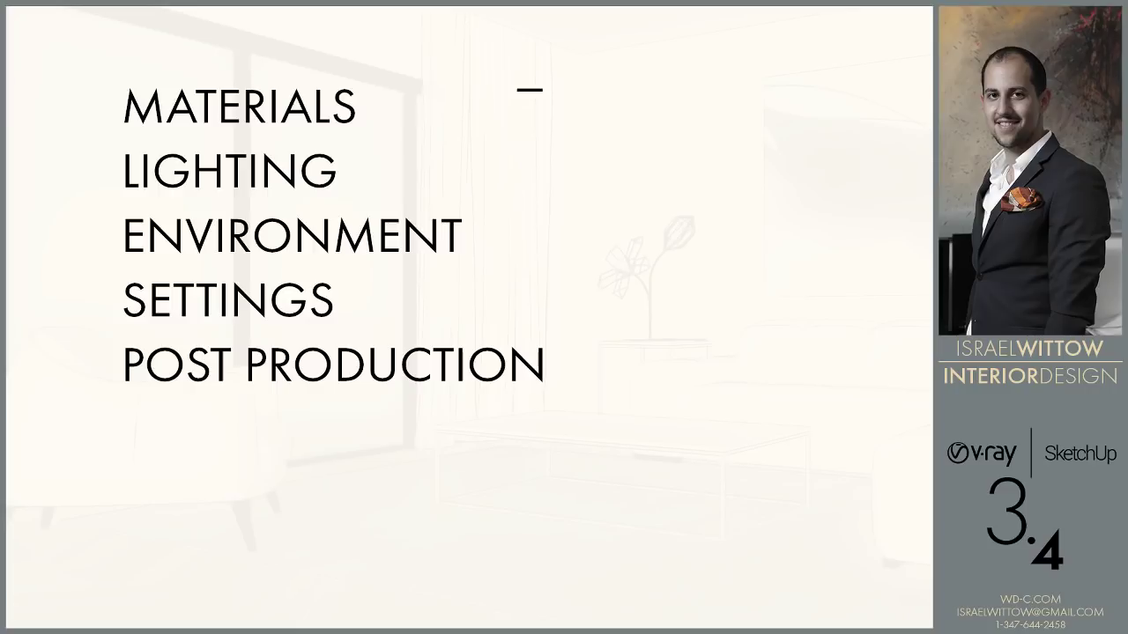
# - Switch the OBS broadcast to the Work scene and bring the SketchUp living-room model forward
pyautogui.click(260, 449)
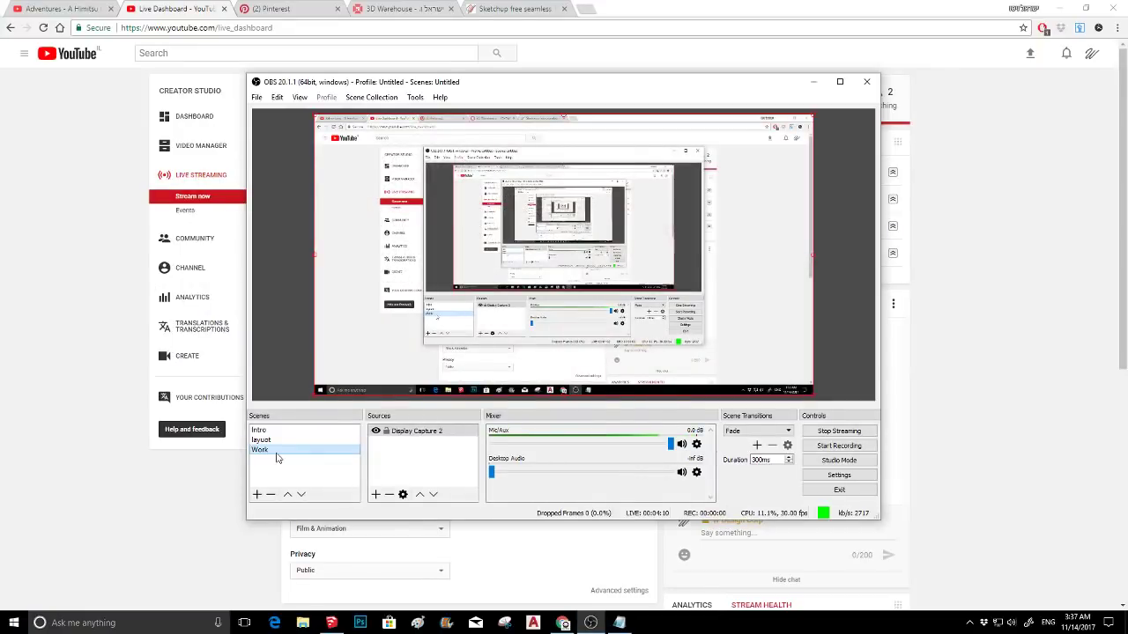
pyautogui.click(331, 623)
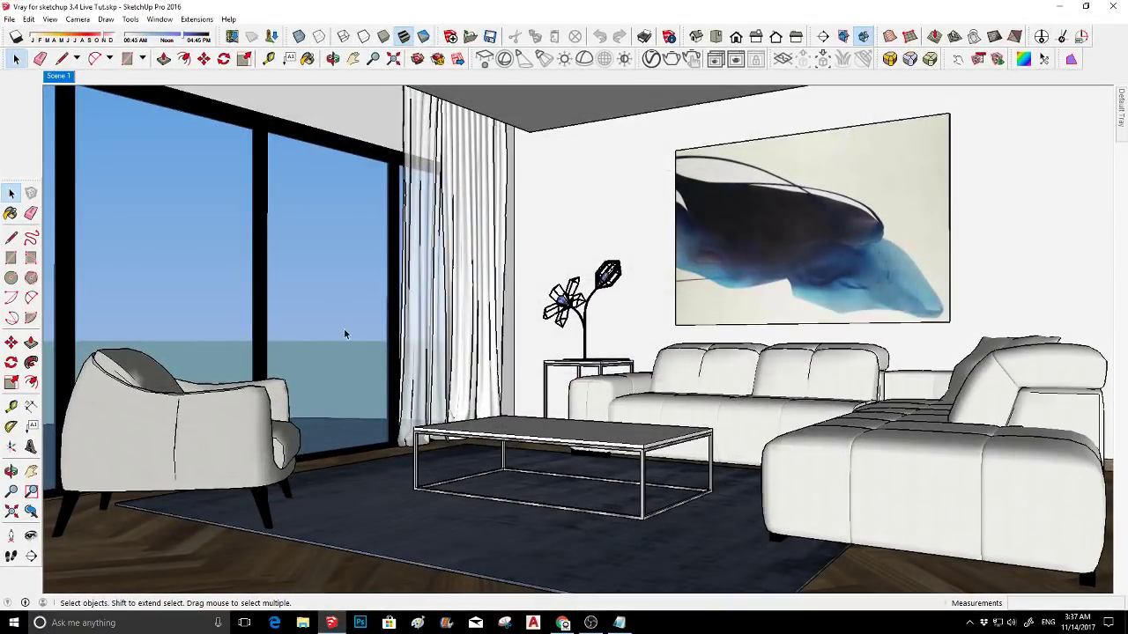
# - Copy all three link lines from the notes, then copy just the 3D Warehouse and Facebook lines
pyautogui.click(620, 622)
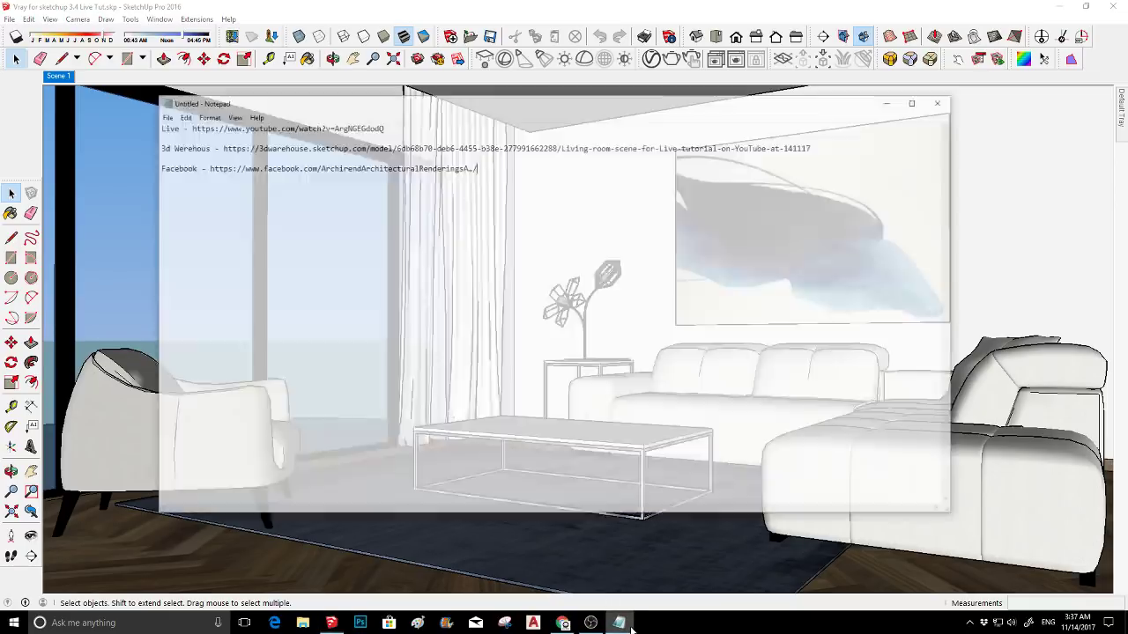
pyautogui.moveTo(472, 157); pyautogui.dragTo(139, 102)
pyautogui.rightClick(139, 103)
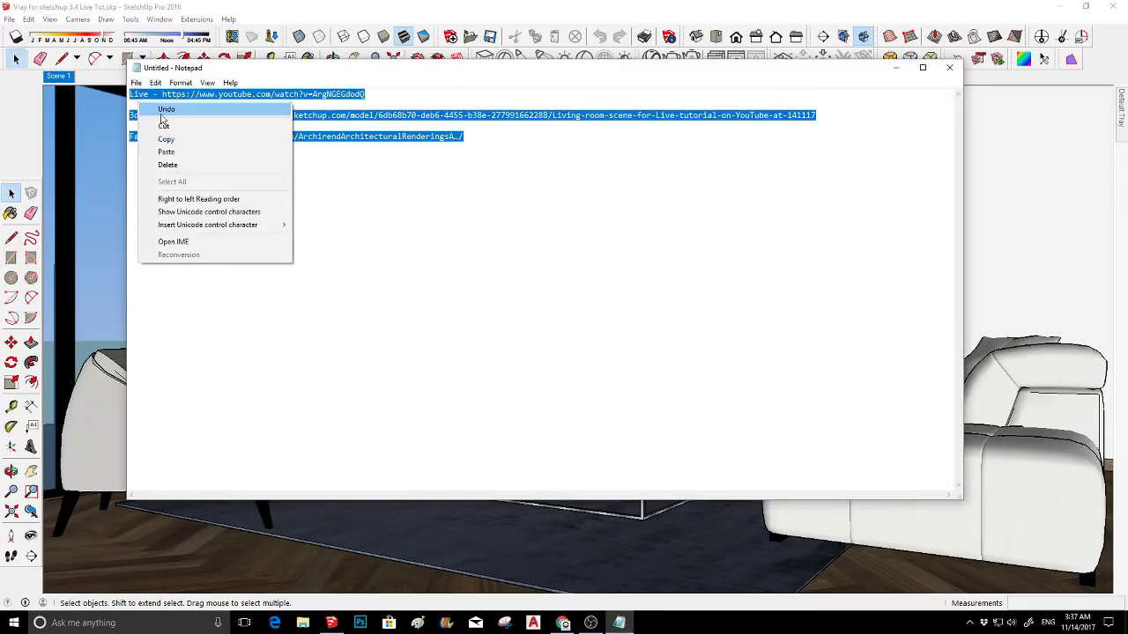
pyautogui.click(166, 139)
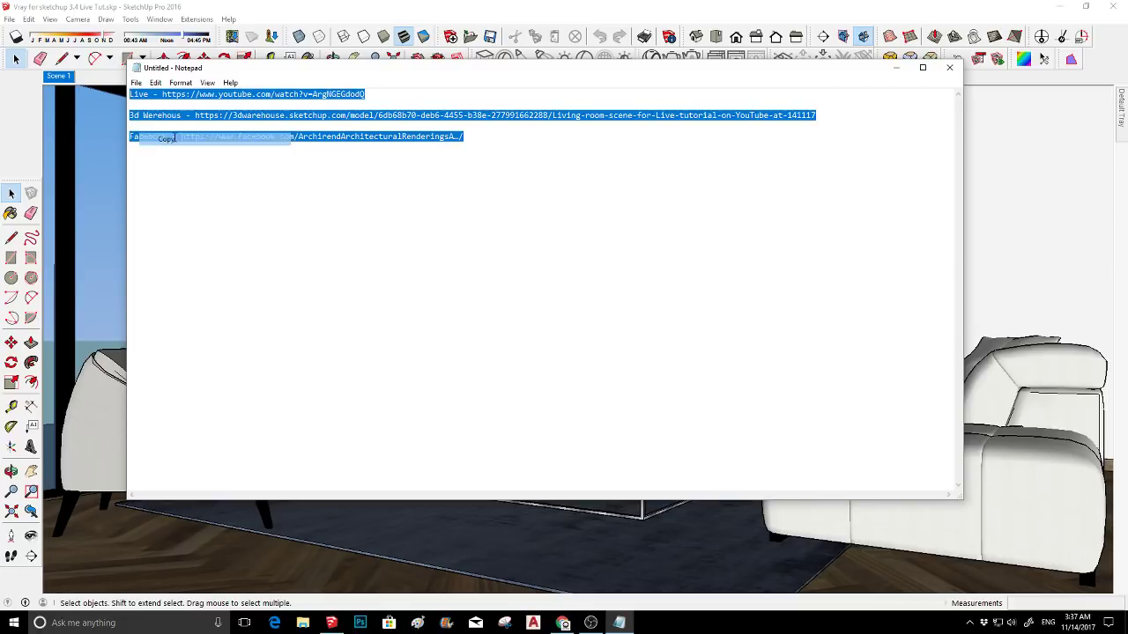
pyautogui.moveTo(465, 137); pyautogui.dragTo(124, 117)
pyautogui.rightClick(150, 113)
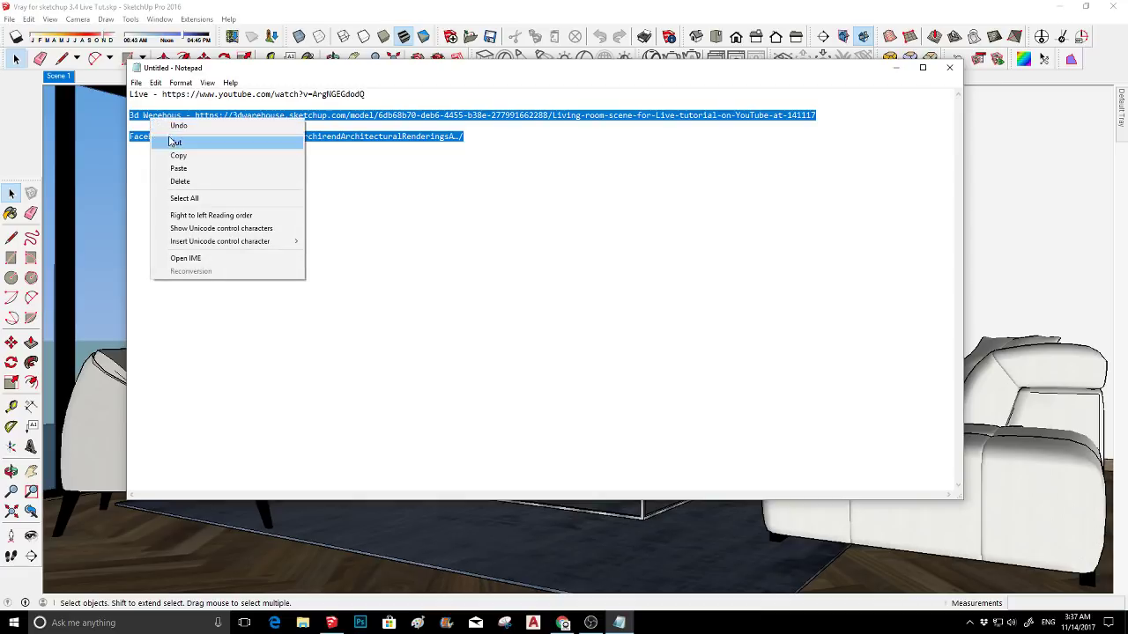
pyautogui.click(178, 155)
pyautogui.click(895, 68)
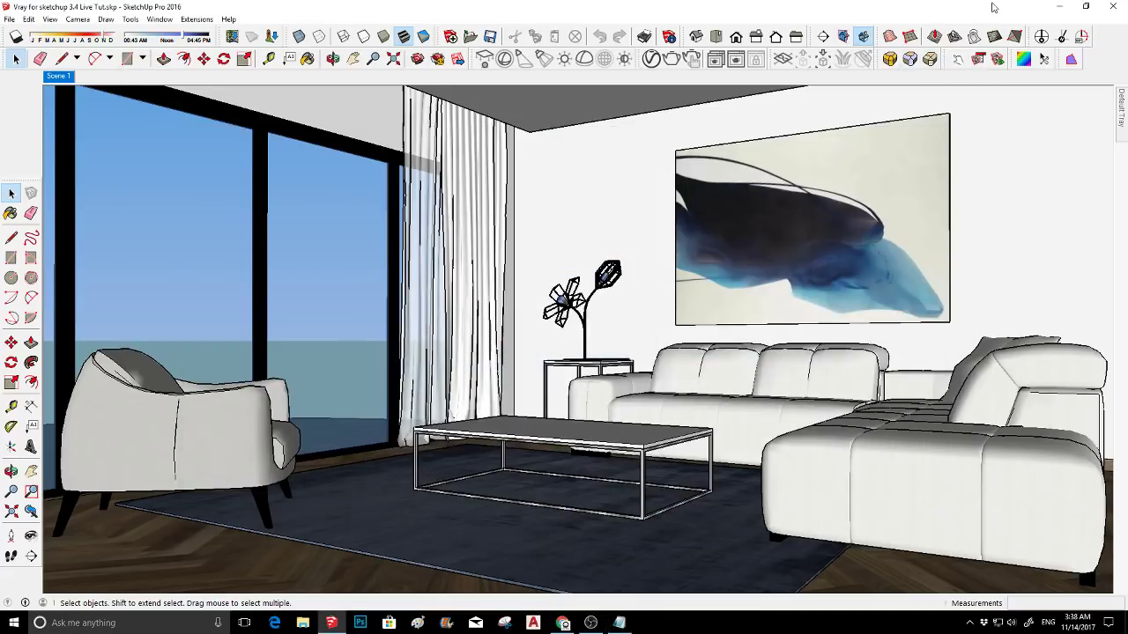
pyautogui.click(1060, 6)
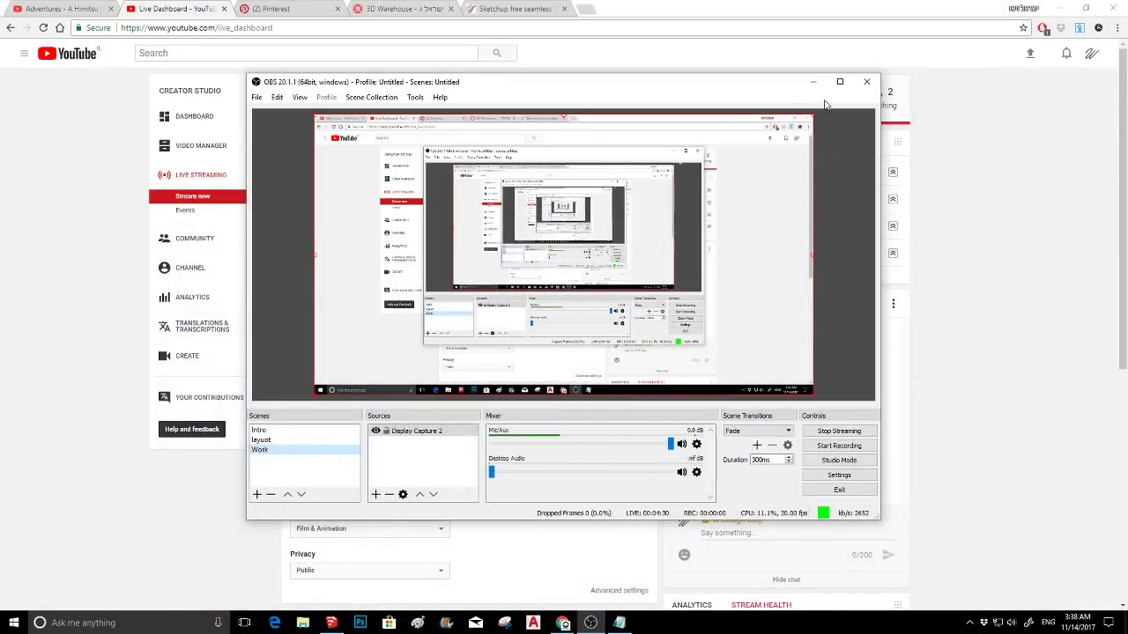
pyautogui.click(296, 431)
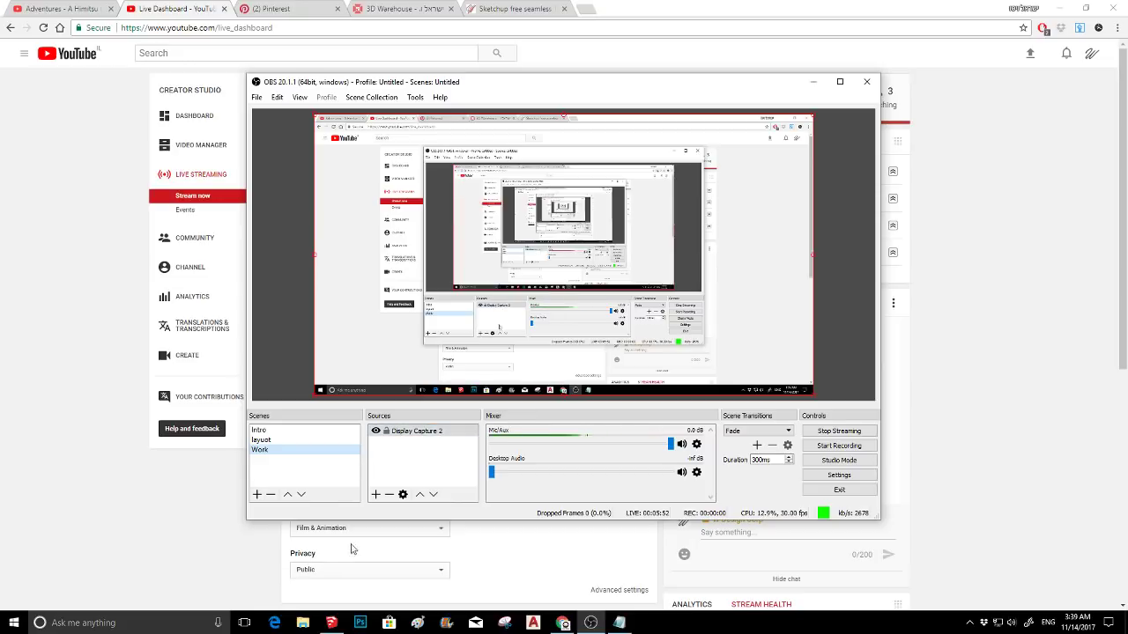
pyautogui.click(326, 624)
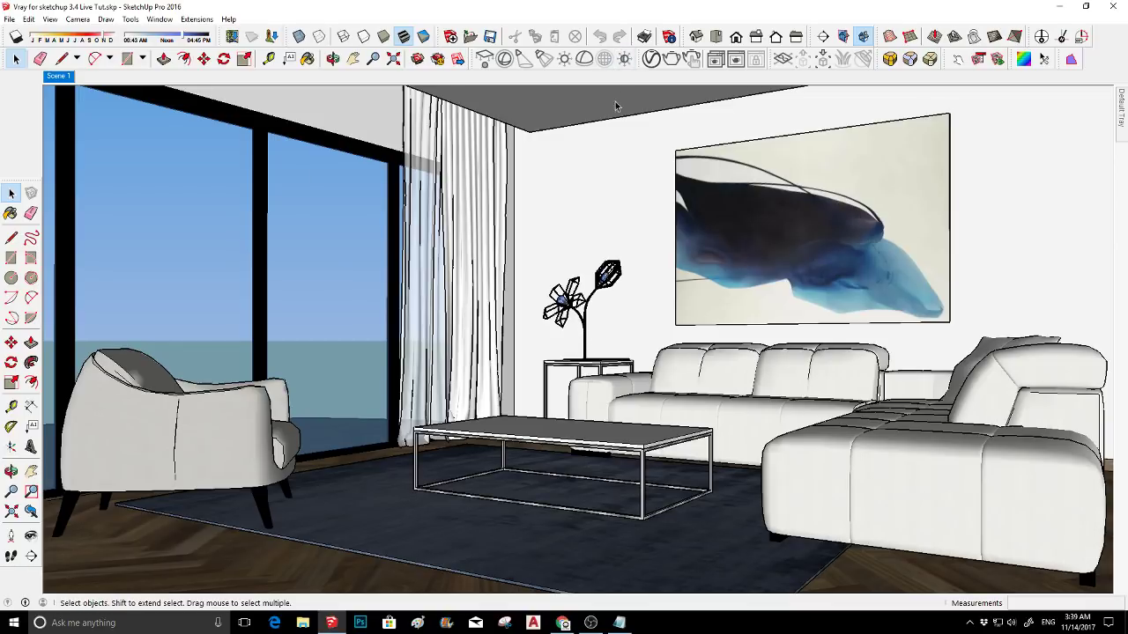
# - Open the V-Ray Asset Editor, move it aside, and expand its Library showing the Bricks materials
pyautogui.click(651, 59)
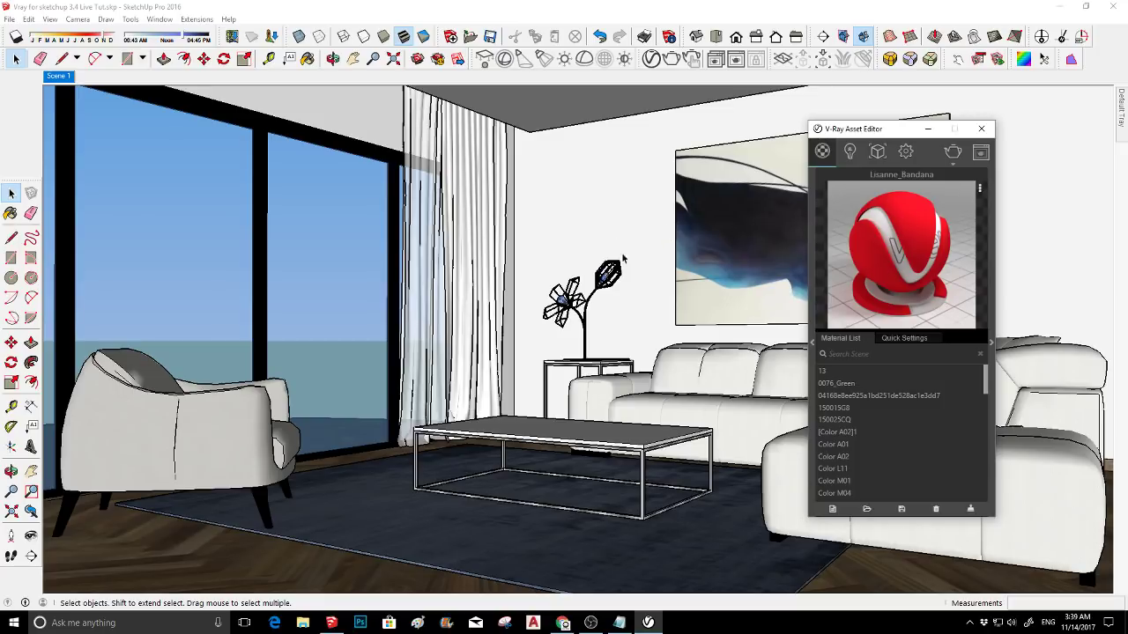
pyautogui.moveTo(894, 135); pyautogui.dragTo(871, 108)
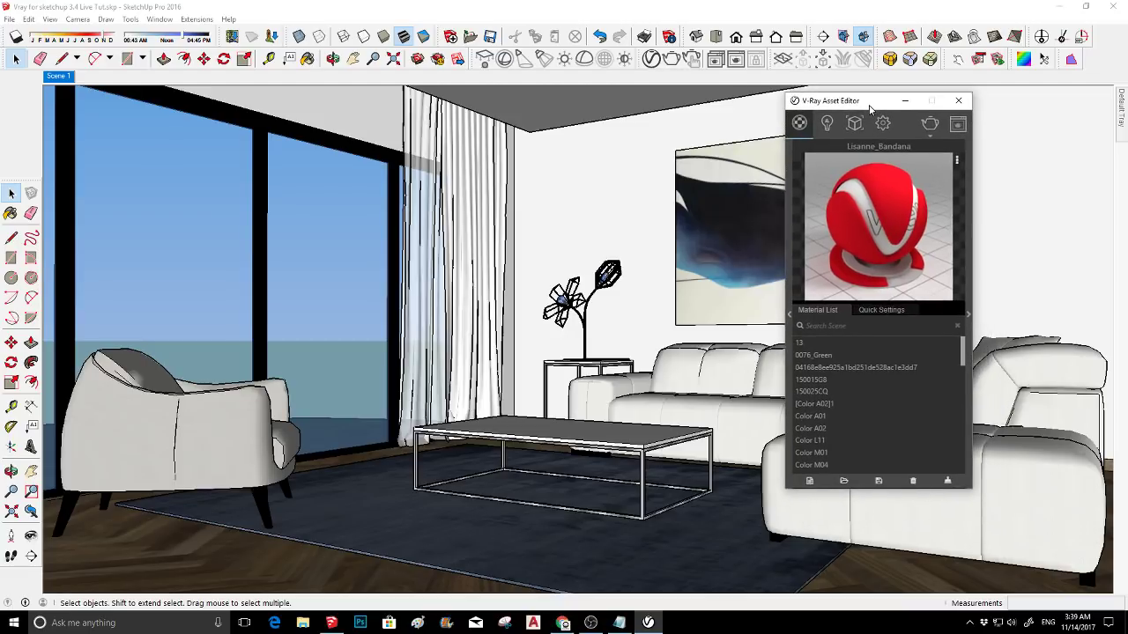
pyautogui.click(788, 227)
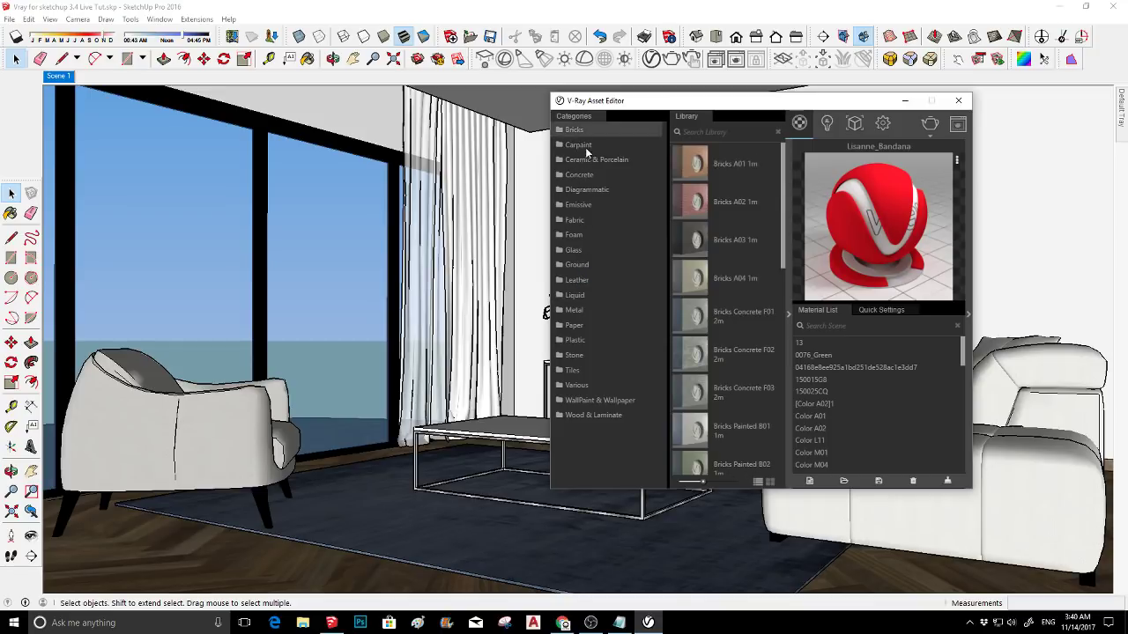
# - Browse the Carpaint and Concrete library materials, reposition the editor, then switch to the YouTube Live Dashboard
pyautogui.click(588, 148)
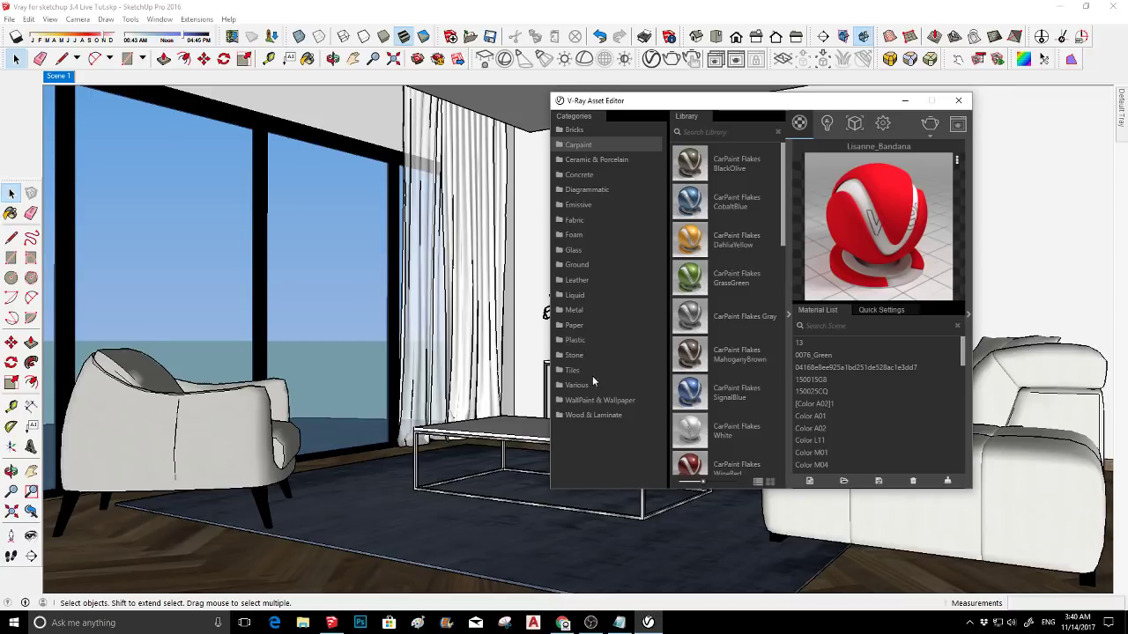
pyautogui.click(588, 175)
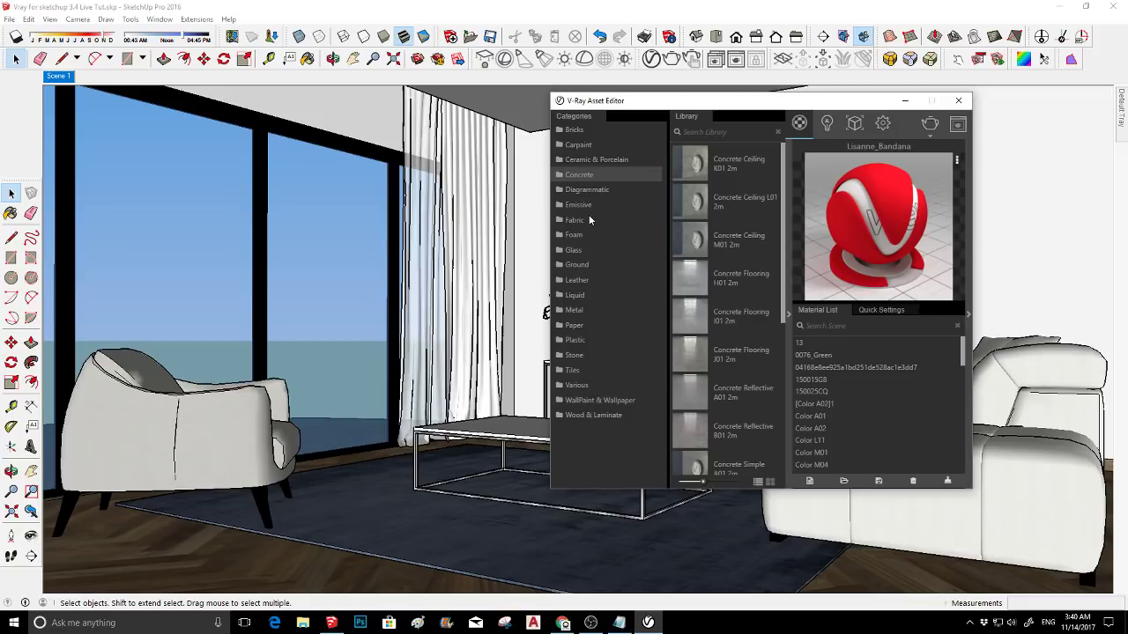
pyautogui.moveTo(603, 105); pyautogui.dragTo(531, 166)
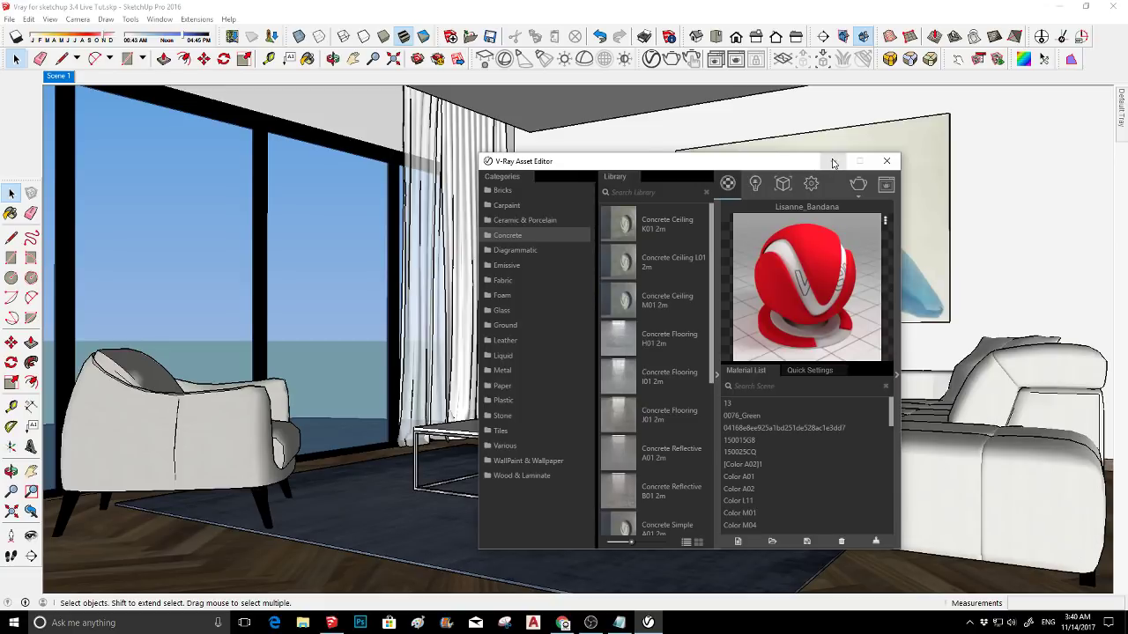
pyautogui.moveTo(708, 164); pyautogui.dragTo(717, 530)
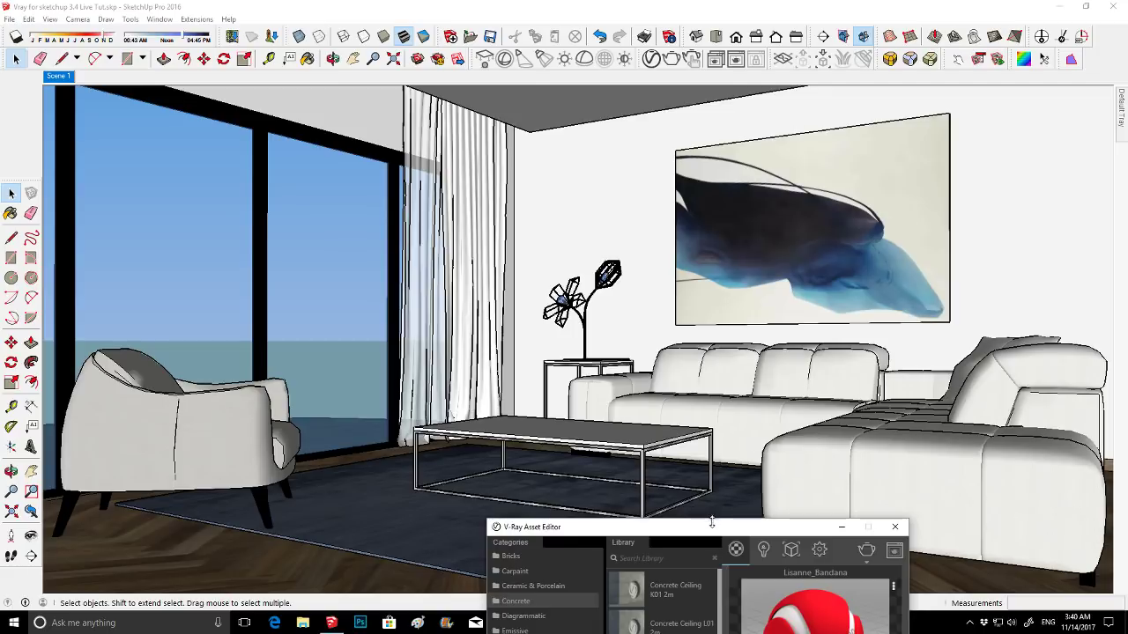
pyautogui.moveTo(710, 521); pyautogui.dragTo(667, 280)
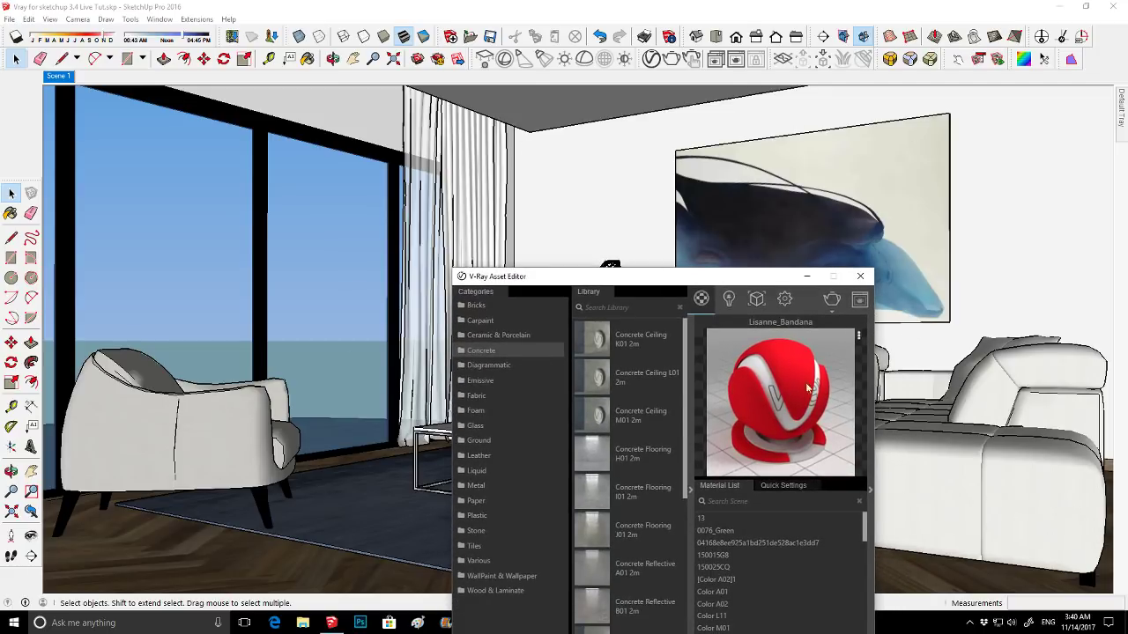
pyautogui.moveTo(640, 281); pyautogui.dragTo(796, 111)
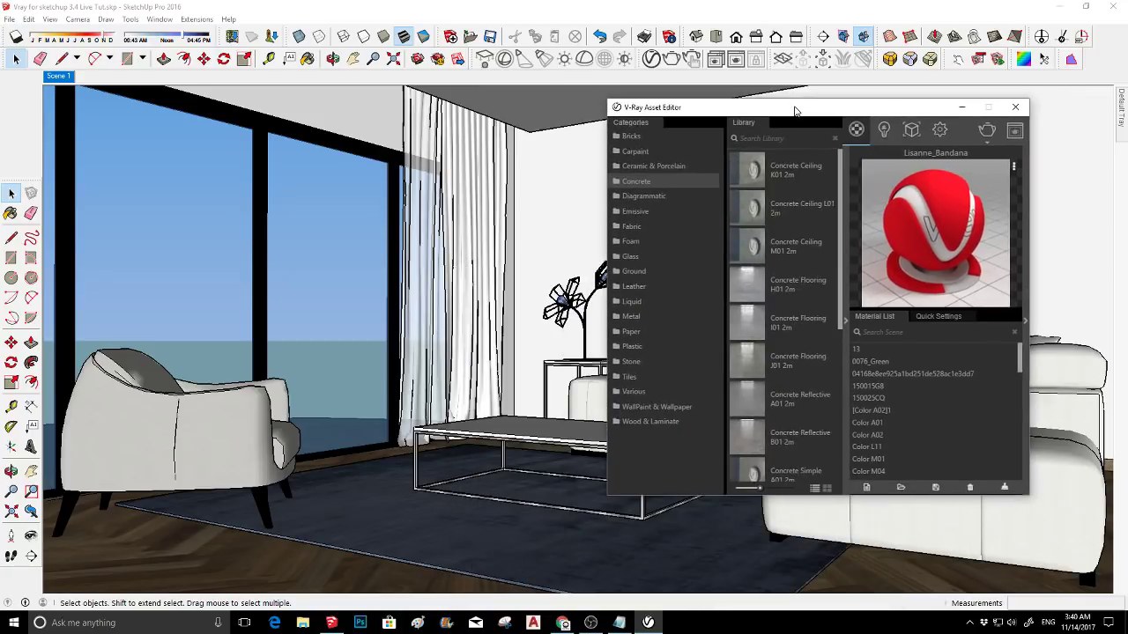
pyautogui.click(563, 622)
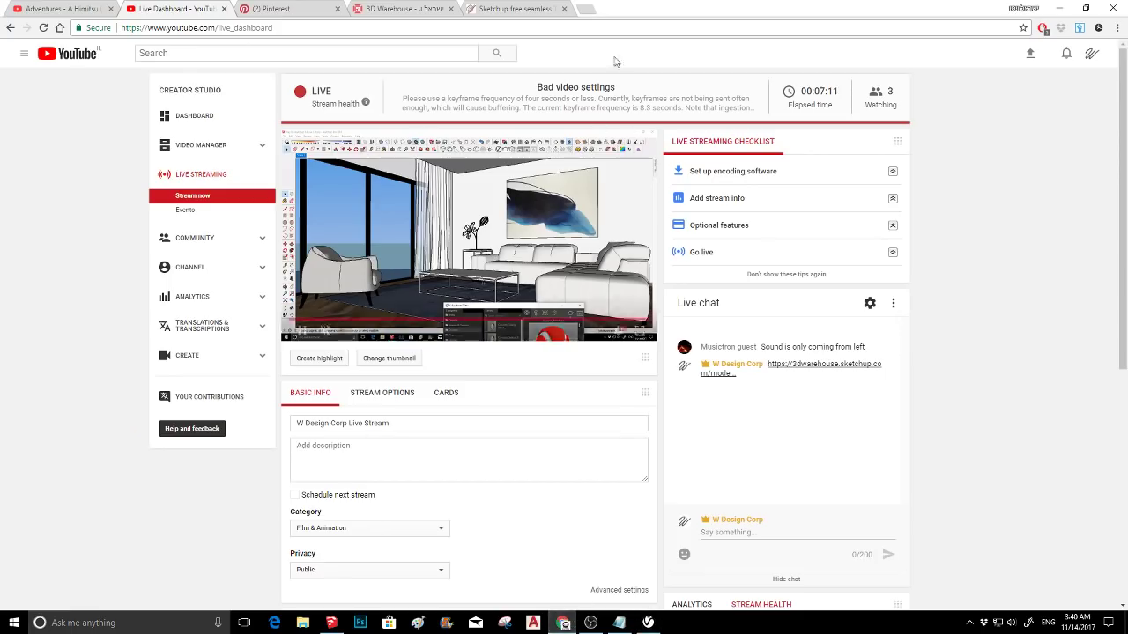
# - Switch from the seamless textures site to the Pinterest living-room results and view notifications
pyautogui.click(571, 10)
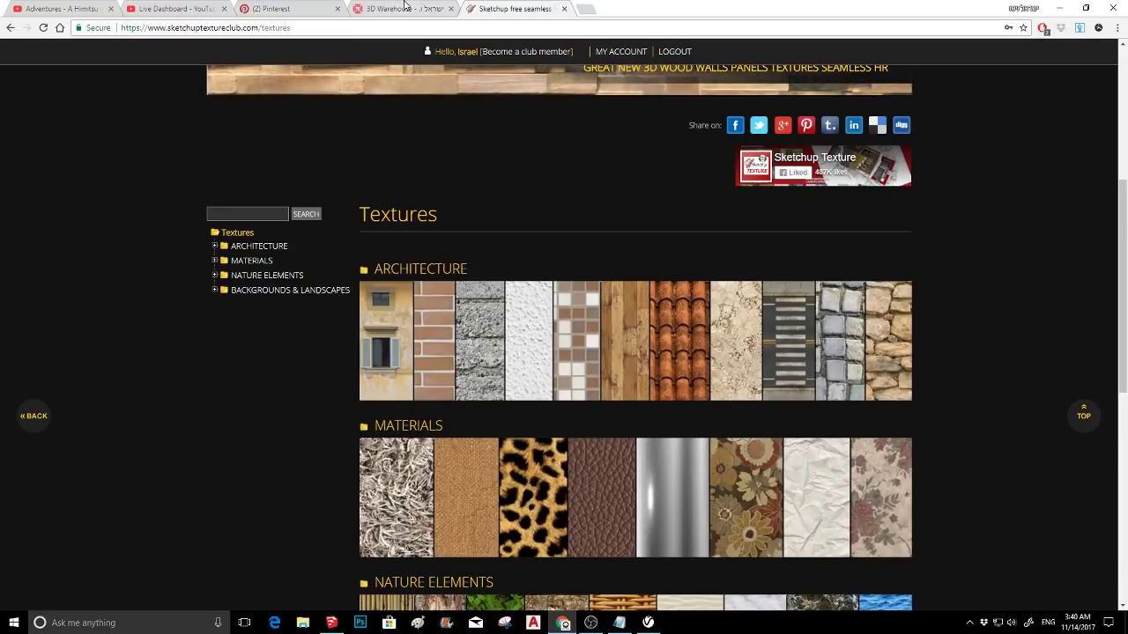
pyautogui.click(269, 9)
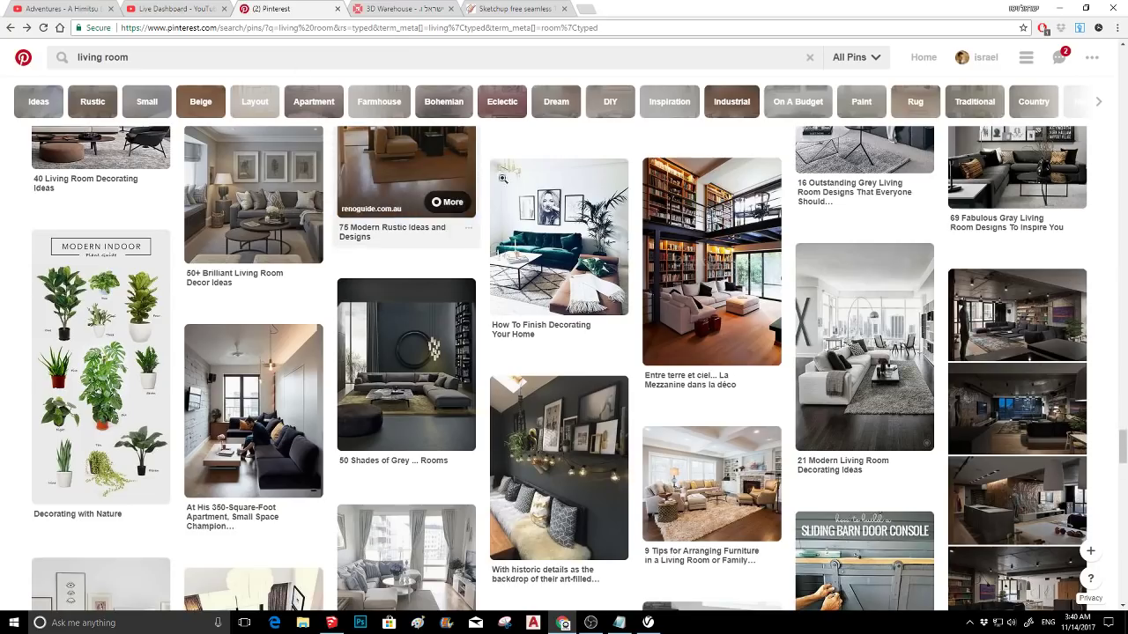
pyautogui.click(1059, 58)
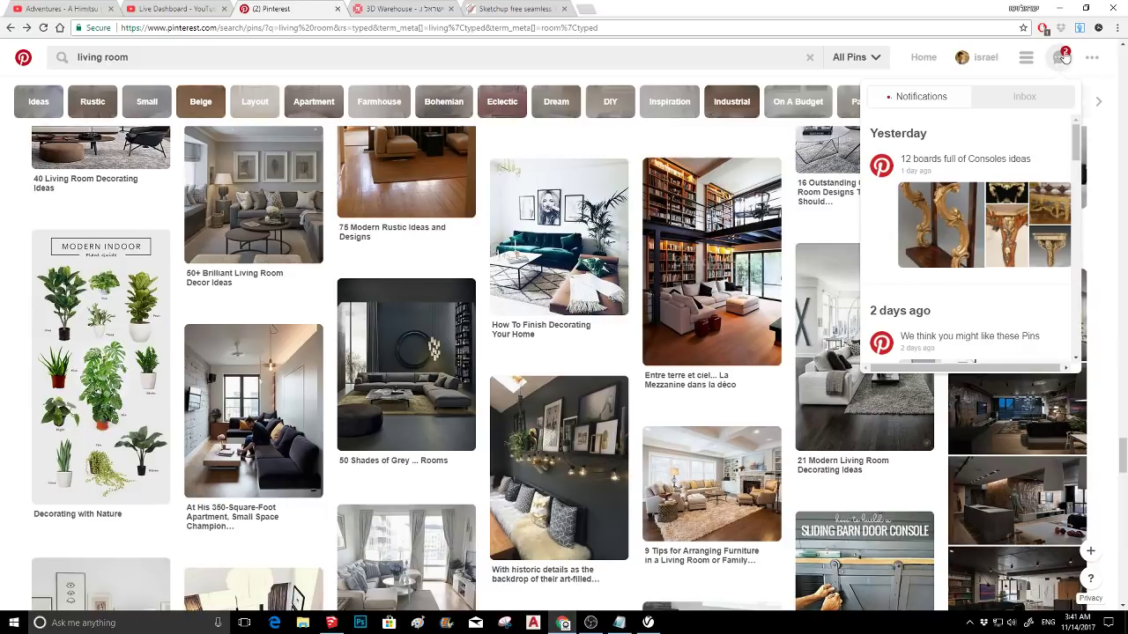
# - Edit the Pinterest search query, correcting the mistyped letters
pyautogui.click(664, 57)
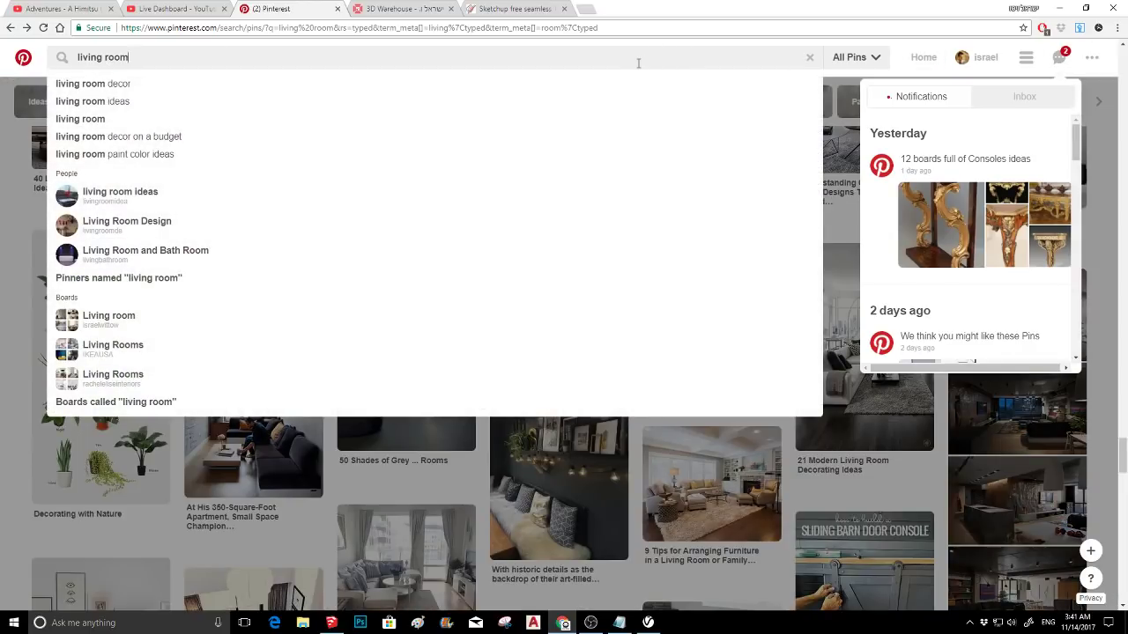
pyautogui.press('BackSpace')
pyautogui.press('BackSpace')
pyautogui.press('BackSpace')
pyautogui.press('BackSpace')
pyautogui.press('BackSpace')
pyautogui.press('BackSpace')
pyautogui.press('BackSpace')
pyautogui.press('BackSpace')
pyautogui.press('BackSpace')
pyautogui.press('BackSpace')
pyautogui.write('livw')
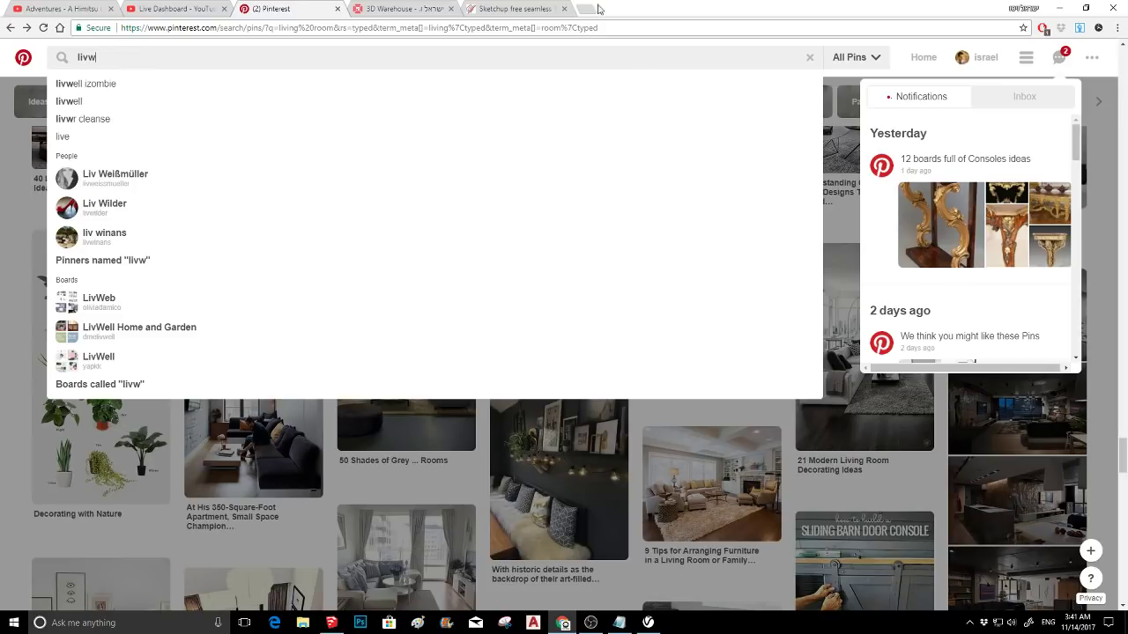
pyautogui.press('BackSpace')
pyautogui.write('e')
pyautogui.press('BackSpace')
pyautogui.write('e Tut')
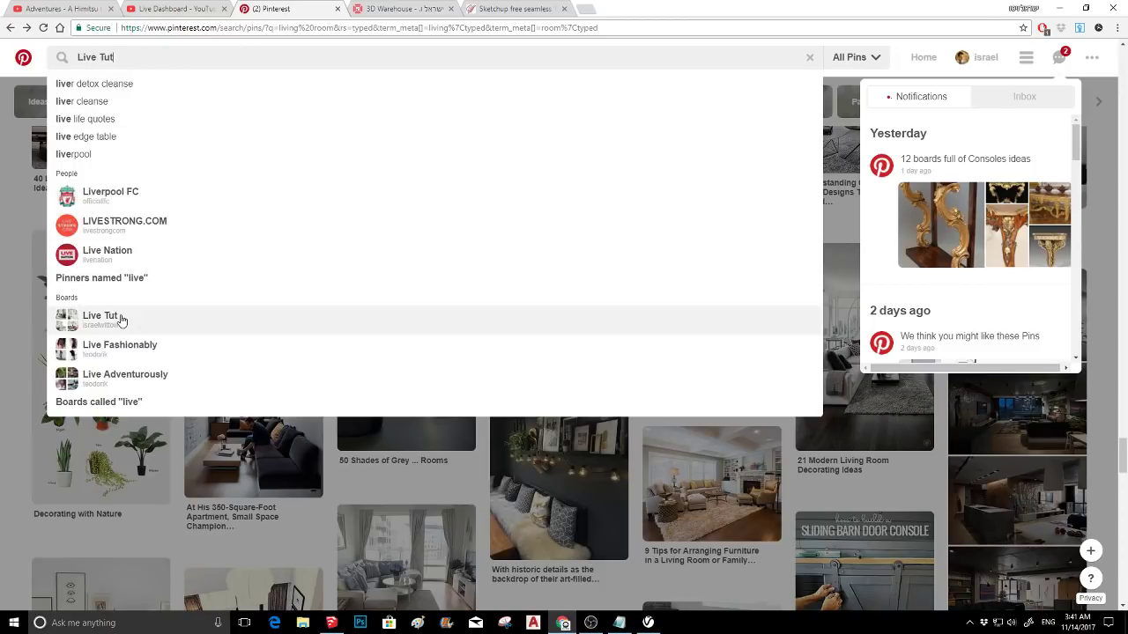
# - Open the 'New year - new sofa' pin from the Live Tut board, then return to SketchUp
pyautogui.click(118, 319)
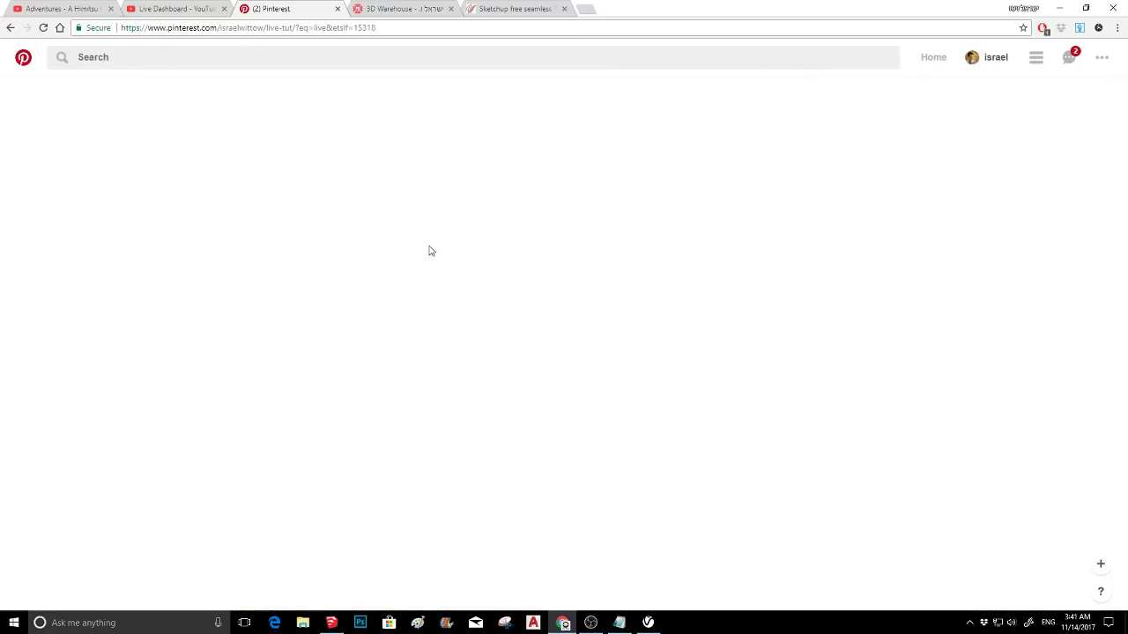
pyautogui.scroll(-2, 475, 296)
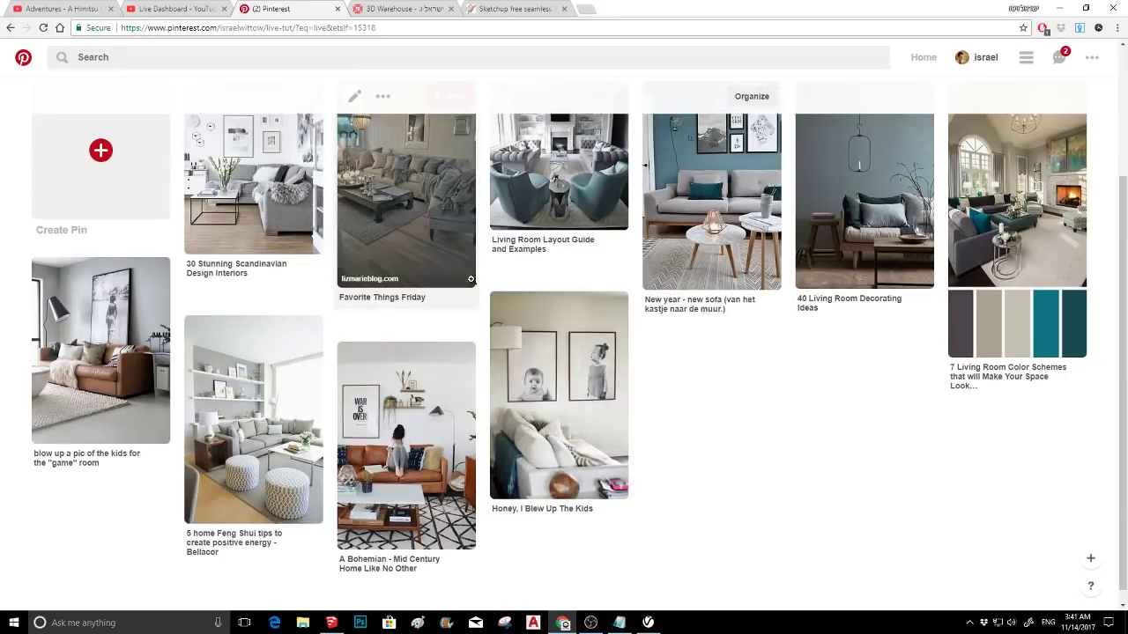
pyautogui.scroll(2, 471, 278)
pyautogui.scroll(-2, 854, 262)
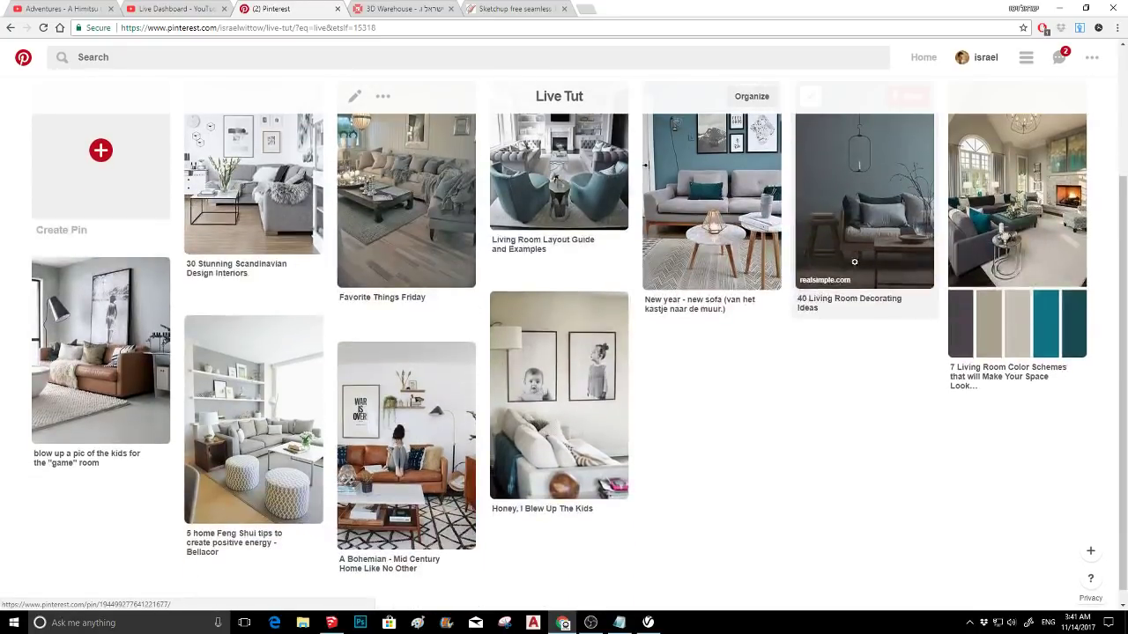
pyautogui.scroll(2, 734, 275)
pyautogui.click(734, 275)
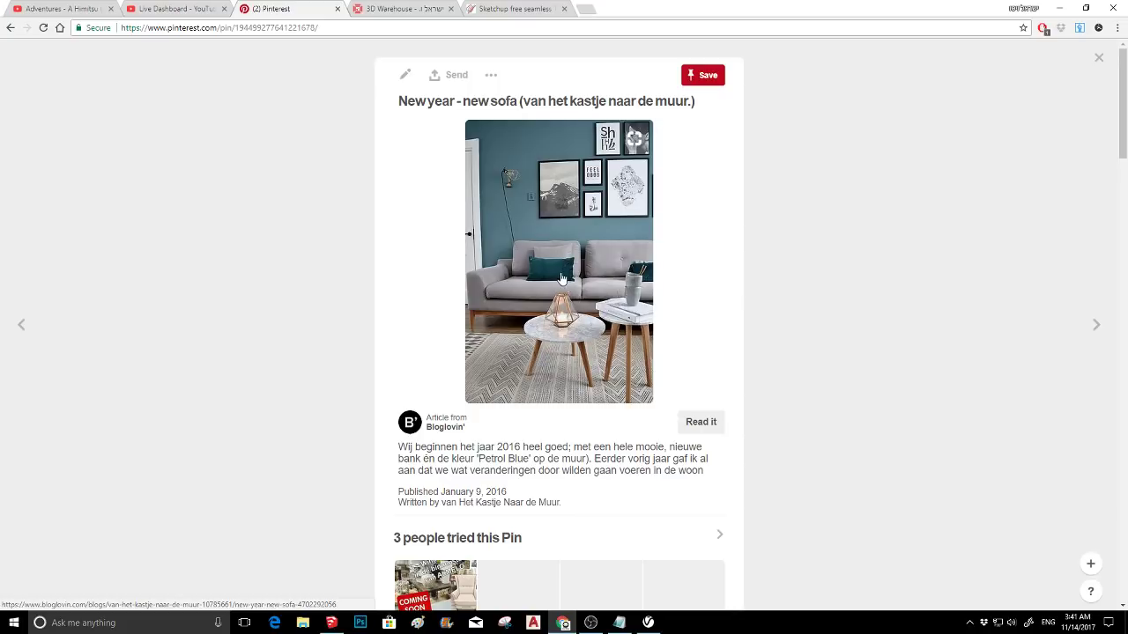
pyautogui.click(332, 623)
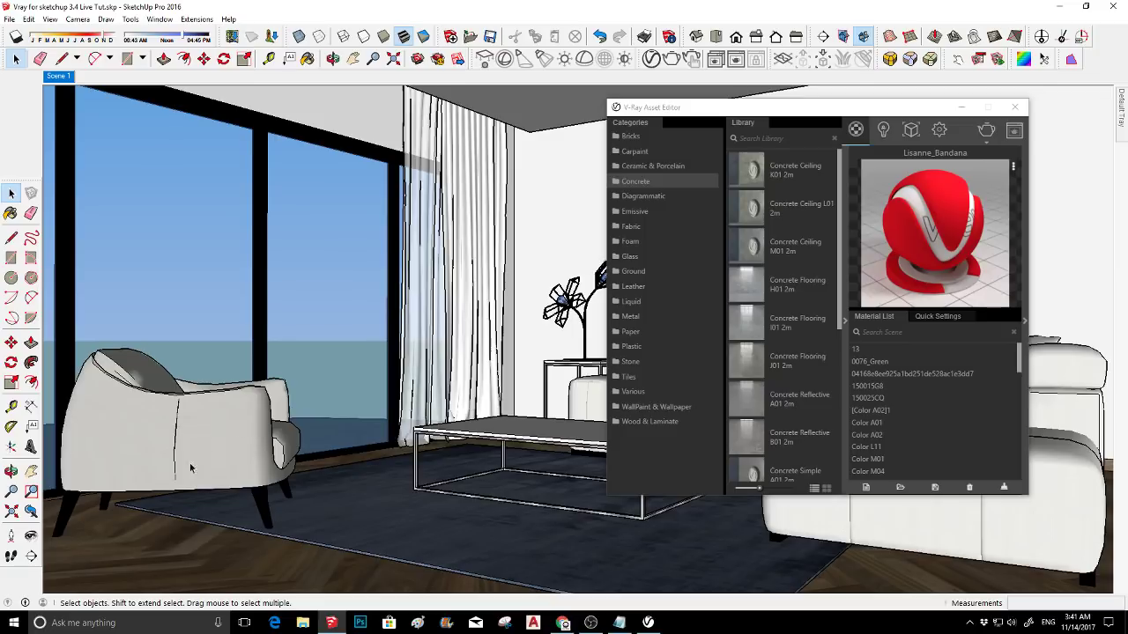
# - Reposition the Asset Editor, select the window frame and activate Paint Bucket with B
pyautogui.moveTo(809, 117); pyautogui.dragTo(788, 138)
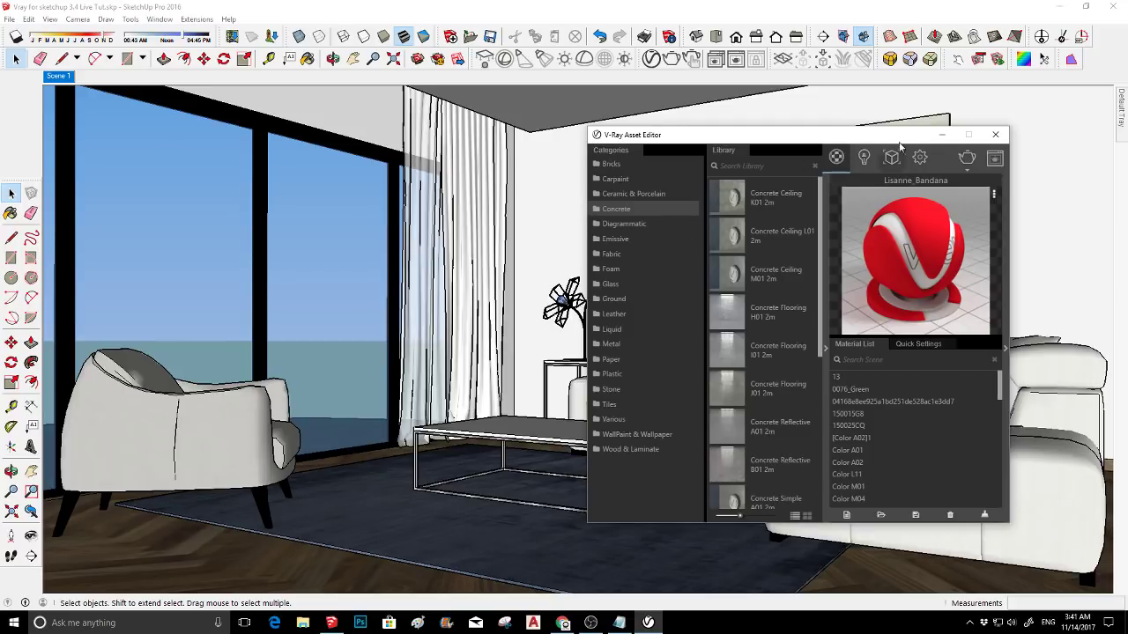
pyautogui.moveTo(906, 141); pyautogui.dragTo(561, 468)
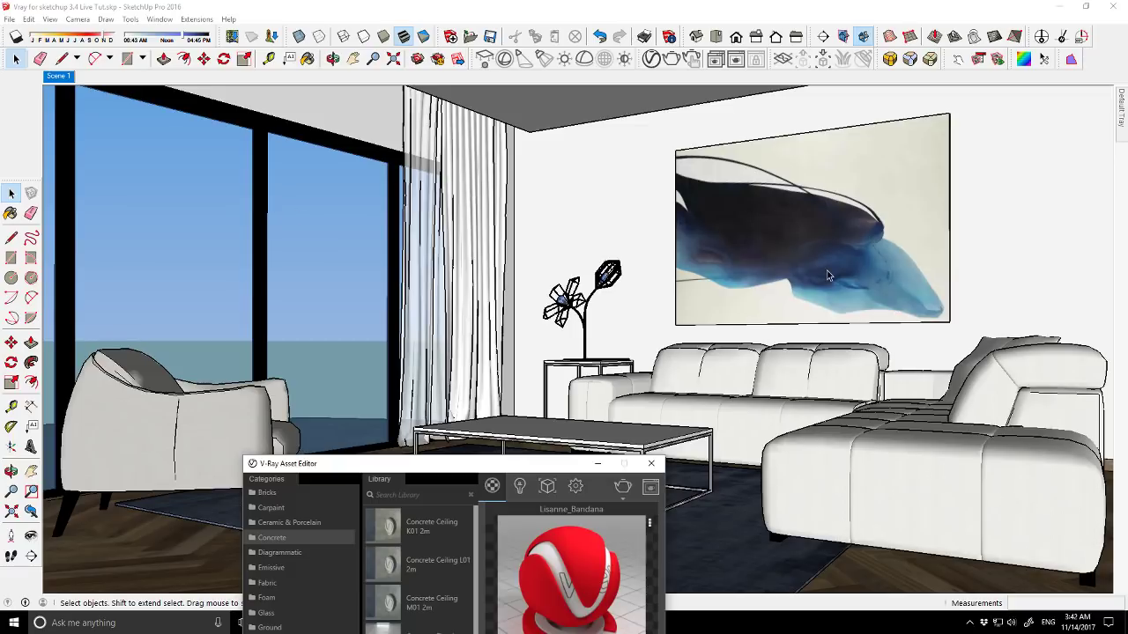
pyautogui.moveTo(510, 465); pyautogui.dragTo(799, 100)
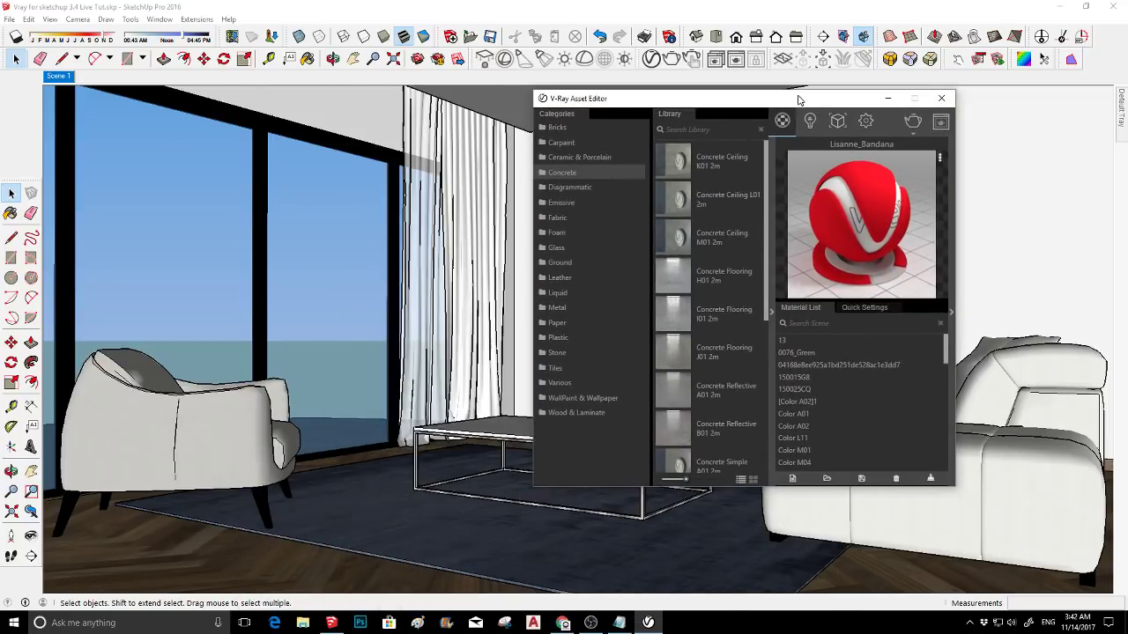
pyautogui.click(396, 204)
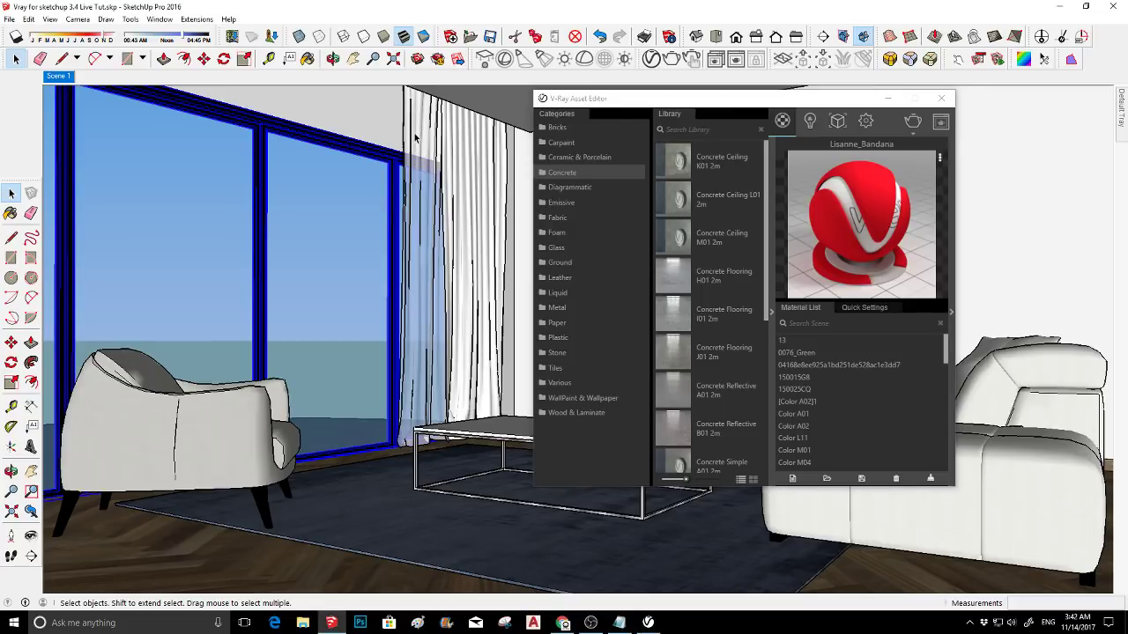
pyautogui.press('b')
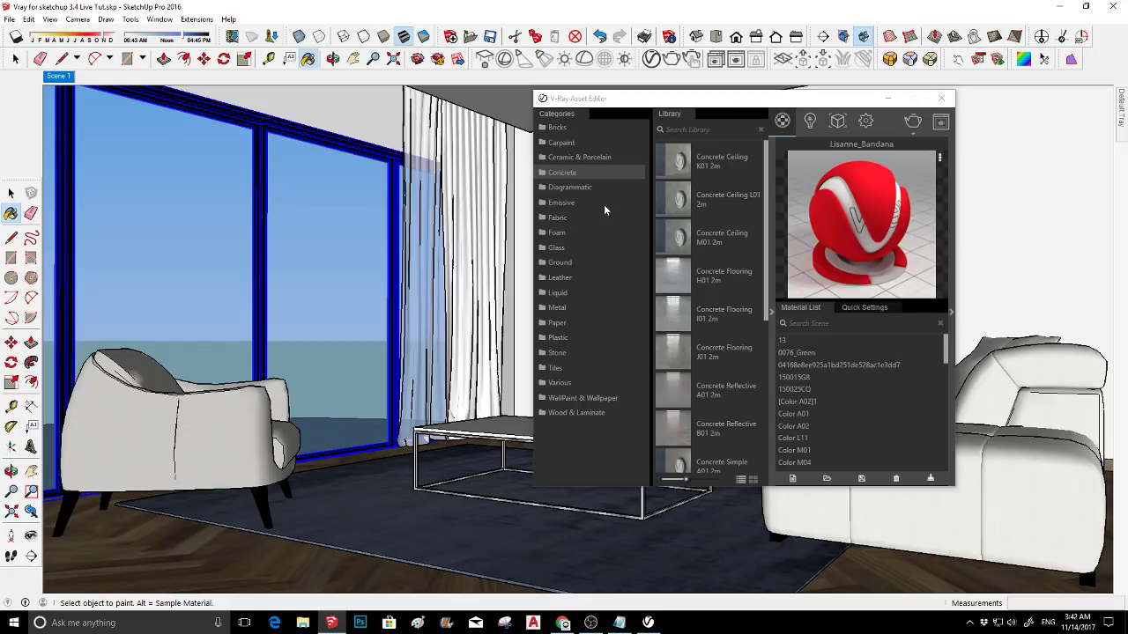
# - Collapse the Categories/Library panes and move the narrowed editor up and left
pyautogui.moveTo(633, 104); pyautogui.dragTo(641, 156)
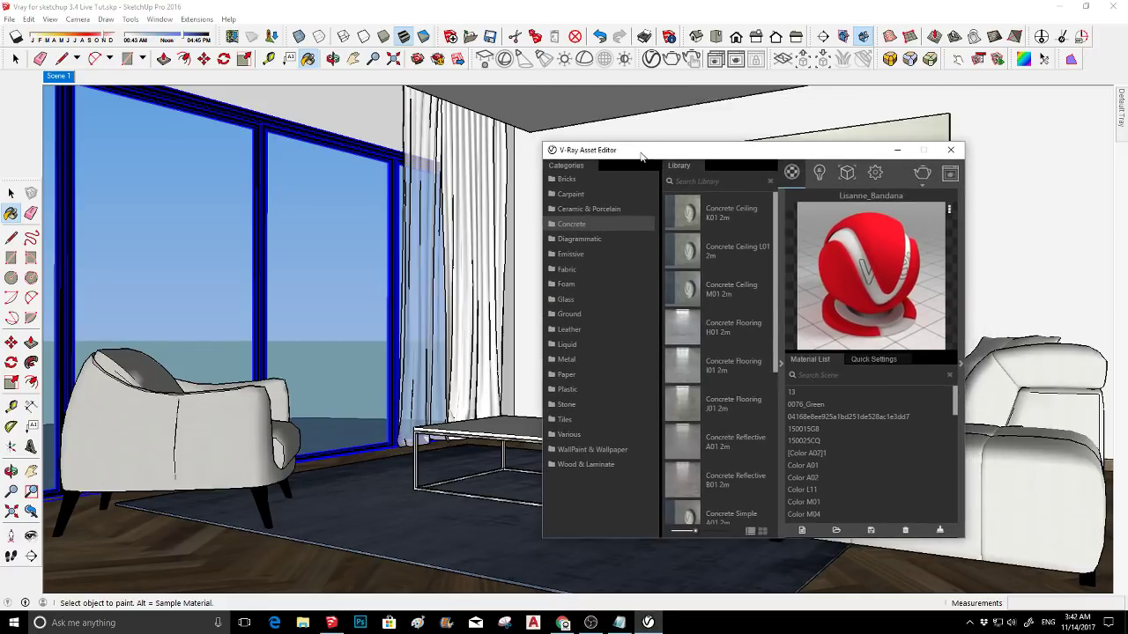
pyautogui.click(780, 310)
pyautogui.moveTo(828, 82); pyautogui.dragTo(580, 80)
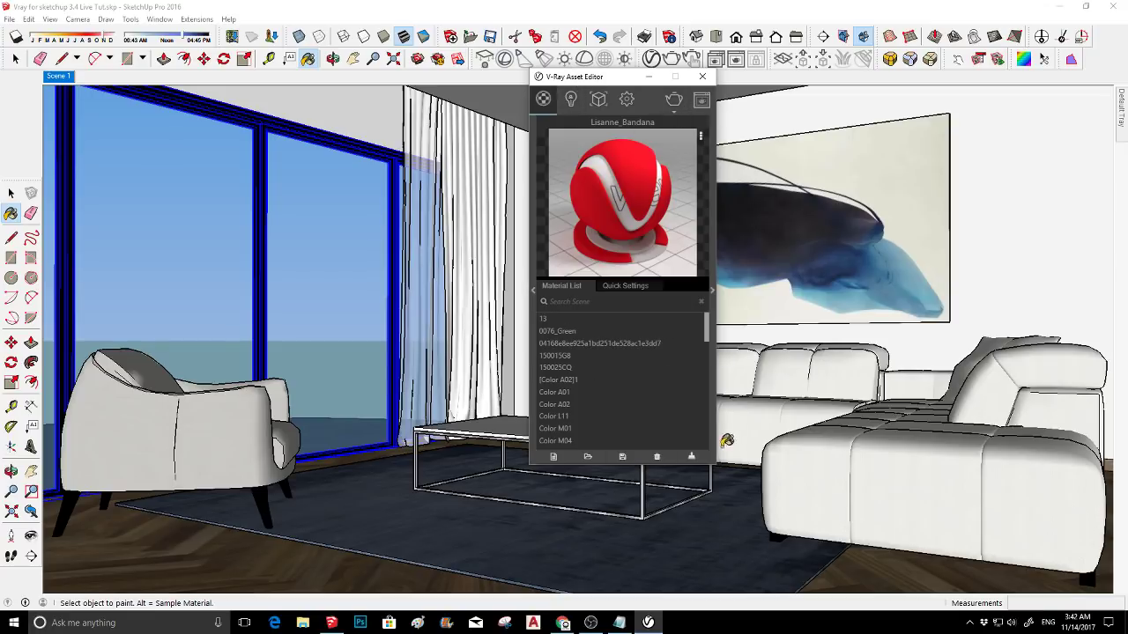
# - Step through the scene material list to select the pink [Color A02]1 material
pyautogui.click(578, 325)
pyautogui.scroll(-15, 578, 325)
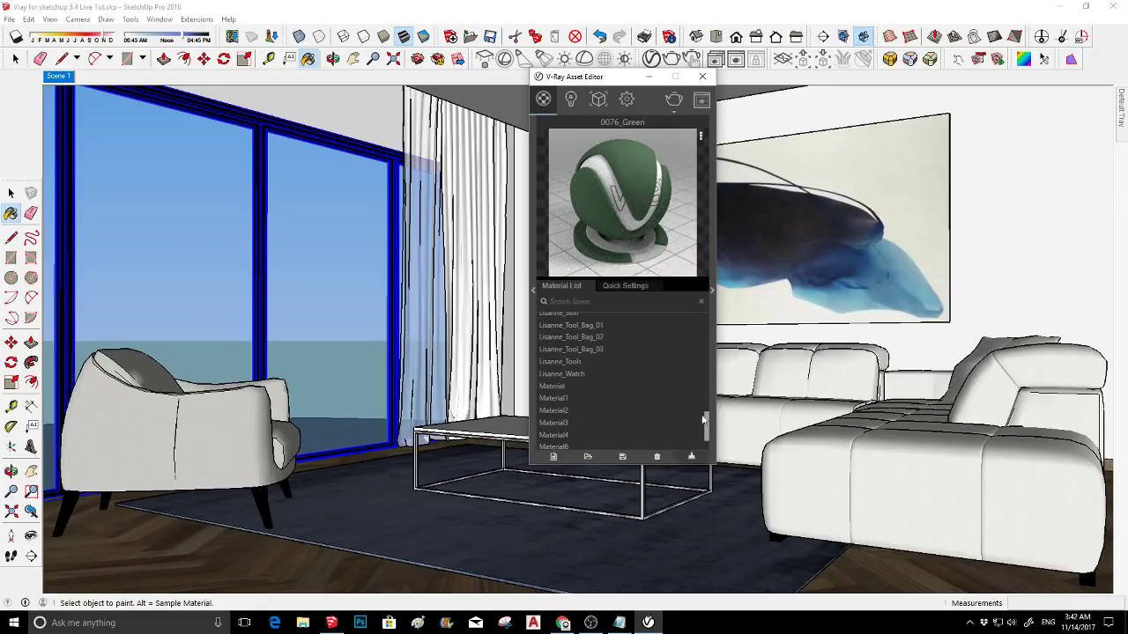
pyautogui.scroll(15, 612, 392)
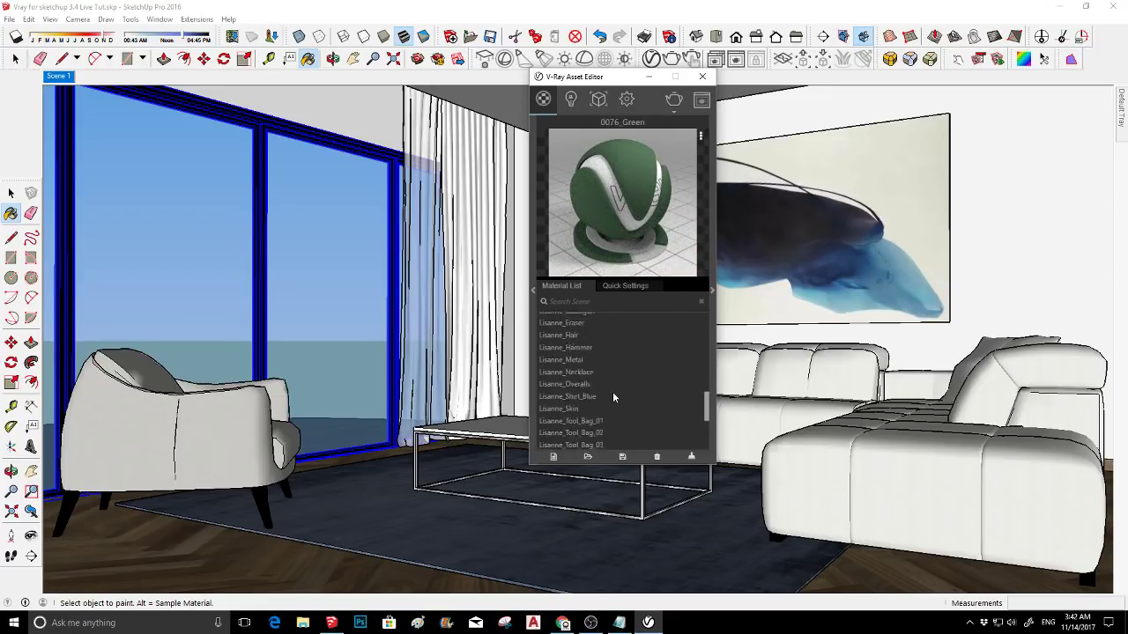
pyautogui.scroll(3, 623, 369)
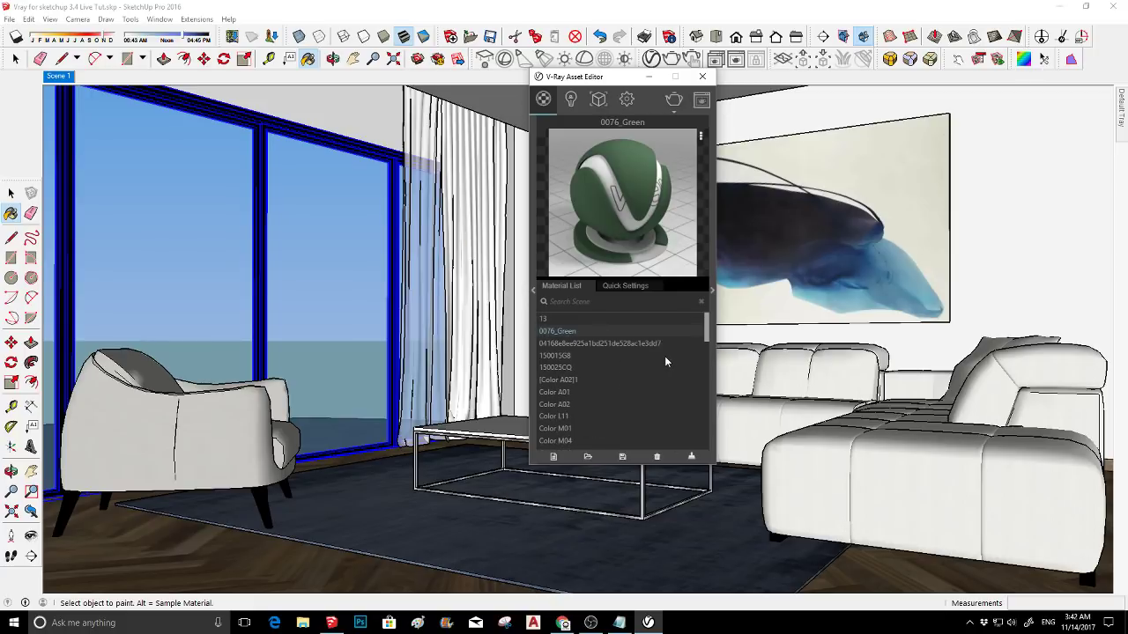
pyautogui.click(577, 320)
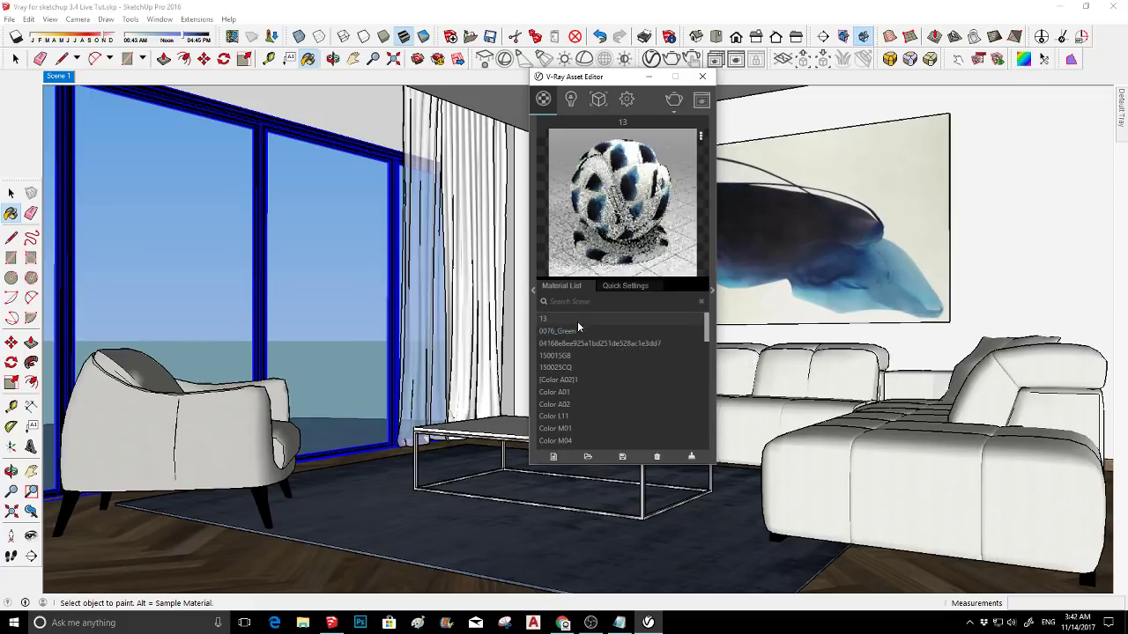
pyautogui.click(578, 344)
pyautogui.click(577, 367)
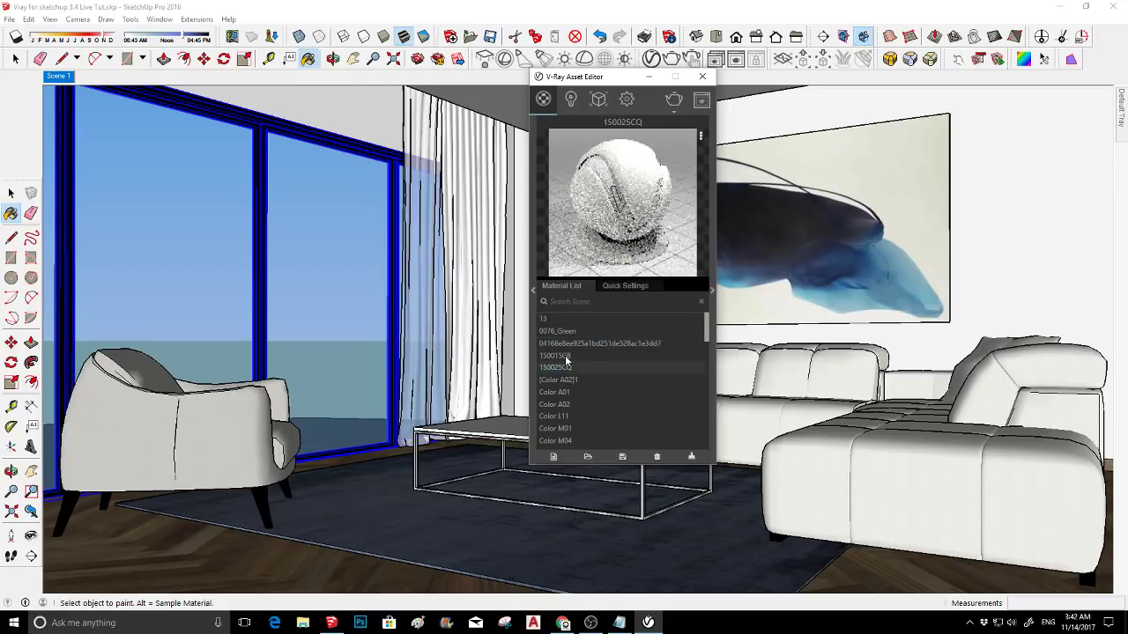
pyautogui.click(571, 355)
pyautogui.click(574, 379)
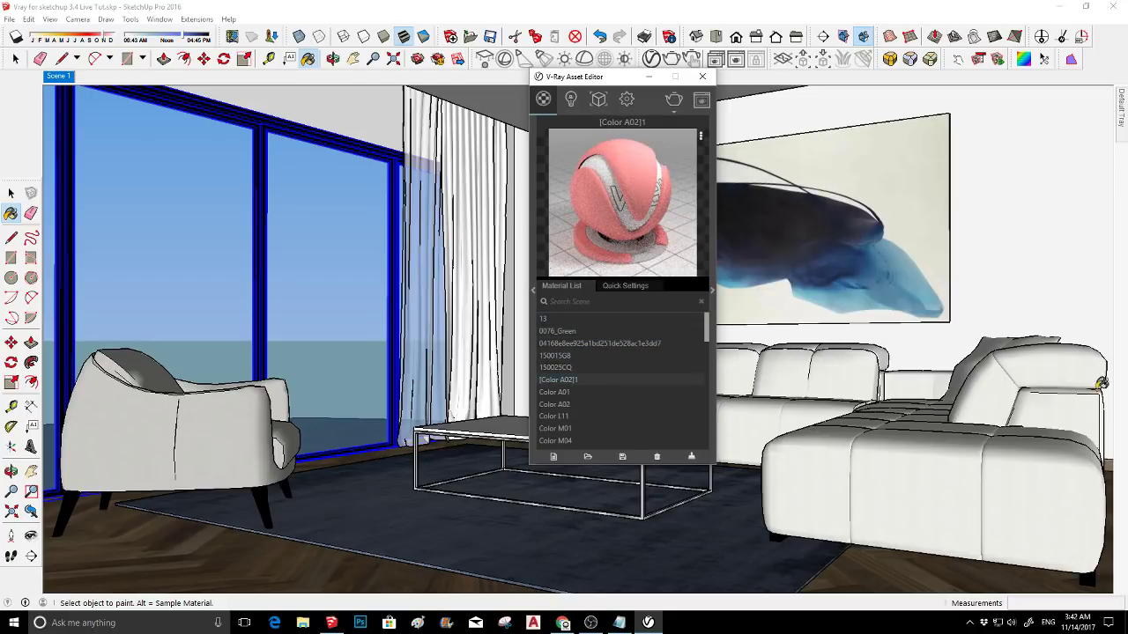
# - Reopen the library and browse Bricks, Carpaint, Ceramic & Porcelain, Concrete and Diagrammatic categories
pyautogui.click(533, 198)
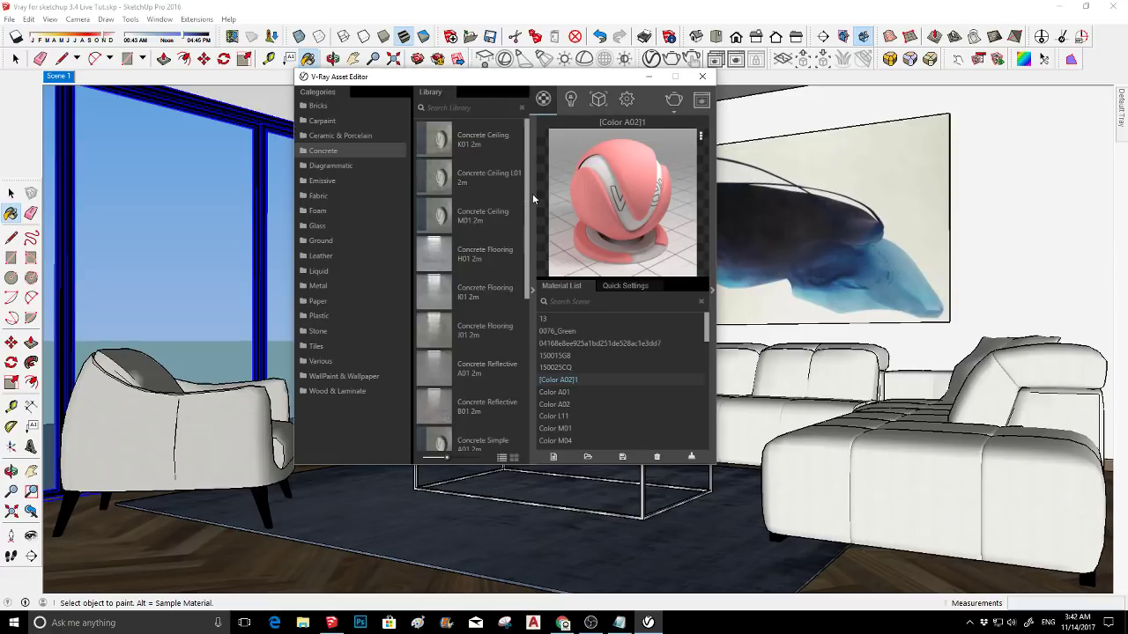
pyautogui.click(368, 103)
pyautogui.click(332, 124)
pyautogui.click(332, 137)
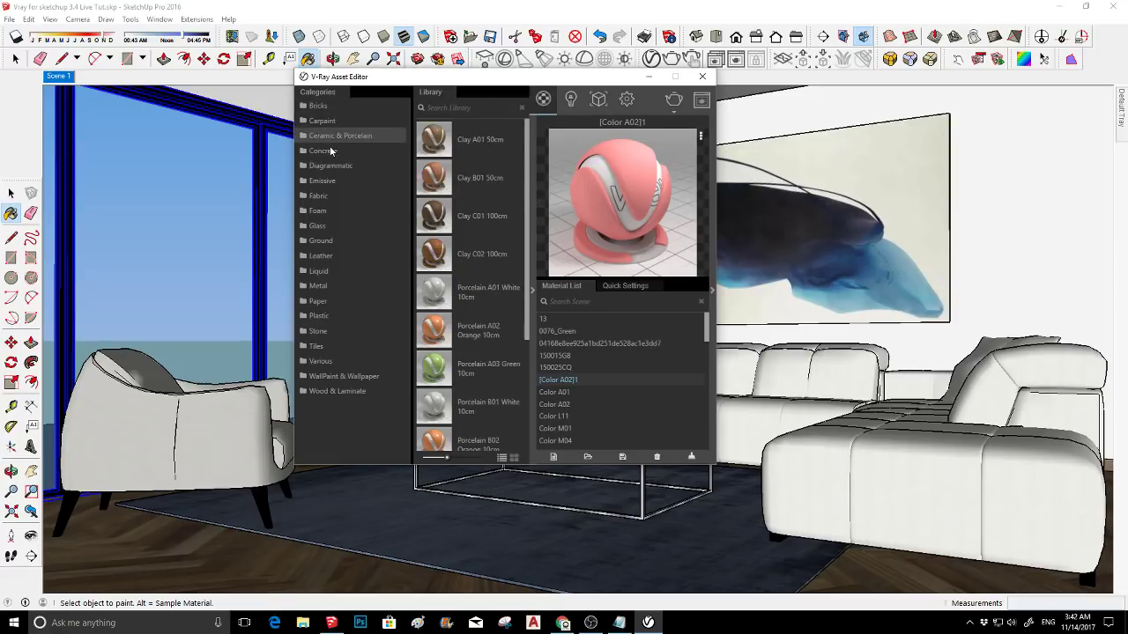
pyautogui.click(331, 150)
pyautogui.click(332, 165)
# - Browse the Emissive, Foam and Fabric categories, then hide the library
pyautogui.click(331, 183)
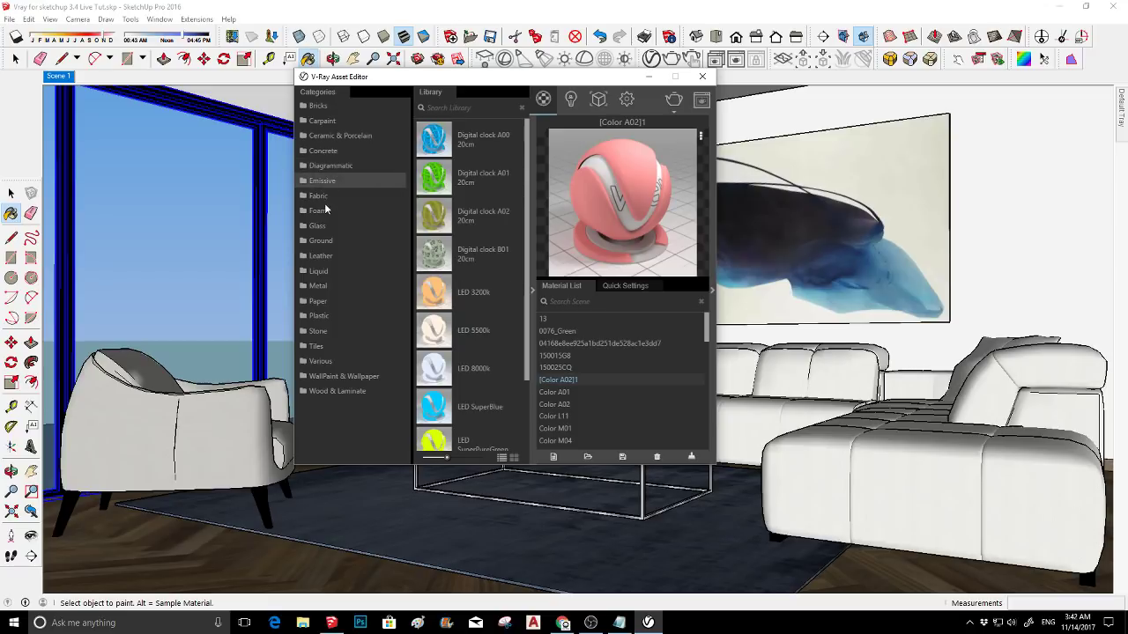
pyautogui.click(325, 210)
pyautogui.click(321, 195)
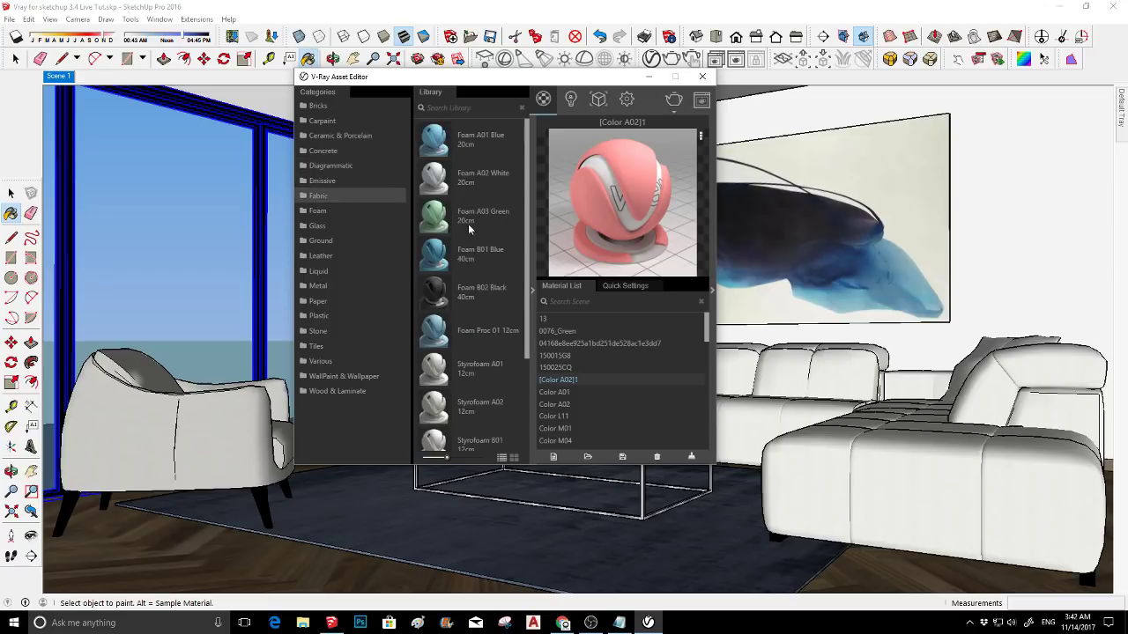
pyautogui.click(533, 289)
# - Inspect [Color A02]1's full and Quick Settings, then return to the scene material list
pyautogui.click(712, 288)
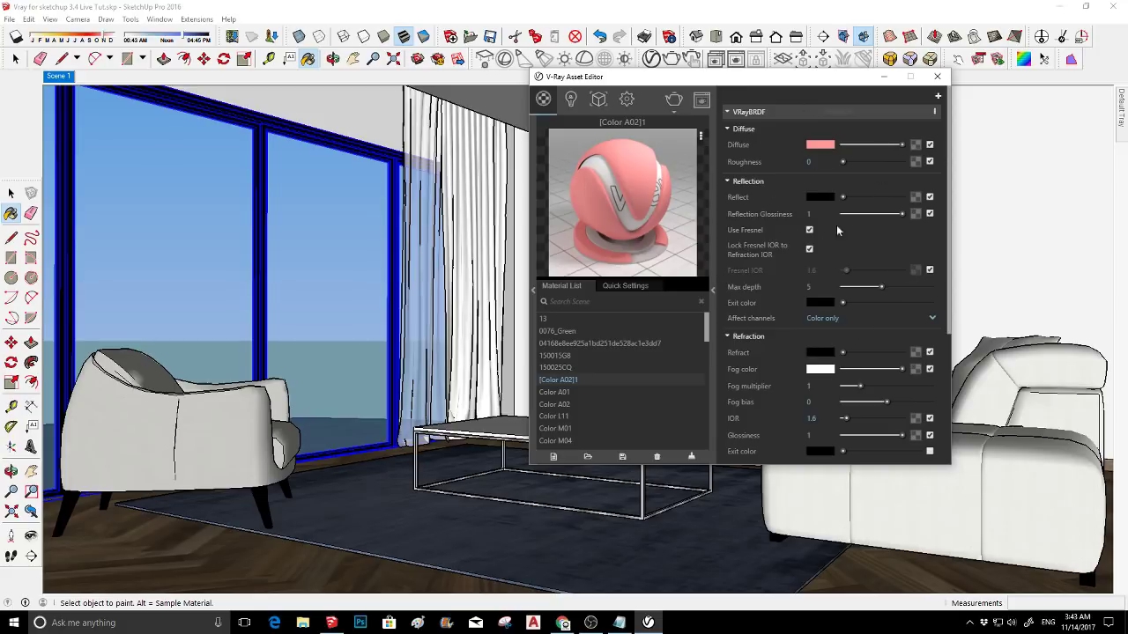
pyautogui.click(712, 287)
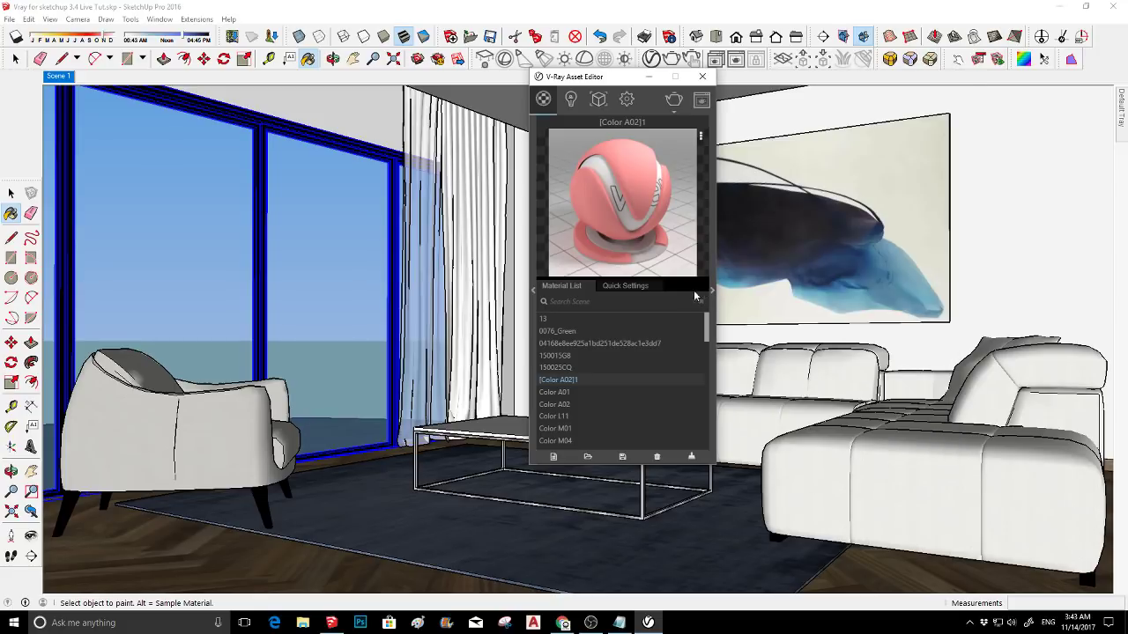
pyautogui.click(642, 285)
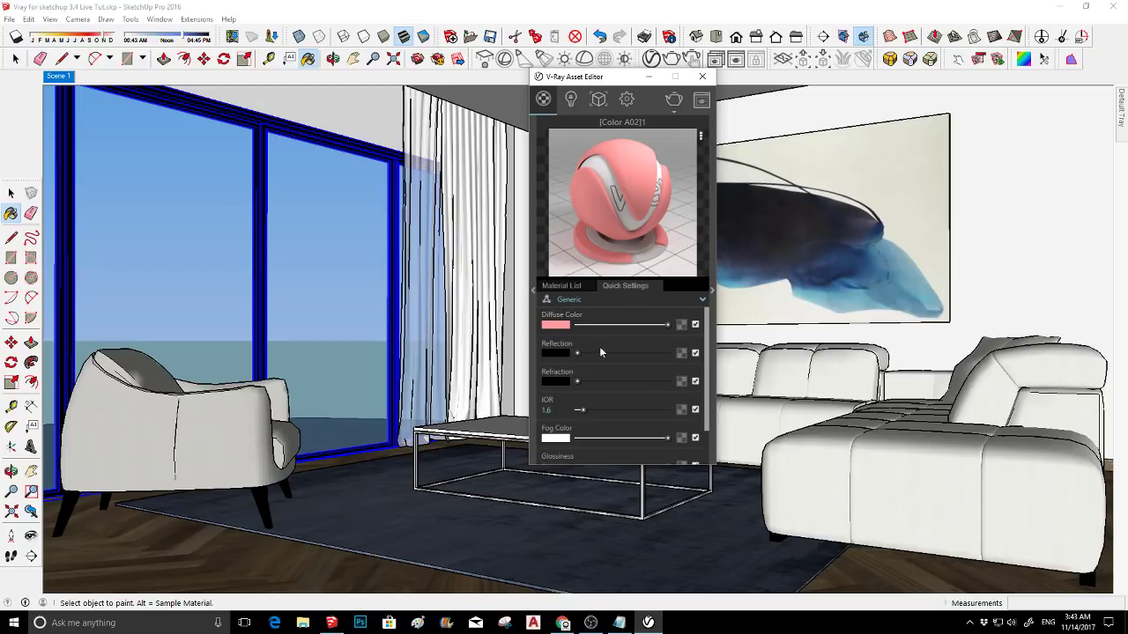
pyautogui.click(583, 287)
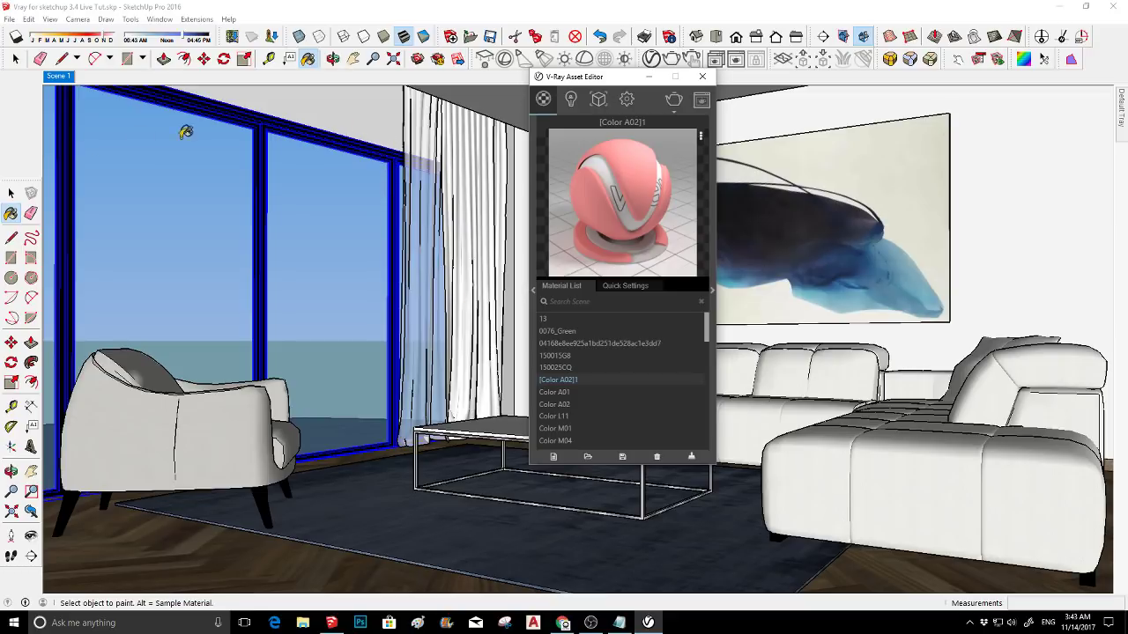
# - Sample the black Color M08 material from the scene, then restore the Scene 1 camera view
pyautogui.keyDown('alt'); pyautogui.click(326, 117); pyautogui.keyUp('alt')
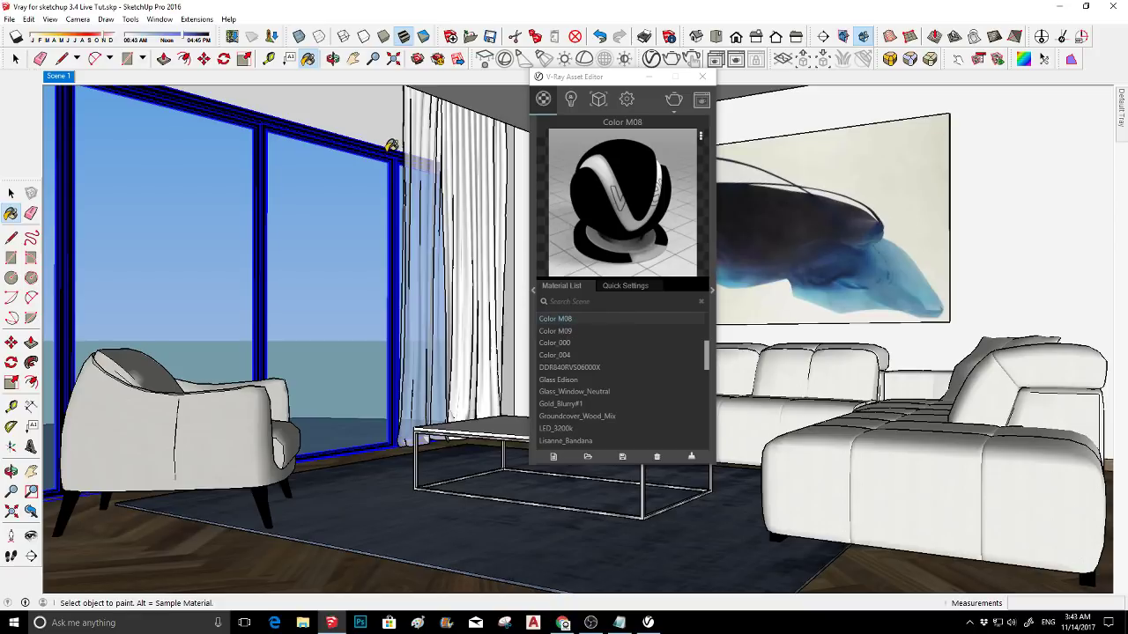
pyautogui.scroll(5, 391, 143)
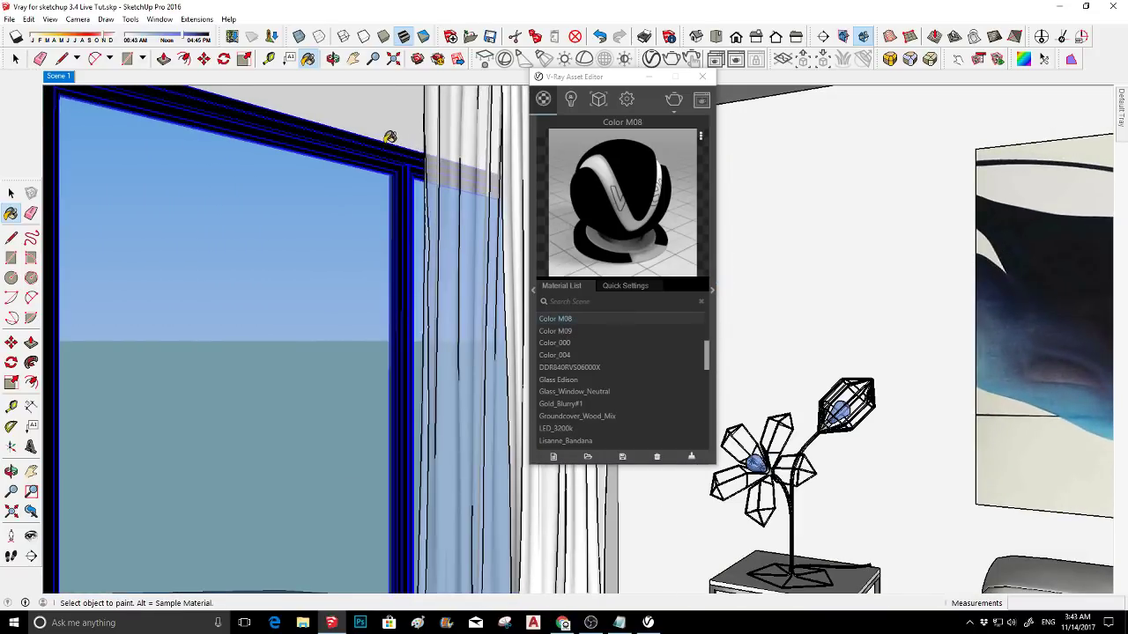
pyautogui.scroll(-3, 408, 162)
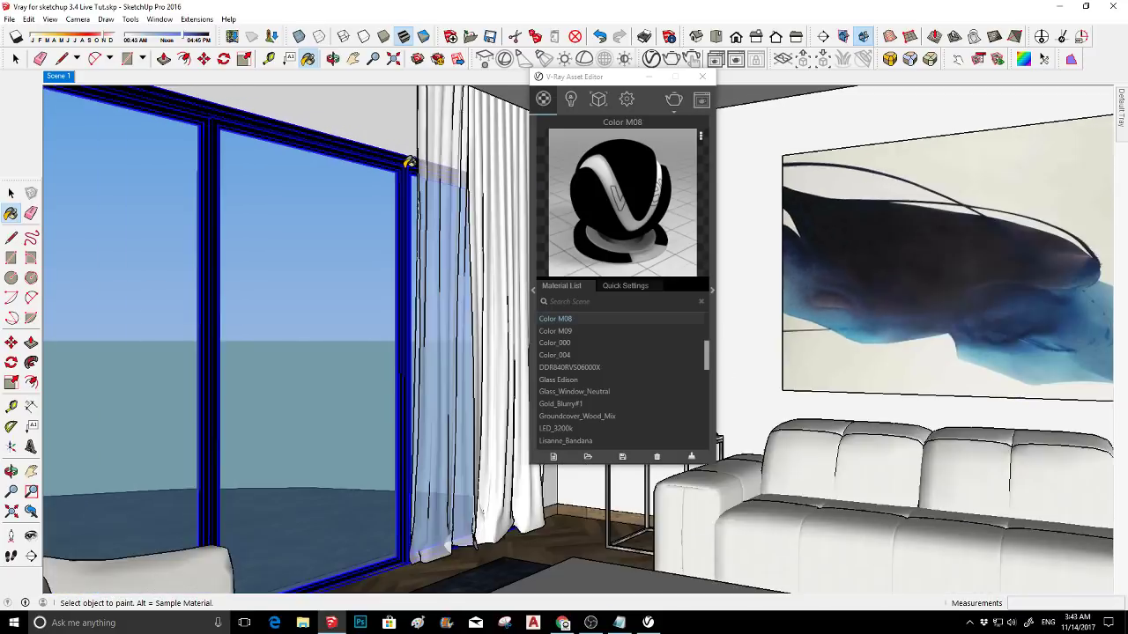
pyautogui.scroll(-3, 409, 162)
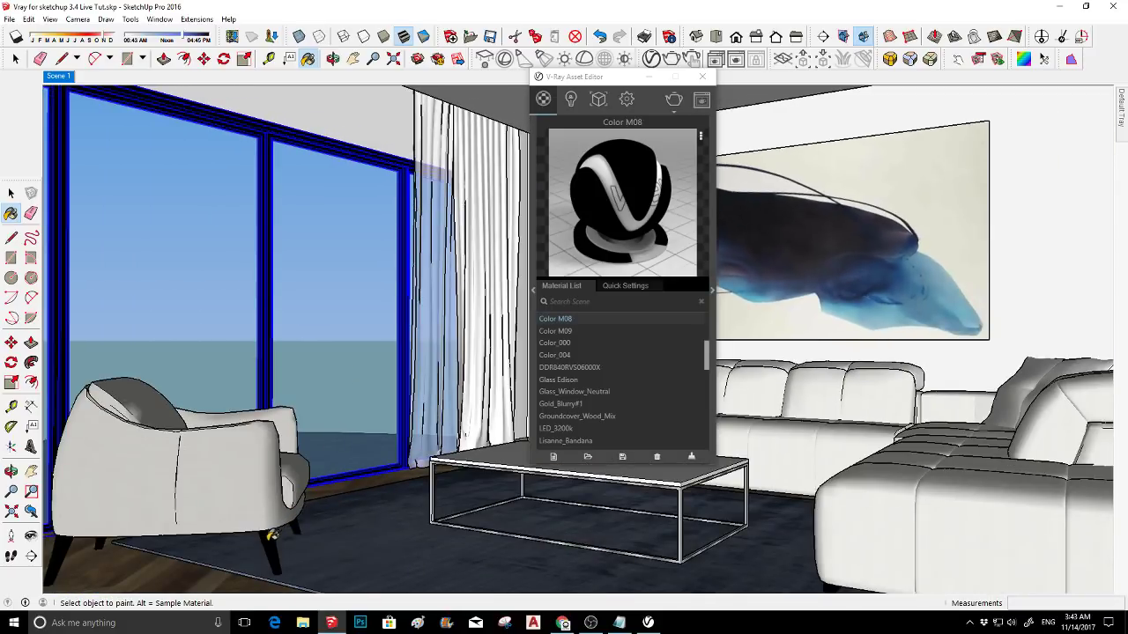
pyautogui.moveTo(837, 527); pyautogui.dragTo(788, 403, button='middle')
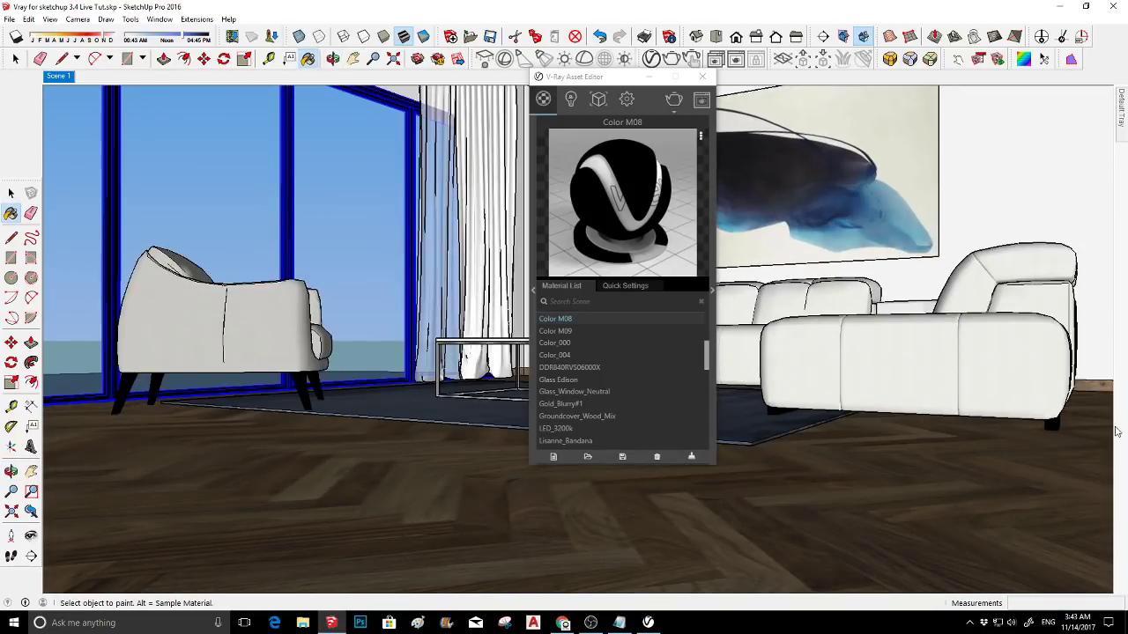
pyautogui.moveTo(776, 322); pyautogui.dragTo(785, 389, button='middle')
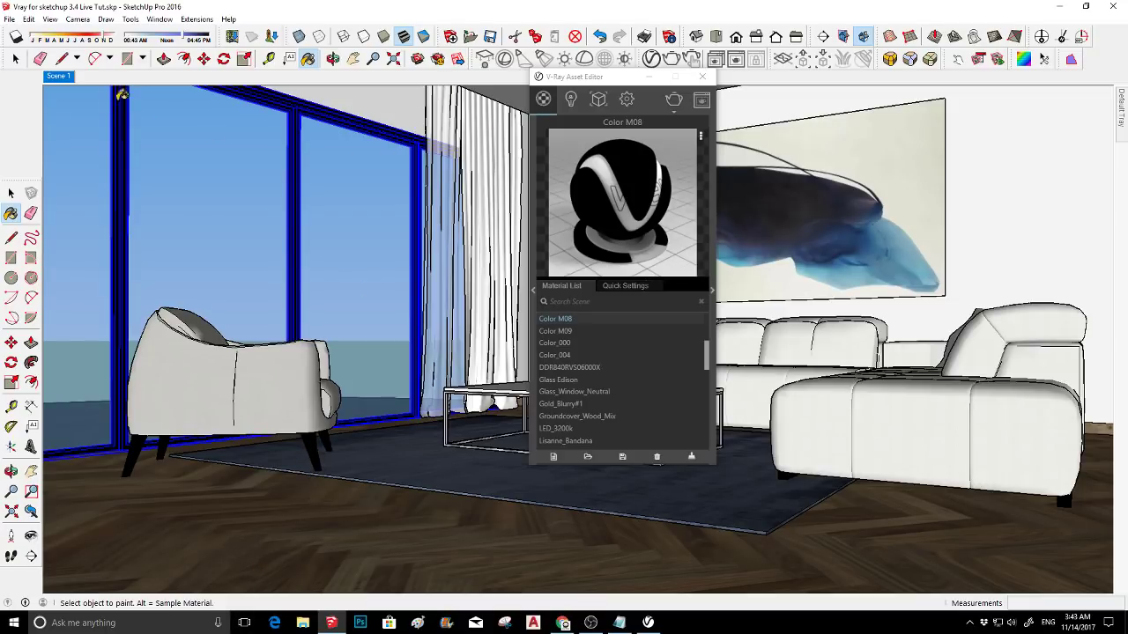
pyautogui.click(64, 77)
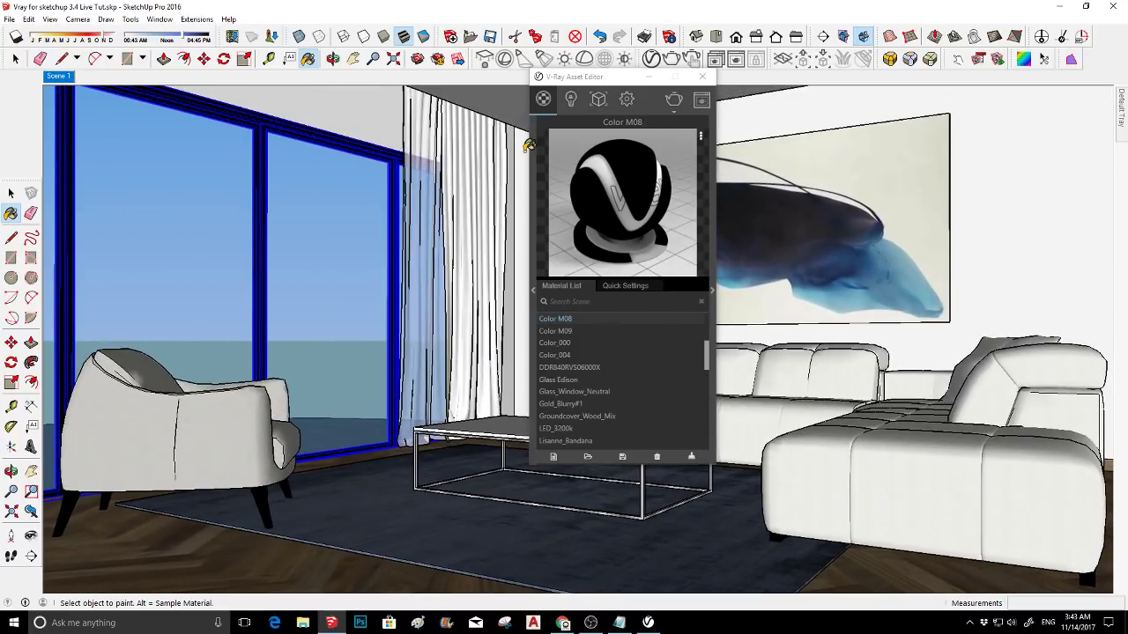
# - Show Color M08's Quick Settings and open, then cancel, the Diffuse colour picker
pyautogui.click(631, 288)
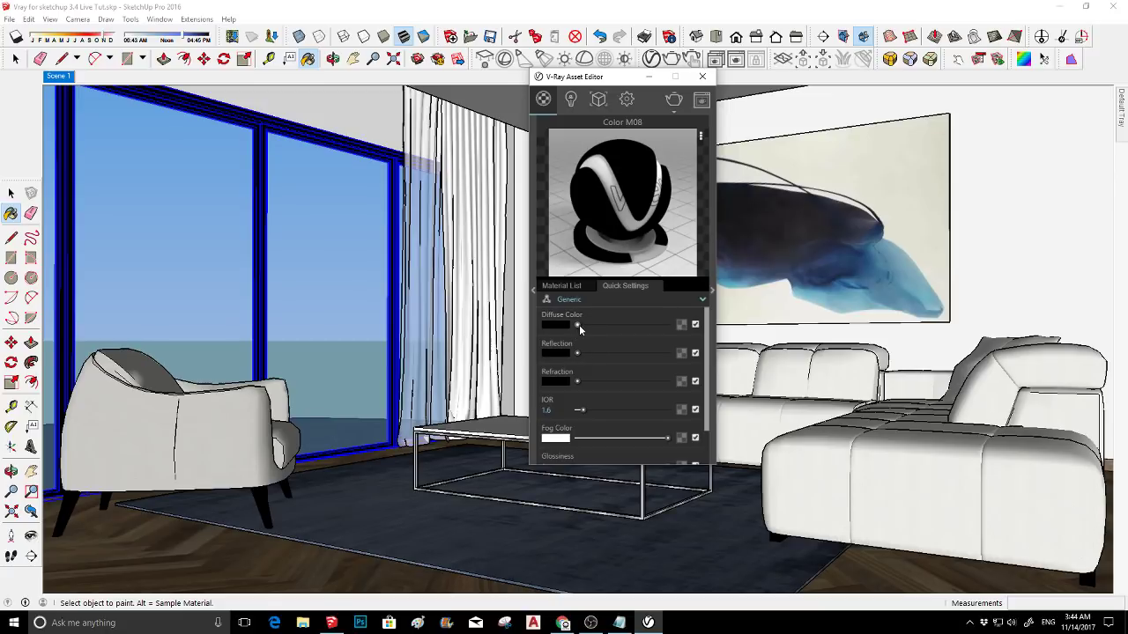
pyautogui.click(566, 330)
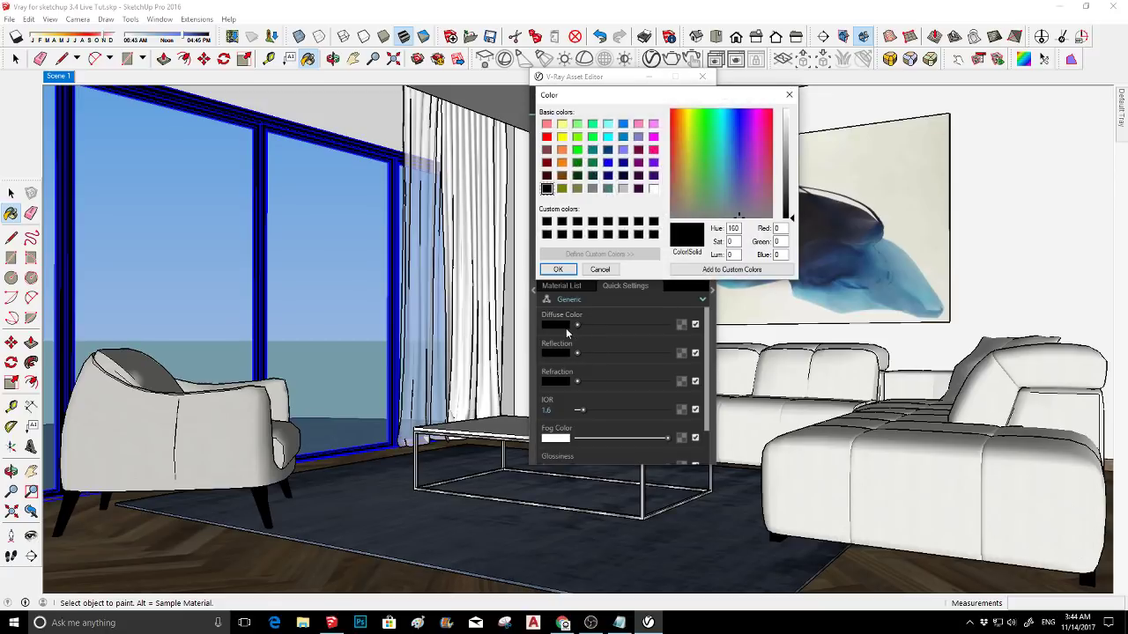
pyautogui.click(788, 95)
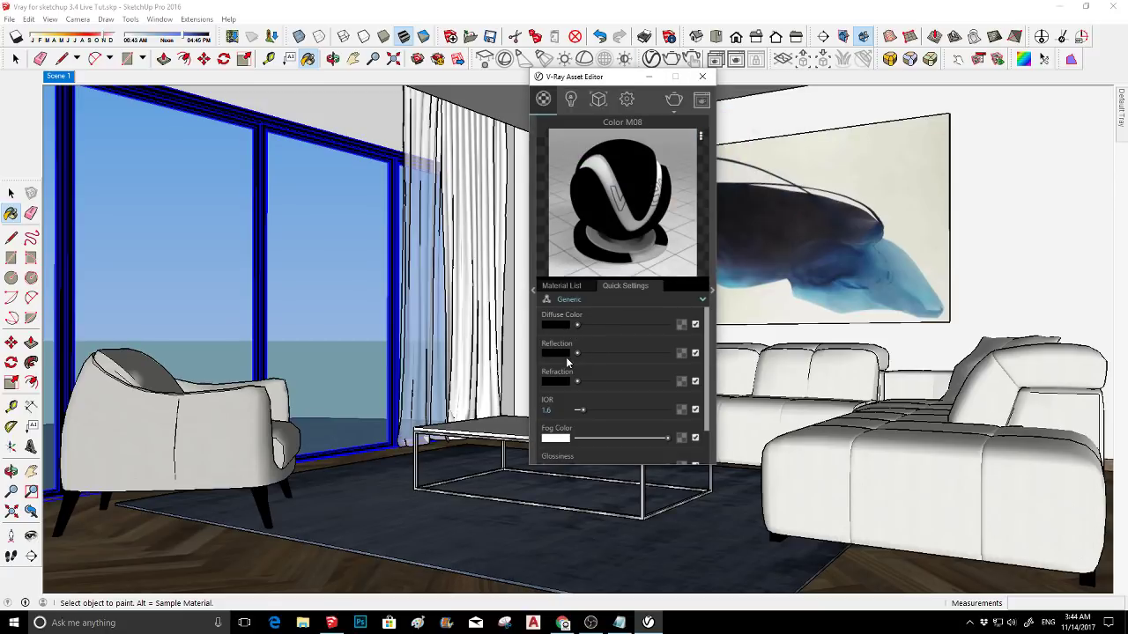
# - Drag Color M08's reflection colour to white, then back to black
pyautogui.moveTo(578, 354); pyautogui.dragTo(709, 357)
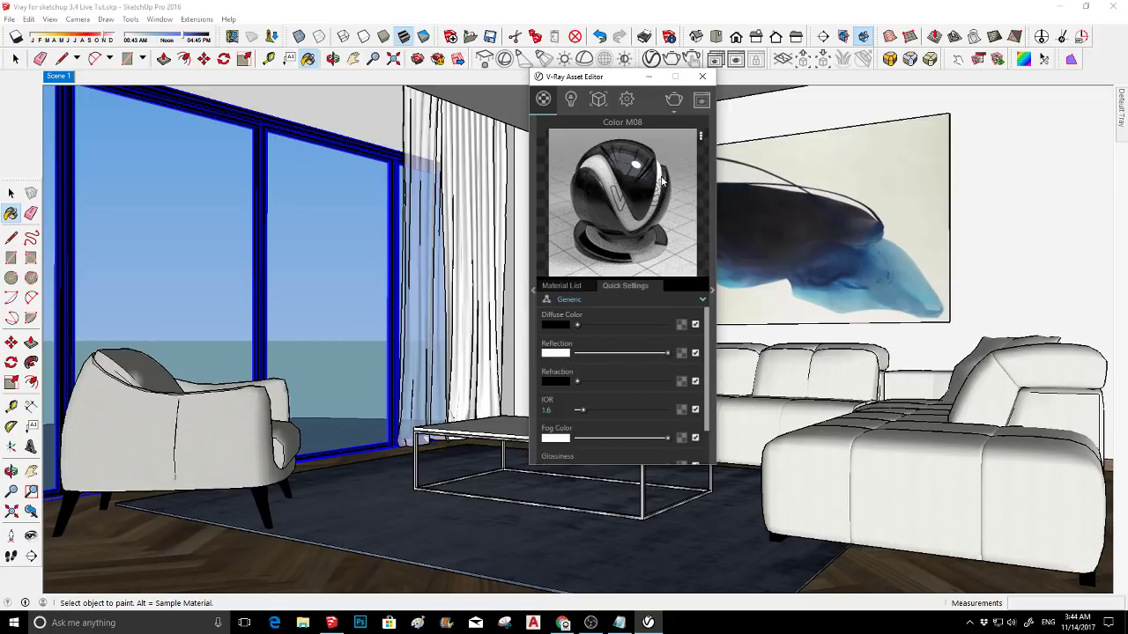
pyautogui.moveTo(644, 349); pyautogui.dragTo(633, 375)
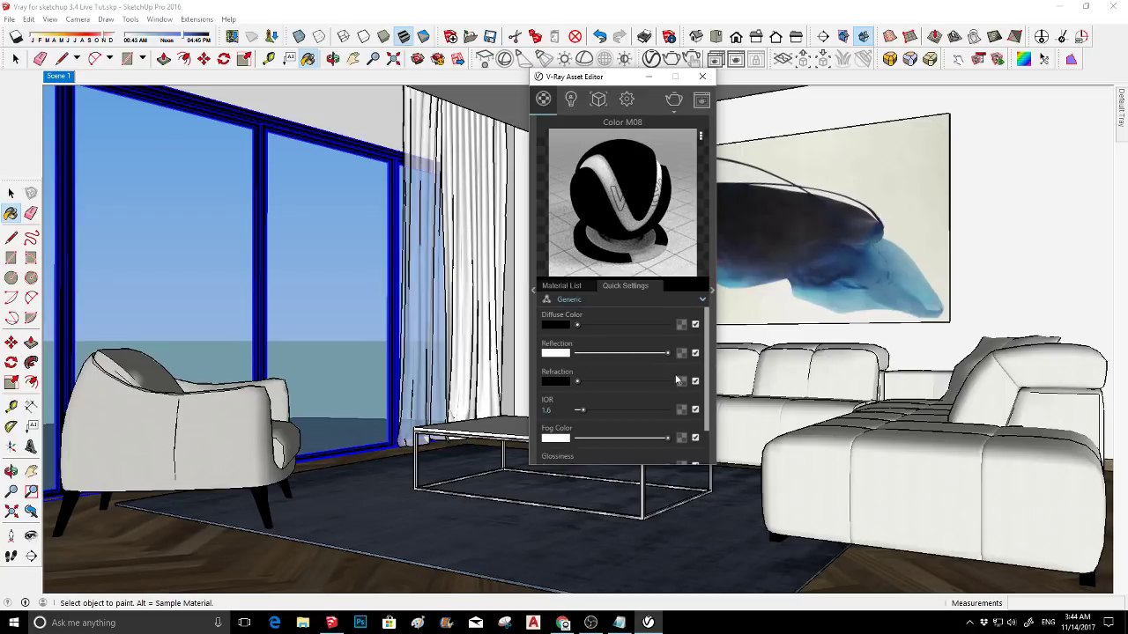
pyautogui.scroll(-2, 633, 376)
pyautogui.scroll(2, 625, 353)
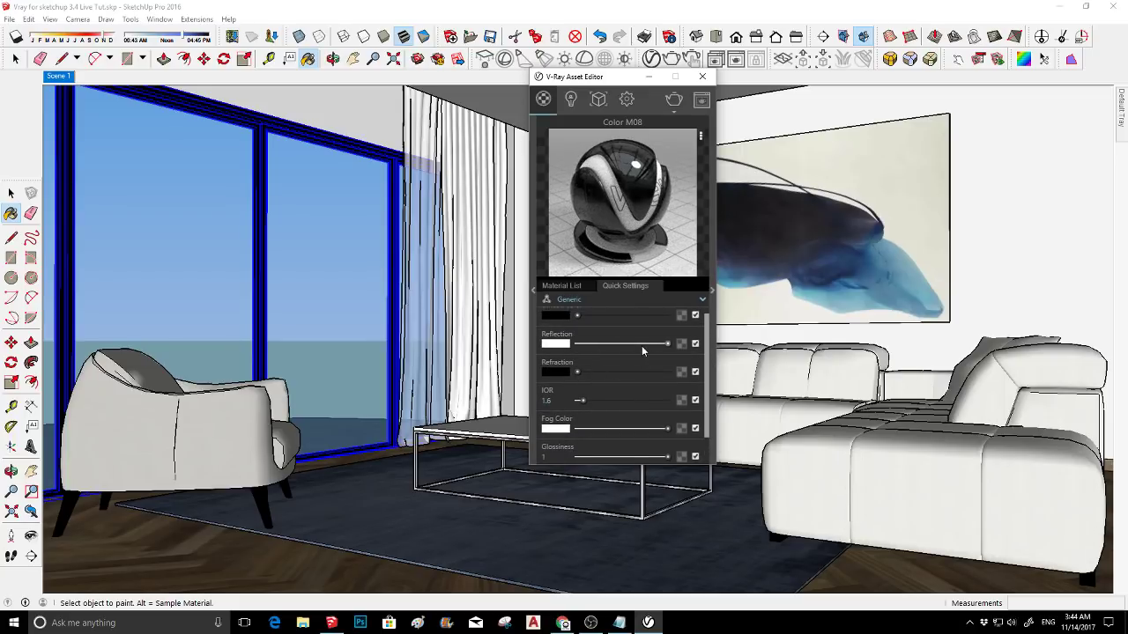
pyautogui.moveTo(641, 345); pyautogui.dragTo(586, 347)
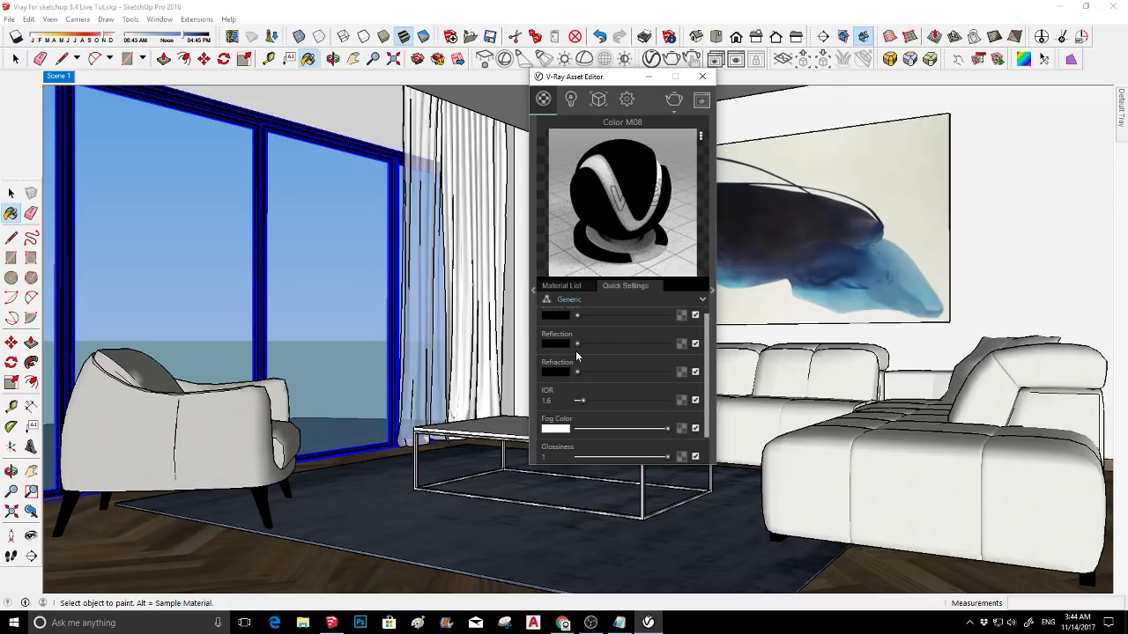
pyautogui.scroll(-2, 568, 397)
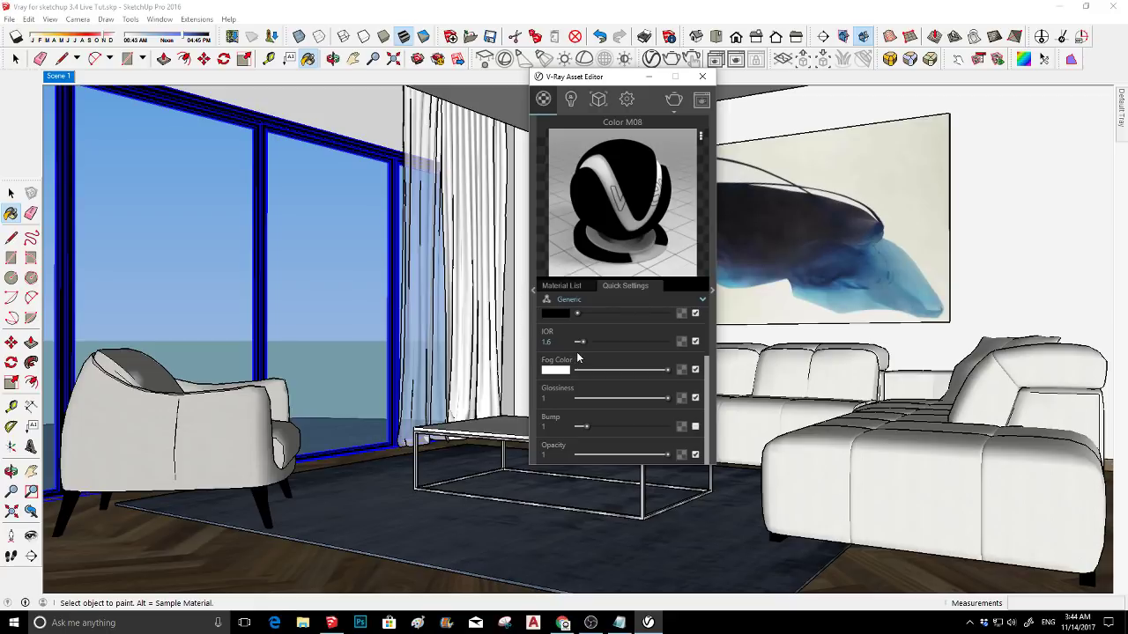
# - Set Color M08's reflection to full white and its IOR to 6.13
pyautogui.scroll(2, 577, 370)
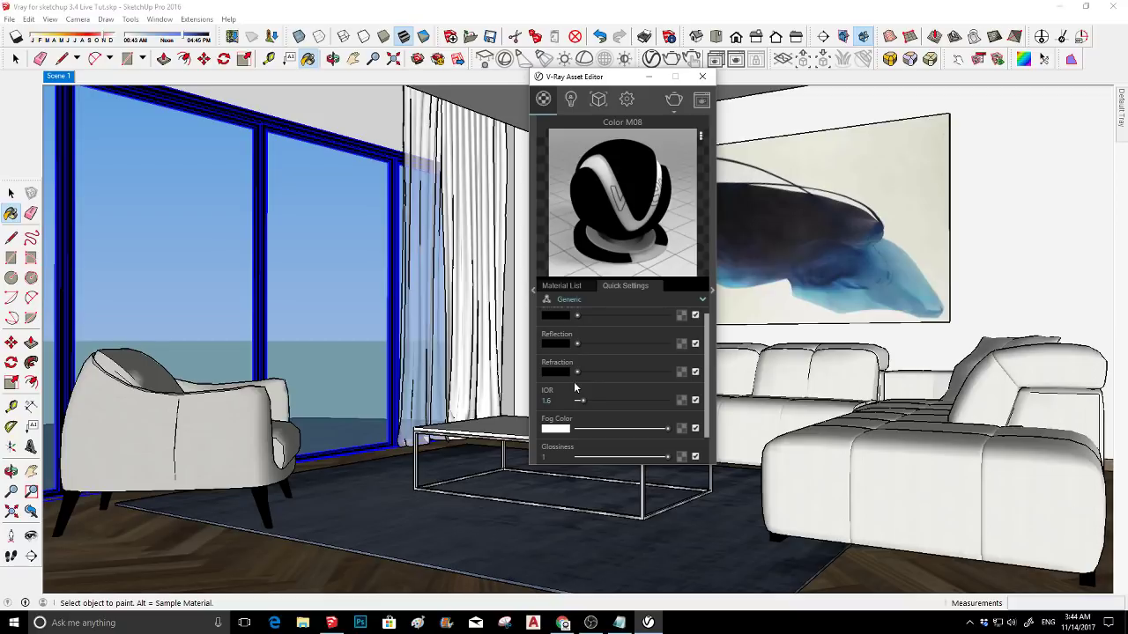
pyautogui.moveTo(577, 344); pyautogui.dragTo(668, 344)
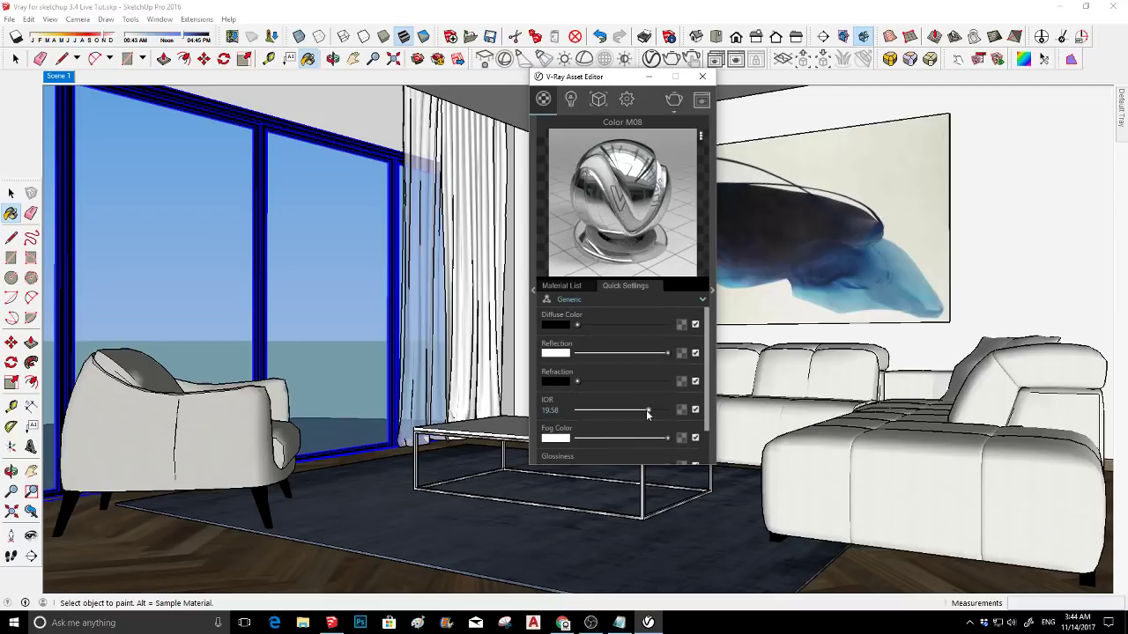
pyautogui.moveTo(614, 407); pyautogui.dragTo(580, 413)
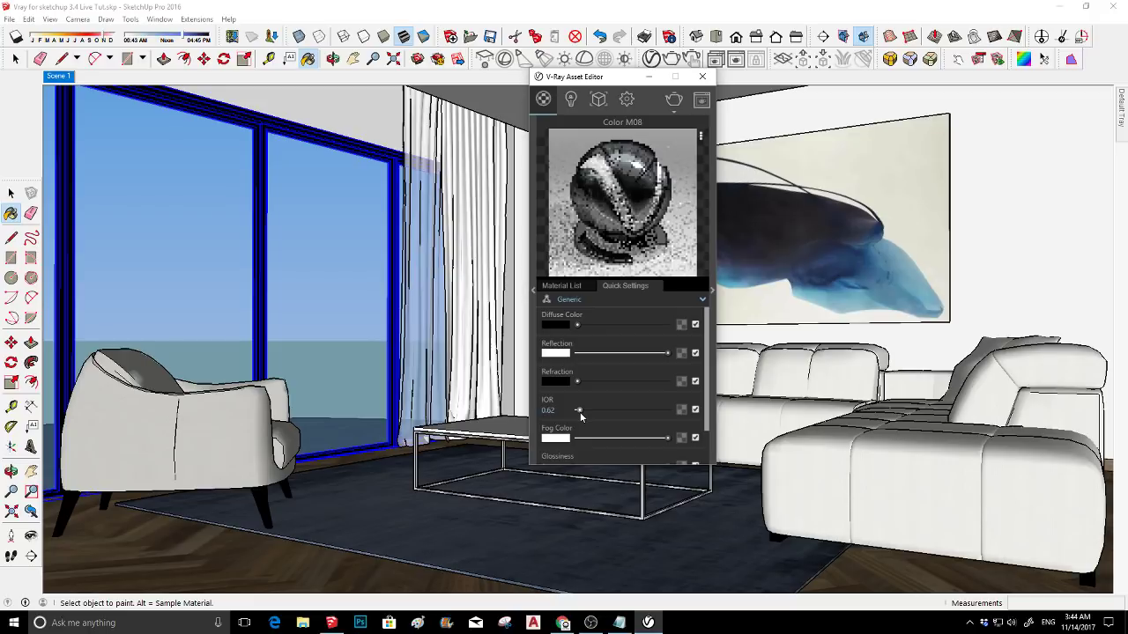
pyautogui.moveTo(580, 417); pyautogui.dragTo(583, 417)
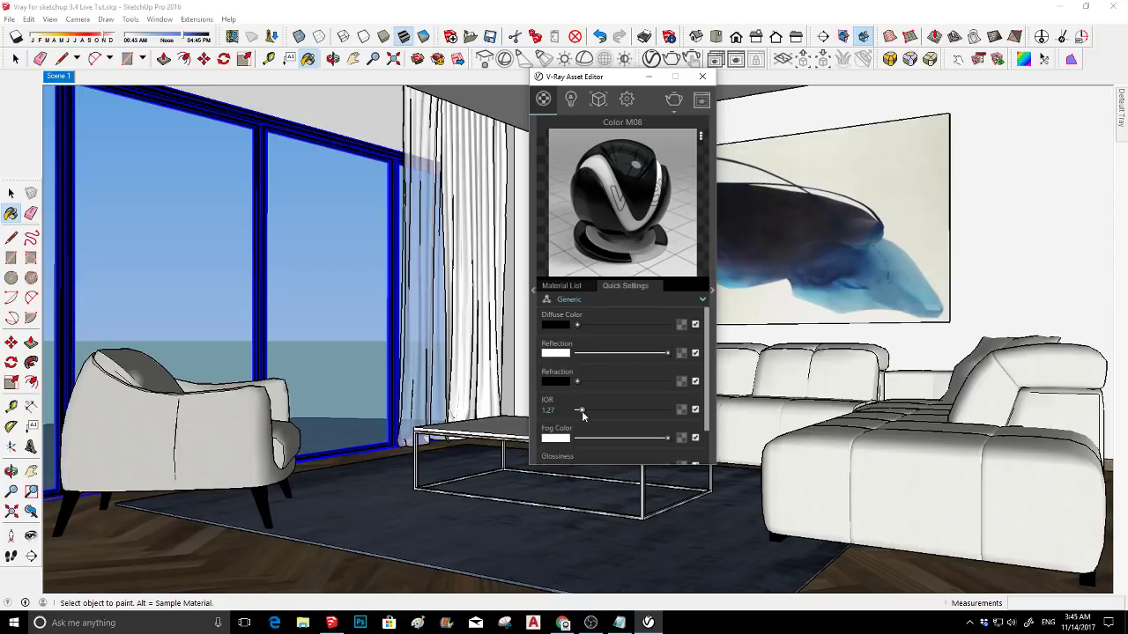
# - Test lower glossiness, bump and reduced opacity, then turn bump off and restore opacity to 1
pyautogui.scroll(-1, 582, 416)
pyautogui.moveTo(580, 342); pyautogui.dragTo(600, 342)
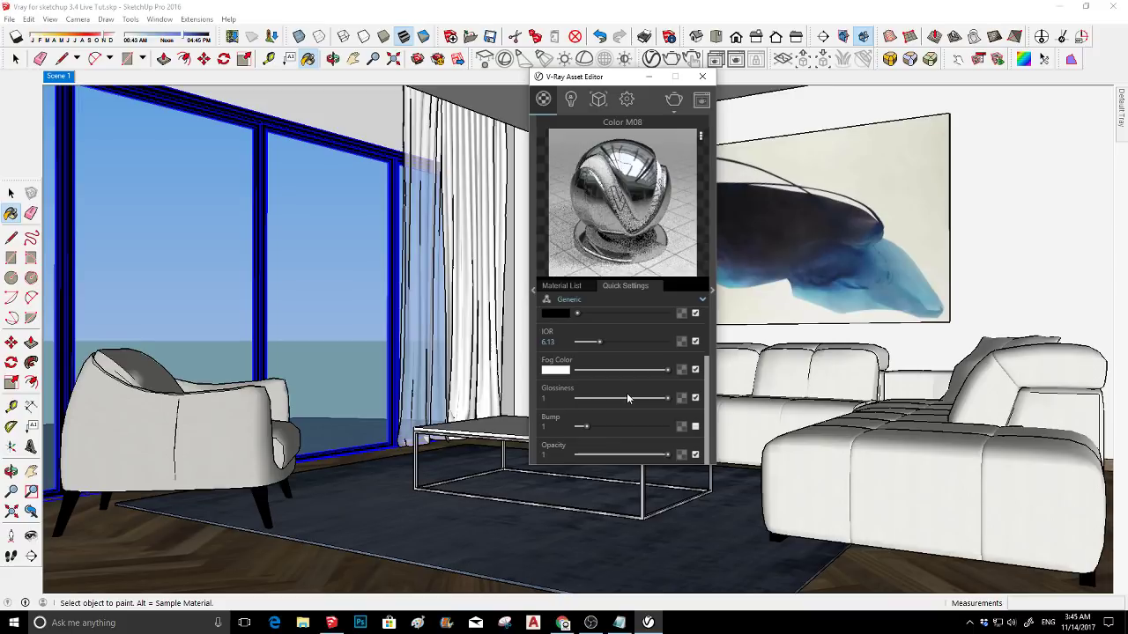
pyautogui.moveTo(627, 398); pyautogui.dragTo(667, 400)
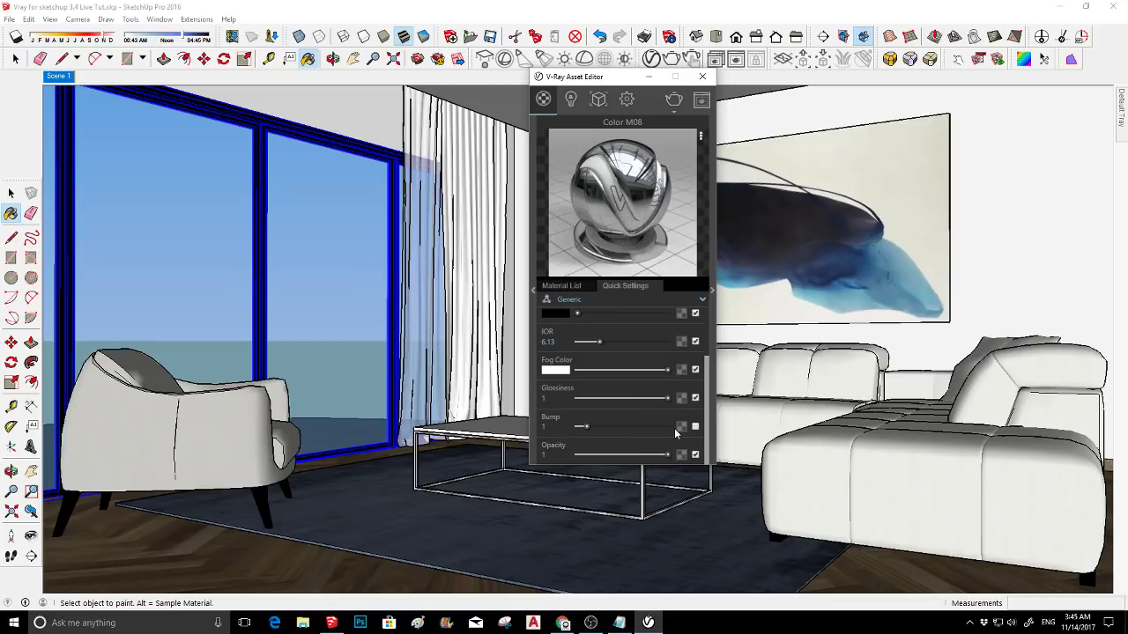
pyautogui.click(695, 426)
pyautogui.click(695, 426)
pyautogui.click(616, 457)
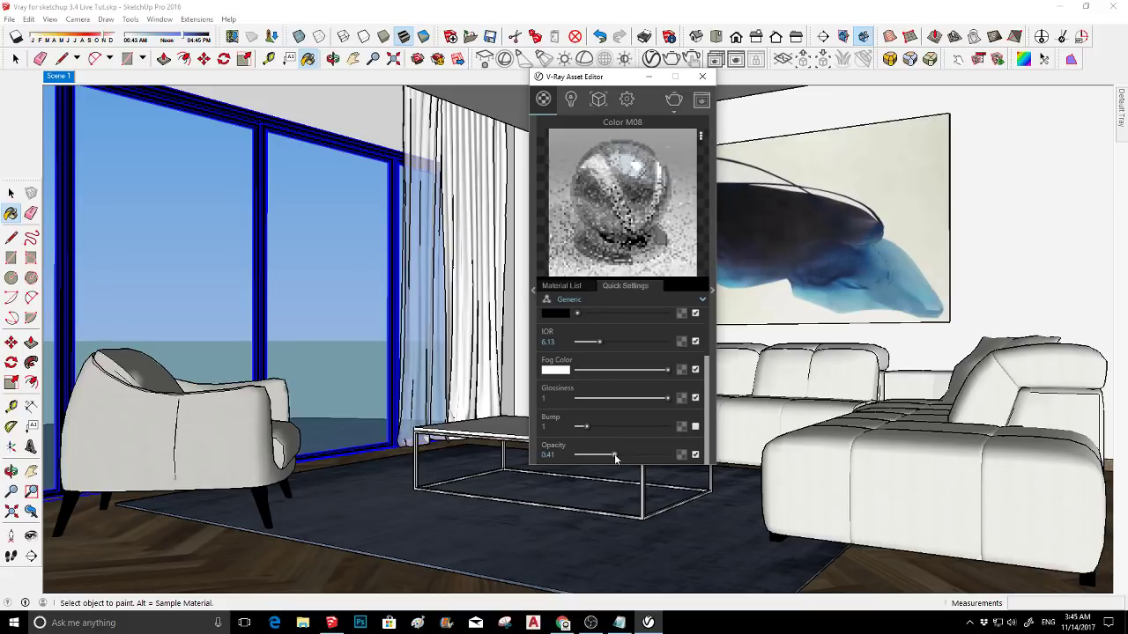
pyautogui.click(577, 457)
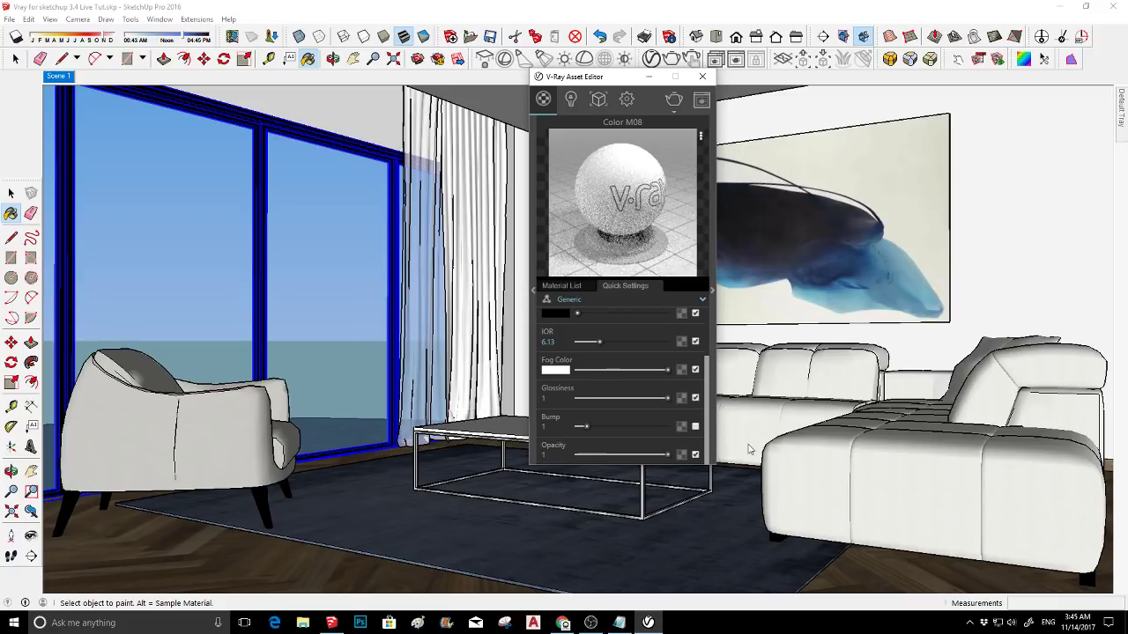
# - Tone Color M08's reflection to mid grey, IOR to about 4.99, and glossiness down to 0.35
pyautogui.scroll(2, 607, 432)
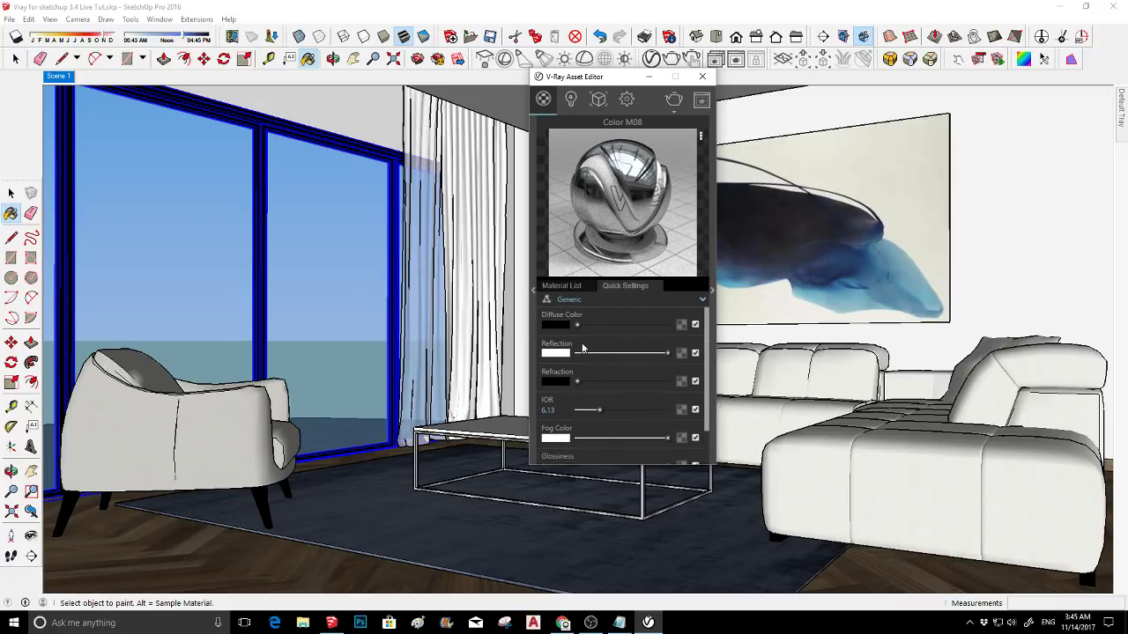
pyautogui.click(614, 353)
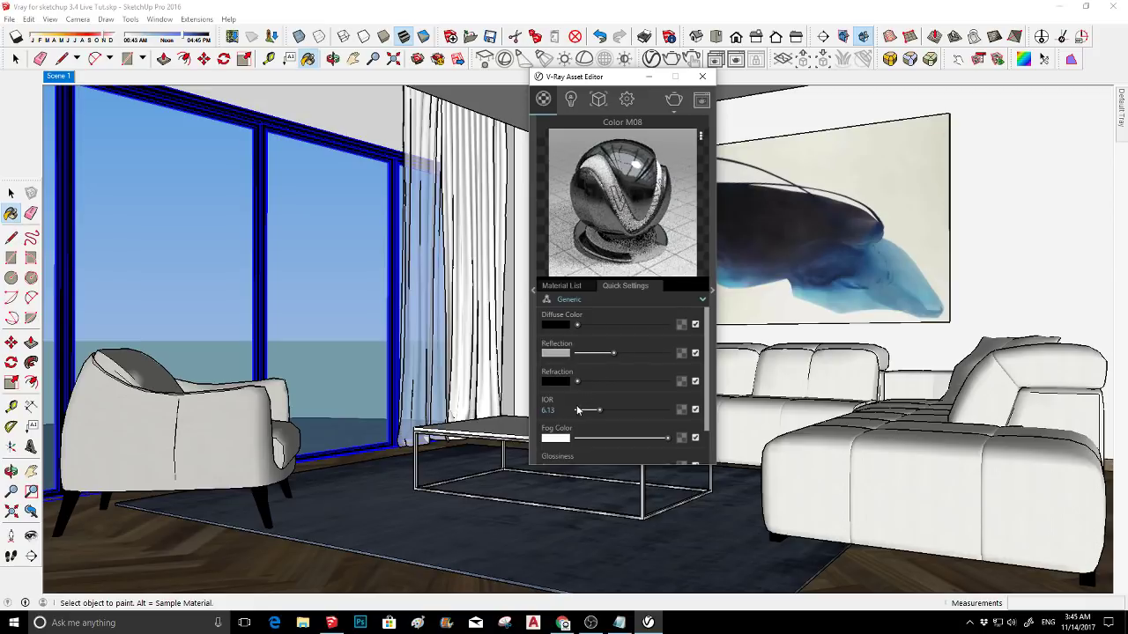
pyautogui.moveTo(599, 411); pyautogui.dragTo(595, 409)
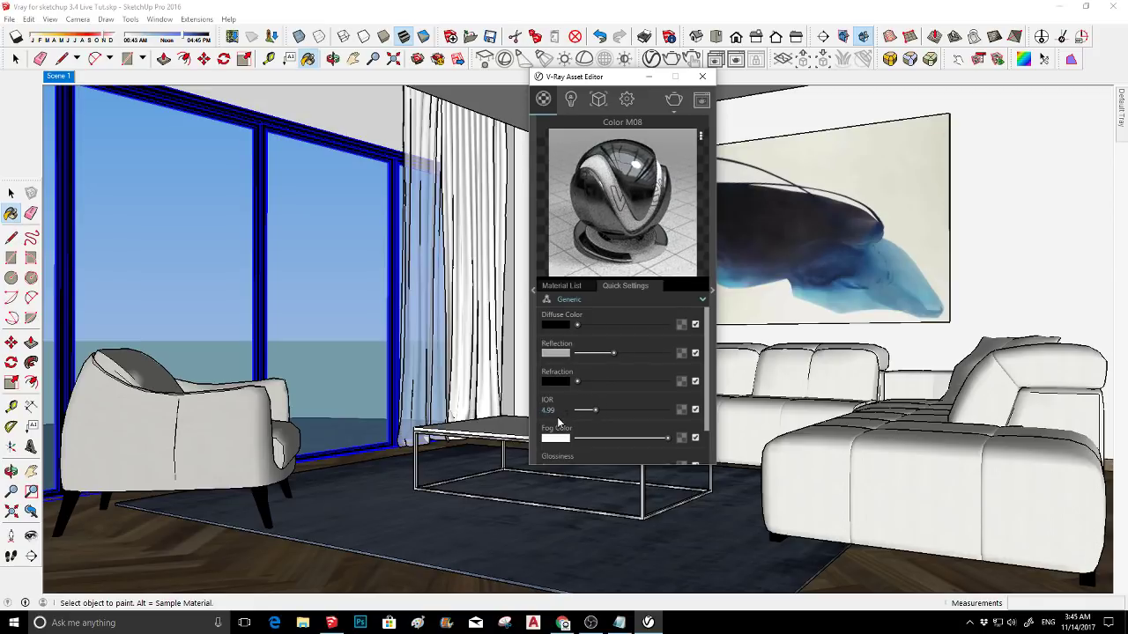
pyautogui.scroll(-2, 569, 402)
pyautogui.click(617, 397)
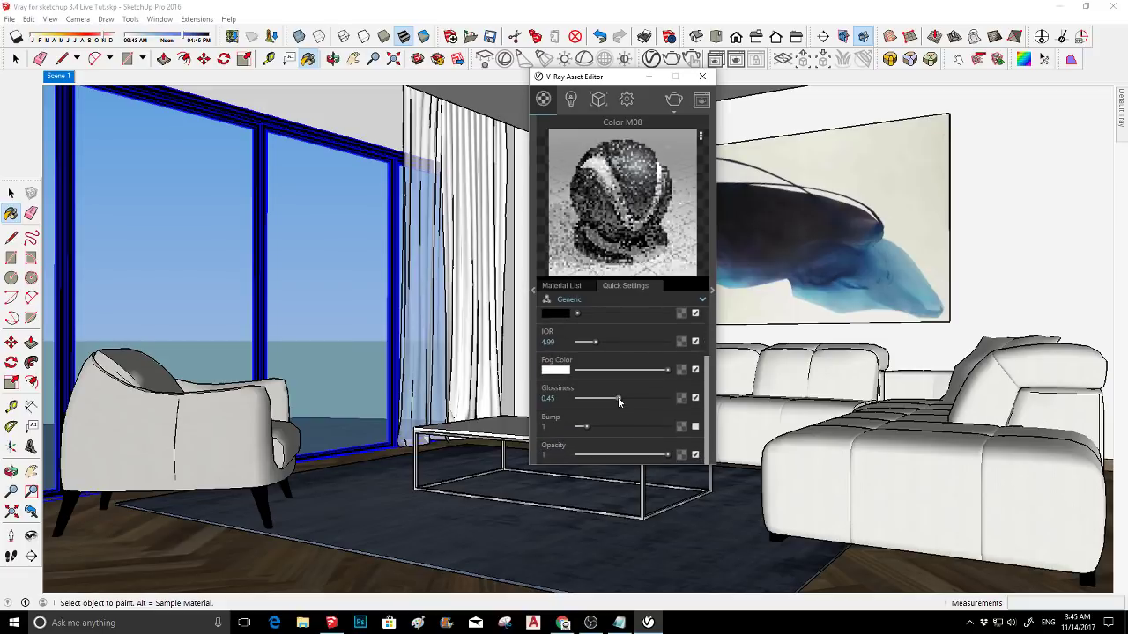
pyautogui.click(608, 398)
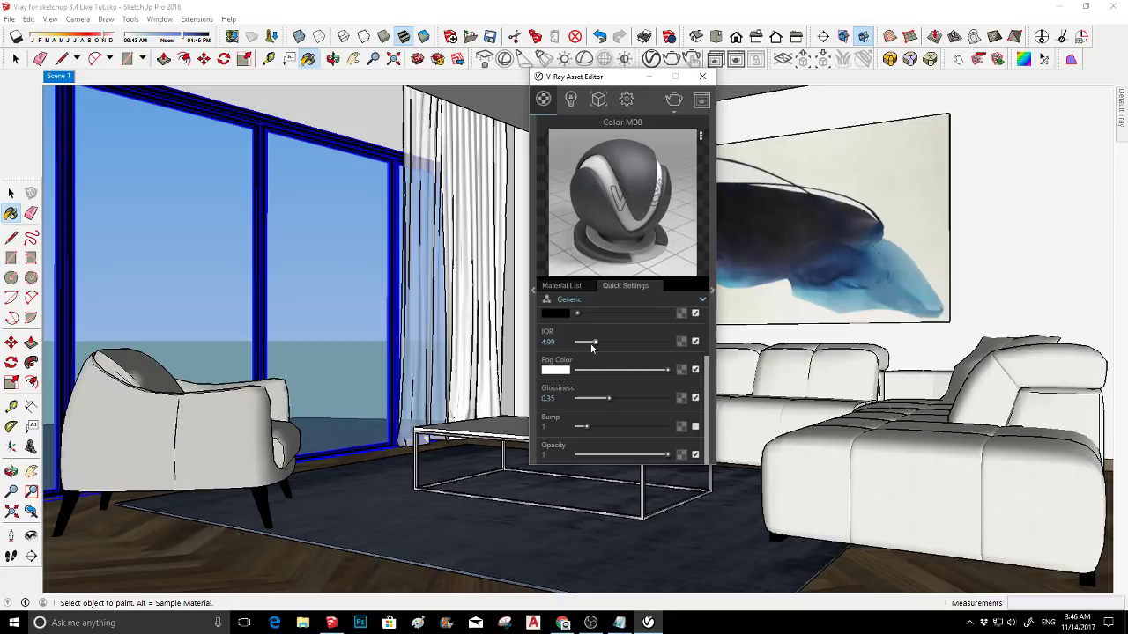
# - Enter an IOR of 1.35 directly and raise the reflection back to full white
pyautogui.scroll(2, 592, 348)
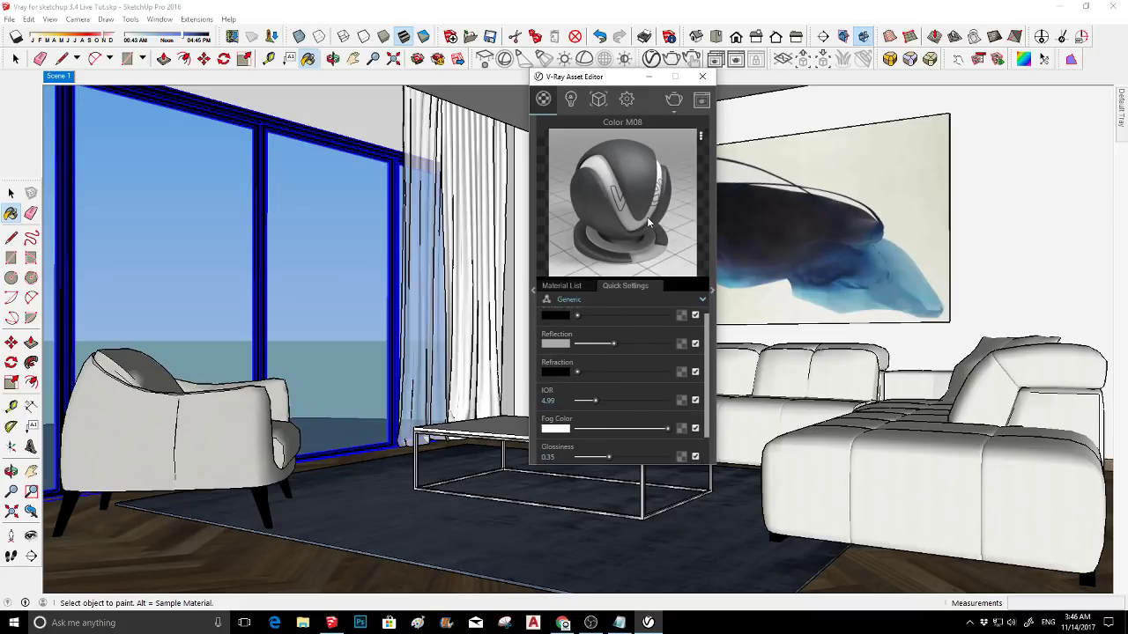
pyautogui.click(581, 402)
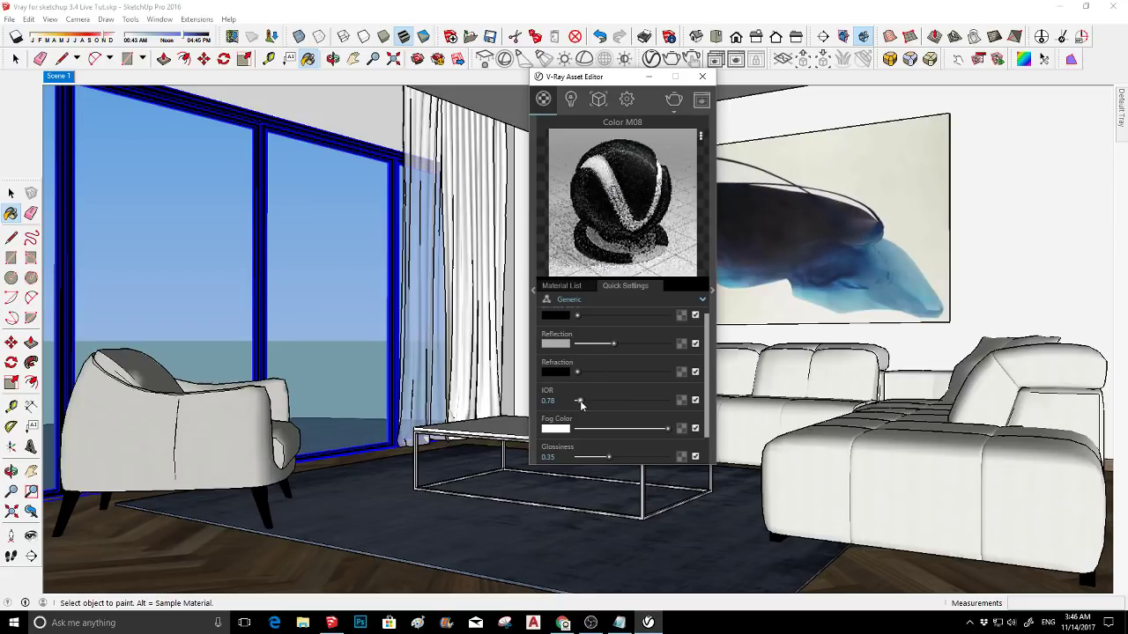
pyautogui.moveTo(581, 401); pyautogui.dragTo(585, 402)
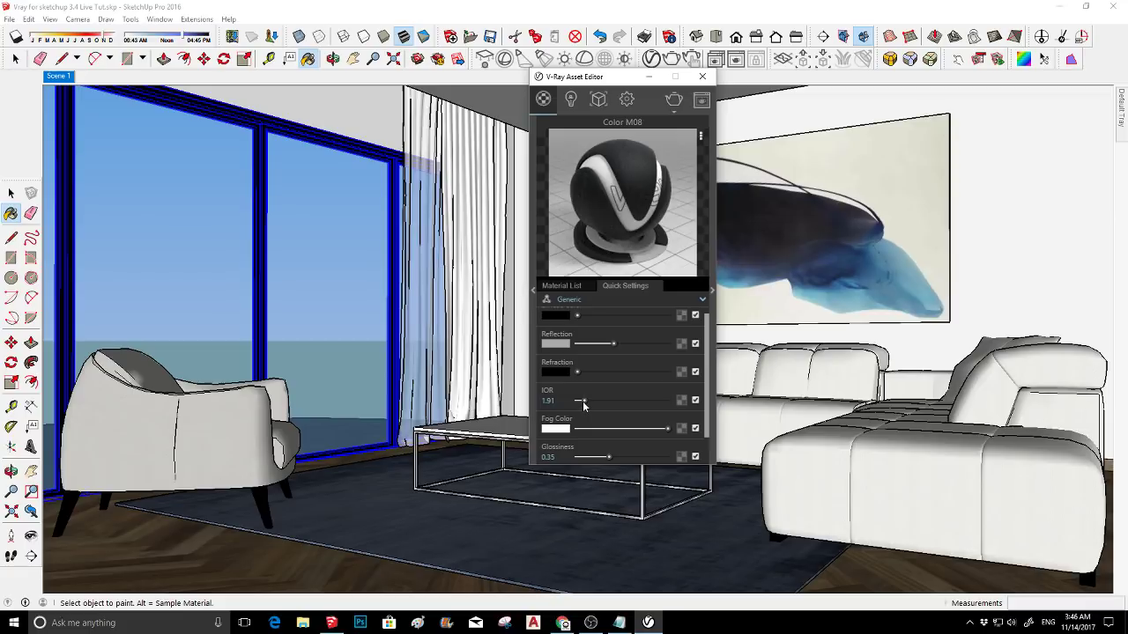
pyautogui.doubleClick(550, 400)
pyautogui.write('35')
pyautogui.press('Return')
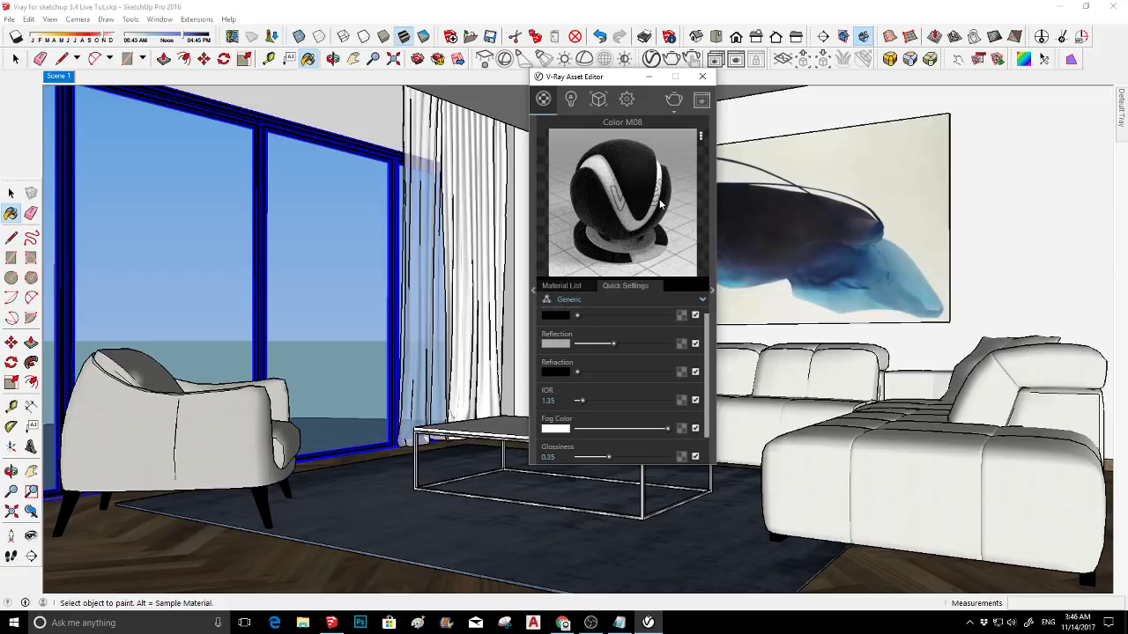
pyautogui.scroll(1, 616, 351)
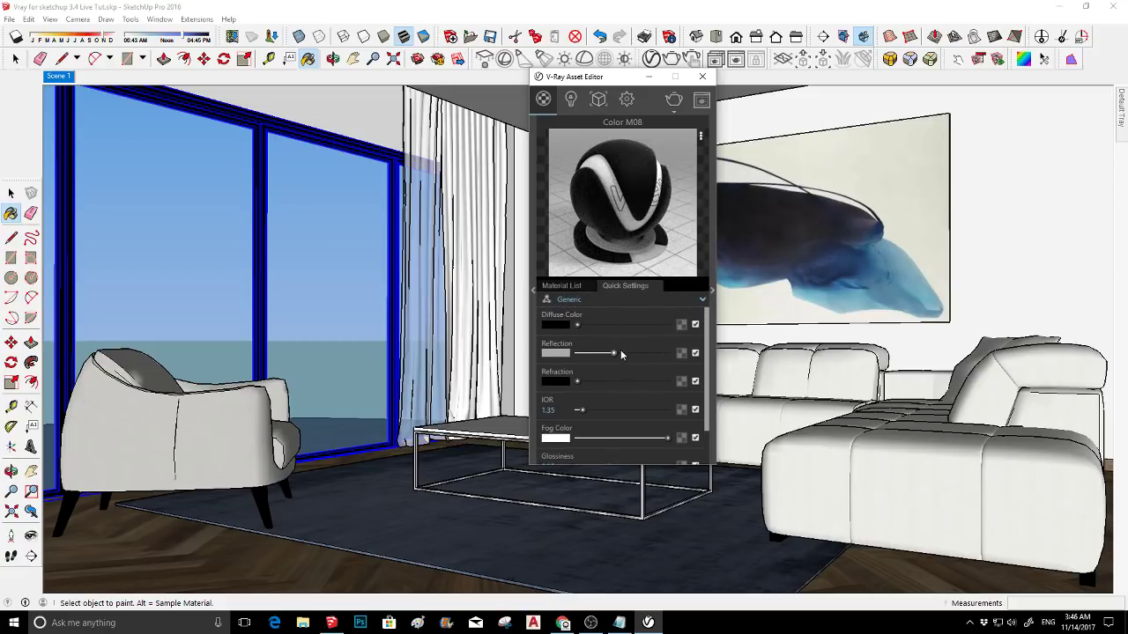
pyautogui.moveTo(616, 353); pyautogui.dragTo(663, 357)
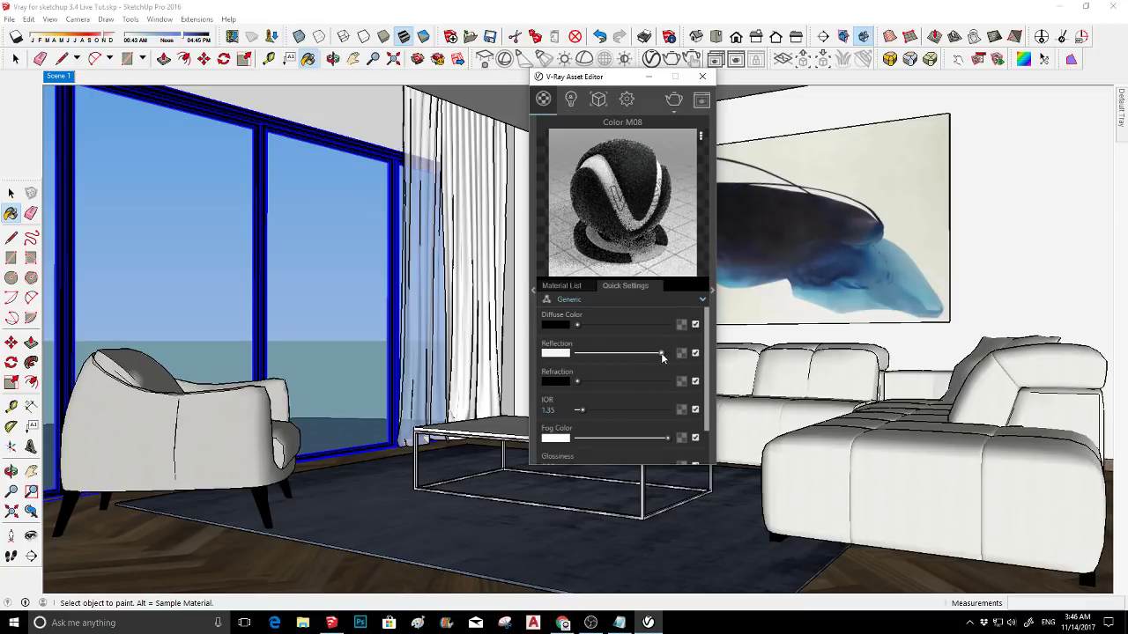
pyautogui.scroll(-3, 654, 358)
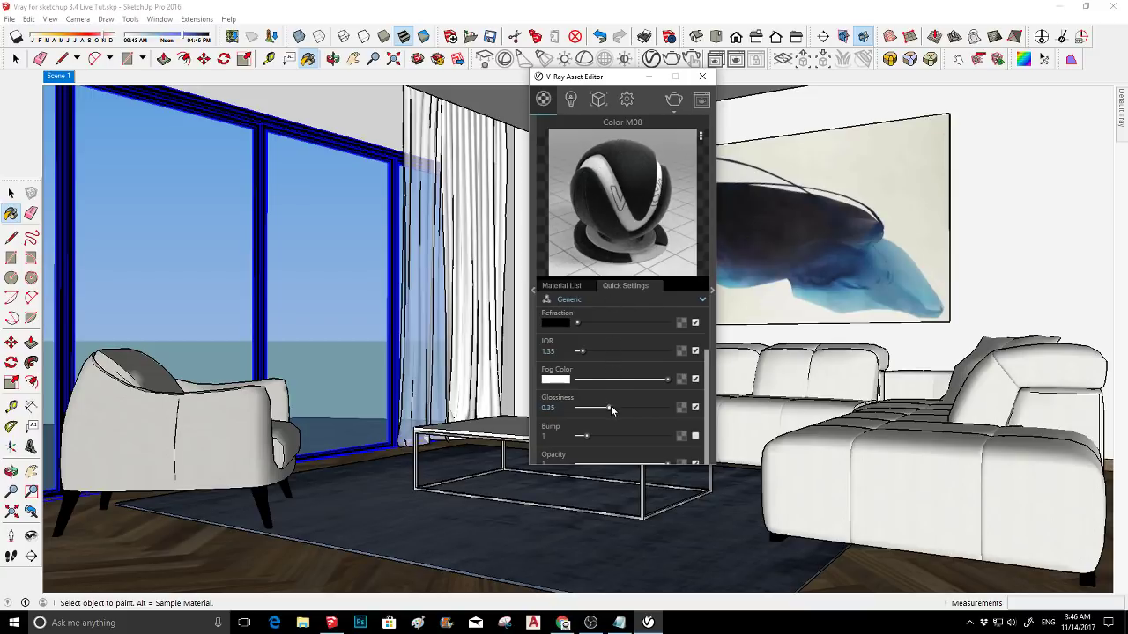
pyautogui.scroll(3, 612, 395)
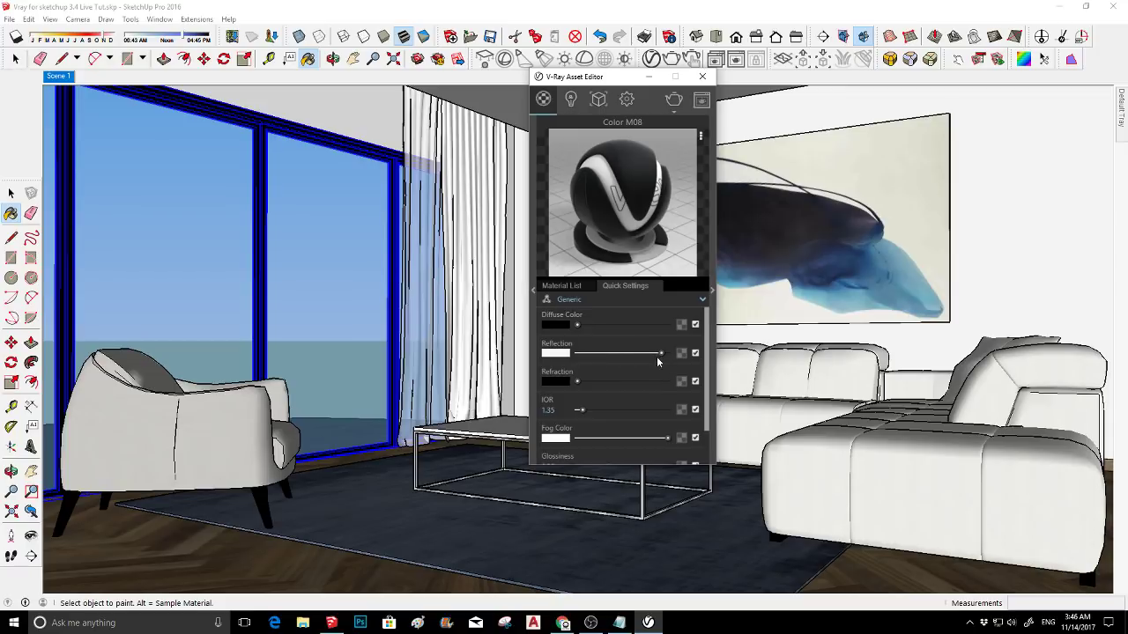
pyautogui.scroll(-2, 617, 361)
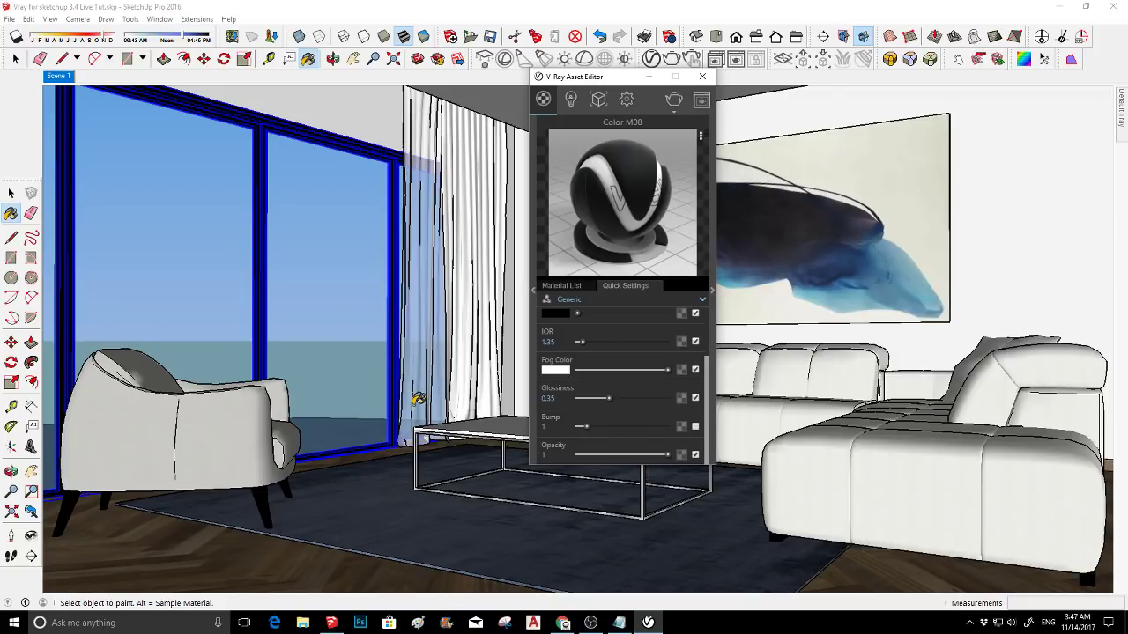
# - Sample the white wall's Color M01 material into the V-Ray Asset Editor
pyautogui.keyDown('alt'); pyautogui.click(387, 101); pyautogui.keyUp('alt')
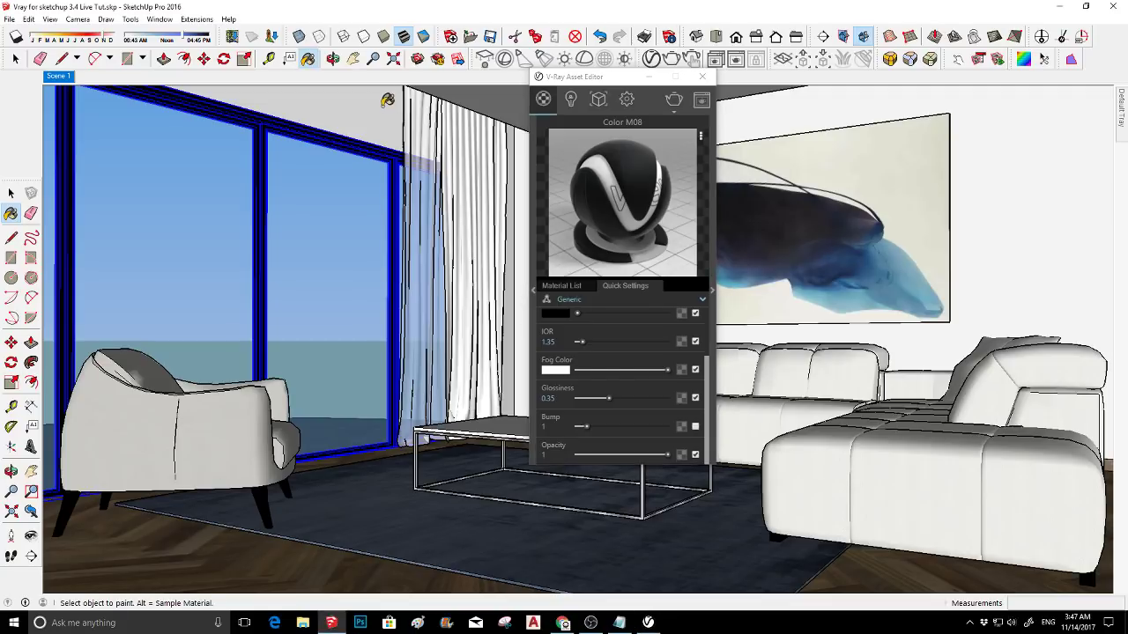
pyautogui.keyDown('alt'); pyautogui.click(1009, 143); pyautogui.keyUp('alt')
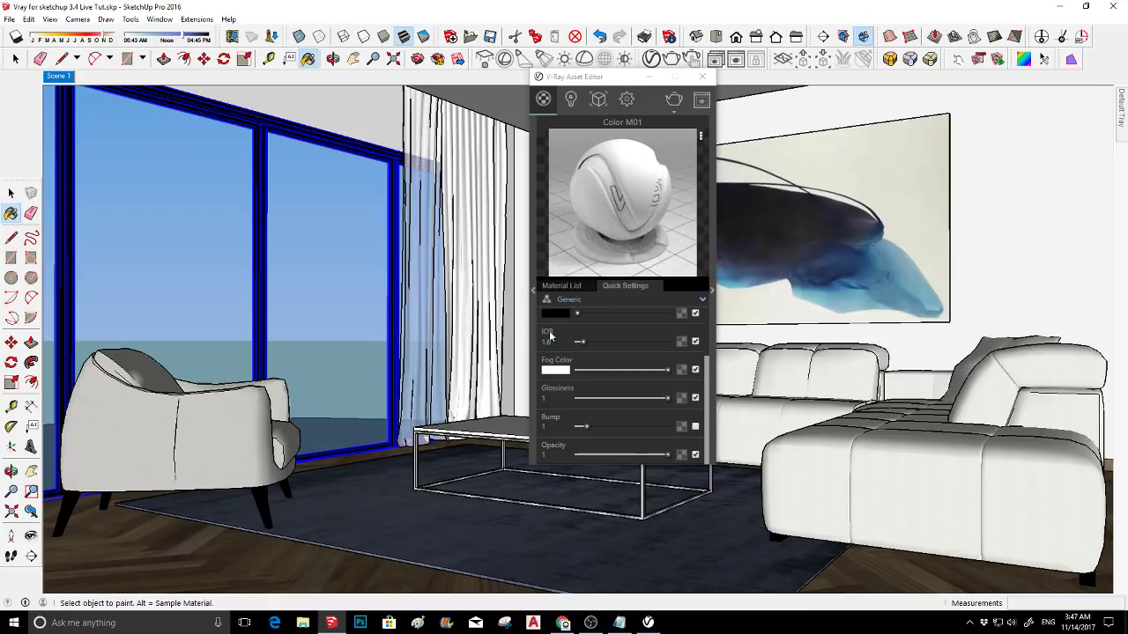
pyautogui.scroll(2, 594, 363)
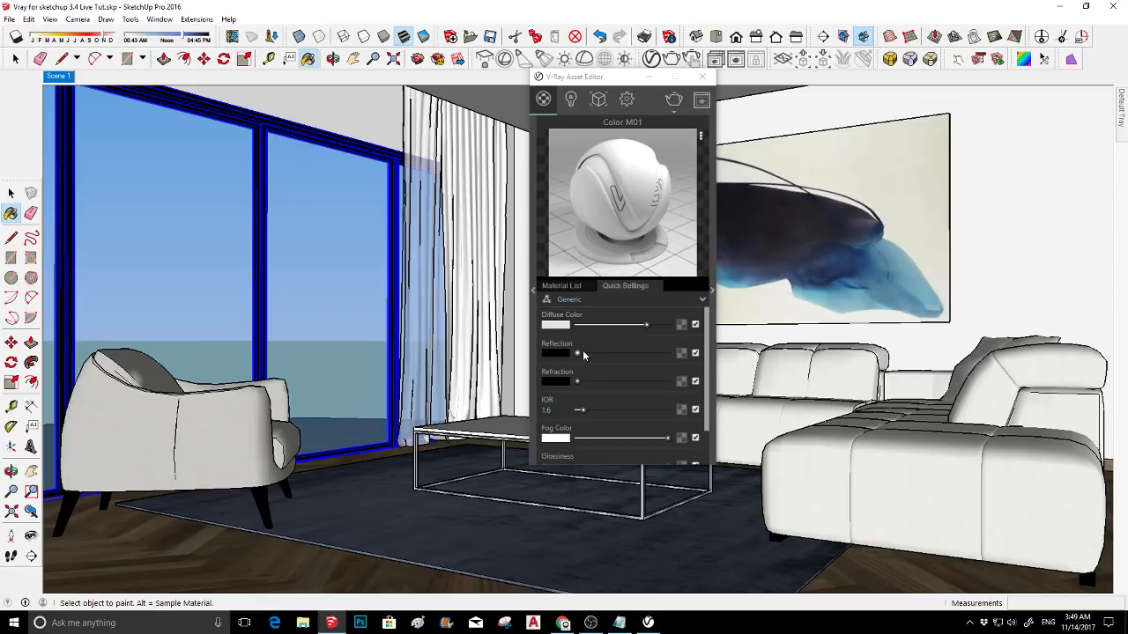
# - Give Color M01 a grey reflection with IOR 1.1 and bring up its Diffuse Color dialog
pyautogui.moveTo(579, 353); pyautogui.dragTo(593, 354)
pyautogui.moveTo(585, 411); pyautogui.dragTo(582, 415)
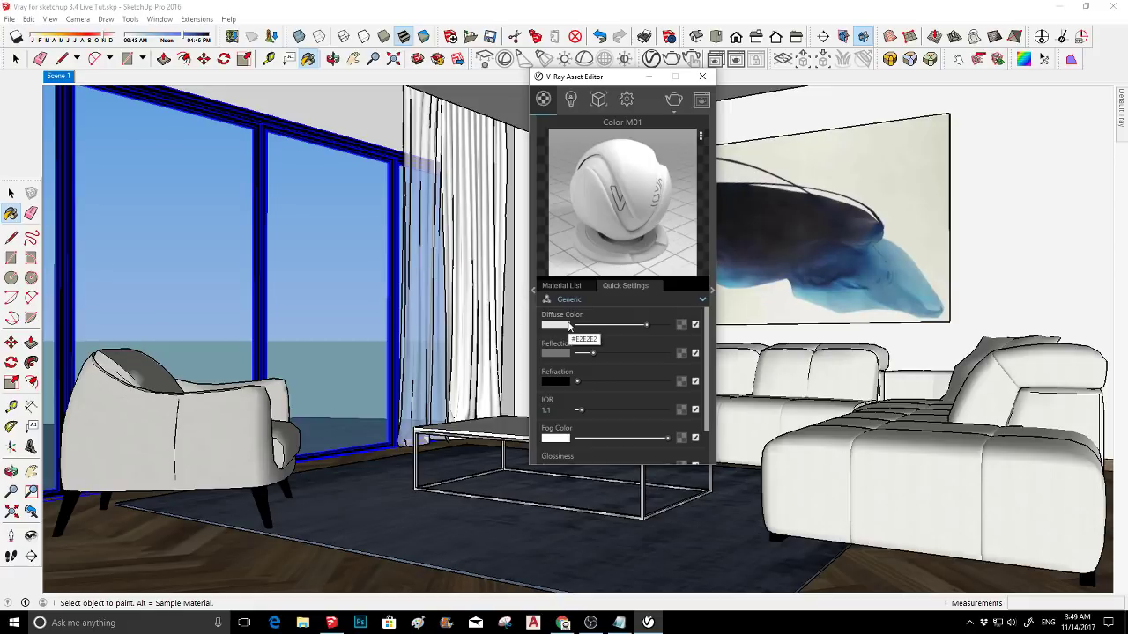
pyautogui.click(568, 325)
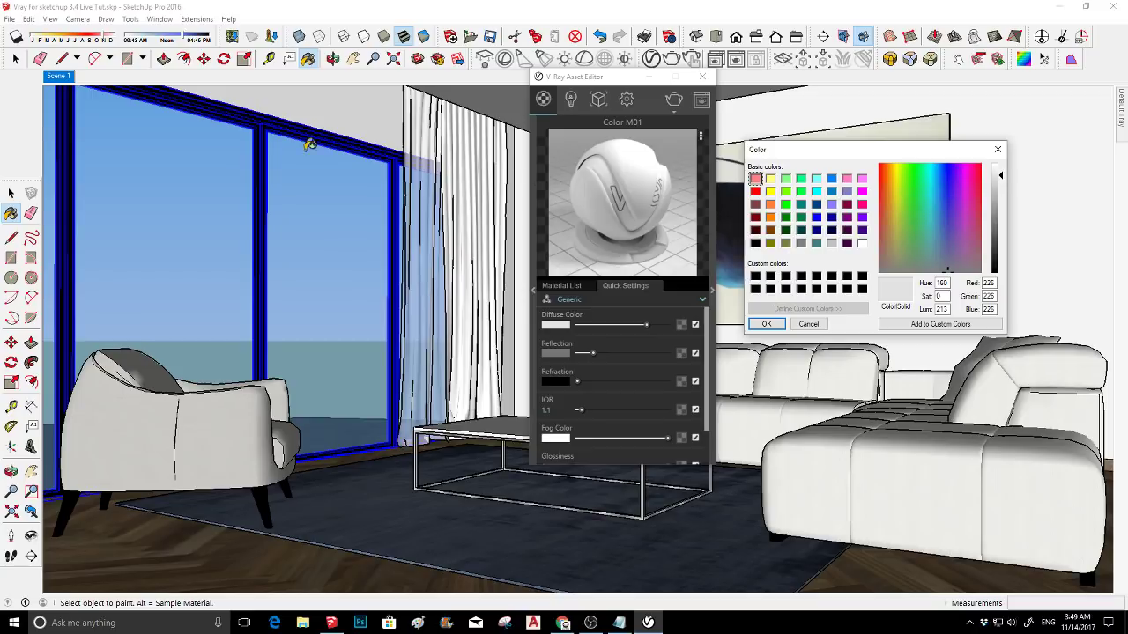
# - Lighten Color M01's diffuse colour to RGB 230 and confirm it
pyautogui.click(1000, 191)
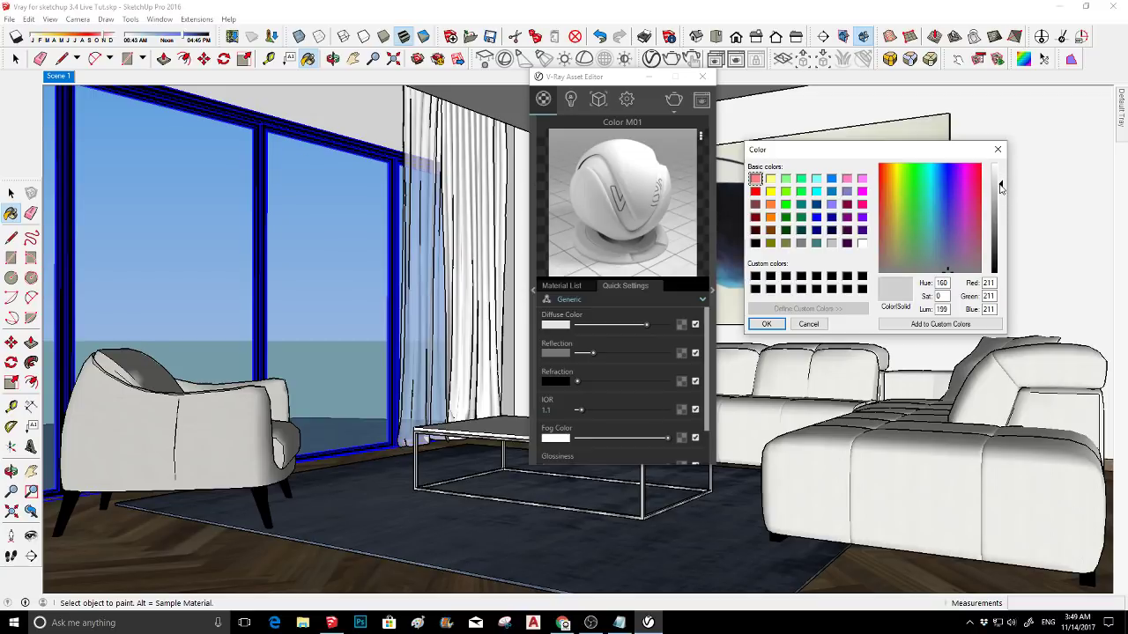
pyautogui.moveTo(1000, 191); pyautogui.dragTo(999, 174)
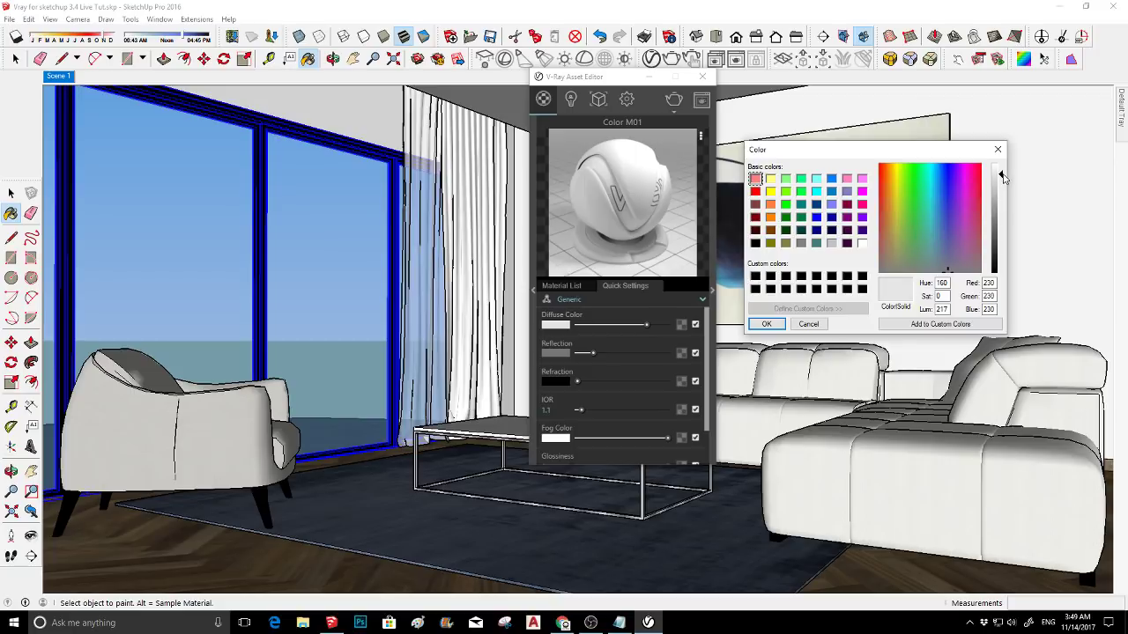
pyautogui.click(766, 324)
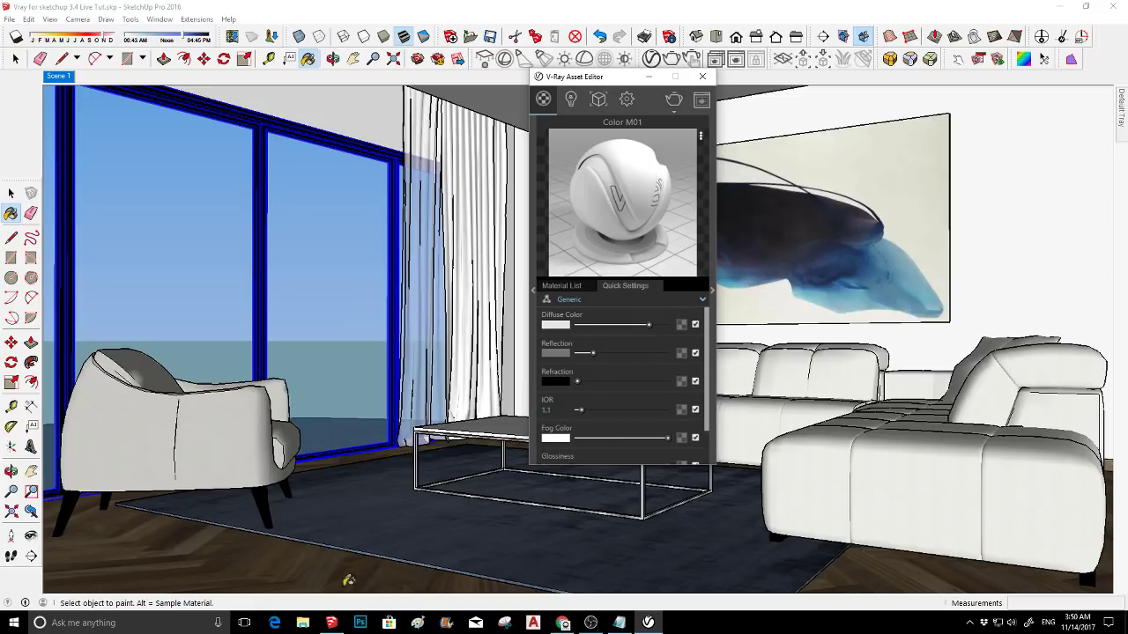
# - Enlarge and raise the Asset Editor, then set Color M01's glossiness to 0.4 with stronger reflection
pyautogui.moveTo(658, 625)
pyautogui.moveTo(646, 467); pyautogui.dragTo(652, 571)
pyautogui.moveTo(607, 77); pyautogui.dragTo(623, 9)
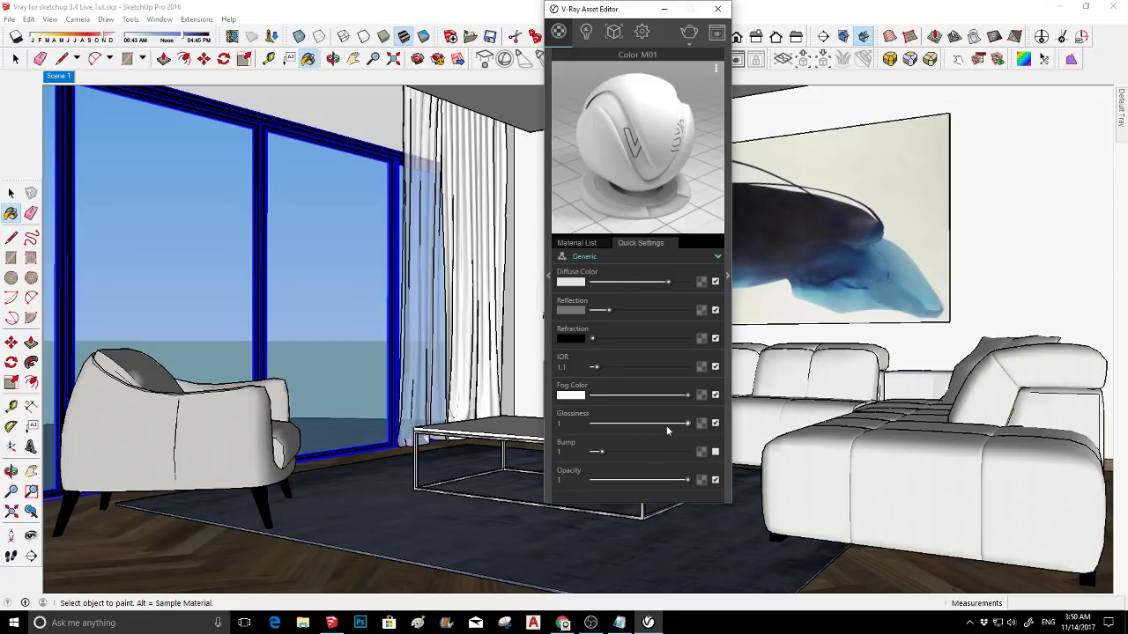
pyautogui.moveTo(666, 426); pyautogui.dragTo(632, 425)
pyautogui.moveTo(607, 310); pyautogui.dragTo(631, 310)
# - Check the Generic material preset list and leave it unchanged
pyautogui.click(700, 261)
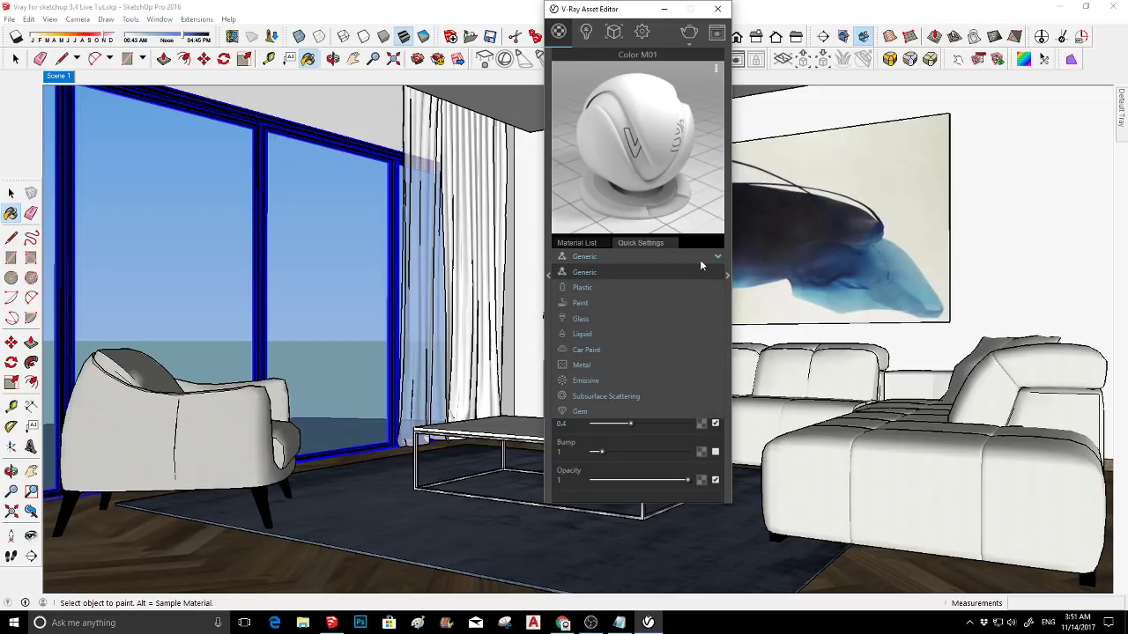
pyautogui.click(696, 253)
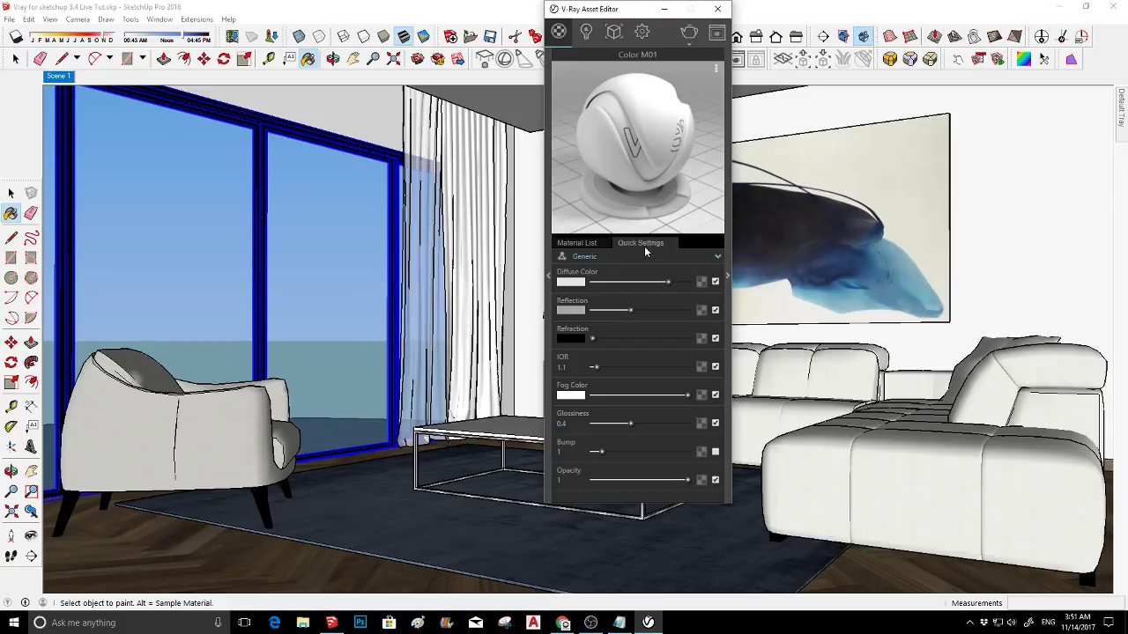
pyautogui.press('alt')
# - Sample the coffee-table top's material into the editor and move the editor aside
pyautogui.keyDown('alt'); pyautogui.click(417, 438); pyautogui.keyUp('alt')
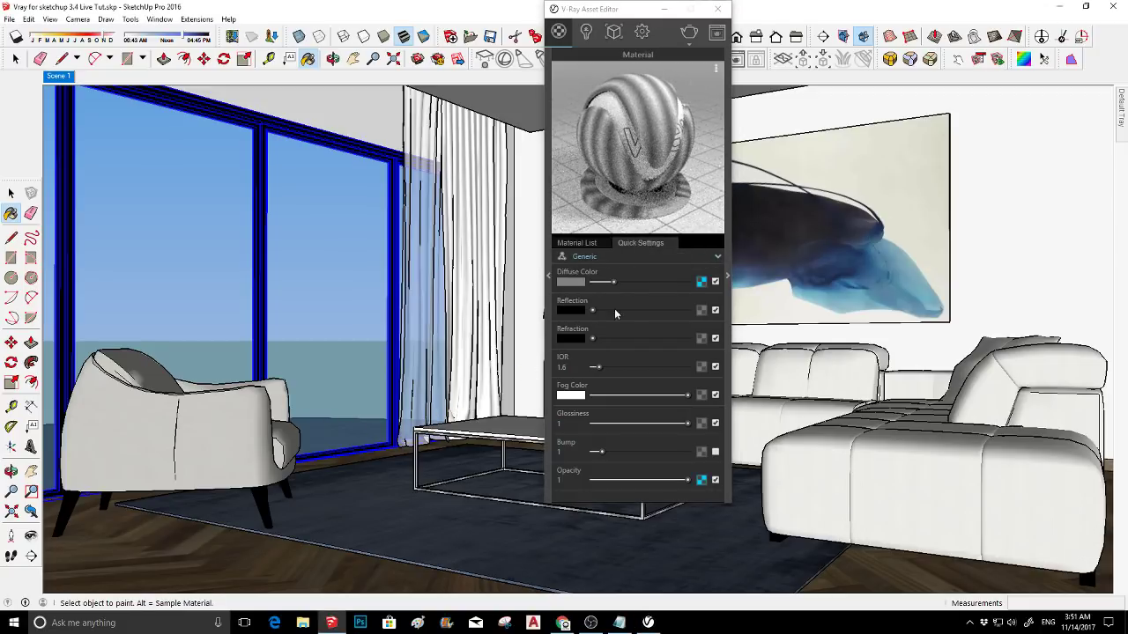
pyautogui.scroll(4, 482, 435)
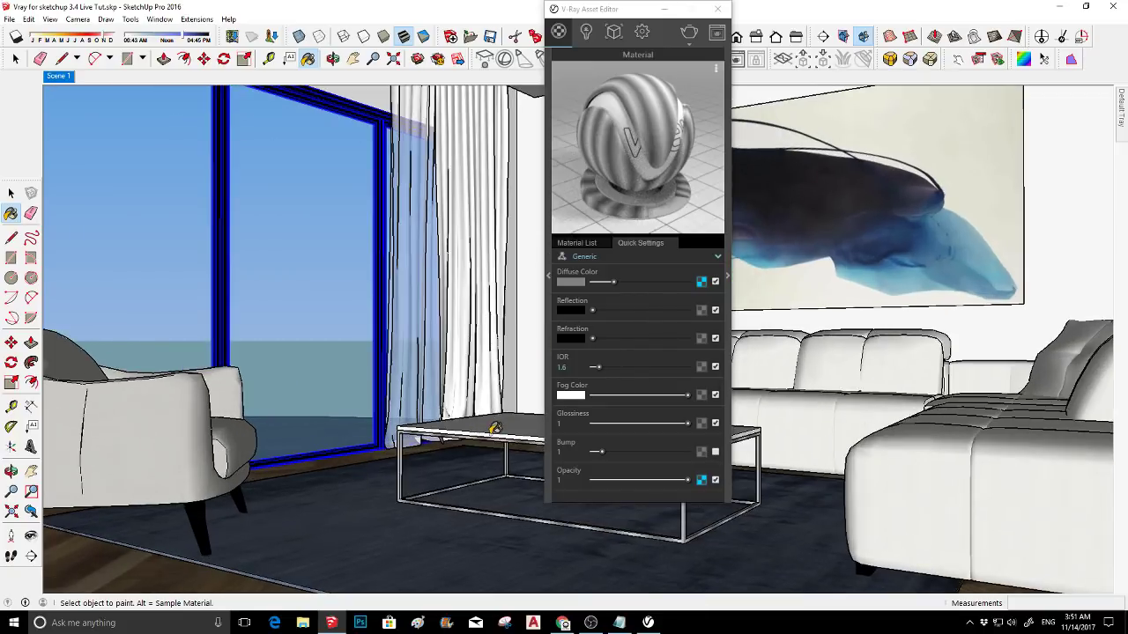
pyautogui.scroll(6, 482, 435)
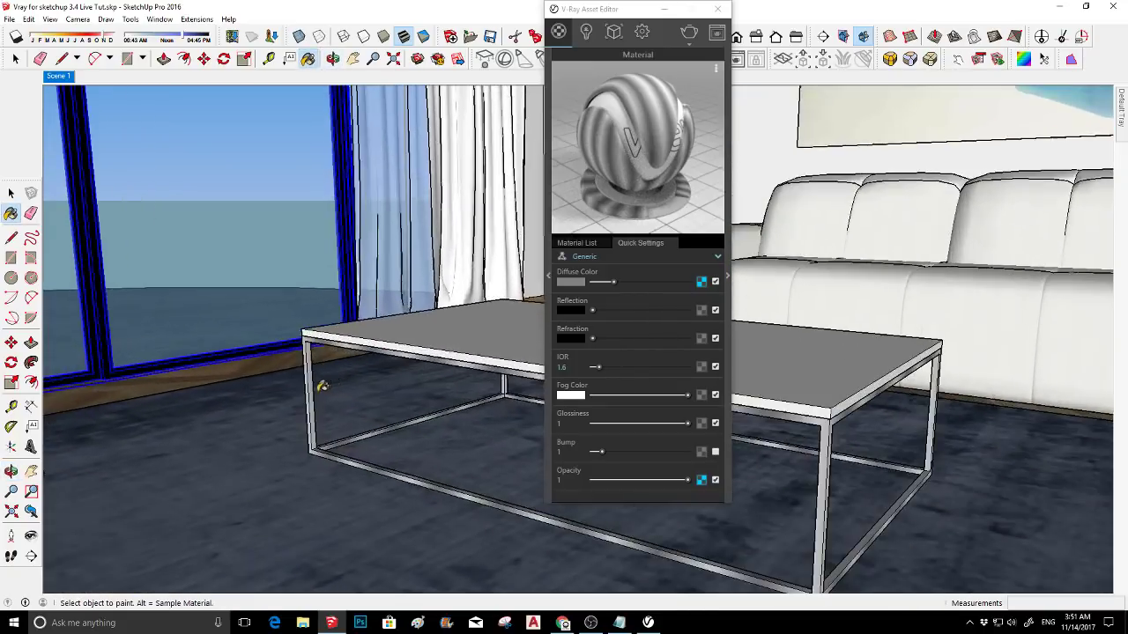
pyautogui.press('alt')
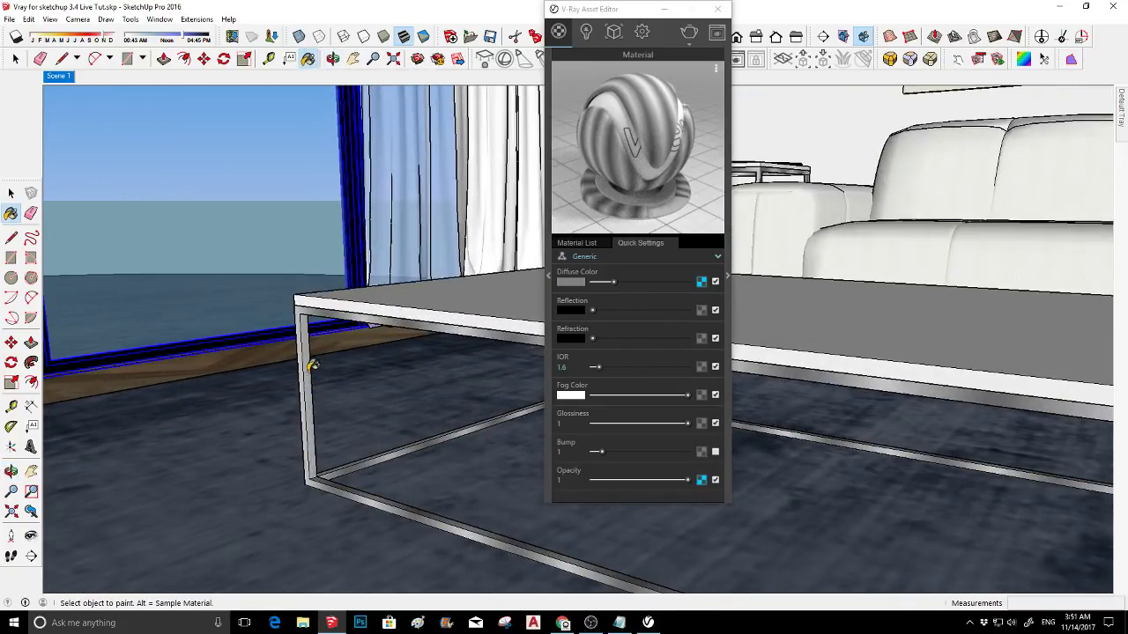
pyautogui.scroll(-5, 284, 347)
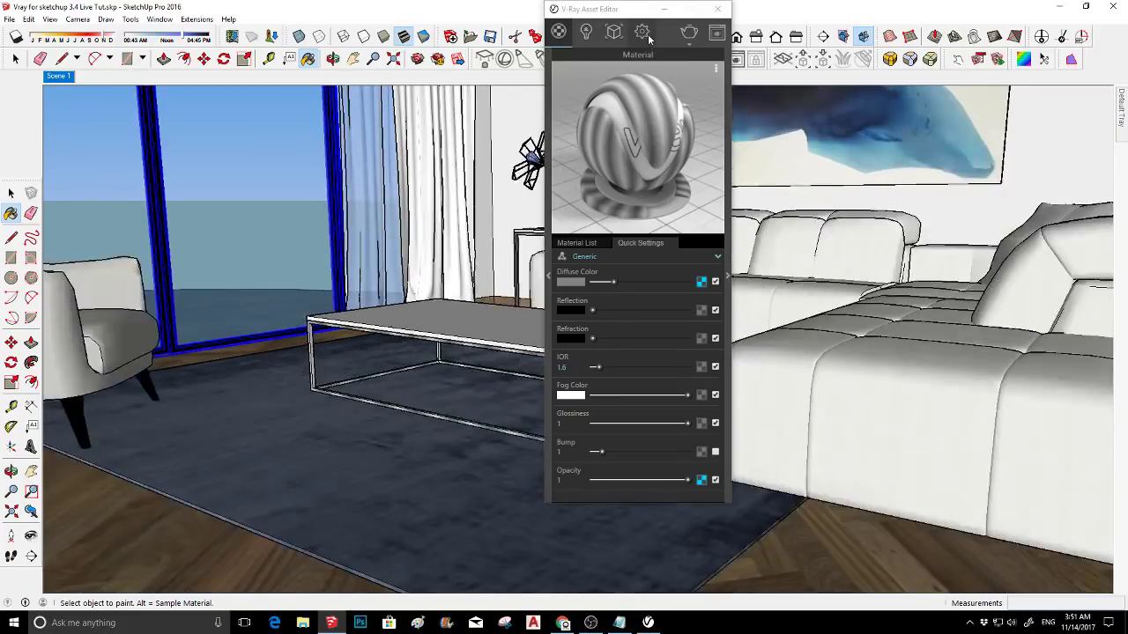
pyautogui.moveTo(639, 11); pyautogui.dragTo(971, 66)
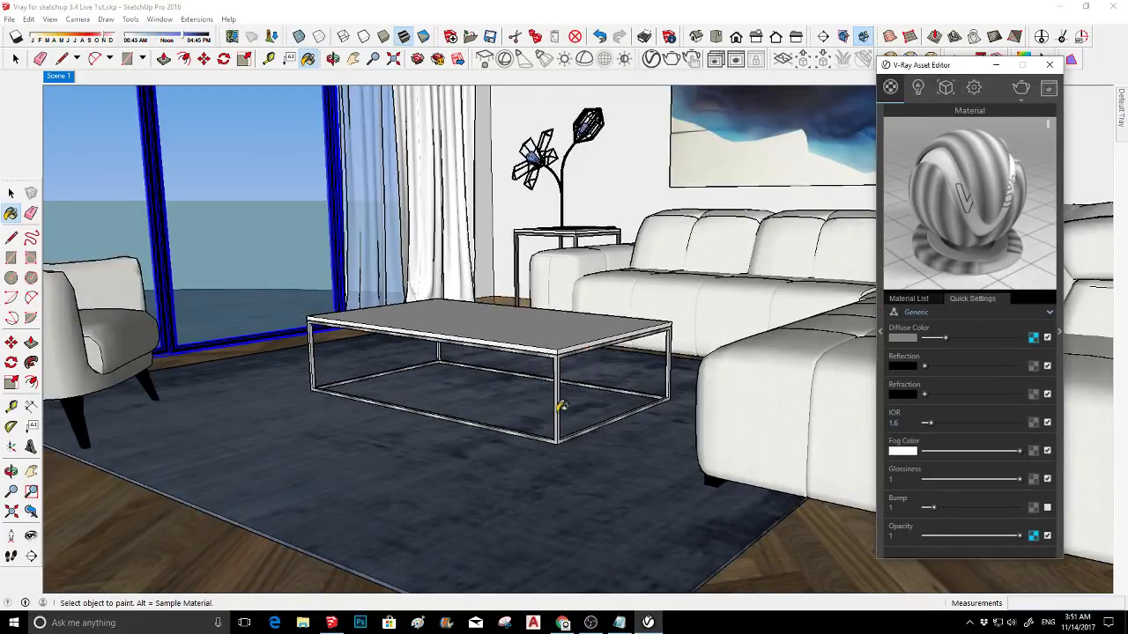
# - Orbit around the side table and flower lamp back to the coffee table, then switch to the browser
pyautogui.moveTo(443, 385); pyautogui.dragTo(554, 363, button='middle')
pyautogui.scroll(6, 553, 363)
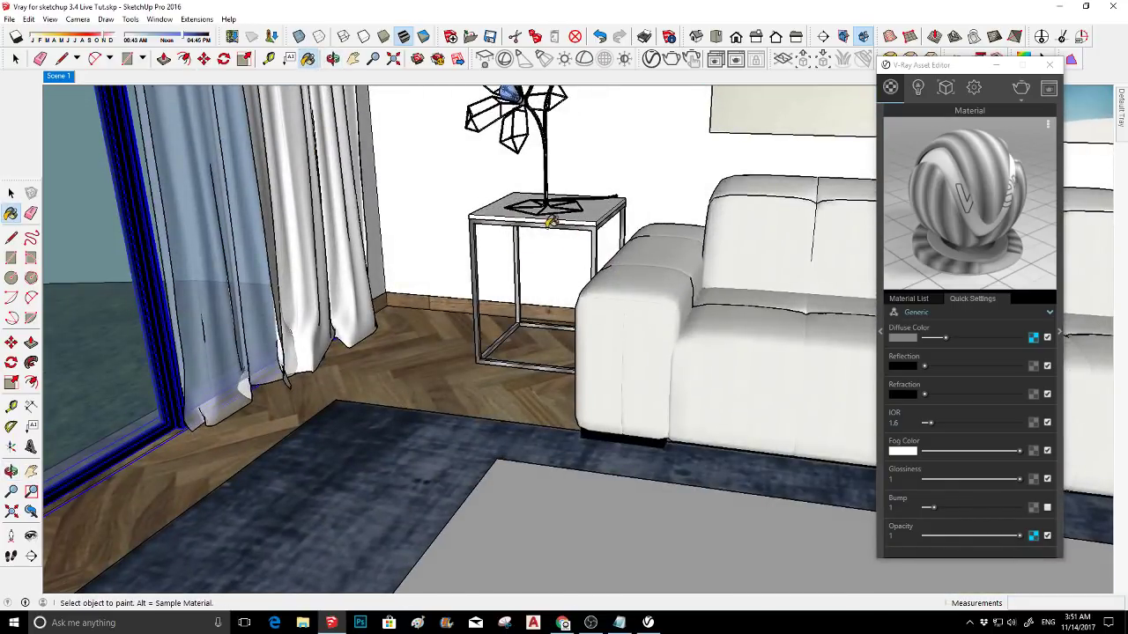
pyautogui.scroll(5, 551, 222)
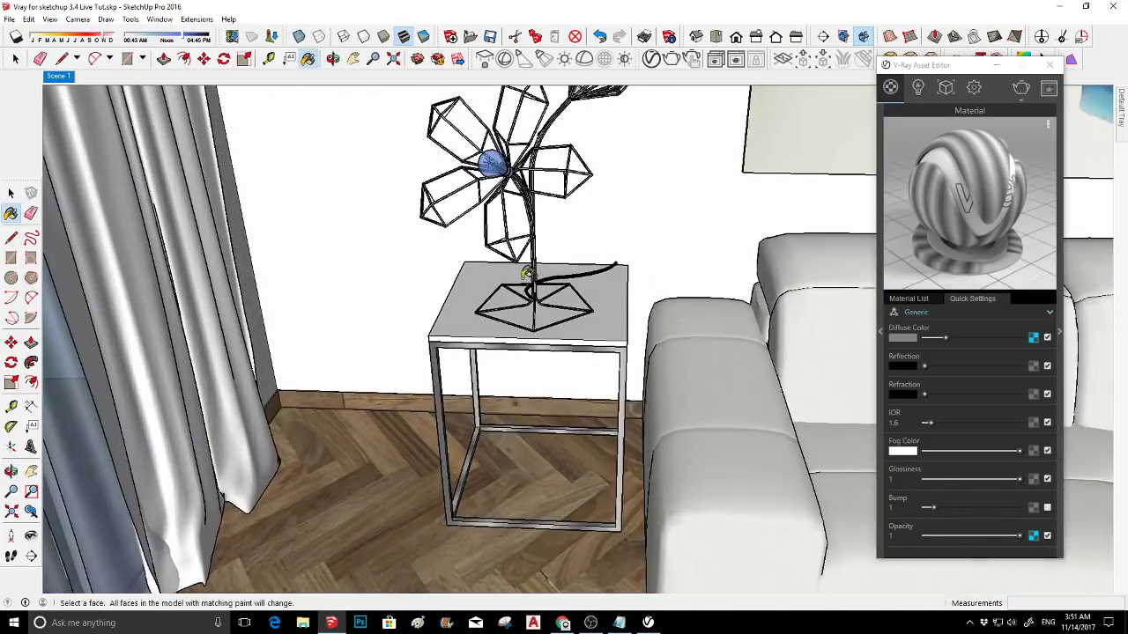
pyautogui.moveTo(526, 273)
pyautogui.mouseDown(button='middle')
pyautogui.moveTo(476, 333)
pyautogui.moveTo(461, 317)
pyautogui.mouseUp(button='middle')
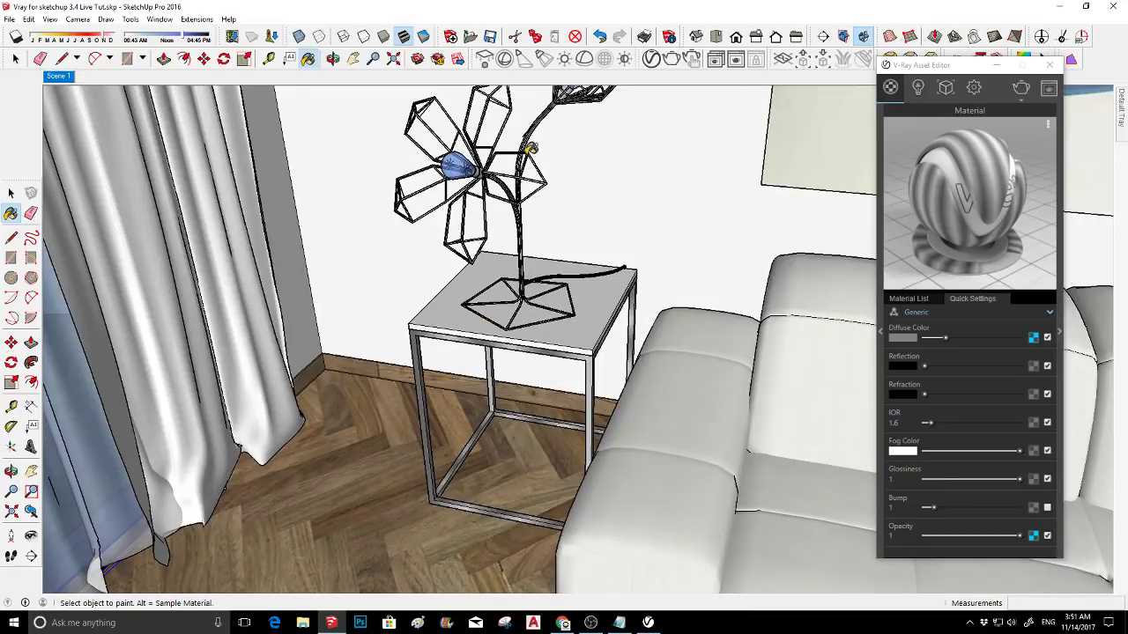
pyautogui.moveTo(560, 287)
pyautogui.mouseDown(button='middle')
pyautogui.moveTo(510, 280)
pyautogui.moveTo(518, 258)
pyautogui.moveTo(490, 287)
pyautogui.mouseUp(button='middle')
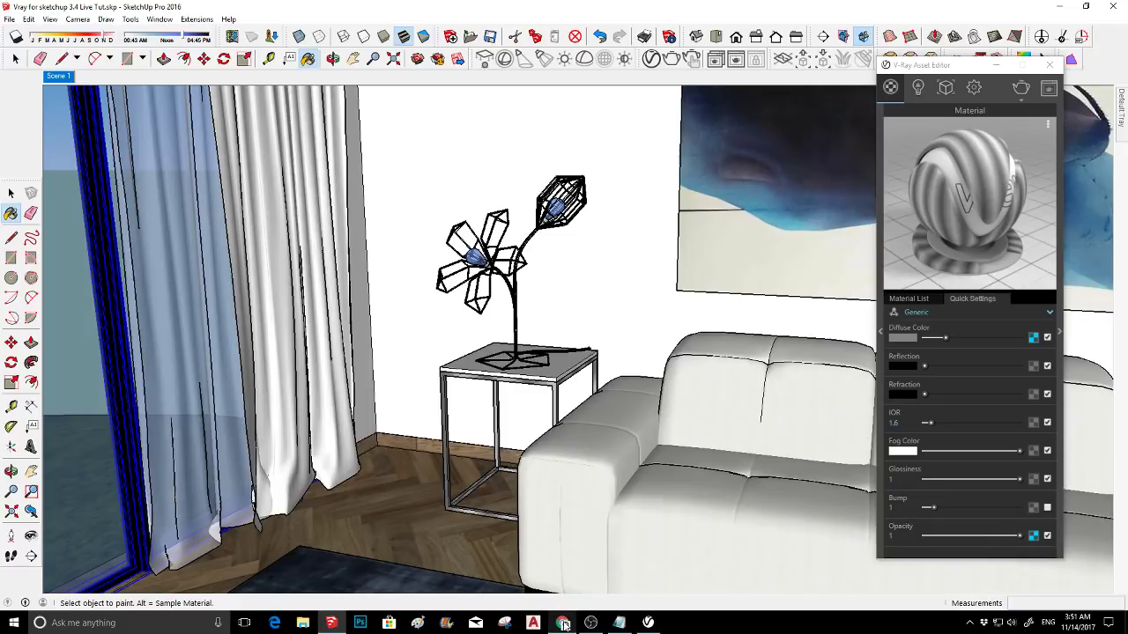
pyautogui.moveTo(570, 427); pyautogui.dragTo(487, 300, button='middle')
pyautogui.scroll(-2, 487, 300)
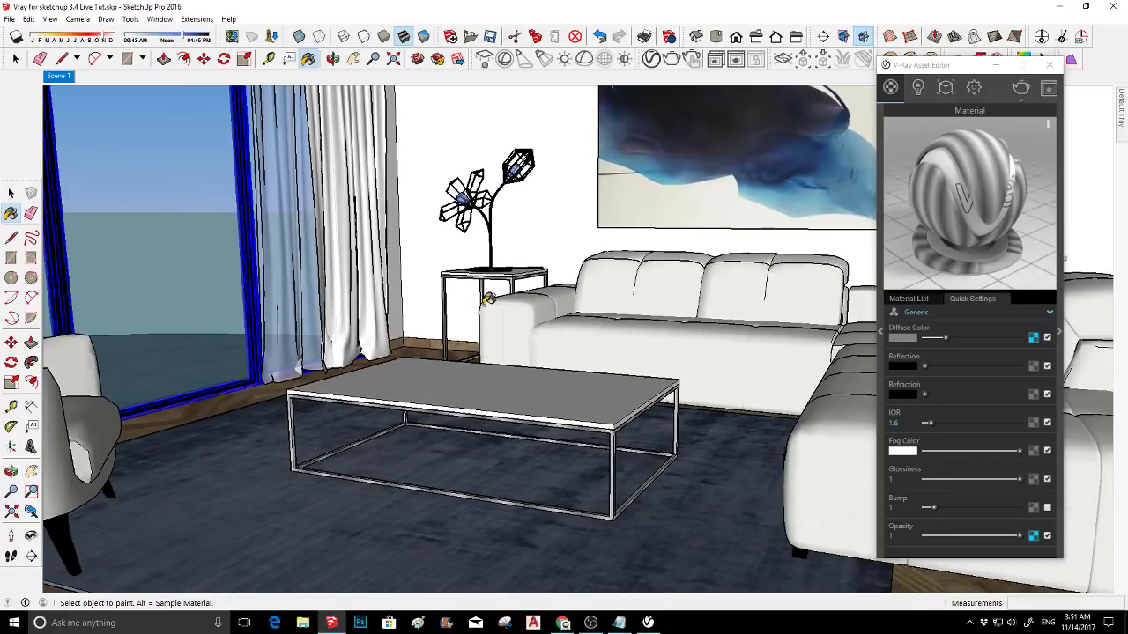
pyautogui.click(561, 623)
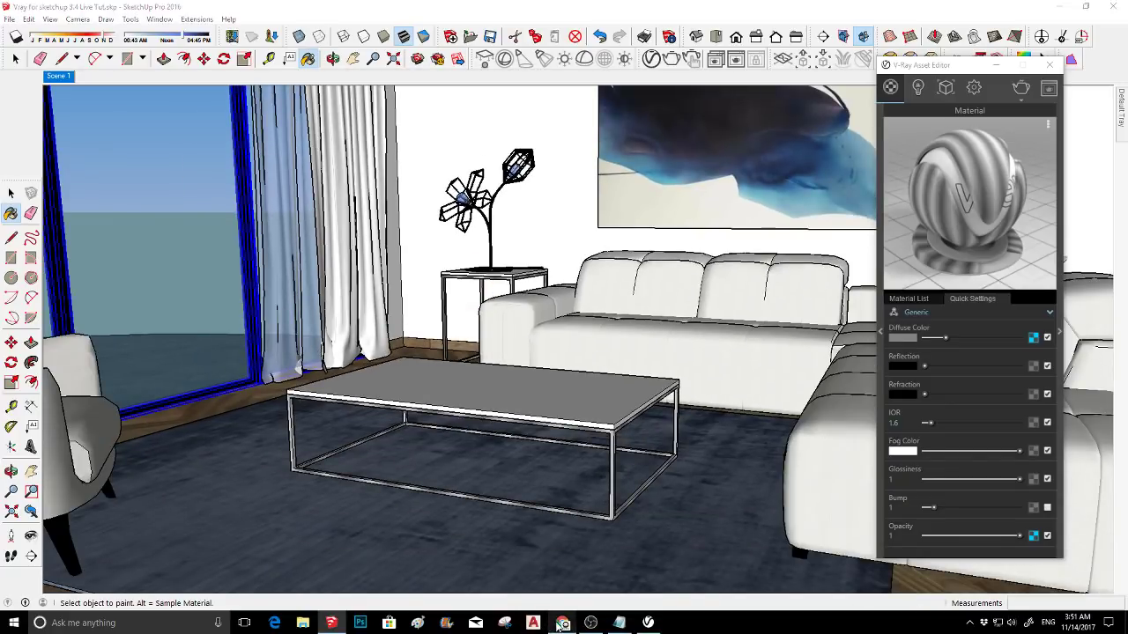
pyautogui.click(401, 10)
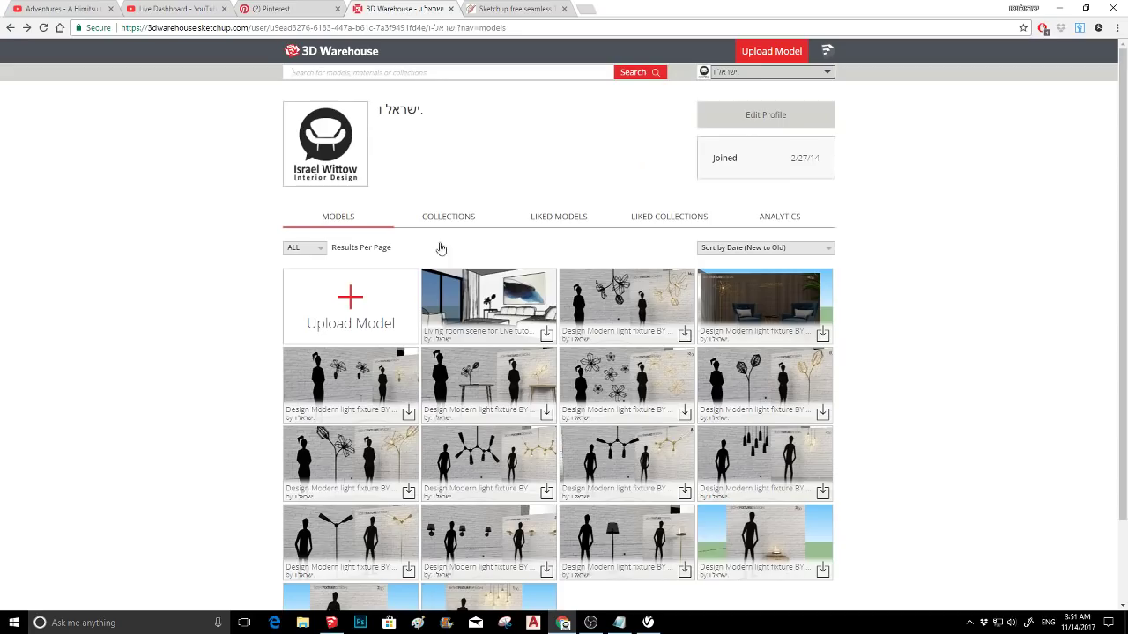
pyautogui.scroll(-2, 475, 250)
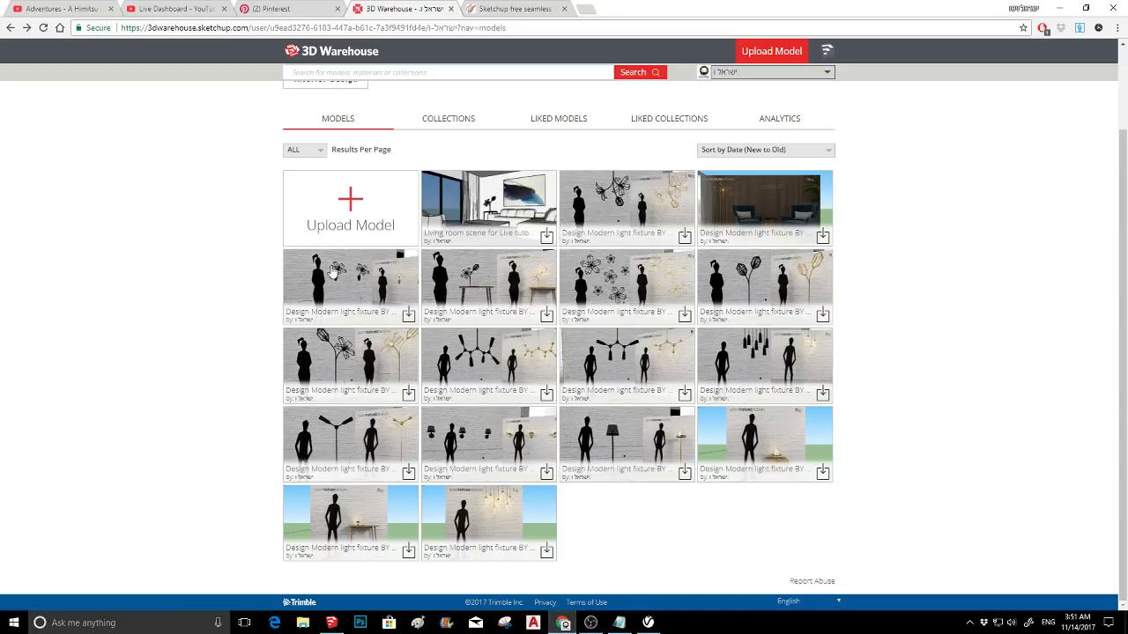
pyautogui.click(331, 623)
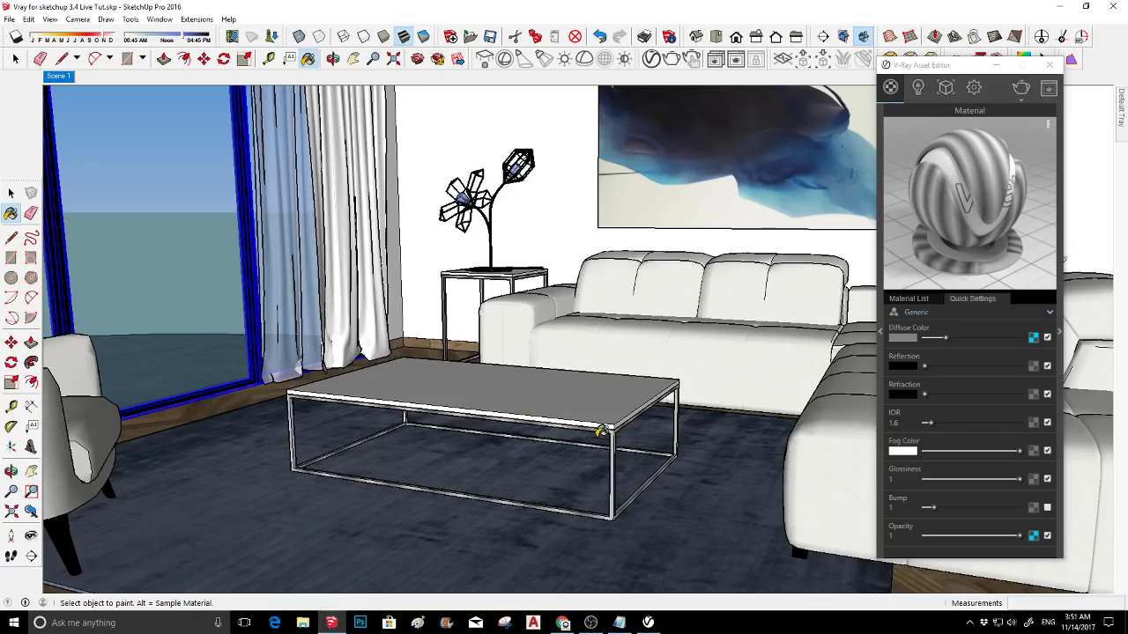
# - Browse the V-Ray library's Metal category with larger thumbnails and pick up Gold Blurry
pyautogui.moveTo(624, 402)
pyautogui.mouseDown(button='middle')
pyautogui.moveTo(599, 402)
pyautogui.moveTo(607, 398)
pyautogui.mouseUp(button='middle')
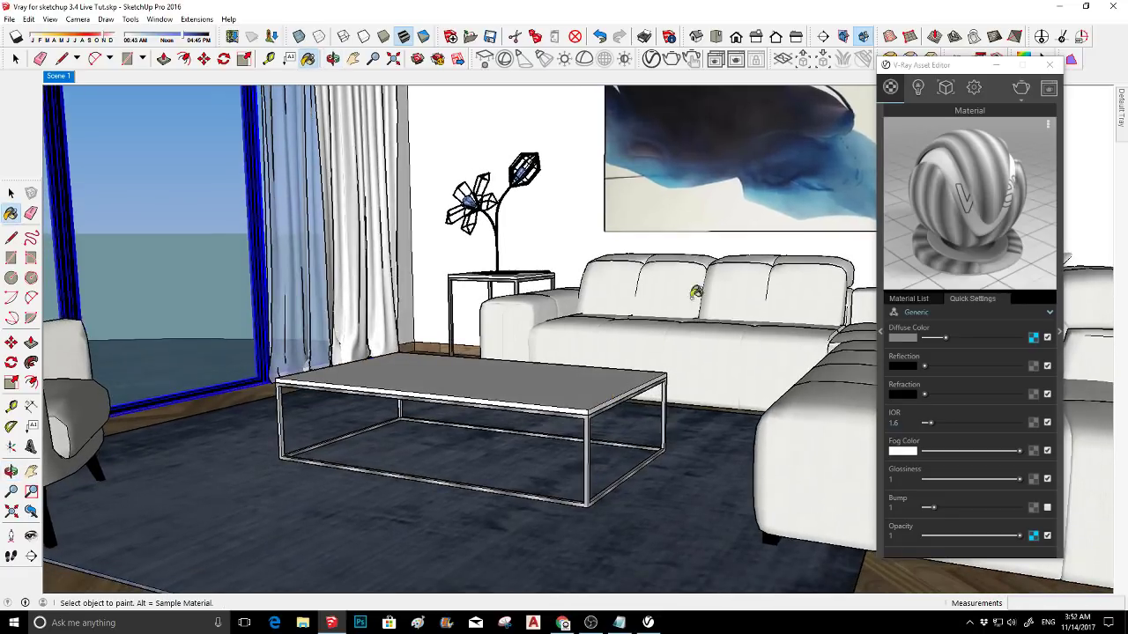
pyautogui.moveTo(929, 69); pyautogui.dragTo(551, 74)
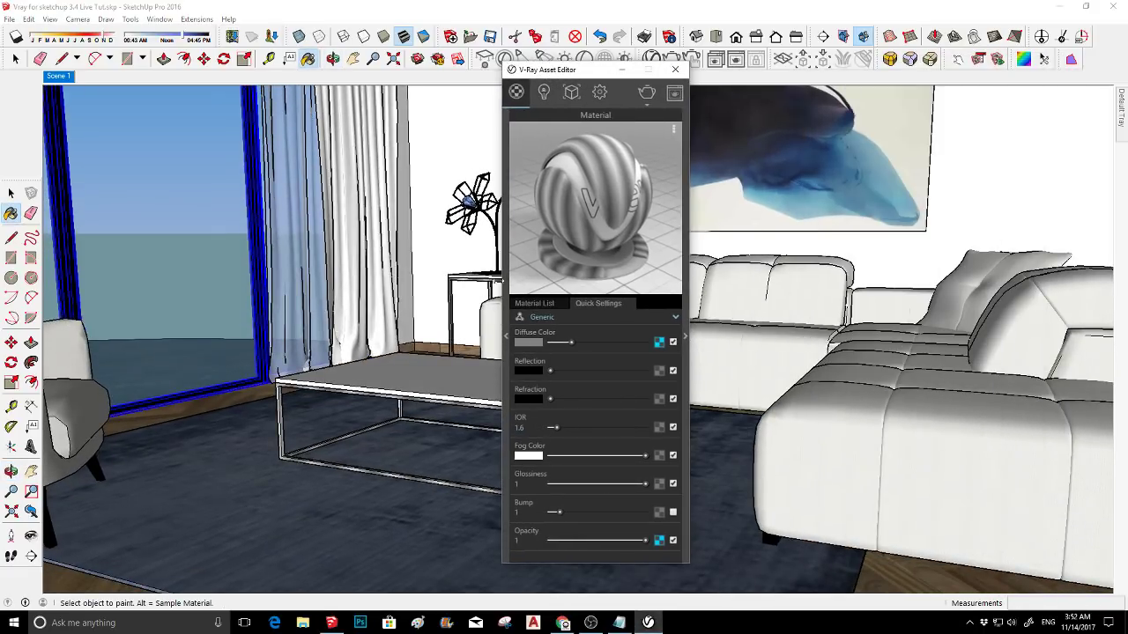
pyautogui.click(505, 293)
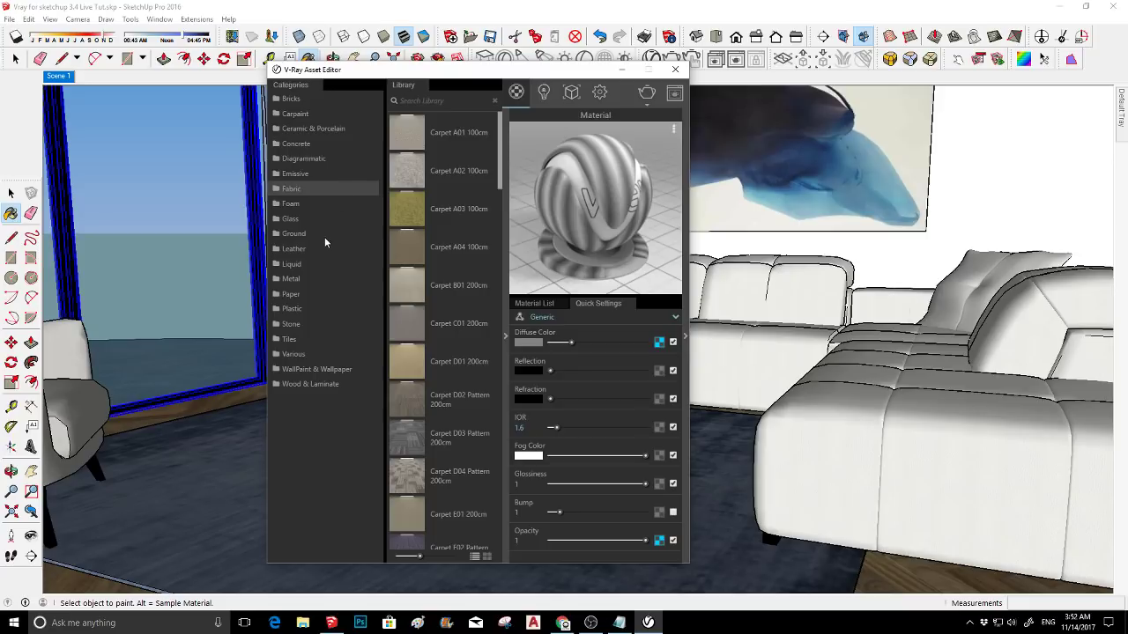
pyautogui.click(302, 277)
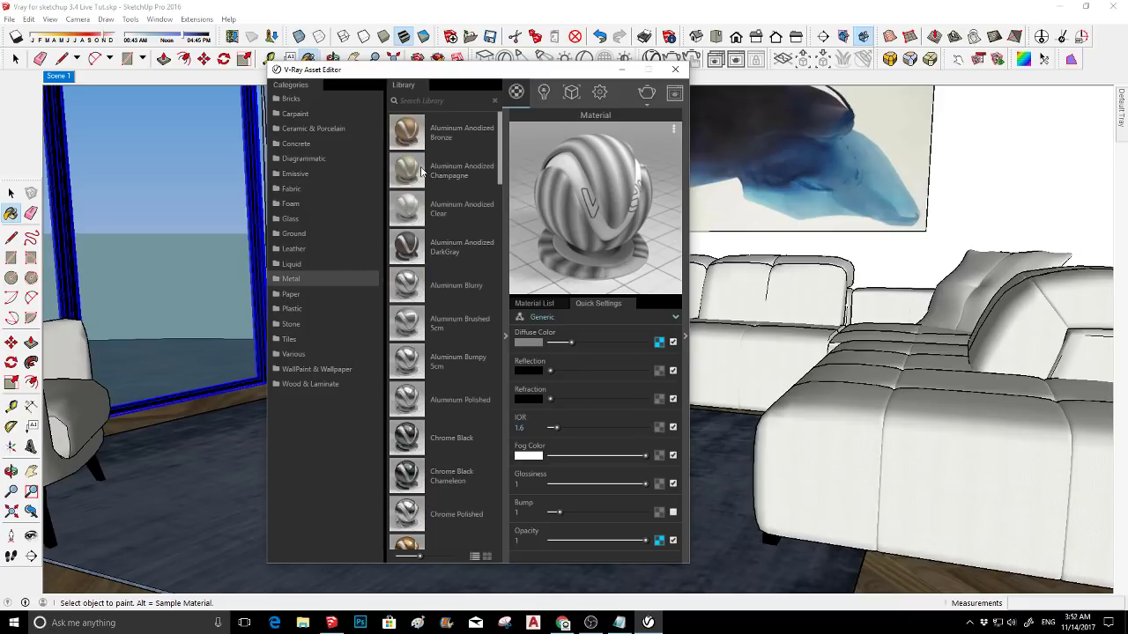
pyautogui.scroll(-10, 422, 170)
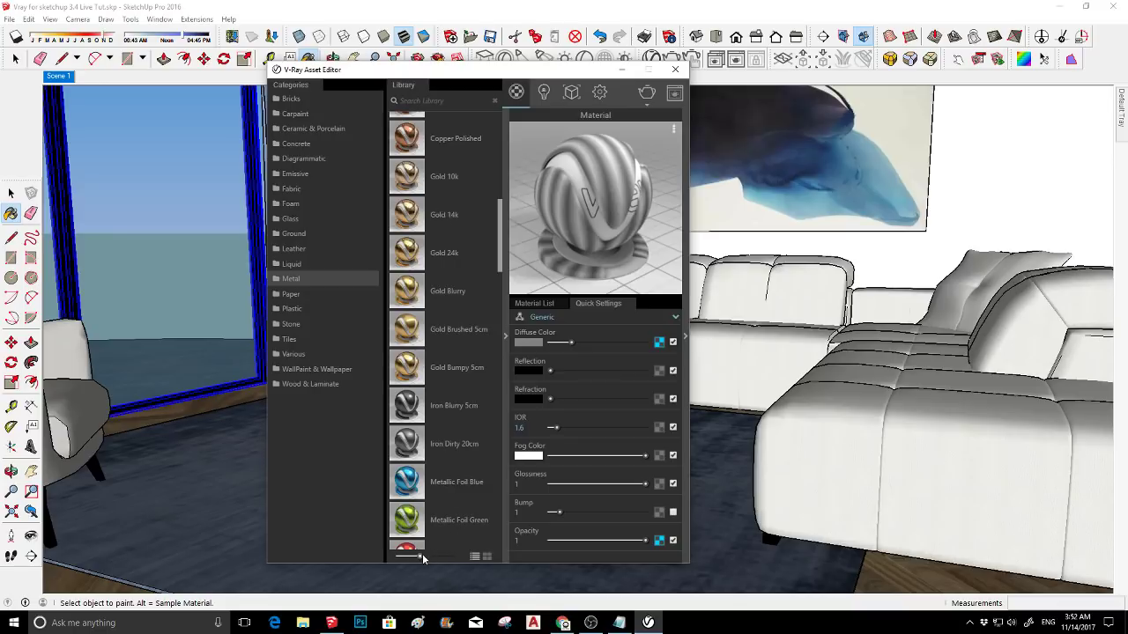
pyautogui.moveTo(419, 558); pyautogui.dragTo(451, 557)
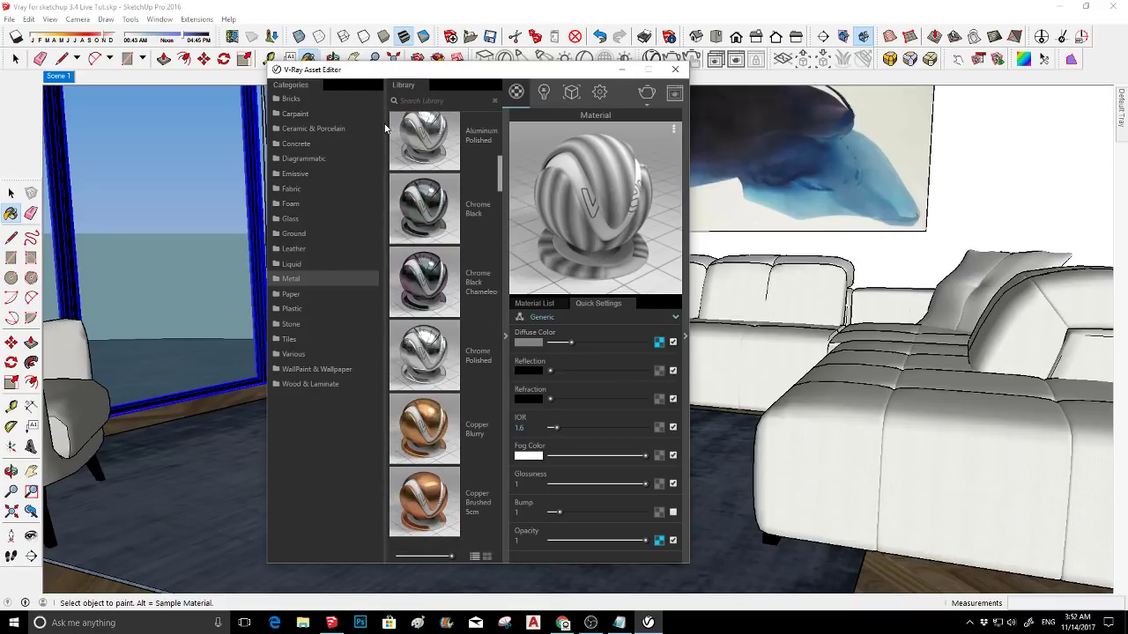
pyautogui.moveTo(388, 128); pyautogui.dragTo(365, 129)
pyautogui.scroll(-6, 429, 233)
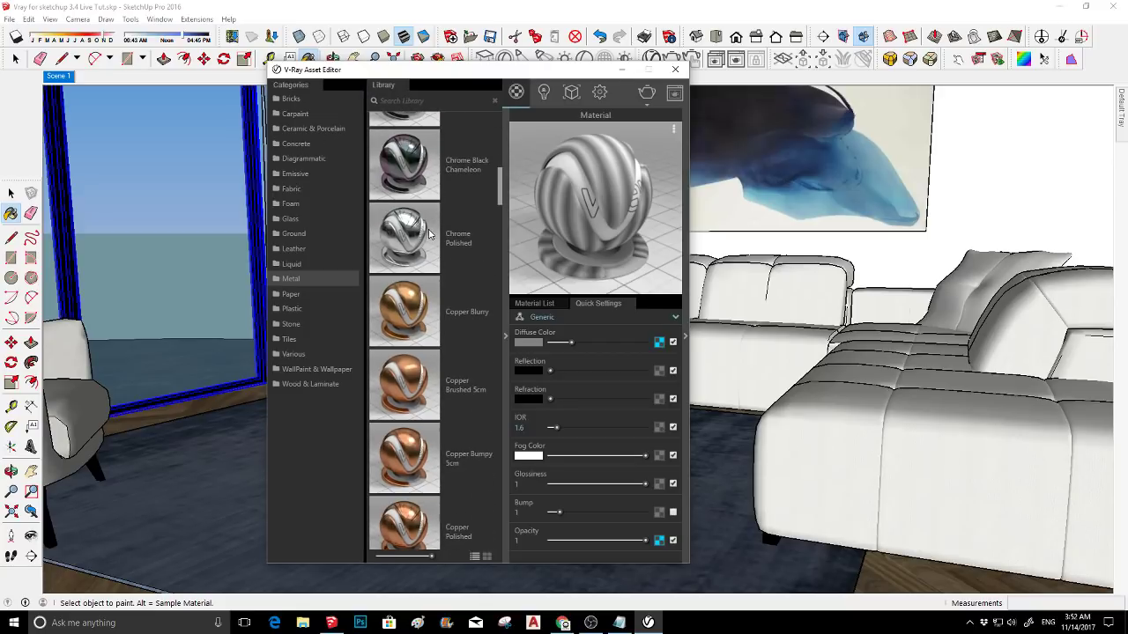
pyautogui.scroll(-2, 429, 234)
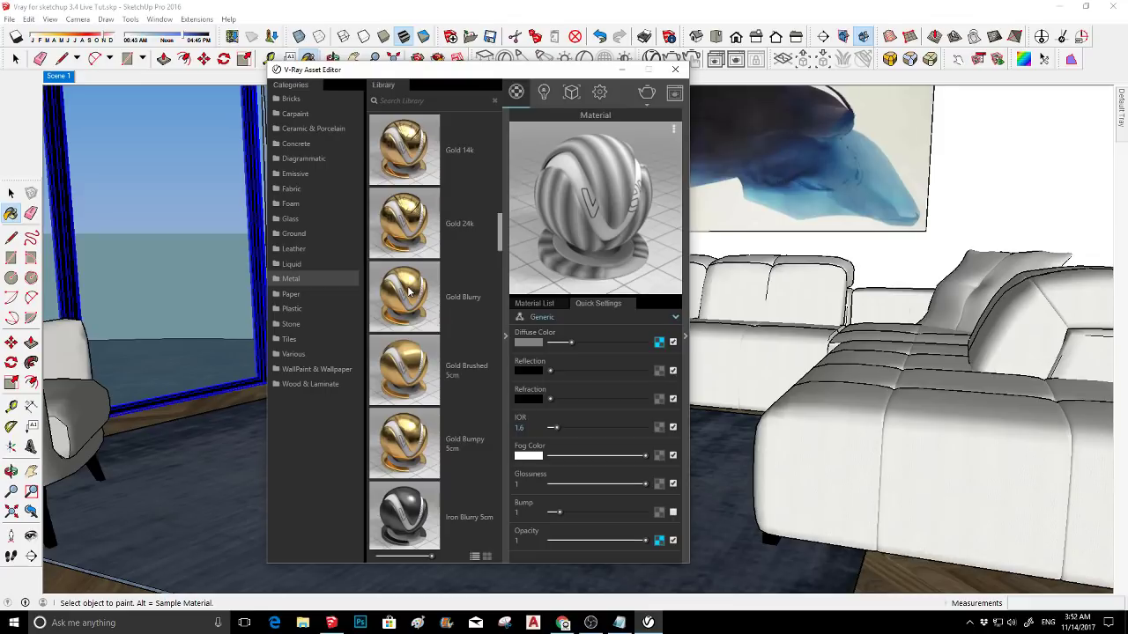
pyautogui.moveTo(408, 292); pyautogui.dragTo(542, 304)
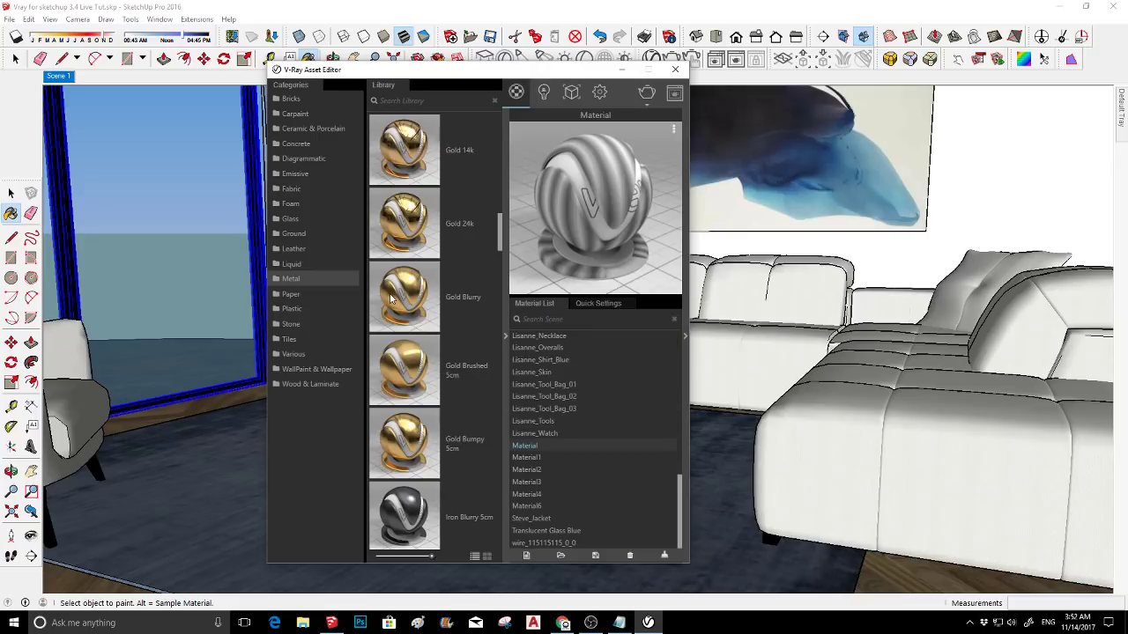
# - Drop Gold Blurry into the Material List, then move the editor right and zoom onto the side table
pyautogui.moveTo(391, 300); pyautogui.dragTo(543, 411)
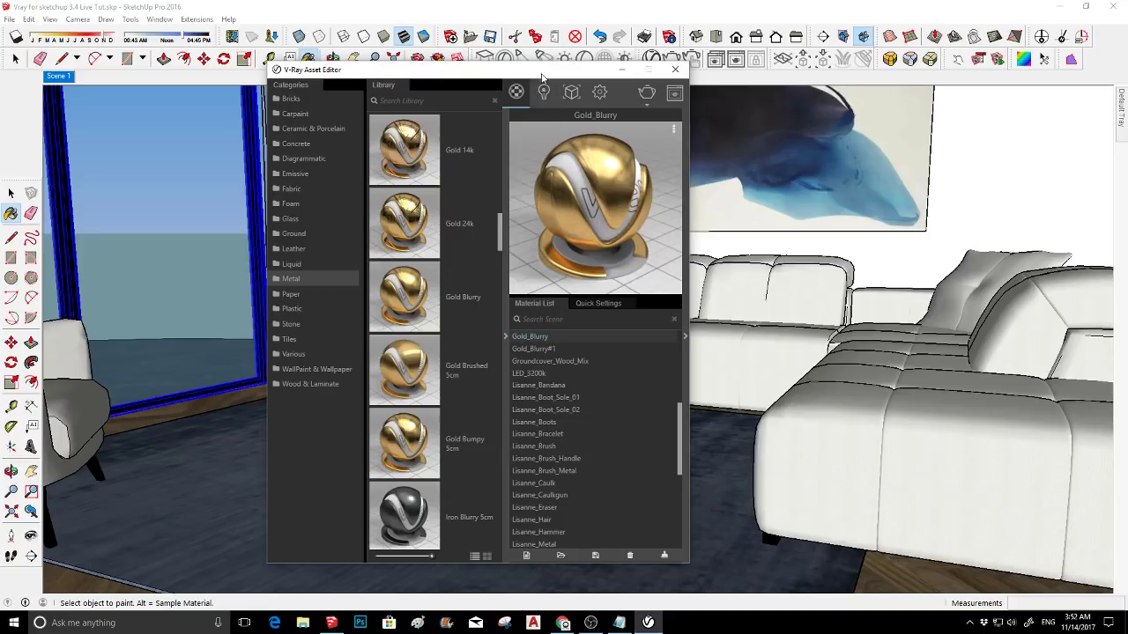
pyautogui.moveTo(539, 75); pyautogui.dragTo(833, 115)
pyautogui.scroll(3, 513, 205)
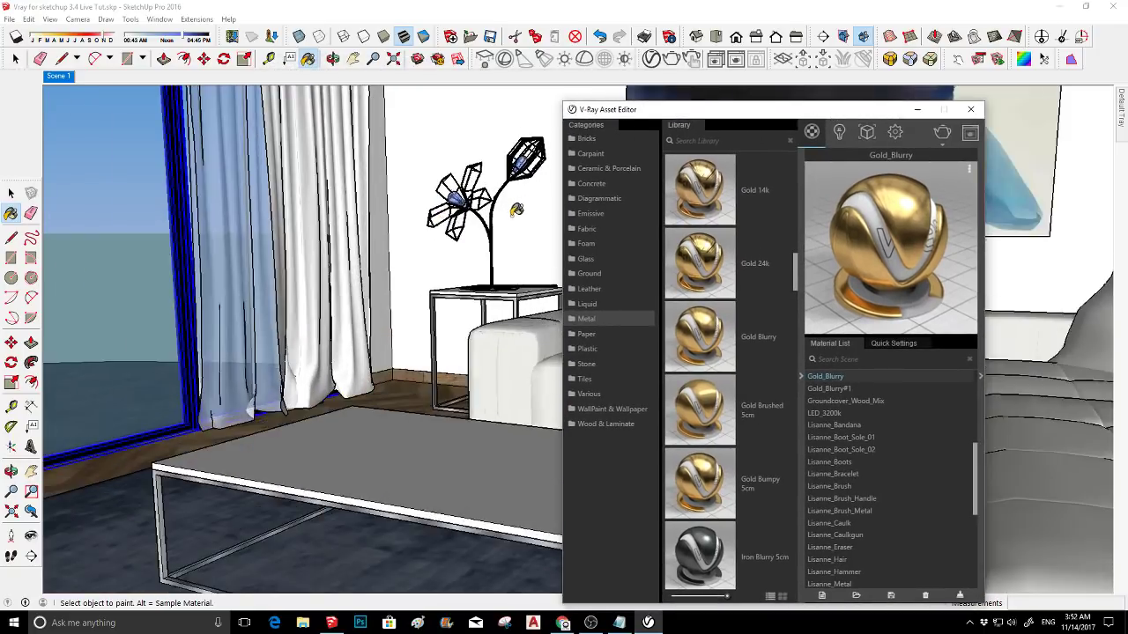
pyautogui.scroll(3, 488, 293)
pyautogui.scroll(3, 503, 373)
pyautogui.scroll(3, 536, 377)
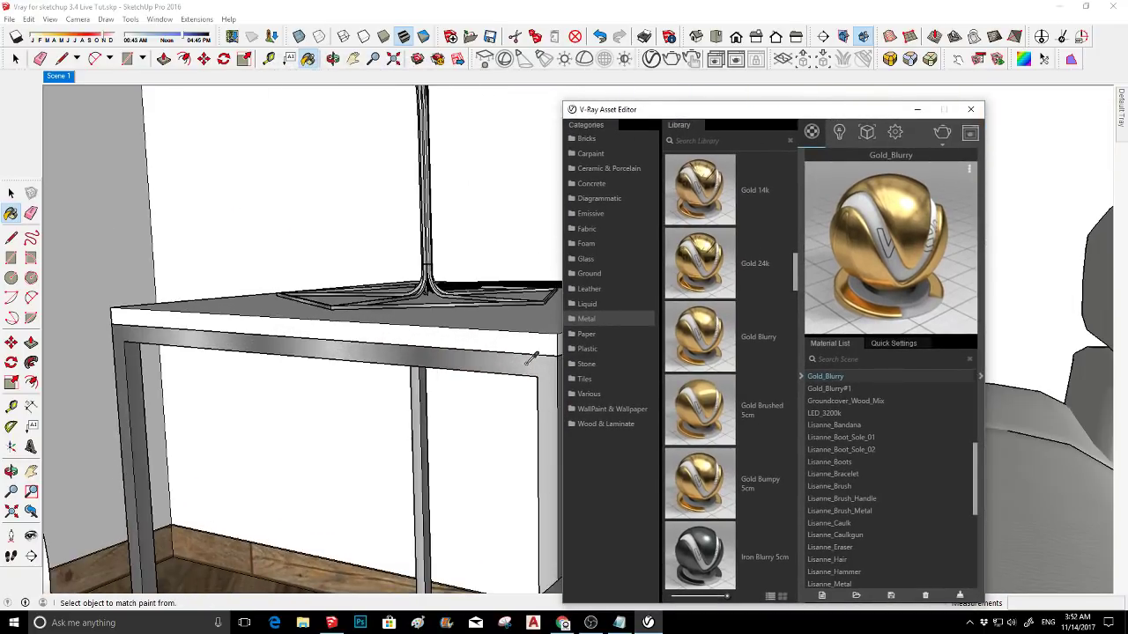
# - Sample the table frame's 'Material' and select every object in the scene that uses it
pyautogui.keyDown('alt'); pyautogui.click(531, 361); pyautogui.keyUp('alt')
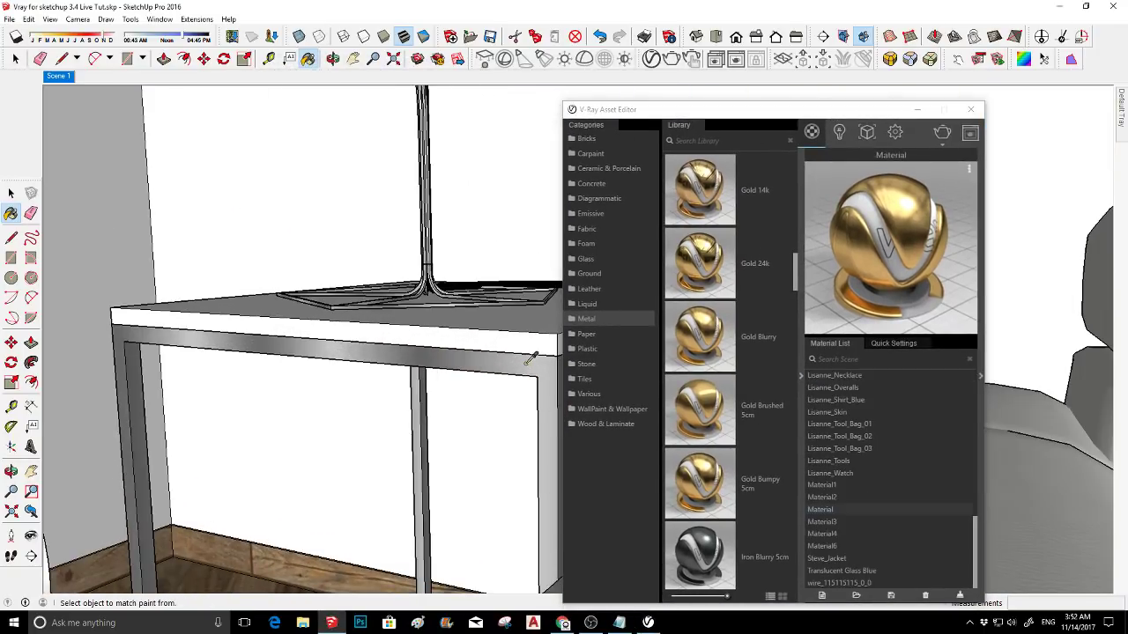
pyautogui.rightClick(822, 511)
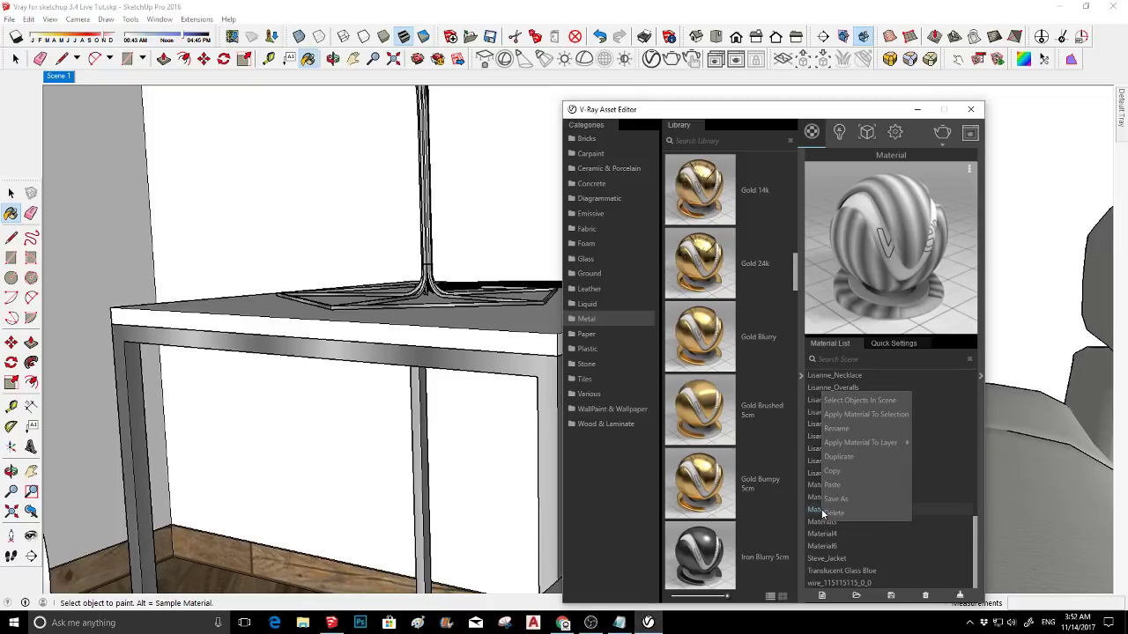
pyautogui.click(860, 405)
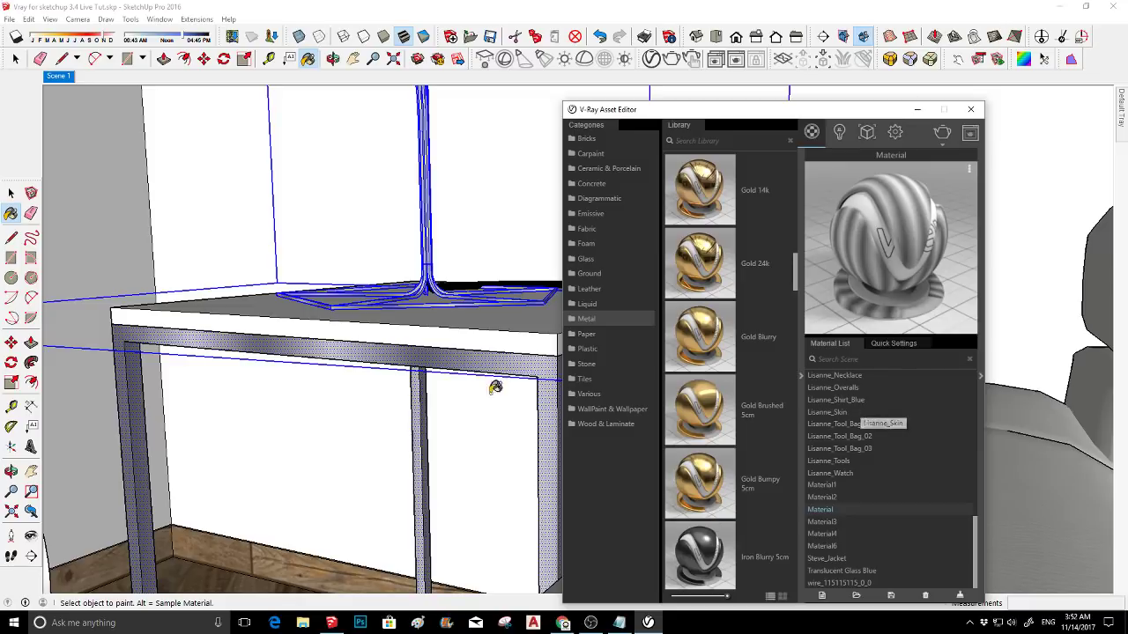
pyautogui.moveTo(498, 385); pyautogui.dragTo(366, 405, button='middle')
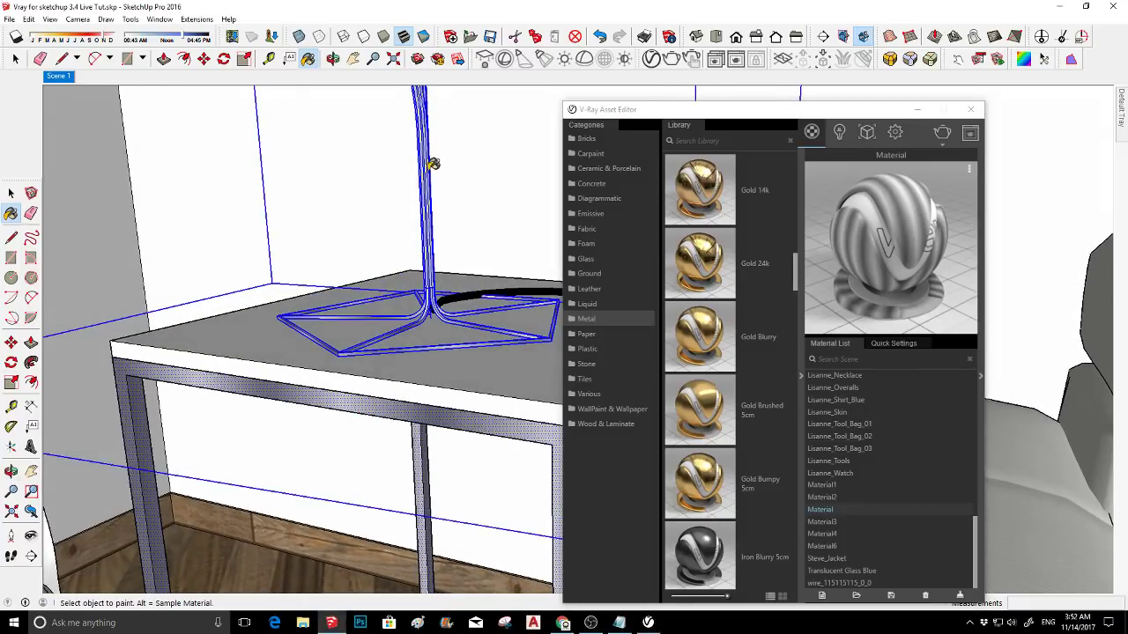
pyautogui.scroll(-3, 427, 132)
pyautogui.scroll(-8, 415, 159)
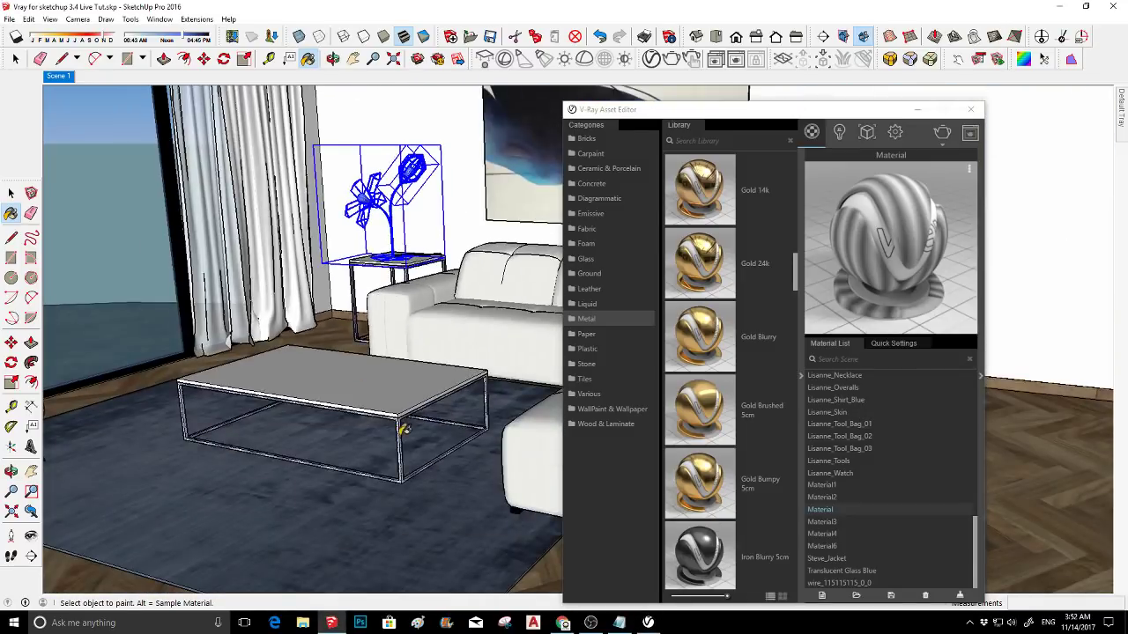
pyautogui.scroll(4, 402, 430)
pyautogui.scroll(3, 401, 430)
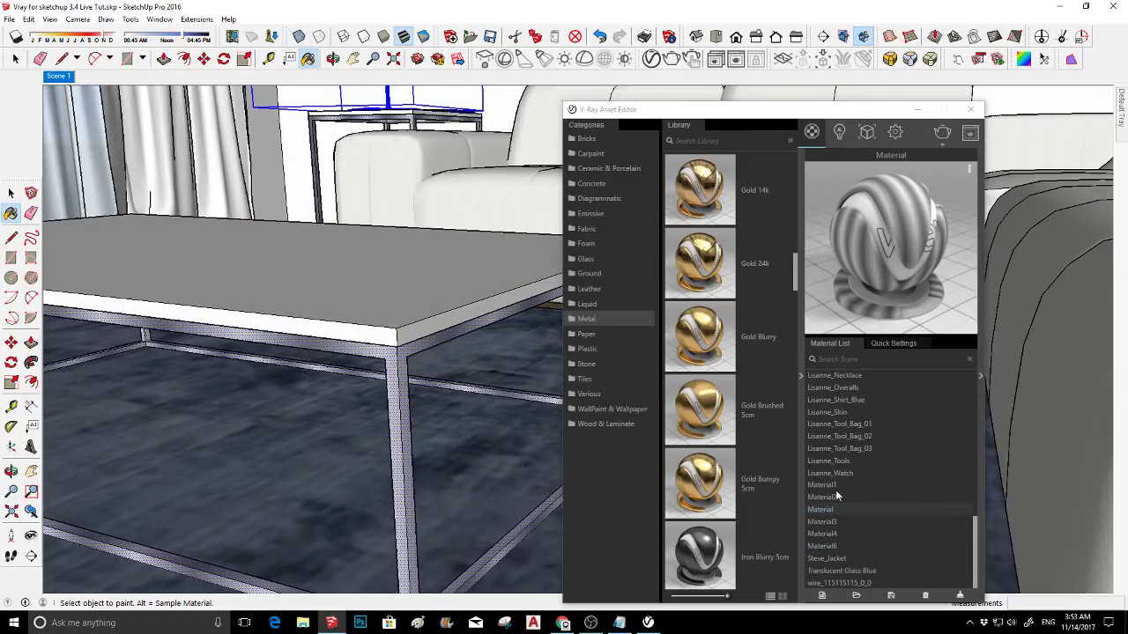
pyautogui.scroll(8, 851, 487)
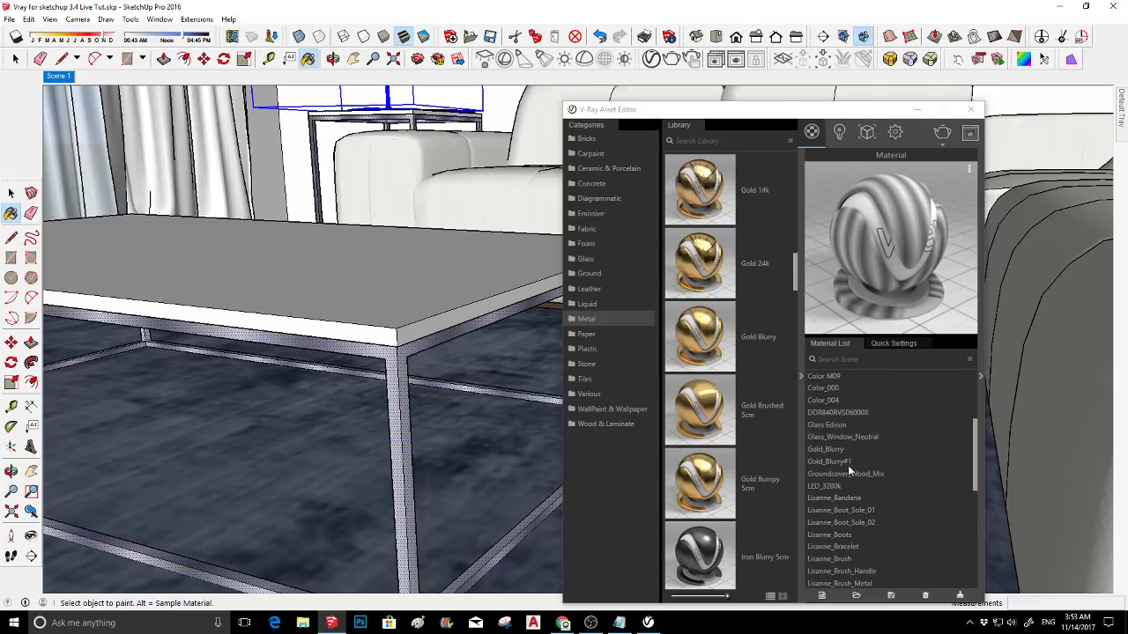
# - Apply the Gold_Blurry material to the selected table frames
pyautogui.click(841, 449)
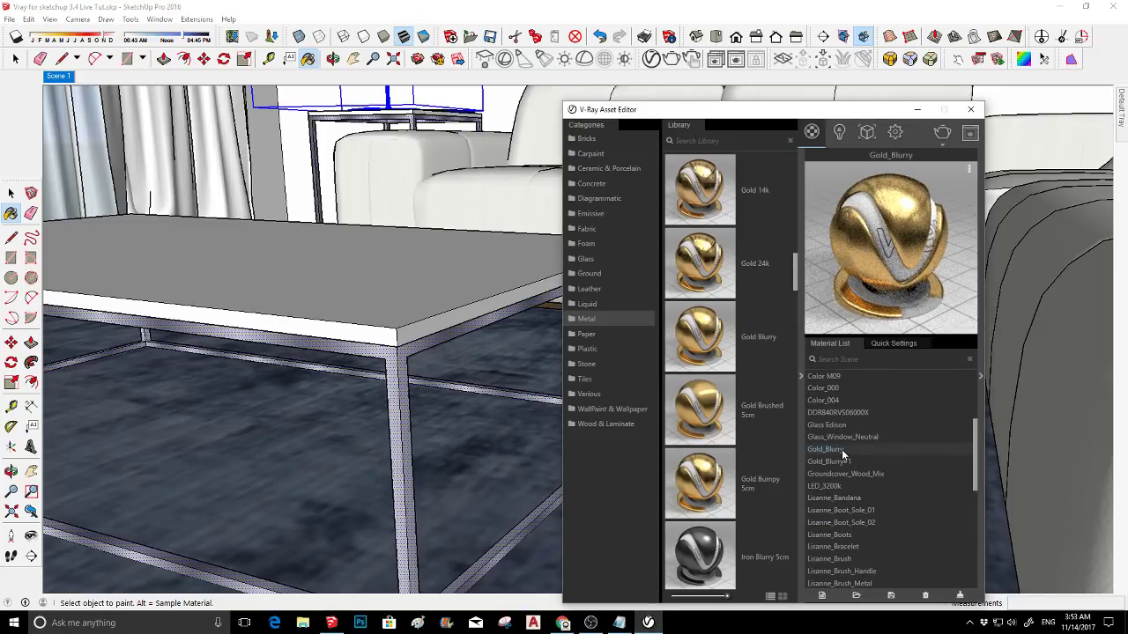
pyautogui.rightClick(842, 449)
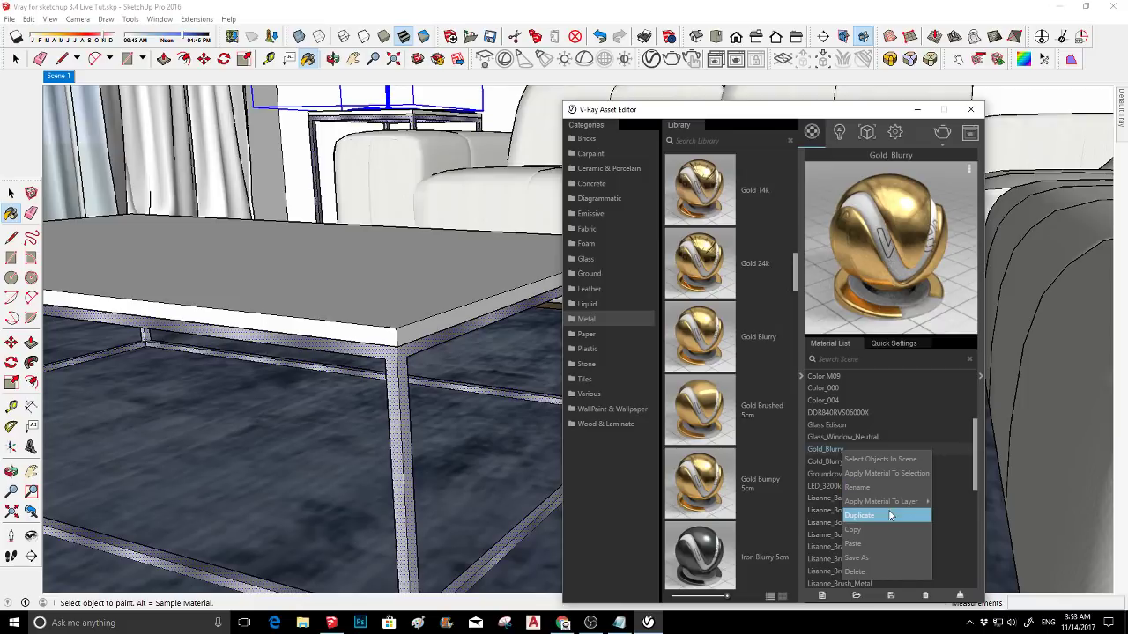
pyautogui.click(892, 474)
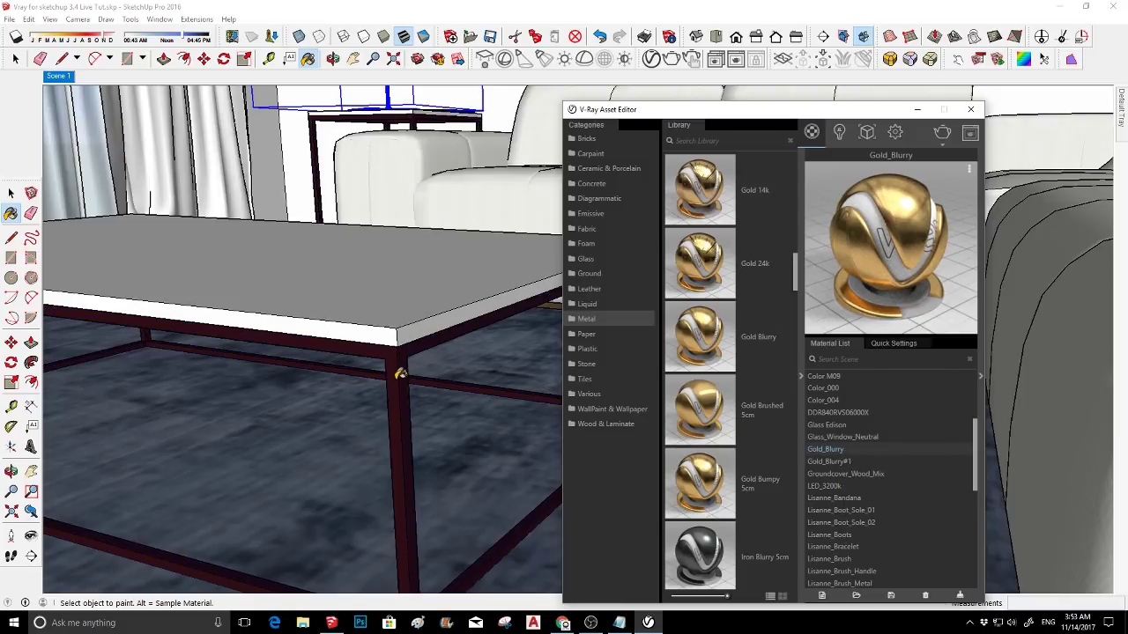
pyautogui.moveTo(395, 348); pyautogui.dragTo(473, 311, button='middle')
pyautogui.scroll(-3, 424, 213)
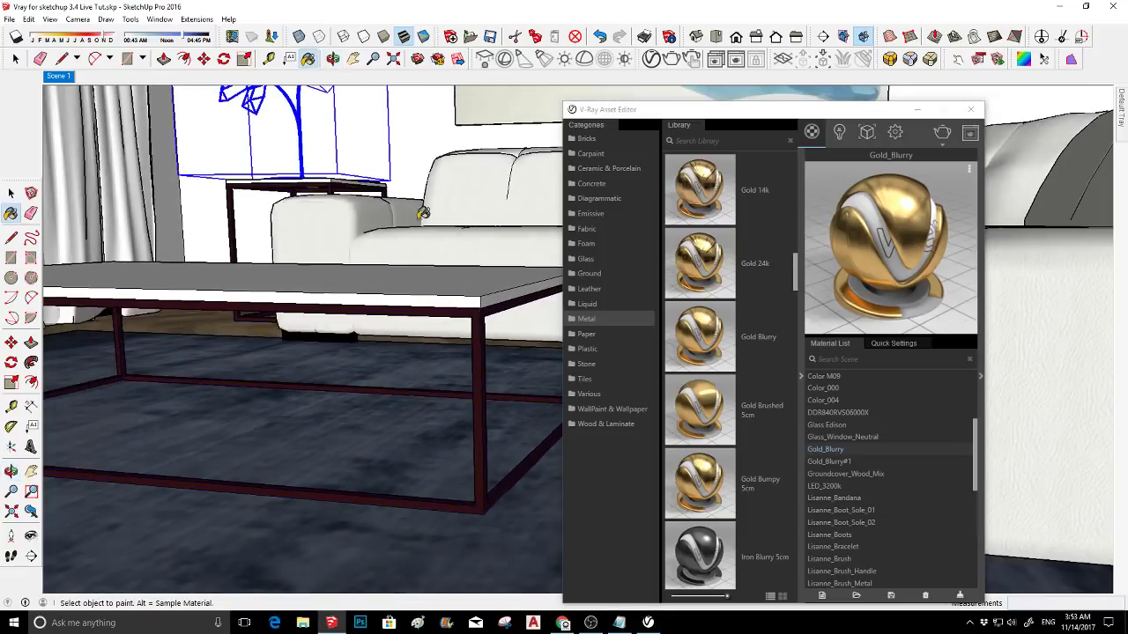
pyautogui.scroll(3, 280, 108)
pyautogui.moveTo(290, 177); pyautogui.dragTo(269, 284, button='middle')
pyautogui.scroll(3, 443, 365)
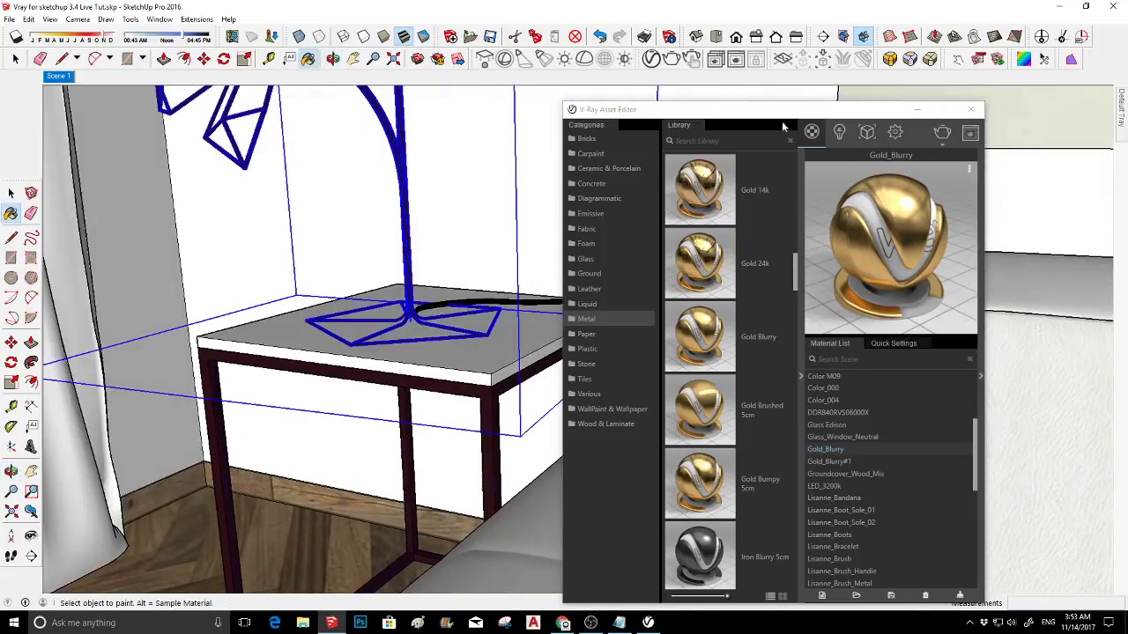
# - Set Gold_Blurry's glossiness to 0.75 in its expanded Quick Settings
pyautogui.moveTo(789, 115); pyautogui.dragTo(510, 15)
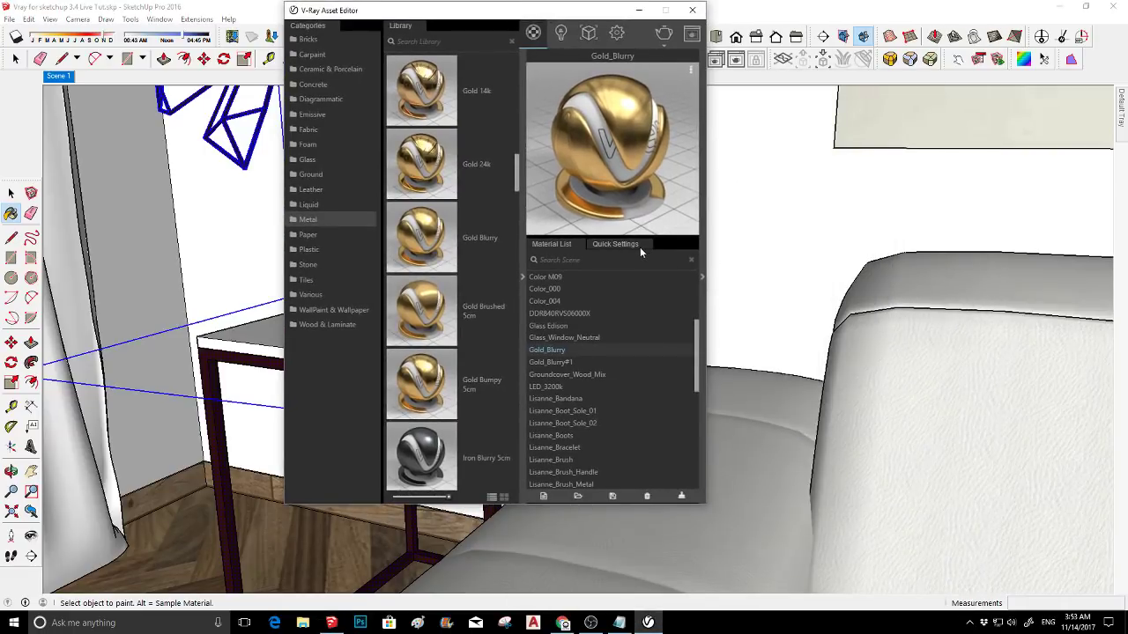
pyautogui.click(614, 246)
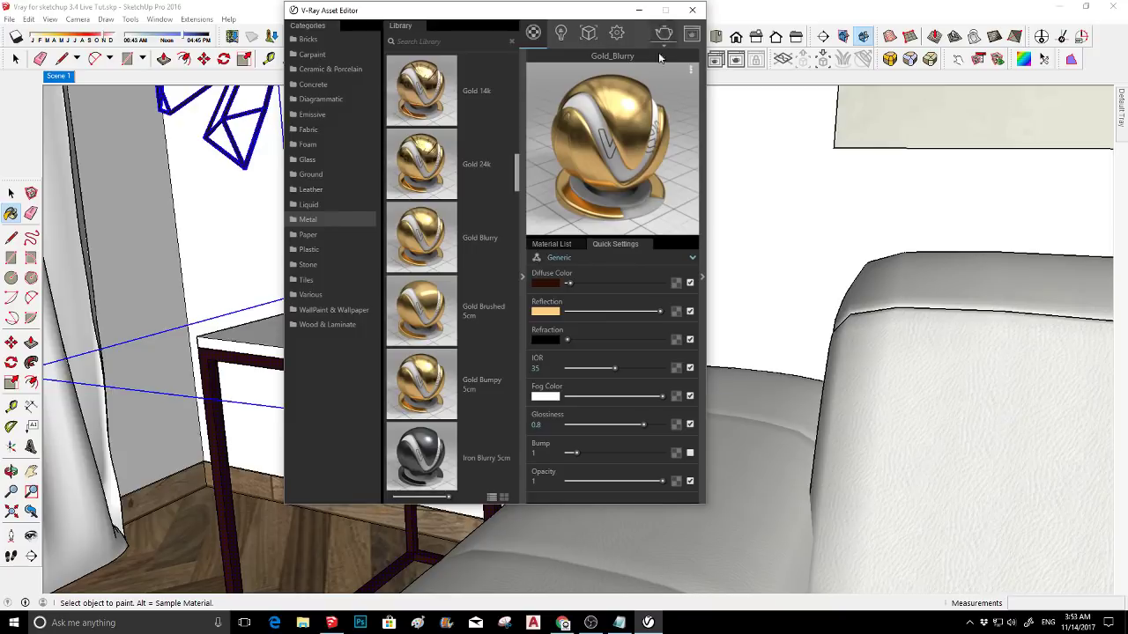
pyautogui.click(701, 277)
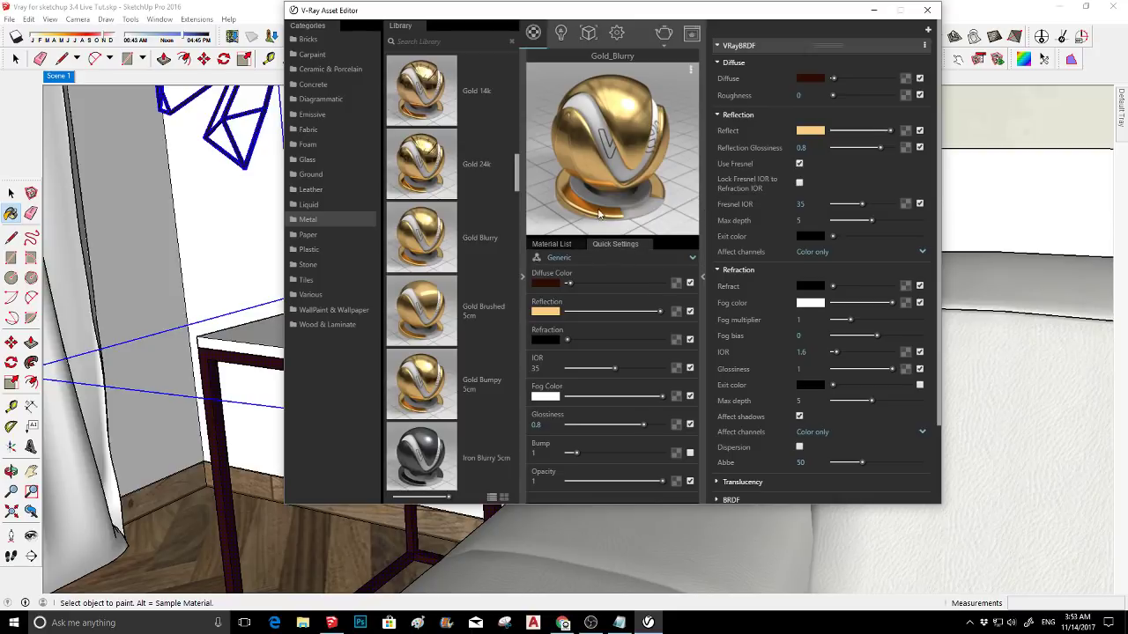
pyautogui.click(631, 425)
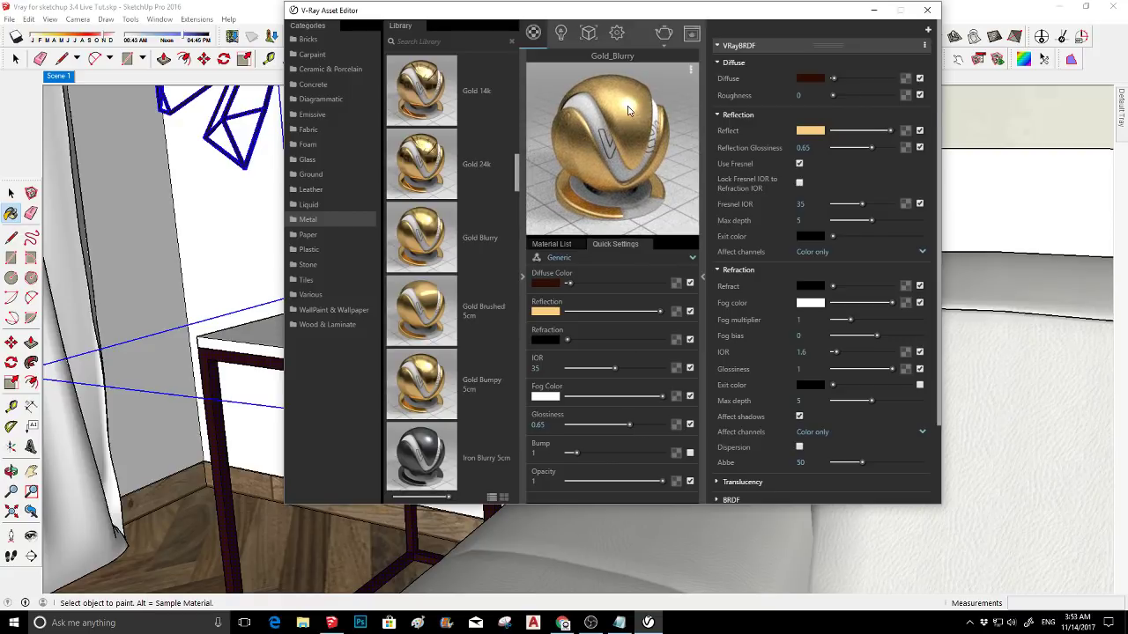
pyautogui.click(637, 426)
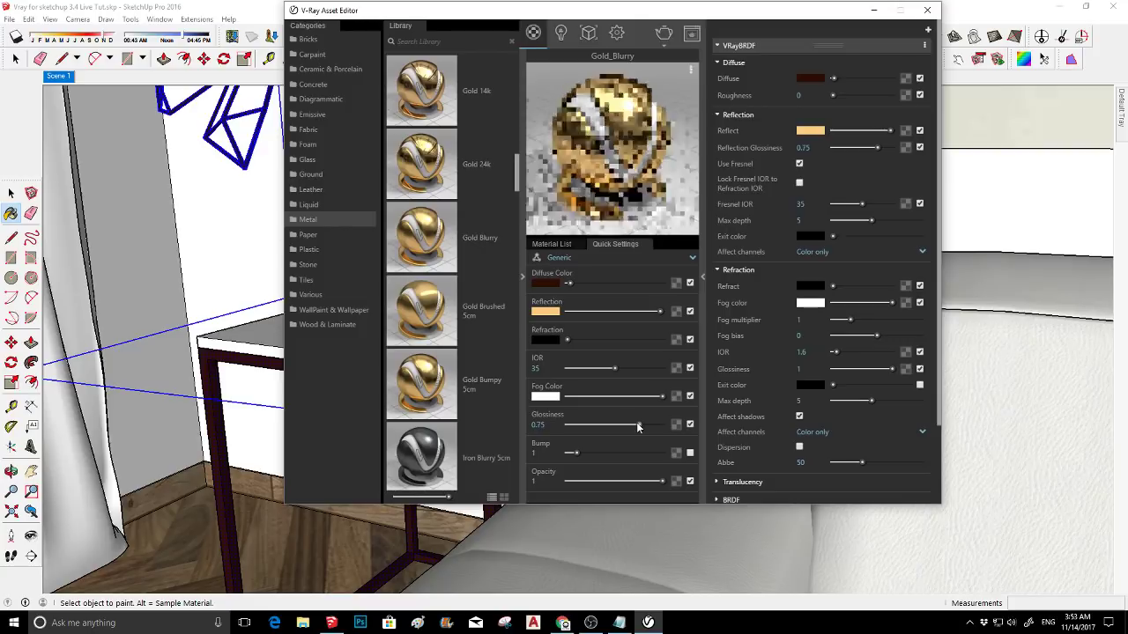
pyautogui.click(551, 317)
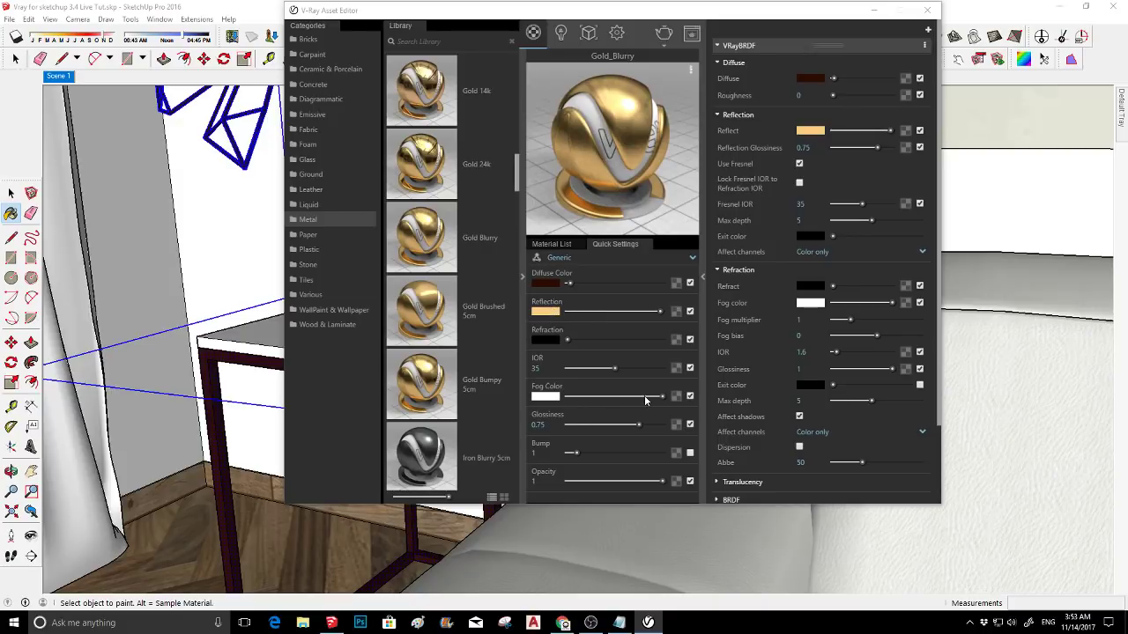
# - Shift Gold_Blurry's reflection colour toward a light peach tone and apply it
pyautogui.click(548, 312)
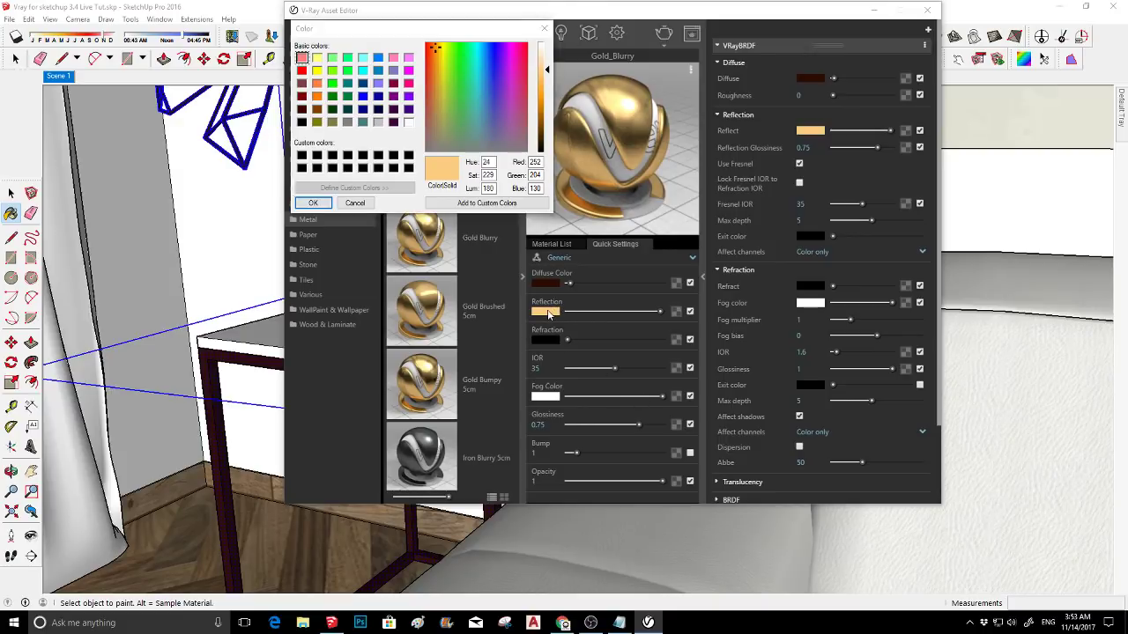
pyautogui.click(441, 63)
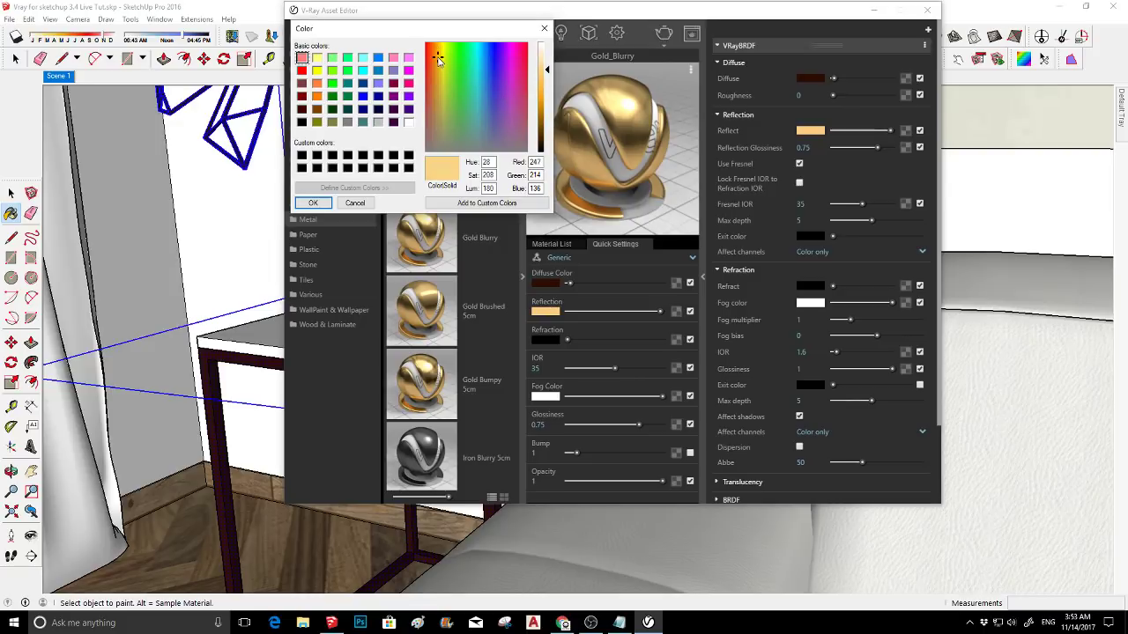
pyautogui.click(442, 59)
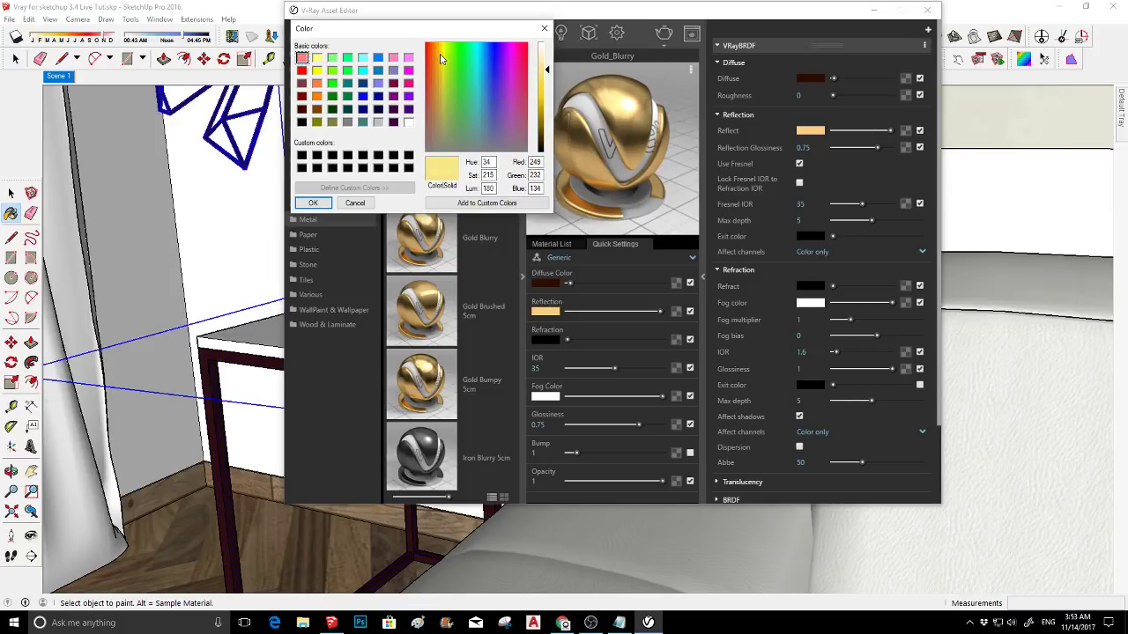
pyautogui.moveTo(440, 57); pyautogui.dragTo(440, 54)
pyautogui.moveTo(546, 59); pyautogui.dragTo(546, 69)
pyautogui.click(439, 56)
pyautogui.click(438, 58)
pyautogui.click(441, 58)
pyautogui.click(434, 53)
pyautogui.click(433, 51)
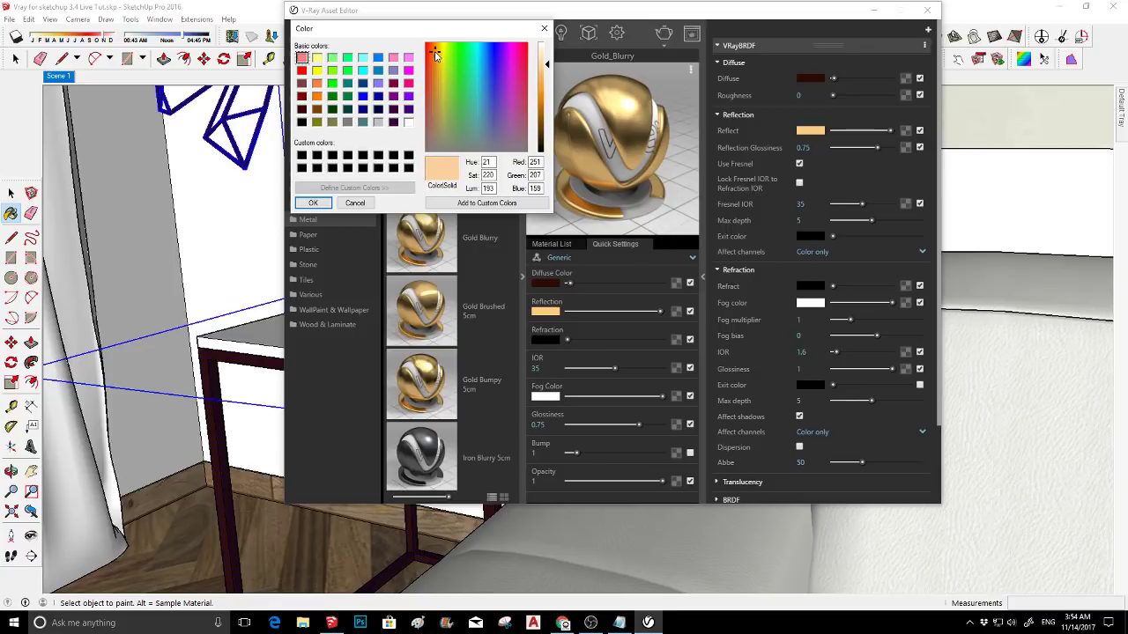
pyautogui.click(547, 59)
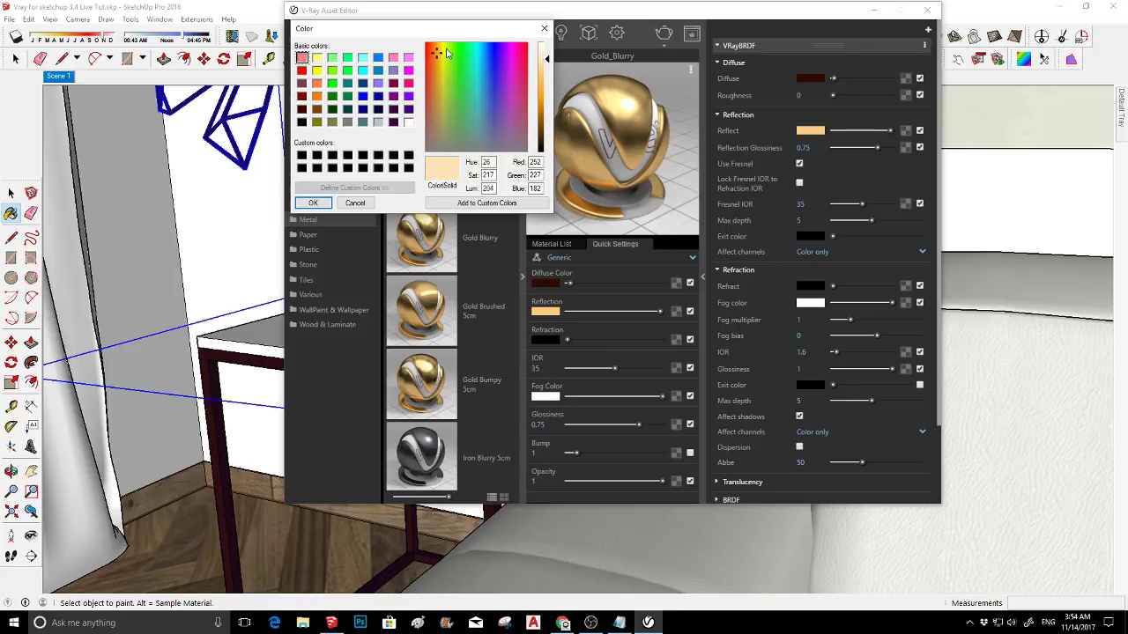
pyautogui.click(440, 51)
pyautogui.click(435, 60)
pyautogui.moveTo(438, 87); pyautogui.dragTo(435, 71)
pyautogui.moveTo(548, 59); pyautogui.dragTo(548, 57)
pyautogui.click(326, 202)
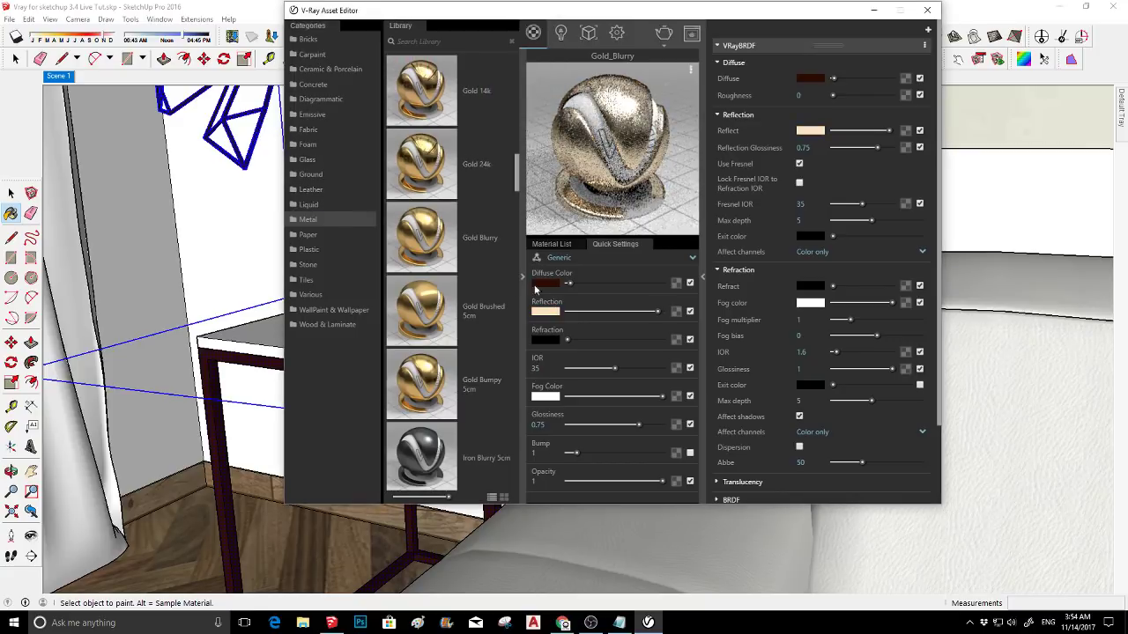
# - Retune the reflection colour to a deeper, richer gold of about RGB 251/203/113
pyautogui.click(552, 313)
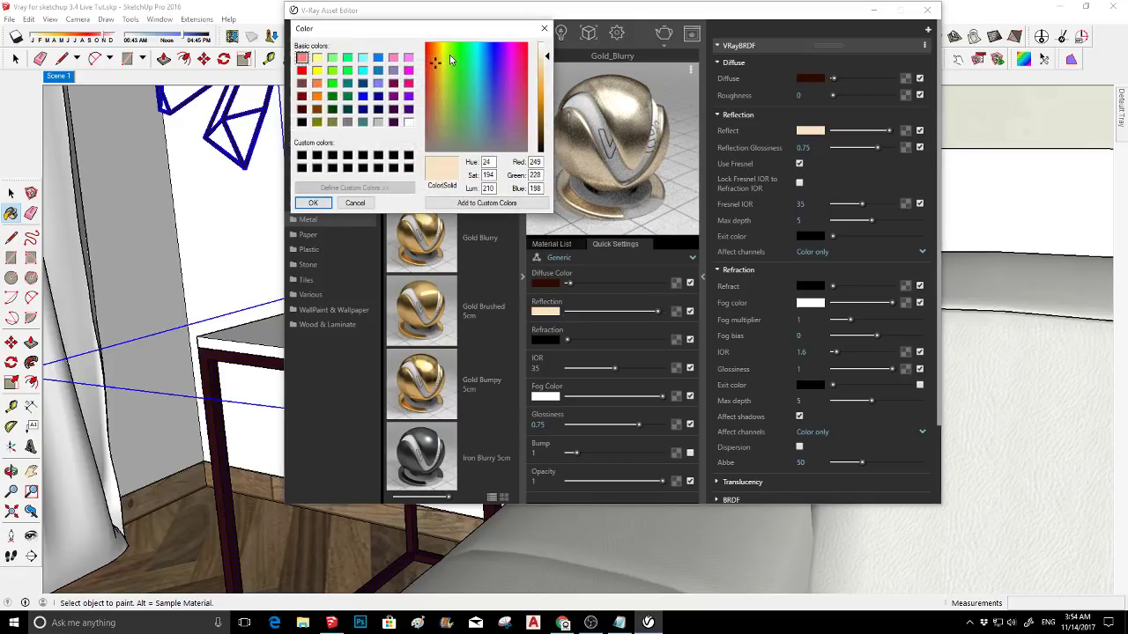
pyautogui.click(434, 52)
pyautogui.click(548, 65)
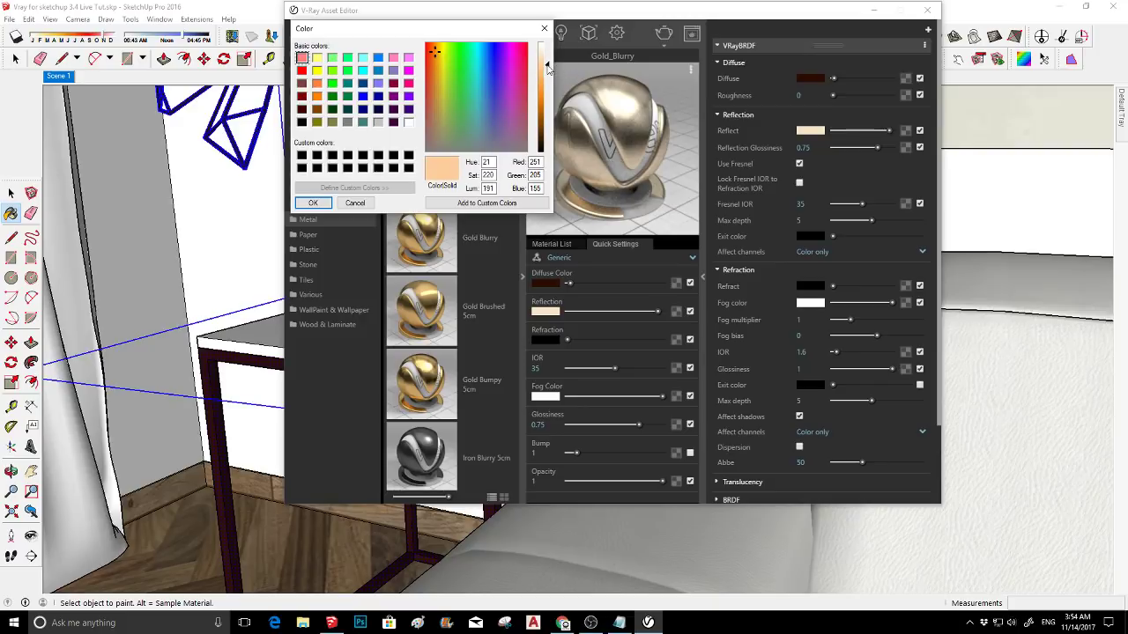
pyautogui.click(434, 62)
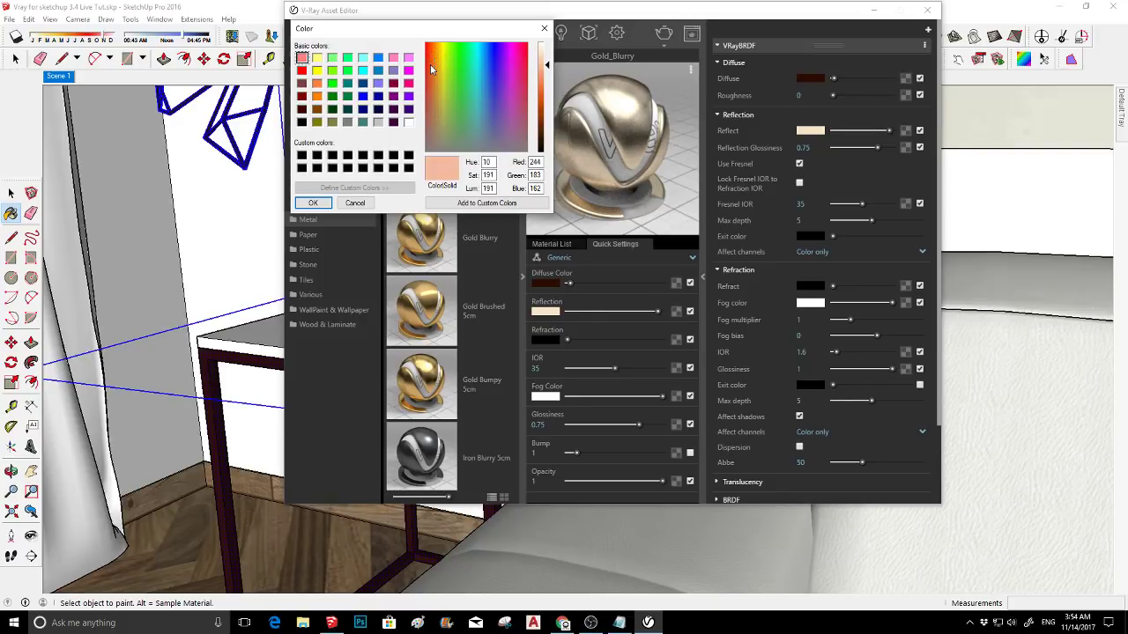
pyautogui.click(436, 50)
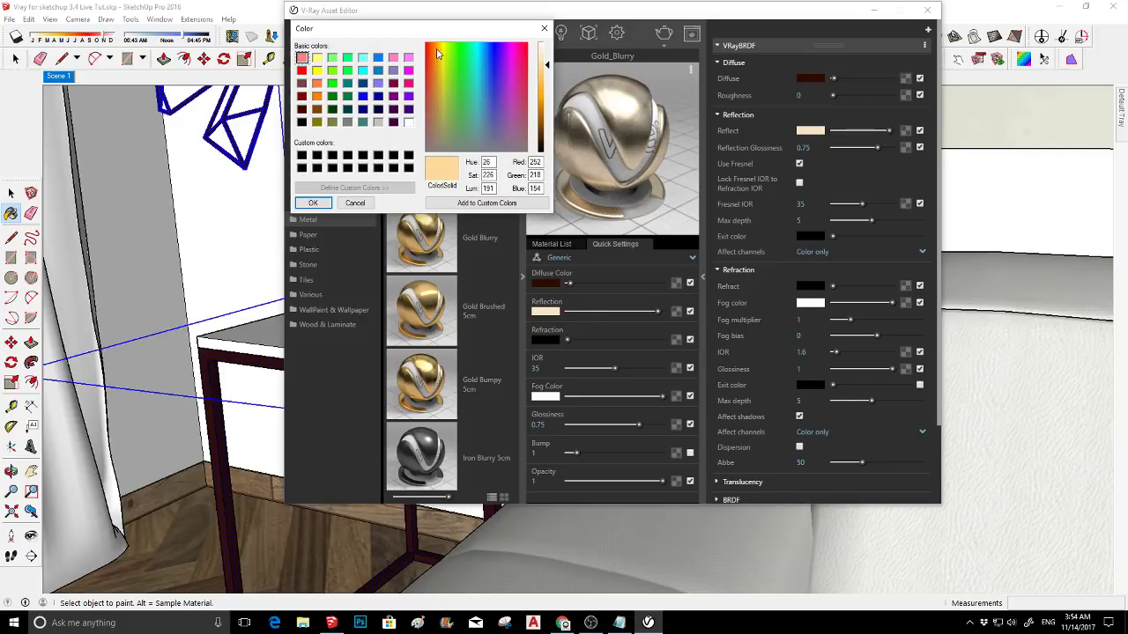
pyautogui.click(545, 77)
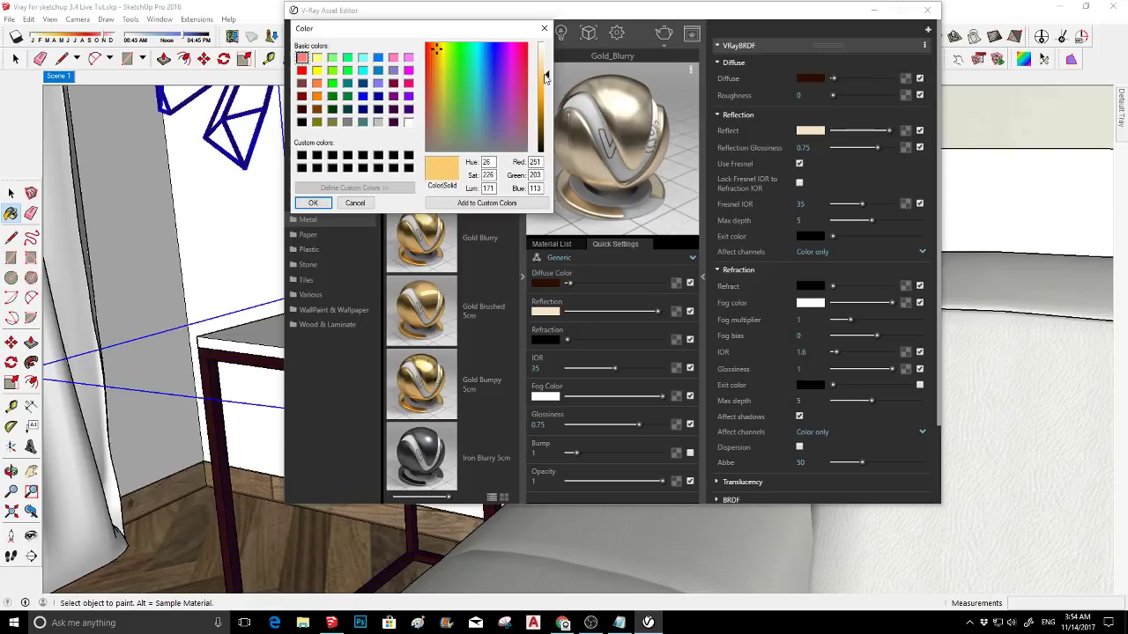
pyautogui.click(313, 203)
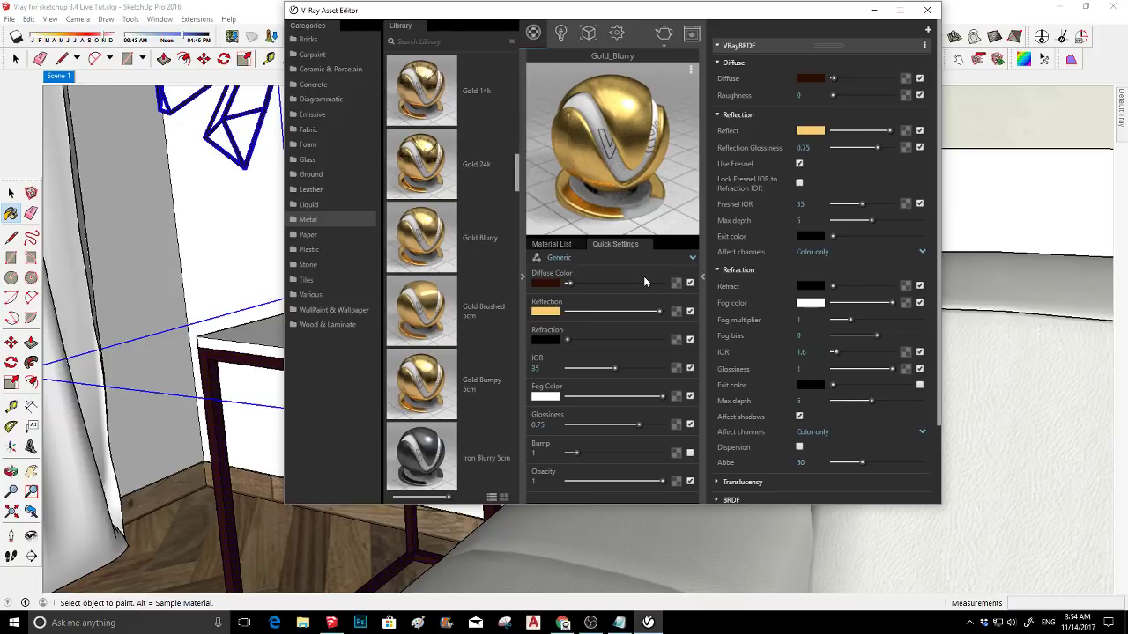
# - Lower Gold_Blurry's glossiness to 0.65 and keep the current gold reflection colour
pyautogui.moveTo(639, 425); pyautogui.dragTo(630, 425)
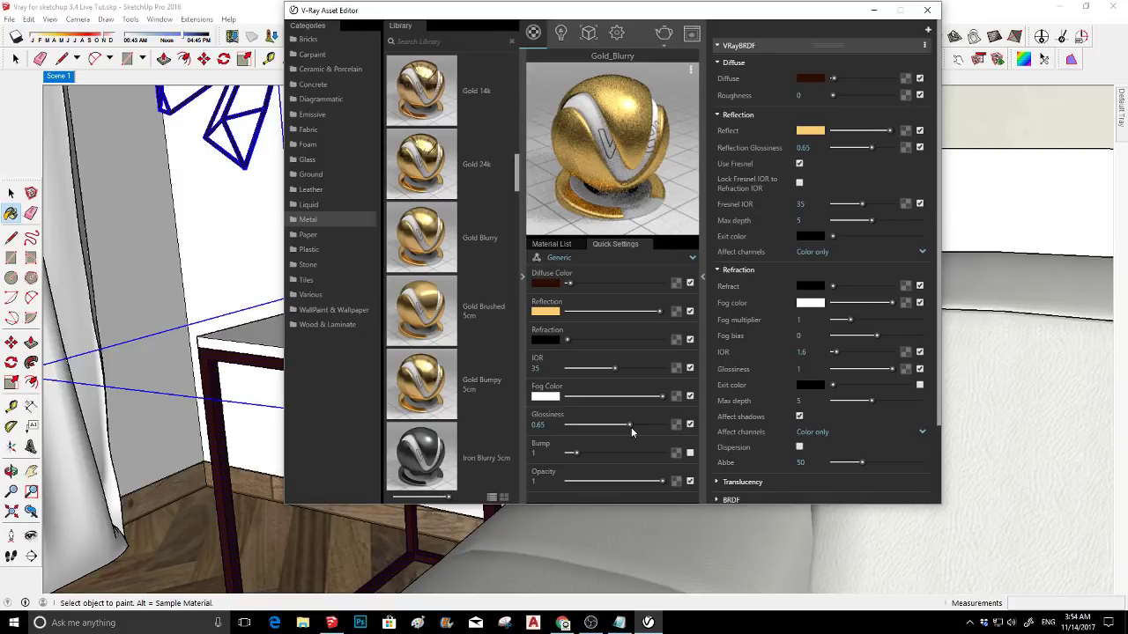
pyautogui.click(545, 311)
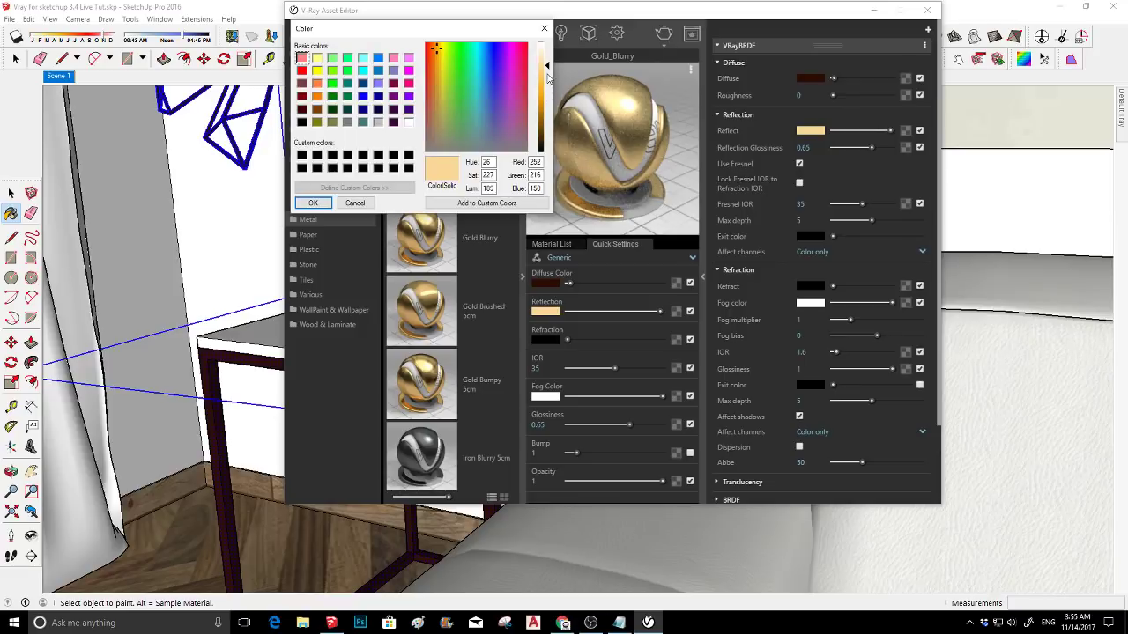
pyautogui.click(325, 203)
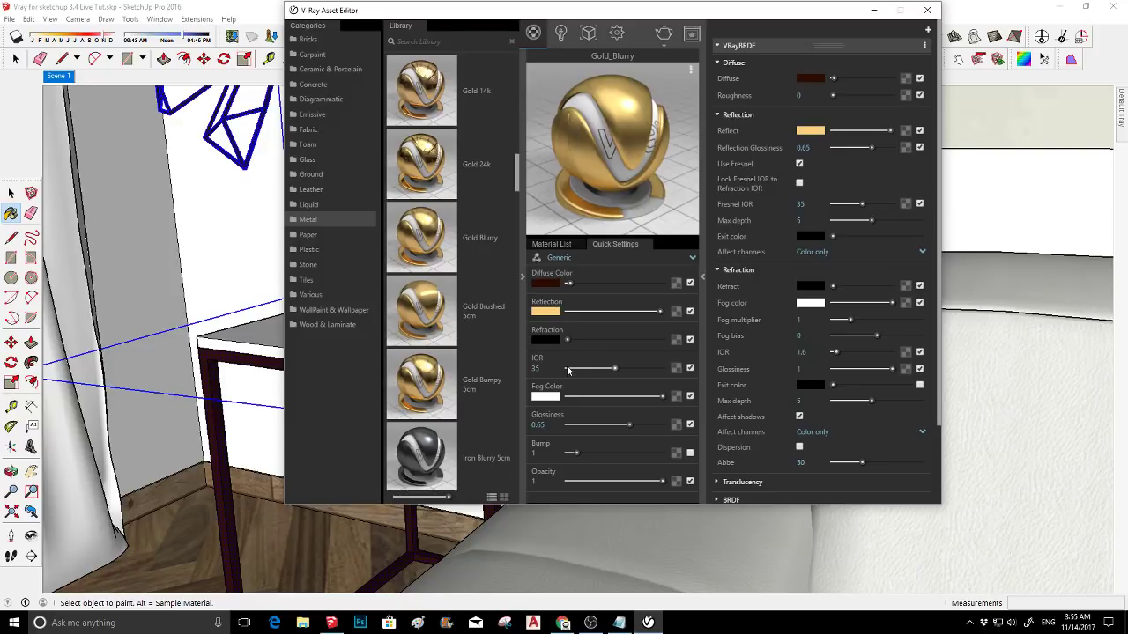
# - Collapse the material library, show the scene's material list, return to Scene 1, and close the editor
pyautogui.click(522, 275)
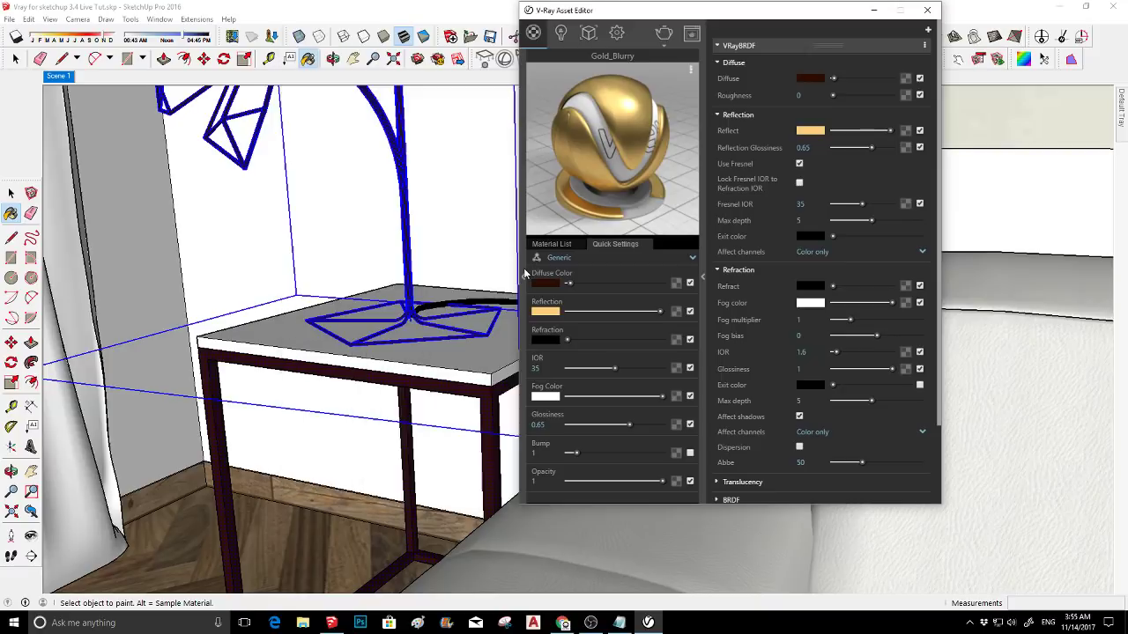
pyautogui.click(524, 273)
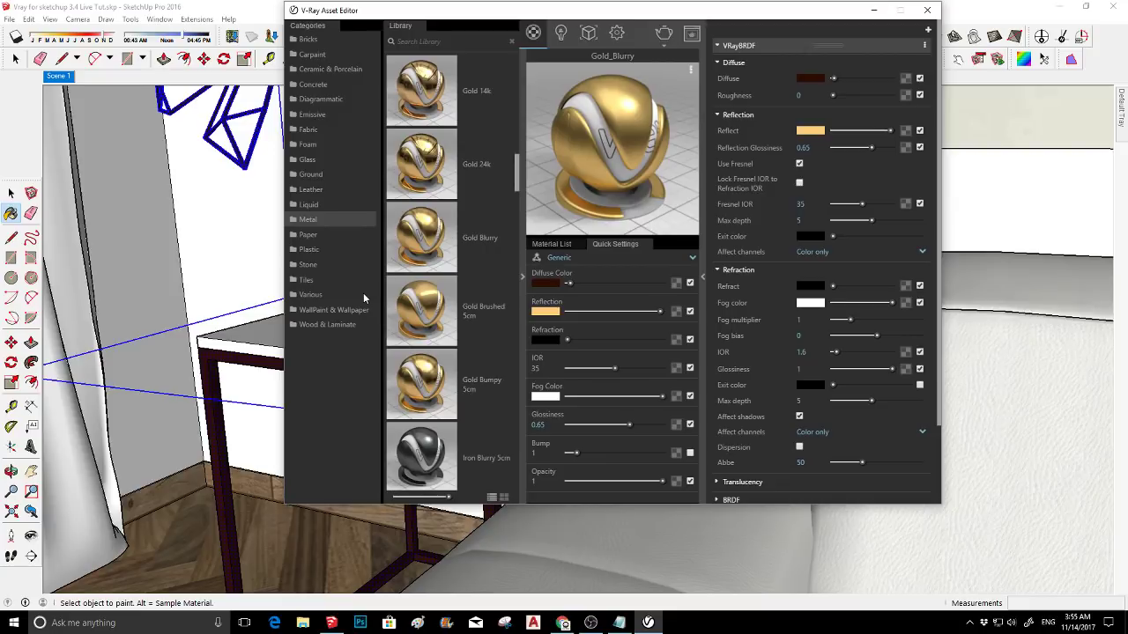
pyautogui.click(523, 266)
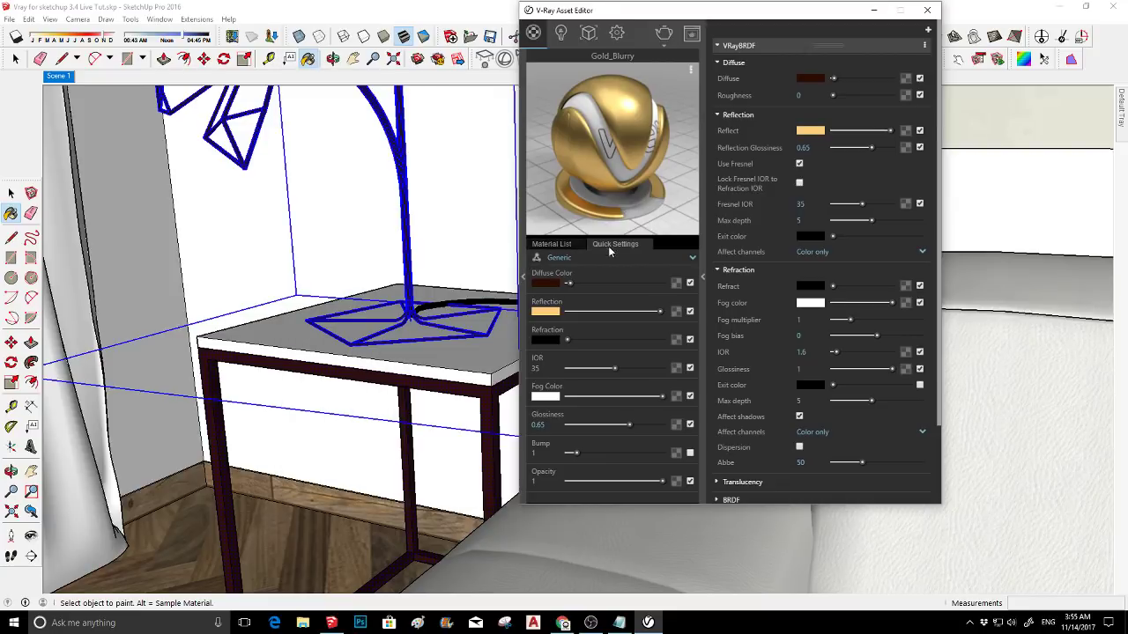
pyautogui.click(568, 248)
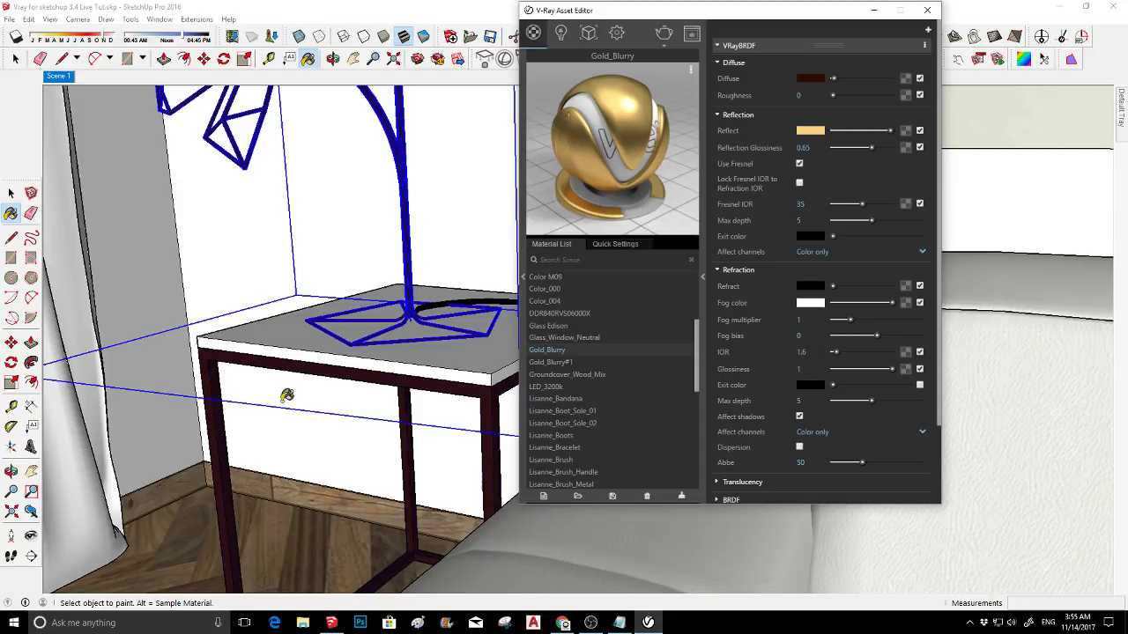
pyautogui.click(69, 77)
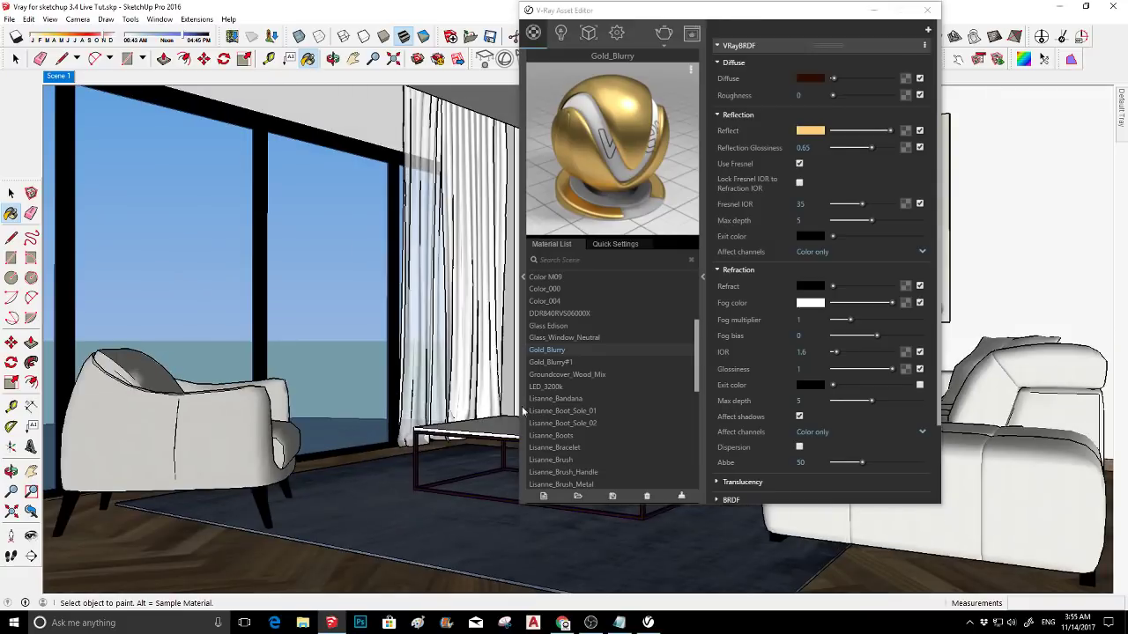
pyautogui.click(873, 11)
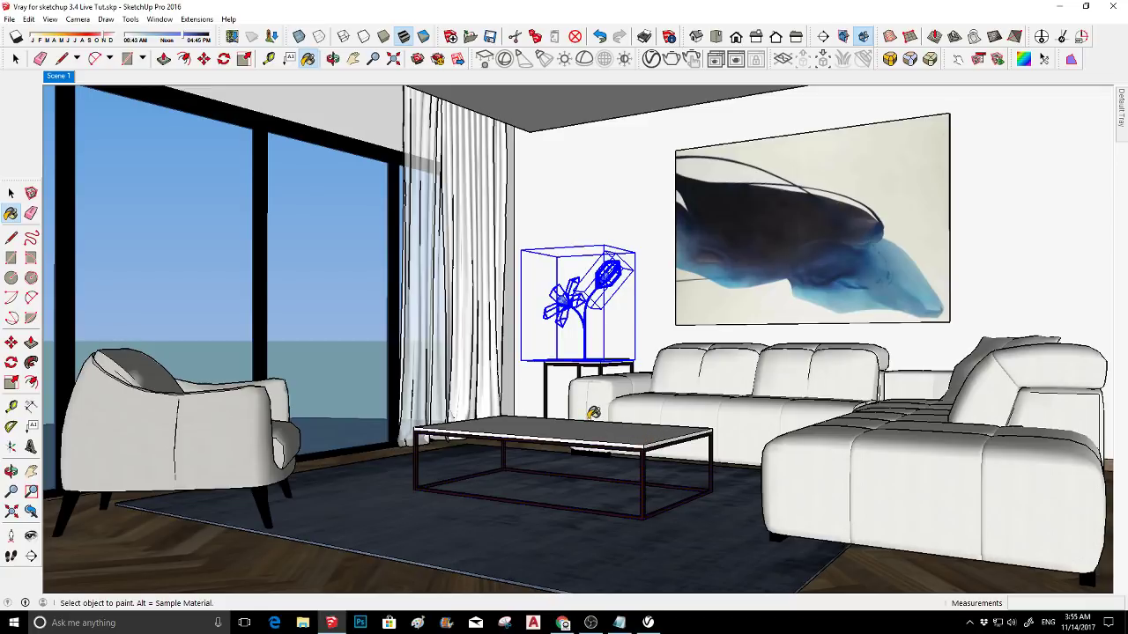
# - Select the coffee table and orbit in close above its top
pyautogui.press('space')
pyautogui.click(551, 413)
pyautogui.click(546, 428)
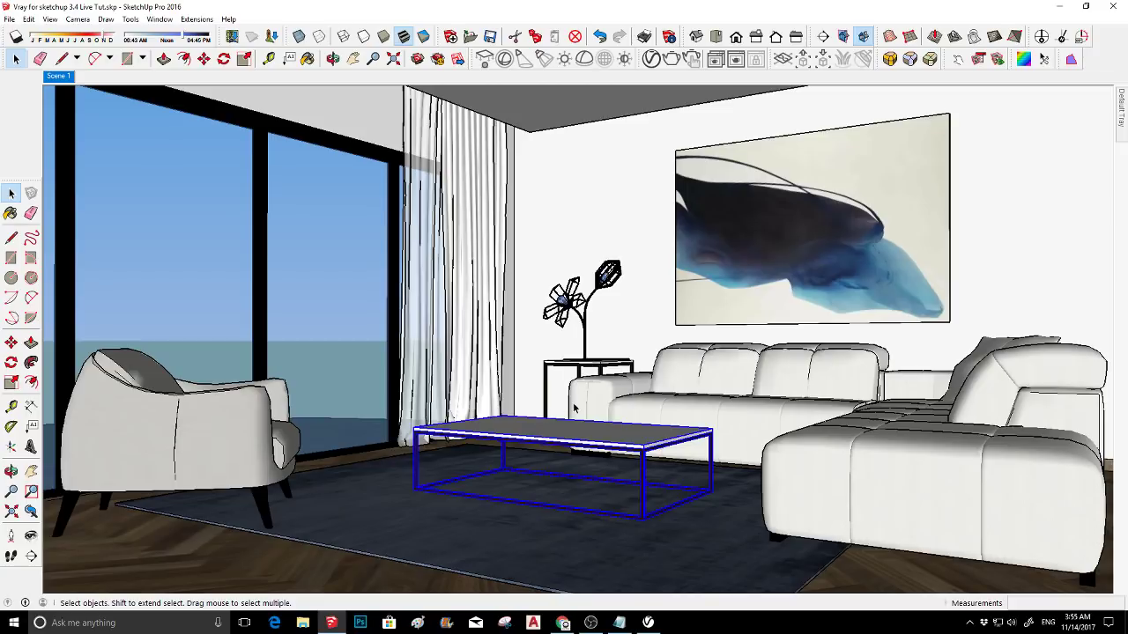
pyautogui.scroll(3, 564, 433)
pyautogui.moveTo(563, 434)
pyautogui.mouseDown(button='middle')
pyautogui.moveTo(576, 544)
pyautogui.moveTo(473, 405)
pyautogui.moveTo(527, 508)
pyautogui.moveTo(482, 398)
pyautogui.mouseUp(button='middle')
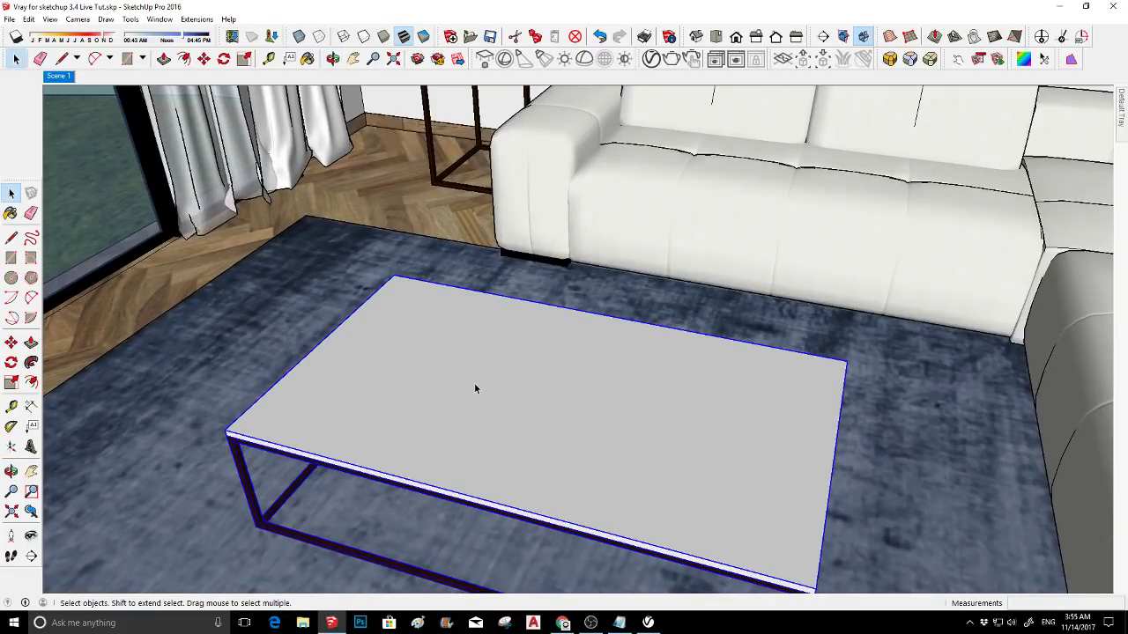
# - Sample the table top's Color M01 material and show it in the V-Ray Asset Editor
pyautogui.press('b')
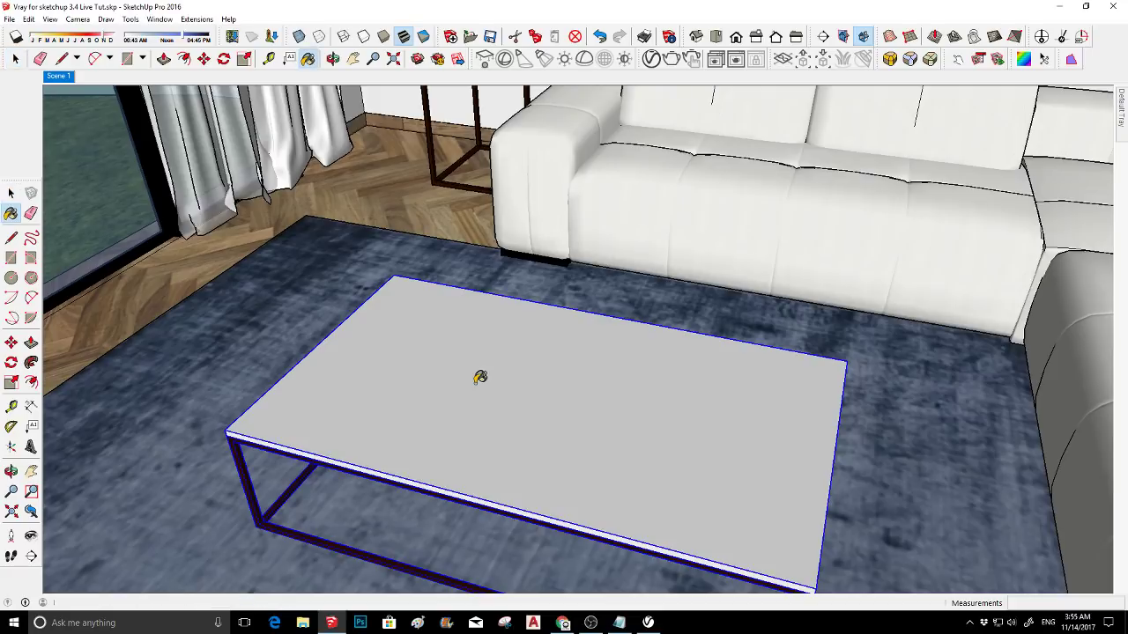
pyautogui.press('alt')
pyautogui.keyDown('alt'); pyautogui.click(484, 350); pyautogui.keyUp('alt')
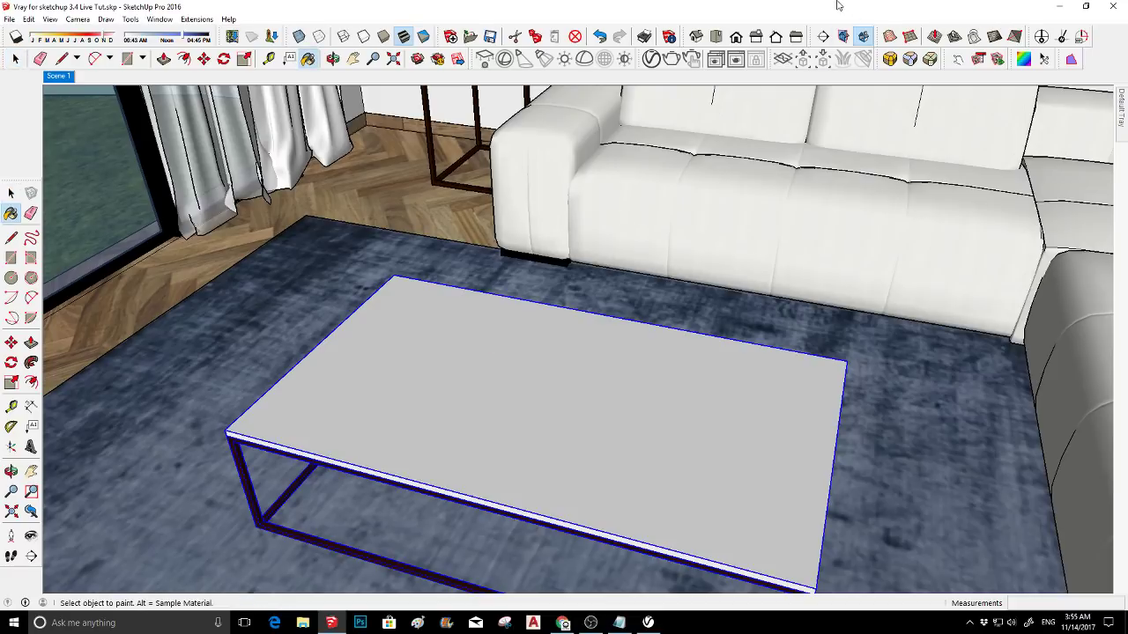
pyautogui.click(652, 59)
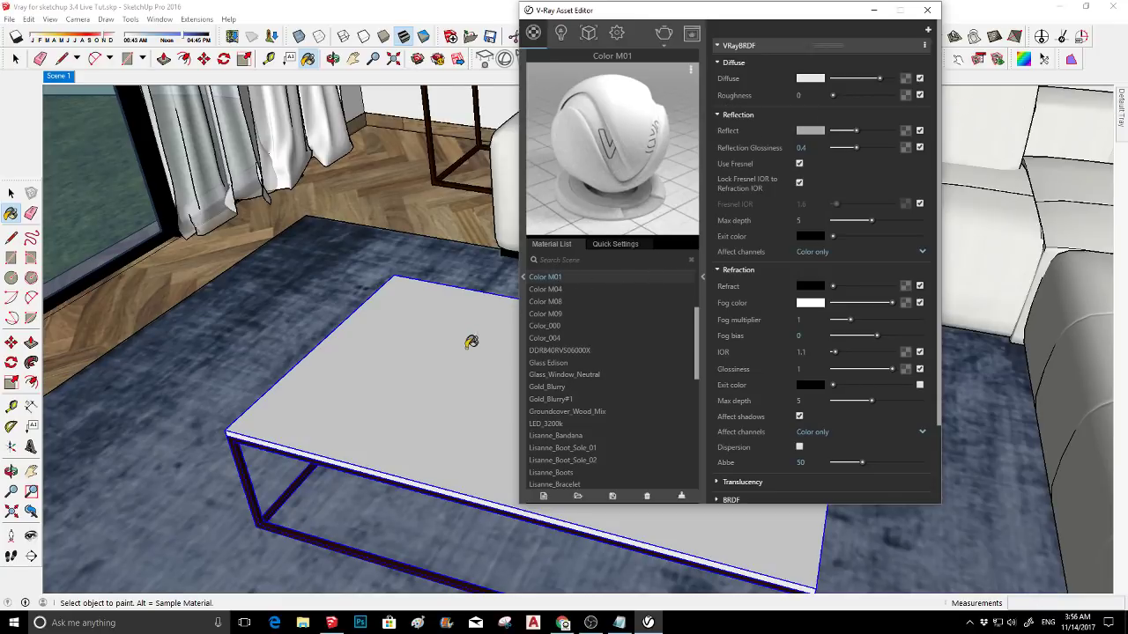
pyautogui.moveTo(390, 378)
pyautogui.mouseDown(button='middle')
pyautogui.moveTo(401, 406)
pyautogui.moveTo(403, 397)
pyautogui.mouseUp(button='middle')
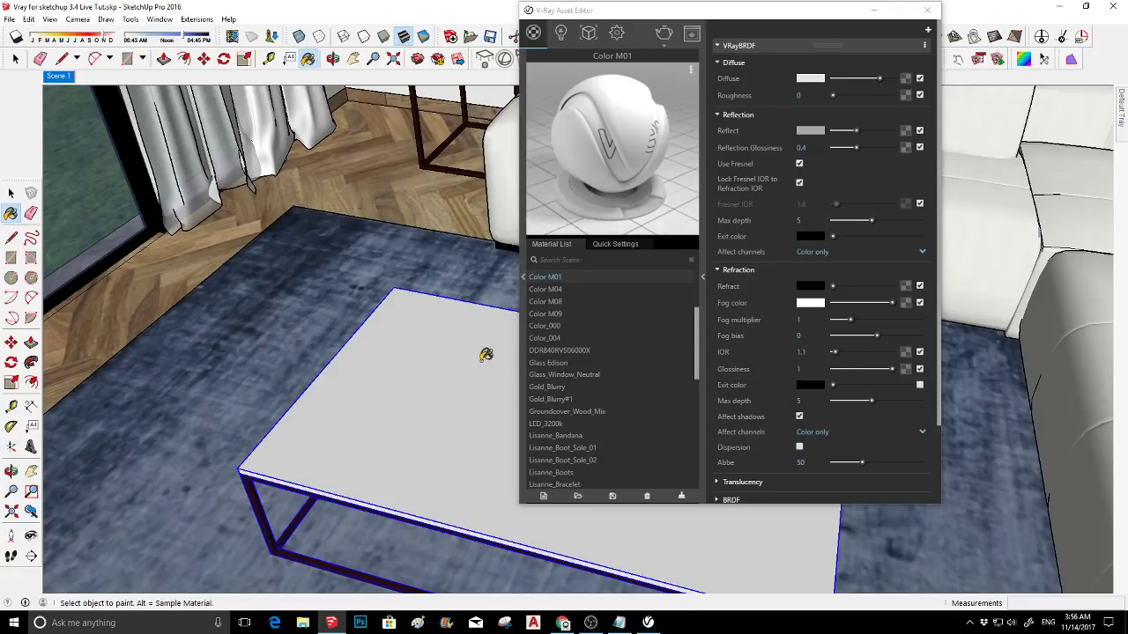
pyautogui.moveTo(445, 364)
pyautogui.mouseDown(button='middle')
pyautogui.moveTo(402, 364)
pyautogui.moveTo(412, 315)
pyautogui.moveTo(402, 272)
pyautogui.moveTo(415, 255)
pyautogui.mouseUp(button='middle')
pyautogui.scroll(-2, 413, 316)
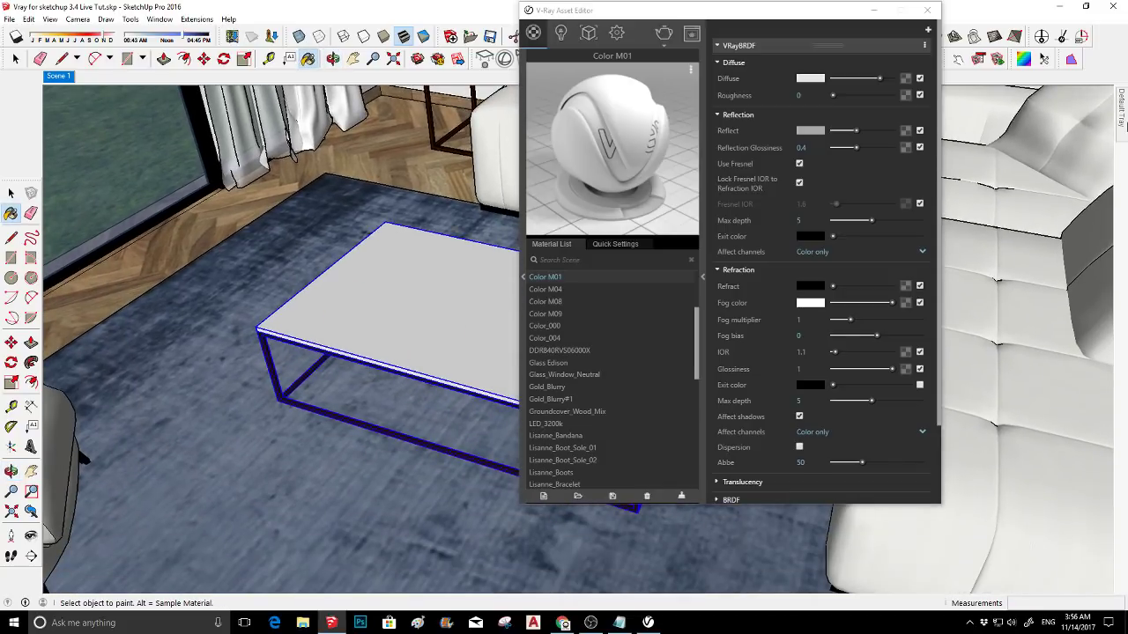
pyautogui.moveTo(1124, 125)
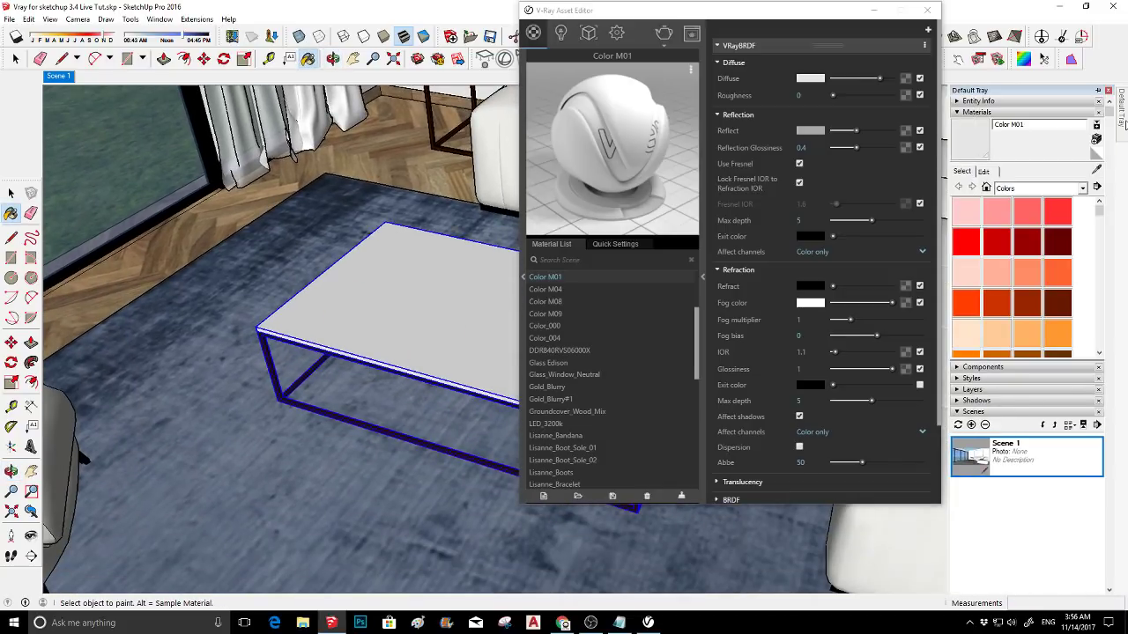
# - Open Color M01's Edit options and browse for a texture image file
pyautogui.click(983, 171)
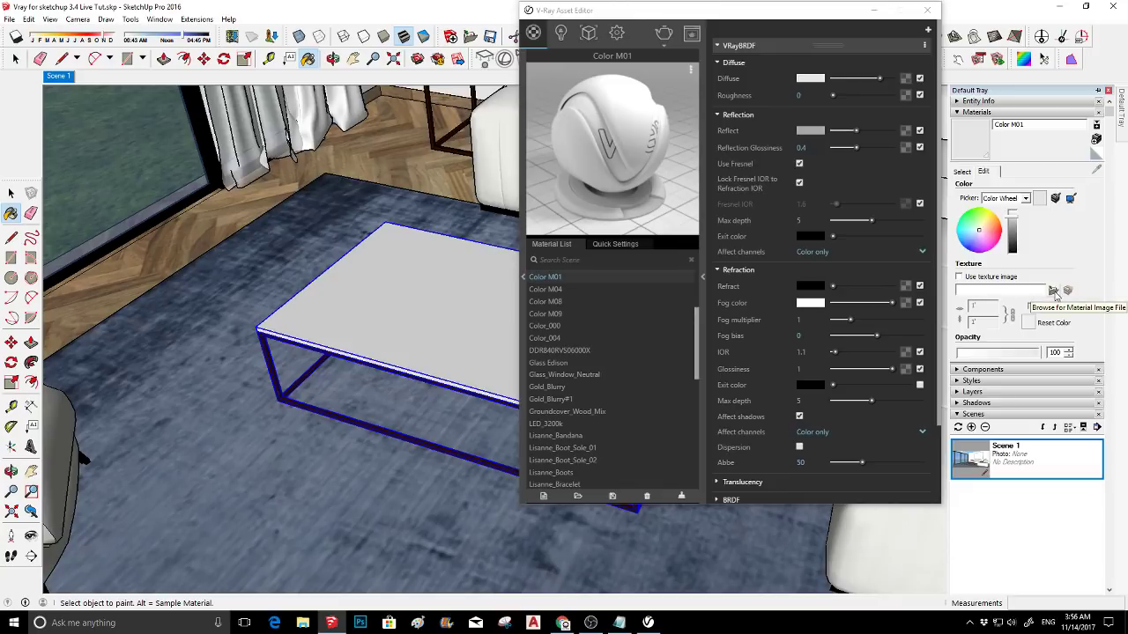
pyautogui.click(1054, 292)
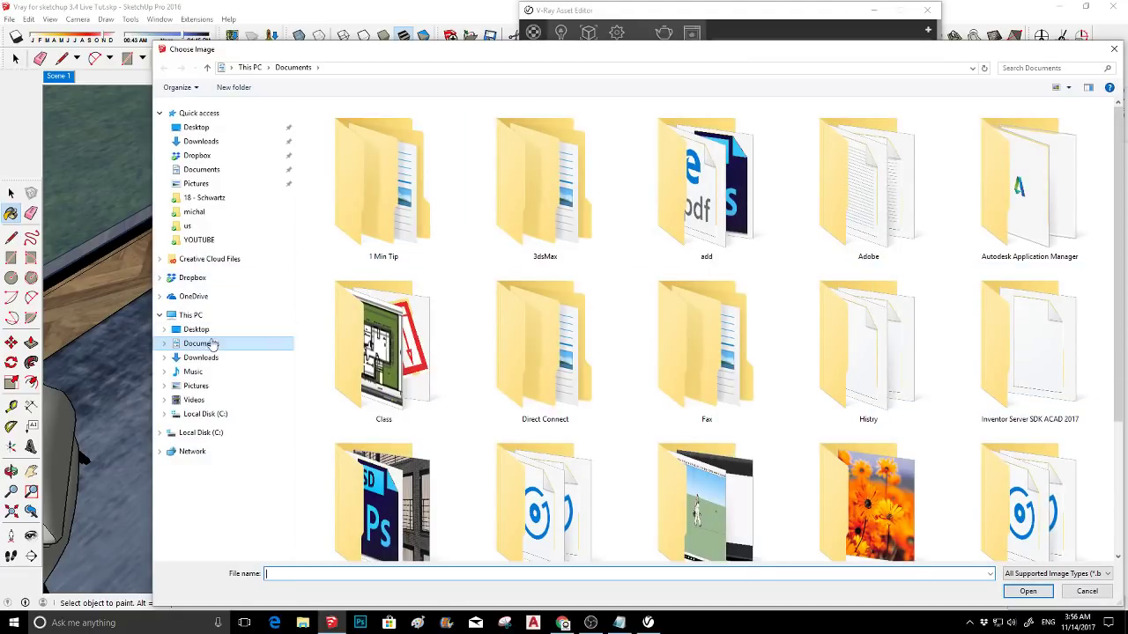
# - Navigate to the Dropbox > matirial > marbel folder of marble textures
pyautogui.click(193, 278)
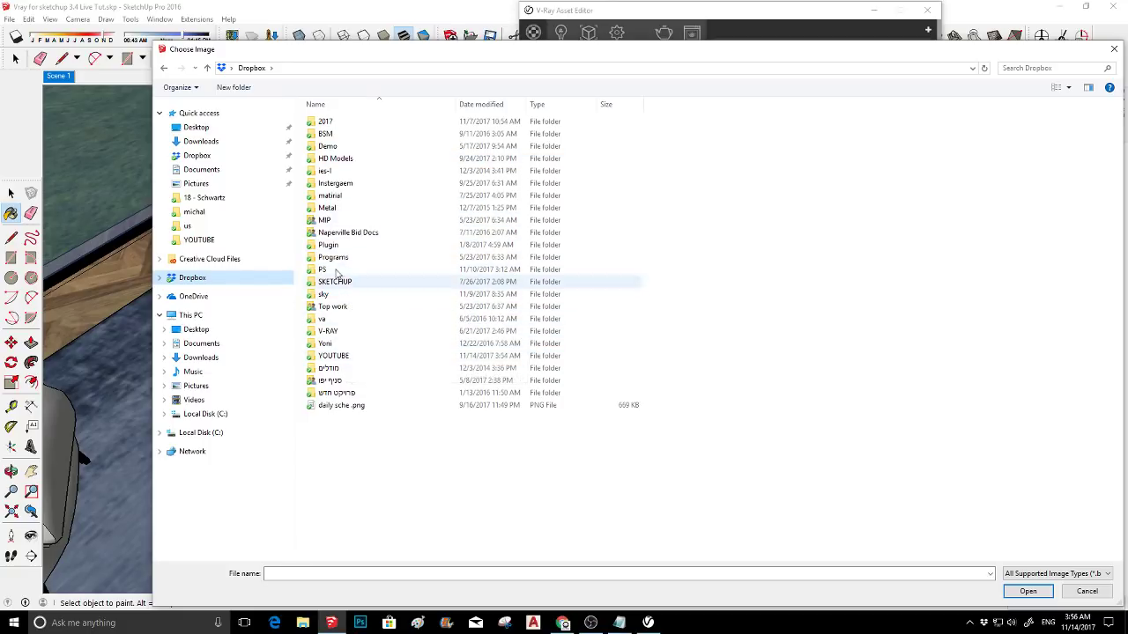
pyautogui.doubleClick(330, 194)
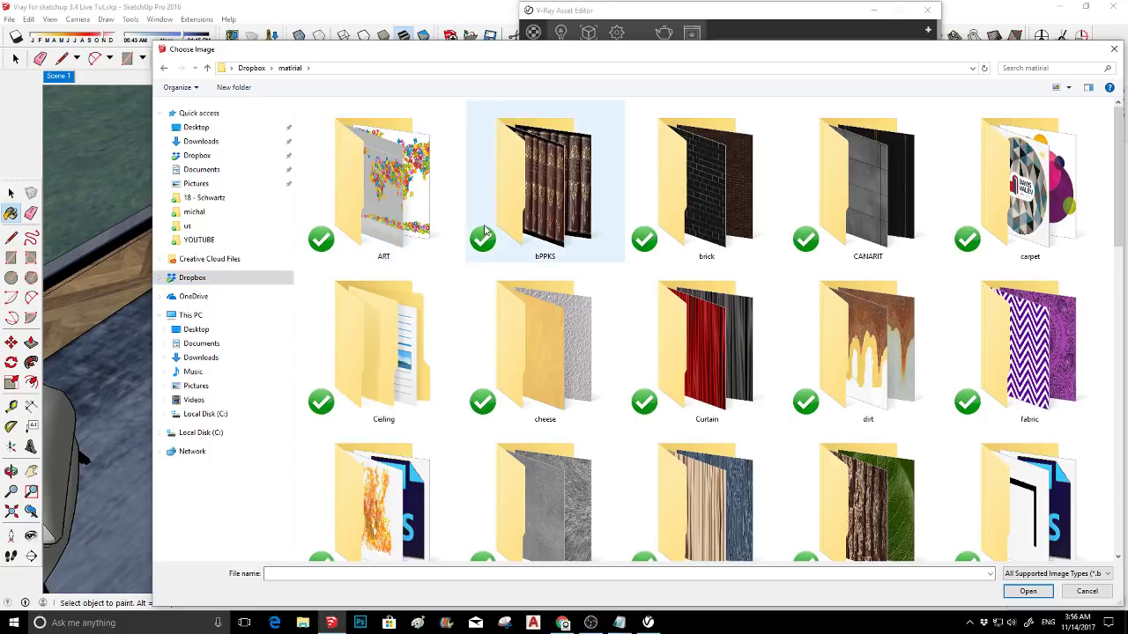
pyautogui.scroll(-15, 484, 231)
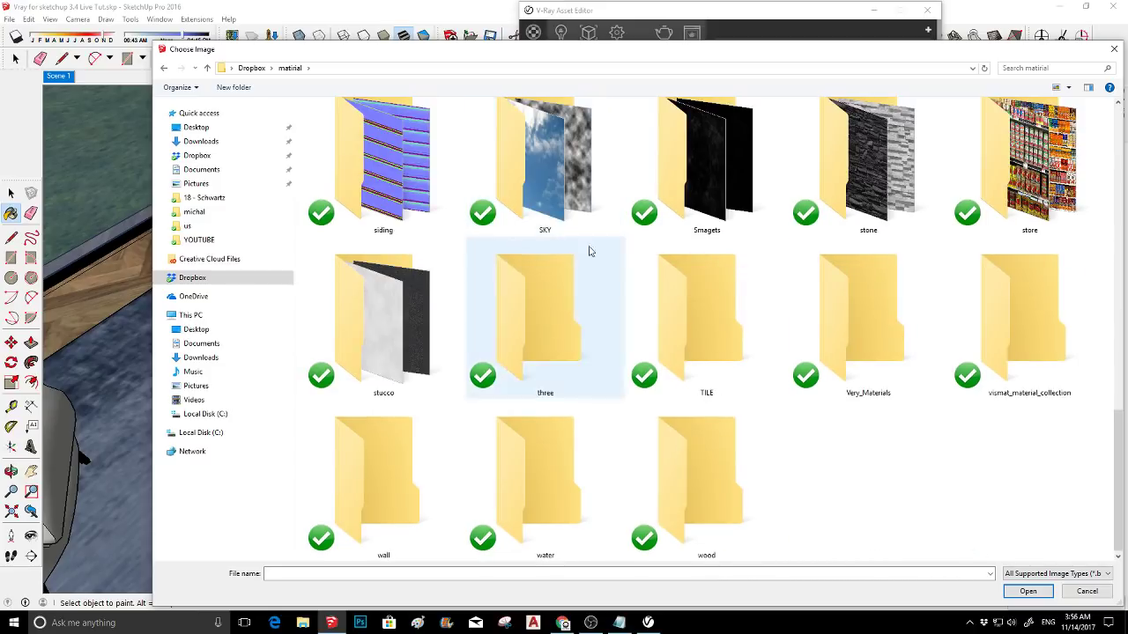
pyautogui.scroll(10, 837, 280)
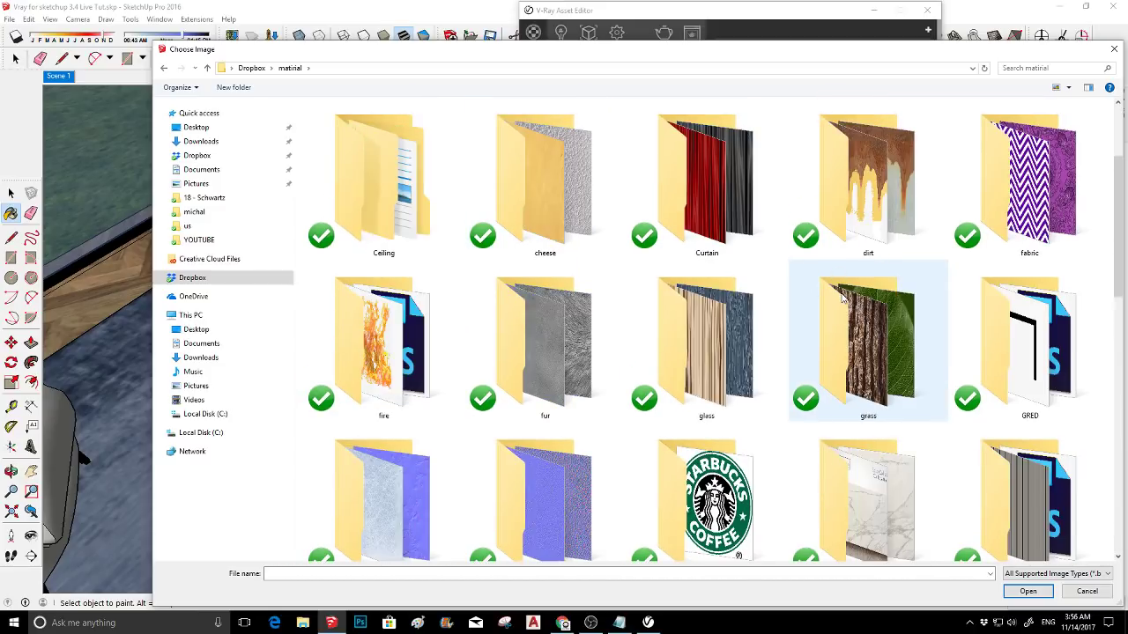
pyautogui.scroll(-1, 844, 301)
pyautogui.doubleClick(859, 322)
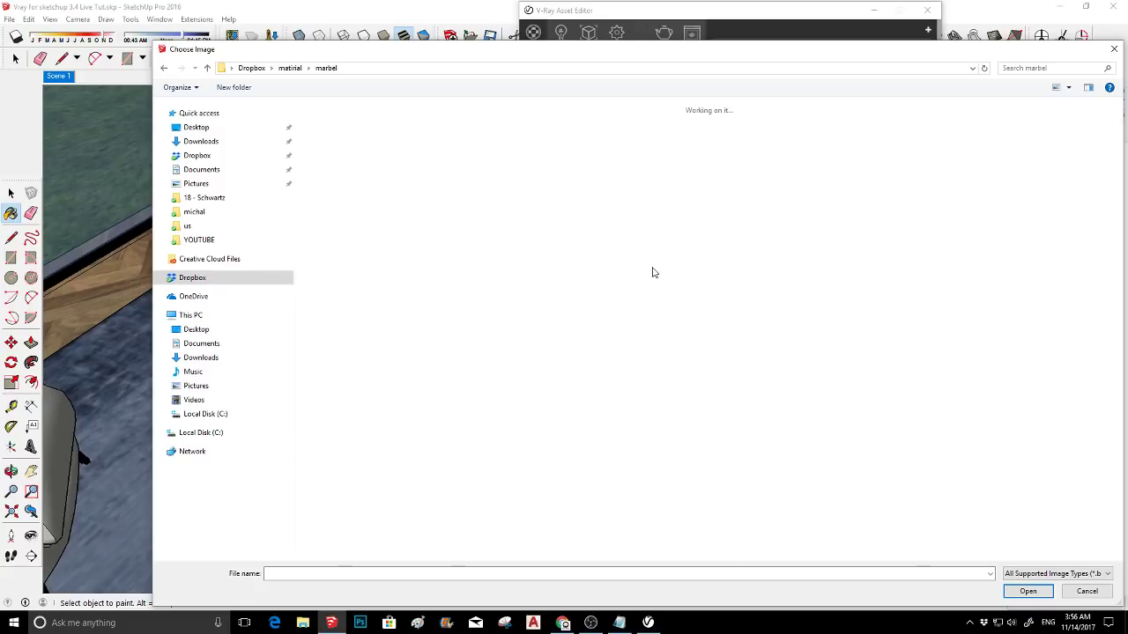
pyautogui.scroll(-3, 648, 266)
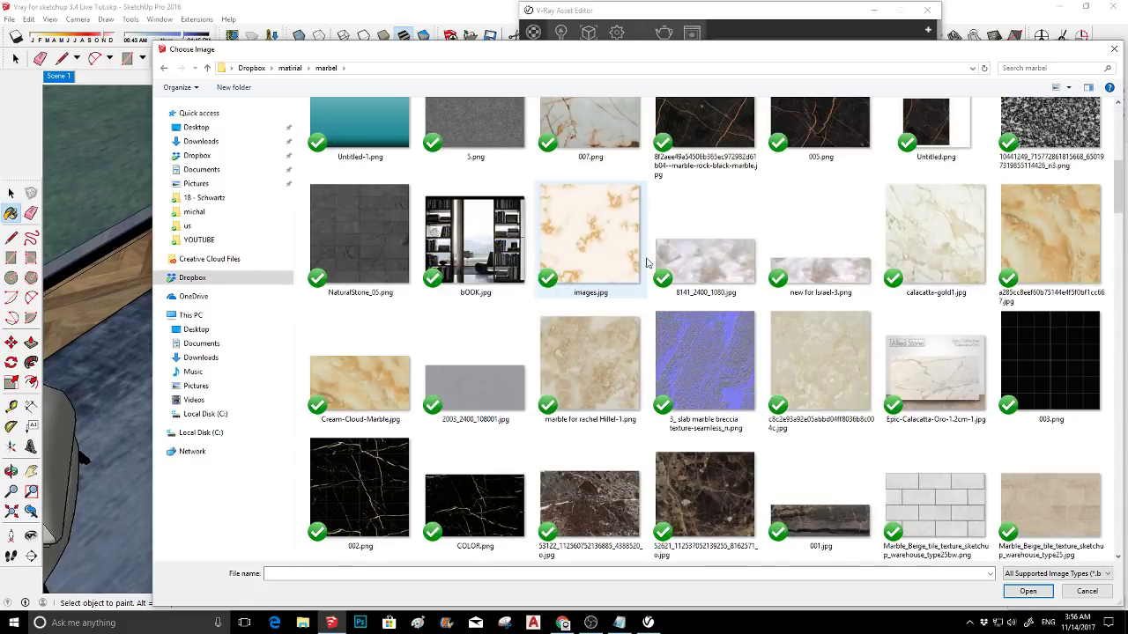
pyautogui.scroll(-10, 649, 263)
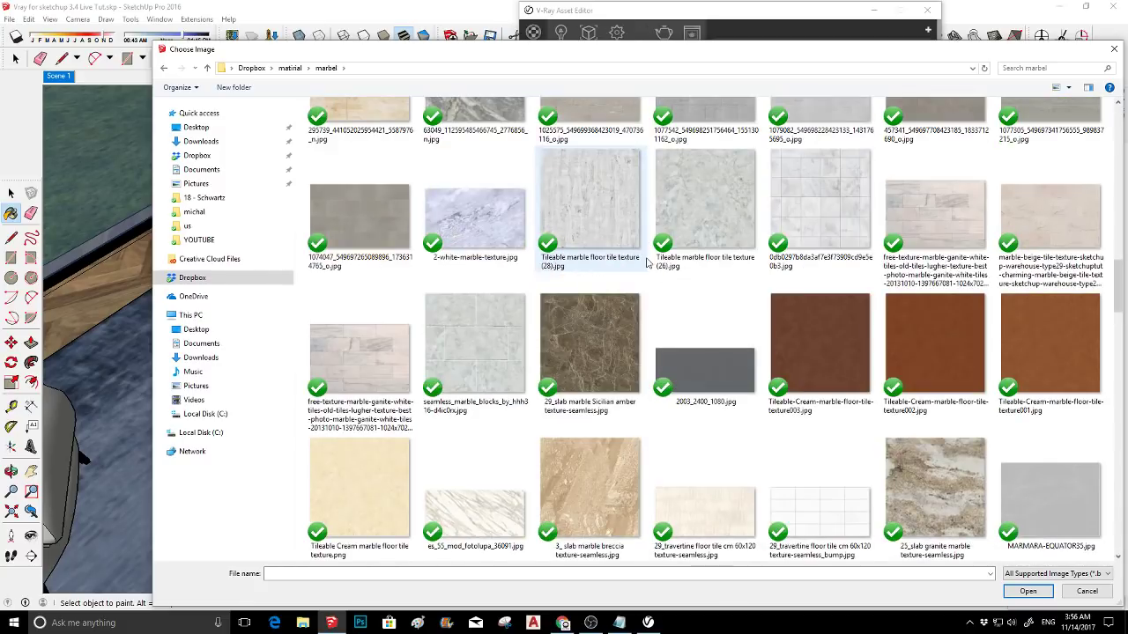
pyautogui.scroll(-10, 646, 263)
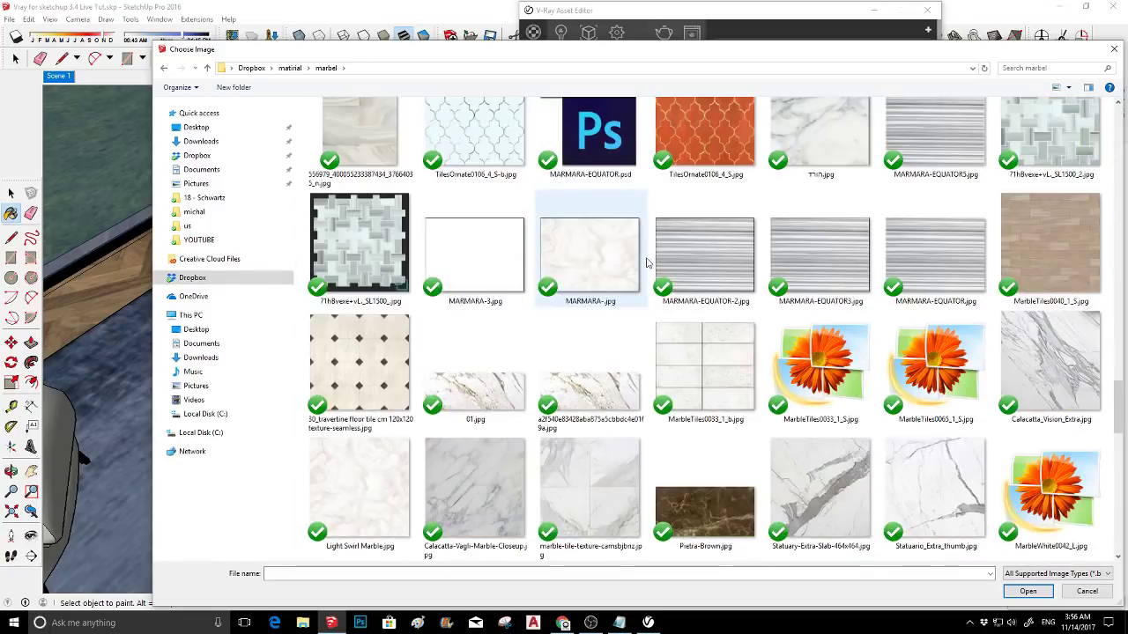
# - Load 01.jpg as Color M01's texture and orbit to inspect the marble tabletop
pyautogui.doubleClick(475, 383)
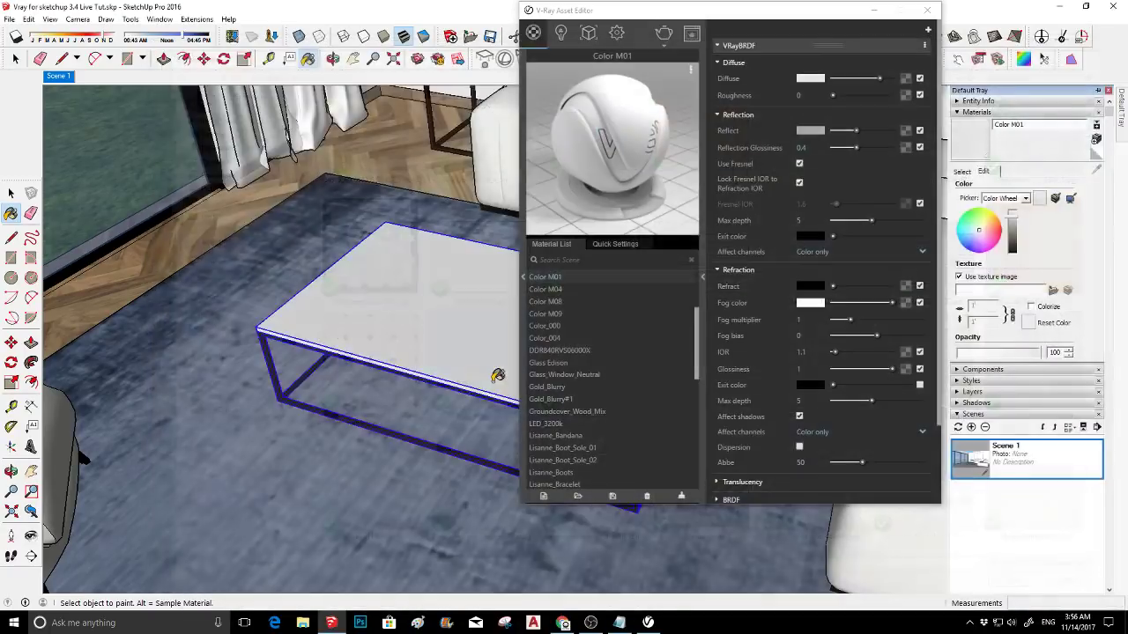
pyautogui.moveTo(502, 343)
pyautogui.mouseDown(button='middle')
pyautogui.moveTo(523, 416)
pyautogui.moveTo(456, 379)
pyautogui.moveTo(379, 194)
pyautogui.mouseUp(button='middle')
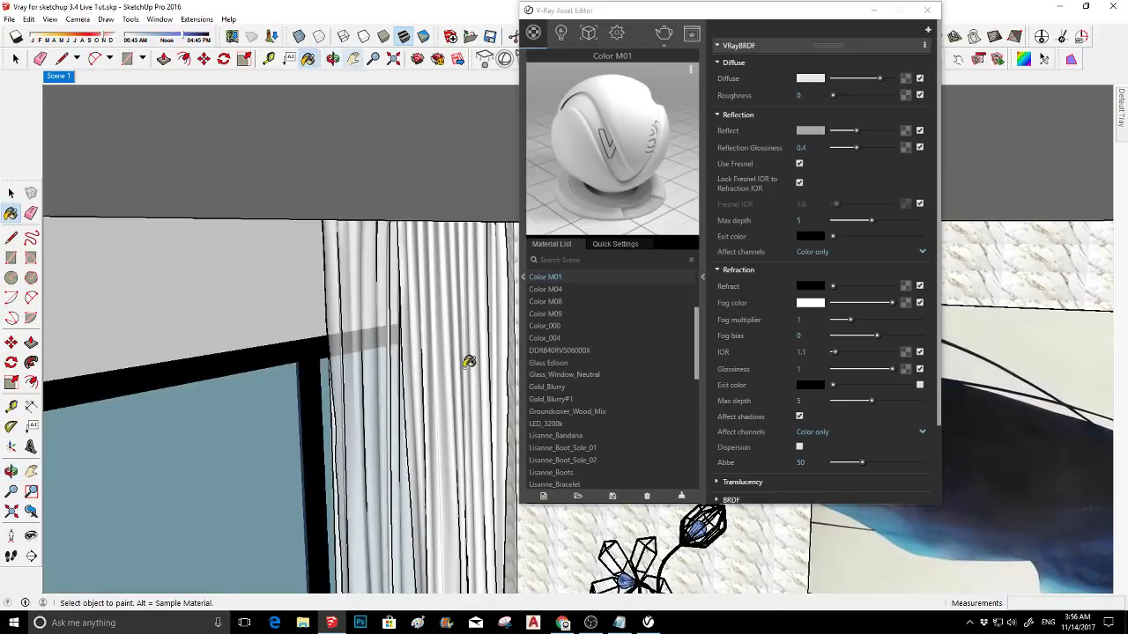
pyautogui.moveTo(468, 360)
pyautogui.mouseDown(button='middle')
pyautogui.moveTo(382, 252)
pyautogui.moveTo(407, 339)
pyautogui.moveTo(407, 251)
pyautogui.mouseUp(button='middle')
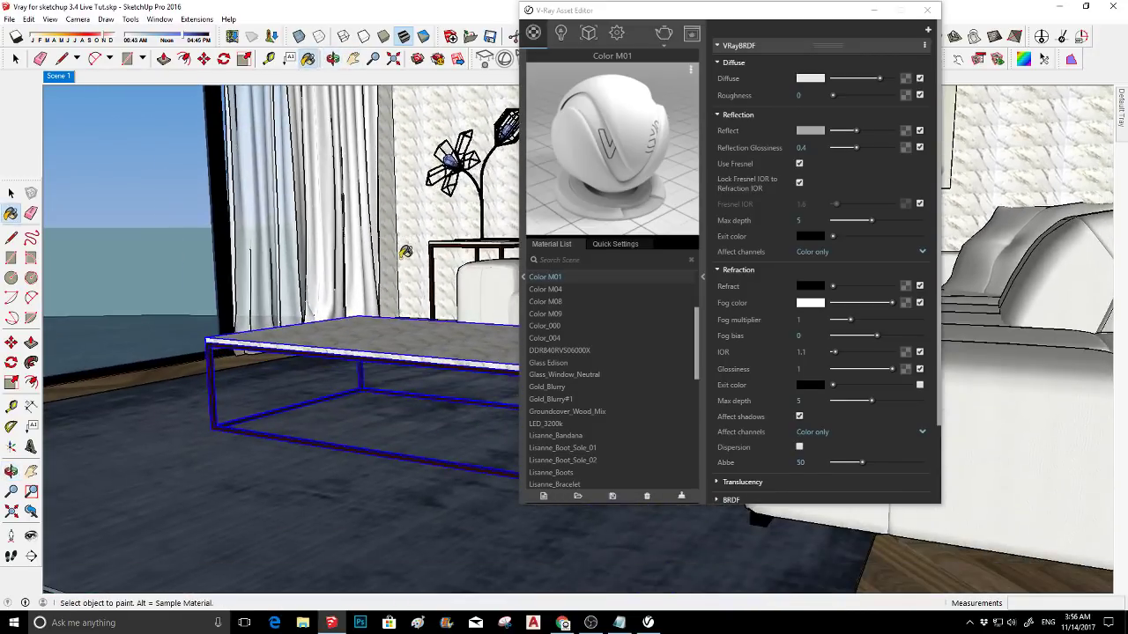
pyautogui.moveTo(718, 6)
pyautogui.mouseDown()
pyautogui.moveTo(777, 15)
pyautogui.moveTo(868, 63)
pyautogui.mouseUp()
pyautogui.moveTo(529, 370)
pyautogui.mouseDown(button='middle')
pyautogui.moveTo(524, 290)
pyautogui.moveTo(598, 270)
pyautogui.mouseUp(button='middle')
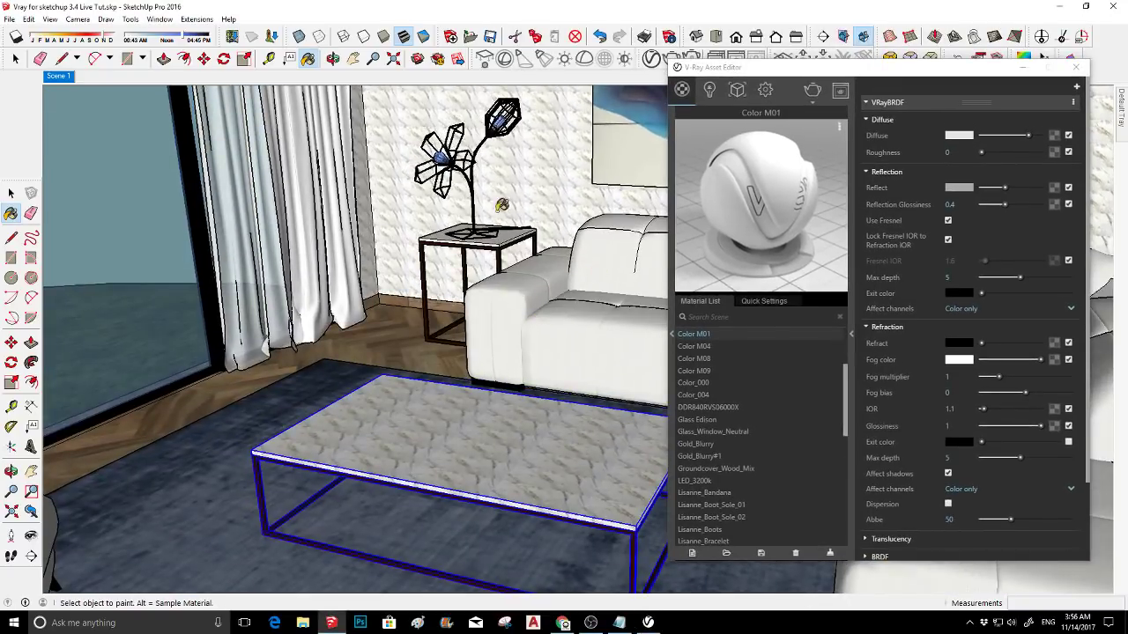
pyautogui.moveTo(1121, 118)
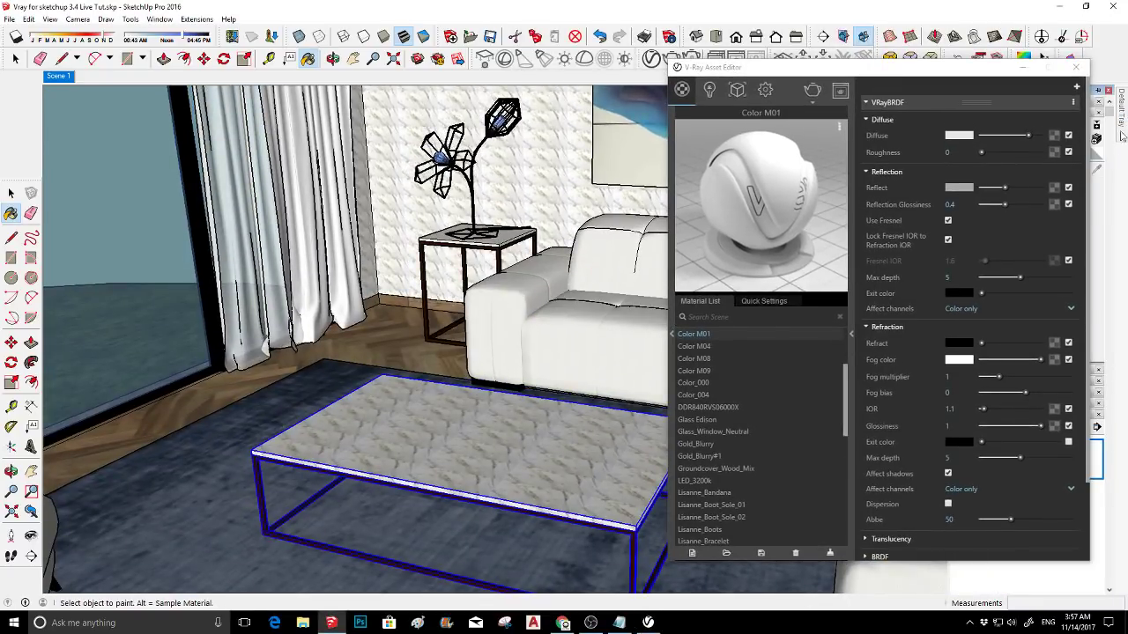
pyautogui.moveTo(942, 69); pyautogui.dragTo(632, 73)
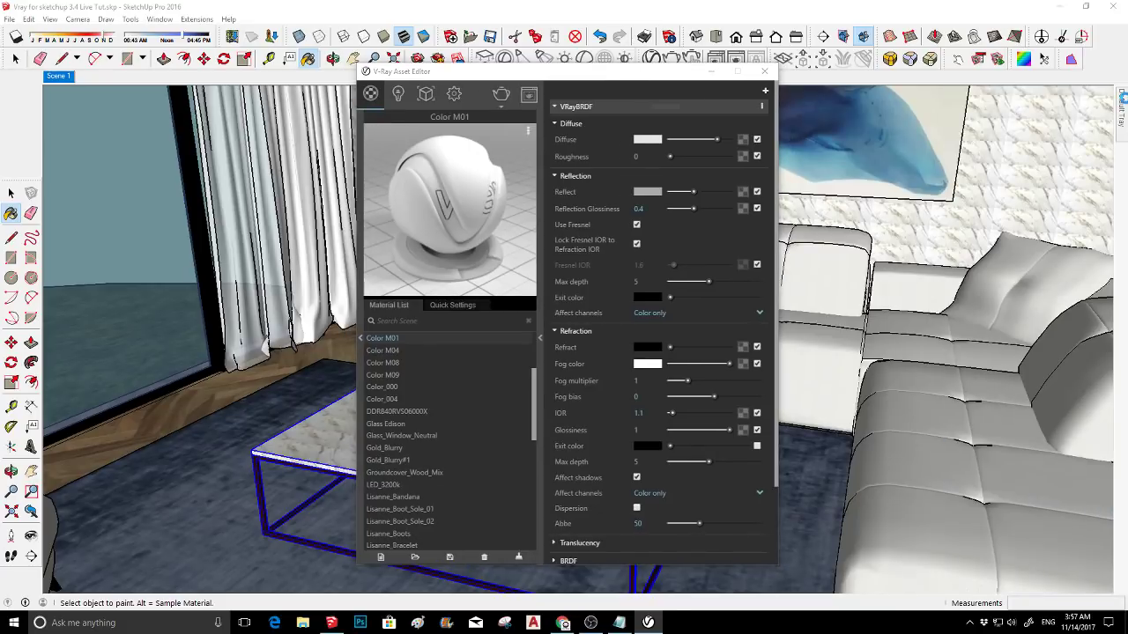
# - Turn off the texture image on the Color M01 material
pyautogui.moveTo(1038, 172)
pyautogui.click(959, 277)
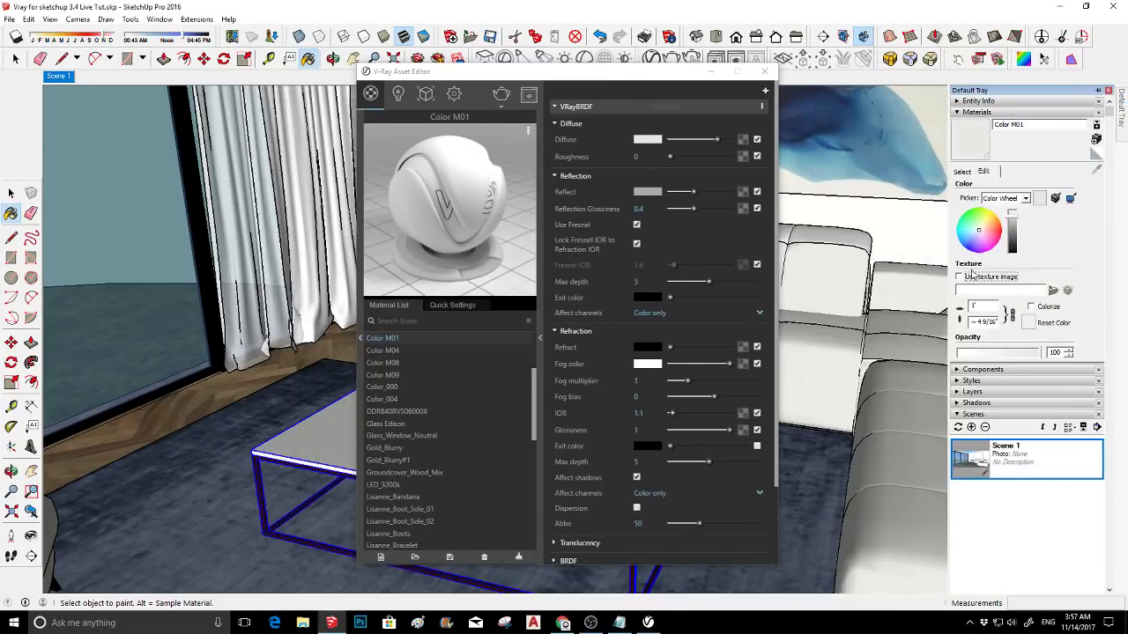
pyautogui.click(962, 173)
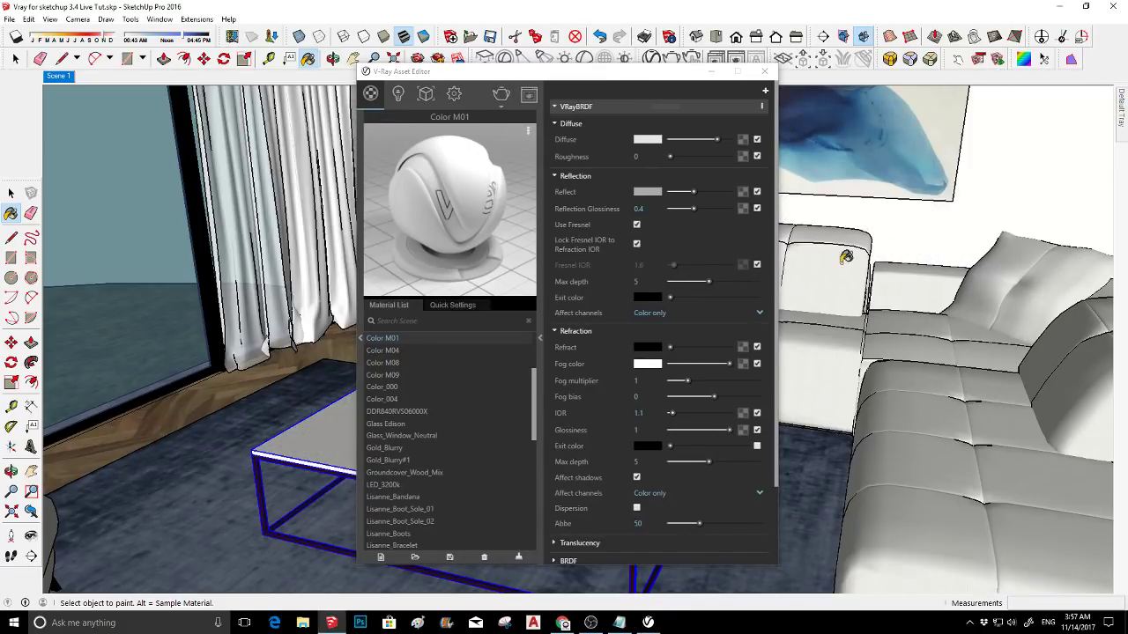
pyautogui.moveTo(657, 82); pyautogui.dragTo(1051, 63)
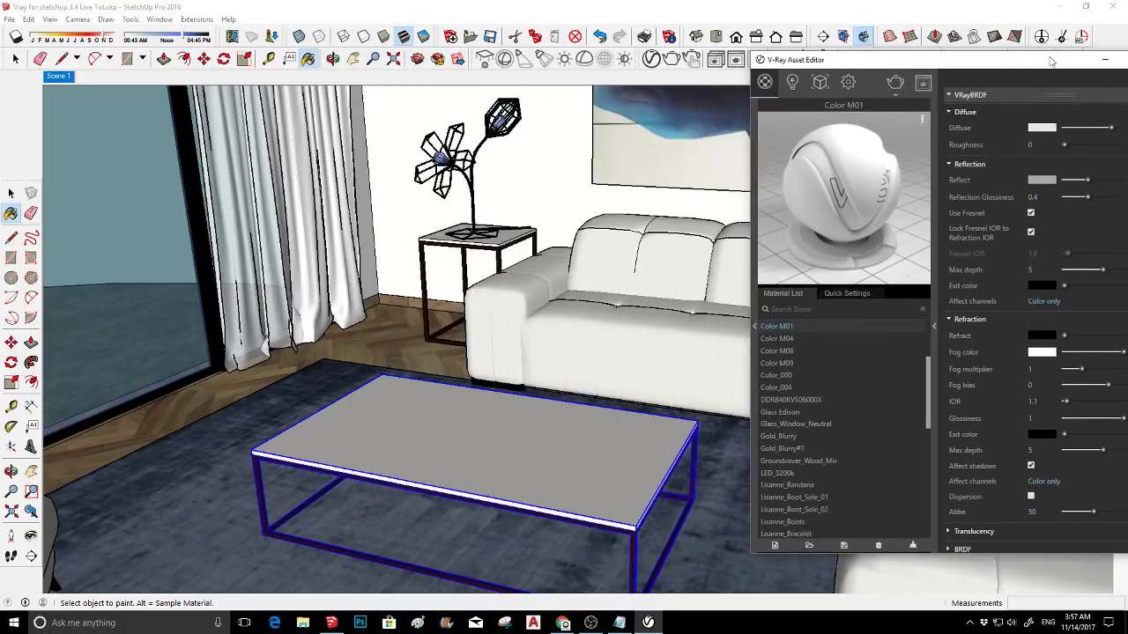
# - Paint the tabletop face inside the nested table group with a pink colour
pyautogui.press('space')
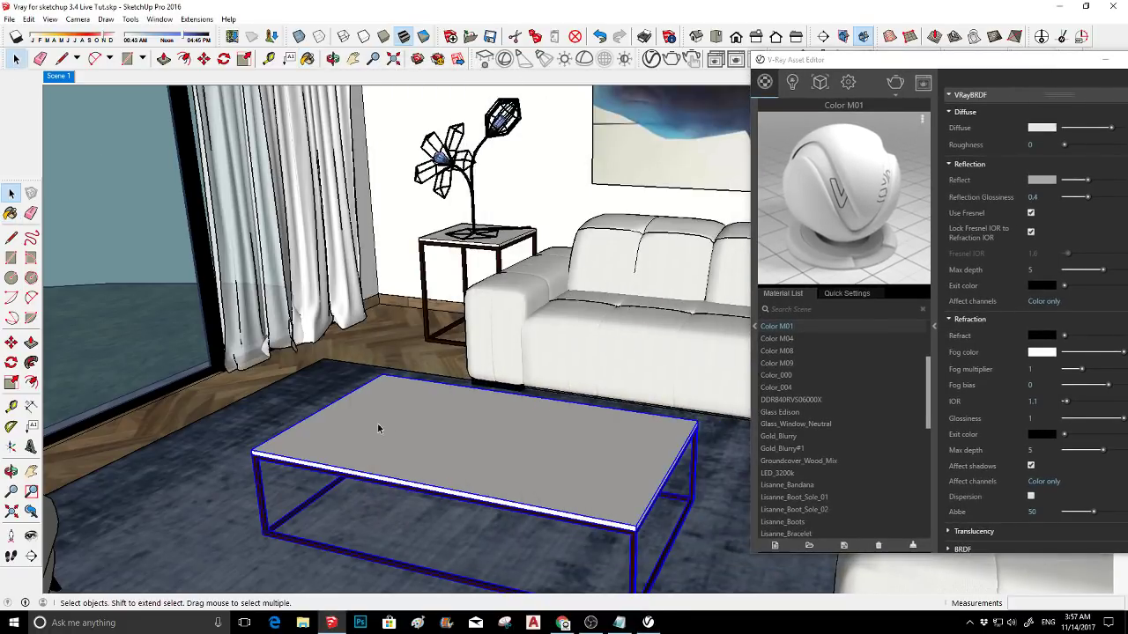
pyautogui.doubleClick(384, 433)
pyautogui.doubleClick(384, 433)
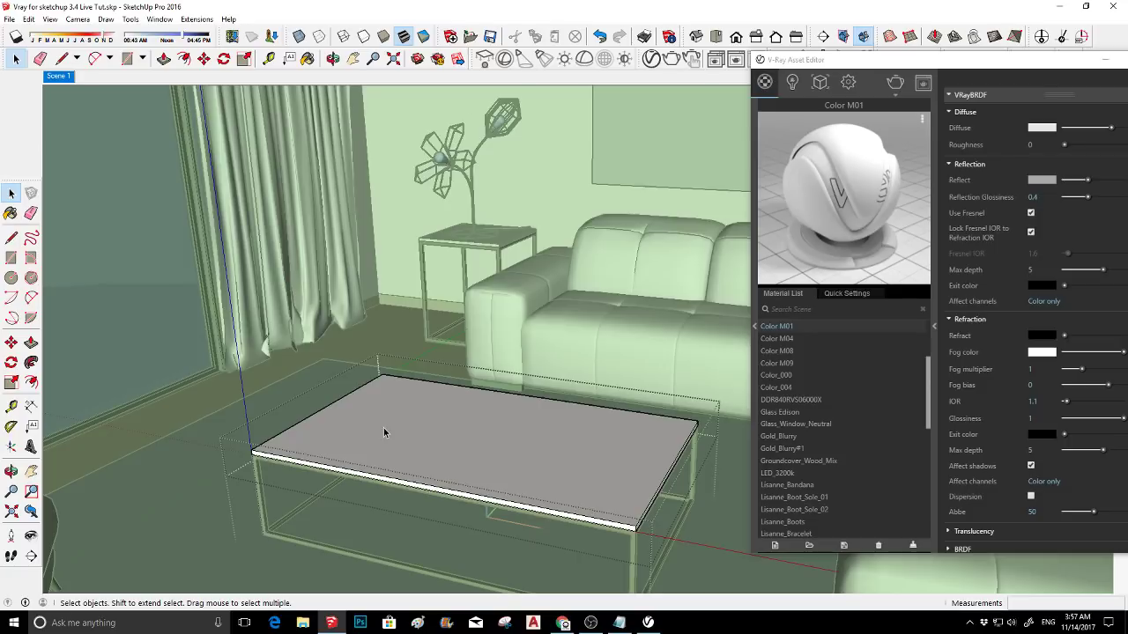
pyautogui.click(384, 433)
pyautogui.press('b')
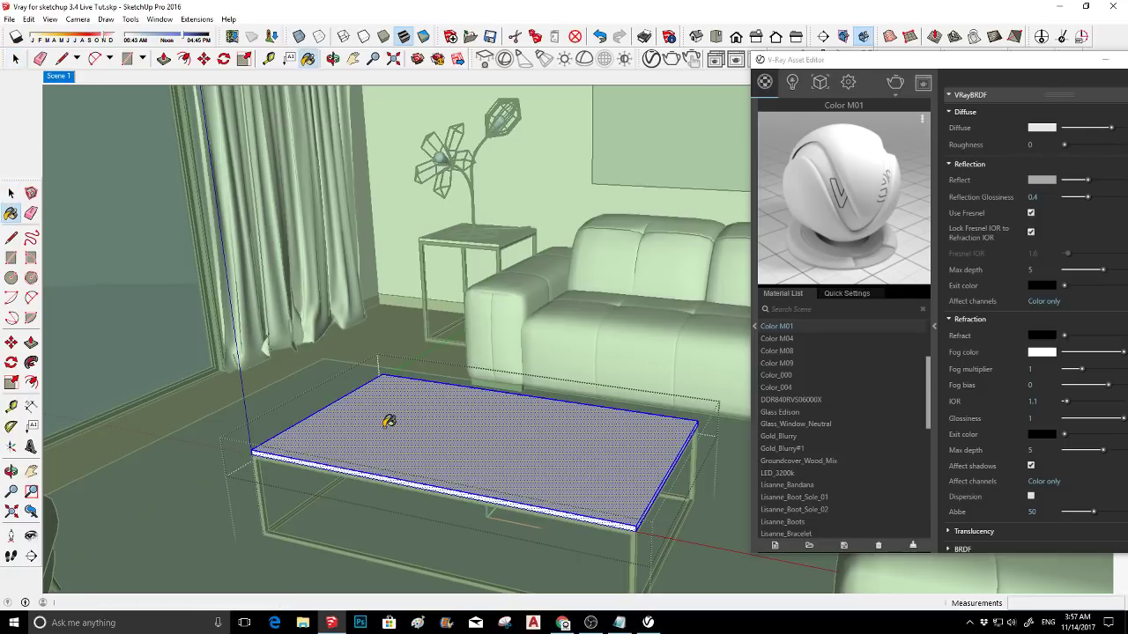
pyautogui.click(391, 425)
# - Move the V-Ray editor aside and bring up the pink tabletop material's Edit options
pyautogui.scroll(5, 465, 448)
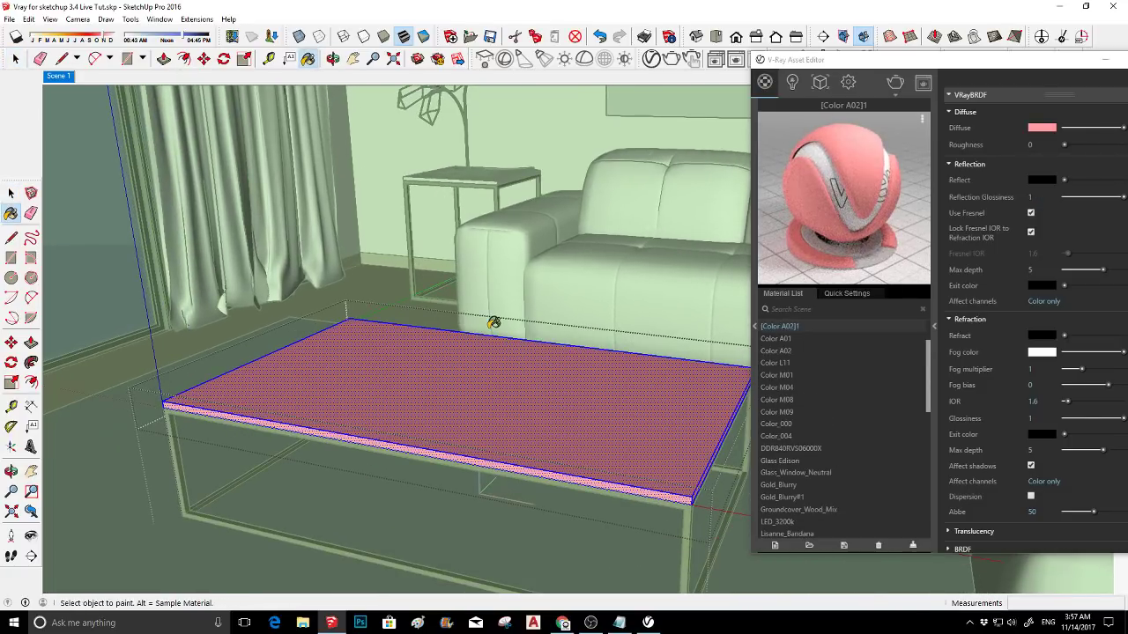
pyautogui.moveTo(969, 62); pyautogui.dragTo(530, 37)
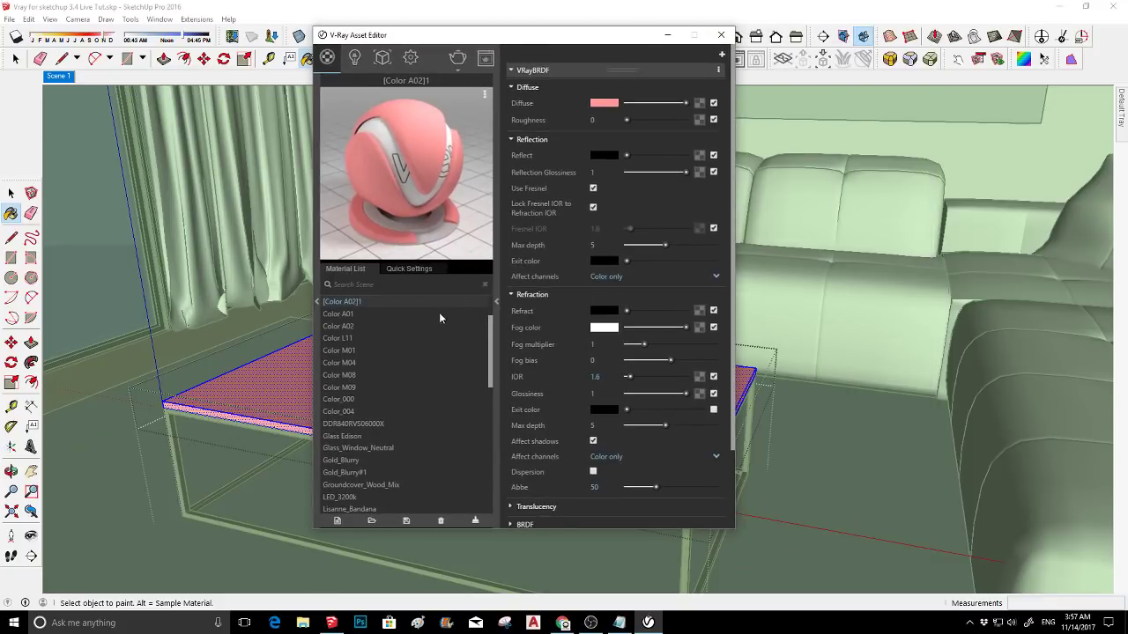
pyautogui.click(11, 193)
pyautogui.click(11, 193)
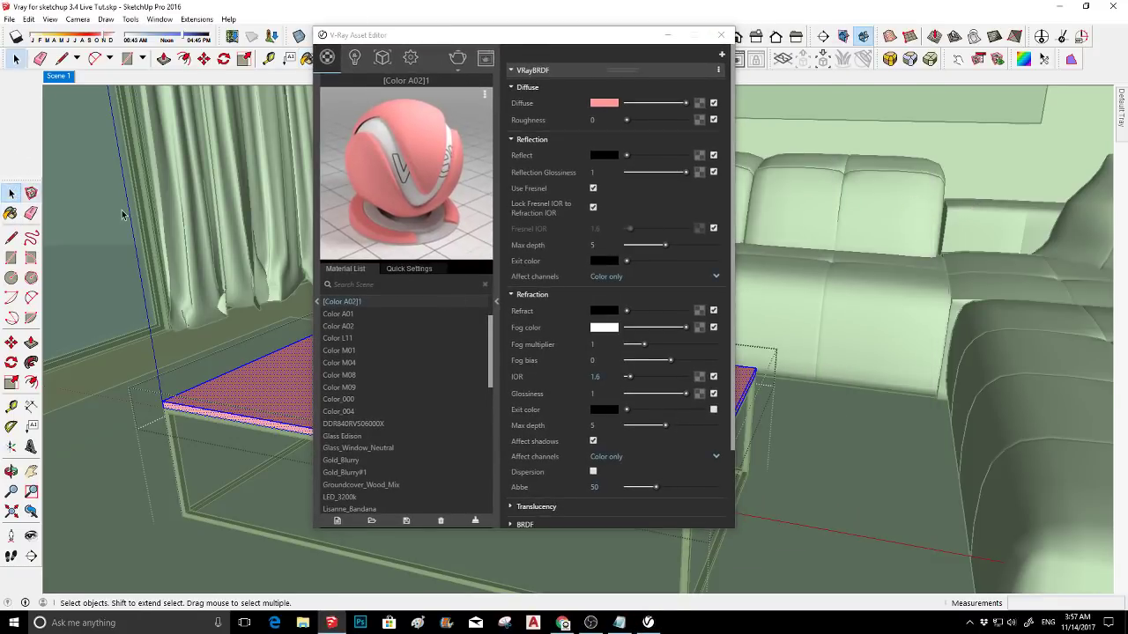
pyautogui.scroll(6, 279, 305)
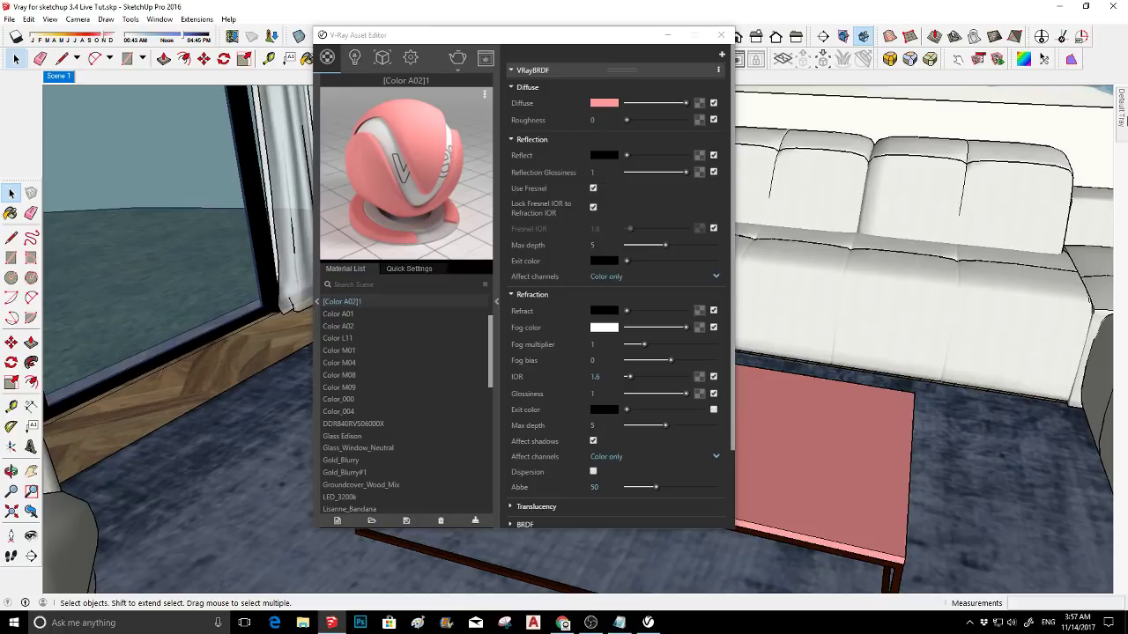
pyautogui.moveTo(1123, 119)
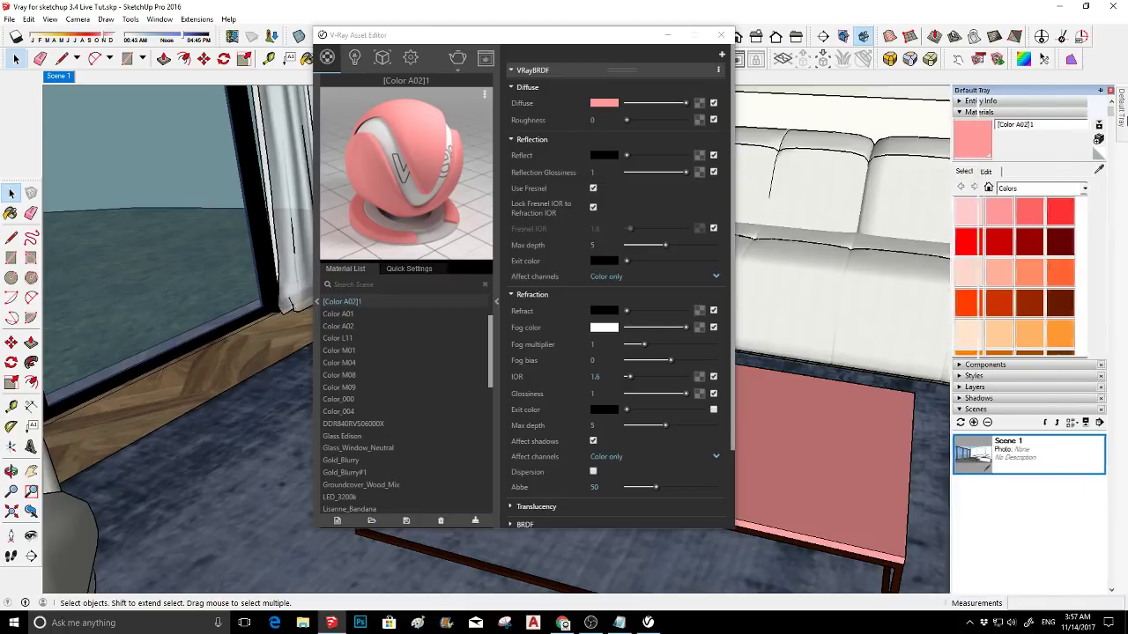
pyautogui.click(983, 170)
# - Load 01.jpg from the marbel folder as the [Color A02]1 tabletop texture
pyautogui.click(1051, 290)
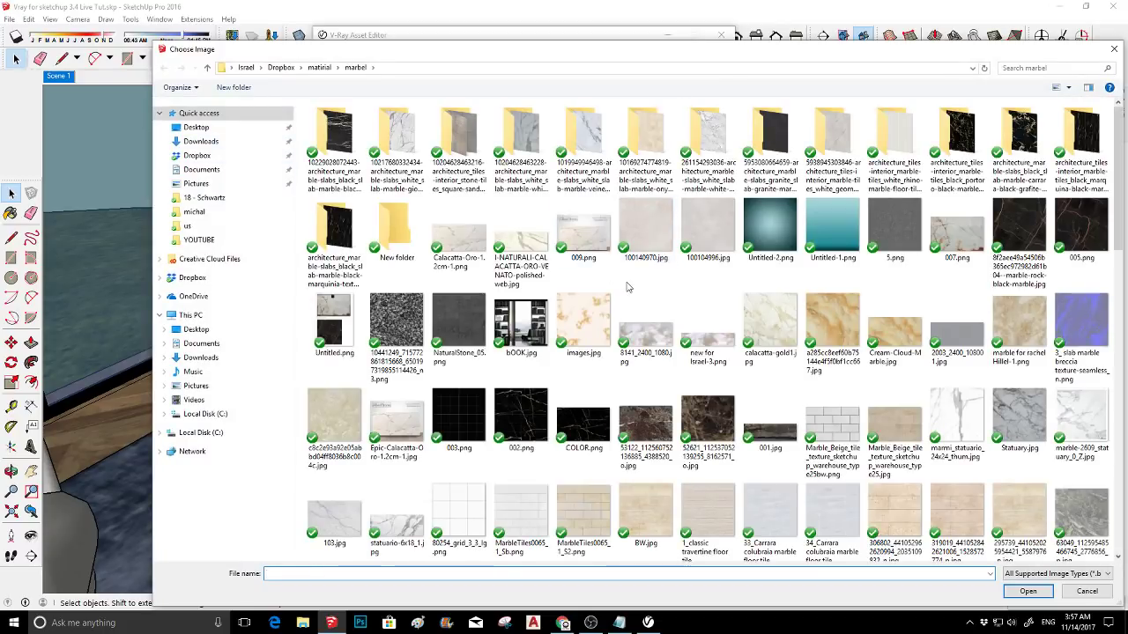
pyautogui.scroll(-5, 627, 286)
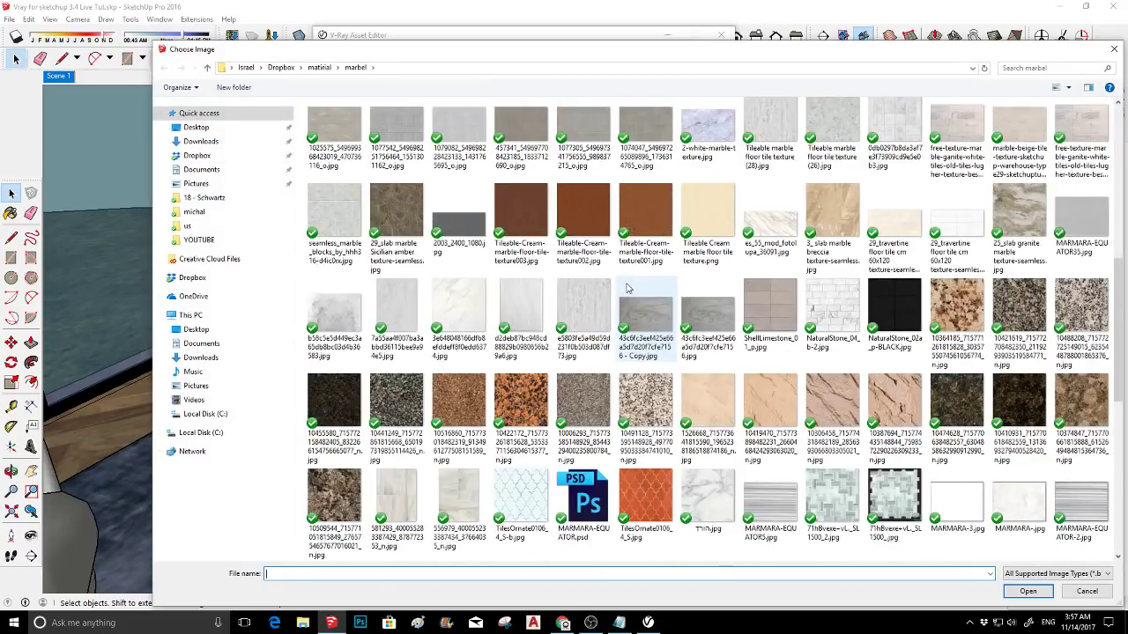
pyautogui.scroll(-3, 627, 286)
pyautogui.click(592, 348)
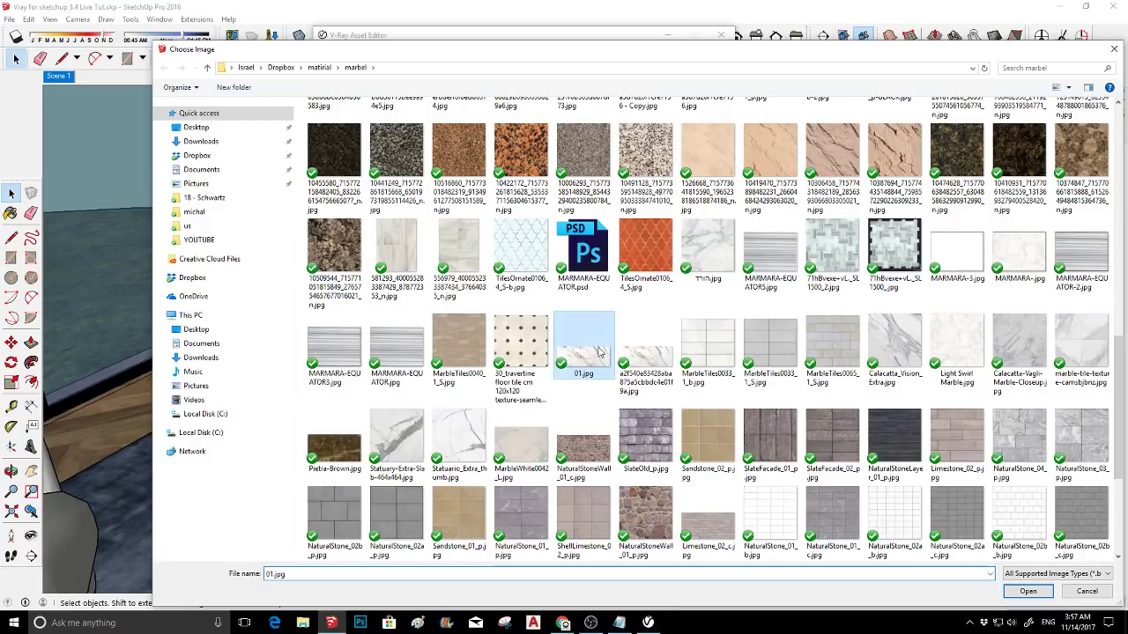
pyautogui.doubleClick(599, 352)
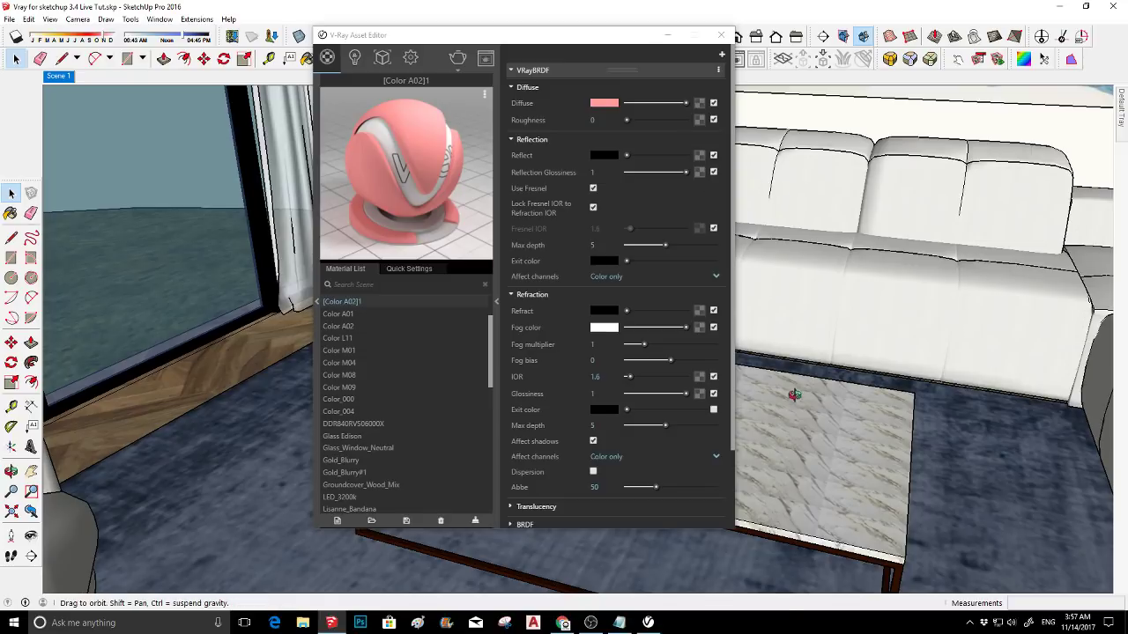
pyautogui.moveTo(795, 393); pyautogui.dragTo(773, 326, button='middle')
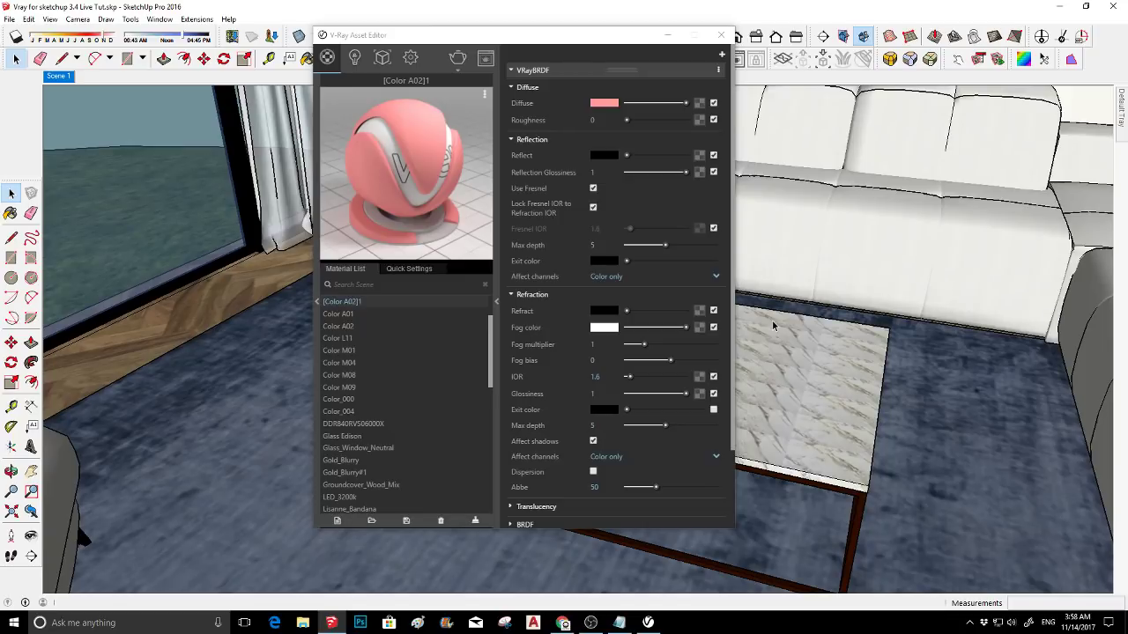
pyautogui.moveTo(1122, 119)
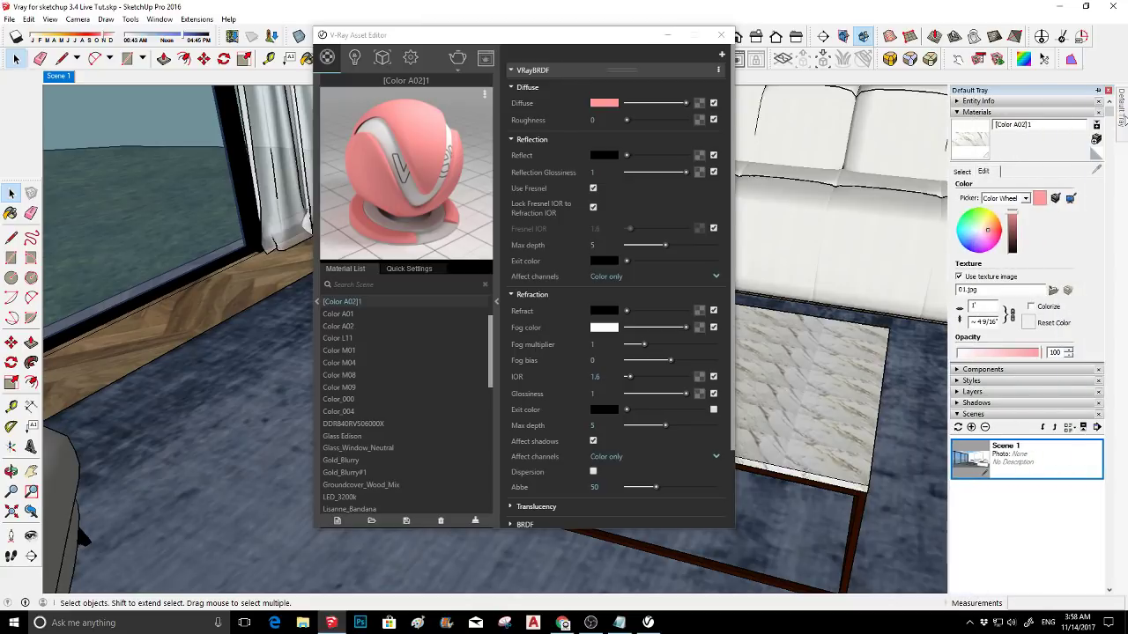
# - Add a Bitmap to the diffuse colour and browse to Dropbox > matirial
pyautogui.click(701, 106)
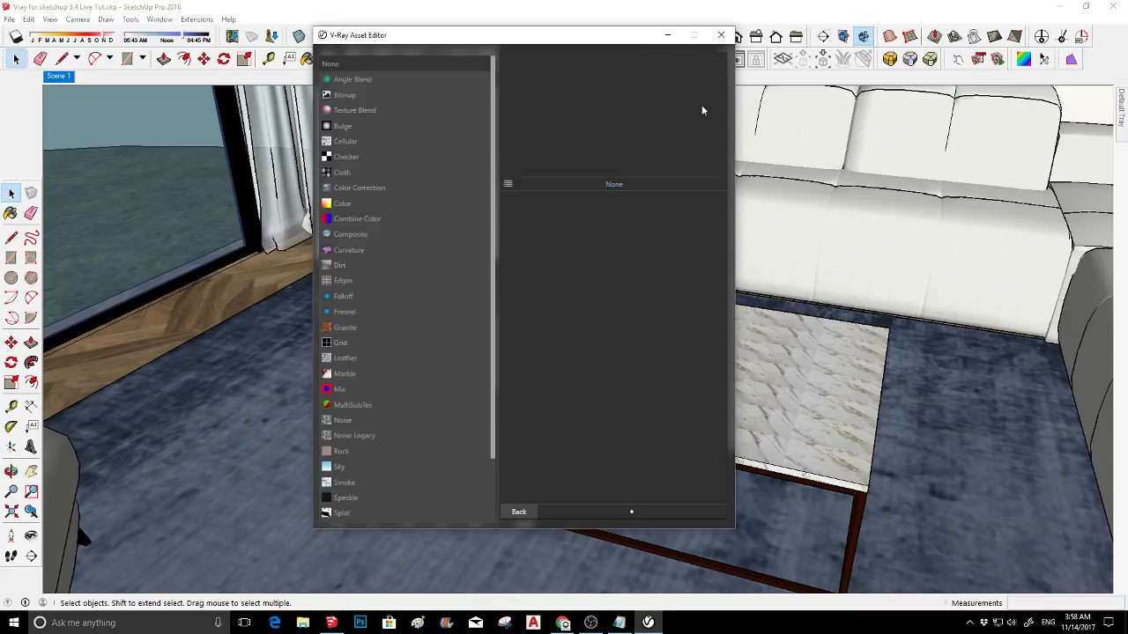
pyautogui.click(359, 96)
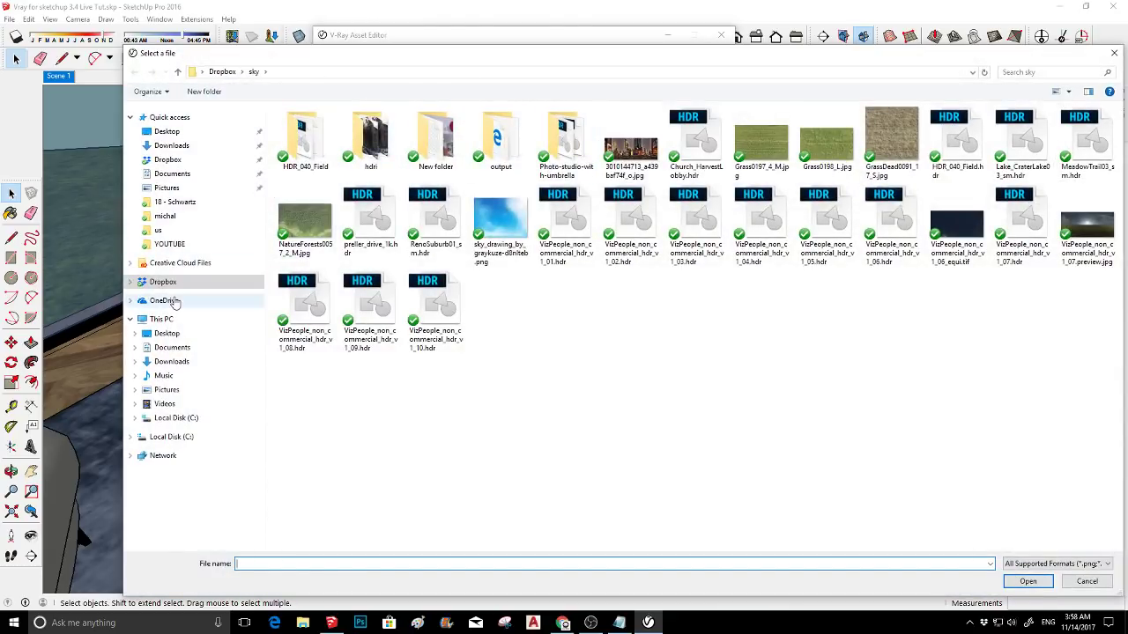
pyautogui.click(179, 283)
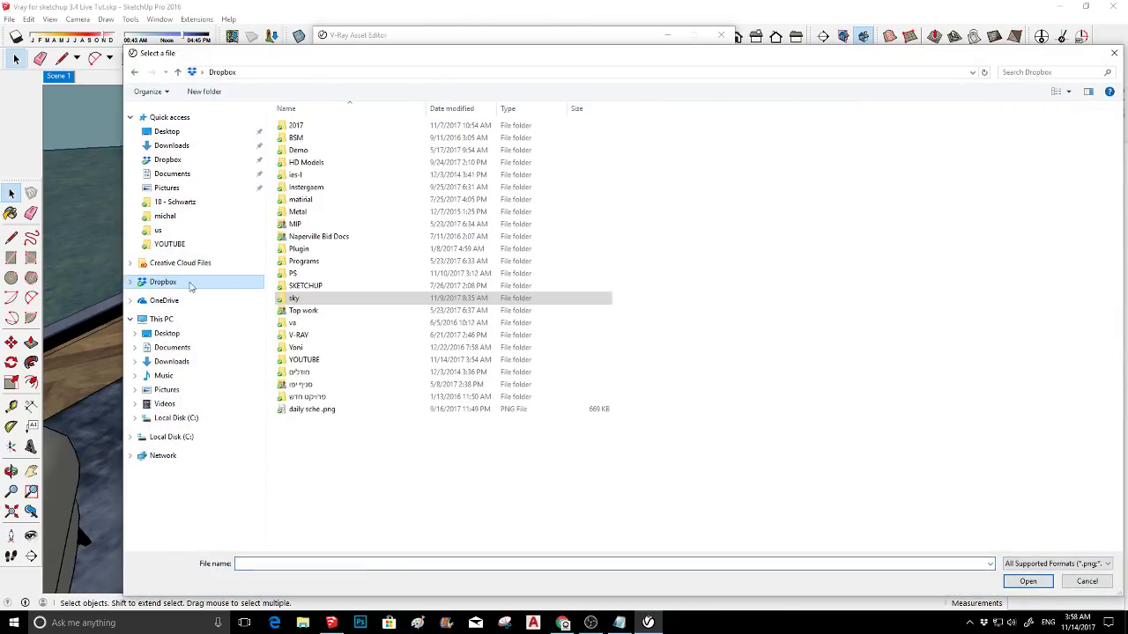
pyautogui.doubleClick(300, 199)
pyautogui.scroll(-10, 470, 261)
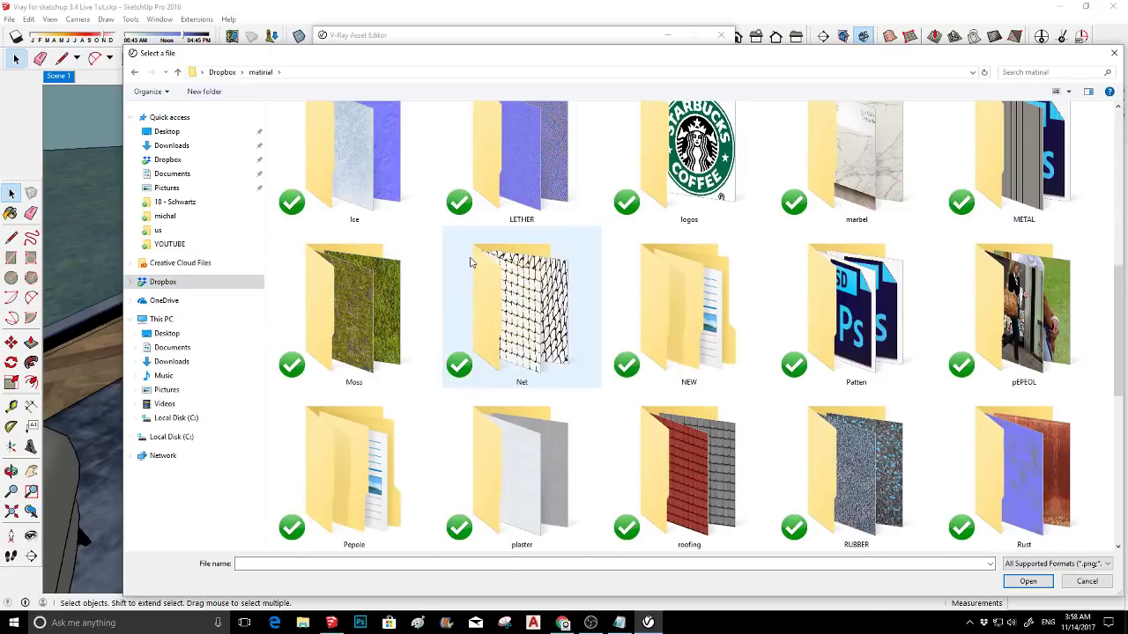
pyautogui.scroll(7, 760, 307)
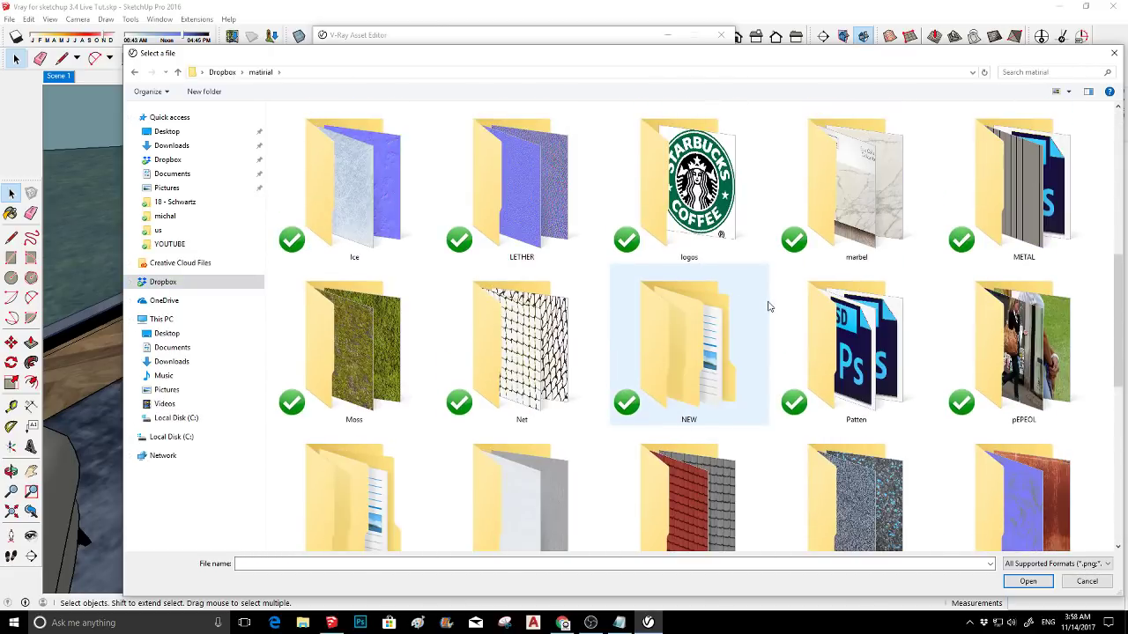
# - Load 01.jpg from the marbel folder and return to the VRayBRDF settings
pyautogui.doubleClick(856, 244)
pyautogui.scroll(-5, 611, 283)
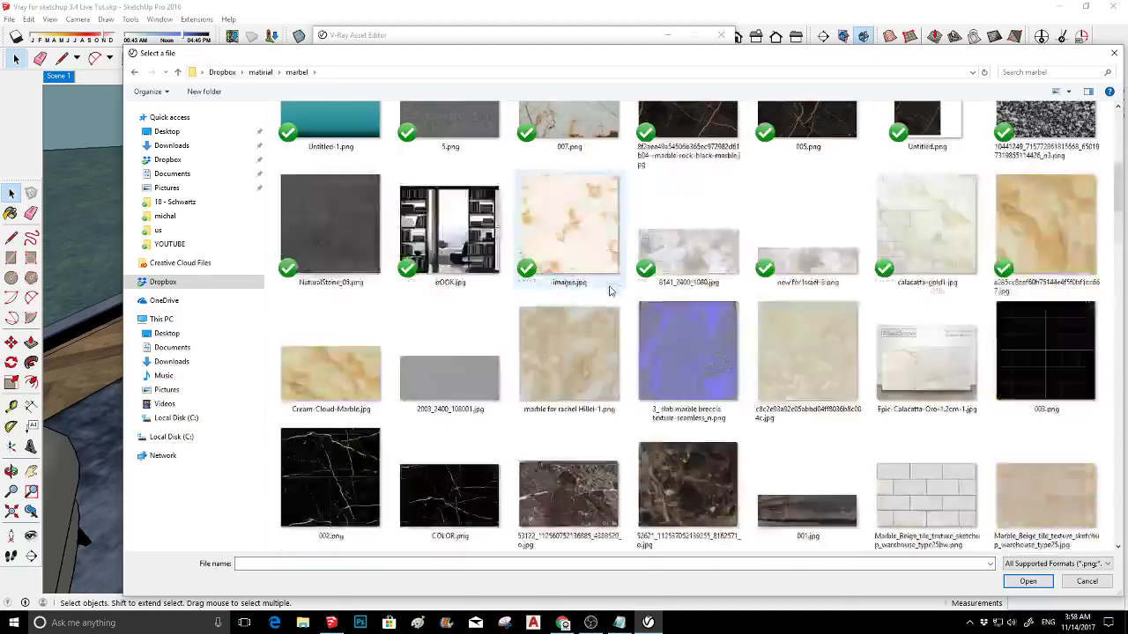
pyautogui.scroll(-15, 610, 290)
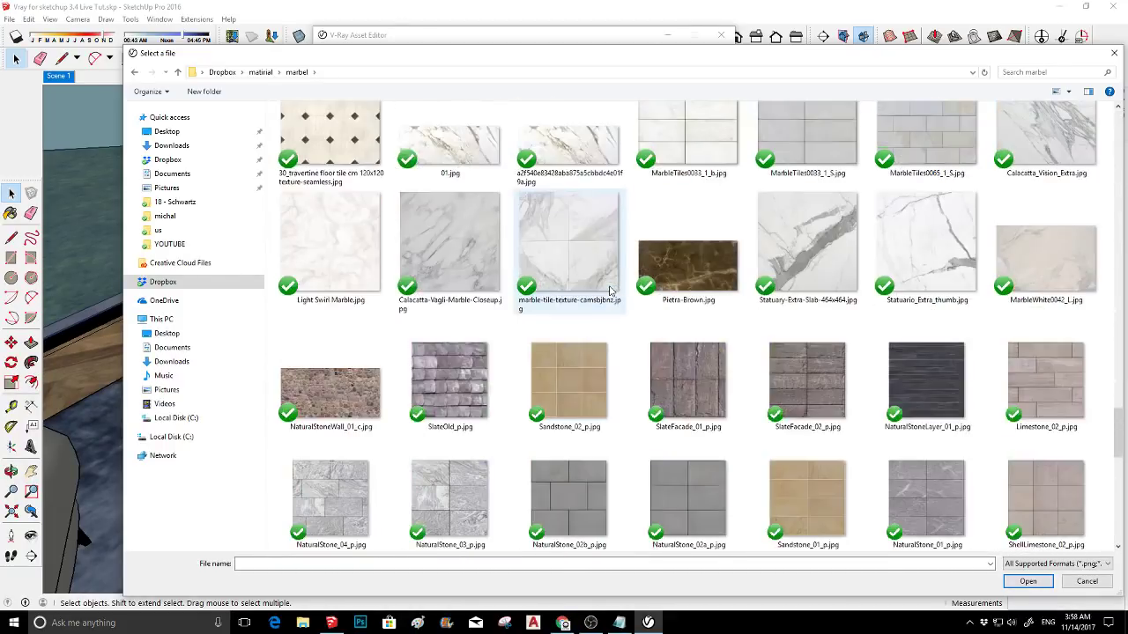
pyautogui.scroll(-3, 610, 291)
pyautogui.scroll(10, 610, 291)
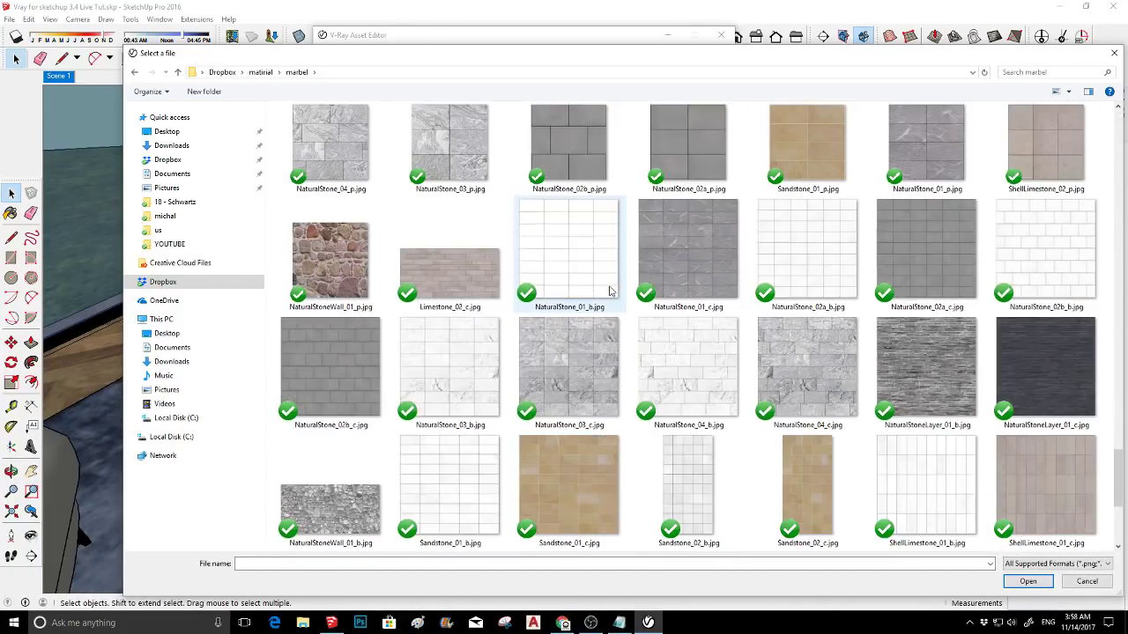
pyautogui.scroll(3, 610, 291)
pyautogui.scroll(-2, 610, 291)
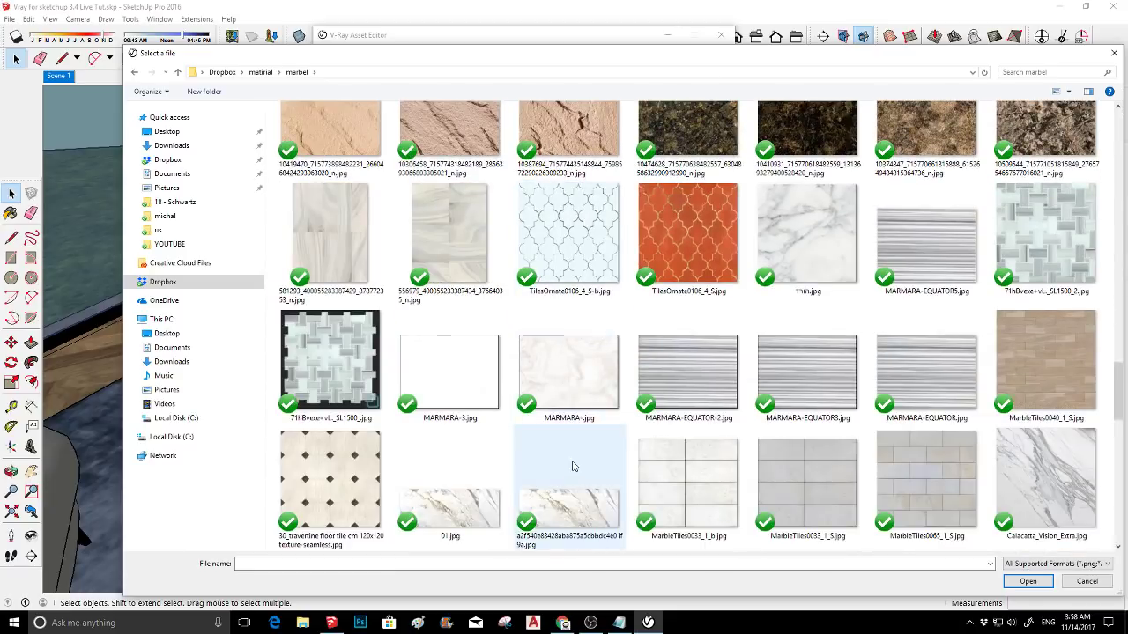
pyautogui.doubleClick(484, 504)
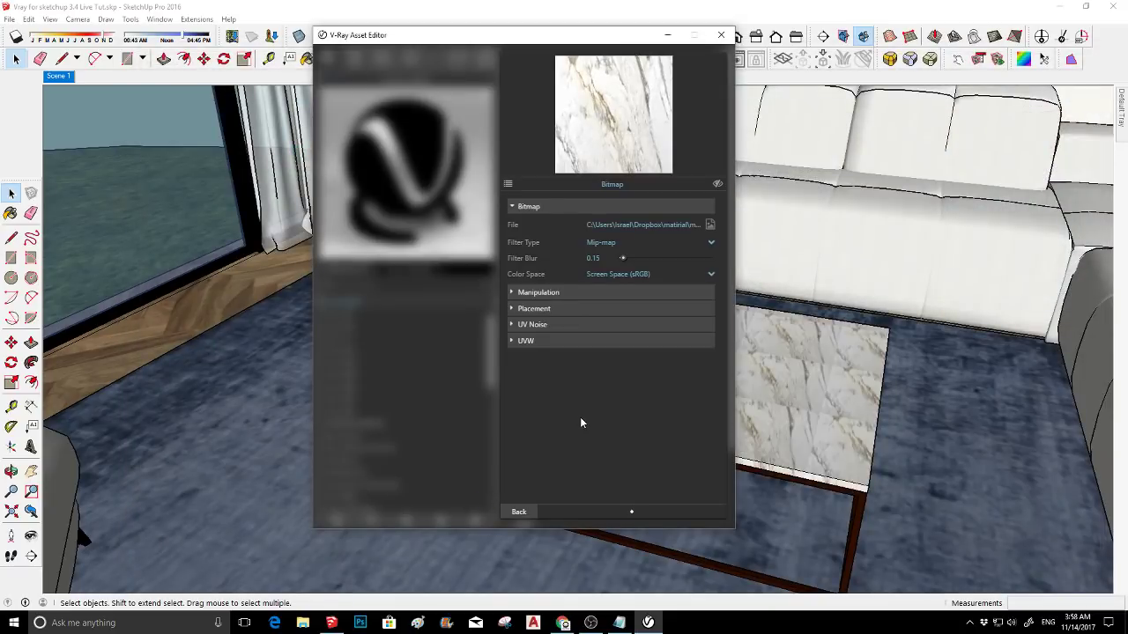
pyautogui.click(526, 515)
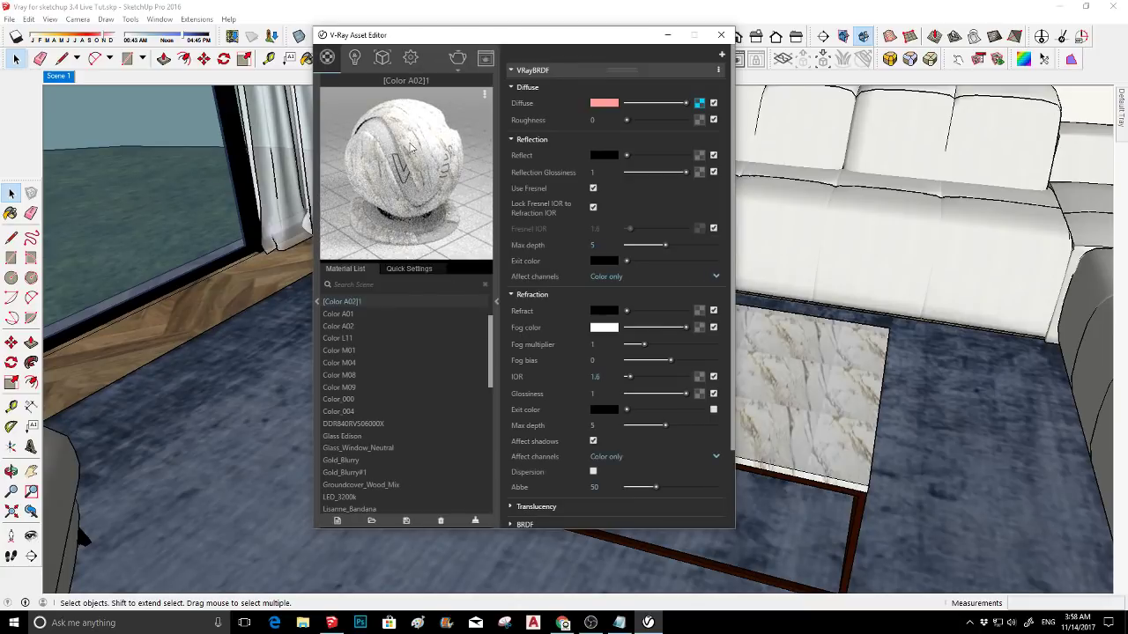
# - Move the V-Ray Asset Editor aside, zoom onto the table top, and show the Materials tray
pyautogui.moveTo(481, 35); pyautogui.dragTo(145, 18)
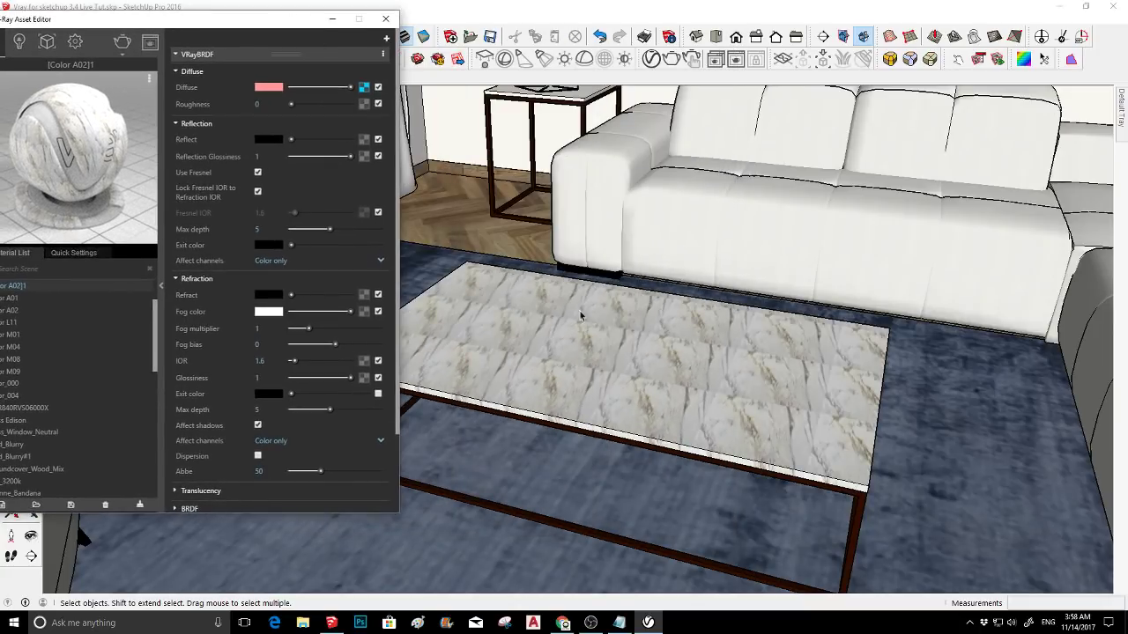
pyautogui.scroll(8, 697, 384)
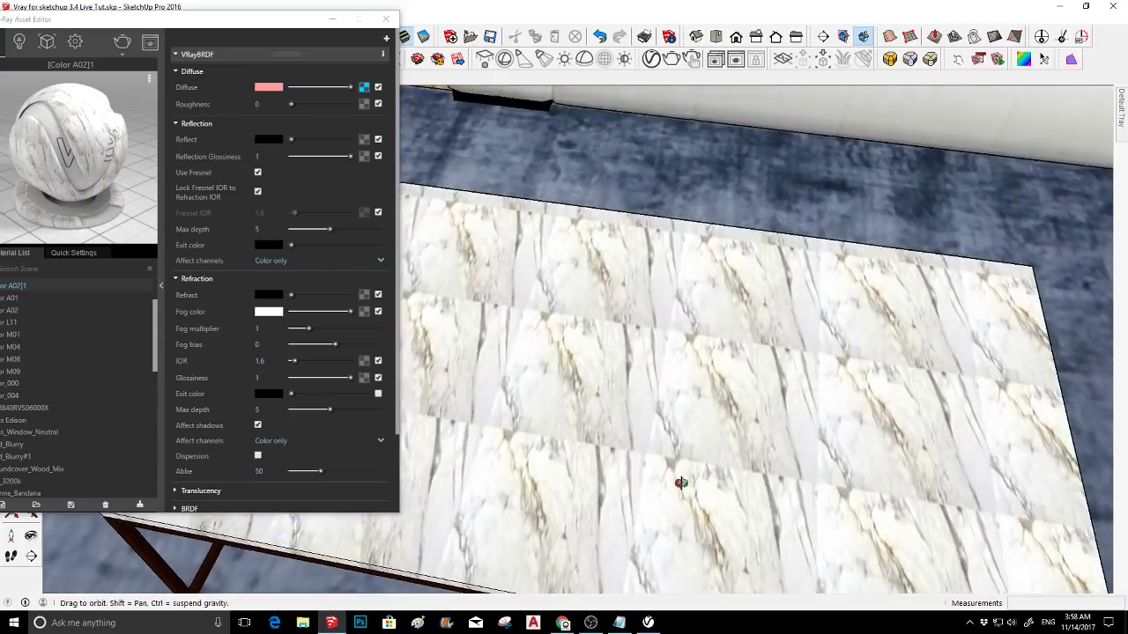
pyautogui.scroll(3, 713, 455)
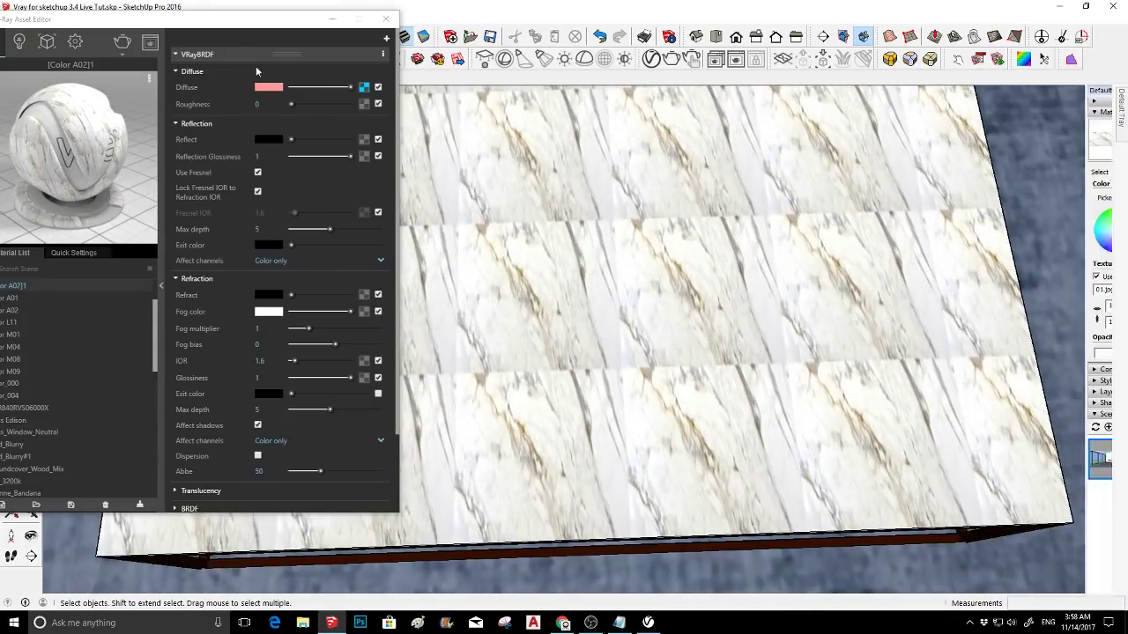
pyautogui.moveTo(176, 19); pyautogui.dragTo(327, 23)
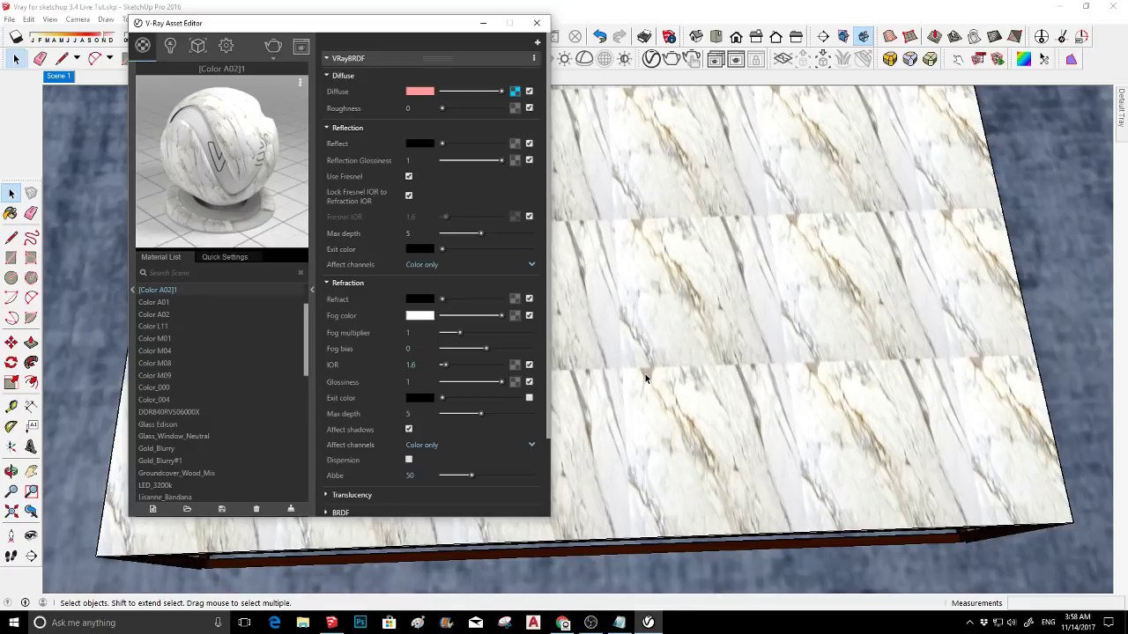
pyautogui.scroll(2, 645, 374)
pyautogui.moveTo(1123, 115)
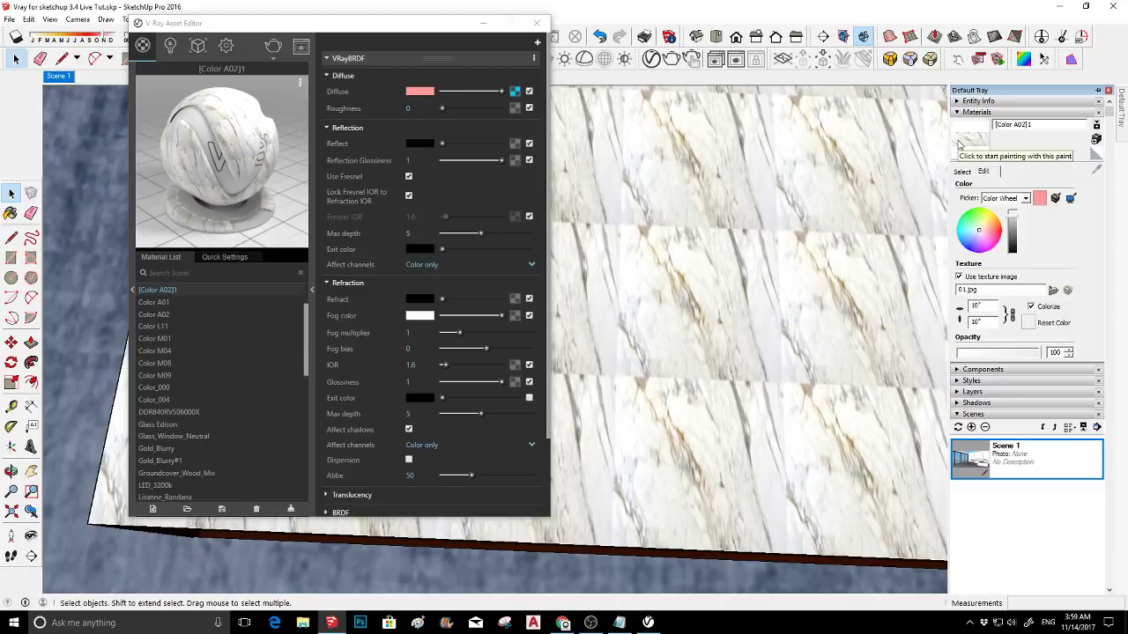
# - Re-apply 01.jpg as the [Color A02]1 texture image, giving 10" × about 2 3/4" tiling
pyautogui.click(963, 280)
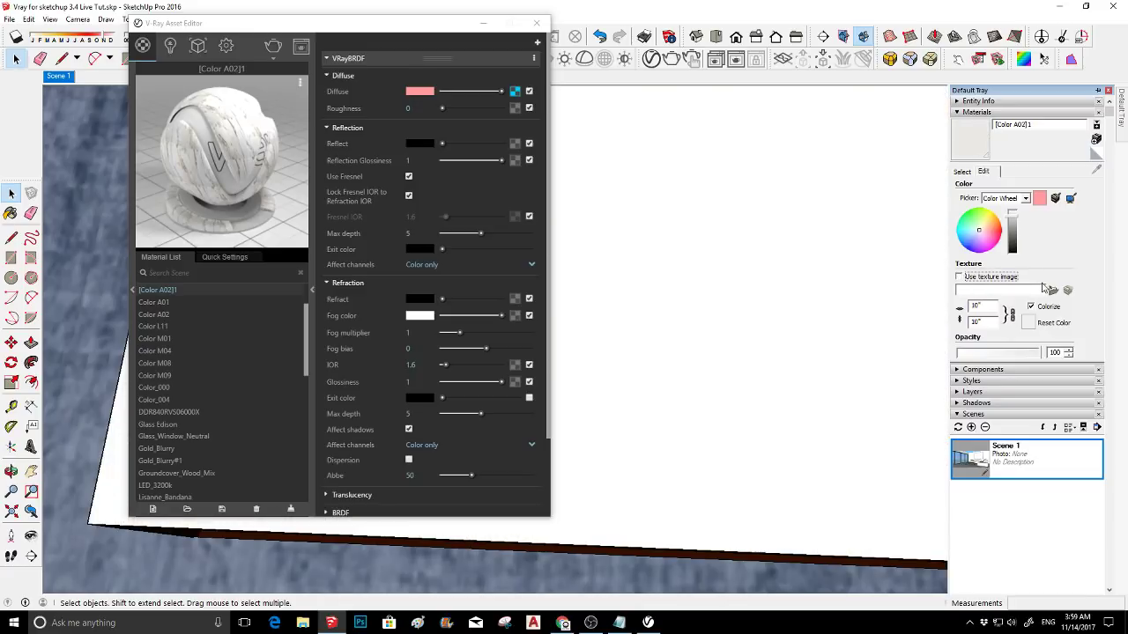
pyautogui.click(1051, 291)
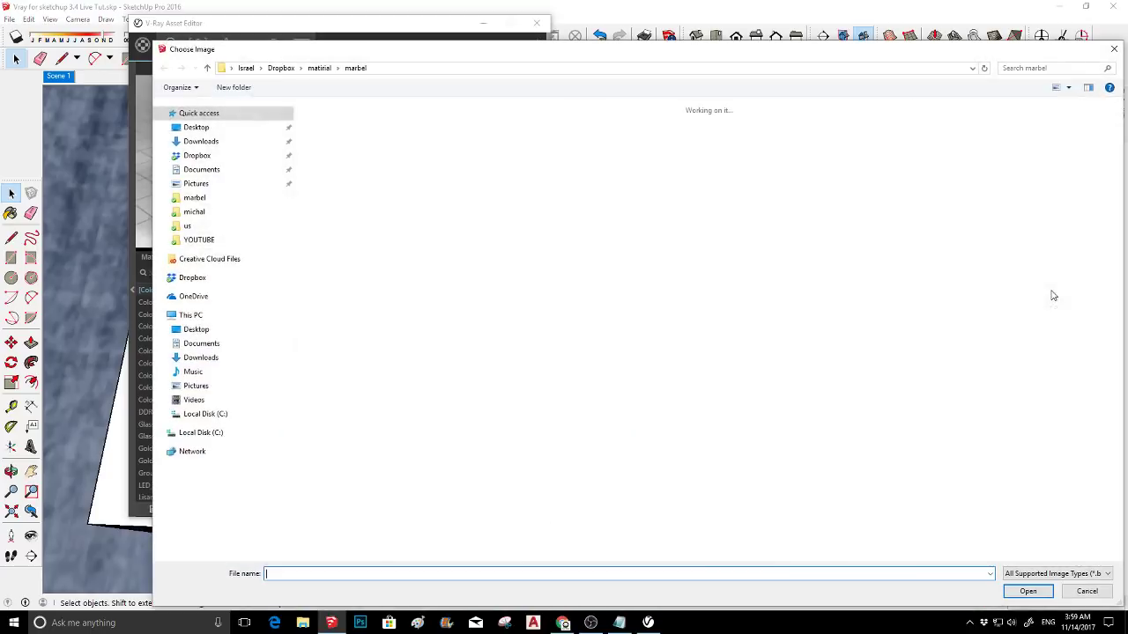
pyautogui.scroll(-5, 766, 288)
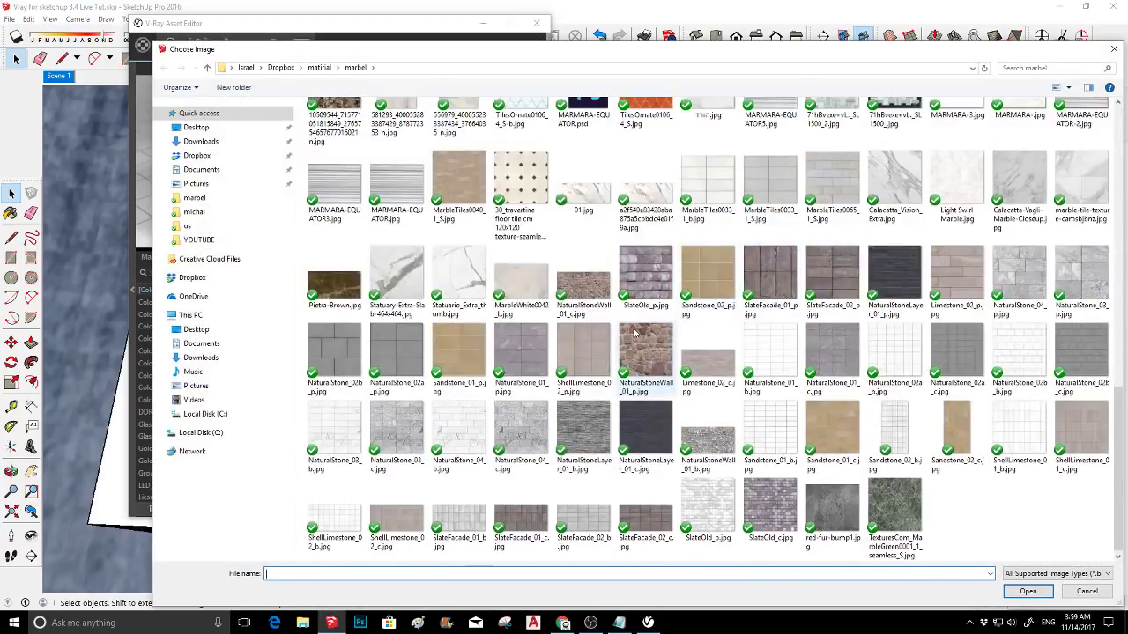
pyautogui.doubleClick(569, 184)
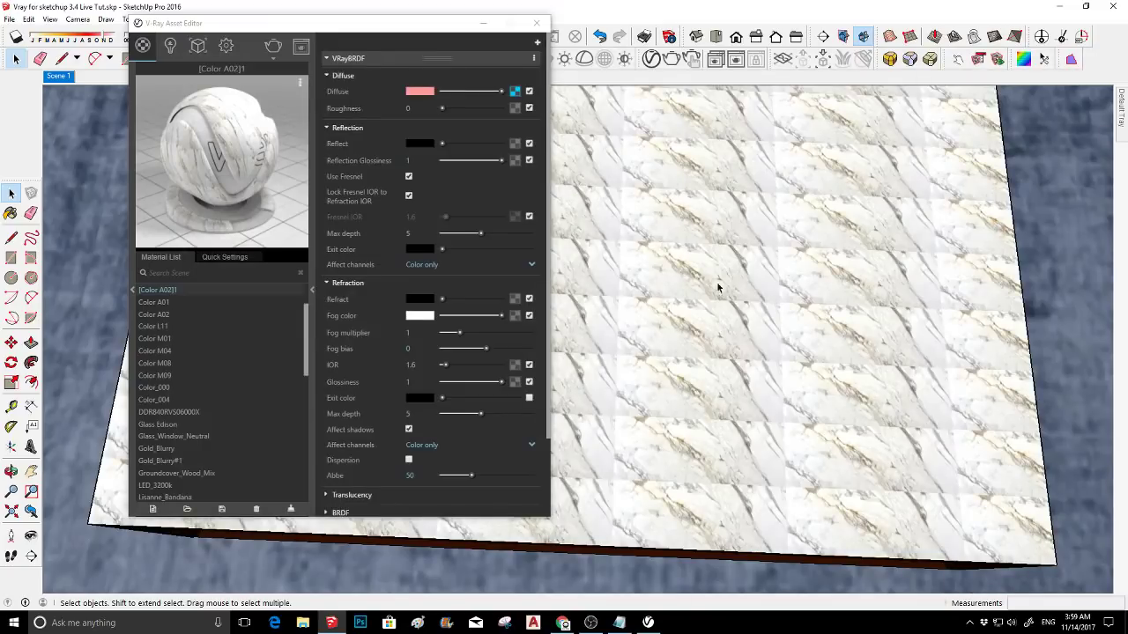
pyautogui.moveTo(719, 291)
pyautogui.mouseDown(button='middle')
pyautogui.moveTo(685, 307)
pyautogui.moveTo(700, 266)
pyautogui.moveTo(687, 262)
pyautogui.moveTo(723, 282)
pyautogui.mouseUp(button='middle')
pyautogui.scroll(-2, 724, 282)
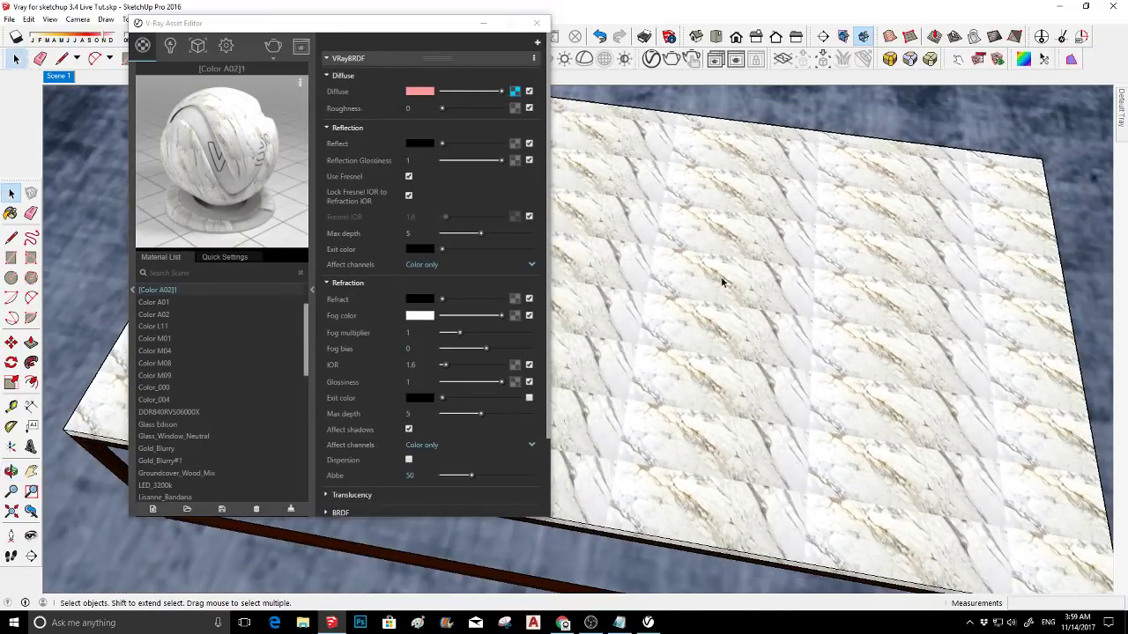
pyautogui.scroll(-3, 700, 280)
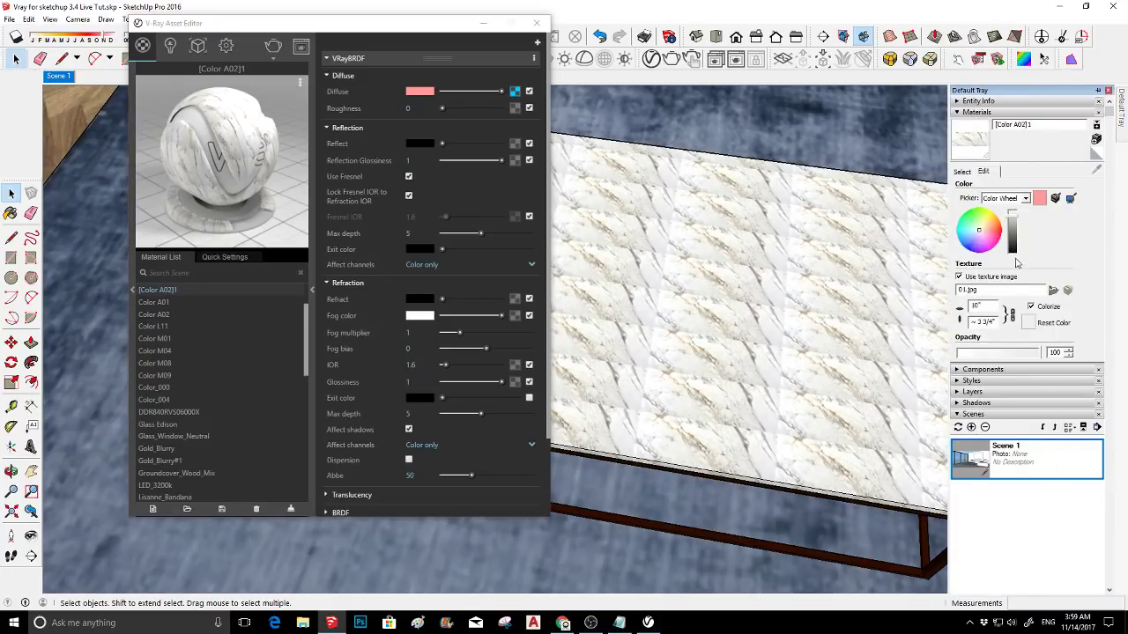
# - Set the marble texture width to 150, then 100, and orbit to check the table top
pyautogui.click(989, 305)
pyautogui.write('150')
pyautogui.press('Return')
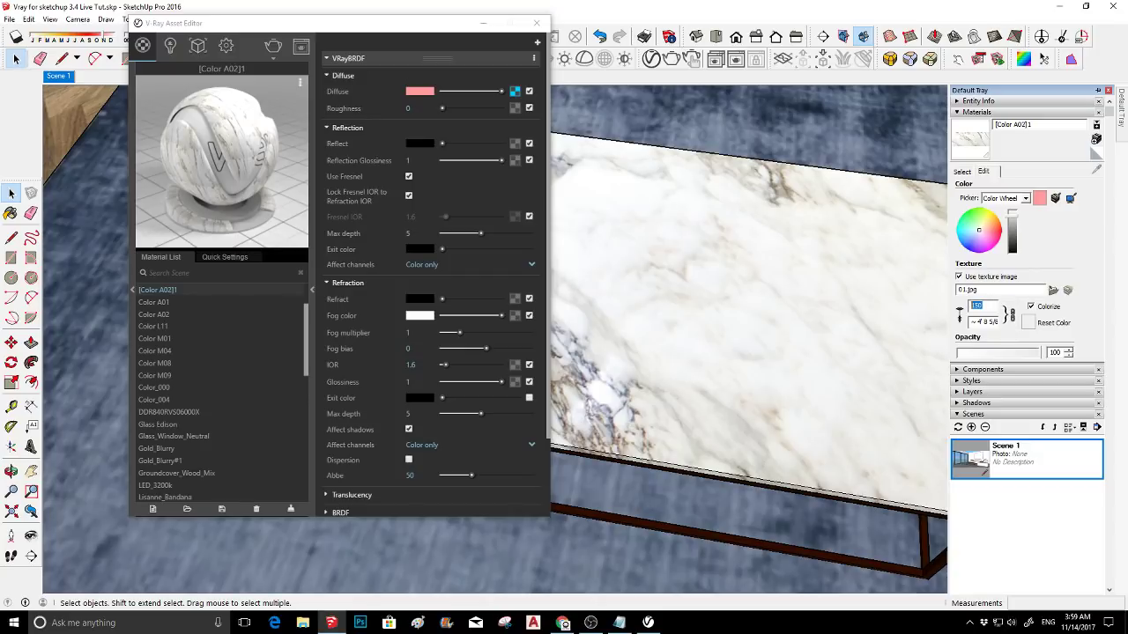
pyautogui.write('100')
pyautogui.press('Return')
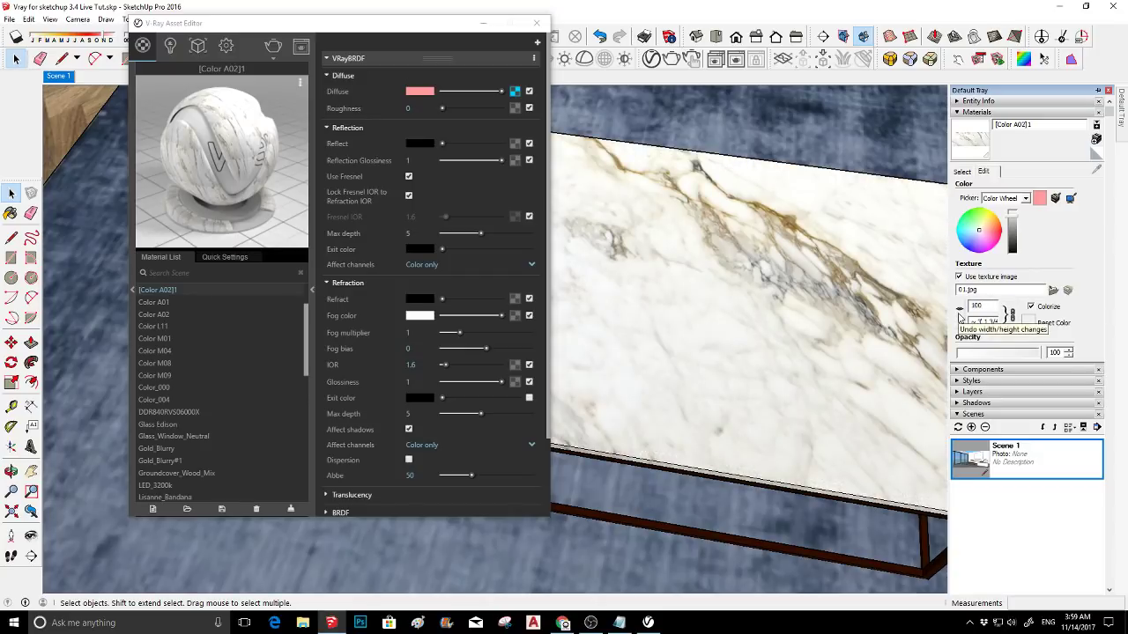
pyautogui.scroll(-5, 863, 310)
pyautogui.moveTo(863, 310); pyautogui.dragTo(907, 346, button='middle')
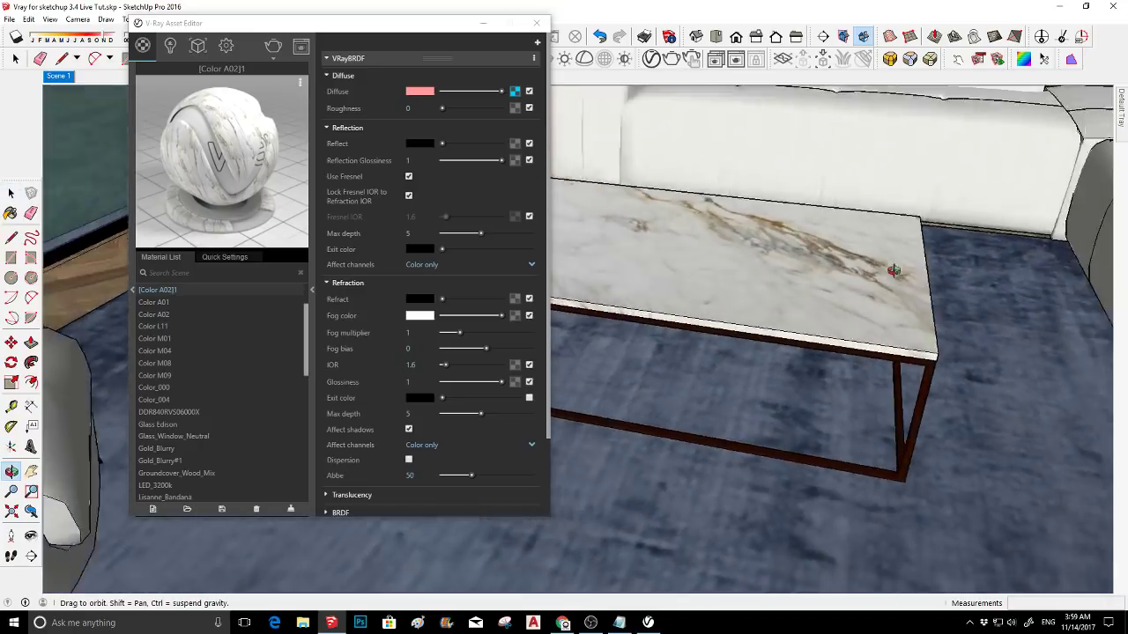
pyautogui.scroll(-3, 779, 317)
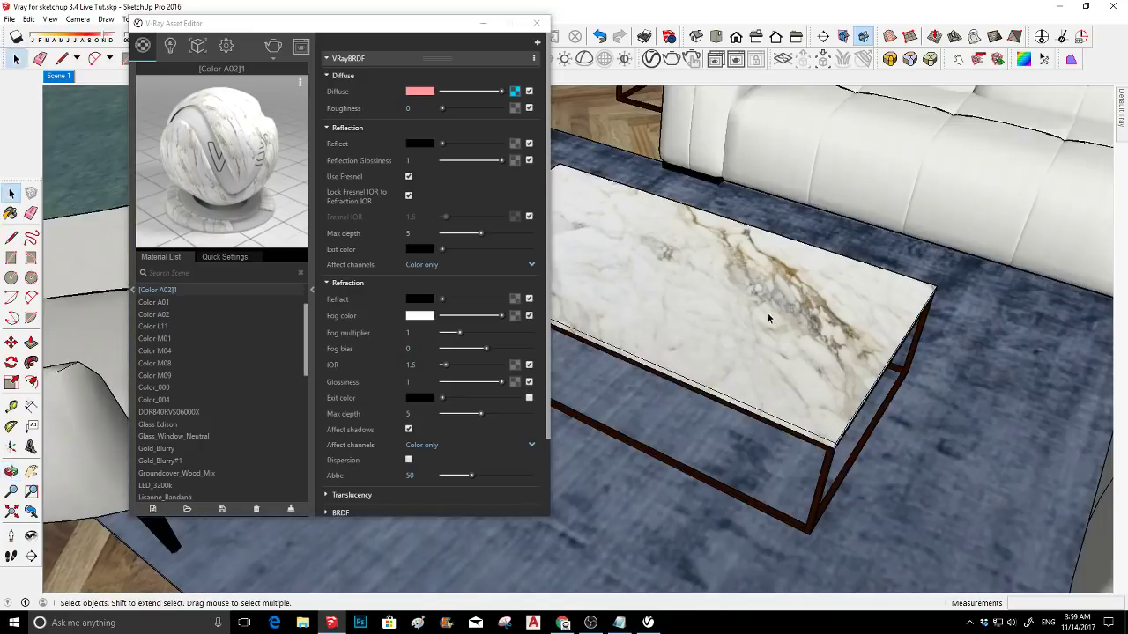
pyautogui.moveTo(767, 315); pyautogui.dragTo(749, 273, button='middle')
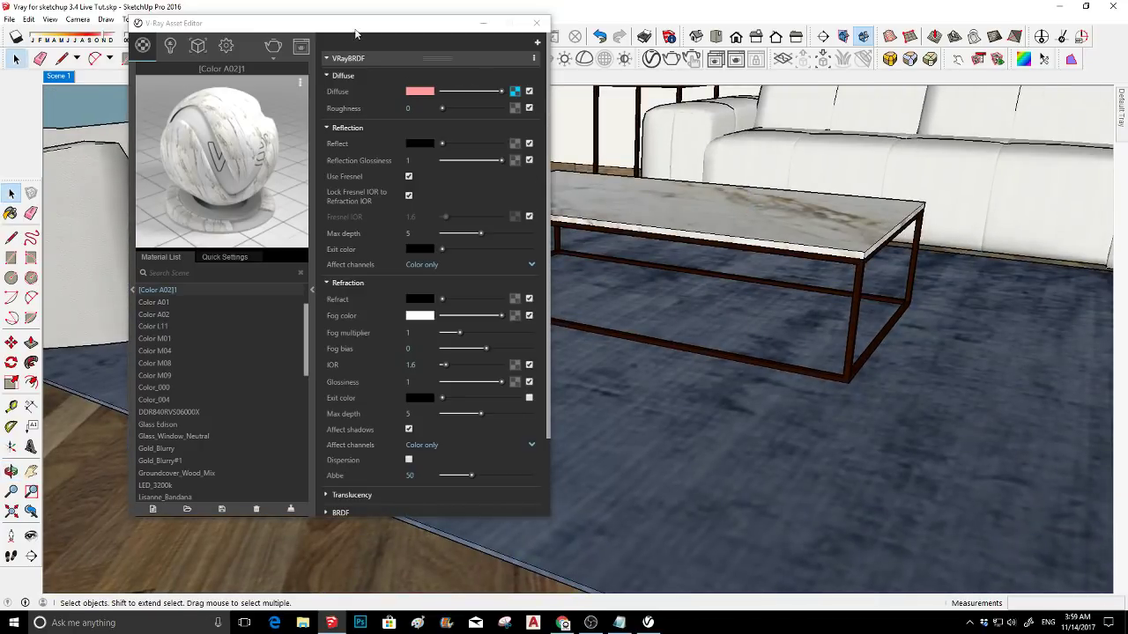
pyautogui.click(355, 32)
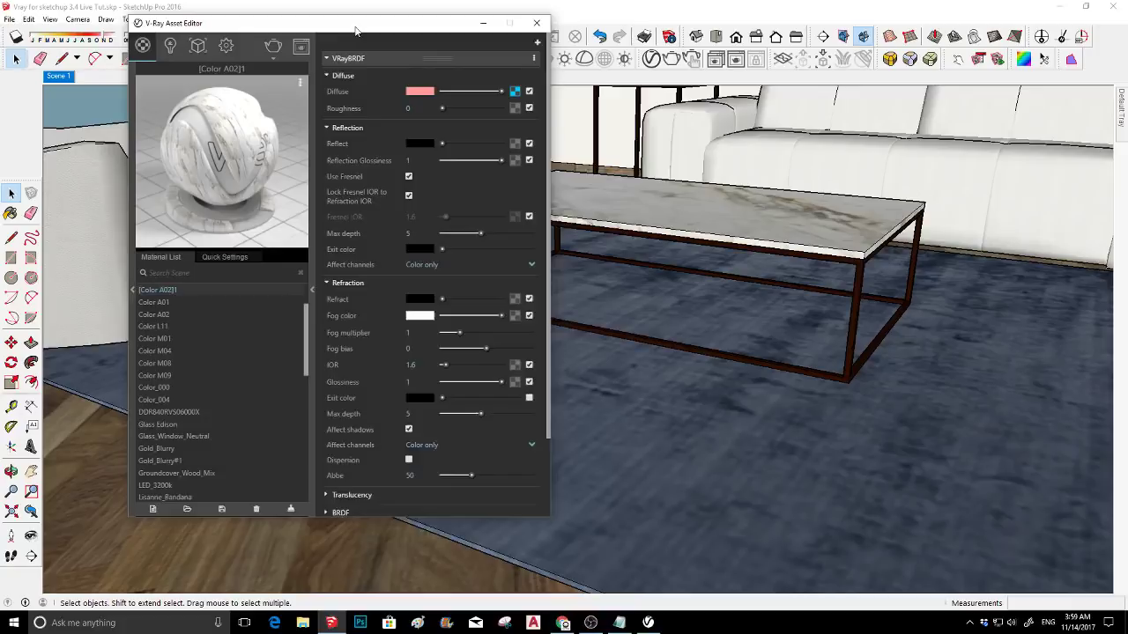
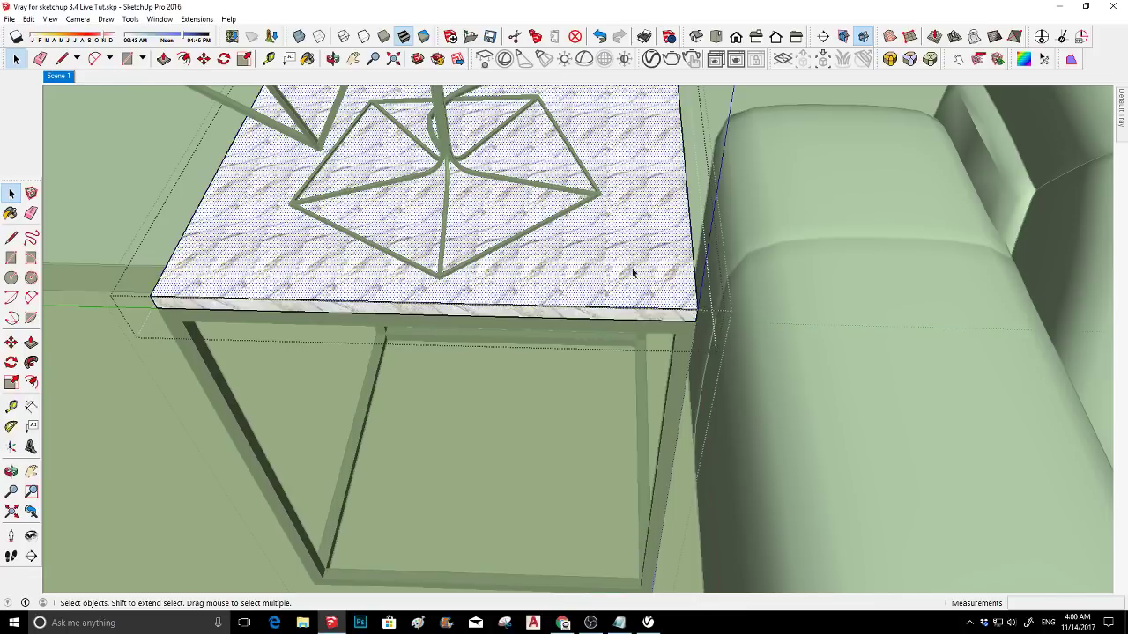
# - Start Texture Position on the tabletop and scale the marble texture larger
pyautogui.rightClick(629, 271)
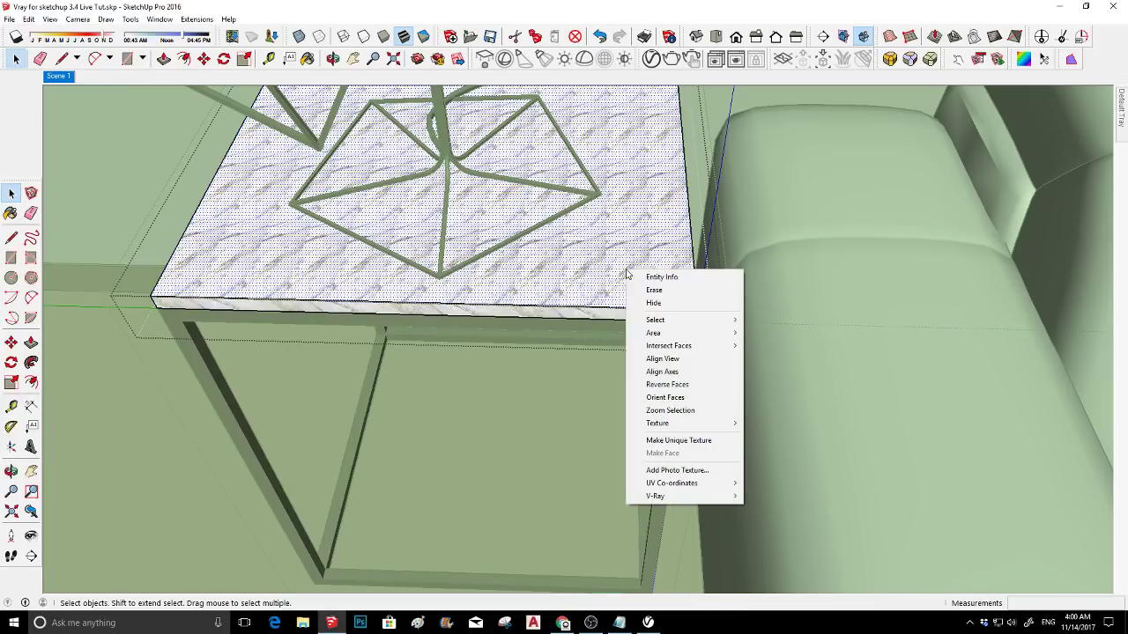
pyautogui.moveTo(705, 424)
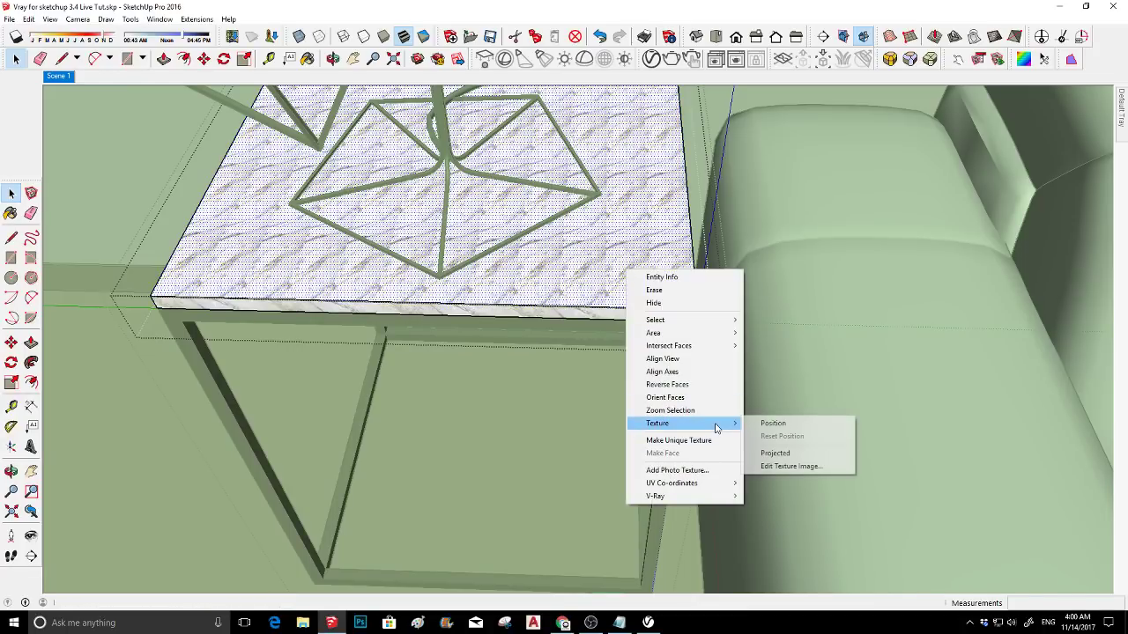
pyautogui.click(772, 422)
pyautogui.moveTo(717, 367); pyautogui.dragTo(867, 273, button='middle')
pyautogui.moveTo(839, 265); pyautogui.dragTo(1045, 319)
pyautogui.moveTo(775, 366)
pyautogui.mouseDown(button='middle')
pyautogui.moveTo(655, 360)
pyautogui.moveTo(564, 330)
pyautogui.moveTo(763, 365)
pyautogui.mouseUp(button='middle')
pyautogui.moveTo(705, 438); pyautogui.dragTo(575, 187, button='middle')
pyautogui.moveTo(614, 167); pyautogui.dragTo(602, 275, button='middle')
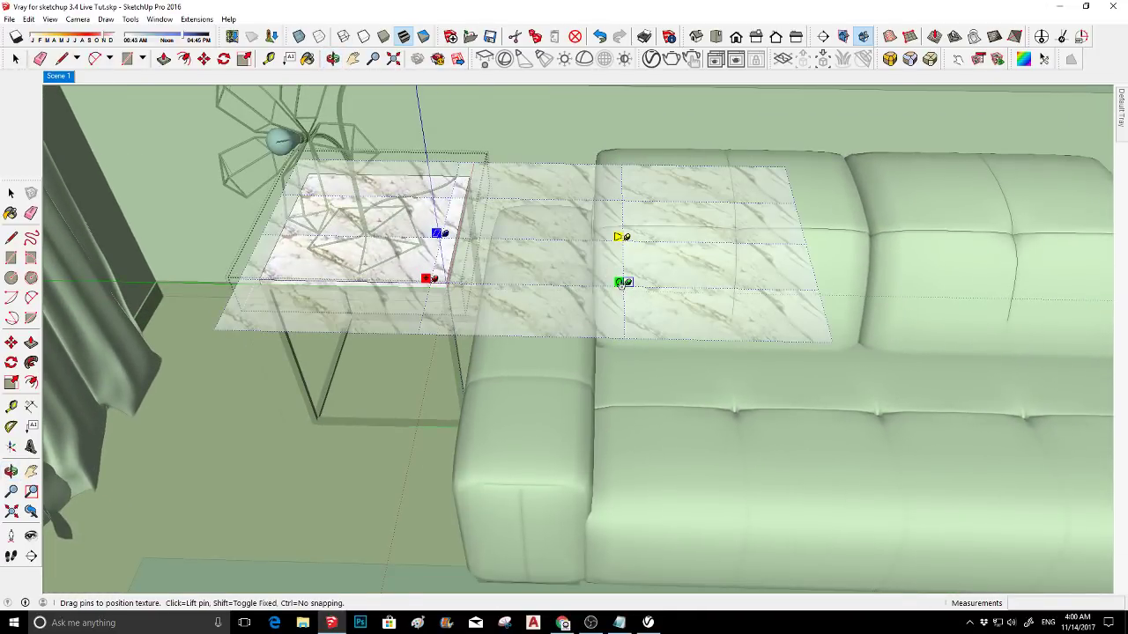
# - Rotate the marble texture, slide it to a new spot, and accept the placement
pyautogui.moveTo(622, 282); pyautogui.dragTo(1087, 290)
pyautogui.moveTo(707, 382); pyautogui.dragTo(629, 363, button='middle')
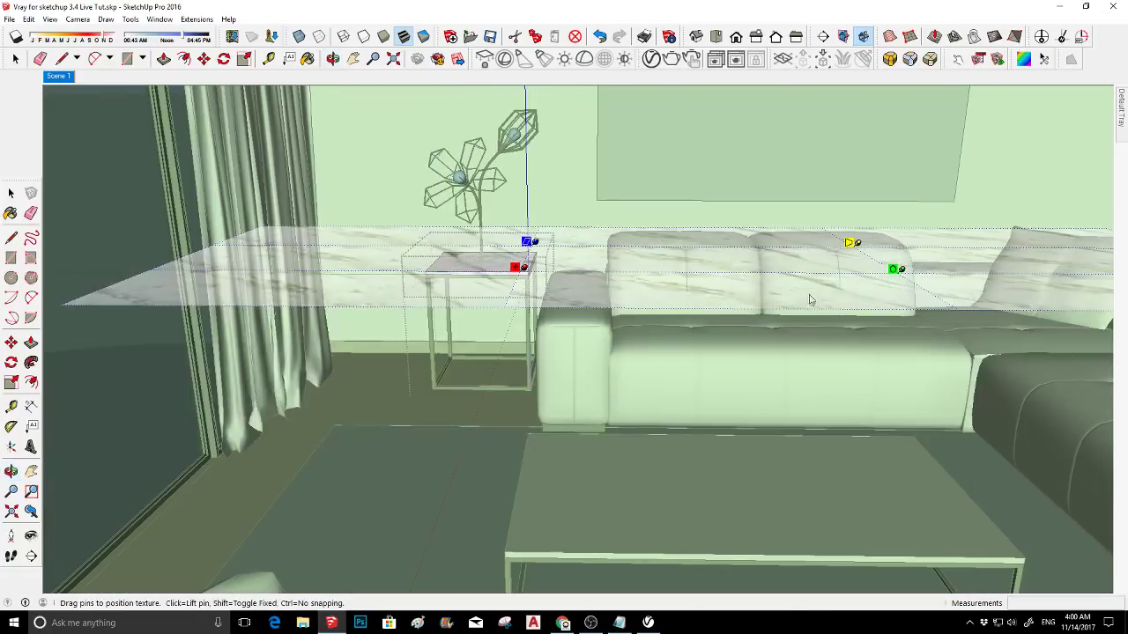
pyautogui.moveTo(810, 299); pyautogui.dragTo(725, 501, button='middle')
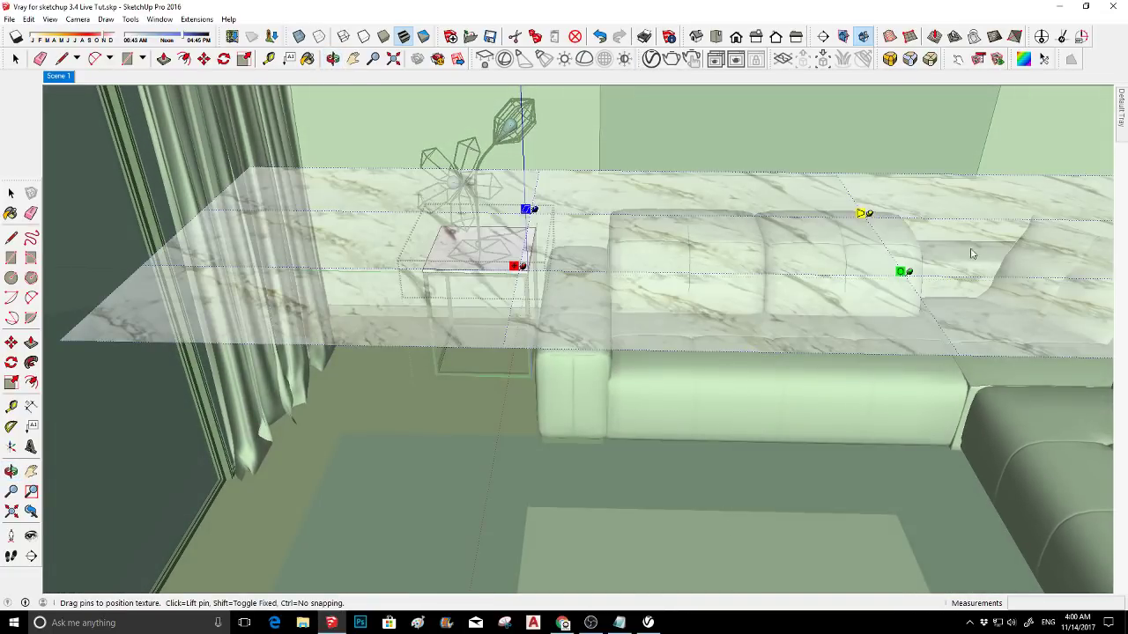
pyautogui.moveTo(900, 274); pyautogui.dragTo(994, 282)
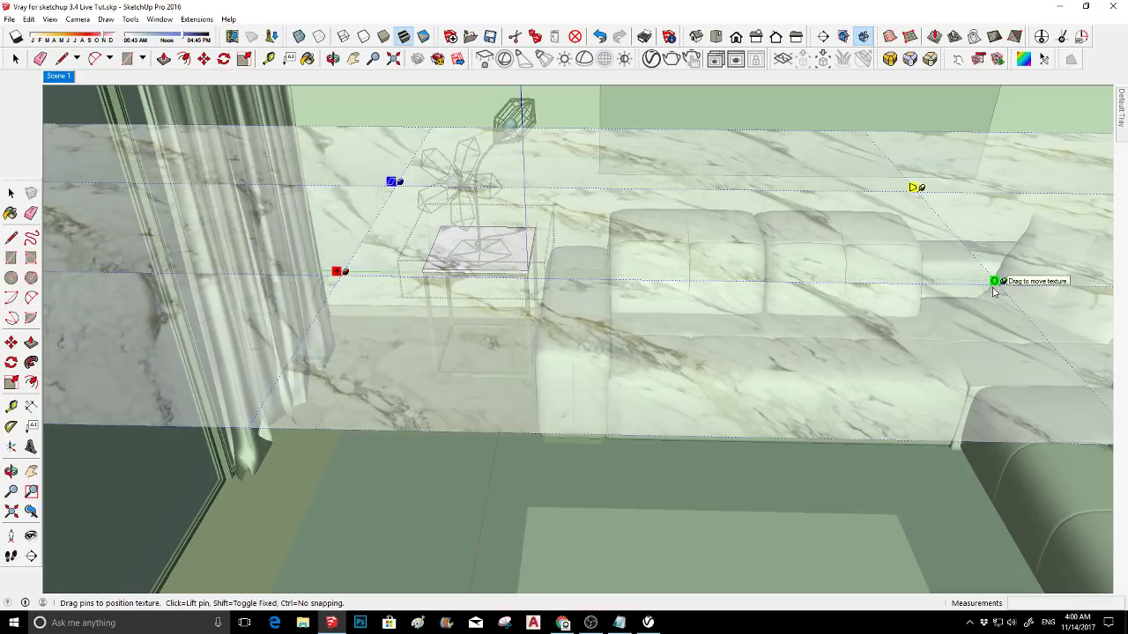
pyautogui.press('Return')
pyautogui.scroll(4, 482, 333)
# - Look around the marble tabletop and clear the tabletop face selection
pyautogui.scroll(3, 555, 330)
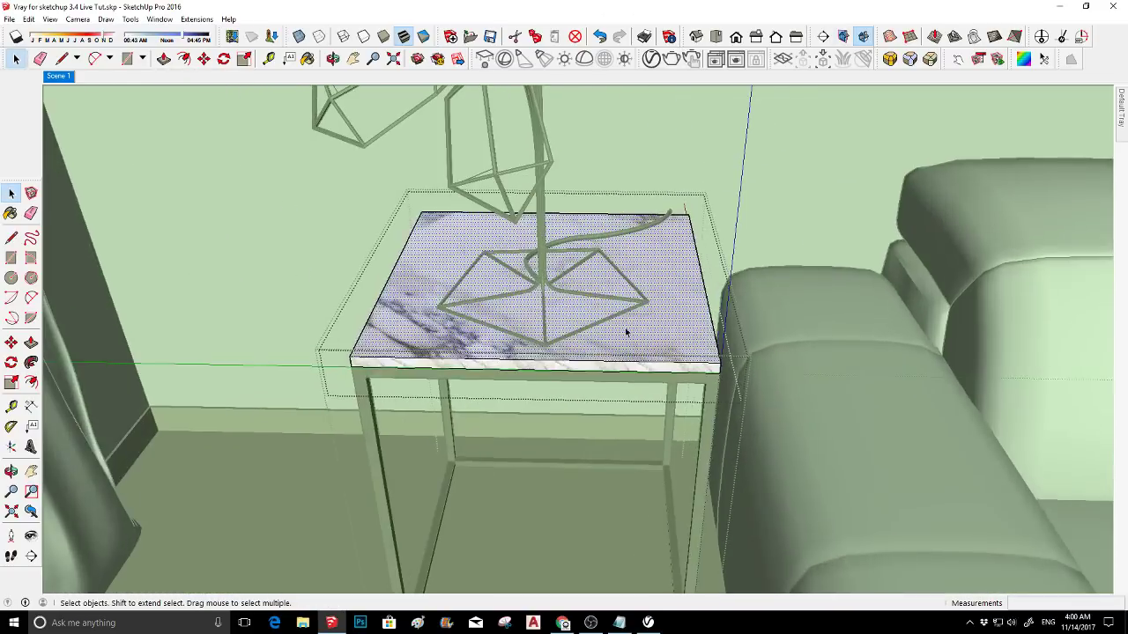
pyautogui.moveTo(626, 327)
pyautogui.mouseDown(button='middle')
pyautogui.moveTo(576, 342)
pyautogui.moveTo(604, 340)
pyautogui.mouseUp(button='middle')
pyautogui.press('b')
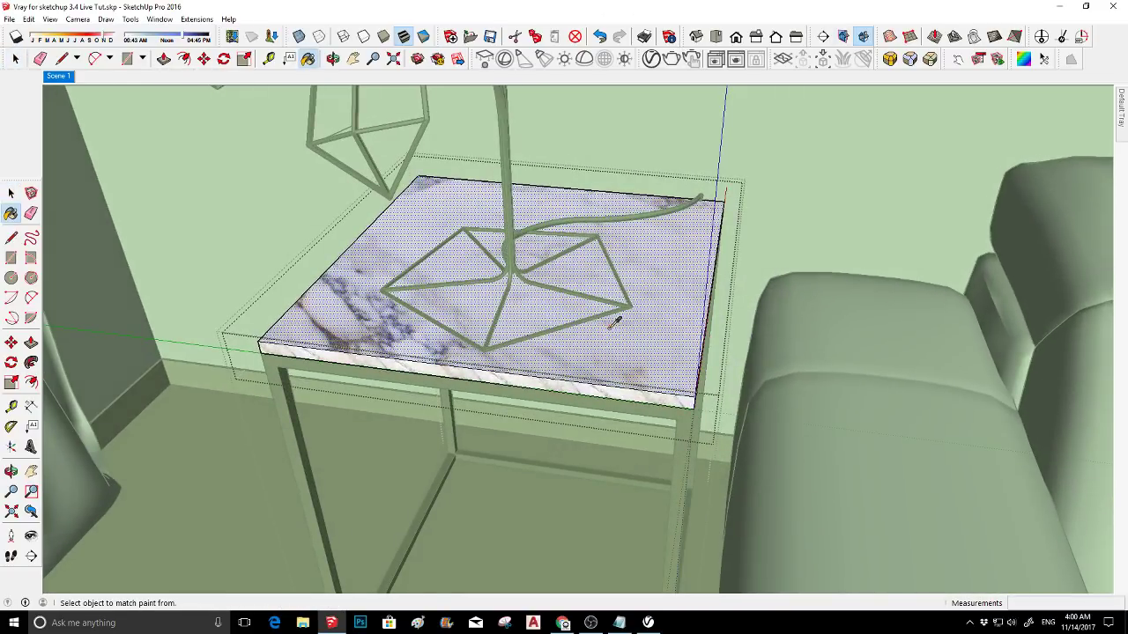
pyautogui.moveTo(594, 382); pyautogui.dragTo(558, 285, button='middle')
pyautogui.press('space')
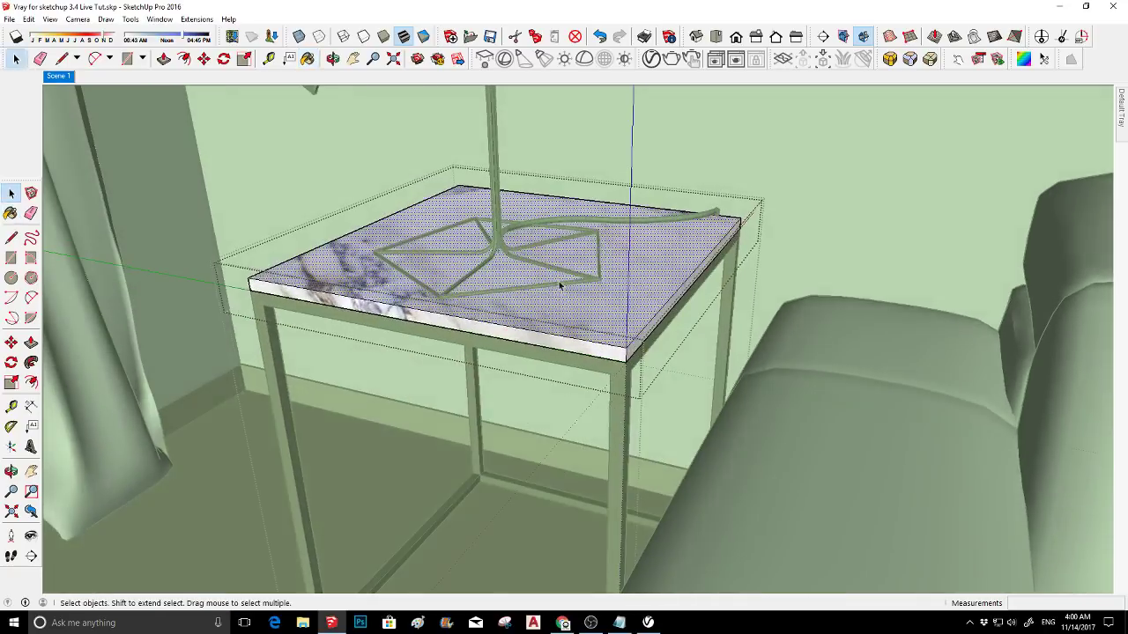
pyautogui.click(689, 183)
pyautogui.moveTo(660, 252); pyautogui.dragTo(617, 259, button='middle')
pyautogui.scroll(-5, 607, 252)
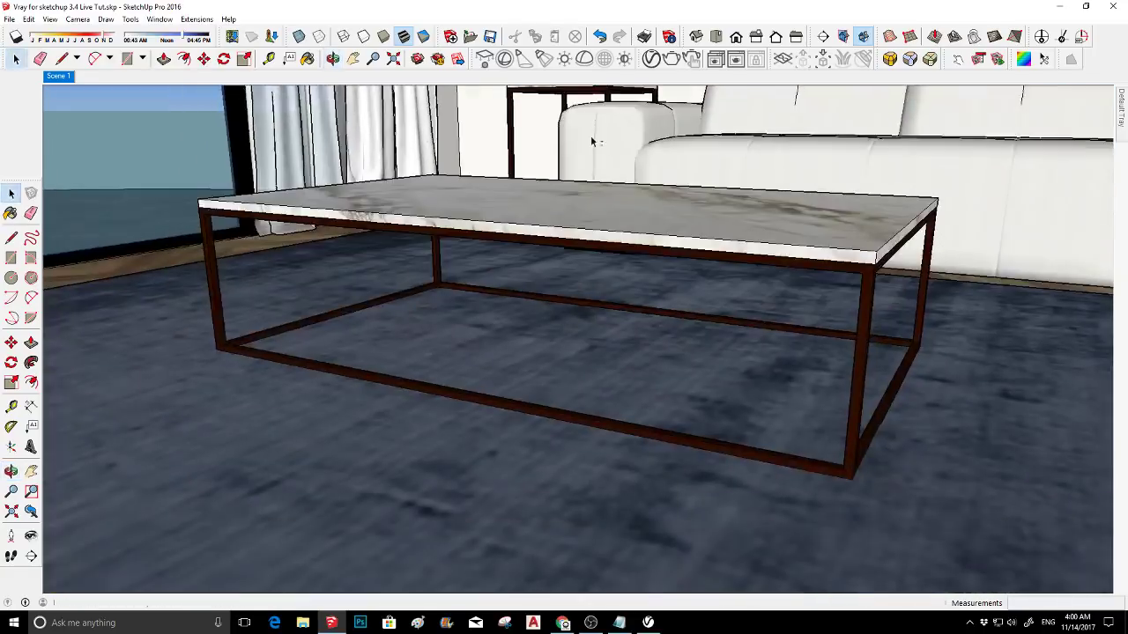
pyautogui.scroll(2, 559, 196)
pyautogui.moveTo(558, 196); pyautogui.dragTo(574, 264, button='middle')
pyautogui.scroll(2, 581, 256)
# - Open the side-table group, select the tabletop's top face, and float the Round Corner toolbar
pyautogui.doubleClick(584, 257)
pyautogui.click(583, 257)
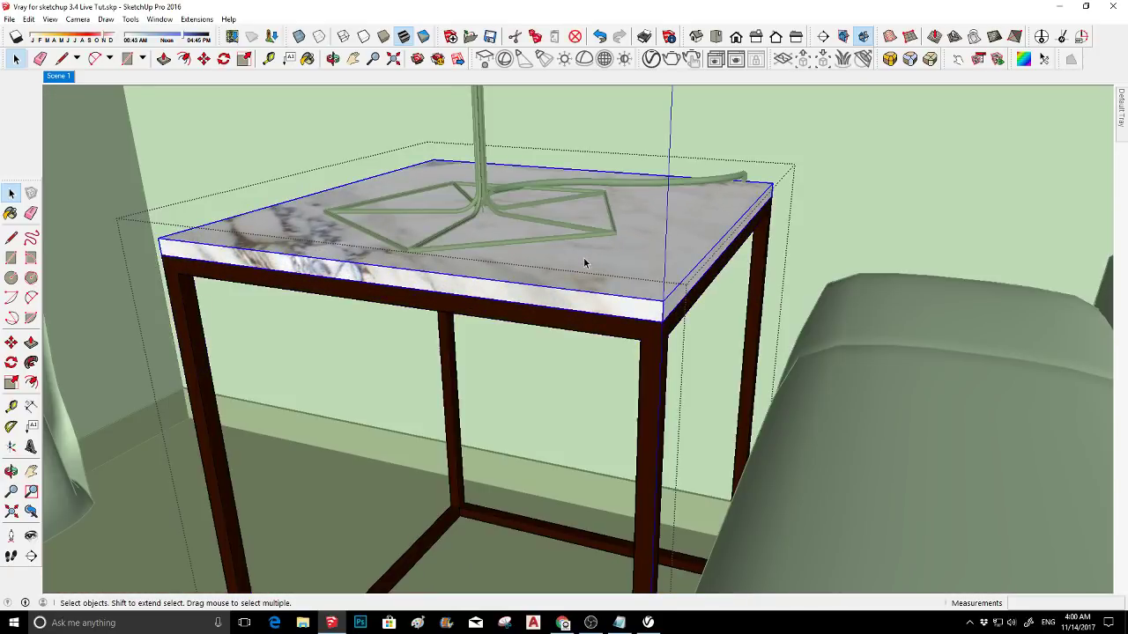
pyautogui.click(583, 262)
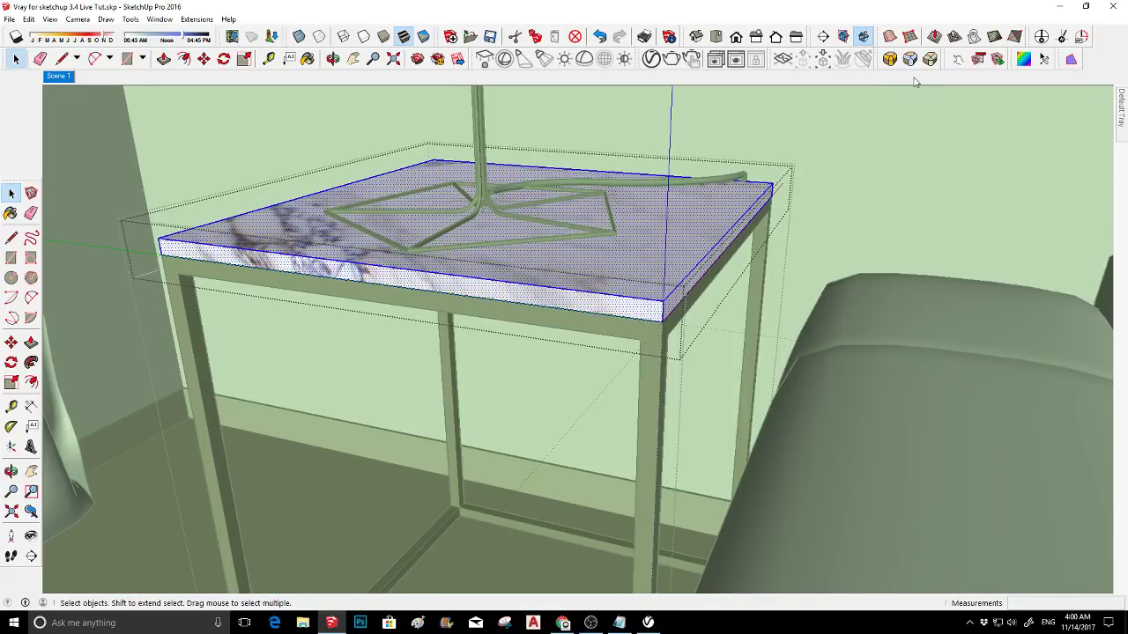
pyautogui.moveTo(880, 60); pyautogui.dragTo(765, 220)
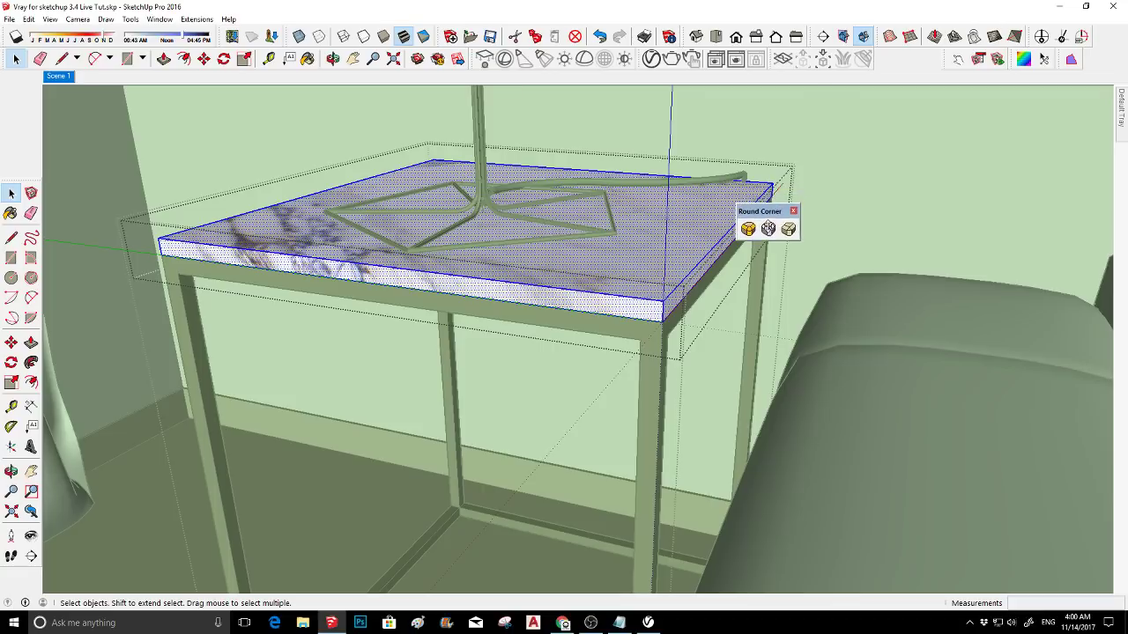
# - Start Round Corner and set its offset to 1/8"
pyautogui.click(748, 230)
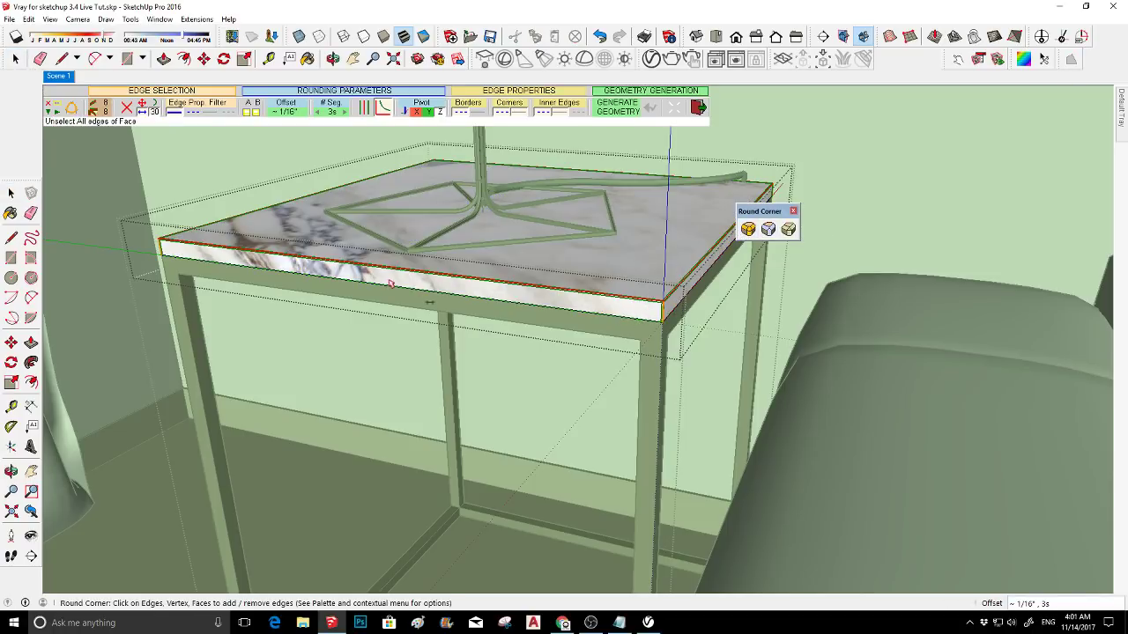
pyautogui.scroll(10, 396, 292)
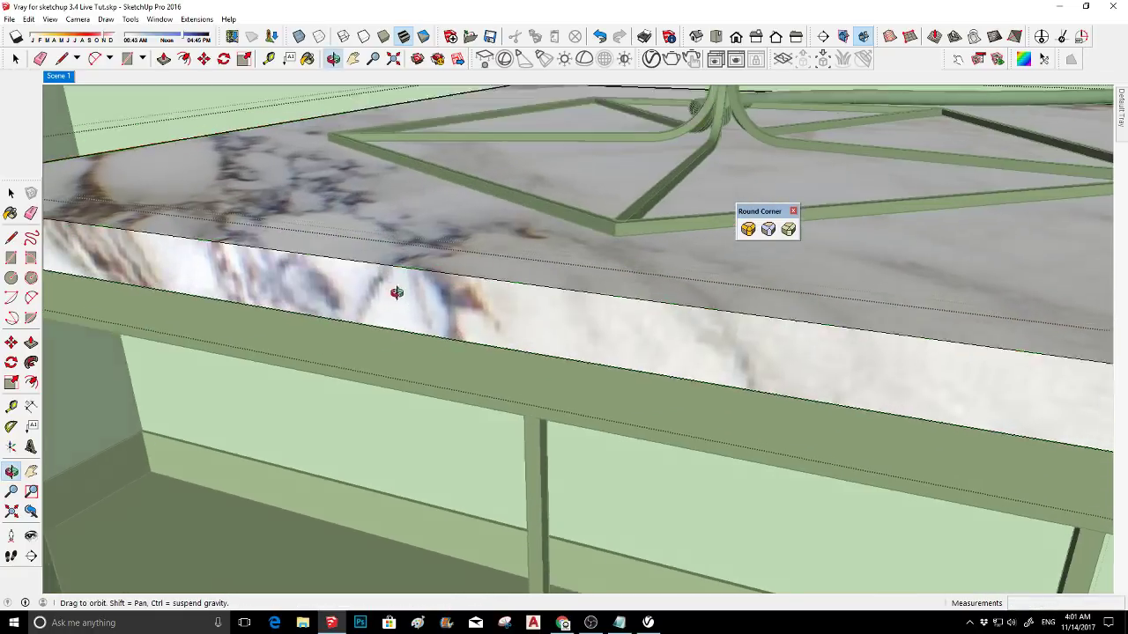
pyautogui.moveTo(396, 292); pyautogui.dragTo(357, 331, button='middle')
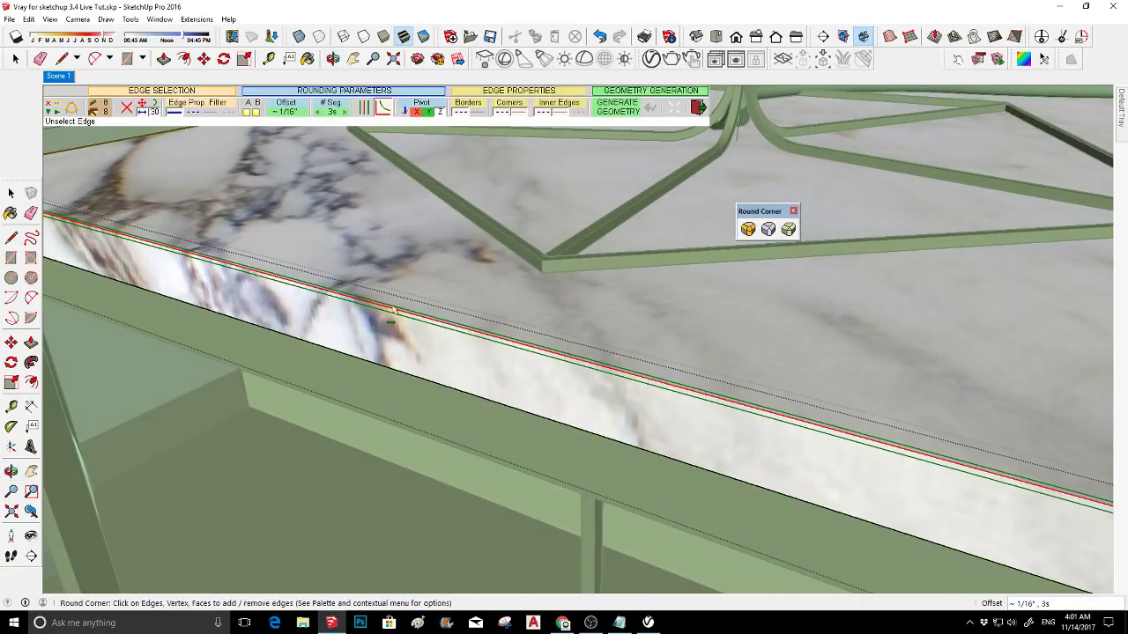
pyautogui.scroll(-8, 386, 325)
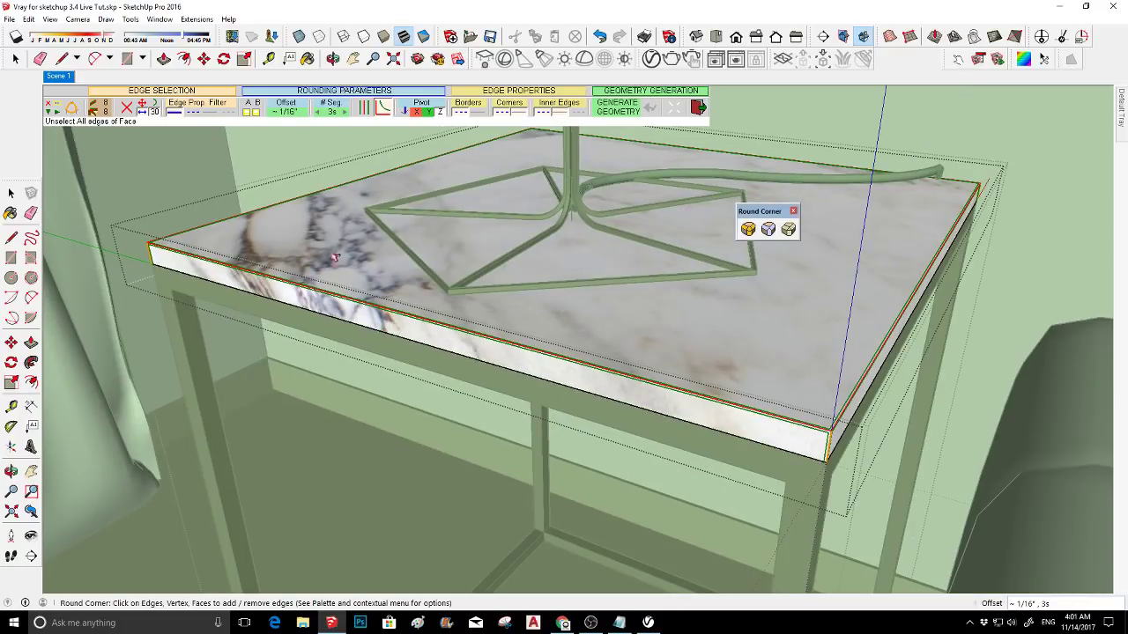
pyautogui.scroll(-4, 475, 280)
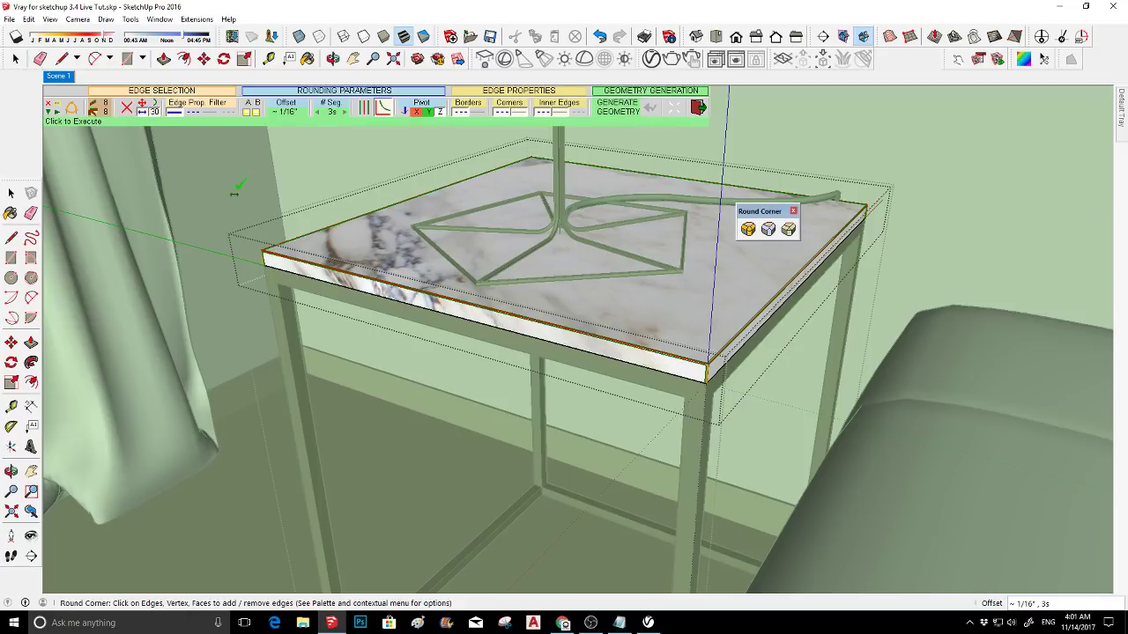
pyautogui.click(287, 112)
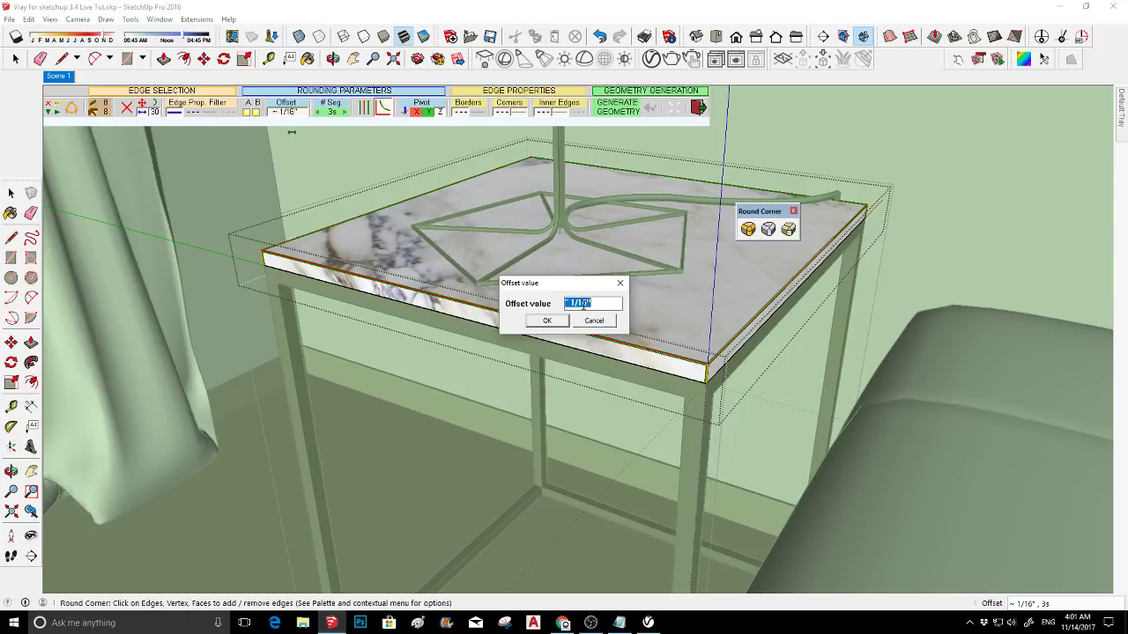
pyautogui.write('1/8')
pyautogui.press('Return')
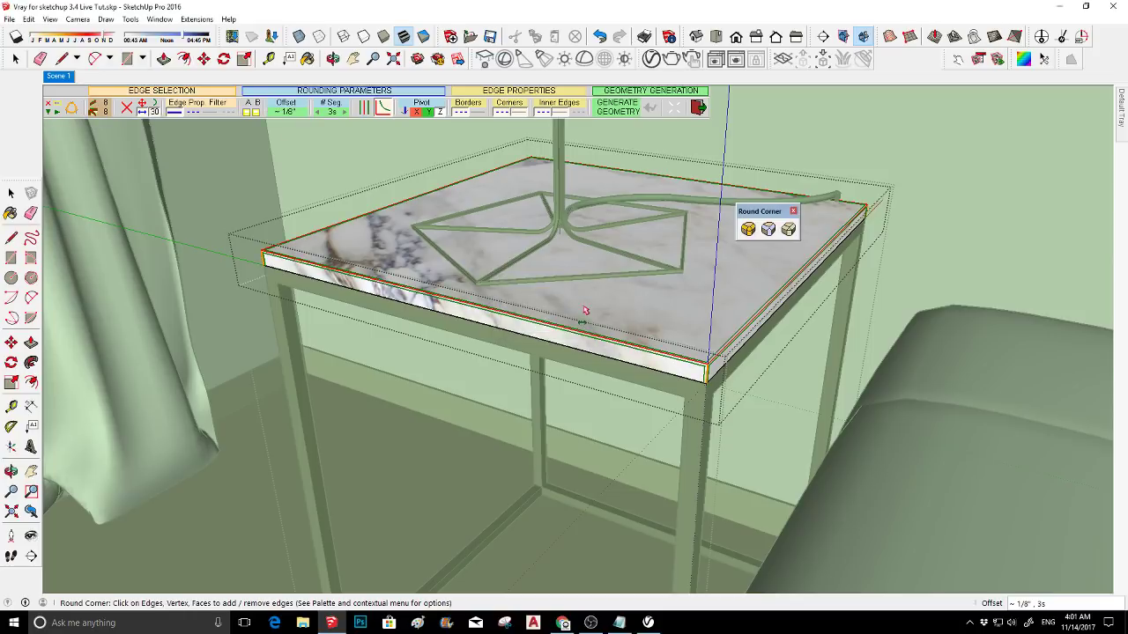
# - Select the whole tabletop slab and try rounding it, then exit the tool
pyautogui.scroll(6, 669, 355)
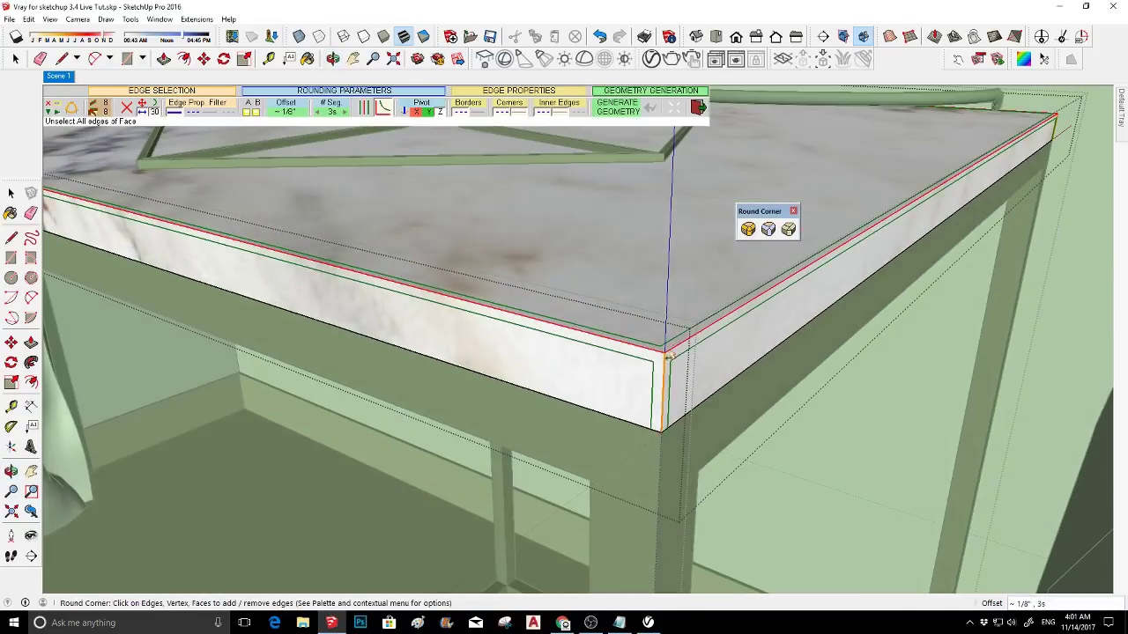
pyautogui.press('space')
pyautogui.tripleClick(632, 371)
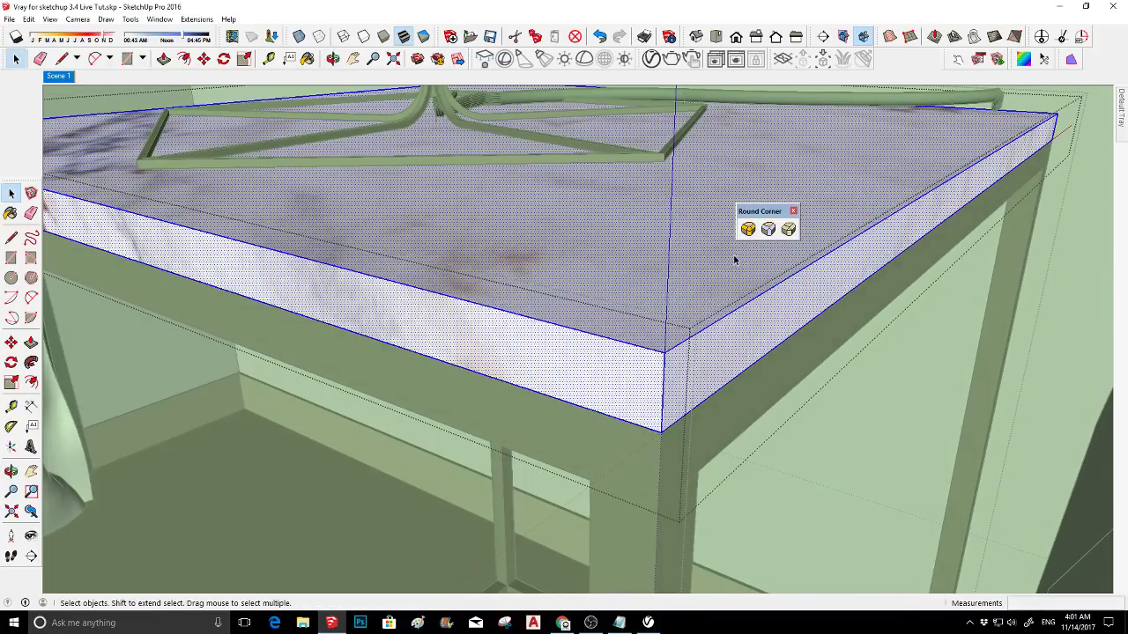
pyautogui.click(747, 229)
pyautogui.moveTo(745, 247); pyautogui.dragTo(624, 294, button='middle')
pyautogui.moveTo(303, 233); pyautogui.dragTo(516, 215, button='middle')
pyautogui.click(751, 236)
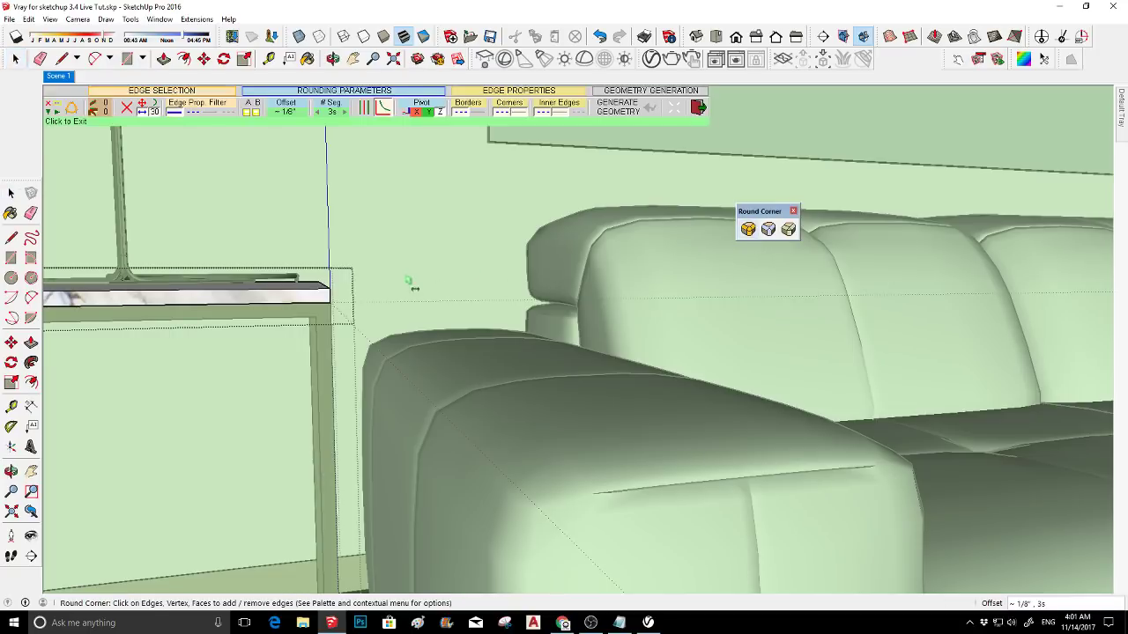
pyautogui.press('space')
# - Select the tabletop face and round its edges with the 1/8" offset
pyautogui.click(296, 300)
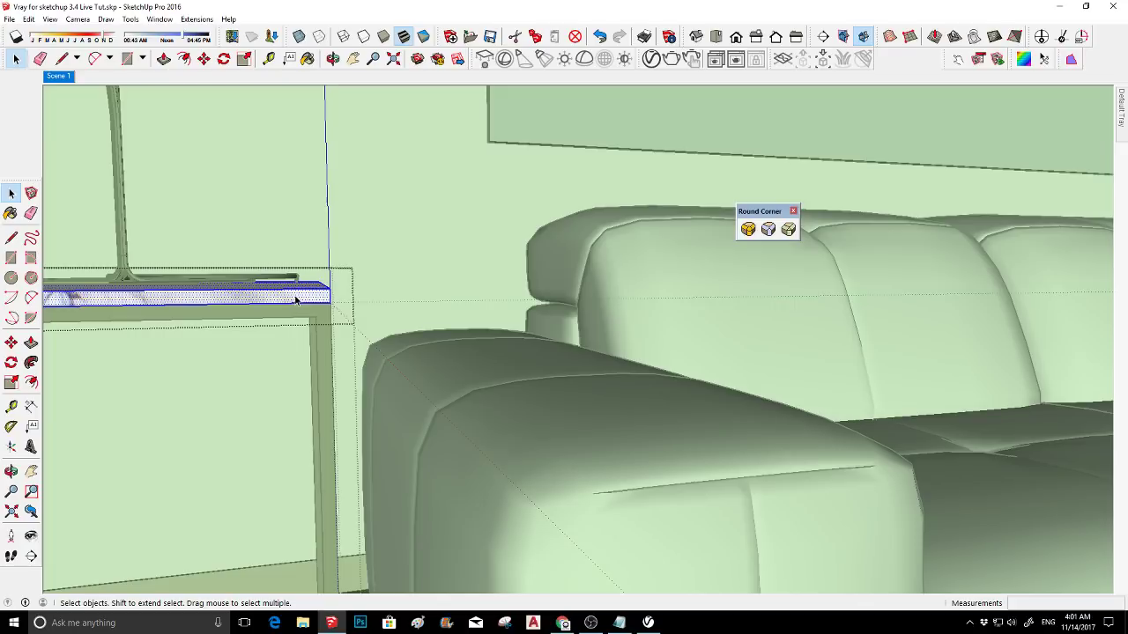
pyautogui.press('r')
pyautogui.moveTo(296, 300); pyautogui.dragTo(479, 317, button='middle')
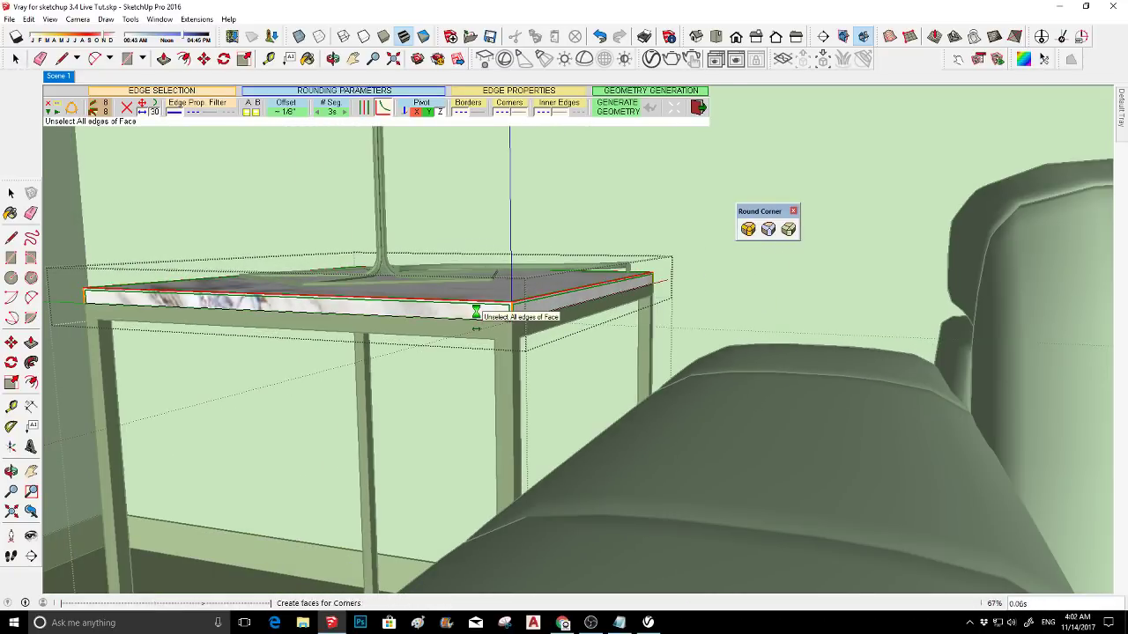
pyautogui.click(479, 316)
pyautogui.moveTo(478, 315); pyautogui.dragTo(458, 356, button='middle')
# - Sample the marble and paint all the rounded tabletop faces with it
pyautogui.scroll(5, 458, 356)
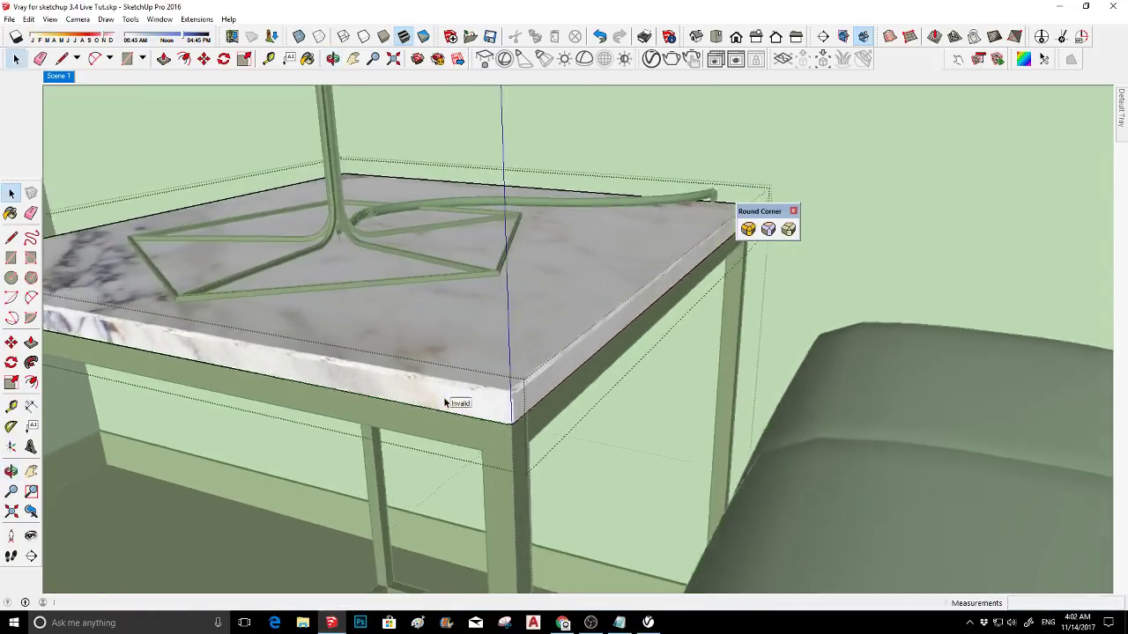
pyautogui.press('b')
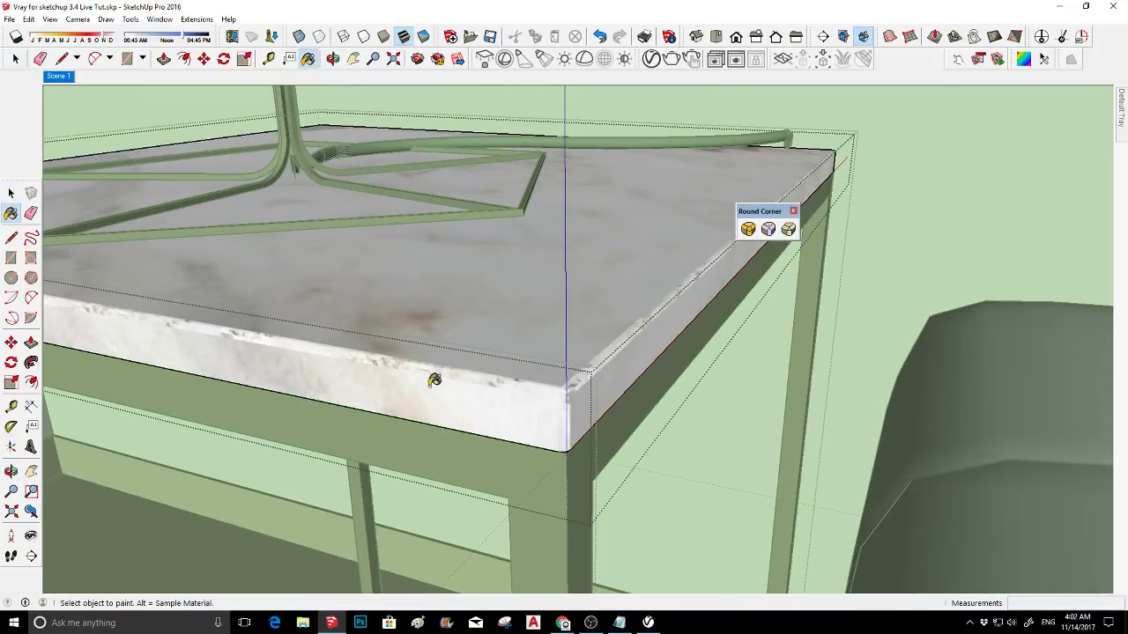
pyautogui.keyDown('alt'); pyautogui.click(429, 379); pyautogui.keyUp('alt')
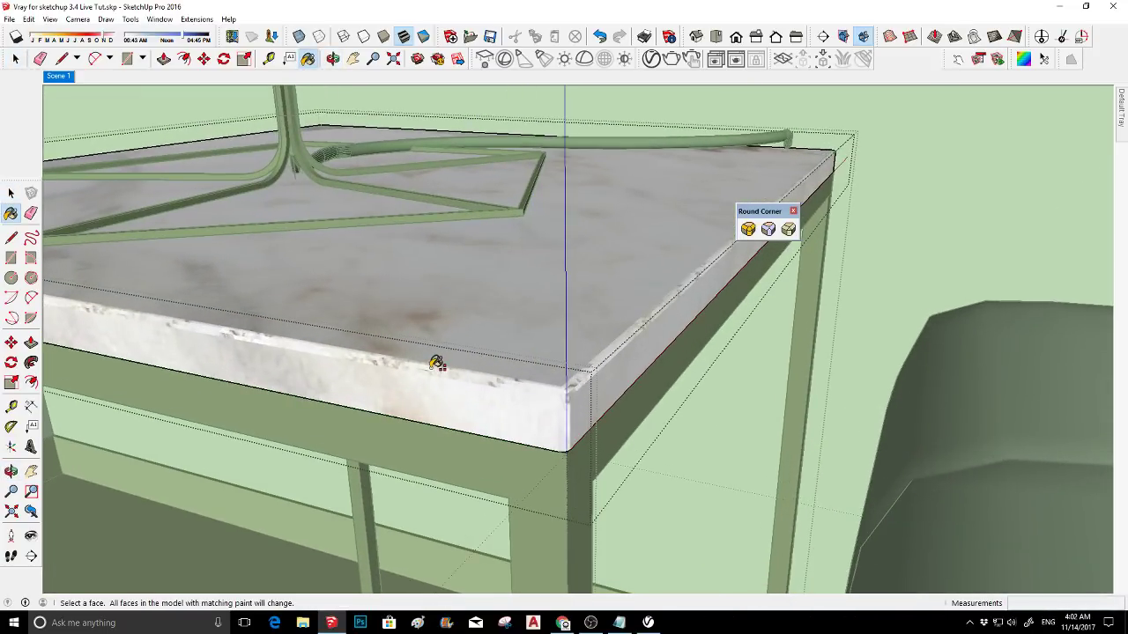
pyautogui.keyDown('shift'); pyautogui.click(438, 366); pyautogui.keyUp('shift')
pyautogui.moveTo(438, 362)
pyautogui.mouseDown(button='middle')
pyautogui.moveTo(460, 376)
pyautogui.moveTo(745, 299)
pyautogui.mouseUp(button='middle')
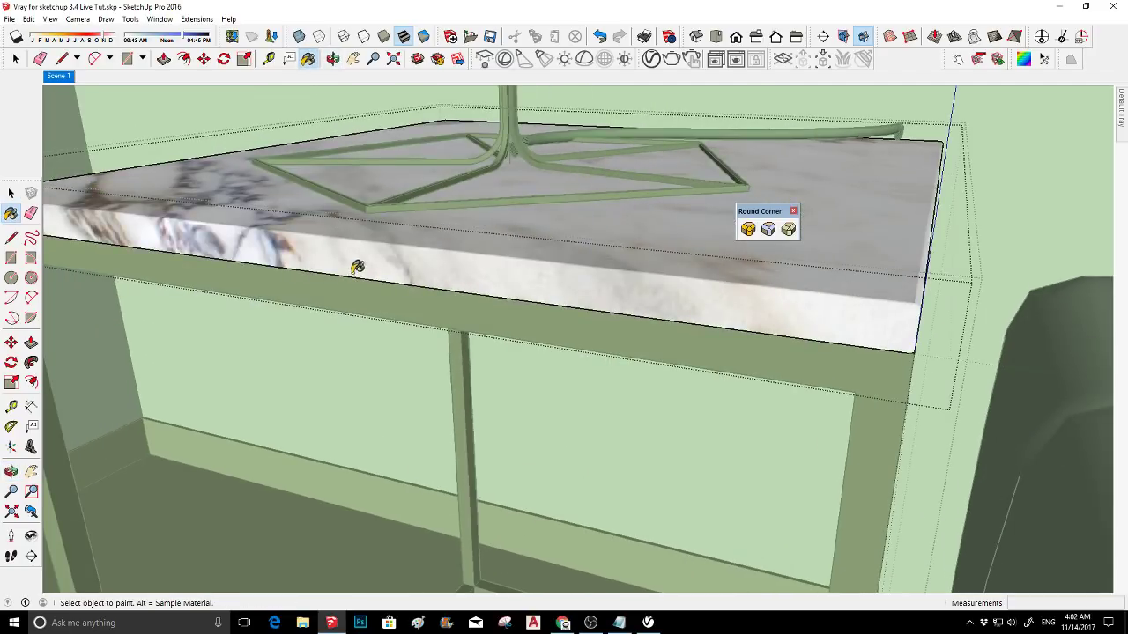
pyautogui.press('shift')
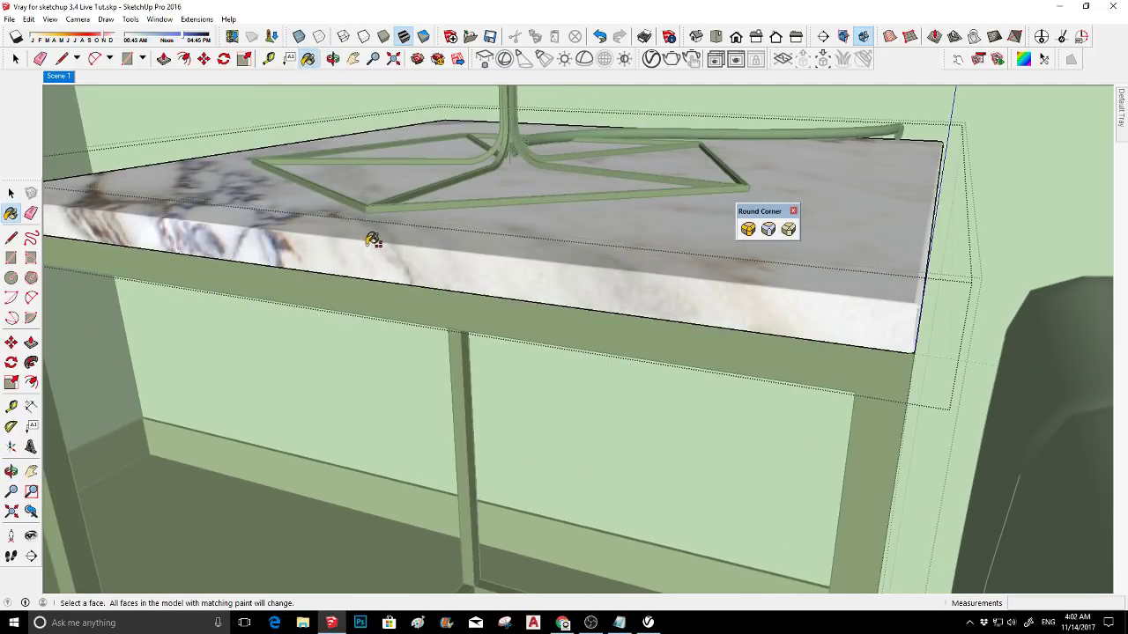
# - Undo the last changes and select the table's dark brown frame
pyautogui.moveTo(374, 233); pyautogui.dragTo(403, 259, button='middle')
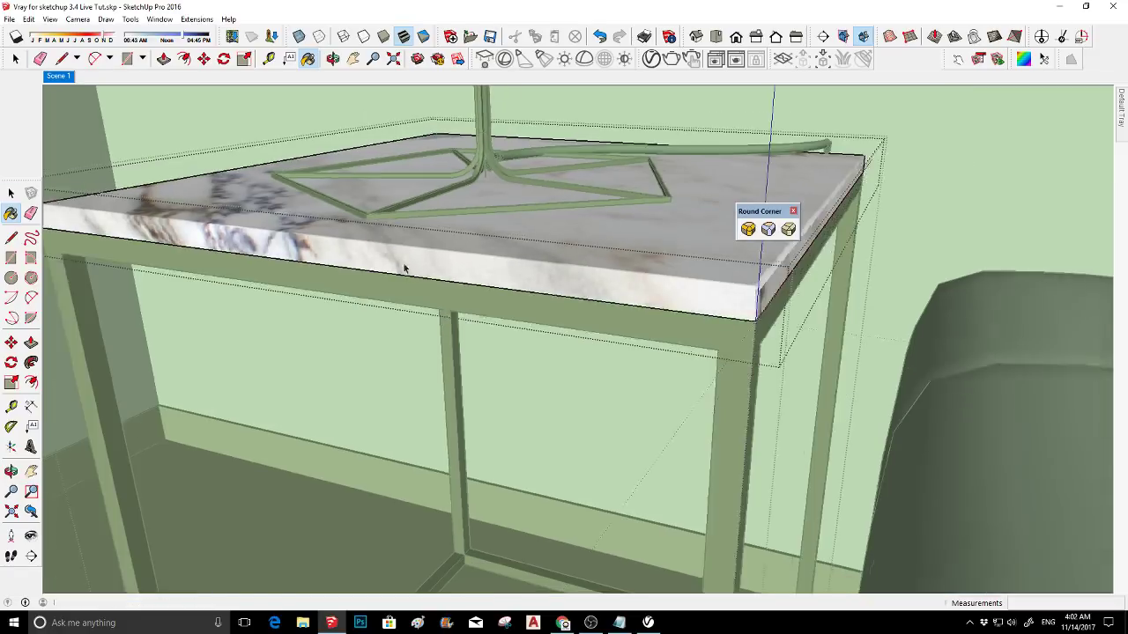
pyautogui.press('space')
pyautogui.hotkey('ctrl', 'z')
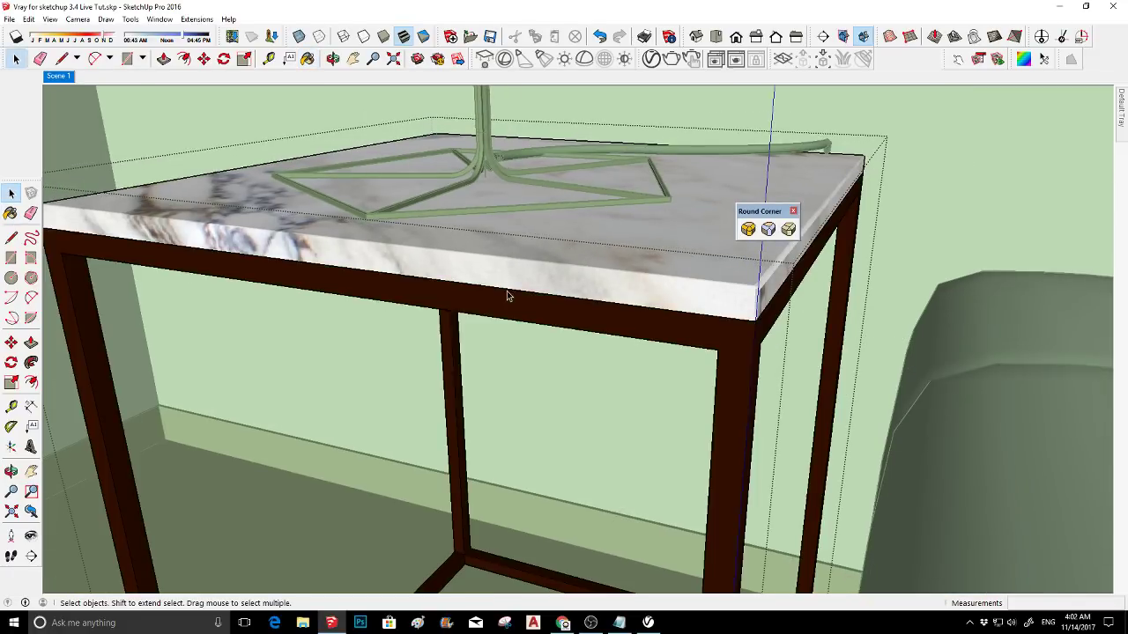
pyautogui.moveTo(506, 297); pyautogui.dragTo(574, 322, button='middle')
pyautogui.click(593, 317)
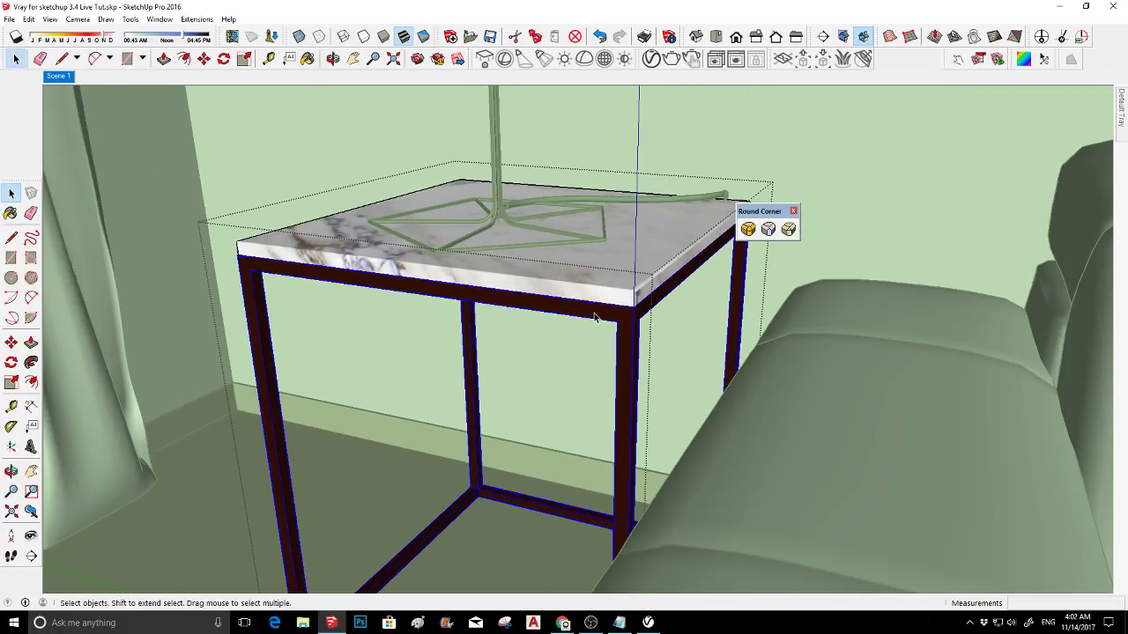
pyautogui.hotkey('ctrl', 'z')
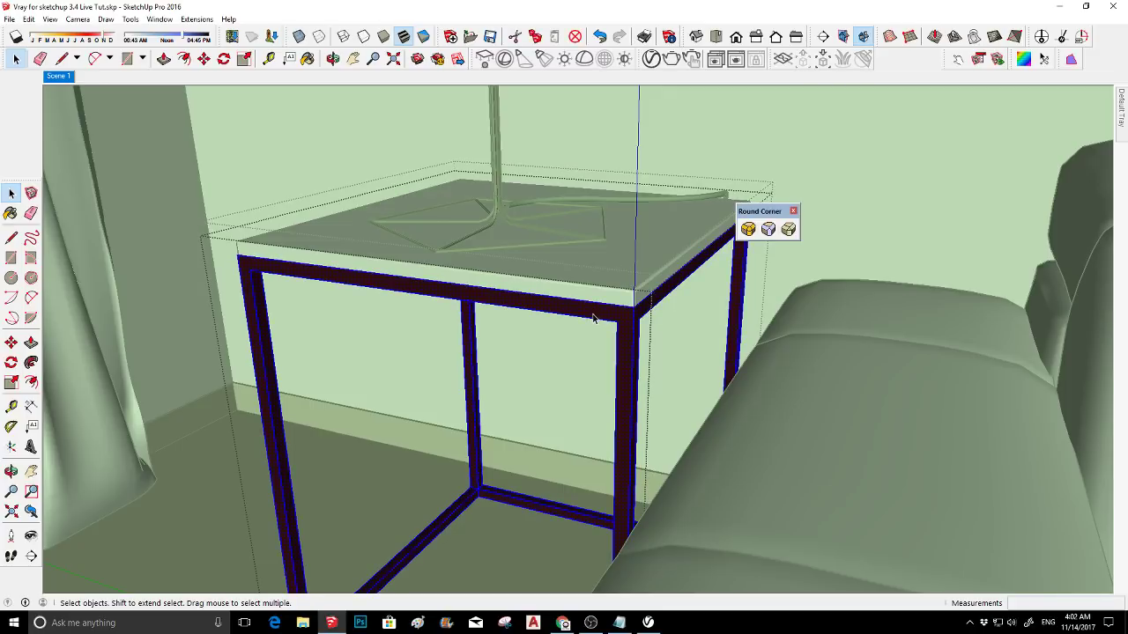
# - Start Round Corner on the frame with a 1/16 inch (.0625) offset
pyautogui.moveTo(593, 318)
pyautogui.mouseDown(button='middle')
pyautogui.moveTo(574, 352)
pyautogui.moveTo(586, 304)
pyautogui.mouseUp(button='middle')
pyautogui.click(748, 229)
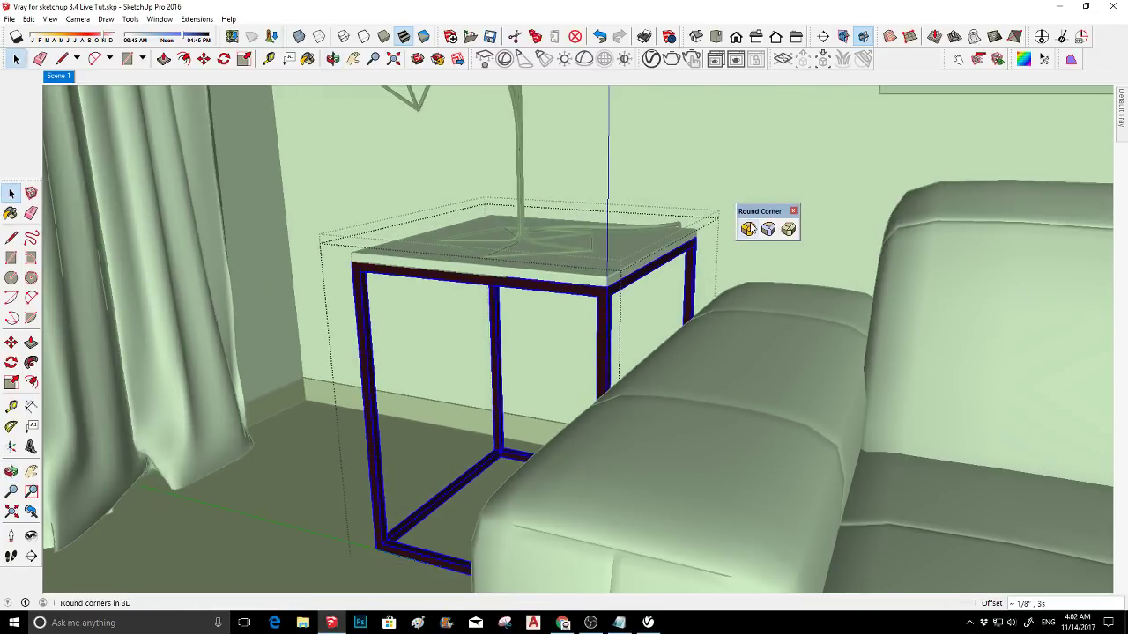
pyautogui.scroll(6, 344, 282)
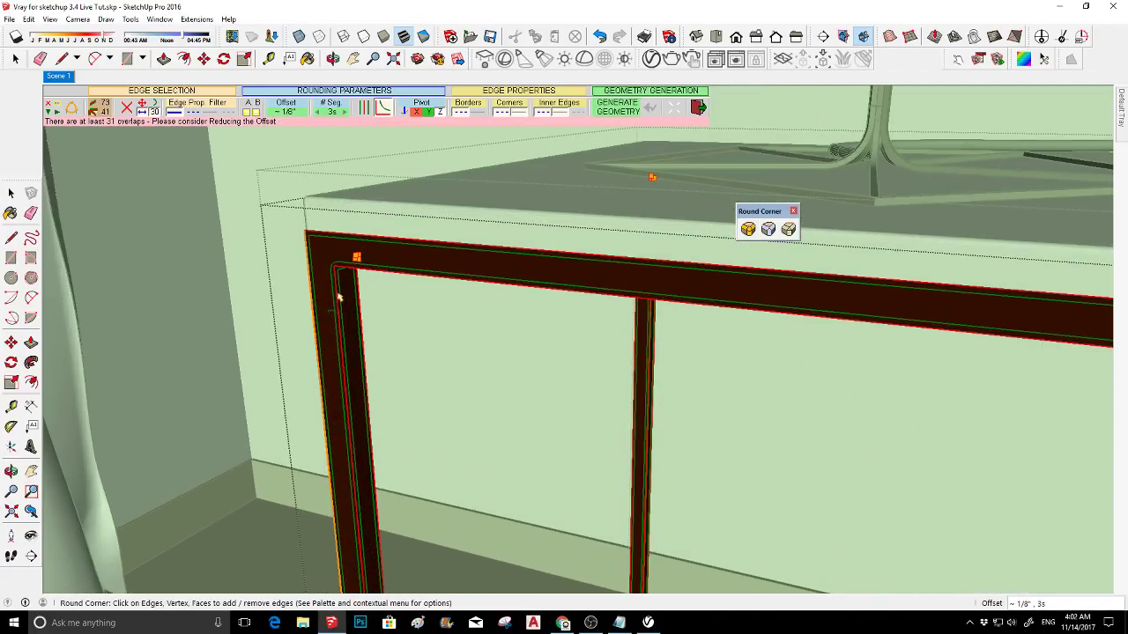
pyautogui.moveTo(342, 266); pyautogui.dragTo(345, 199, button='middle')
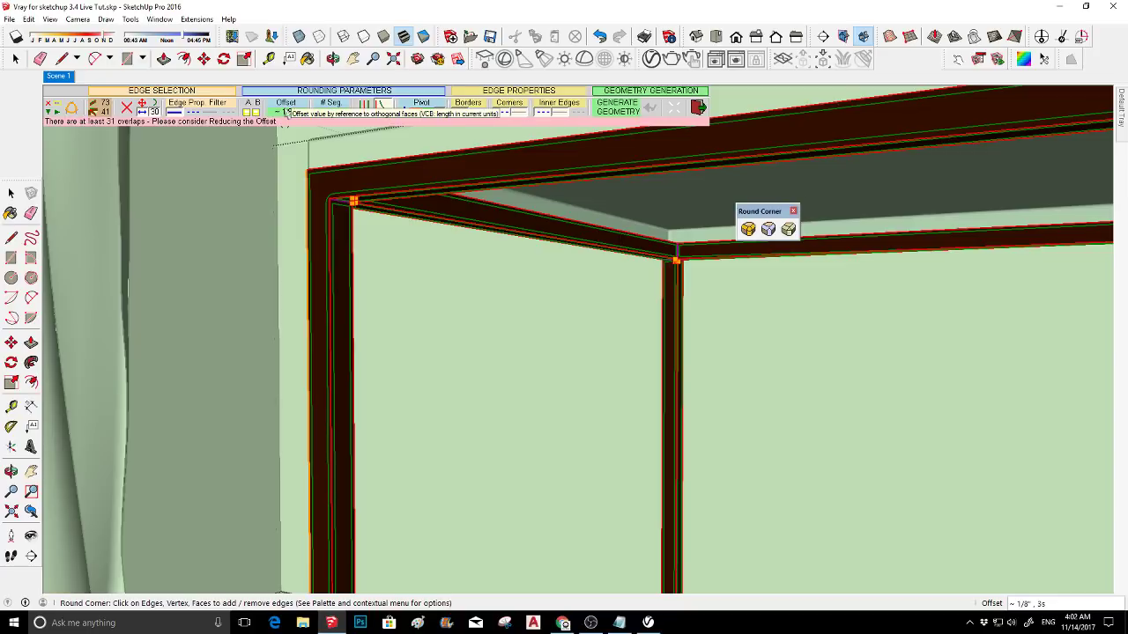
pyautogui.click(285, 115)
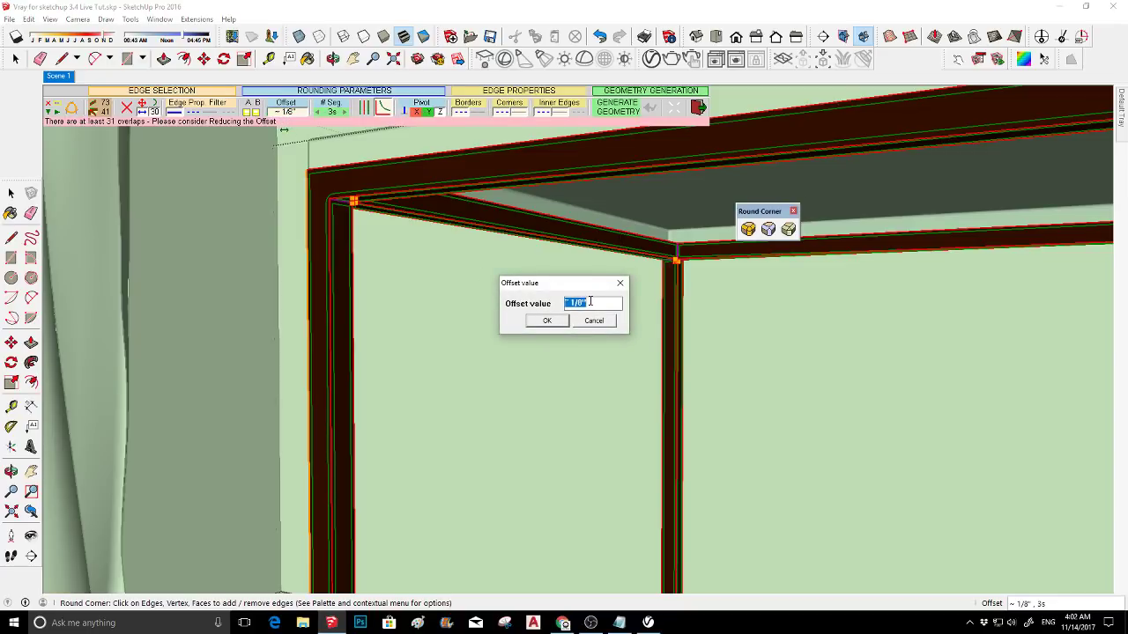
pyautogui.write('.0625')
pyautogui.press('Return')
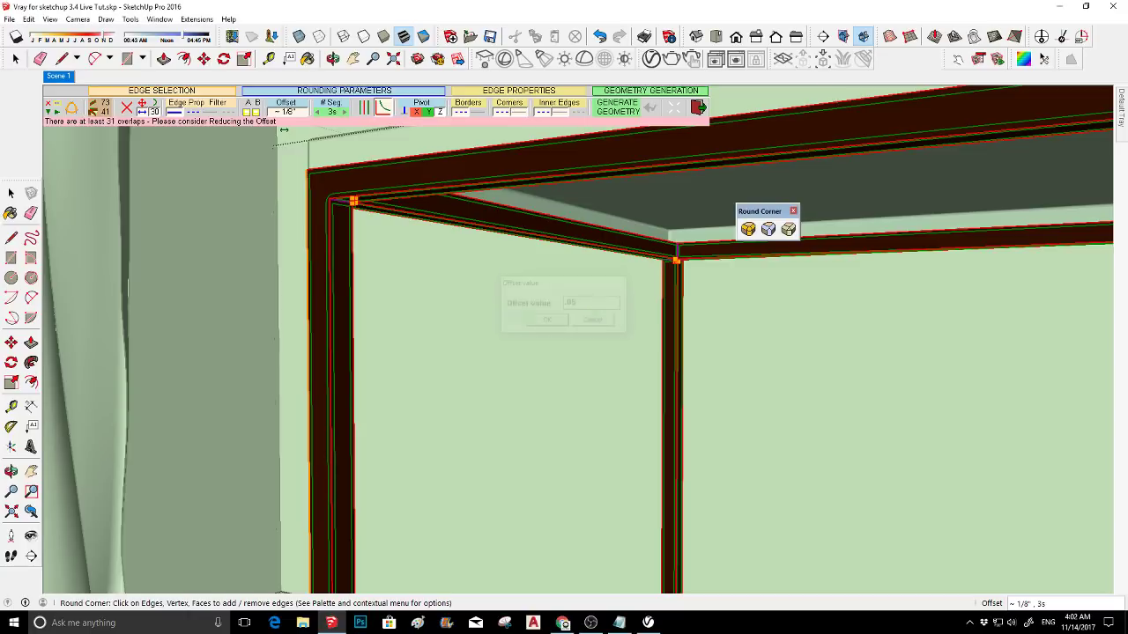
# - Generate the rounded frame twice, confirming past overlap warnings and dismissing the errors
pyautogui.moveTo(586, 403); pyautogui.dragTo(561, 397, button='middle')
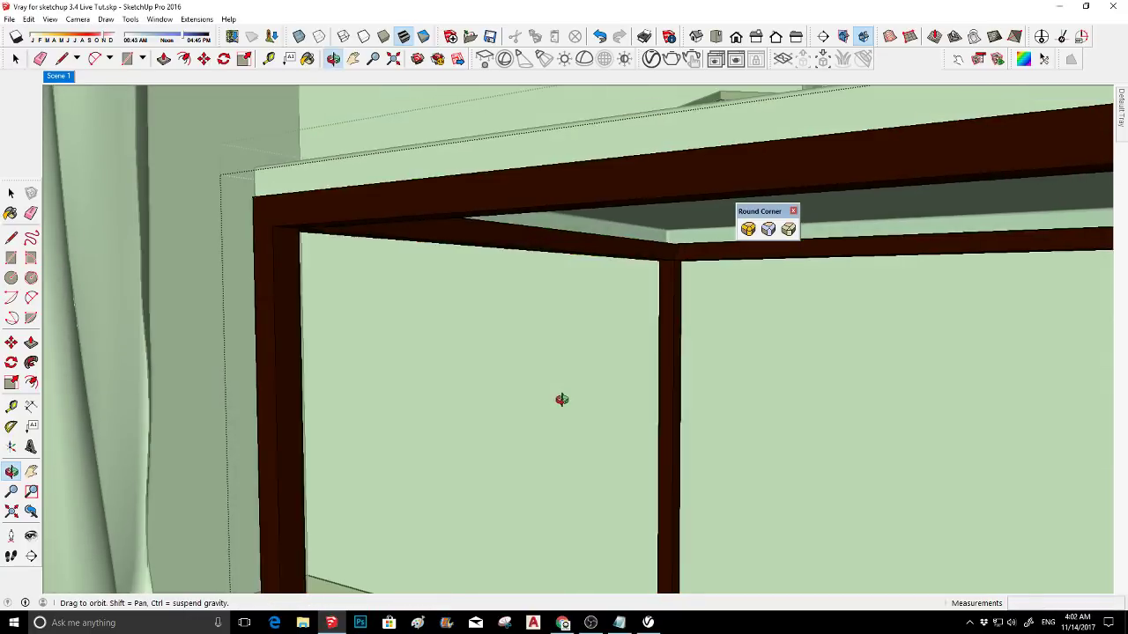
pyautogui.scroll(-5, 544, 360)
pyautogui.moveTo(470, 327); pyautogui.dragTo(658, 397, button='middle')
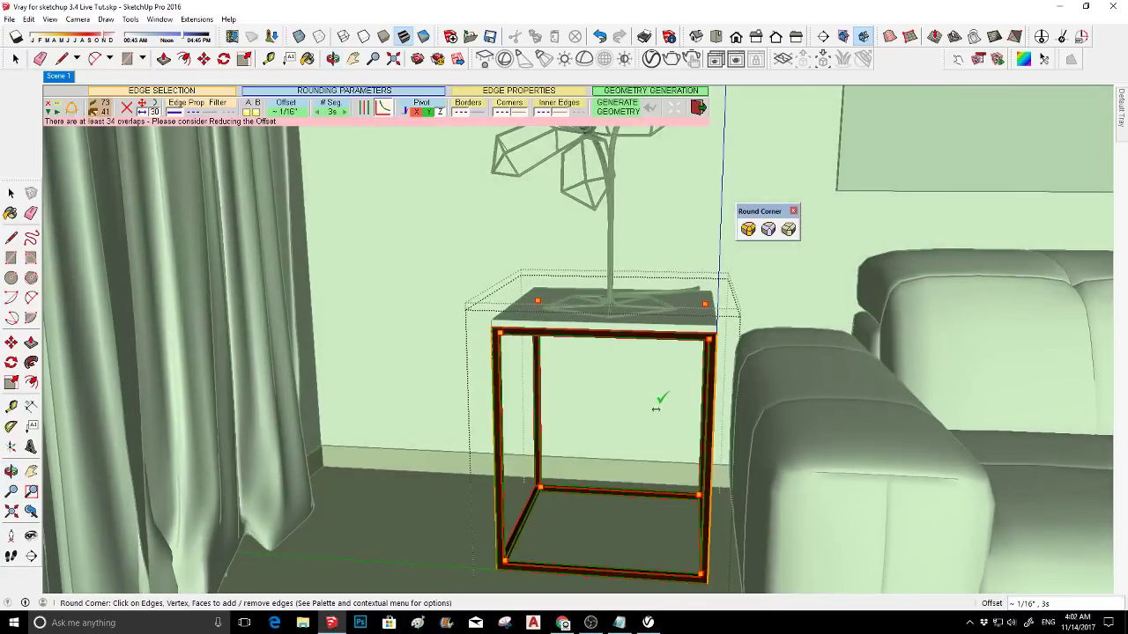
pyautogui.scroll(5, 679, 409)
pyautogui.press('Return')
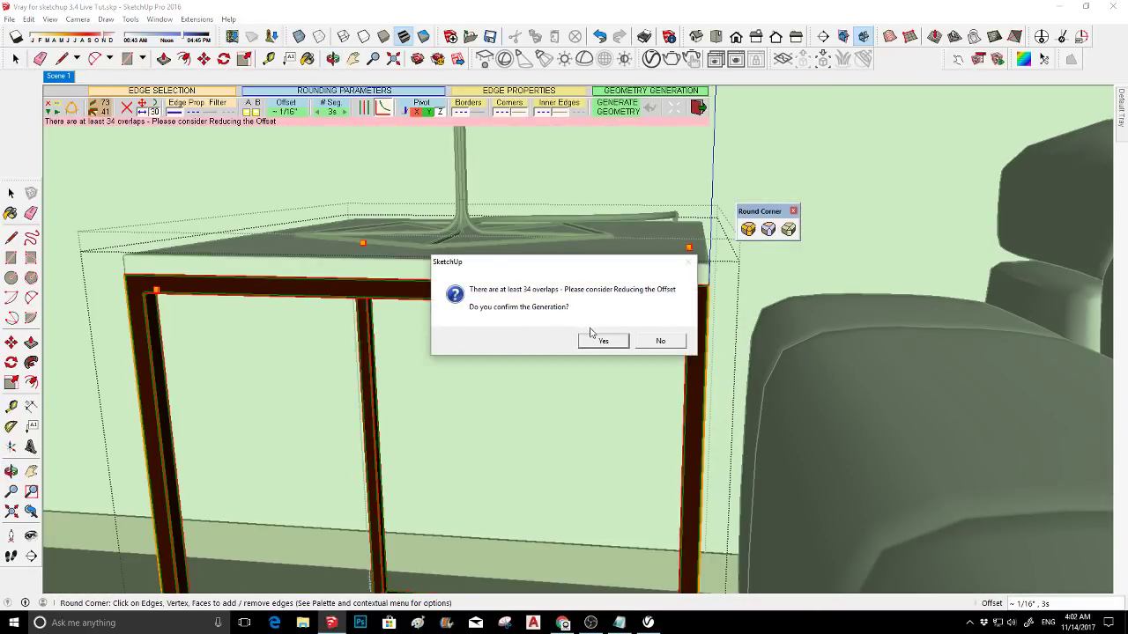
pyautogui.click(594, 339)
pyautogui.click(630, 338)
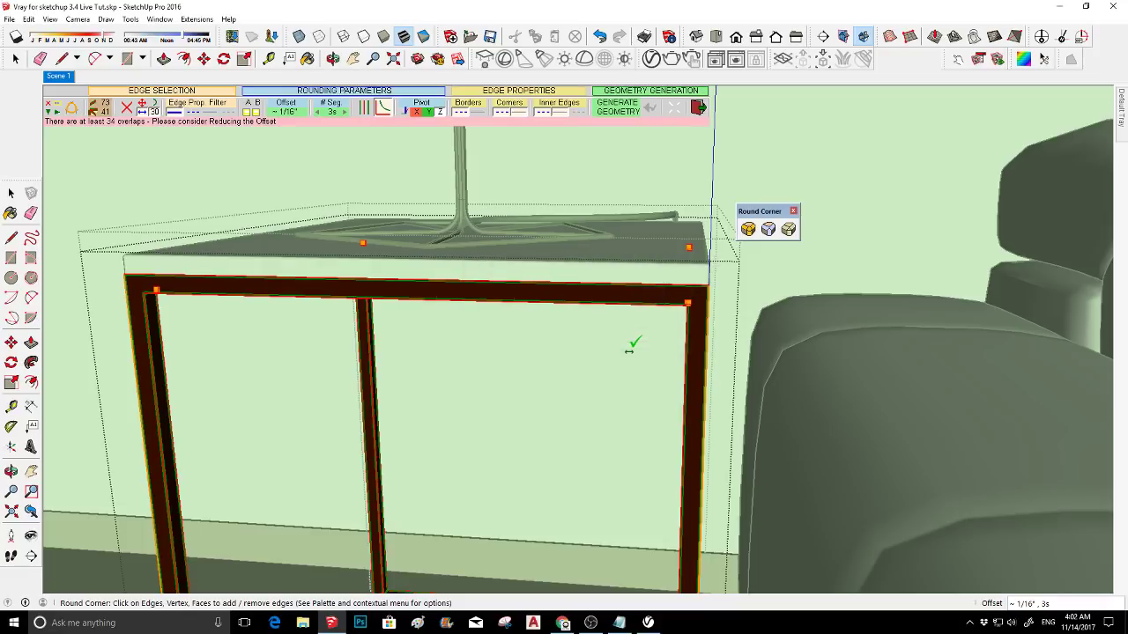
pyautogui.press('Return')
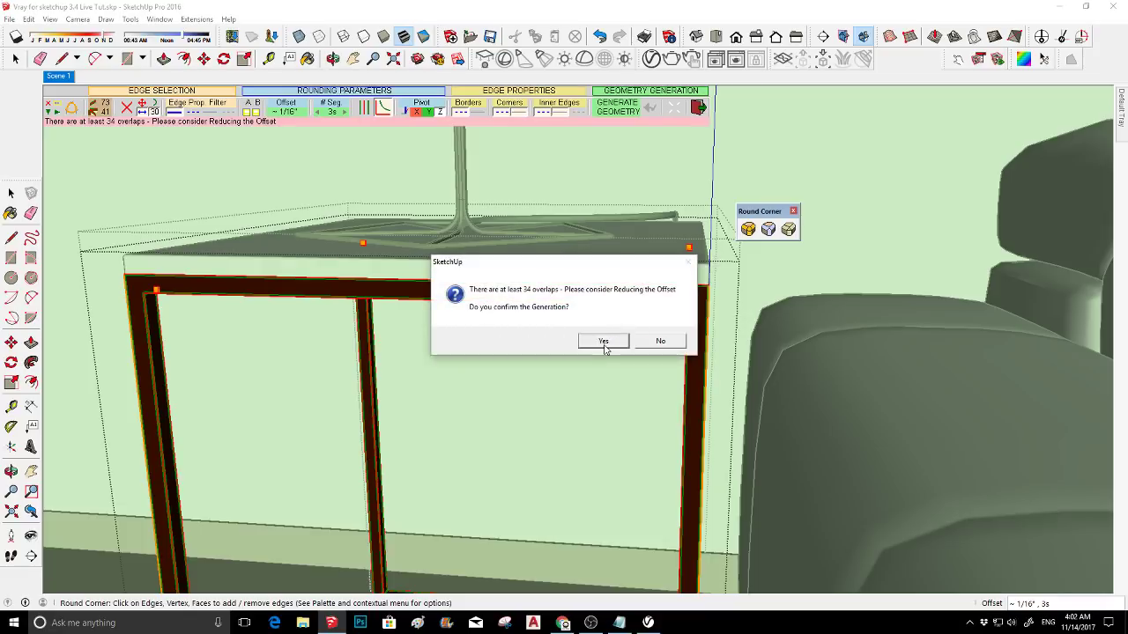
pyautogui.click(603, 341)
pyautogui.click(643, 338)
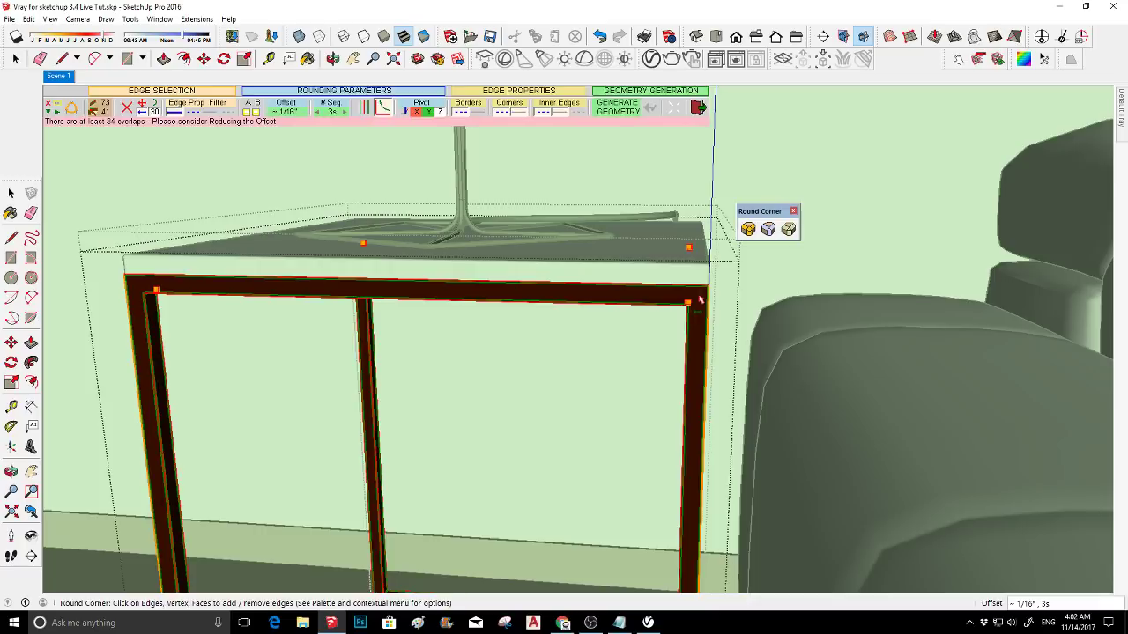
pyautogui.press('space')
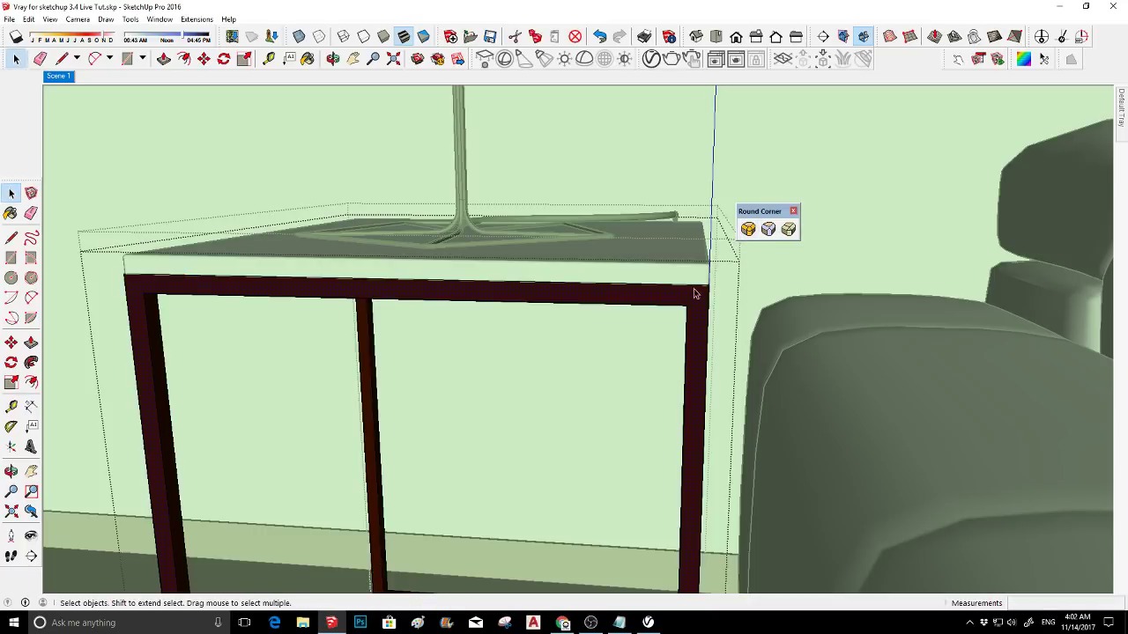
# - Select the bottom front rail and set its rounding offset to 1/8 inch
pyautogui.moveTo(694, 294); pyautogui.dragTo(472, 407, button='middle')
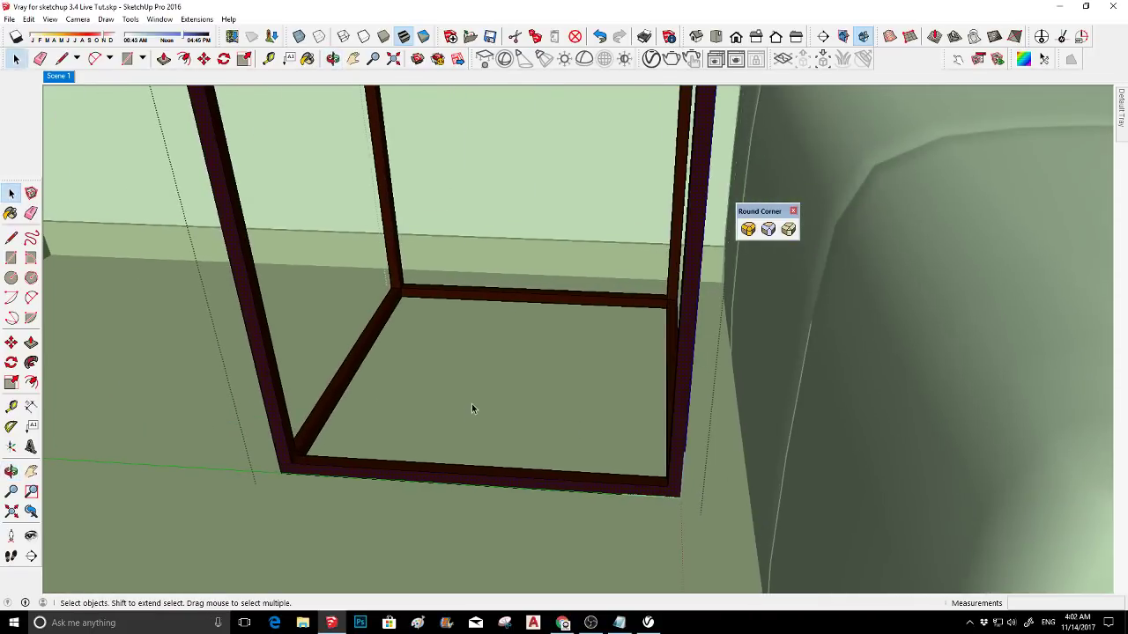
pyautogui.click(459, 467)
pyautogui.click(748, 229)
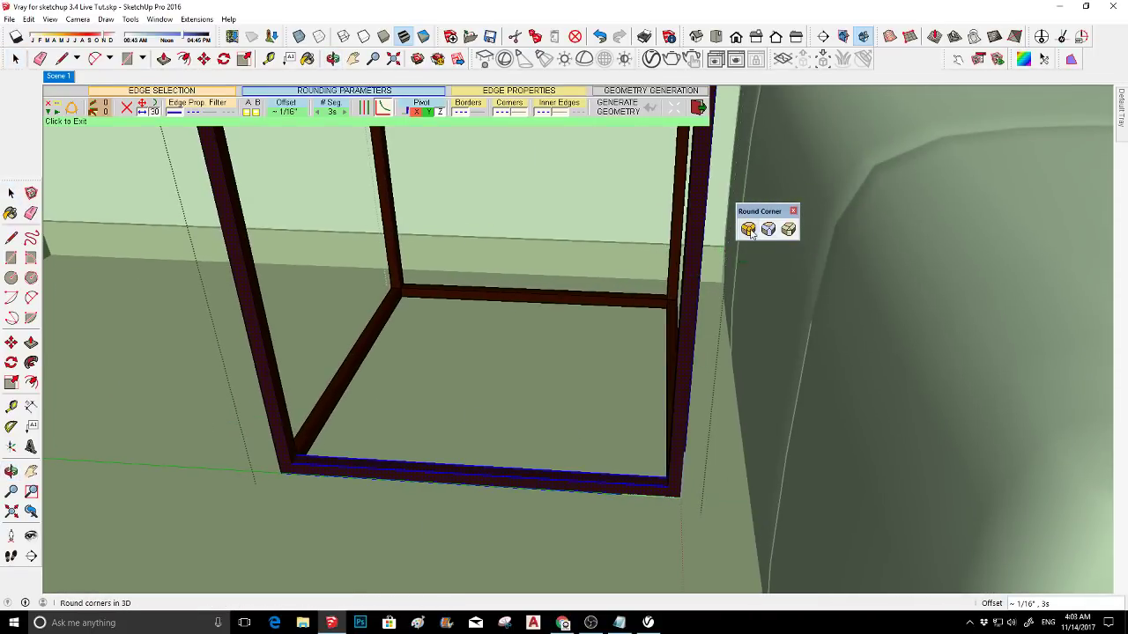
pyautogui.click(285, 108)
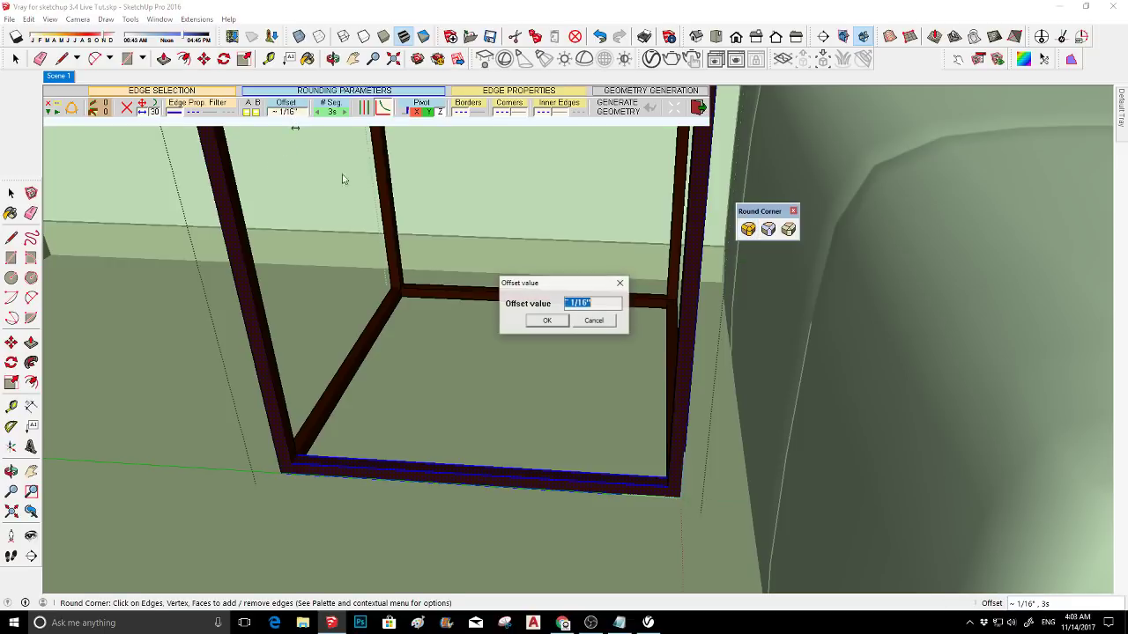
pyautogui.write('1/8')
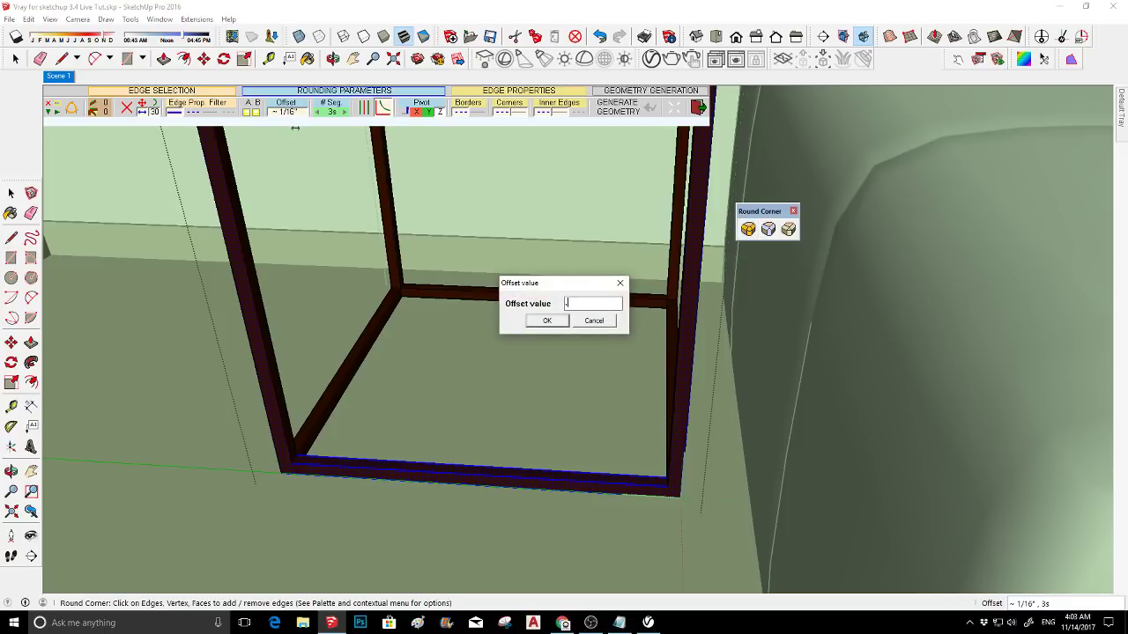
pyautogui.press('Return')
pyautogui.press('space')
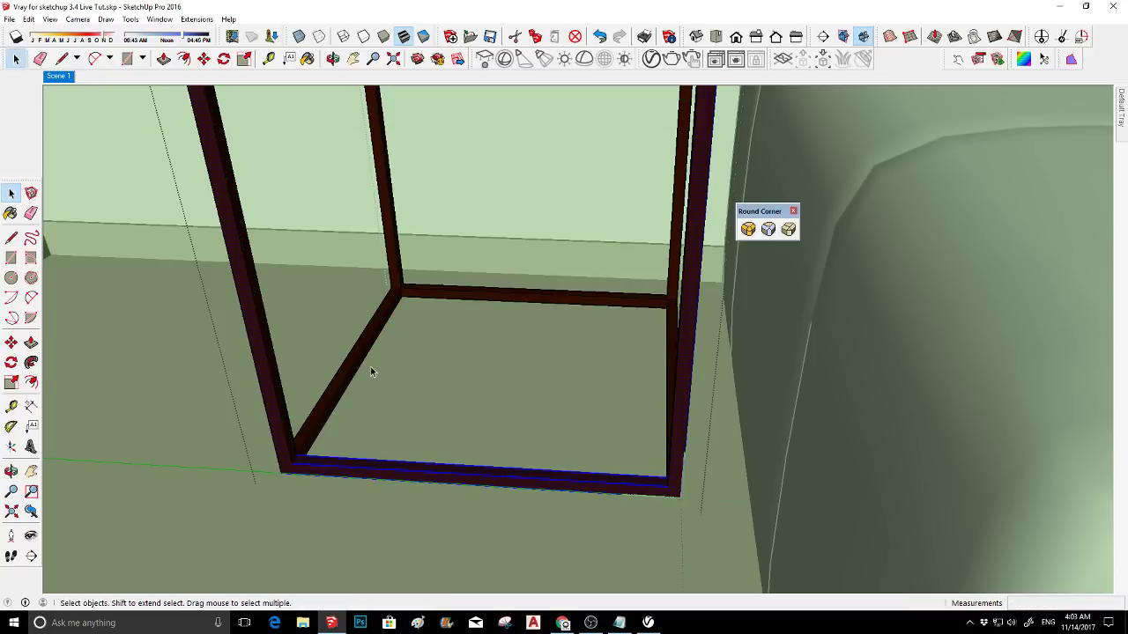
# - Add the left post and bottom side rail to the selection, then abandon Round Corner
pyautogui.keyDown('shift'); pyautogui.moveTo(322, 360); pyautogui.dragTo(81, 399); pyautogui.keyUp('shift')
pyautogui.click(747, 230)
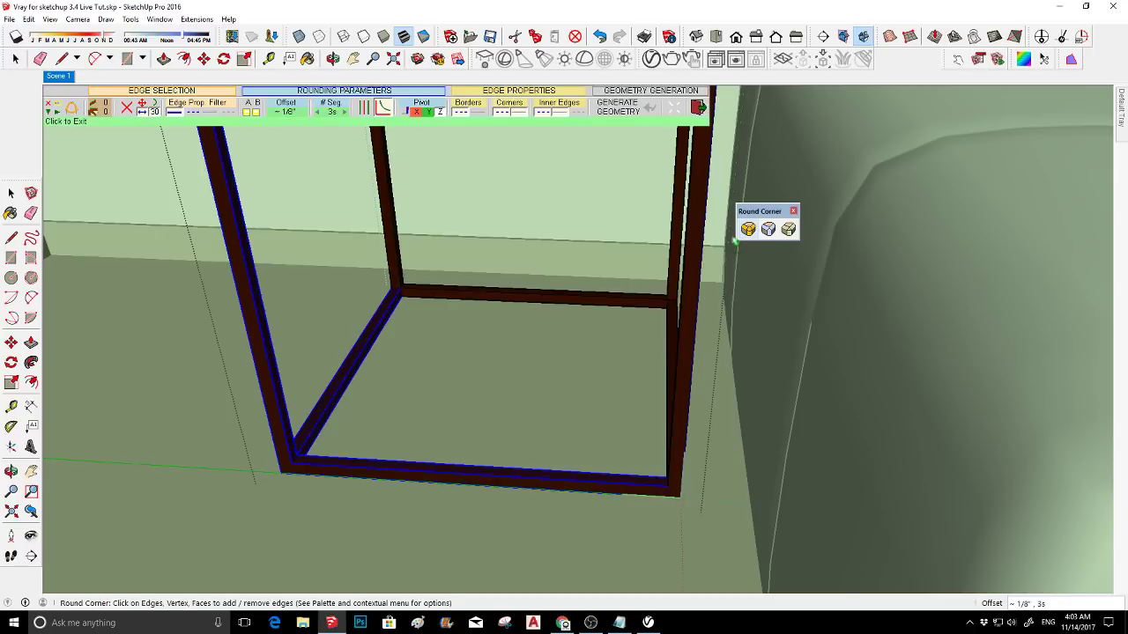
pyautogui.press('space')
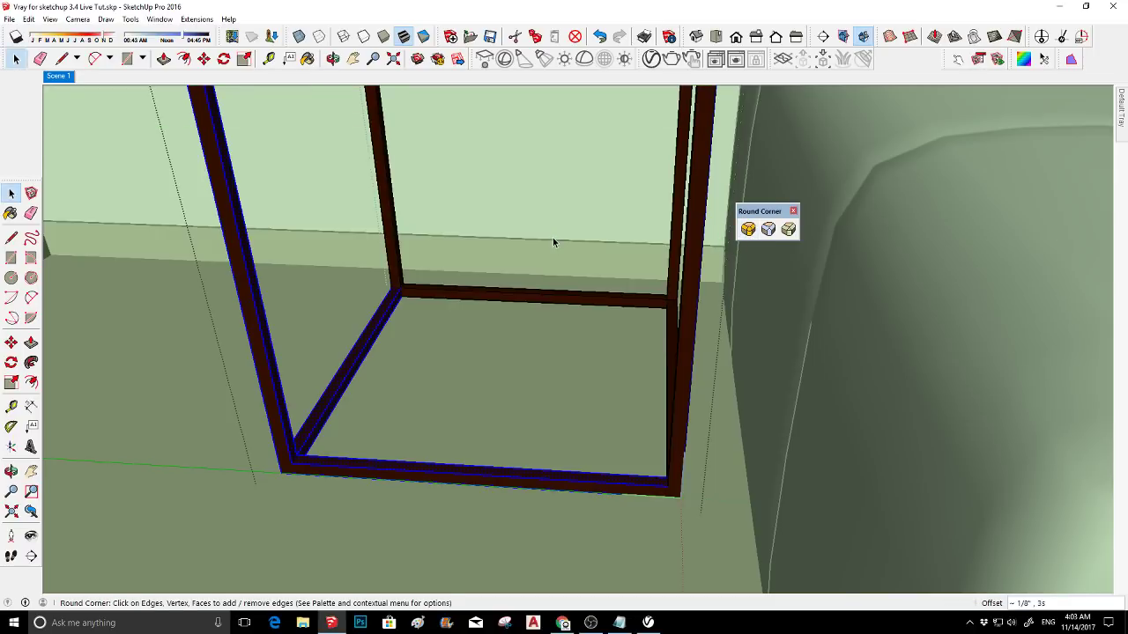
pyautogui.click(747, 230)
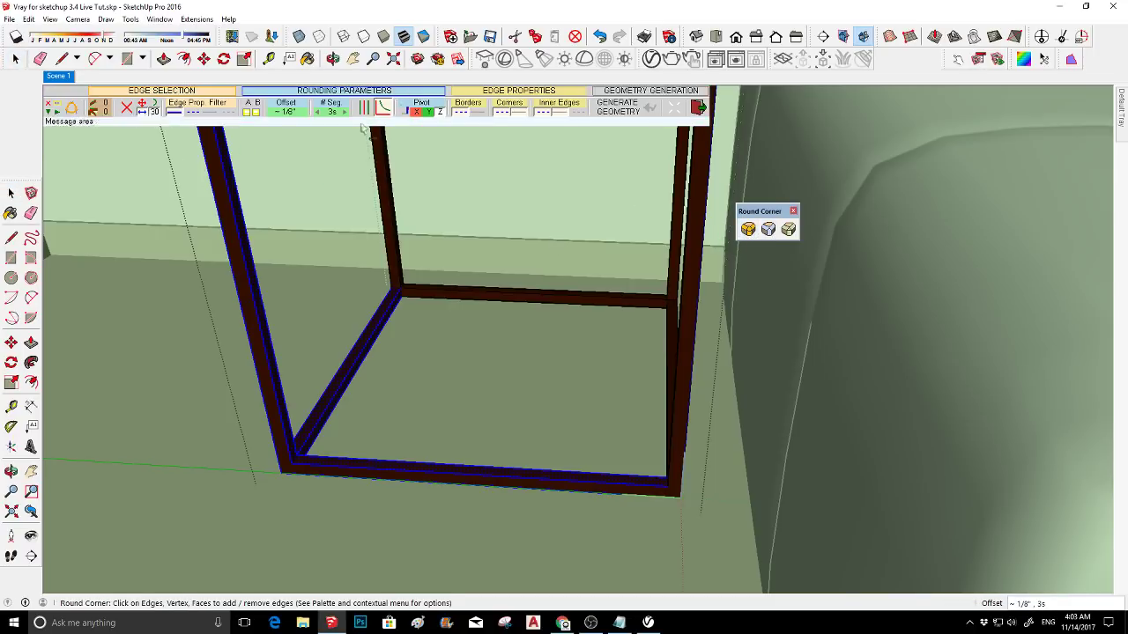
pyautogui.press('space')
pyautogui.scroll(-2, 617, 242)
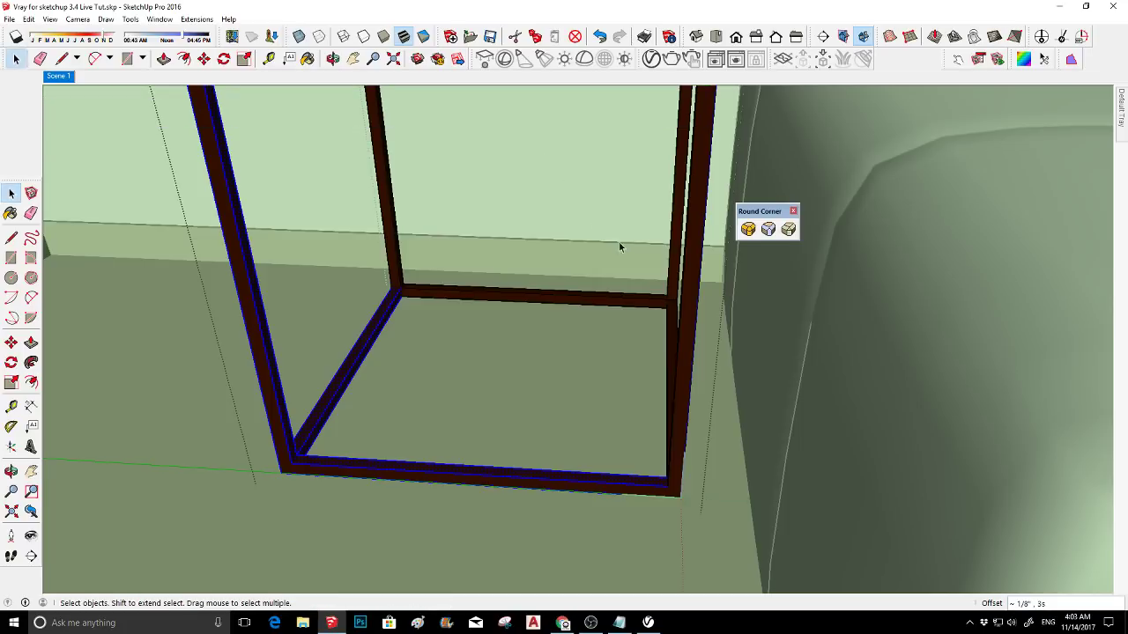
pyautogui.scroll(-6, 608, 328)
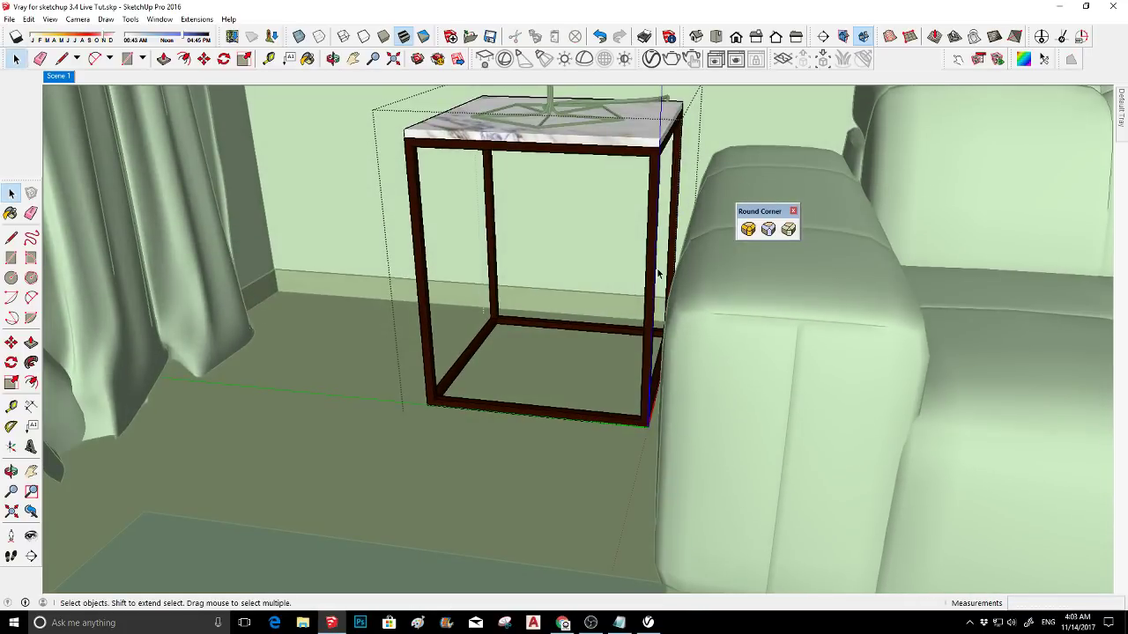
# - Reopen the table group and generate rounded frame edges, dismissing the overlap error
pyautogui.click(657, 274)
pyautogui.doubleClick(652, 284)
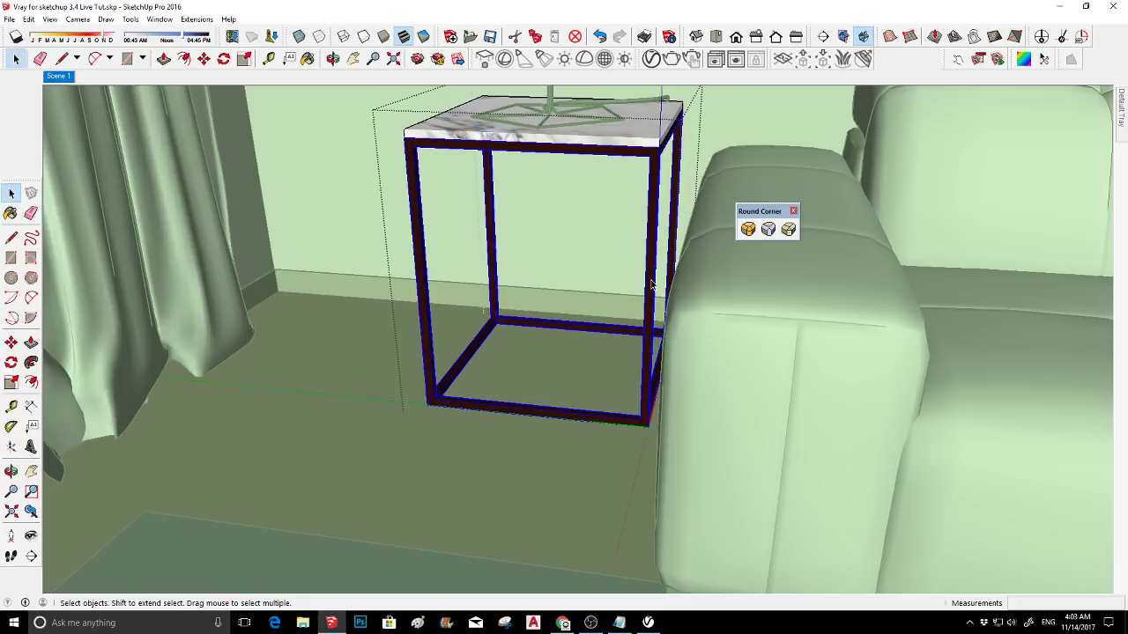
pyautogui.click(652, 283)
pyautogui.click(748, 229)
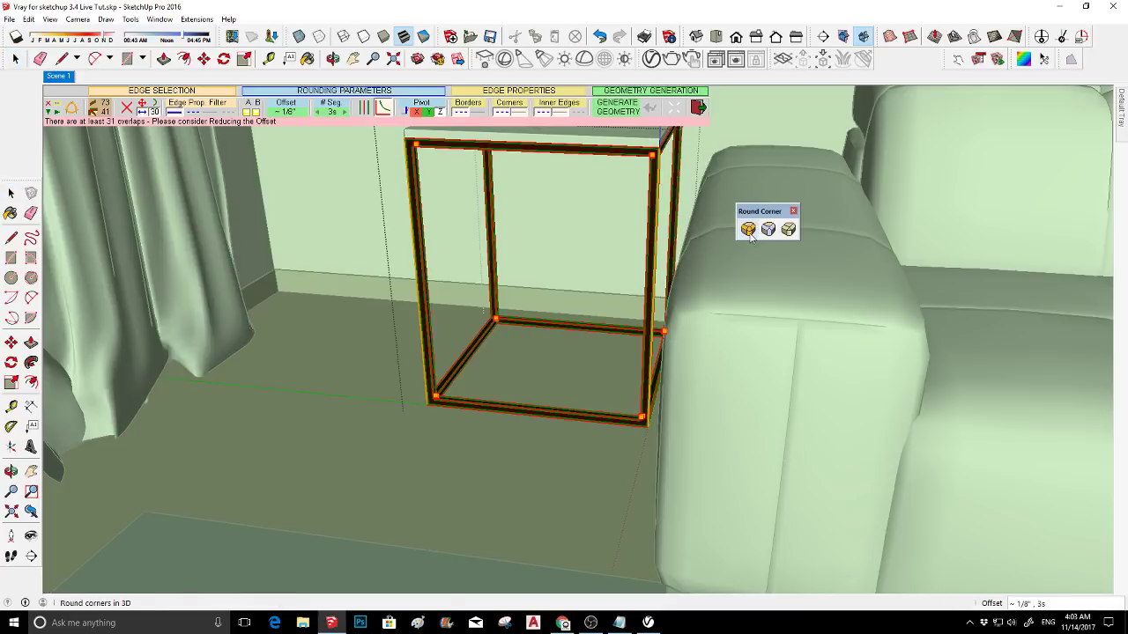
pyautogui.press('Return')
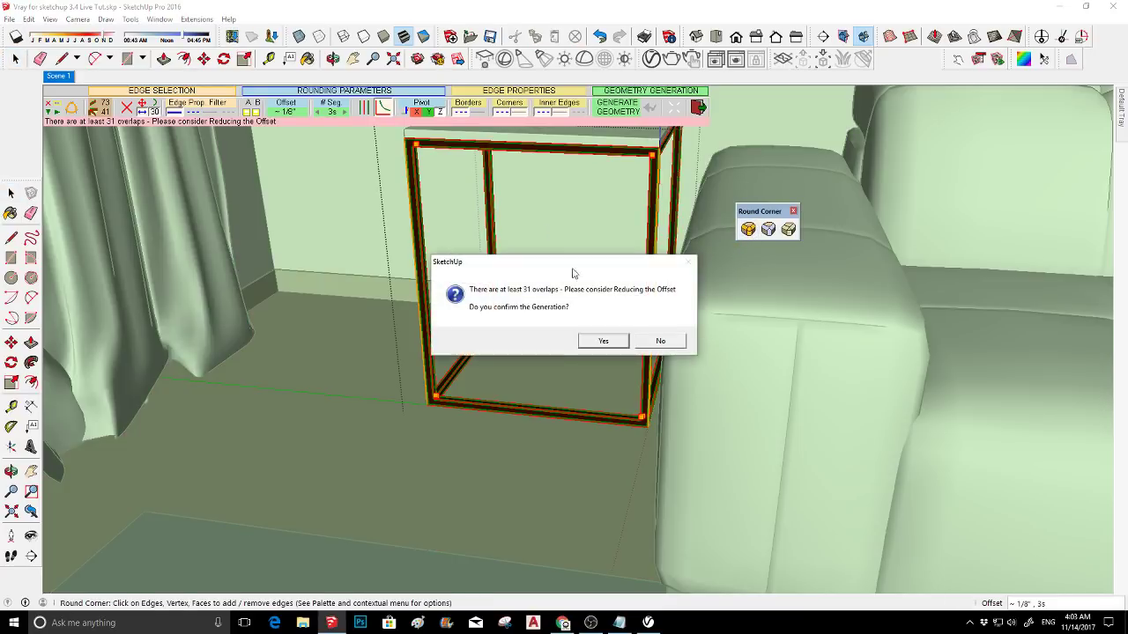
pyautogui.click(604, 338)
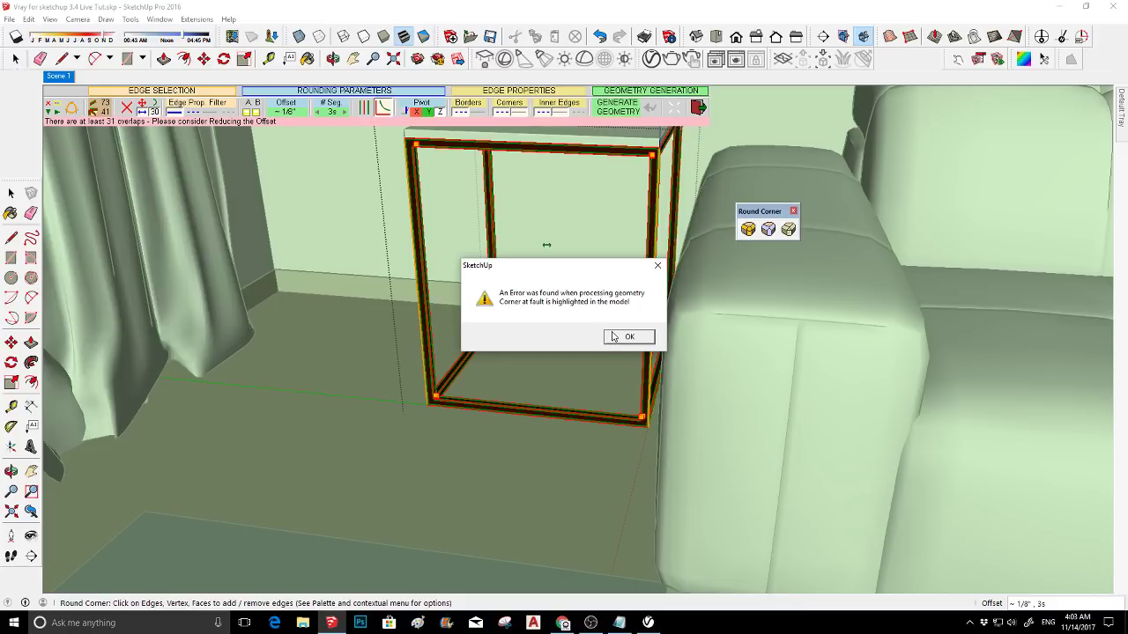
pyautogui.click(614, 338)
# - Restart Round Corner and add the bottom frame corner's edges to the rounding set
pyautogui.click(549, 414)
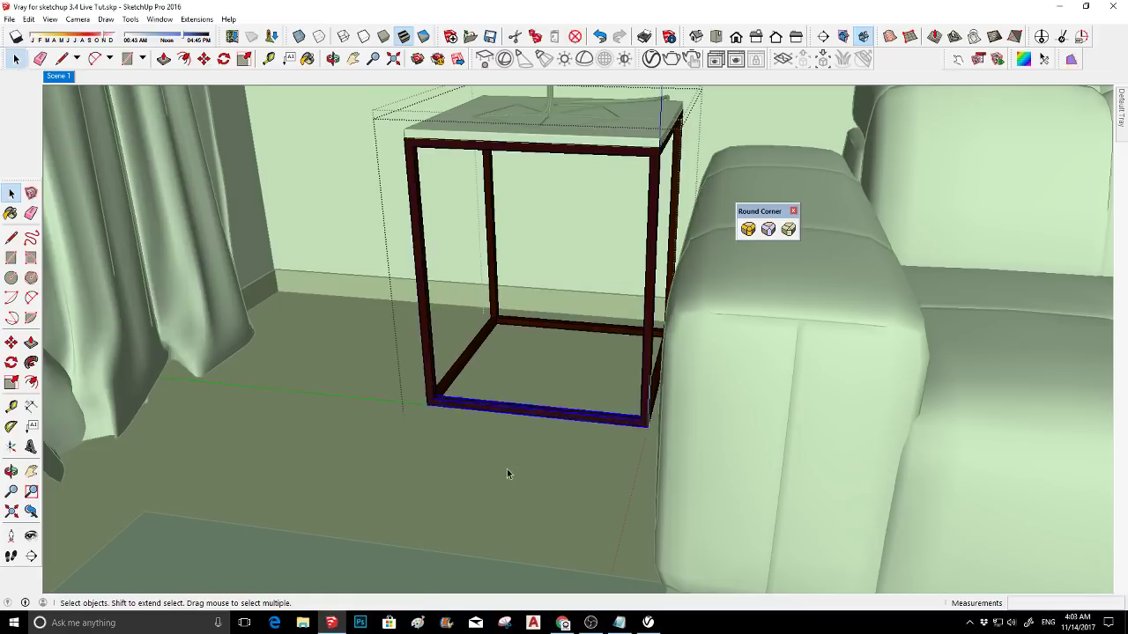
pyautogui.scroll(3, 441, 375)
pyautogui.click(444, 358)
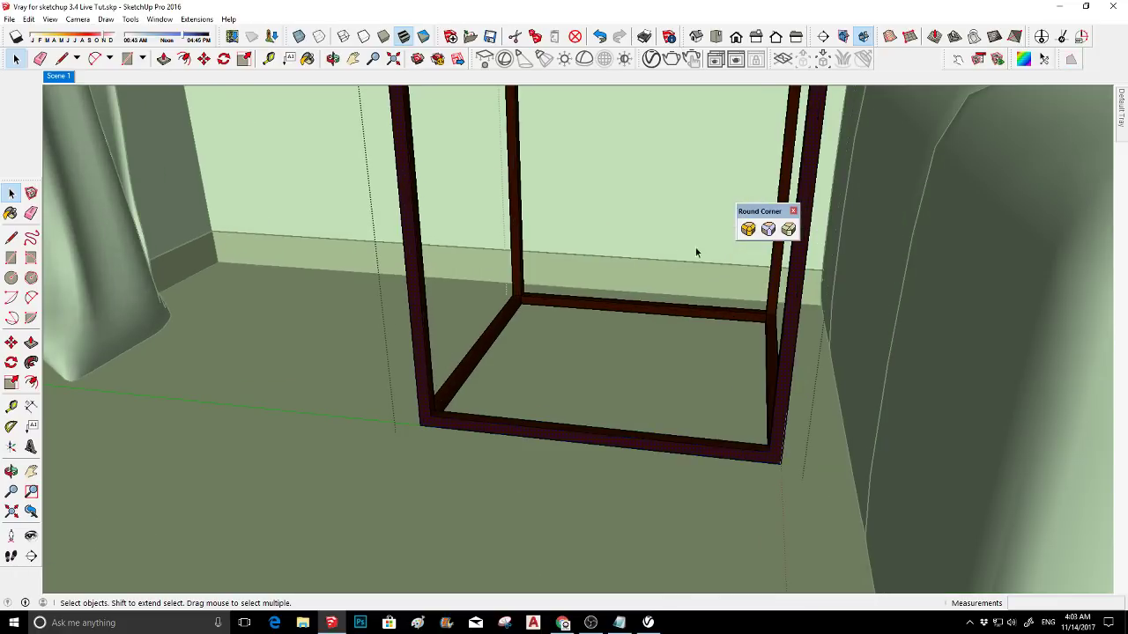
pyautogui.click(748, 229)
pyautogui.moveTo(662, 408); pyautogui.dragTo(546, 365, button='middle')
pyautogui.click(627, 526)
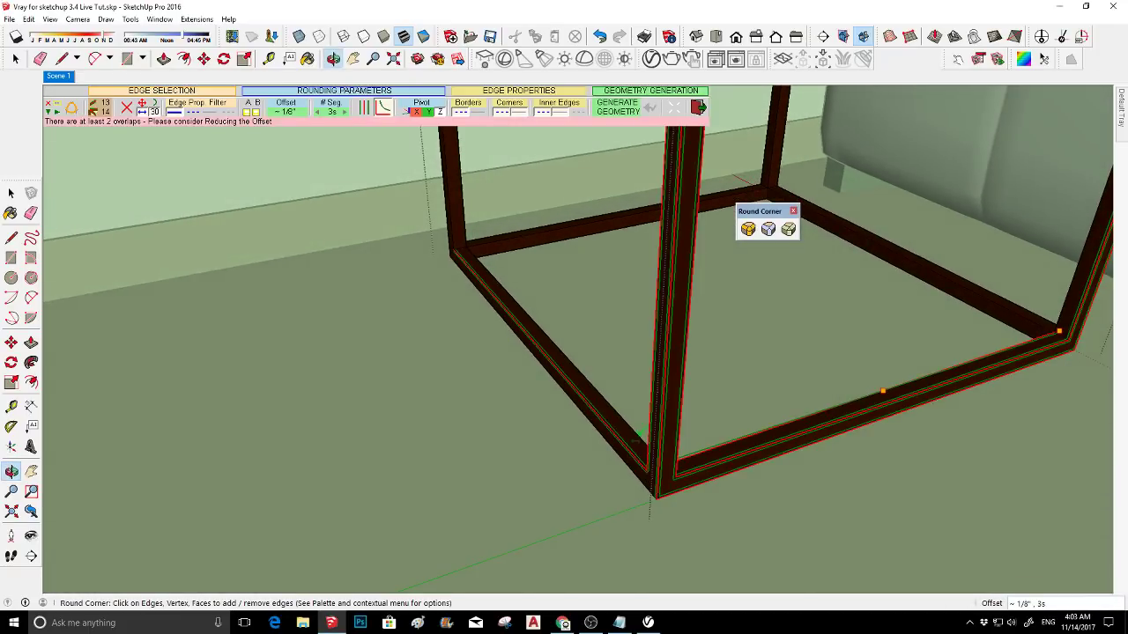
pyautogui.click(644, 469)
pyautogui.click(648, 484)
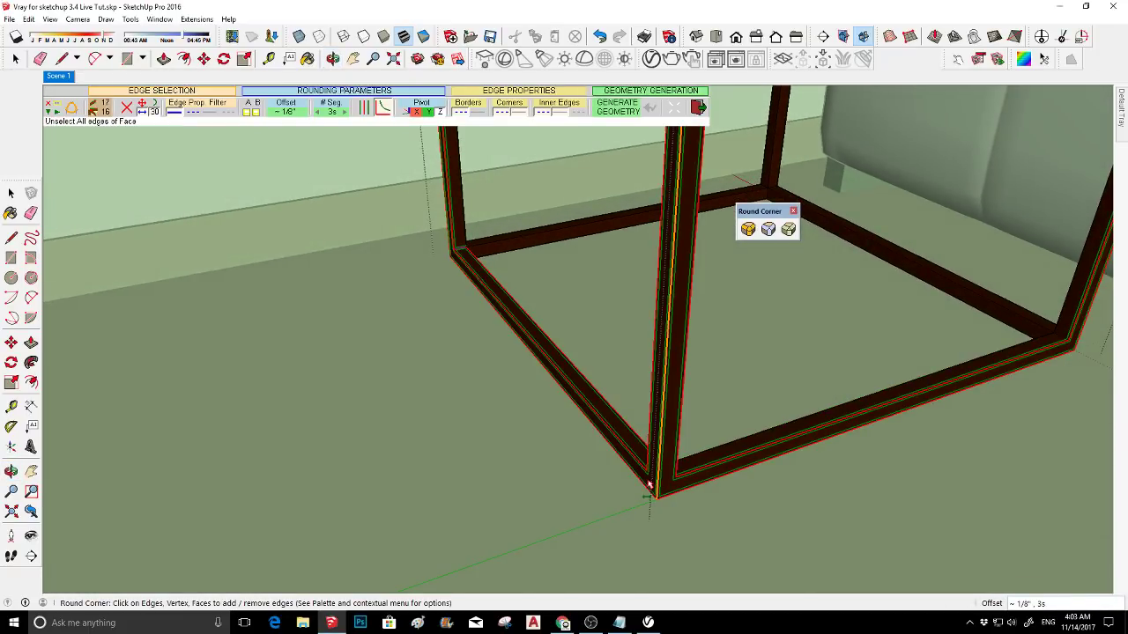
# - Add the remaining corner-leg edges and generate the 1/8" rounded frame geometry
pyautogui.moveTo(649, 485); pyautogui.dragTo(468, 353, button='middle')
pyautogui.scroll(2, 476, 299)
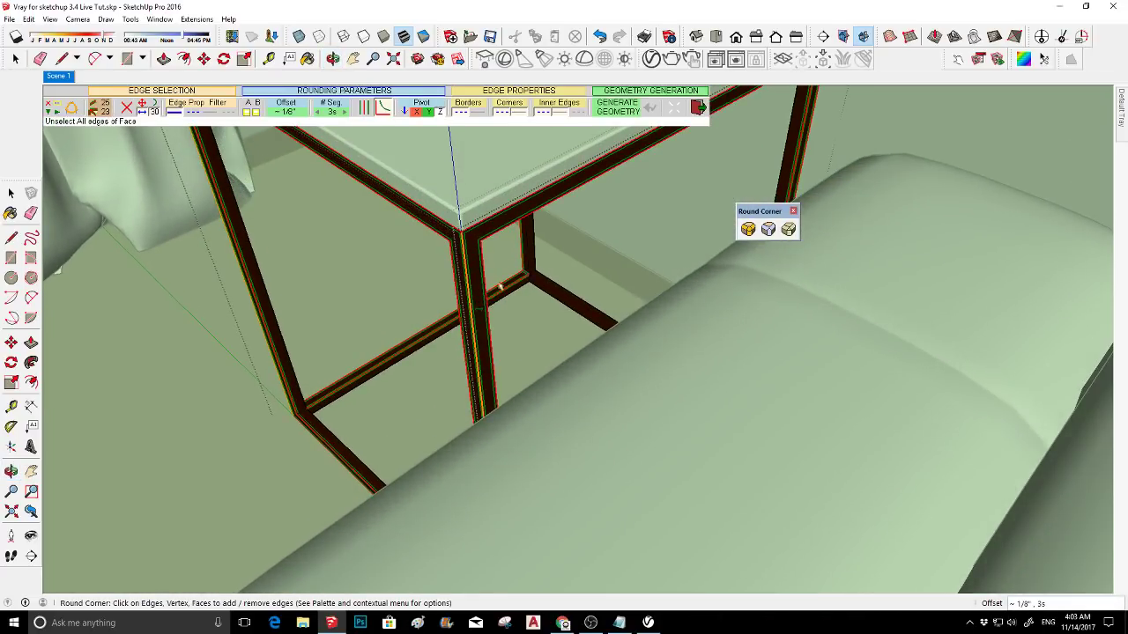
pyautogui.scroll(3, 654, 197)
pyautogui.moveTo(653, 198); pyautogui.dragTo(503, 221, button='middle')
pyautogui.scroll(-2, 496, 282)
pyautogui.scroll(-2, 592, 327)
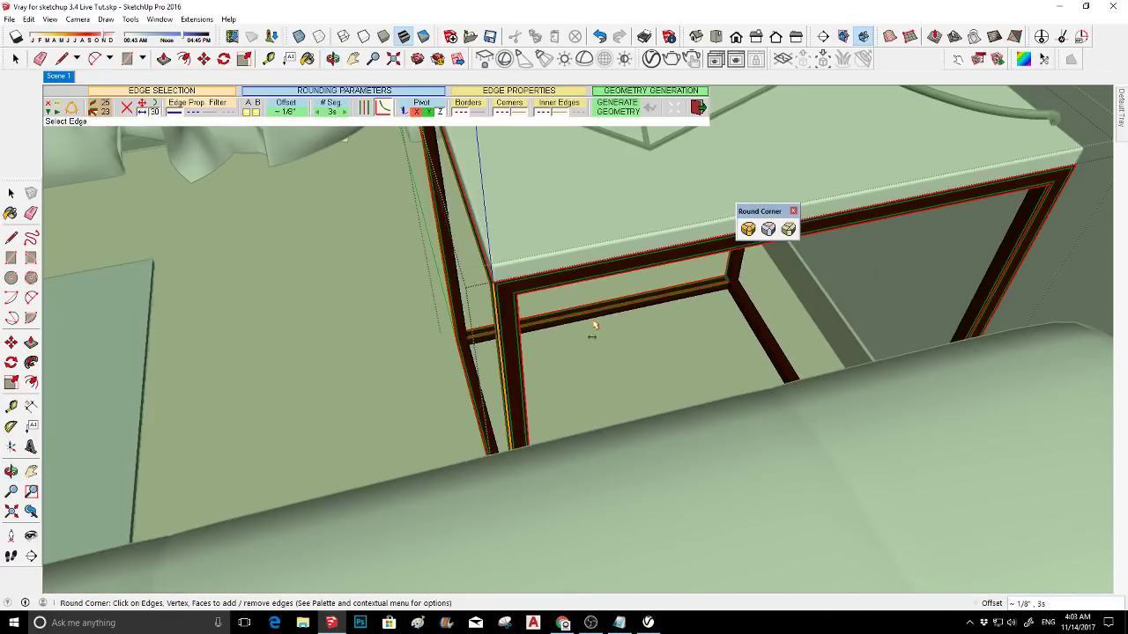
pyautogui.moveTo(591, 327); pyautogui.dragTo(397, 302, button='middle')
pyautogui.scroll(2, 731, 337)
pyautogui.moveTo(730, 338); pyautogui.dragTo(534, 355, button='middle')
pyautogui.scroll(2, 788, 366)
pyautogui.click(703, 332)
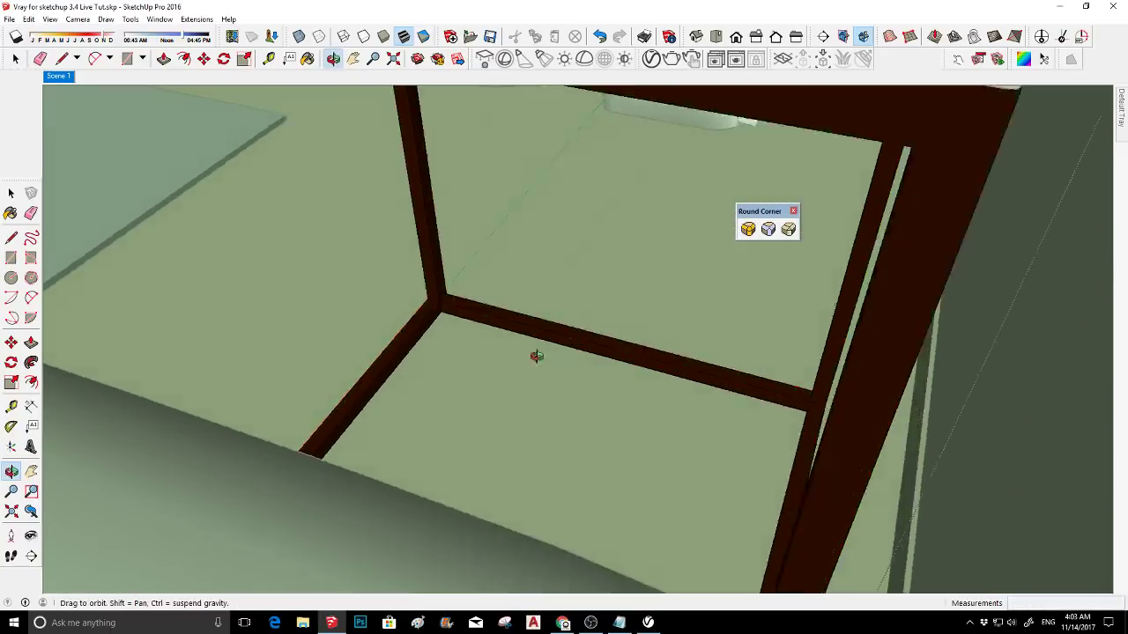
pyautogui.scroll(-3, 691, 356)
pyautogui.moveTo(680, 349); pyautogui.dragTo(653, 409, button='middle')
pyautogui.scroll(3, 750, 323)
pyautogui.press('Return')
pyautogui.press('space')
# - Select and delete the stray side panel on the table's solid side
pyautogui.scroll(-3, 647, 318)
pyautogui.moveTo(646, 317); pyautogui.dragTo(669, 224, button='middle')
pyautogui.scroll(1, 591, 223)
pyautogui.moveTo(591, 223); pyautogui.dragTo(749, 291, button='middle')
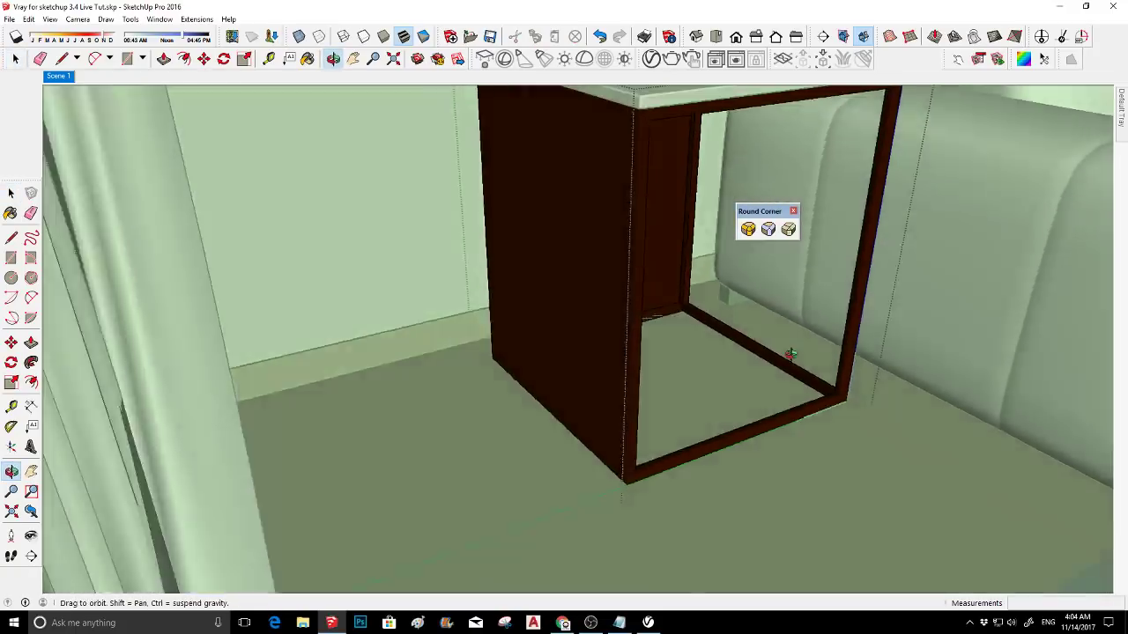
pyautogui.scroll(3, 804, 324)
pyautogui.scroll(2, 586, 285)
pyautogui.moveTo(614, 272); pyautogui.dragTo(633, 317, button='middle')
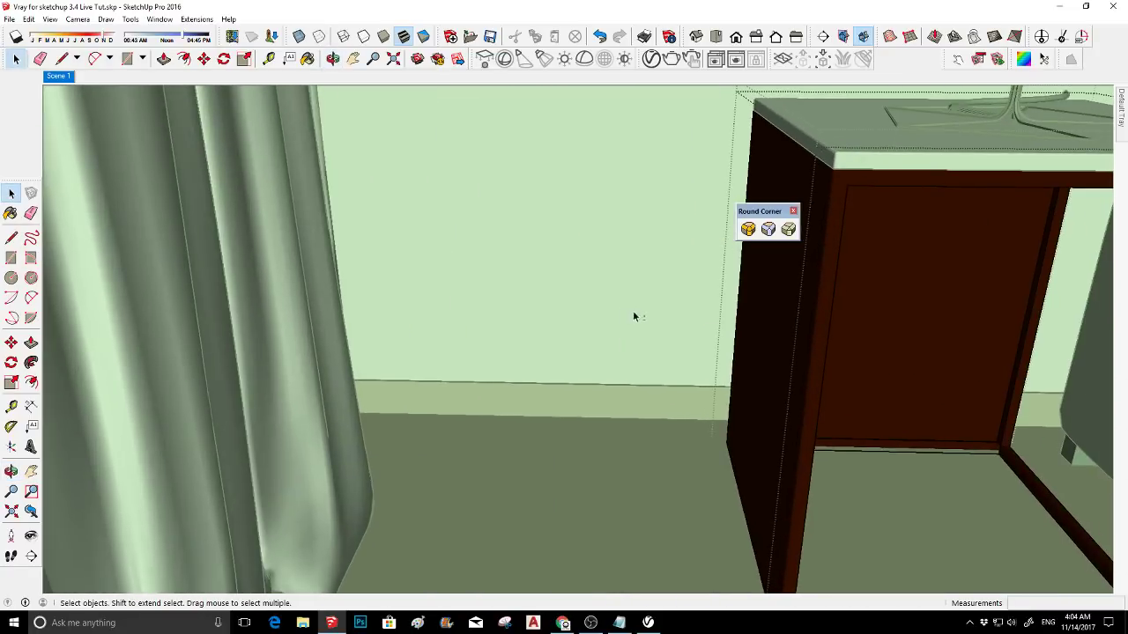
pyautogui.click(771, 345)
pyautogui.press('Delete')
# - Delete the side table's unwanted back panel and exit the table group
pyautogui.click(950, 298)
pyautogui.press('Delete')
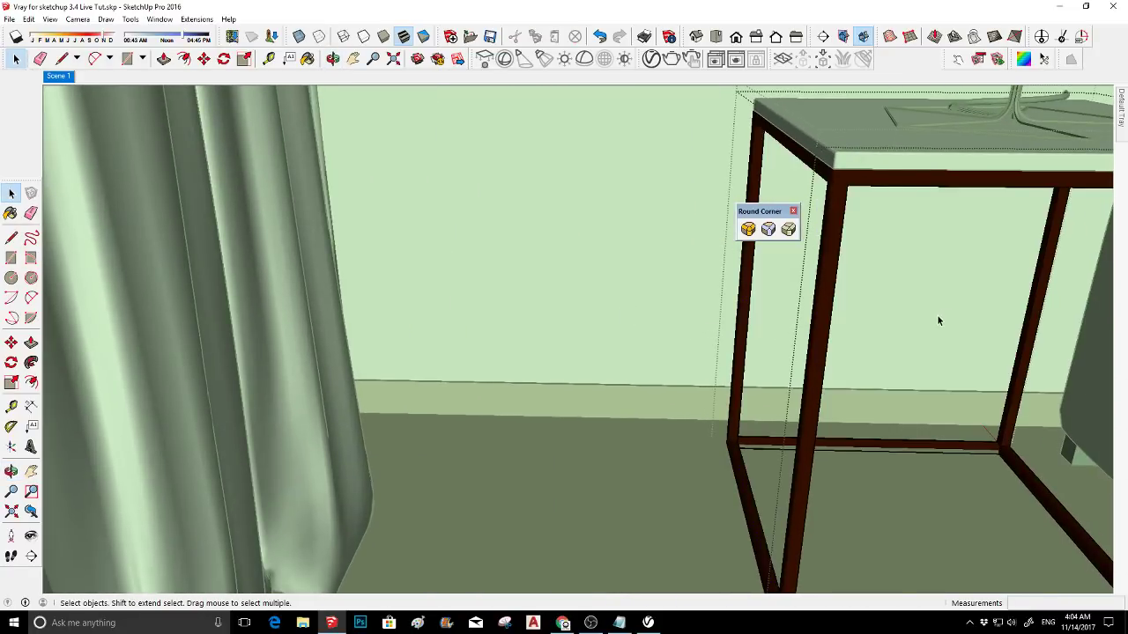
pyautogui.scroll(-5, 749, 265)
pyautogui.moveTo(741, 288); pyautogui.dragTo(547, 245, button='middle')
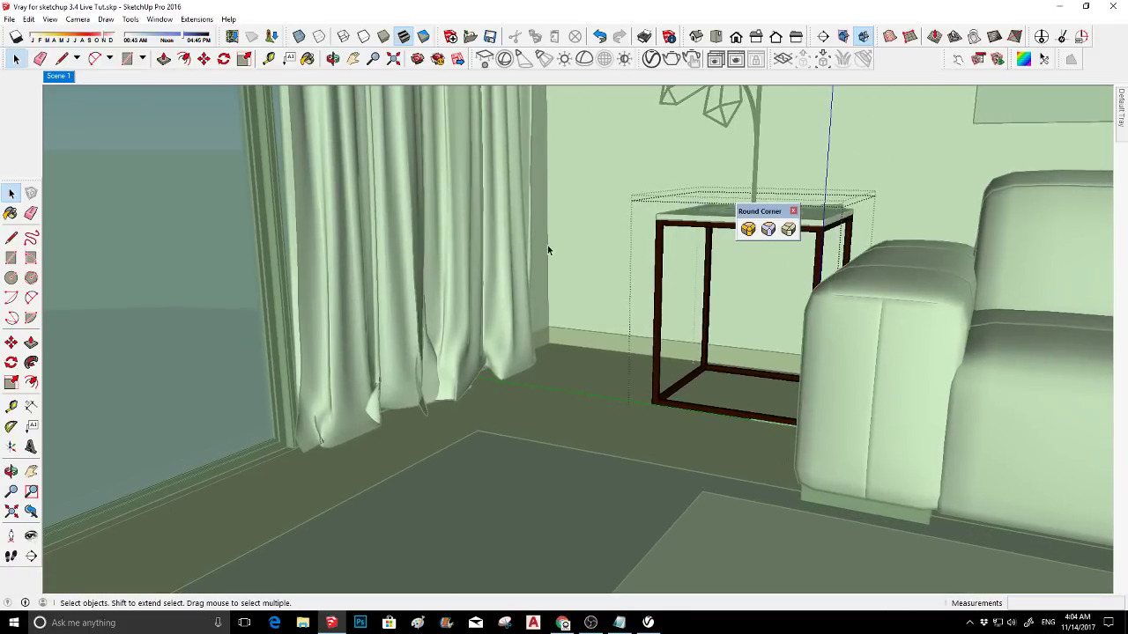
pyautogui.click(611, 235)
# - Orbit past the lamp table and sofa and zoom in on the marble coffee table
pyautogui.scroll(10, 611, 235)
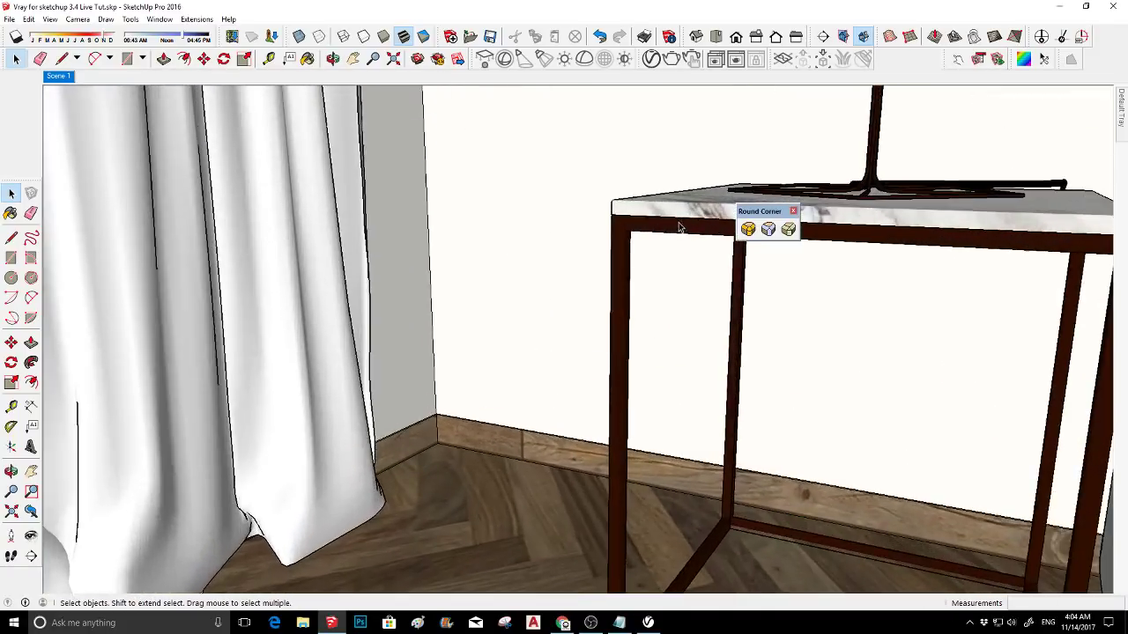
pyautogui.scroll(-10, 619, 224)
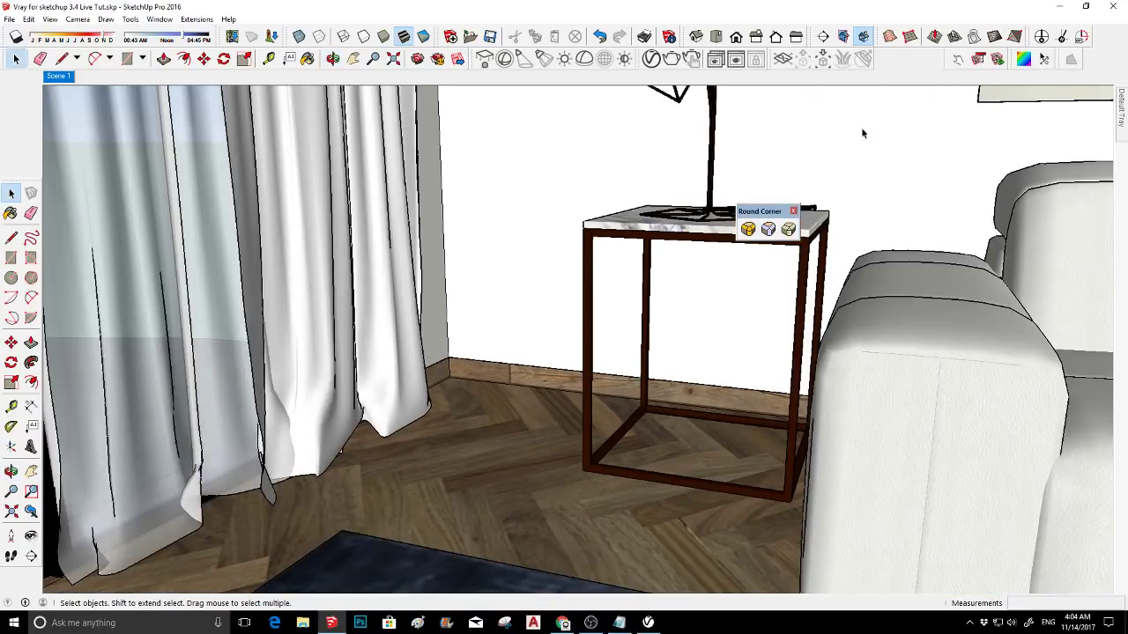
pyautogui.scroll(-6, 872, 145)
pyautogui.moveTo(695, 196); pyautogui.dragTo(496, 253, button='middle')
pyautogui.scroll(3, 496, 253)
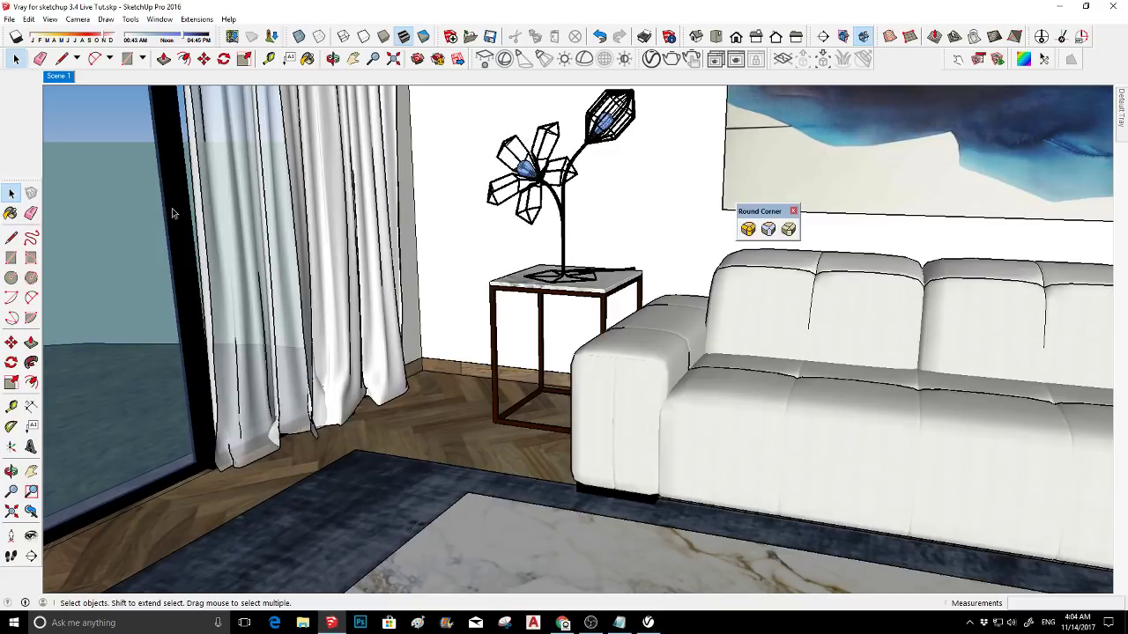
pyautogui.moveTo(456, 349); pyautogui.dragTo(342, 333, button='middle')
pyautogui.scroll(5, 415, 287)
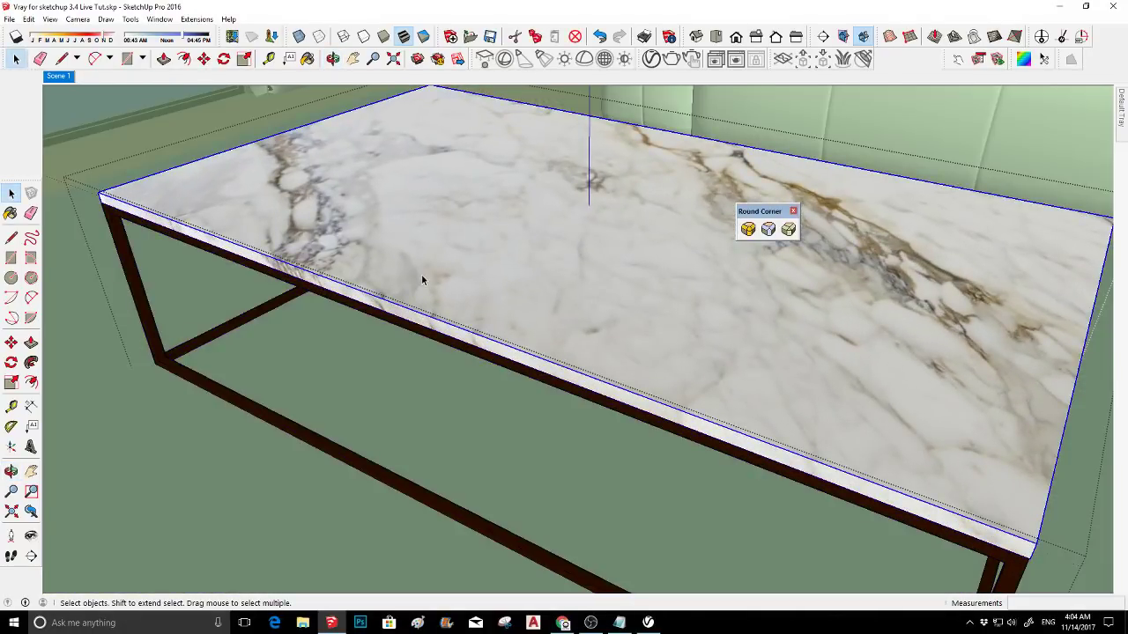
# - Enter the marble tabletop group, select its top face and edges, and apply Round Corner
pyautogui.doubleClick(421, 277)
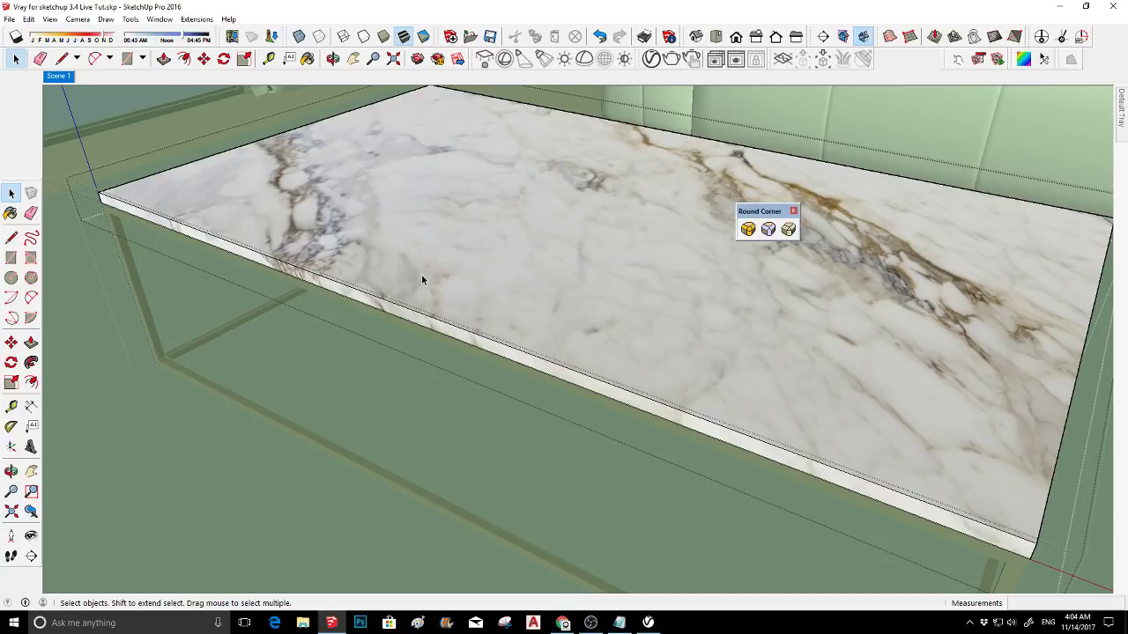
pyautogui.doubleClick(421, 278)
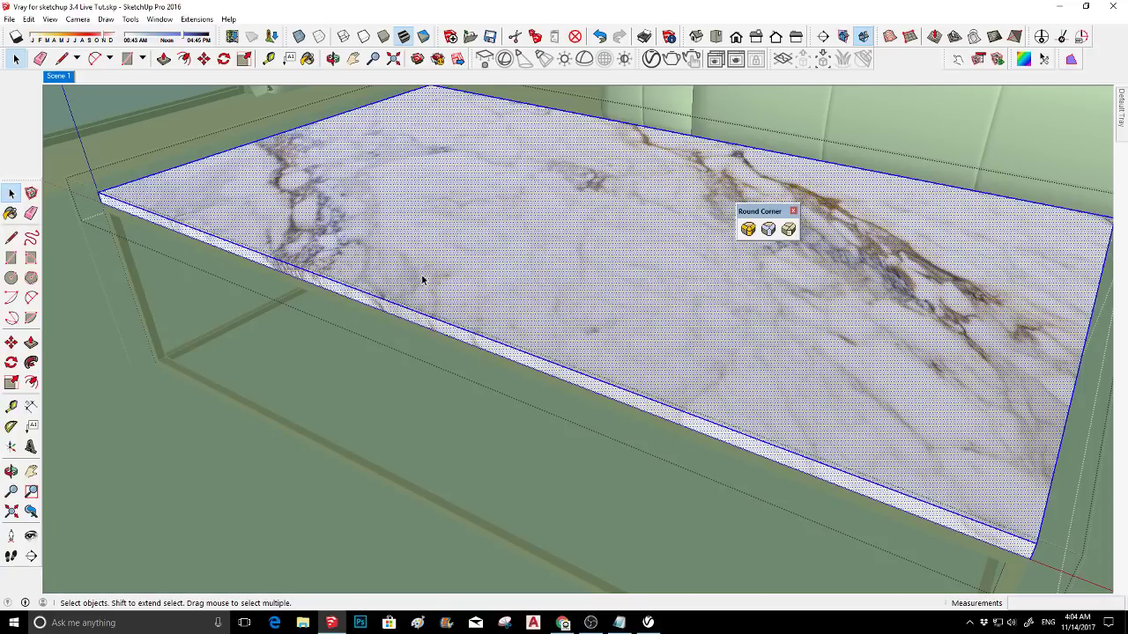
pyautogui.click(747, 230)
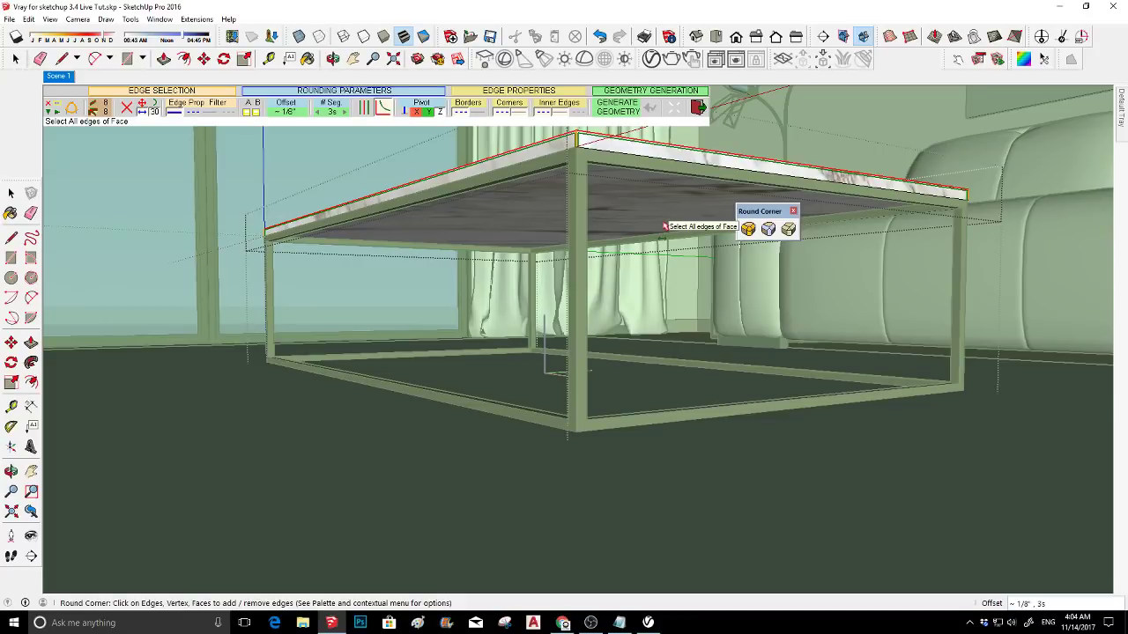
pyautogui.moveTo(665, 227); pyautogui.dragTo(521, 428, button='middle')
pyautogui.scroll(2, 493, 441)
pyautogui.press('space')
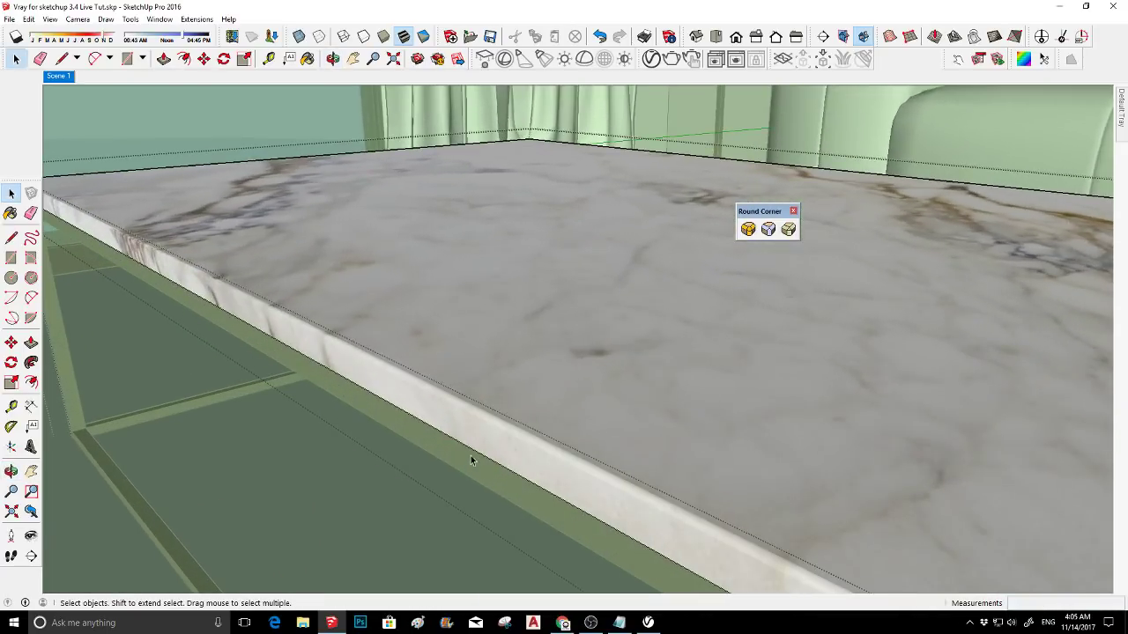
pyautogui.click(11, 213)
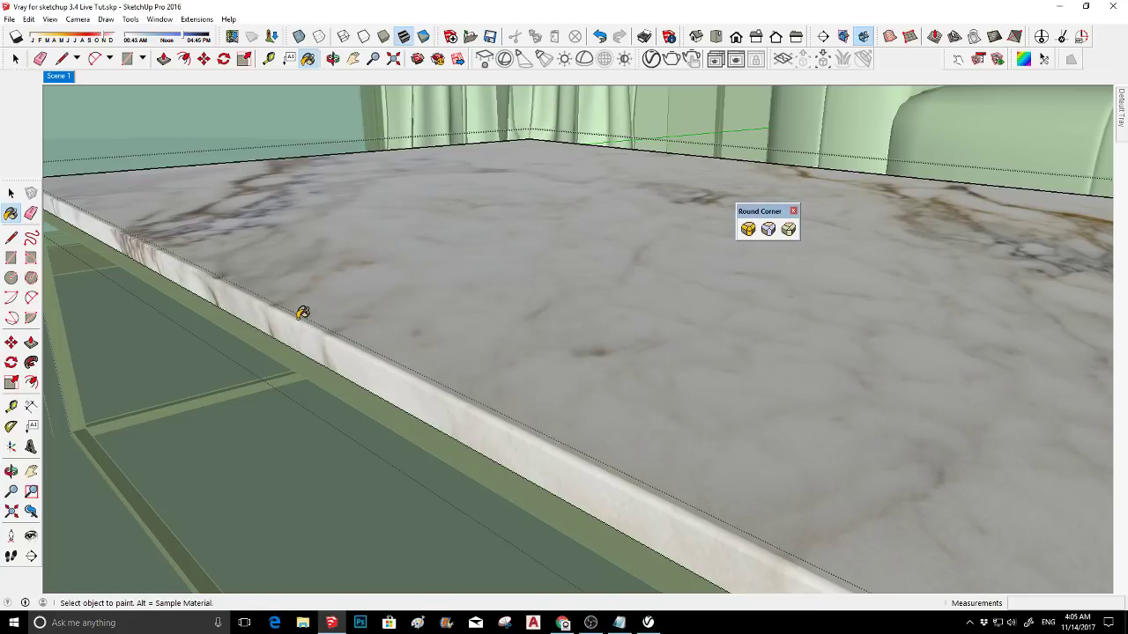
# - Show hidden geometry and sample the marble material from the tabletop slab
pyautogui.moveTo(187, 273); pyautogui.dragTo(408, 396, button='middle')
pyautogui.scroll(2, 478, 381)
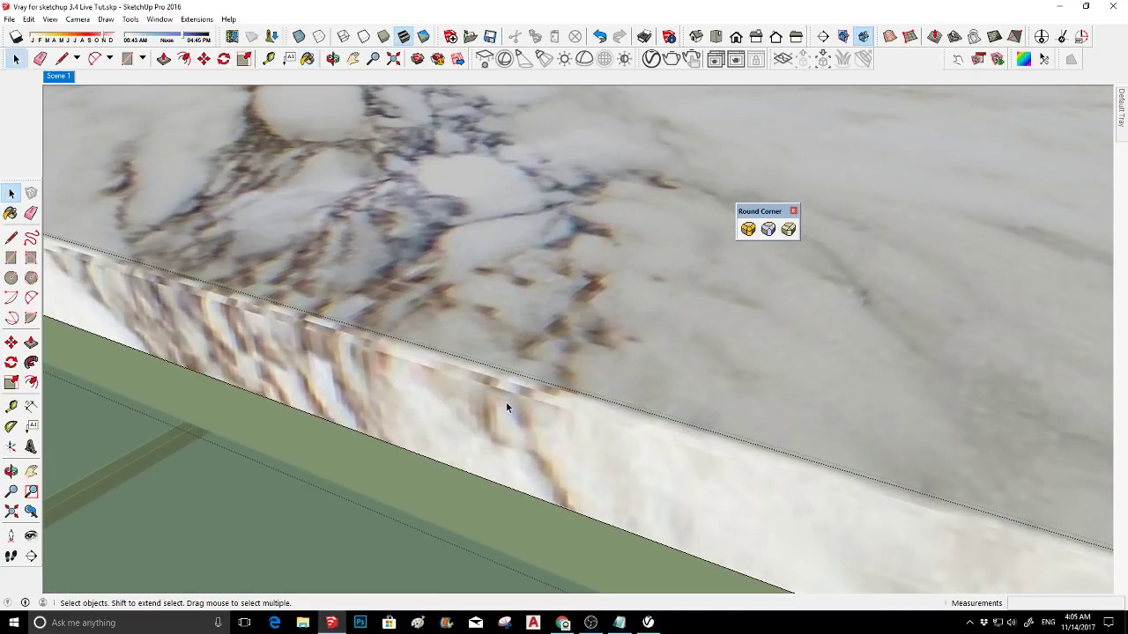
pyautogui.press('b')
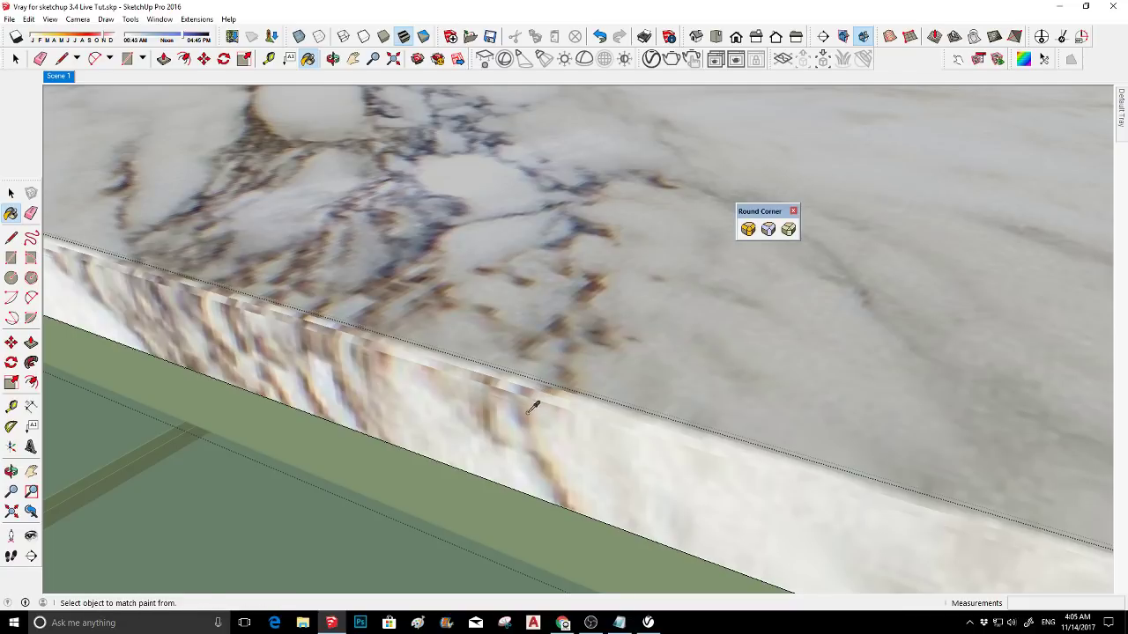
pyautogui.click(50, 18)
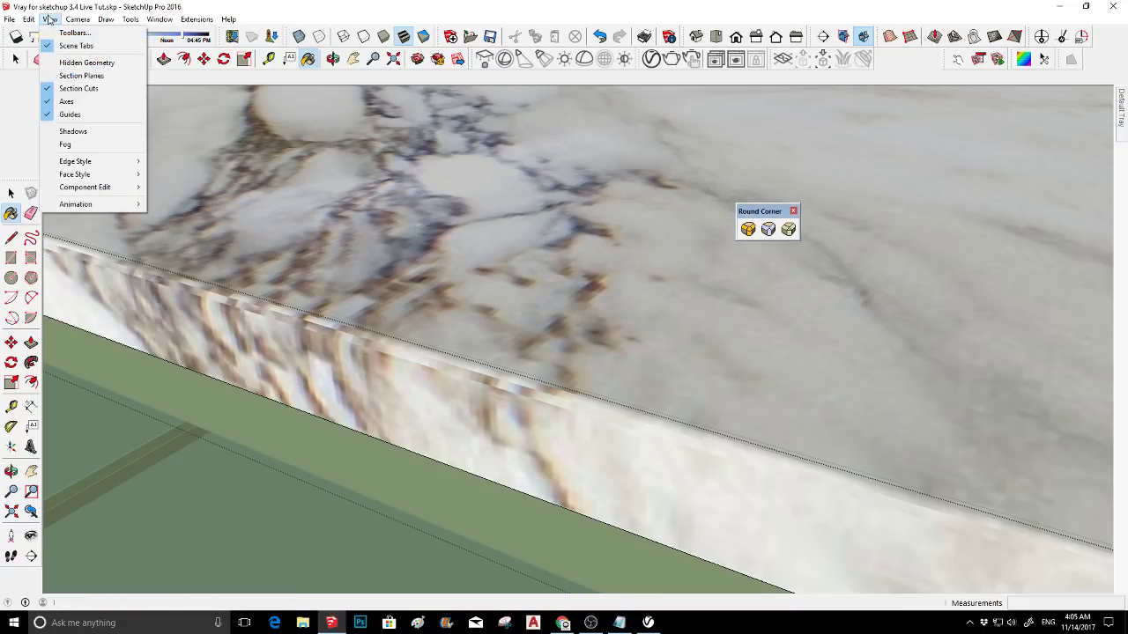
pyautogui.click(79, 60)
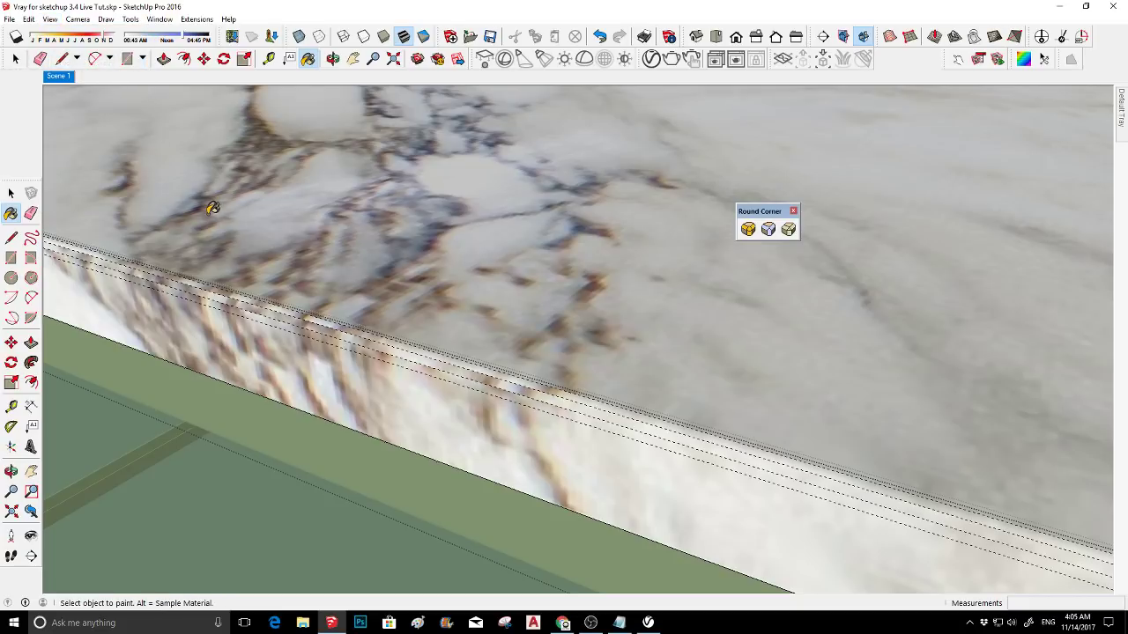
pyautogui.press('shift')
pyautogui.scroll(3, 528, 373)
pyautogui.press('alt')
pyautogui.keyDown('alt'); pyautogui.click(548, 344); pyautogui.keyUp('alt')
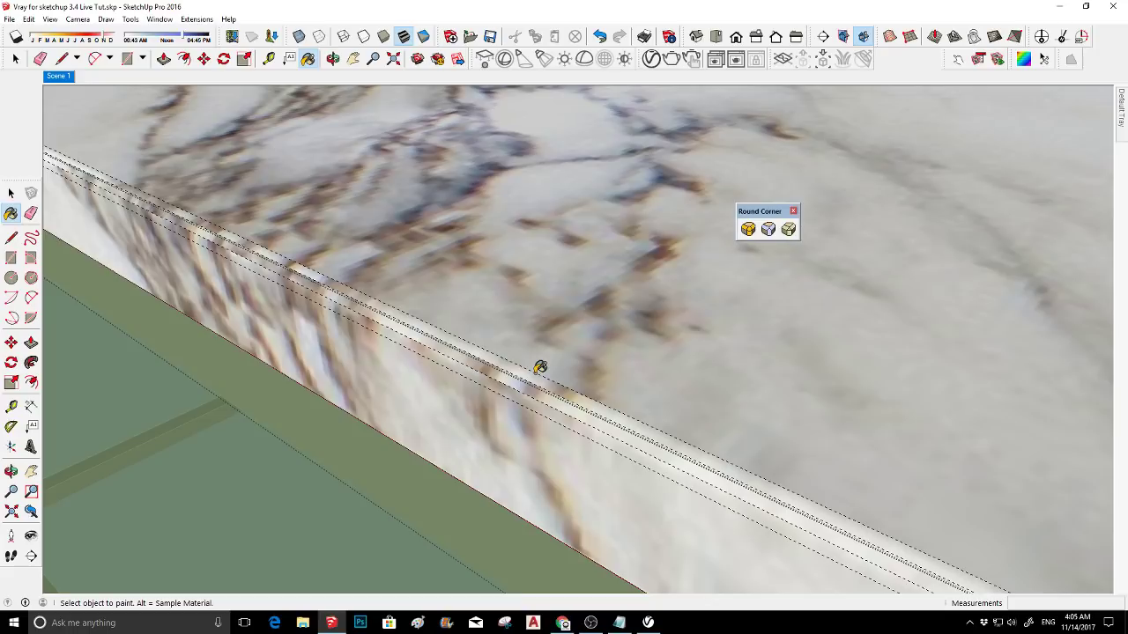
# - Turn off Hidden Geometry and orbit out to a lower view of the whole table
pyautogui.scroll(-6, 522, 379)
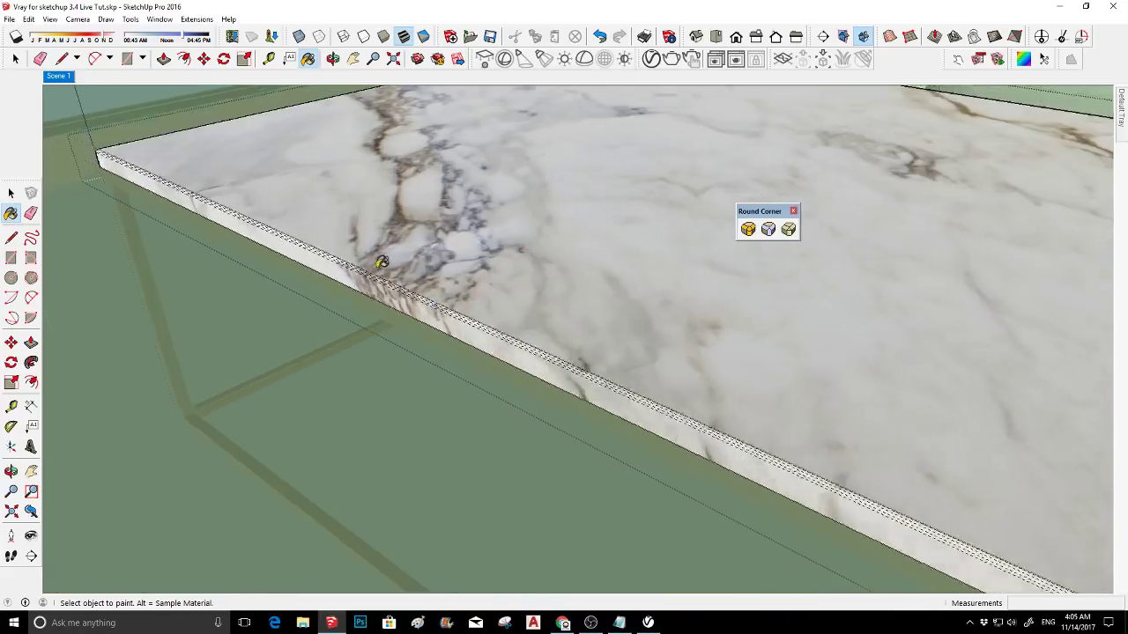
pyautogui.moveTo(449, 290); pyautogui.dragTo(434, 255, button='middle')
pyautogui.press('space')
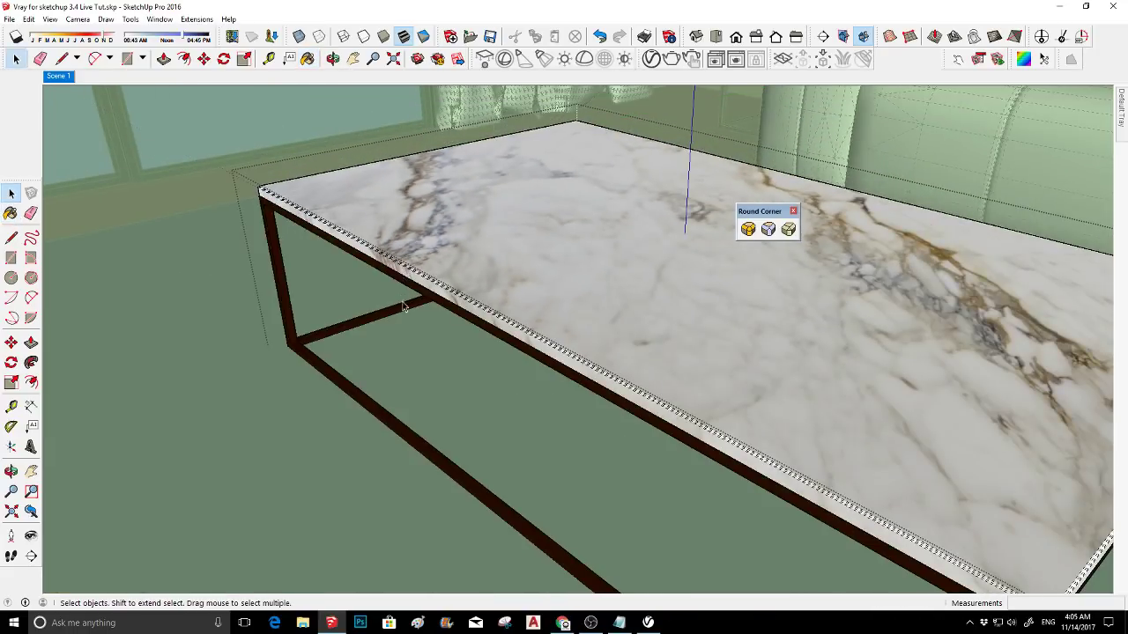
pyautogui.click(50, 20)
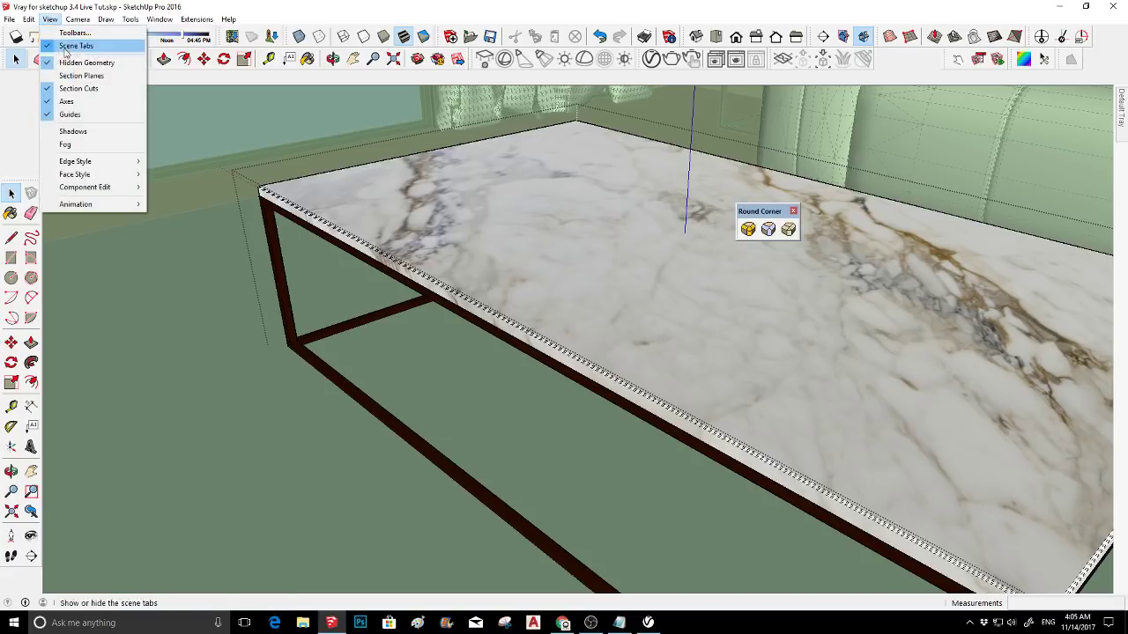
pyautogui.click(88, 59)
pyautogui.moveTo(353, 229); pyautogui.dragTo(344, 201, button='middle')
# - Enter the coffee table's leg-frame group and start Round Corner
pyautogui.scroll(-5, 343, 201)
pyautogui.press('space')
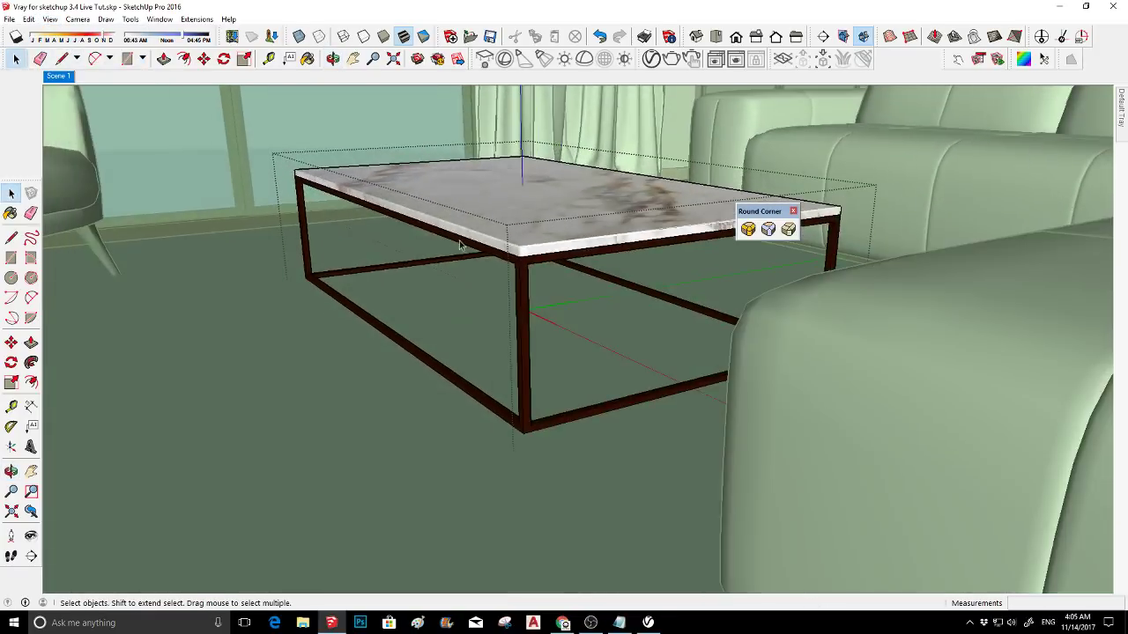
pyautogui.scroll(4, 644, 305)
pyautogui.click(644, 305)
pyautogui.doubleClick(644, 305)
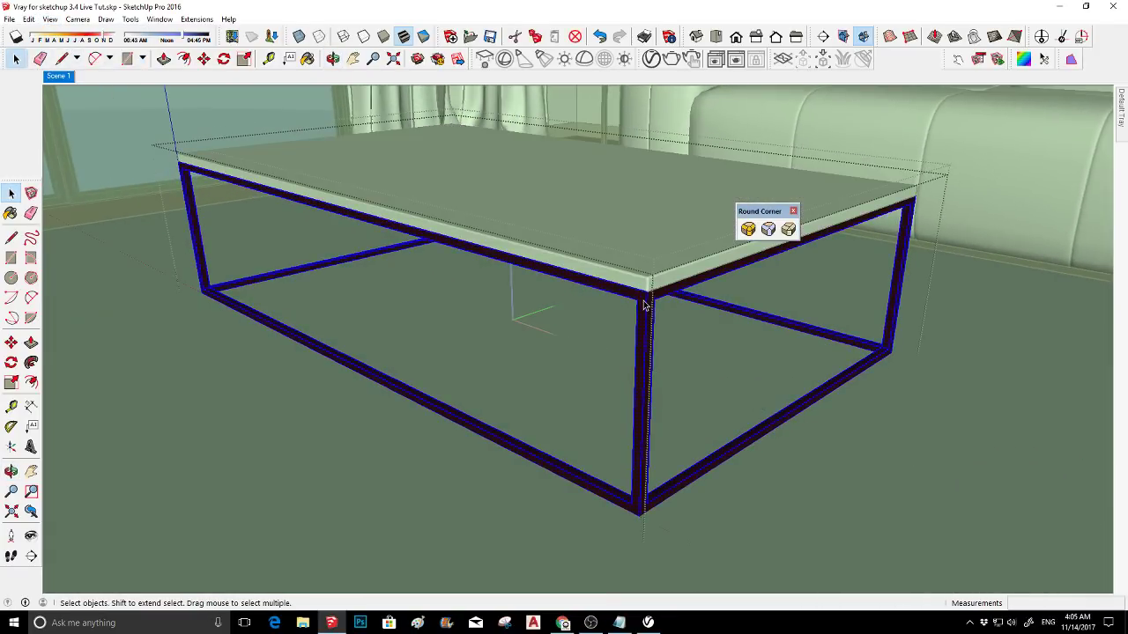
pyautogui.click(747, 229)
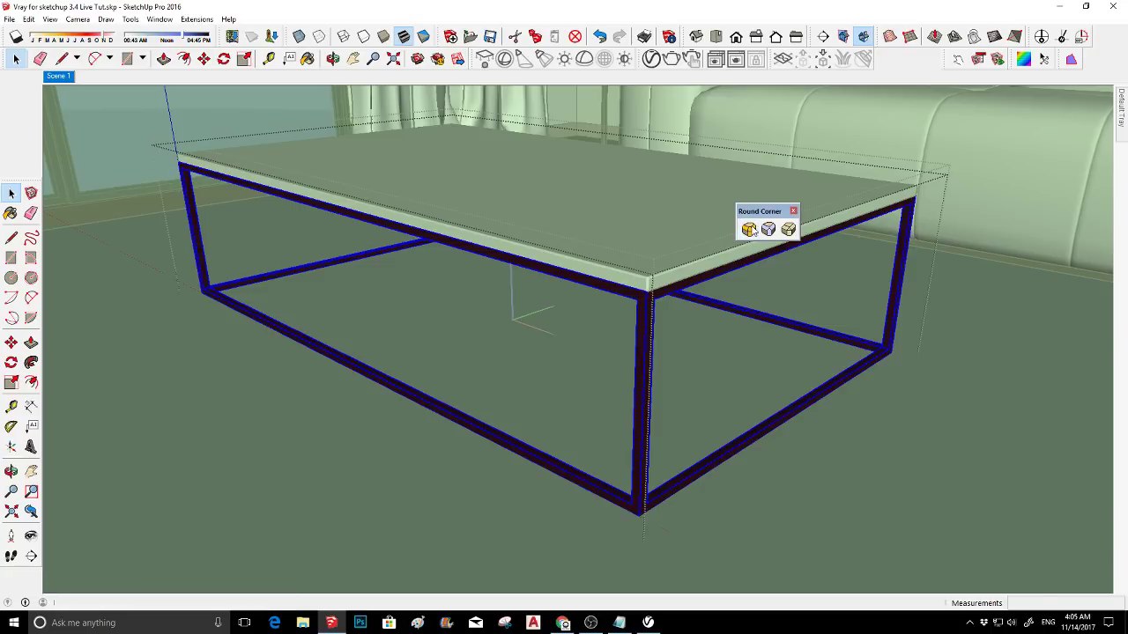
# - Pick the front leg, long beam and beam-corner edges for rounding
pyautogui.scroll(2, 663, 328)
pyautogui.click(652, 312)
pyautogui.click(631, 296)
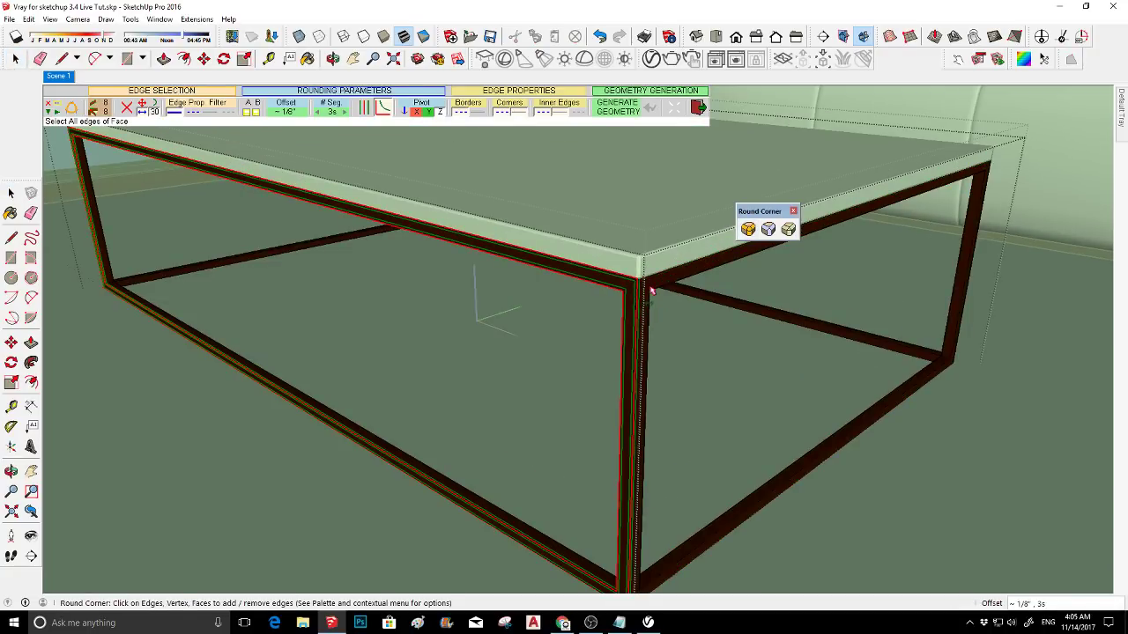
pyautogui.click(652, 291)
pyautogui.moveTo(814, 302); pyautogui.dragTo(388, 370, button='middle')
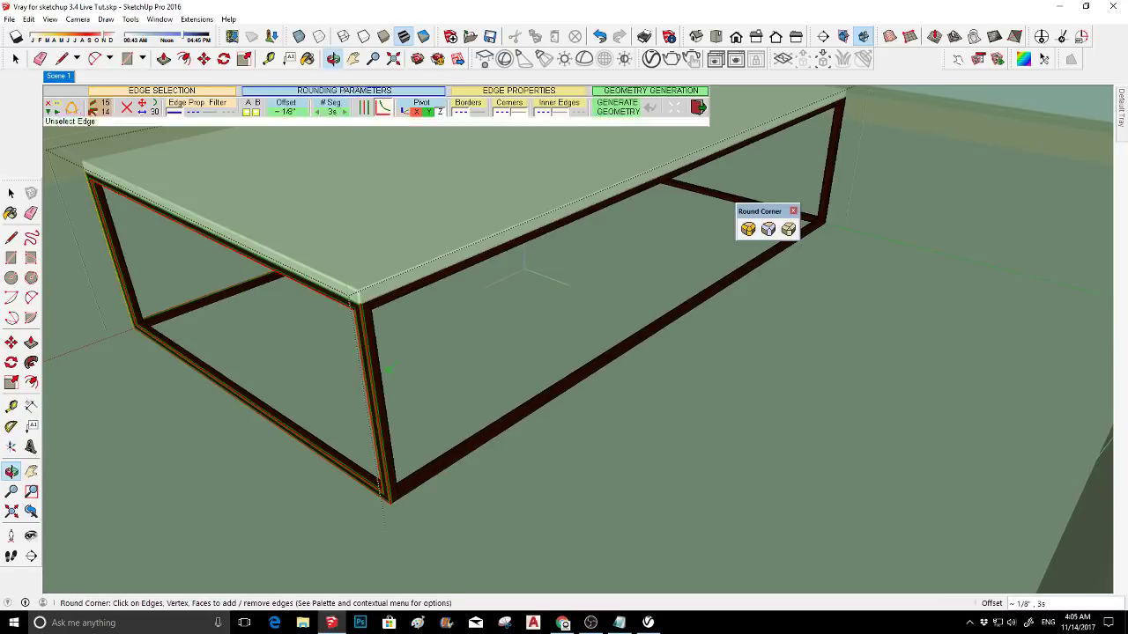
pyautogui.scroll(3, 387, 370)
pyautogui.click(400, 564)
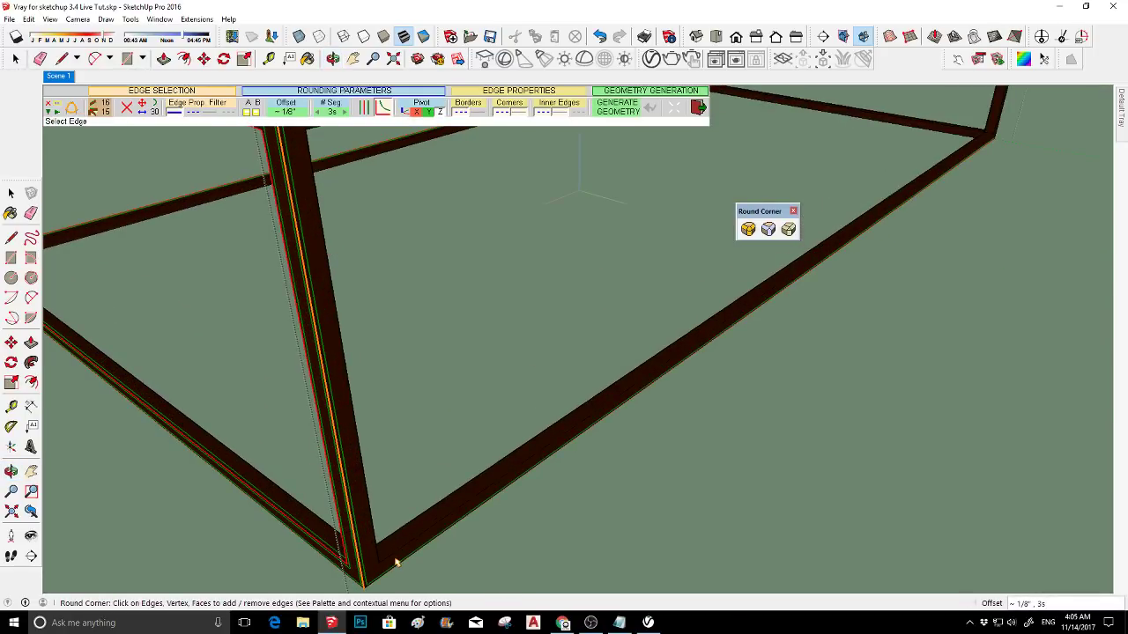
pyautogui.click(396, 562)
pyautogui.moveTo(372, 537); pyautogui.dragTo(503, 396, button='middle')
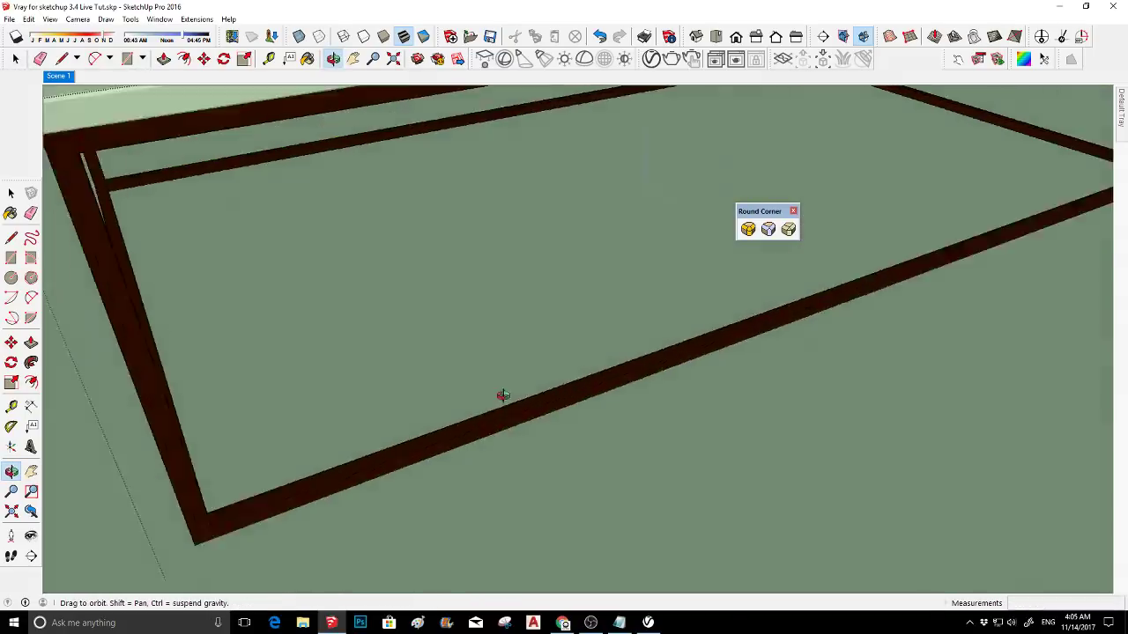
pyautogui.scroll(-5, 449, 373)
pyautogui.moveTo(448, 373); pyautogui.dragTo(491, 403, button='middle')
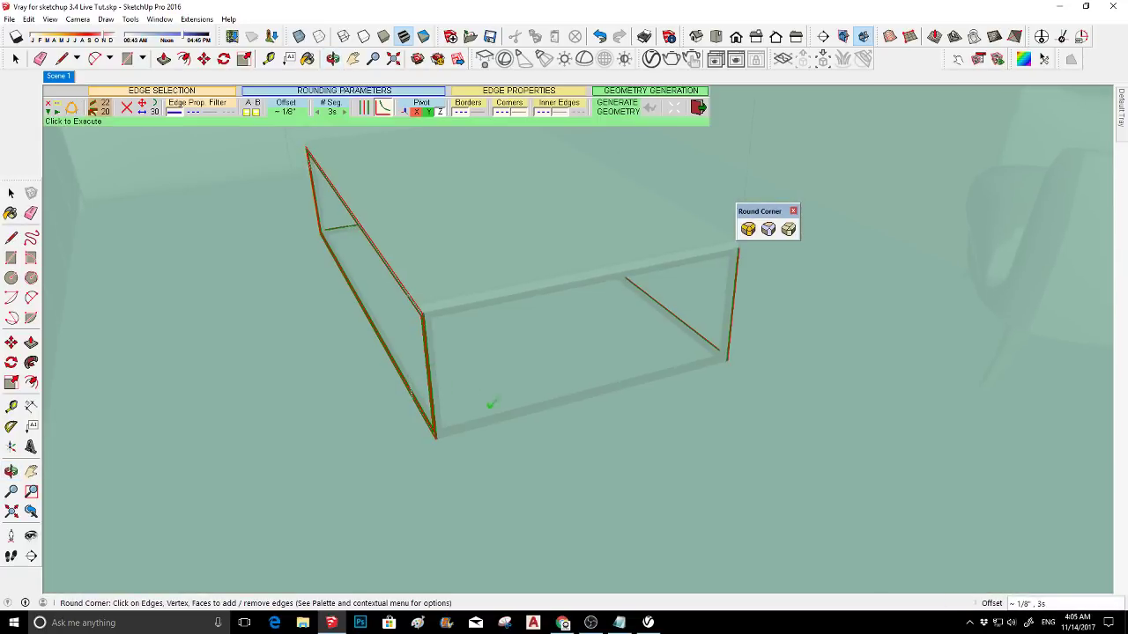
pyautogui.scroll(5, 414, 484)
pyautogui.click(414, 484)
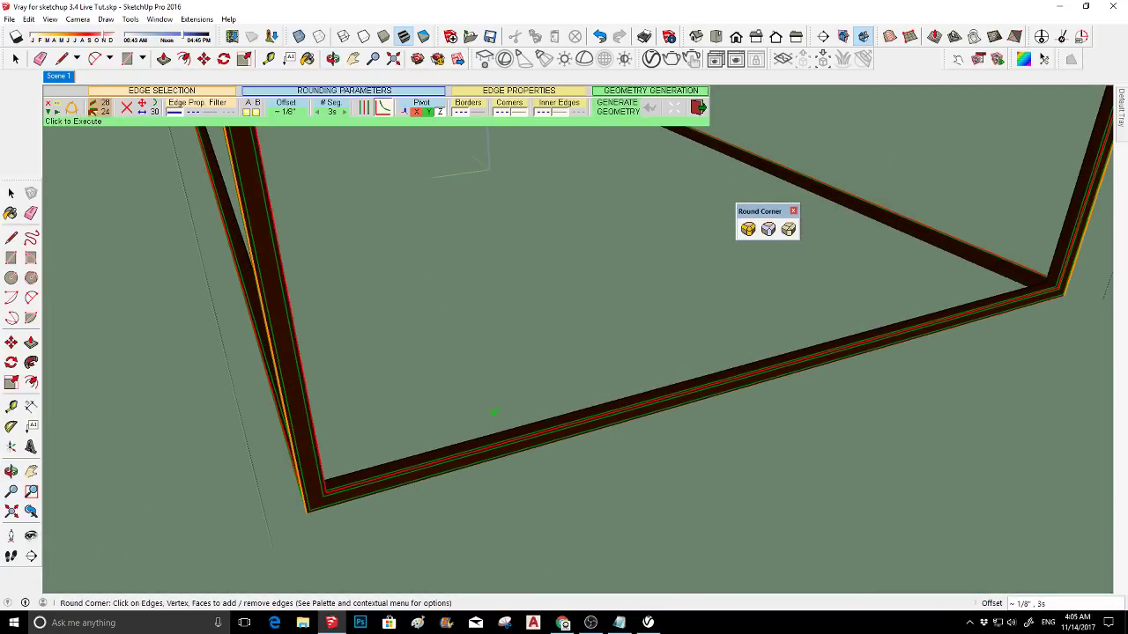
pyautogui.moveTo(411, 484); pyautogui.dragTo(382, 411, button='middle')
pyautogui.scroll(-5, 271, 392)
# - Add the front and diagonal beam edges, dropping the top beam edge from the selection
pyautogui.moveTo(273, 378); pyautogui.dragTo(231, 187, button='middle')
pyautogui.moveTo(377, 212); pyautogui.dragTo(309, 330, button='middle')
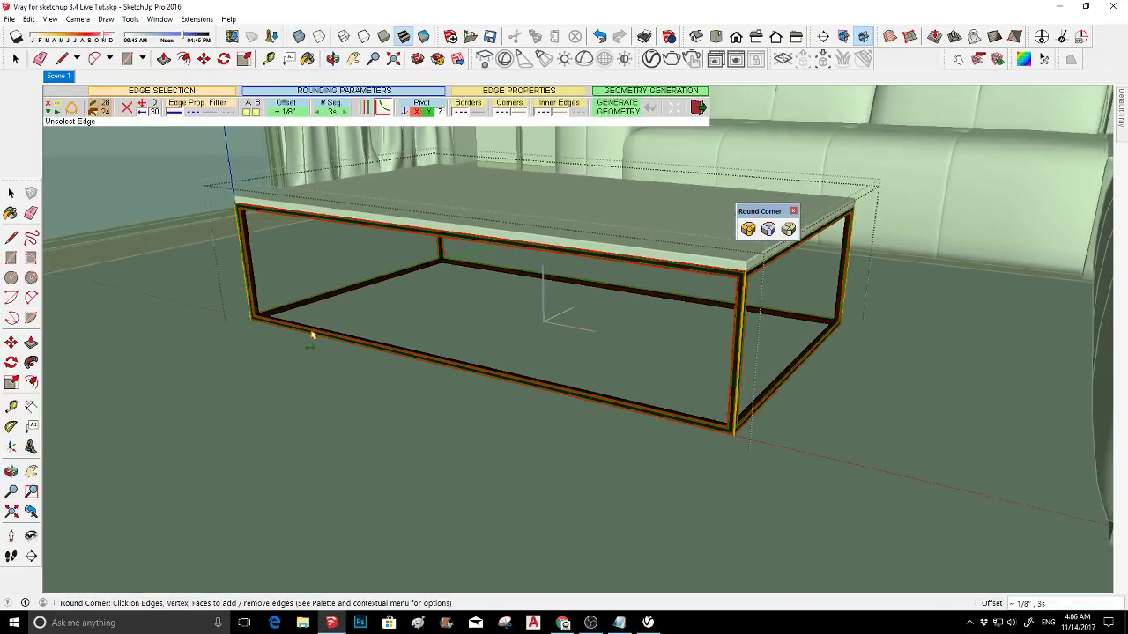
pyautogui.scroll(6, 323, 329)
pyautogui.scroll(4, 322, 337)
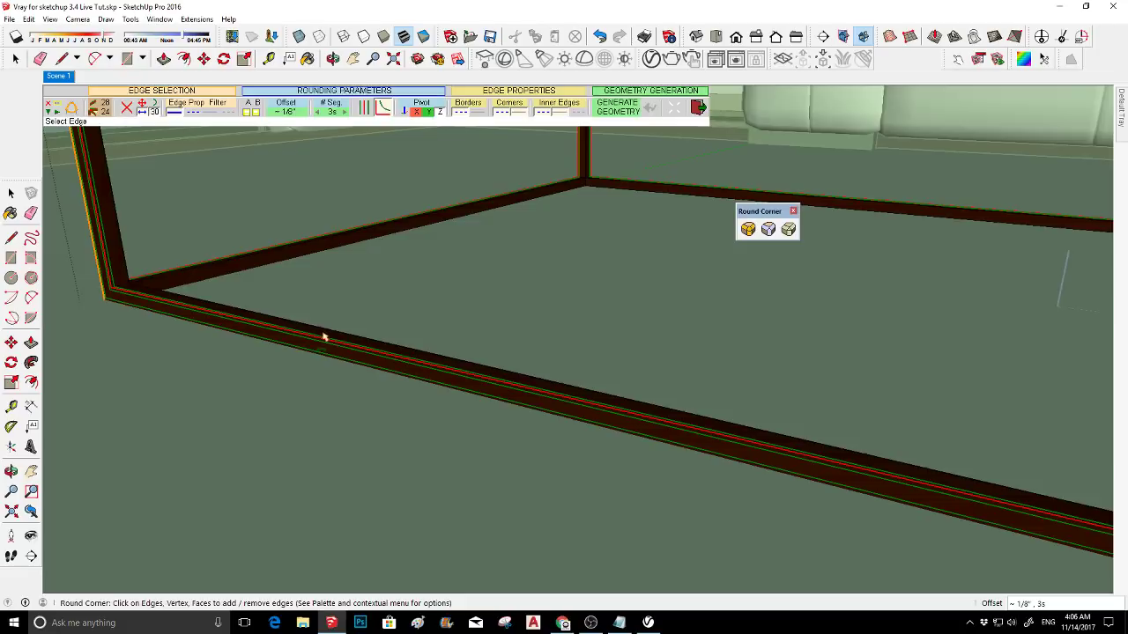
pyautogui.scroll(-2, 302, 320)
pyautogui.click(302, 315)
pyautogui.scroll(-3, 300, 291)
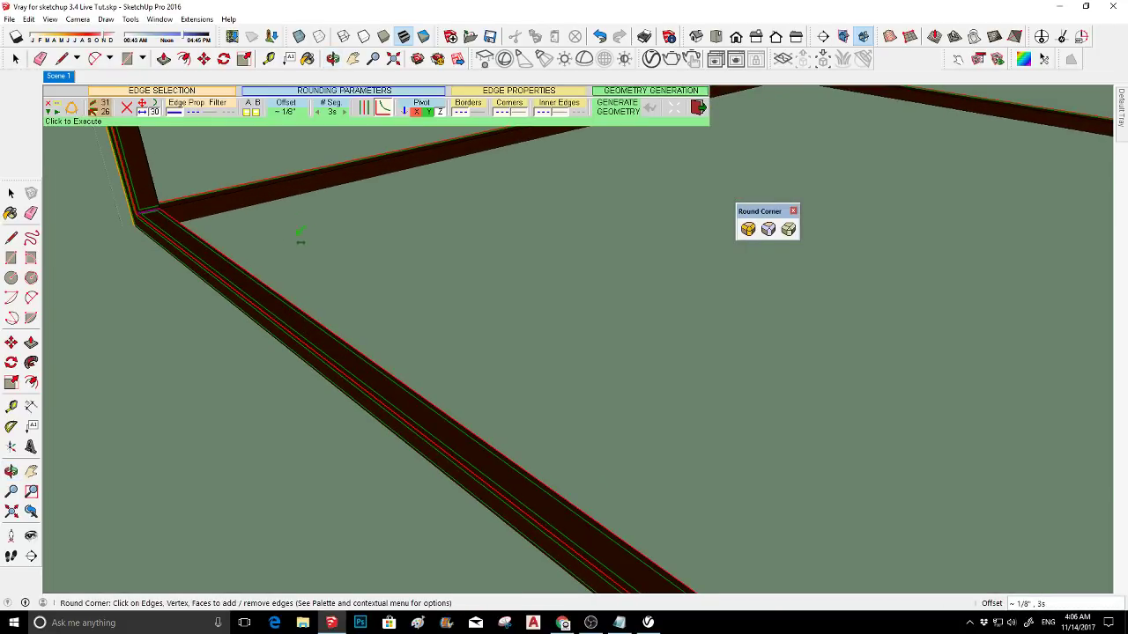
pyautogui.moveTo(270, 184); pyautogui.dragTo(353, 227, button='middle')
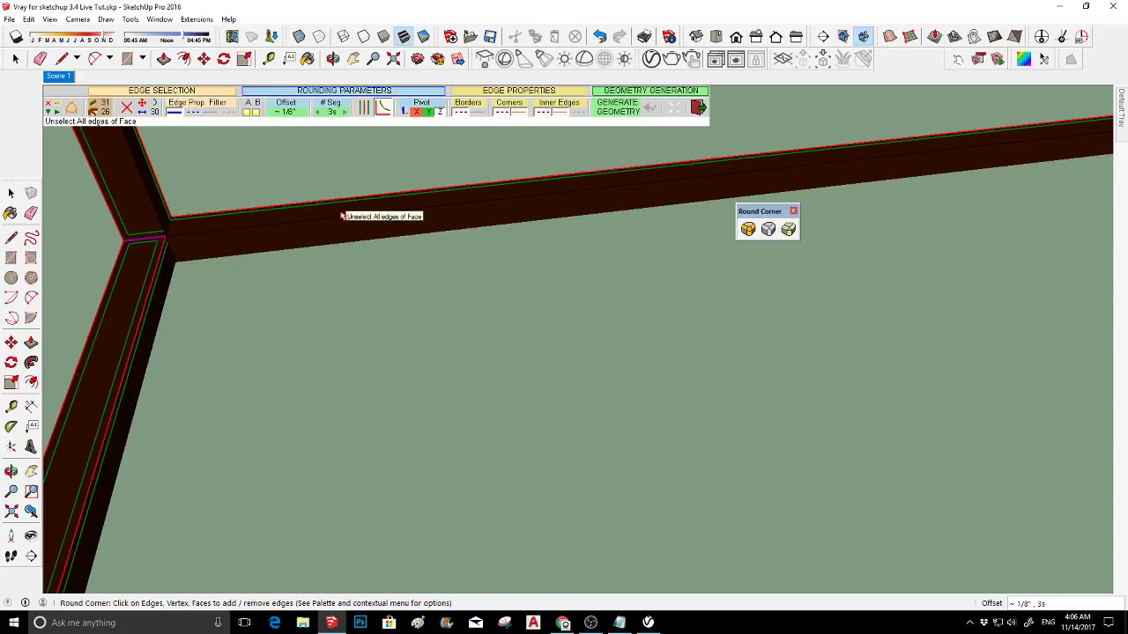
pyautogui.click(341, 215)
pyautogui.moveTo(340, 218); pyautogui.dragTo(704, 414, button='middle')
pyautogui.scroll(1, 717, 433)
pyautogui.click(716, 446)
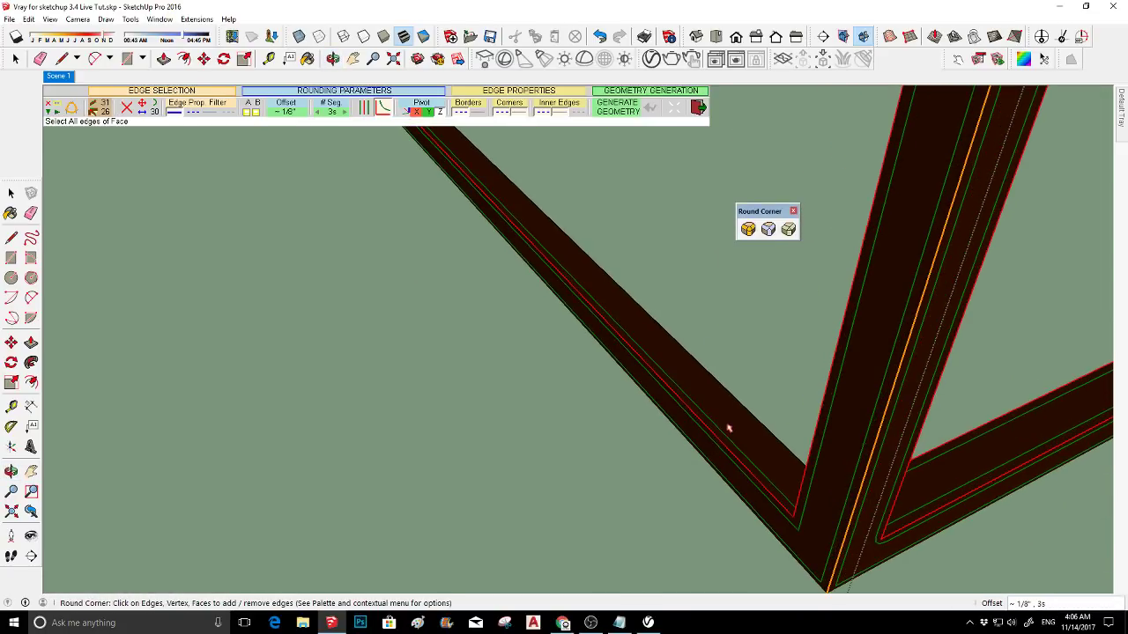
pyautogui.scroll(-2, 749, 414)
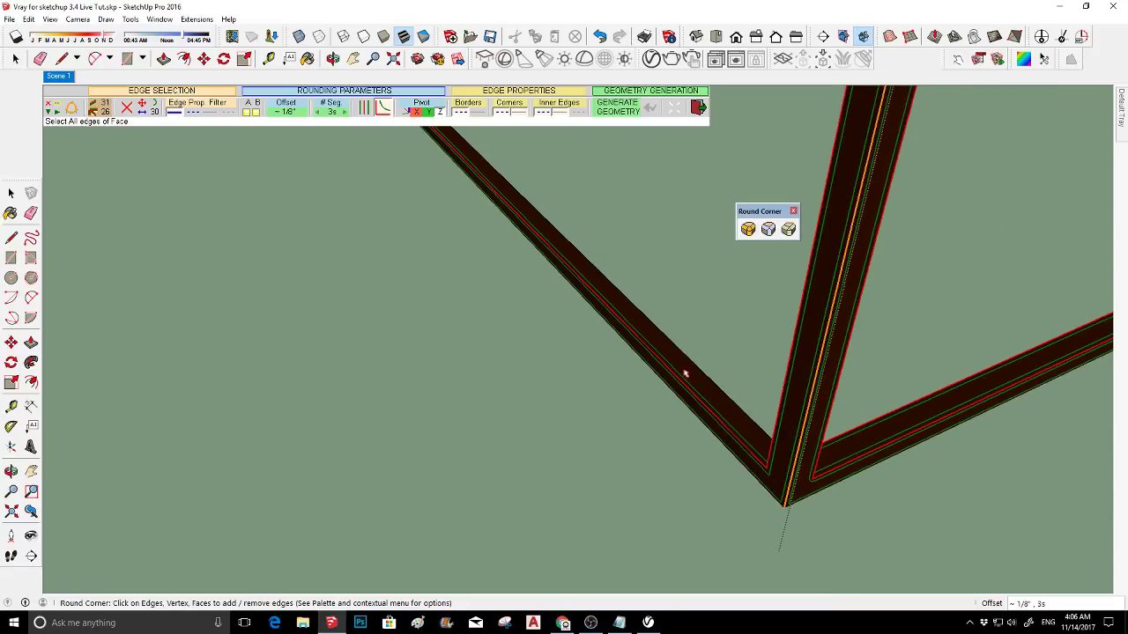
pyautogui.moveTo(684, 372); pyautogui.dragTo(751, 440, button='middle')
pyautogui.scroll(3, 793, 414)
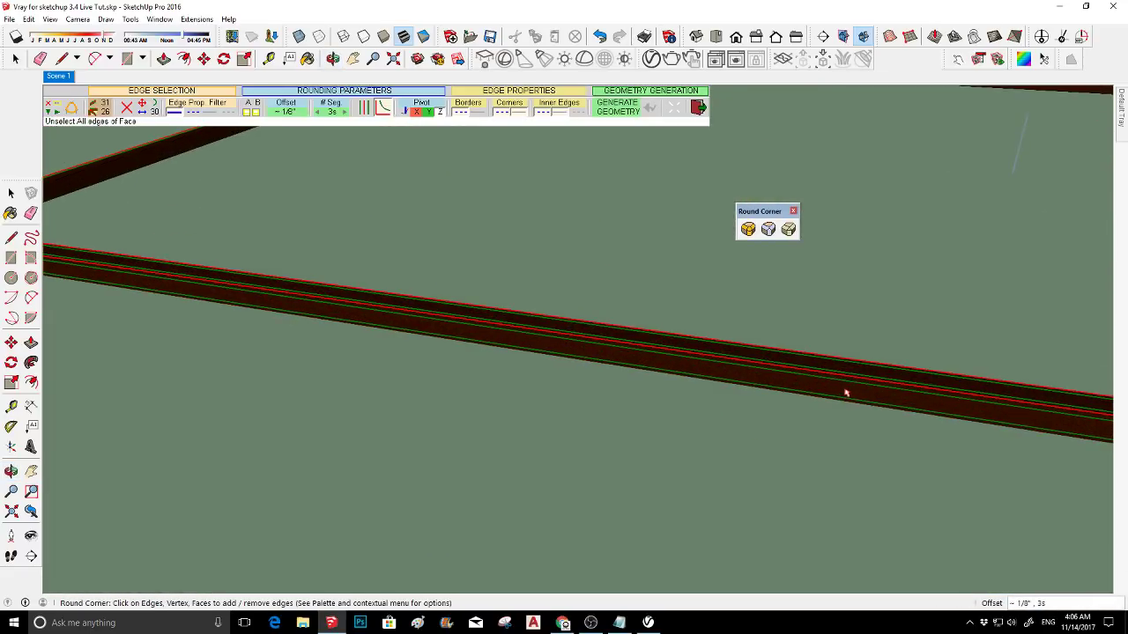
pyautogui.click(813, 379)
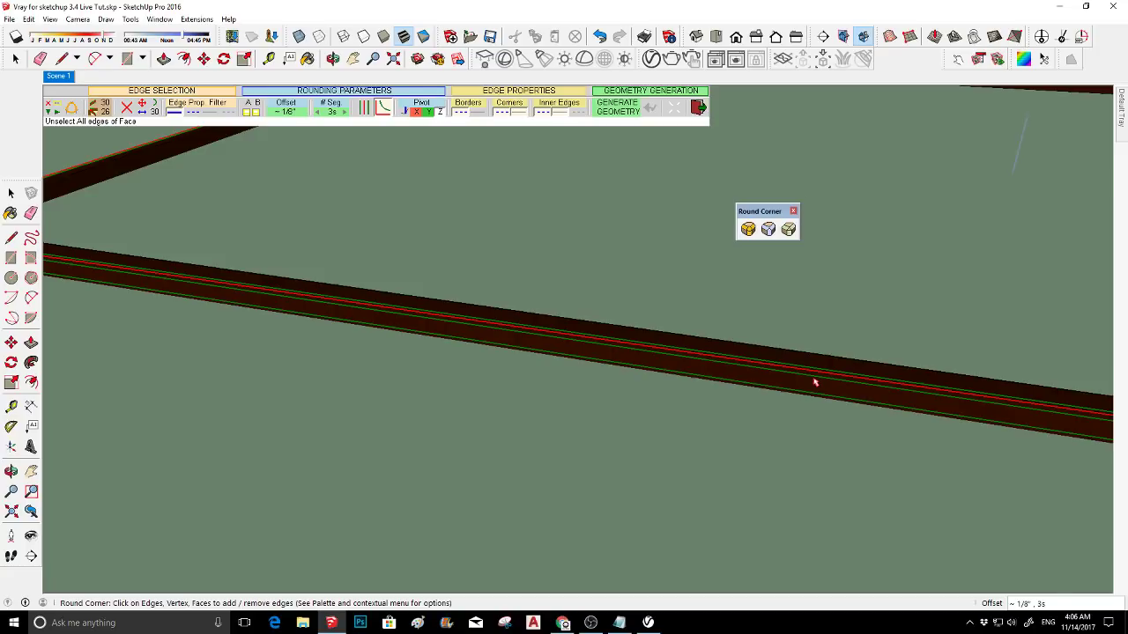
pyautogui.scroll(-4, 813, 382)
pyautogui.scroll(-3, 683, 387)
pyautogui.moveTo(682, 388); pyautogui.dragTo(573, 319, button='middle')
# - Generate the rounded frame edges, then delete the table's front and right side faces
pyautogui.click(574, 317)
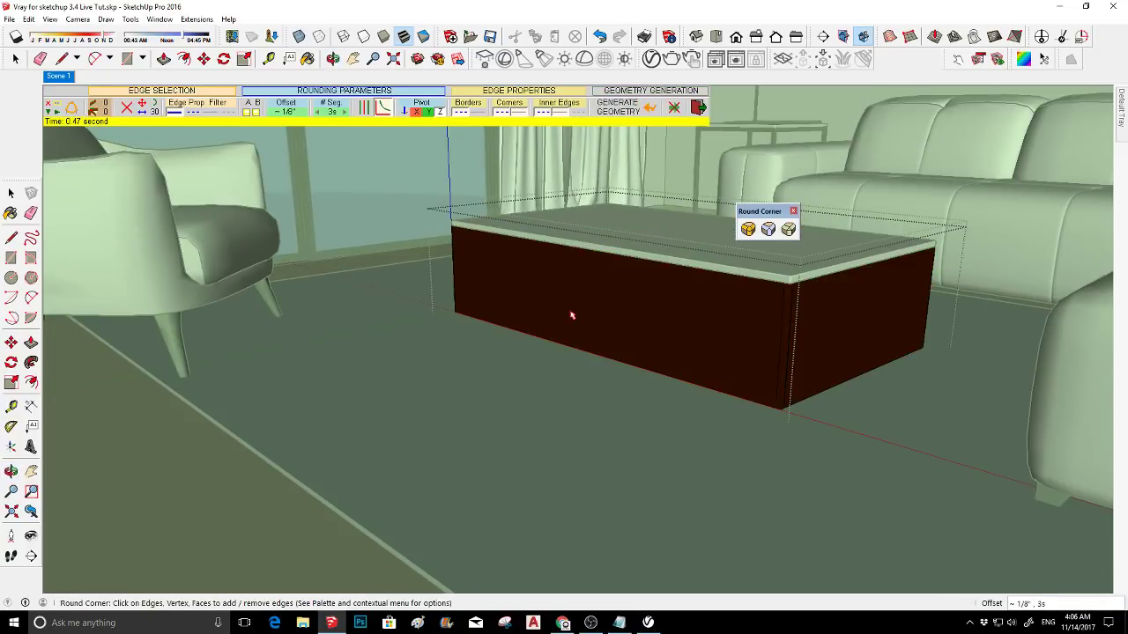
pyautogui.press('space')
pyautogui.click(670, 327)
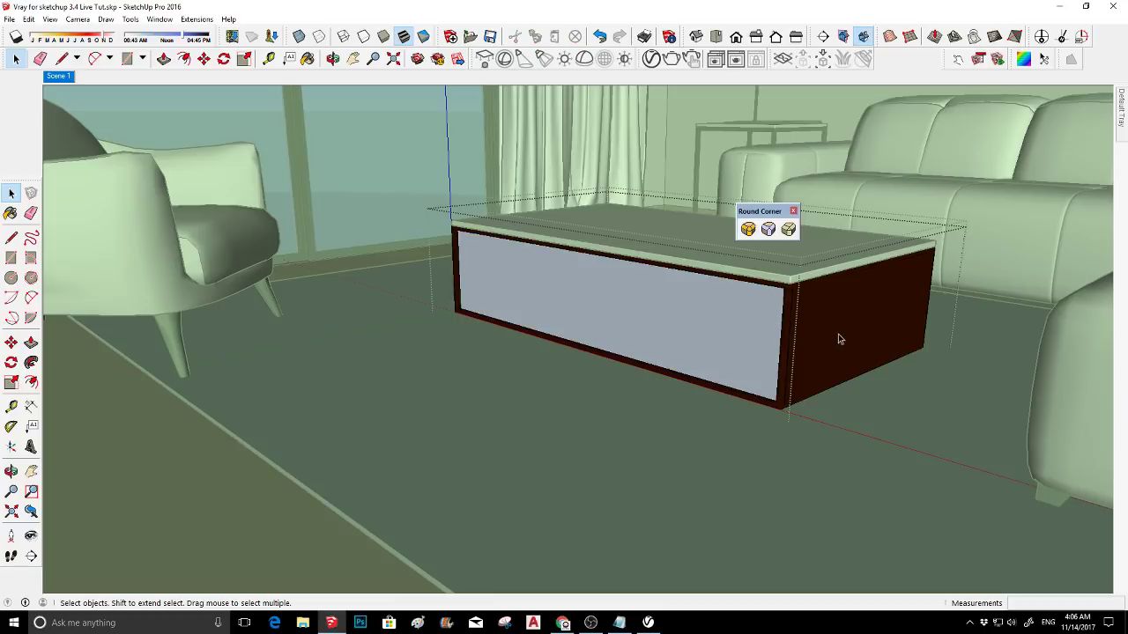
pyautogui.keyDown('shift'); pyautogui.click(823, 332); pyautogui.keyUp('shift')
pyautogui.press('Delete')
# - Delete the back, bottom and left side faces, then orbit to check the open frame
pyautogui.scroll(1, 843, 330)
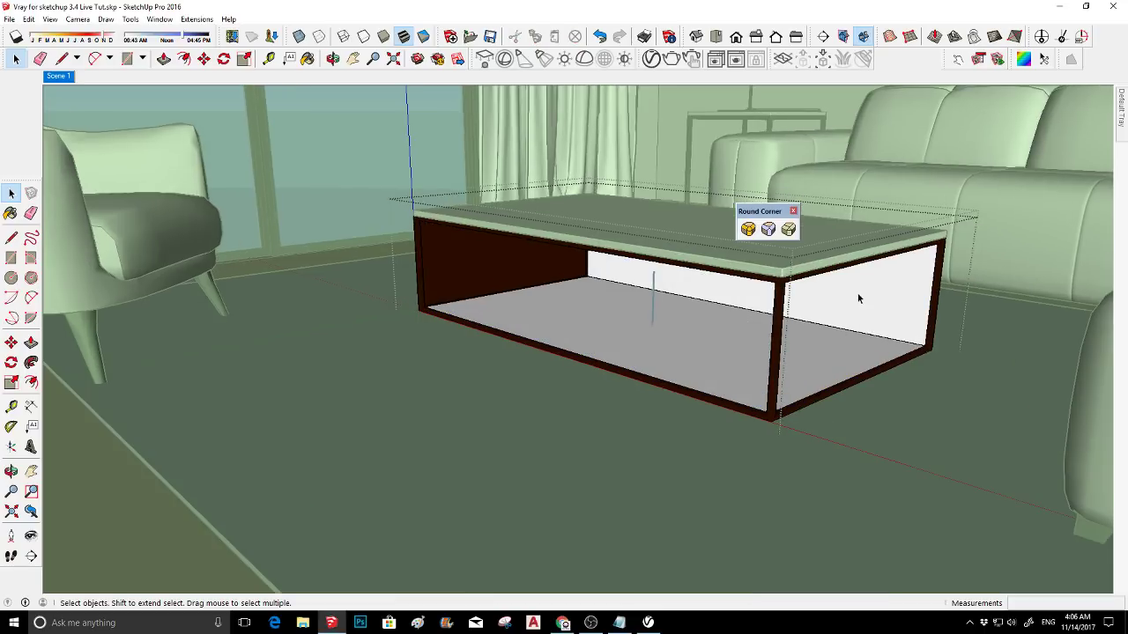
pyautogui.click(861, 297)
pyautogui.press('Delete')
pyautogui.click(818, 340)
pyautogui.press('Delete')
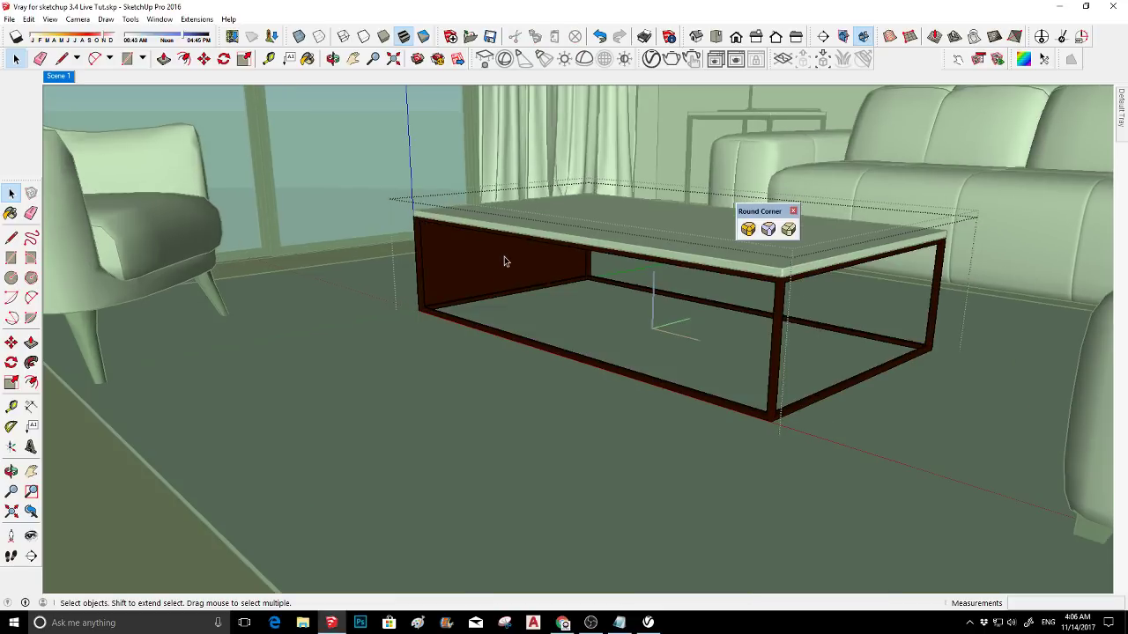
pyautogui.click(504, 261)
pyautogui.press('Delete')
pyautogui.moveTo(504, 263); pyautogui.dragTo(575, 190, button='middle')
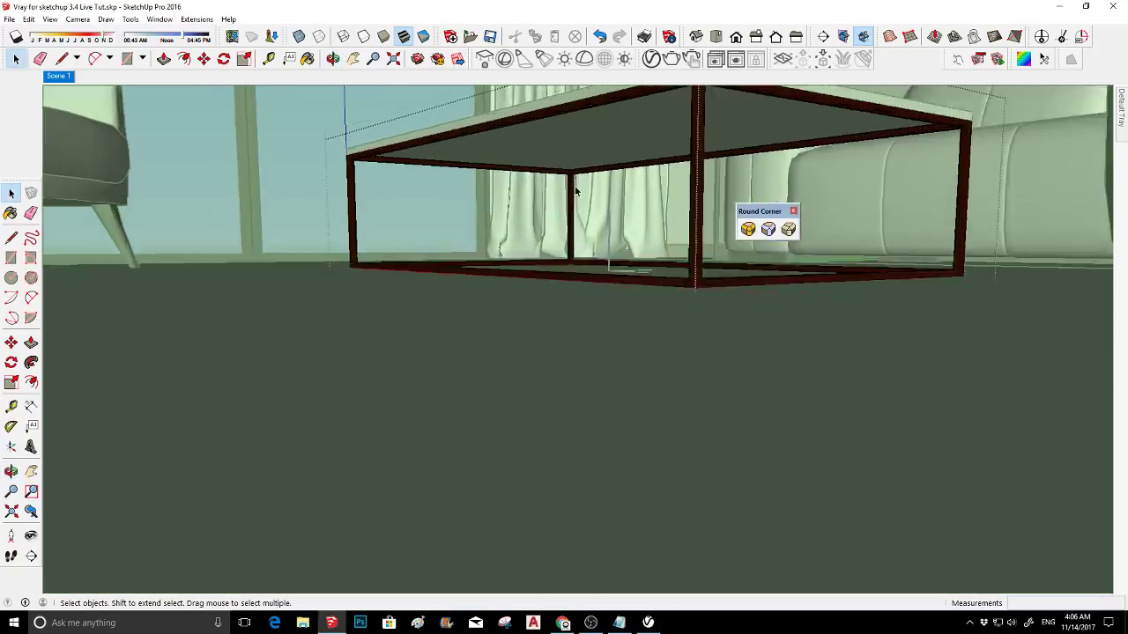
pyautogui.scroll(2, 568, 159)
pyautogui.moveTo(567, 144); pyautogui.dragTo(604, 254, button='middle')
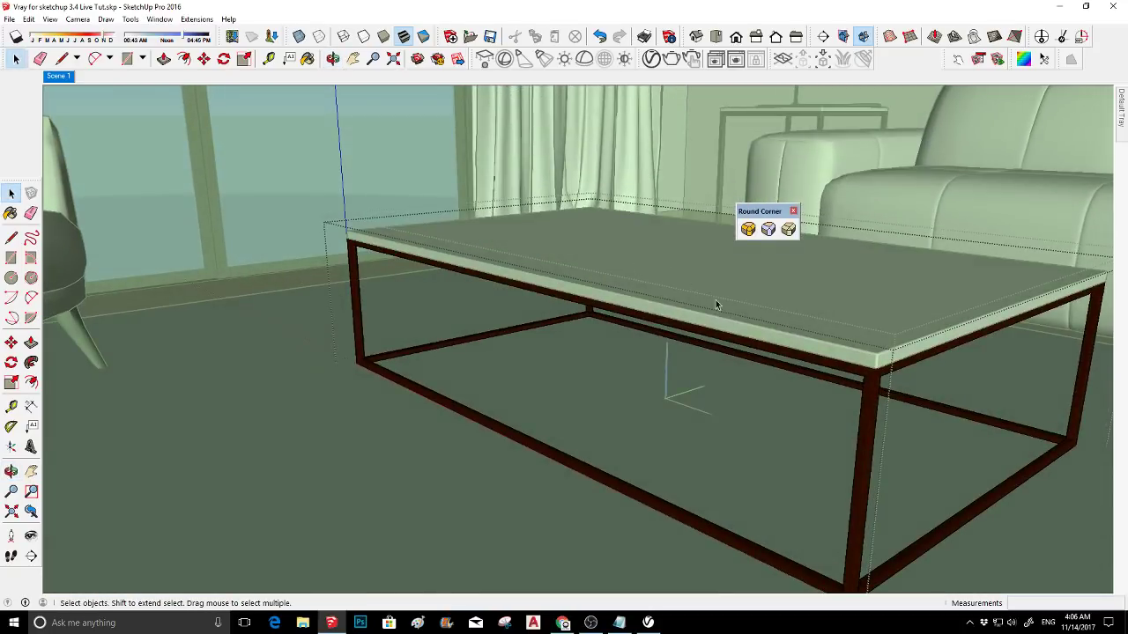
pyautogui.moveTo(715, 303); pyautogui.dragTo(649, 337, button='middle')
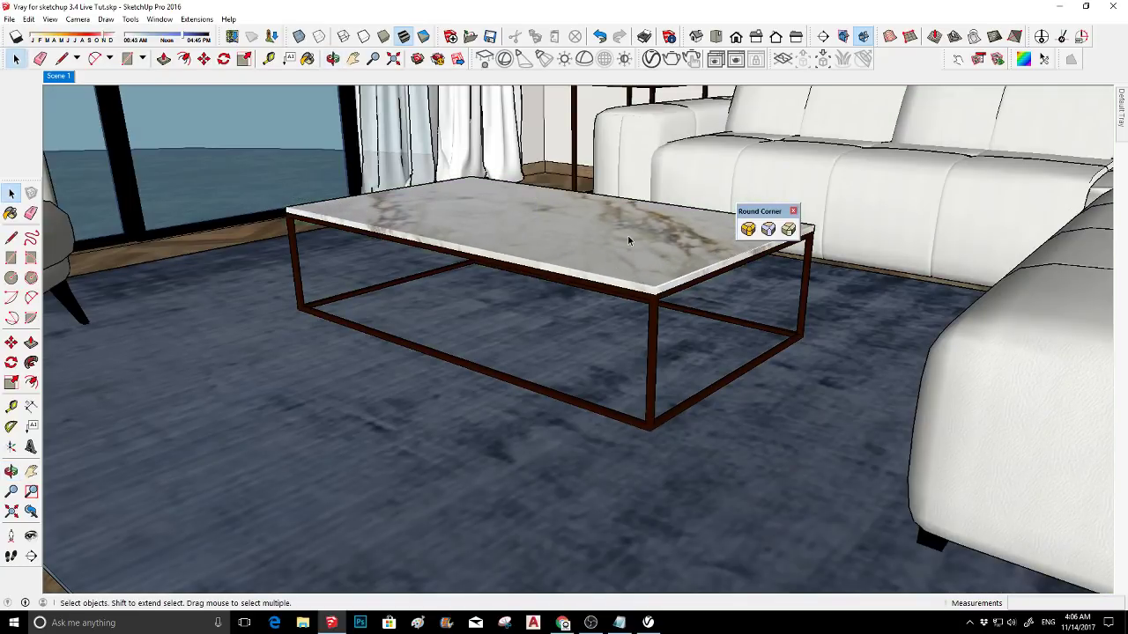
# - Sample the tabletop's material and open it in the V-Ray Asset Editor
pyautogui.press('b')
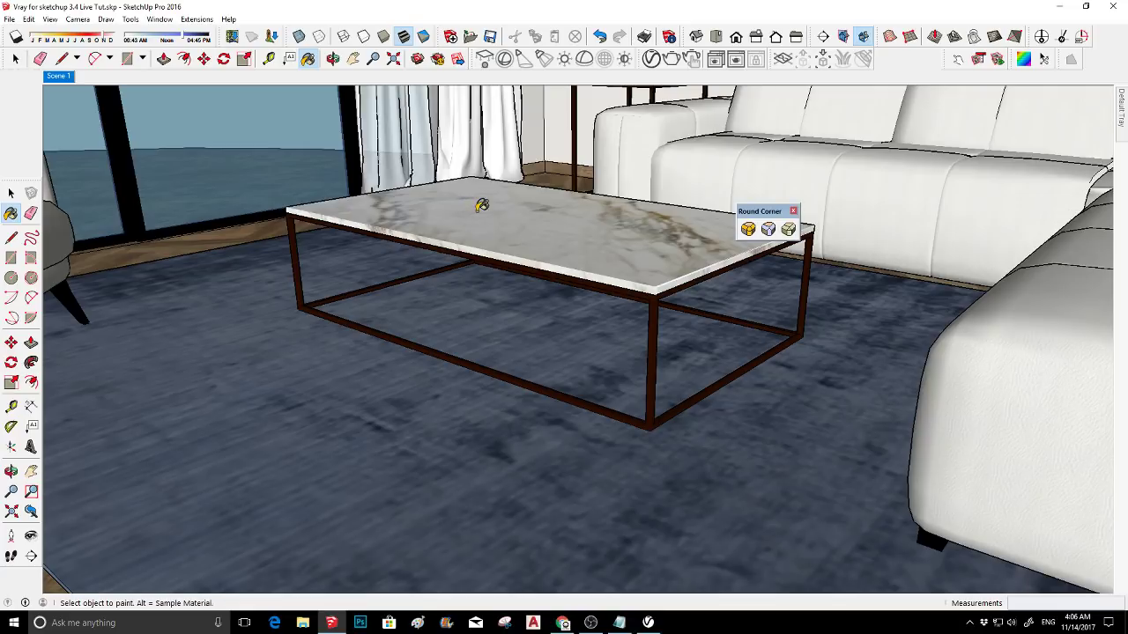
pyautogui.press('alt')
pyautogui.click(652, 62)
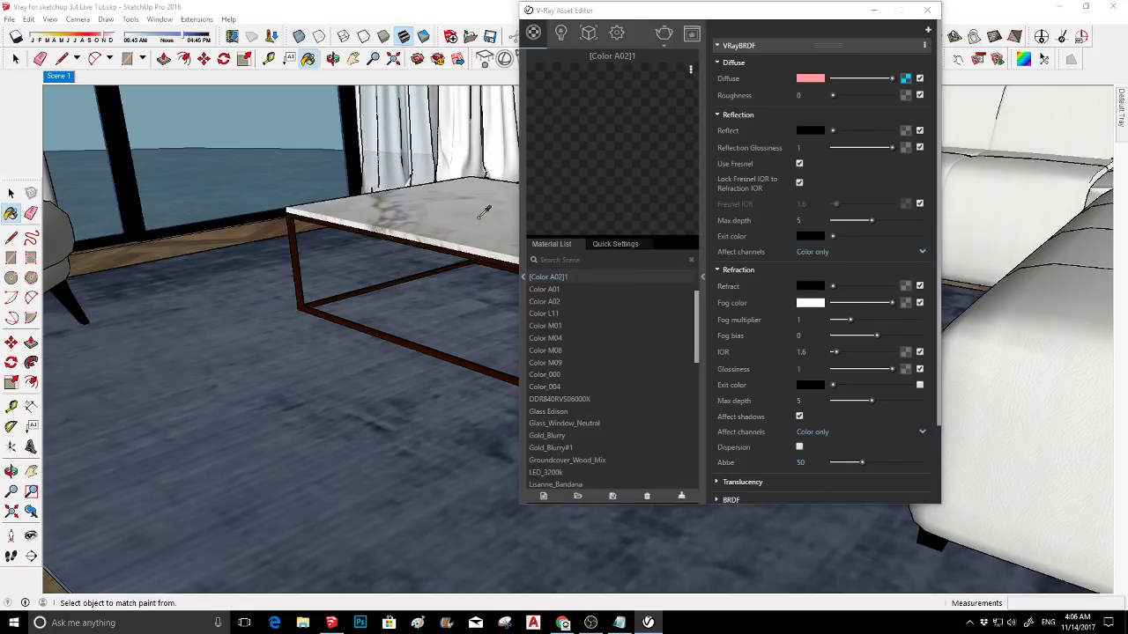
pyautogui.moveTo(677, 19); pyautogui.dragTo(696, 63)
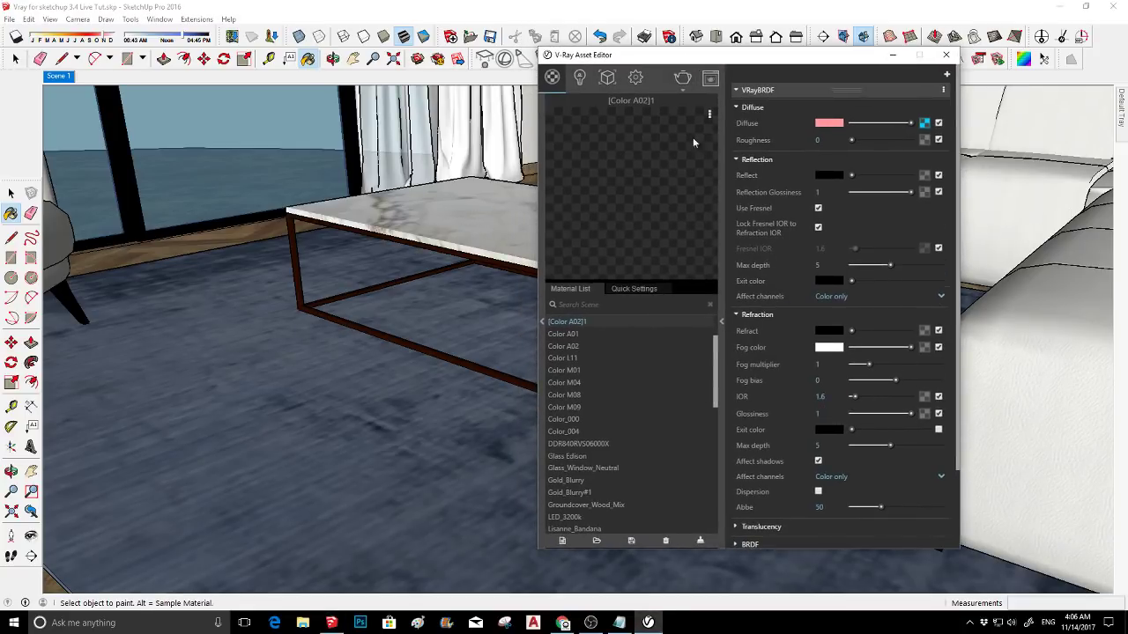
pyautogui.click(631, 288)
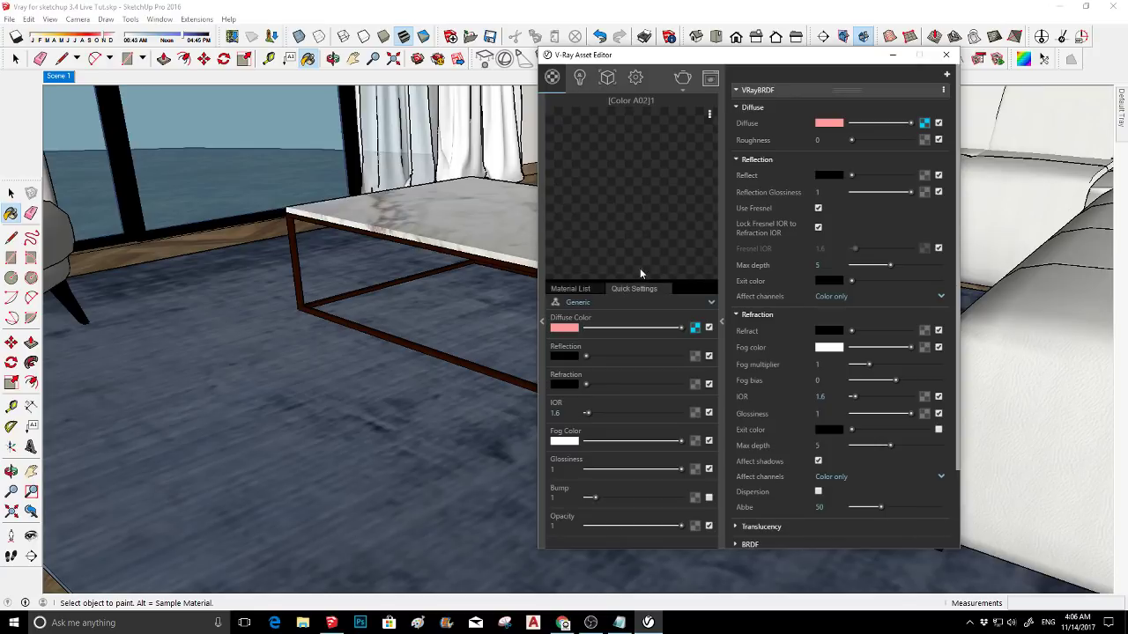
pyautogui.click(595, 291)
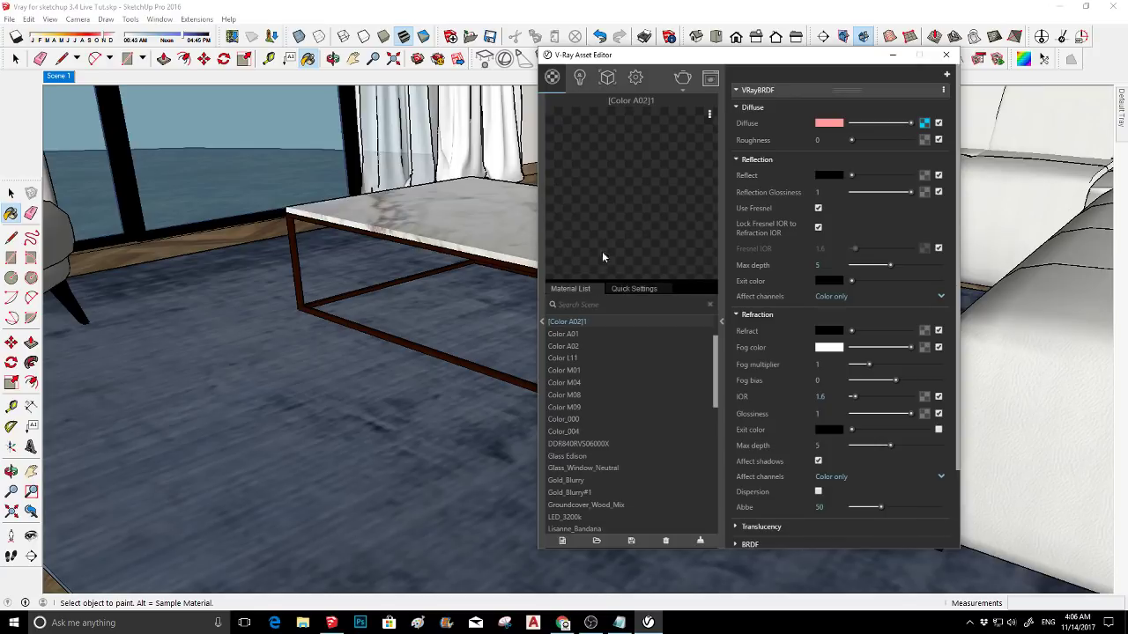
pyautogui.click(709, 113)
pyautogui.click(674, 146)
pyautogui.click(709, 116)
pyautogui.click(684, 129)
pyautogui.middleClick(483, 228)
pyautogui.moveTo(483, 229)
pyautogui.mouseDown(button='middle')
pyautogui.moveTo(511, 252)
pyautogui.moveTo(458, 255)
pyautogui.moveTo(403, 307)
pyautogui.mouseUp(button='middle')
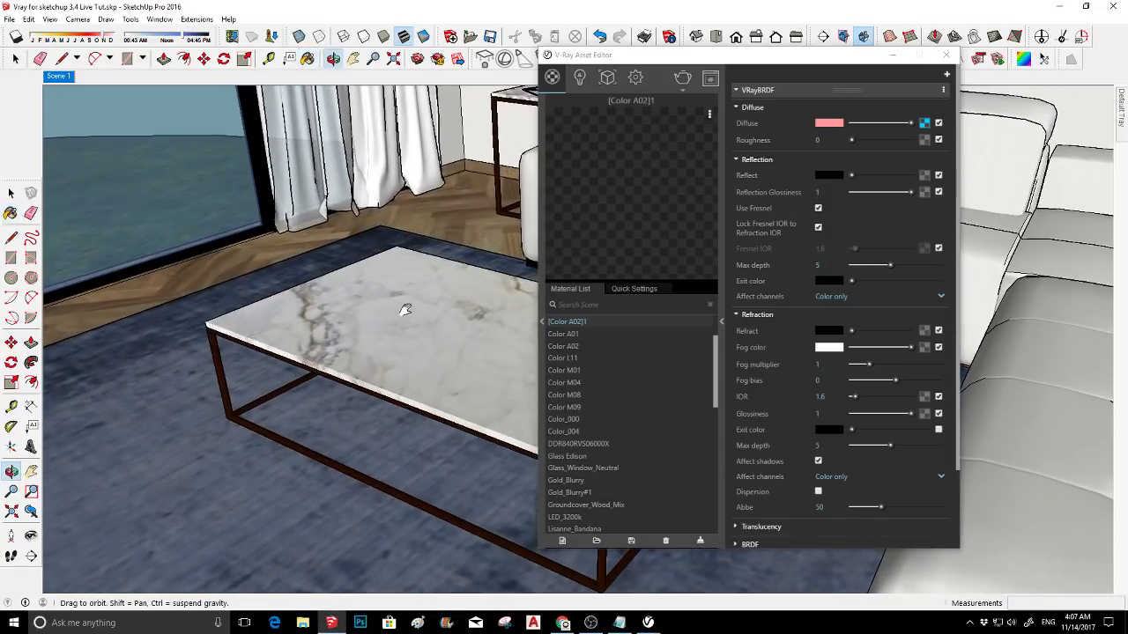
# - Raise the marble material's Reflection from black to light grey and collapse the VRayBRDF panel
pyautogui.click(629, 291)
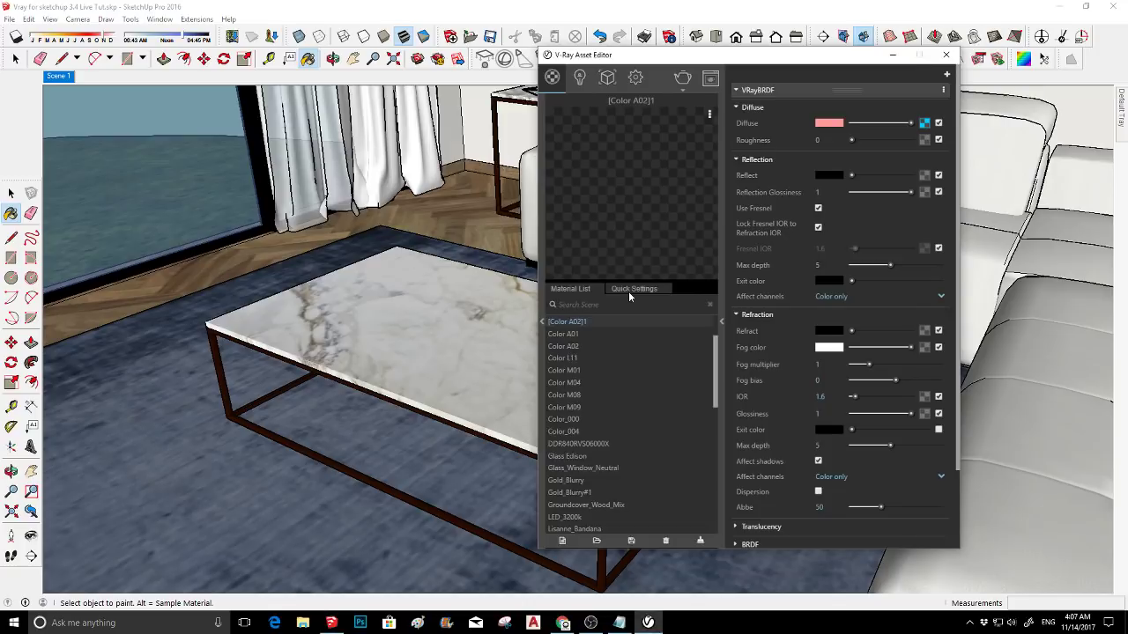
pyautogui.moveTo(680, 327)
pyautogui.mouseDown()
pyautogui.moveTo(657, 328)
pyautogui.moveTo(691, 328)
pyautogui.mouseUp()
pyautogui.click(629, 356)
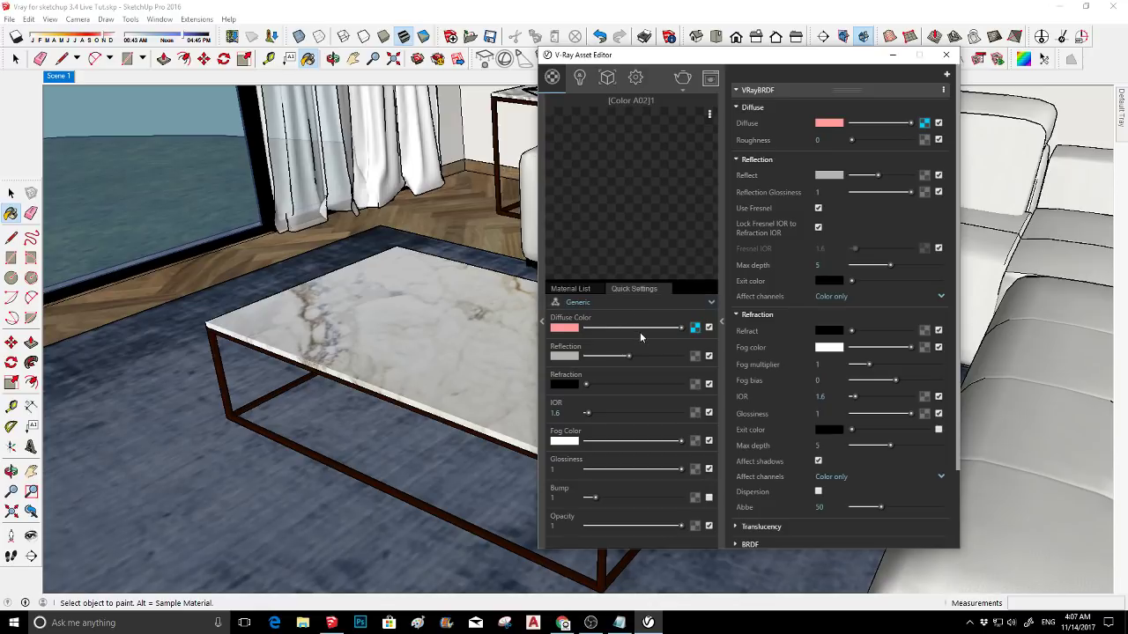
pyautogui.moveTo(612, 356)
pyautogui.mouseDown()
pyautogui.moveTo(590, 356)
pyautogui.moveTo(623, 357)
pyautogui.mouseUp()
pyautogui.click(642, 357)
pyautogui.moveTo(642, 357); pyautogui.dragTo(649, 358)
pyautogui.moveTo(651, 356)
pyautogui.mouseDown()
pyautogui.moveTo(626, 358)
pyautogui.moveTo(659, 357)
pyautogui.mouseUp()
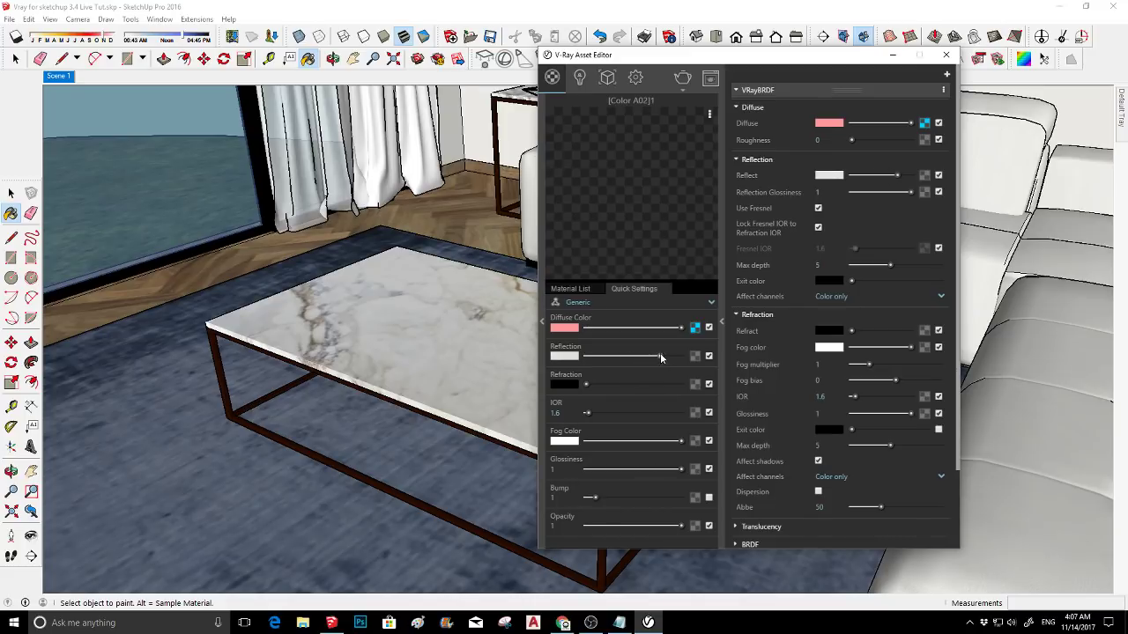
pyautogui.click(718, 226)
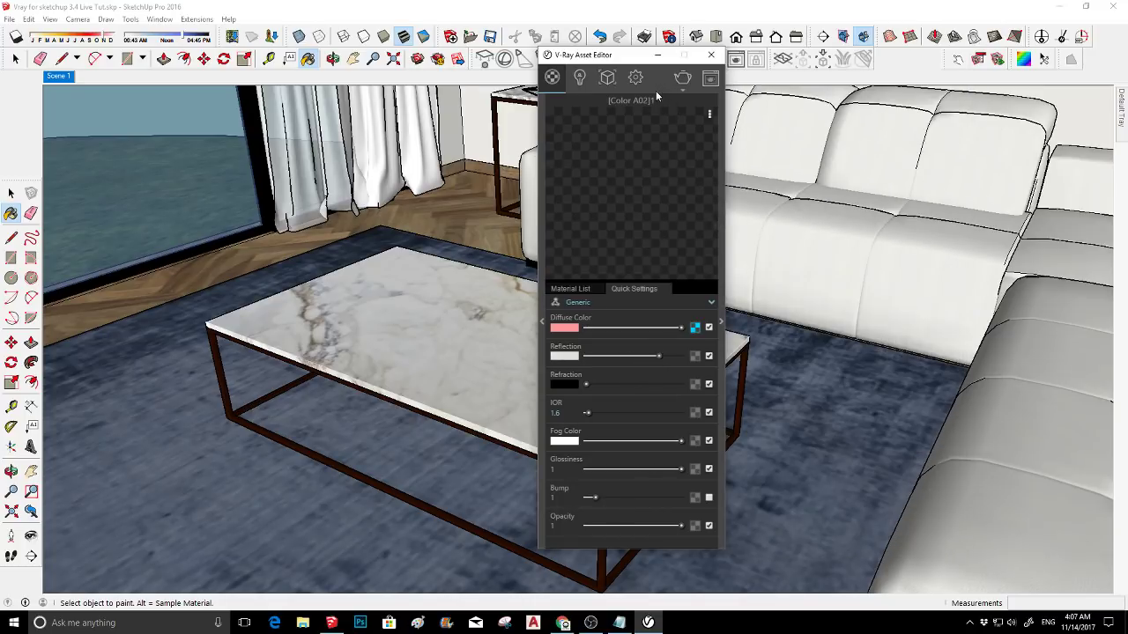
pyautogui.moveTo(380, 377); pyautogui.dragTo(476, 308, button='middle')
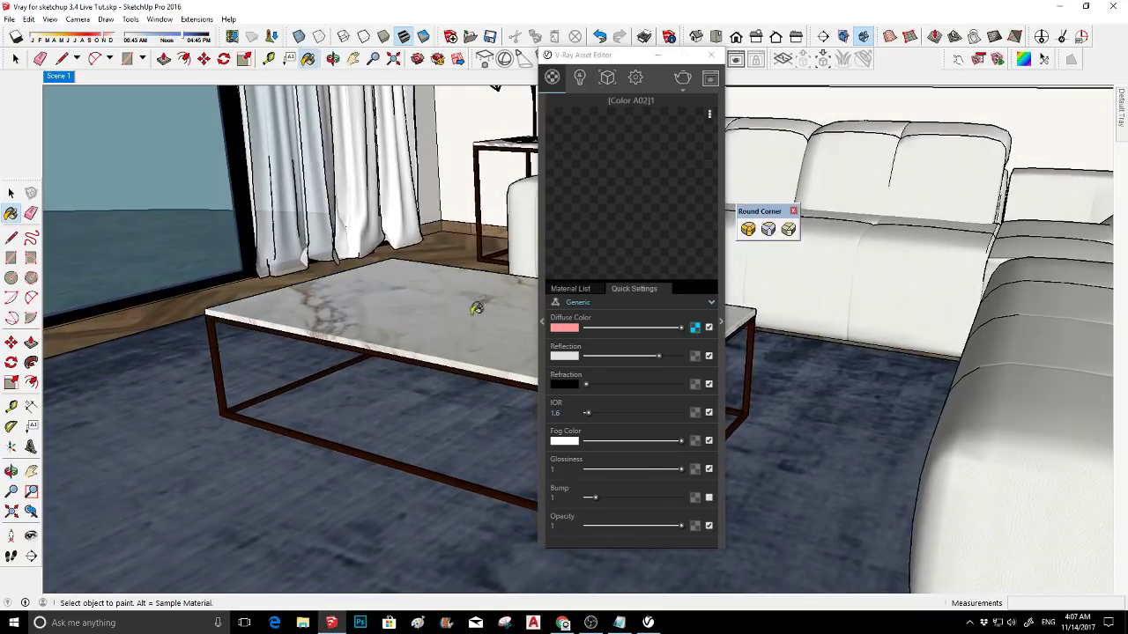
# - Browse the scene materials list, selecting Color A01 and a tools material
pyautogui.click(543, 252)
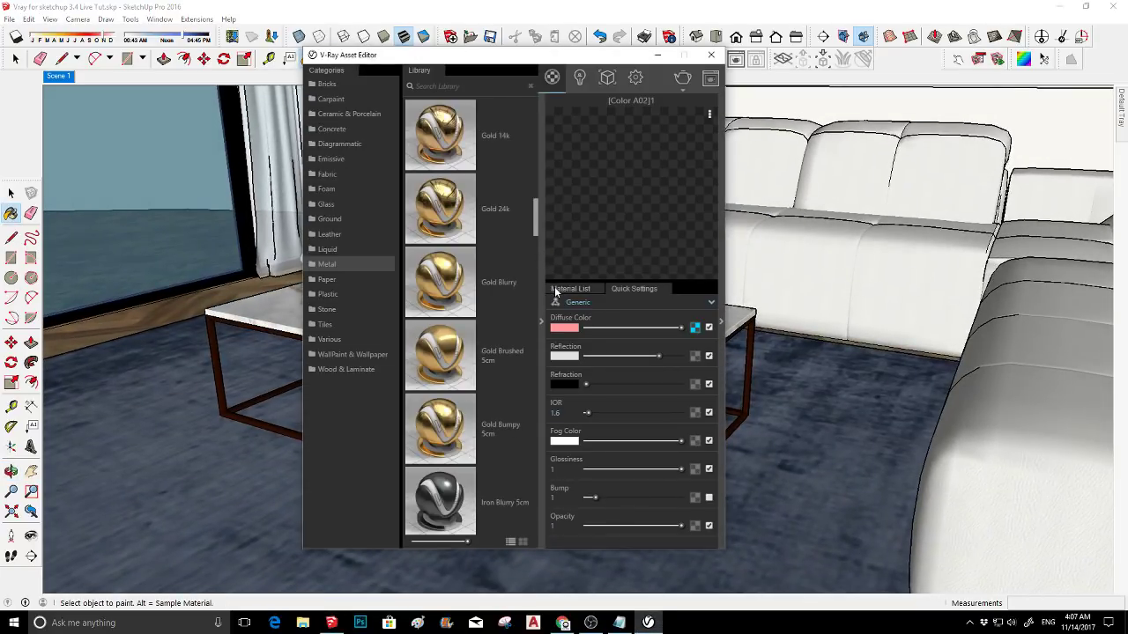
pyautogui.click(555, 291)
pyautogui.click(575, 334)
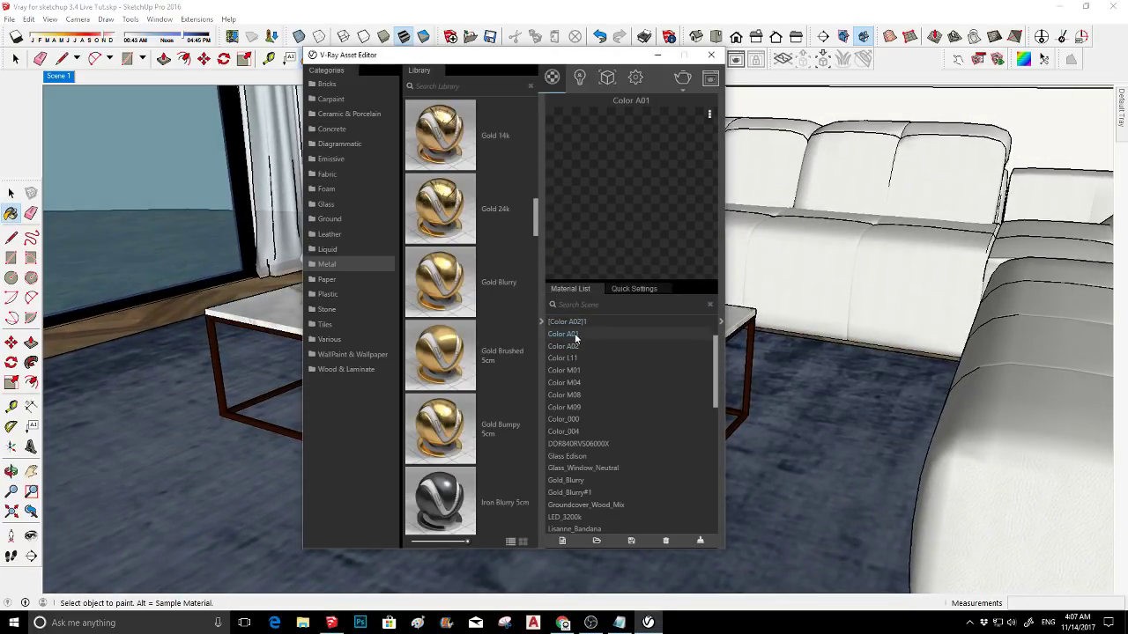
pyautogui.scroll(-5, 580, 380)
pyautogui.click(579, 405)
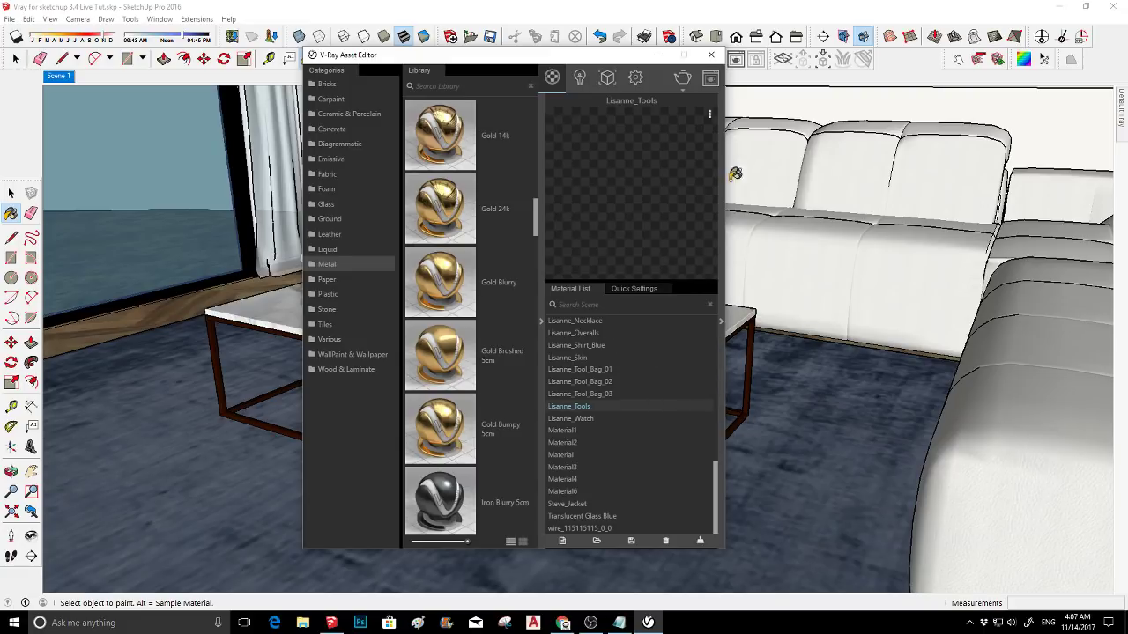
# - Resample the table's marble and reopen it with Quick Settings shown and Library collapsed
pyautogui.click(657, 54)
pyautogui.moveTo(649, 314); pyautogui.dragTo(653, 347, button='middle')
pyautogui.press('b')
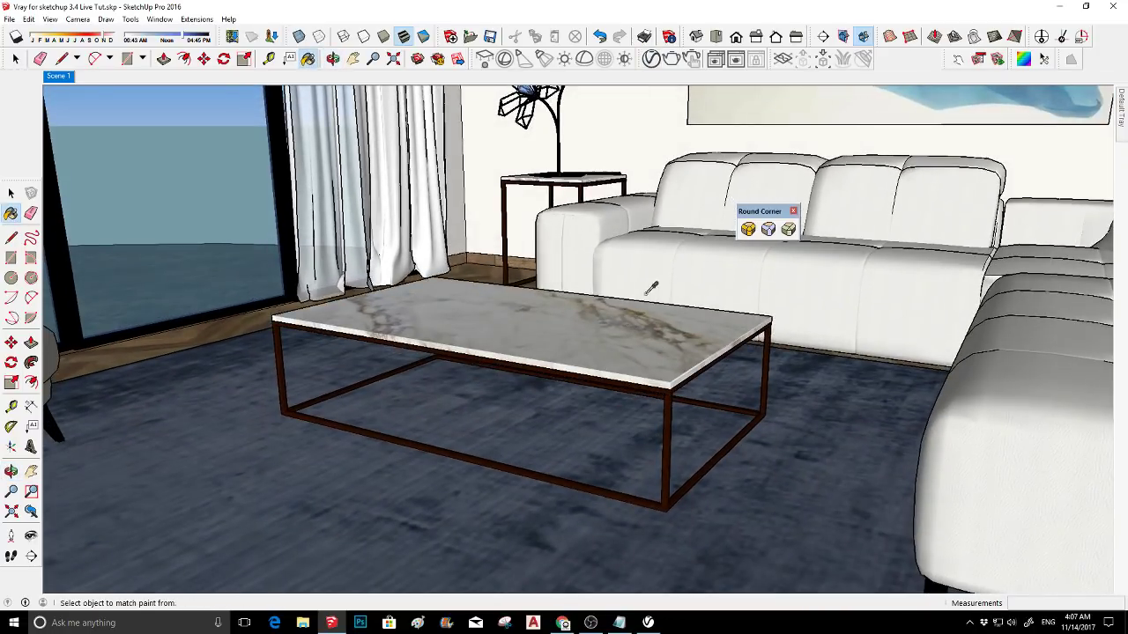
pyautogui.click(651, 59)
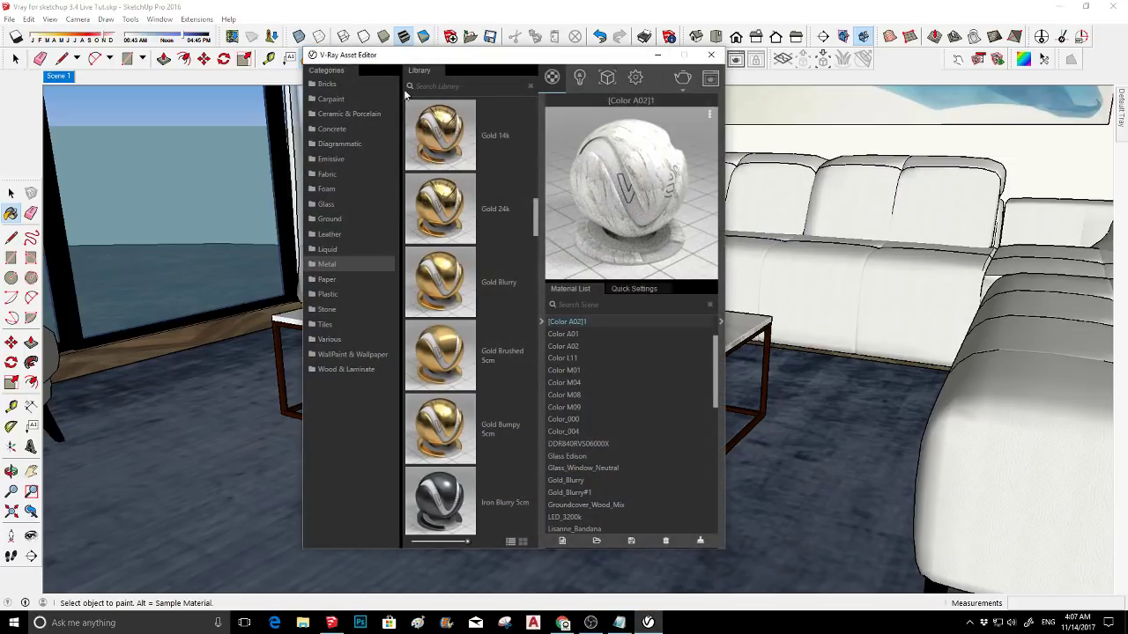
pyautogui.click(619, 291)
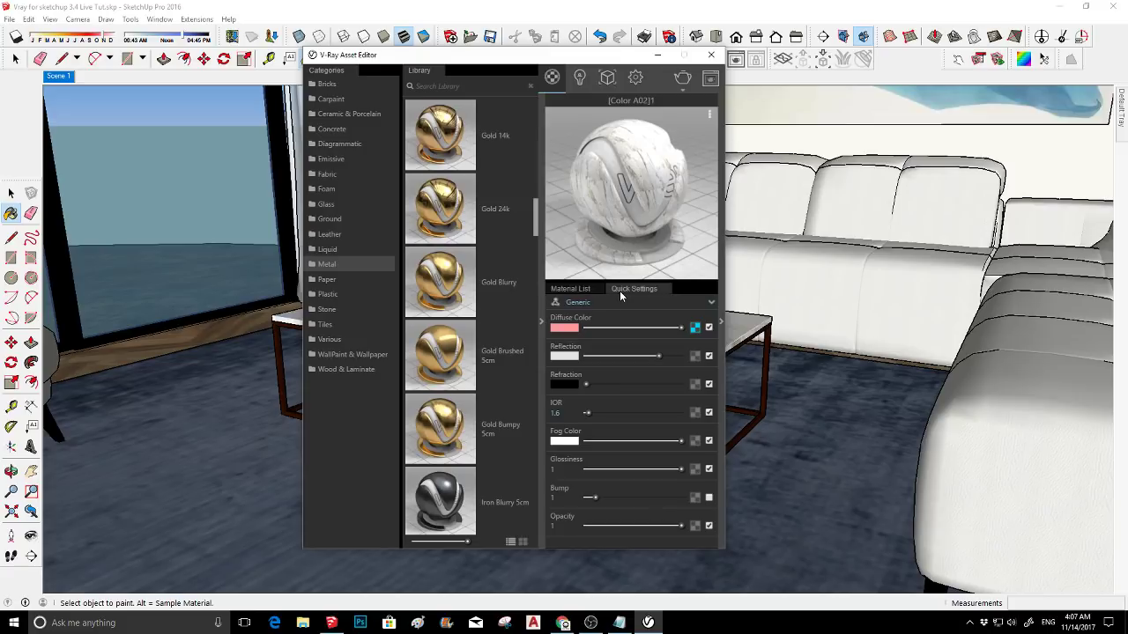
pyautogui.click(542, 318)
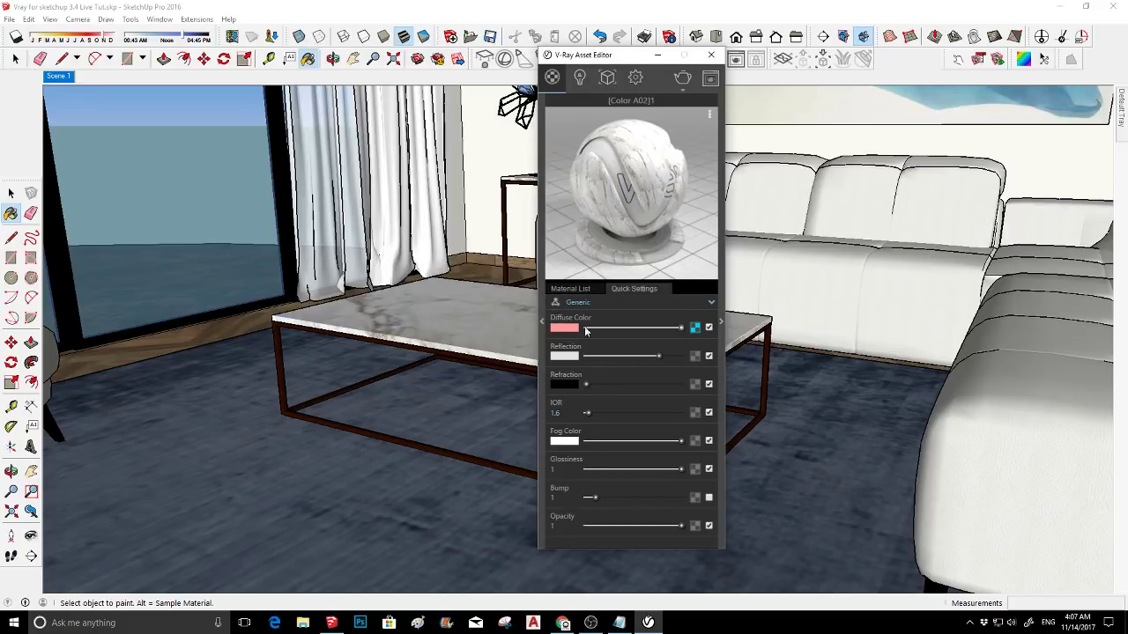
# - Increase the [Color A02]1 marble's reflection and lower its Glossiness to 0.75
pyautogui.moveTo(612, 56); pyautogui.dragTo(488, 44)
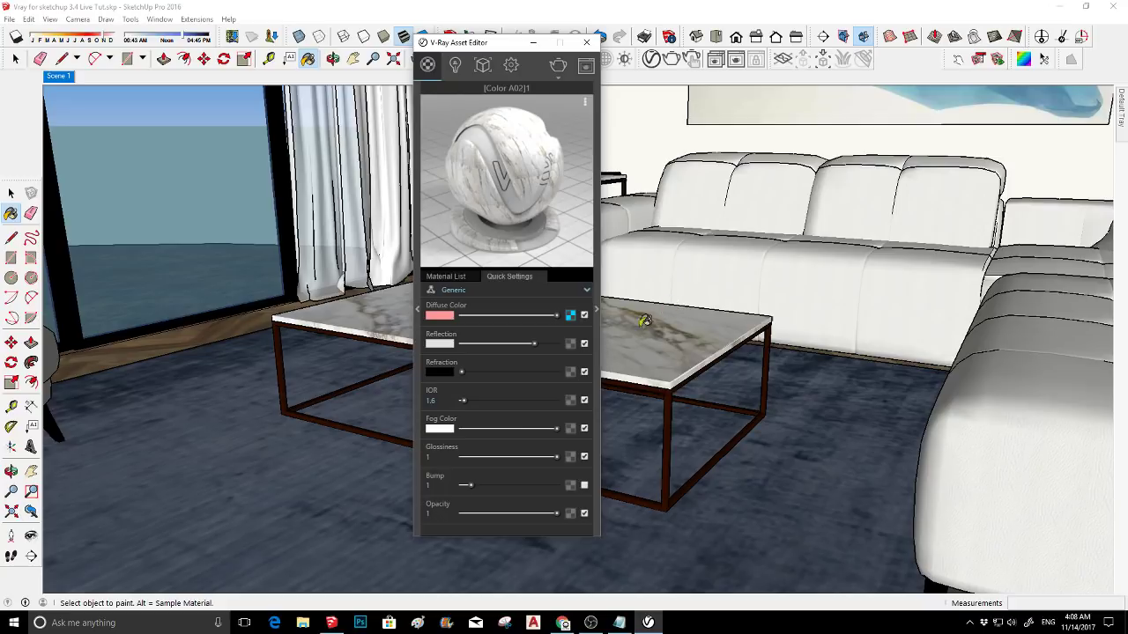
pyautogui.scroll(2, 643, 340)
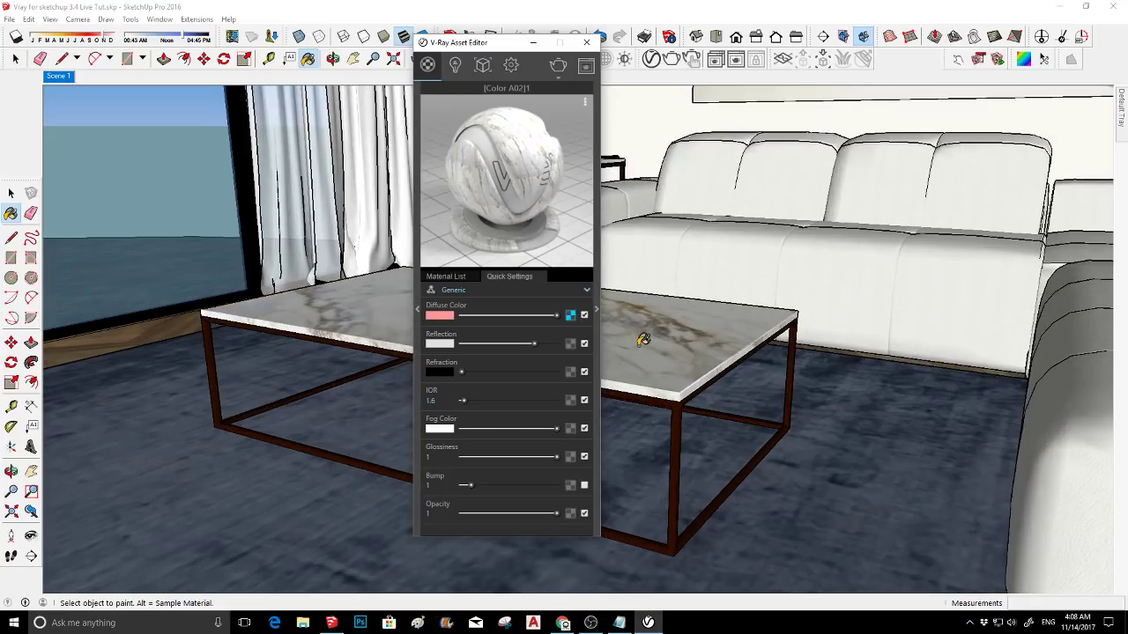
pyautogui.moveTo(643, 341); pyautogui.dragTo(646, 410, button='middle')
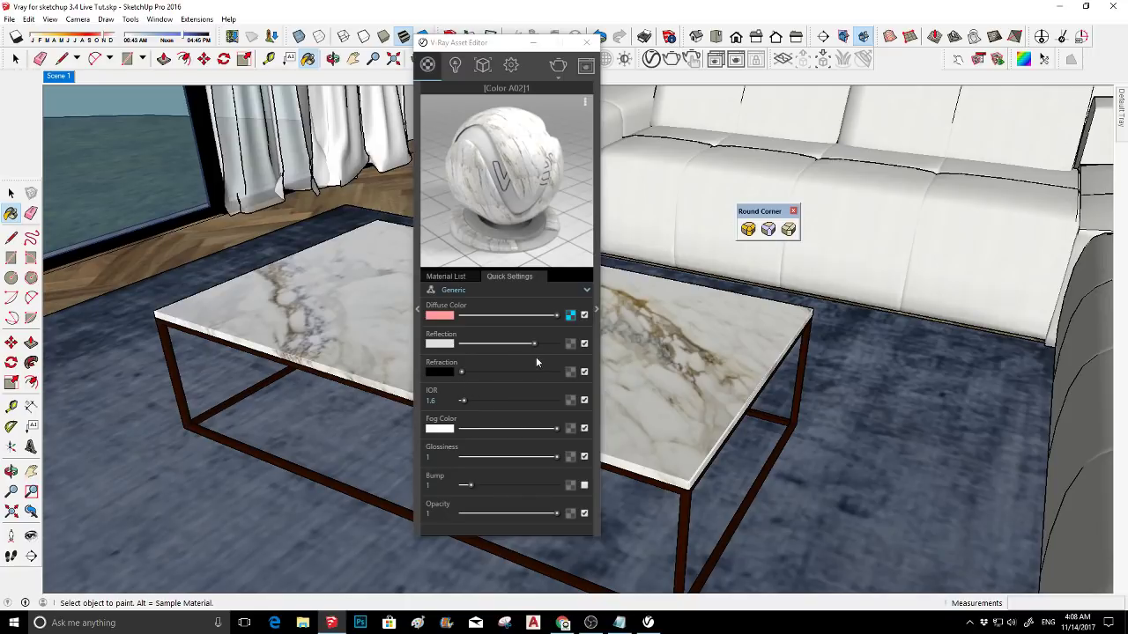
pyautogui.moveTo(533, 344); pyautogui.dragTo(540, 346)
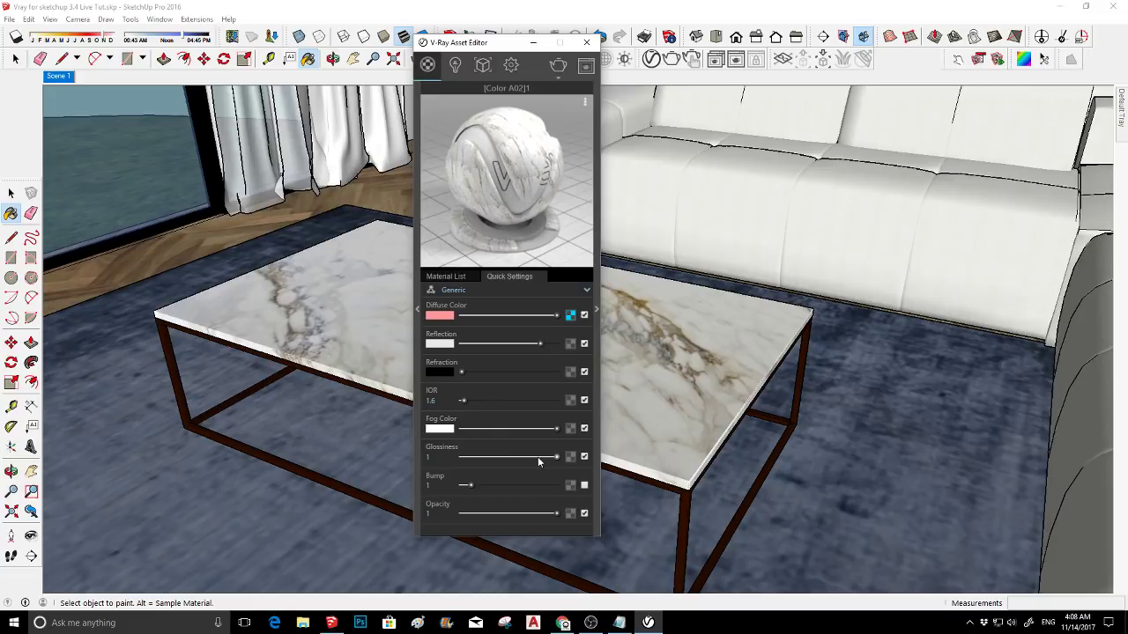
pyautogui.moveTo(537, 457); pyautogui.dragTo(532, 458)
# - Orbit around the coffee table to check the result and minimize the V-Ray editor
pyautogui.moveTo(665, 396)
pyautogui.mouseDown(button='middle')
pyautogui.moveTo(709, 368)
pyautogui.moveTo(675, 312)
pyautogui.mouseUp(button='middle')
pyautogui.scroll(-2, 710, 359)
pyautogui.scroll(1, 678, 308)
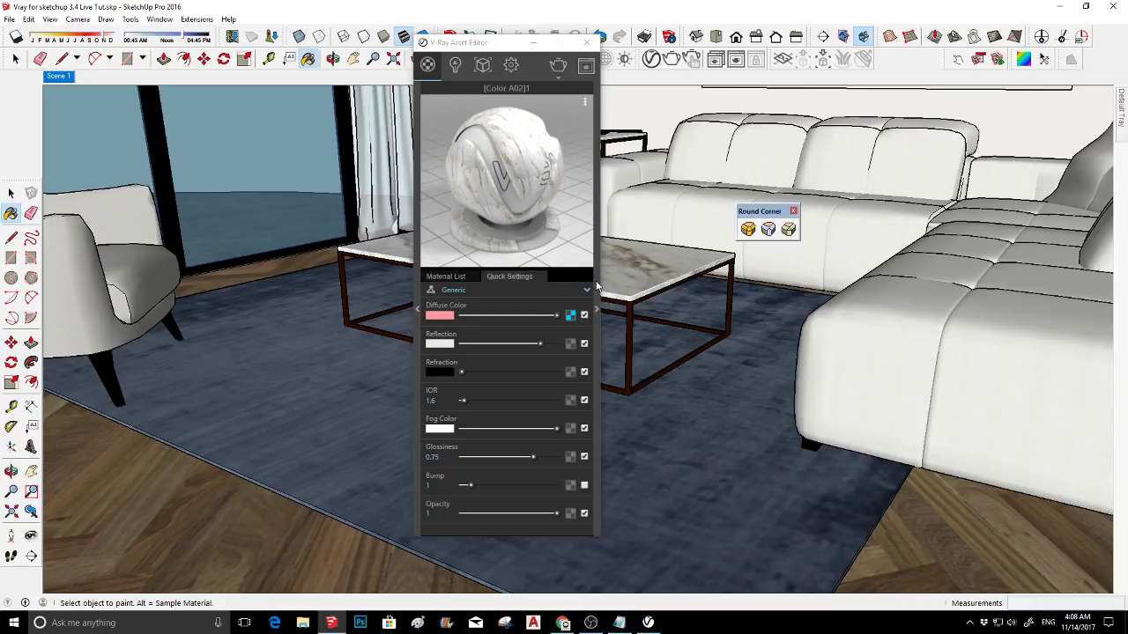
pyautogui.moveTo(649, 322); pyautogui.dragTo(660, 317, button='middle')
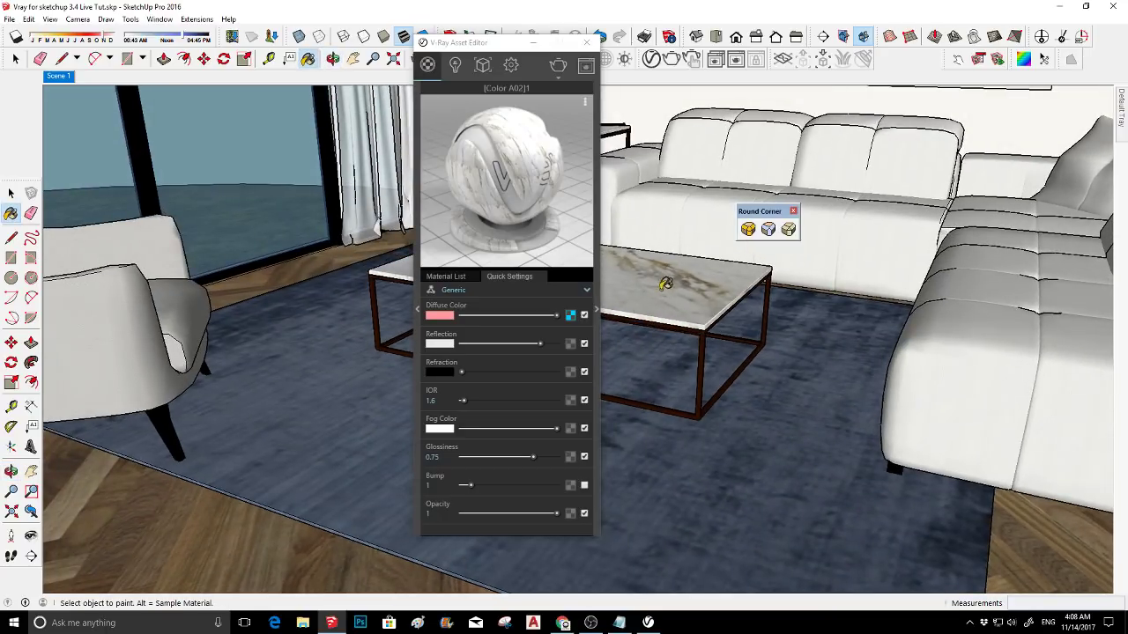
pyautogui.click(531, 44)
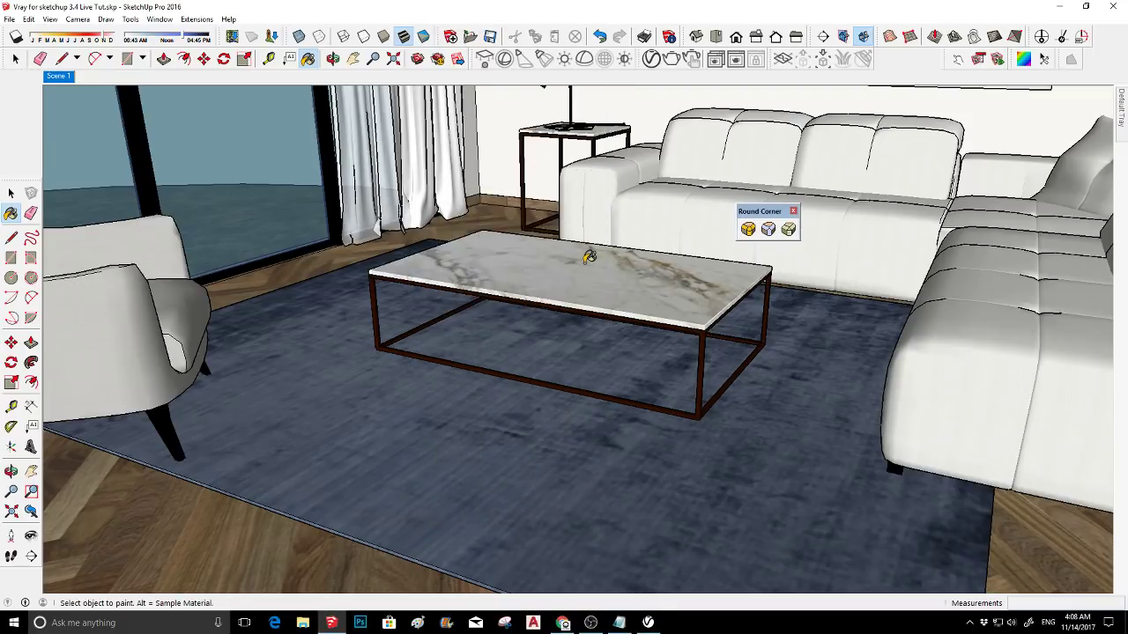
# - Open the V-Ray material editor on the Glass library materials
pyautogui.moveTo(585, 256); pyautogui.dragTo(539, 395, button='middle')
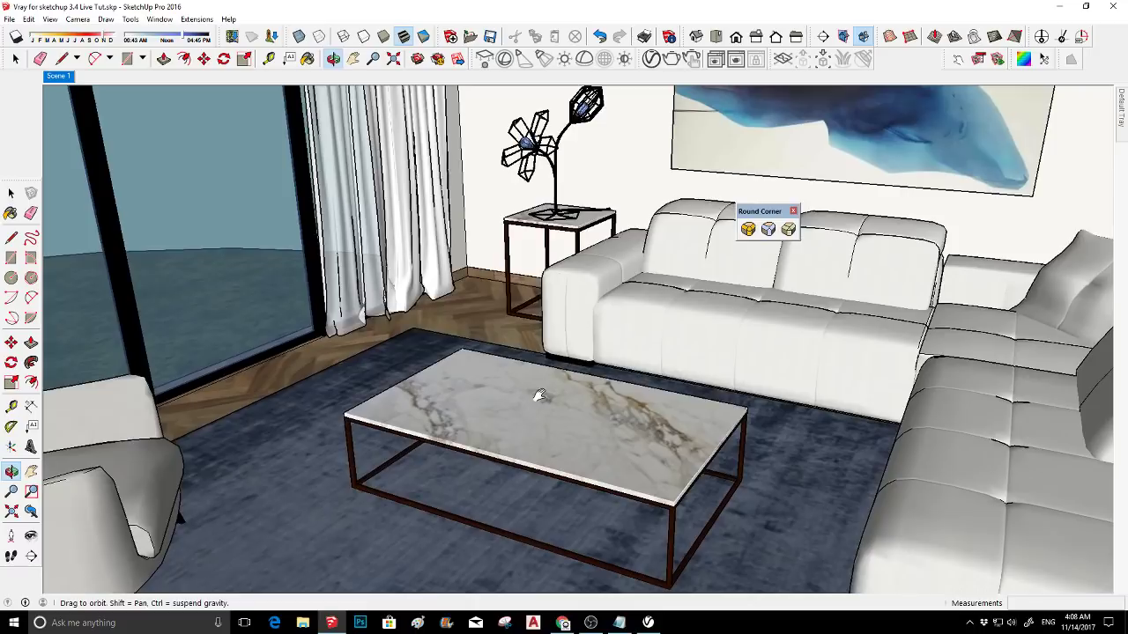
pyautogui.moveTo(595, 346)
pyautogui.mouseDown(button='middle')
pyautogui.moveTo(569, 343)
pyautogui.moveTo(581, 296)
pyautogui.mouseUp(button='middle')
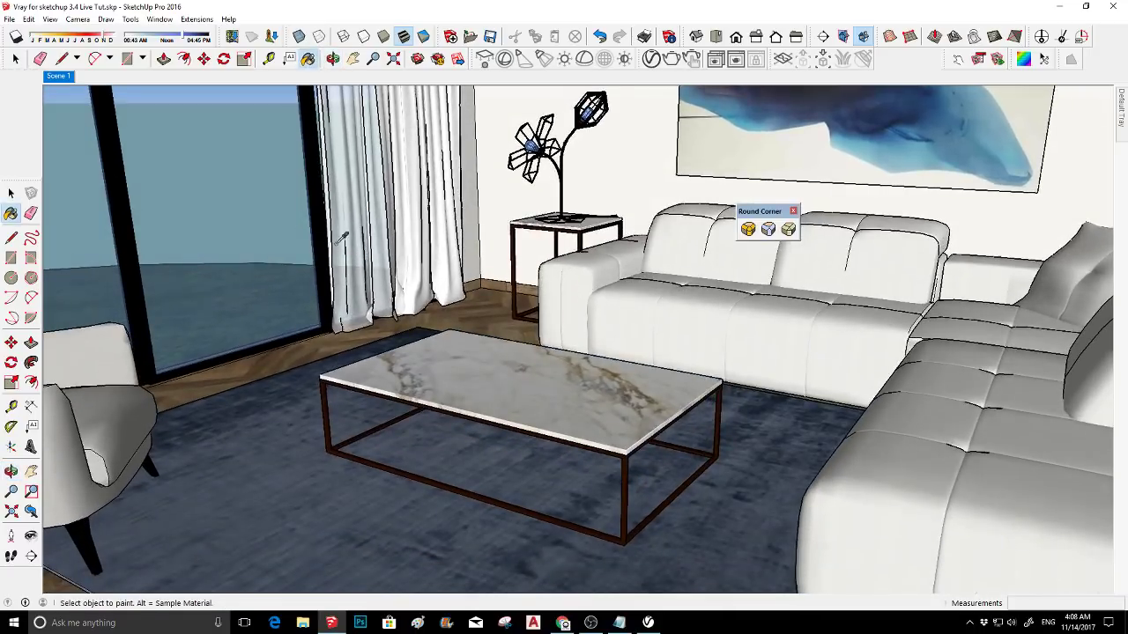
pyautogui.click(649, 61)
pyautogui.click(540, 207)
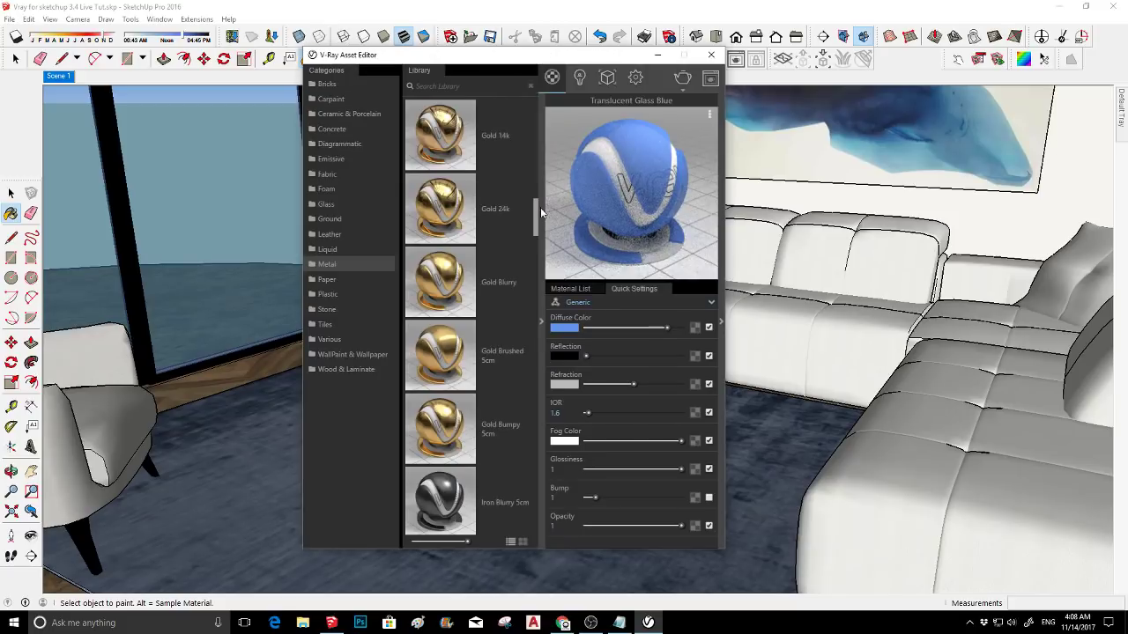
pyautogui.click(335, 209)
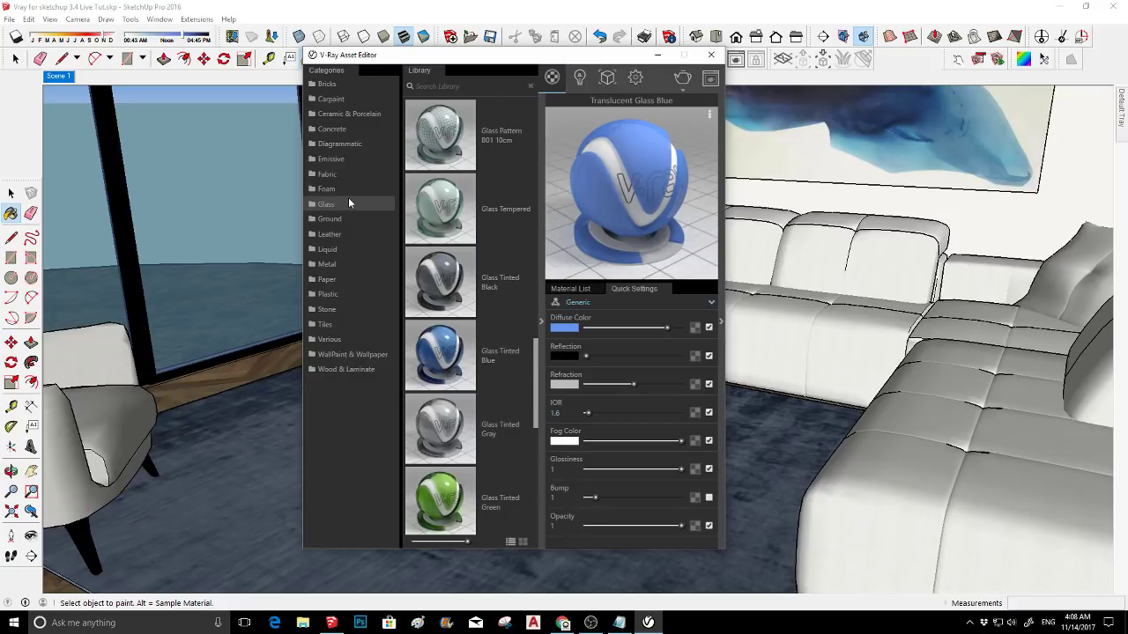
# - Drag Glass Window Neutral into the scene material list and show Translucent Glass Blue's quick settings
pyautogui.scroll(-3, 457, 205)
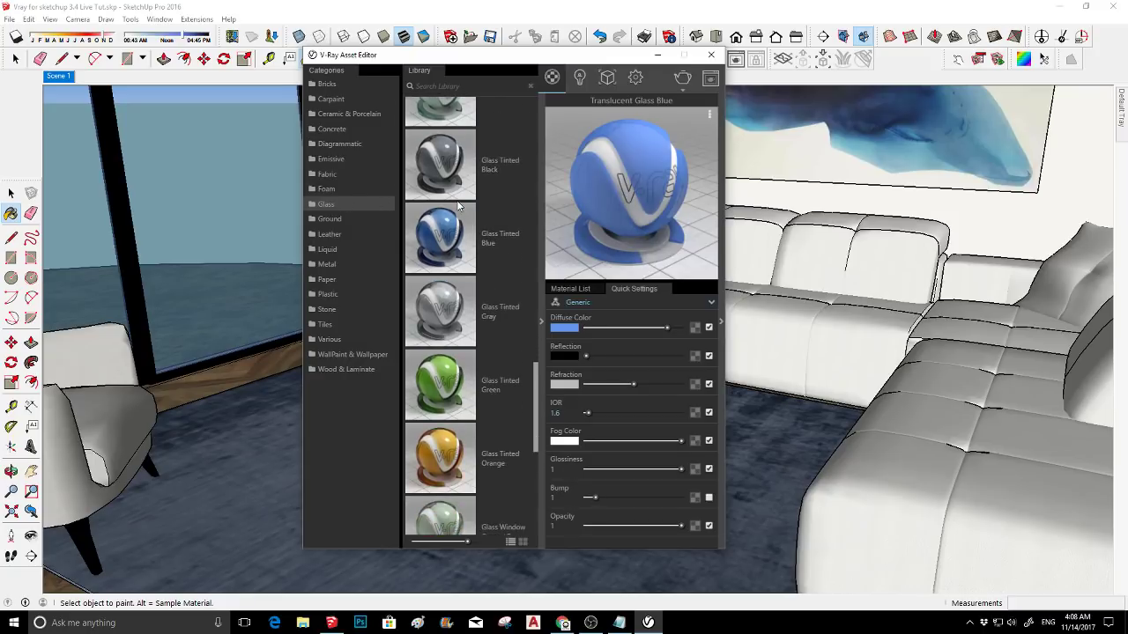
pyautogui.scroll(-7, 457, 205)
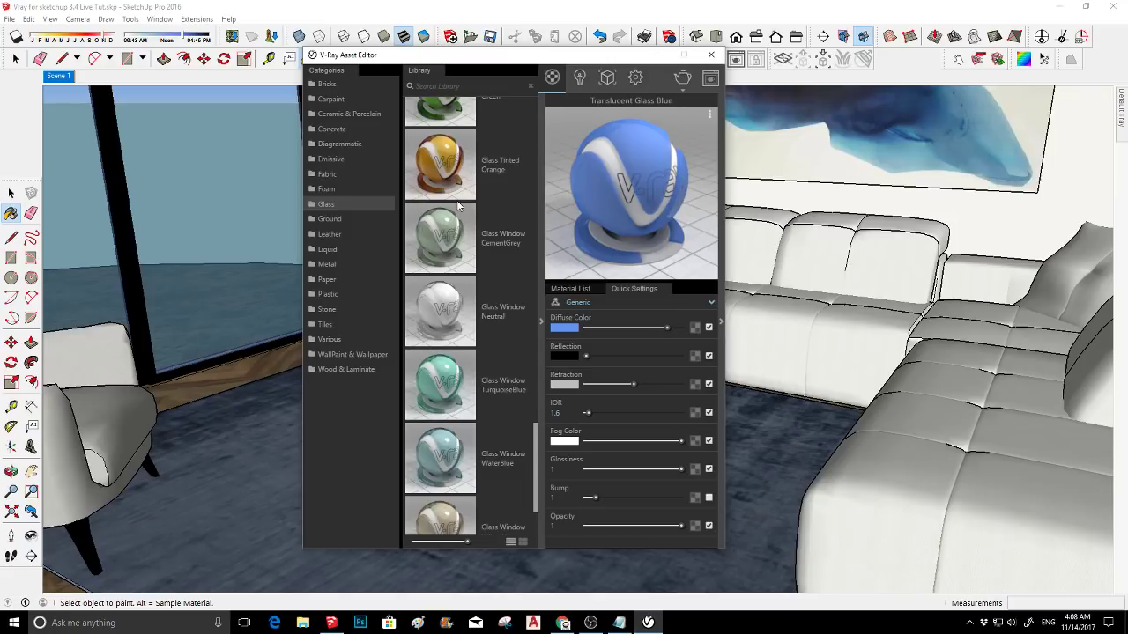
pyautogui.scroll(-3, 457, 205)
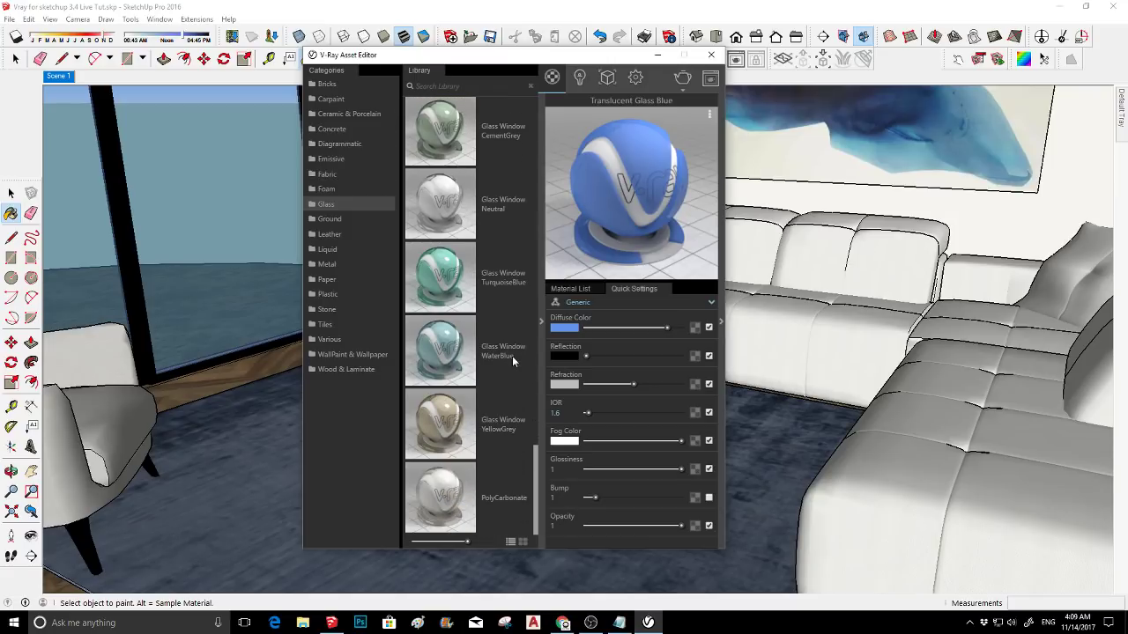
pyautogui.scroll(2, 507, 336)
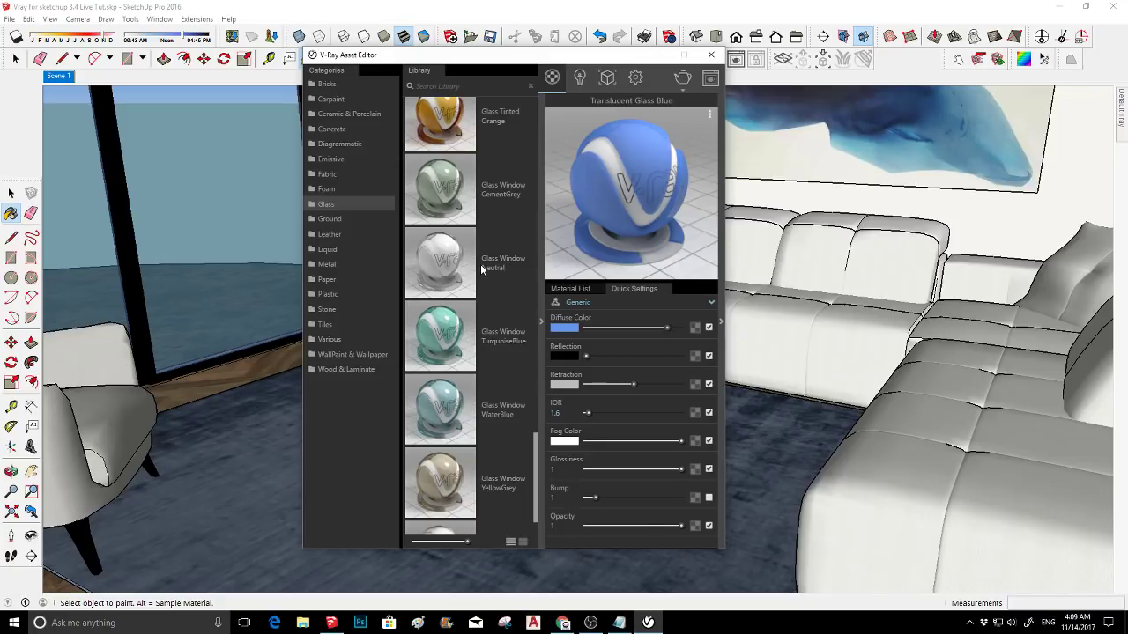
pyautogui.click(583, 291)
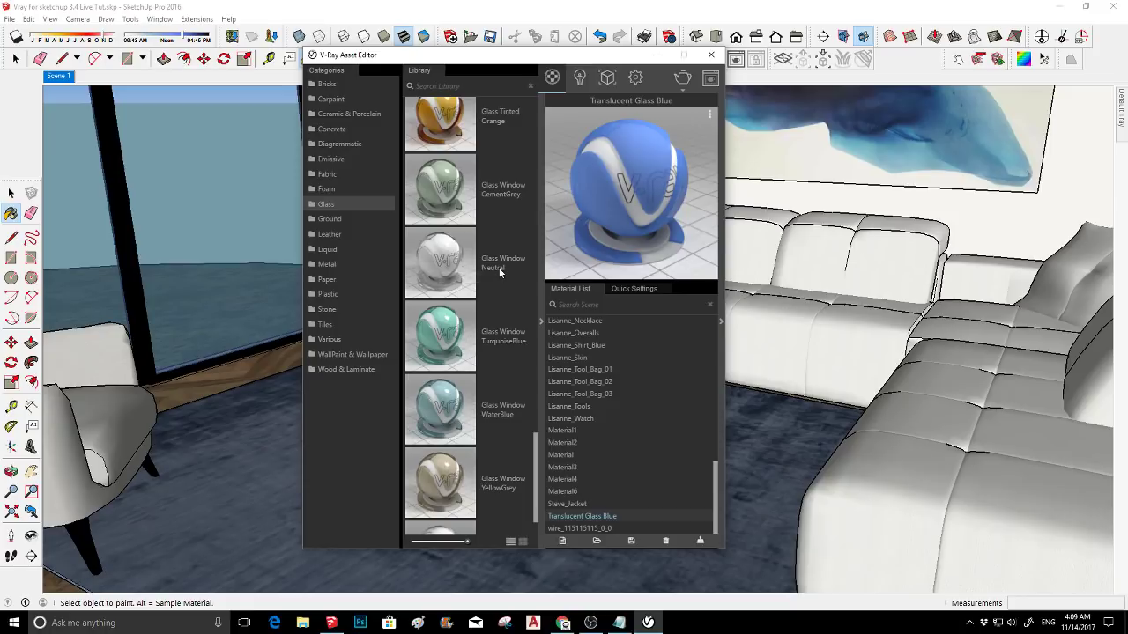
pyautogui.moveTo(458, 265); pyautogui.dragTo(621, 326)
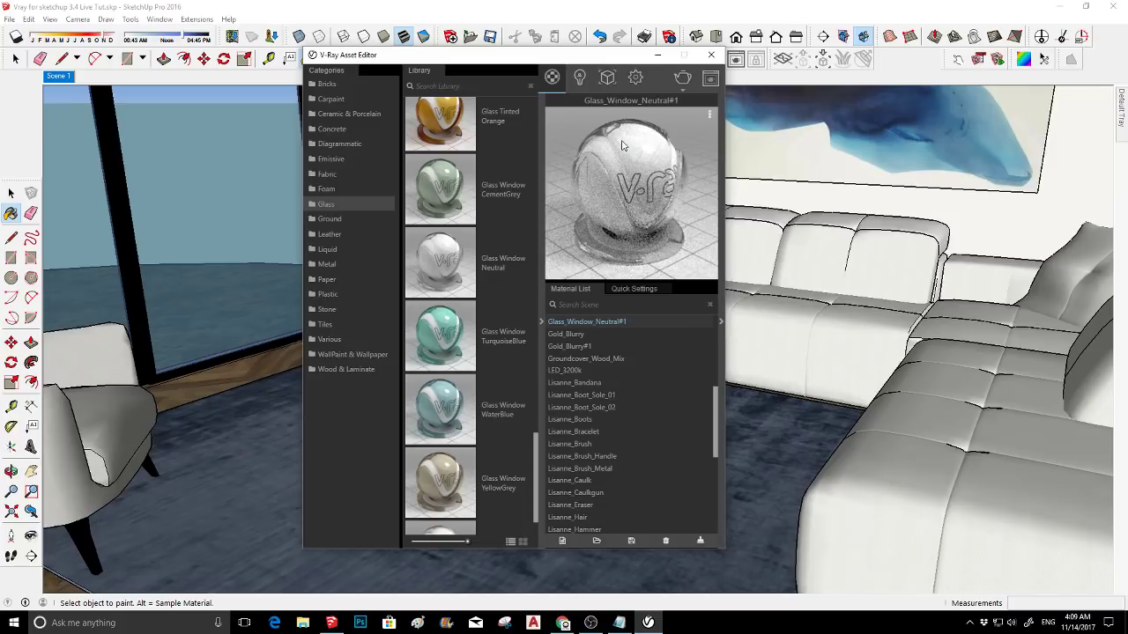
pyautogui.click(637, 288)
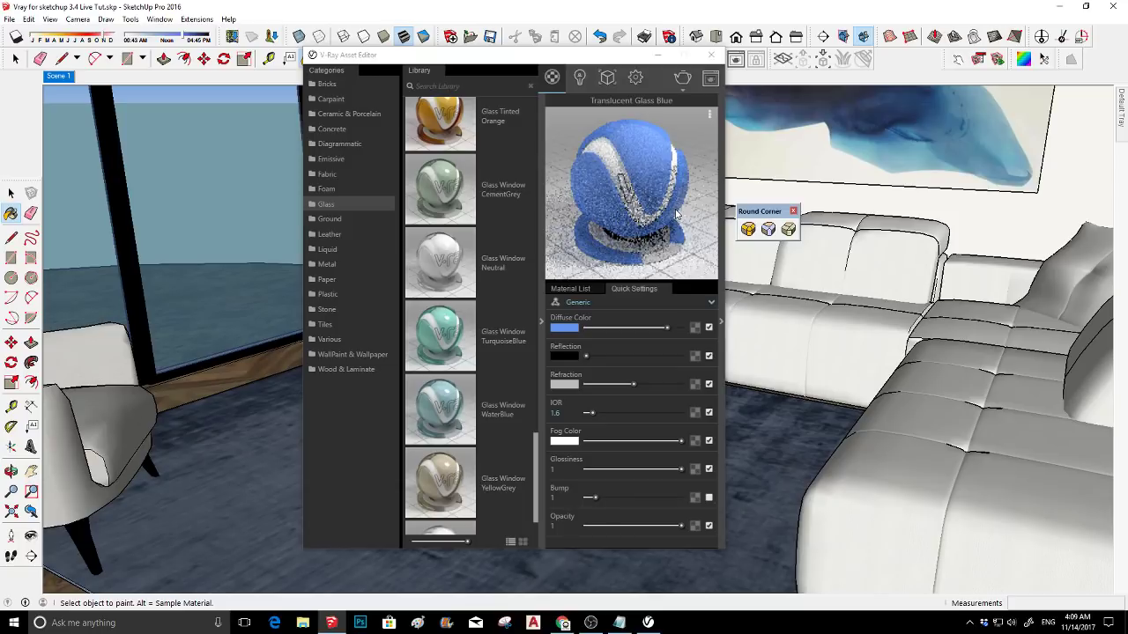
# - Add a Reflection layer to Translucent Glass Blue and delete its VRayBRDF layer
pyautogui.click(720, 322)
pyautogui.click(849, 81)
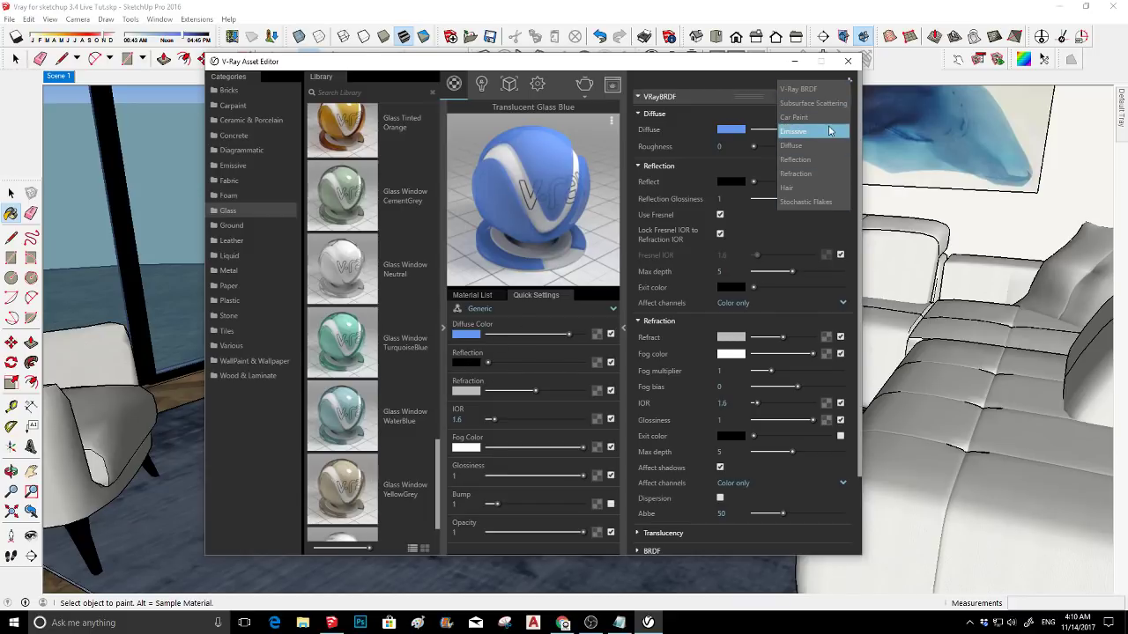
pyautogui.click(812, 160)
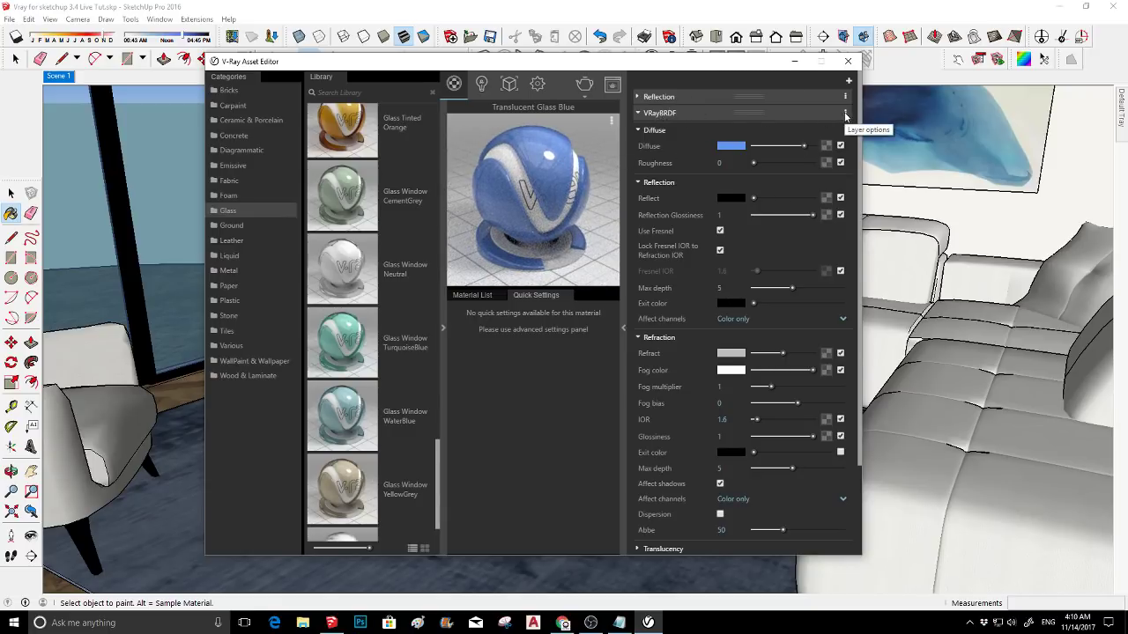
pyautogui.click(845, 114)
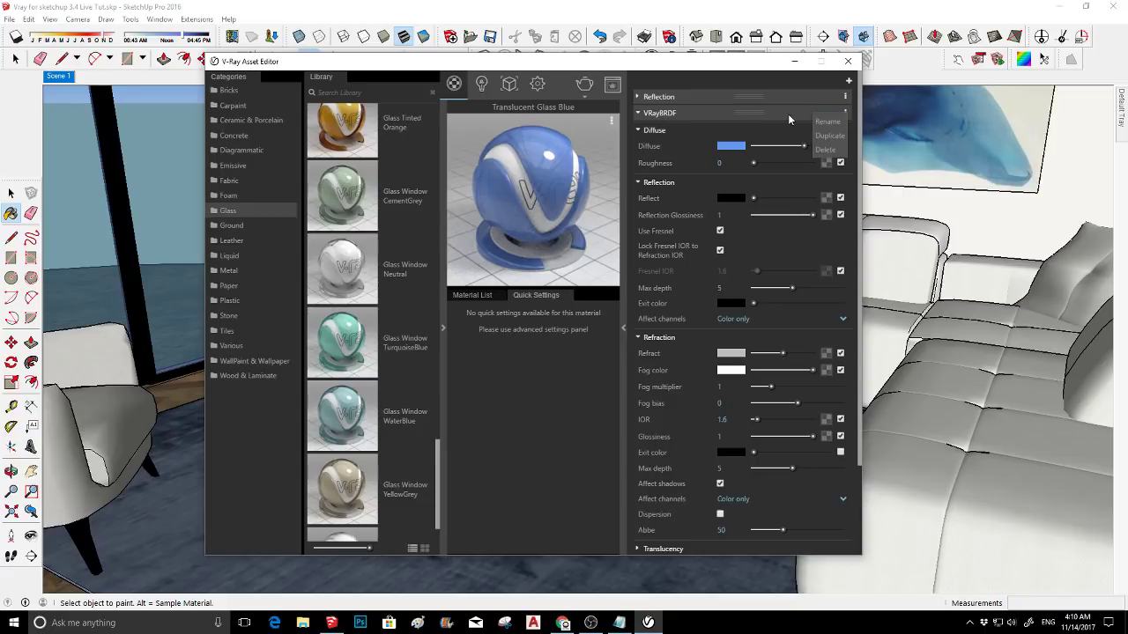
pyautogui.click(830, 148)
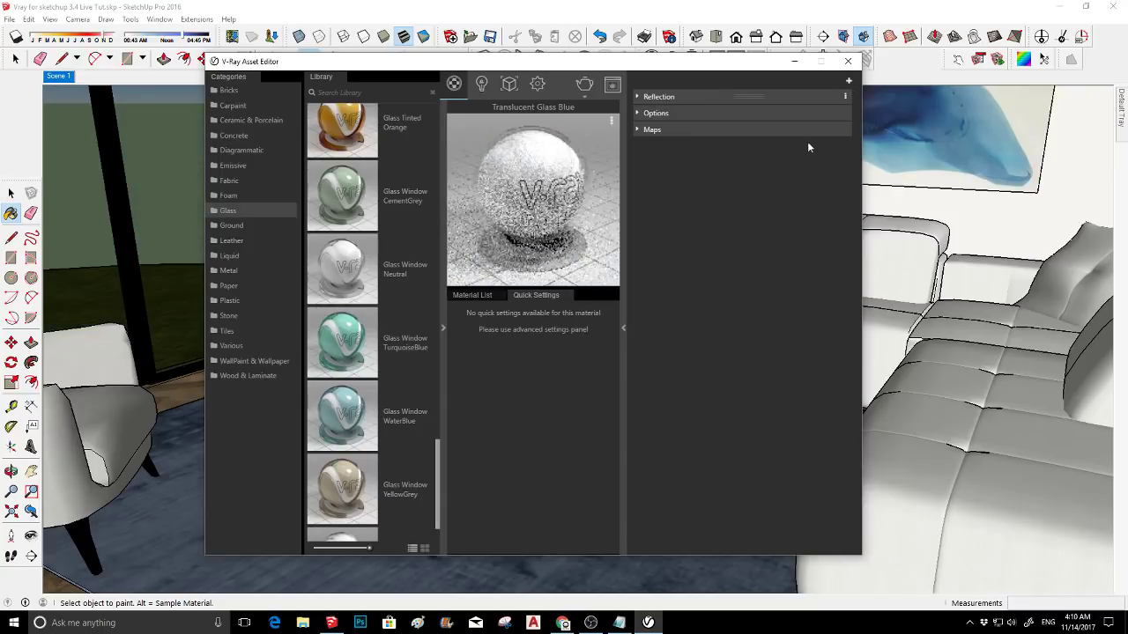
# - Return to the Paint Bucket and collapse the material library panels
pyautogui.moveTo(141, 220)
pyautogui.mouseDown(button='middle')
pyautogui.moveTo(156, 209)
pyautogui.moveTo(216, 258)
pyautogui.moveTo(220, 177)
pyautogui.moveTo(263, 68)
pyautogui.moveTo(201, 252)
pyautogui.moveTo(482, 261)
pyautogui.mouseUp(button='middle')
pyautogui.press('b')
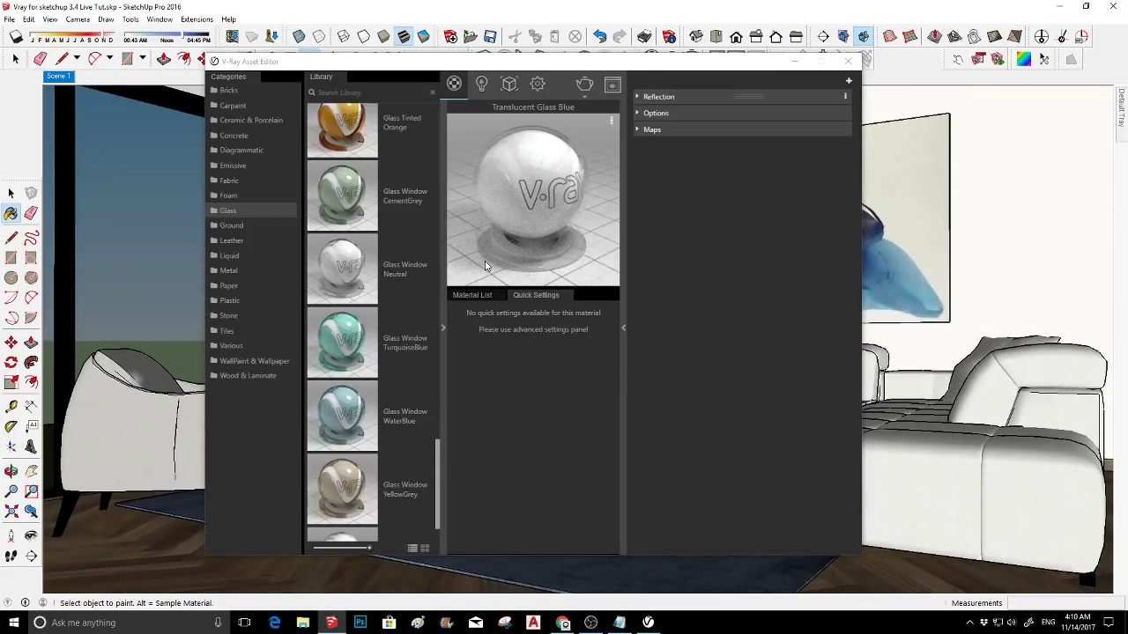
pyautogui.click(440, 303)
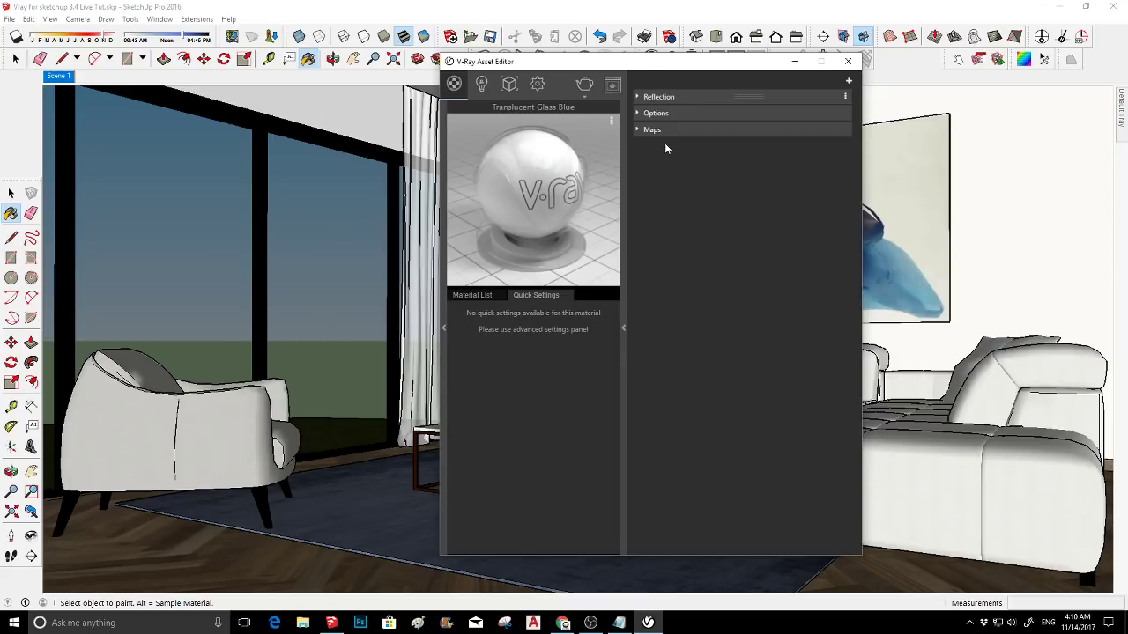
# - Set the Reflection layer multiplier to 1.7 and check its Fresnel texture settings
pyautogui.click(713, 96)
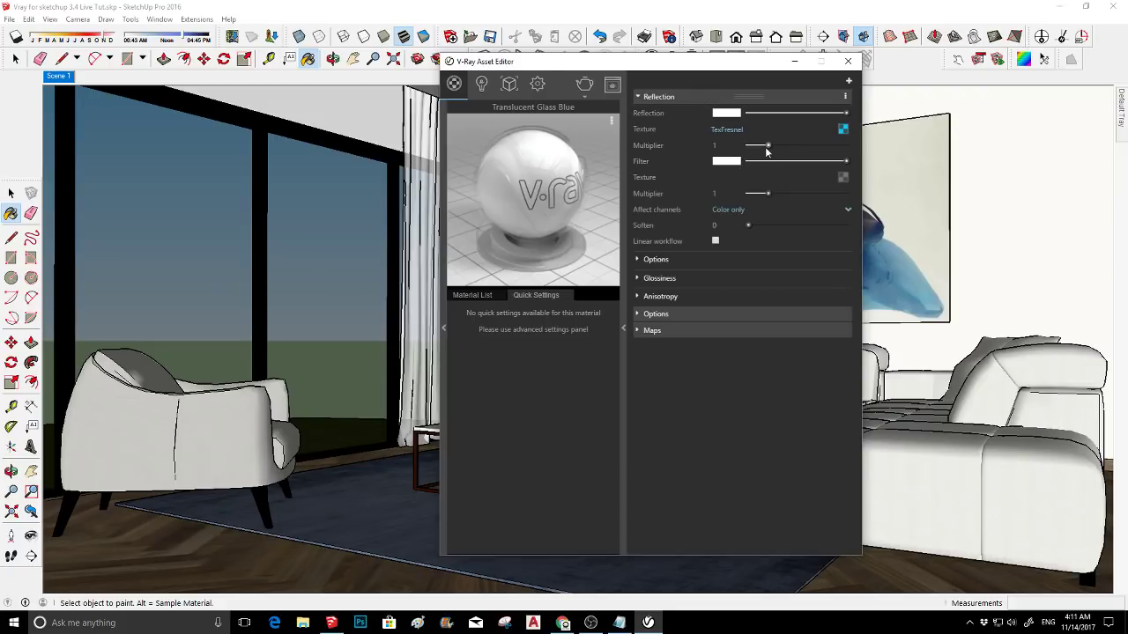
pyautogui.moveTo(768, 145); pyautogui.dragTo(782, 147)
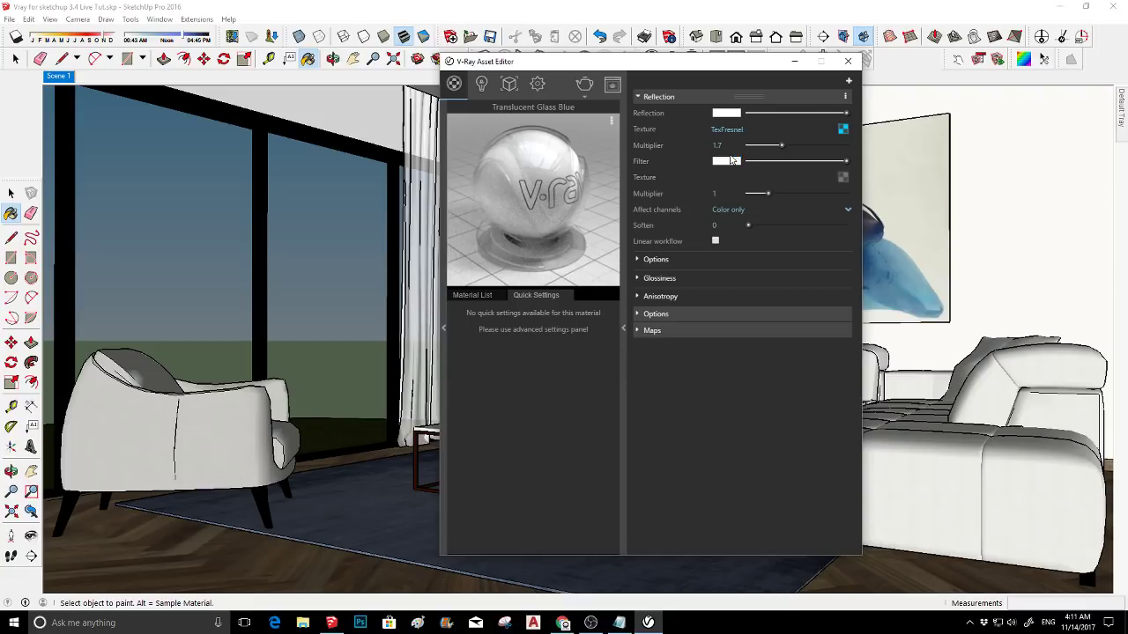
pyautogui.click(694, 262)
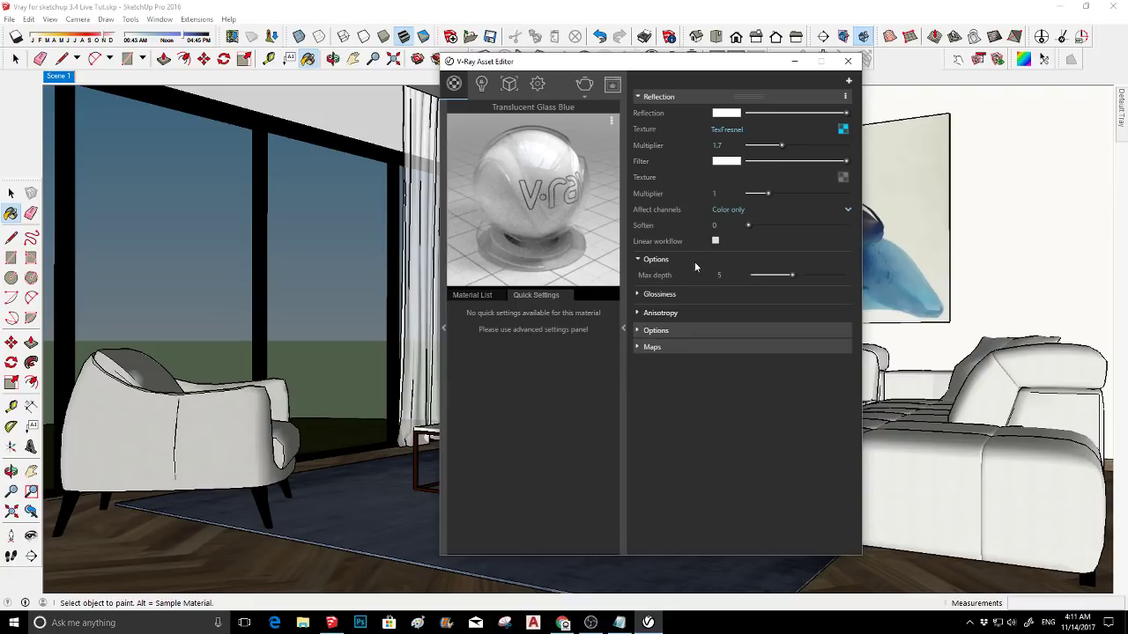
pyautogui.click(695, 262)
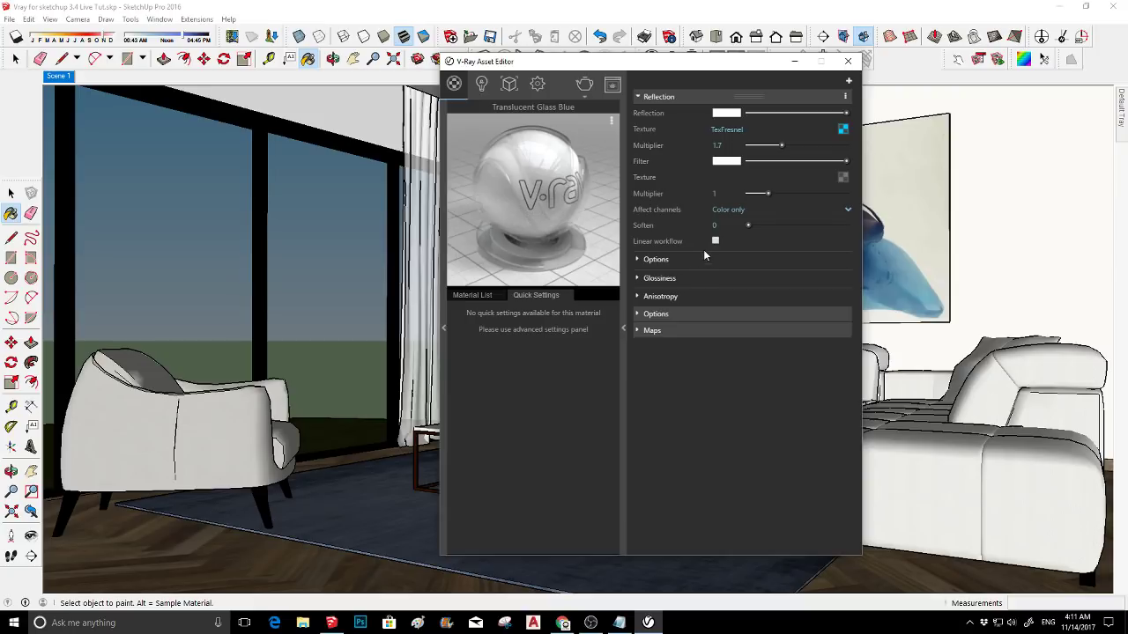
pyautogui.click(842, 130)
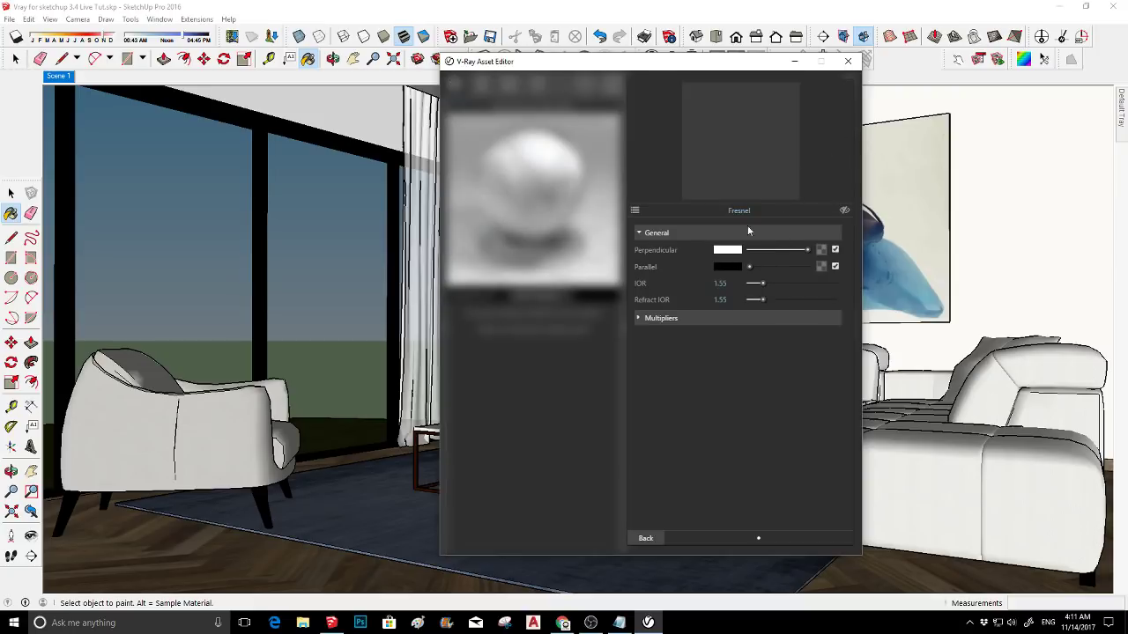
pyautogui.click(646, 538)
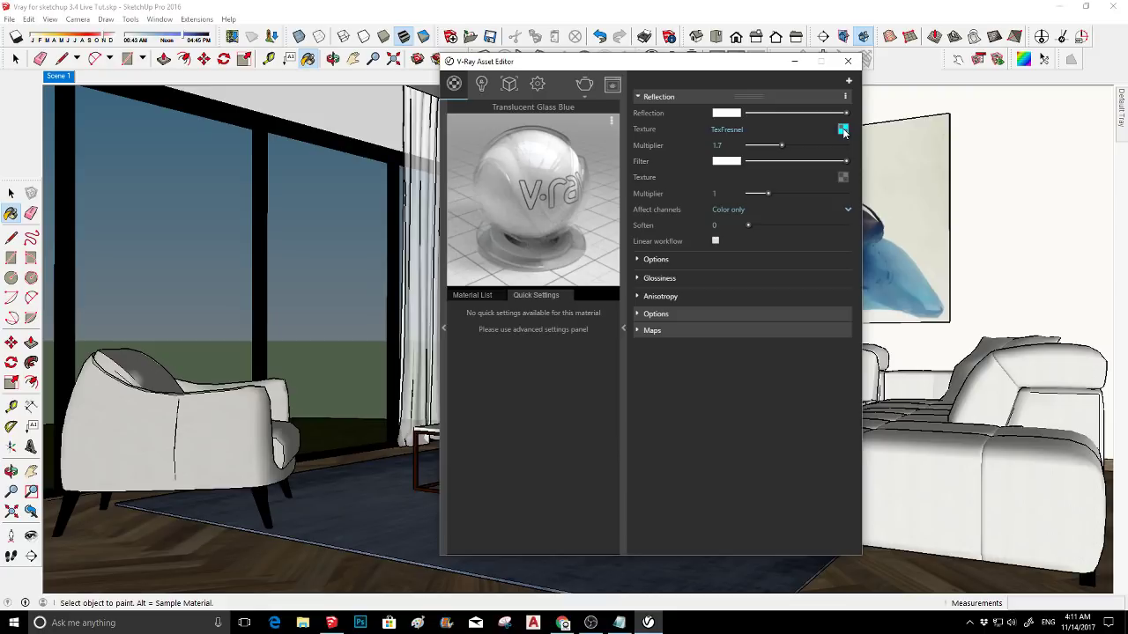
pyautogui.click(779, 95)
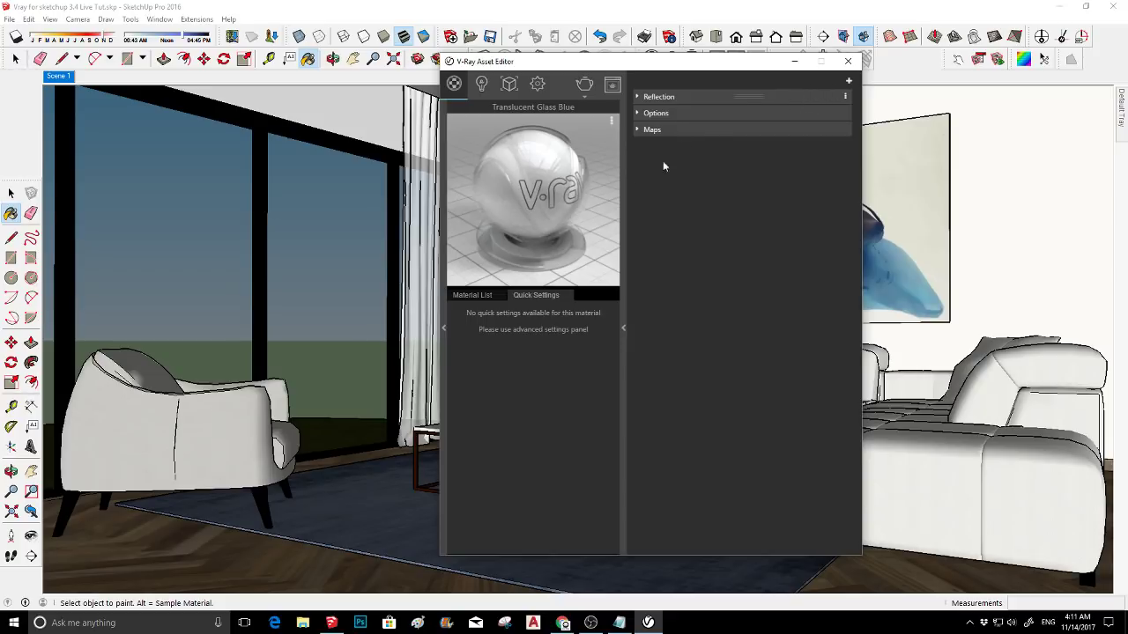
# - Add a Refraction layer to Translucent Glass Blue and change its IOR from 1.55 to 1.1
pyautogui.click(849, 85)
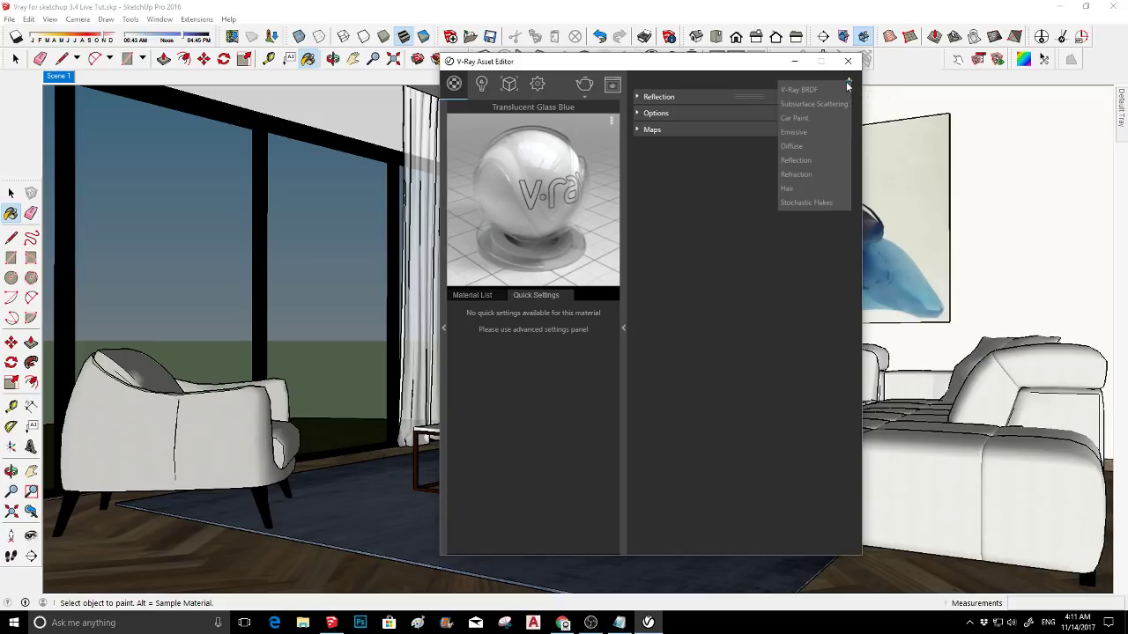
pyautogui.click(805, 176)
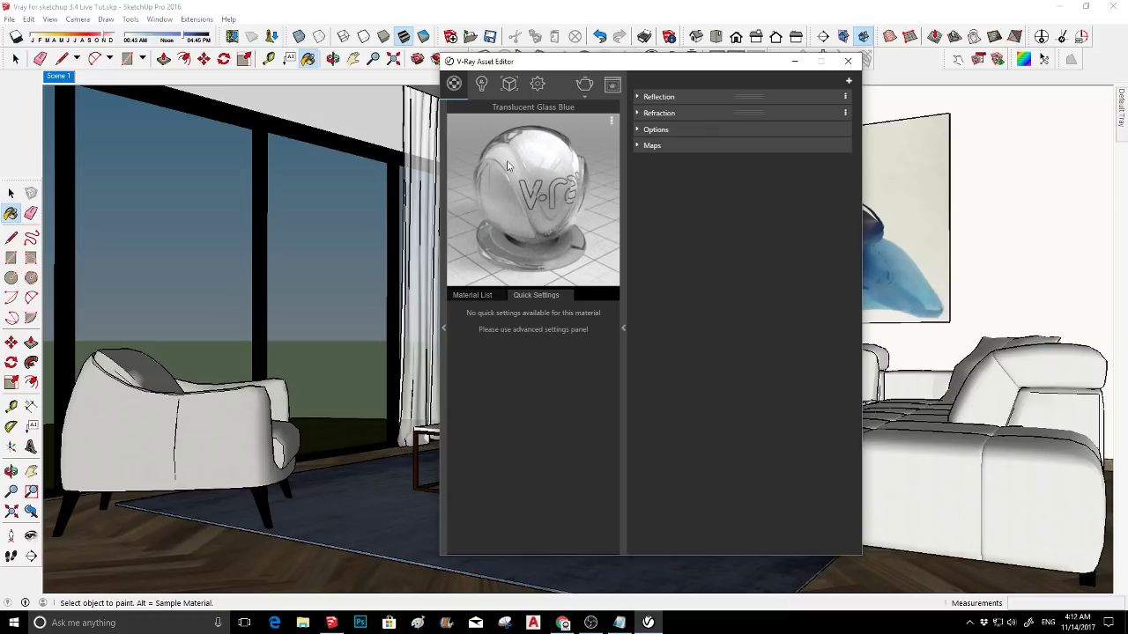
pyautogui.click(683, 112)
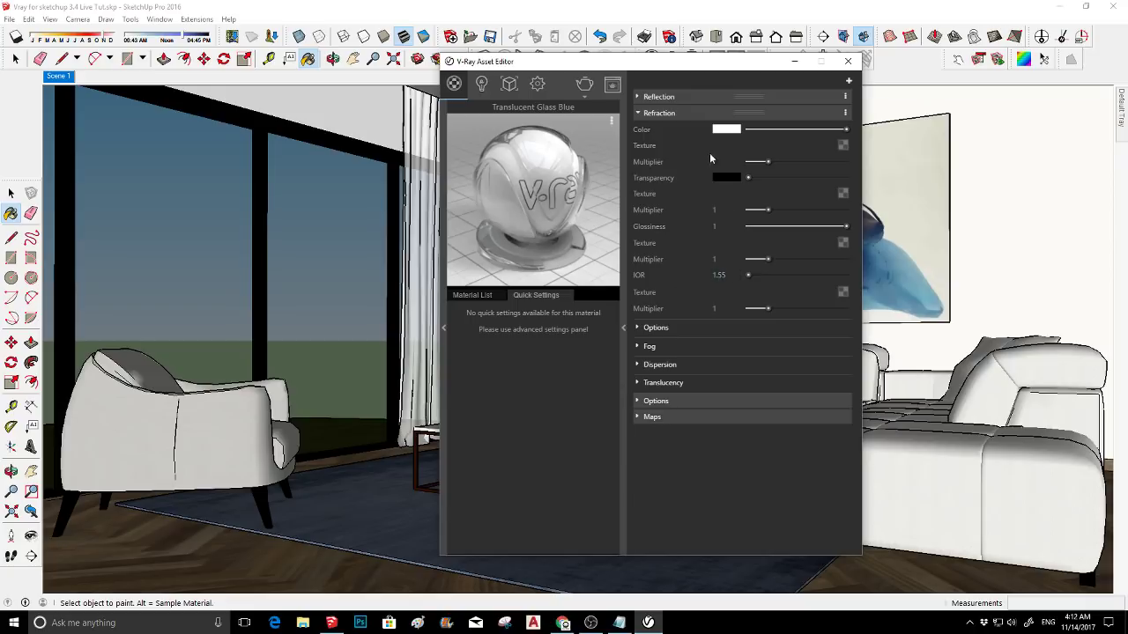
pyautogui.doubleClick(720, 275)
pyautogui.write('1.1')
pyautogui.press('Return')
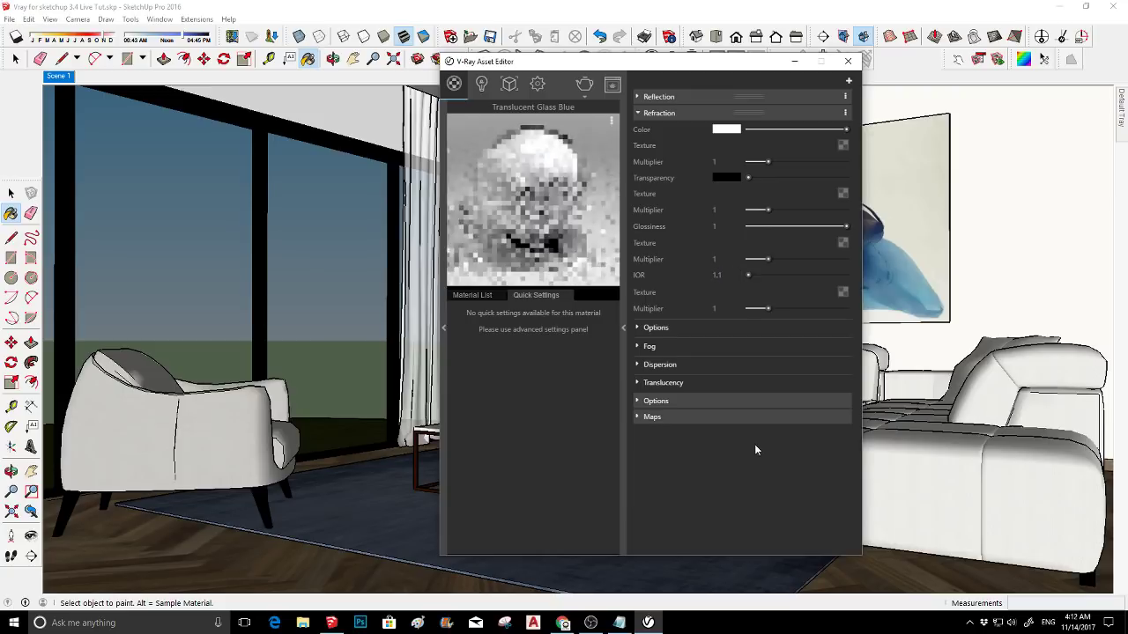
pyautogui.click(10, 193)
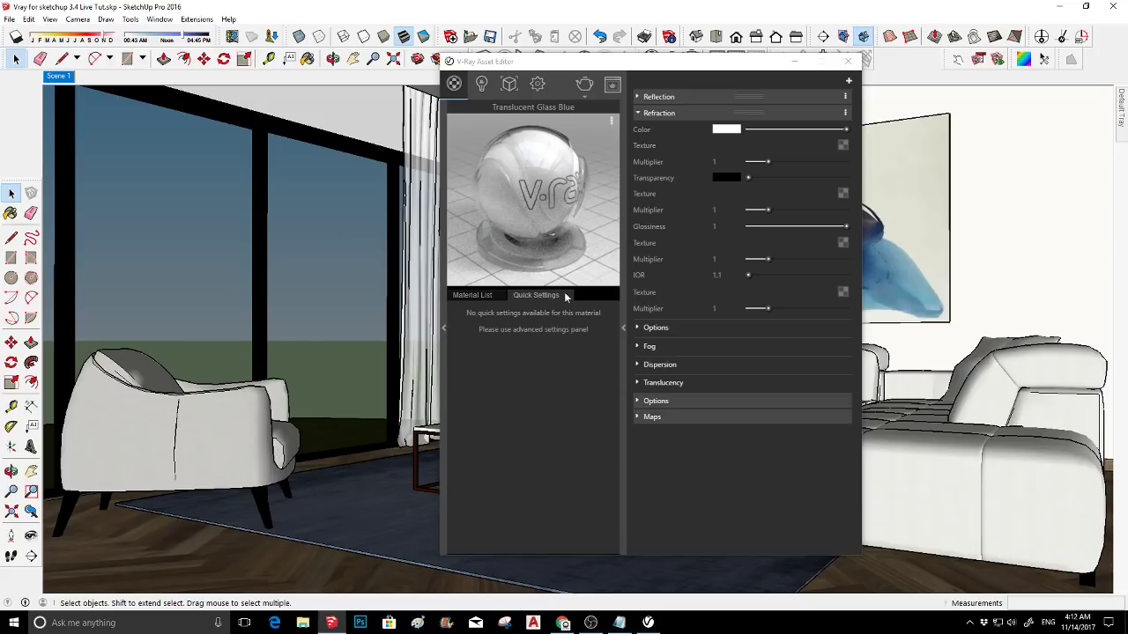
pyautogui.click(492, 295)
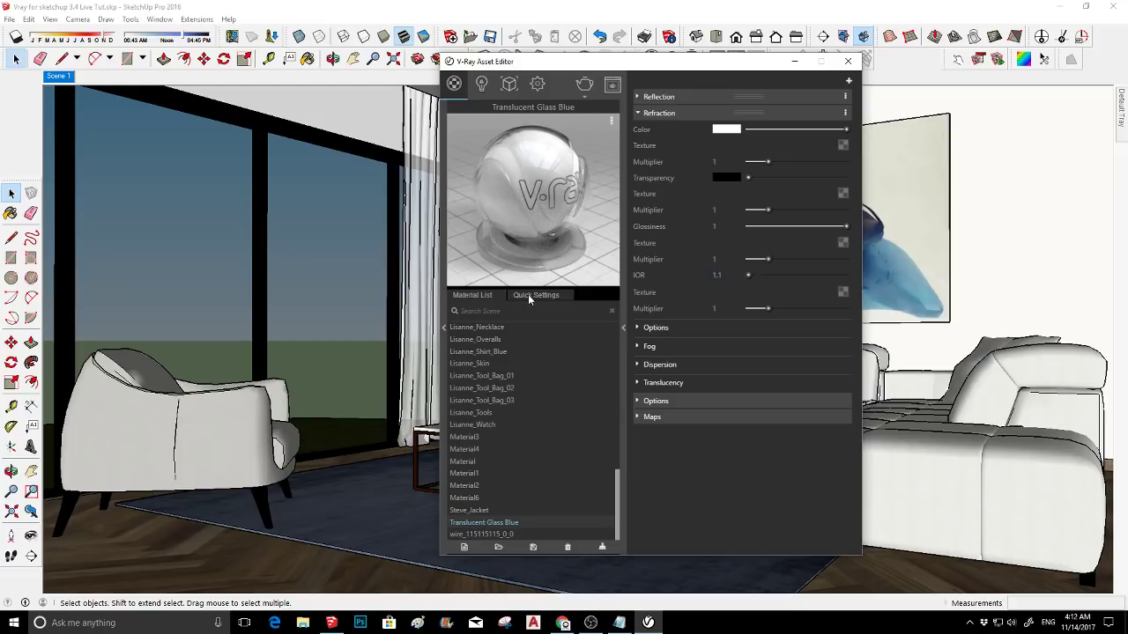
# - Return to the quick settings view, then reopen and collapse the material library panels
pyautogui.click(528, 296)
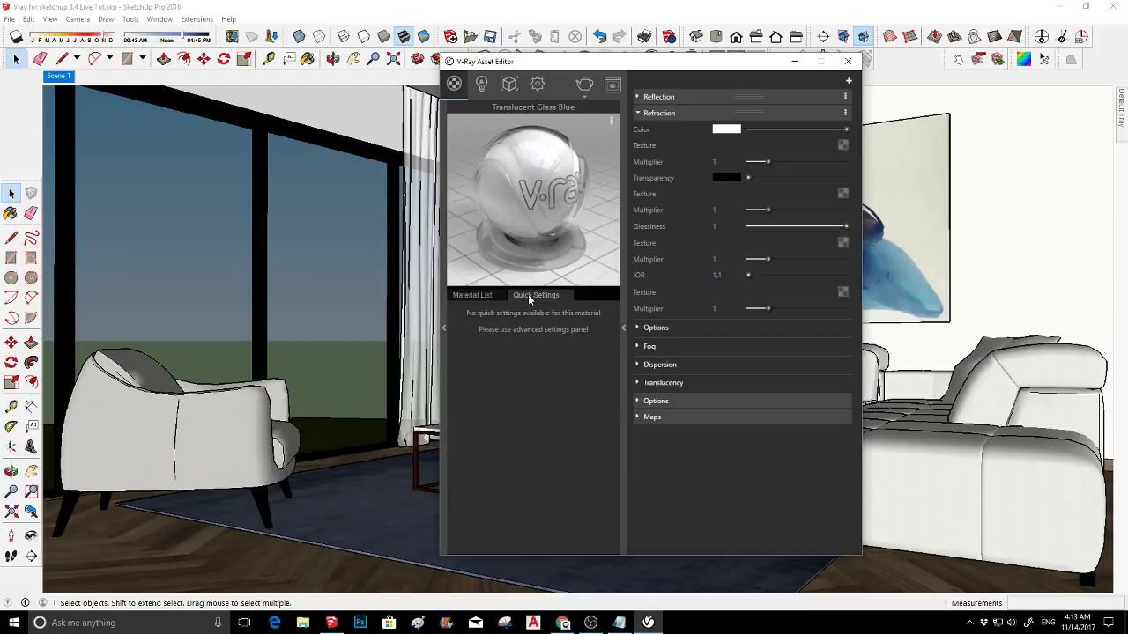
pyautogui.click(445, 266)
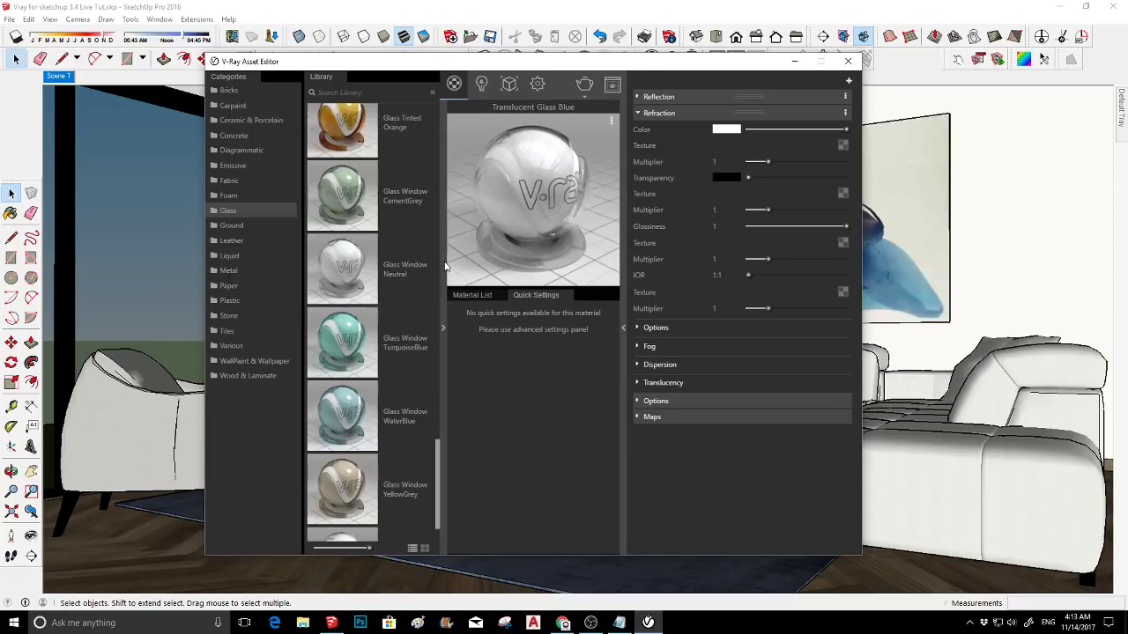
pyautogui.scroll(2, 386, 261)
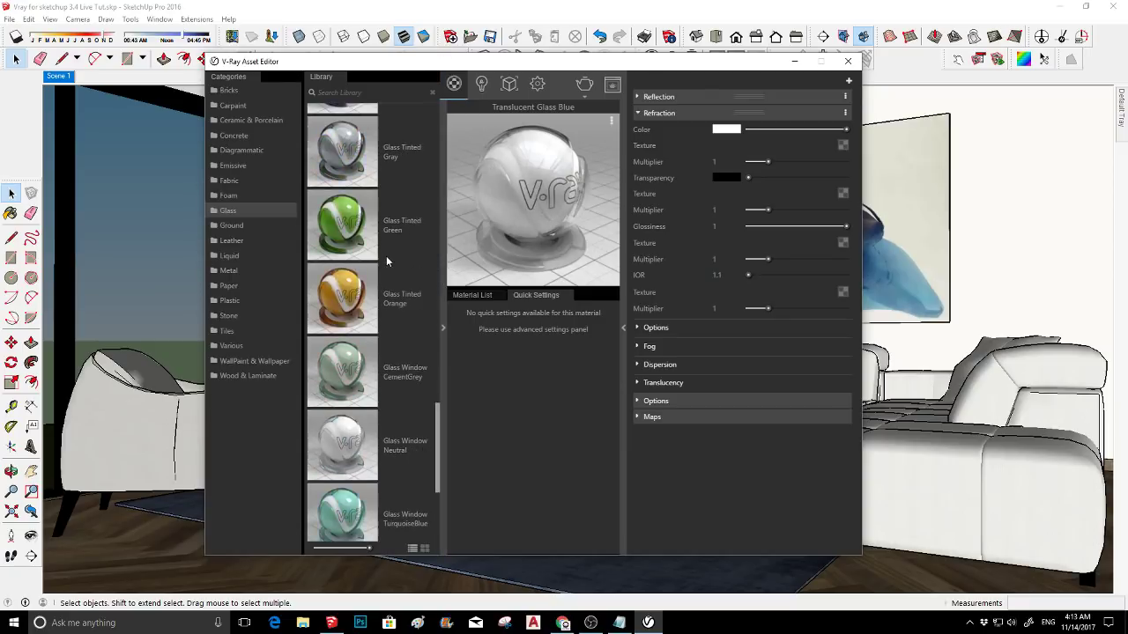
pyautogui.scroll(3, 386, 260)
pyautogui.scroll(-3, 386, 261)
pyautogui.click(444, 313)
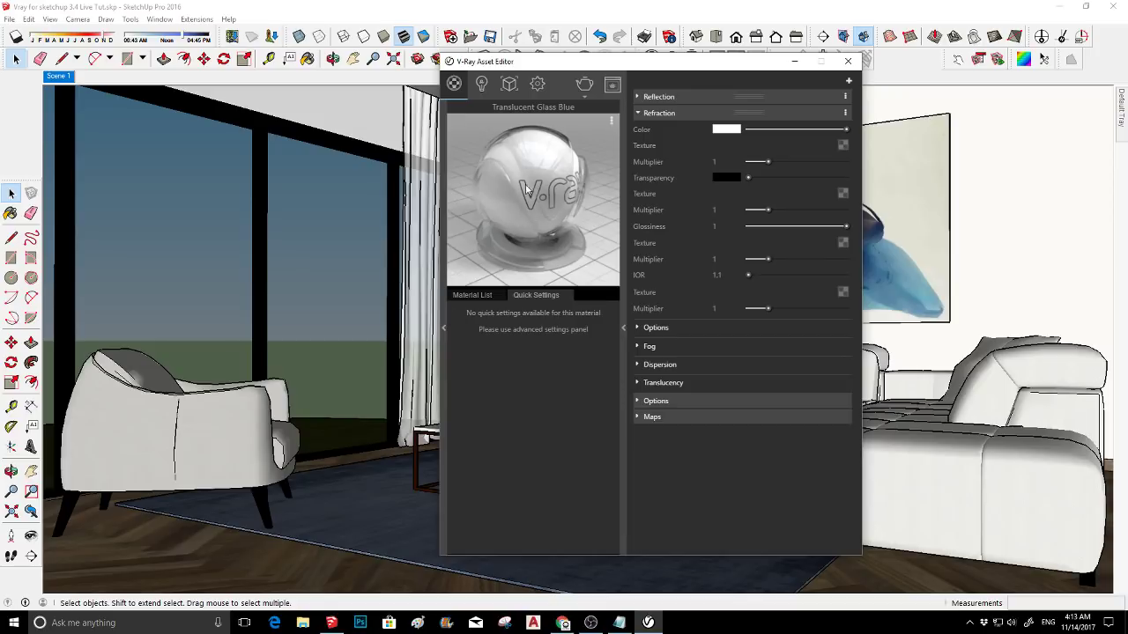
# - Review and collapse the Reflection, Refraction and Maps rollouts of Translucent Glass Blue
pyautogui.click(699, 112)
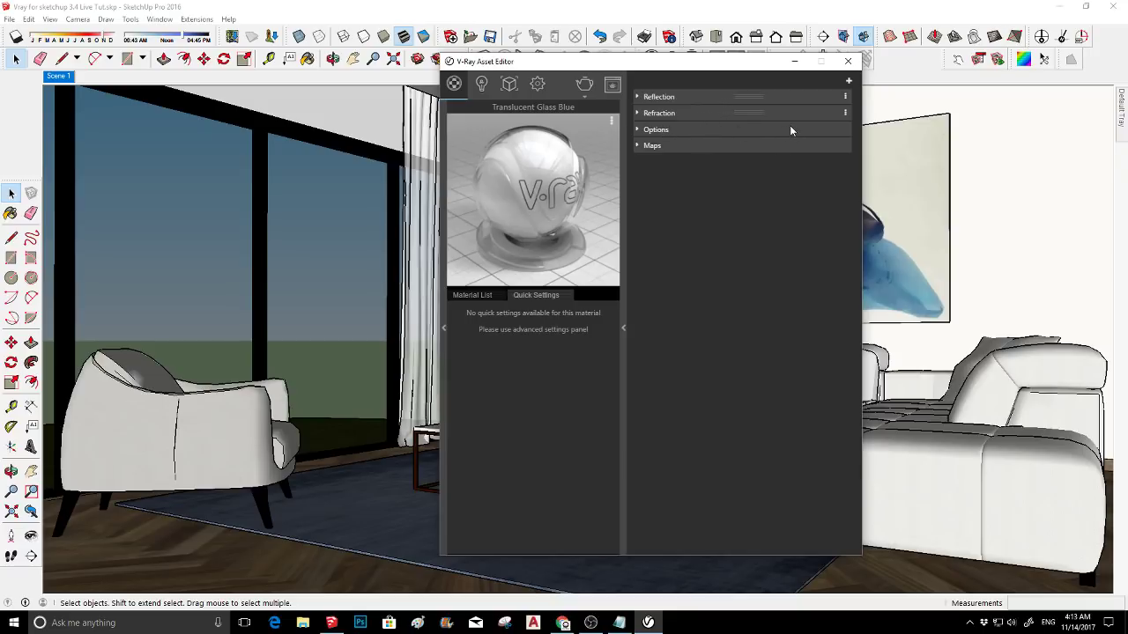
pyautogui.click(705, 113)
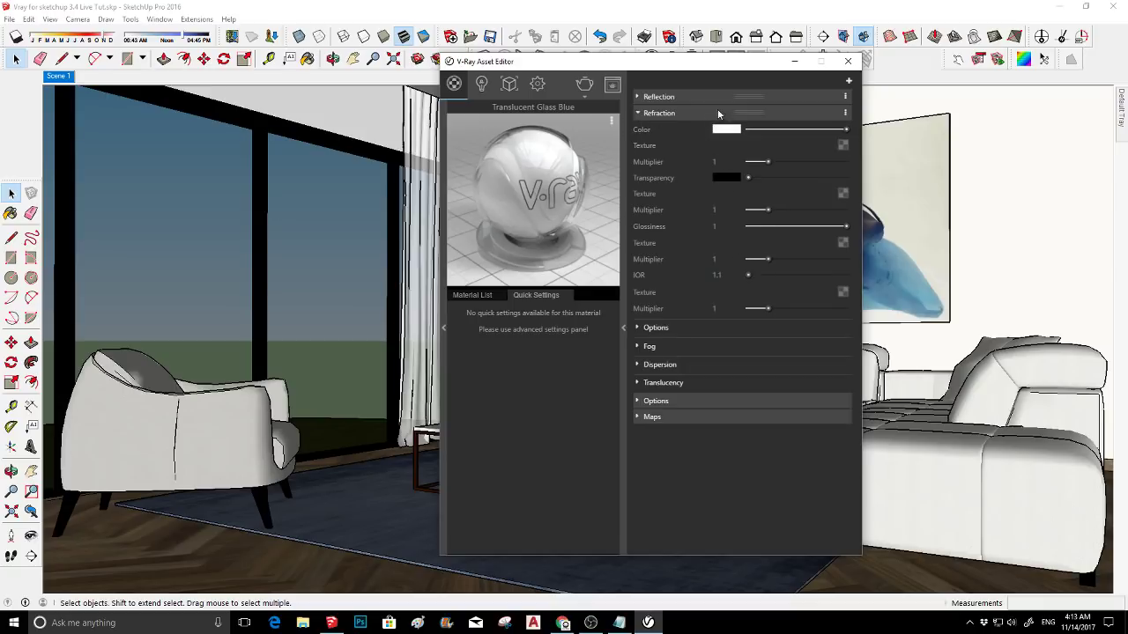
pyautogui.click(714, 96)
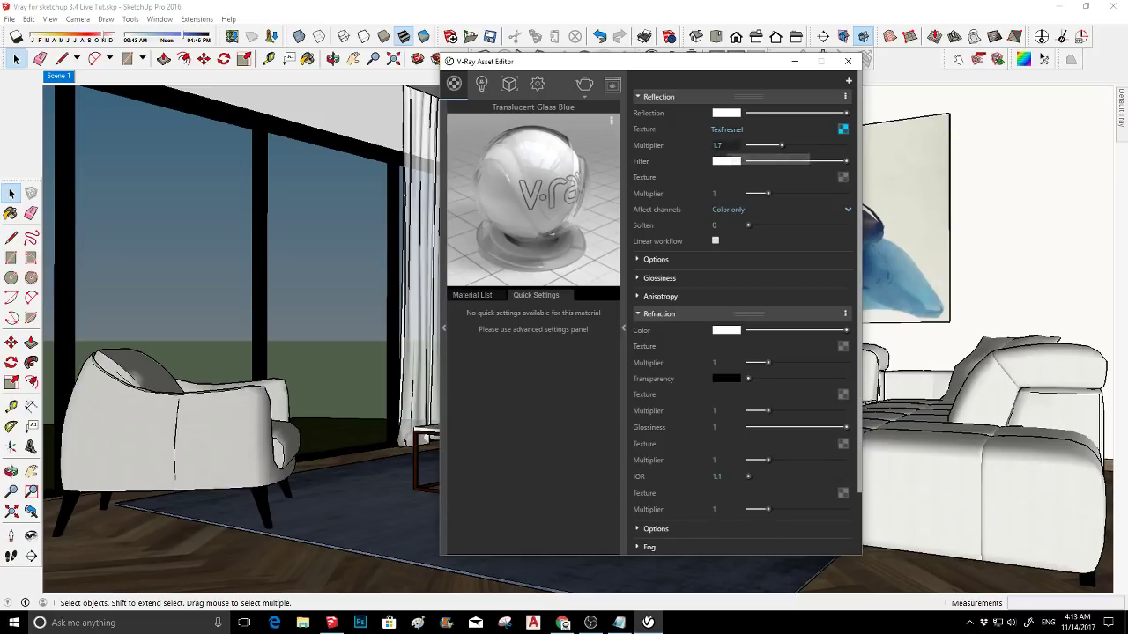
pyautogui.click(730, 97)
pyautogui.click(719, 114)
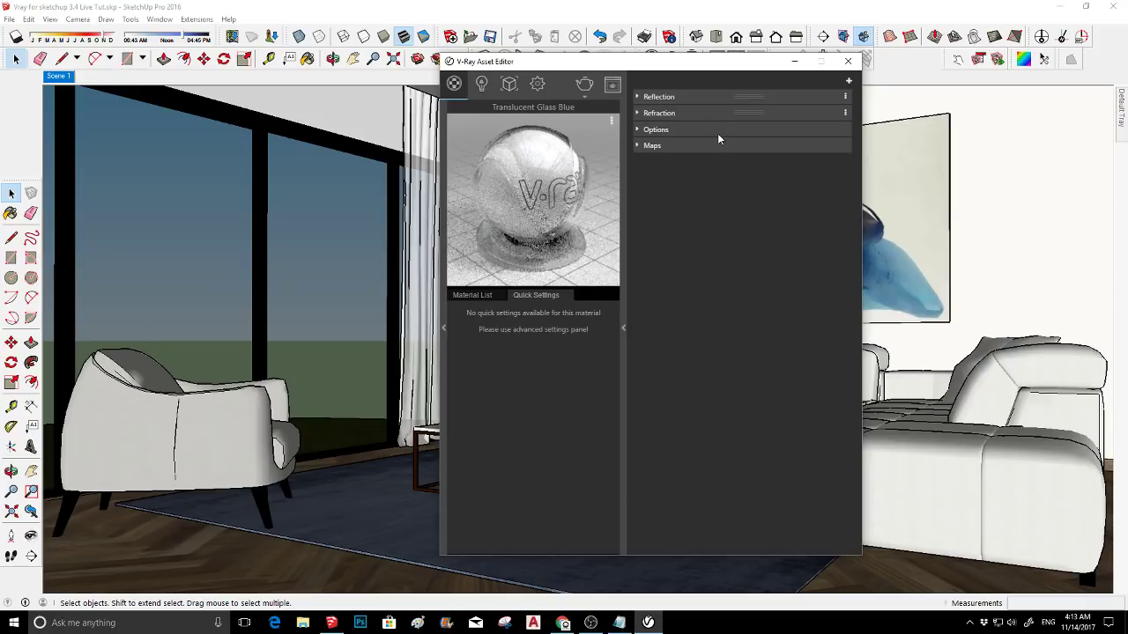
pyautogui.click(712, 145)
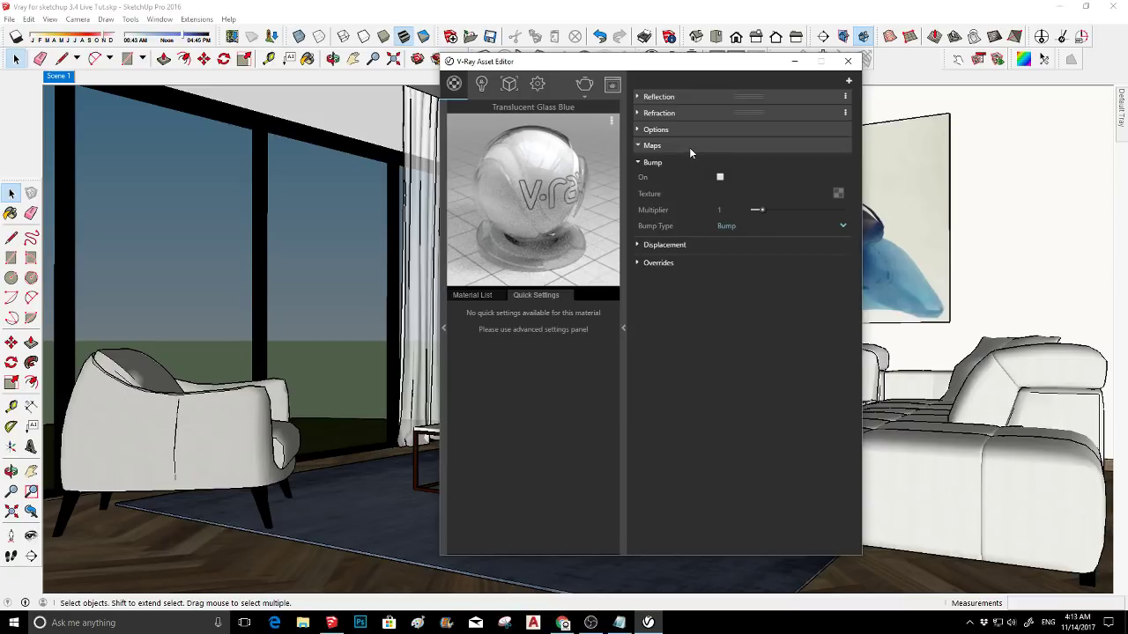
pyautogui.click(688, 147)
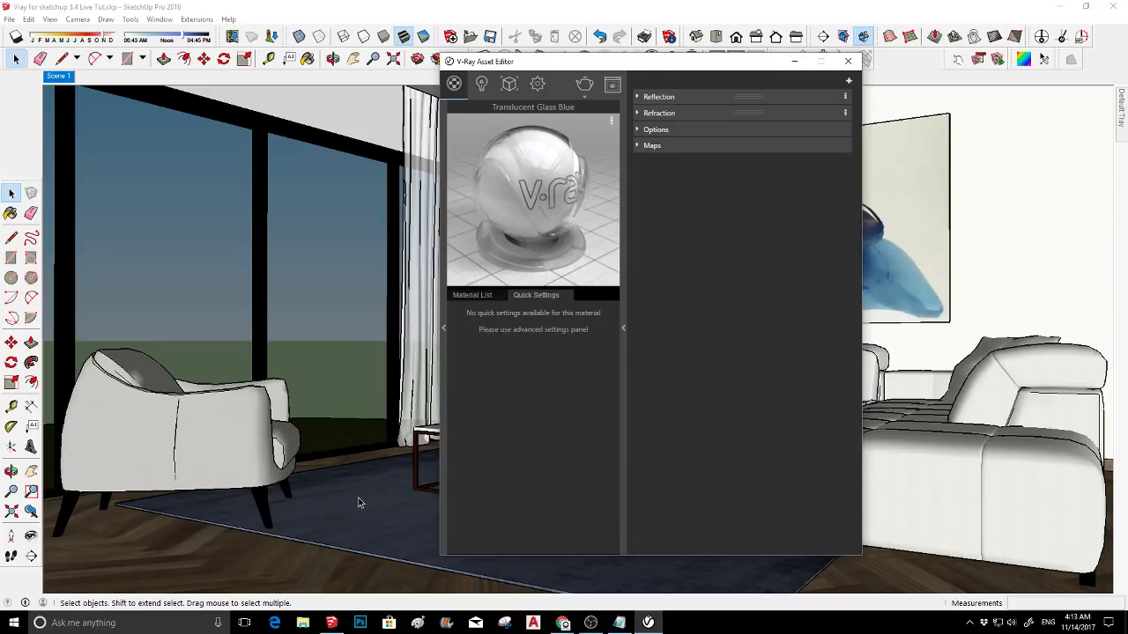
# - Move the floating toolbar off the painting and open its material 13 in V-Ray
pyautogui.click(795, 63)
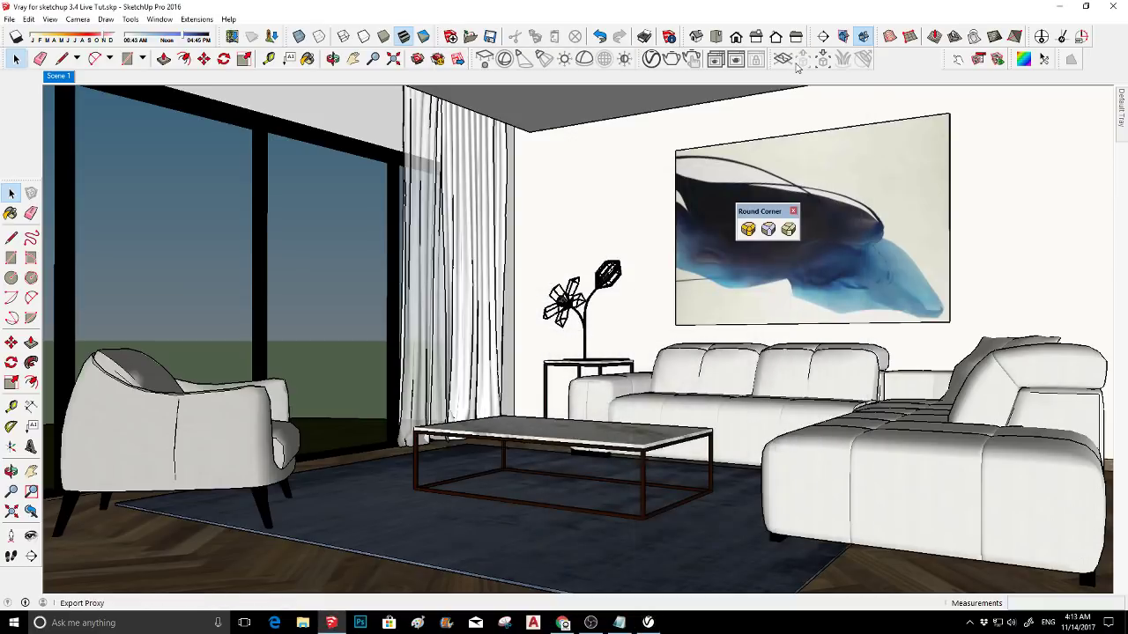
pyautogui.press('b')
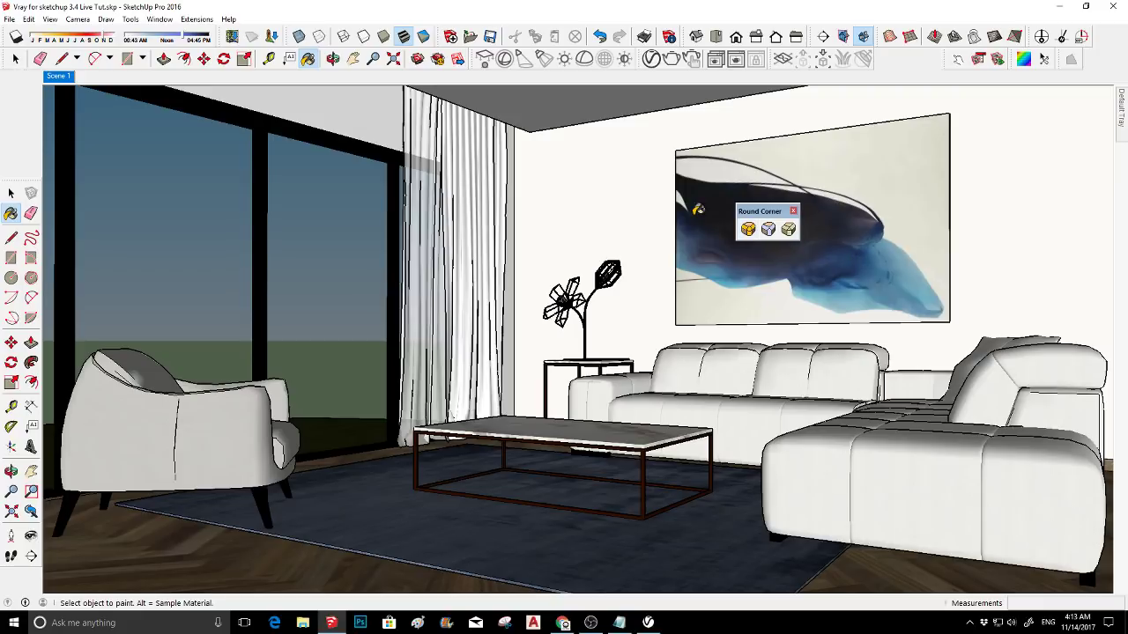
pyautogui.moveTo(747, 211)
pyautogui.mouseDown()
pyautogui.moveTo(890, 50)
pyautogui.moveTo(891, 74)
pyautogui.moveTo(892, 58)
pyautogui.mouseUp()
pyautogui.press('alt')
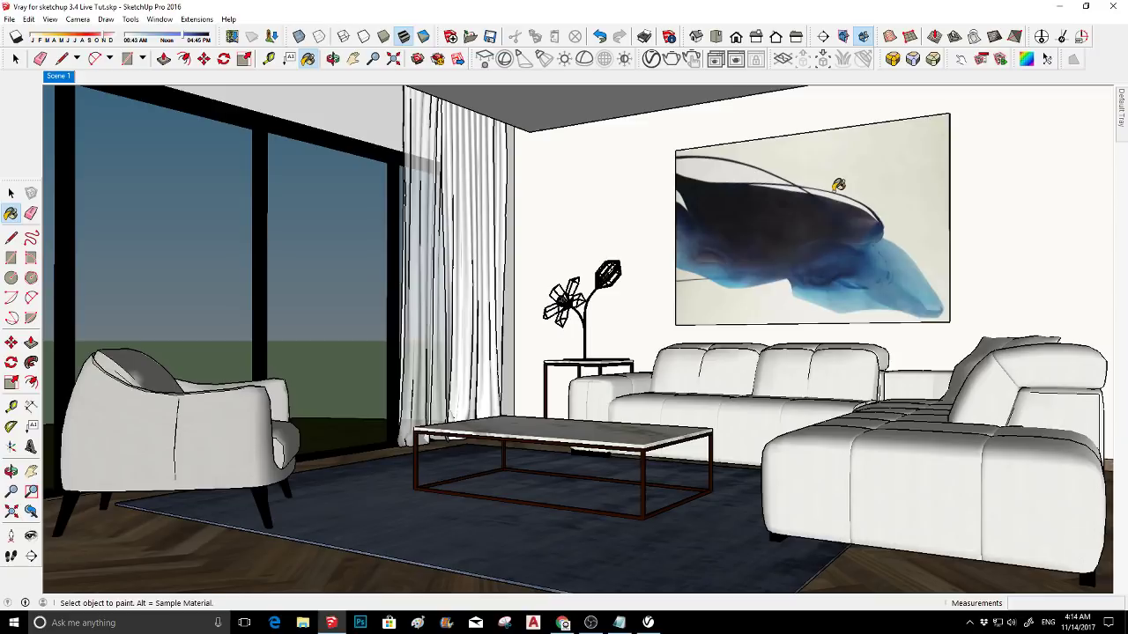
pyautogui.click(651, 58)
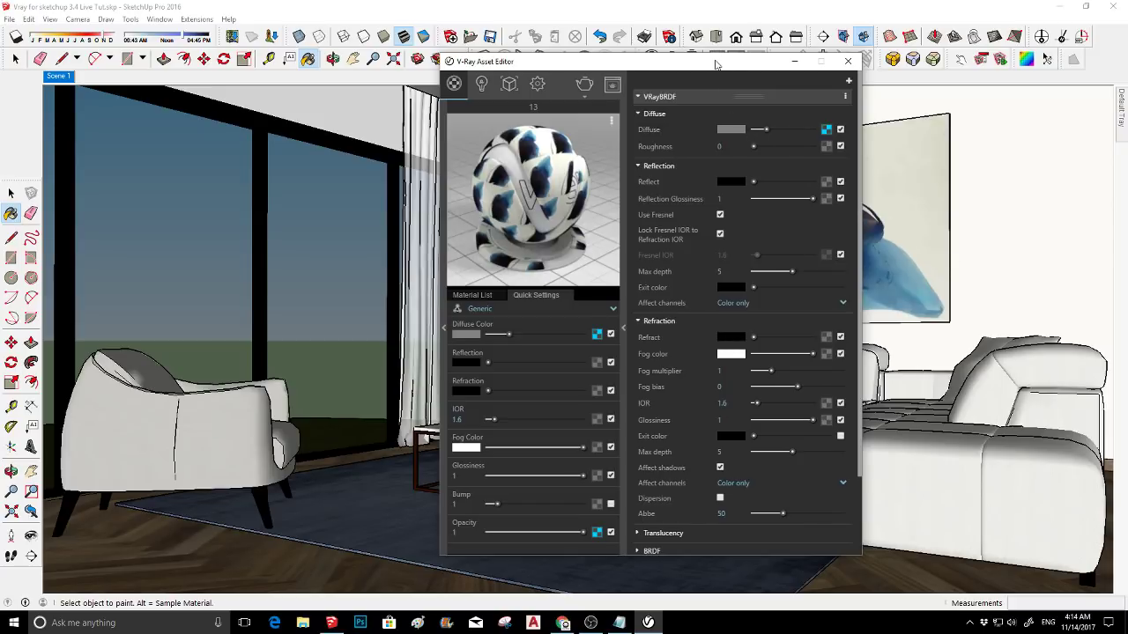
pyautogui.moveTo(715, 65); pyautogui.dragTo(567, 60)
pyautogui.click(678, 127)
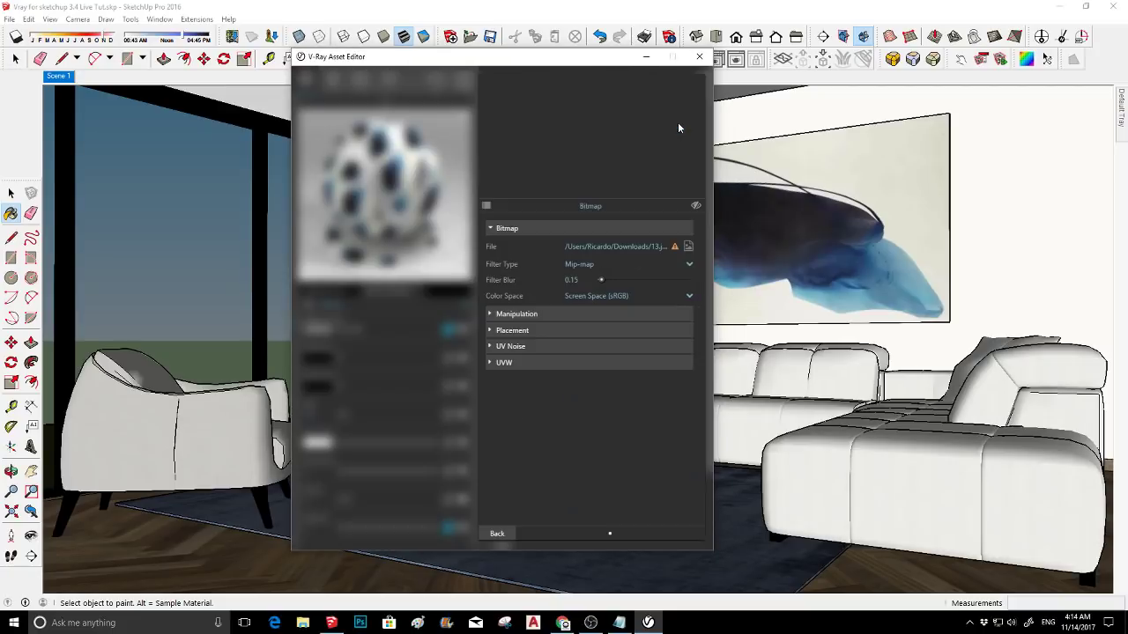
pyautogui.moveTo(675, 250)
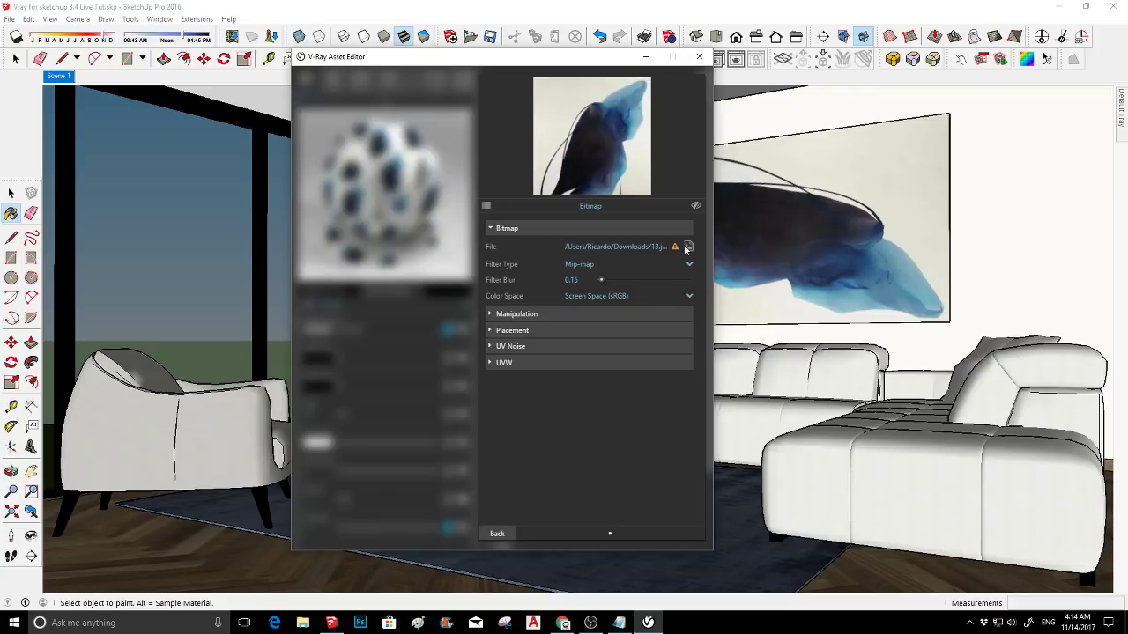
pyautogui.click(496, 534)
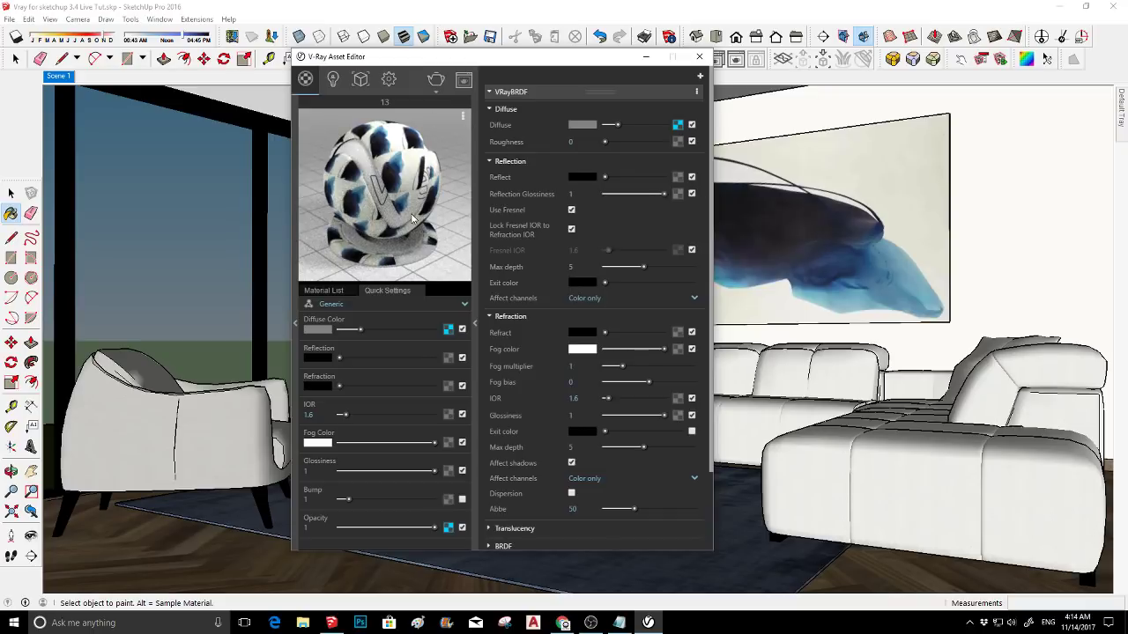
pyautogui.moveTo(1123, 126)
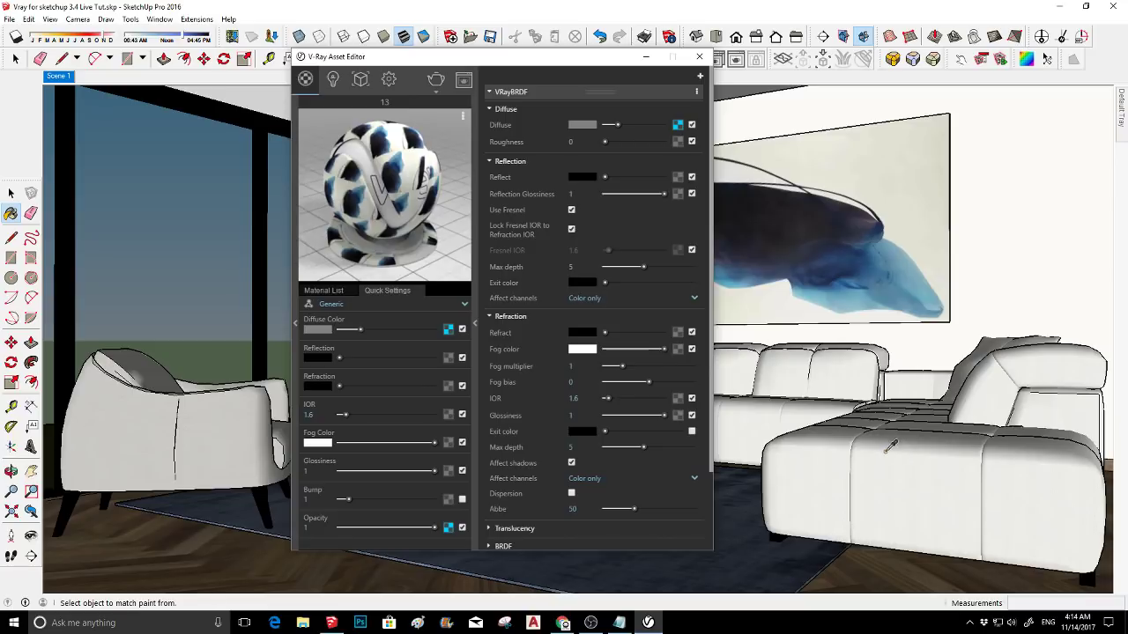
pyautogui.keyDown('alt'); pyautogui.click(888, 451); pyautogui.keyUp('alt')
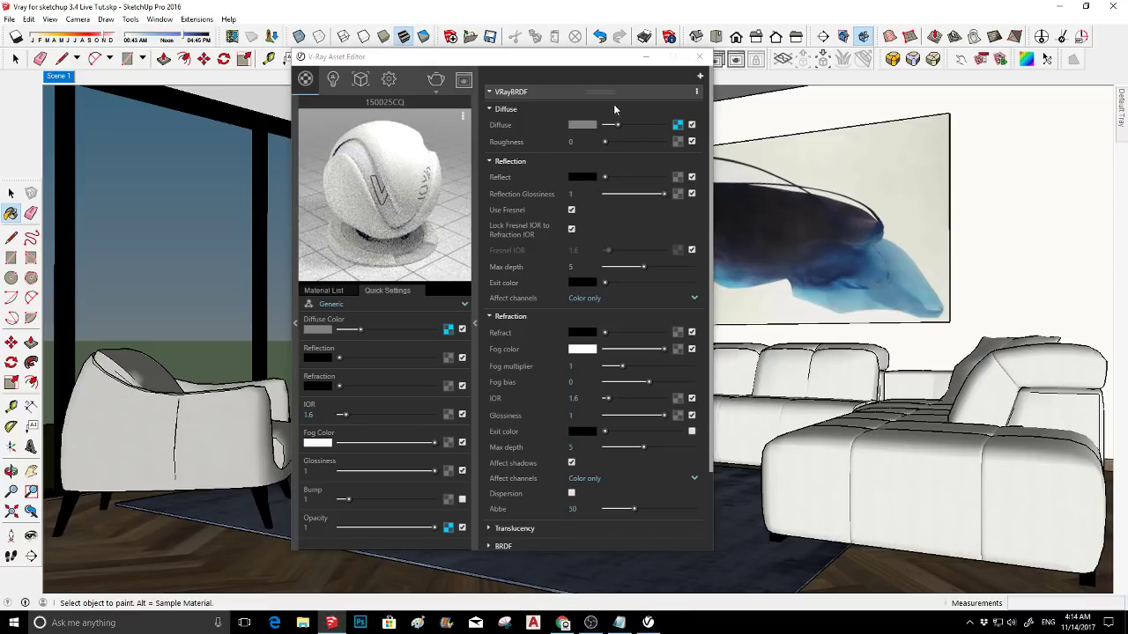
pyautogui.click(677, 125)
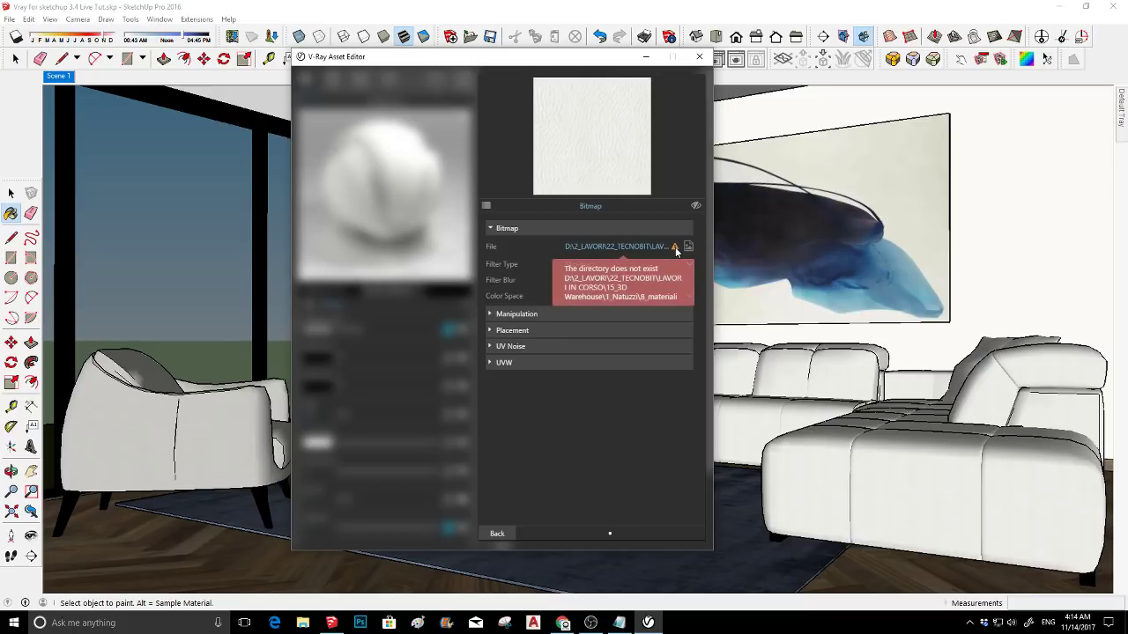
pyautogui.click(507, 528)
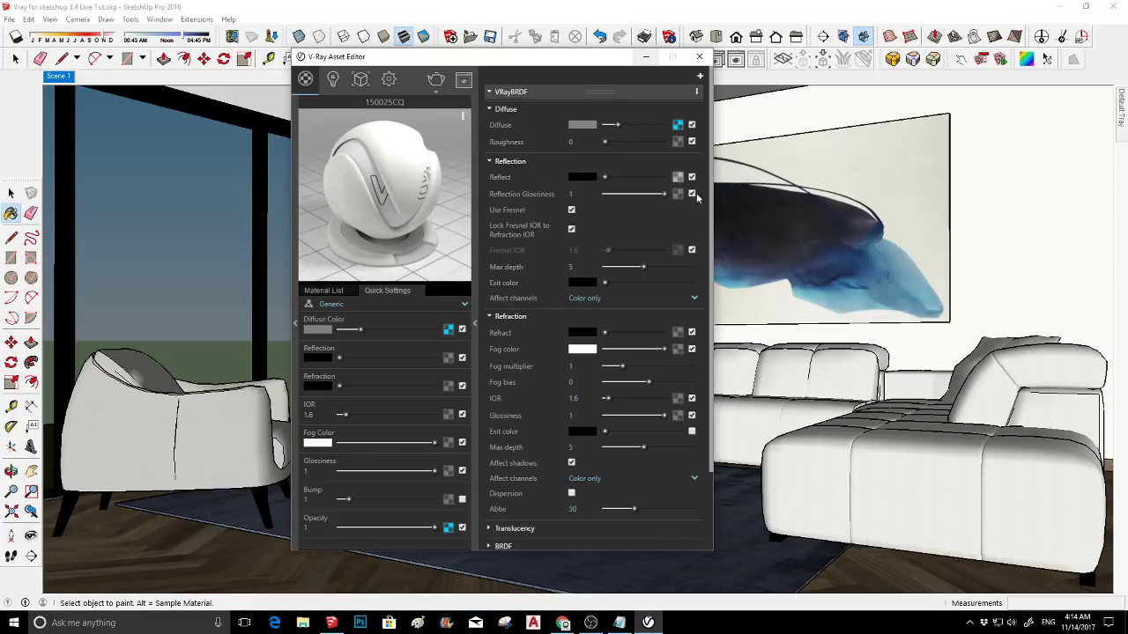
pyautogui.keyDown('alt'); pyautogui.click(783, 204); pyautogui.keyUp('alt')
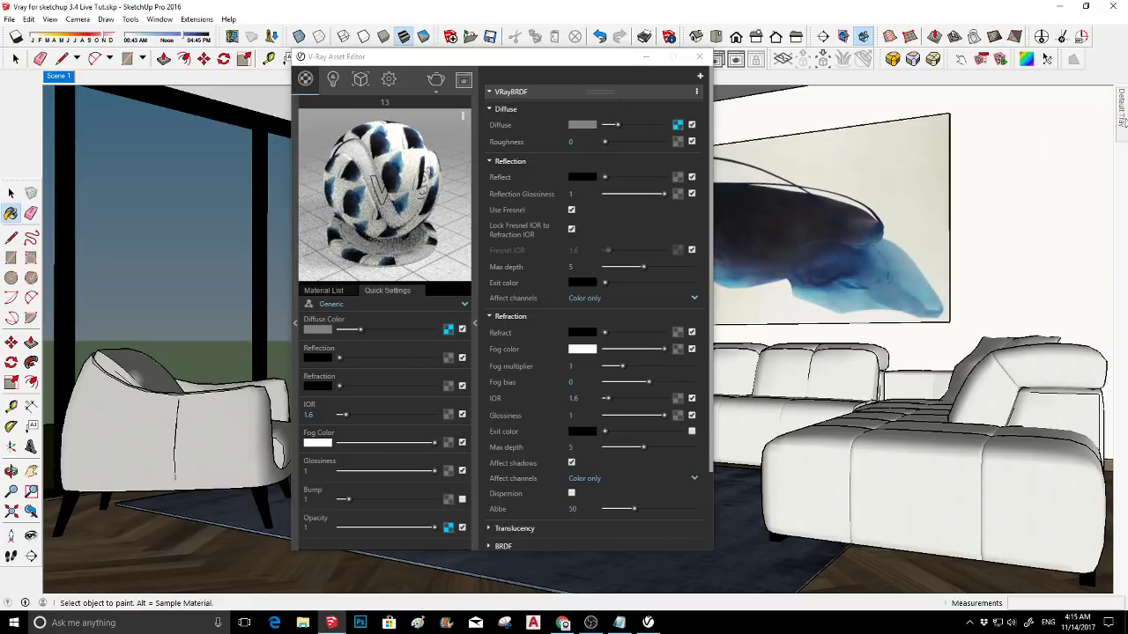
# - Open the painting texture 13.jpg in the external image editor
pyautogui.moveTo(1123, 122)
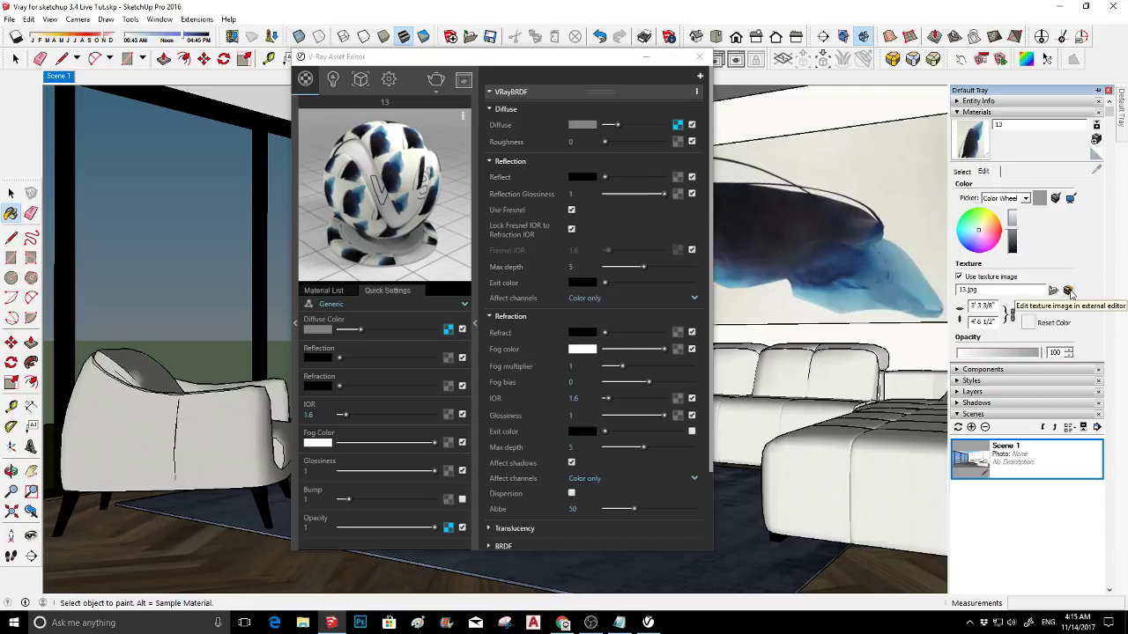
pyautogui.click(1069, 290)
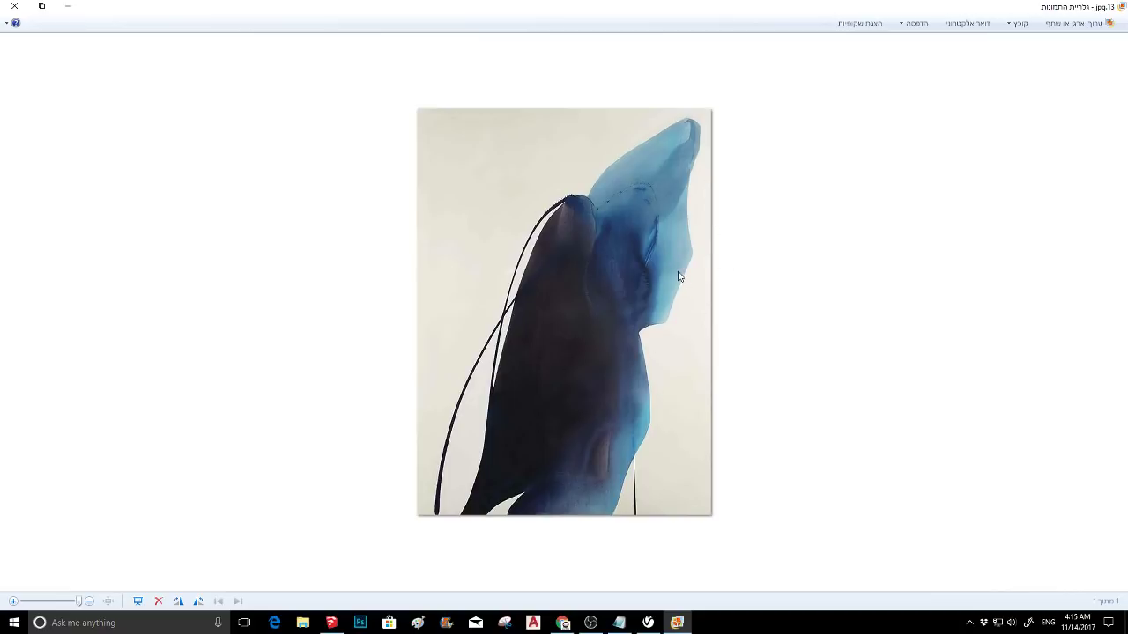
# - Save a copy as 13 (2).jpg in Dropbox > matirial > ART, then close Photo Gallery
pyautogui.click(1017, 25)
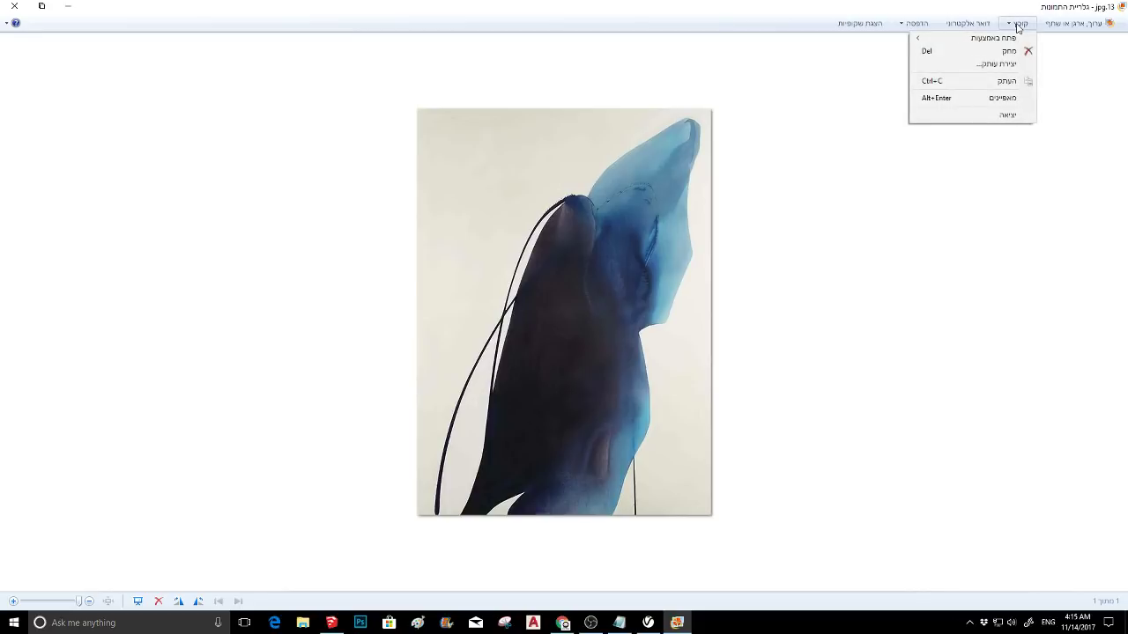
pyautogui.click(1001, 66)
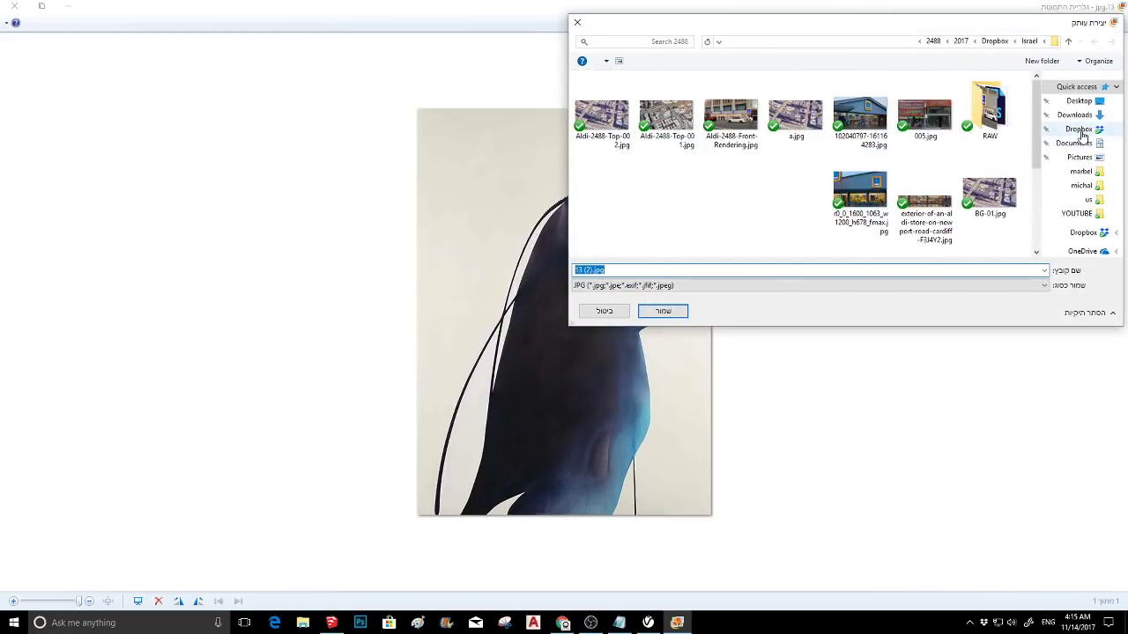
pyautogui.click(1080, 130)
pyautogui.click(1081, 171)
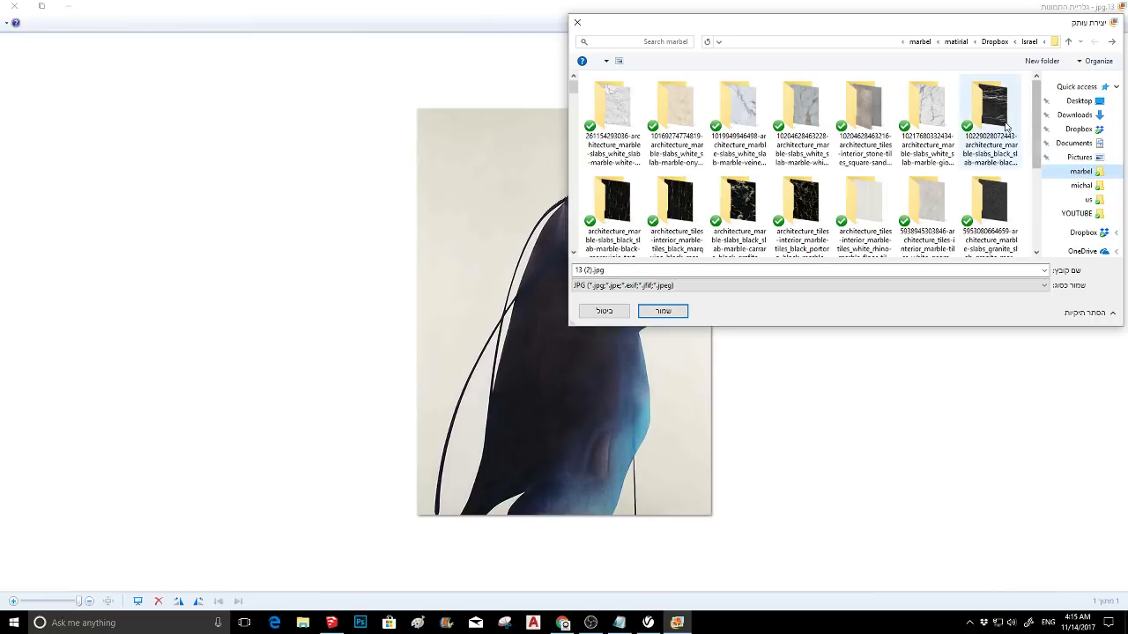
pyautogui.click(955, 41)
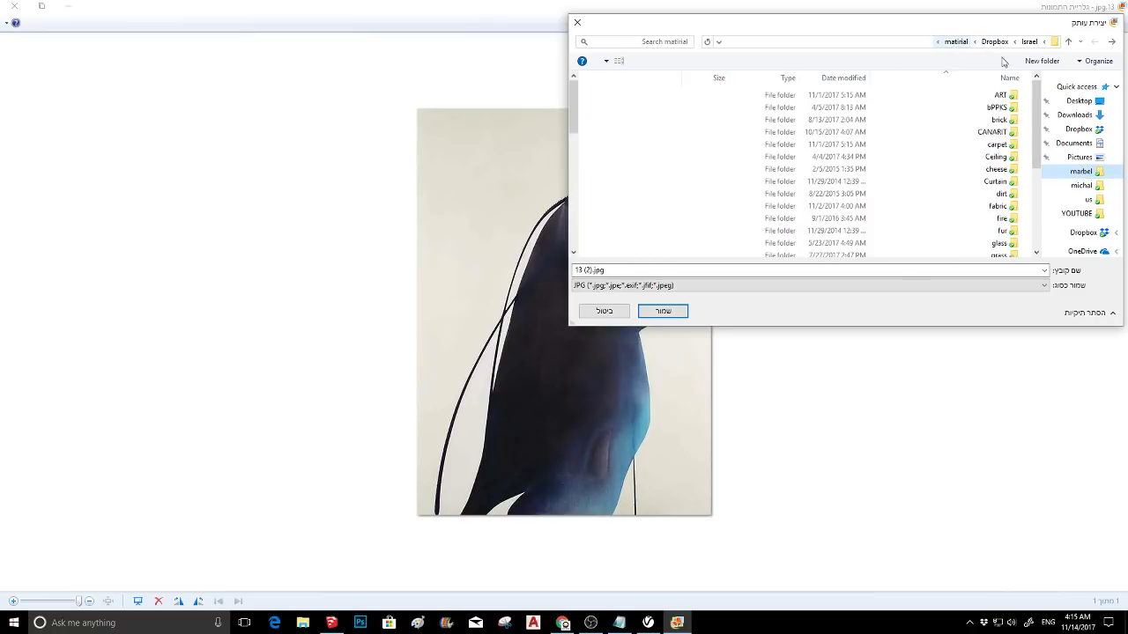
pyautogui.doubleClick(1000, 95)
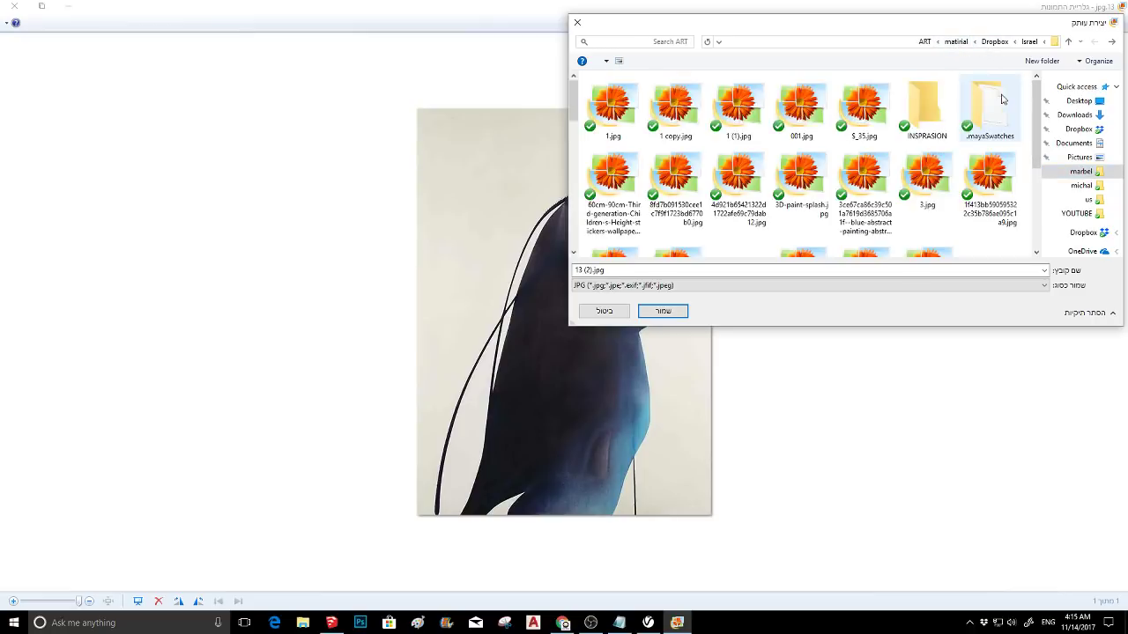
pyautogui.click(669, 313)
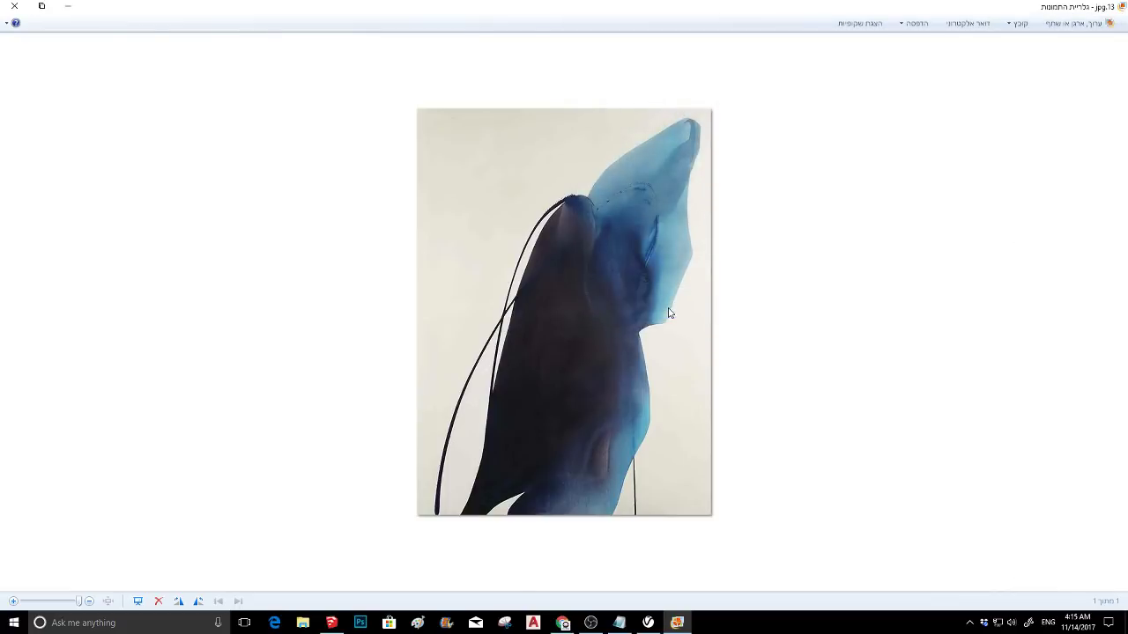
pyautogui.click(14, 6)
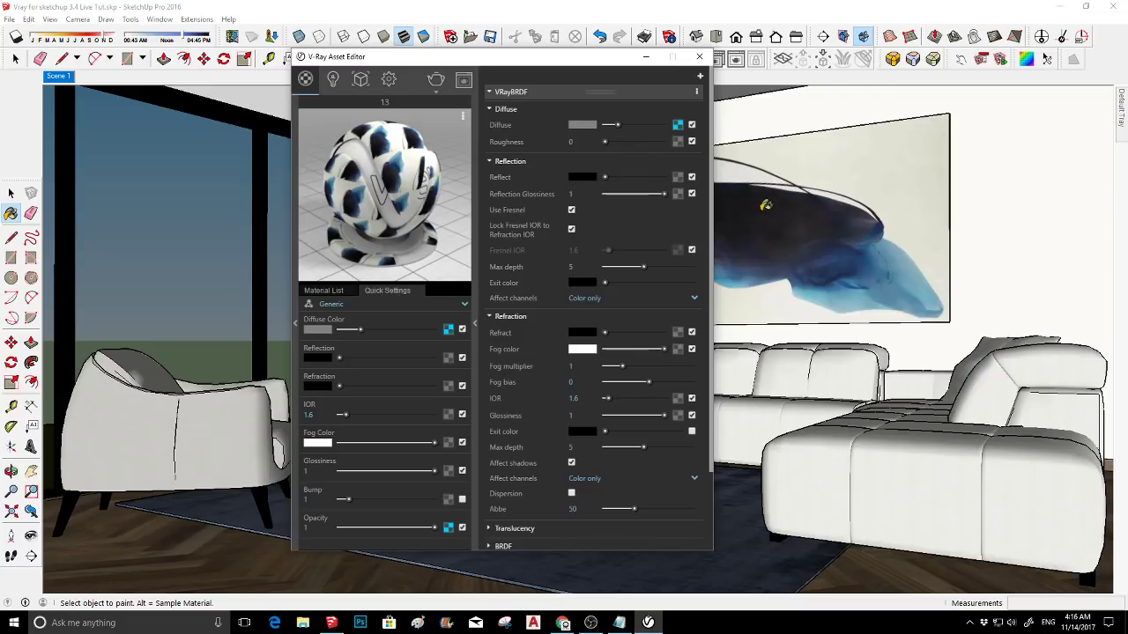
# - Give material 13 a grey reflection with glossiness lowered to 0.2
pyautogui.scroll(-3, 617, 327)
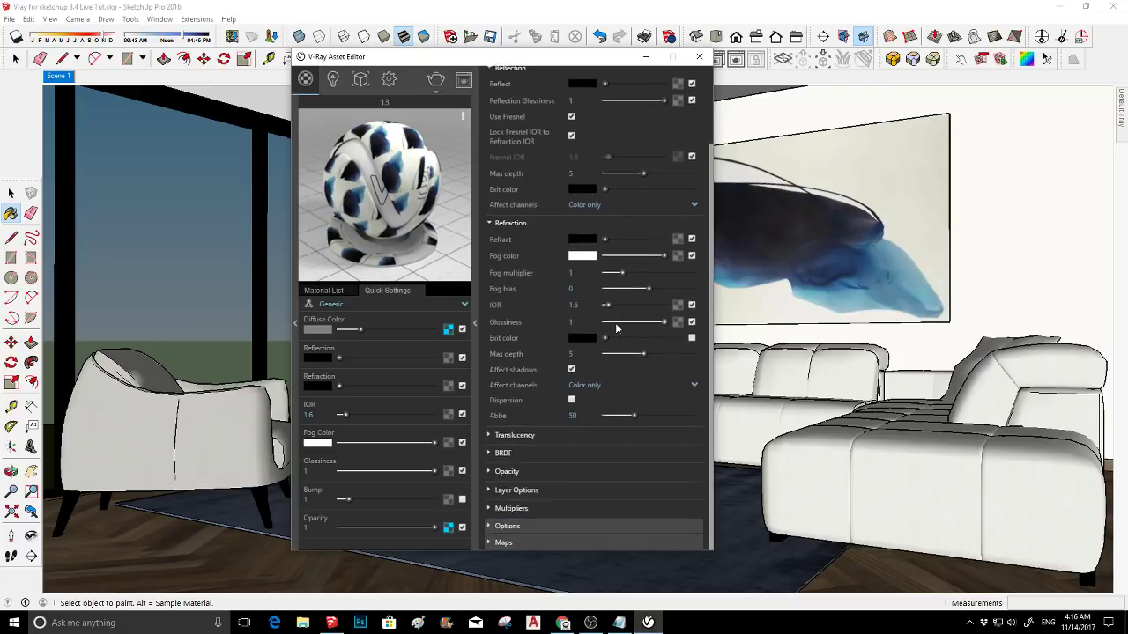
pyautogui.scroll(3, 617, 328)
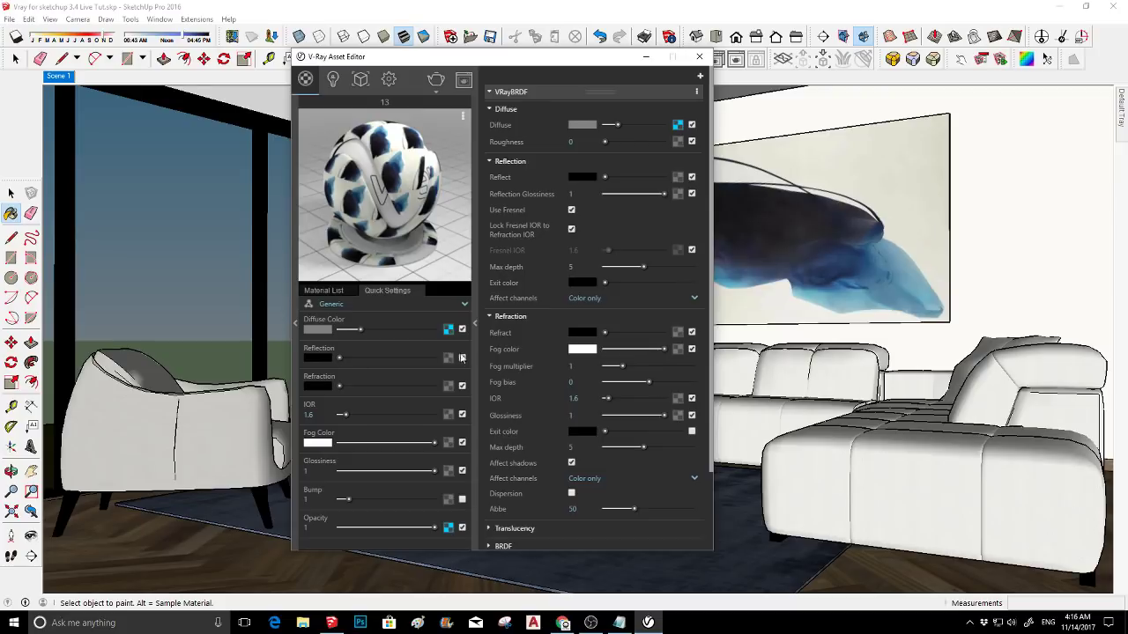
pyautogui.click(349, 357)
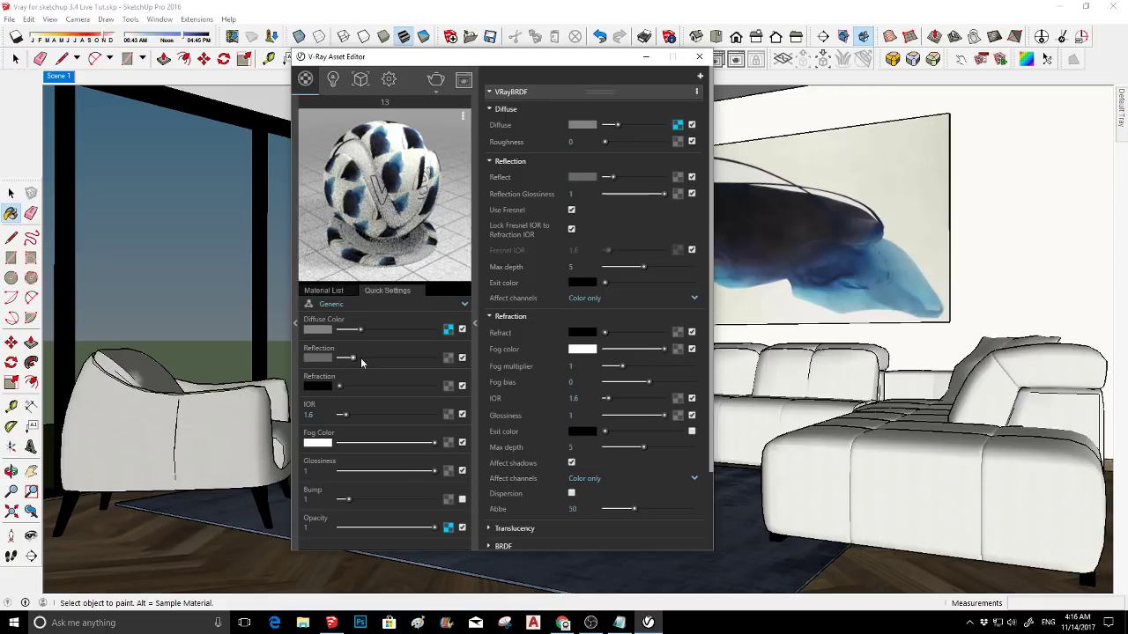
pyautogui.click(360, 357)
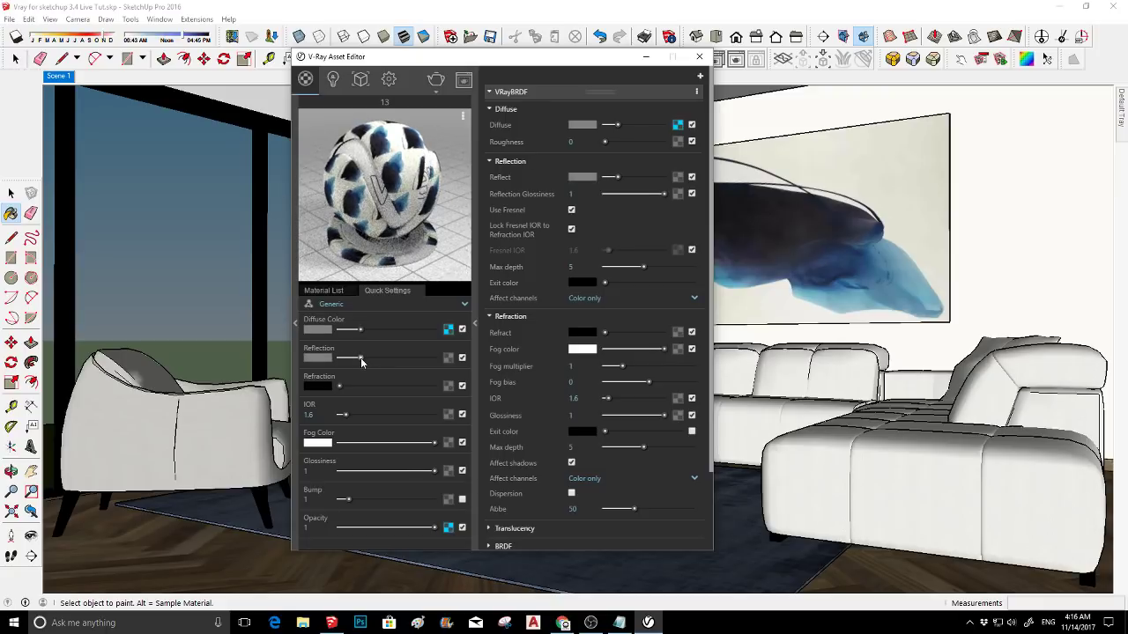
pyautogui.click(373, 471)
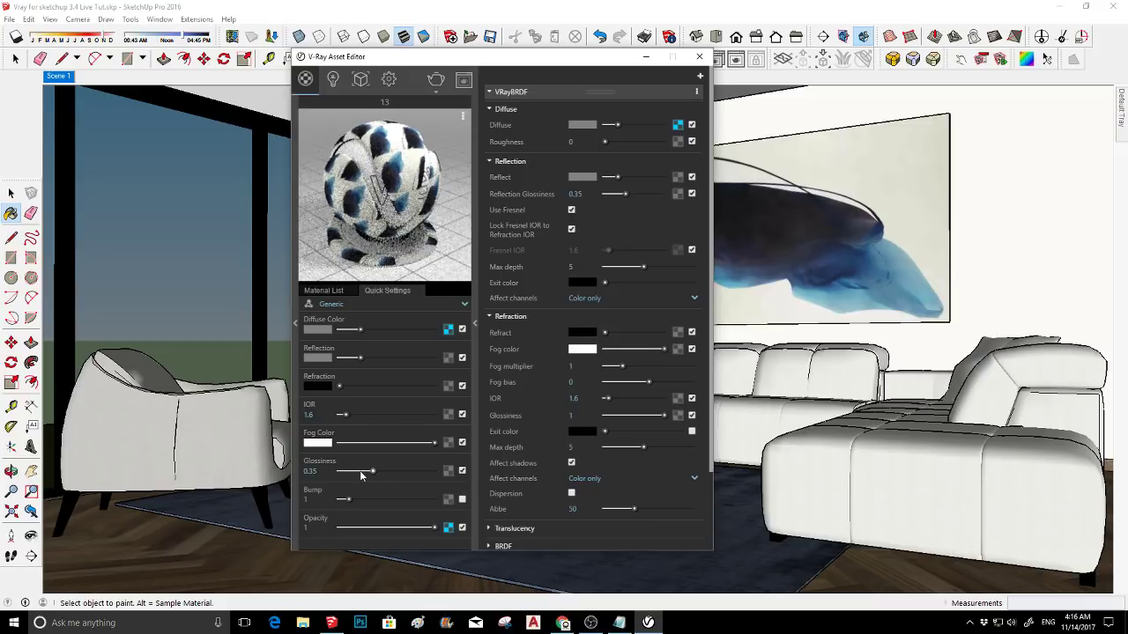
pyautogui.click(360, 471)
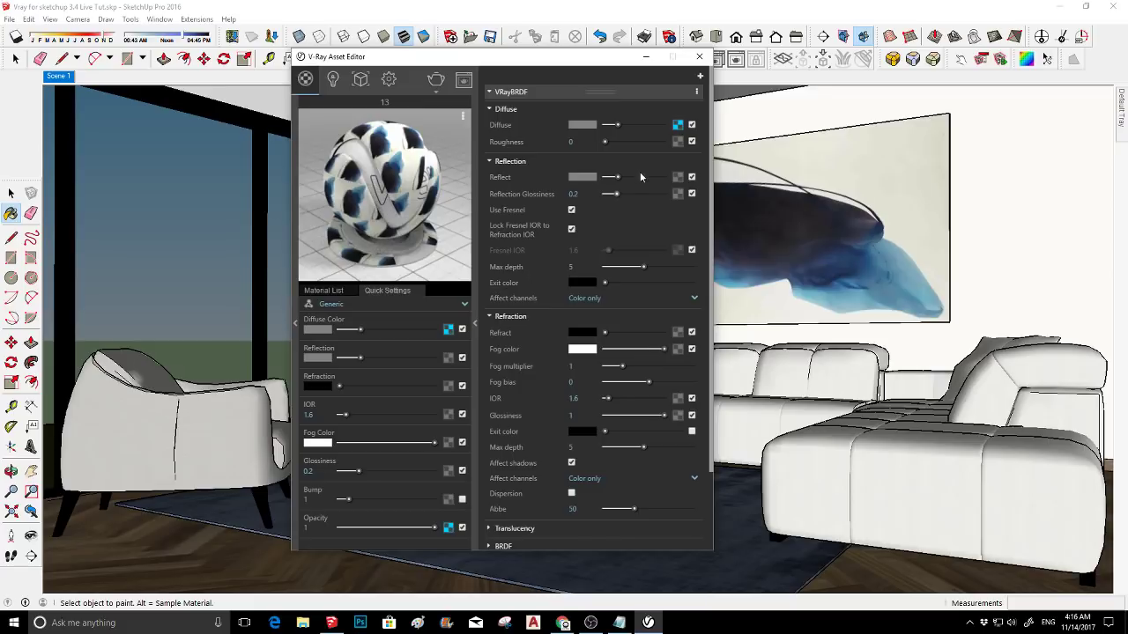
pyautogui.click(676, 126)
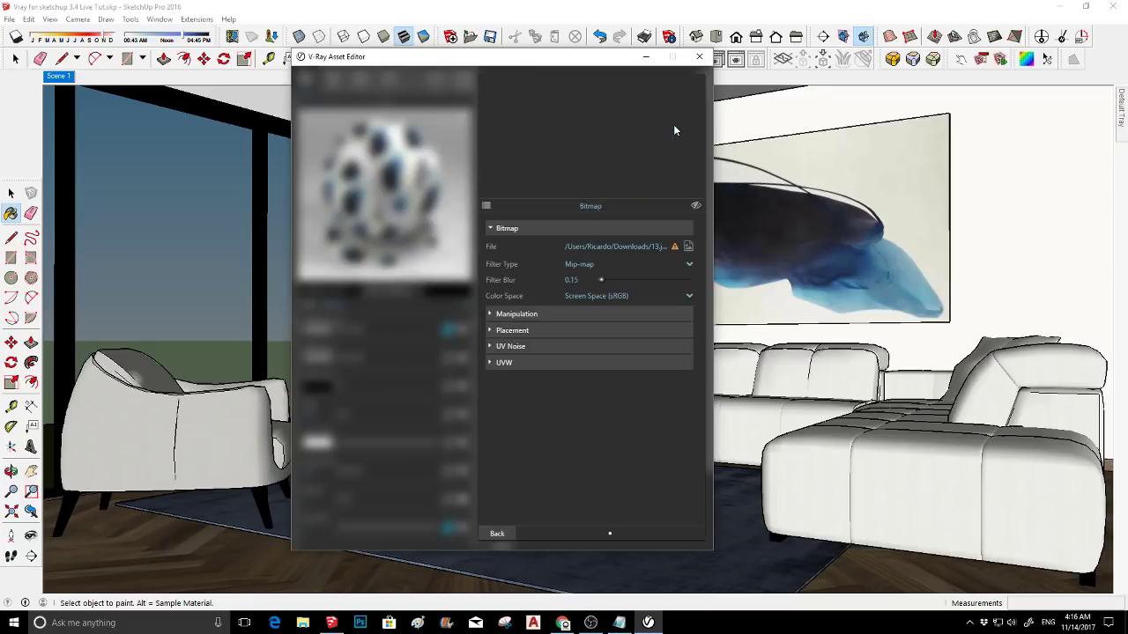
# - Load the blue ink painting image from the ART folder as the diffuse bitmap
pyautogui.click(686, 245)
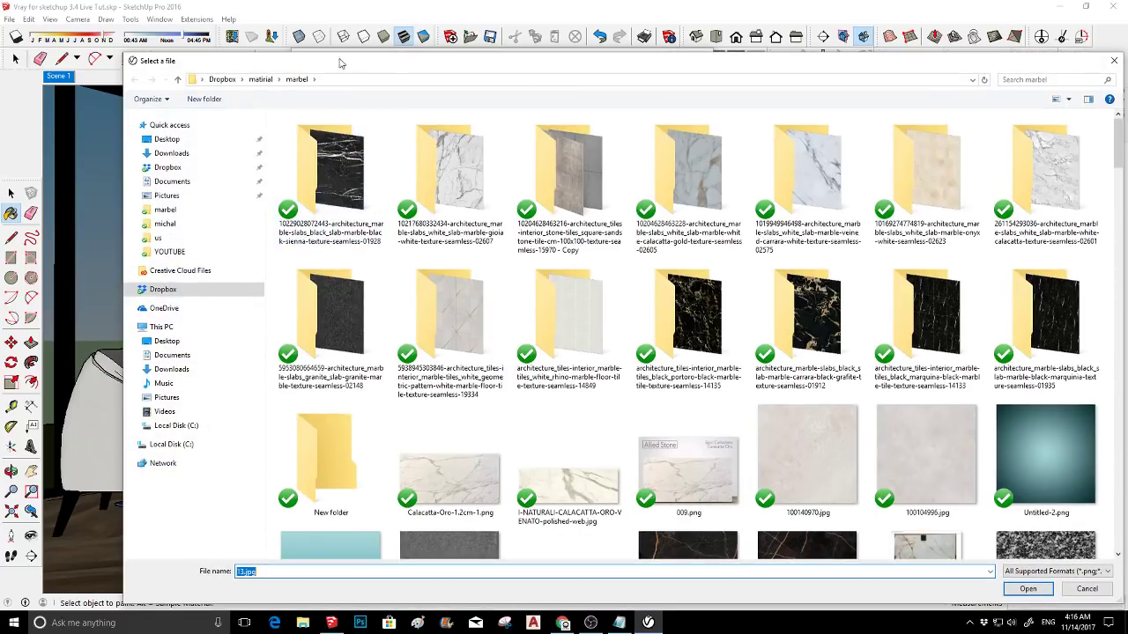
pyautogui.click(260, 79)
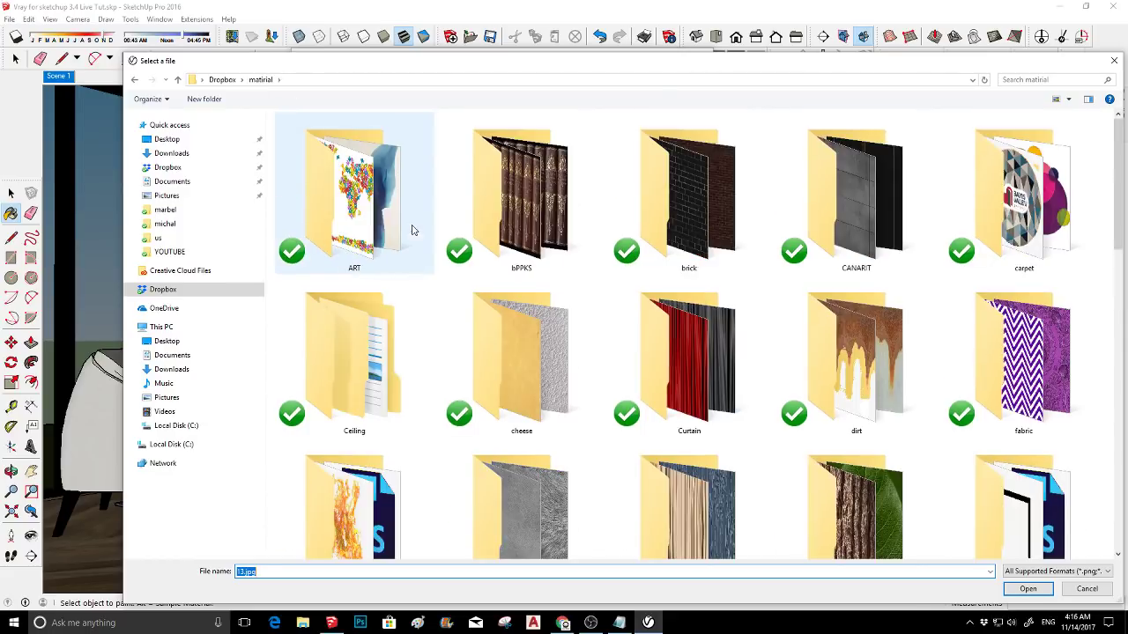
pyautogui.scroll(2, 387, 207)
pyautogui.doubleClick(383, 207)
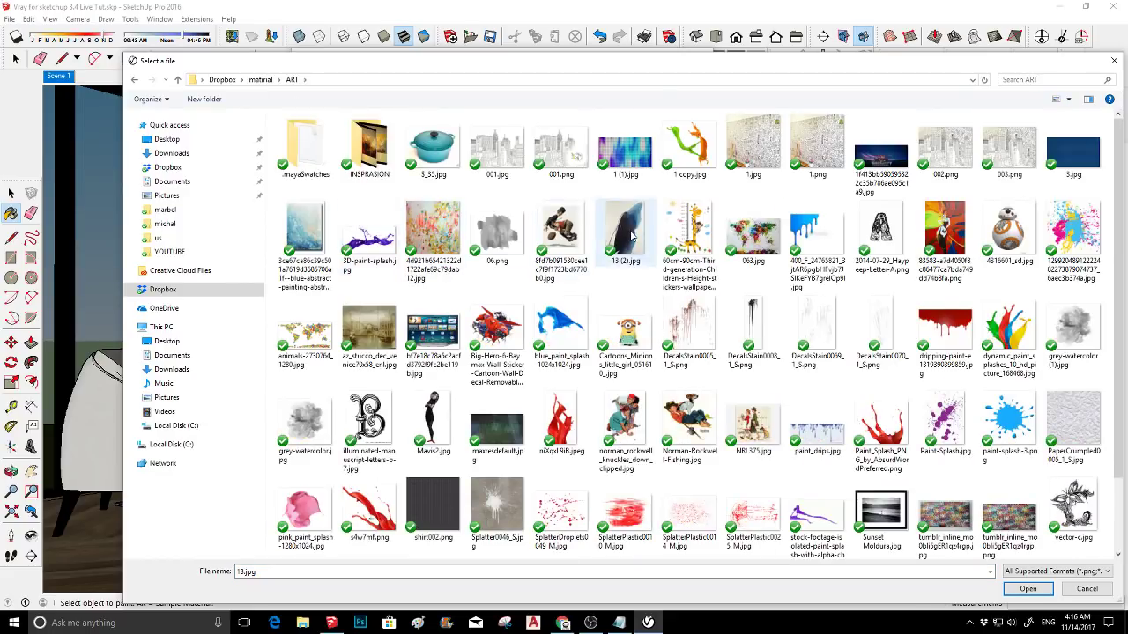
pyautogui.doubleClick(629, 230)
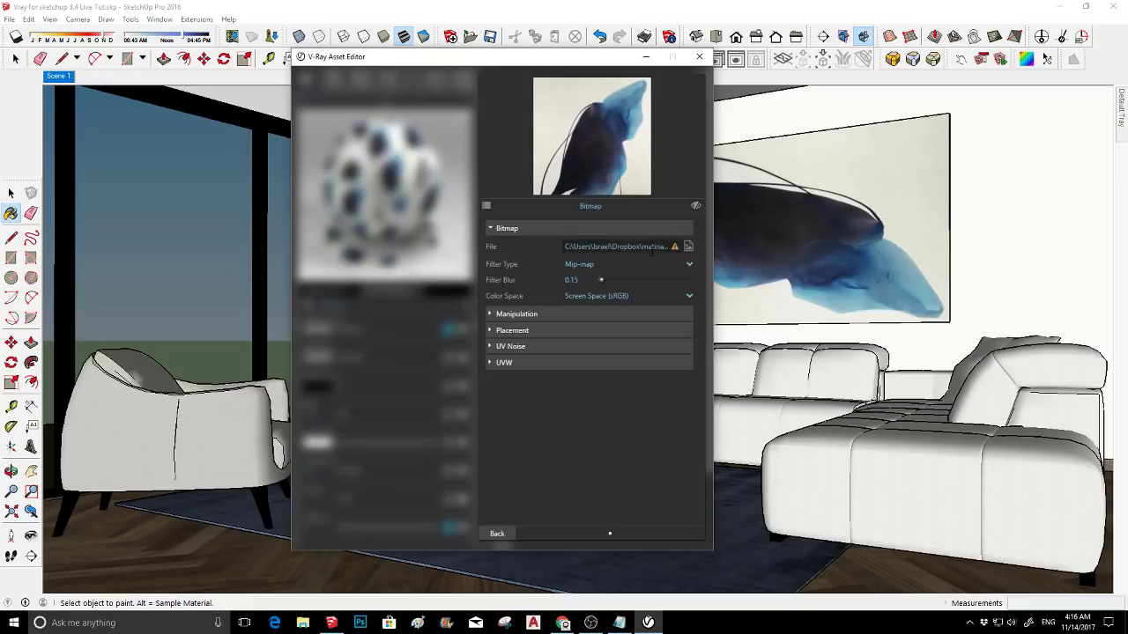
pyautogui.click(496, 533)
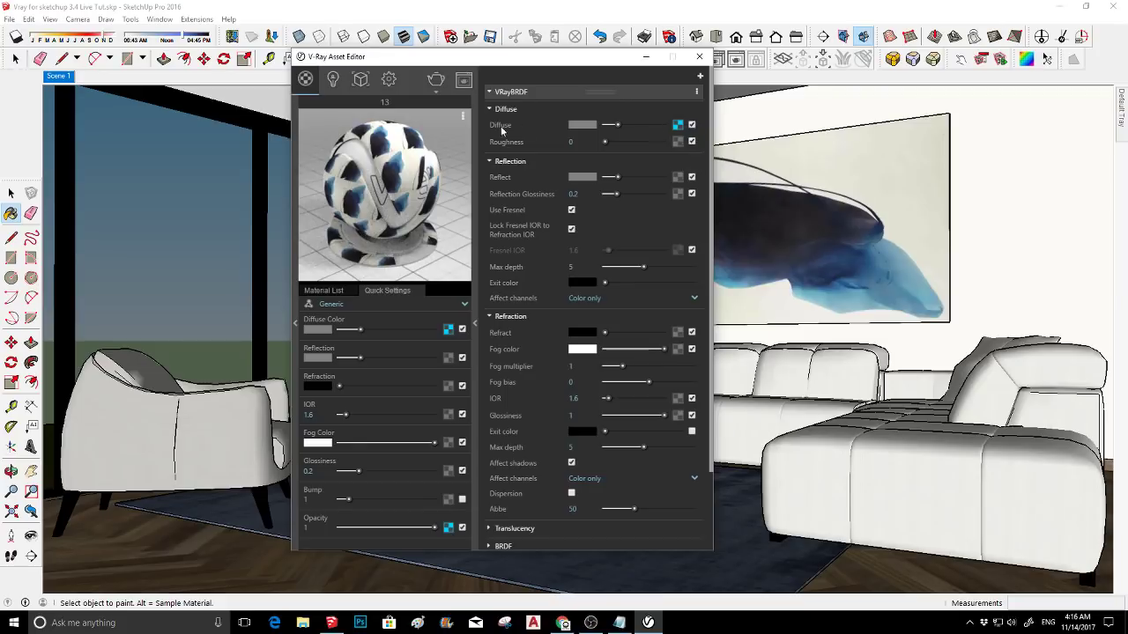
# - Clear the diffuse texture and reload 13 (2).jpg as its bitmap
pyautogui.rightClick(676, 126)
pyautogui.click(665, 178)
pyautogui.click(676, 127)
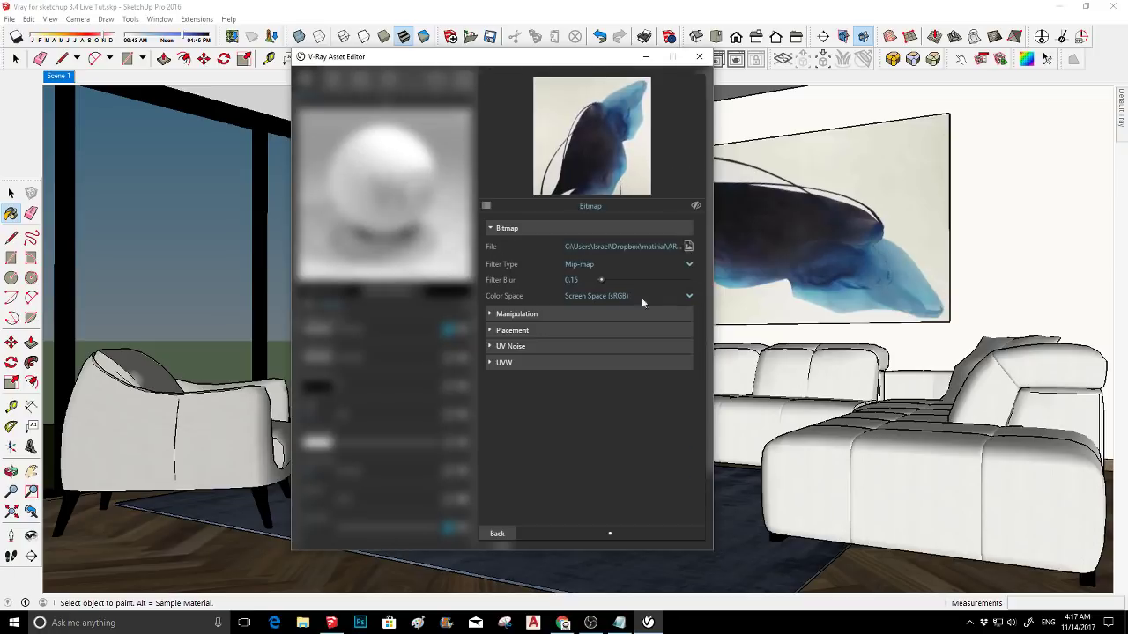
pyautogui.click(498, 533)
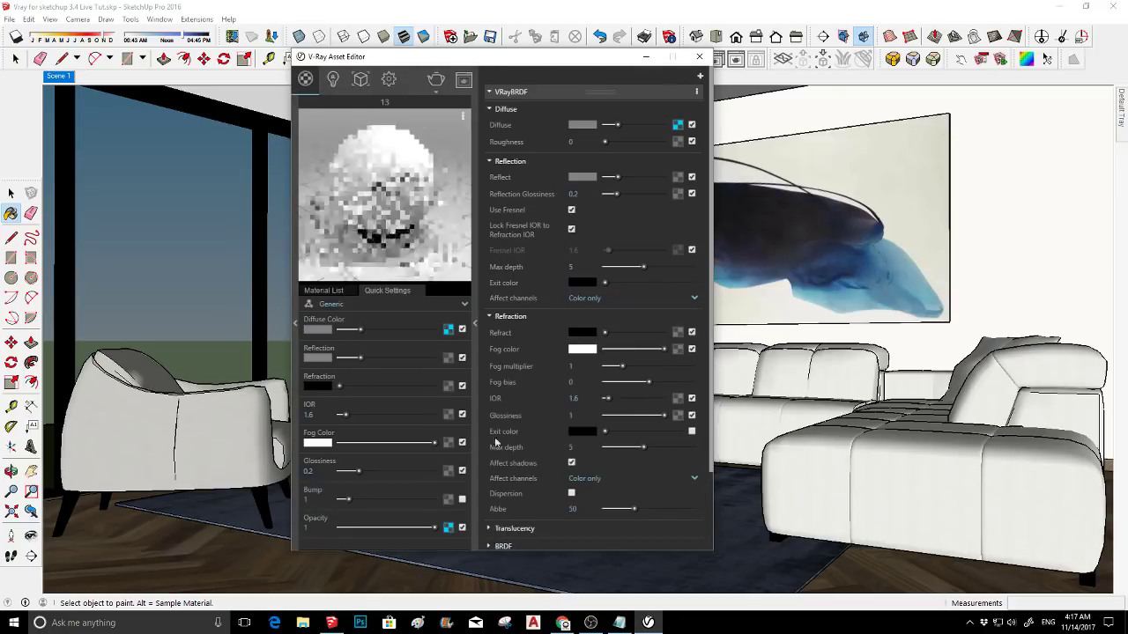
pyautogui.rightClick(677, 125)
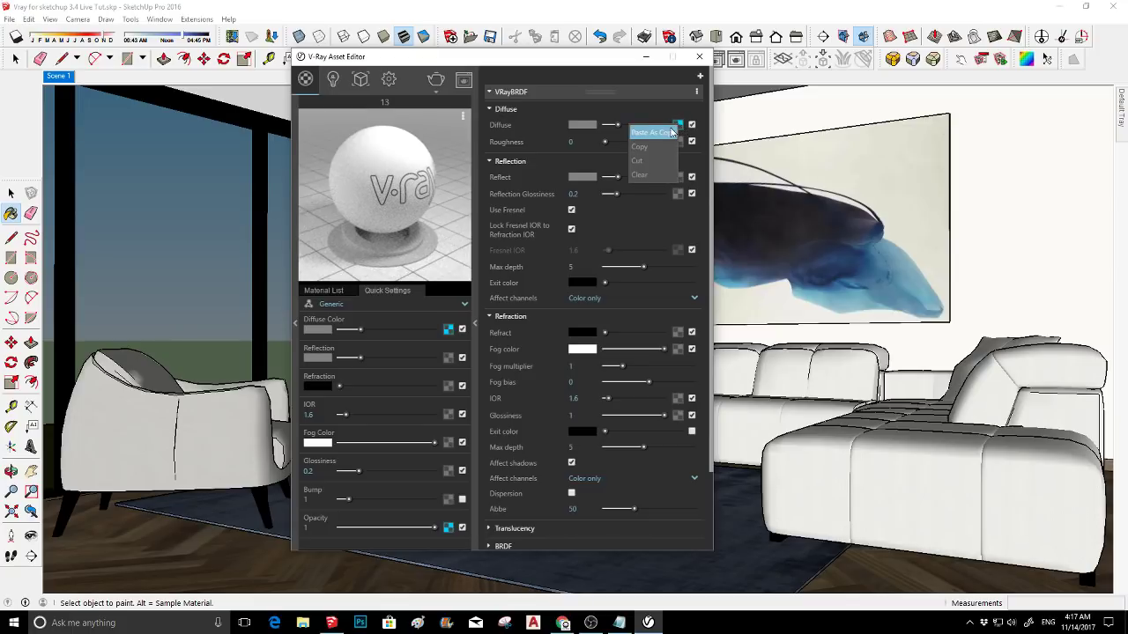
pyautogui.click(677, 128)
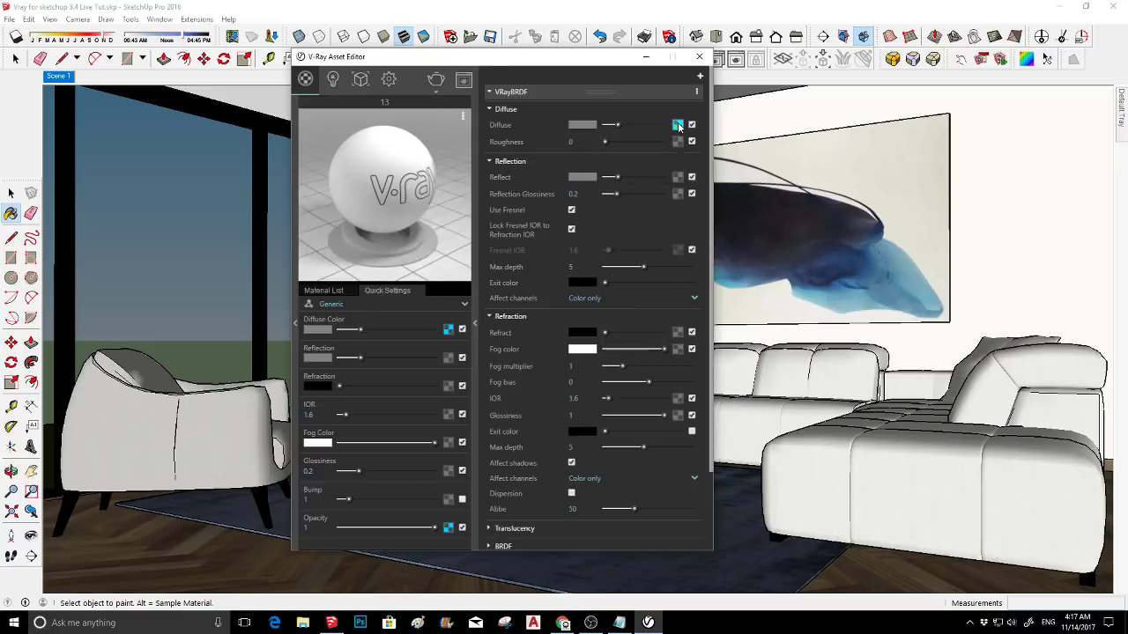
pyautogui.click(690, 246)
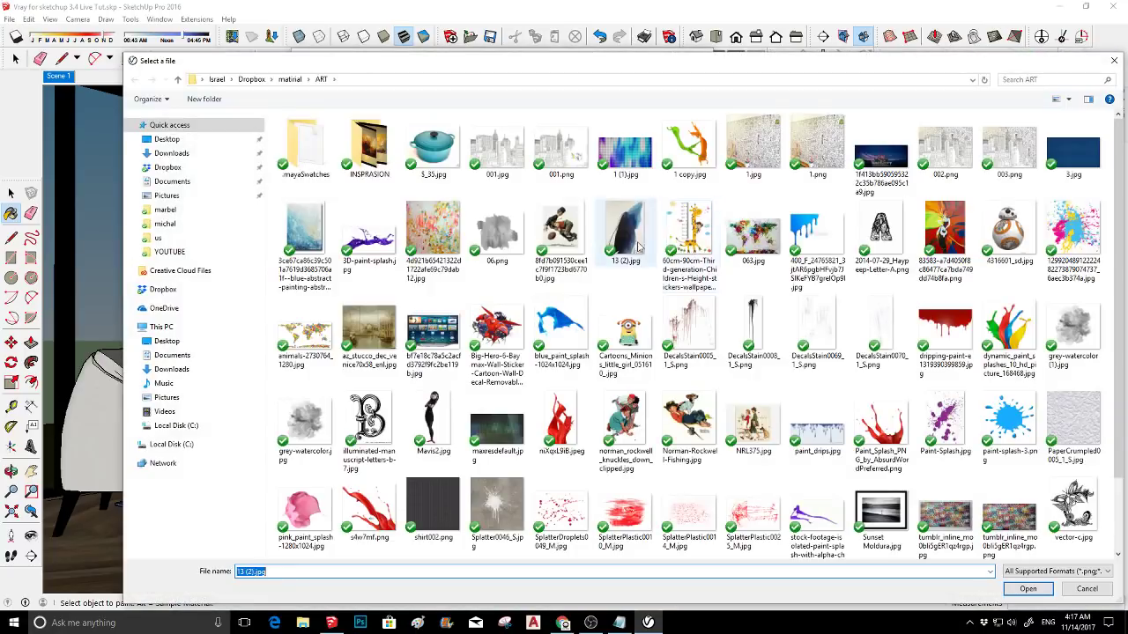
pyautogui.doubleClick(626, 232)
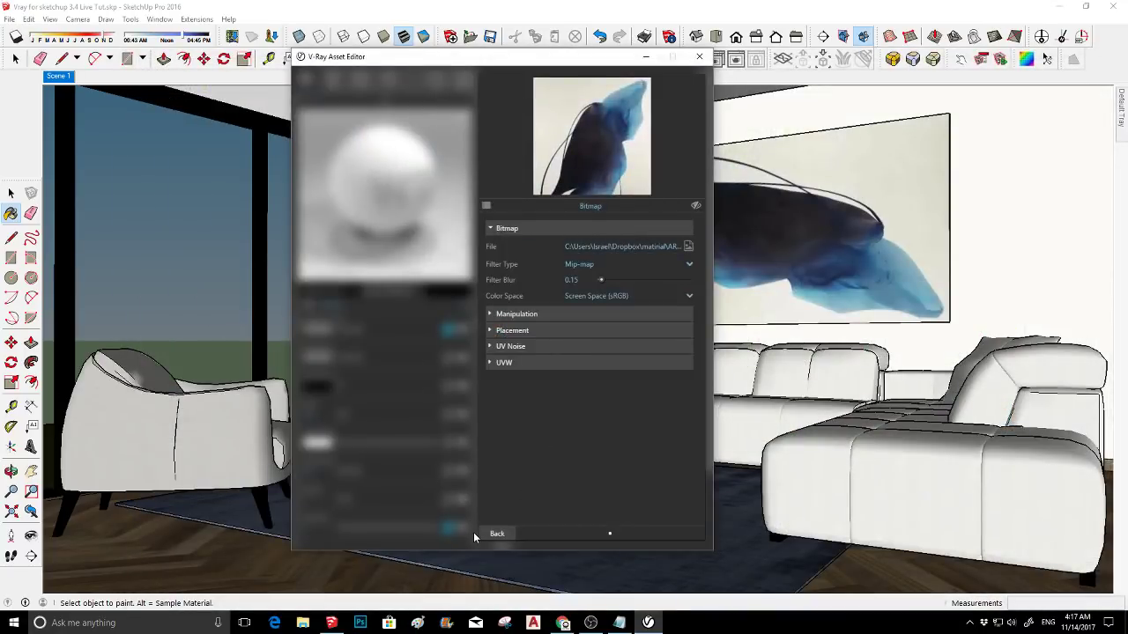
pyautogui.click(492, 534)
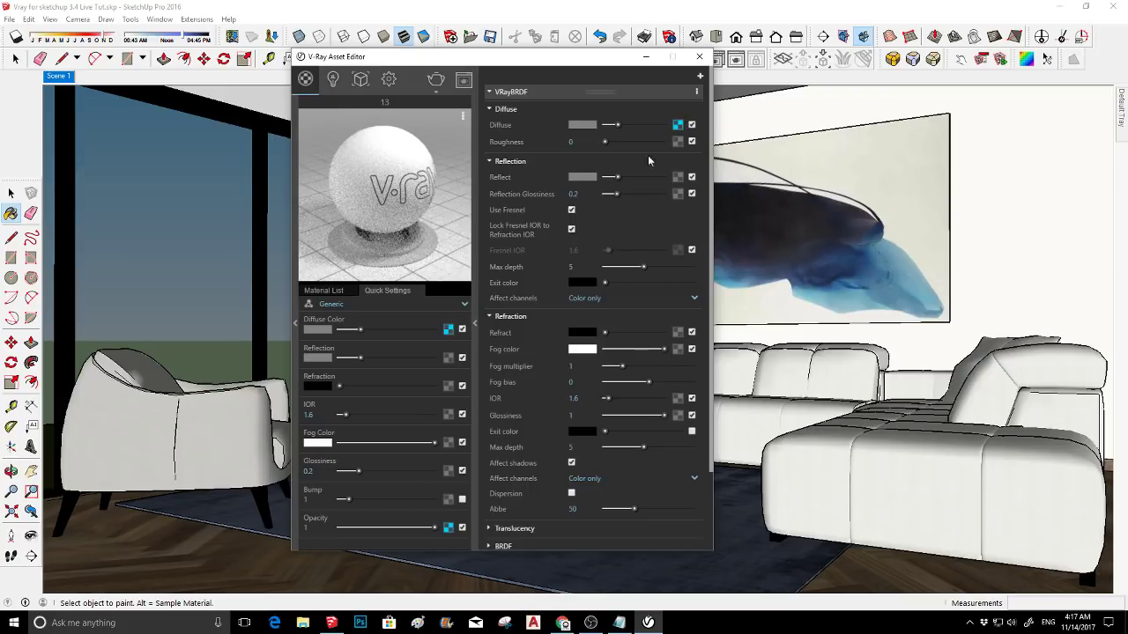
# - Reopen the V-Ray material editor with the painting material's VRayBRDF settings expanded
pyautogui.click(311, 297)
pyautogui.click(310, 297)
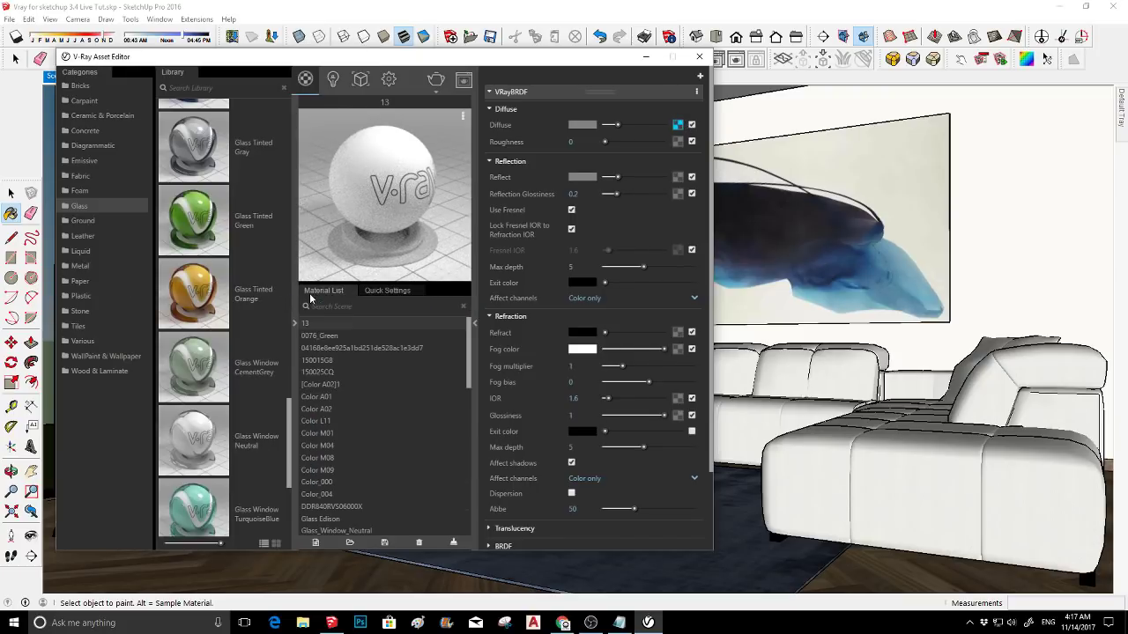
pyautogui.click(699, 56)
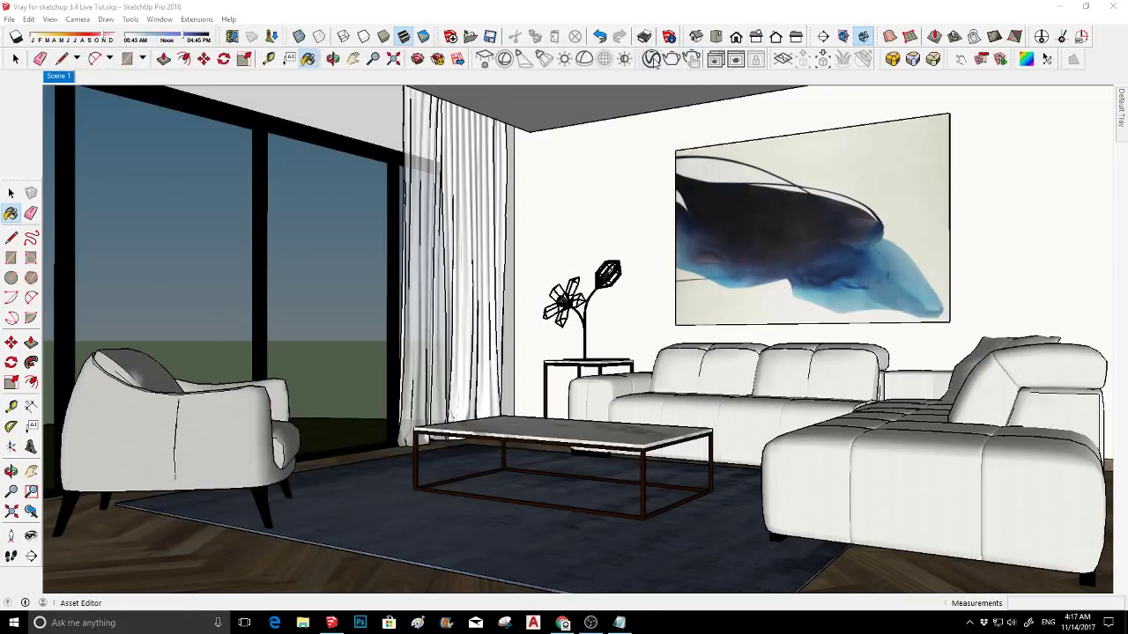
pyautogui.click(651, 59)
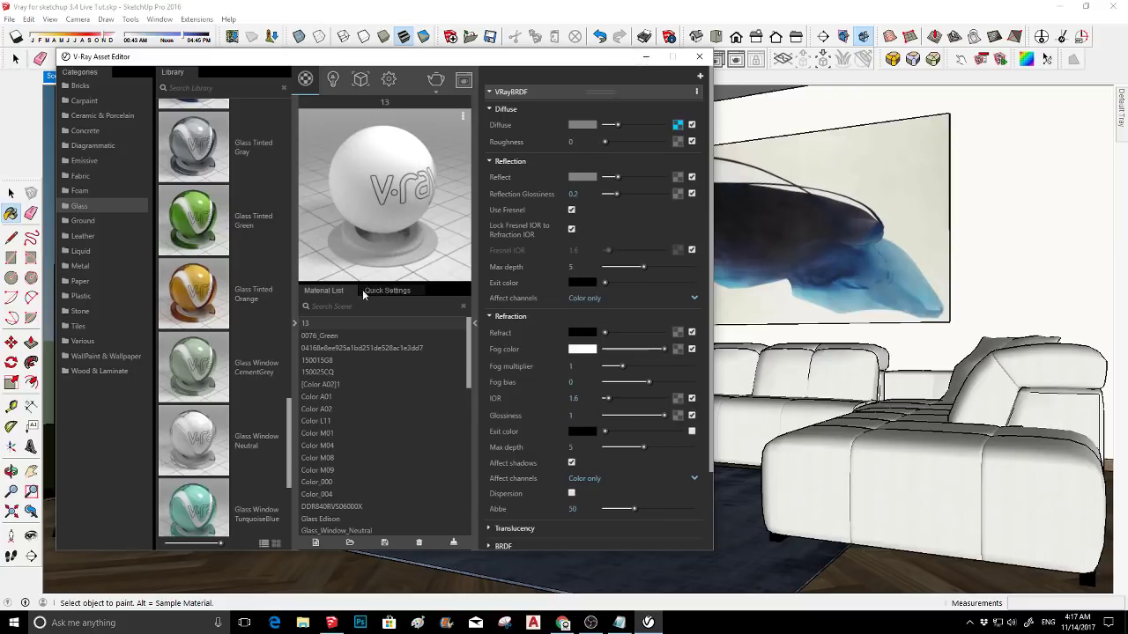
pyautogui.click(473, 219)
pyautogui.click(474, 220)
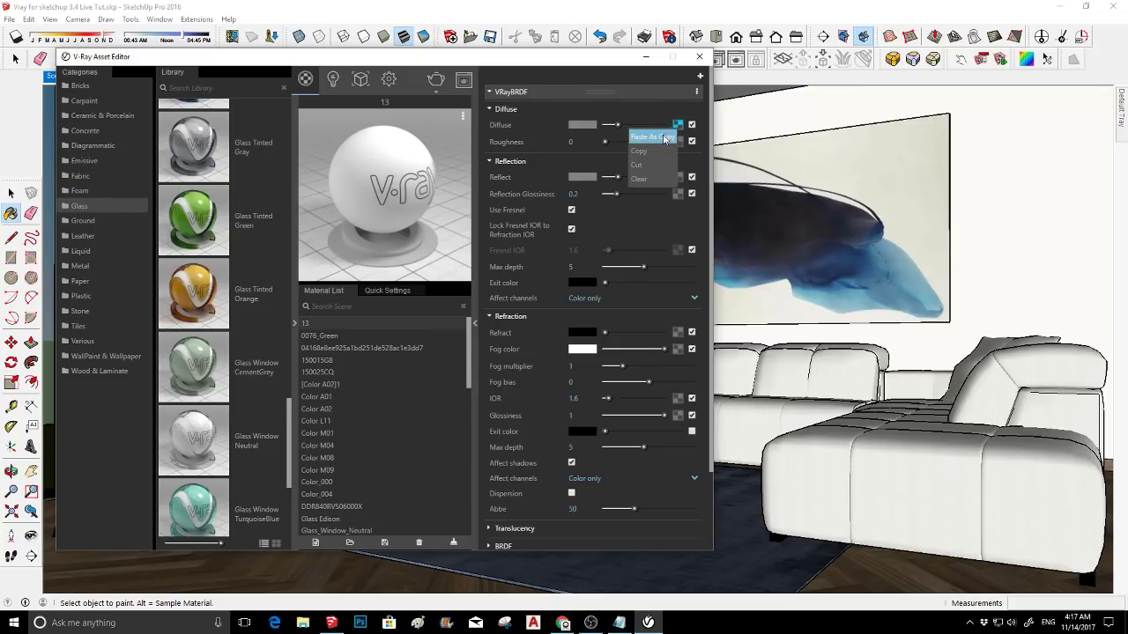
pyautogui.click(688, 93)
pyautogui.click(688, 93)
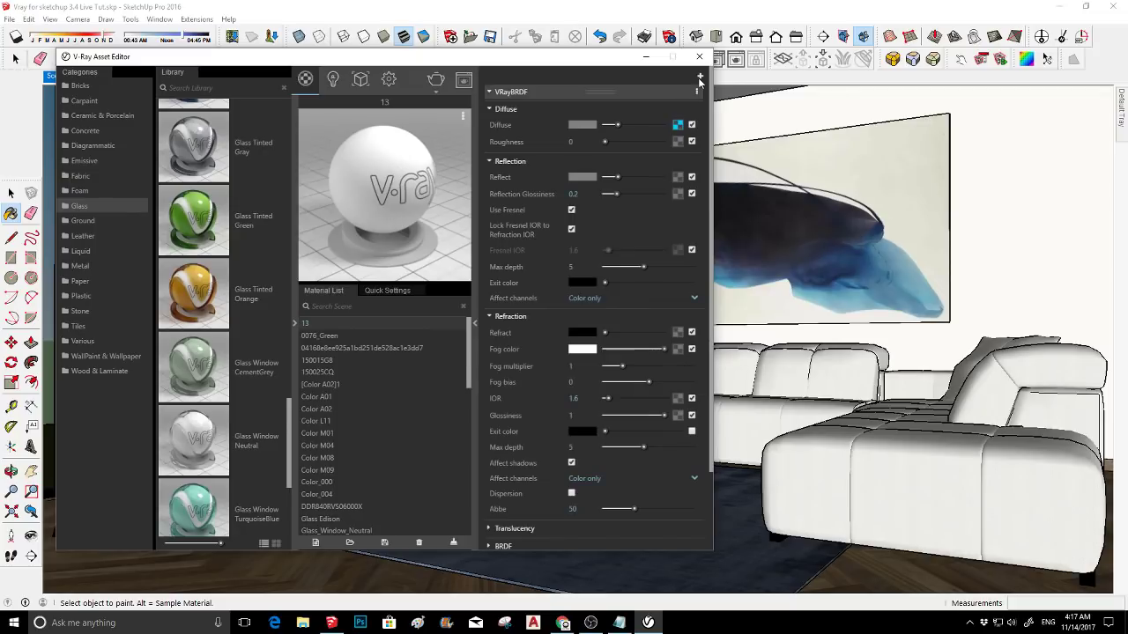
# - Copy the painting material's diffuse texture and bring up the add-layer type list
pyautogui.rightClick(677, 125)
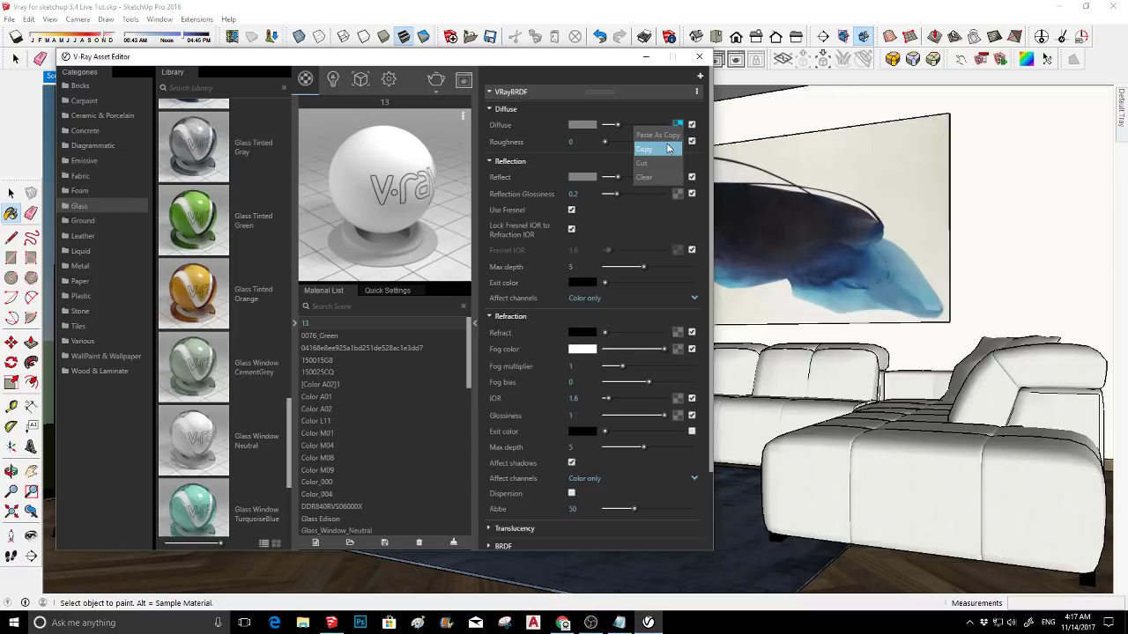
pyautogui.click(667, 148)
pyautogui.click(699, 76)
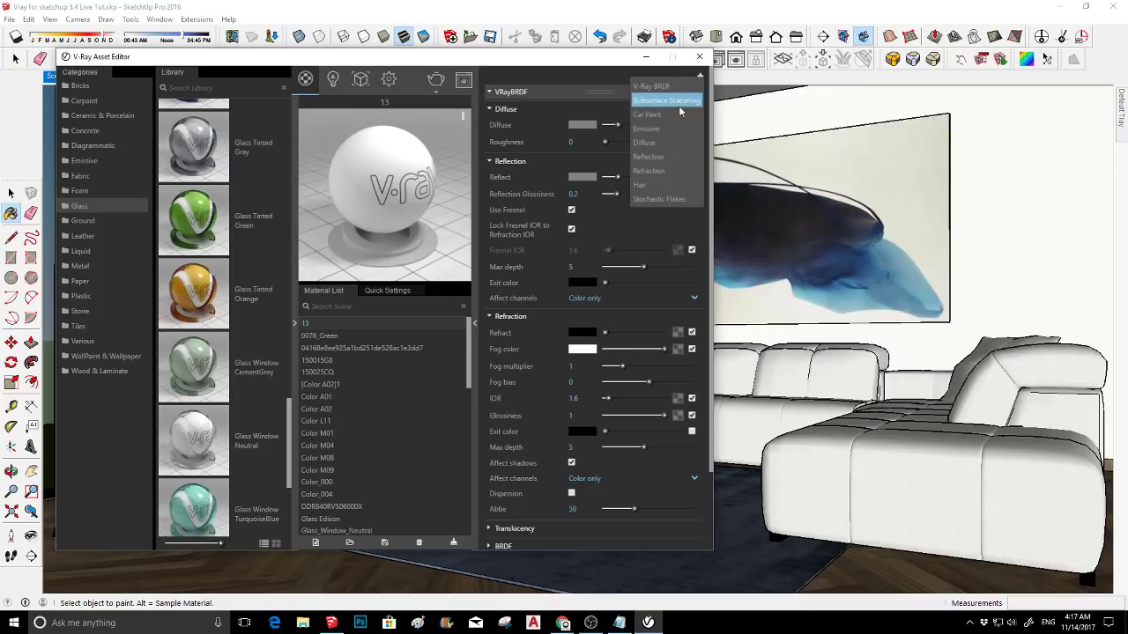
pyautogui.click(593, 75)
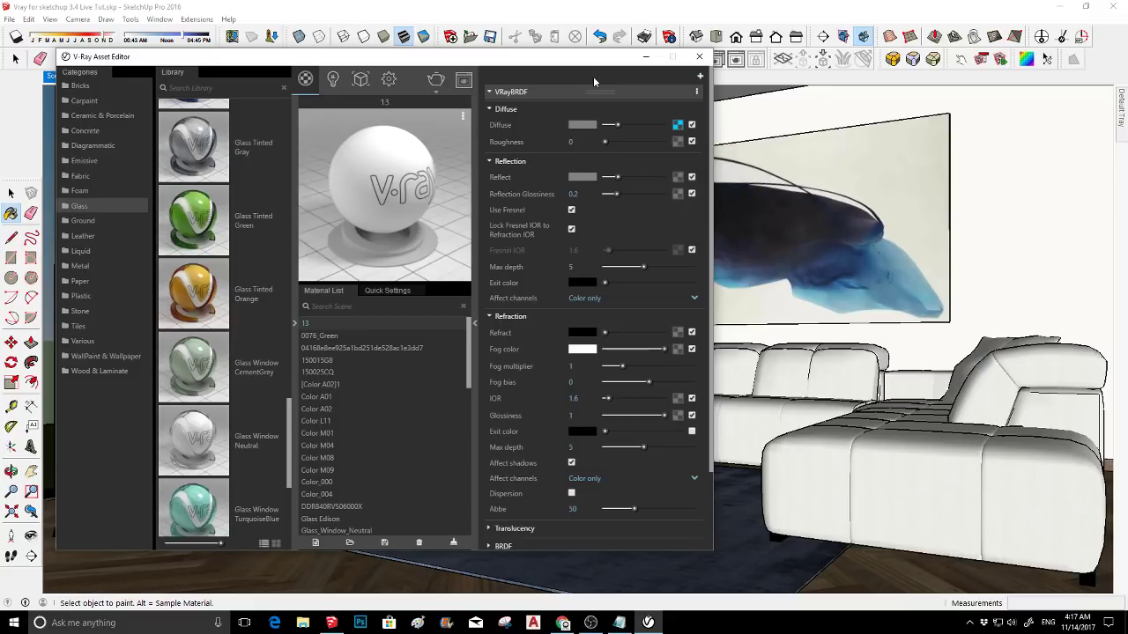
pyautogui.click(700, 77)
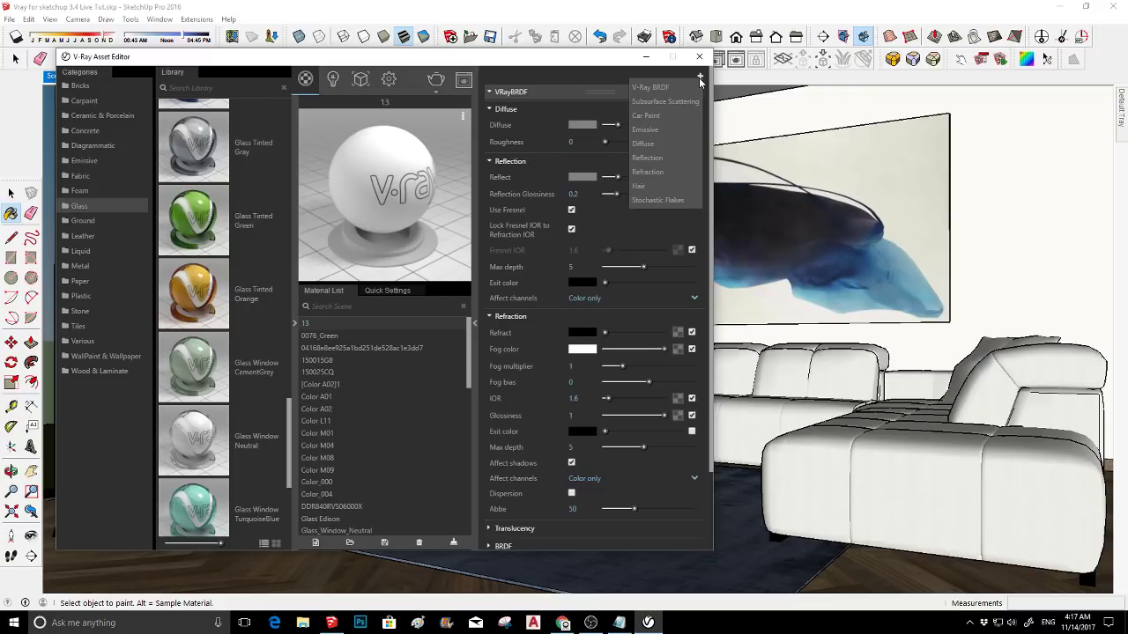
# - Add a Diffuse layer to the painting material and delete its VRayBRDF layer
pyautogui.click(644, 144)
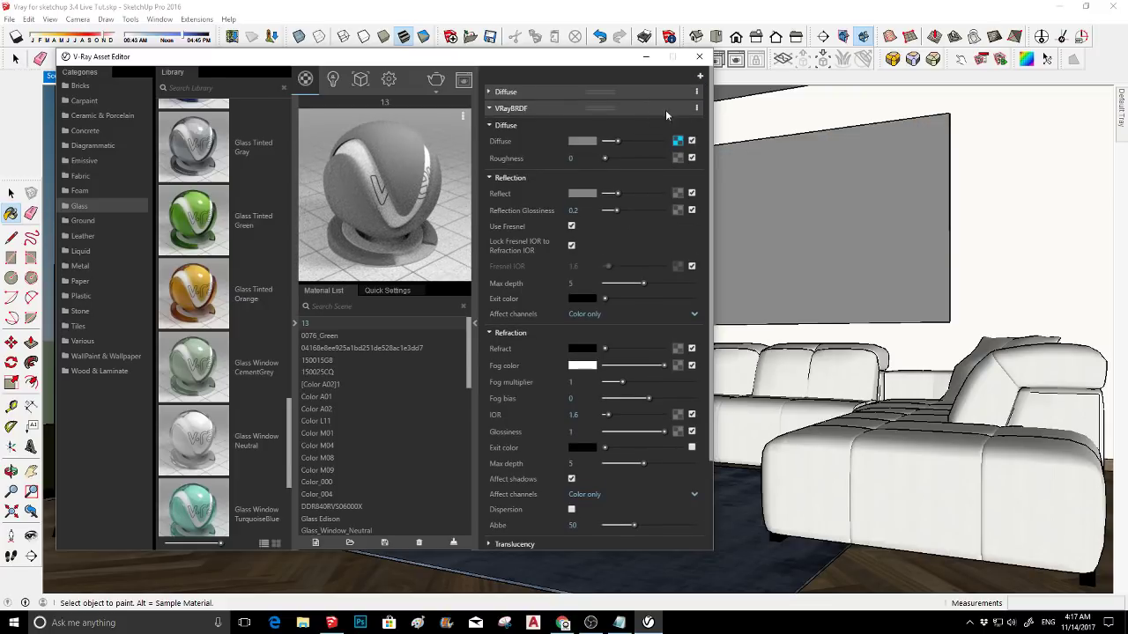
pyautogui.click(695, 108)
pyautogui.click(683, 134)
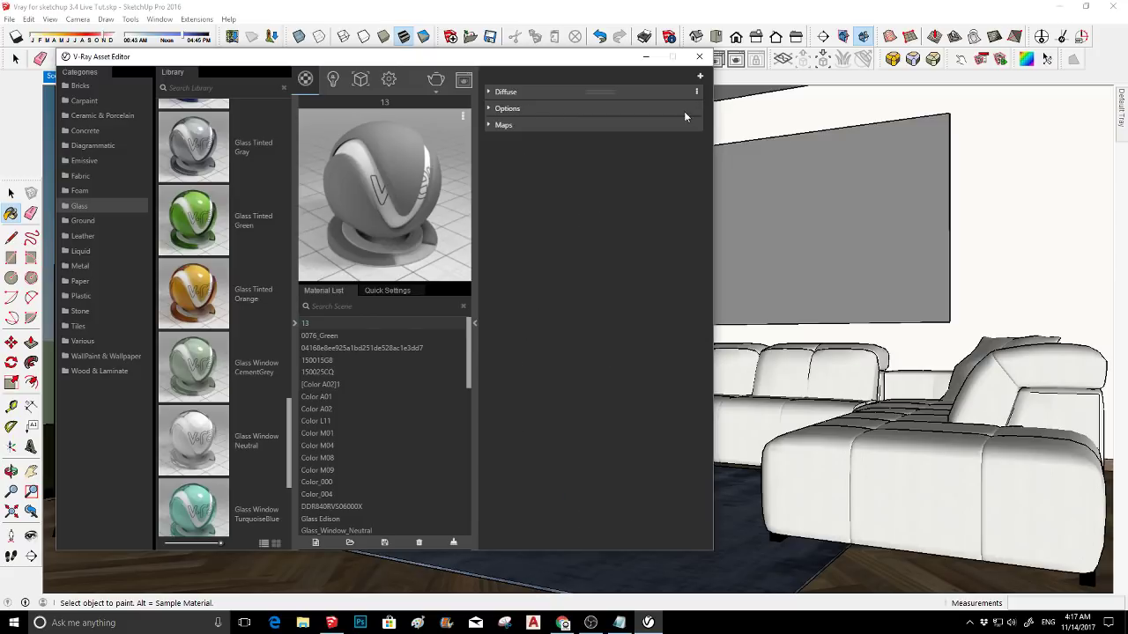
# - Paste the blue ink texture into the Diffuse layer and expand the Maps section
pyautogui.click(679, 94)
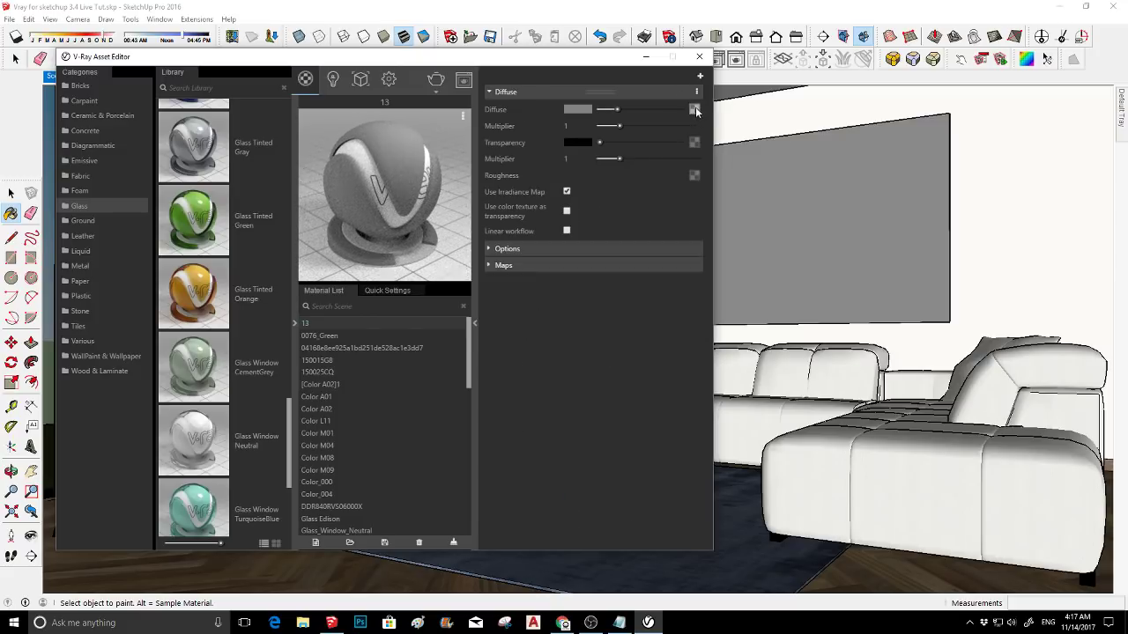
pyautogui.rightClick(696, 110)
pyautogui.click(691, 118)
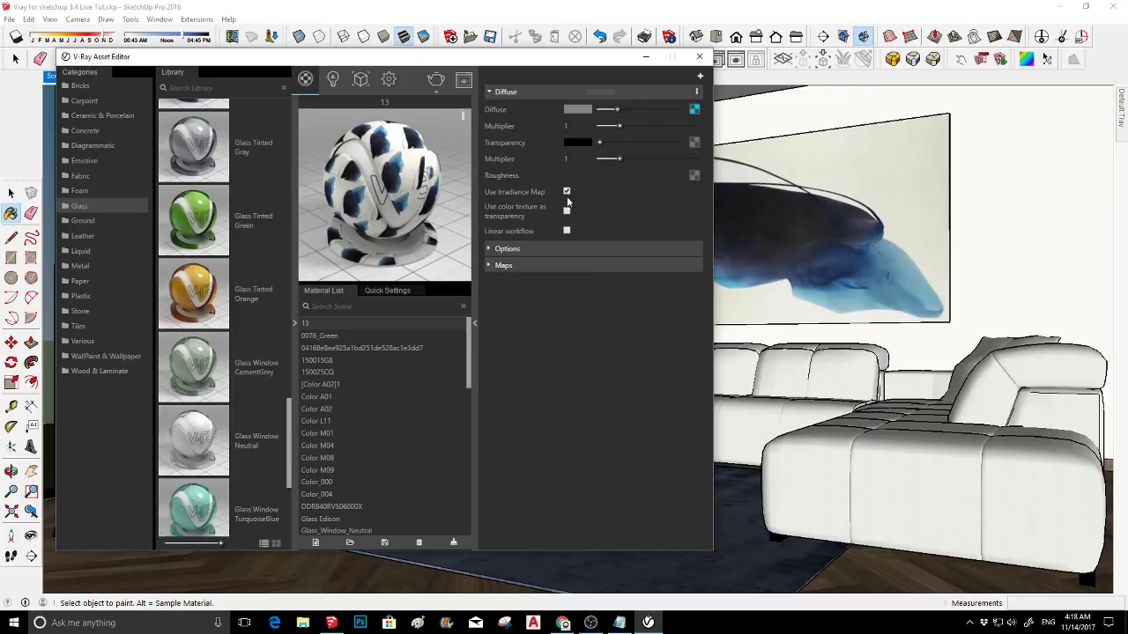
pyautogui.click(558, 264)
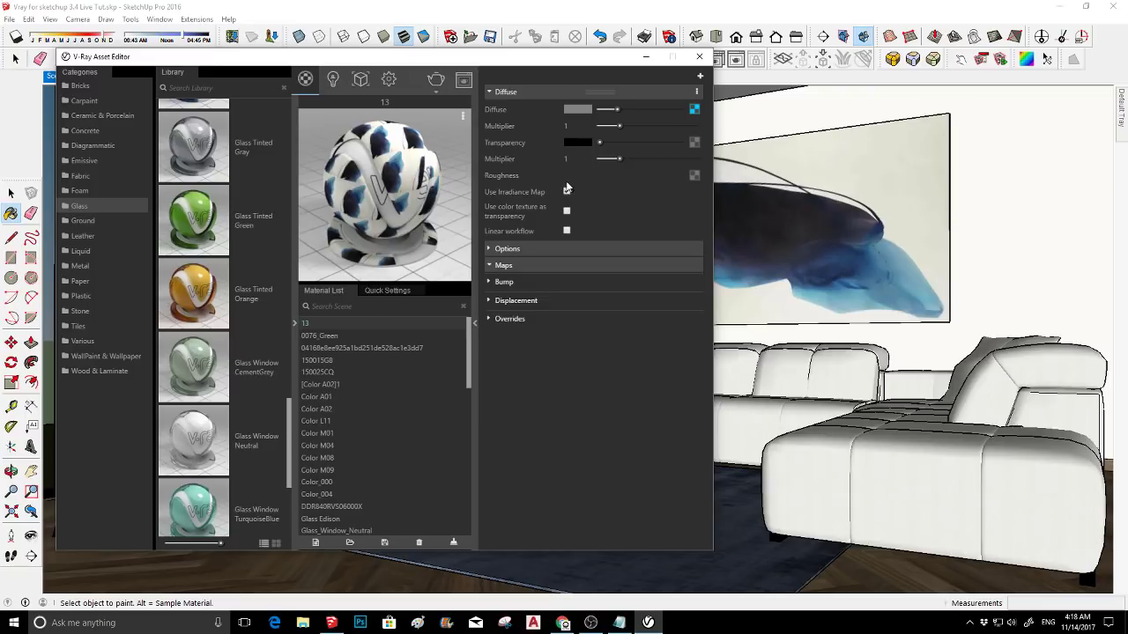
# - Enable Use Irradiance Map and turn on the material's bump
pyautogui.click(567, 190)
pyautogui.click(559, 301)
pyautogui.click(559, 301)
pyautogui.click(553, 283)
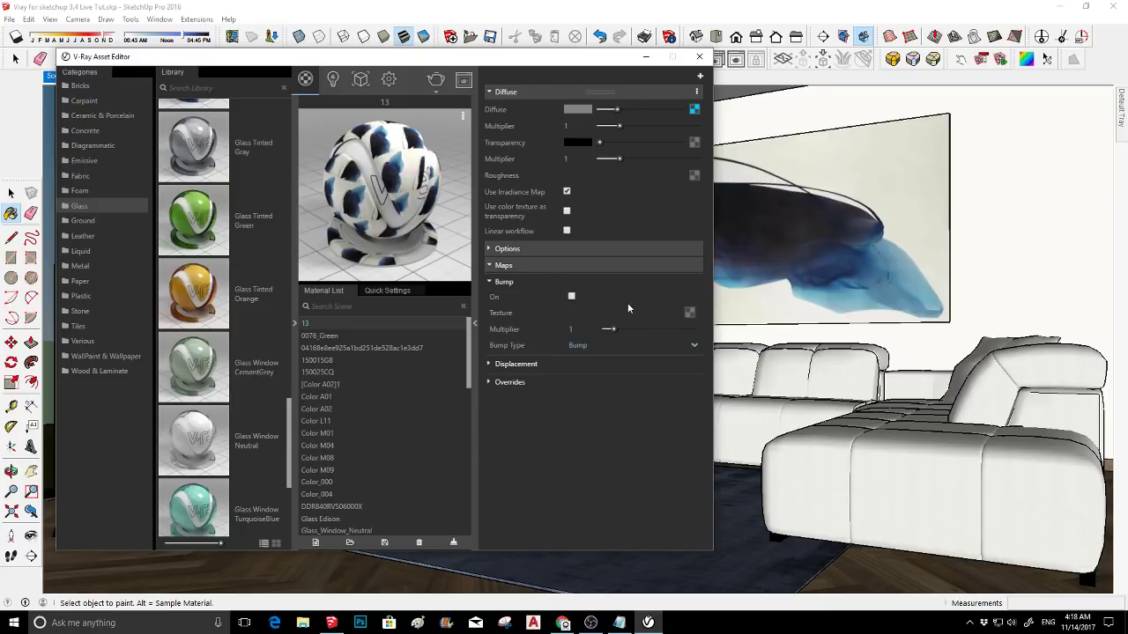
pyautogui.click(571, 297)
# - Paste the copied texture as a bump map at multiplier 0.1 and add a Reflection layer
pyautogui.rightClick(689, 313)
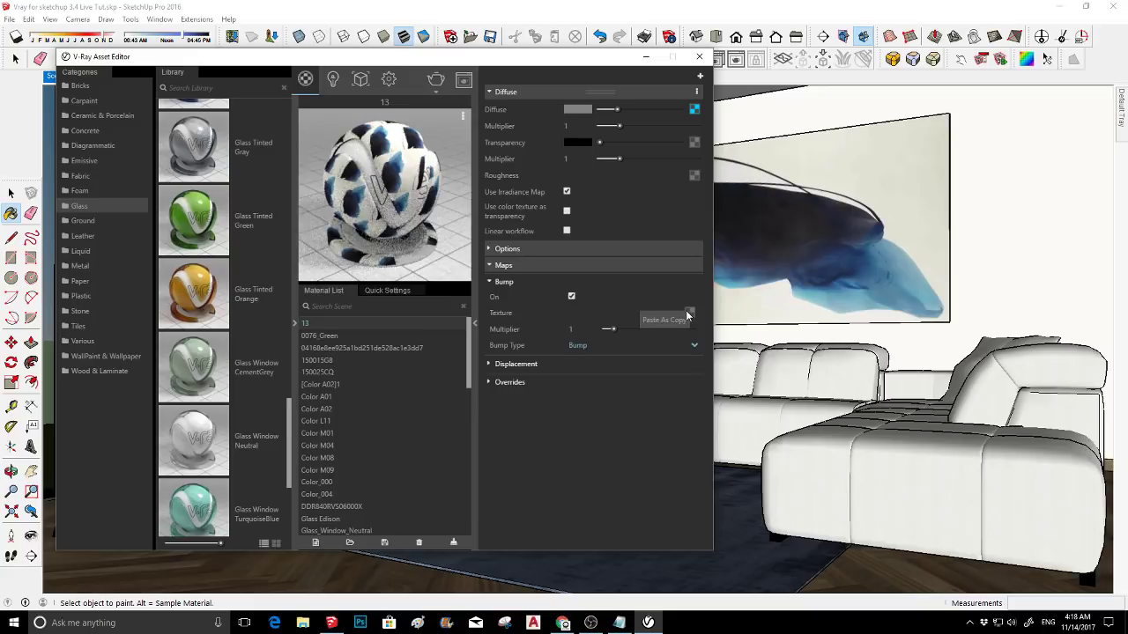
pyautogui.click(675, 322)
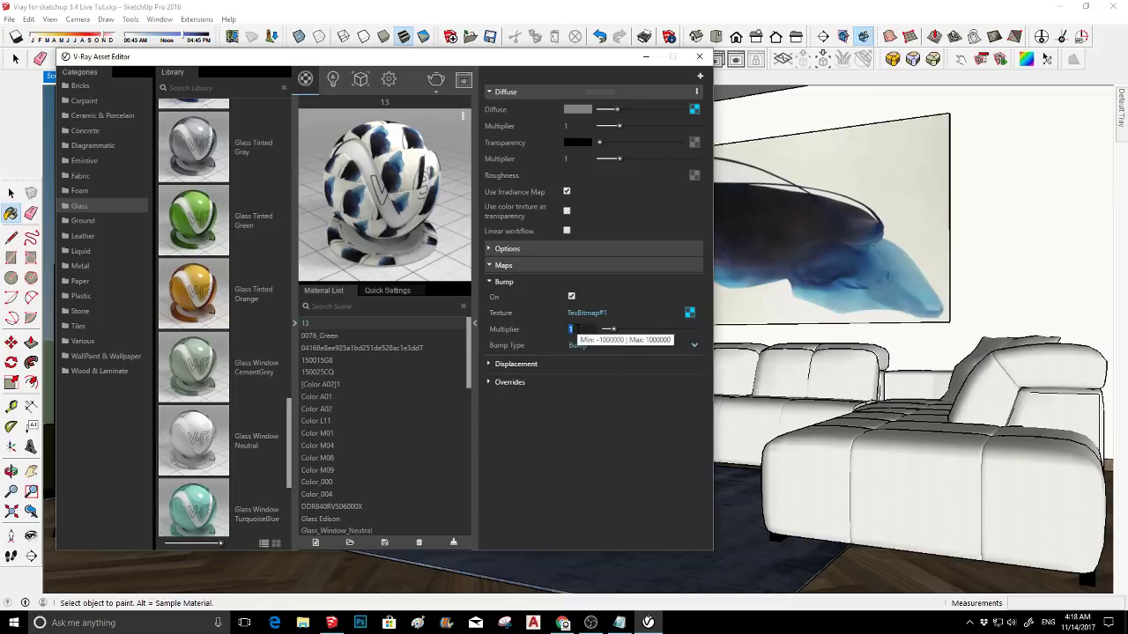
pyautogui.write('.1')
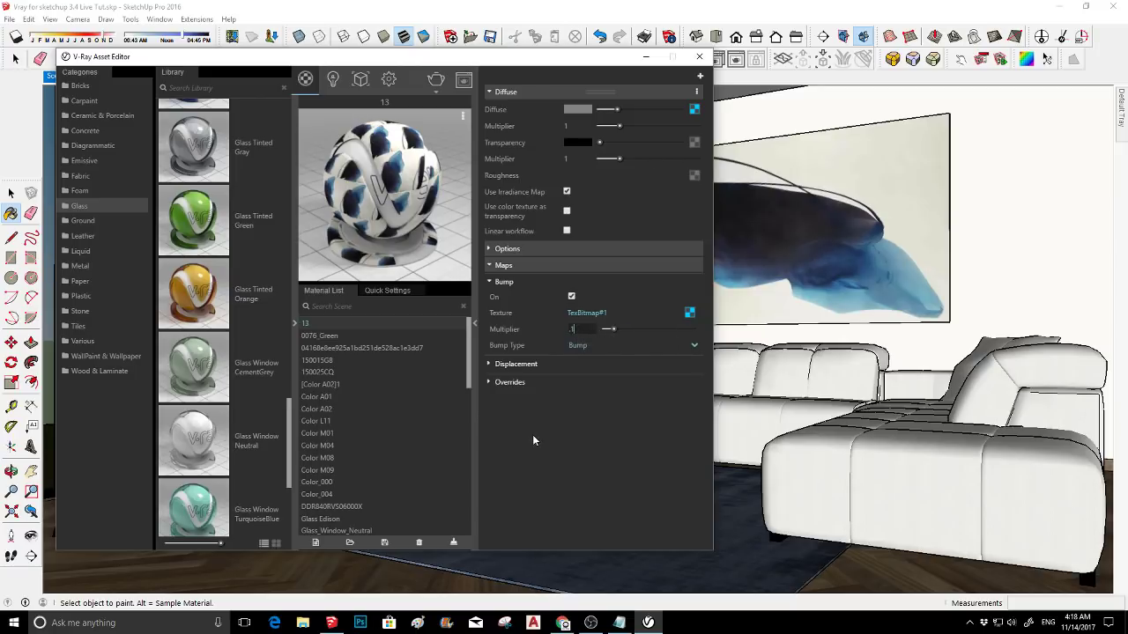
pyautogui.press('Return')
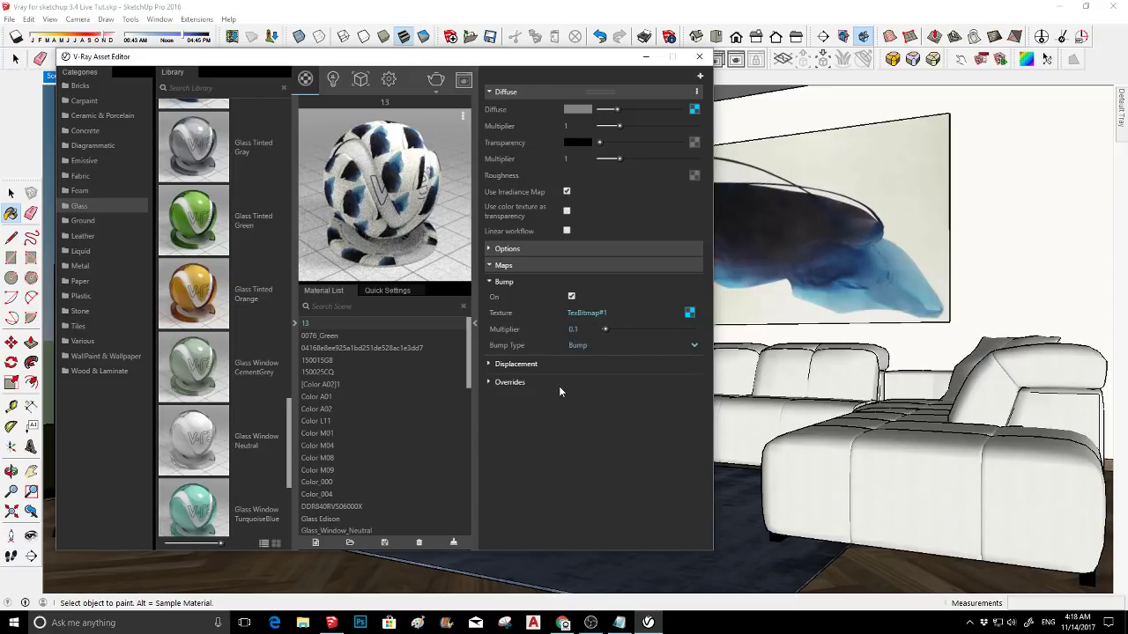
pyautogui.click(700, 76)
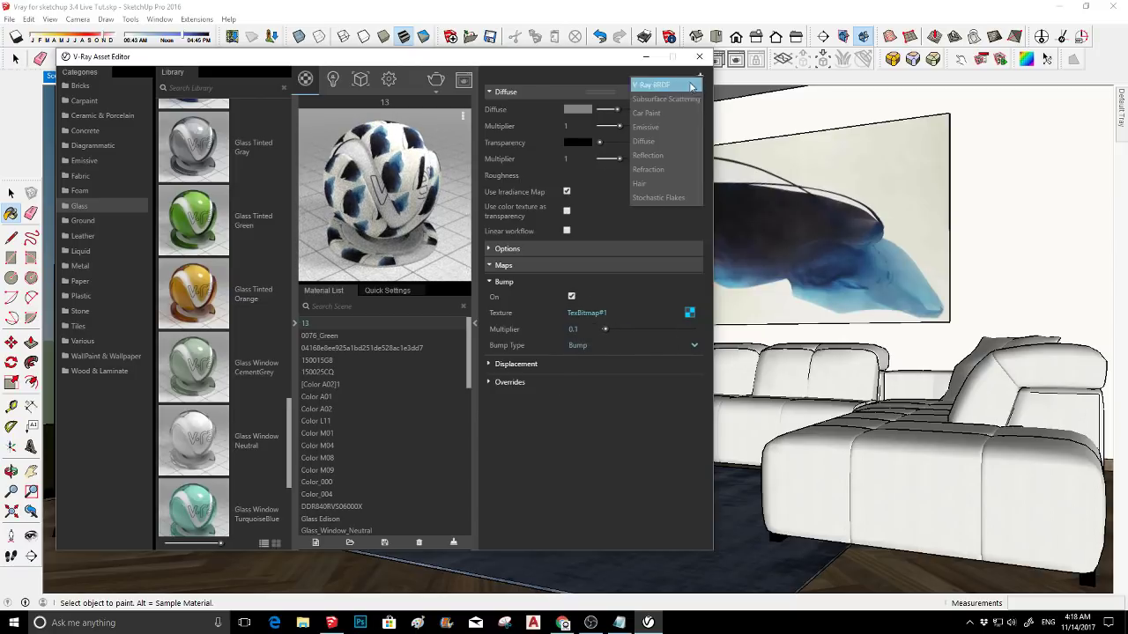
pyautogui.click(677, 155)
# - Expand the Reflection layer and lower its multiplier to 0.32
pyautogui.click(637, 106)
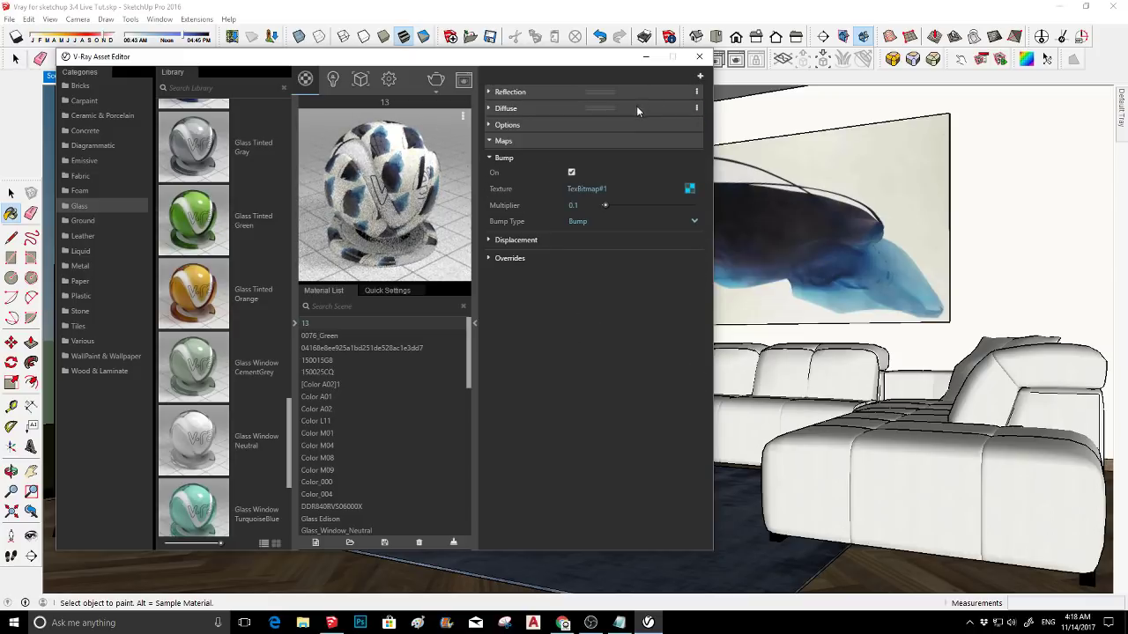
pyautogui.click(533, 92)
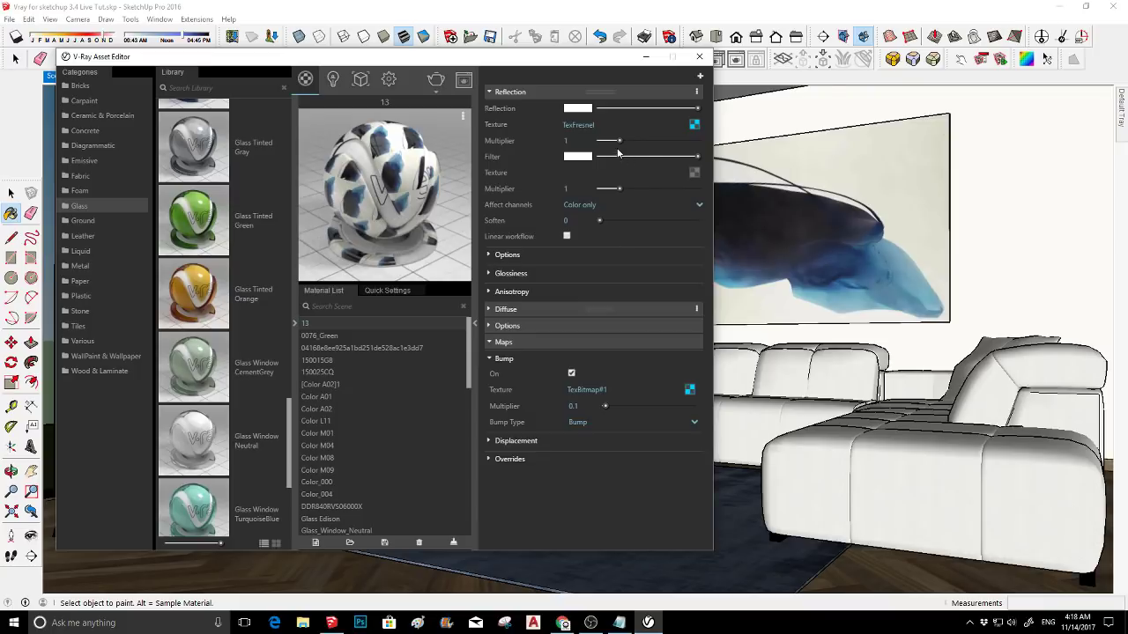
pyautogui.click(604, 141)
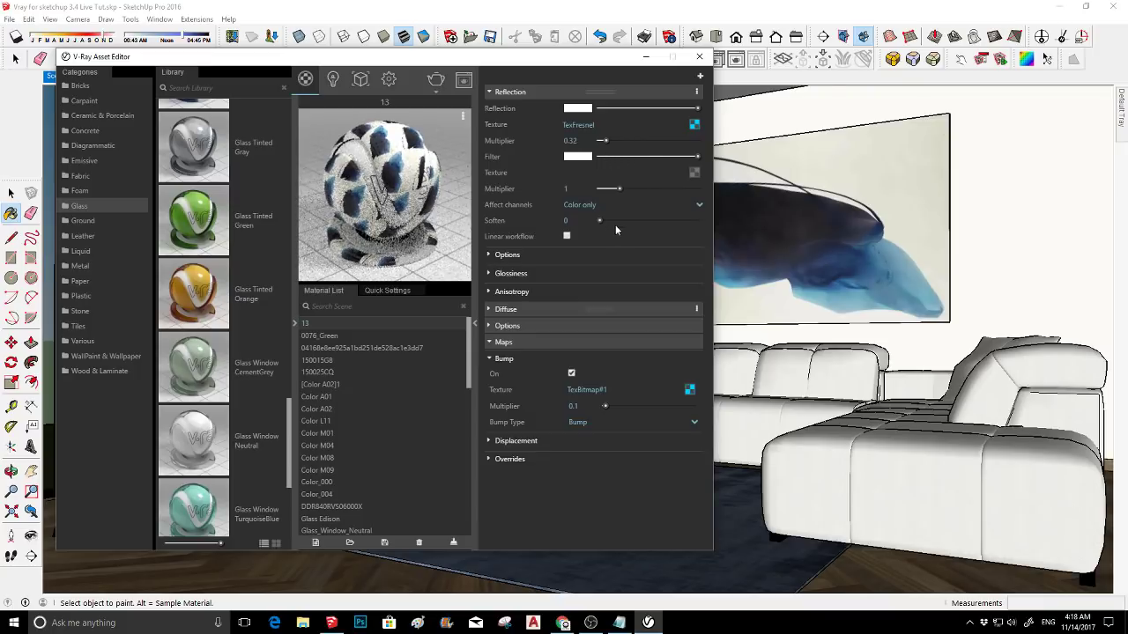
# - Set the reflection's hilight glossiness to 0.47 and reflect glossiness to 0.48
pyautogui.click(676, 251)
pyautogui.click(675, 251)
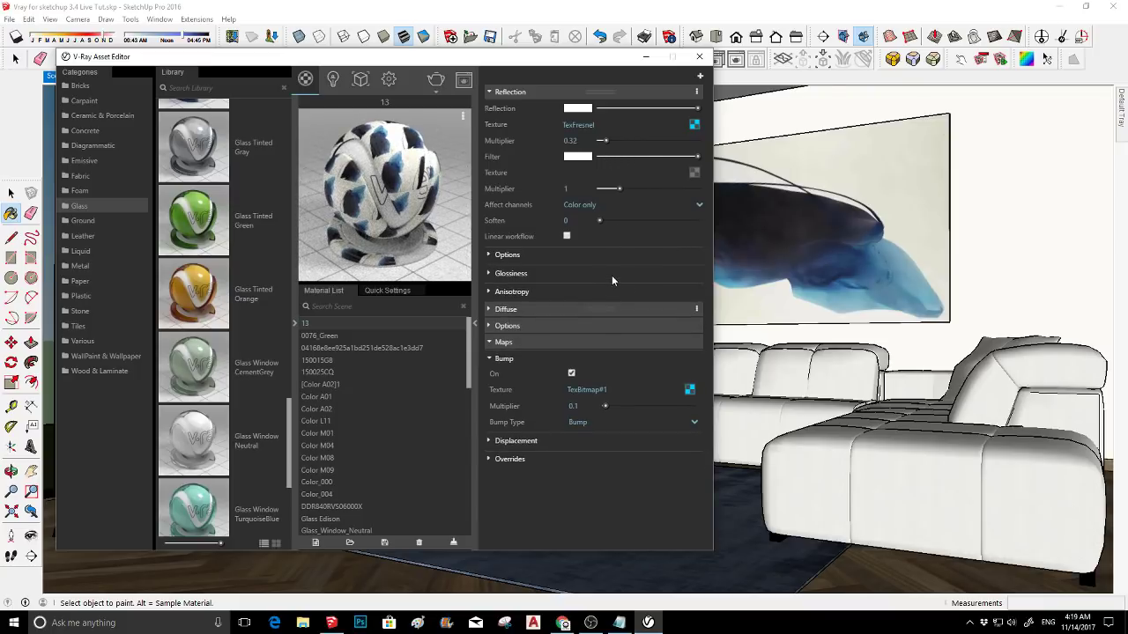
pyautogui.click(511, 273)
pyautogui.click(643, 289)
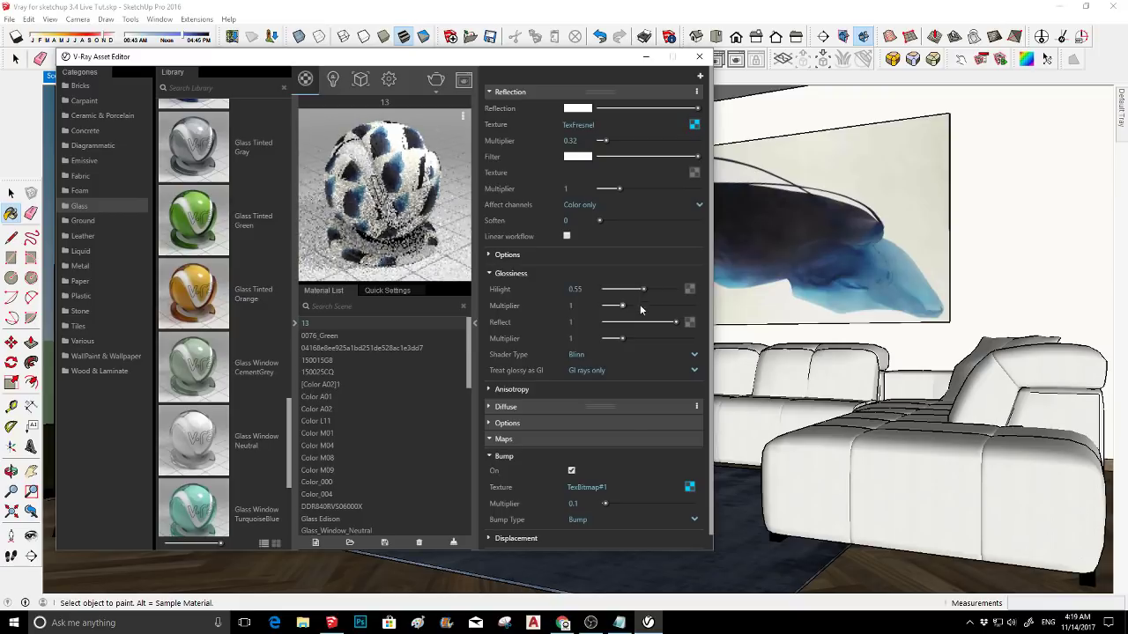
pyautogui.click(643, 321)
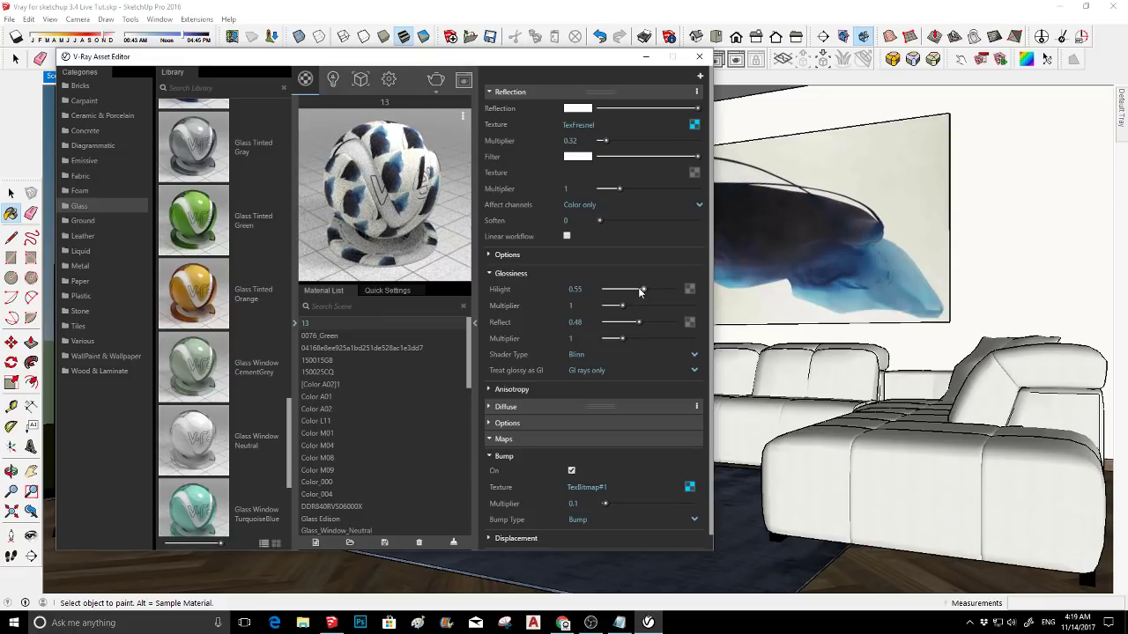
pyautogui.moveTo(642, 290); pyautogui.dragTo(638, 289)
# - Sample the herringbone parquet floor with Paint Bucket and reopen the V-Ray editor on Color A02
pyautogui.click(646, 58)
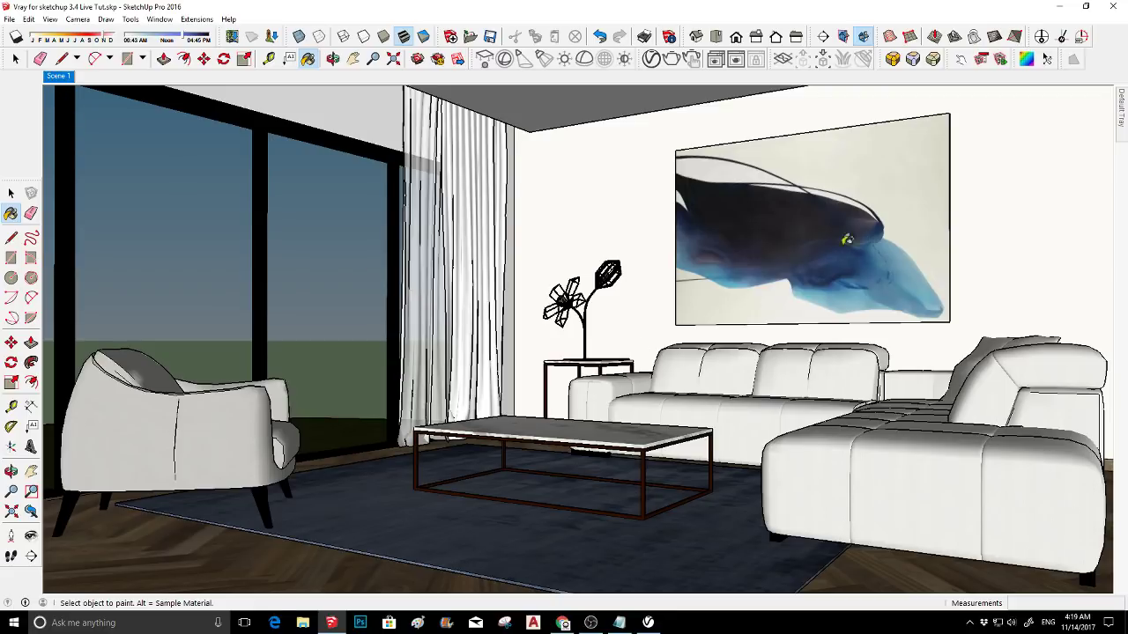
pyautogui.press('alt')
pyautogui.keyDown('alt'); pyautogui.click(295, 556); pyautogui.keyUp('alt')
pyautogui.moveTo(1121, 126)
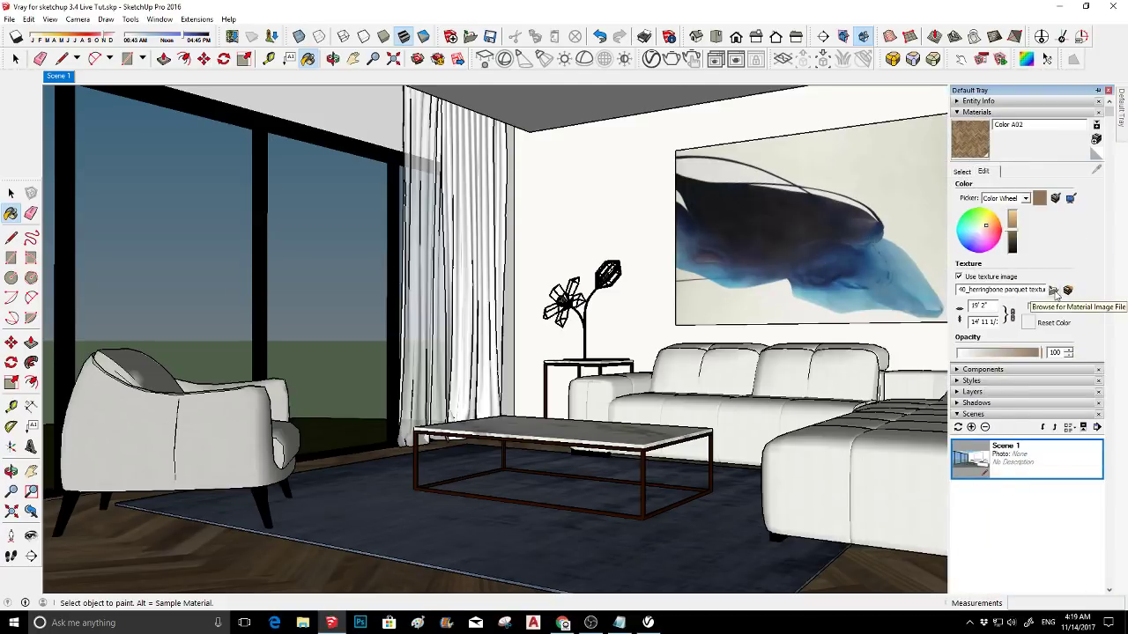
pyautogui.click(1053, 292)
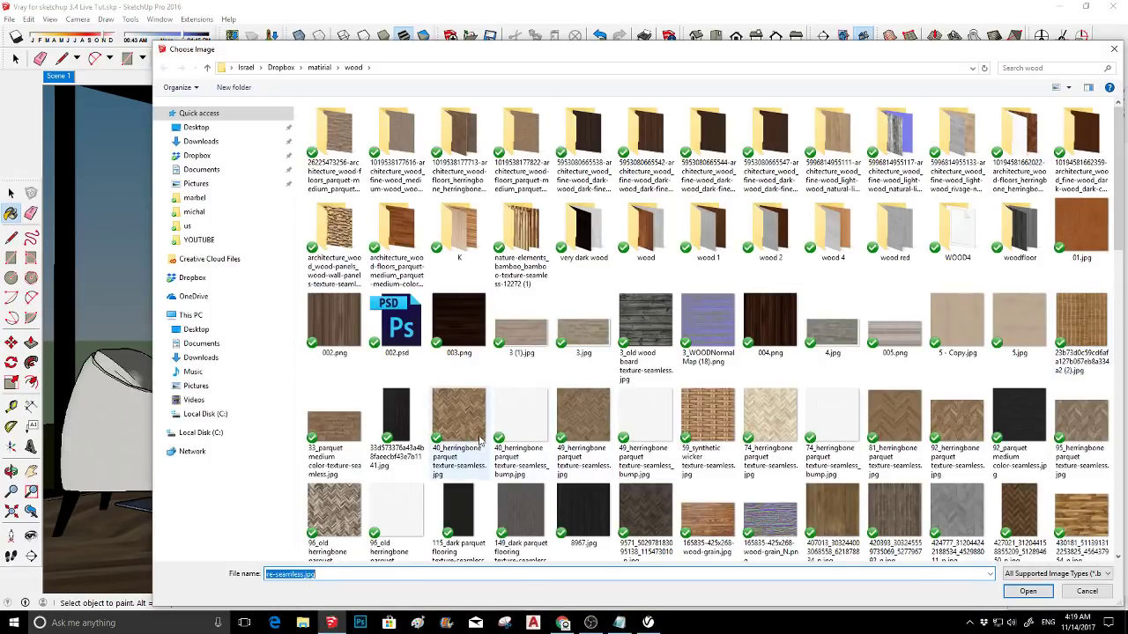
pyautogui.click(1113, 50)
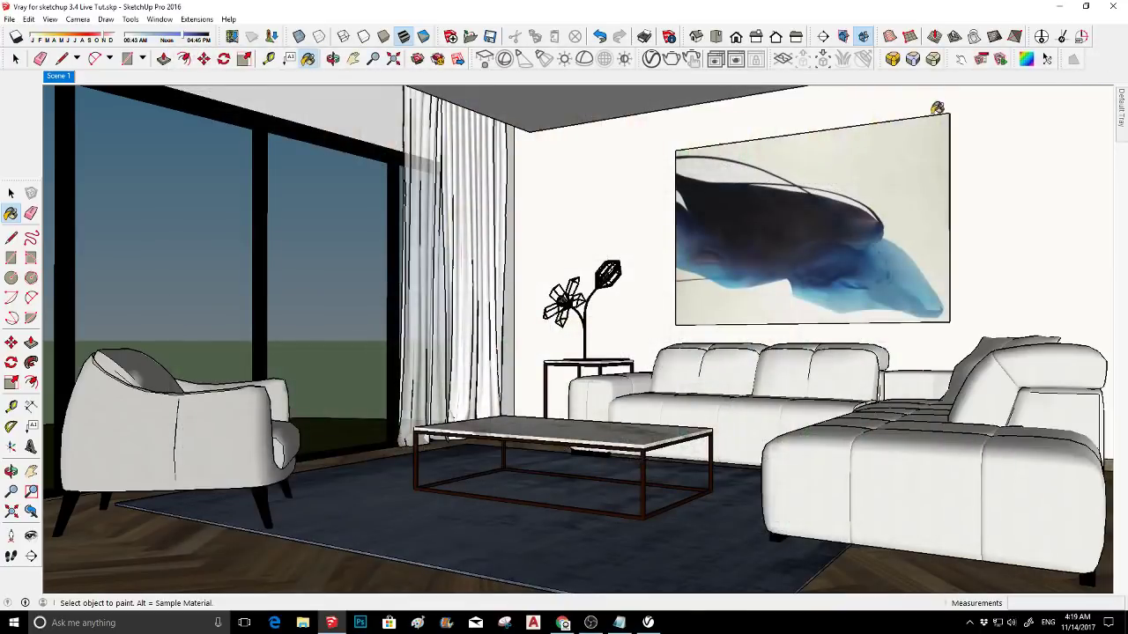
pyautogui.click(650, 58)
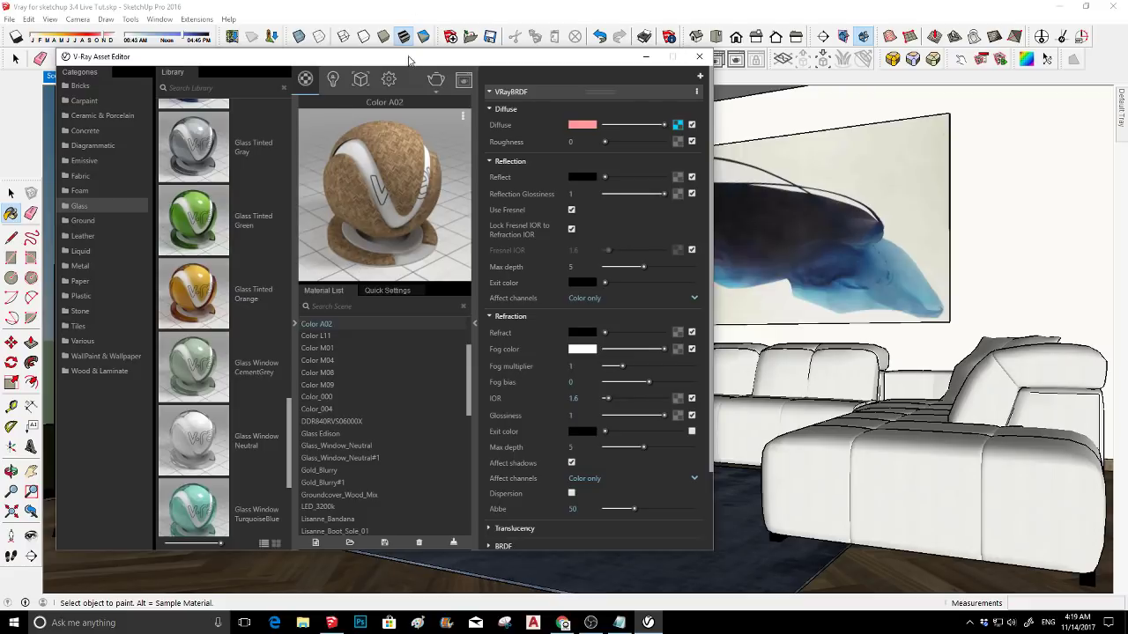
# - Reposition the Asset Editor, collapse the library panel and show Quick Settings
pyautogui.moveTo(408, 58); pyautogui.dragTo(551, 14)
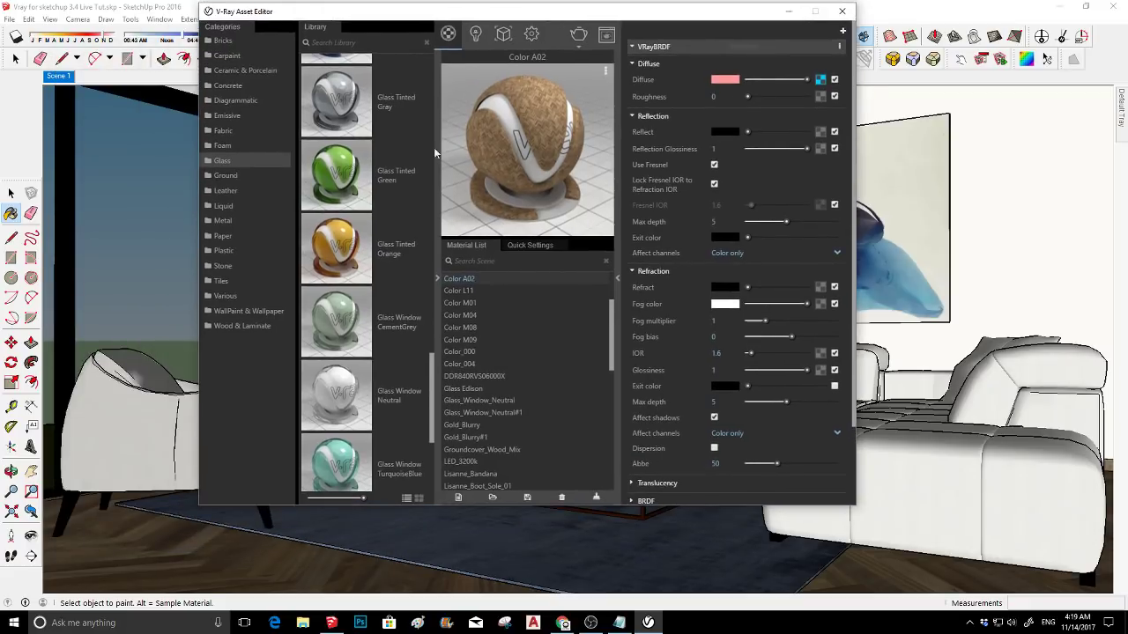
pyautogui.click(437, 248)
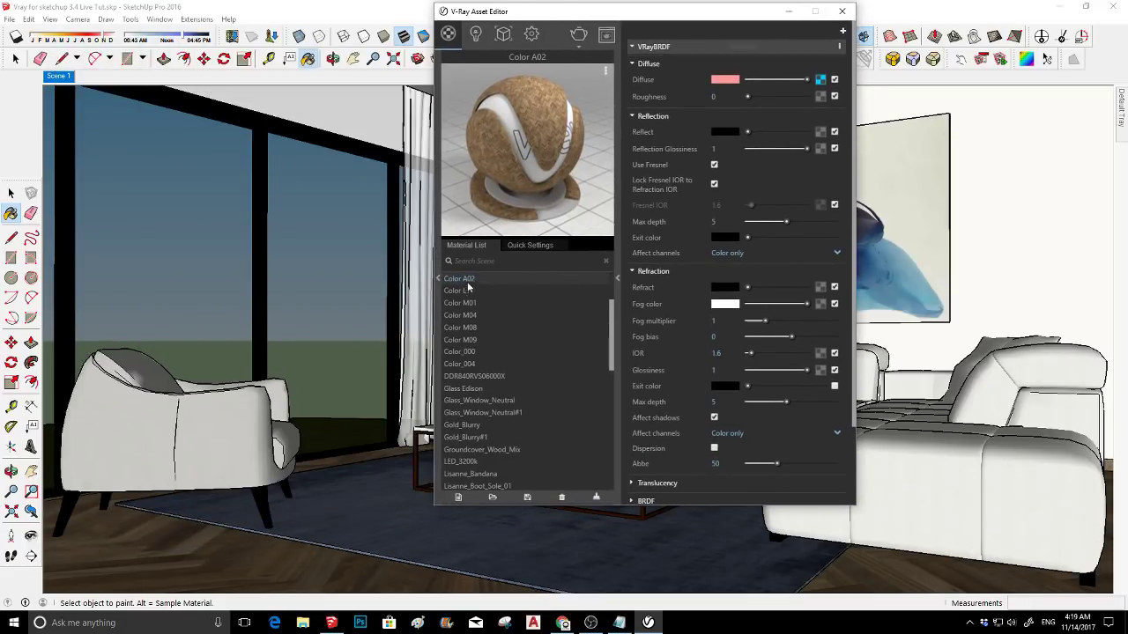
pyautogui.click(553, 247)
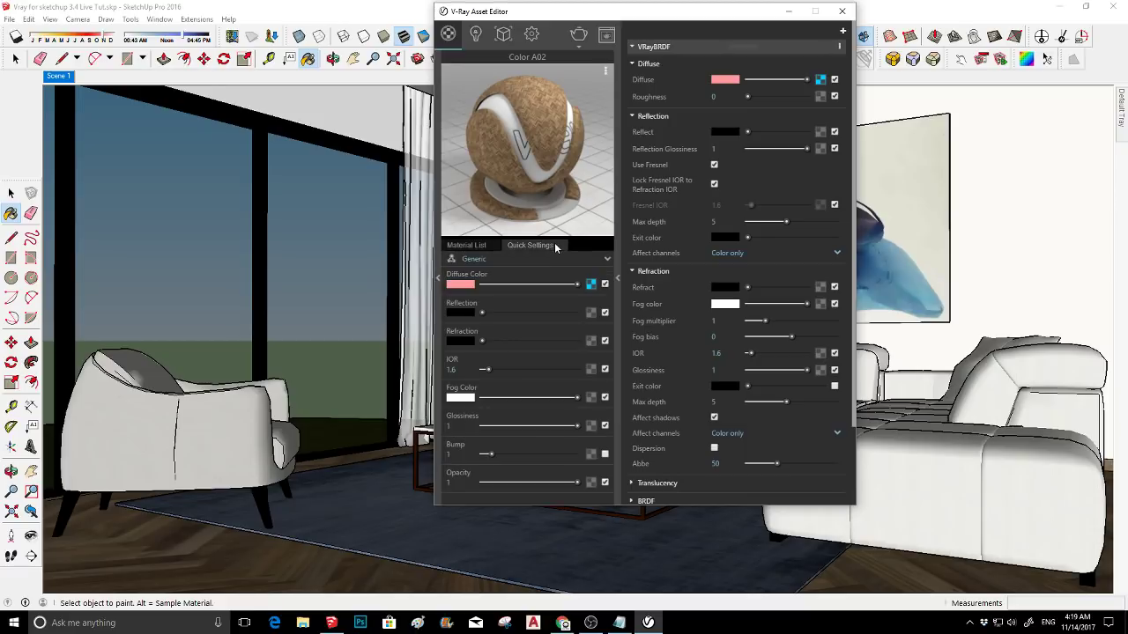
pyautogui.click(480, 251)
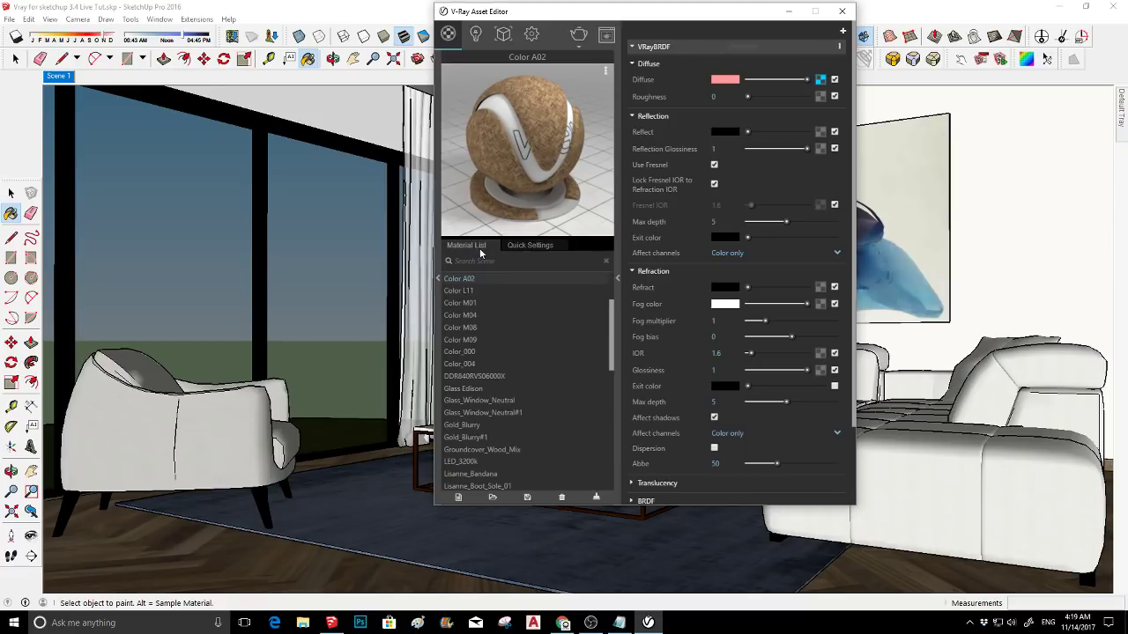
pyautogui.click(530, 249)
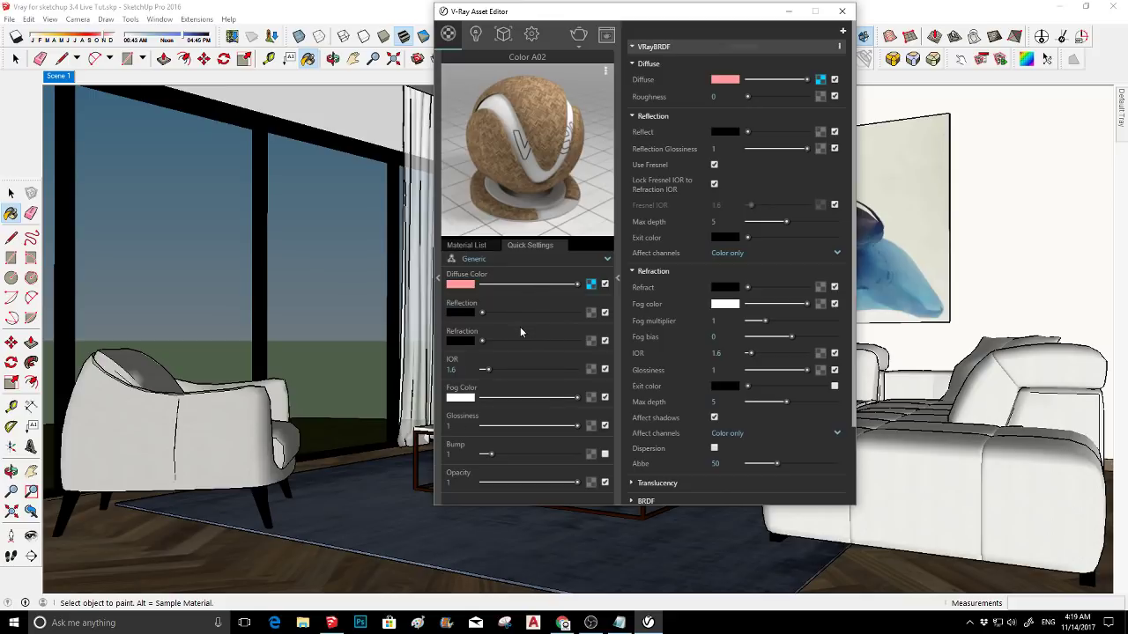
# - Set Color A02's reflection to full white with 0.55 glossiness
pyautogui.moveTo(482, 312); pyautogui.dragTo(502, 315)
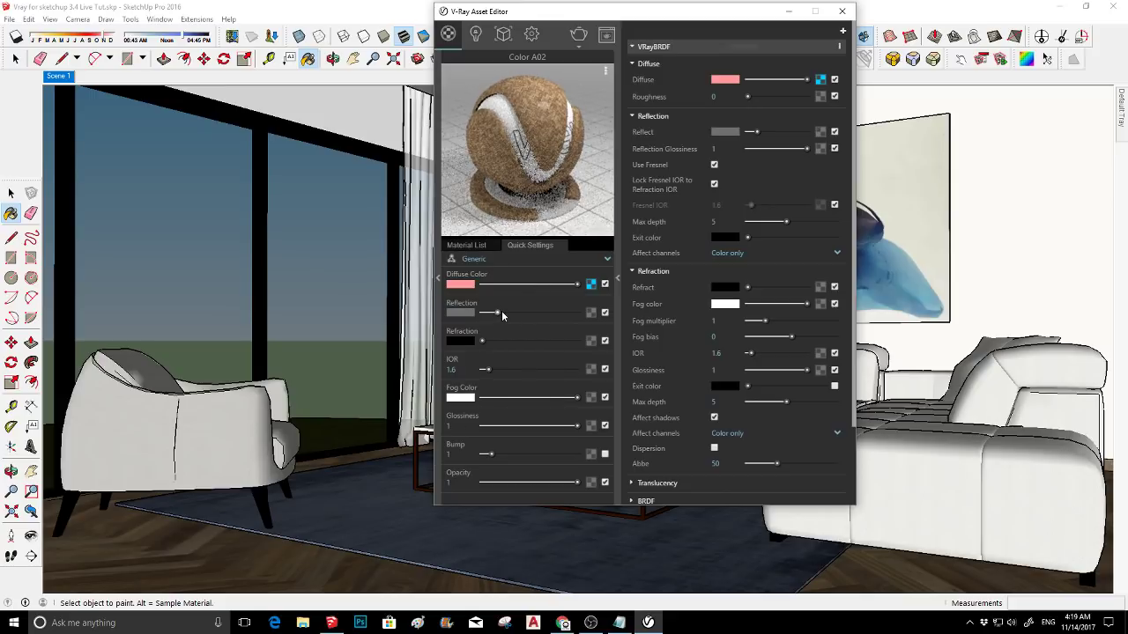
pyautogui.click(504, 314)
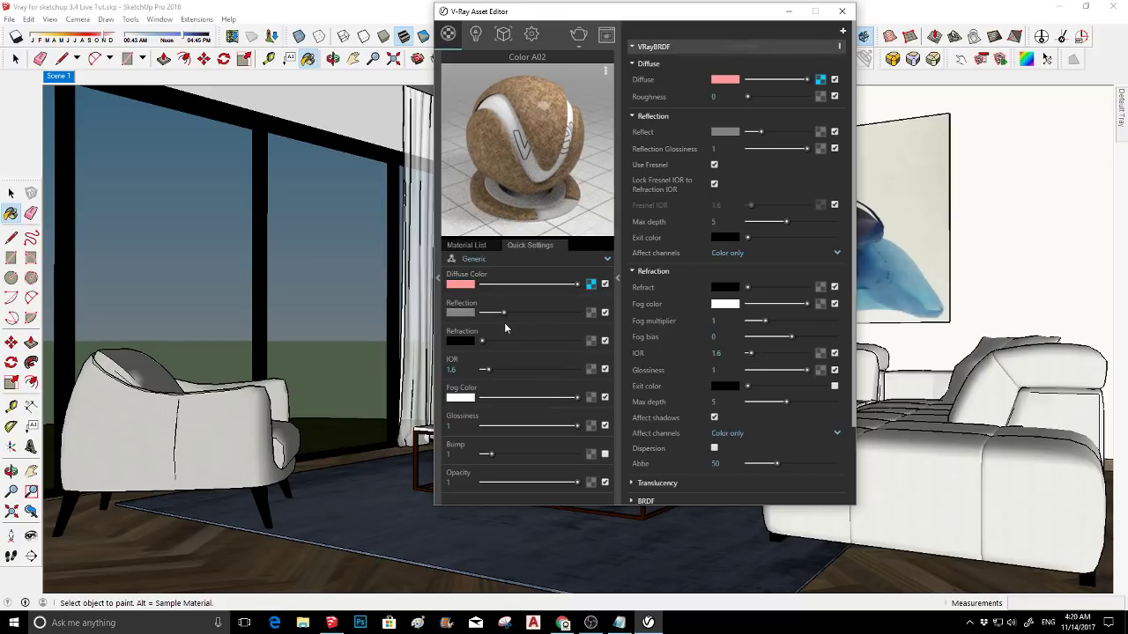
pyautogui.click(577, 313)
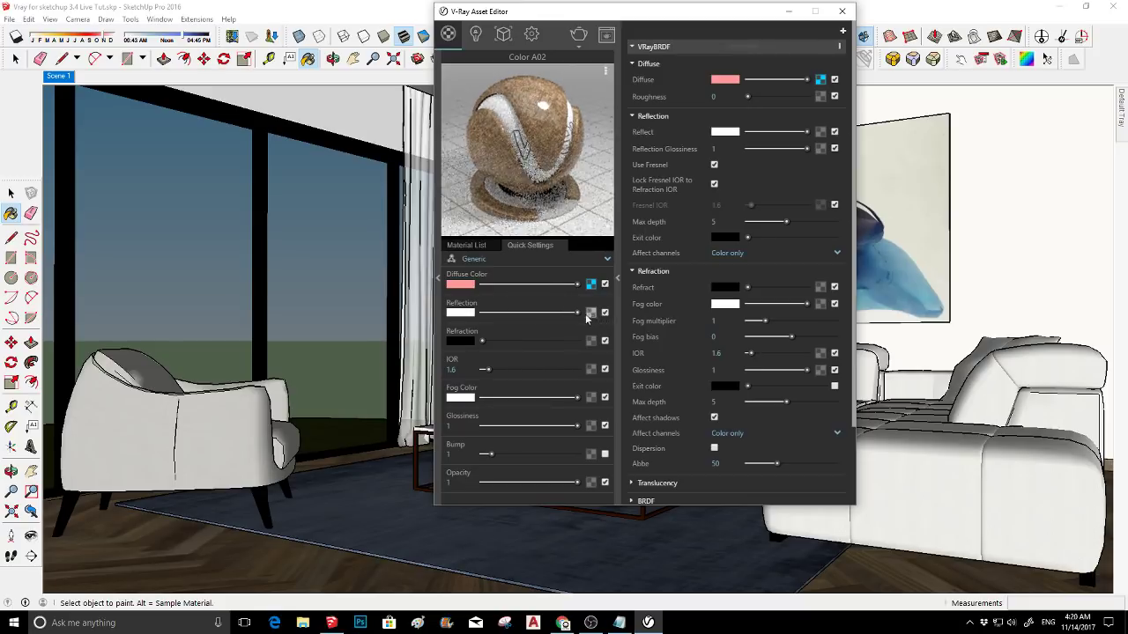
pyautogui.moveTo(577, 427); pyautogui.dragTo(533, 428)
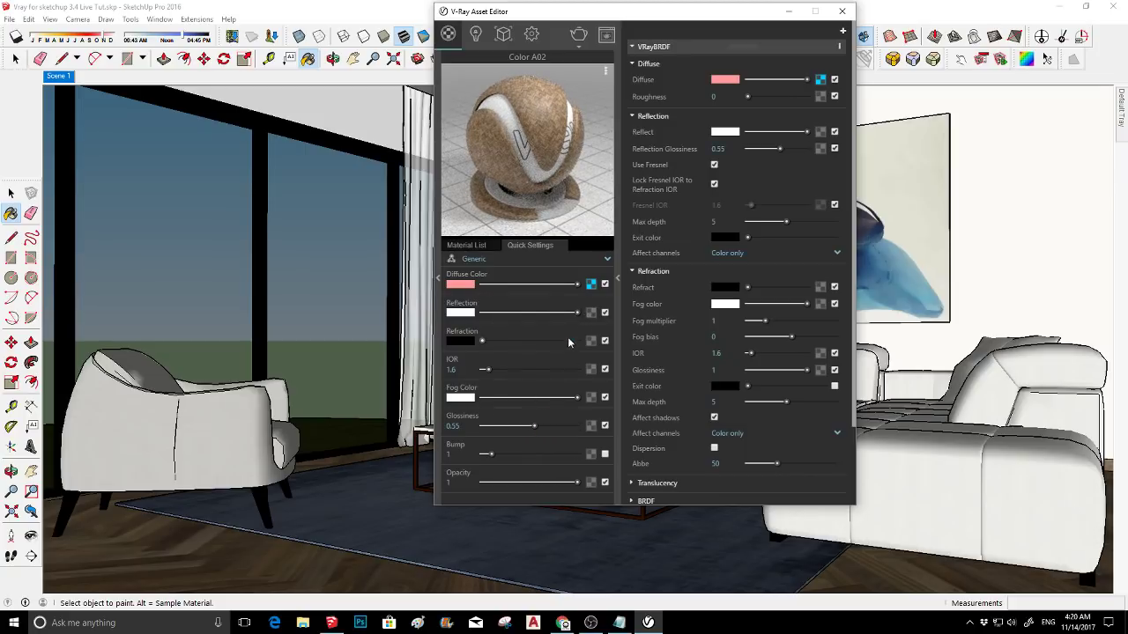
# - Copy the floor's diffuse wood bitmap texture
pyautogui.click(590, 284)
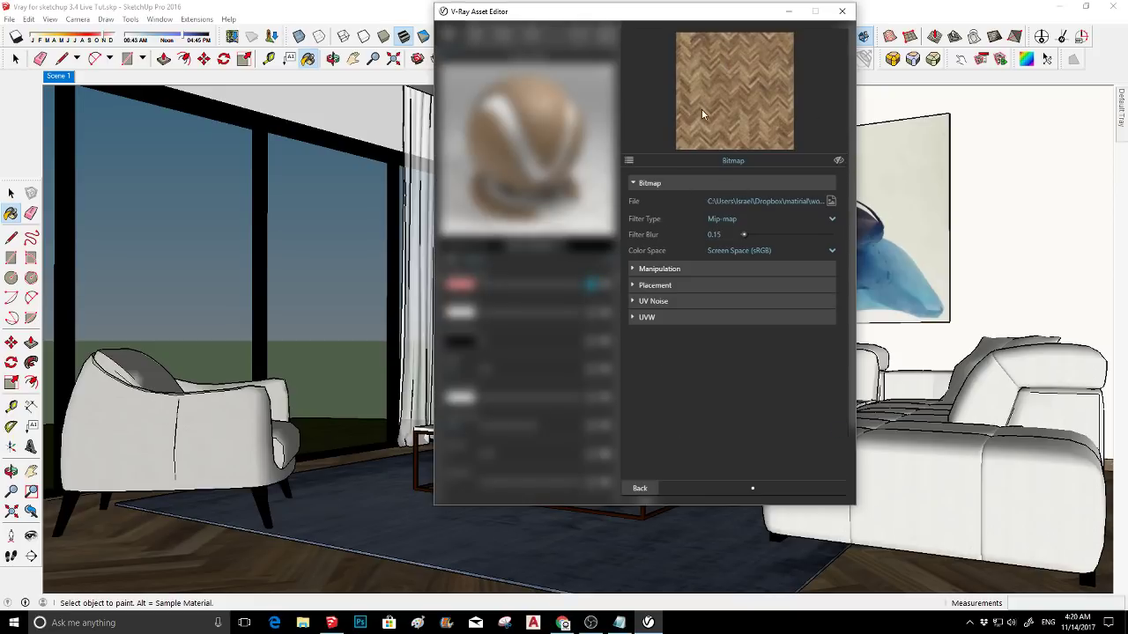
pyautogui.click(639, 489)
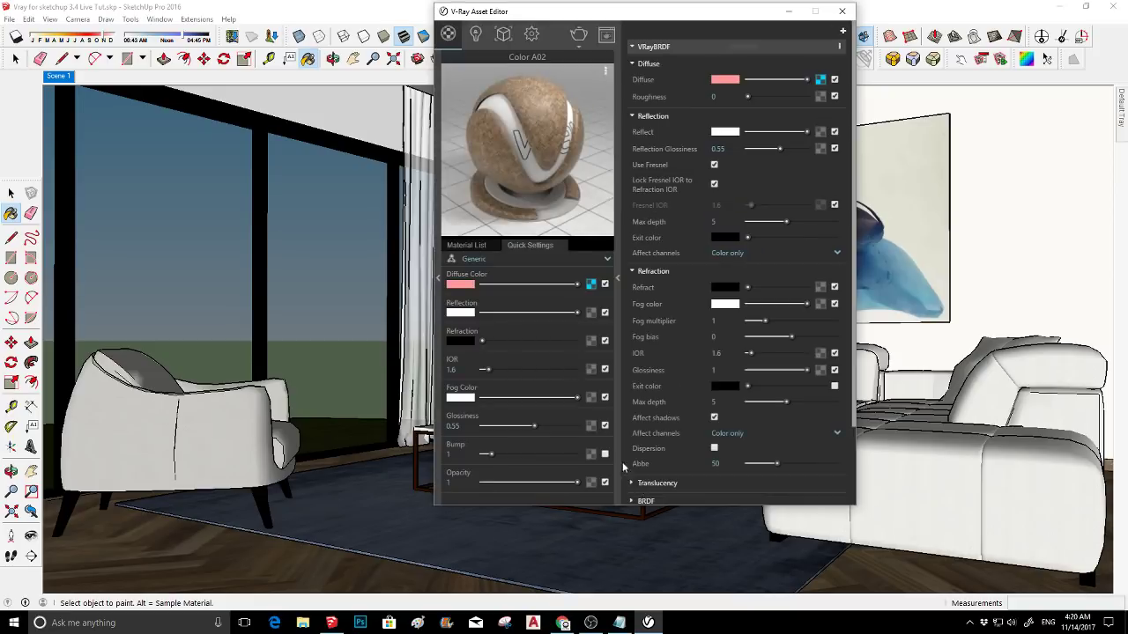
pyautogui.rightClick(592, 286)
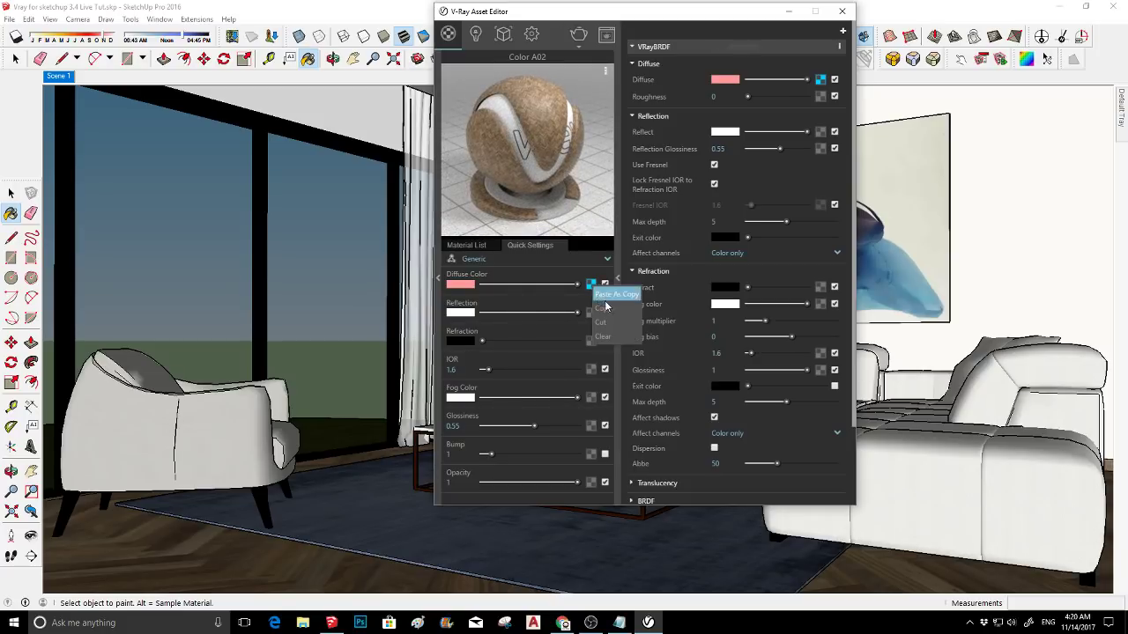
pyautogui.click(607, 310)
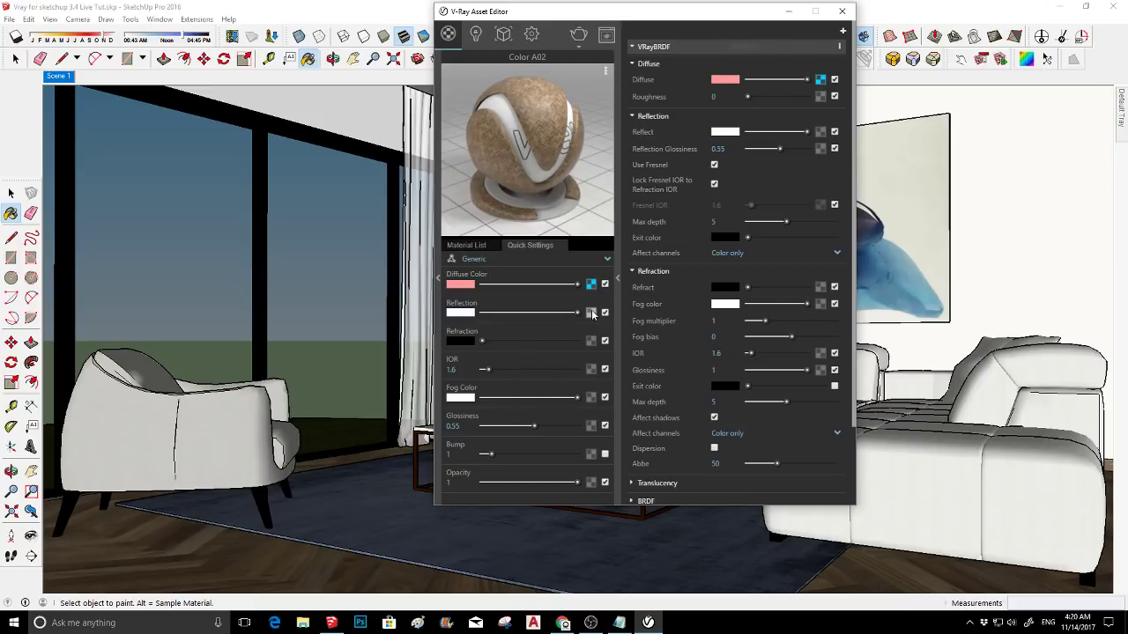
# - Assign a Color Correction texture to Color A02's reflection slot
pyautogui.click(591, 313)
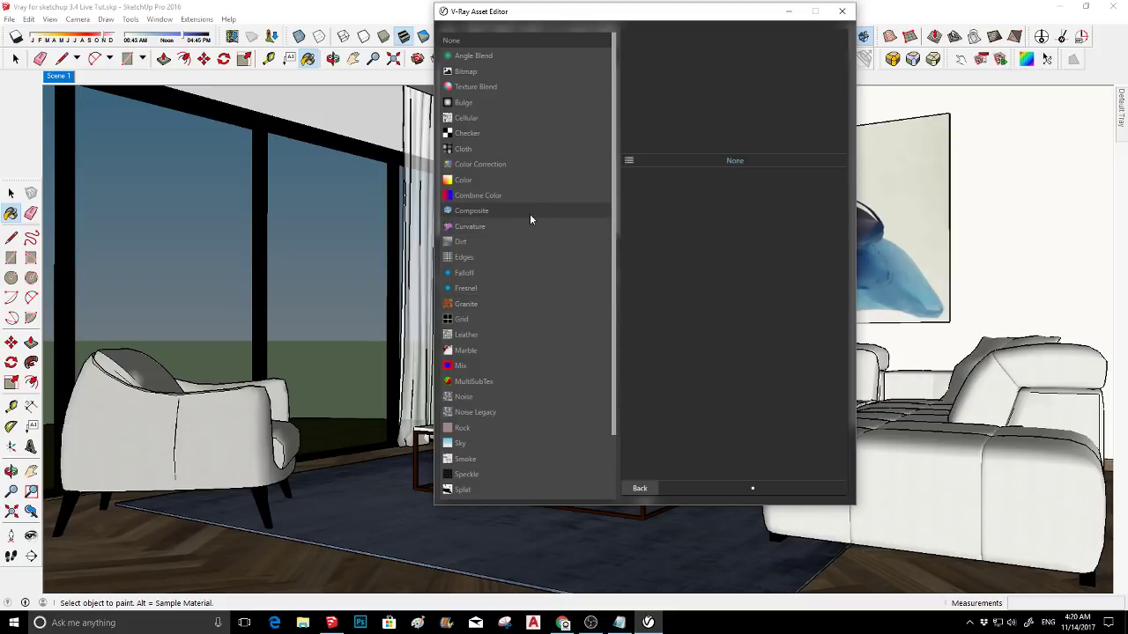
pyautogui.moveTo(589, 17); pyautogui.dragTo(523, 37)
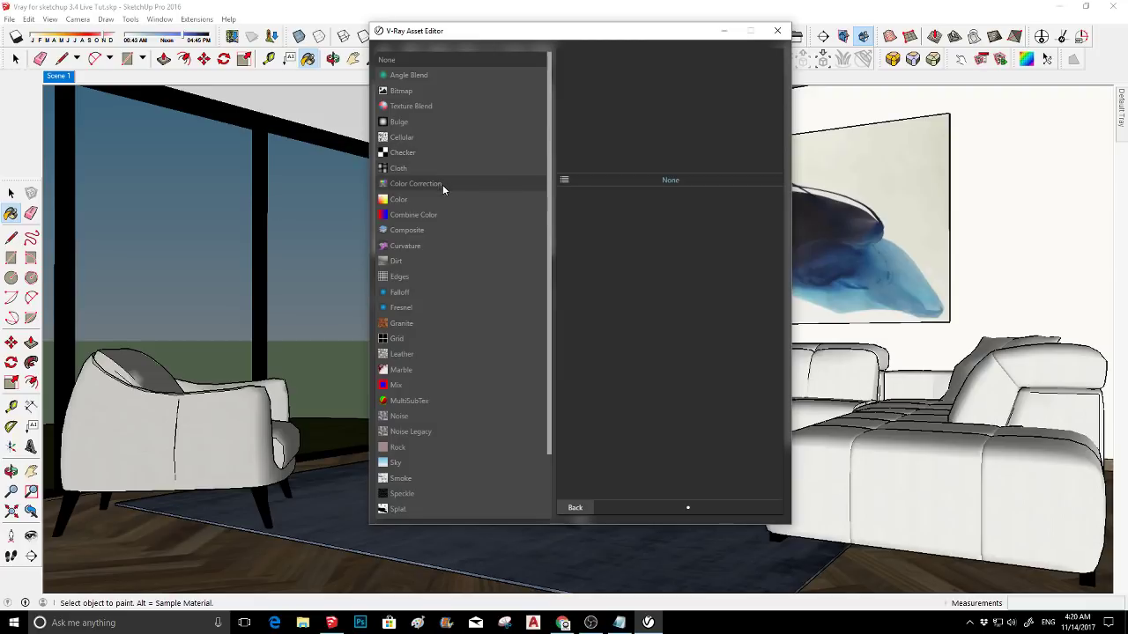
pyautogui.click(573, 509)
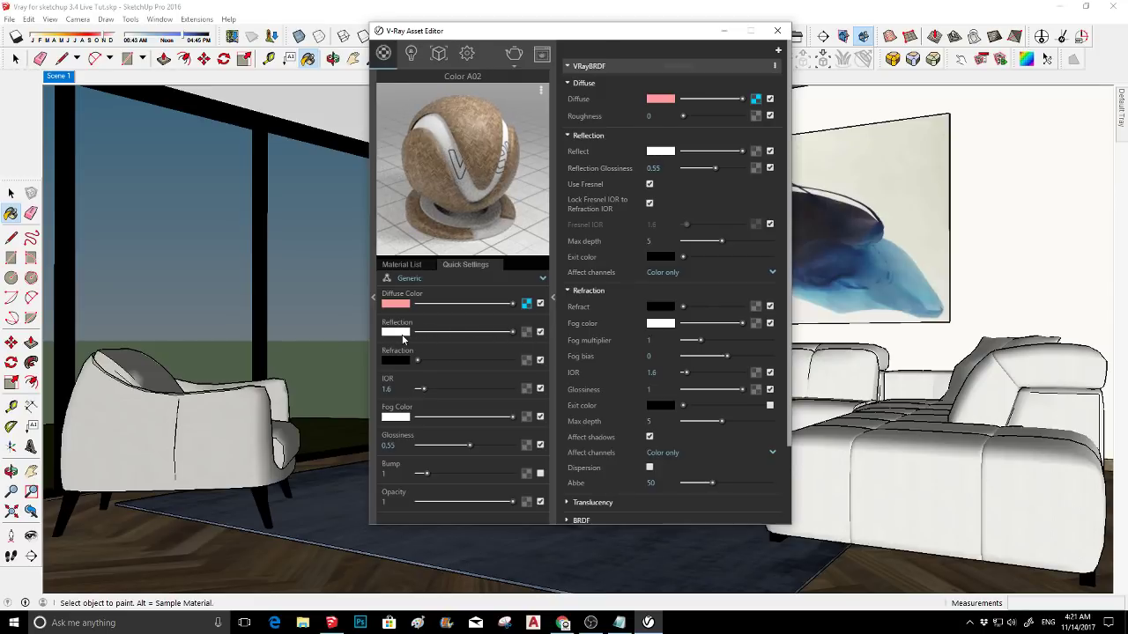
pyautogui.click(525, 332)
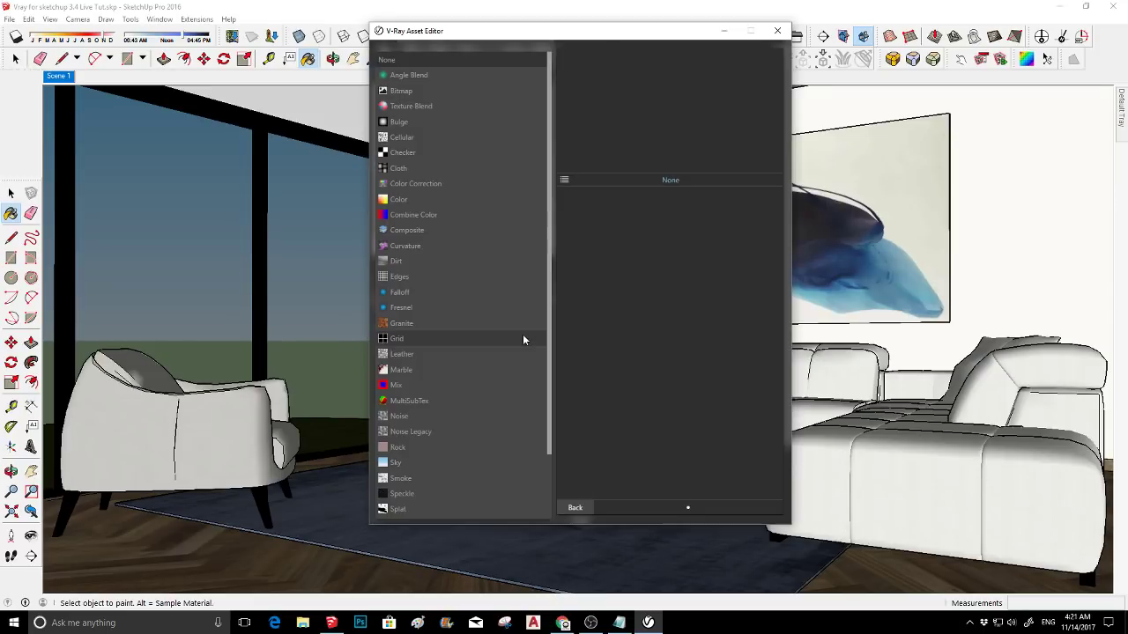
pyautogui.click(437, 184)
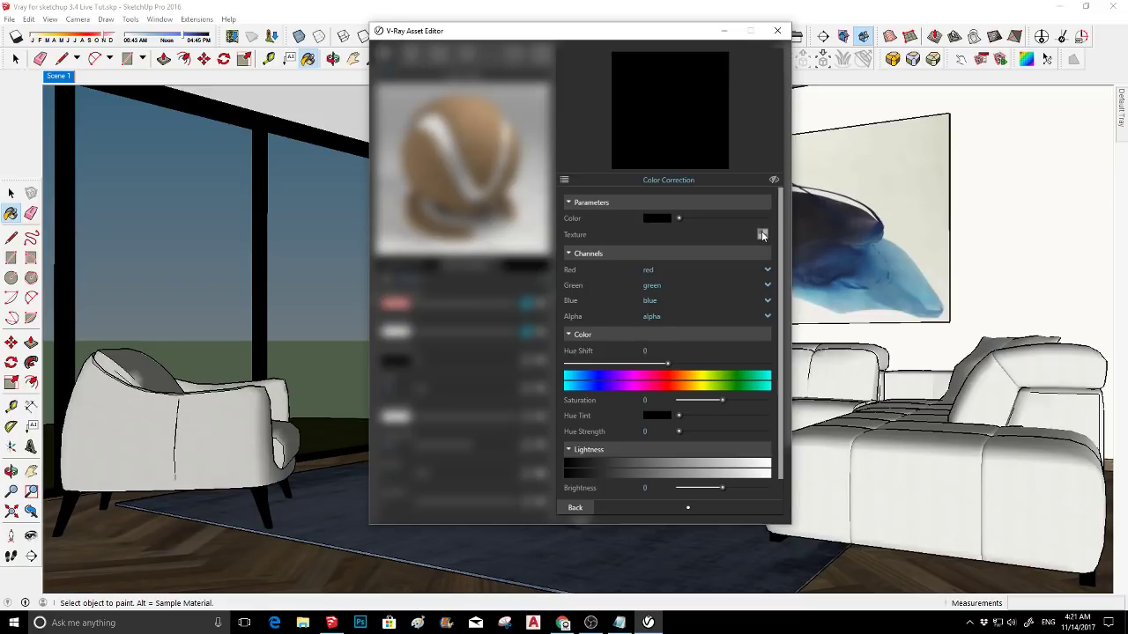
# - Use the bitmap as the Color Correction source and reset Hue Shift to 0
pyautogui.click(763, 235)
pyautogui.click(749, 244)
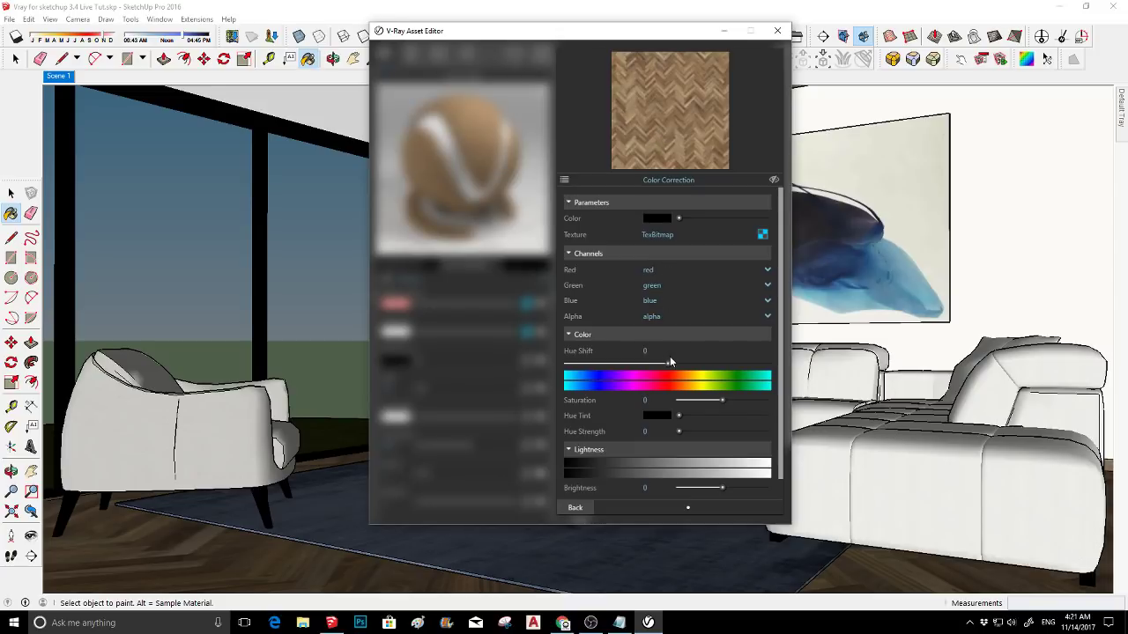
pyautogui.scroll(-1, 669, 332)
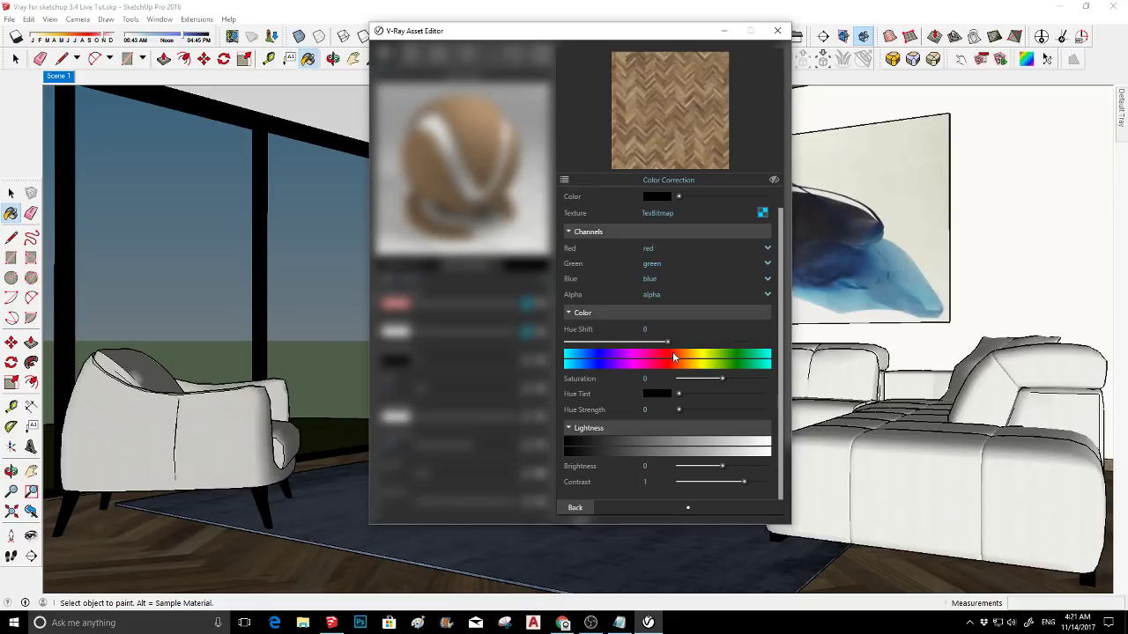
pyautogui.moveTo(718, 377)
pyautogui.mouseDown()
pyautogui.moveTo(676, 380)
pyautogui.moveTo(767, 378)
pyautogui.moveTo(723, 379)
pyautogui.mouseUp()
pyautogui.moveTo(668, 341); pyautogui.dragTo(656, 339)
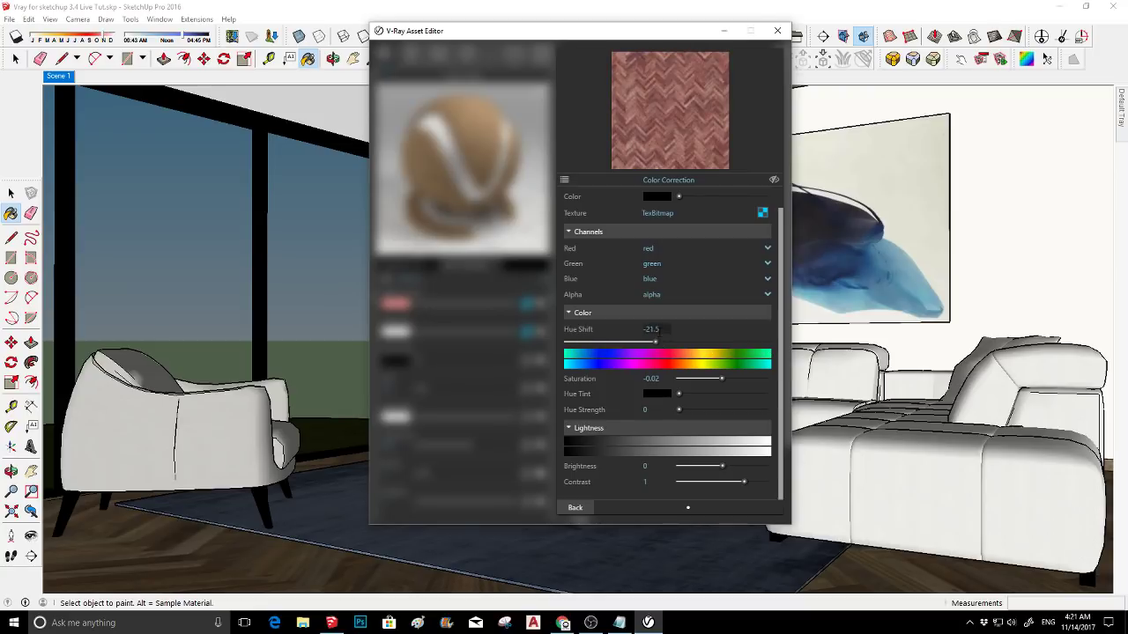
pyautogui.doubleClick(650, 329)
pyautogui.write('0')
pyautogui.press('Return')
# - Set the correction's saturation to -1 and brightness to 0.792
pyautogui.moveTo(721, 379); pyautogui.dragTo(659, 378)
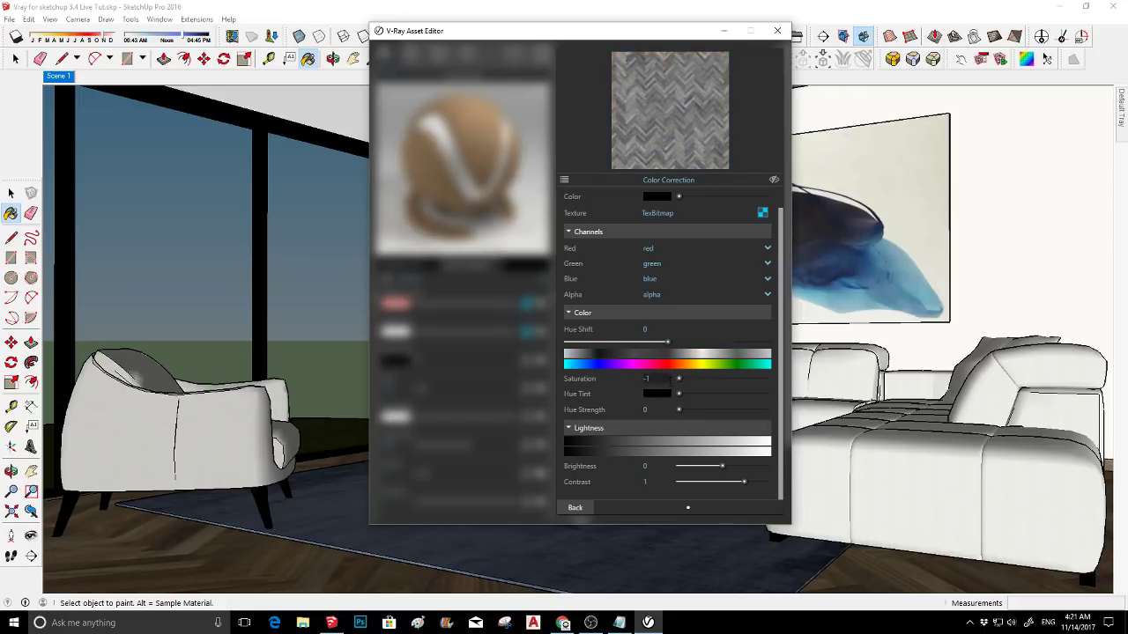
pyautogui.click(716, 467)
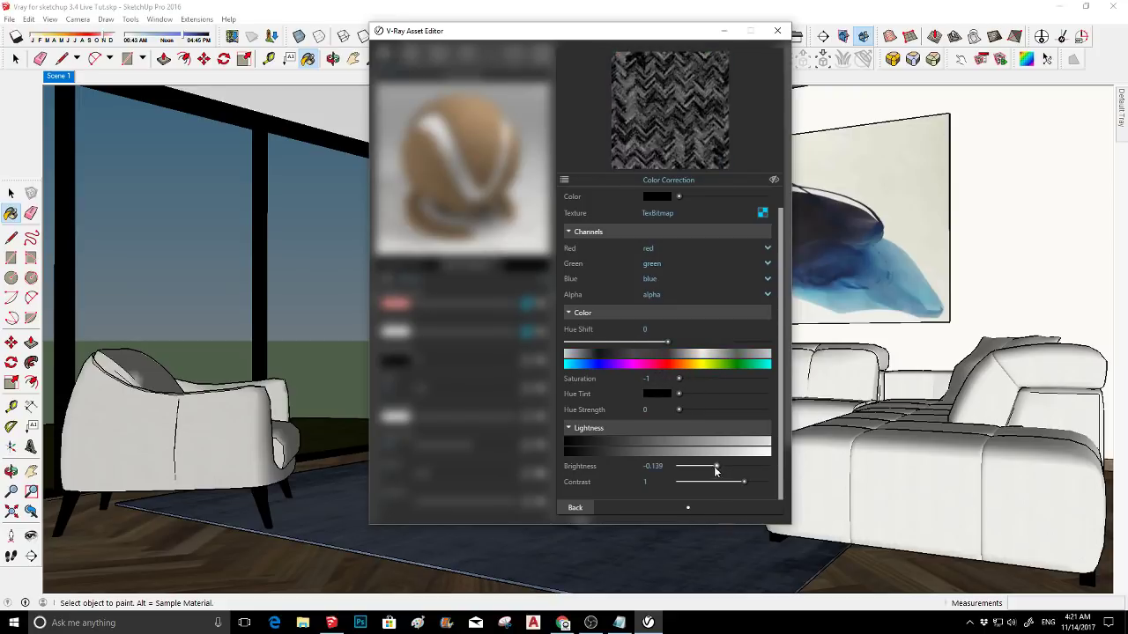
pyautogui.moveTo(722, 468); pyautogui.dragTo(755, 468)
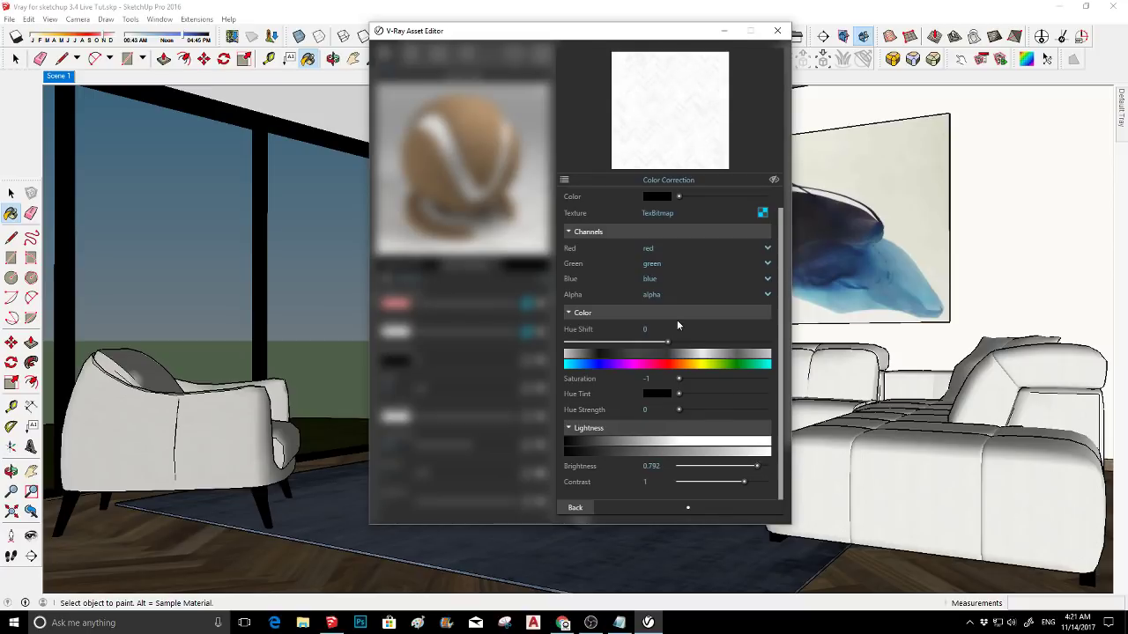
pyautogui.click(585, 508)
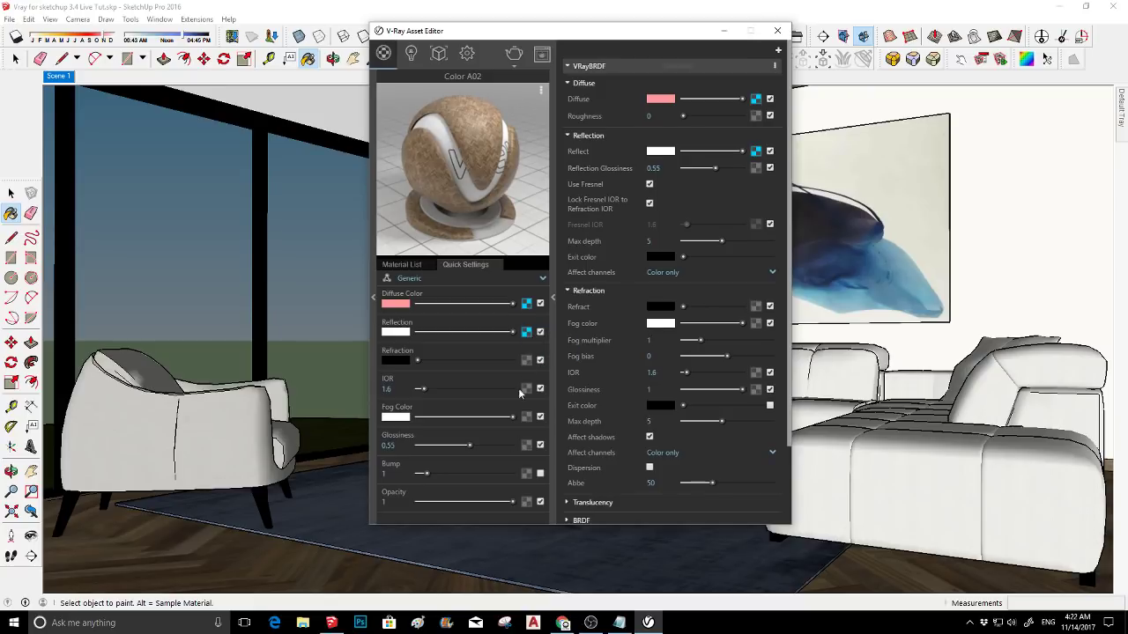
# - Map the colour-corrected texture into the Bump slot at strength 0.2
pyautogui.click(540, 474)
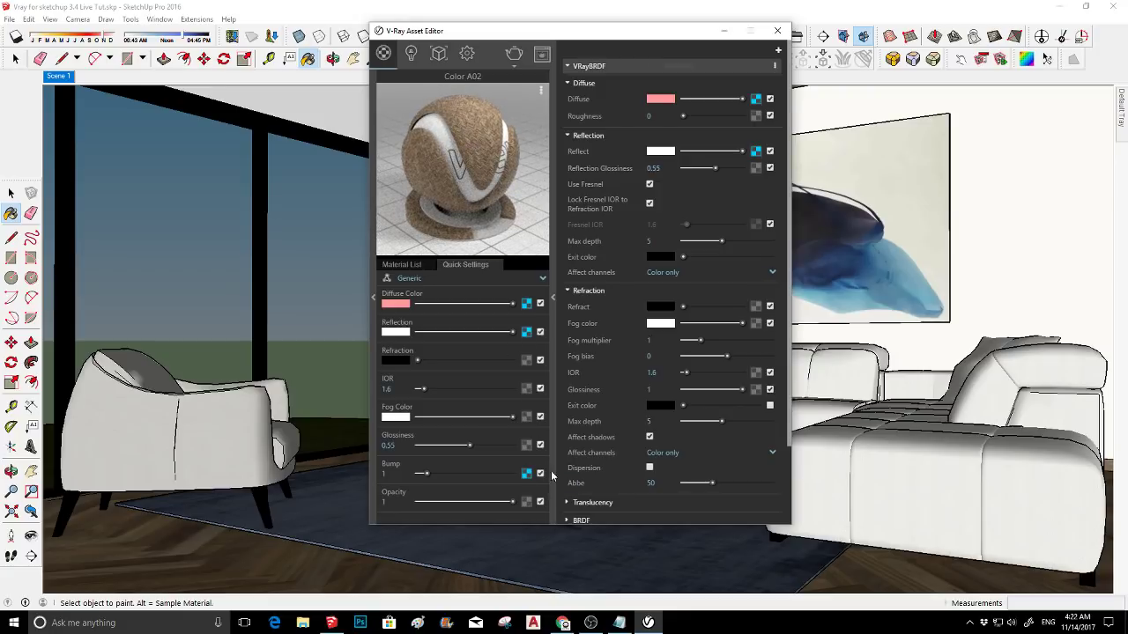
pyautogui.click(526, 473)
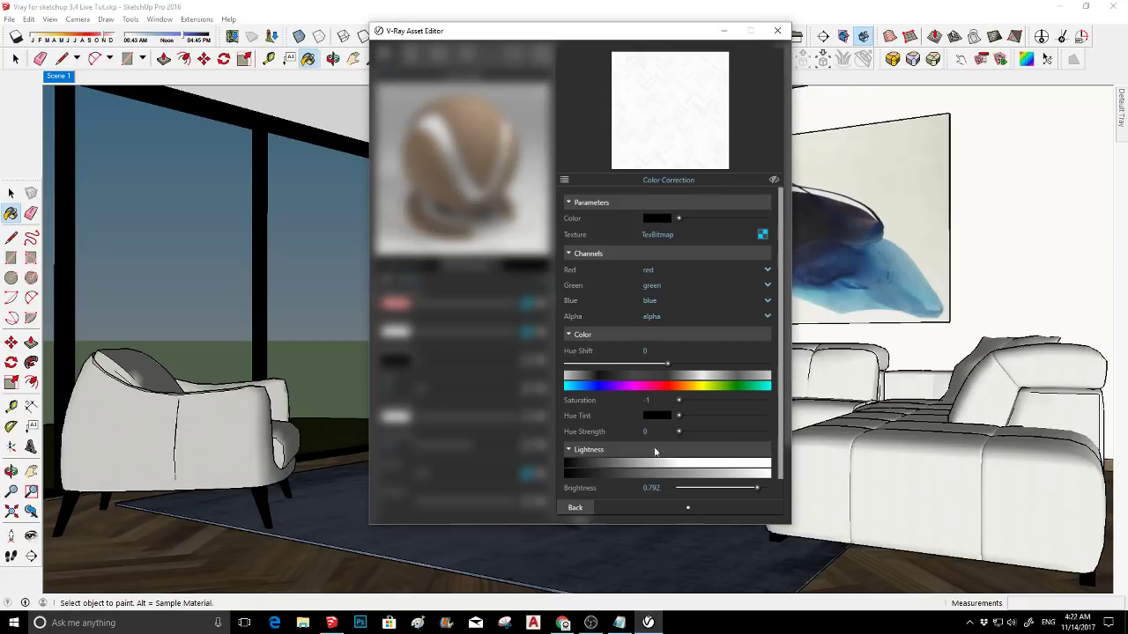
pyautogui.click(575, 508)
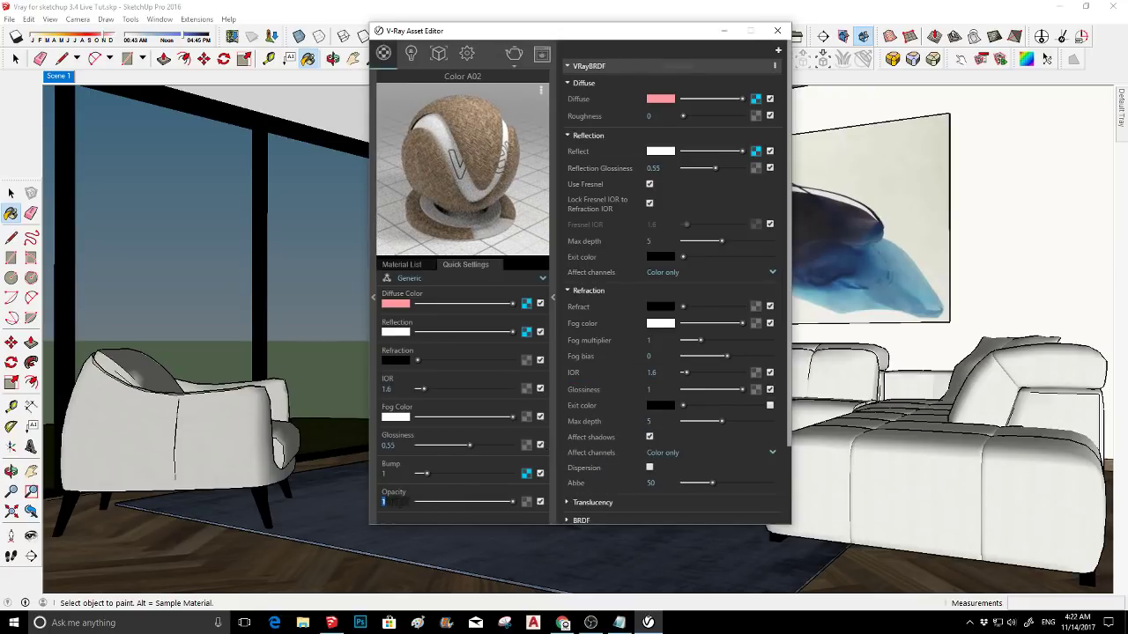
pyautogui.click(384, 474)
pyautogui.write('0.2')
pyautogui.press('Return')
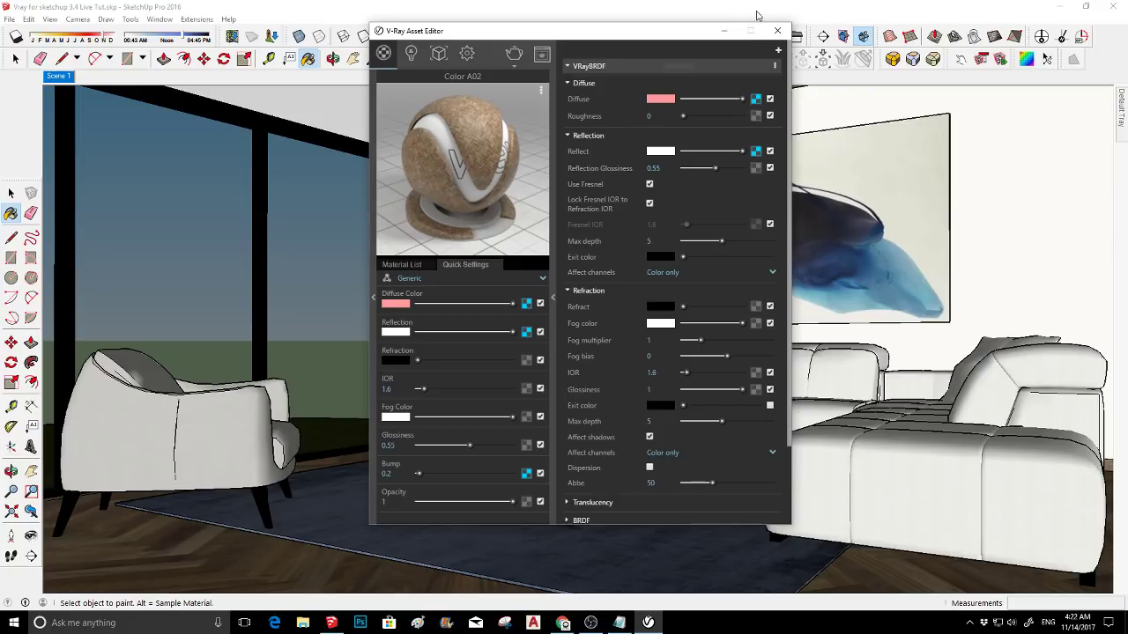
# - Minimize the V-Ray editor and orbit down toward the rug
pyautogui.click(723, 30)
pyautogui.moveTo(557, 414); pyautogui.dragTo(440, 348, button='middle')
pyautogui.scroll(3, 485, 410)
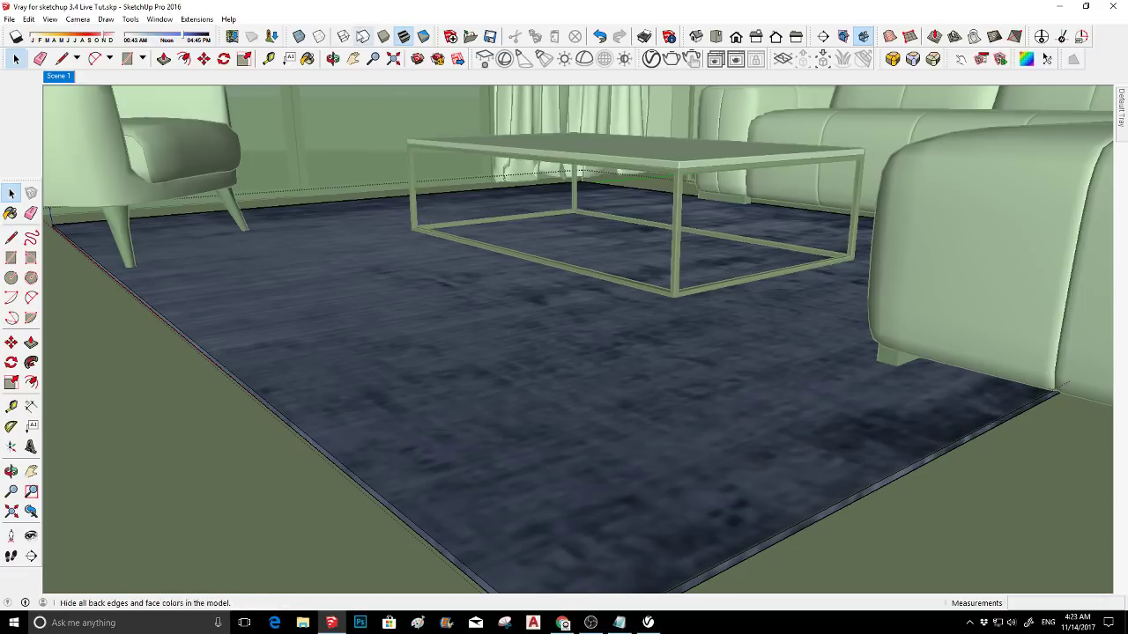
# - Switch to the Monochrome face style and orbit to a level view of the rug
pyautogui.click(424, 36)
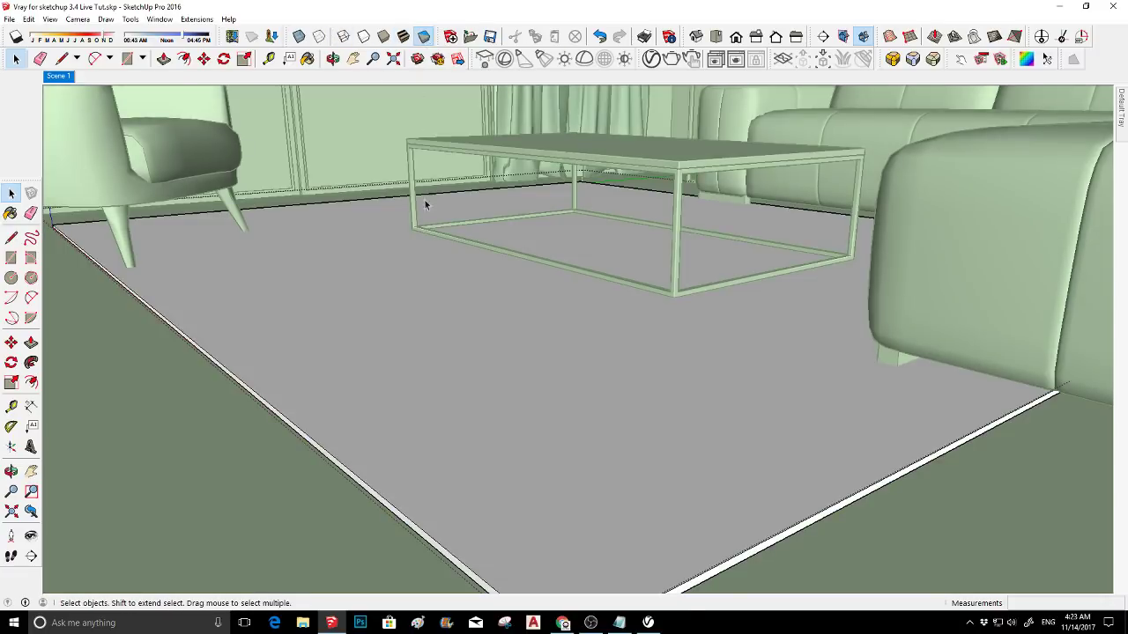
pyautogui.scroll(5, 442, 330)
pyautogui.moveTo(504, 301); pyautogui.dragTo(473, 308, button='middle')
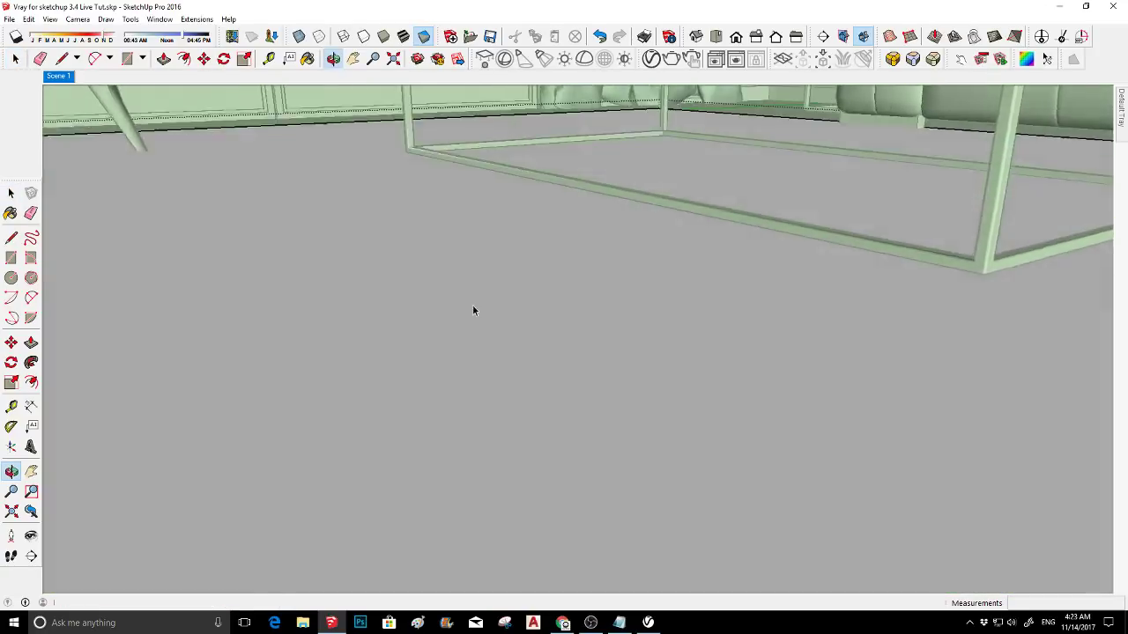
pyautogui.scroll(-3, 473, 309)
pyautogui.scroll(-2, 472, 314)
# - Reverse the rug's floor face, then reverse it back to the front side
pyautogui.rightClick(473, 284)
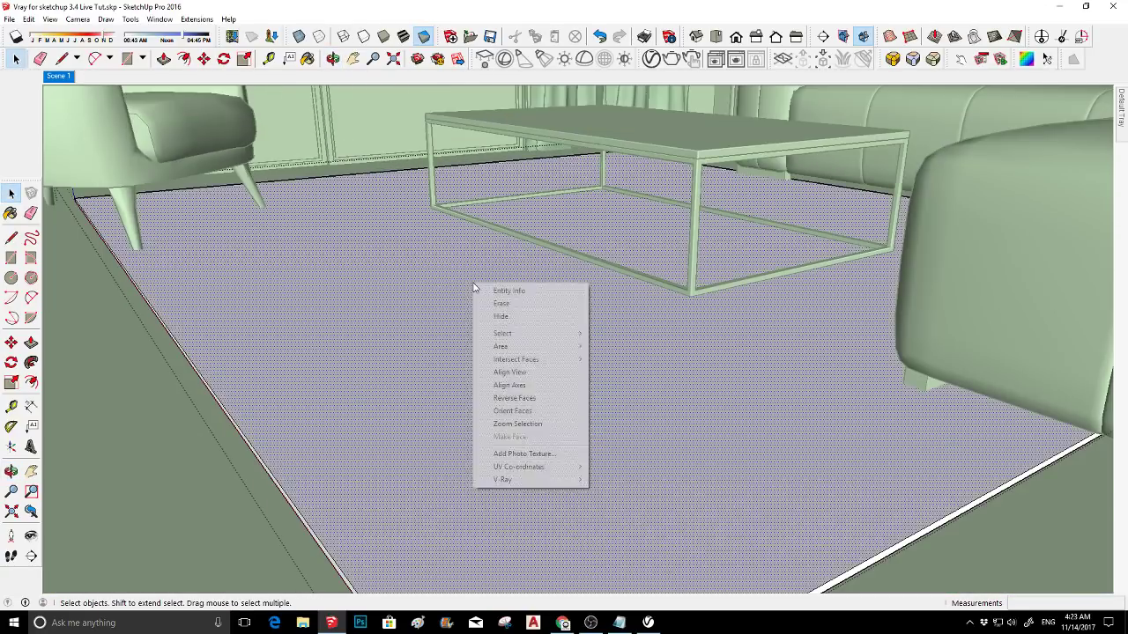
pyautogui.click(531, 398)
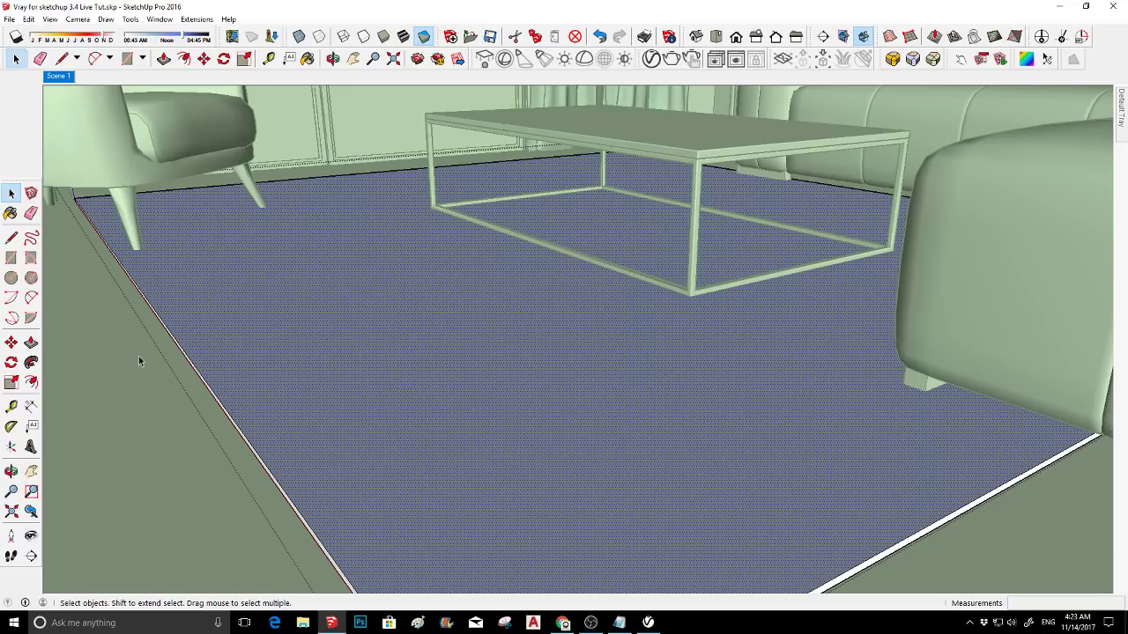
pyautogui.rightClick(237, 317)
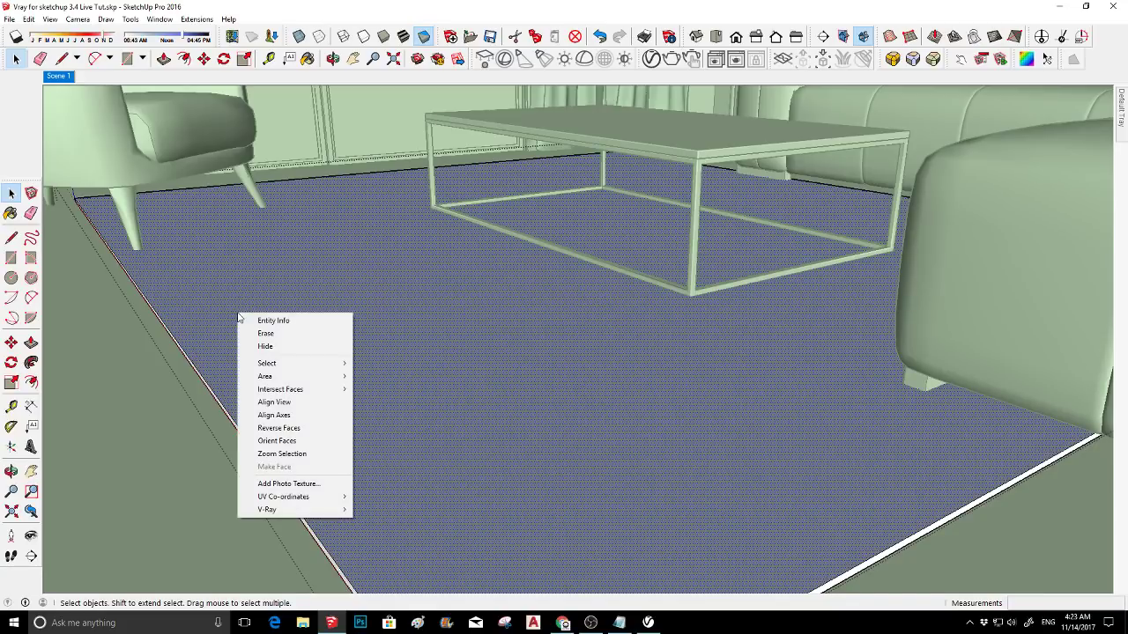
pyautogui.click(280, 429)
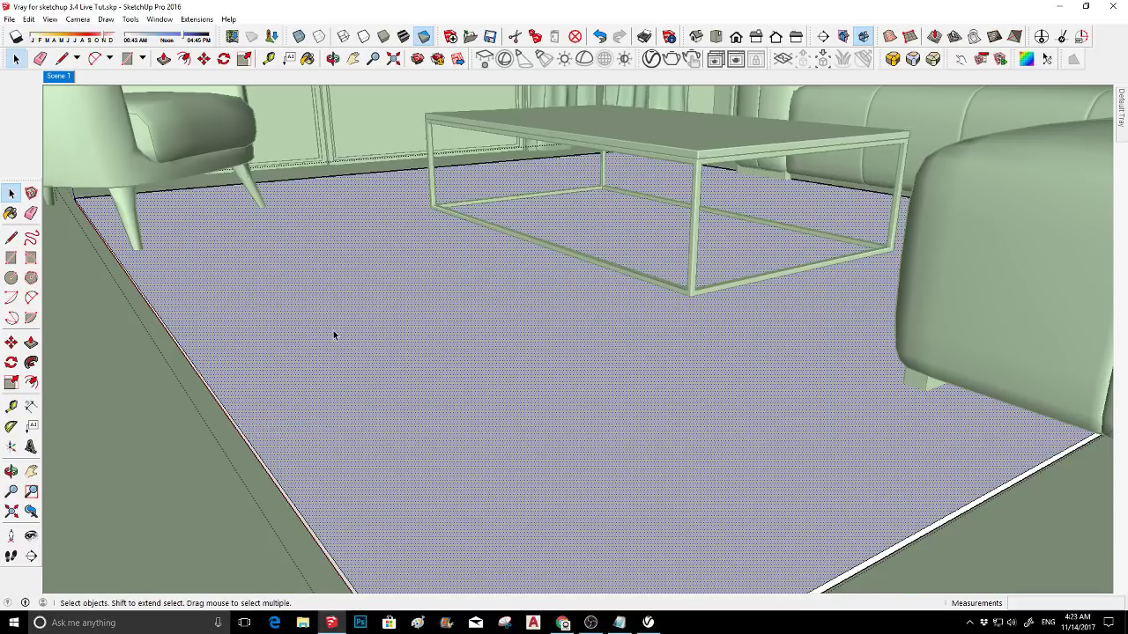
pyautogui.scroll(1, 401, 335)
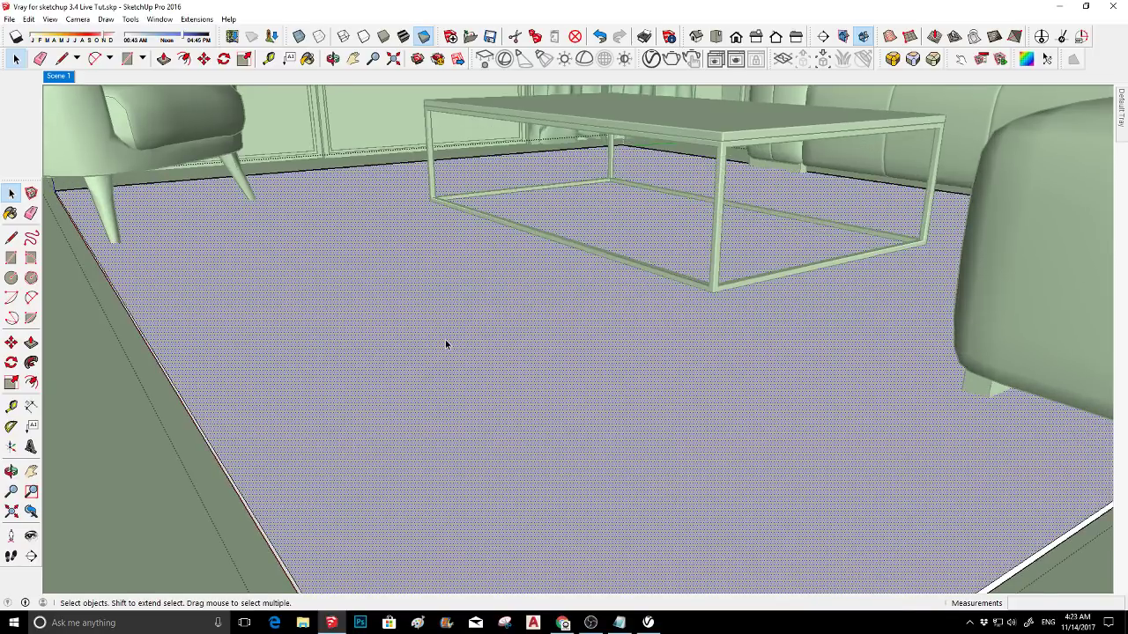
# - Switch back to Textured style and orbit around the rug, chair and table
pyautogui.click(404, 37)
pyautogui.scroll(2, 385, 172)
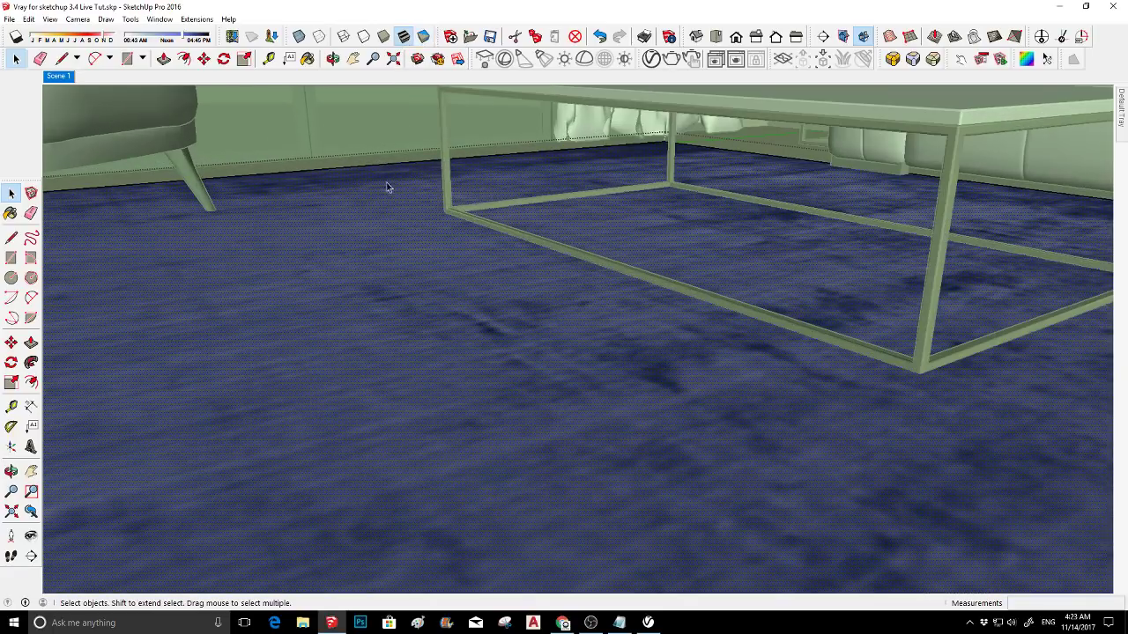
pyautogui.moveTo(423, 249); pyautogui.dragTo(452, 244, button='middle')
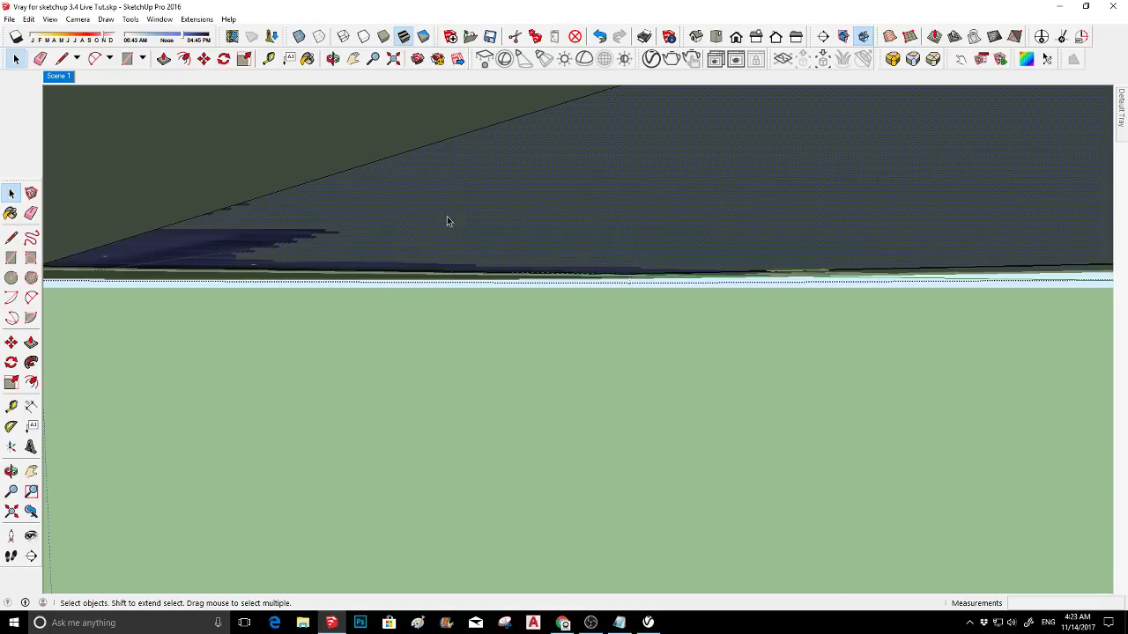
pyautogui.moveTo(409, 207); pyautogui.dragTo(261, 255, button='middle')
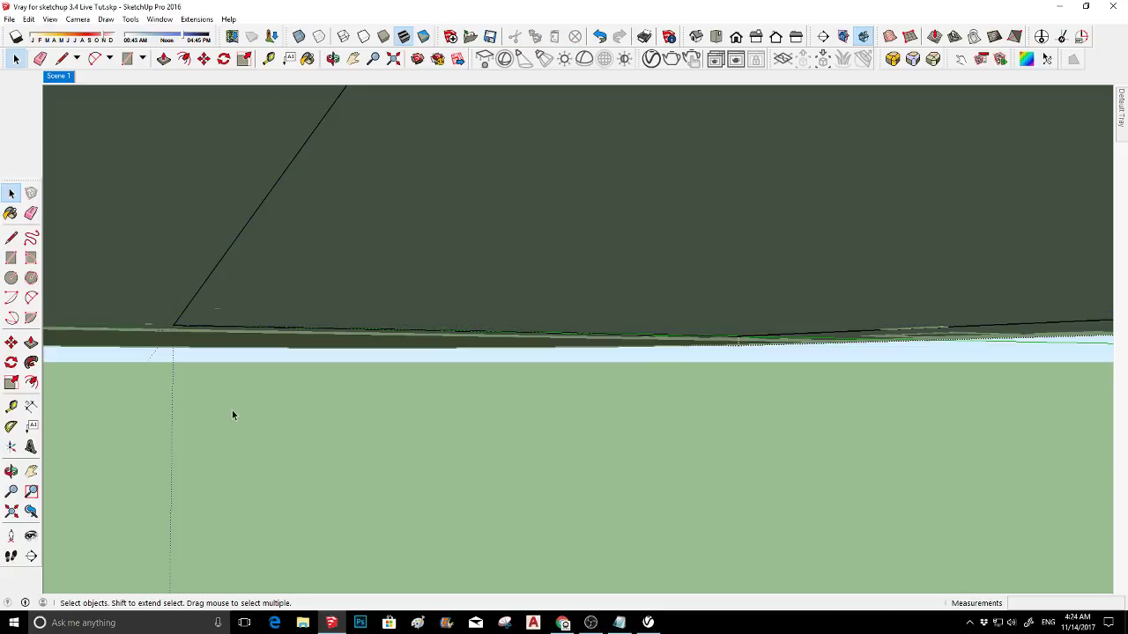
pyautogui.moveTo(294, 292); pyautogui.dragTo(320, 362, button='middle')
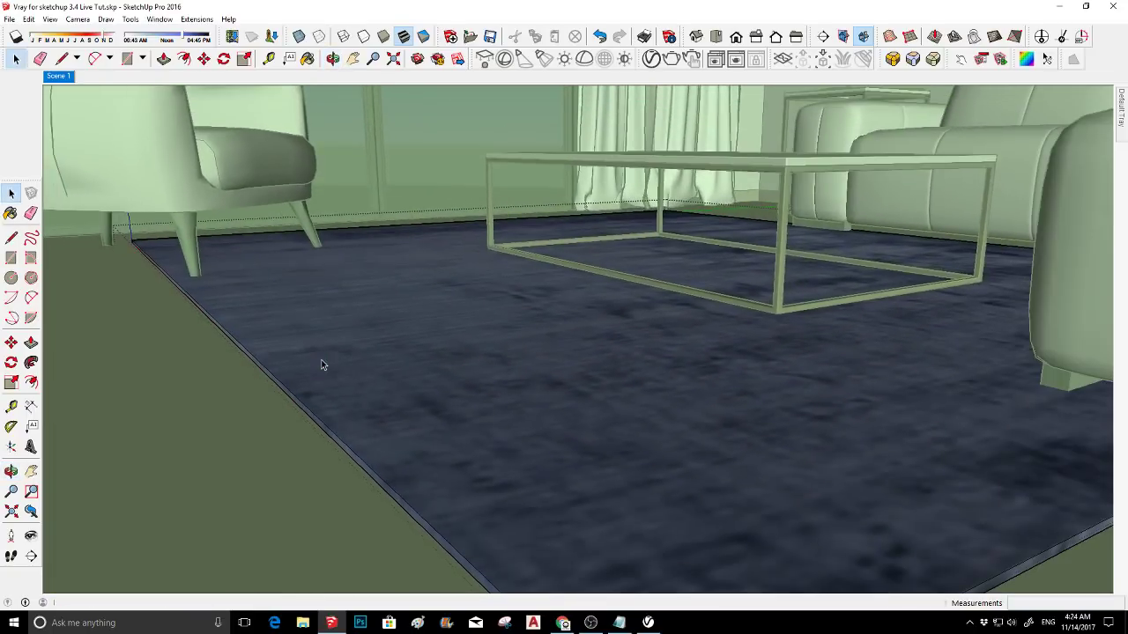
pyautogui.scroll(3, 305, 407)
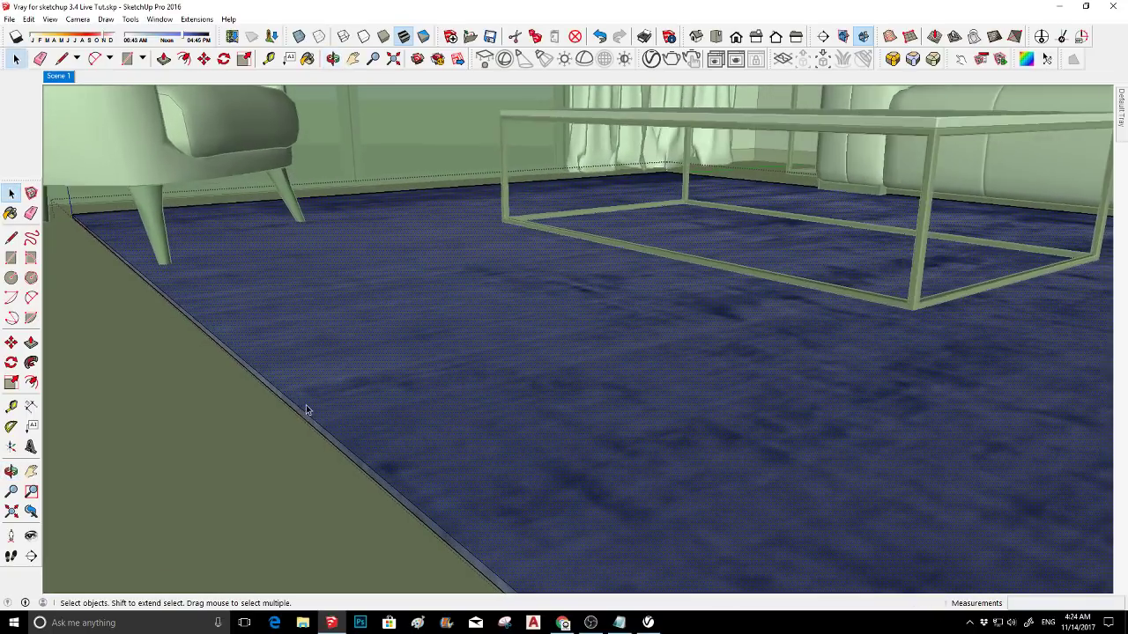
pyautogui.scroll(-3, 302, 399)
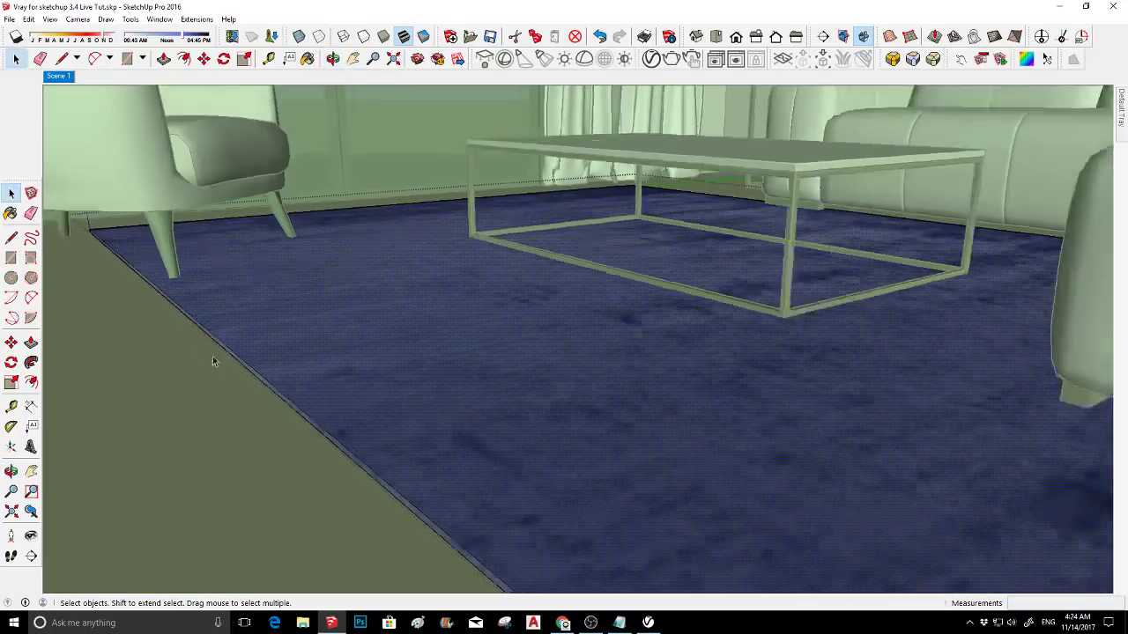
# - Scale the rug slab from its corner, then return to the Select tool
pyautogui.press('s')
pyautogui.scroll(5, 95, 234)
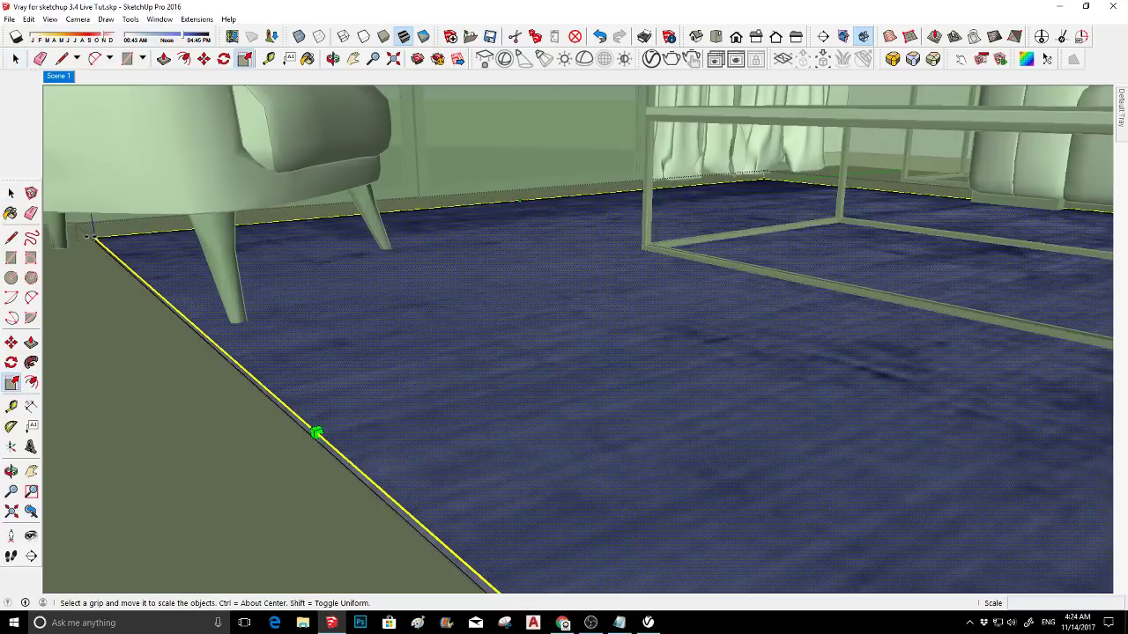
pyautogui.click(94, 239)
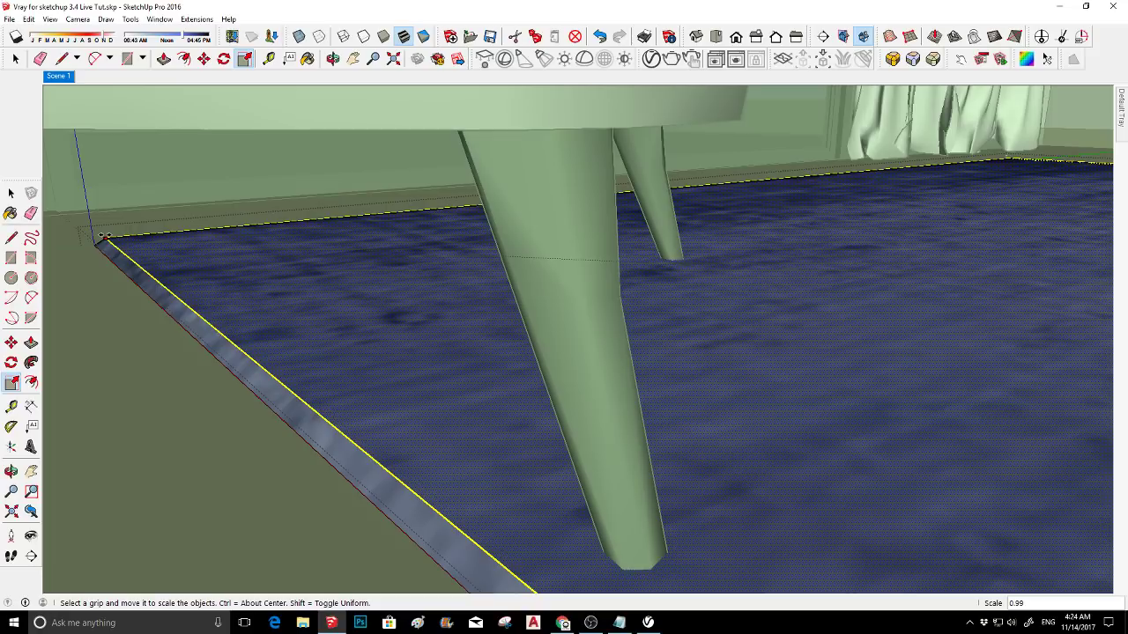
pyautogui.click(104, 236)
pyautogui.press('space')
# - Orbit to face the wall, chair and table, and select the rug
pyautogui.scroll(-3, 146, 251)
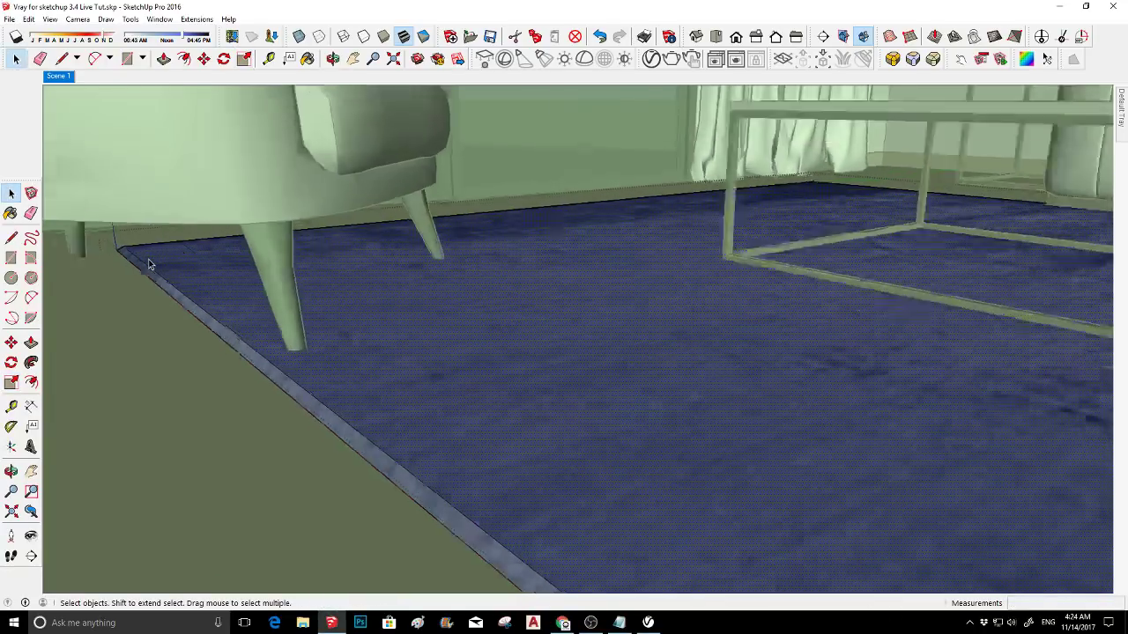
pyautogui.scroll(-3, 149, 265)
pyautogui.moveTo(176, 282); pyautogui.dragTo(429, 373, button='middle')
pyautogui.scroll(3, 428, 372)
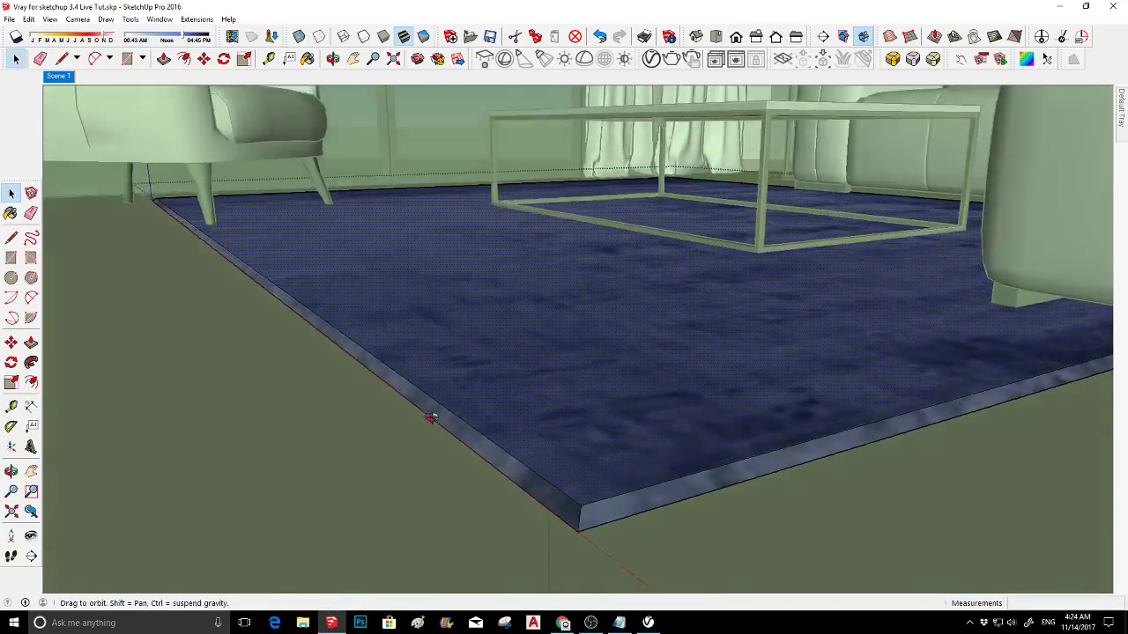
pyautogui.moveTo(430, 417); pyautogui.dragTo(496, 243, button='middle')
pyautogui.click(549, 458)
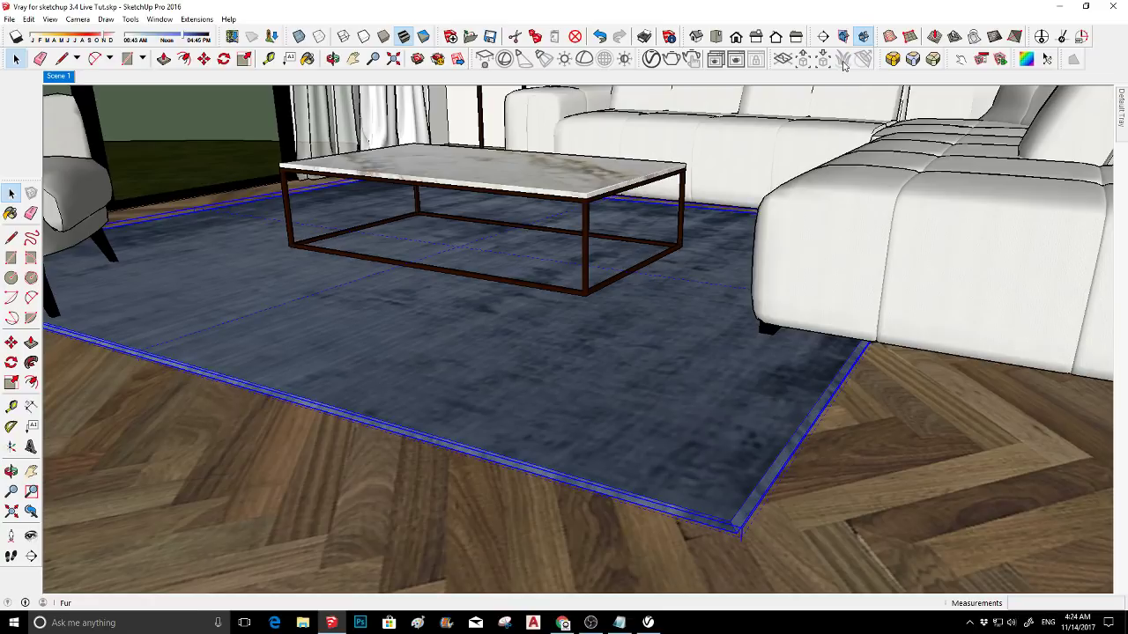
# - Orbit around the rug to a higher, closer view
pyautogui.moveTo(713, 320); pyautogui.dragTo(621, 286, button='middle')
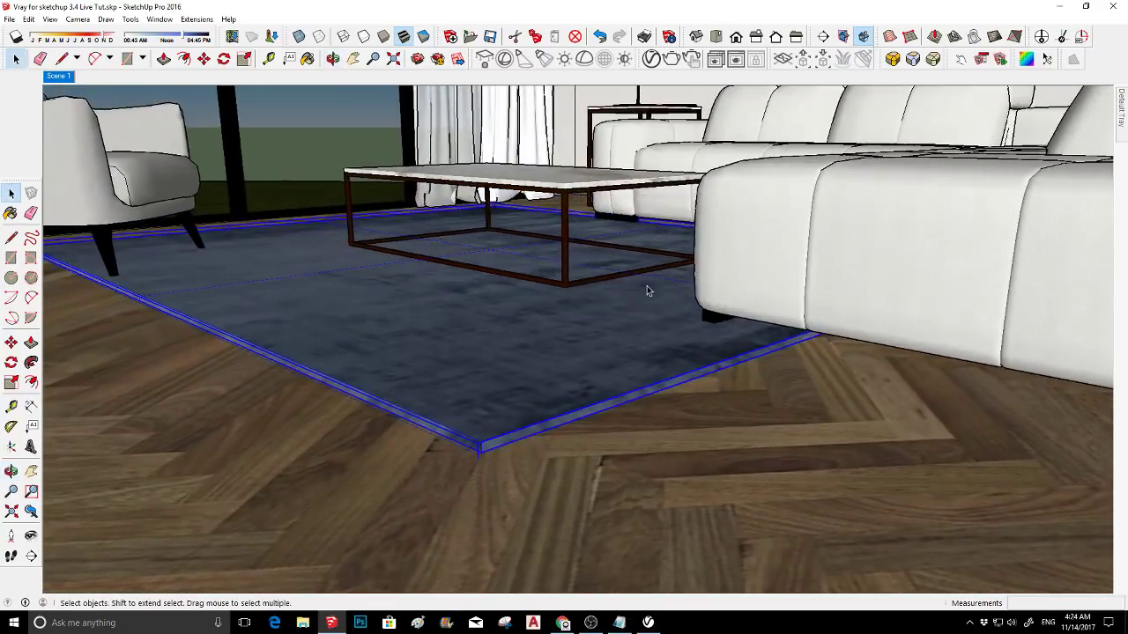
pyautogui.moveTo(517, 244); pyautogui.dragTo(481, 368, button='middle')
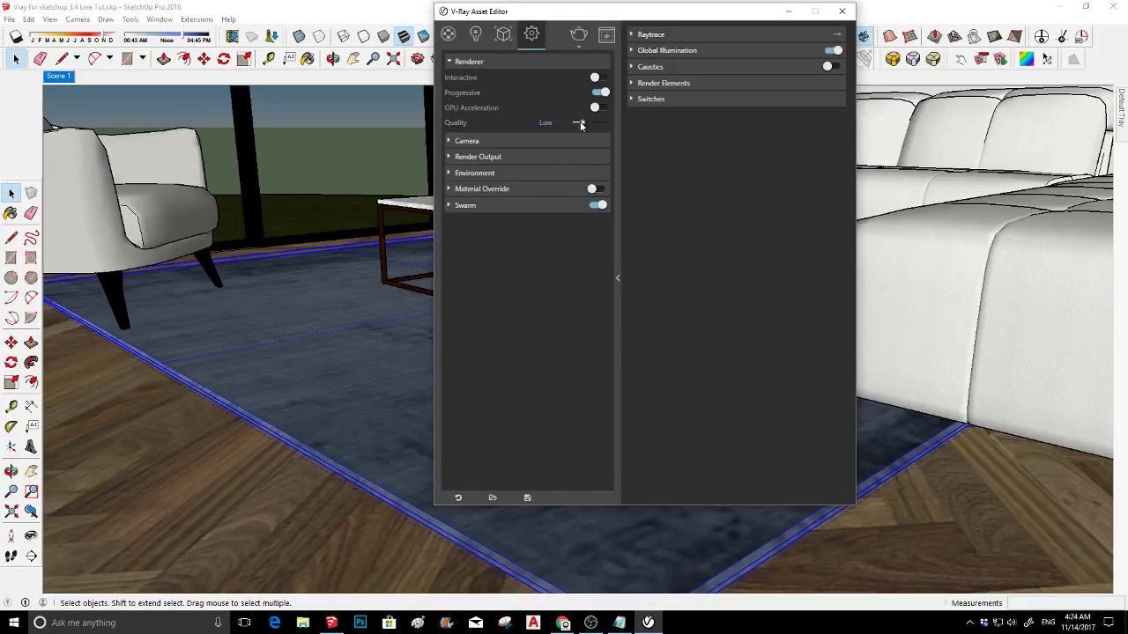
# - Run a V-Ray Interactive test render of the furry rug, zoom in, then close it
pyautogui.moveTo(528, 11); pyautogui.dragTo(447, 113)
pyautogui.click(496, 143)
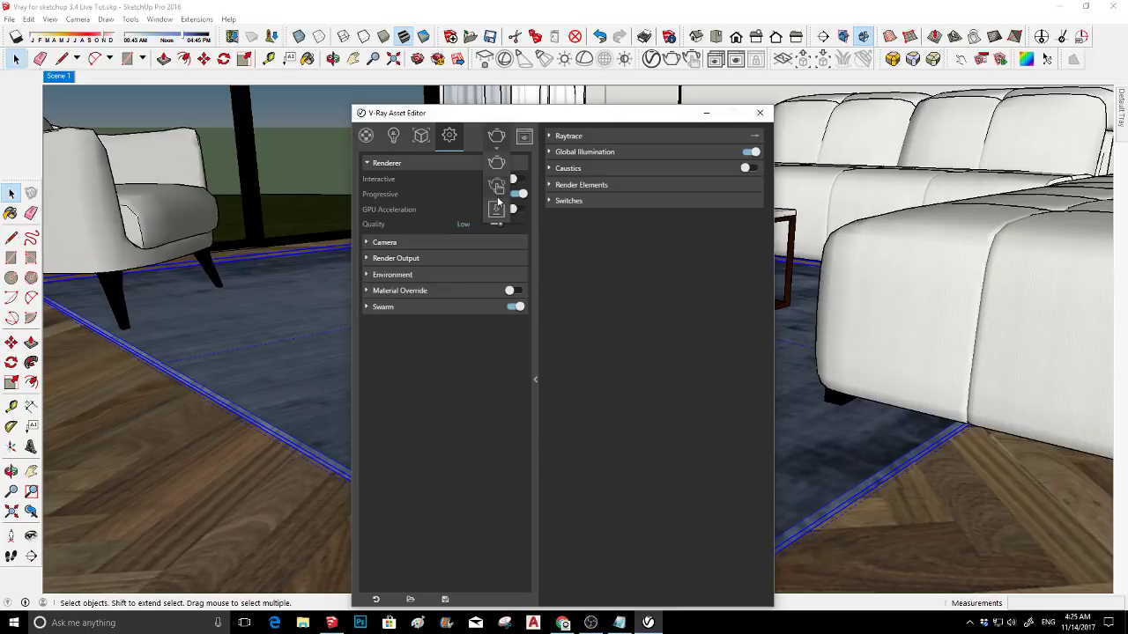
pyautogui.click(499, 189)
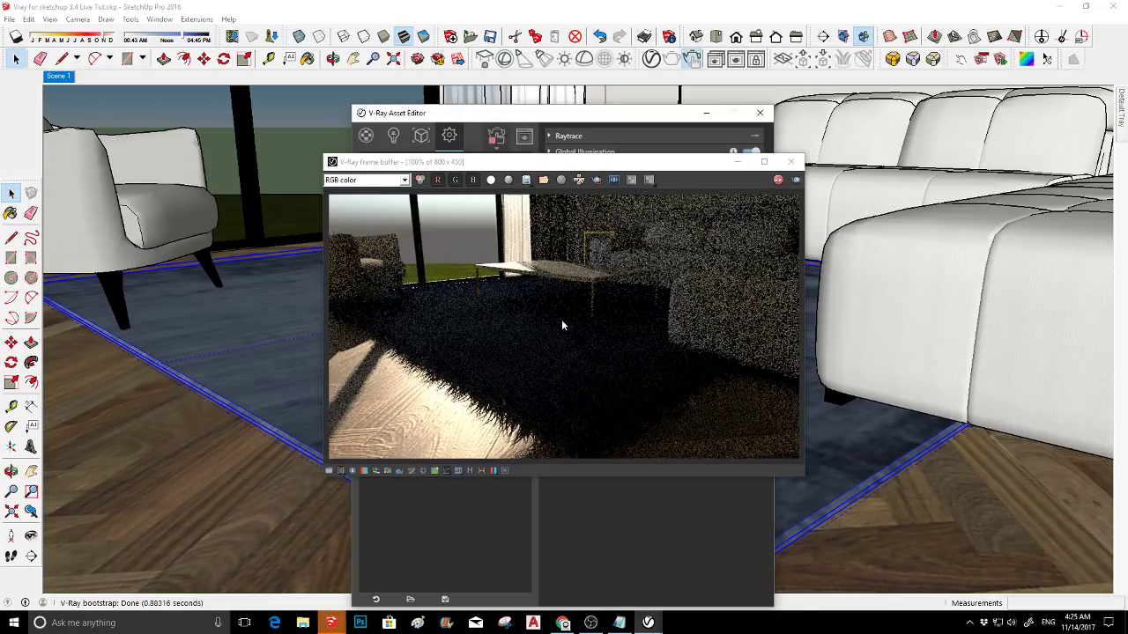
pyautogui.scroll(1, 582, 393)
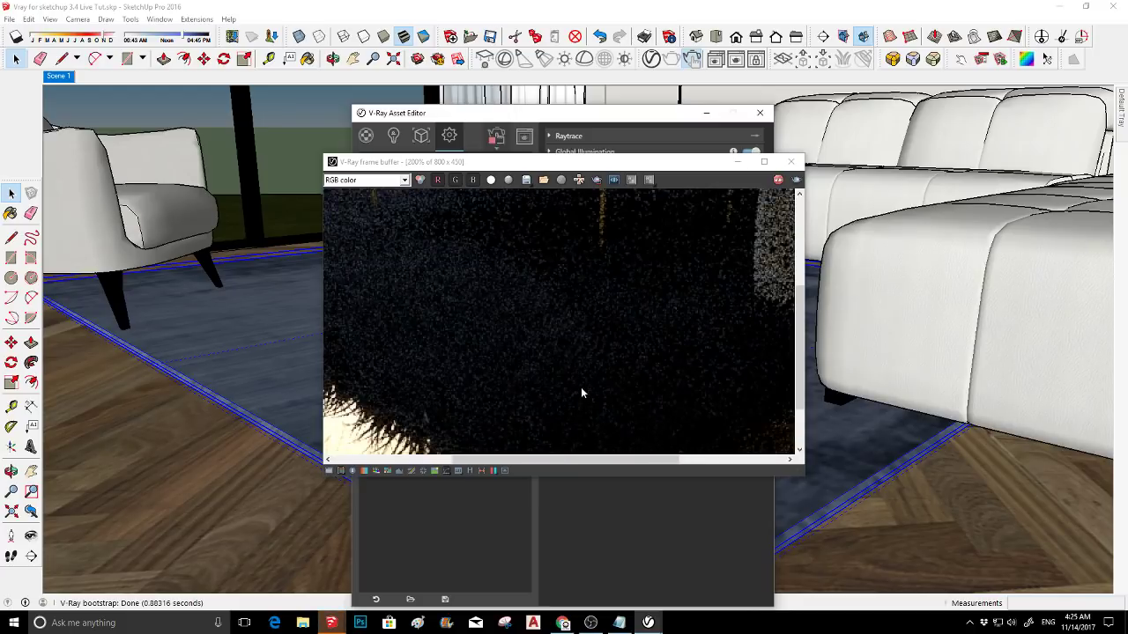
pyautogui.scroll(-1, 580, 393)
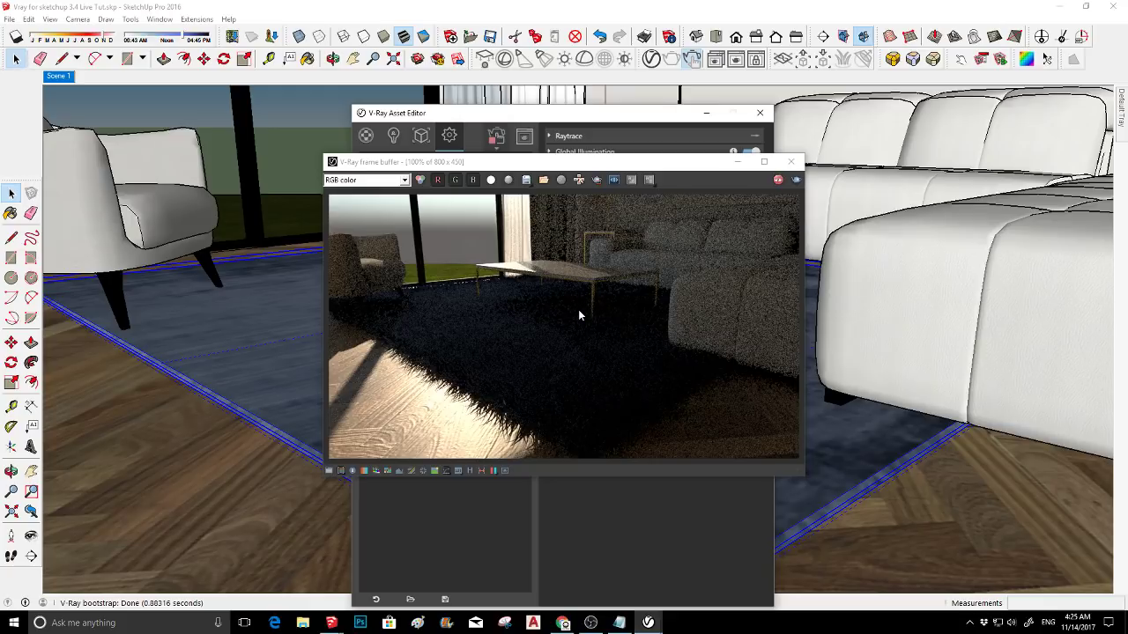
pyautogui.click(790, 161)
pyautogui.click(366, 135)
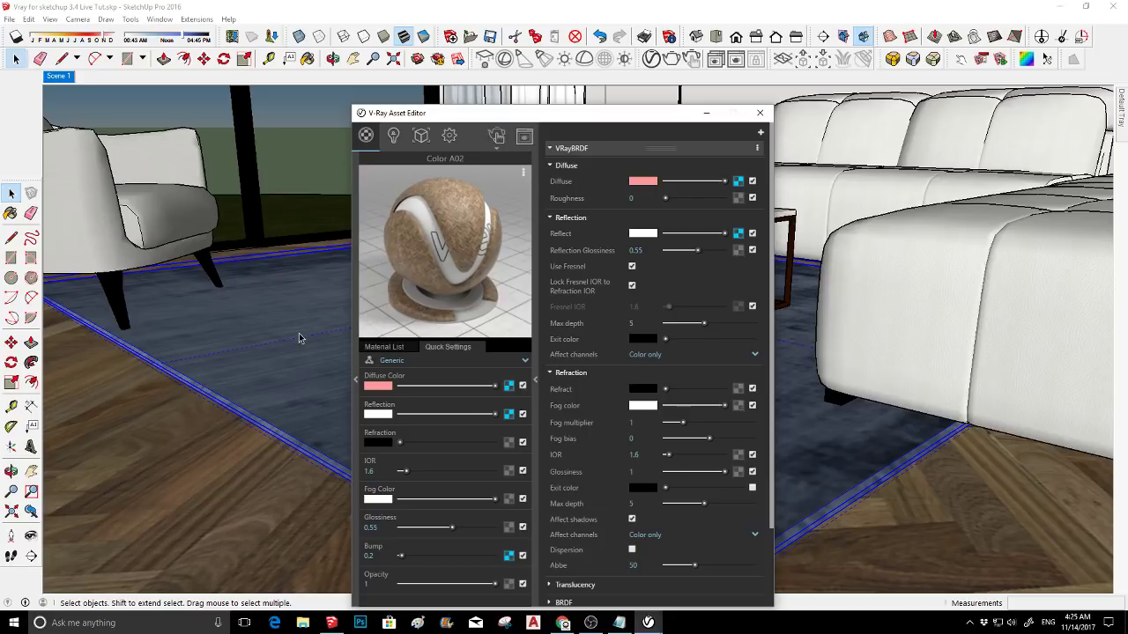
# - Sample the rug's DDR840RVS06000X material with Paint Bucket and view its Diffuse bitmap
pyautogui.press('b')
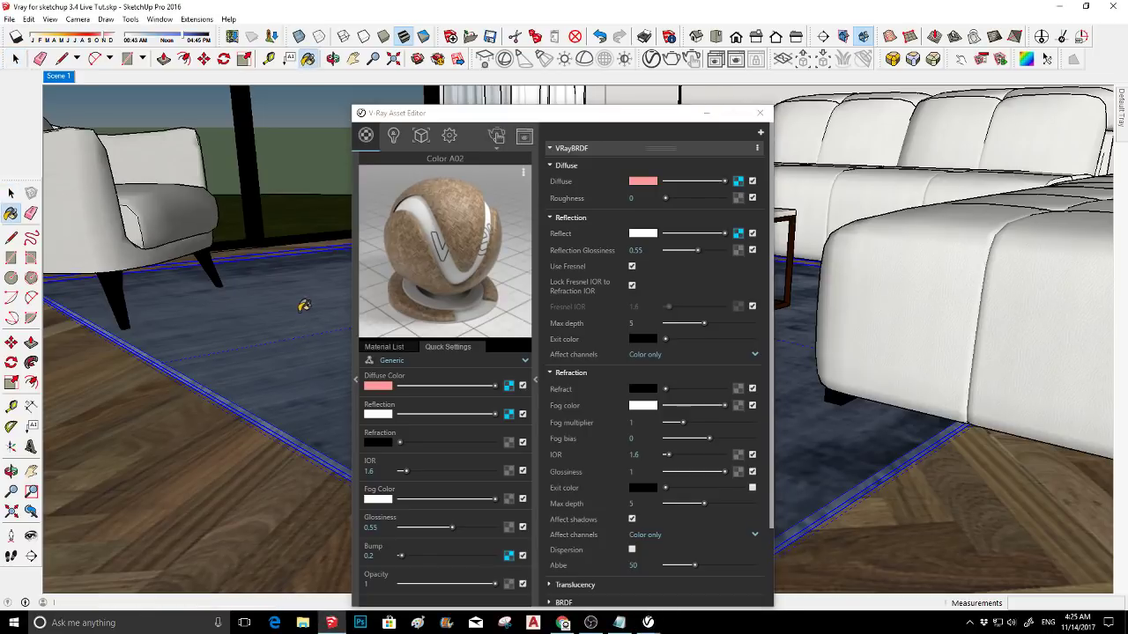
pyautogui.press('alt')
pyautogui.keyDown('alt'); pyautogui.click(299, 300); pyautogui.keyUp('alt')
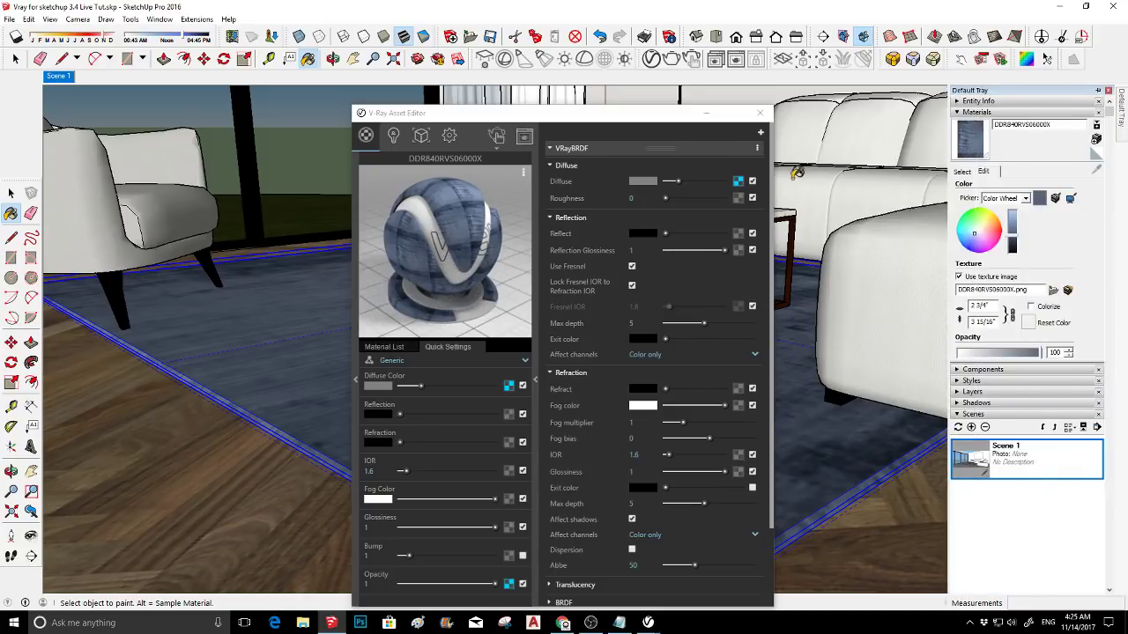
pyautogui.click(738, 181)
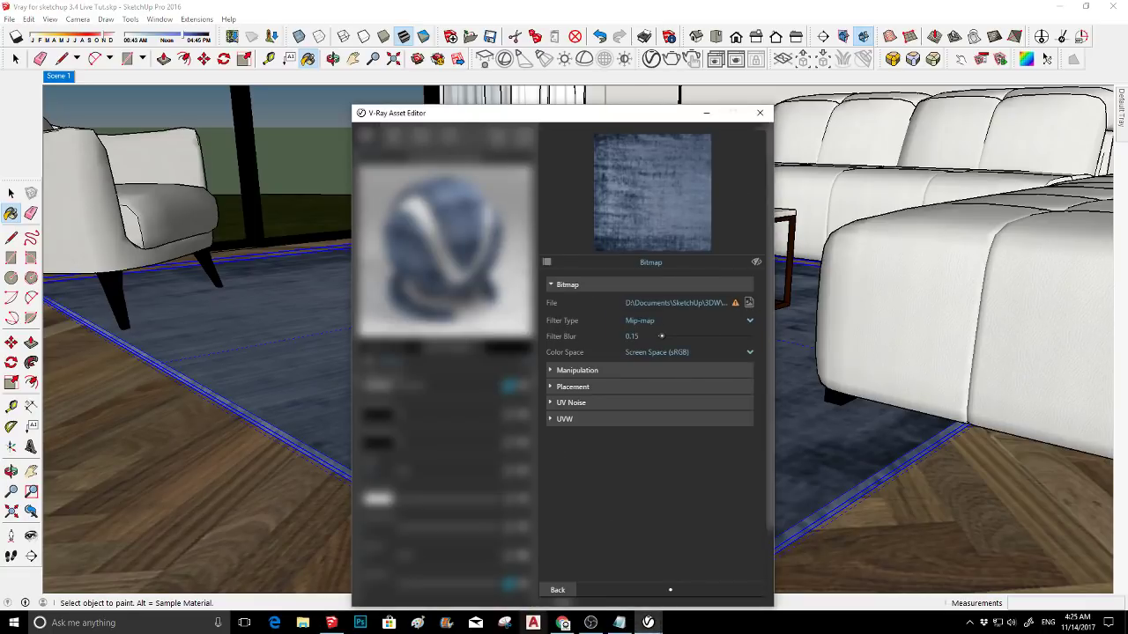
pyautogui.click(561, 589)
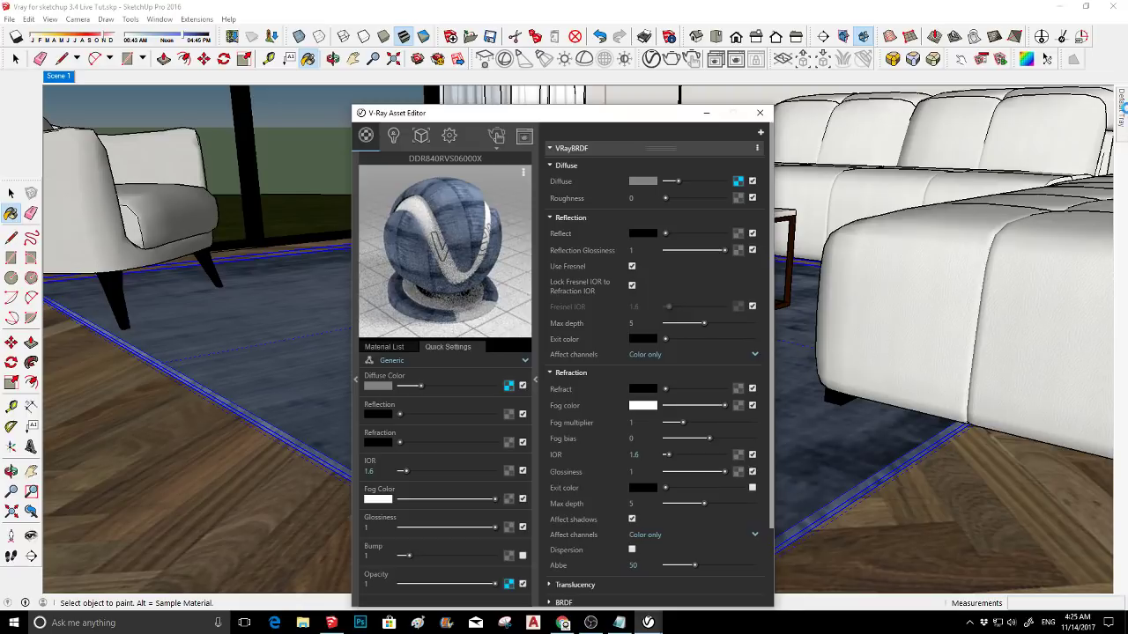
# - Try editing the rug texture image externally, dismiss the error, and view the material's quick settings
pyautogui.moveTo(1122, 110)
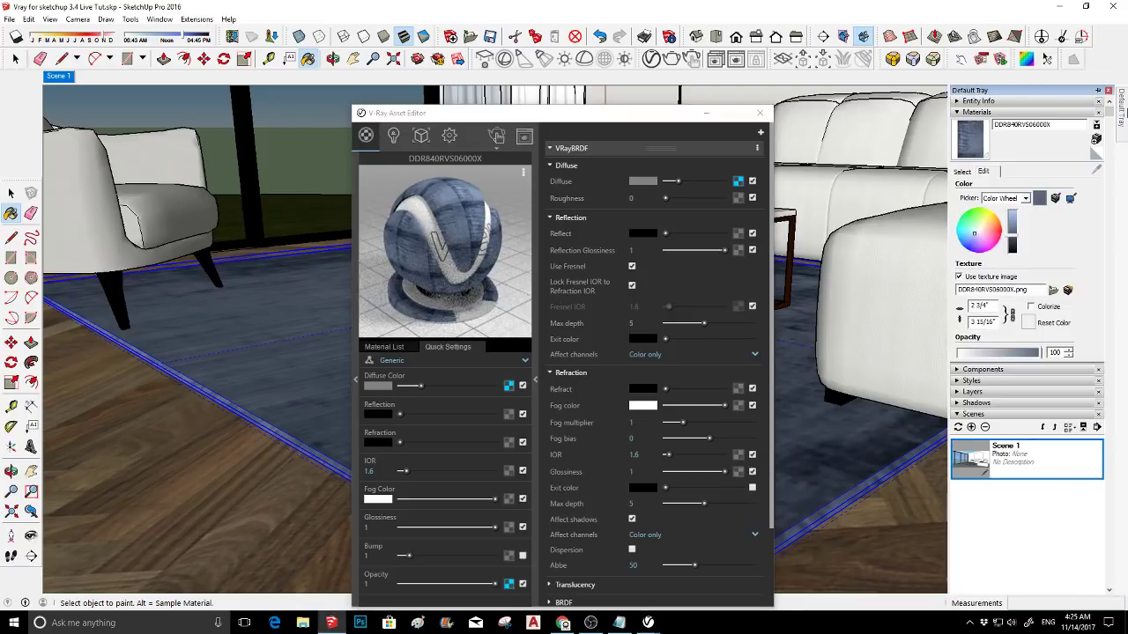
pyautogui.click(1068, 291)
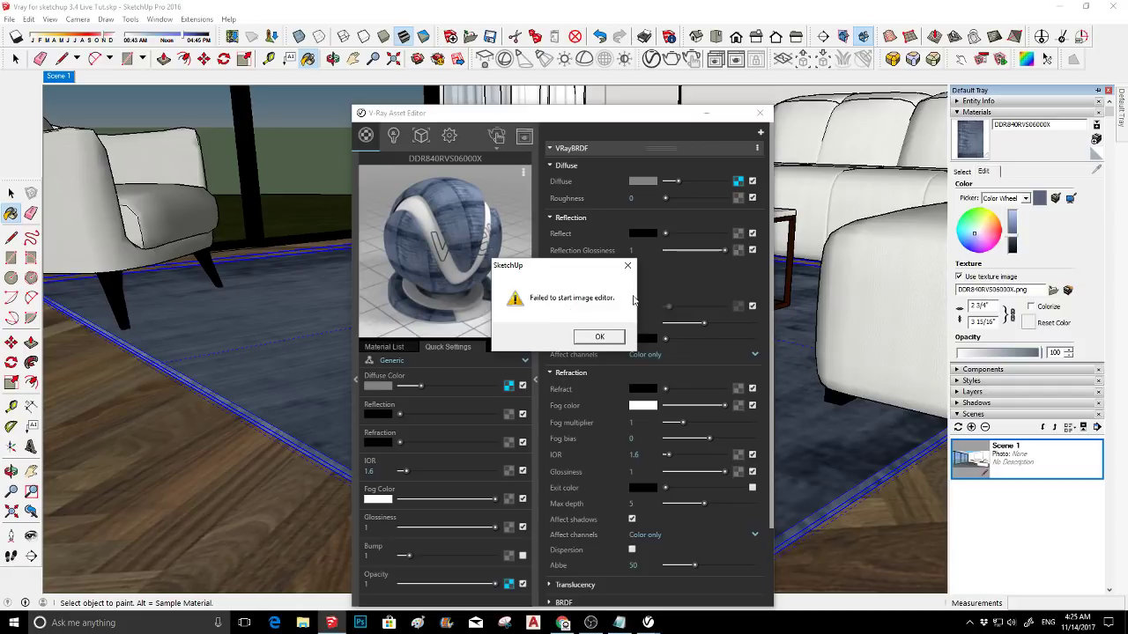
pyautogui.click(628, 265)
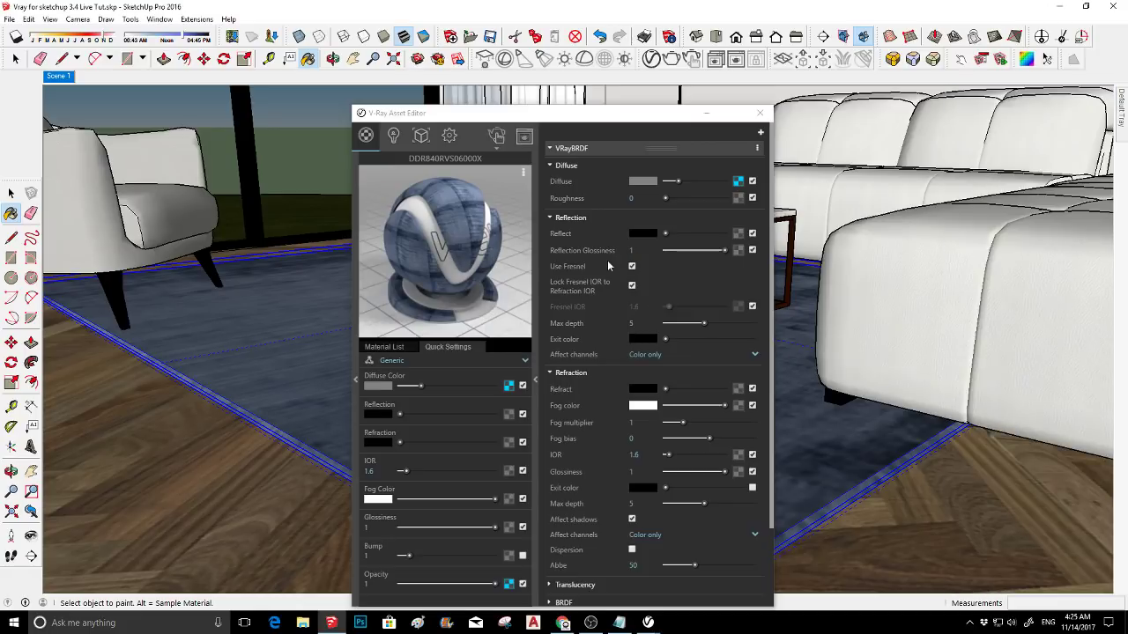
pyautogui.click(431, 349)
pyautogui.moveTo(309, 318)
pyautogui.mouseDown(button='middle')
pyautogui.moveTo(300, 326)
pyautogui.moveTo(321, 313)
pyautogui.mouseUp(button='middle')
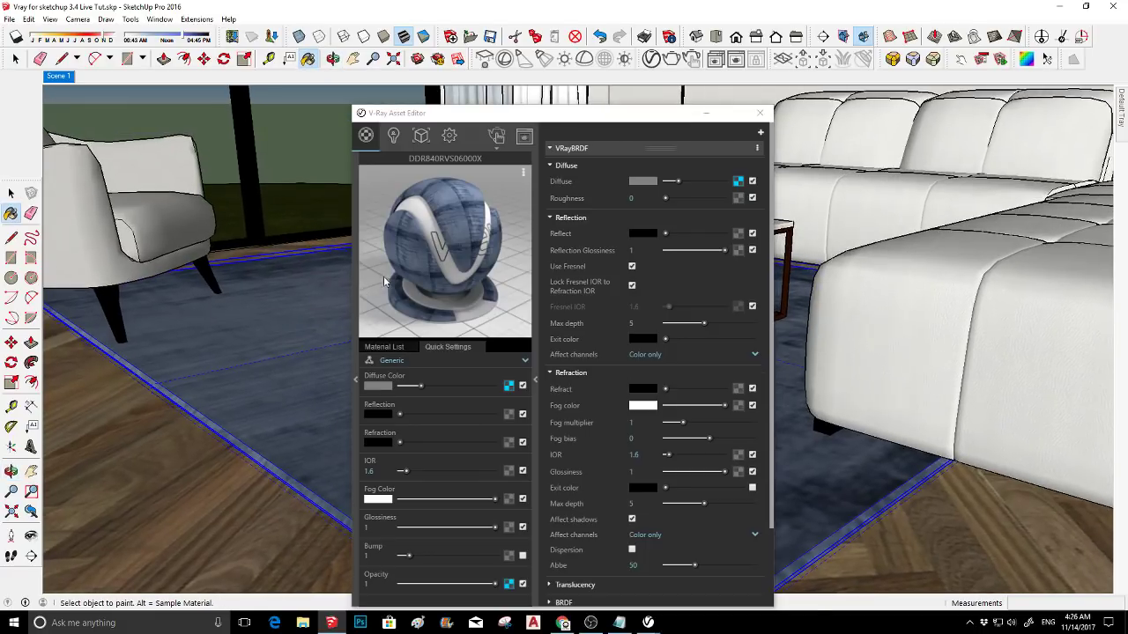
# - Show the rug's V-Ray Fur parameters and set the fur Length to 0.5
pyautogui.click(449, 135)
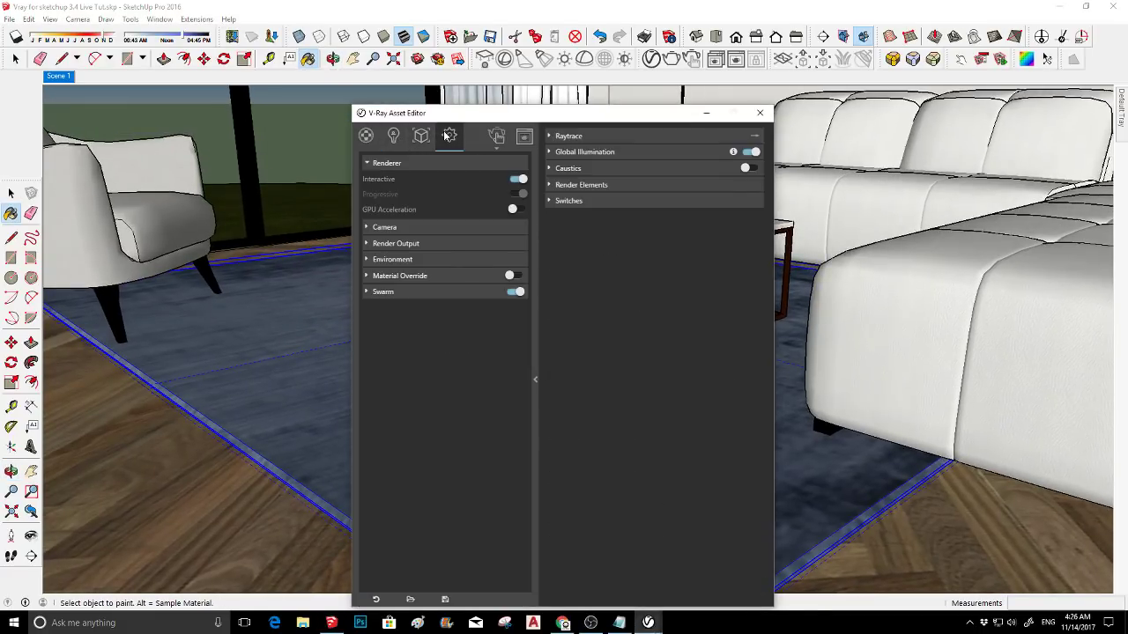
pyautogui.click(421, 135)
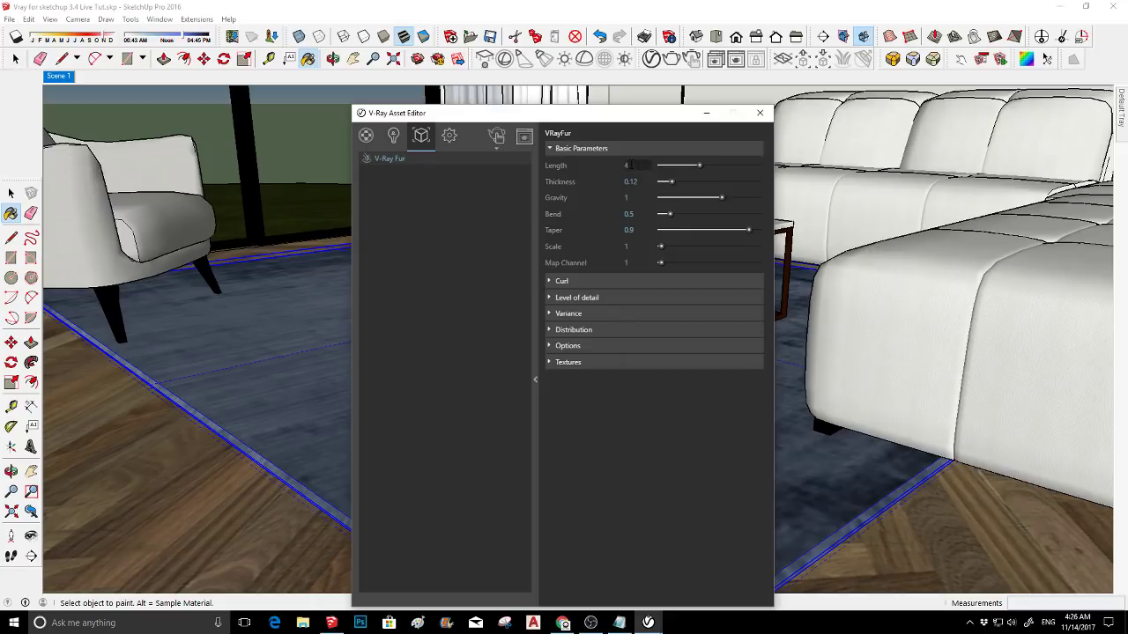
pyautogui.click(677, 168)
pyautogui.moveTo(677, 167); pyautogui.dragTo(666, 170)
pyautogui.doubleClick(635, 165)
pyautogui.write('0.5')
pyautogui.press('Return')
# - Set fur Thickness to 0.41 and Bend to 0.2, then expand the Distribution settings
pyautogui.moveTo(671, 181); pyautogui.dragTo(701, 182)
pyautogui.moveTo(670, 216)
pyautogui.mouseDown()
pyautogui.moveTo(682, 217)
pyautogui.moveTo(670, 222)
pyautogui.mouseUp()
pyautogui.moveTo(668, 216); pyautogui.dragTo(661, 214)
pyautogui.click(616, 148)
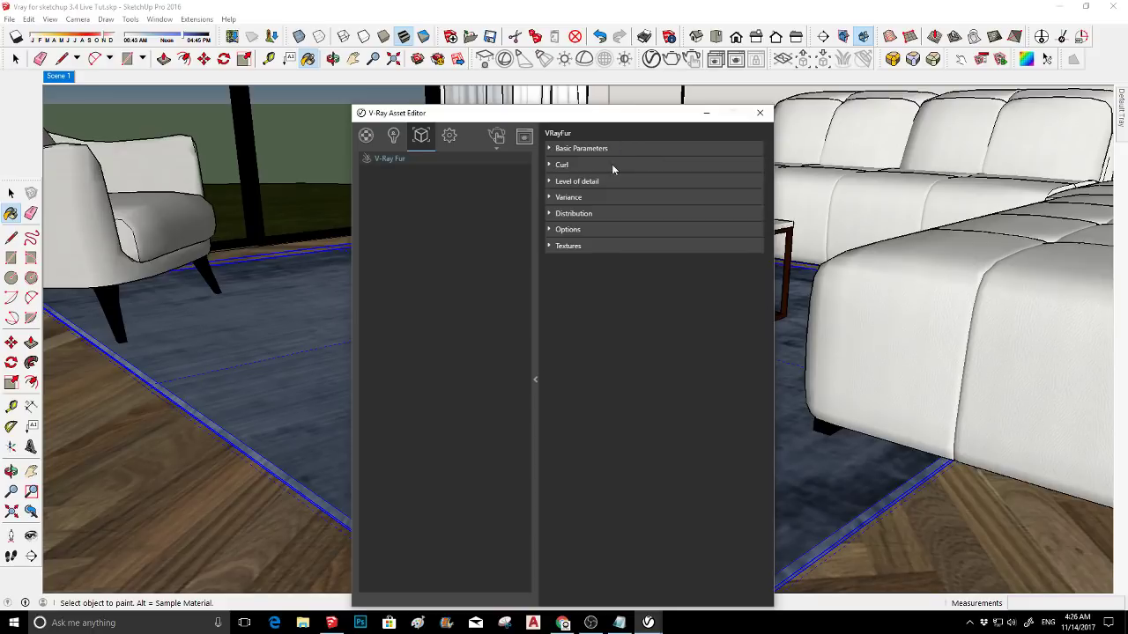
pyautogui.click(602, 213)
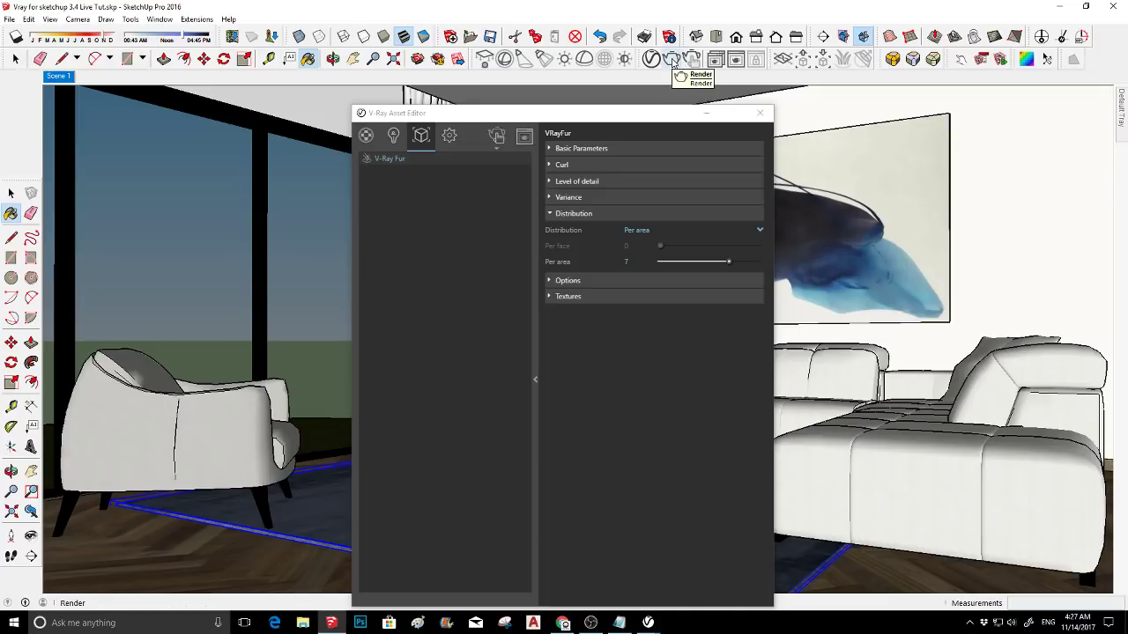
# - Render the scene with V-Ray, zoom and pan to inspect the denser rug fur, then close it
pyautogui.click(671, 59)
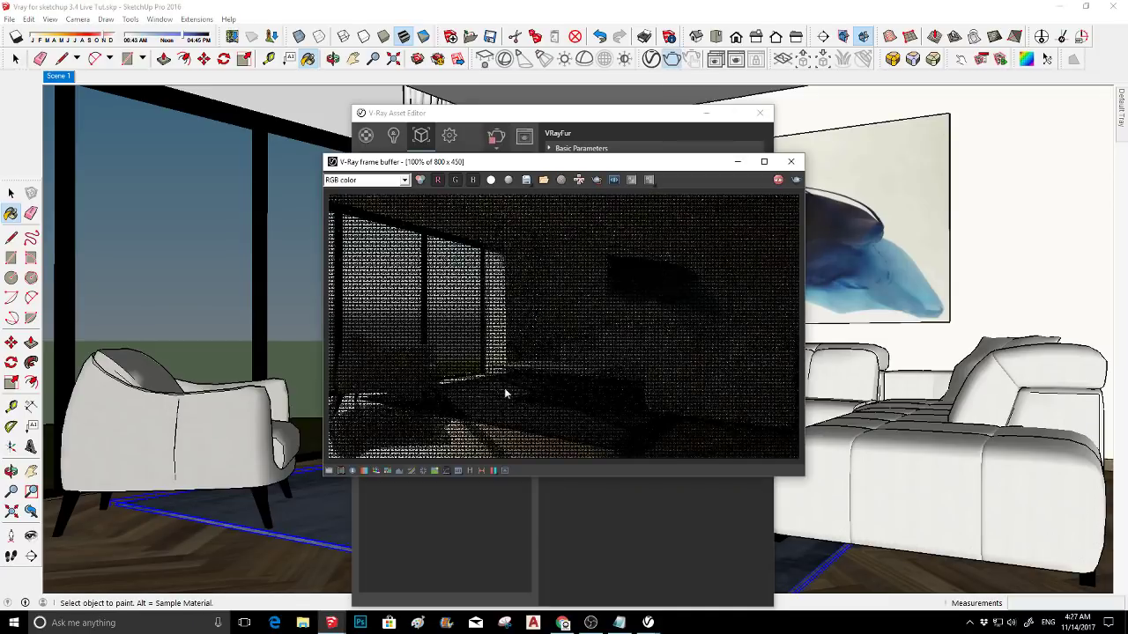
pyautogui.scroll(1, 495, 415)
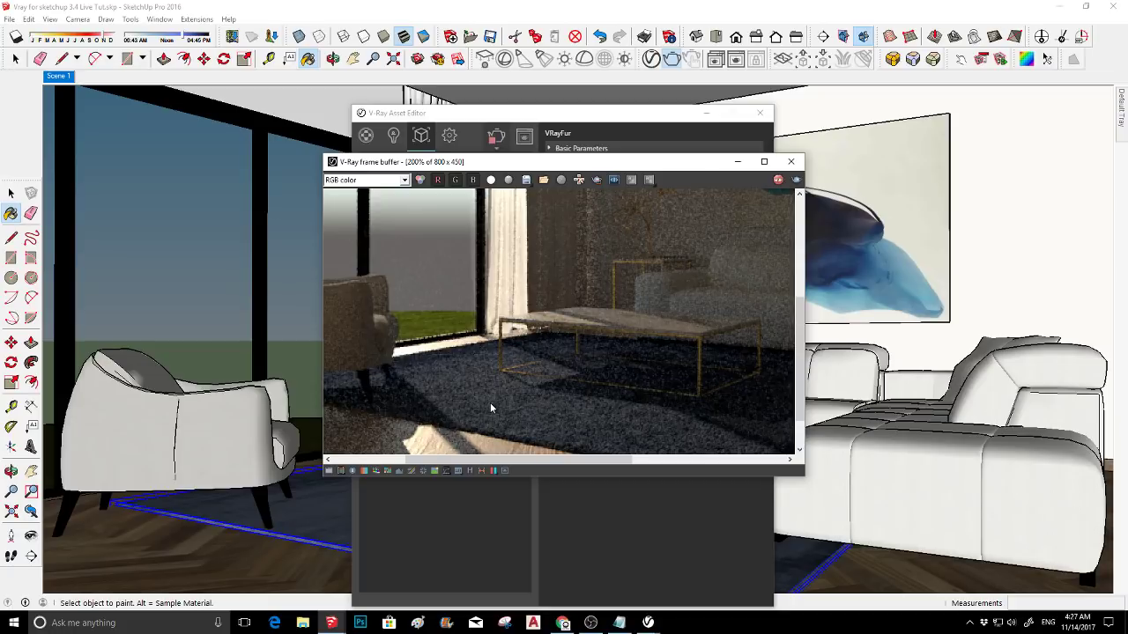
pyautogui.moveTo(490, 403); pyautogui.dragTo(488, 387, button='middle')
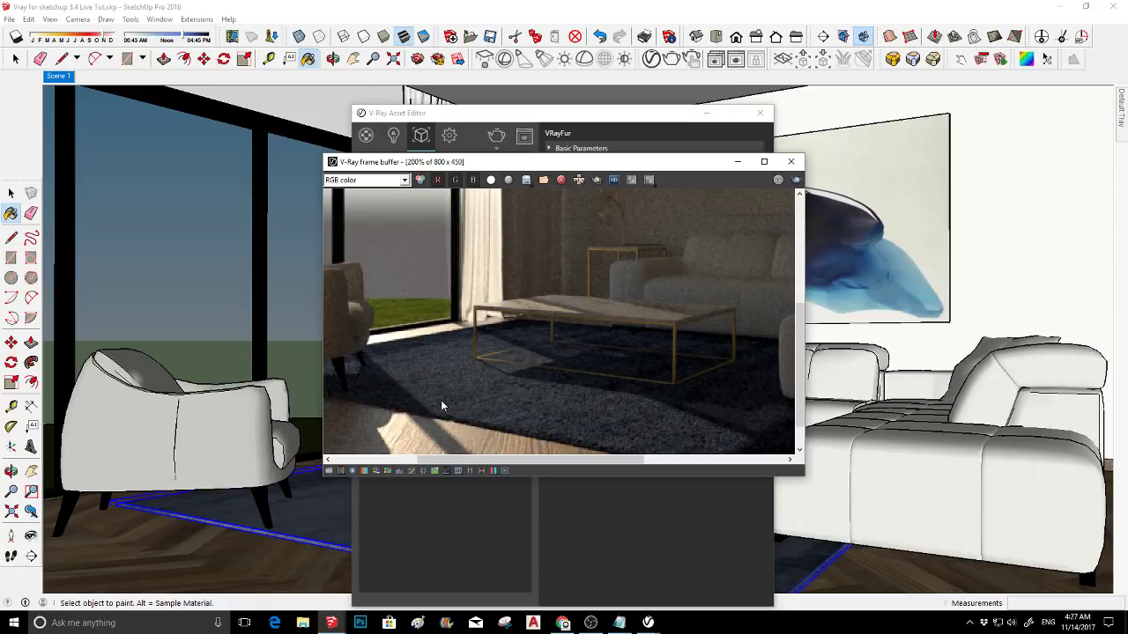
pyautogui.scroll(-5, 476, 352)
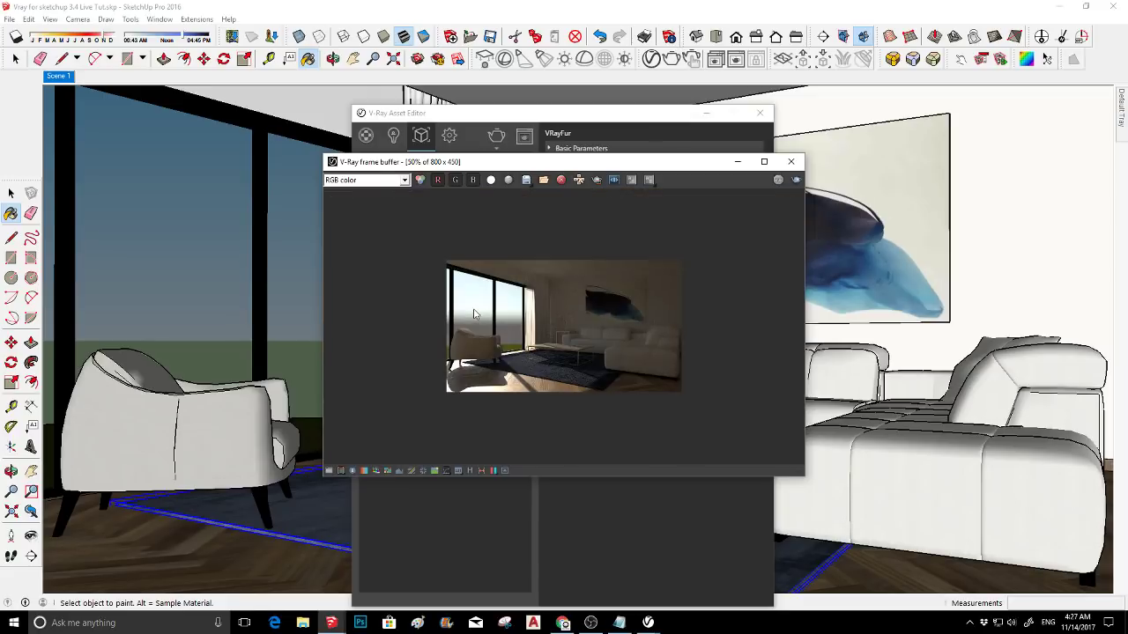
pyautogui.scroll(5, 500, 366)
pyautogui.moveTo(518, 363); pyautogui.dragTo(530, 225, button='middle')
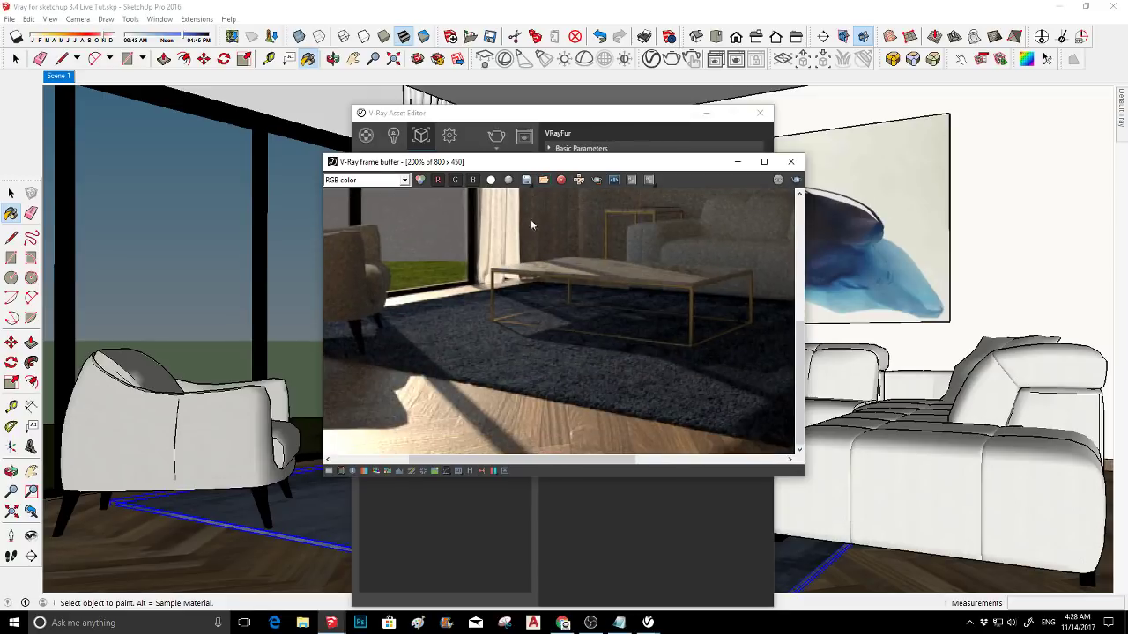
pyautogui.scroll(1, 552, 378)
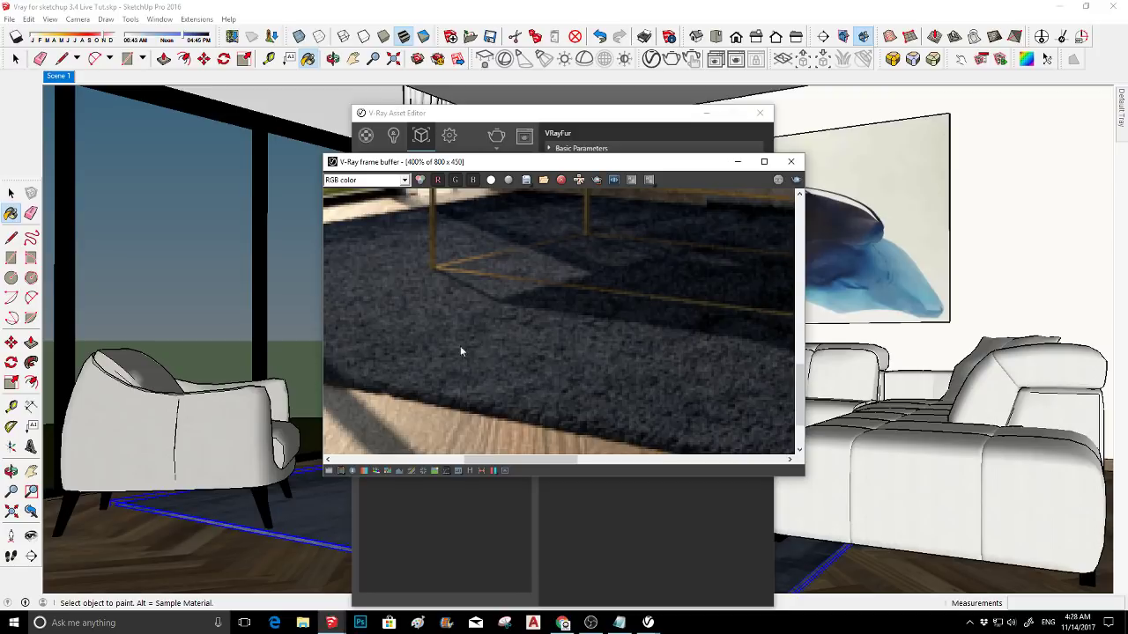
pyautogui.moveTo(499, 349); pyautogui.dragTo(494, 306, button='middle')
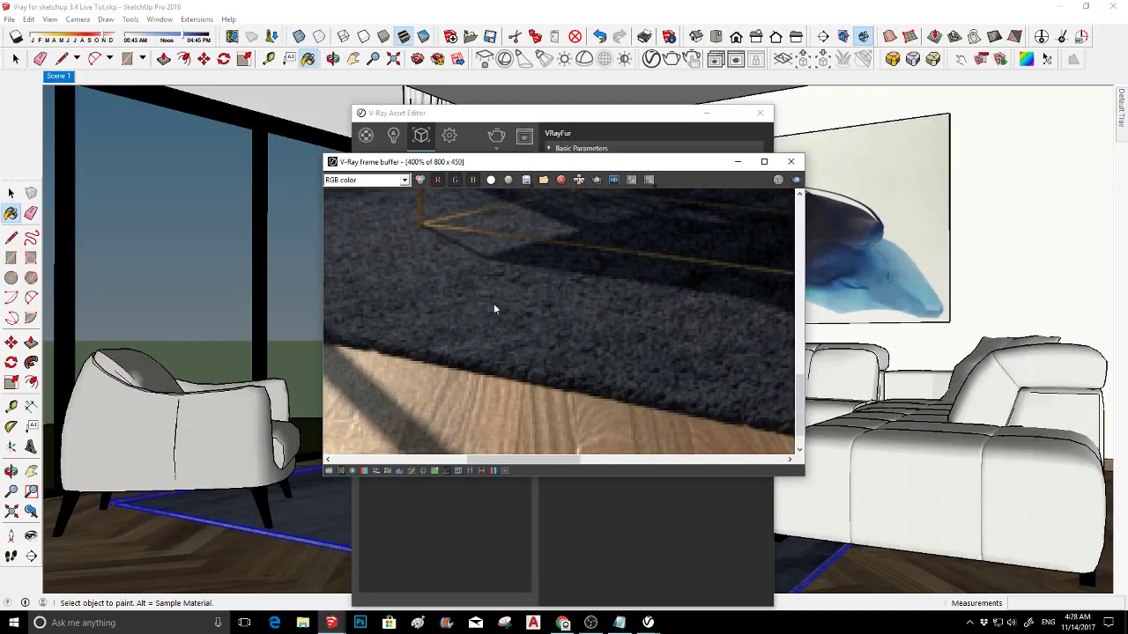
pyautogui.scroll(-1, 493, 308)
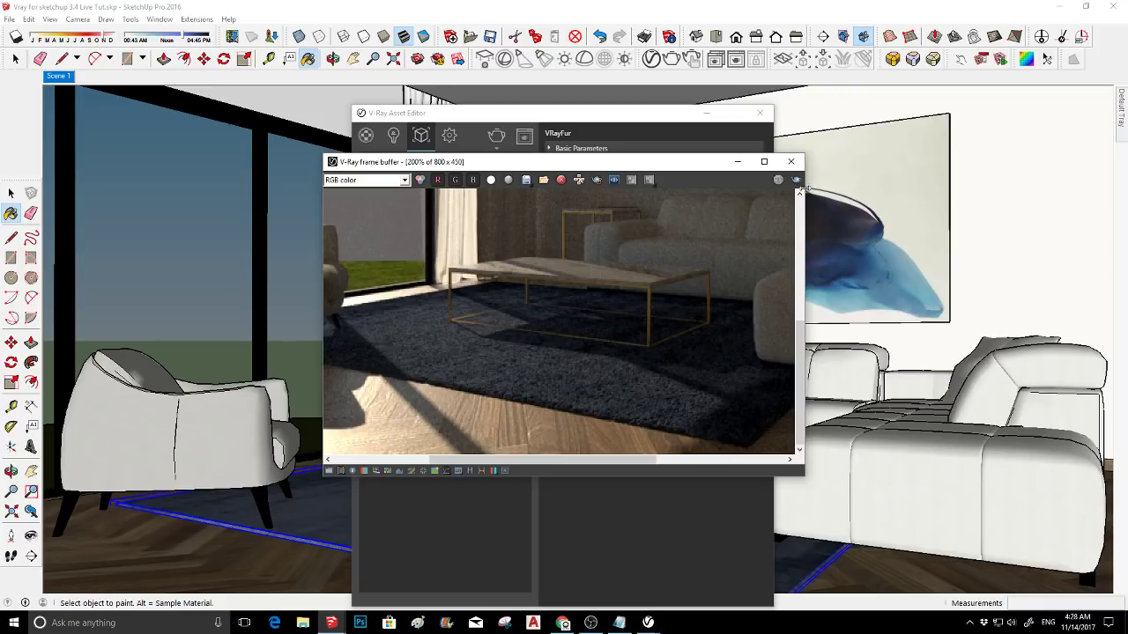
pyautogui.click(791, 162)
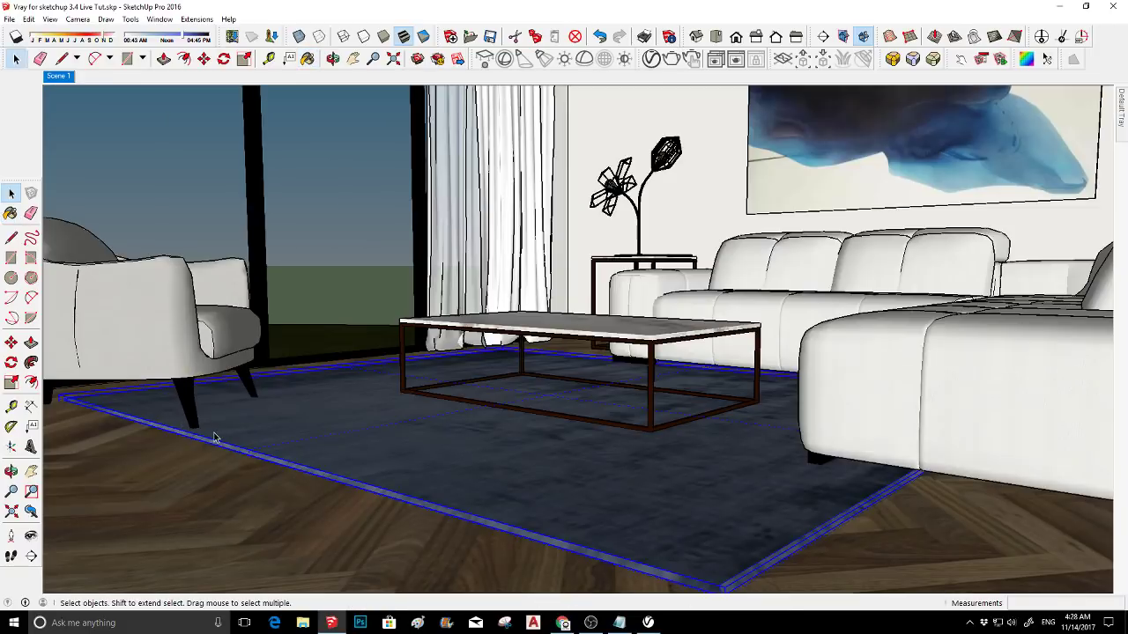
pyautogui.click(11, 342)
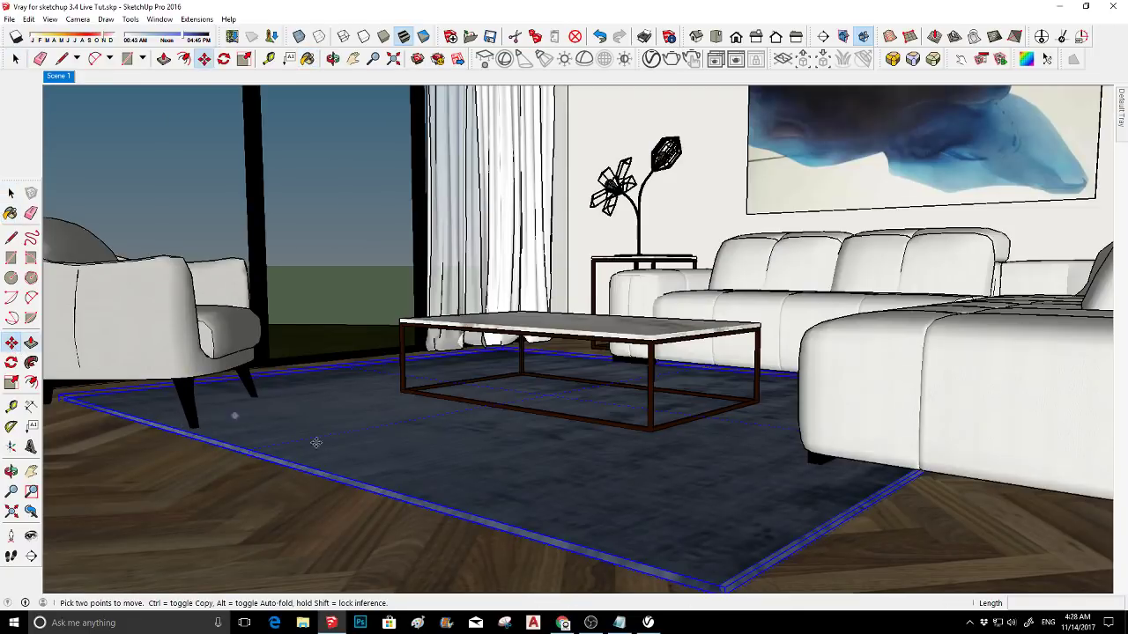
pyautogui.click(486, 523)
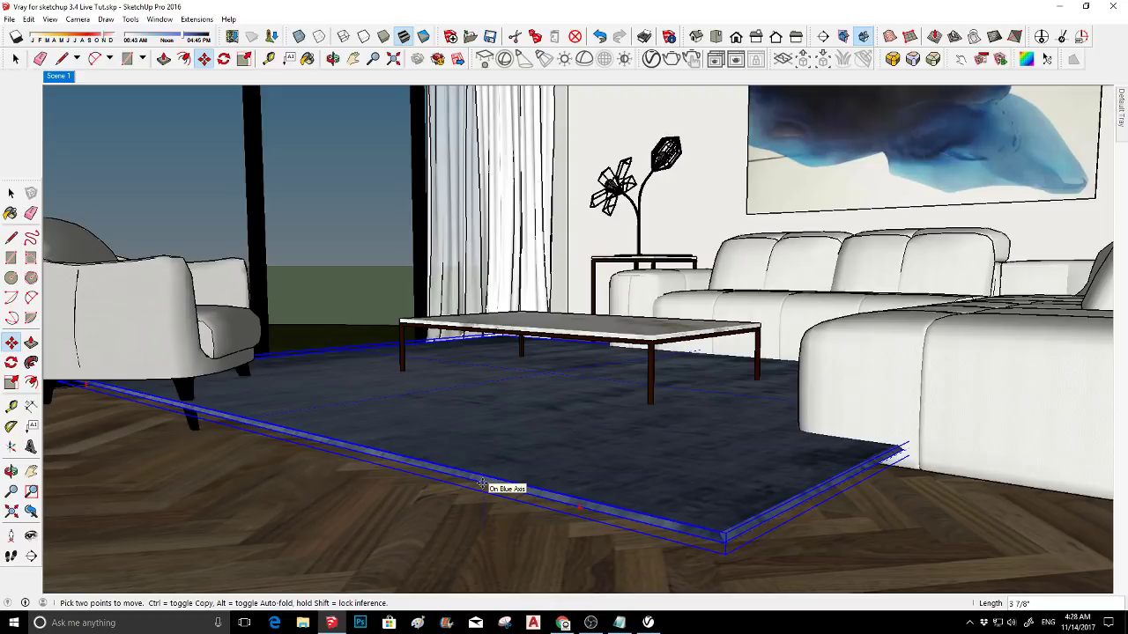
pyautogui.click(482, 484)
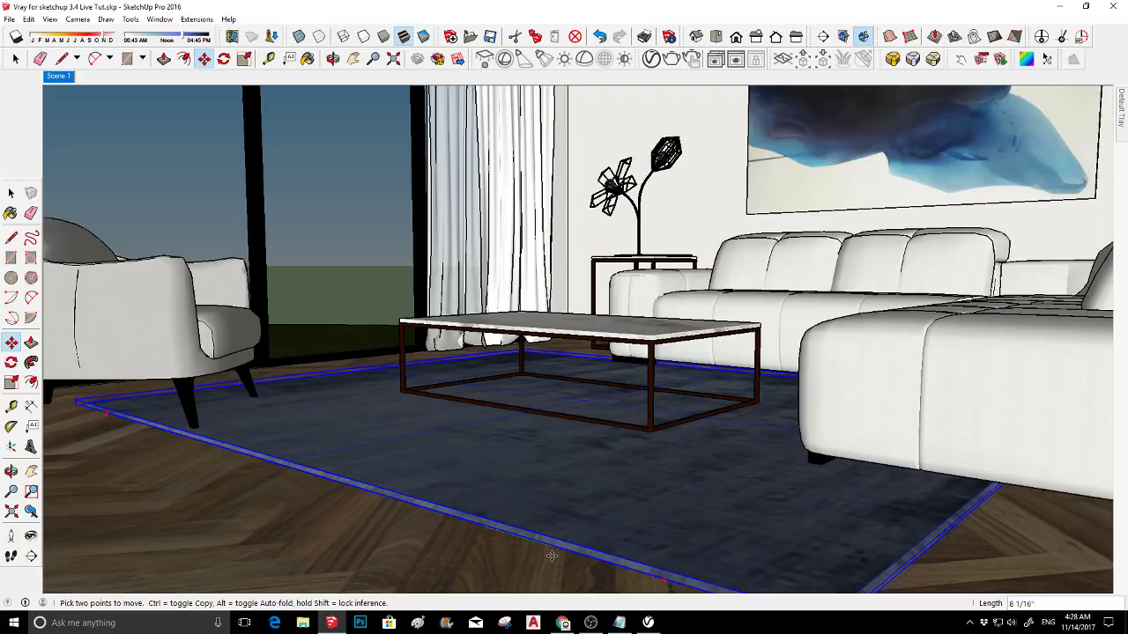
pyautogui.click(551, 555)
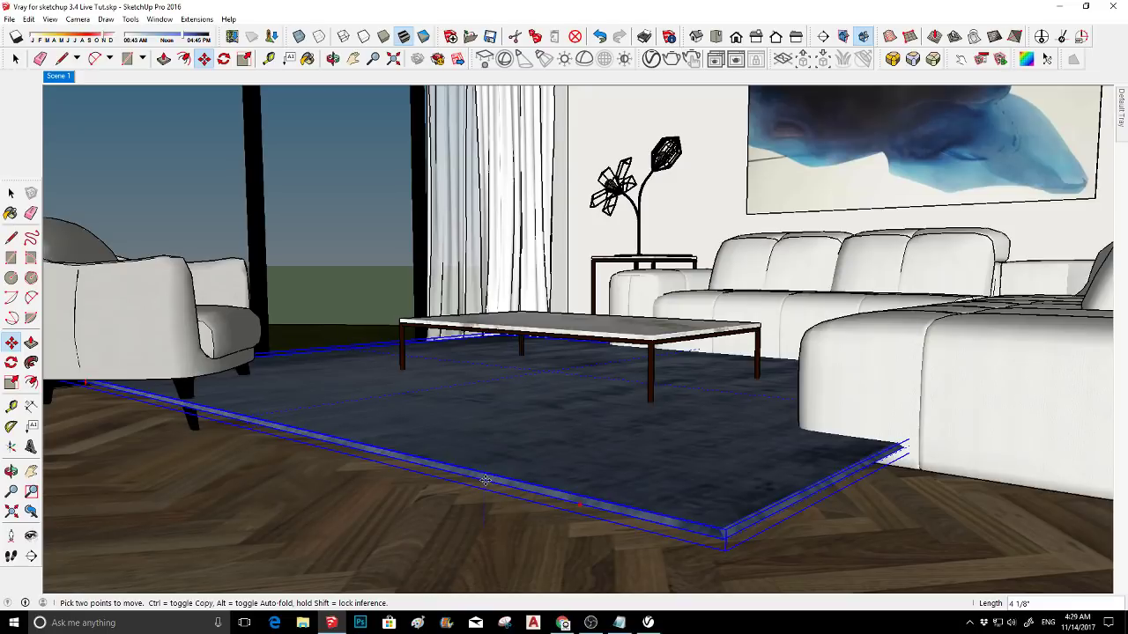
pyautogui.press('space')
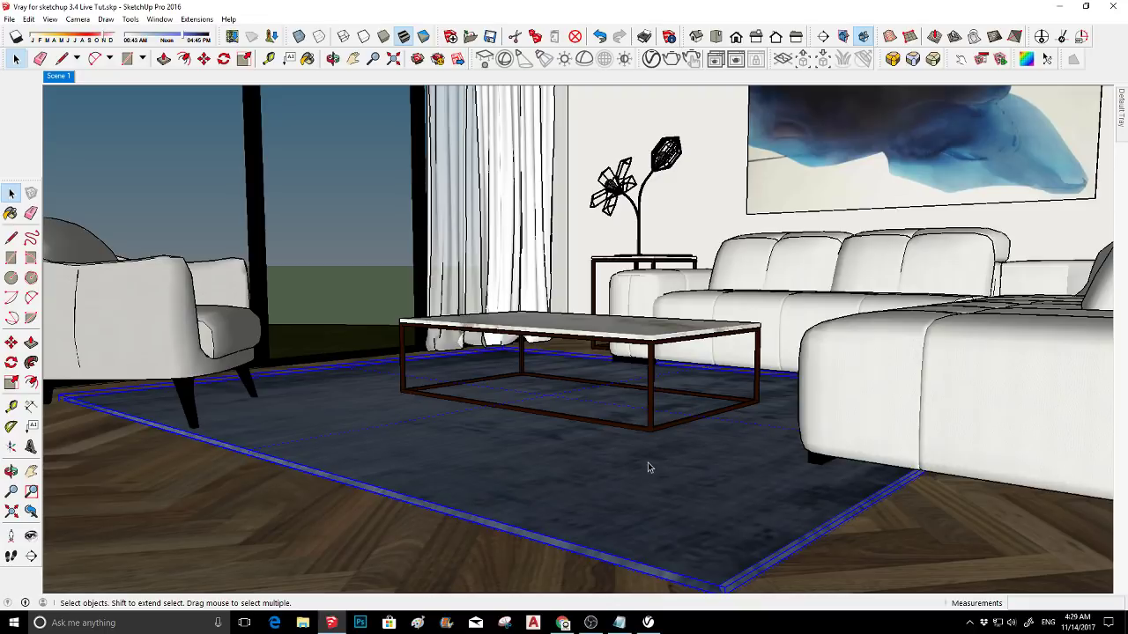
pyautogui.click(564, 624)
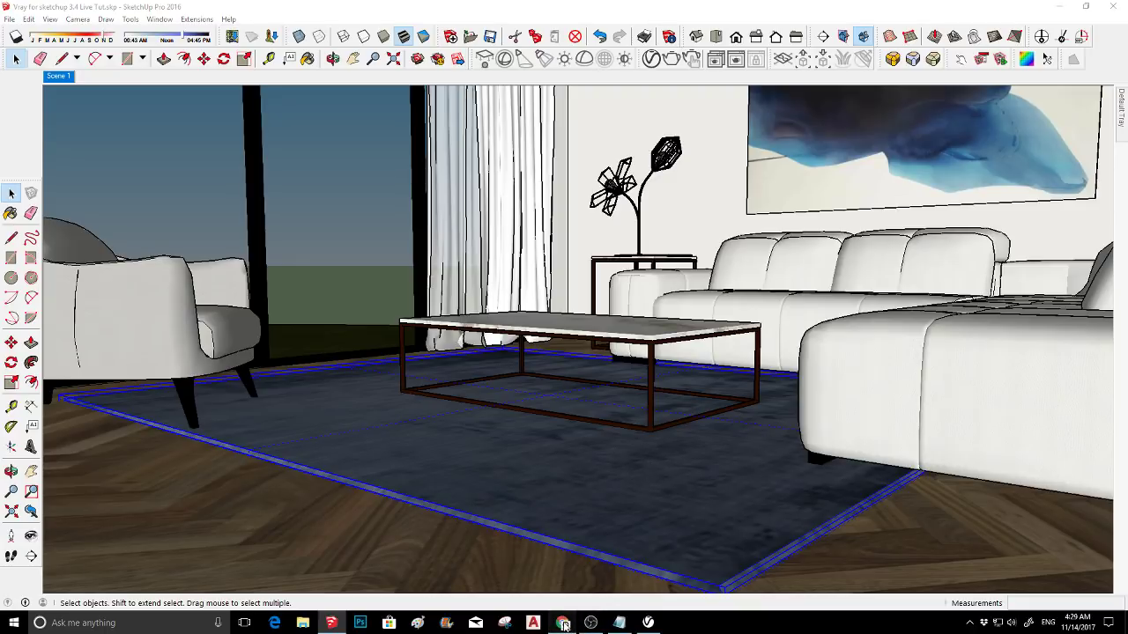
# - Check the YouTube Live Dashboard, glance at the 3D Warehouse and texture tabs, then return to SketchUp
pyautogui.click(564, 623)
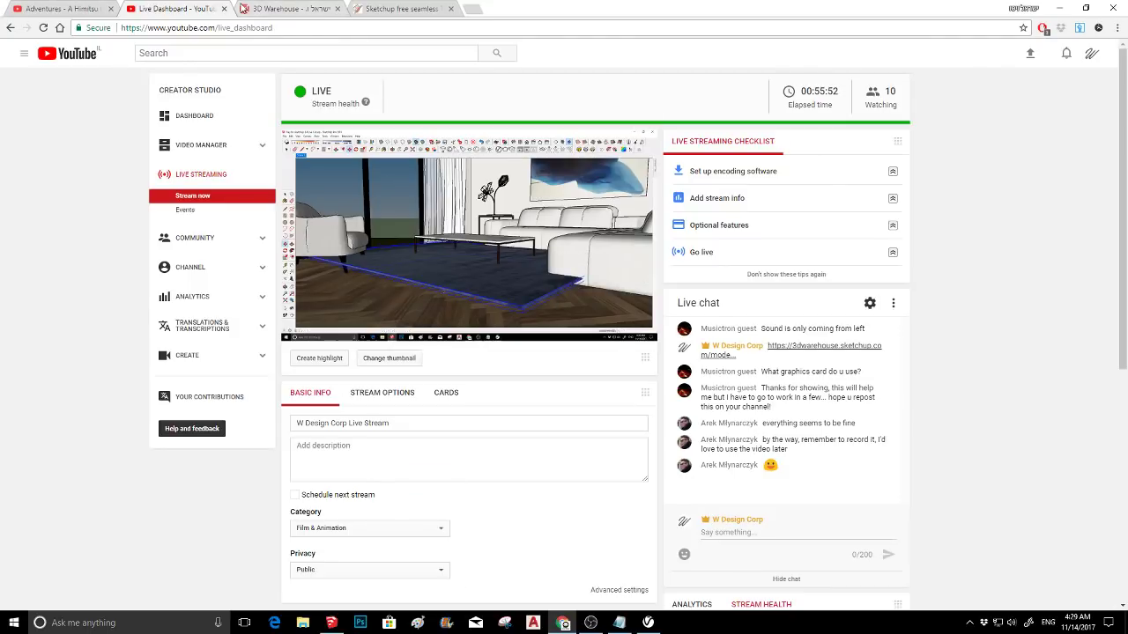
pyautogui.click(269, 9)
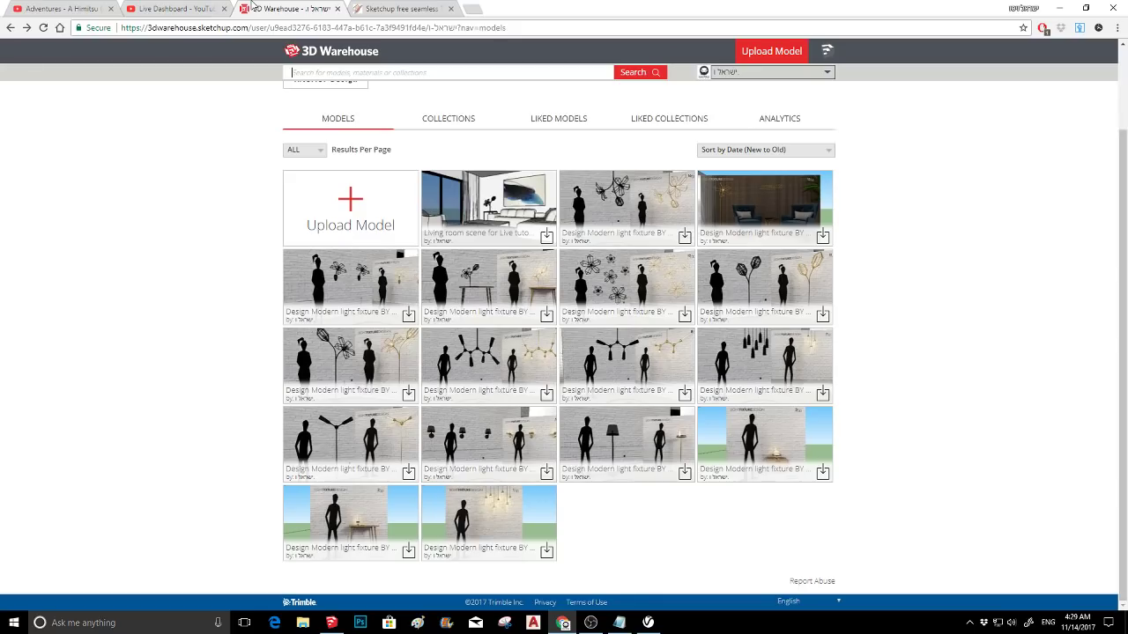
pyautogui.click(401, 8)
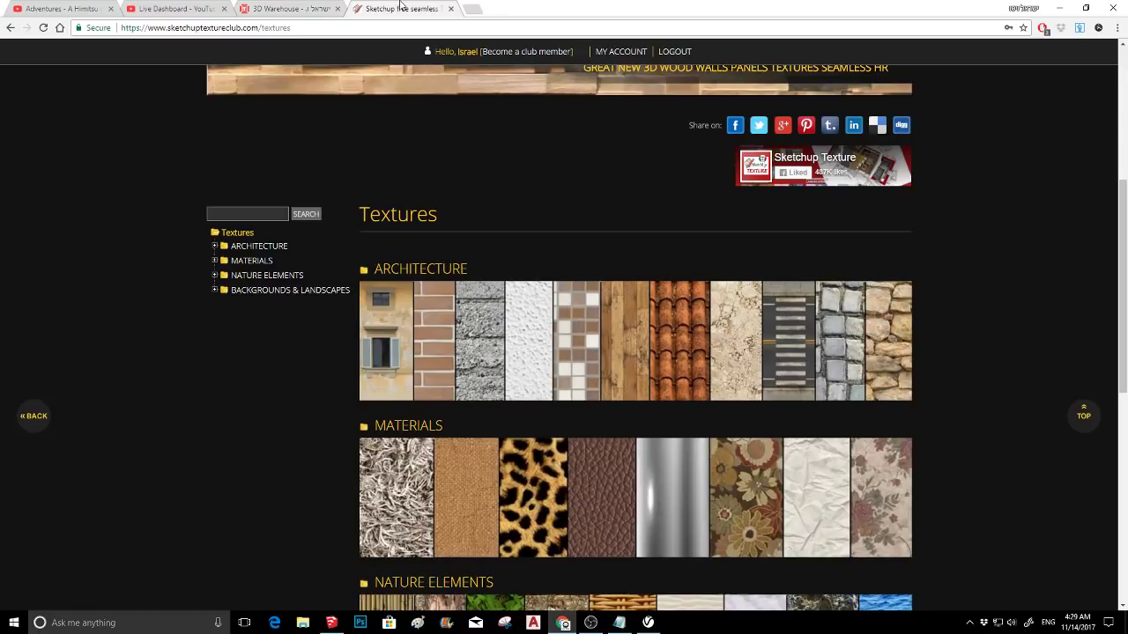
pyautogui.hotkey('alt', 'Tab')
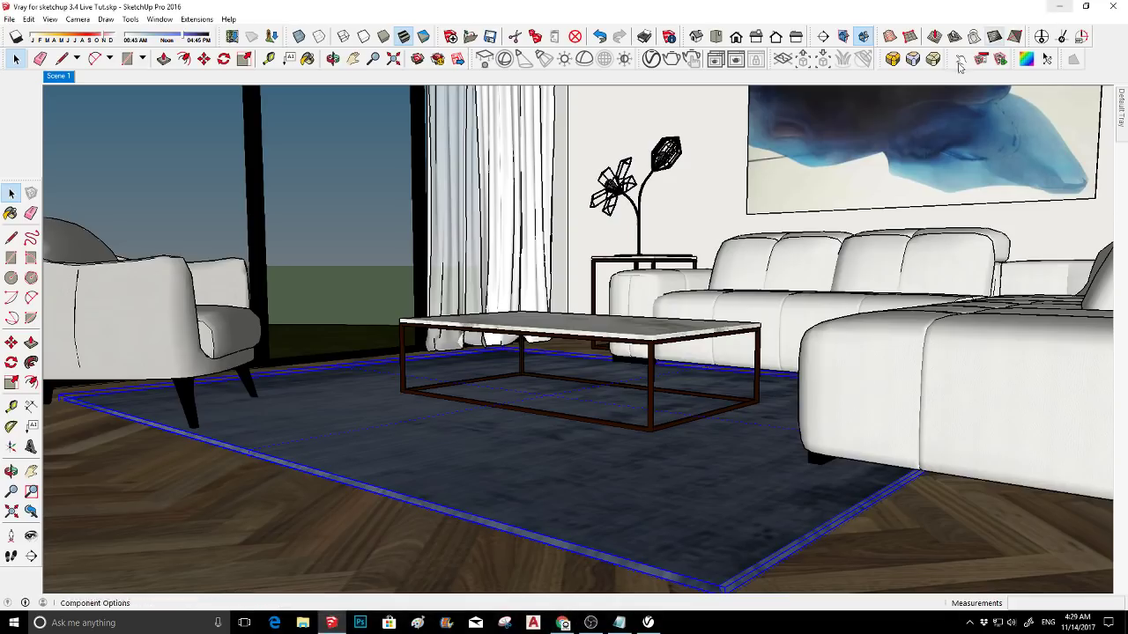
pyautogui.click(11, 342)
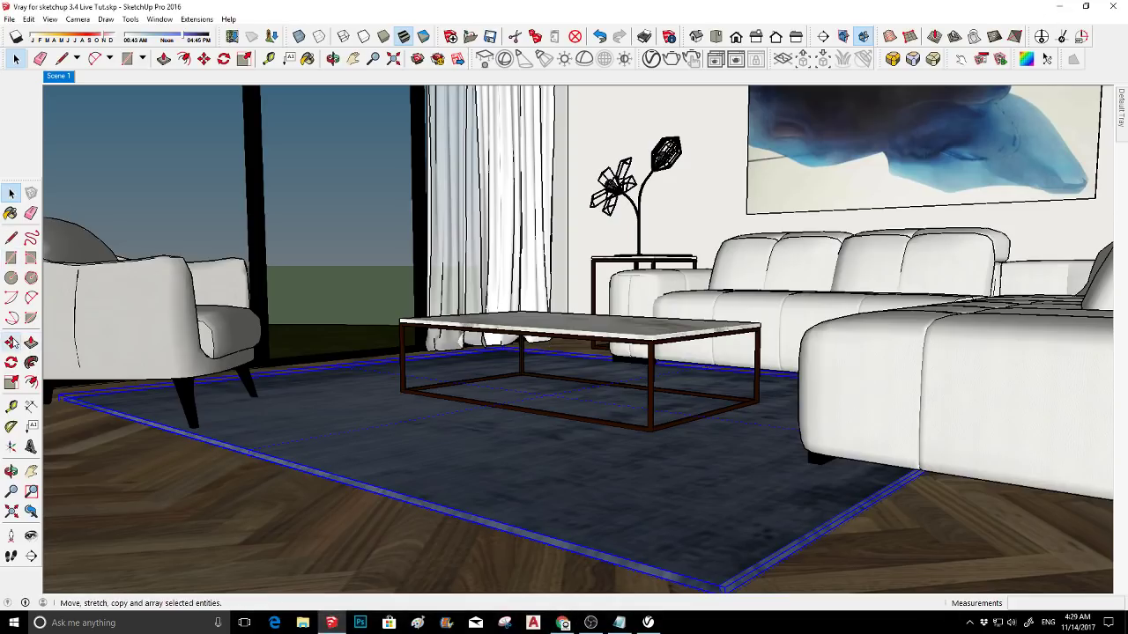
pyautogui.click(315, 482)
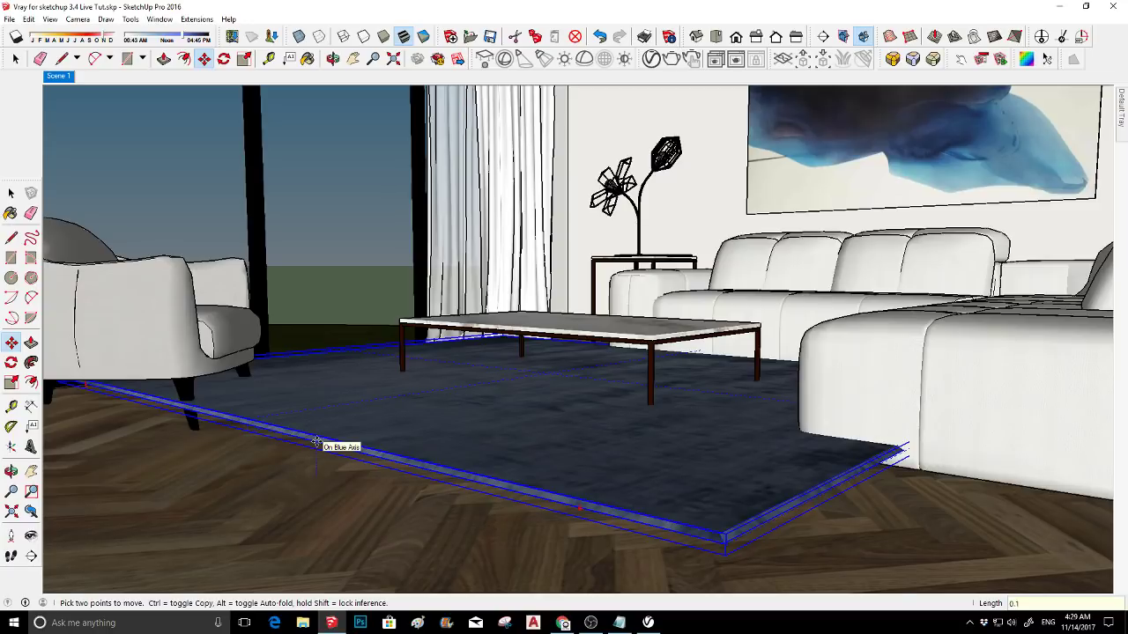
pyautogui.press('Escape')
pyautogui.press('space')
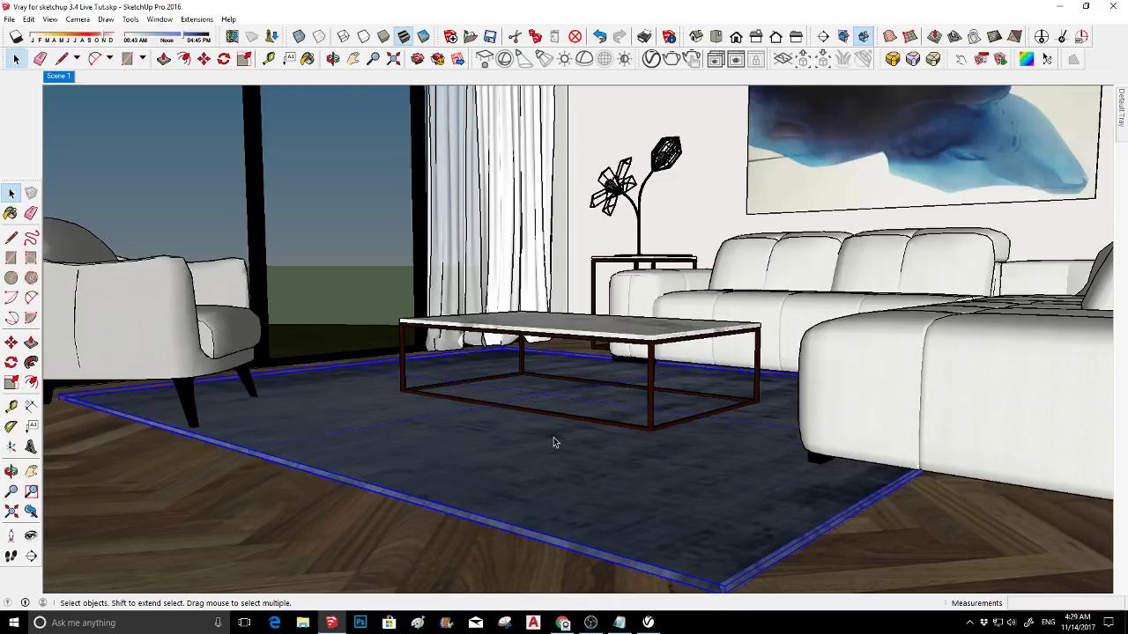
pyautogui.scroll(3, 554, 440)
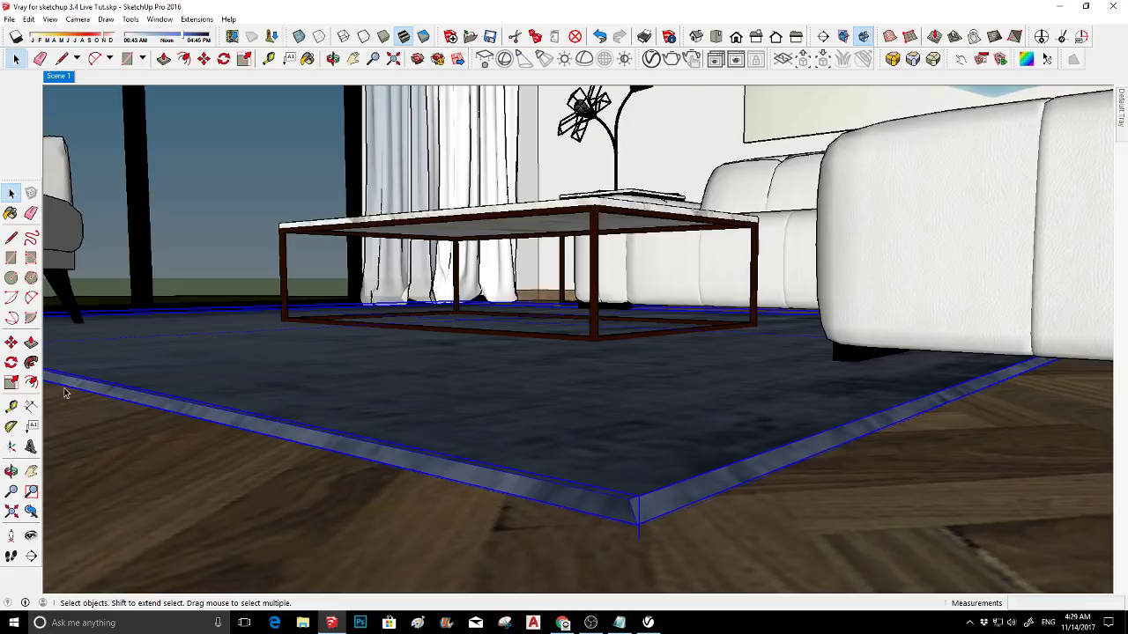
pyautogui.moveTo(567, 345); pyautogui.dragTo(556, 388, button='middle')
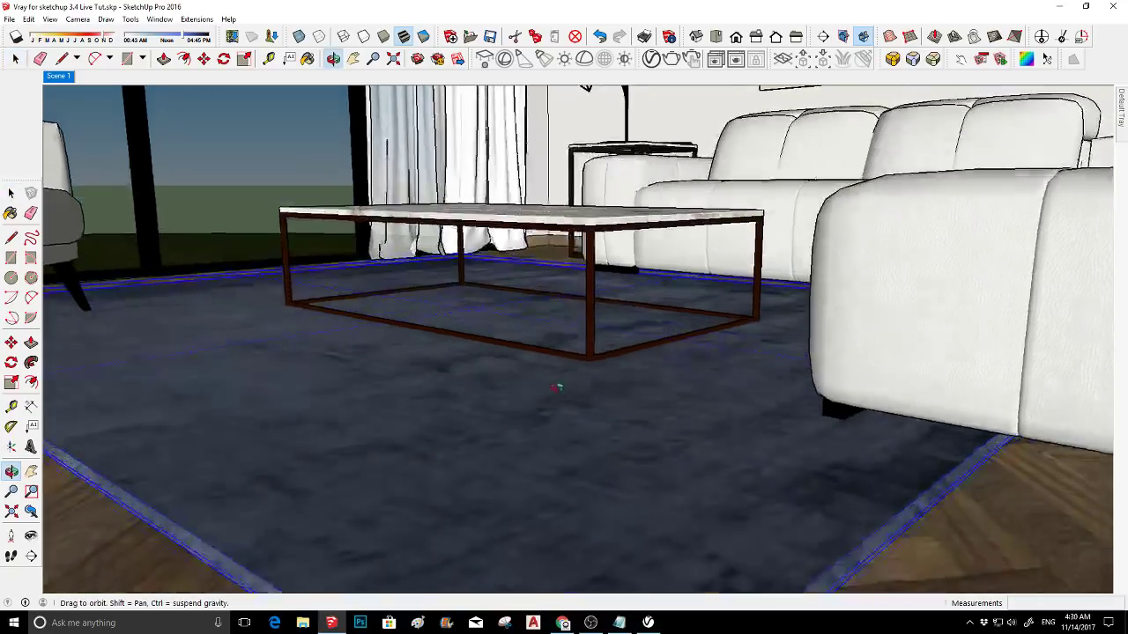
pyautogui.click(567, 220)
pyautogui.moveTo(557, 387); pyautogui.dragTo(568, 245, button='middle')
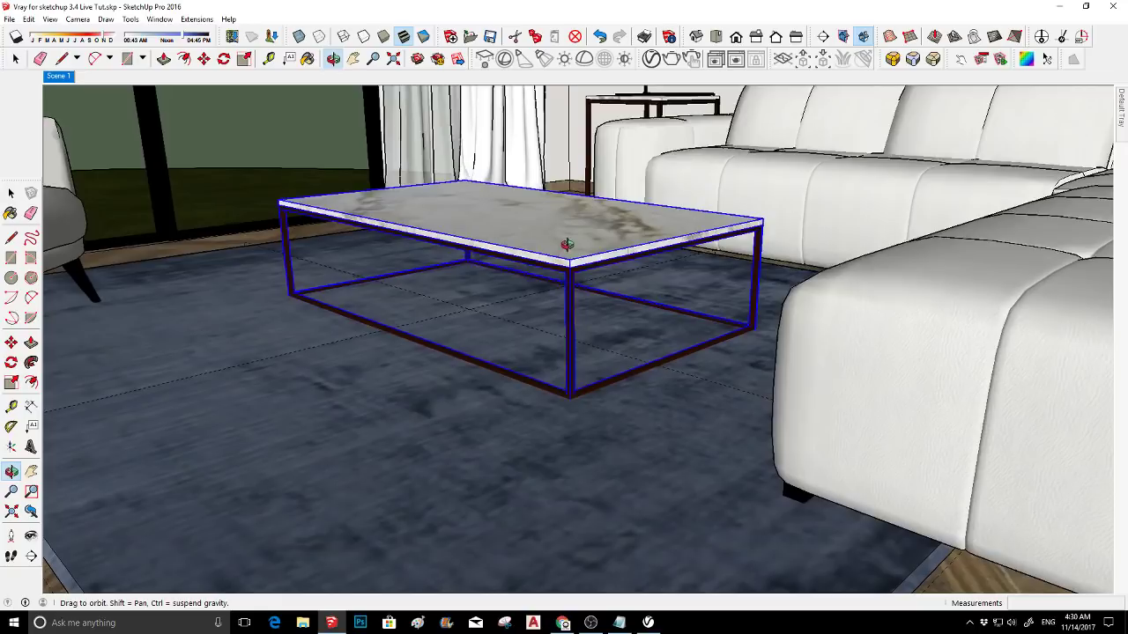
pyautogui.press('m')
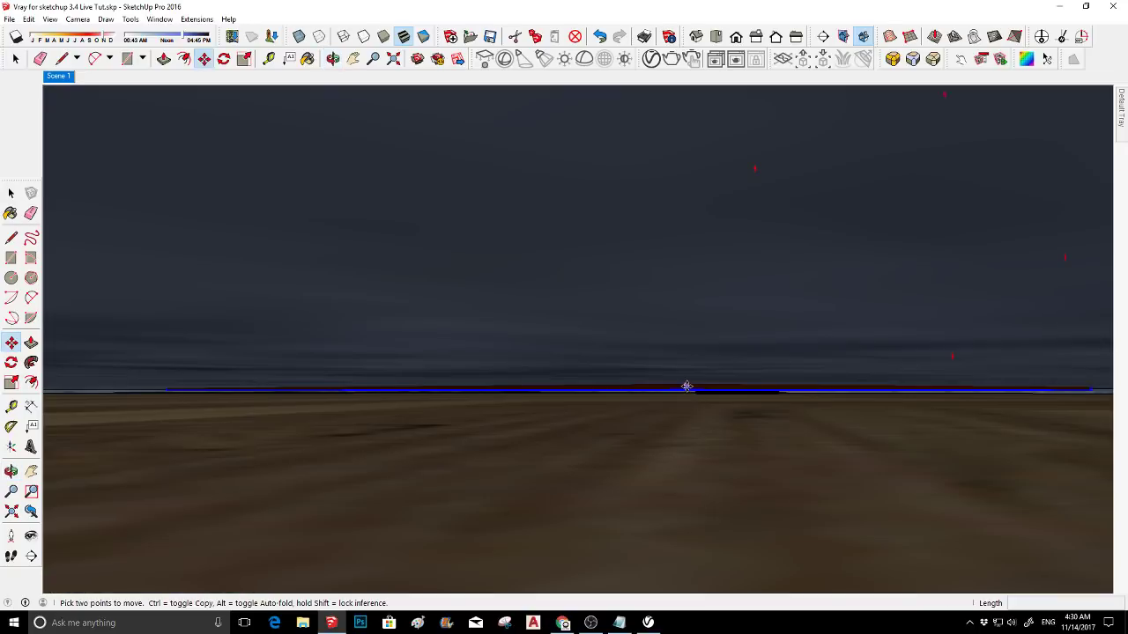
pyautogui.scroll(-2, 687, 365)
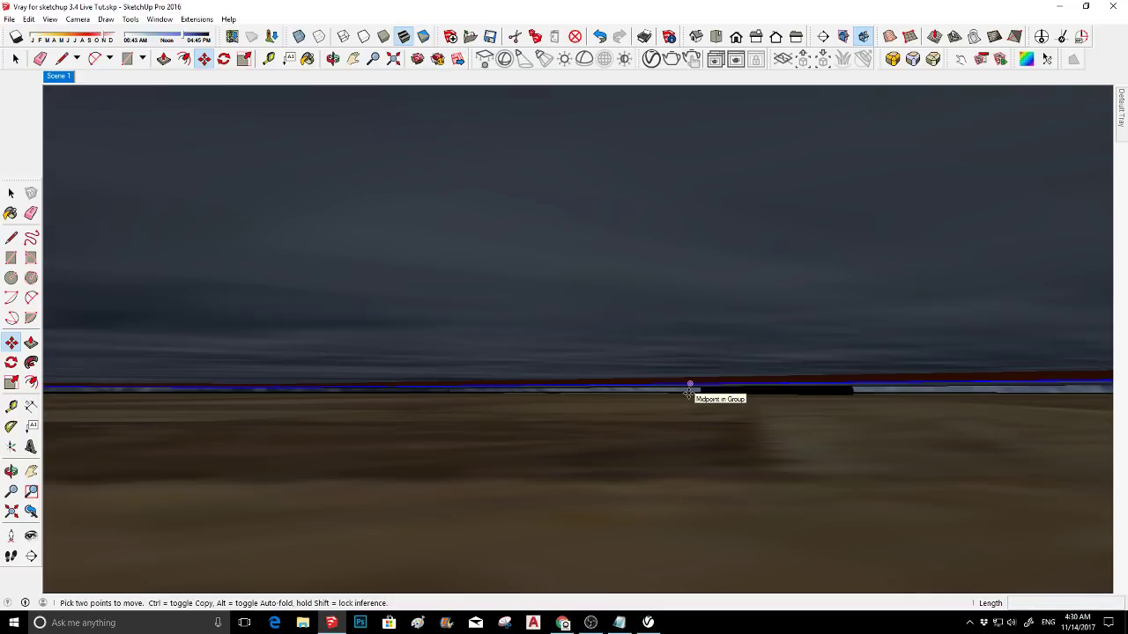
pyautogui.click(690, 385)
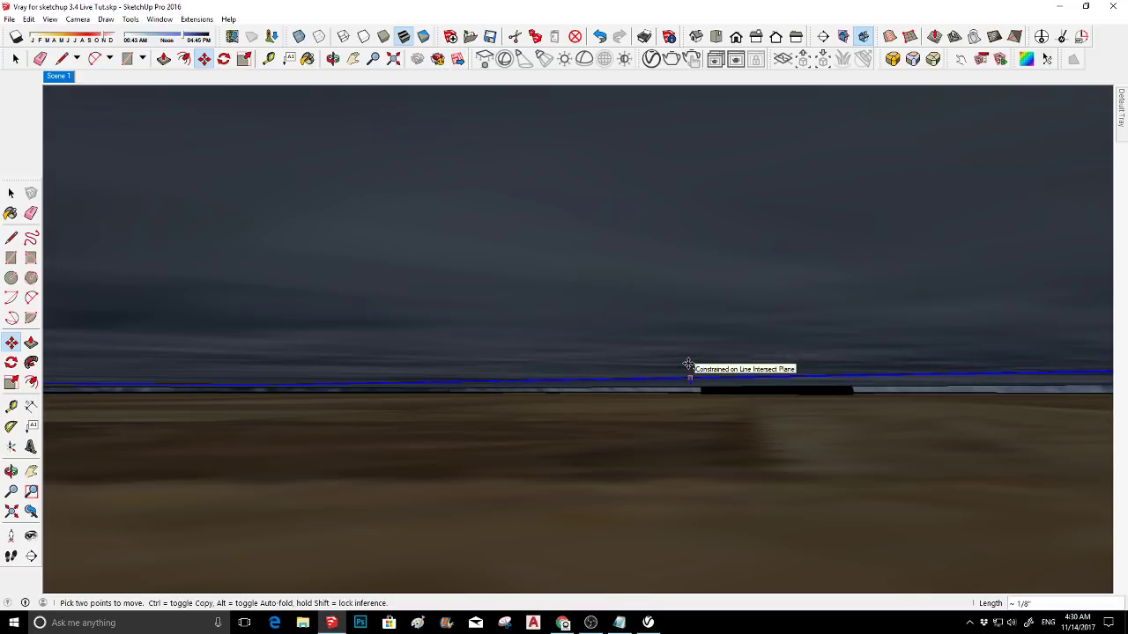
pyautogui.moveTo(675, 340); pyautogui.dragTo(627, 266, button='middle')
pyautogui.scroll(-6, 627, 266)
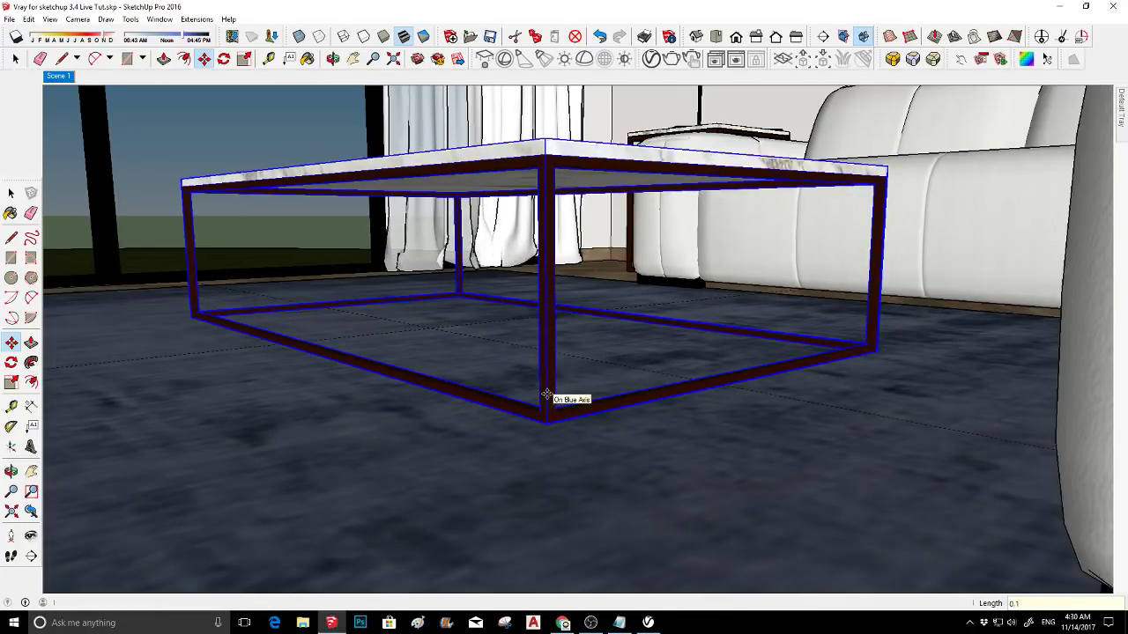
pyautogui.press('space')
pyautogui.scroll(-5, 616, 307)
pyautogui.moveTo(617, 308); pyautogui.dragTo(313, 301, button='middle')
pyautogui.scroll(2, 308, 301)
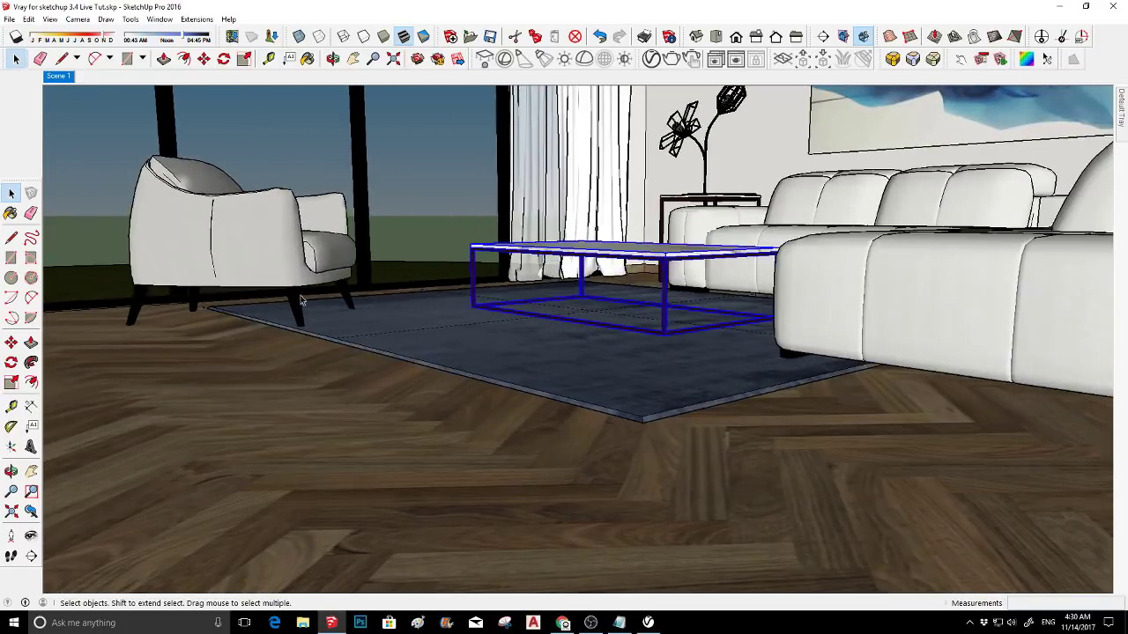
pyautogui.moveTo(525, 339); pyautogui.dragTo(527, 433, button='middle')
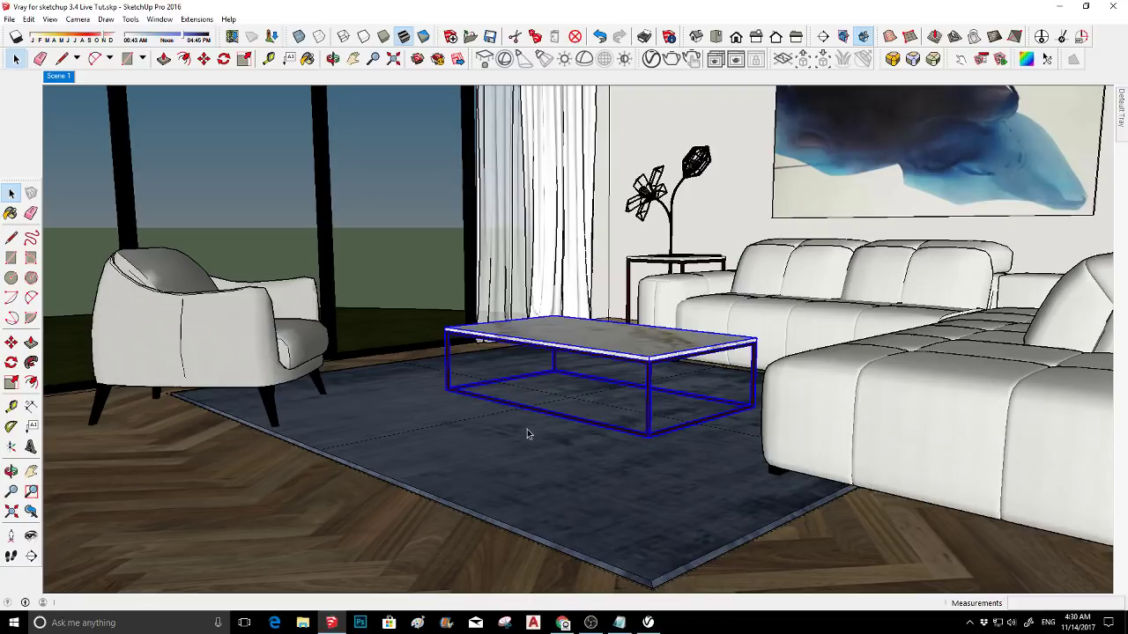
# - Orbit the living room, jump back to the Scene 1 view, and select the armchair
pyautogui.moveTo(824, 370); pyautogui.dragTo(735, 385, button='middle')
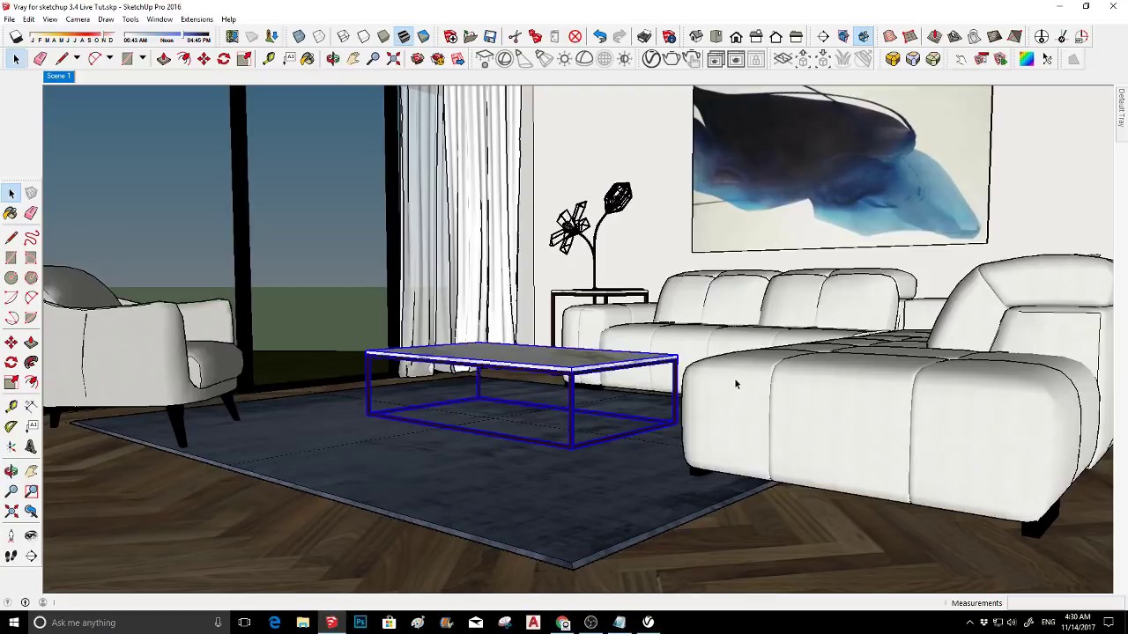
pyautogui.click(56, 76)
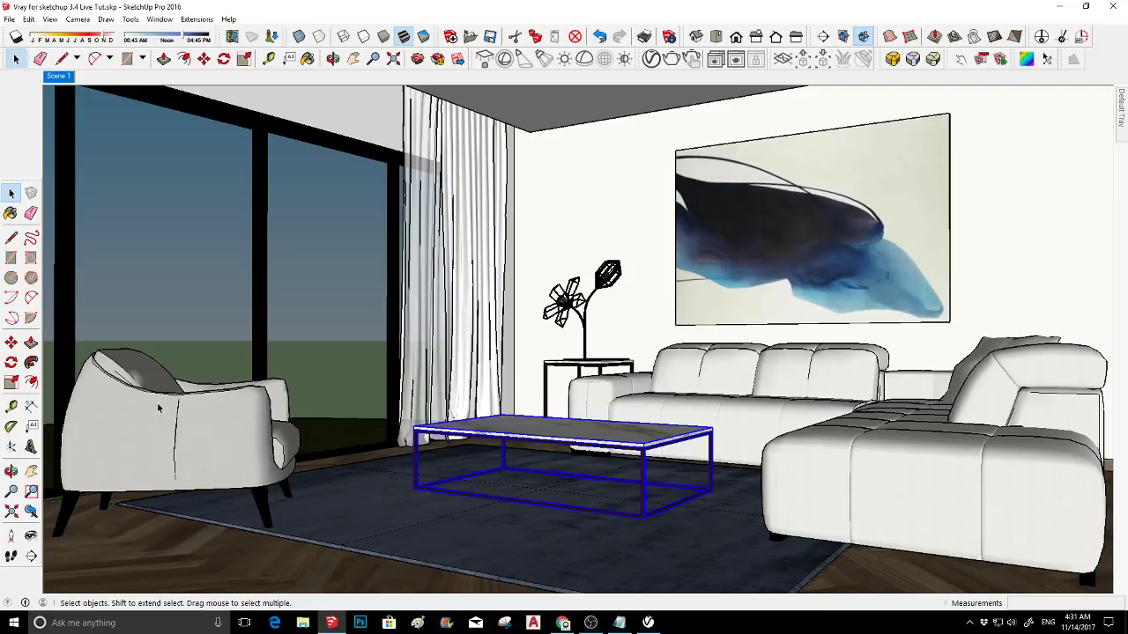
pyautogui.click(142, 438)
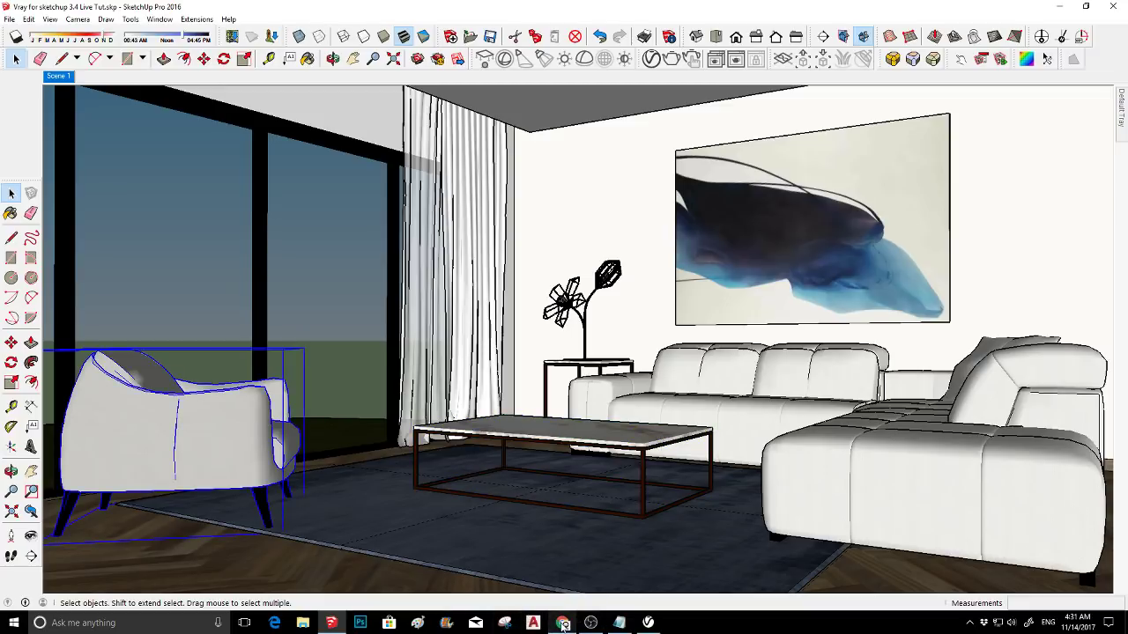
# - On SketchUp Texture Club, browse Architecture > Materials and open the Fabrics category
pyautogui.moveTo(563, 624)
pyautogui.click(564, 582)
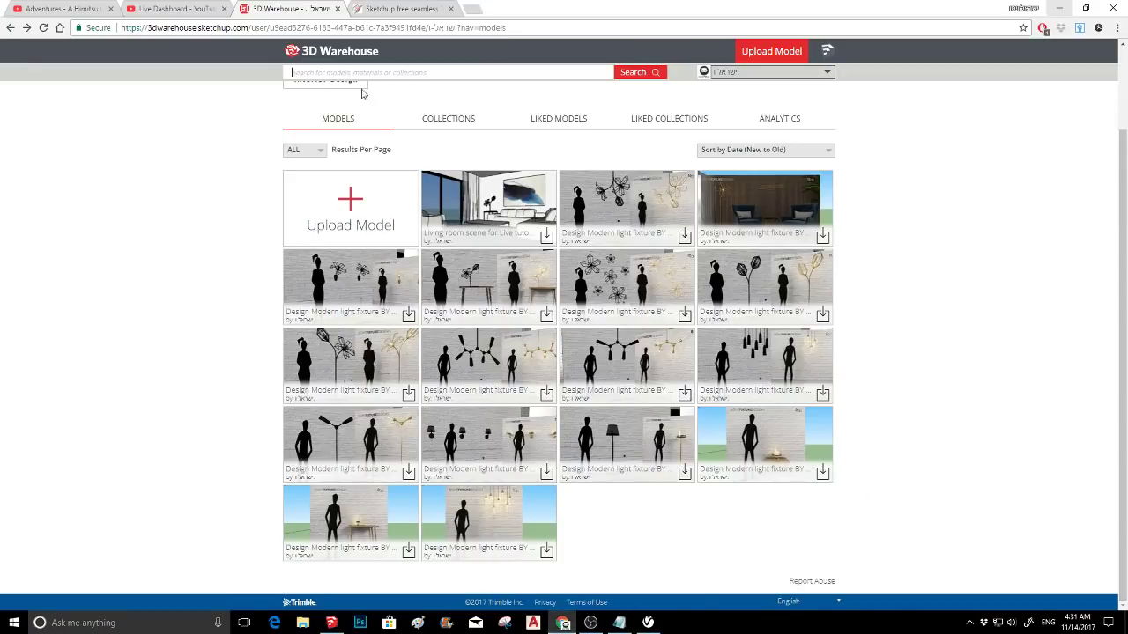
pyautogui.click(401, 8)
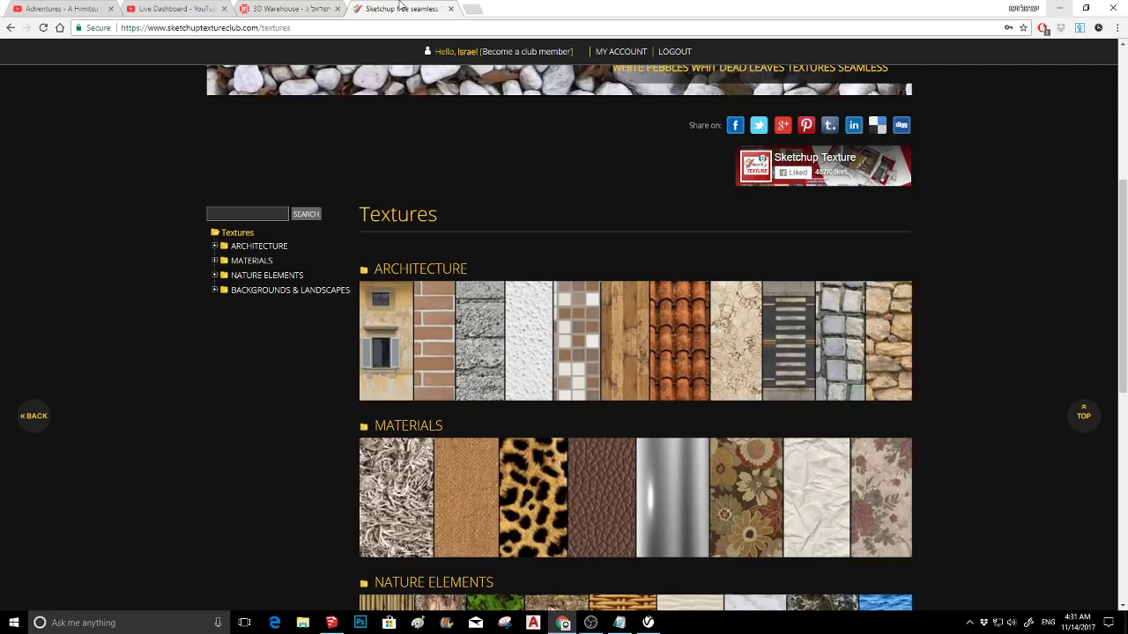
pyautogui.click(421, 268)
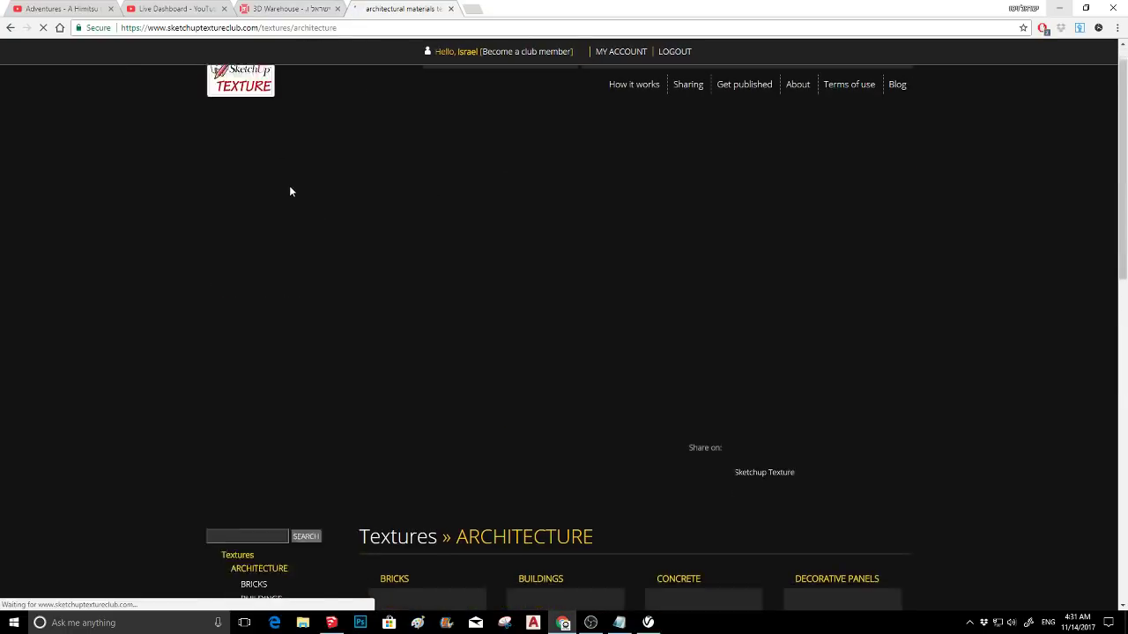
pyautogui.scroll(-3, 287, 194)
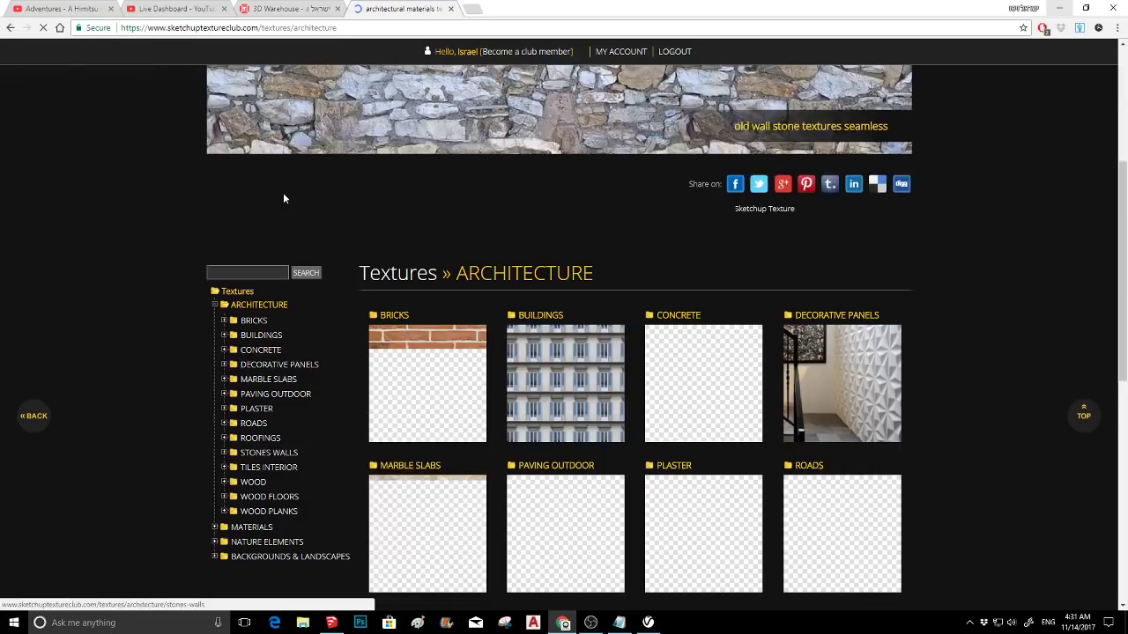
pyautogui.scroll(-3, 343, 245)
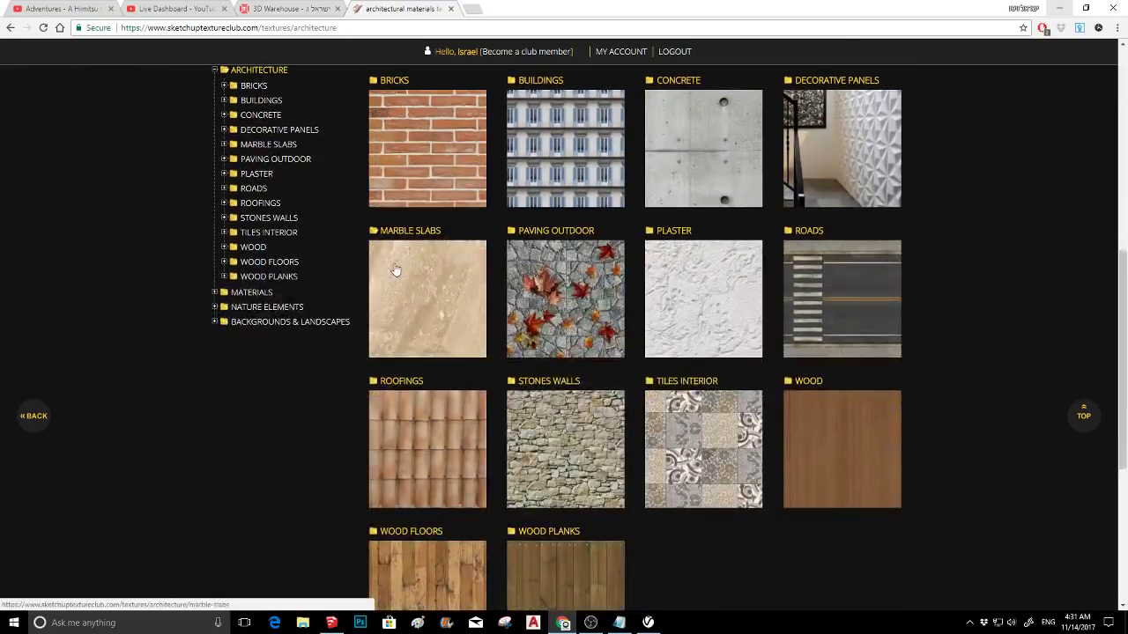
pyautogui.scroll(2, 286, 211)
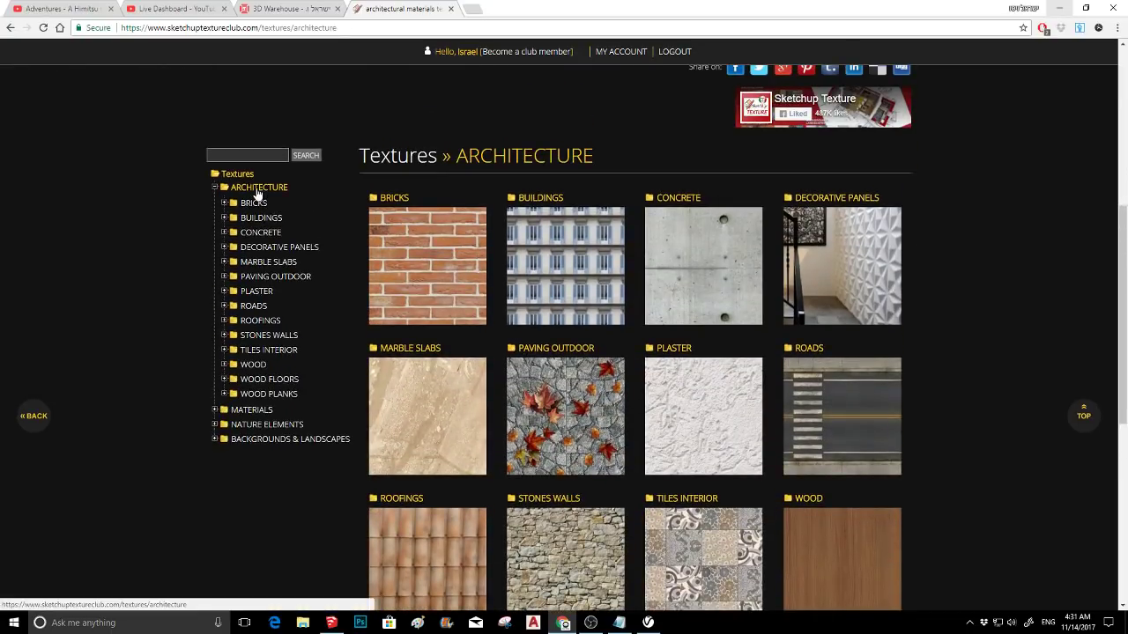
pyautogui.click(257, 193)
pyautogui.scroll(-1, 208, 253)
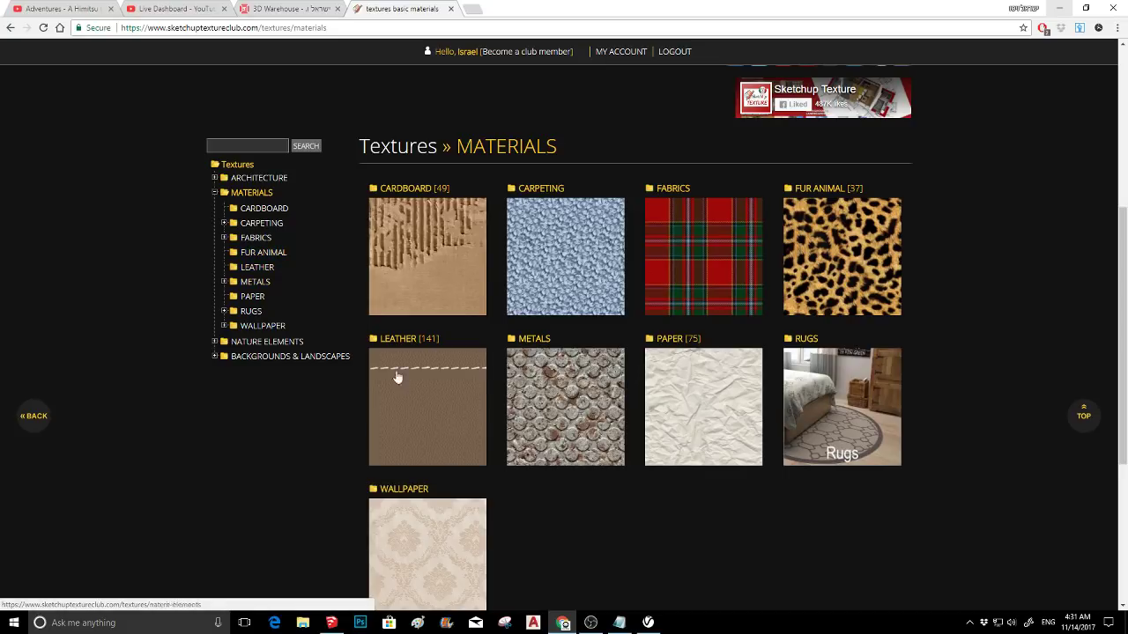
pyautogui.click(695, 263)
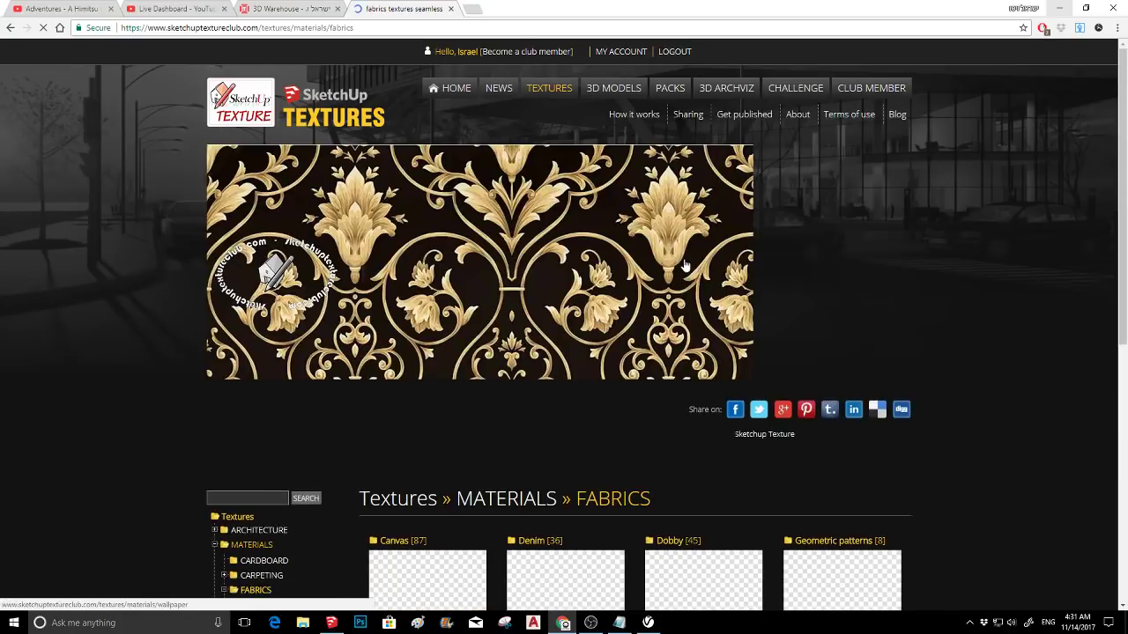
# - Open the Fabrics > Velvet textures and open blue velvet 16190 and light blue velvet 16191 in new tabs
pyautogui.scroll(-2, 608, 306)
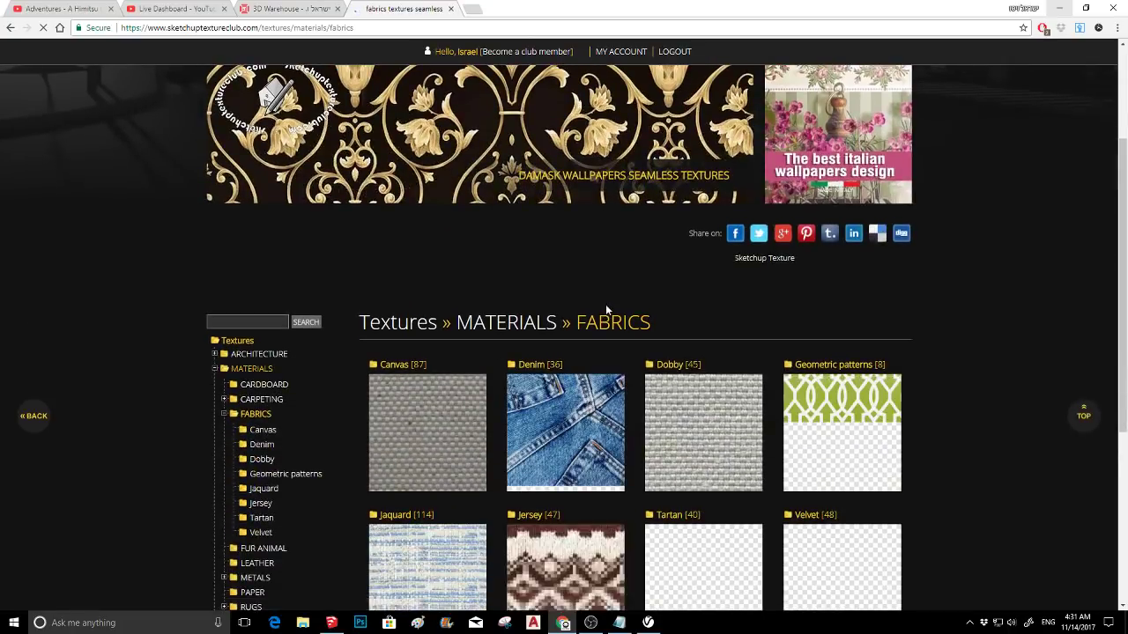
pyautogui.scroll(-3, 608, 306)
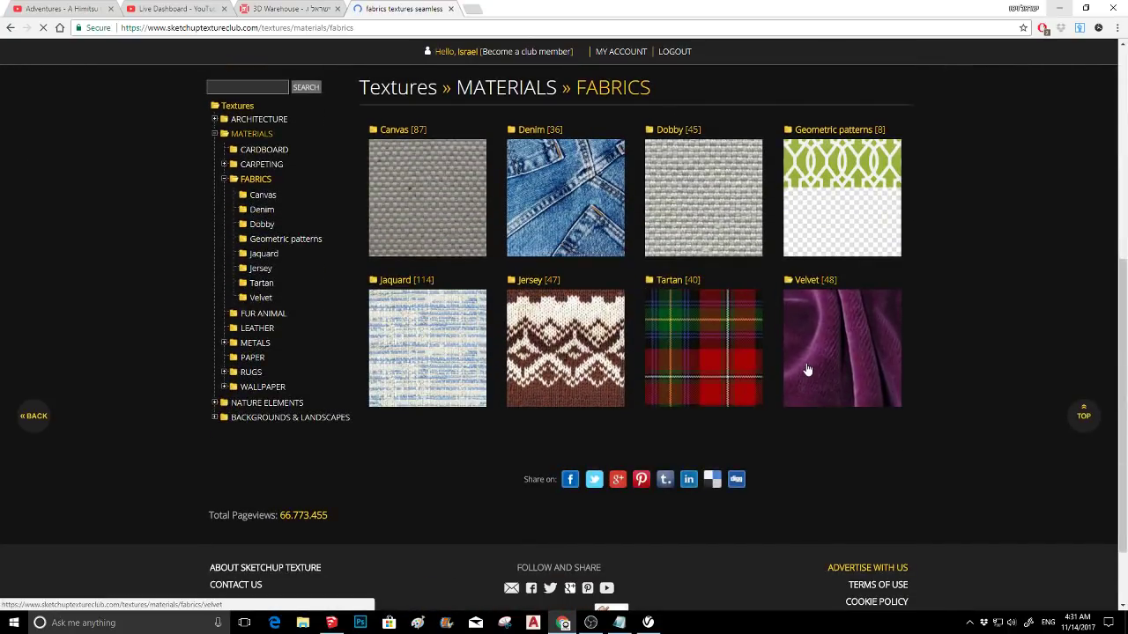
pyautogui.click(811, 348)
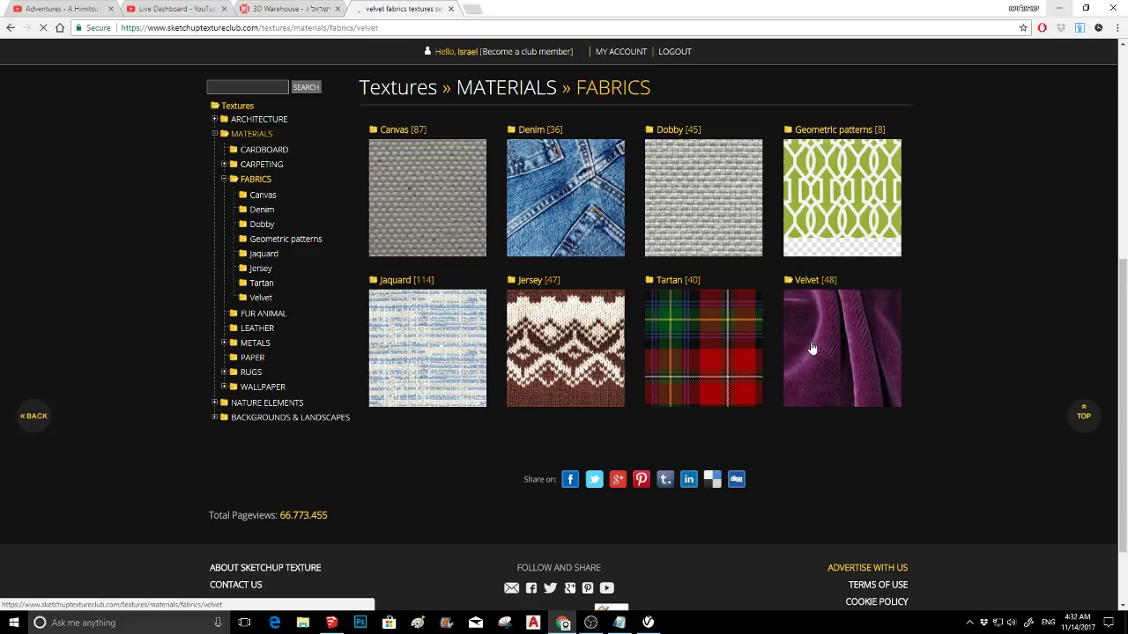
pyautogui.scroll(-4, 534, 377)
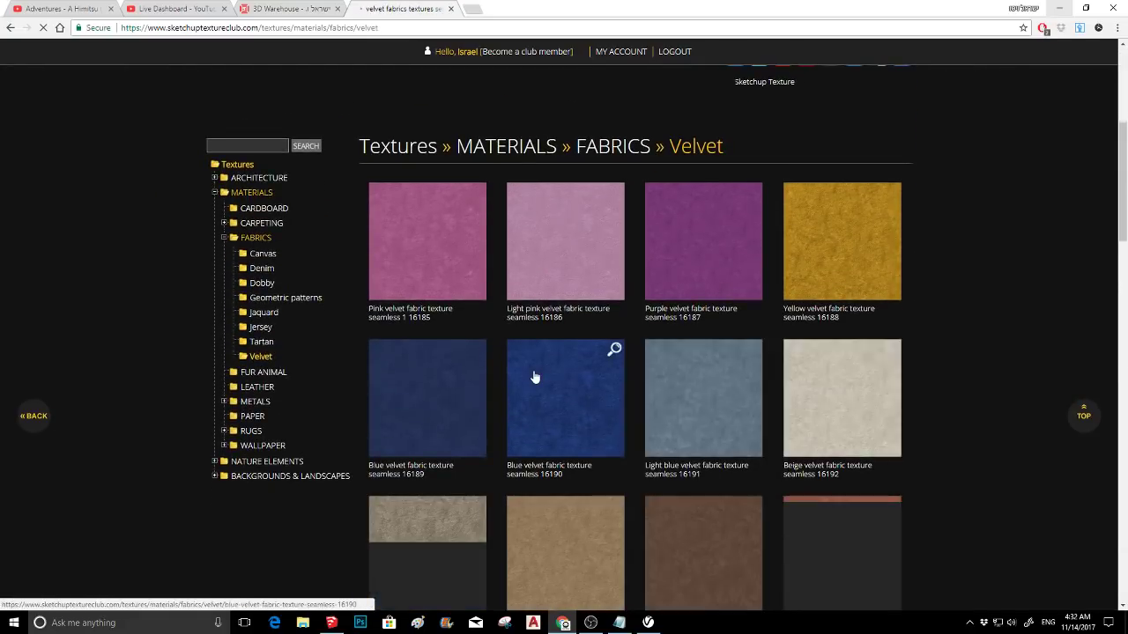
pyautogui.scroll(-1, 534, 377)
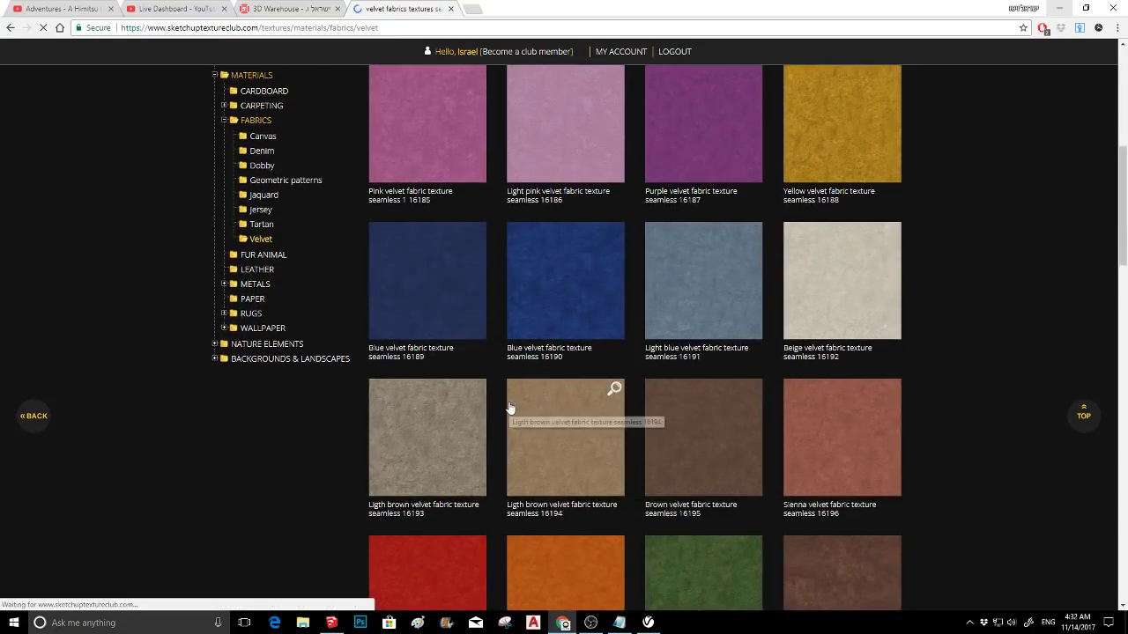
pyautogui.scroll(-6, 571, 282)
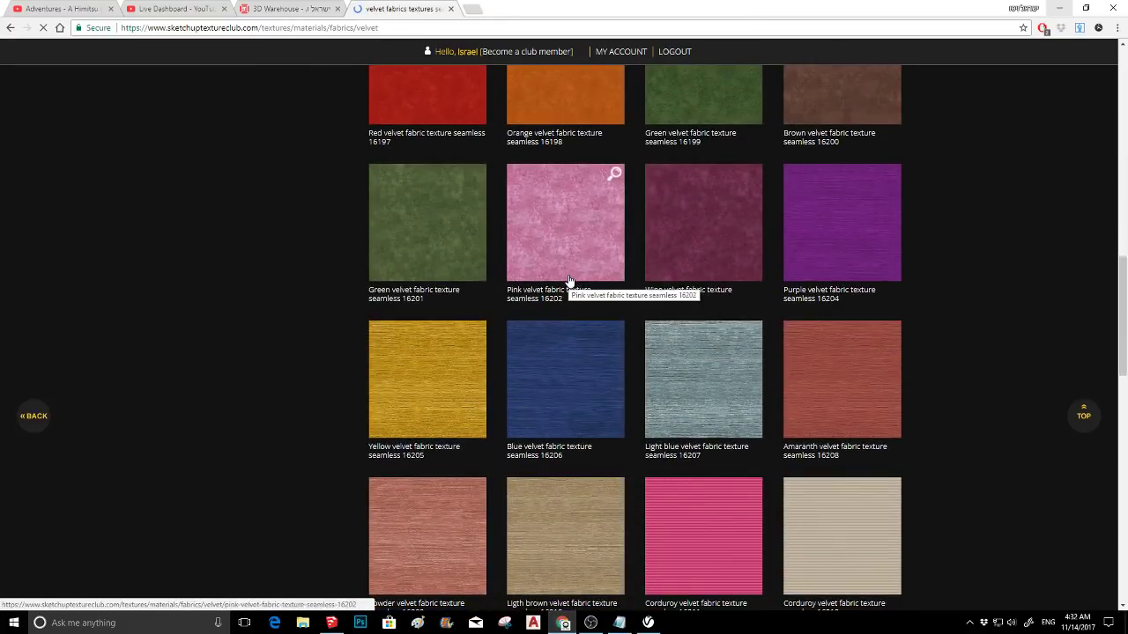
pyautogui.scroll(-1, 569, 281)
pyautogui.scroll(-7, 568, 282)
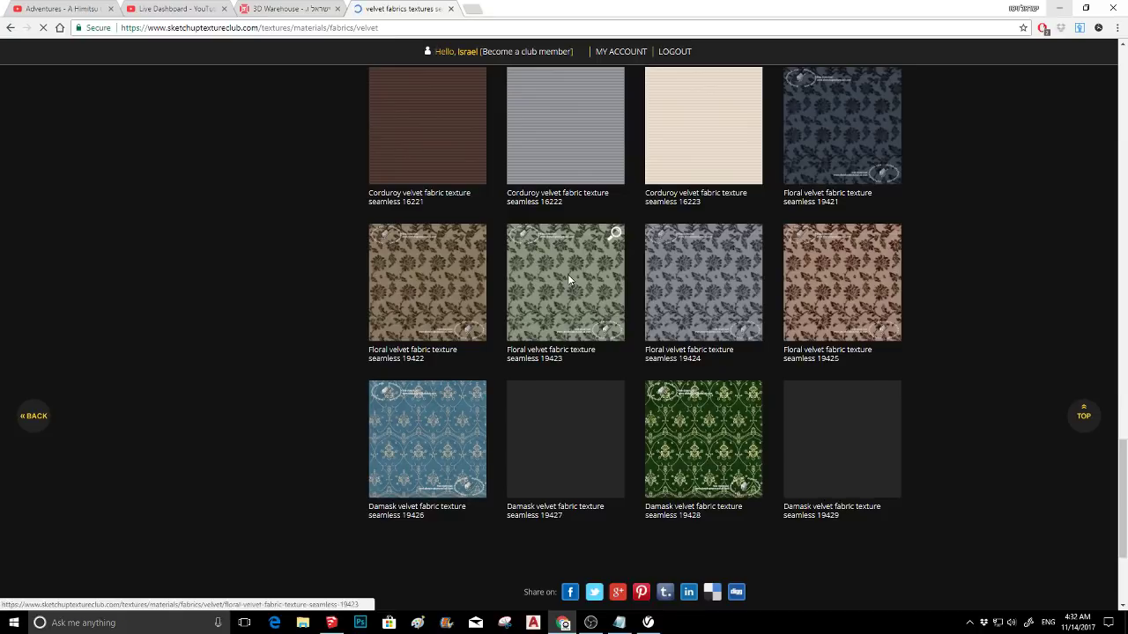
pyautogui.scroll(2, 567, 274)
pyautogui.scroll(8, 568, 278)
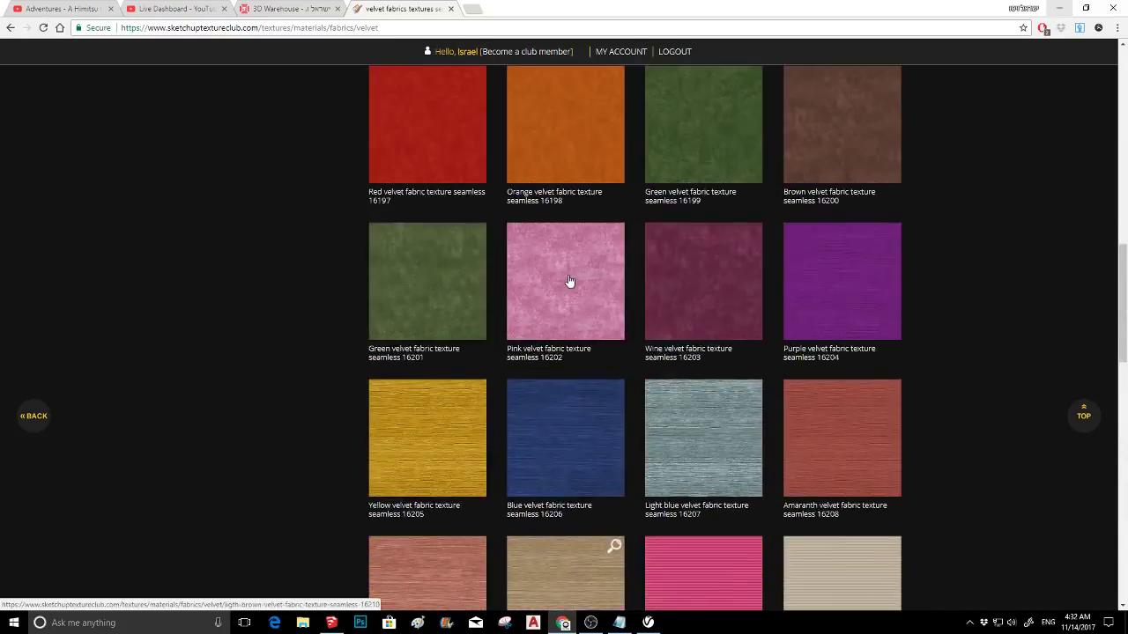
pyautogui.scroll(2, 568, 281)
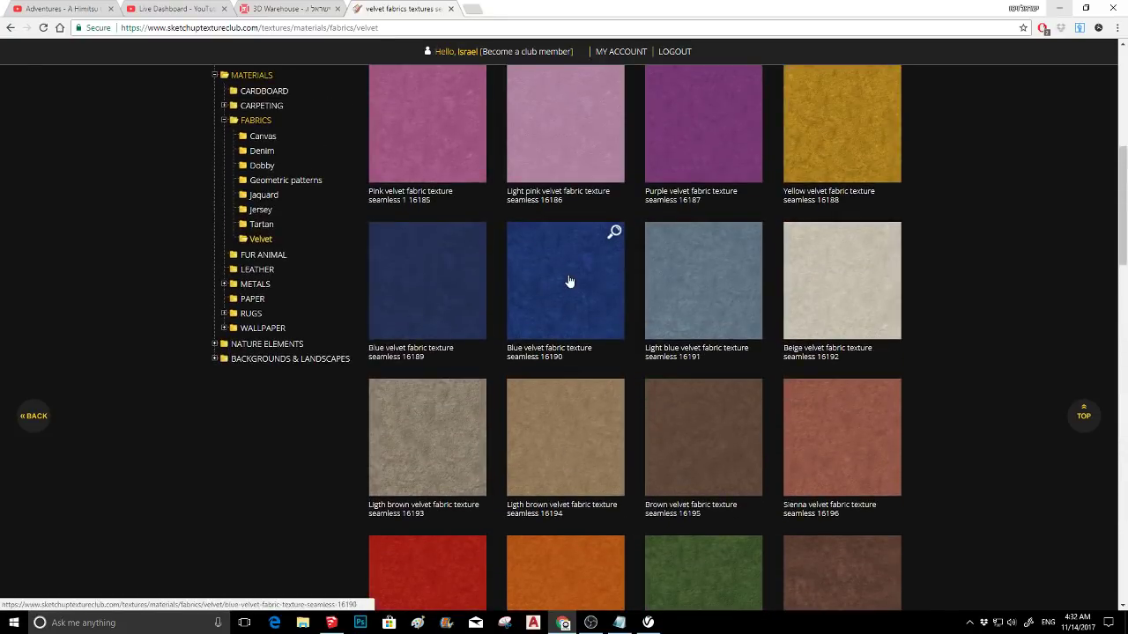
pyautogui.middleClick(569, 281)
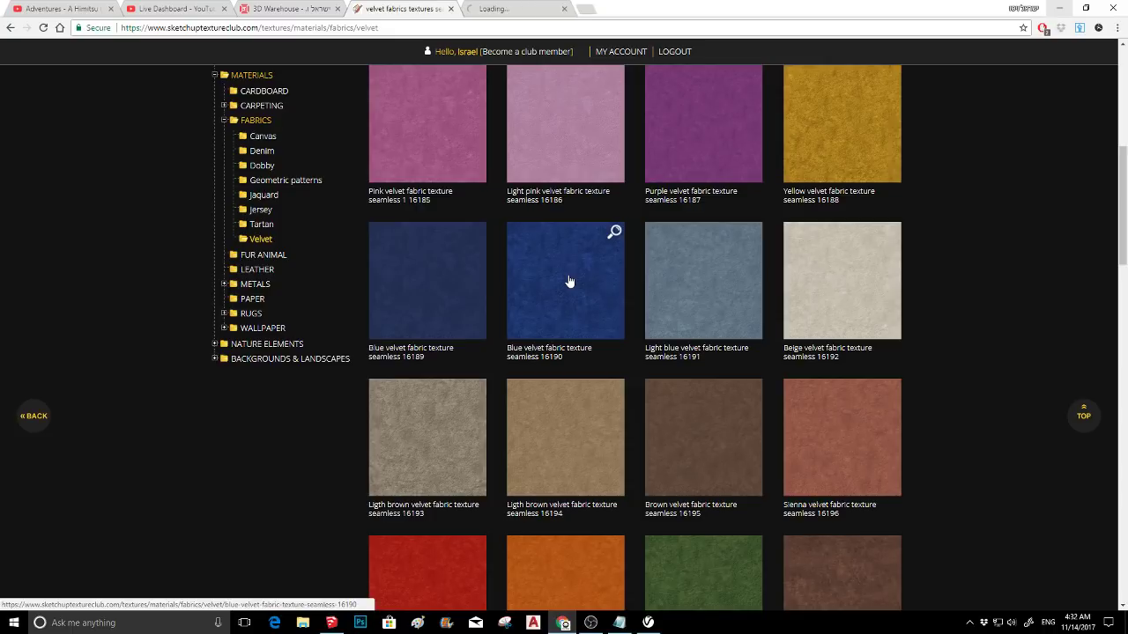
pyautogui.middleClick(676, 281)
# - Download light blue velvet 16191 and blue velvet 16190, then show the zip in its folder
pyautogui.click(515, 11)
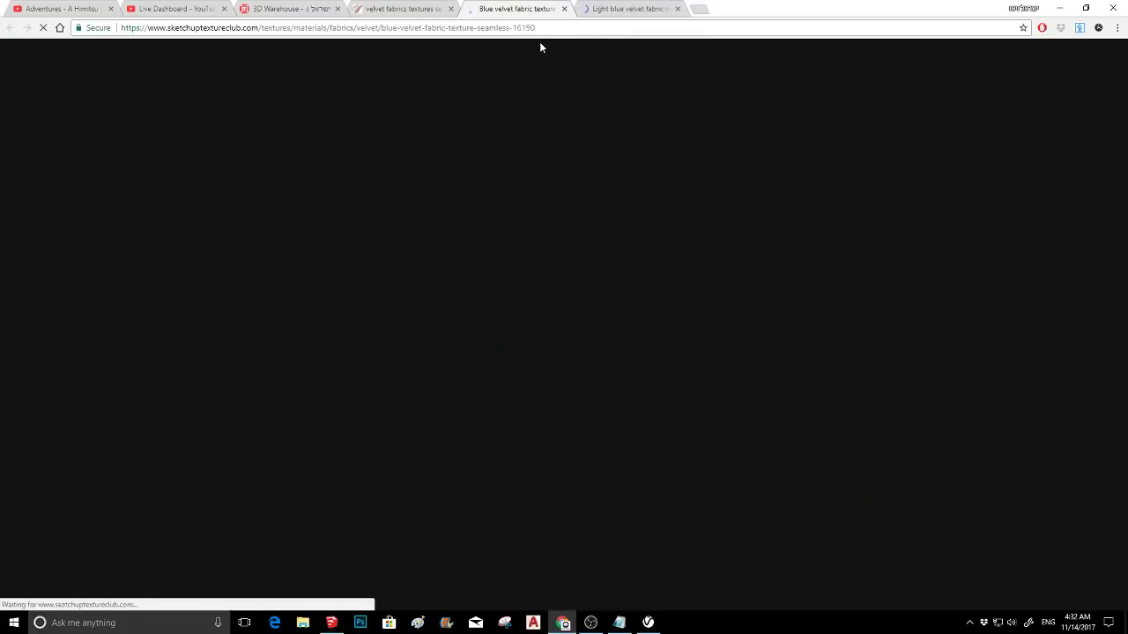
pyautogui.click(621, 8)
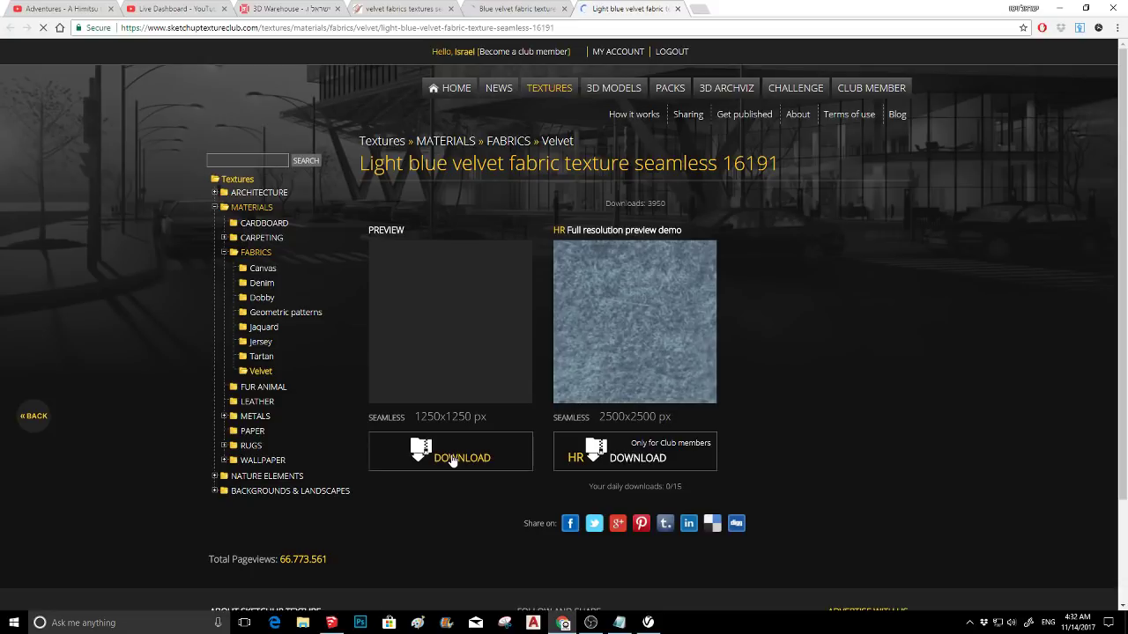
pyautogui.click(452, 458)
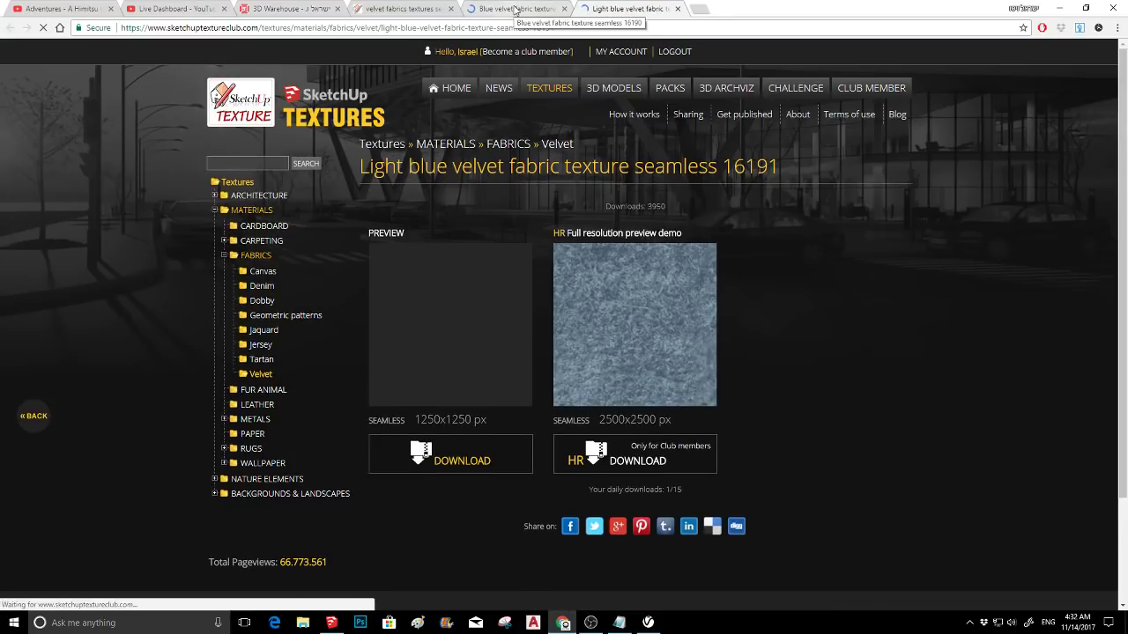
pyautogui.click(515, 9)
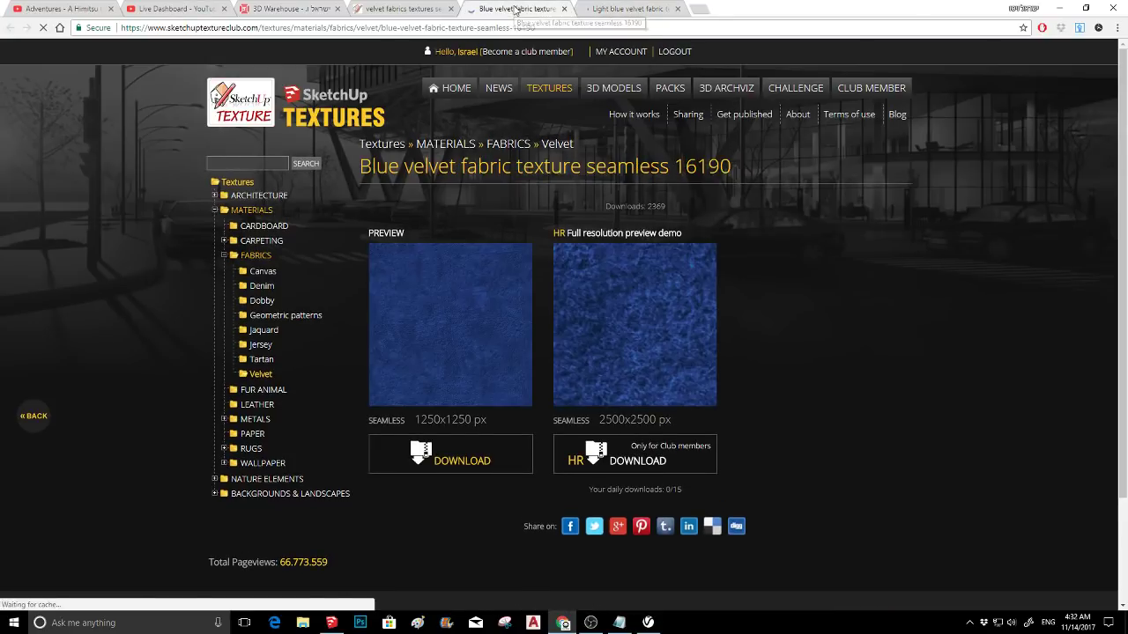
pyautogui.click(443, 463)
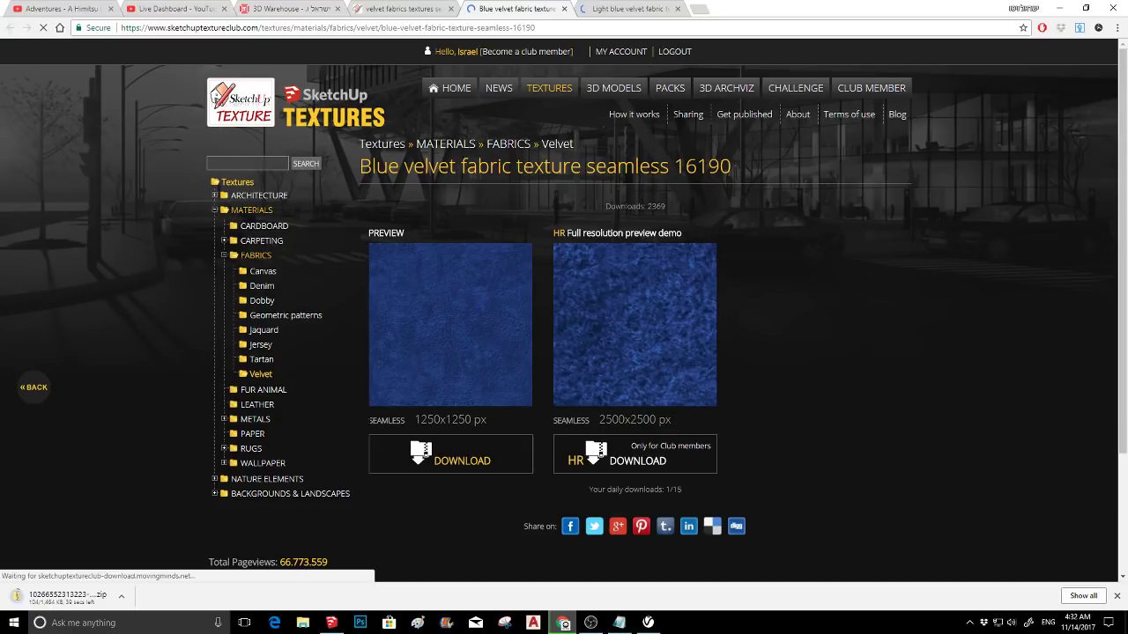
pyautogui.click(444, 463)
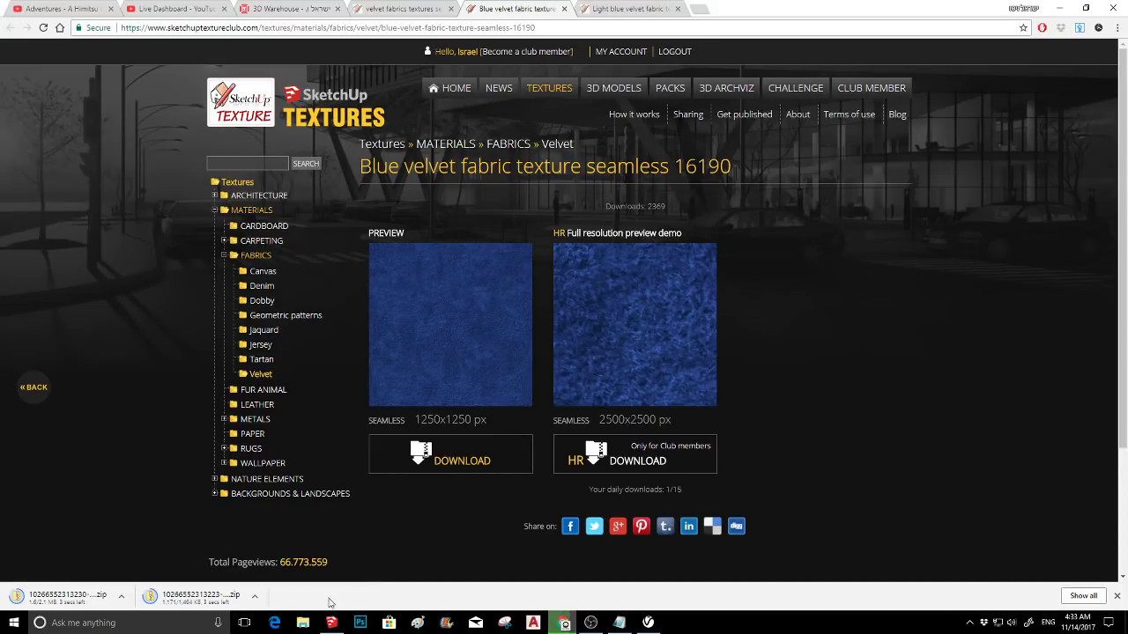
pyautogui.click(260, 599)
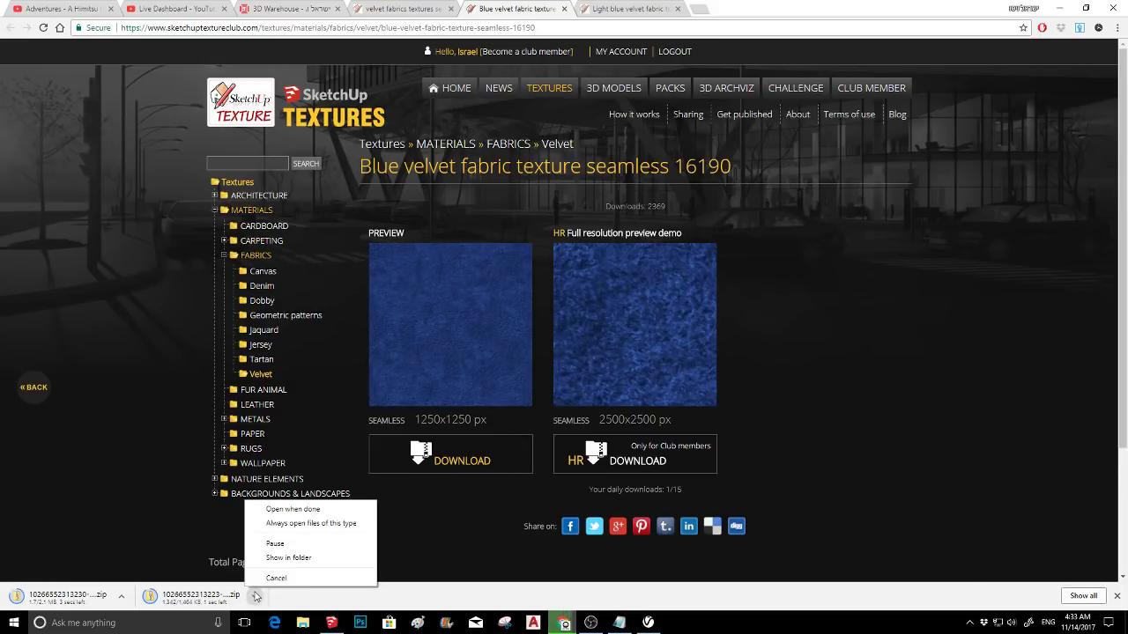
pyautogui.click(294, 561)
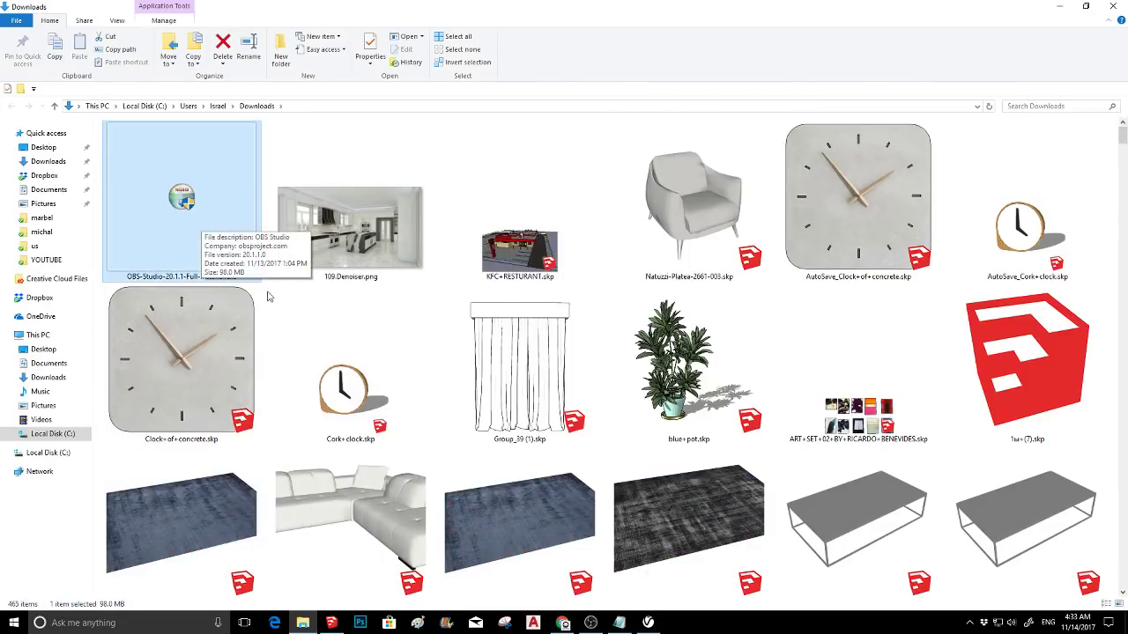
# - Reveal the first downloaded velvet texture zip in the Downloads folder
pyautogui.click(217, 106)
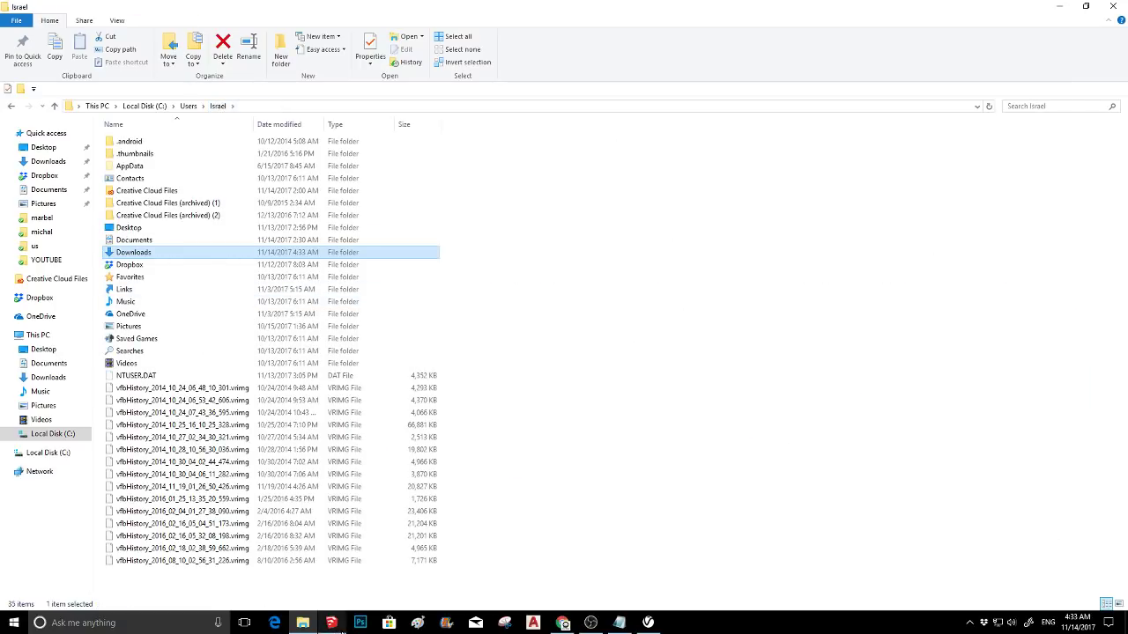
pyautogui.click(562, 623)
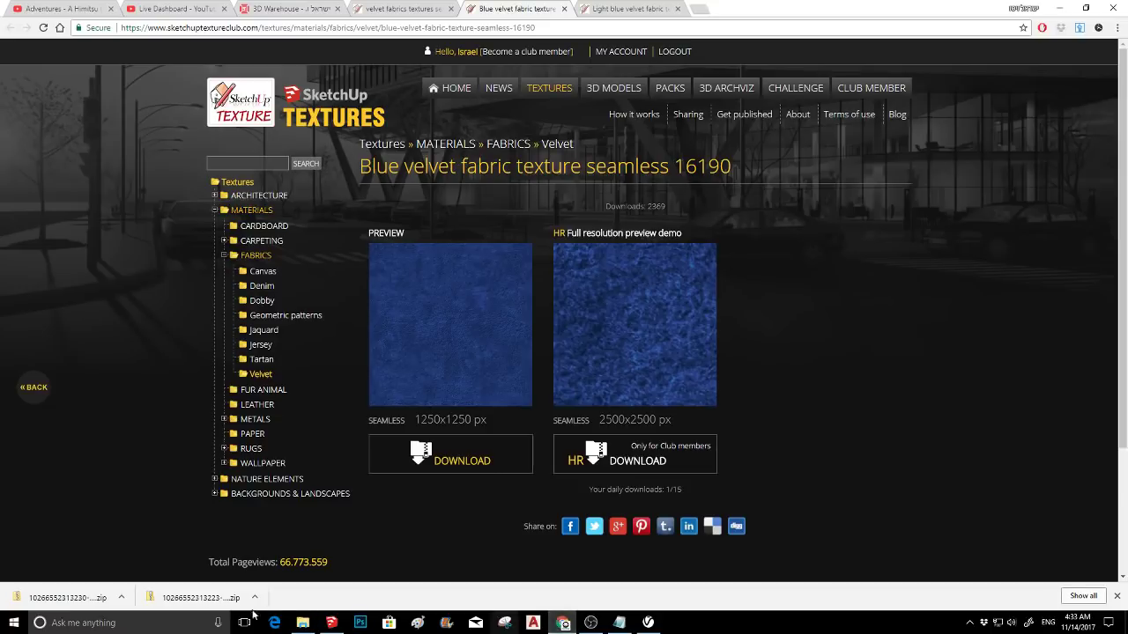
pyautogui.click(122, 598)
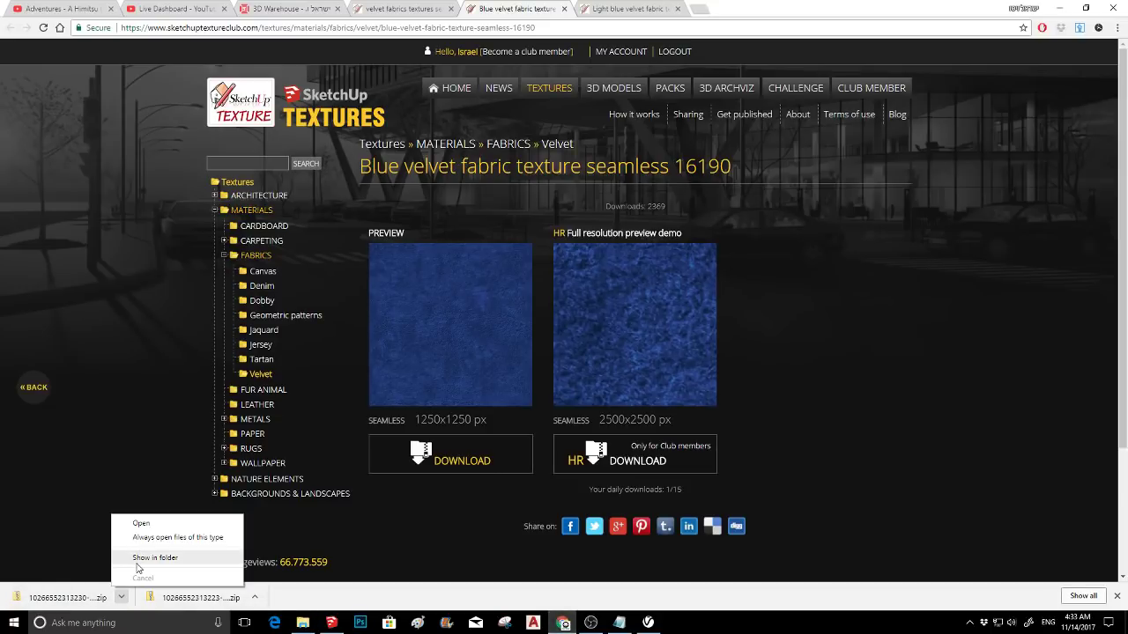
pyautogui.click(146, 555)
# - Cut both velvet texture zips and open Dropbox's matirial folder
pyautogui.keyDown('ctrl'); pyautogui.click(319, 212); pyautogui.keyUp('ctrl')
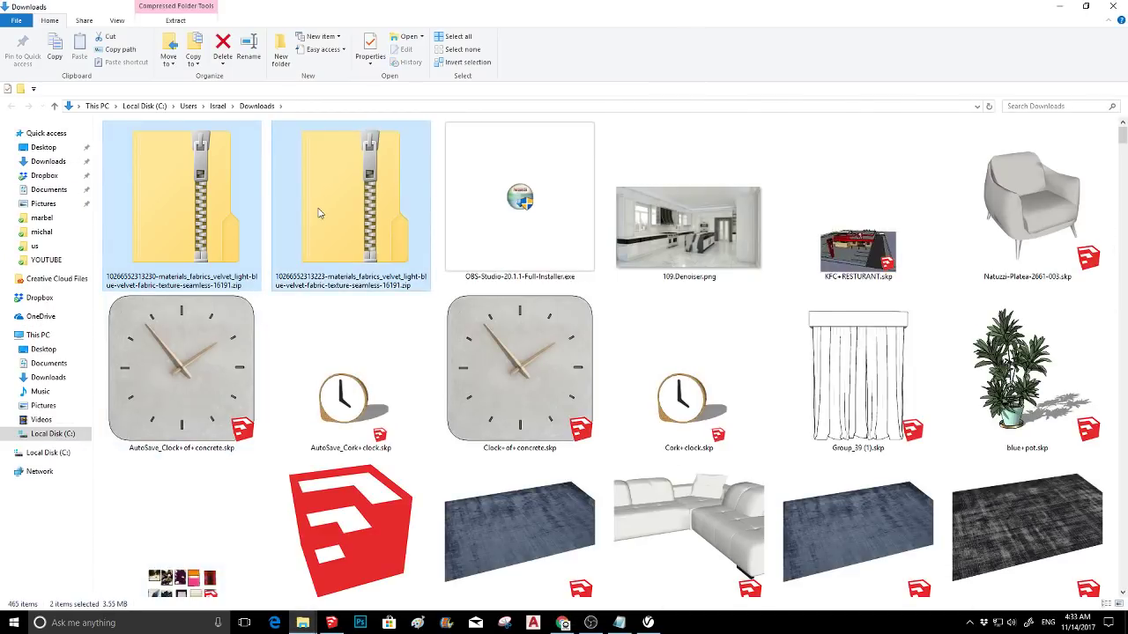
pyautogui.rightClick(319, 212)
pyautogui.click(352, 332)
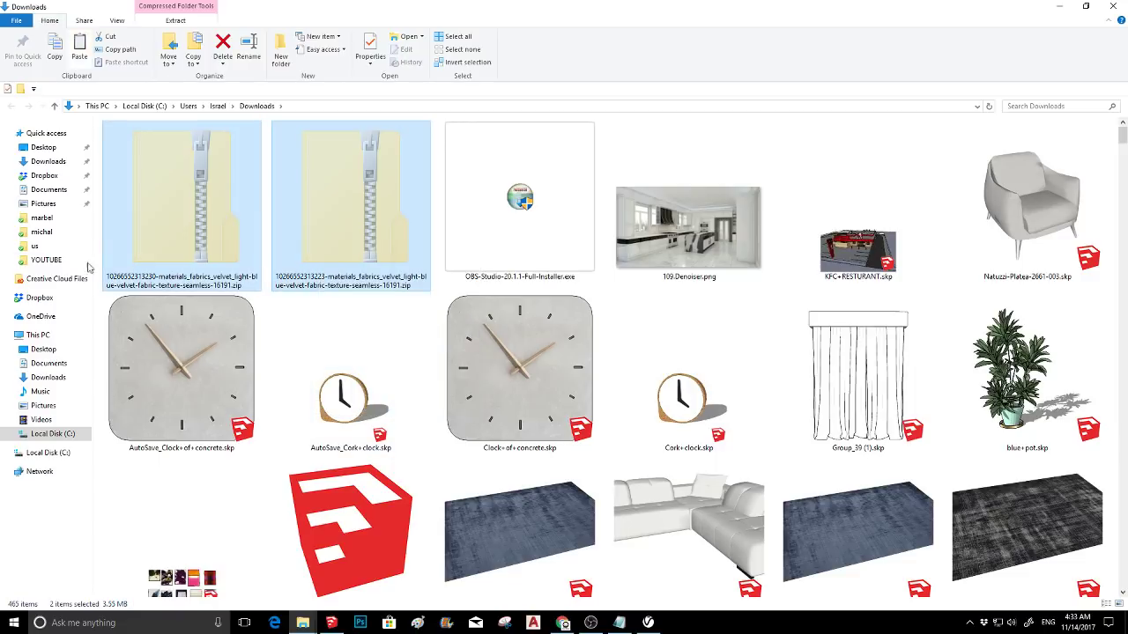
pyautogui.click(40, 298)
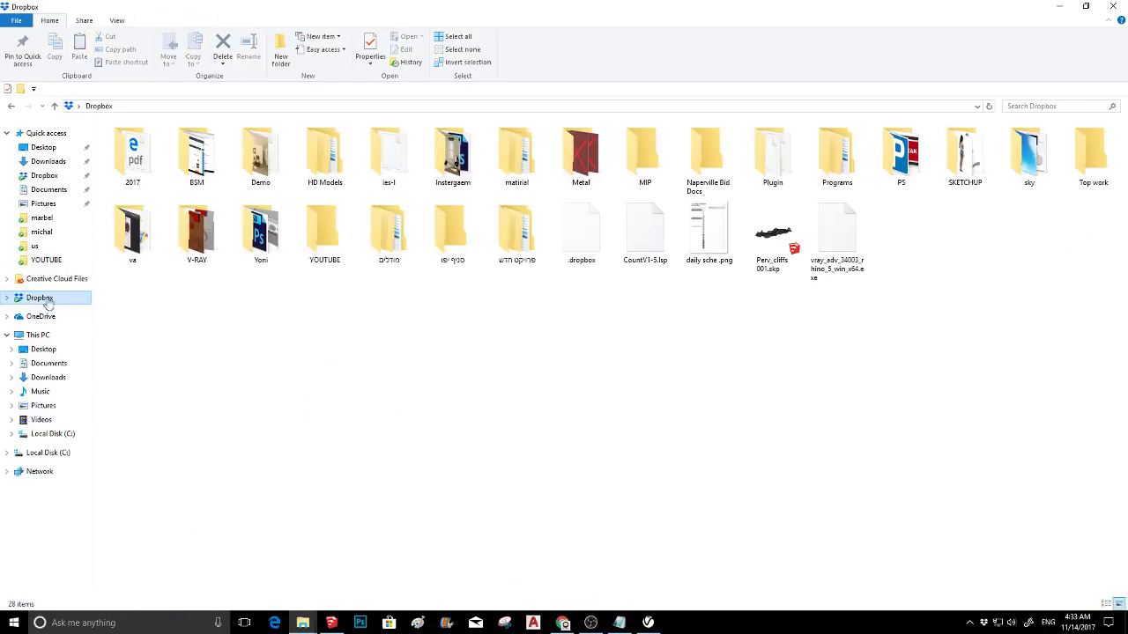
pyautogui.doubleClick(518, 152)
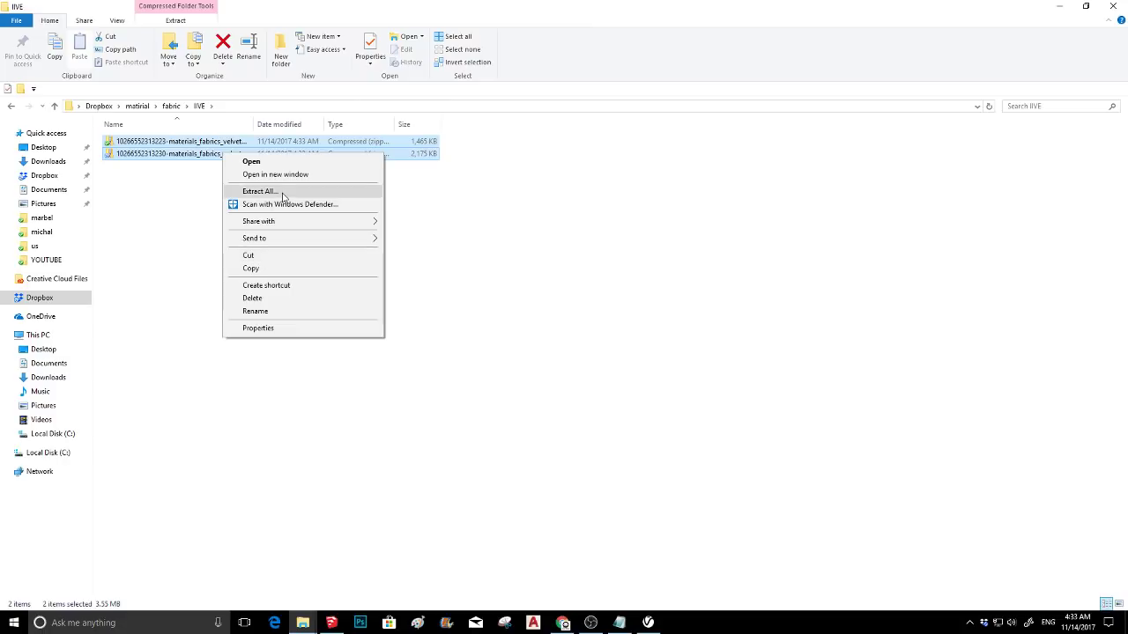
# - Extract the first velvet texture zip into the IIVE folder
pyautogui.click(282, 189)
pyautogui.click(735, 179)
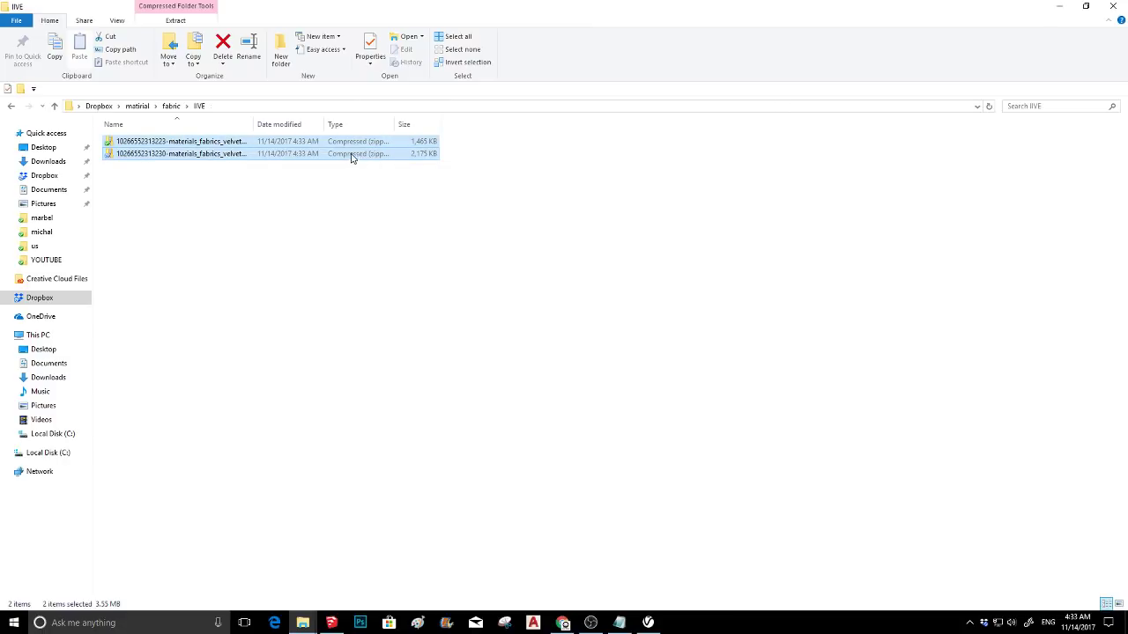
pyautogui.click(347, 142)
pyautogui.rightClick(345, 144)
pyautogui.click(381, 182)
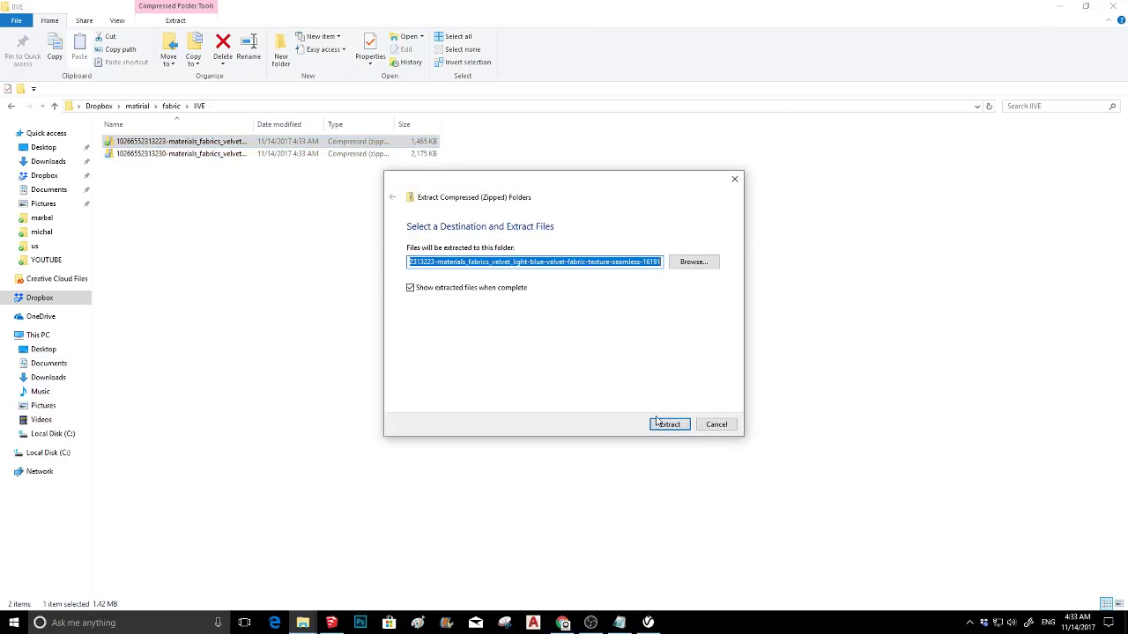
pyautogui.click(670, 425)
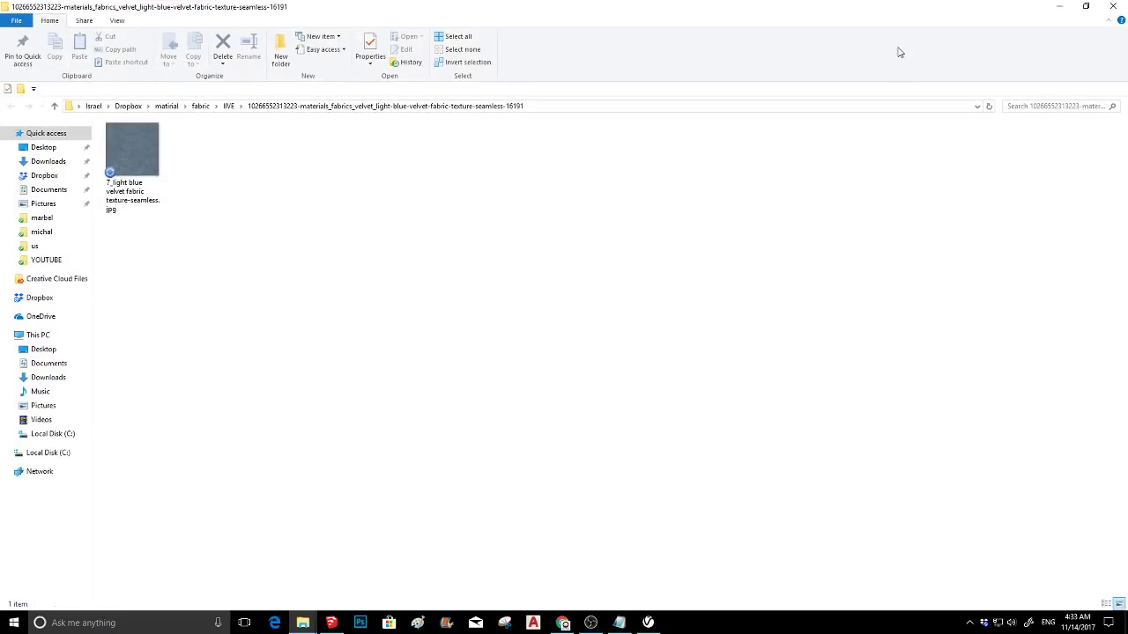
# - Extract the second velvet texture zip and return to the IIVE folder
pyautogui.hotkey('alt', 'Tab')
pyautogui.click(297, 166)
pyautogui.rightClick(296, 166)
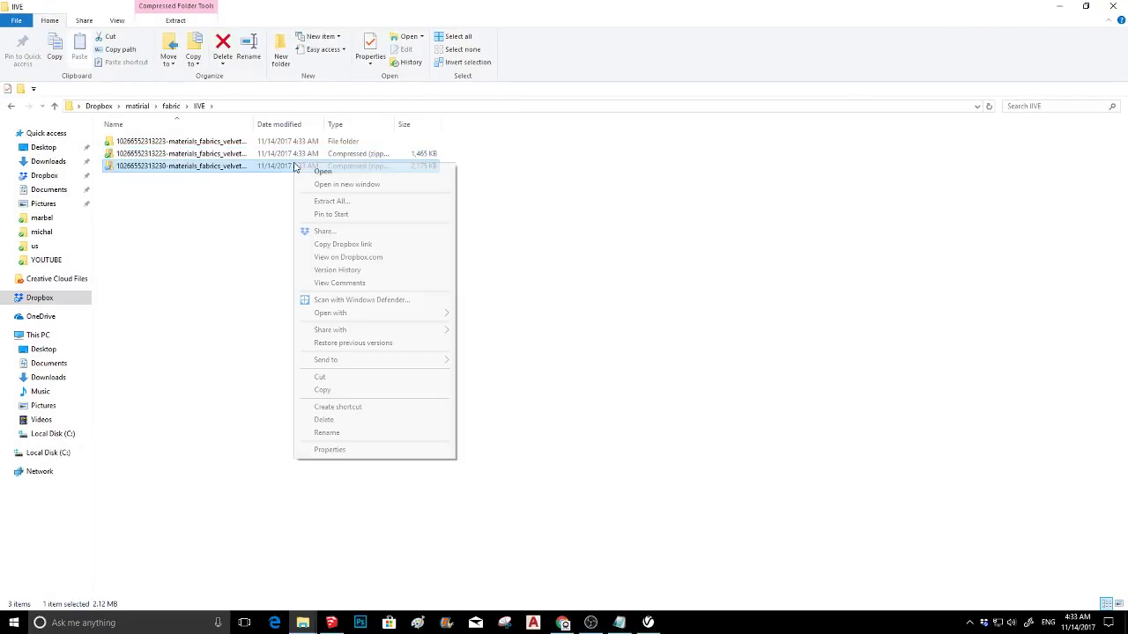
pyautogui.click(360, 201)
pyautogui.click(670, 423)
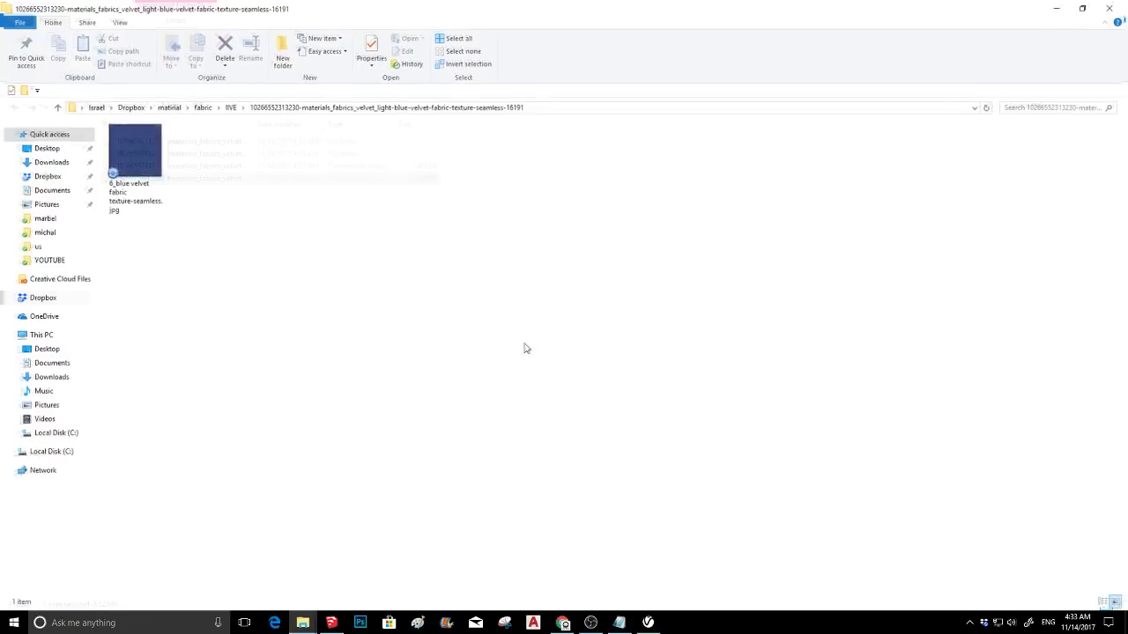
pyautogui.hotkey('alt', 'Tab')
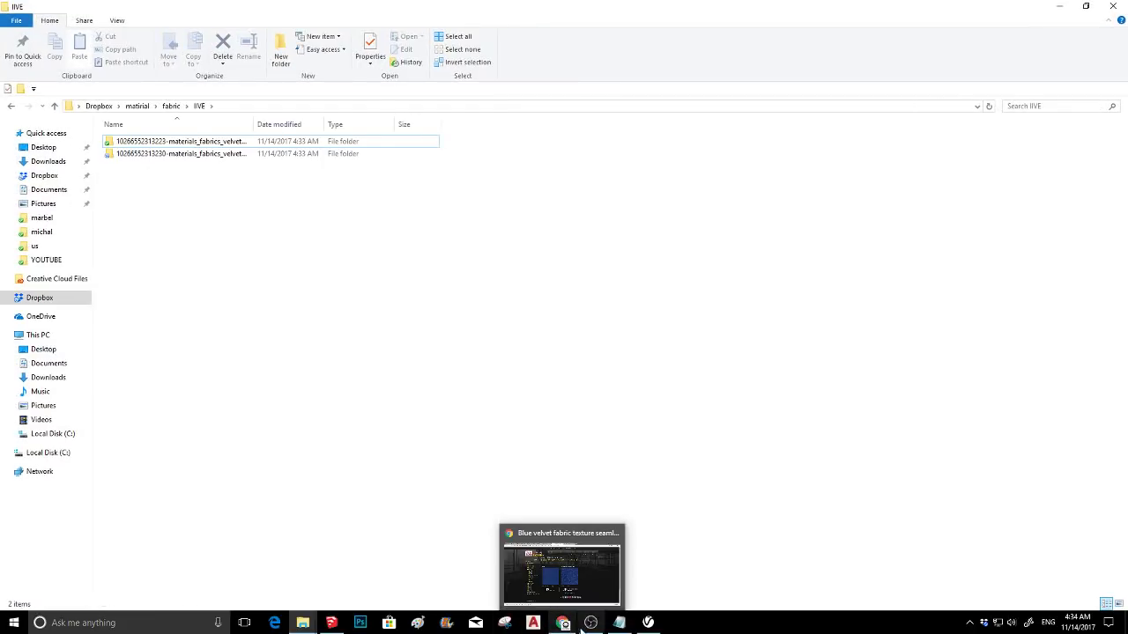
# - Return to SketchUp, pick Paint Bucket (B) and open the V-Ray Asset Editor on 15001SG8
pyautogui.moveTo(570, 627)
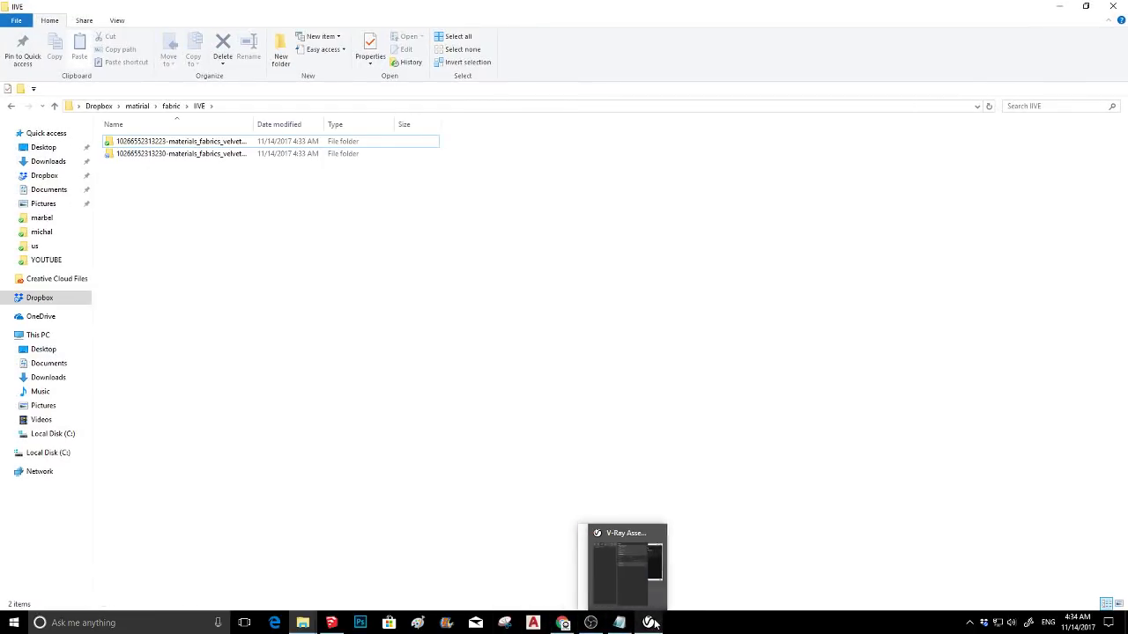
pyautogui.click(330, 623)
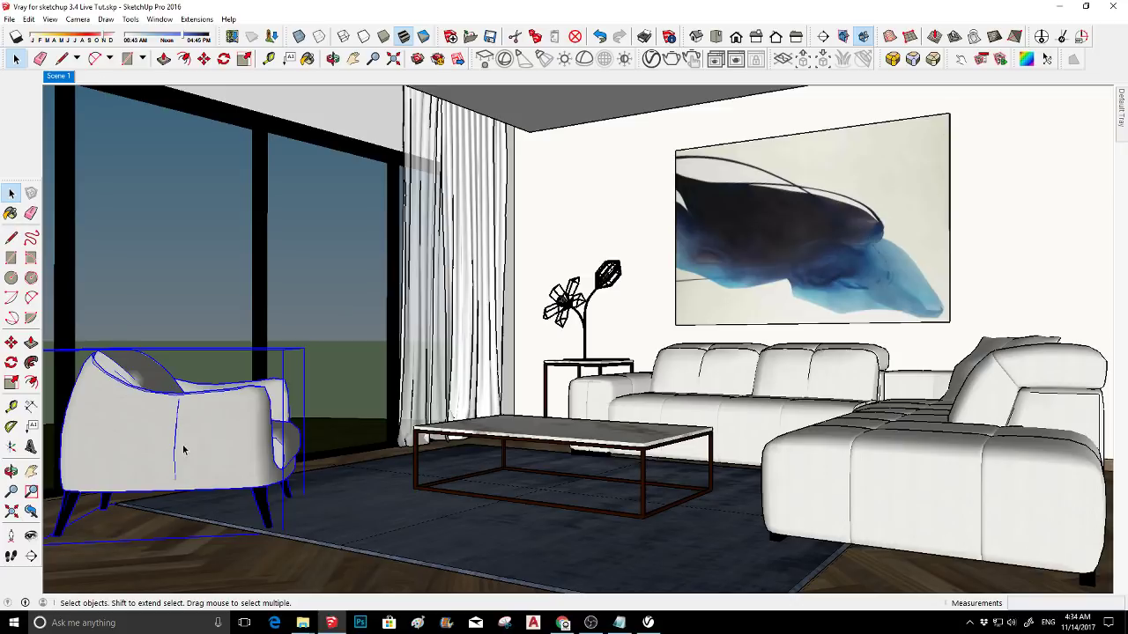
pyautogui.press('b')
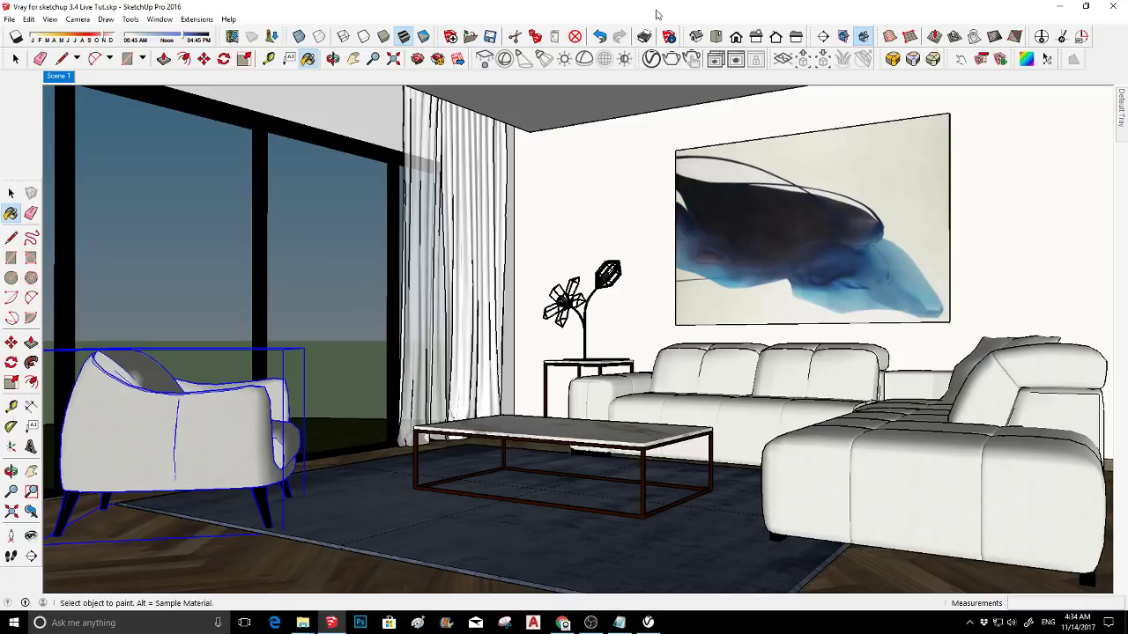
pyautogui.click(652, 58)
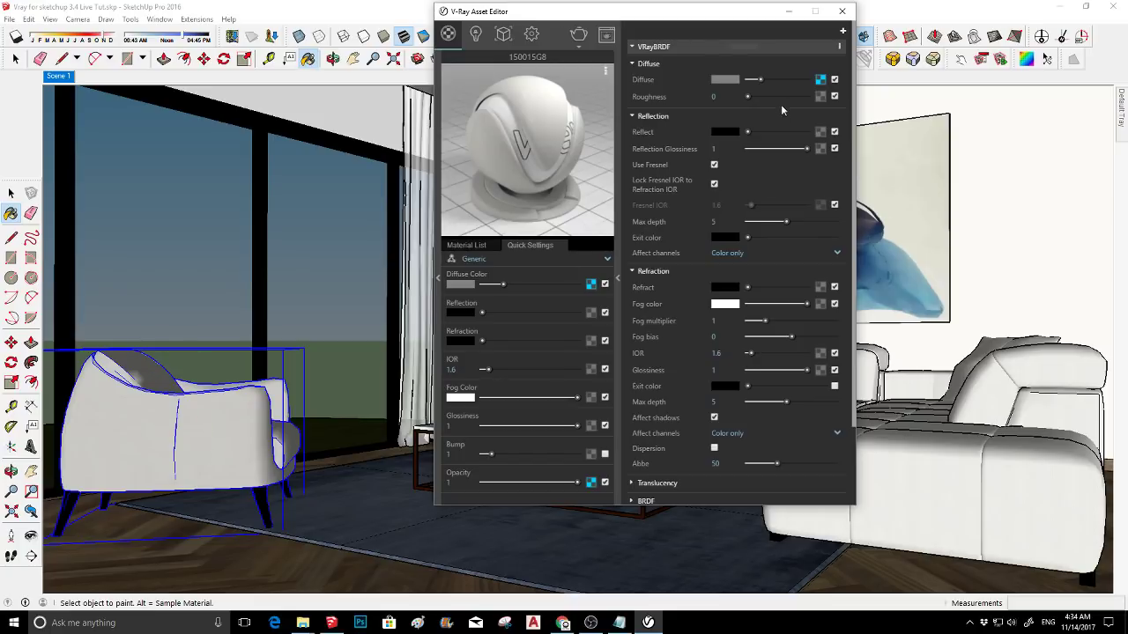
# - Swap 15001SG8's diffuse bitmap for a Falloff map and return to the main parameters
pyautogui.click(820, 80)
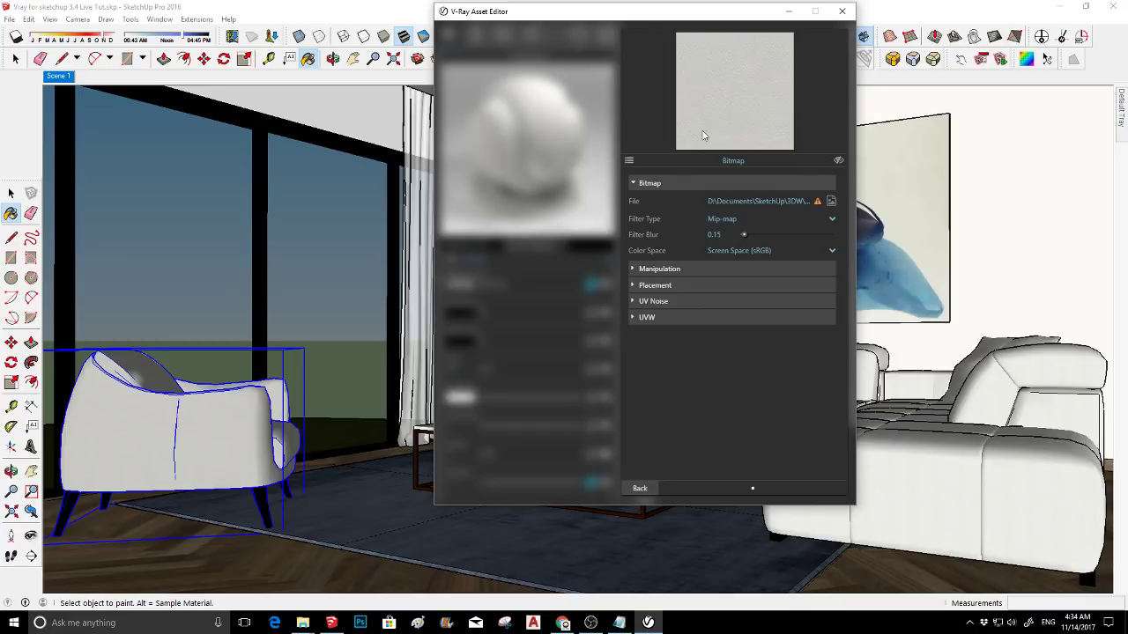
pyautogui.click(631, 162)
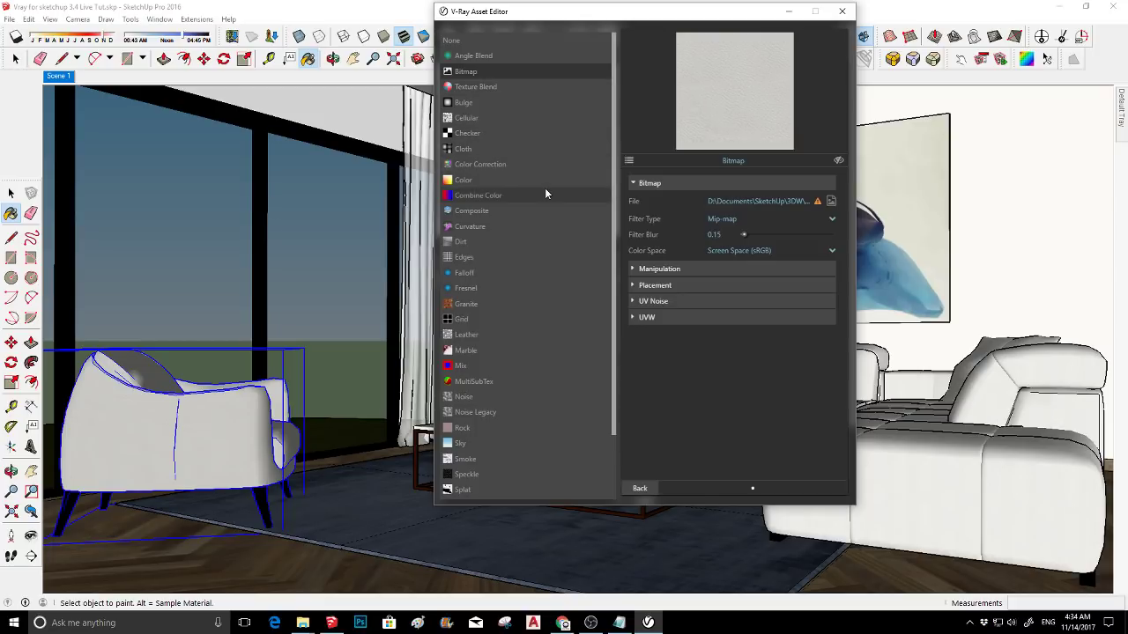
pyautogui.click(508, 275)
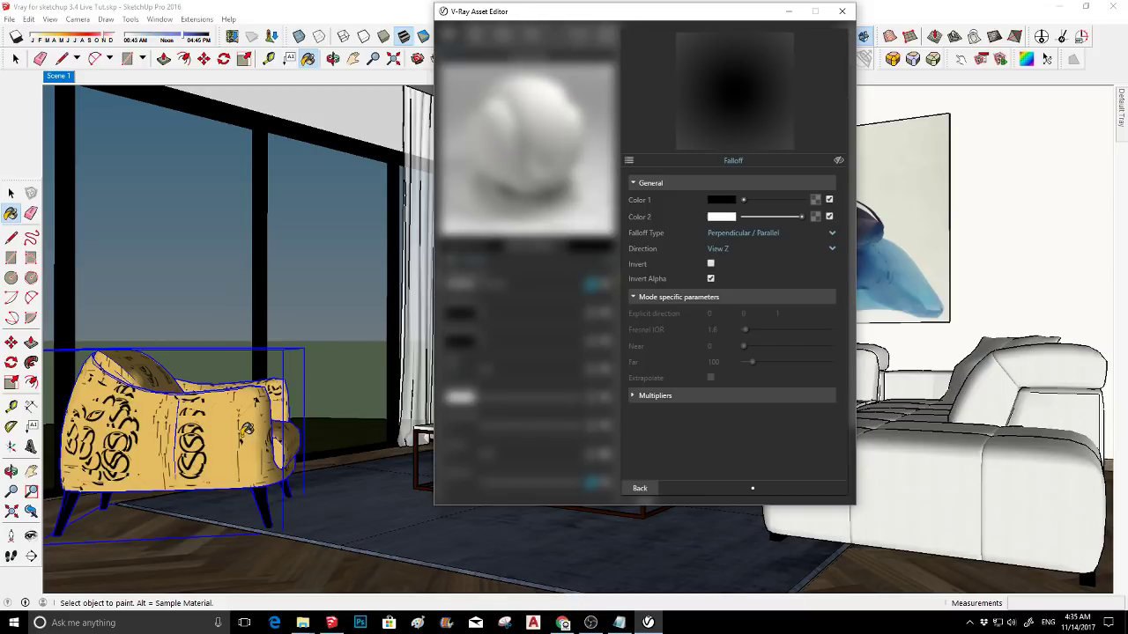
pyautogui.click(651, 489)
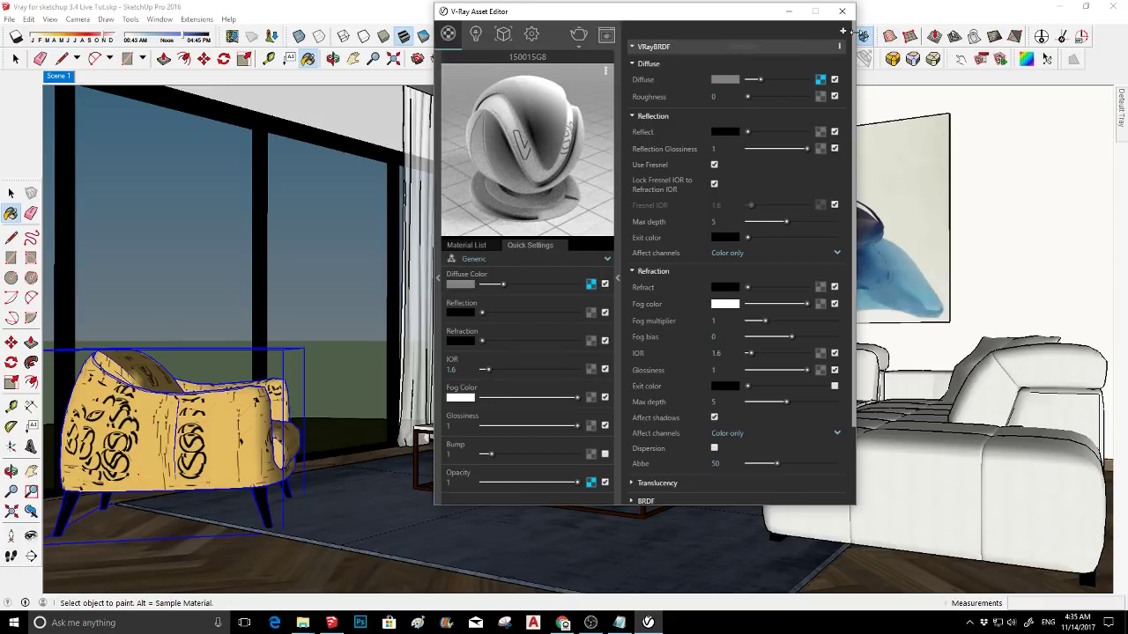
# - Add a Diffuse layer to the chair material and give it a Bitmap texture
pyautogui.click(843, 33)
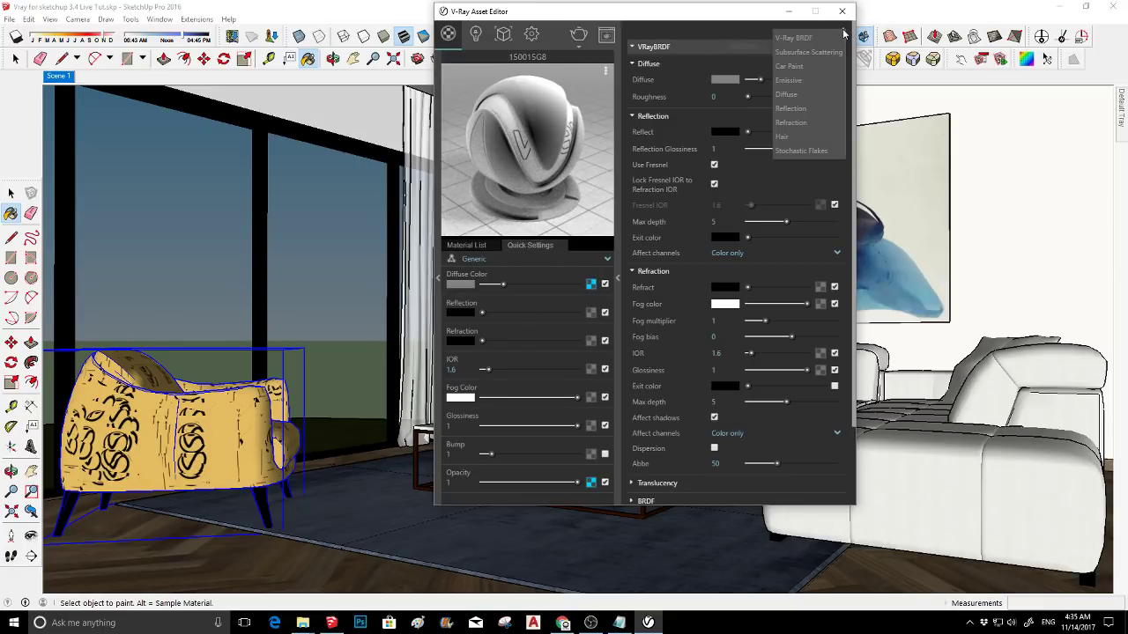
pyautogui.click(801, 93)
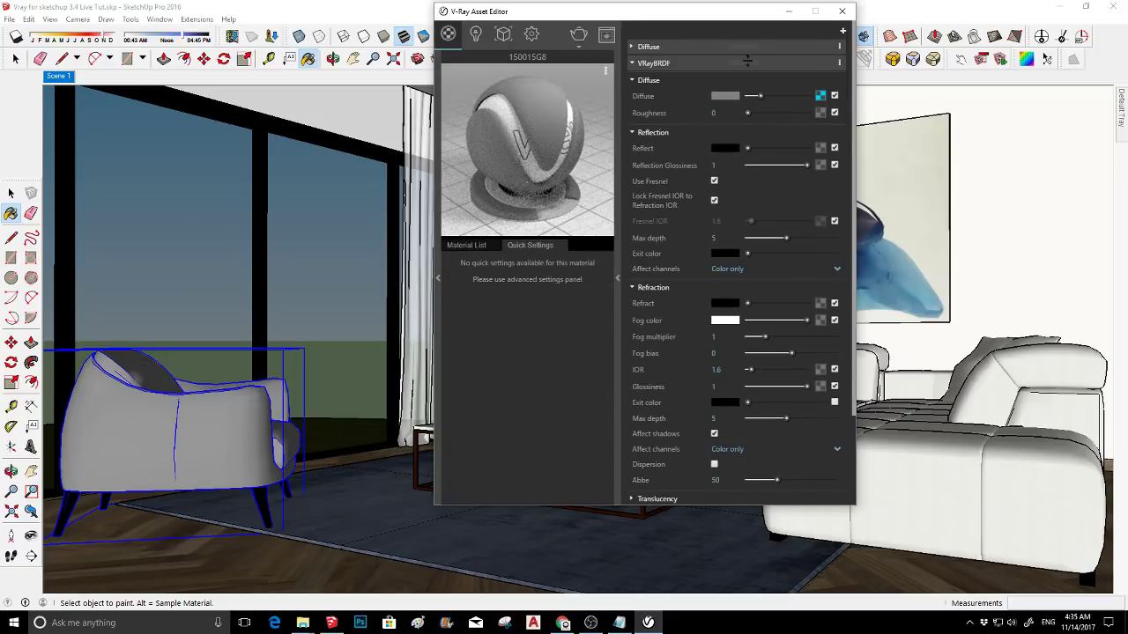
pyautogui.click(716, 48)
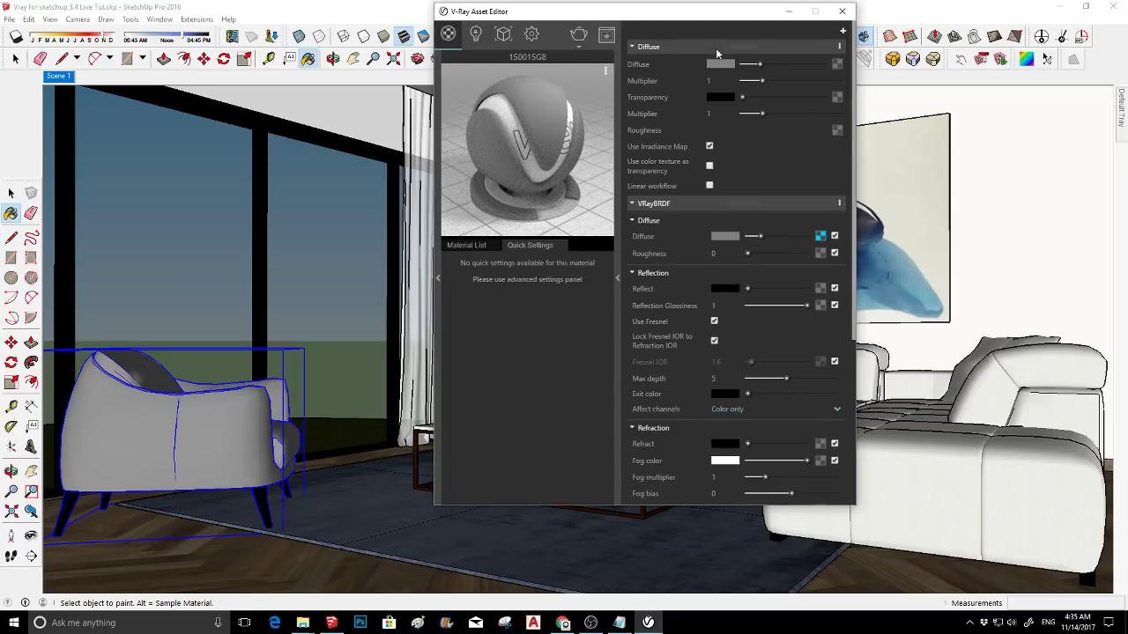
pyautogui.click(837, 64)
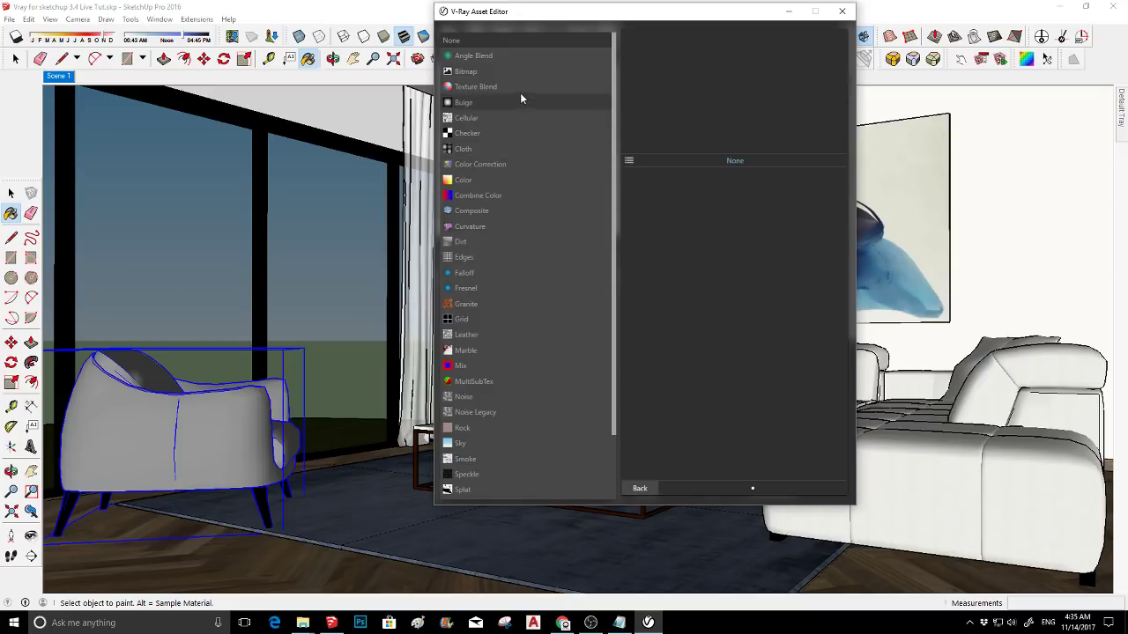
pyautogui.click(479, 70)
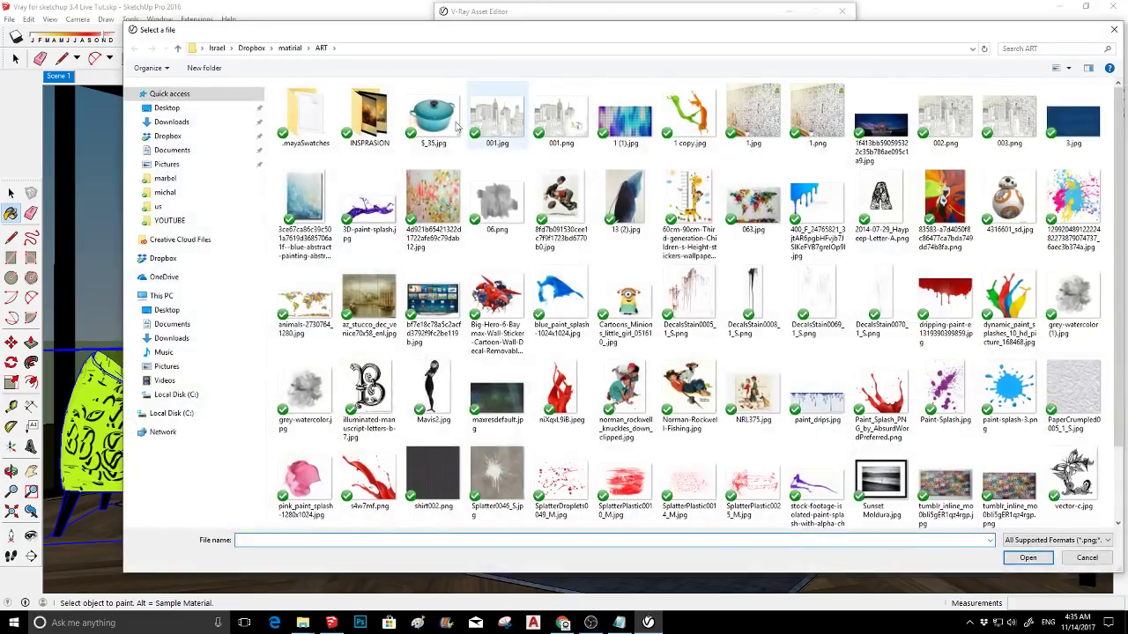
# - Browse the file picker to the material > fabric folder
pyautogui.click(161, 195)
pyautogui.click(164, 178)
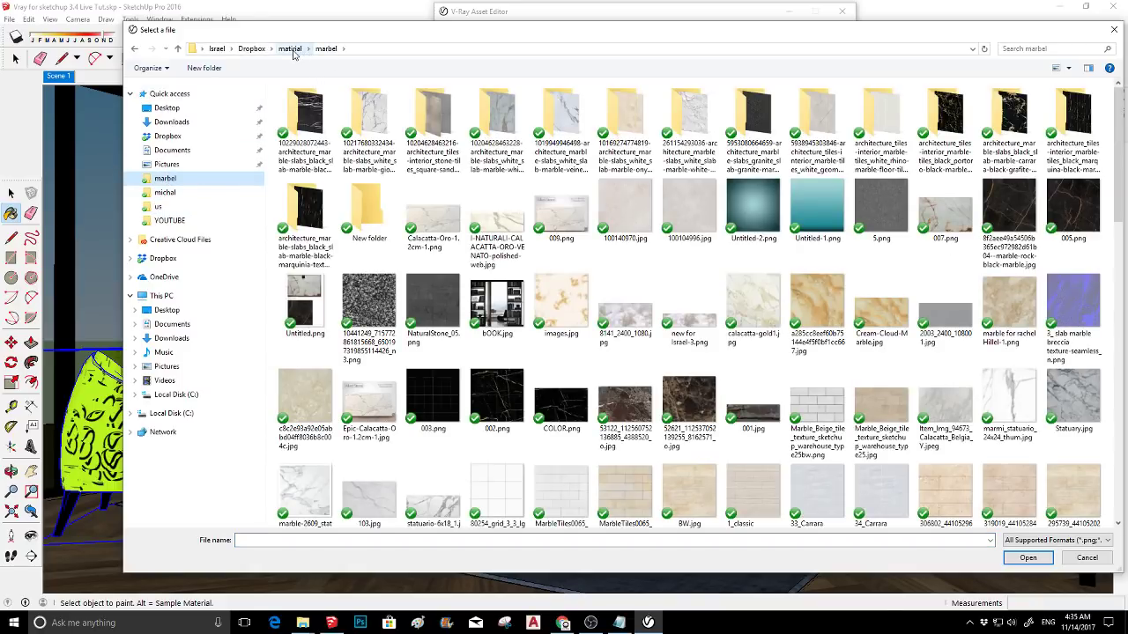
pyautogui.click(293, 51)
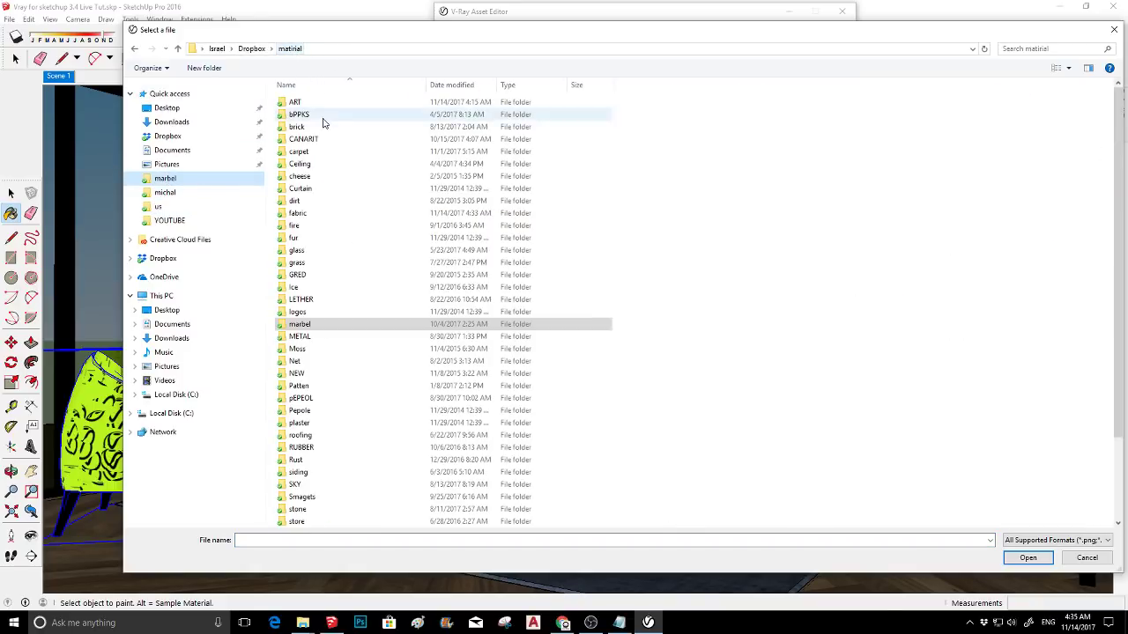
pyautogui.click(299, 217)
pyautogui.doubleClick(298, 218)
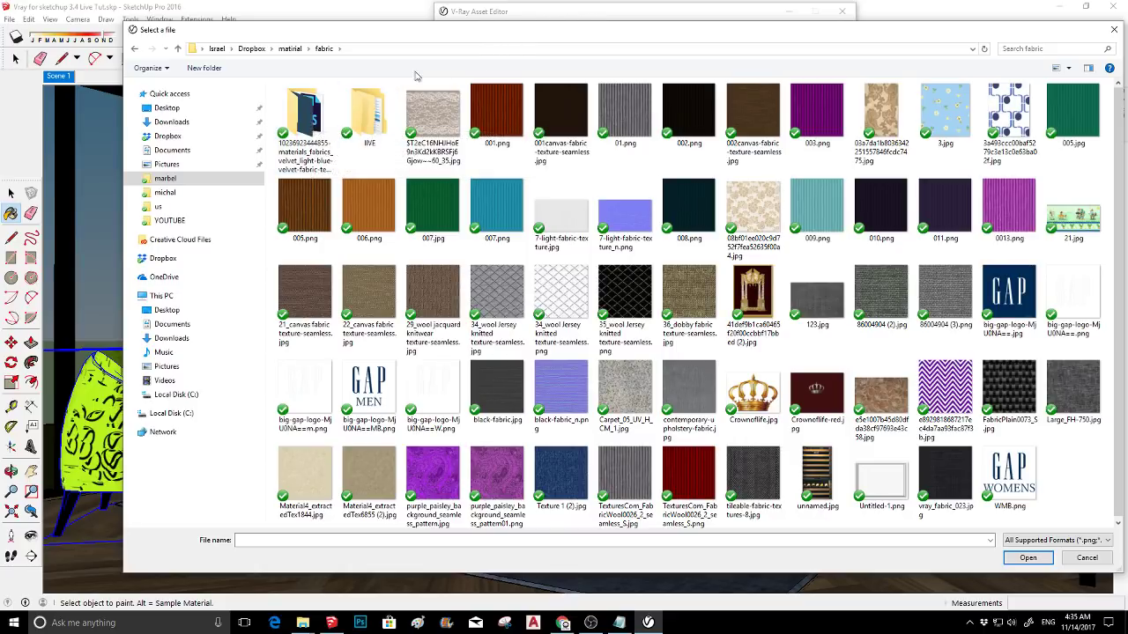
pyautogui.moveTo(441, 37); pyautogui.dragTo(414, 195)
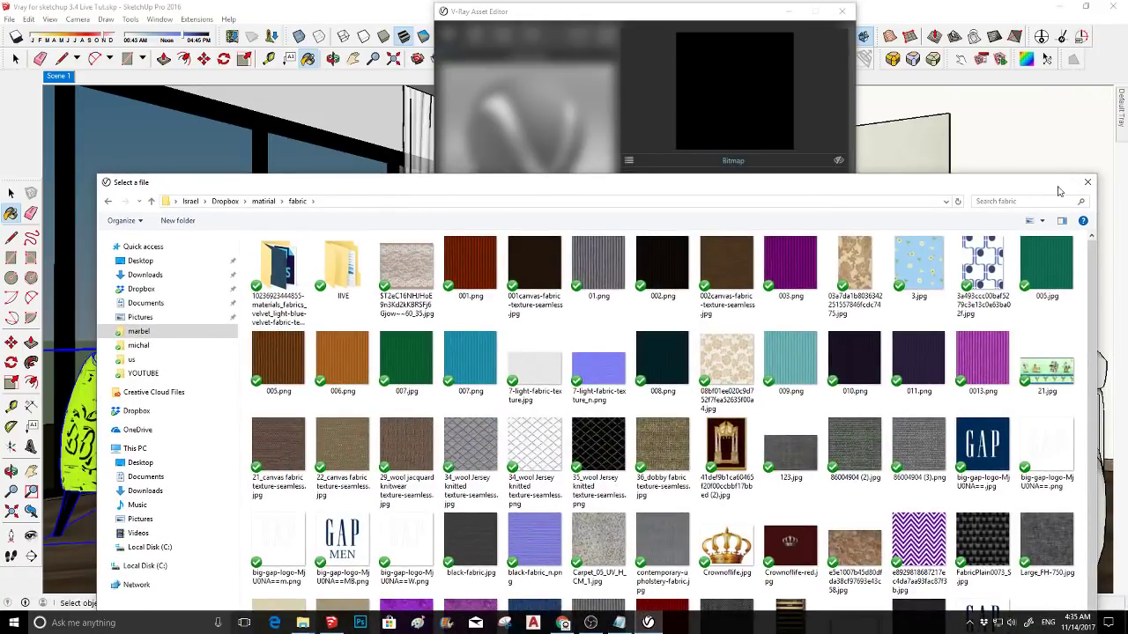
pyautogui.moveTo(1058, 190)
pyautogui.mouseDown()
pyautogui.moveTo(719, 369)
pyautogui.moveTo(722, 617)
pyautogui.moveTo(726, 561)
pyautogui.moveTo(815, 407)
pyautogui.moveTo(931, 102)
pyautogui.moveTo(966, 68)
pyautogui.mouseUp()
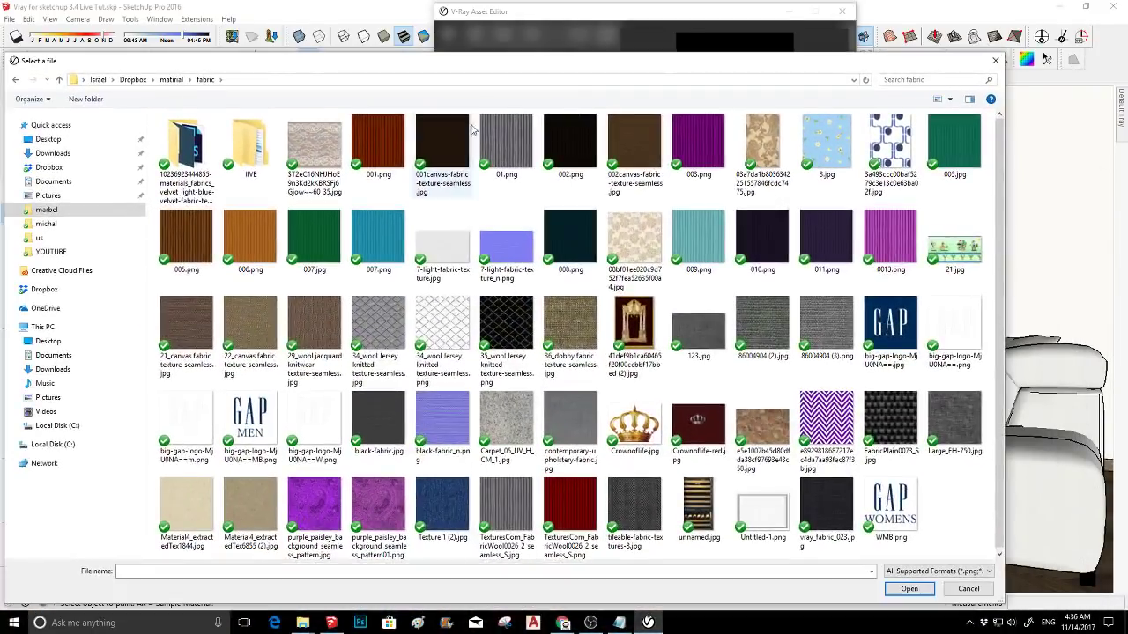
# - Open IIVE in extra-large icons and select the blue velvet image in the second folder
pyautogui.doubleClick(250, 143)
pyautogui.click(224, 133)
pyautogui.rightClick(244, 203)
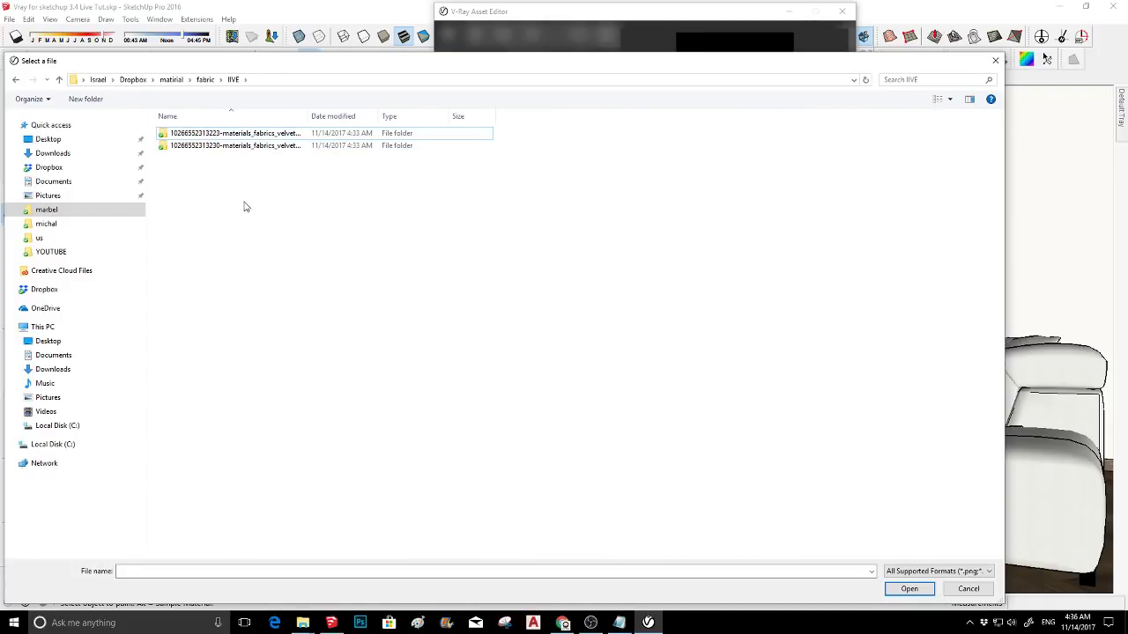
pyautogui.moveTo(365, 228)
pyautogui.click(417, 229)
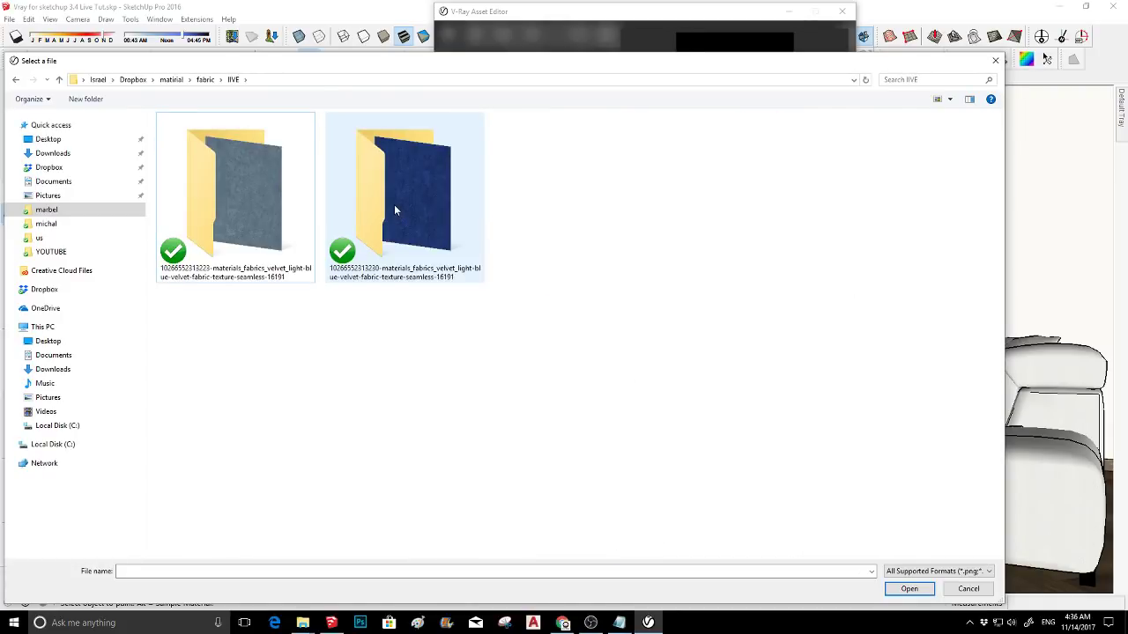
pyautogui.doubleClick(415, 189)
pyautogui.click(214, 139)
# - Load the blue velvet image and orbit around the chair and sofa to inspect it
pyautogui.doubleClick(213, 138)
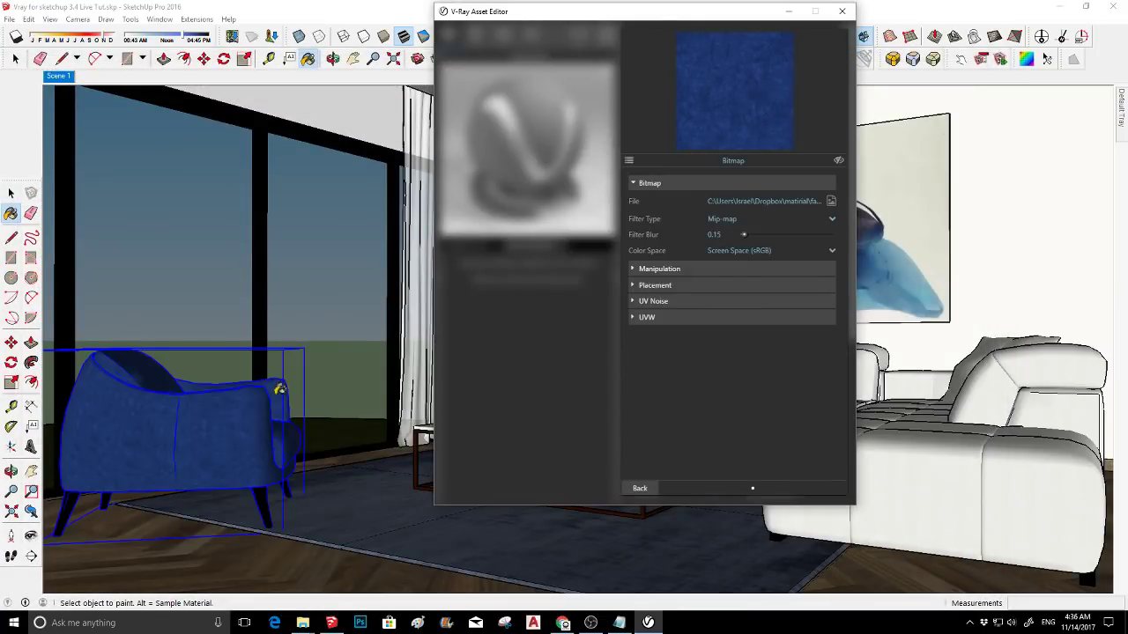
pyautogui.scroll(3, 141, 453)
pyautogui.moveTo(151, 453)
pyautogui.mouseDown(button='middle')
pyautogui.moveTo(228, 449)
pyautogui.moveTo(93, 494)
pyautogui.mouseUp(button='middle')
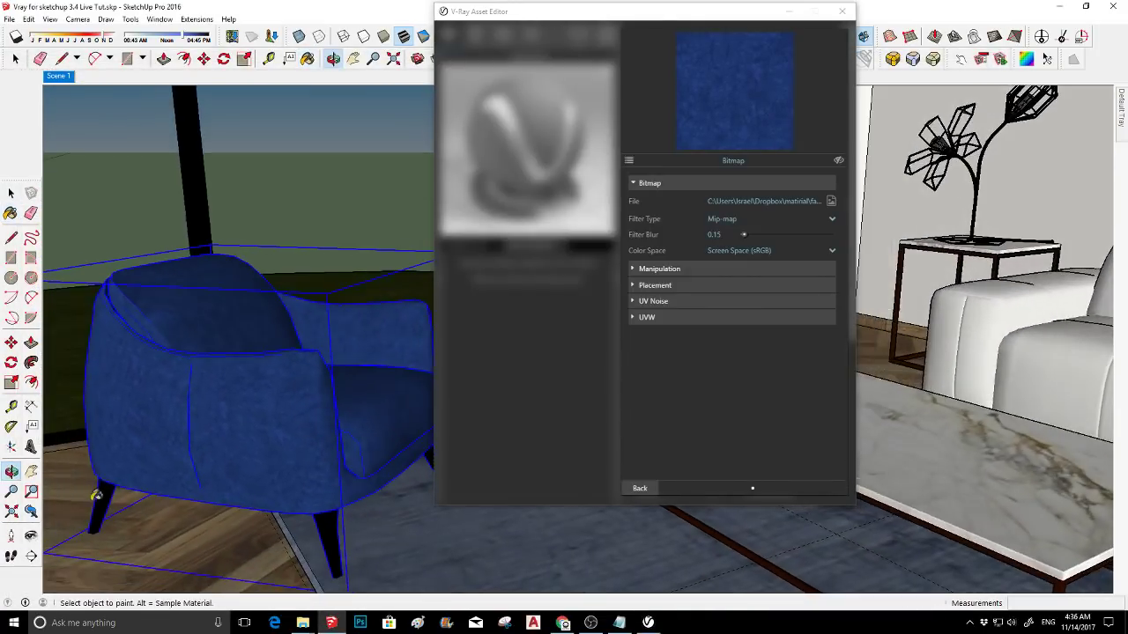
pyautogui.scroll(3, 202, 423)
pyautogui.moveTo(202, 423)
pyautogui.mouseDown(button='middle')
pyautogui.moveTo(291, 398)
pyautogui.moveTo(131, 440)
pyautogui.moveTo(126, 408)
pyautogui.mouseUp(button='middle')
pyautogui.moveTo(181, 346)
pyautogui.mouseDown(button='middle')
pyautogui.moveTo(264, 378)
pyautogui.moveTo(344, 309)
pyautogui.moveTo(329, 325)
pyautogui.moveTo(528, 373)
pyautogui.moveTo(626, 352)
pyautogui.moveTo(523, 368)
pyautogui.mouseUp(button='middle')
pyautogui.scroll(2, 328, 337)
pyautogui.scroll(-2, 336, 352)
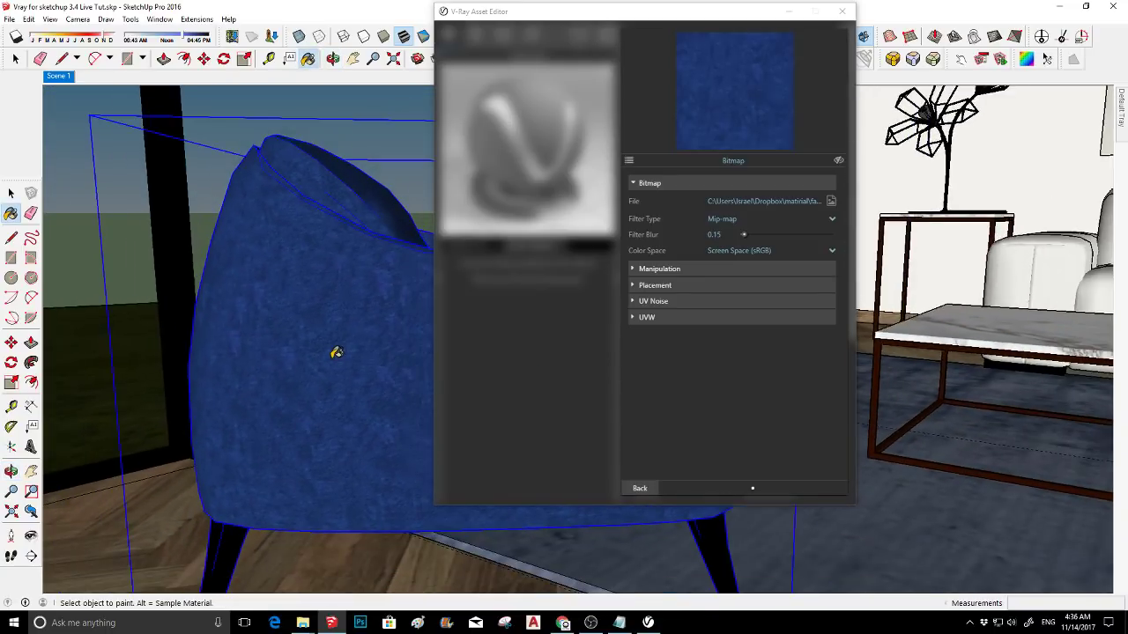
pyautogui.moveTo(334, 349)
pyautogui.mouseDown(button='middle')
pyautogui.moveTo(280, 378)
pyautogui.moveTo(284, 320)
pyautogui.moveTo(351, 302)
pyautogui.mouseUp(button='middle')
pyautogui.press('space')
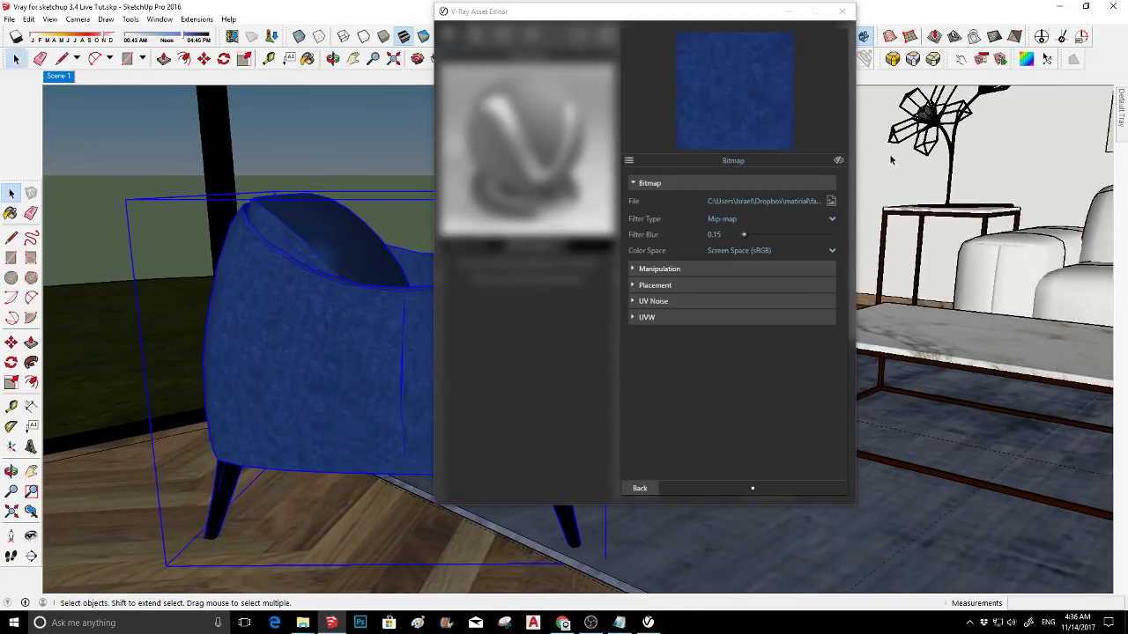
# - Raise the Diffuse layer's transparency to full white and open the base layer's diffuse texture
pyautogui.click(639, 489)
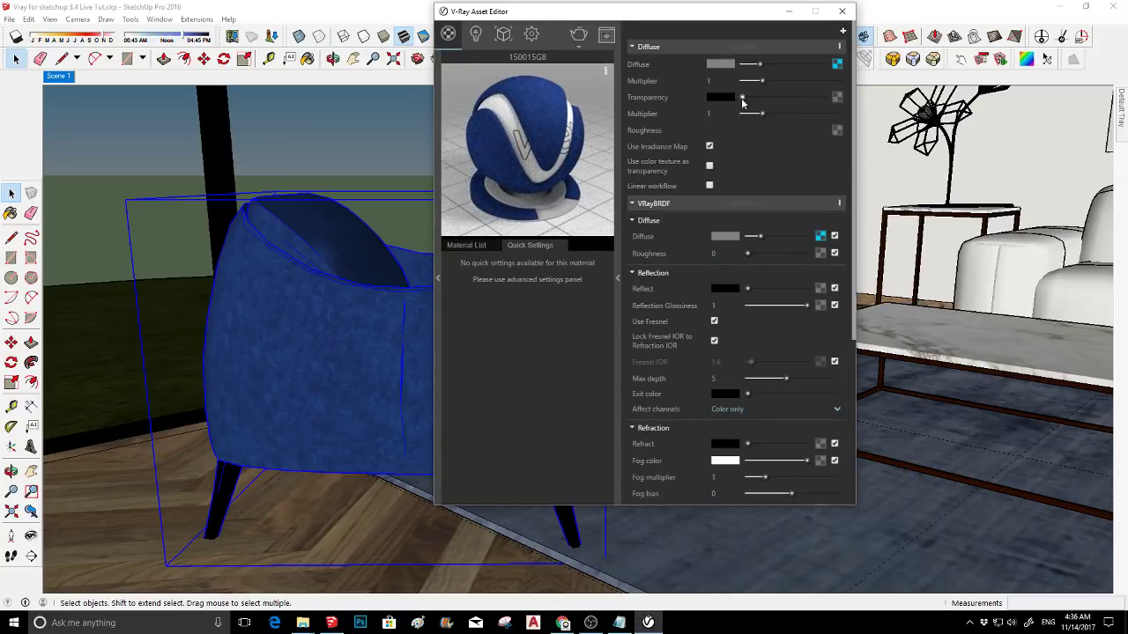
pyautogui.moveTo(741, 98); pyautogui.dragTo(910, 101)
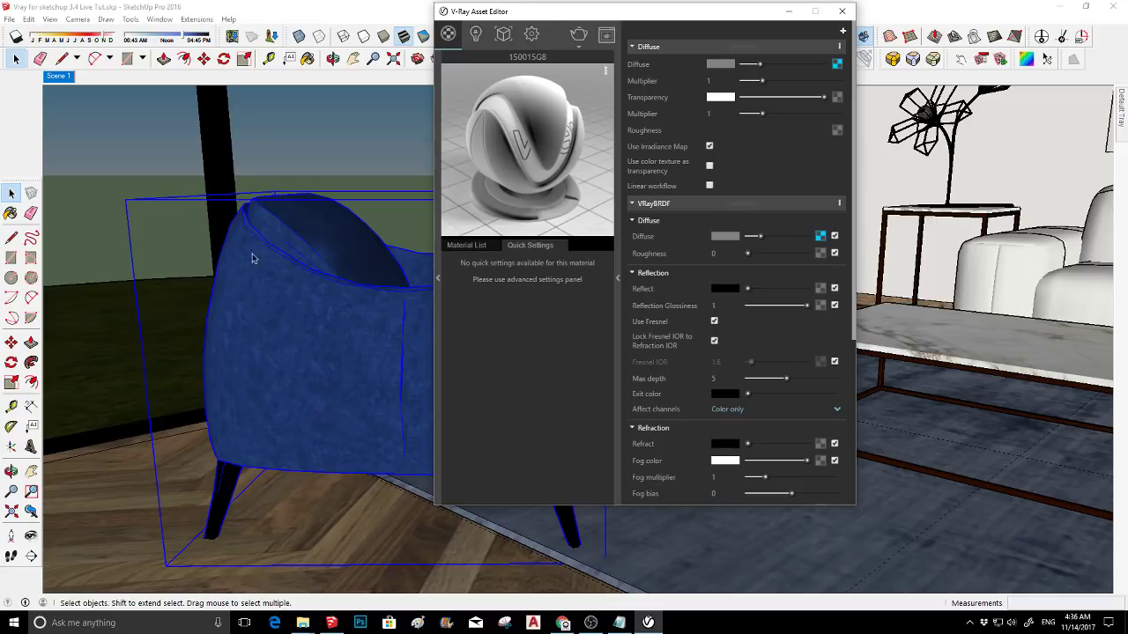
pyautogui.click(821, 236)
pyautogui.moveTo(614, 12); pyautogui.dragTo(524, 43)
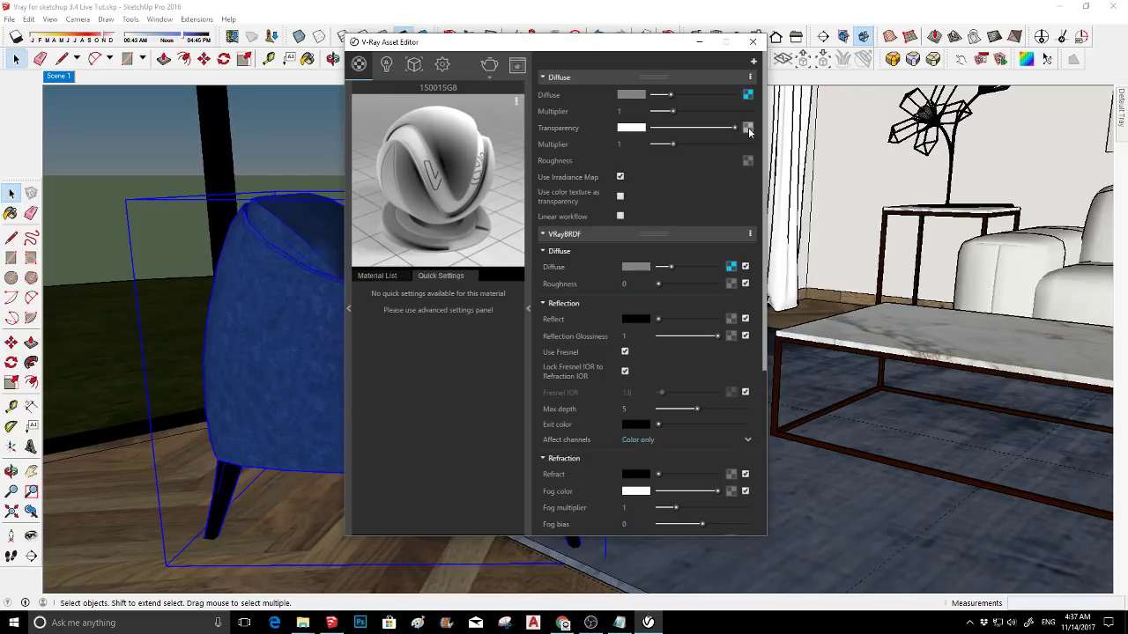
# - View the base layer's Falloff diffuse texture, then return to 15001SG8's main settings
pyautogui.moveTo(608, 44); pyautogui.dragTo(840, 10)
pyautogui.moveTo(528, 285)
pyautogui.mouseDown(button='middle')
pyautogui.moveTo(428, 284)
pyautogui.moveTo(415, 302)
pyautogui.moveTo(244, 338)
pyautogui.moveTo(283, 308)
pyautogui.mouseUp(button='middle')
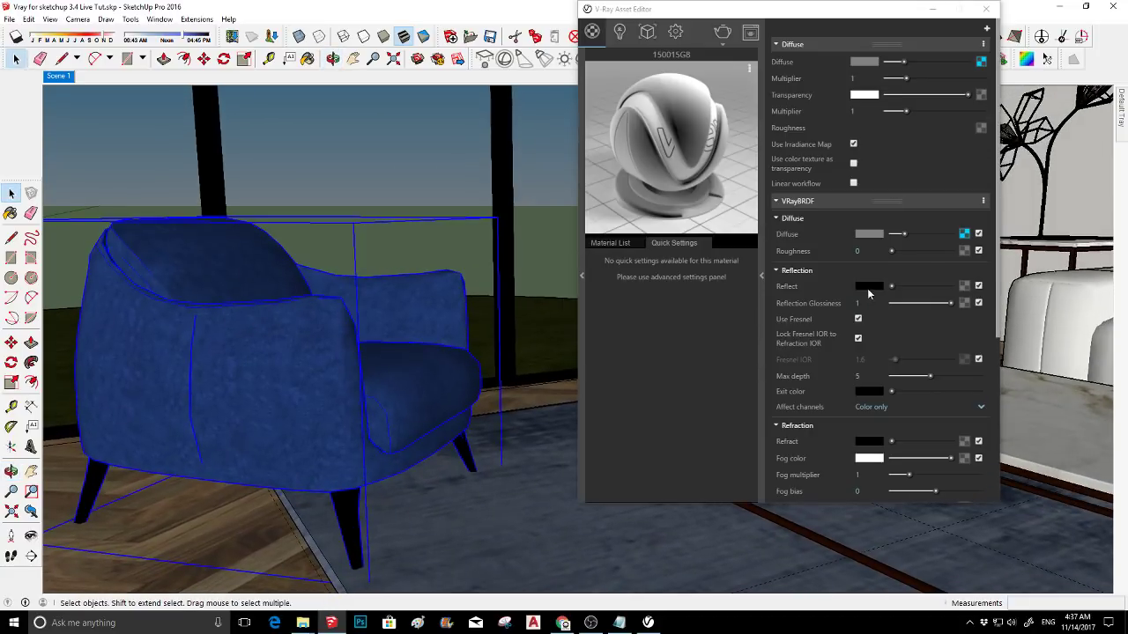
pyautogui.click(964, 234)
pyautogui.moveTo(828, 8); pyautogui.dragTo(657, 20)
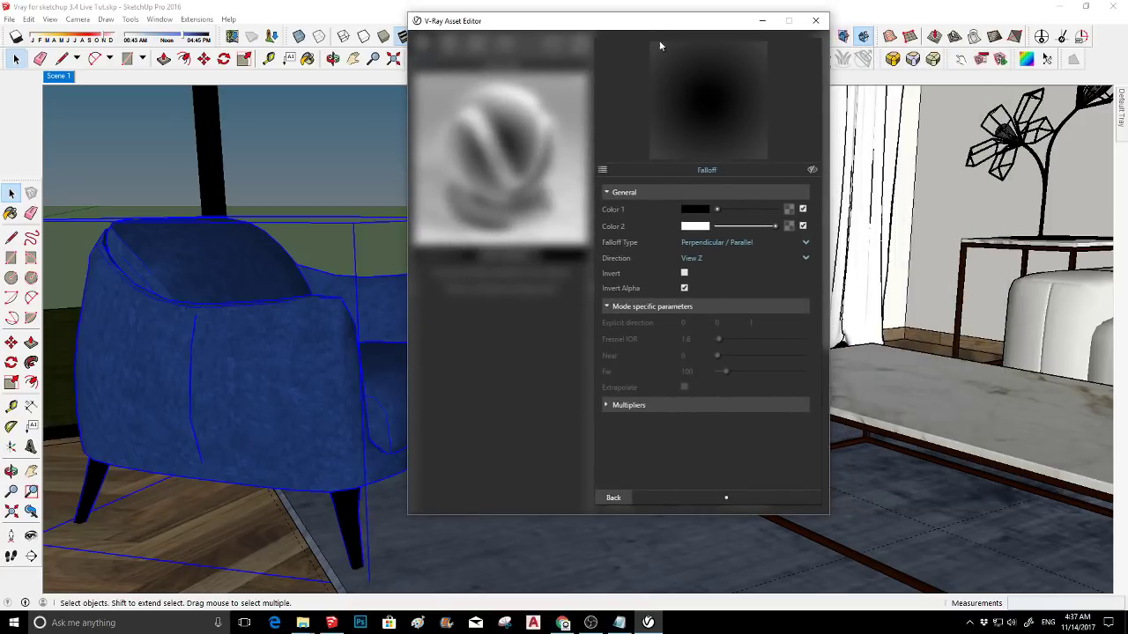
pyautogui.click(610, 498)
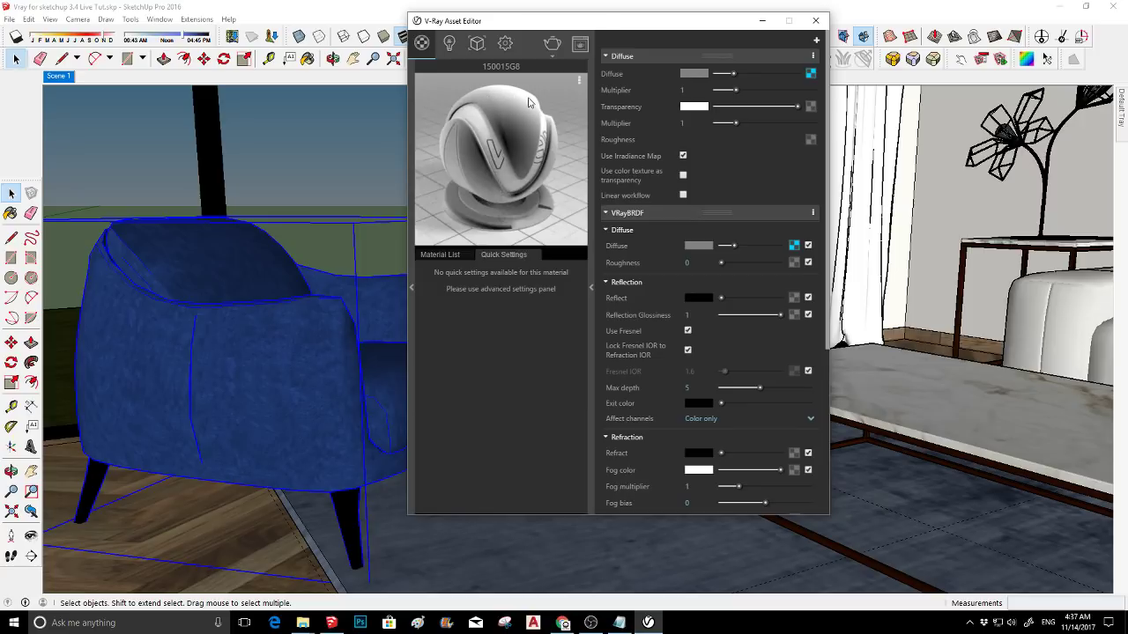
# - Set the diffuse Falloff's Color 1 to a Bitmap of the 6_blue velvet jpg
pyautogui.click(794, 246)
pyautogui.click(790, 209)
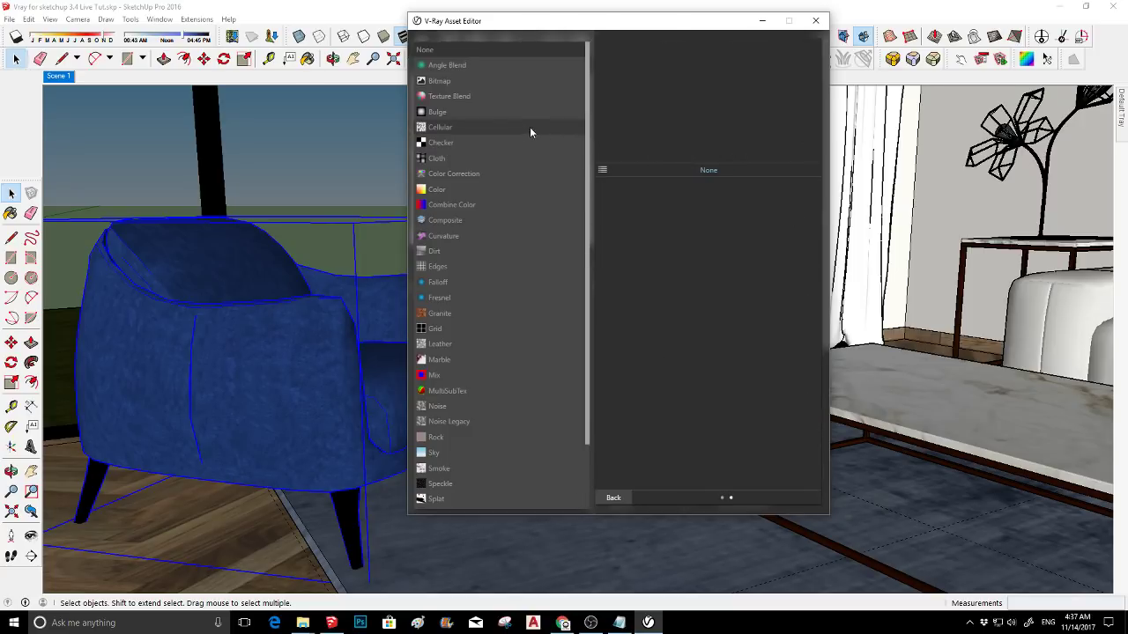
pyautogui.click(467, 87)
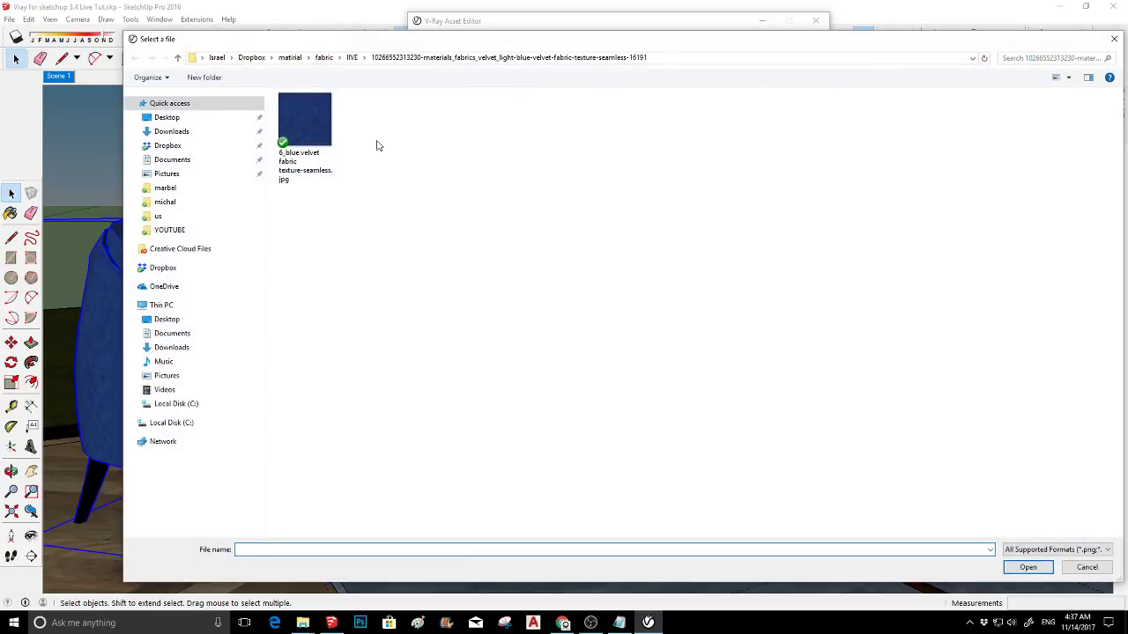
pyautogui.doubleClick(317, 123)
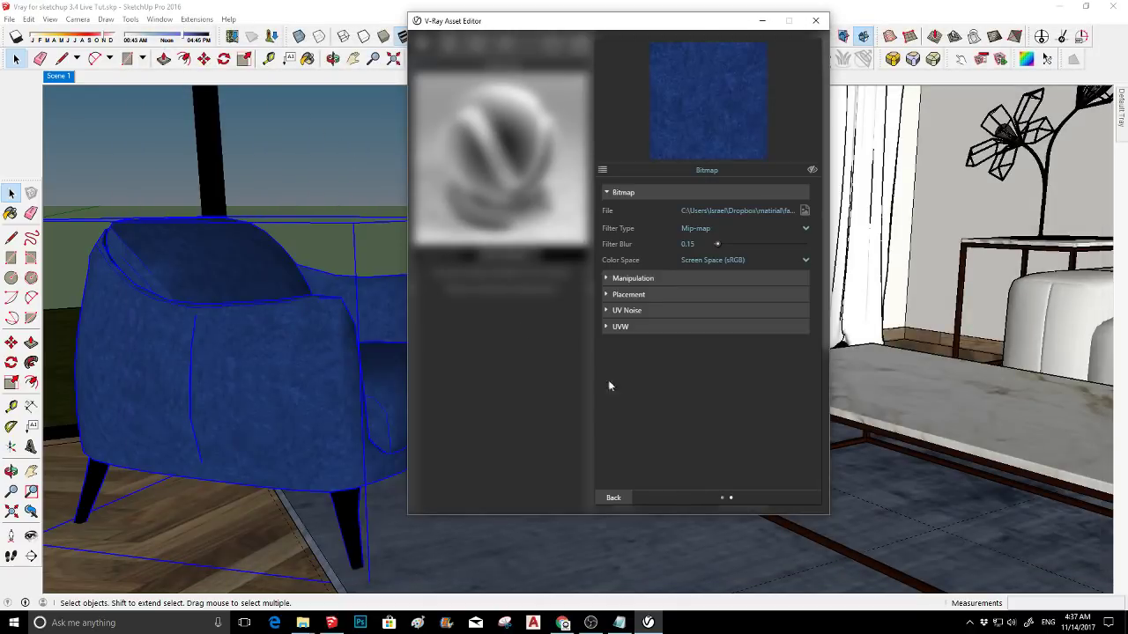
pyautogui.click(622, 498)
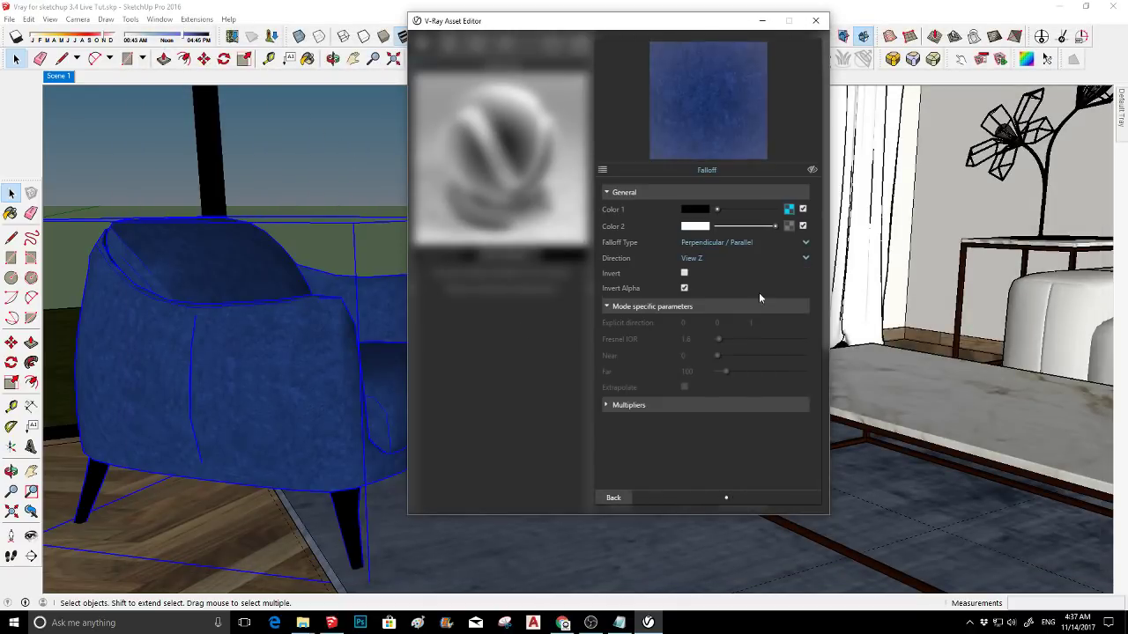
# - Set Color 2 to a Bitmap of the 7_light blue velvet jpg and return to the main settings
pyautogui.click(788, 227)
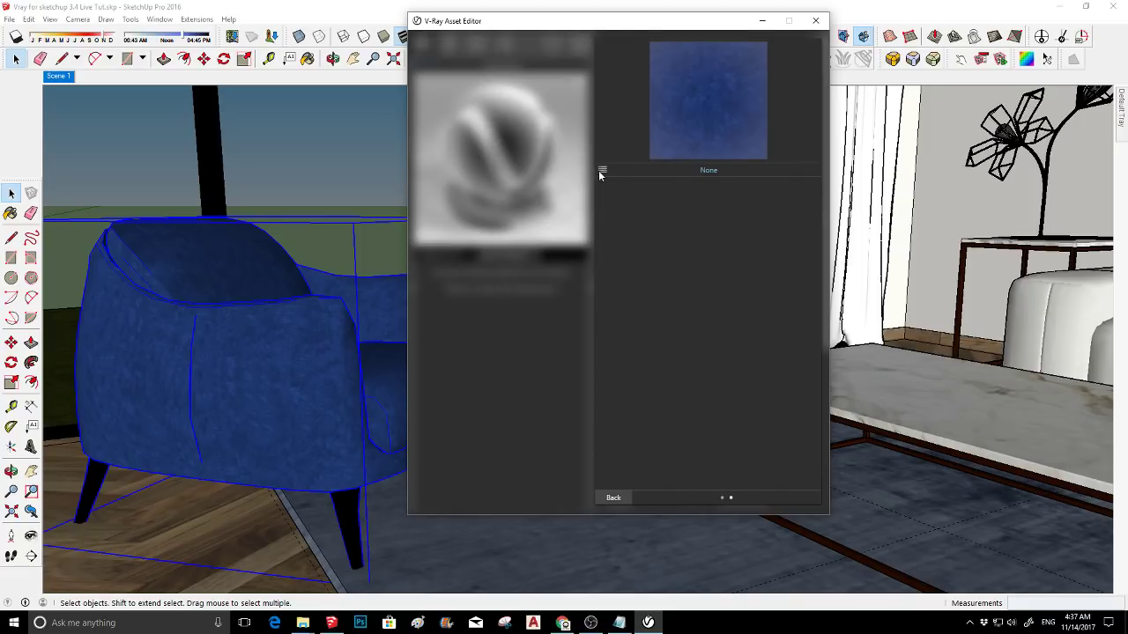
pyautogui.click(602, 170)
pyautogui.click(451, 82)
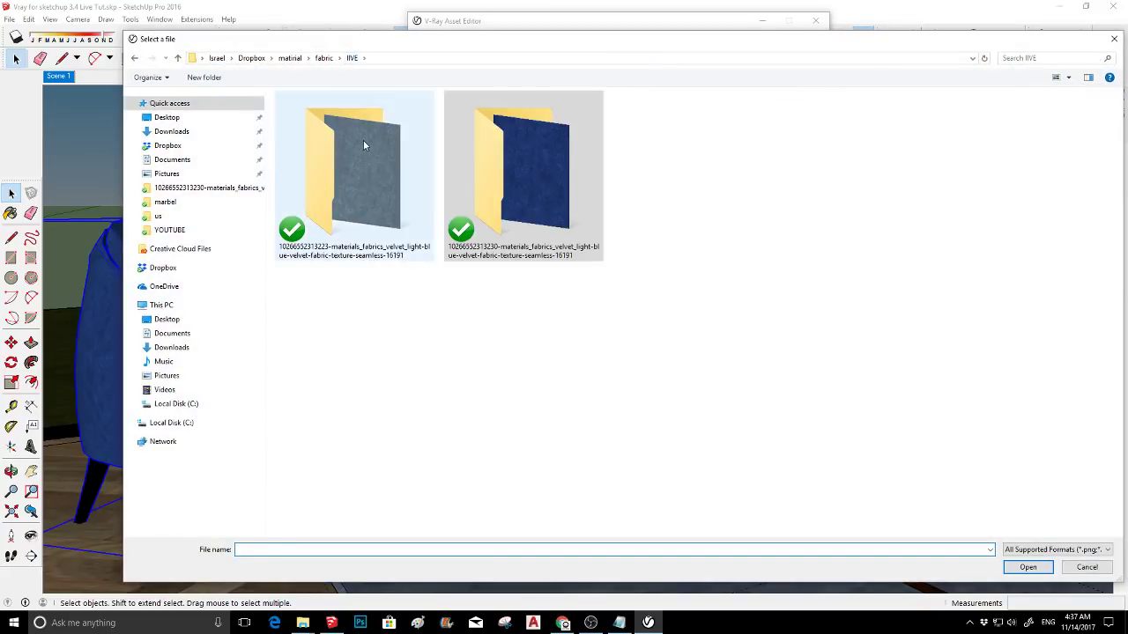
pyautogui.doubleClick(363, 142)
pyautogui.doubleClick(300, 121)
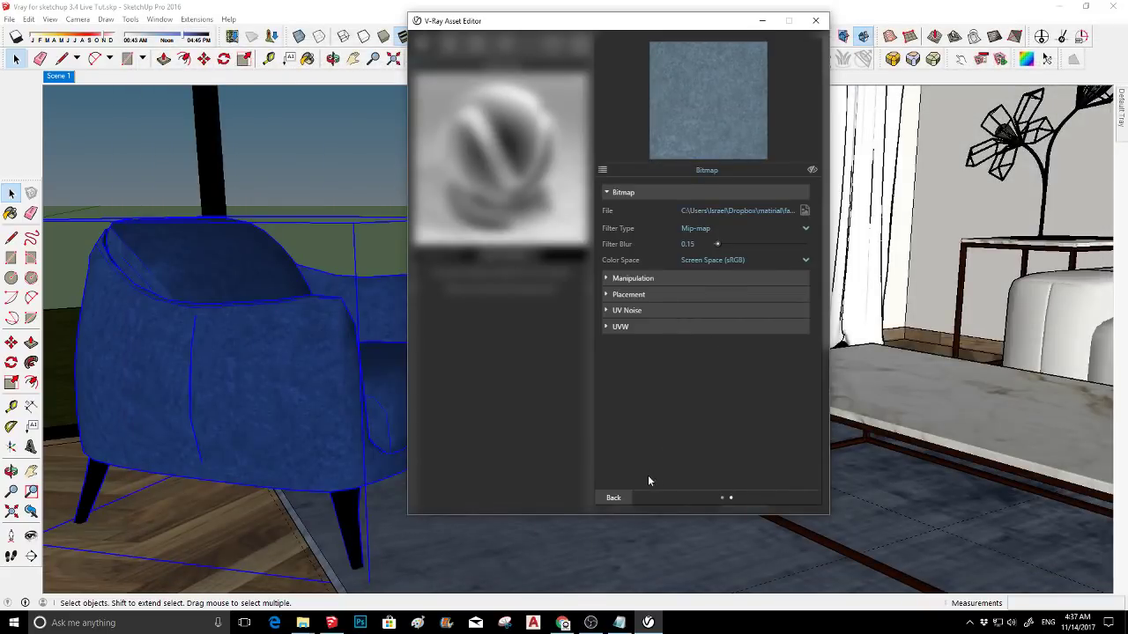
pyautogui.click(620, 498)
pyautogui.click(618, 490)
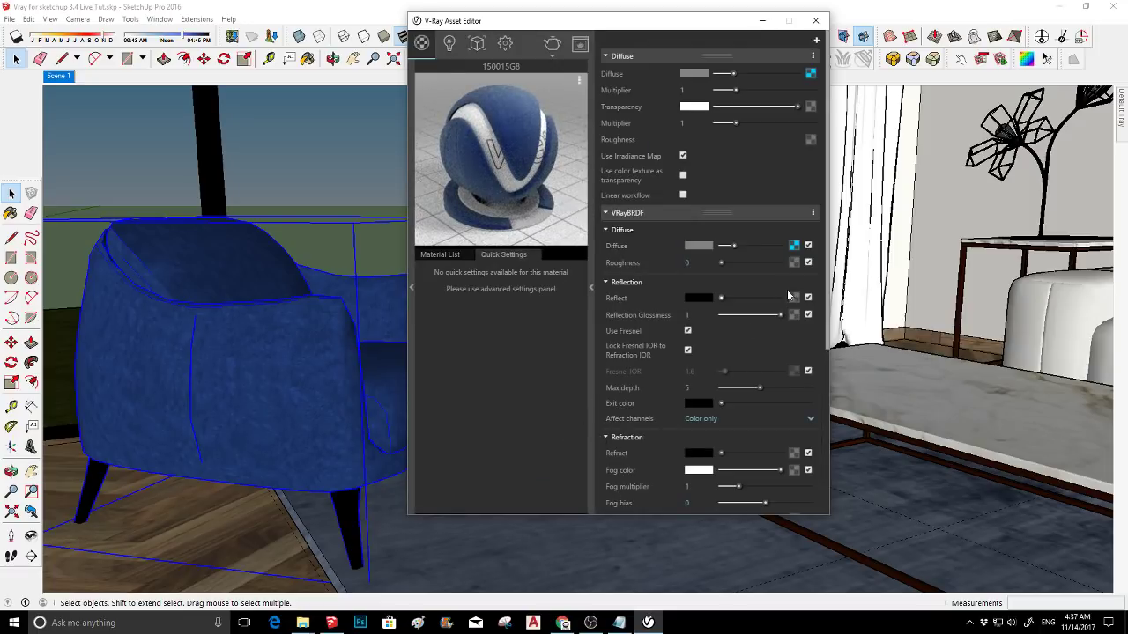
# - Replace the Falloff's Color 2 with a Color Correction fed by the blue velvet bitmap
pyautogui.click(794, 247)
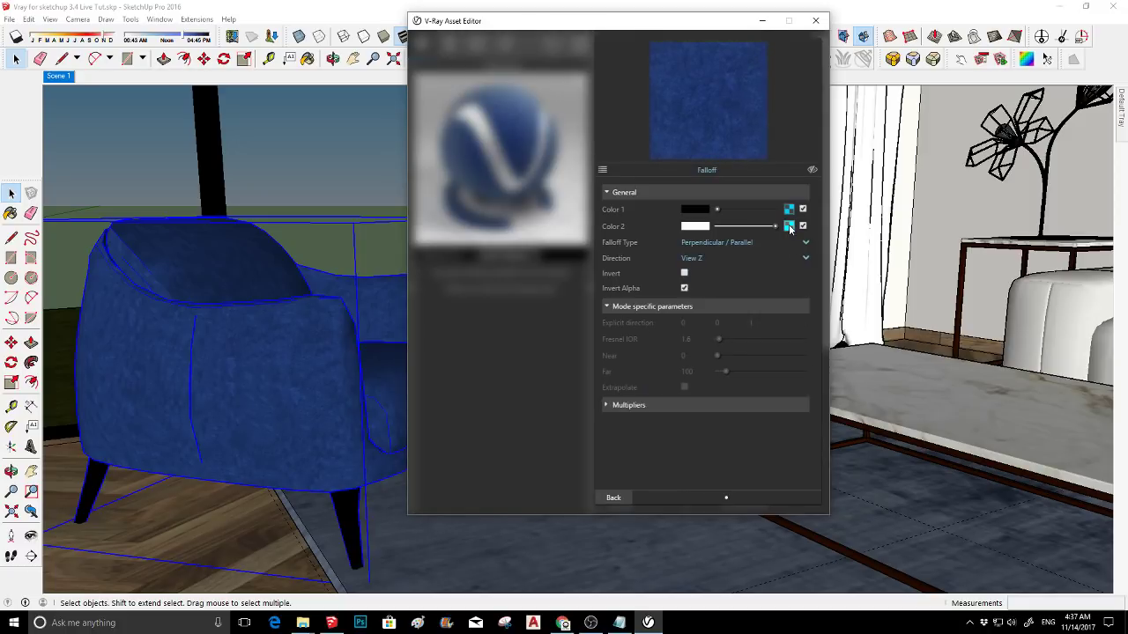
pyautogui.click(789, 226)
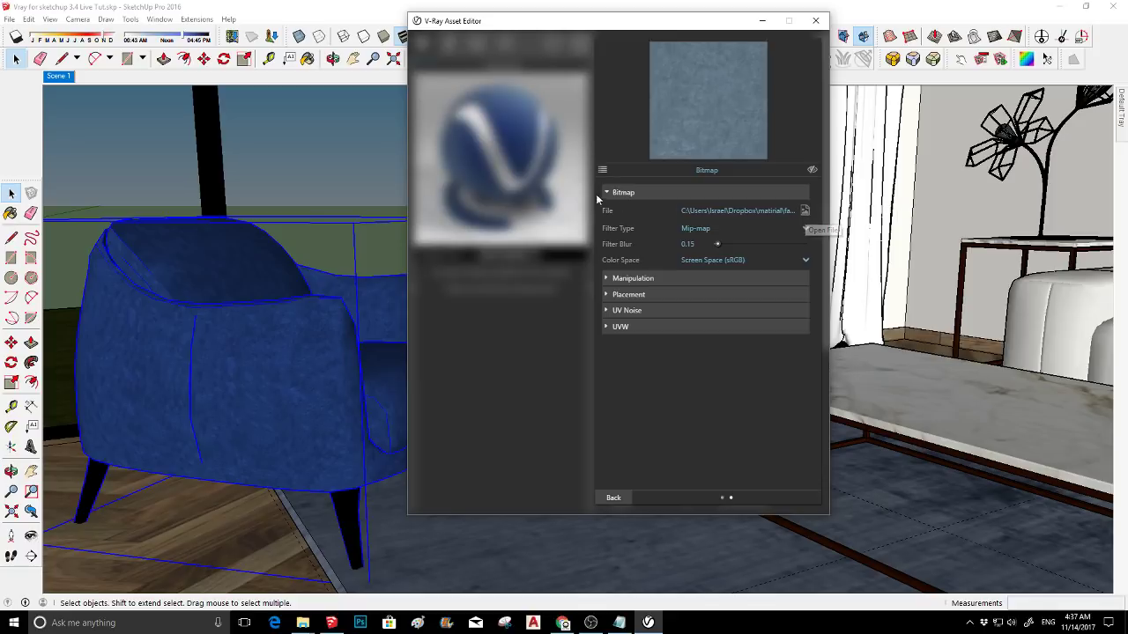
pyautogui.click(602, 170)
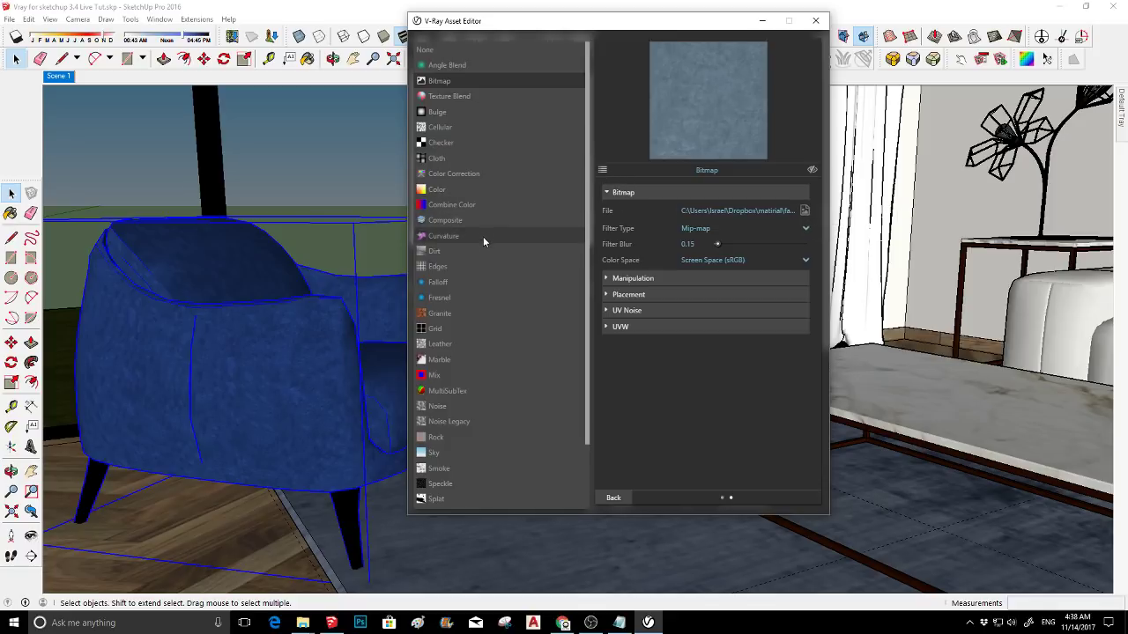
pyautogui.click(469, 176)
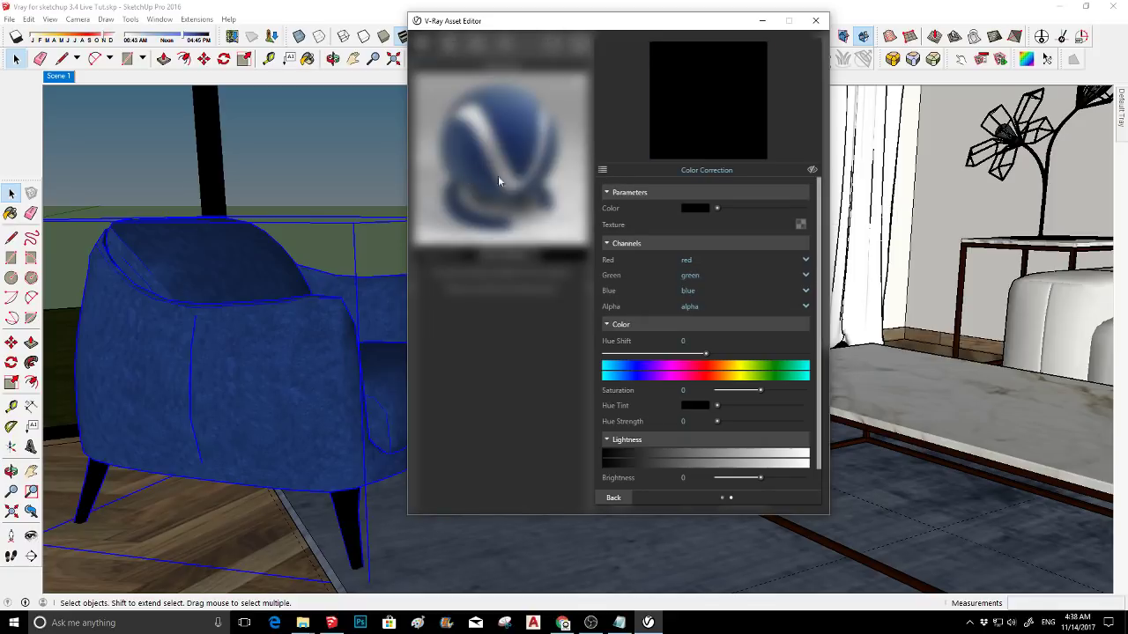
pyautogui.click(798, 226)
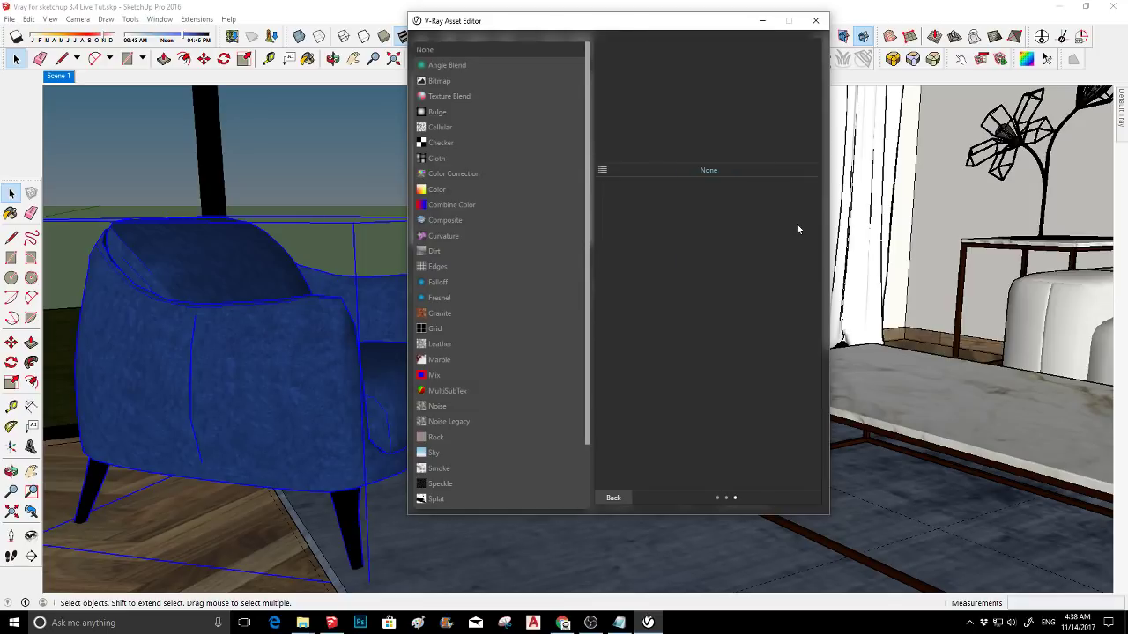
pyautogui.click(442, 81)
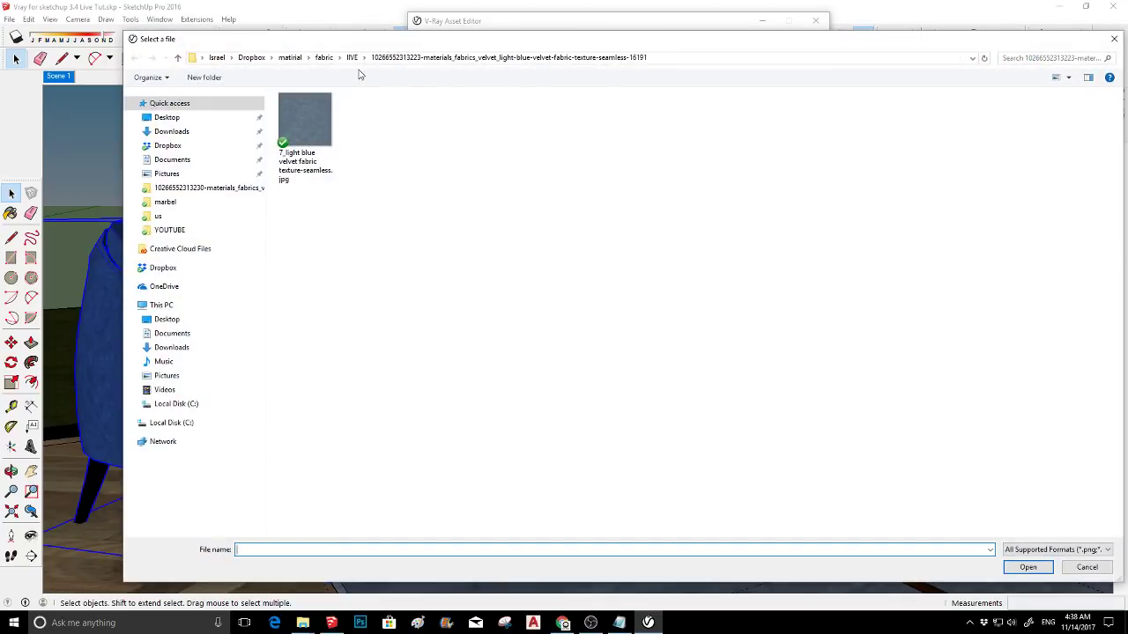
pyautogui.click(351, 57)
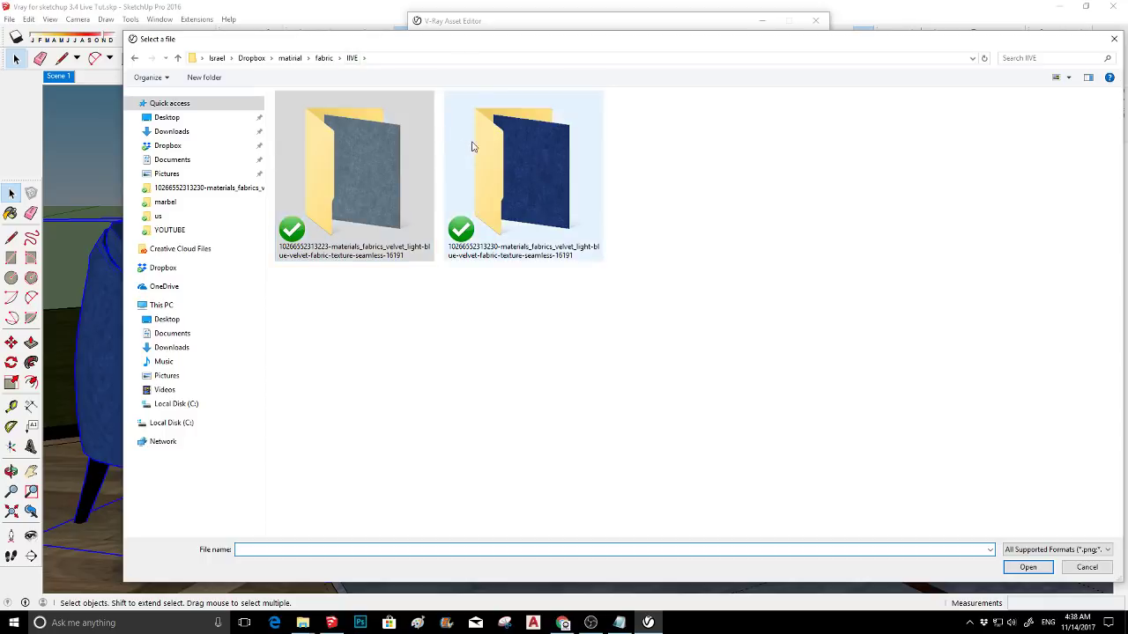
pyautogui.doubleClick(471, 146)
pyautogui.click(308, 119)
pyautogui.doubleClick(308, 119)
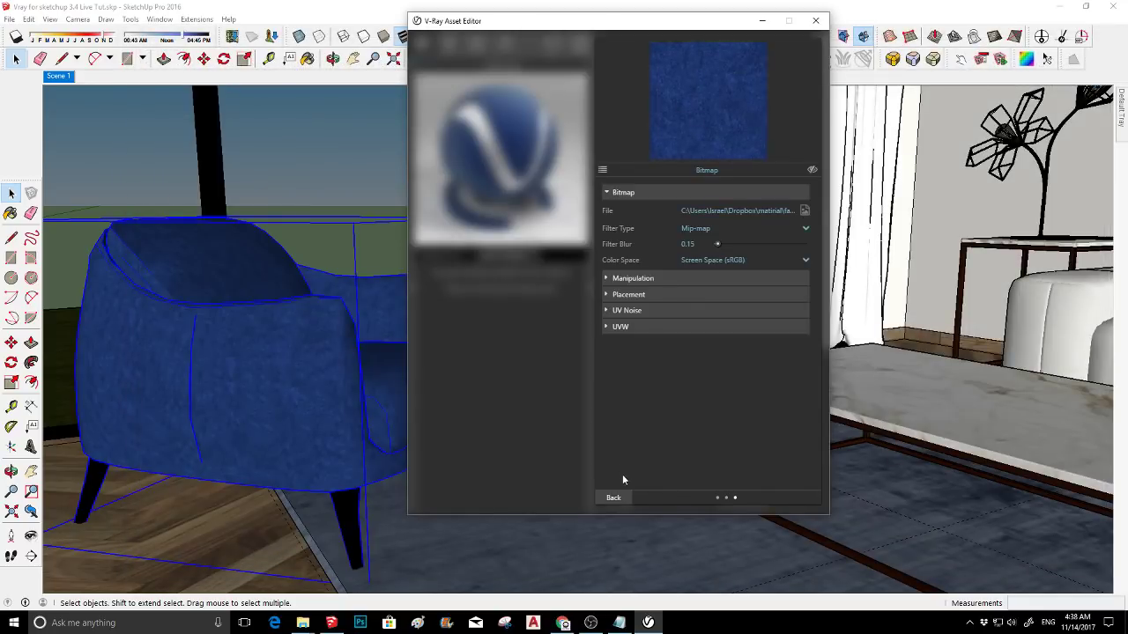
pyautogui.click(617, 498)
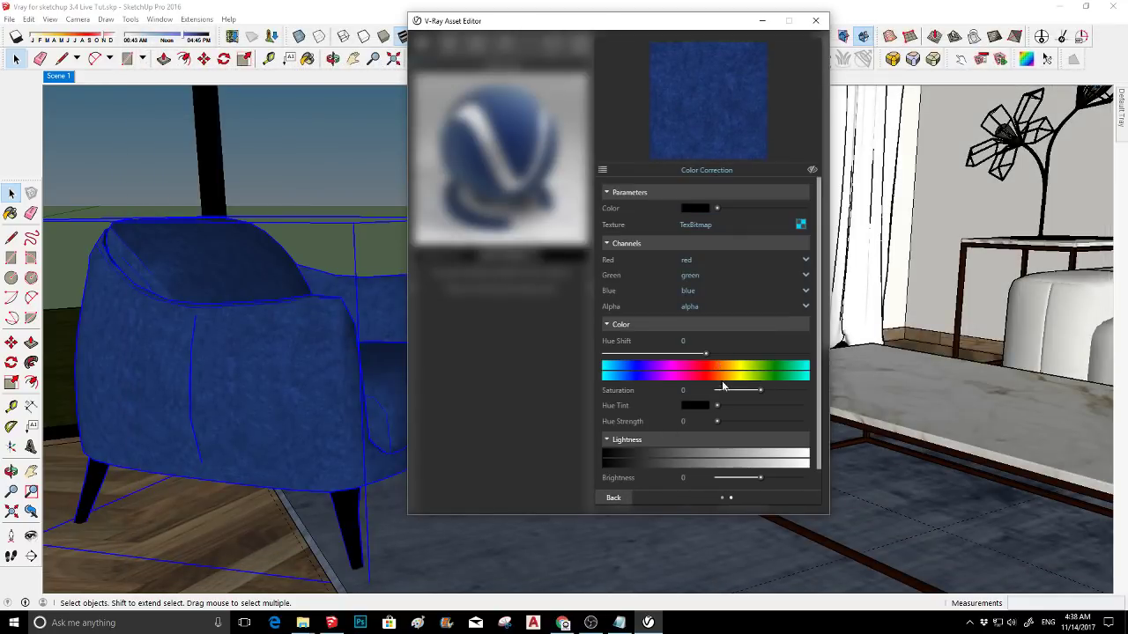
# - Set saturation to -0.1, brightness to 0.131 and Hue Shift to 0, then go back
pyautogui.scroll(-1, 723, 392)
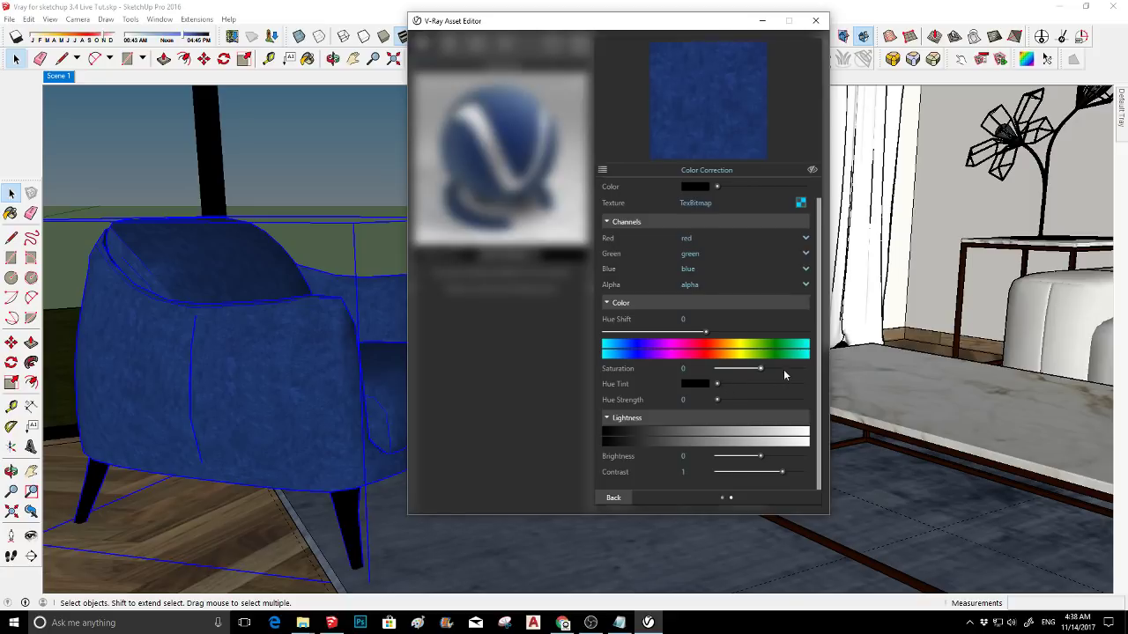
pyautogui.moveTo(776, 370); pyautogui.dragTo(745, 370)
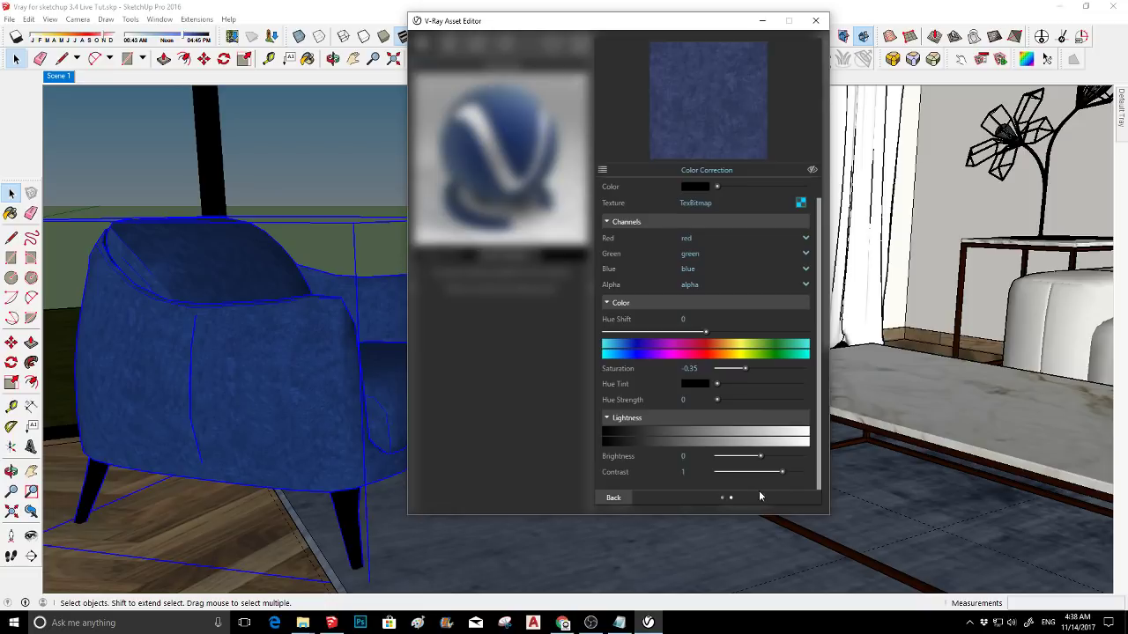
pyautogui.moveTo(761, 457); pyautogui.dragTo(767, 460)
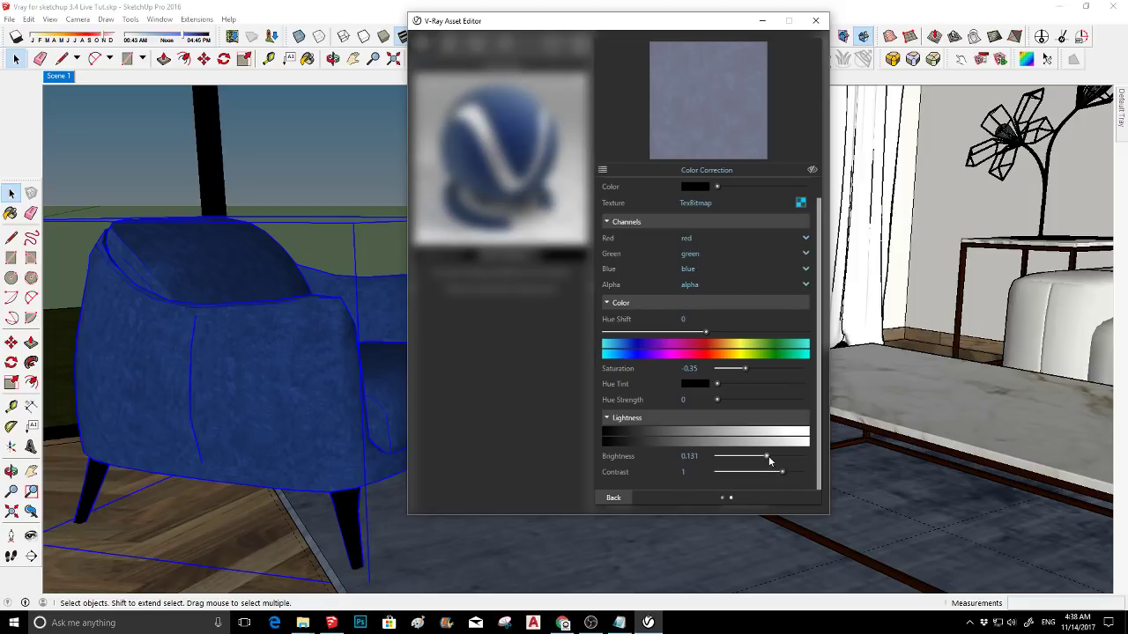
pyautogui.click(692, 319)
pyautogui.write('0')
pyautogui.press('Return')
pyautogui.moveTo(742, 368); pyautogui.dragTo(755, 366)
pyautogui.press('BackSpace')
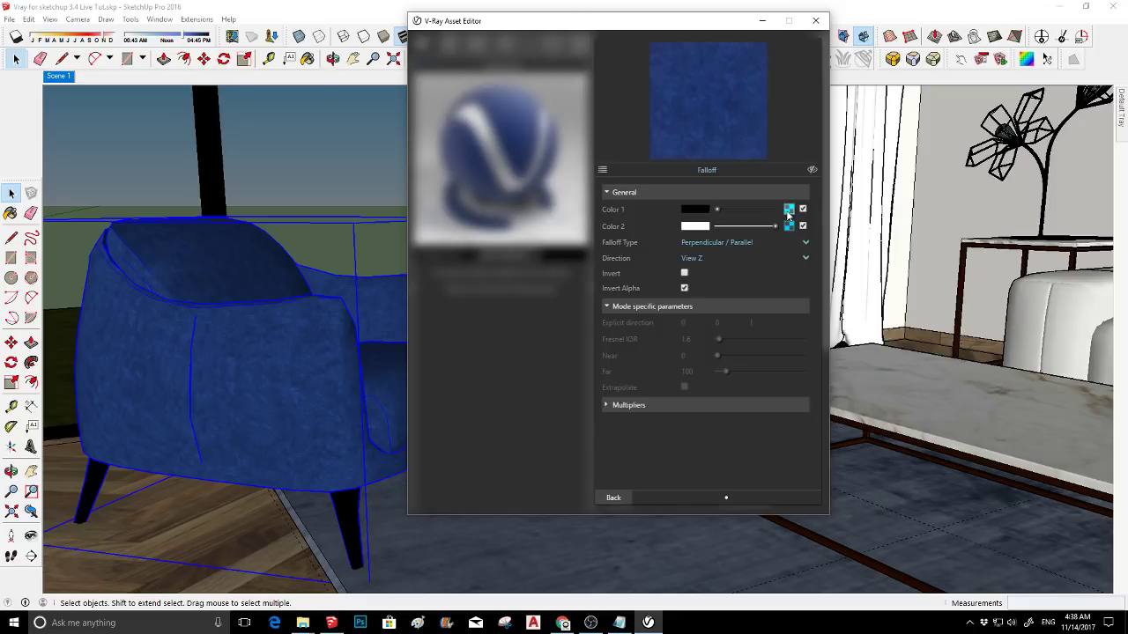
# - Try browsing for a different Color 1 image, then cancel the file selection
pyautogui.click(788, 212)
pyautogui.click(805, 214)
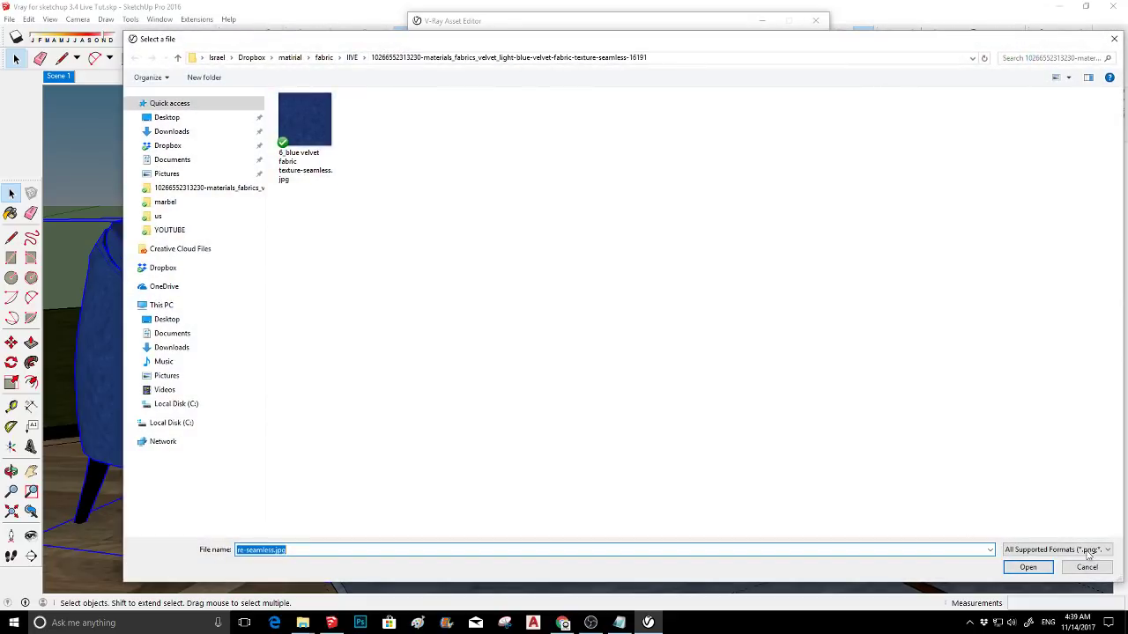
pyautogui.click(1028, 566)
pyautogui.click(805, 210)
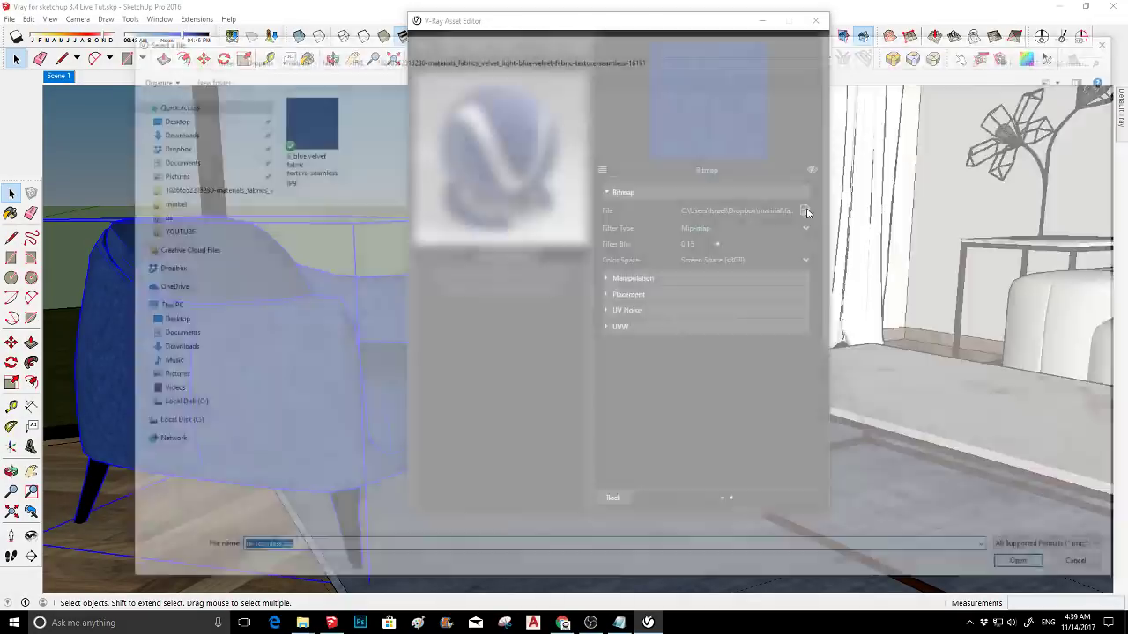
pyautogui.click(1087, 568)
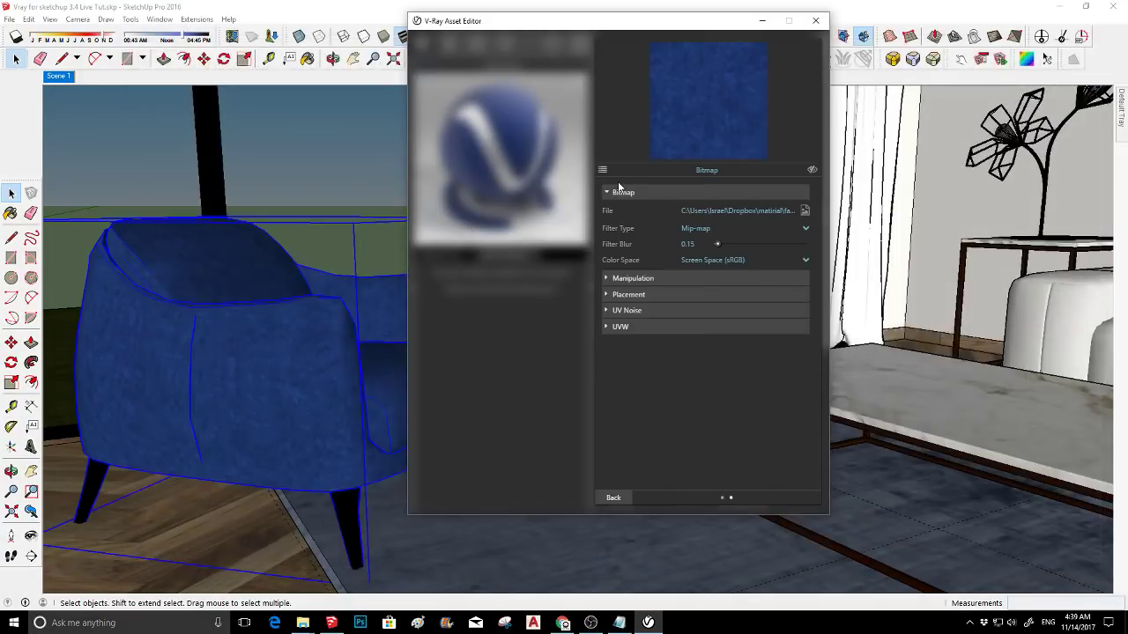
# - Switch Color 1 to a Color Correction using the light-blue velvet bitmap as input
pyautogui.click(603, 171)
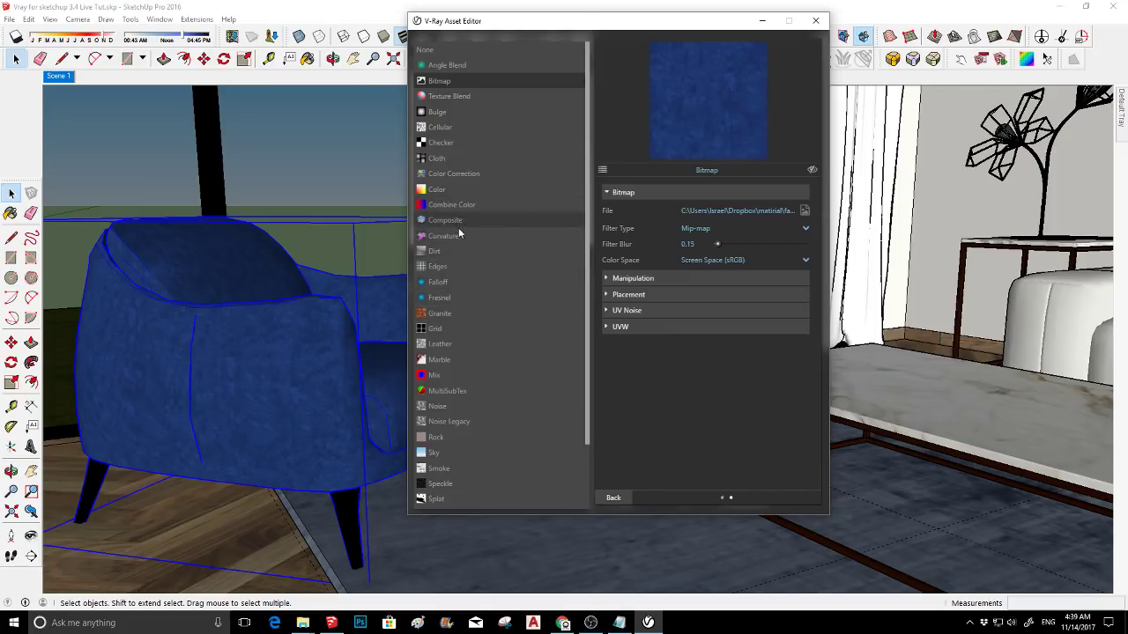
pyautogui.click(465, 176)
pyautogui.click(799, 221)
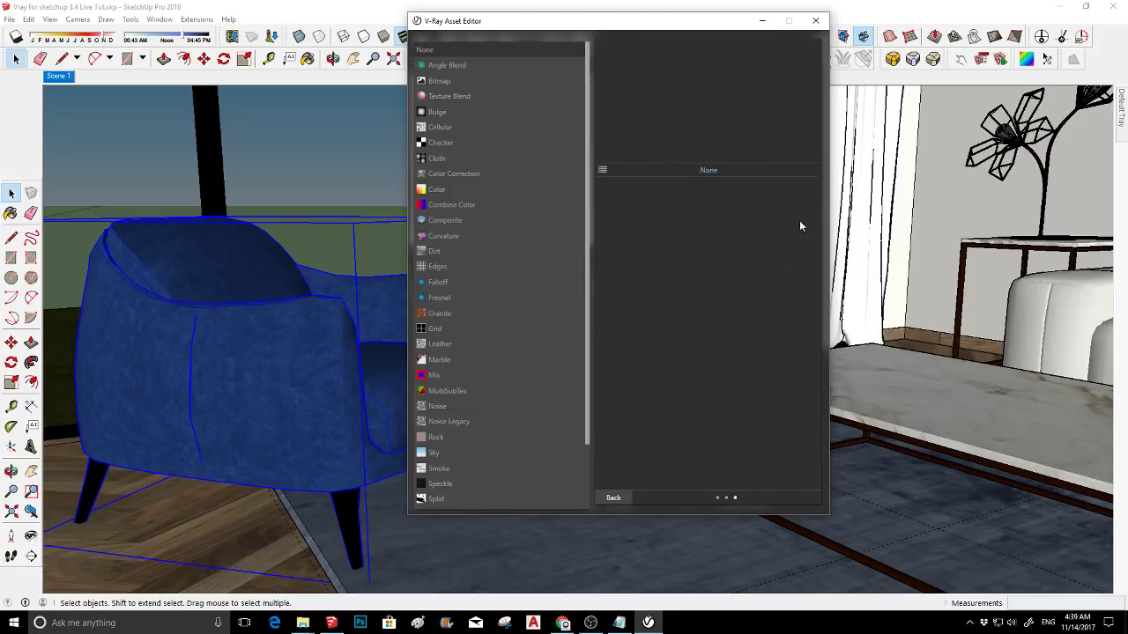
pyautogui.click(453, 78)
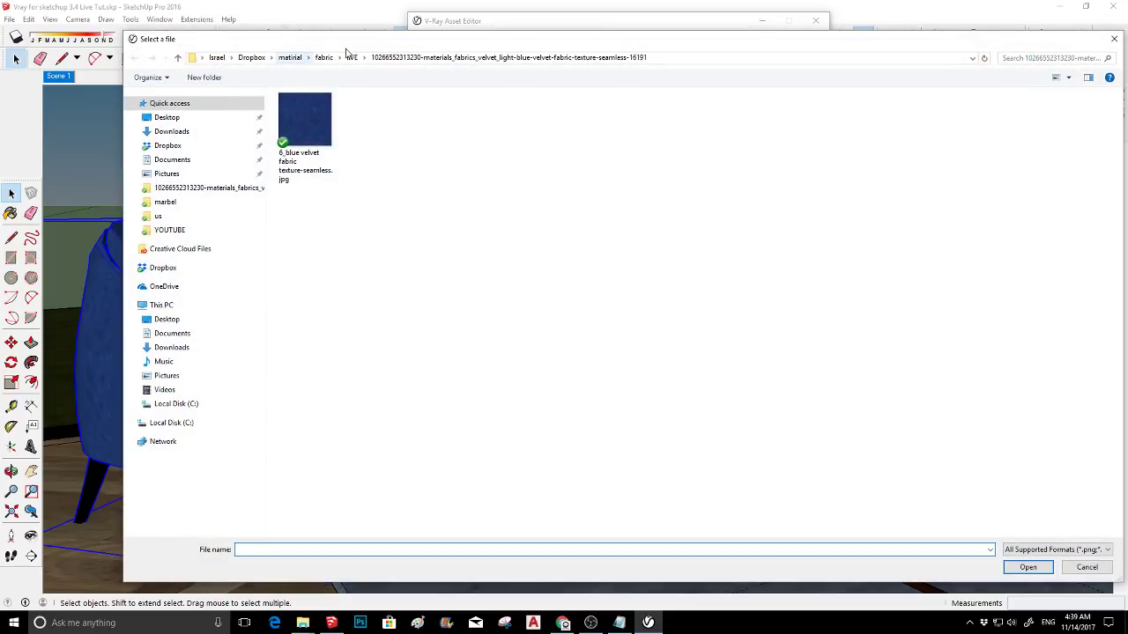
pyautogui.click(351, 58)
pyautogui.doubleClick(369, 127)
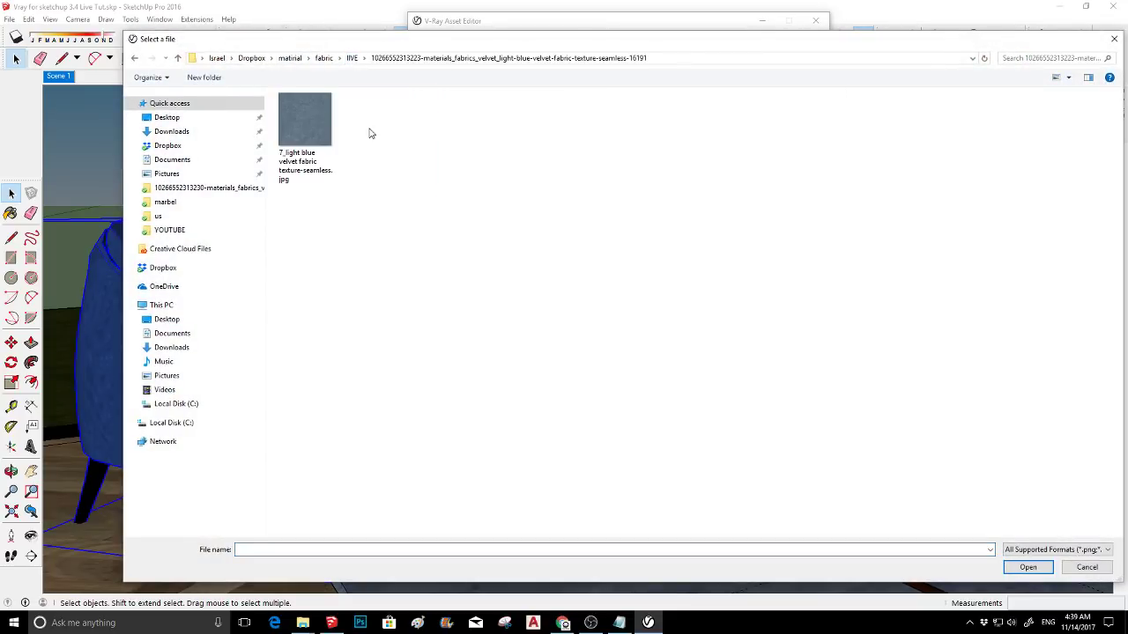
pyautogui.click(315, 116)
pyautogui.doubleClick(315, 117)
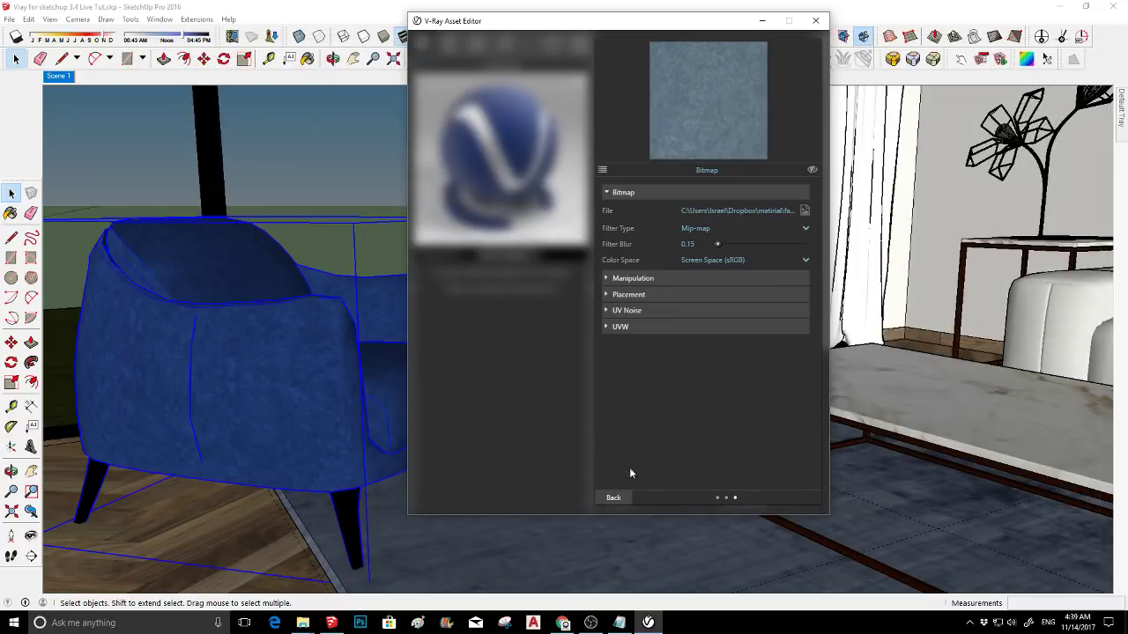
pyautogui.click(621, 498)
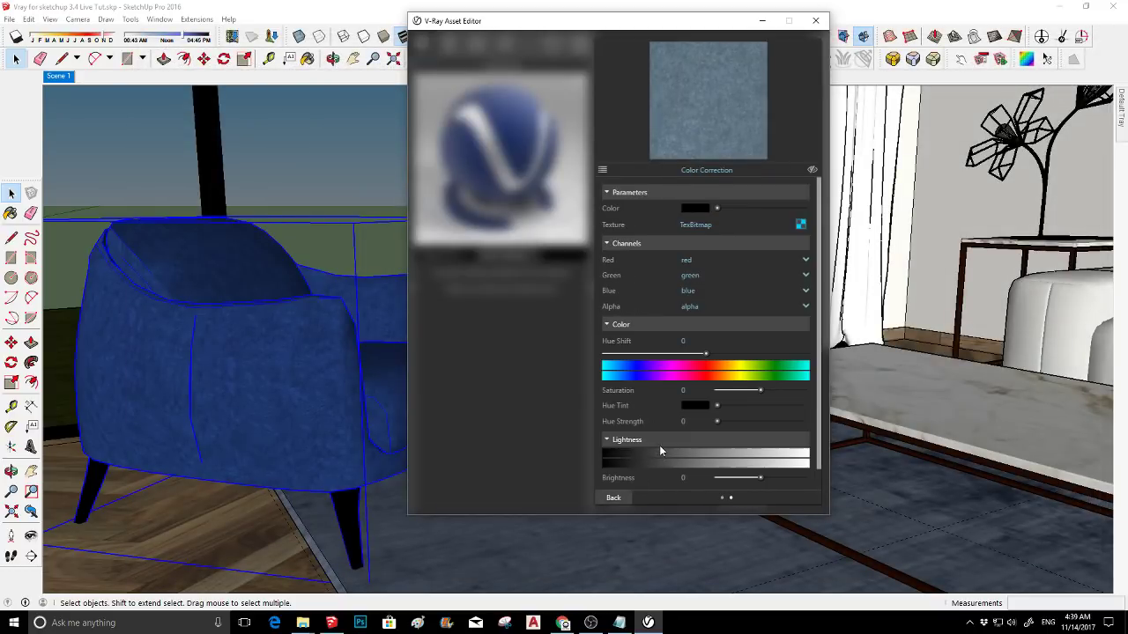
# - Nudge the Color Correction's saturation and brightness
pyautogui.click(780, 390)
pyautogui.scroll(-1, 774, 403)
pyautogui.moveTo(746, 457); pyautogui.dragTo(758, 459)
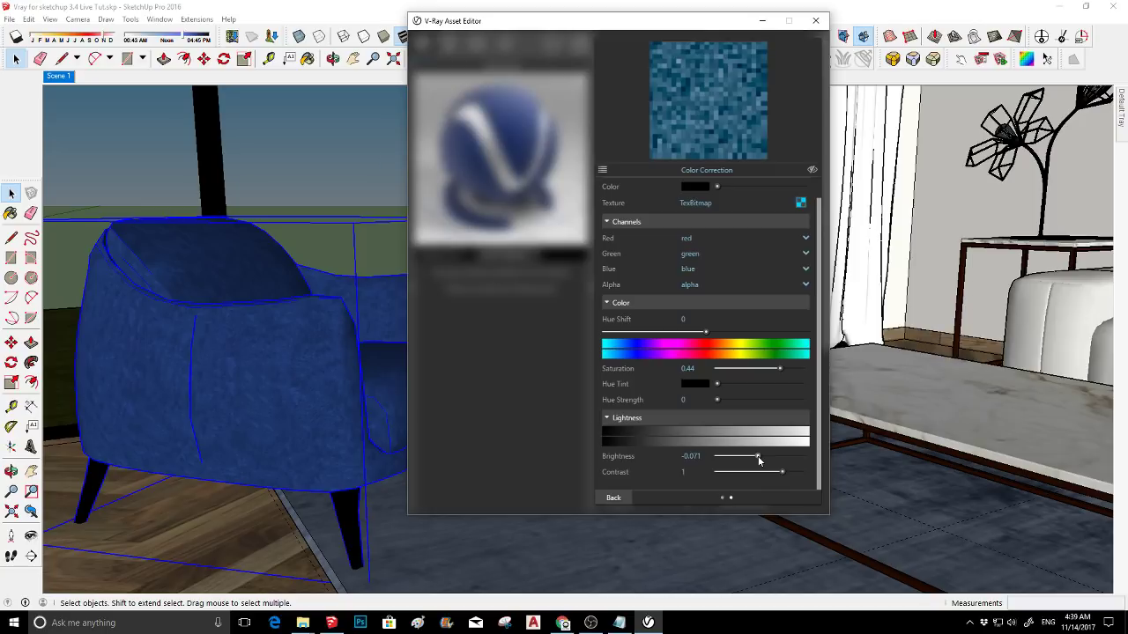
# - Change the correction's bitmap file to the light blue velvet JPG
pyautogui.click(800, 203)
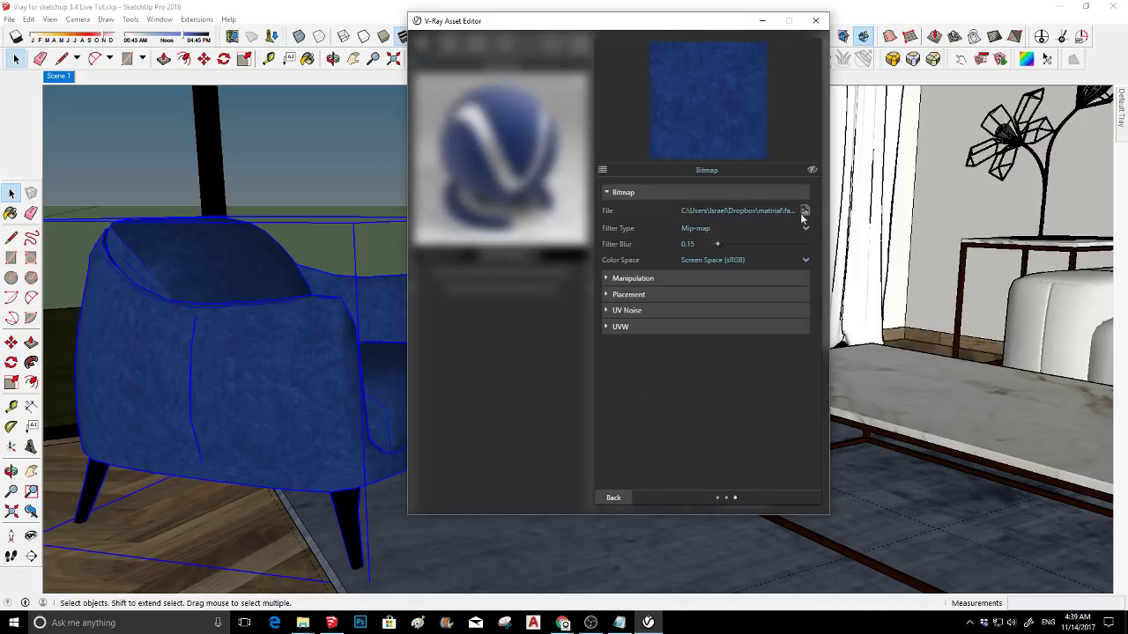
pyautogui.click(803, 209)
pyautogui.click(356, 55)
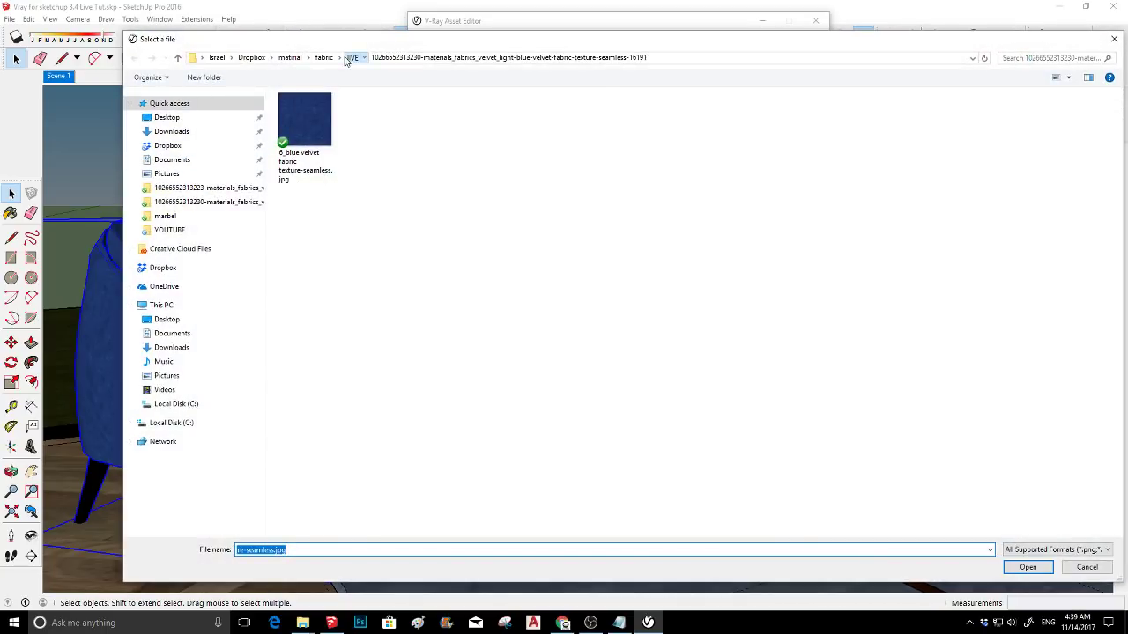
pyautogui.doubleClick(379, 160)
pyautogui.click(334, 131)
pyautogui.doubleClick(334, 131)
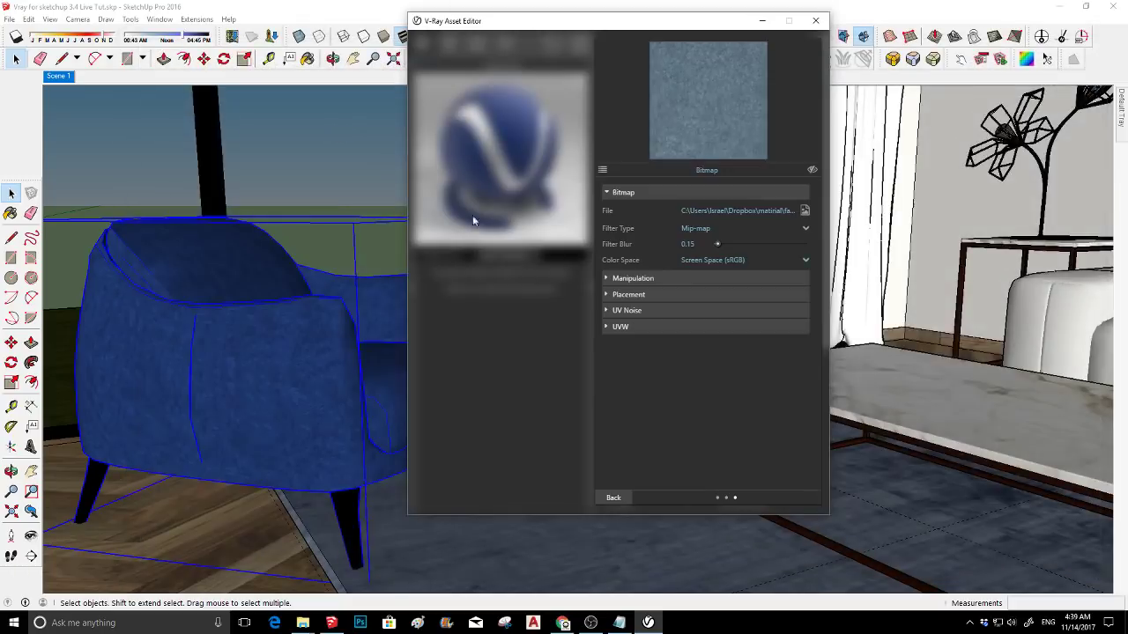
pyautogui.click(611, 499)
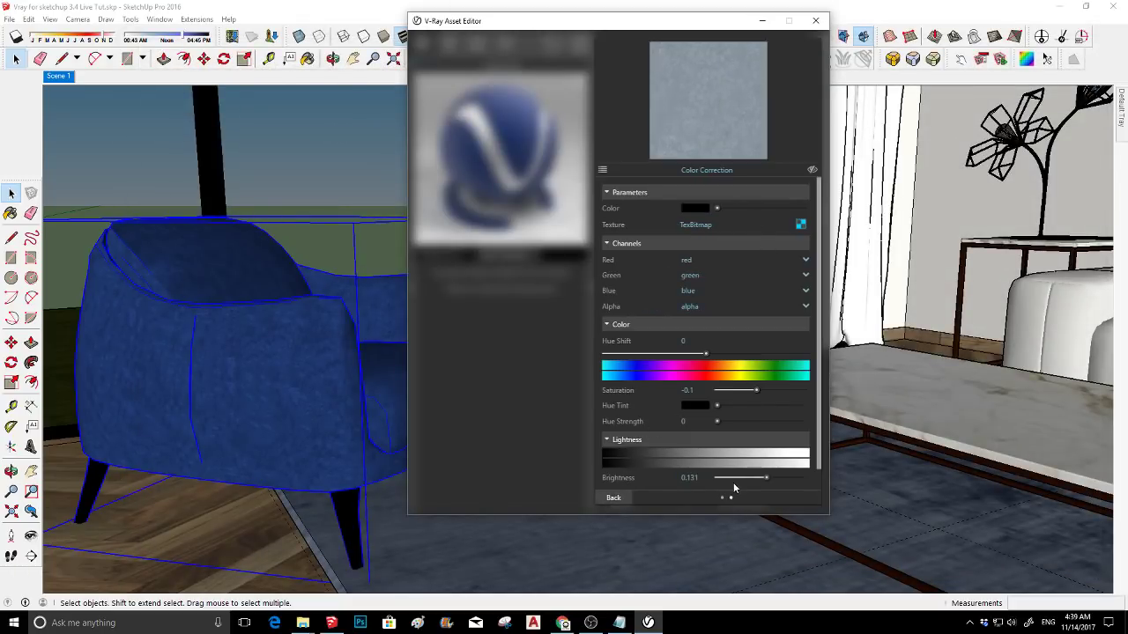
# - Set the texture's brightness to 0
pyautogui.scroll(-1, 736, 480)
pyautogui.click(773, 458)
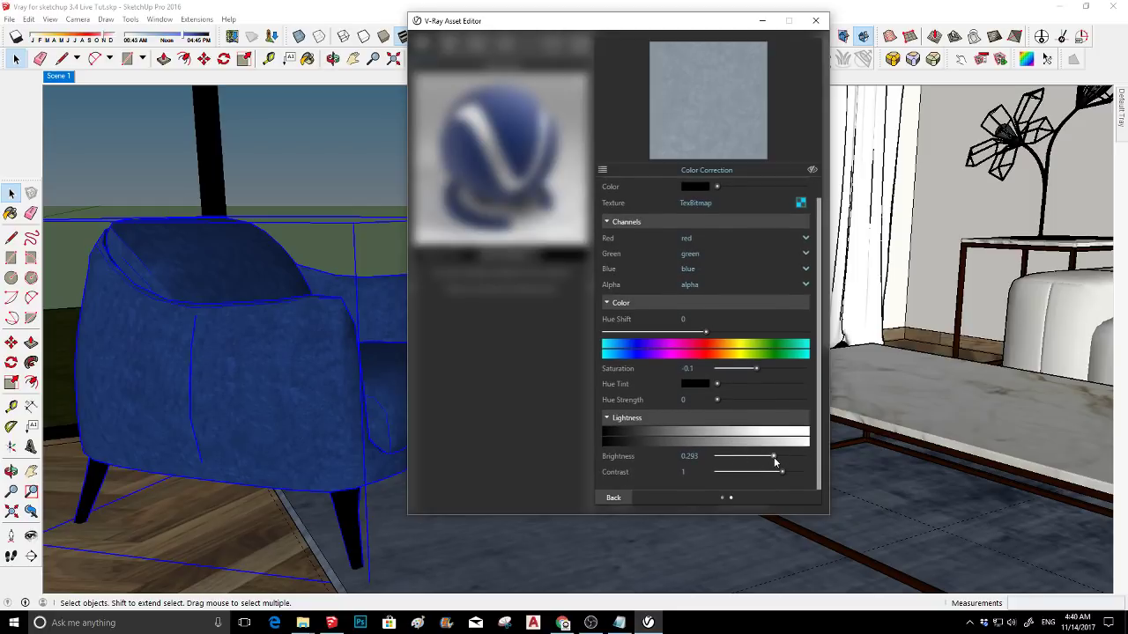
pyautogui.click(768, 457)
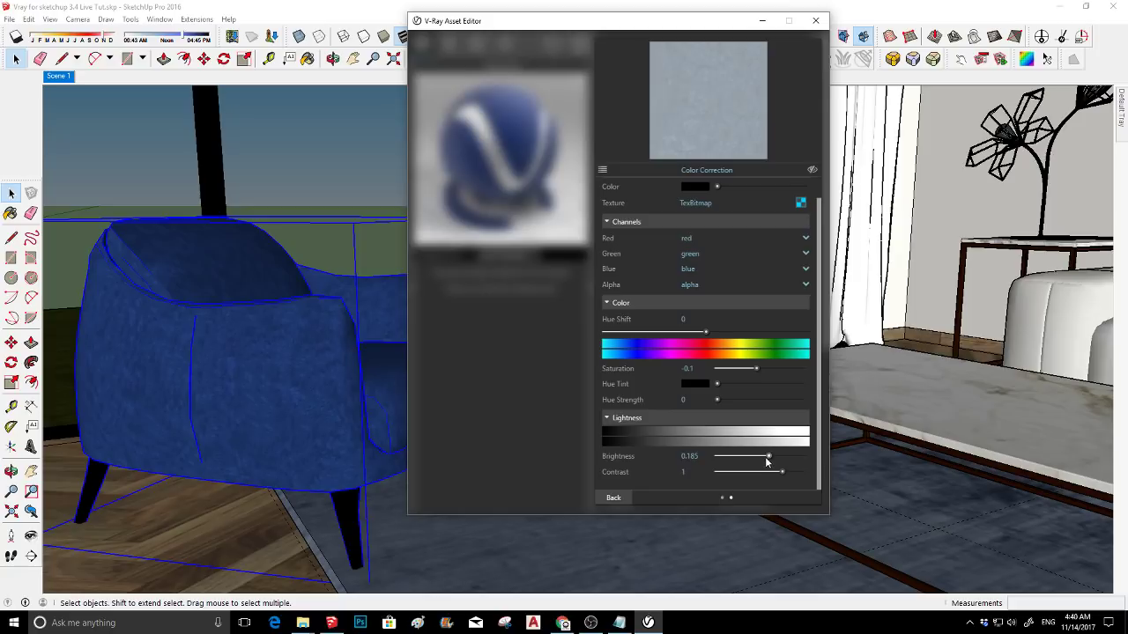
pyautogui.click(765, 456)
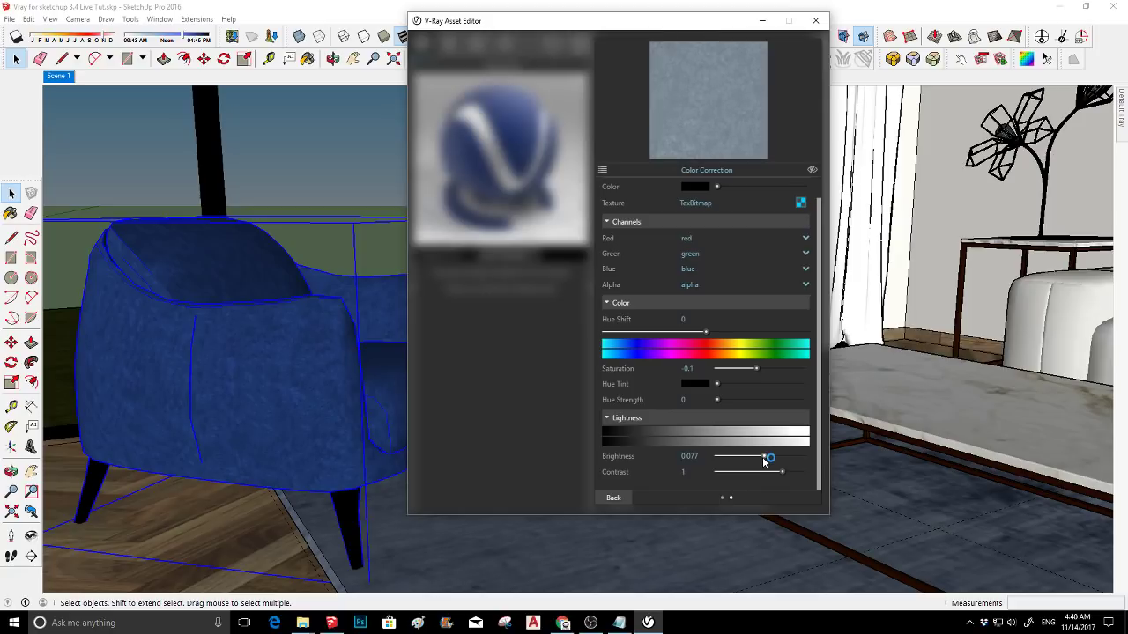
pyautogui.click(763, 456)
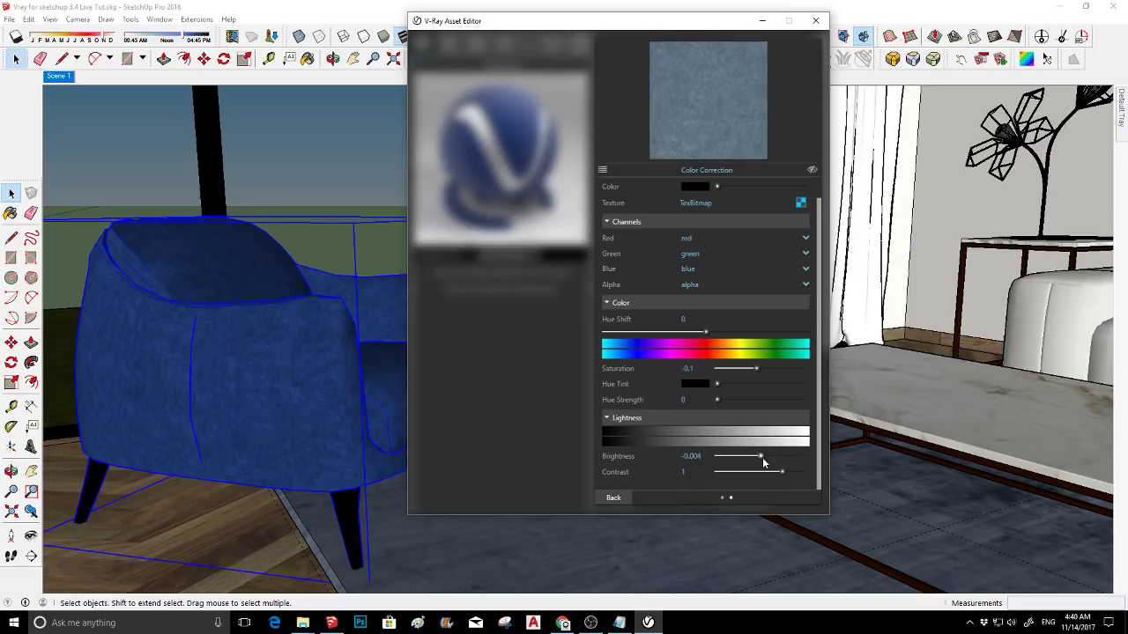
pyautogui.moveTo(706, 457); pyautogui.dragTo(648, 456)
pyautogui.write('0')
# - Lower the saturation to -0.22 and return to 15001SG8's main material parameters
pyautogui.moveTo(756, 369)
pyautogui.mouseDown()
pyautogui.moveTo(770, 369)
pyautogui.moveTo(737, 376)
pyautogui.mouseUp()
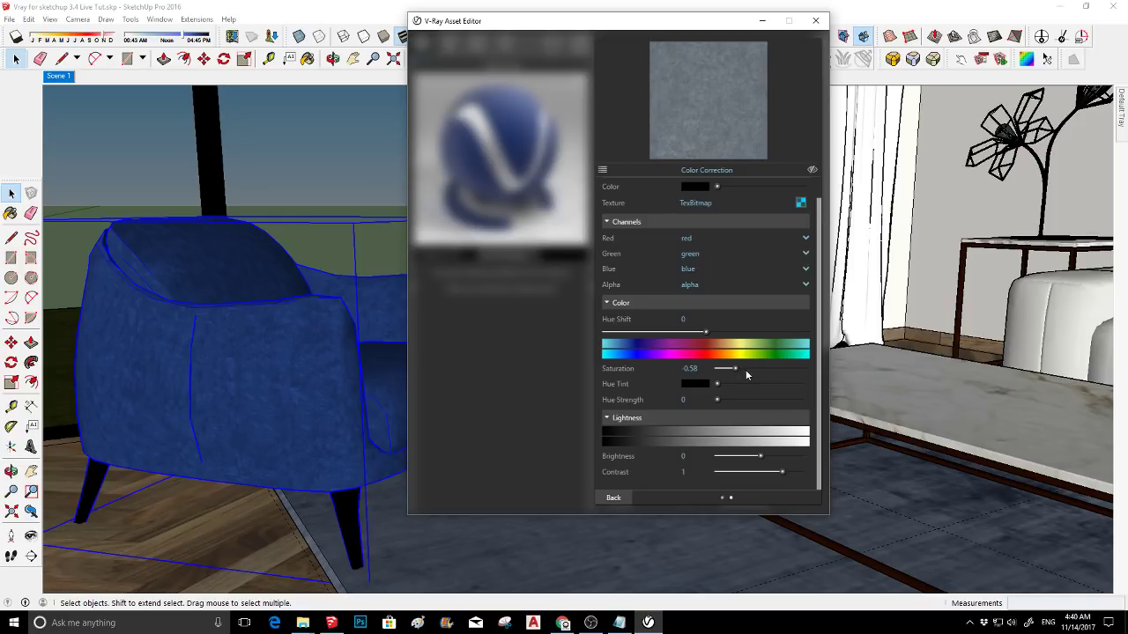
pyautogui.click(745, 370)
pyautogui.moveTo(749, 368); pyautogui.dragTo(750, 369)
pyautogui.click(612, 497)
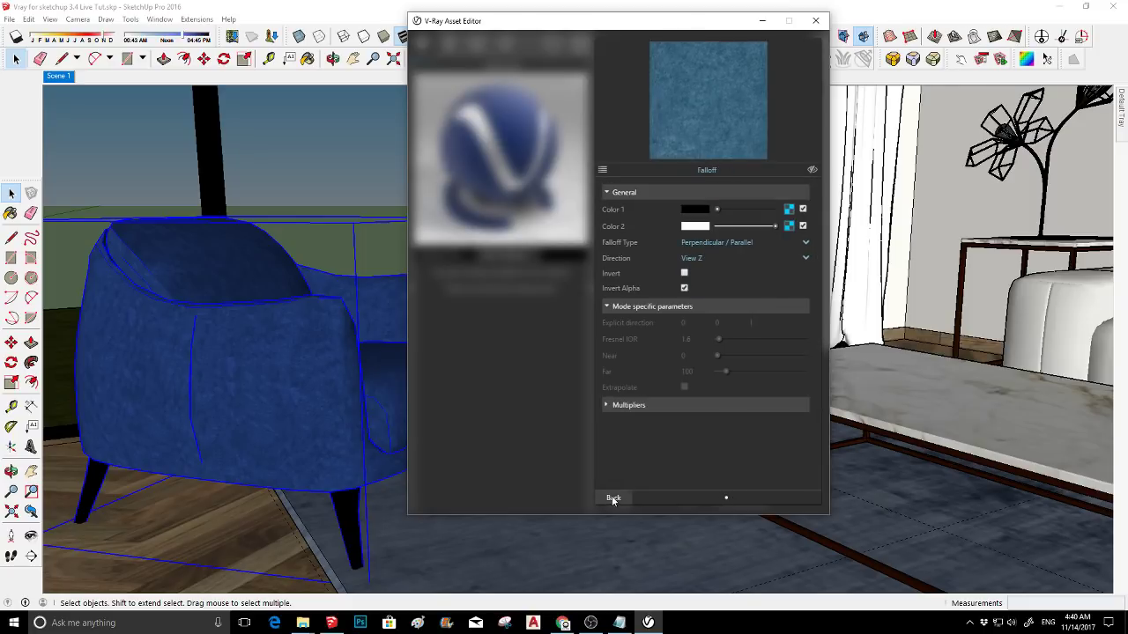
pyautogui.click(612, 498)
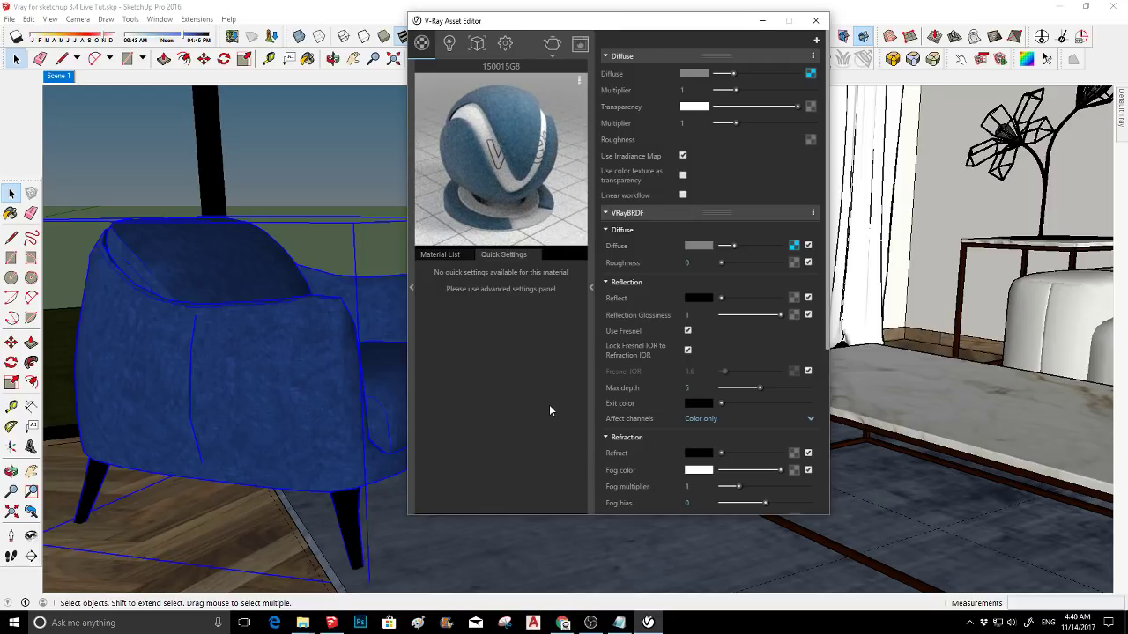
pyautogui.moveTo(344, 300)
pyautogui.mouseDown(button='middle')
pyautogui.moveTo(310, 344)
pyautogui.moveTo(347, 360)
pyautogui.moveTo(344, 370)
pyautogui.mouseUp(button='middle')
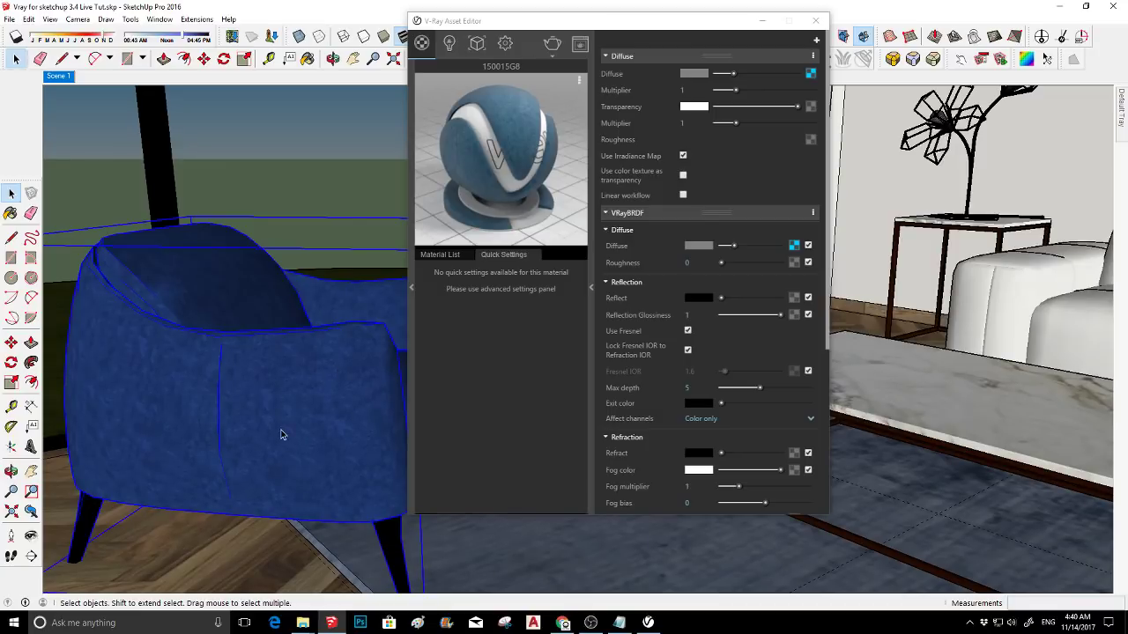
# - Swap the Diffuse bitmap to the light blue velvet JPG from the first velvet folder
pyautogui.click(809, 74)
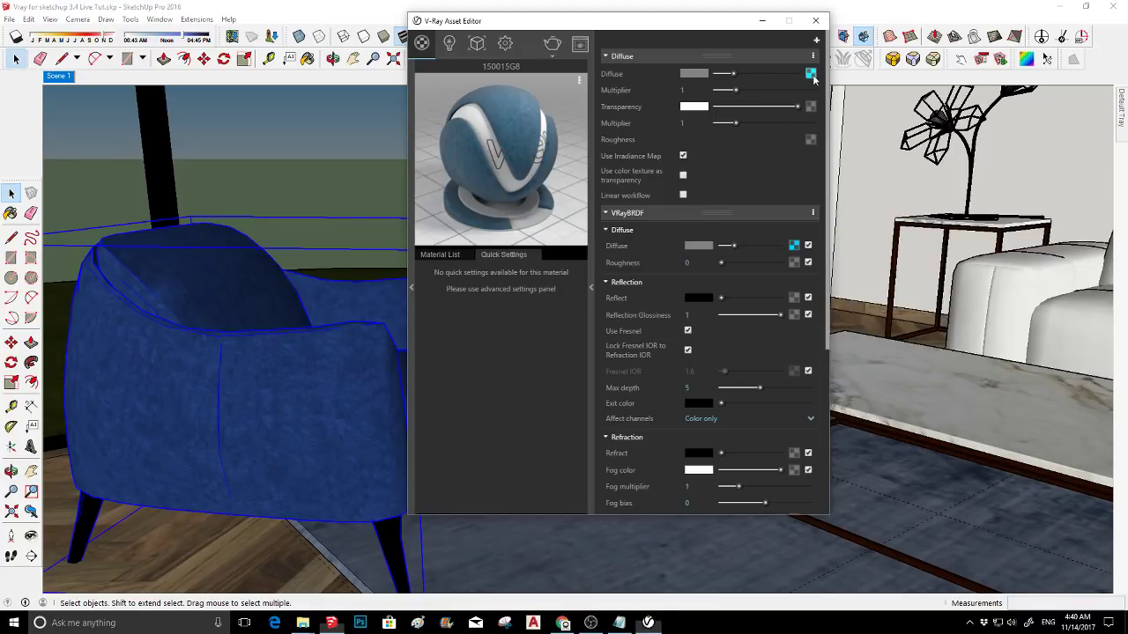
pyautogui.click(804, 210)
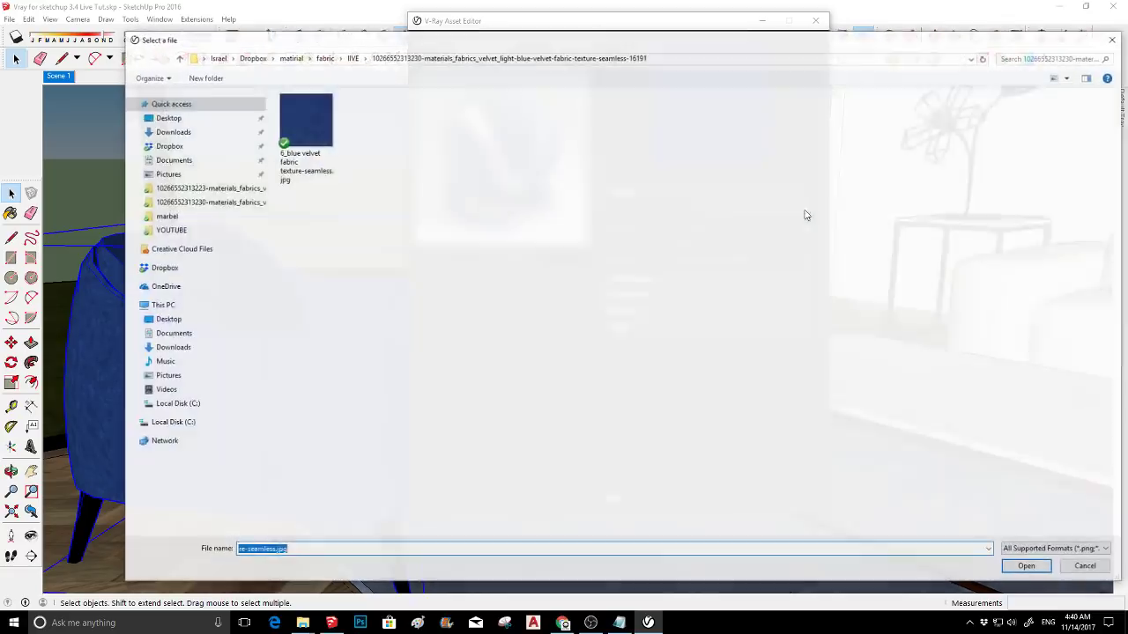
pyautogui.click(351, 57)
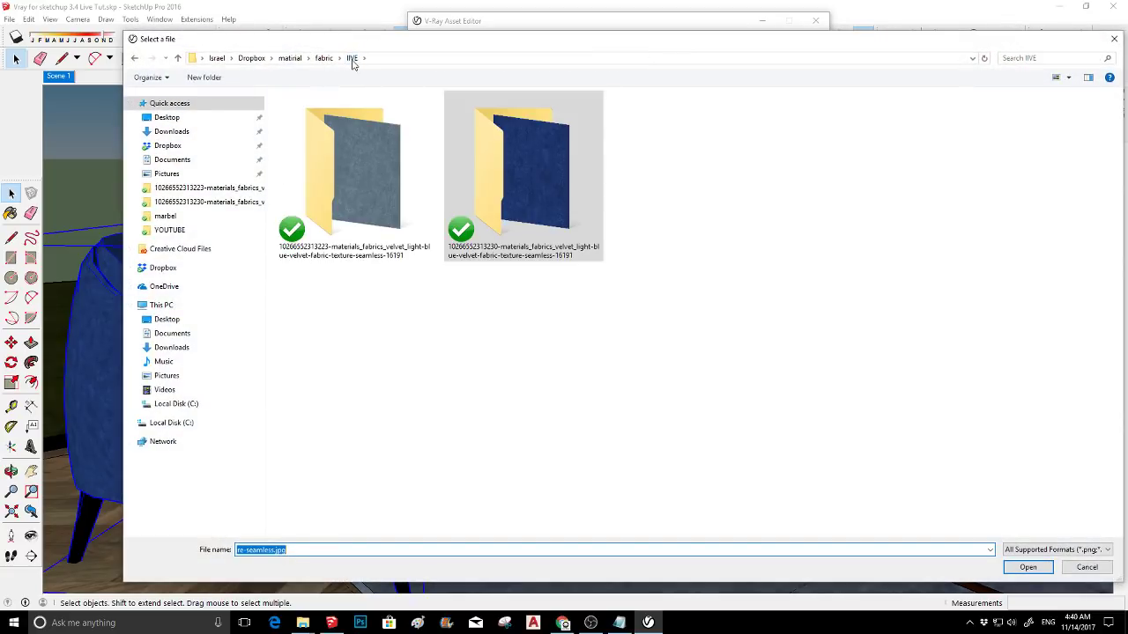
pyautogui.doubleClick(342, 133)
pyautogui.doubleClick(321, 107)
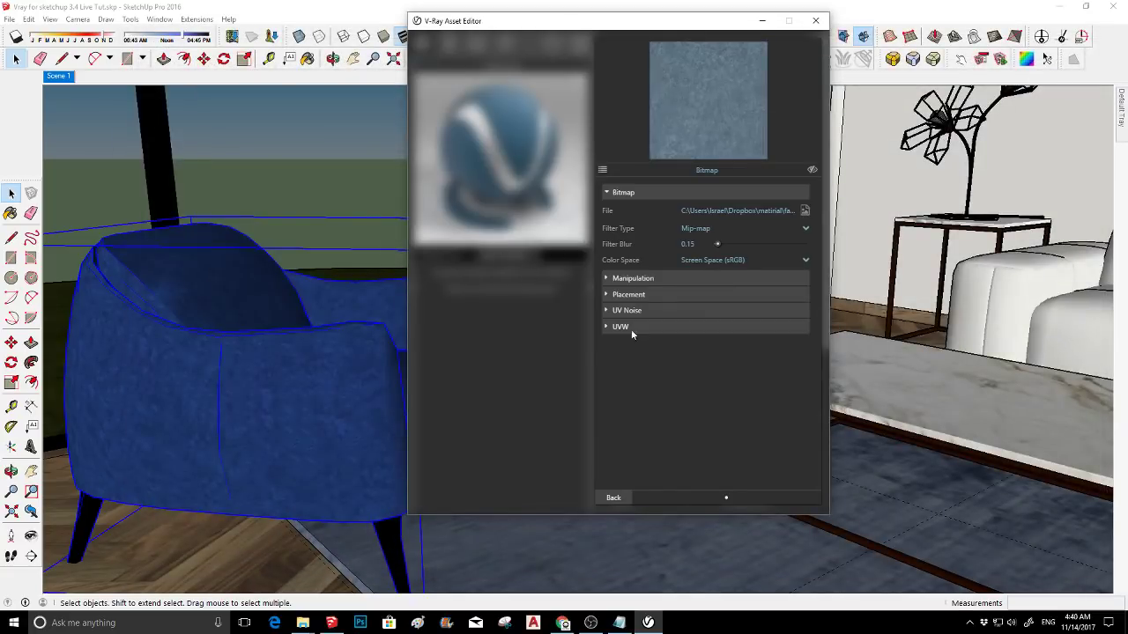
pyautogui.click(612, 497)
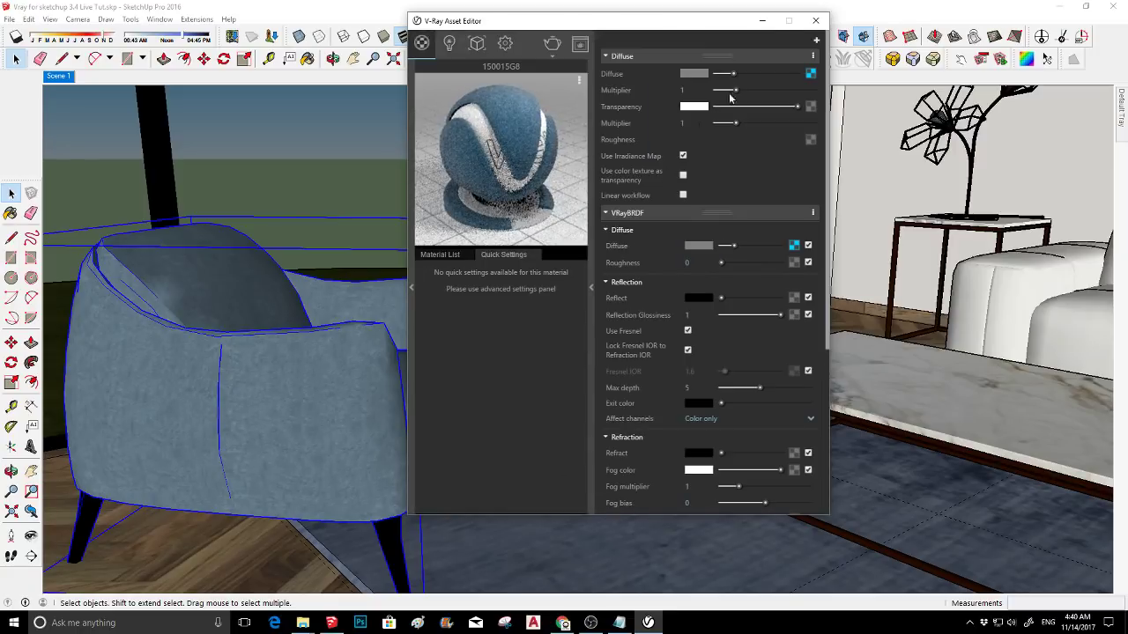
pyautogui.click(762, 20)
# - Float the SketchUV toolbar as its own separate palette
pyautogui.moveTo(252, 360); pyautogui.dragTo(194, 373, button='middle')
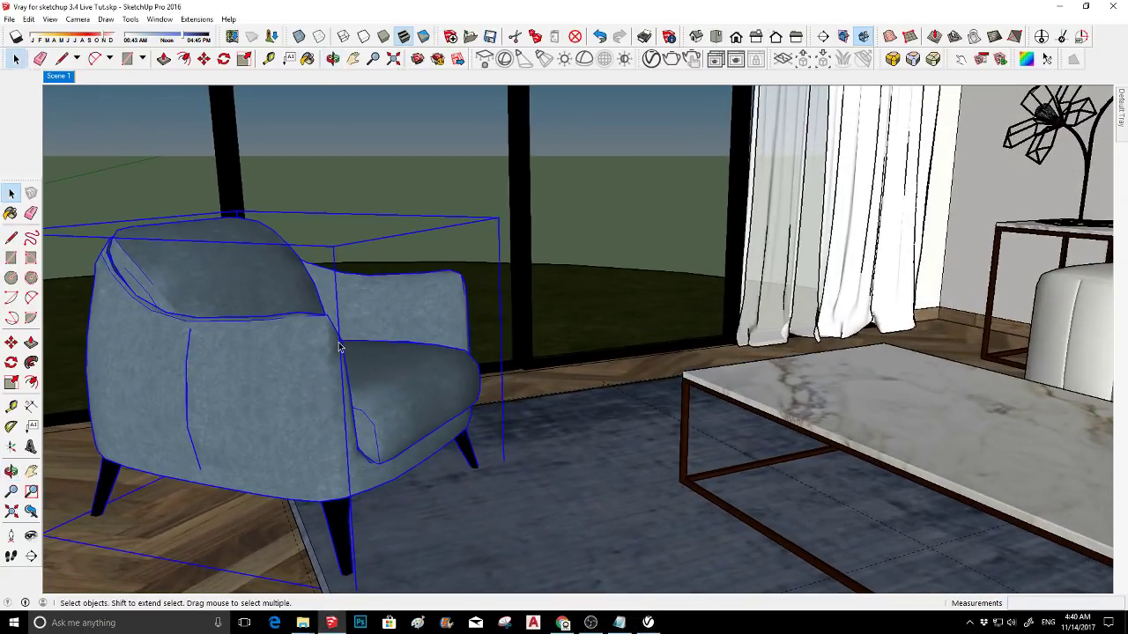
pyautogui.moveTo(308, 327); pyautogui.dragTo(264, 376, button='middle')
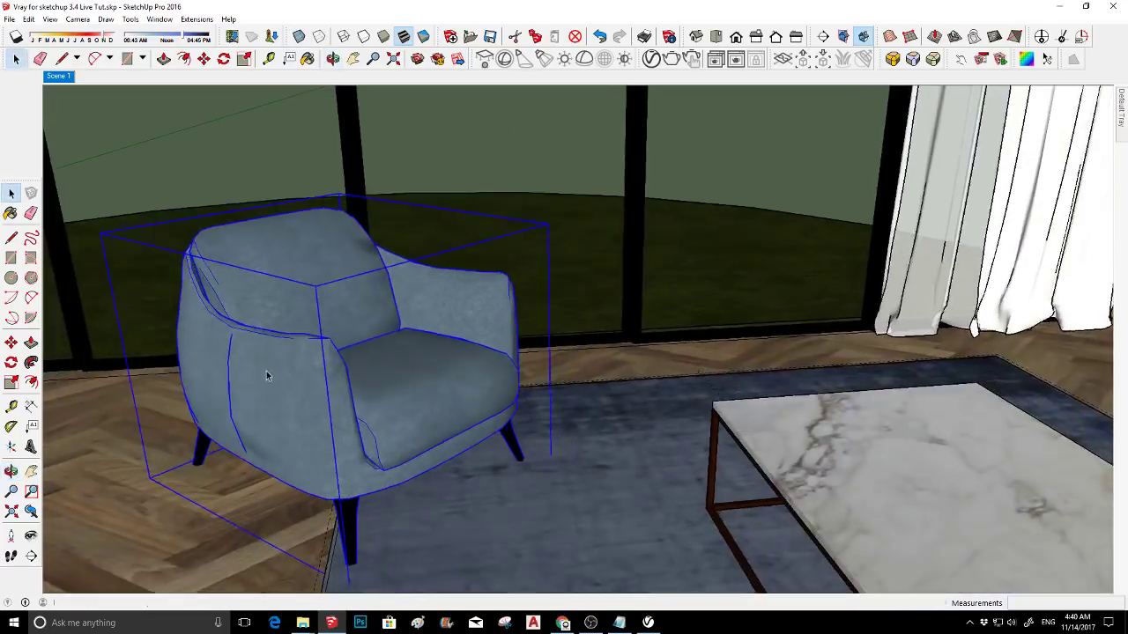
pyautogui.scroll(2, 296, 308)
pyautogui.moveTo(307, 291); pyautogui.dragTo(244, 309, button='middle')
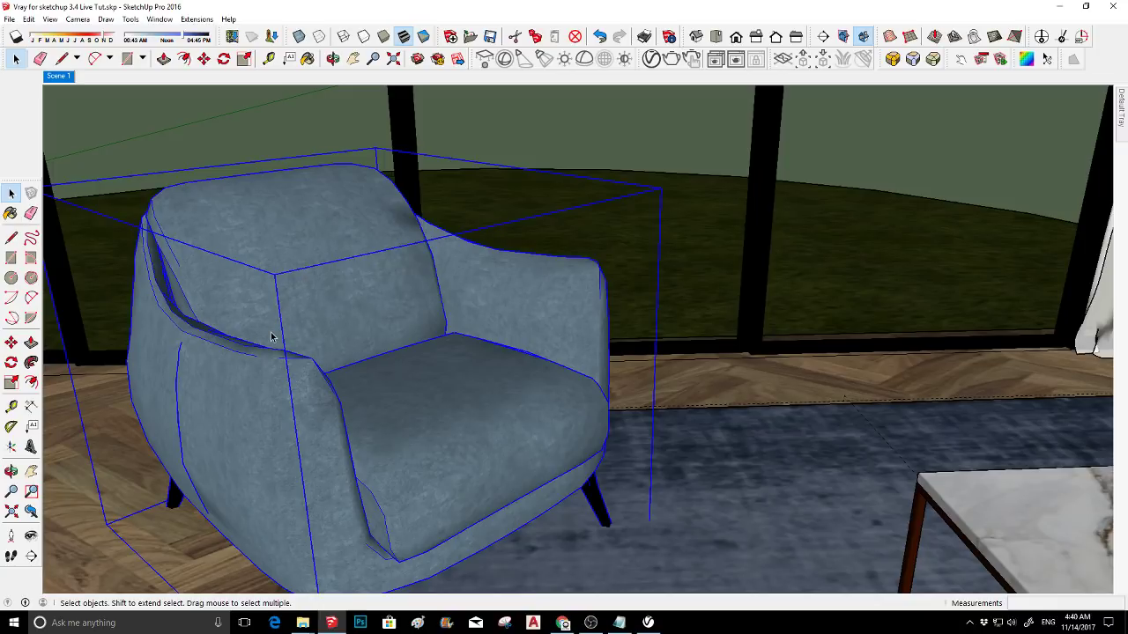
pyautogui.moveTo(301, 372); pyautogui.dragTo(380, 330, button='middle')
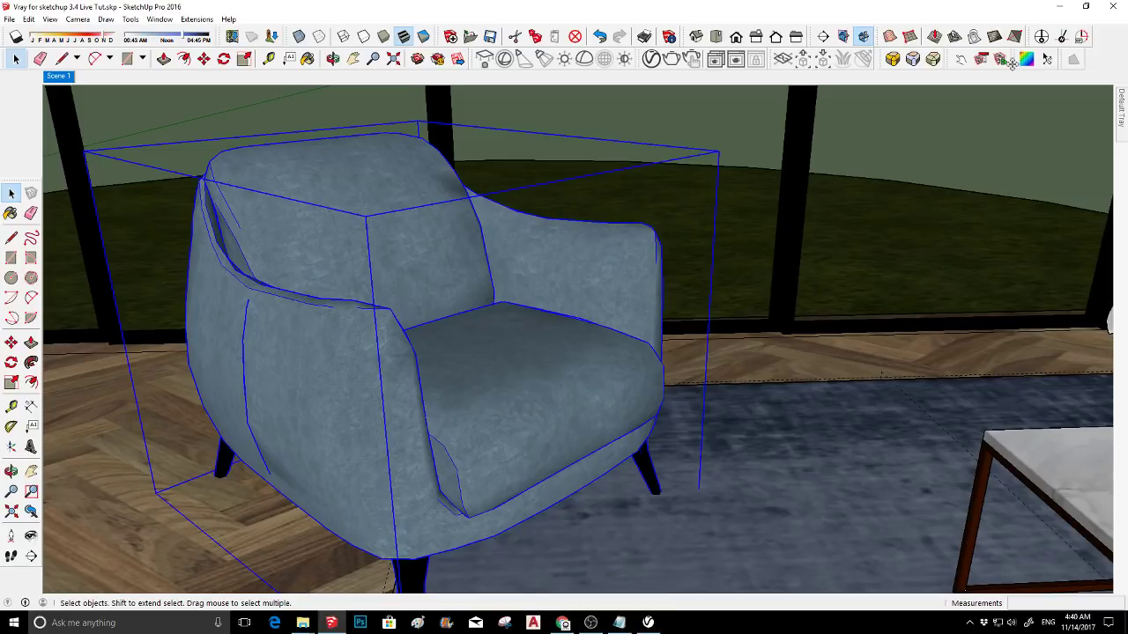
pyautogui.moveTo(1015, 60)
pyautogui.mouseDown()
pyautogui.moveTo(978, 130)
pyautogui.moveTo(912, 191)
pyautogui.mouseUp()
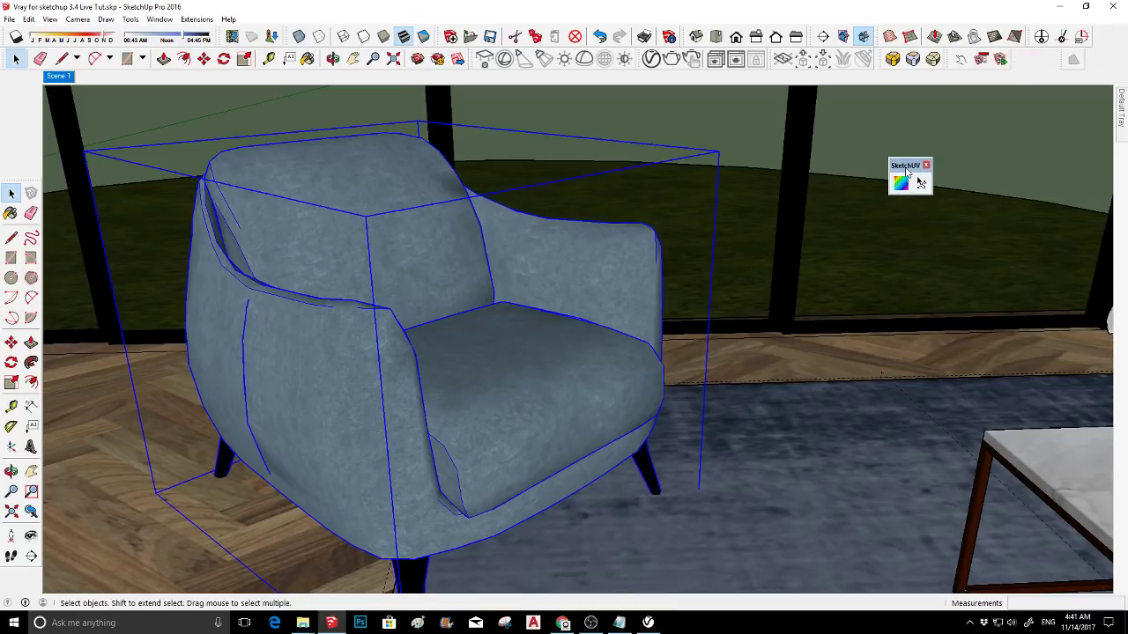
# - Orbit around the armchair to inspect the velvet on its back, arms and seat
pyautogui.moveTo(284, 321); pyautogui.dragTo(411, 297, button='middle')
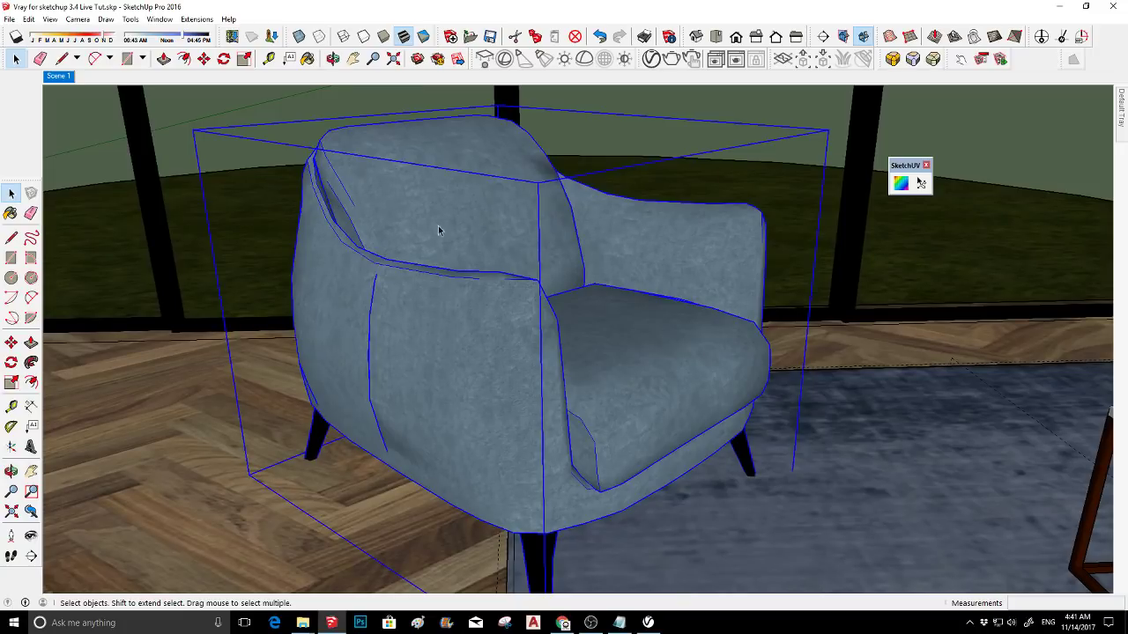
pyautogui.moveTo(305, 284); pyautogui.dragTo(430, 268, button='middle')
pyautogui.scroll(3, 400, 232)
pyautogui.scroll(2, 400, 234)
pyautogui.scroll(-2, 413, 241)
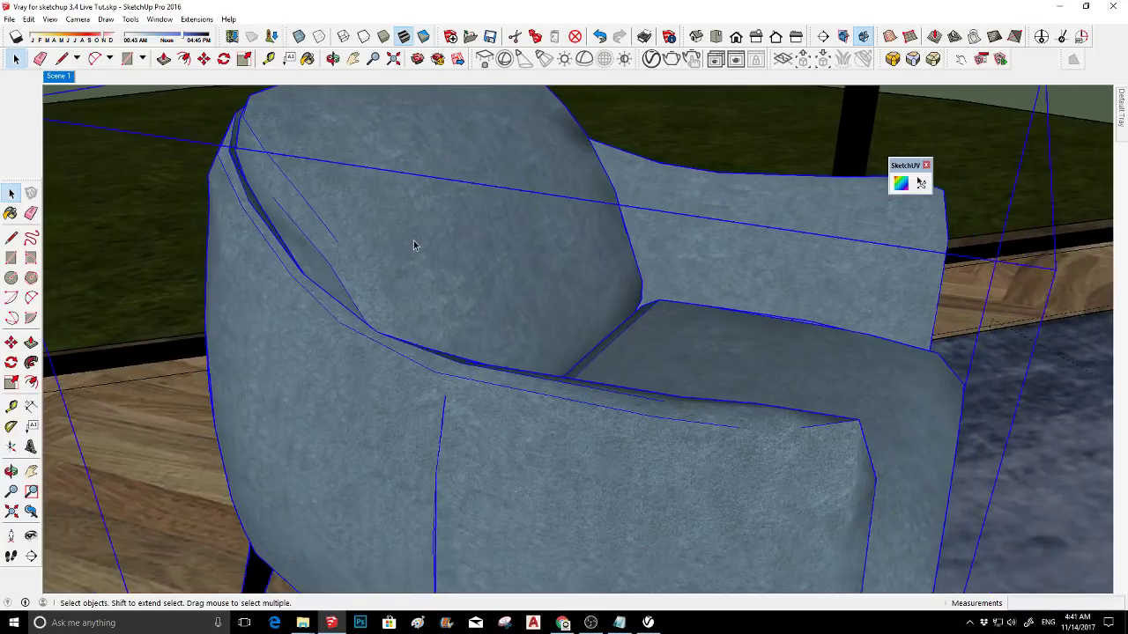
pyautogui.scroll(2, 402, 365)
pyautogui.moveTo(402, 370); pyautogui.dragTo(454, 300, button='middle')
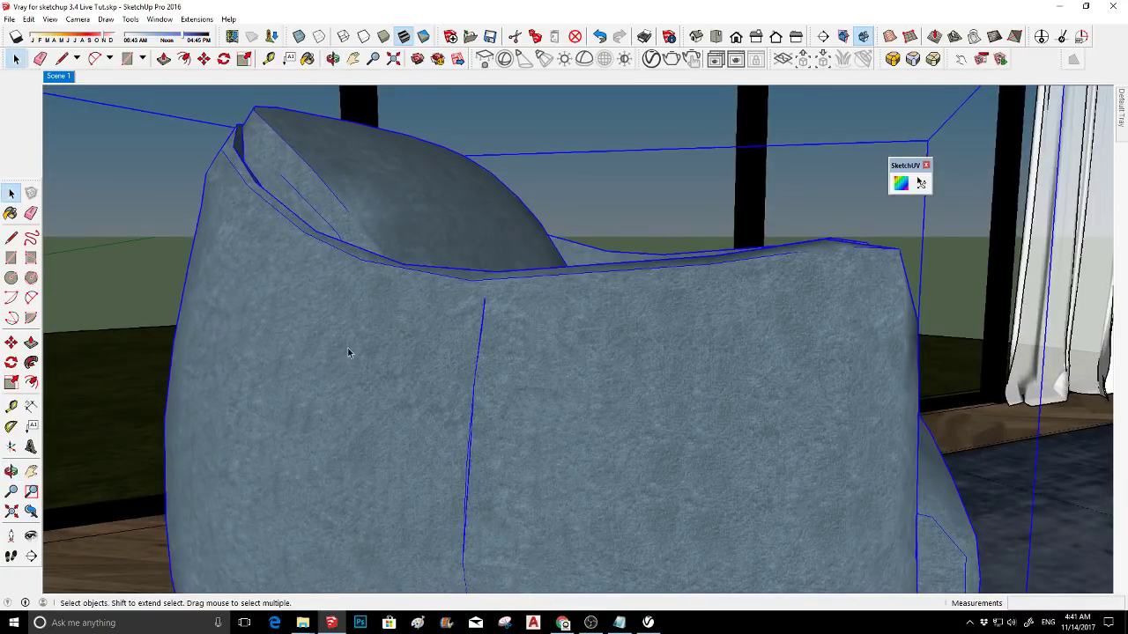
pyautogui.moveTo(598, 393); pyautogui.dragTo(367, 343, button='middle')
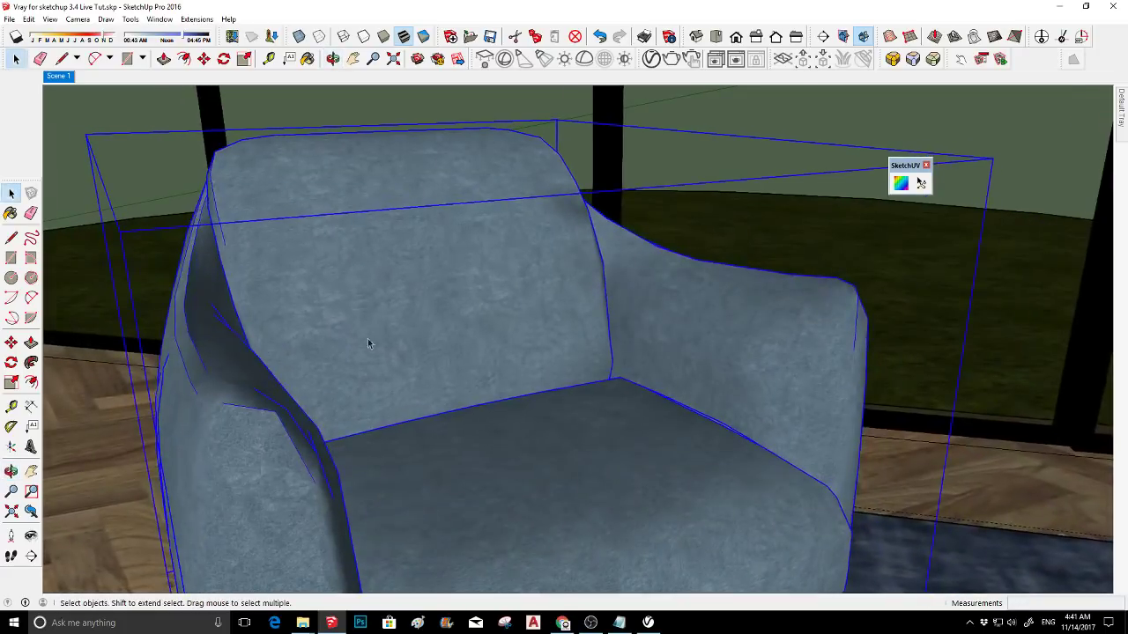
# - Open the chair and back-cushion groups and select the cushion's whole surface
pyautogui.doubleClick(407, 284)
pyautogui.doubleClick(407, 284)
pyautogui.tripleClick(407, 284)
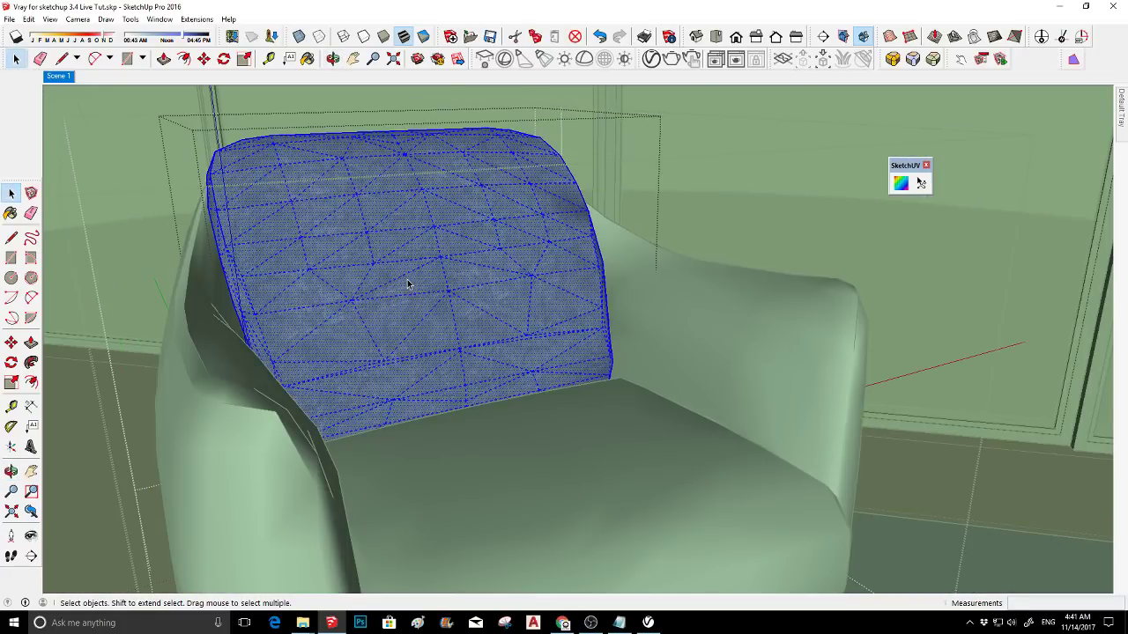
pyautogui.moveTo(204, 245); pyautogui.dragTo(212, 283, button='middle')
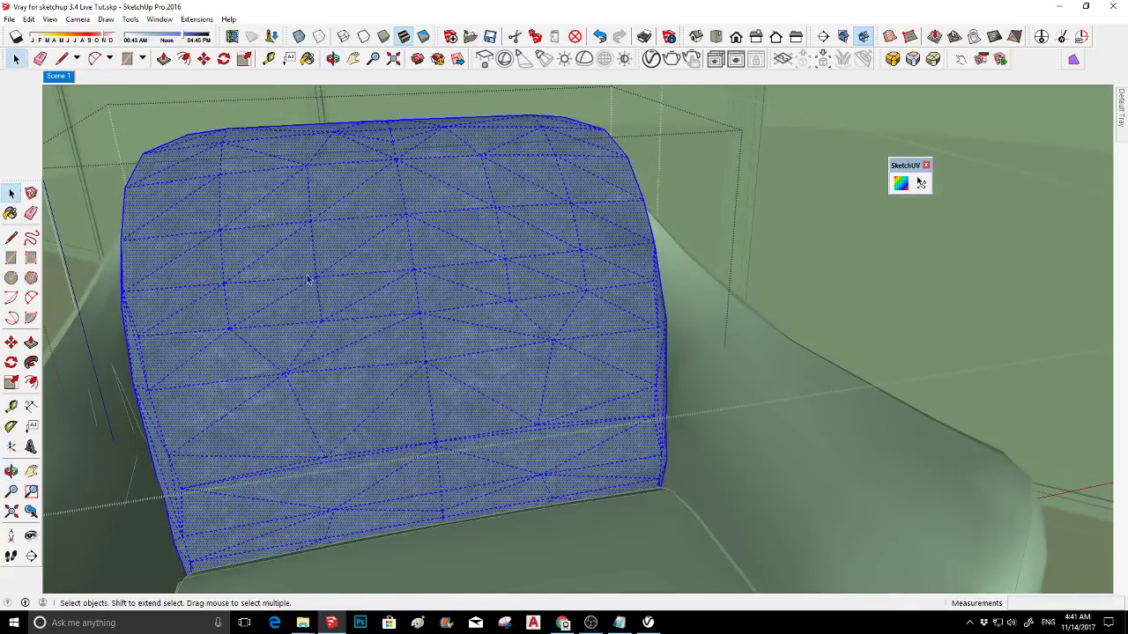
pyautogui.moveTo(489, 279); pyautogui.dragTo(526, 267, button='middle')
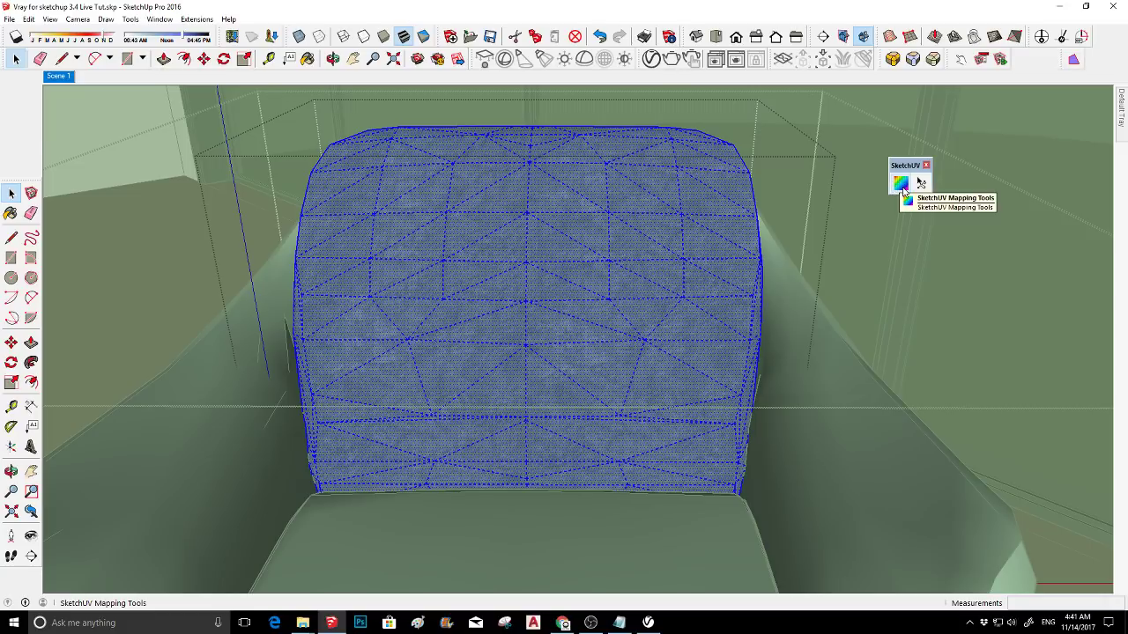
# - Apply SketchUV Box Map to the back cushion and check the remapped velvet
pyautogui.click(901, 184)
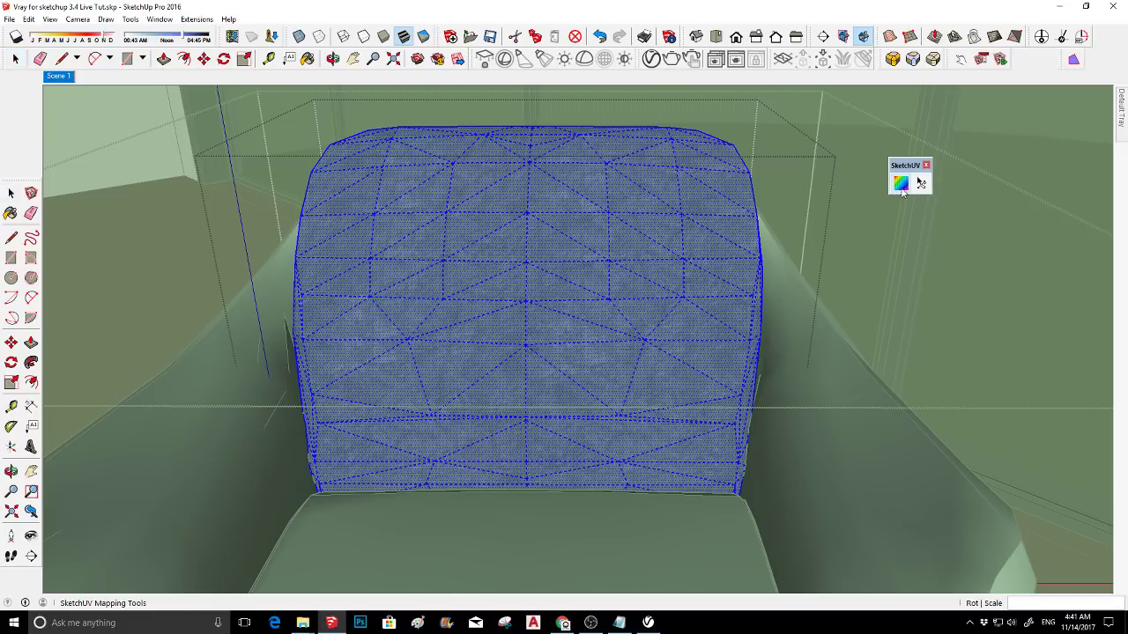
pyautogui.rightClick(523, 256)
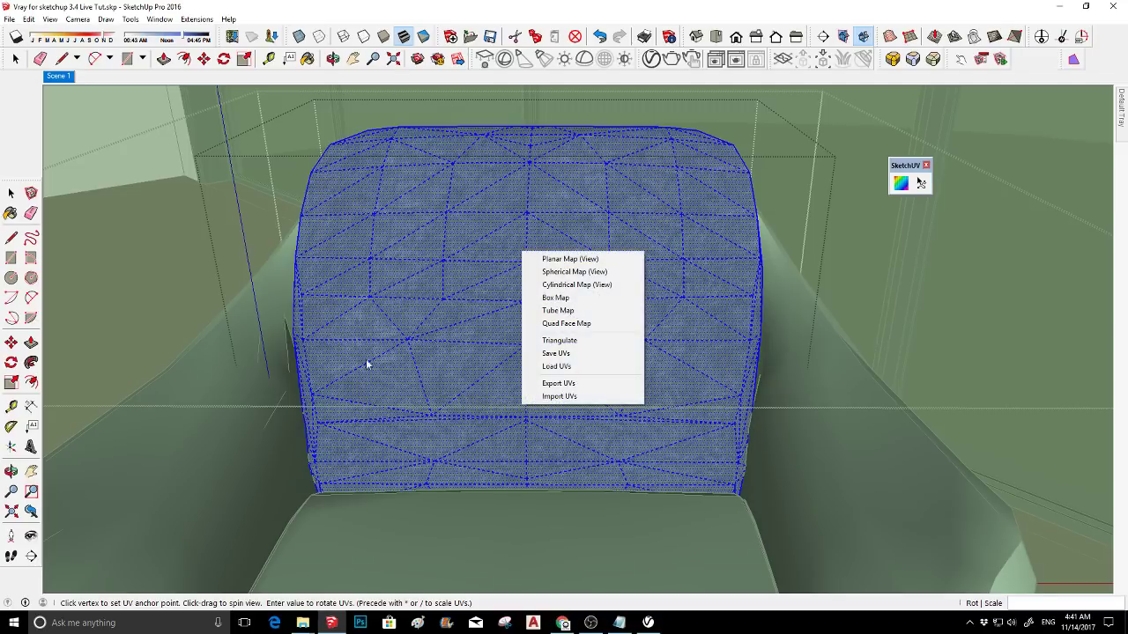
pyautogui.click(577, 299)
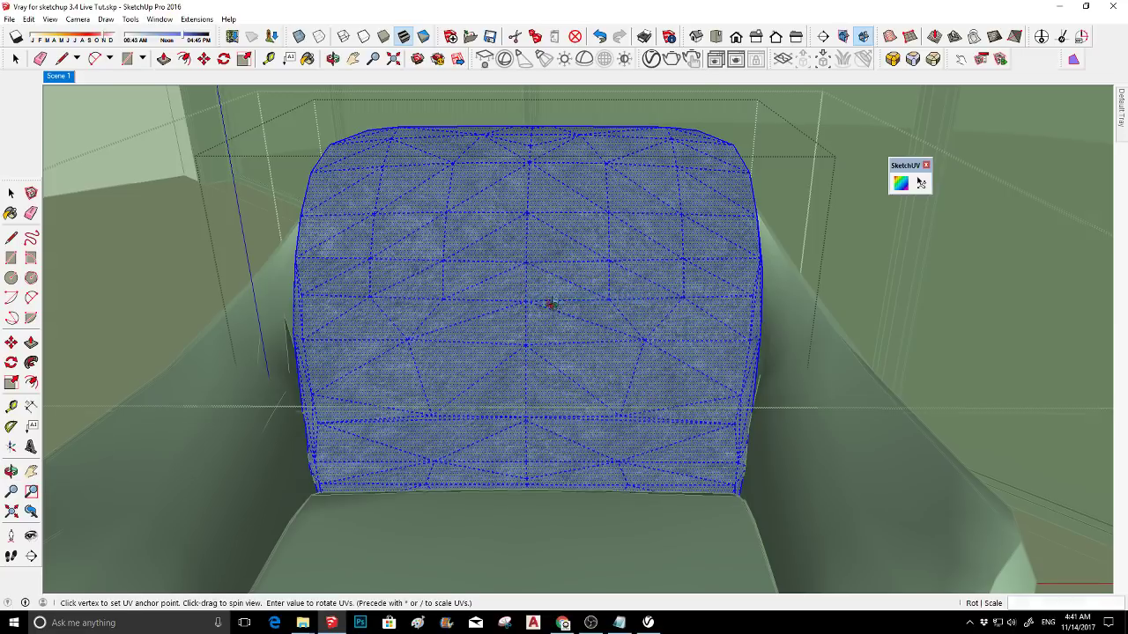
pyautogui.moveTo(549, 305); pyautogui.dragTo(622, 398, button='middle')
pyautogui.scroll(2, 587, 388)
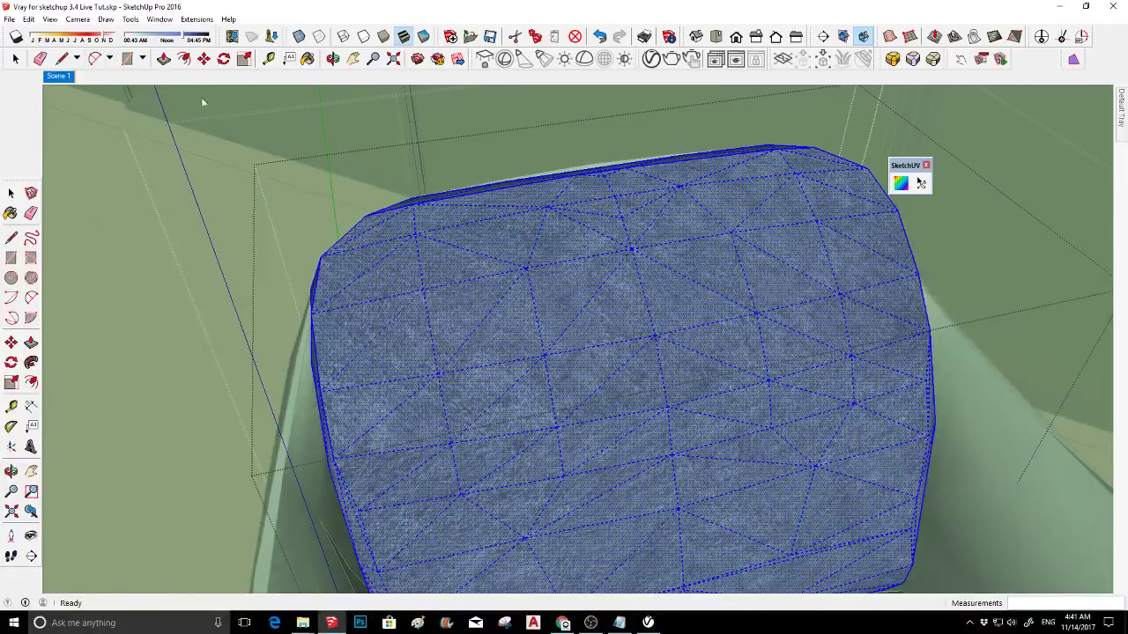
pyautogui.click(50, 18)
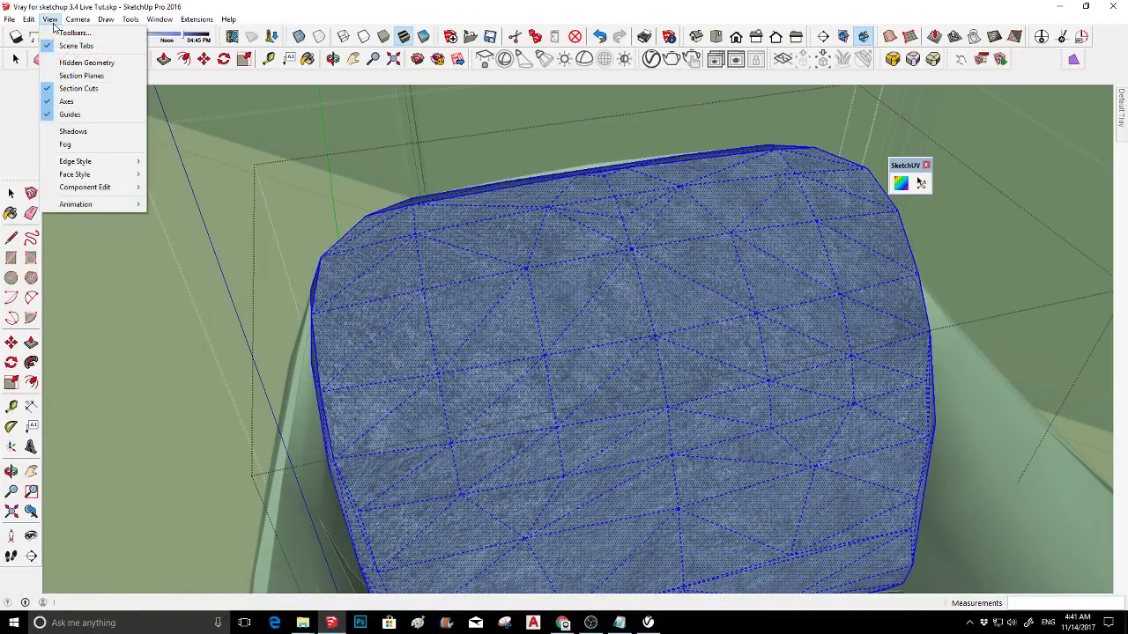
pyautogui.click(221, 274)
pyautogui.moveTo(221, 274); pyautogui.dragTo(871, 301, button='middle')
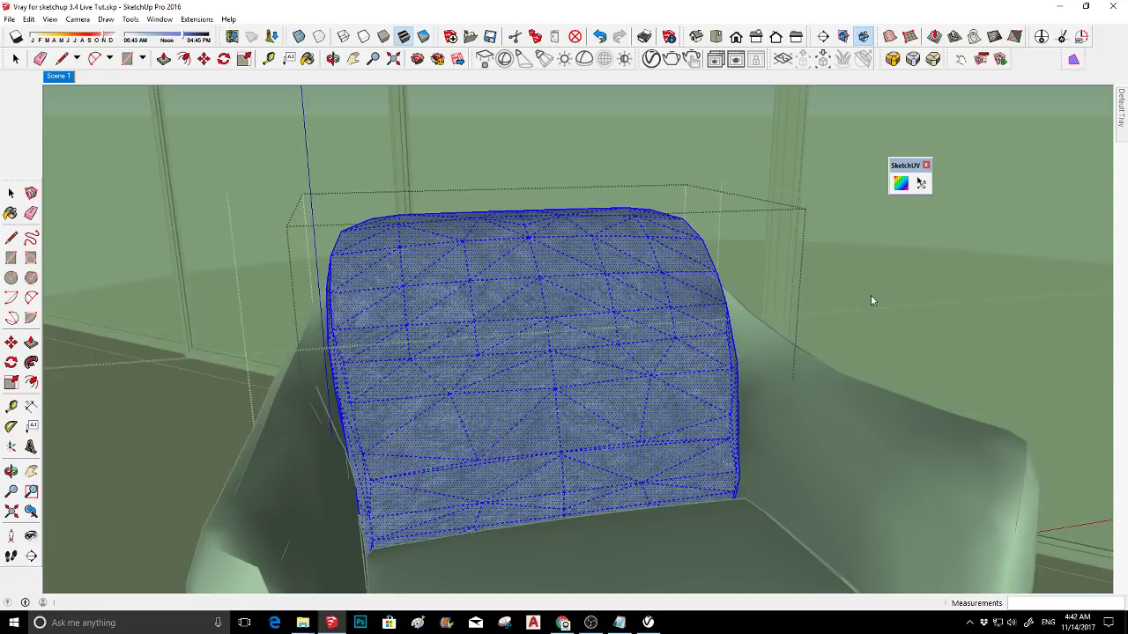
# - Leave the cushion group edit and look closely at the cushion's velvet texture
pyautogui.press('space')
pyautogui.click(191, 270)
pyautogui.moveTo(191, 269); pyautogui.dragTo(317, 281, button='middle')
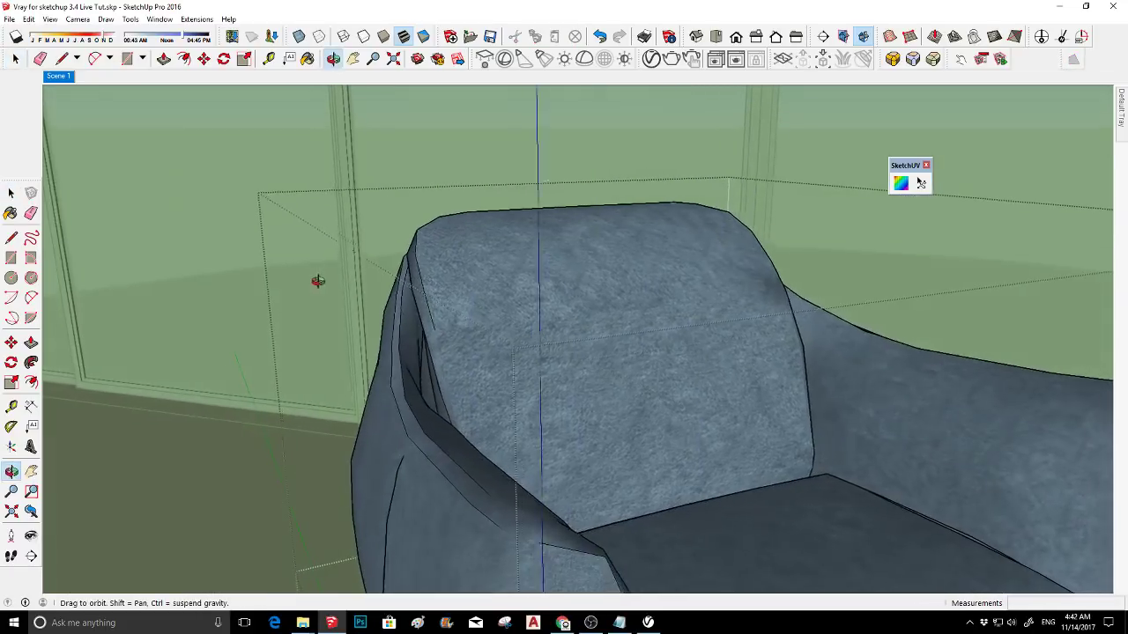
pyautogui.scroll(3, 629, 403)
pyautogui.moveTo(629, 402); pyautogui.dragTo(551, 378, button='middle')
pyautogui.scroll(5, 485, 332)
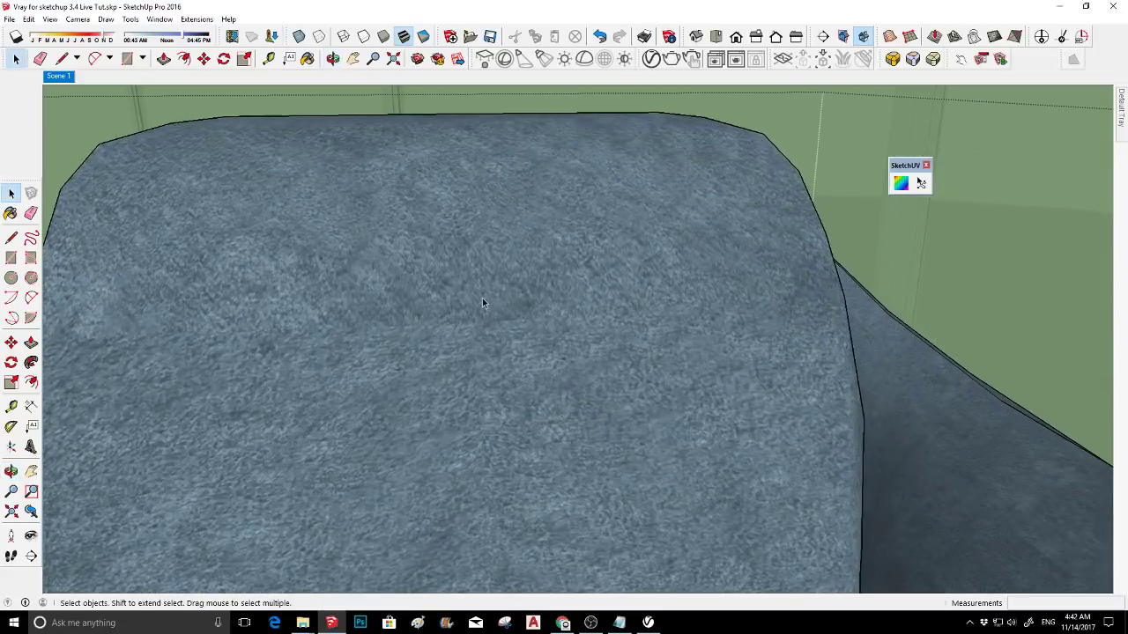
pyautogui.moveTo(225, 375); pyautogui.dragTo(433, 408, button='middle')
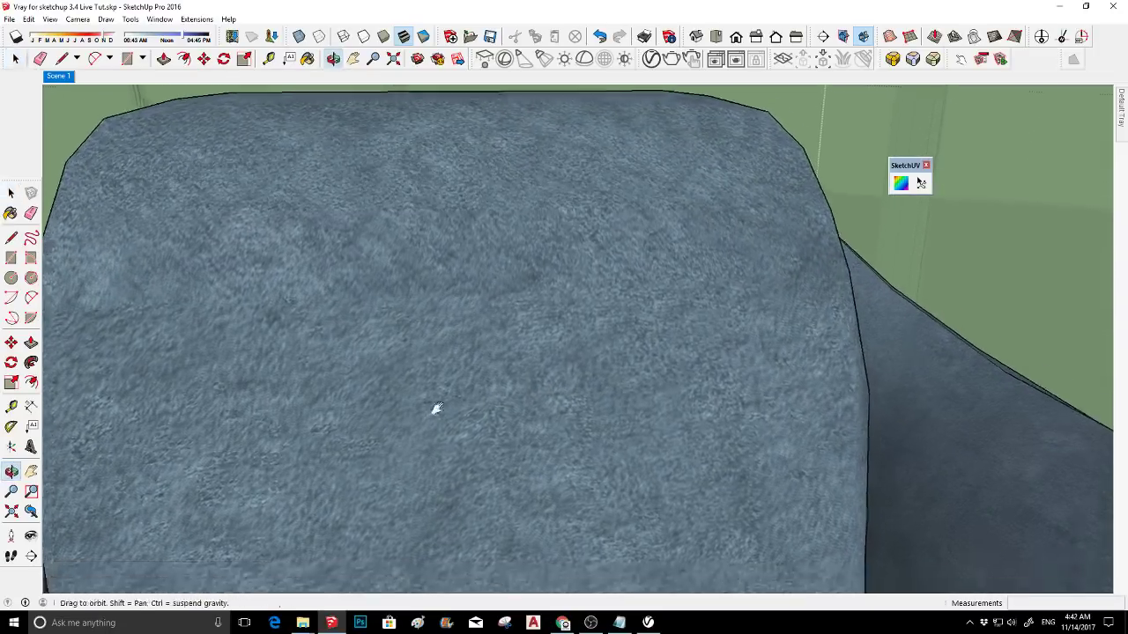
pyautogui.scroll(-3, 497, 305)
# - Inspect the chair's arm and back, then return to the Scene 1 room view
pyautogui.moveTo(497, 305); pyautogui.dragTo(252, 415, button='middle')
pyautogui.scroll(3, 458, 350)
pyautogui.moveTo(458, 351); pyautogui.dragTo(463, 411, button='middle')
pyautogui.scroll(-3, 655, 335)
pyautogui.moveTo(654, 335); pyautogui.dragTo(594, 255, button='middle')
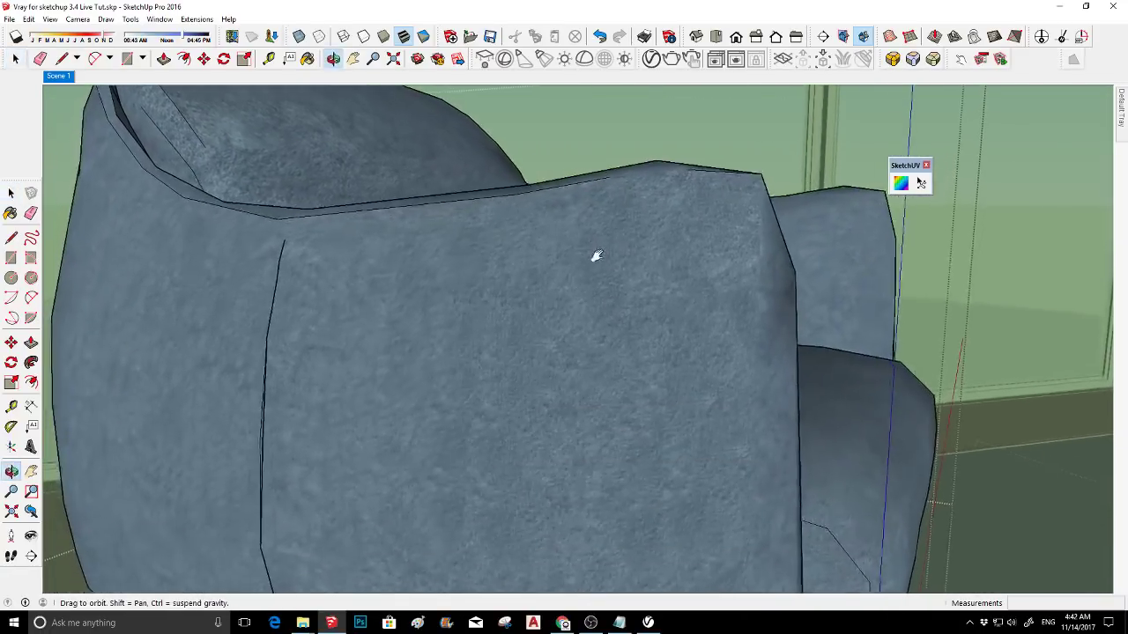
pyautogui.scroll(-2, 594, 267)
pyautogui.scroll(-5, 186, 148)
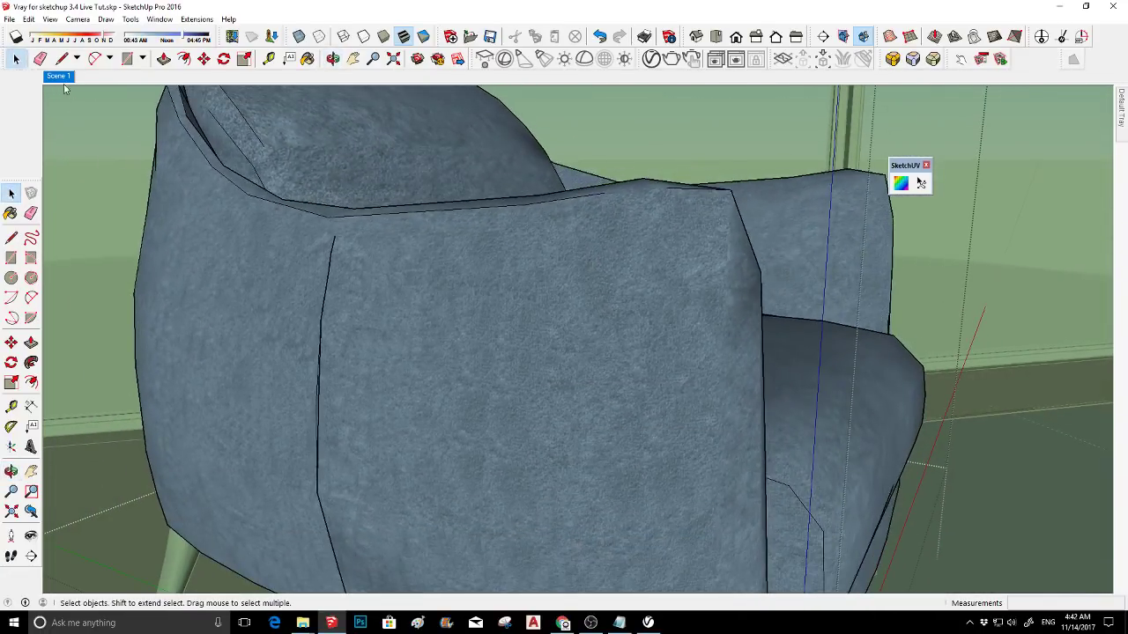
pyautogui.moveTo(579, 304); pyautogui.dragTo(694, 313, button='middle')
pyautogui.press('pagedown')
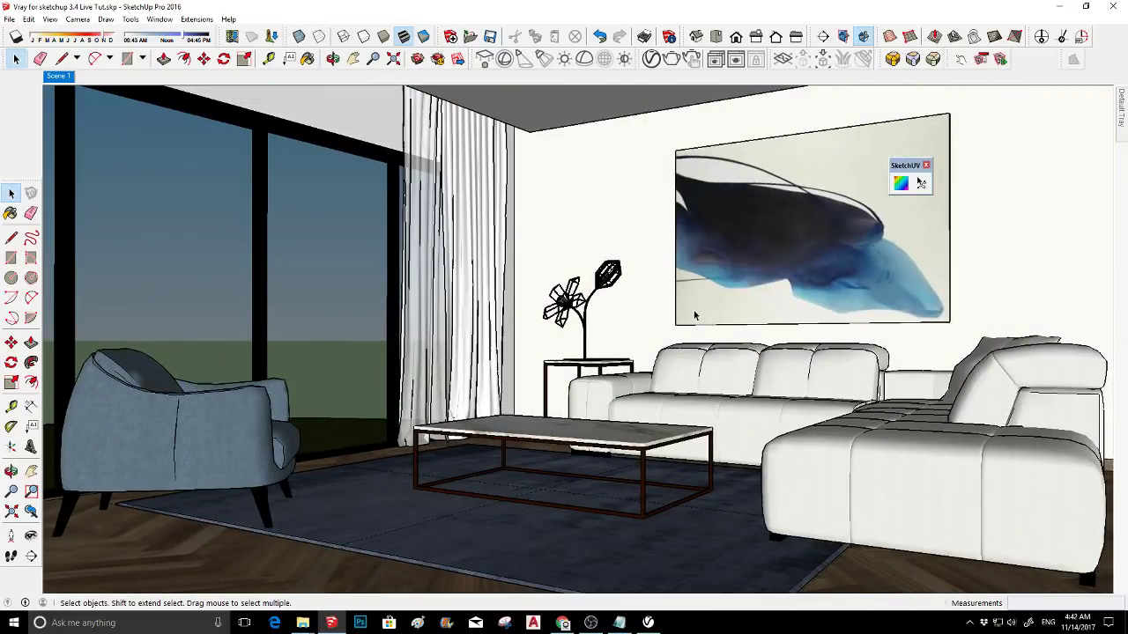
# - Copy the blue sofa pillow and place the duplicate beside the original
pyautogui.moveTo(932, 407); pyautogui.dragTo(1071, 509, button='middle')
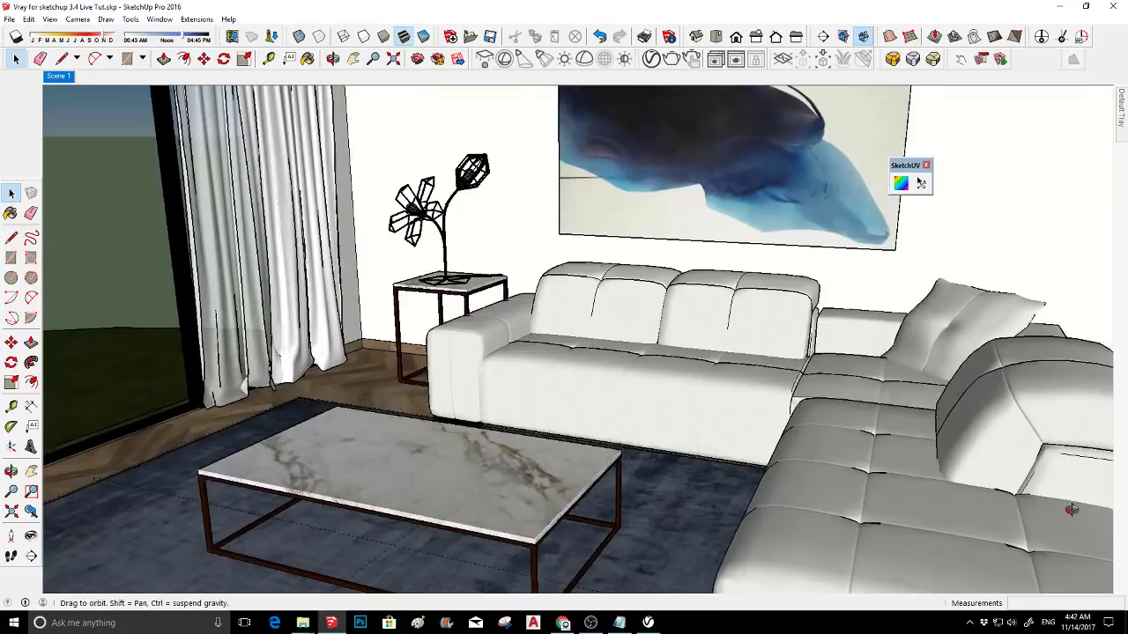
pyautogui.press('pagedown')
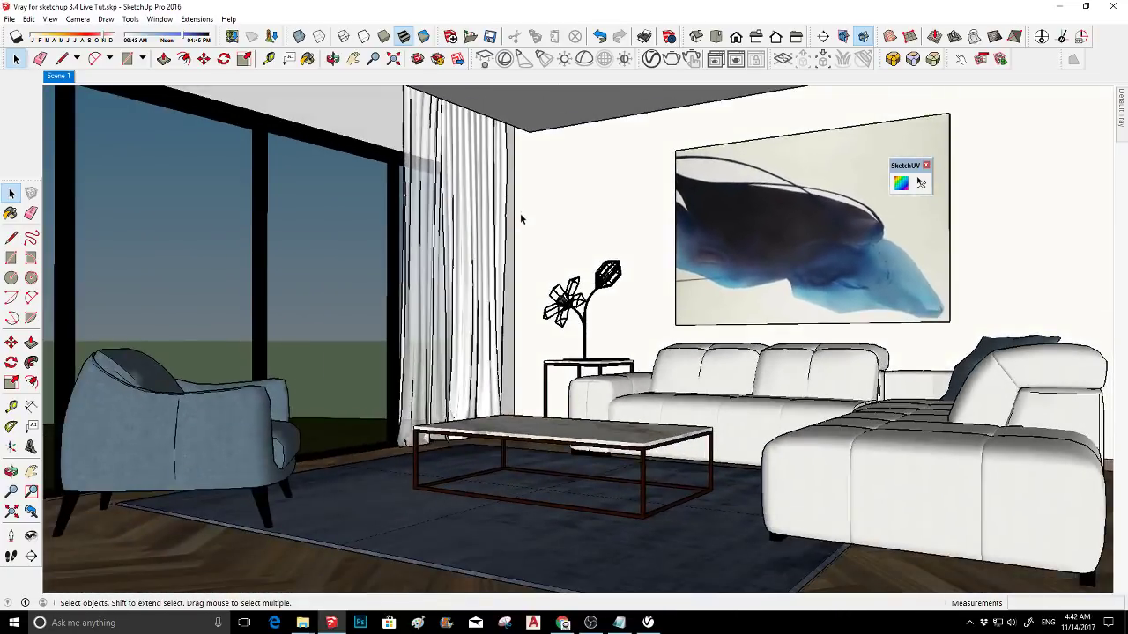
pyautogui.press('pagedown')
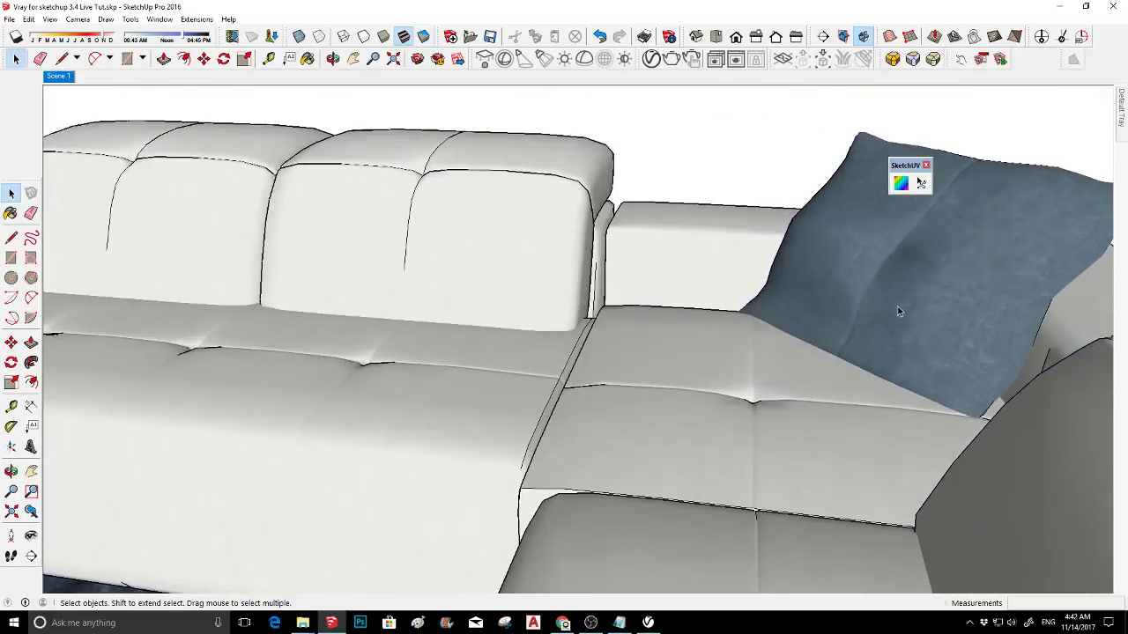
pyautogui.click(898, 308)
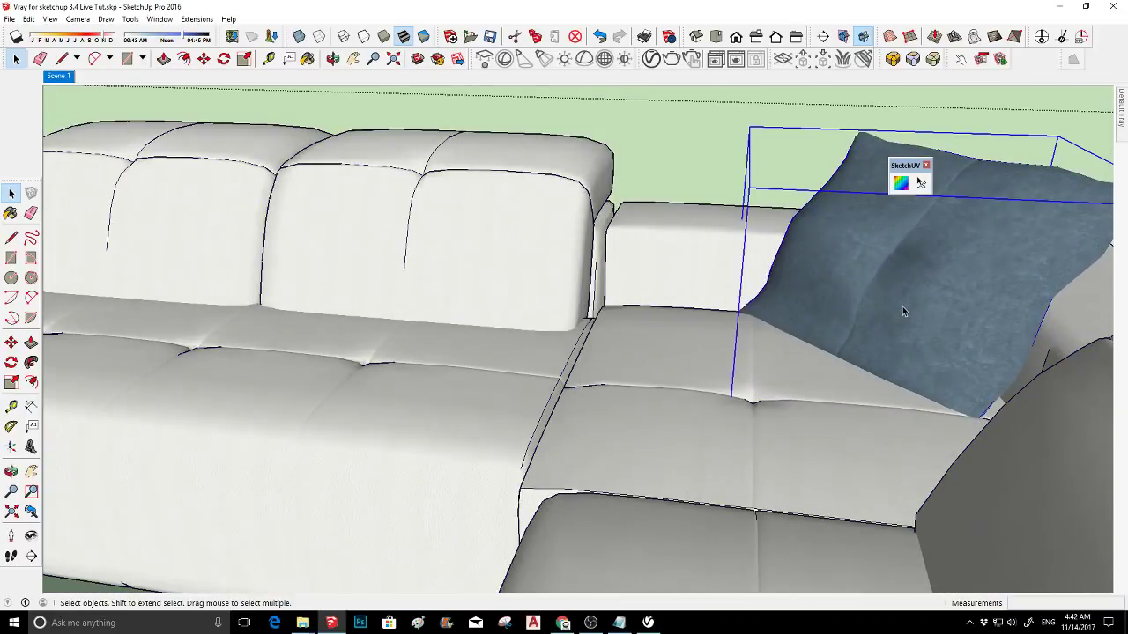
pyautogui.click(10, 341)
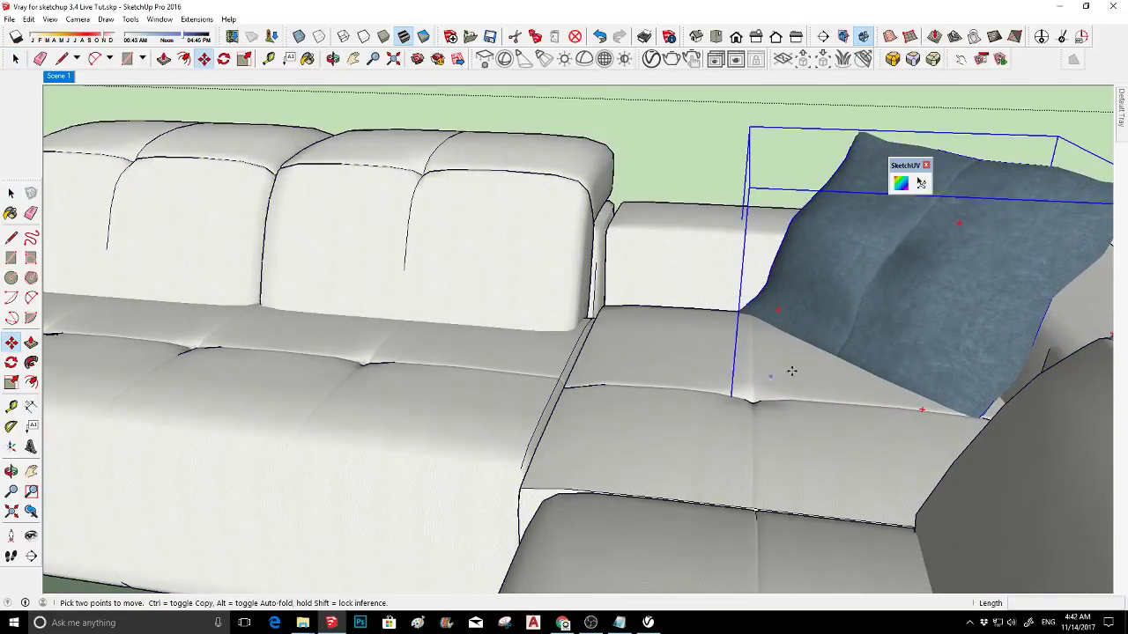
pyautogui.press('ctrl')
pyautogui.click(872, 381)
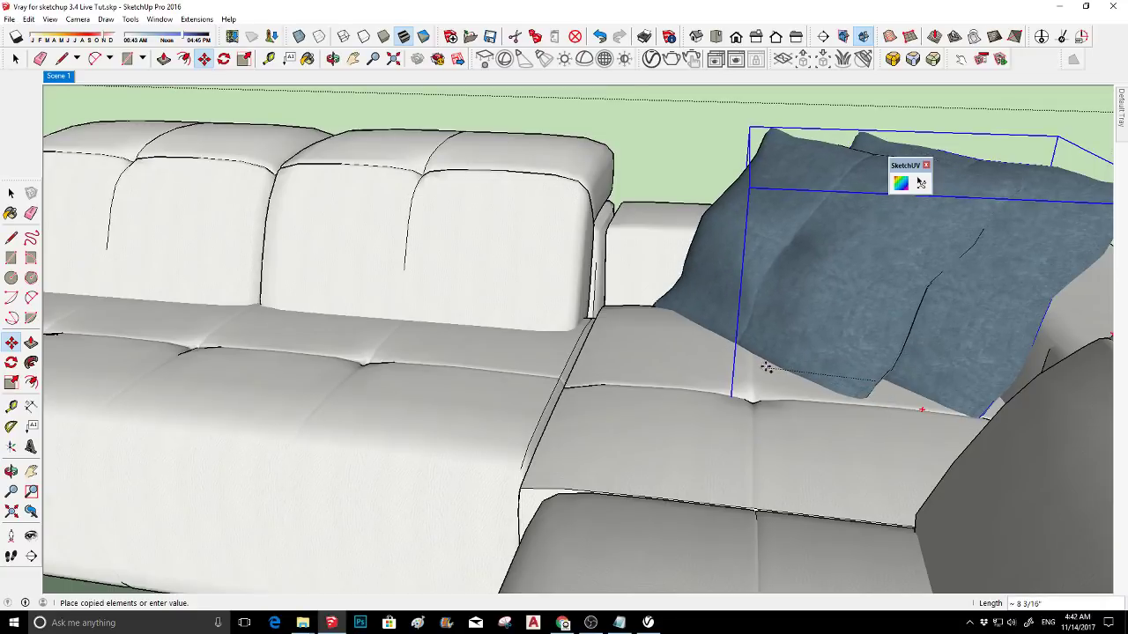
pyautogui.click(766, 368)
pyautogui.moveTo(767, 369); pyautogui.dragTo(652, 406, button='middle')
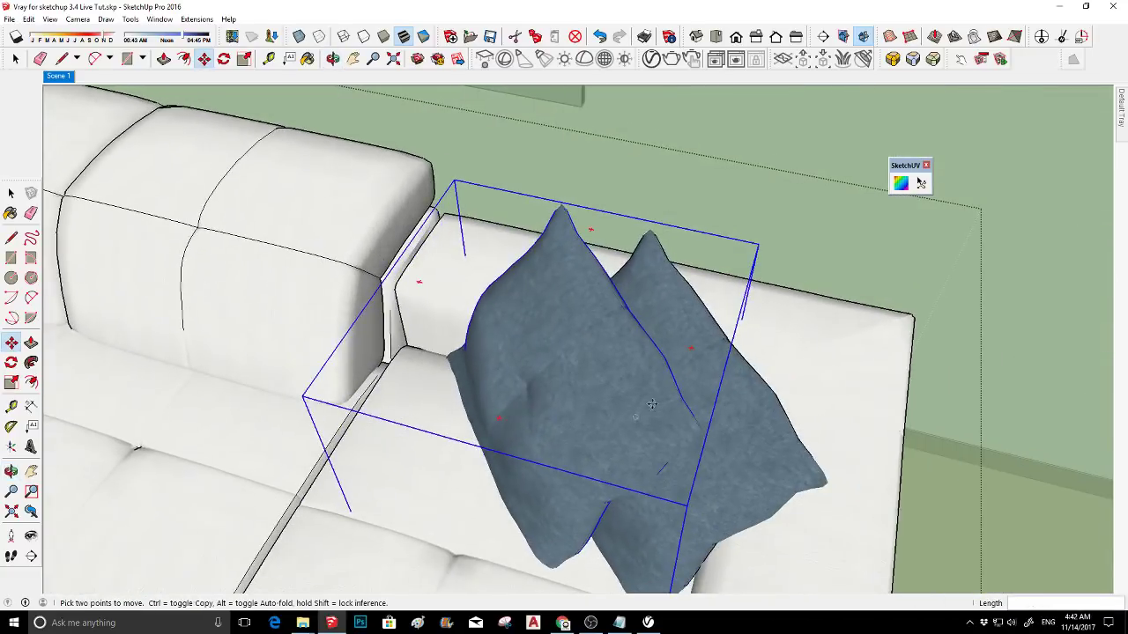
# - Rotate the copied pillow about 11.5° and lower it onto the sofa seat
pyautogui.click(694, 349)
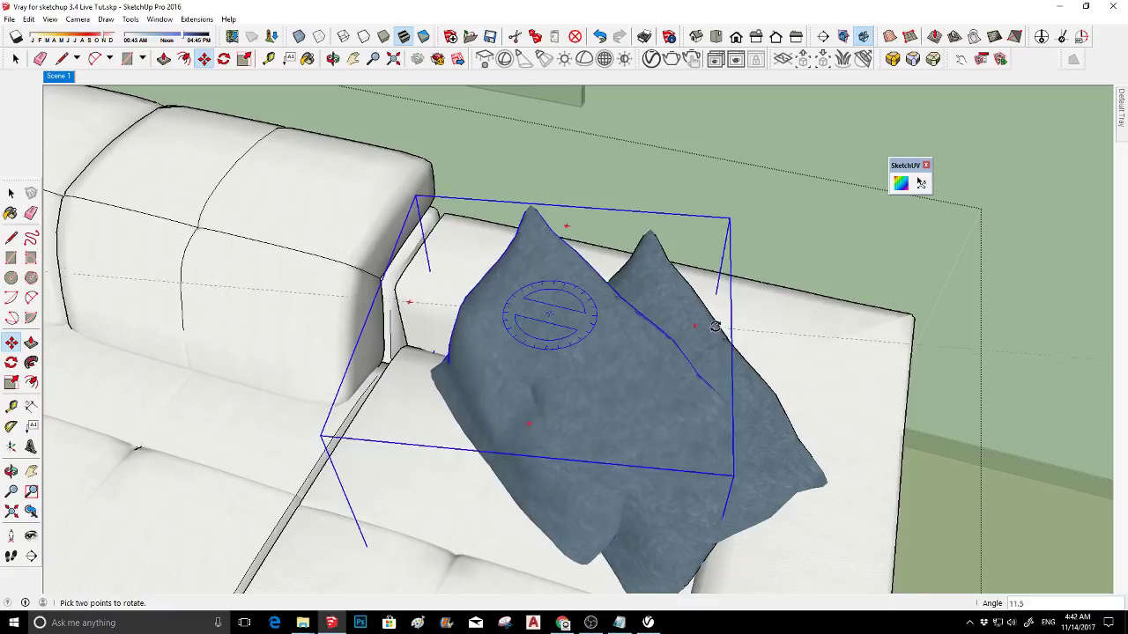
pyautogui.click(713, 322)
pyautogui.click(539, 548)
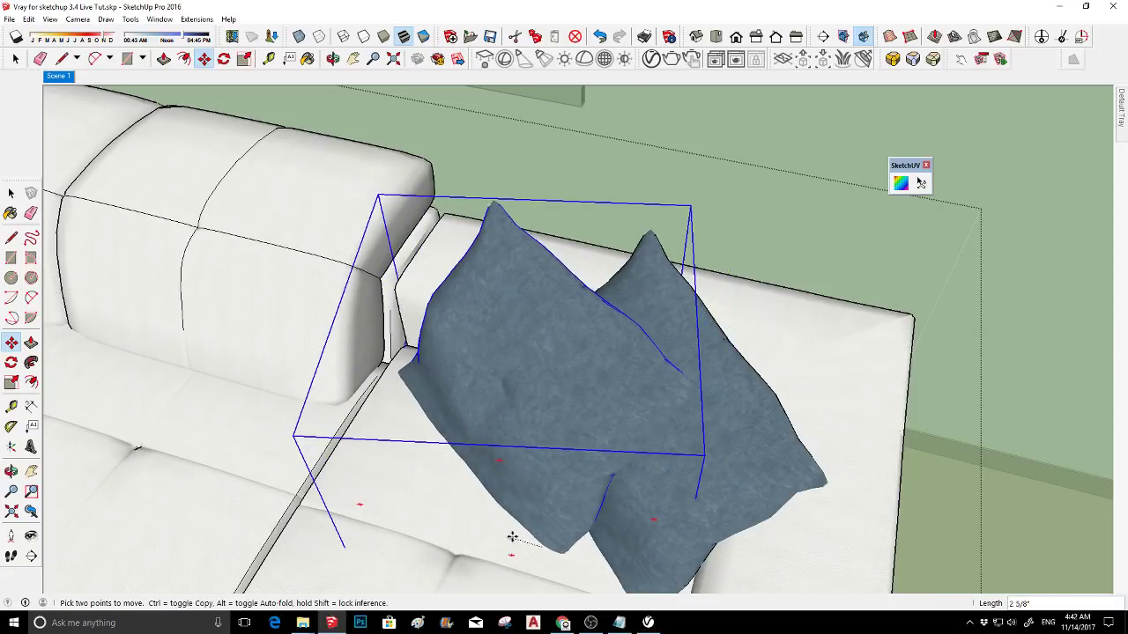
pyautogui.click(512, 536)
pyautogui.moveTo(511, 534); pyautogui.dragTo(591, 226, button='middle')
pyautogui.scroll(3, 524, 385)
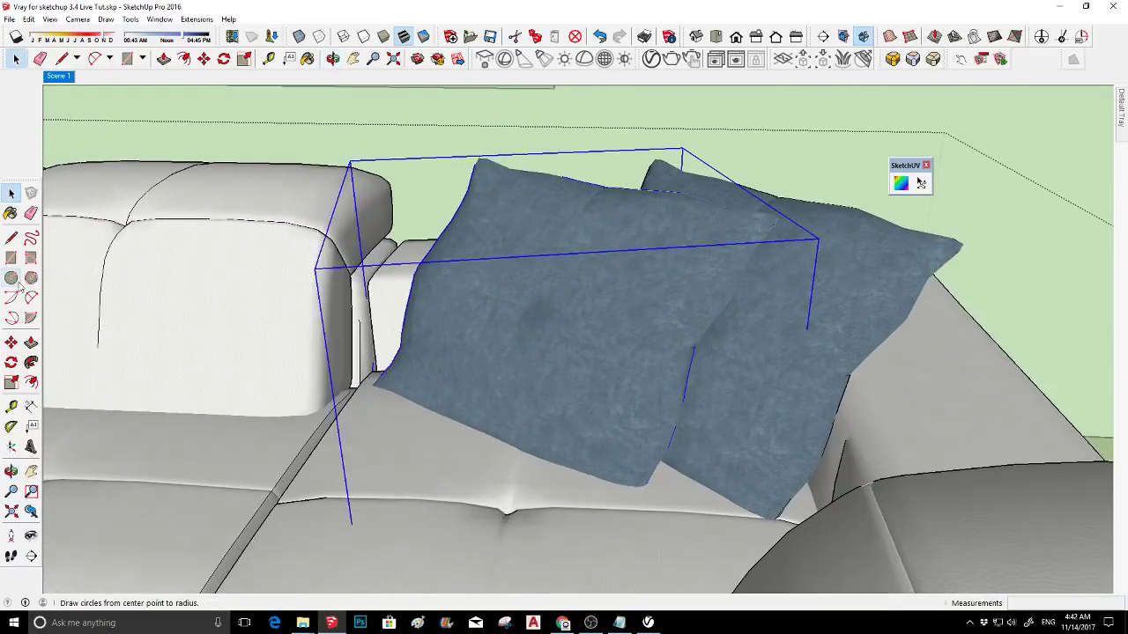
pyautogui.click(10, 342)
pyautogui.moveTo(402, 344); pyautogui.dragTo(484, 252, button='middle')
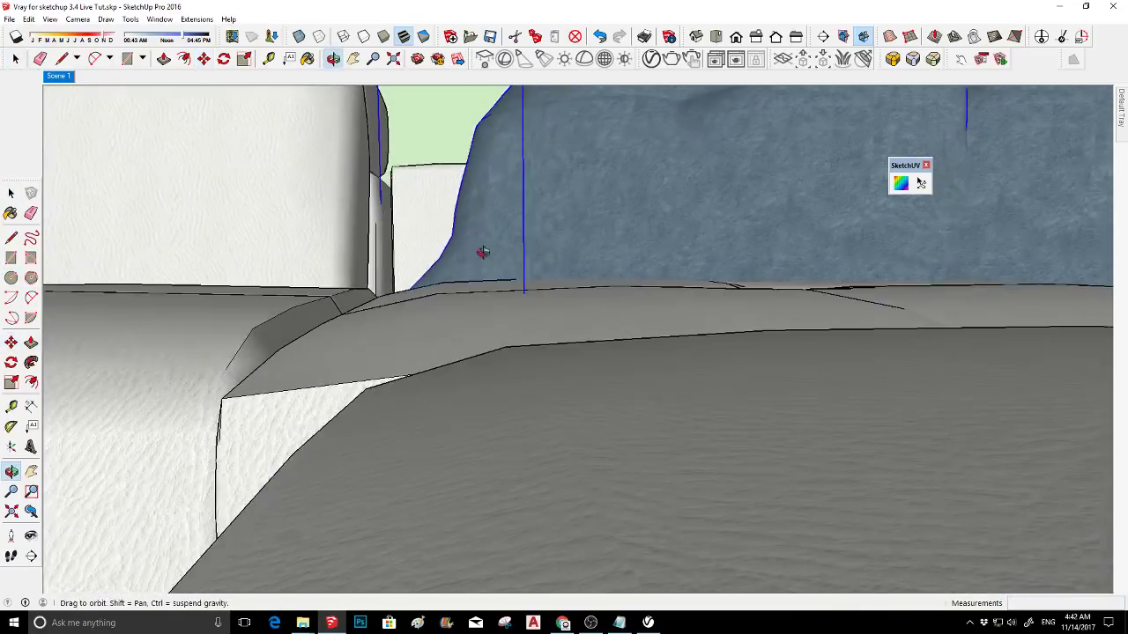
pyautogui.click(405, 231)
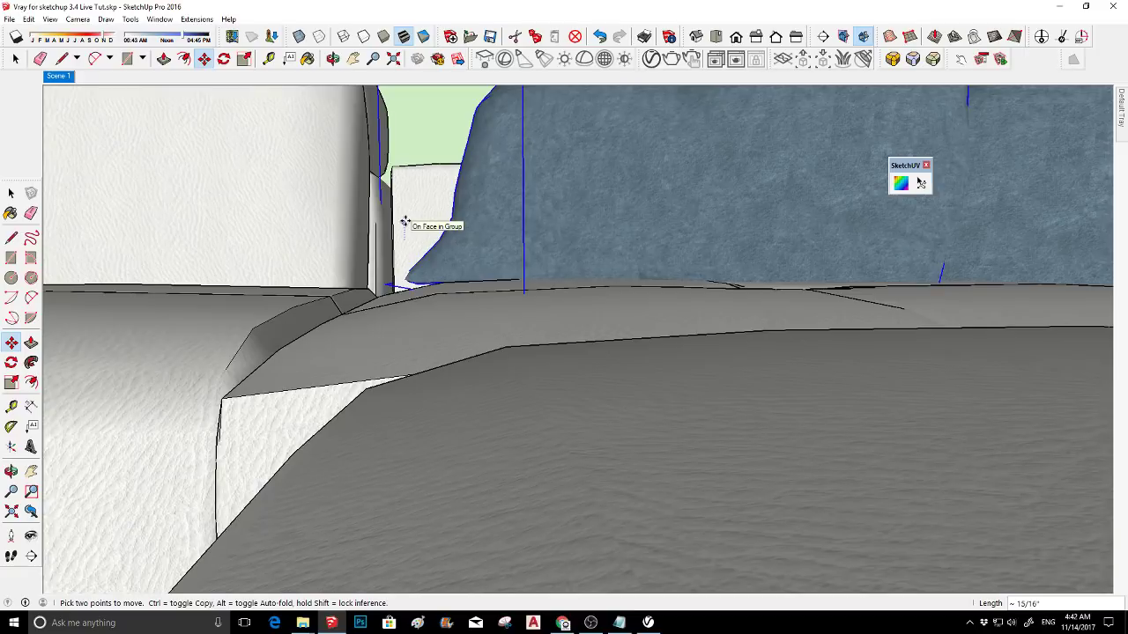
pyautogui.click(405, 218)
# - Clear the selection, go back to Scene 1, and select the curtain and sliding window frame
pyautogui.press('space')
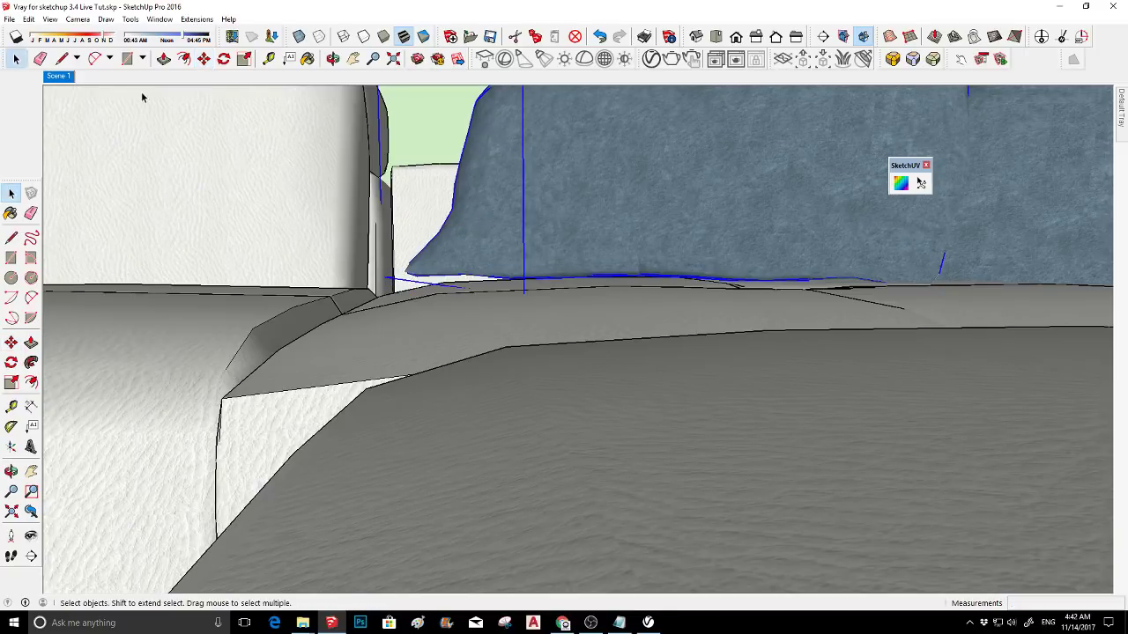
pyautogui.click(70, 83)
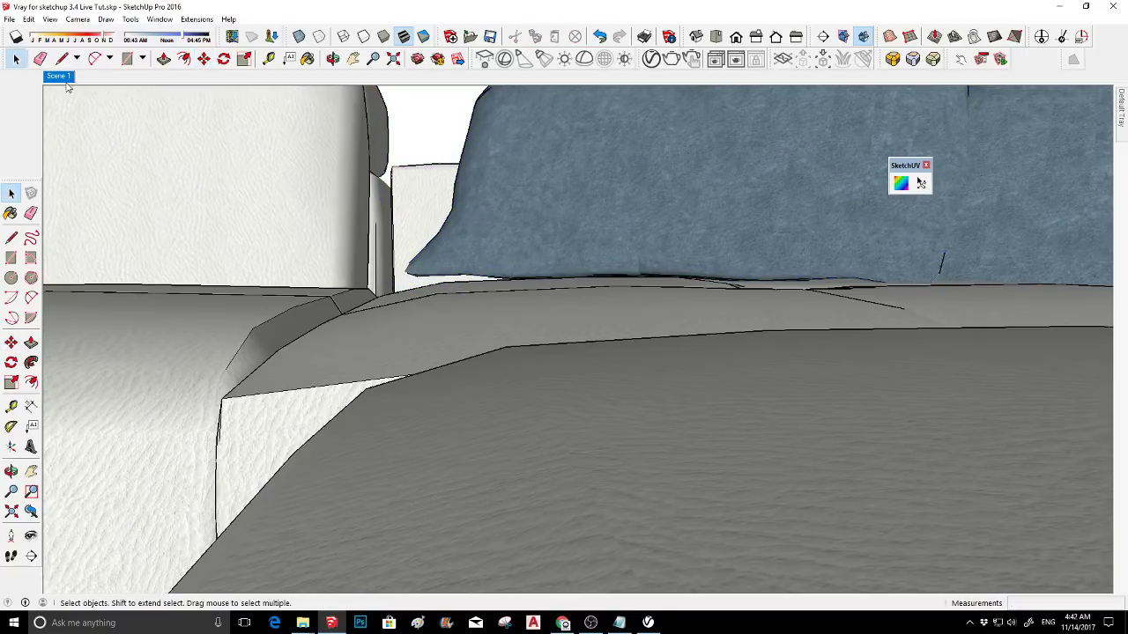
pyautogui.click(63, 78)
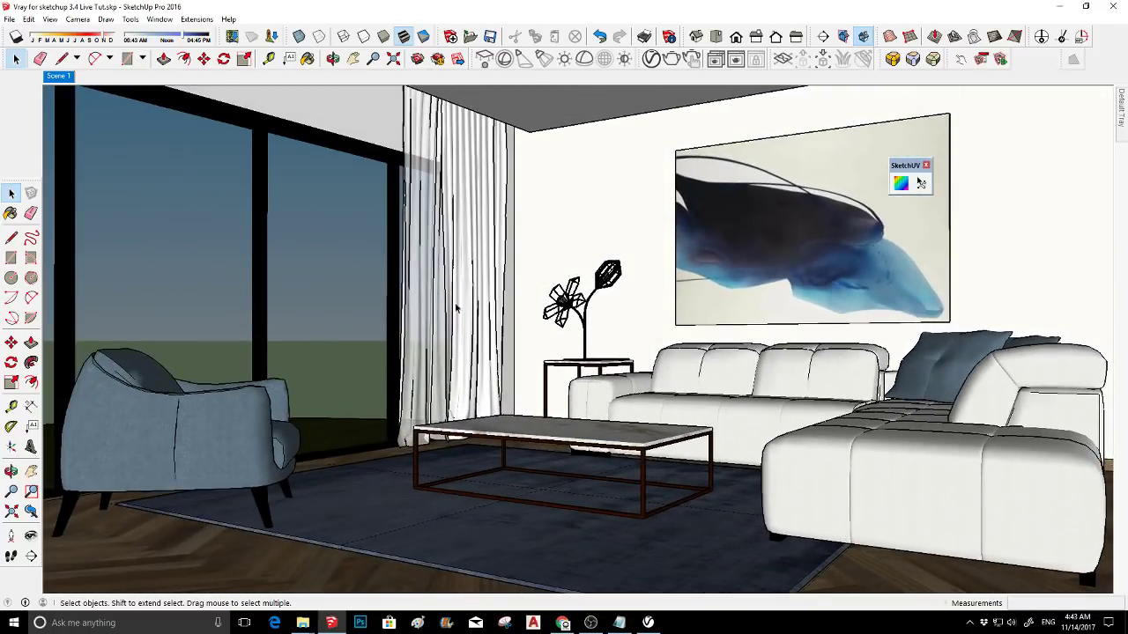
pyautogui.click(447, 308)
pyautogui.click(277, 315)
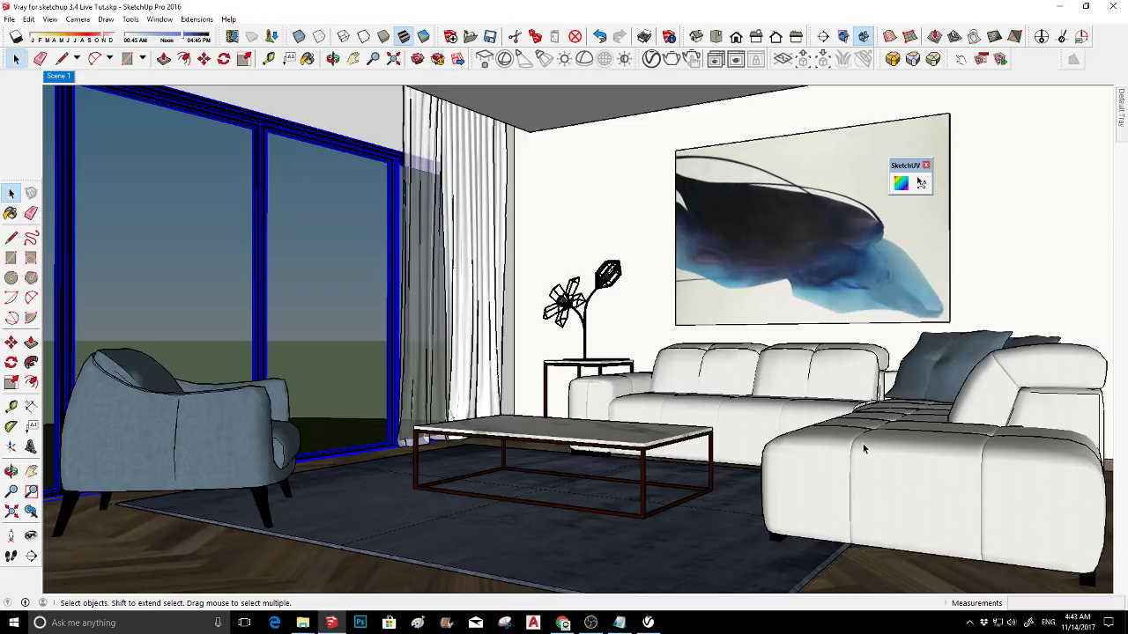
# - Open the V-Ray Asset Editor with its material library panel and view the Metal category
pyautogui.press('b')
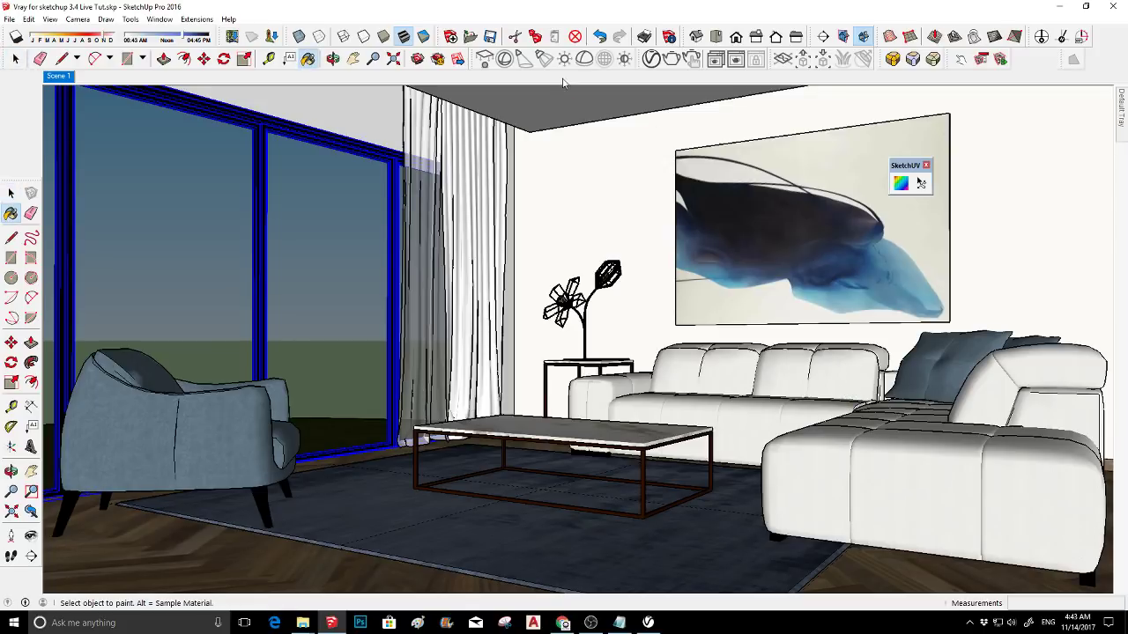
pyautogui.click(651, 58)
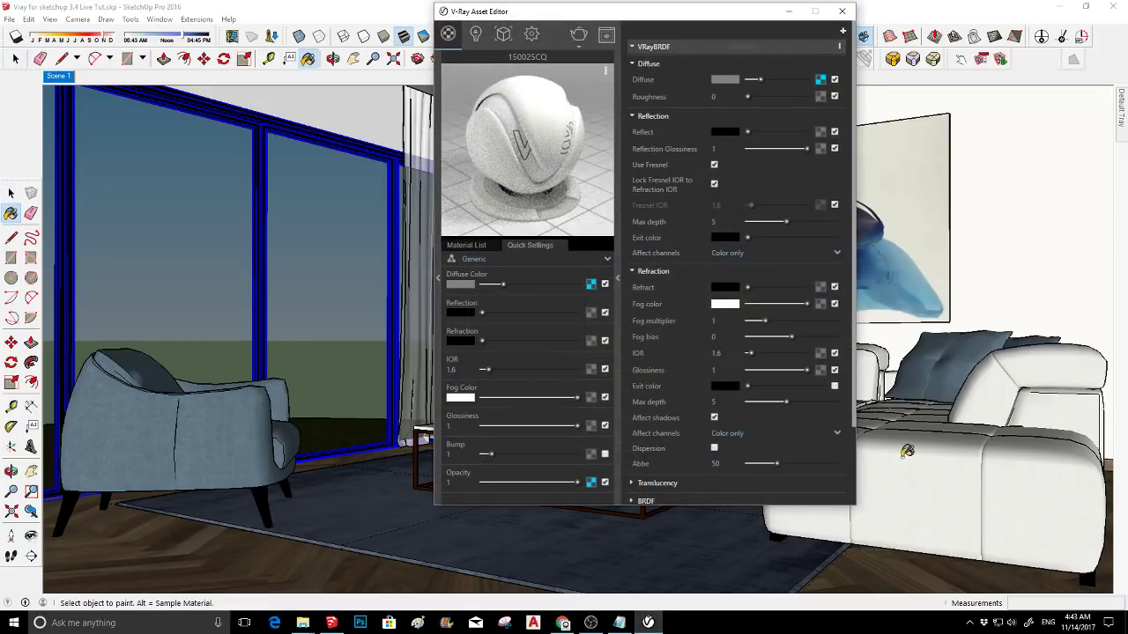
pyautogui.click(438, 262)
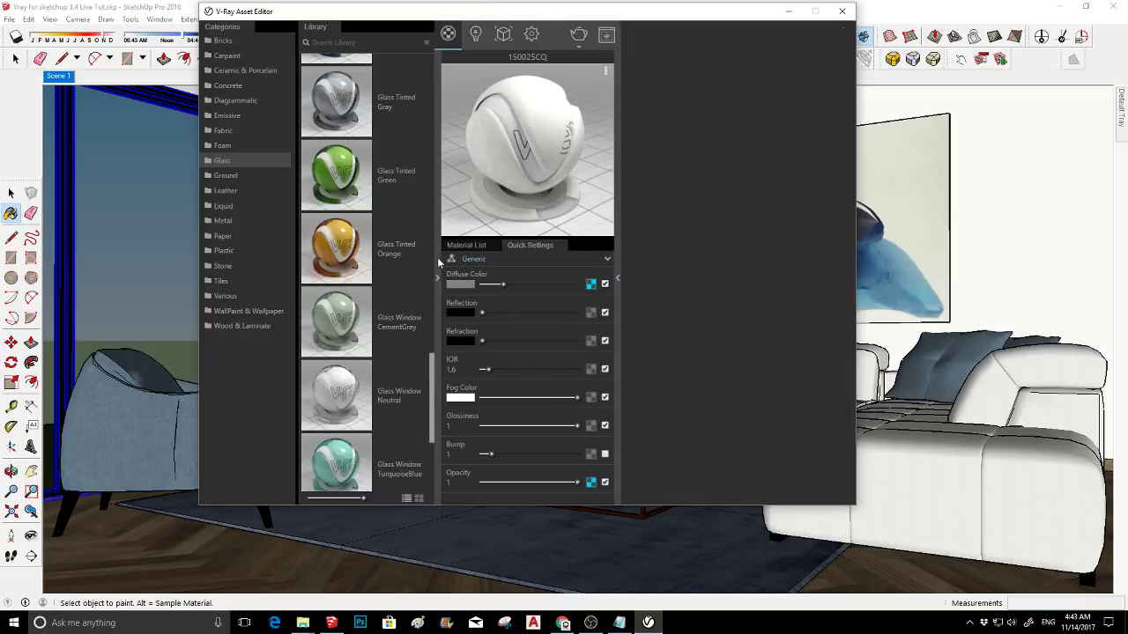
pyautogui.click(228, 223)
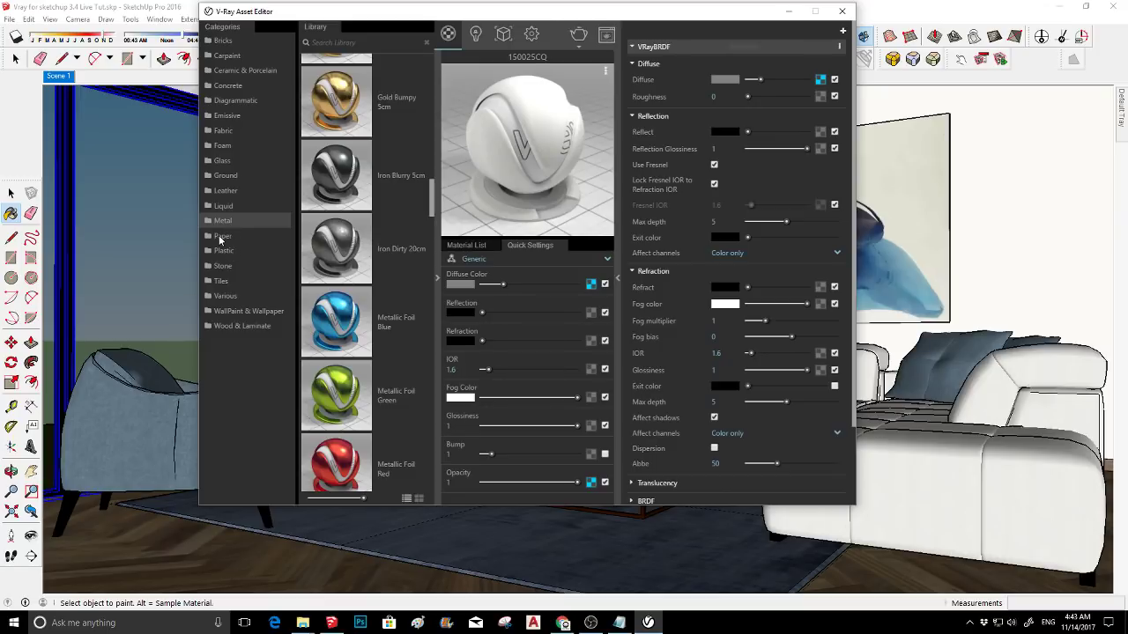
# - Browse the Fabric materials in the library
pyautogui.click(221, 134)
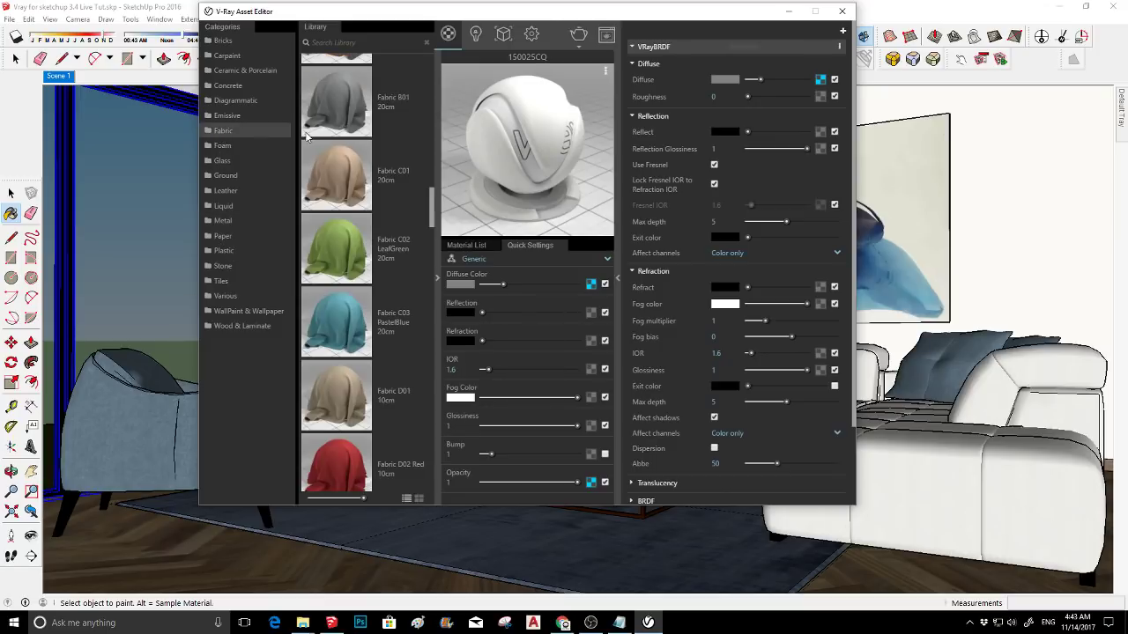
pyautogui.scroll(3, 374, 288)
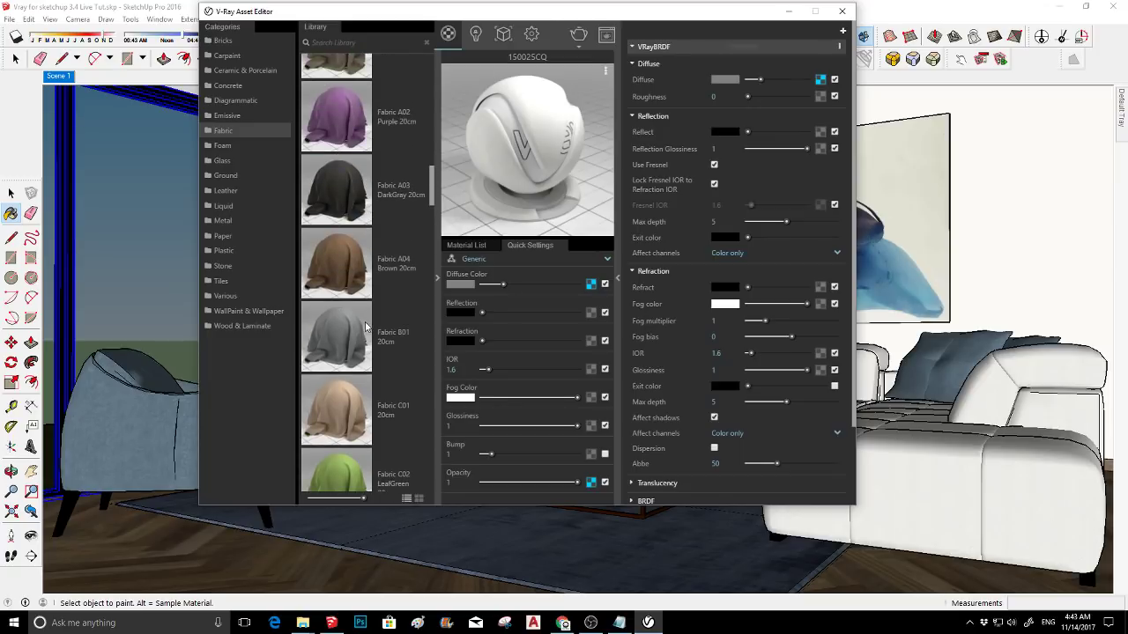
pyautogui.scroll(6, 362, 330)
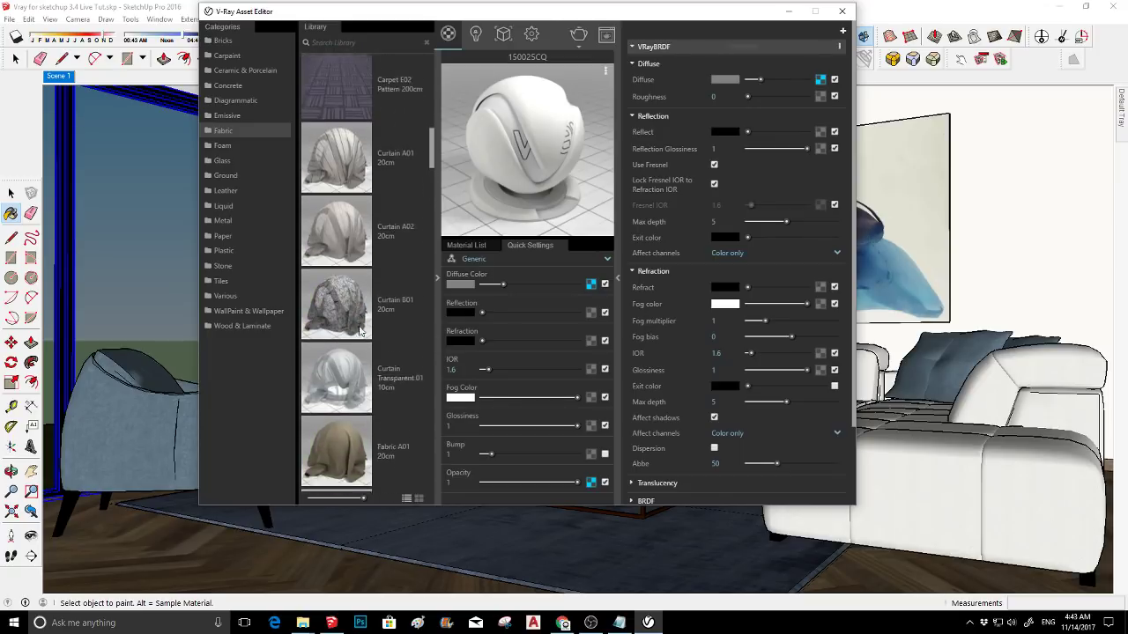
pyautogui.scroll(1, 360, 331)
pyautogui.scroll(-7, 360, 331)
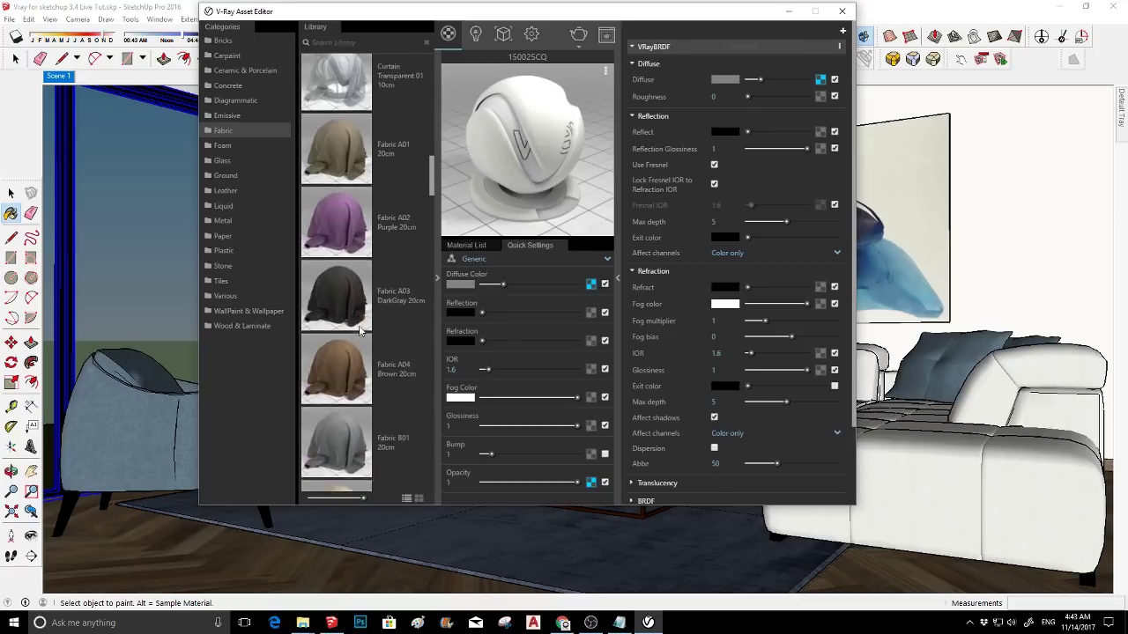
pyautogui.scroll(-3, 359, 331)
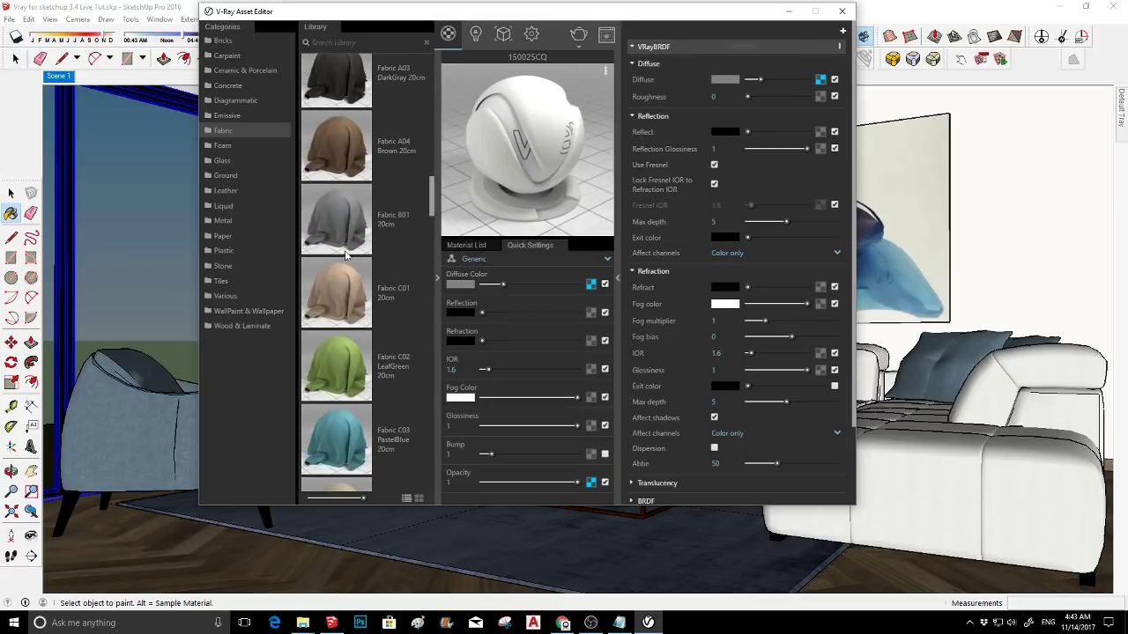
# - Look through the Leather, Ground and Foam categories, return to Fabric, and move the editor aside
pyautogui.click(227, 190)
pyautogui.scroll(12, 333, 204)
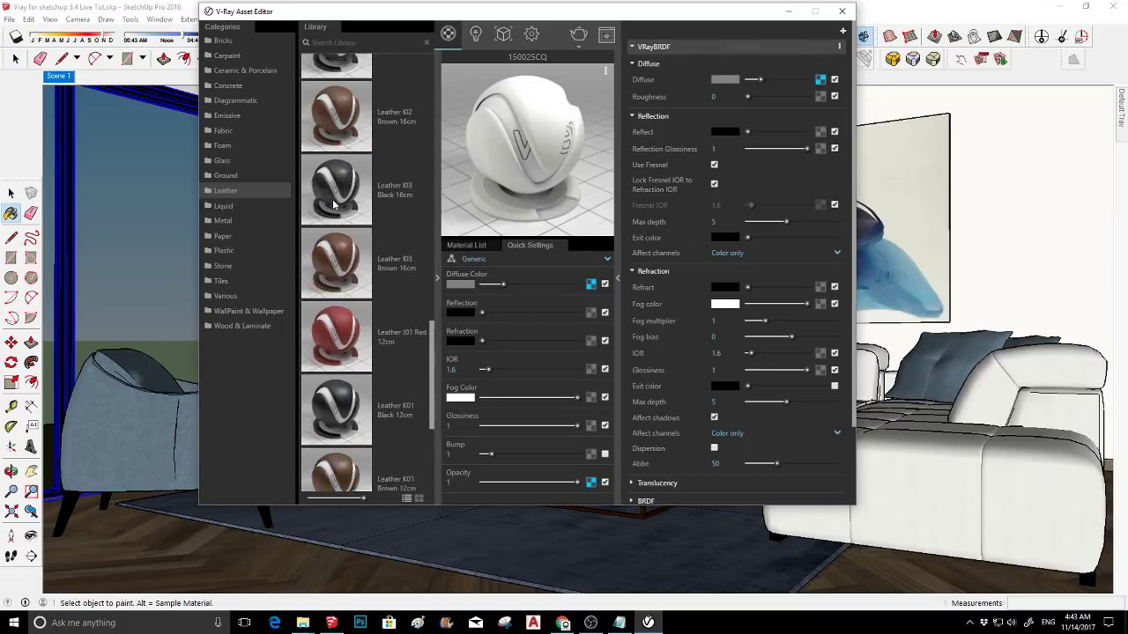
pyautogui.scroll(-1, 333, 204)
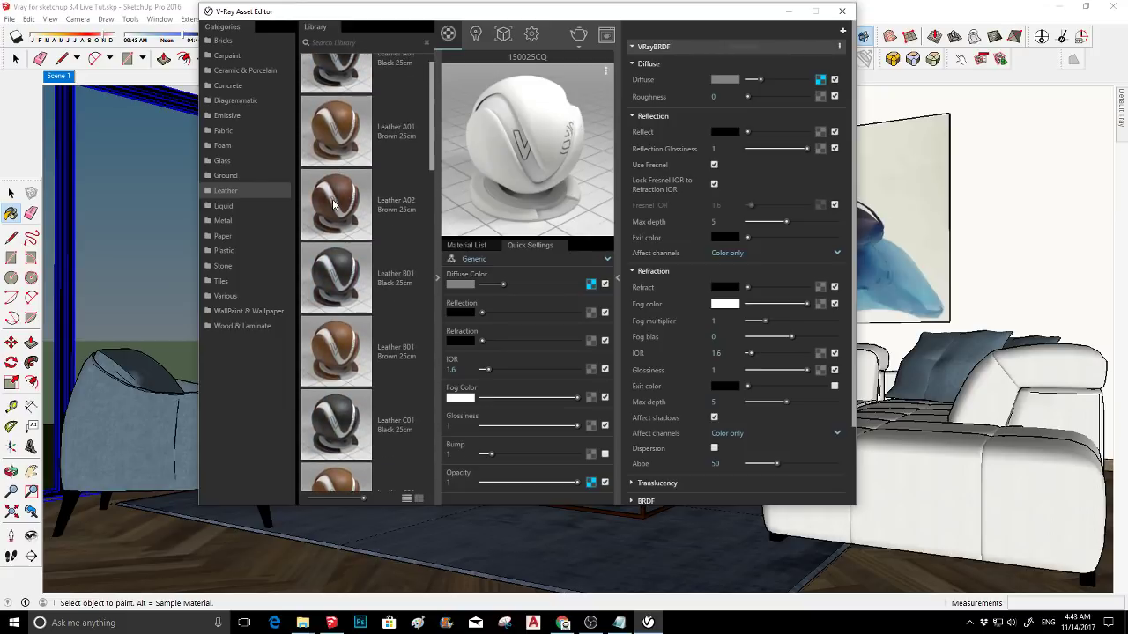
pyautogui.scroll(1, 333, 204)
pyautogui.scroll(-12, 333, 204)
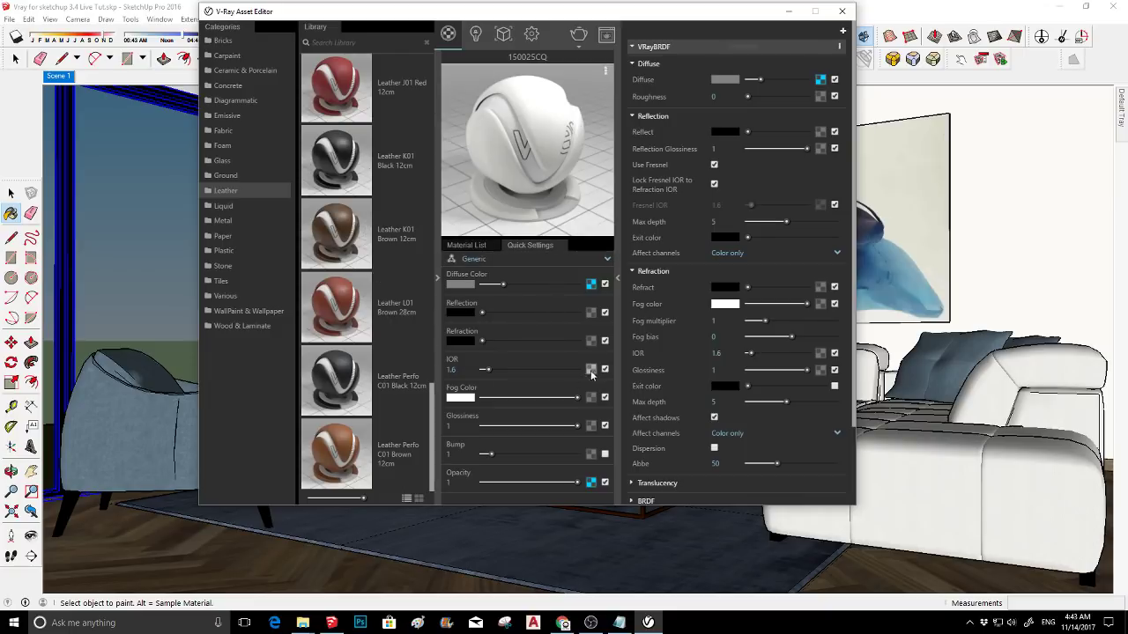
pyautogui.click(220, 176)
pyautogui.click(224, 147)
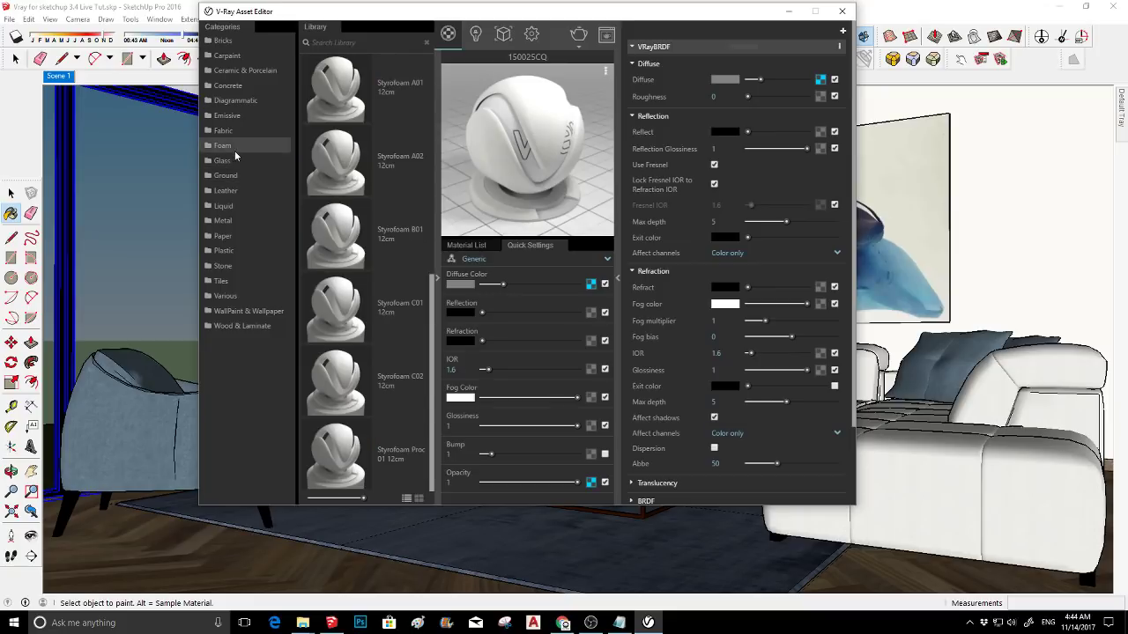
pyautogui.click(224, 130)
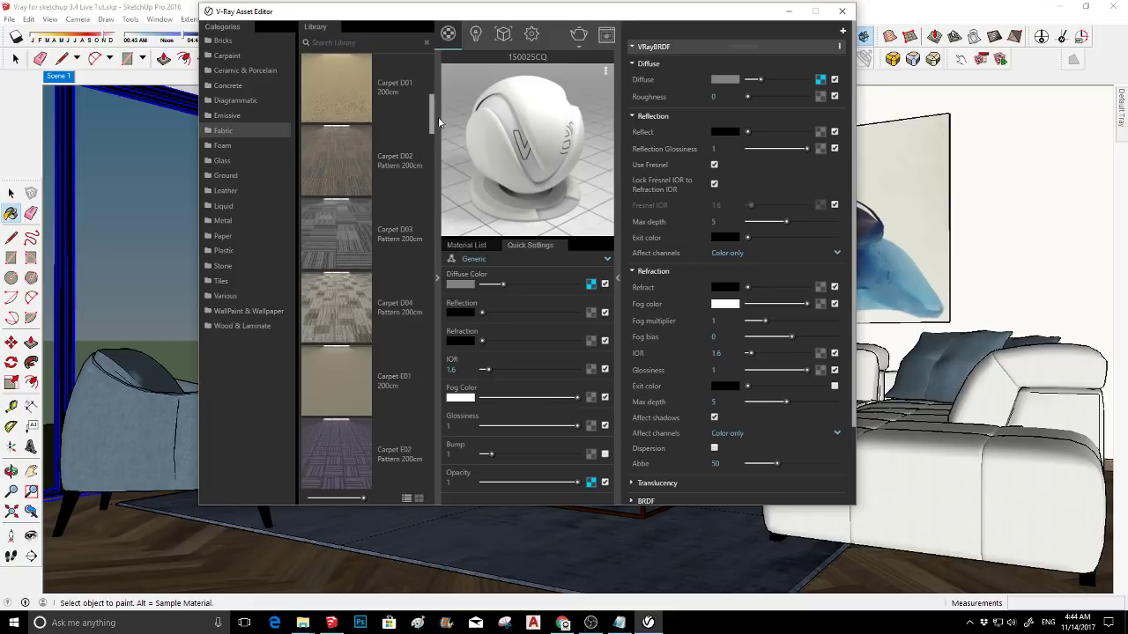
pyautogui.moveTo(464, 16)
pyautogui.mouseDown()
pyautogui.moveTo(390, 47)
pyautogui.moveTo(3, 523)
pyautogui.moveTo(137, 606)
pyautogui.moveTo(251, 542)
pyautogui.mouseUp()
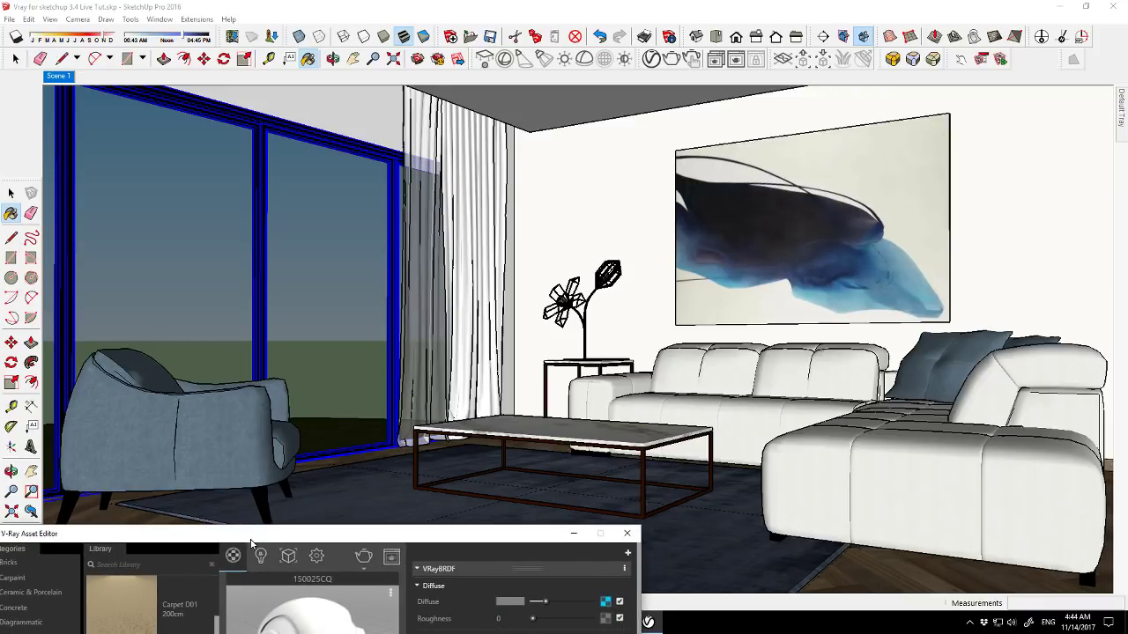
# - Reposition the Asset Editor higher on screen and collapse the material library panel
pyautogui.moveTo(251, 542); pyautogui.dragTo(417, 113)
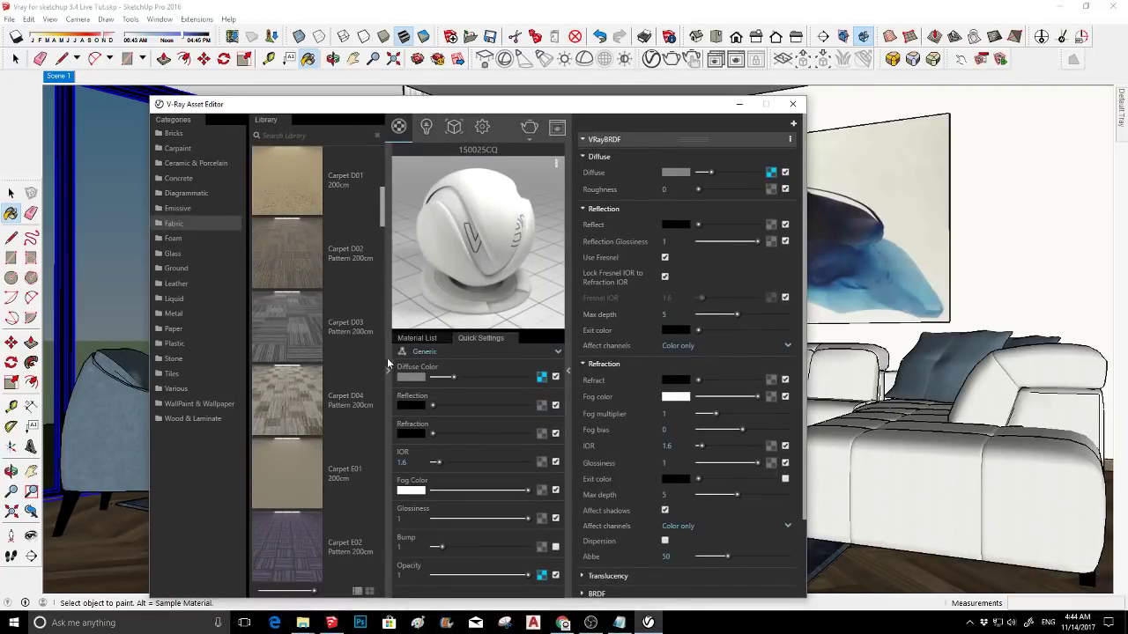
pyautogui.moveTo(513, 107); pyautogui.dragTo(511, 42)
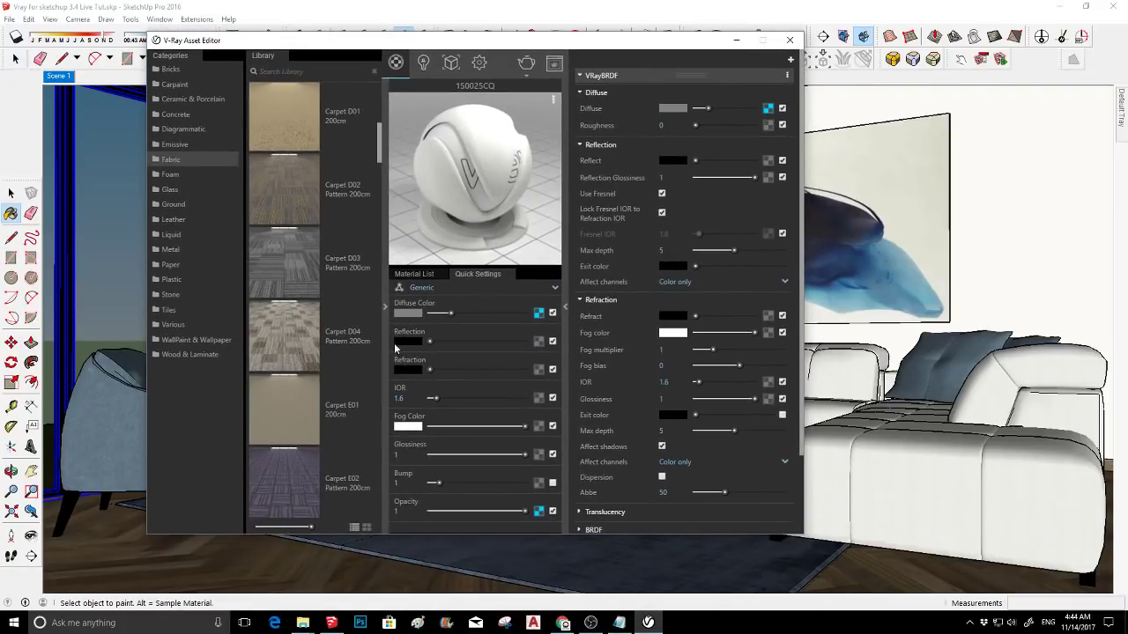
pyautogui.click(384, 310)
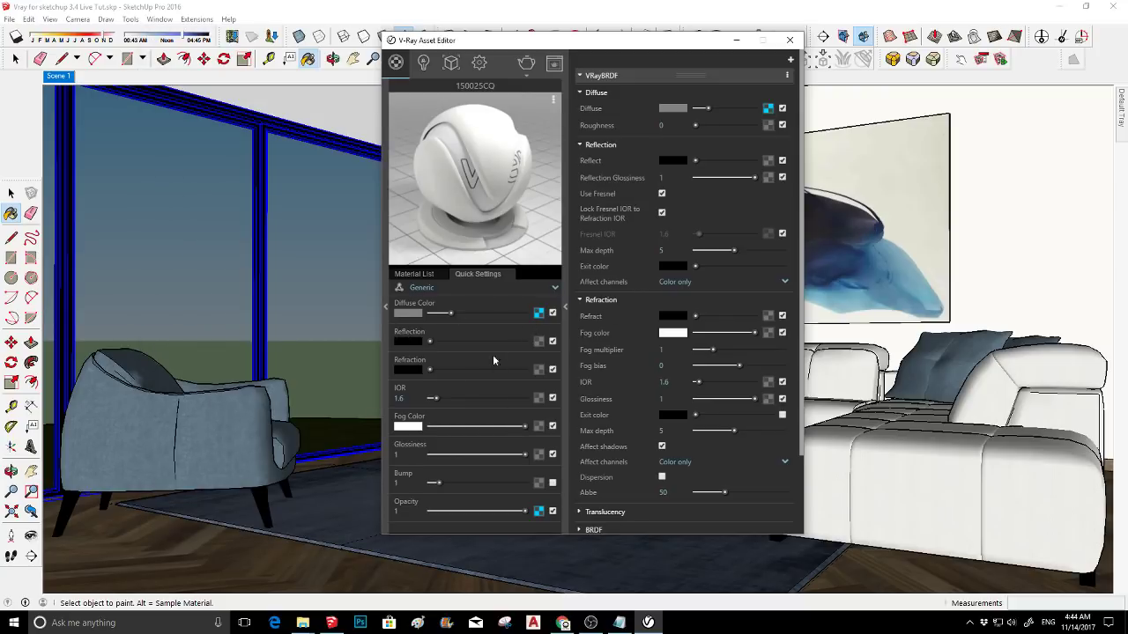
# - Check the diffuse texture's bitmap settings, which point to a missing folder
pyautogui.click(538, 313)
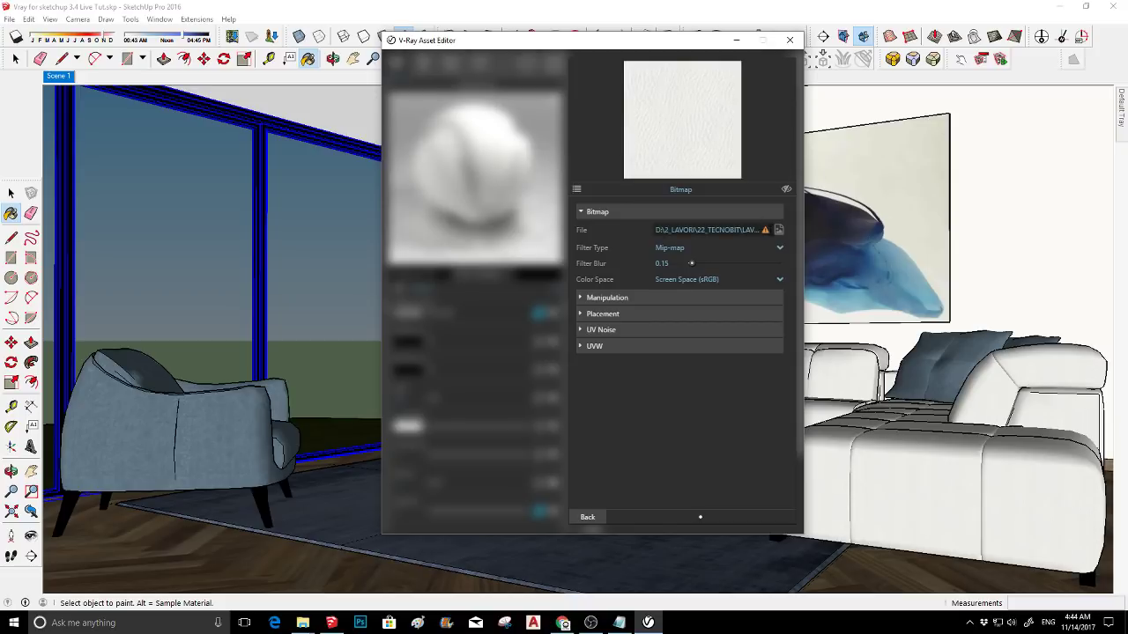
pyautogui.moveTo(764, 232)
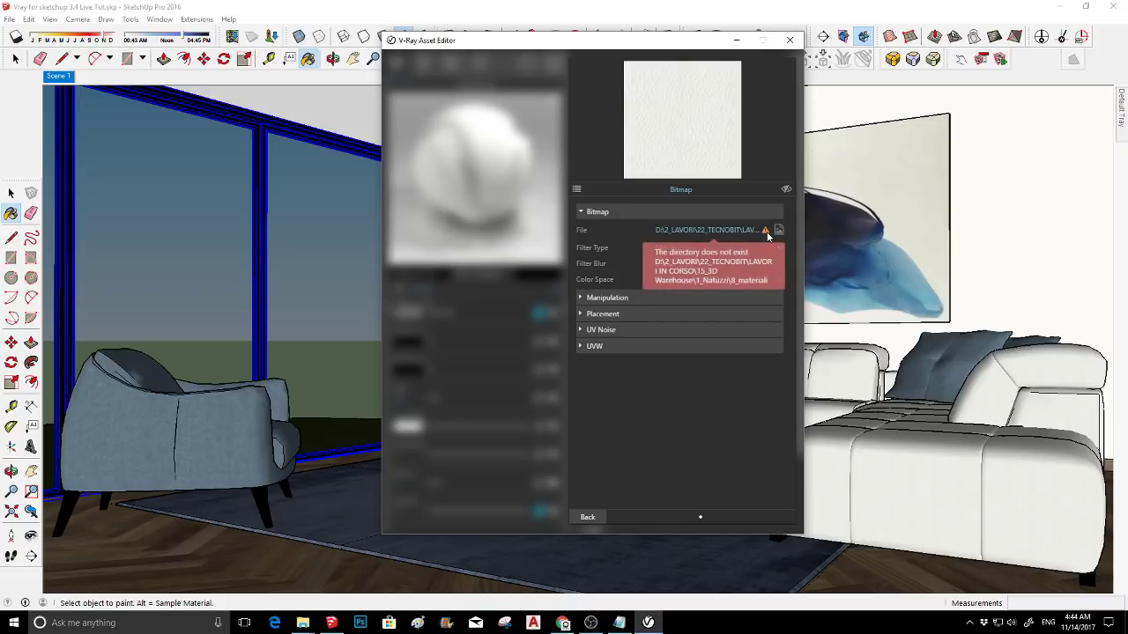
pyautogui.click(588, 517)
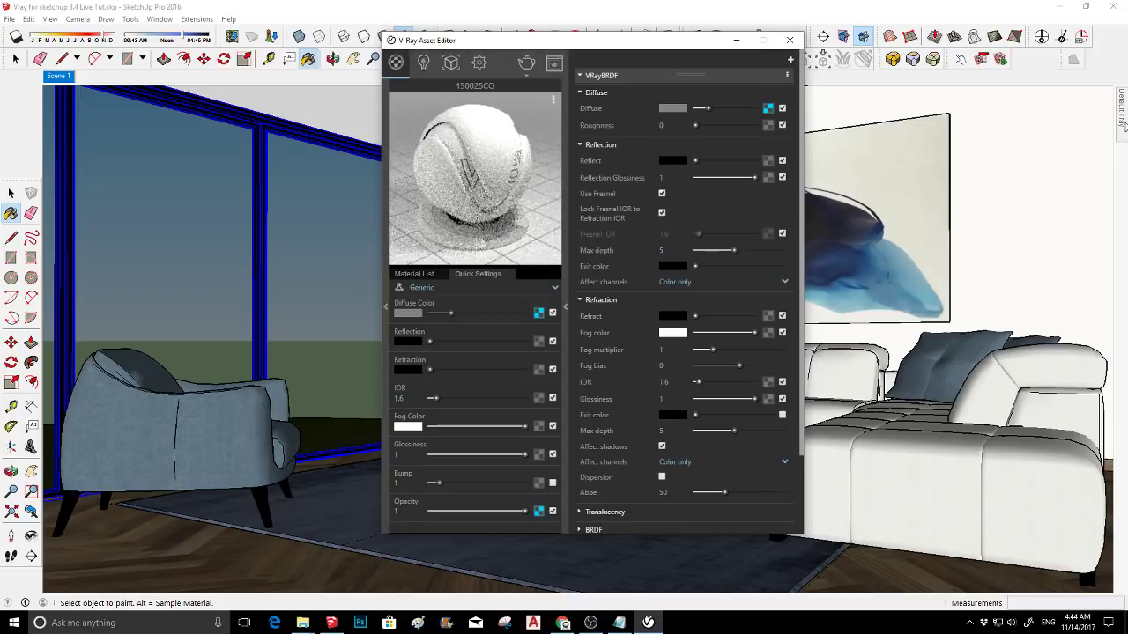
pyautogui.moveTo(1119, 202)
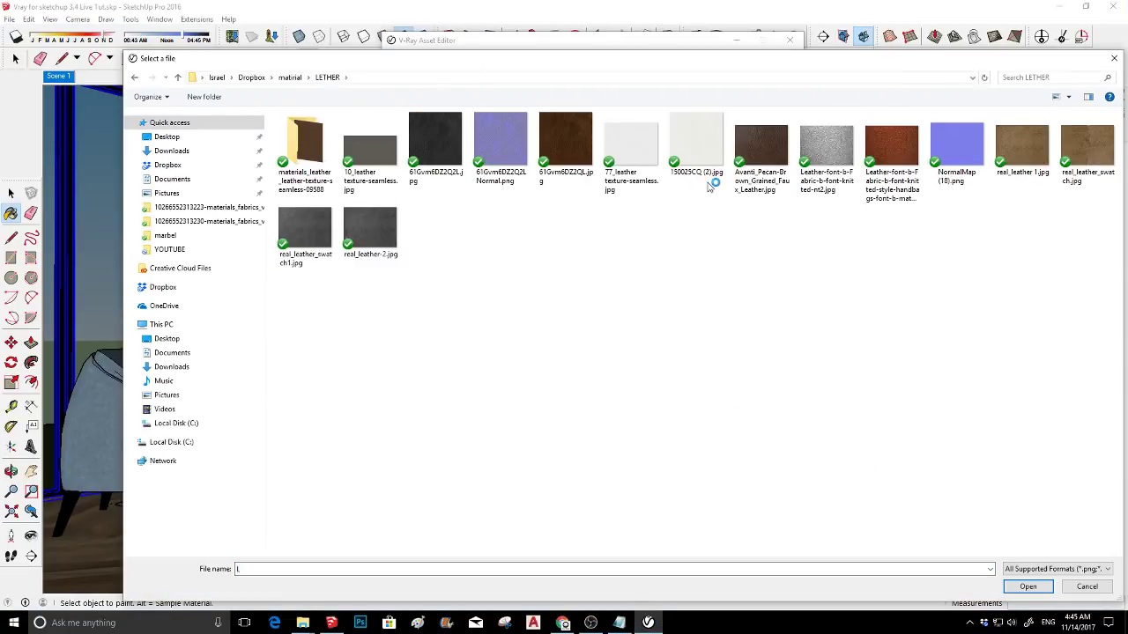
# - Load 150025CQ (2).jpg as the diffuse texture, copy it, and confirm its new file path
pyautogui.doubleClick(704, 151)
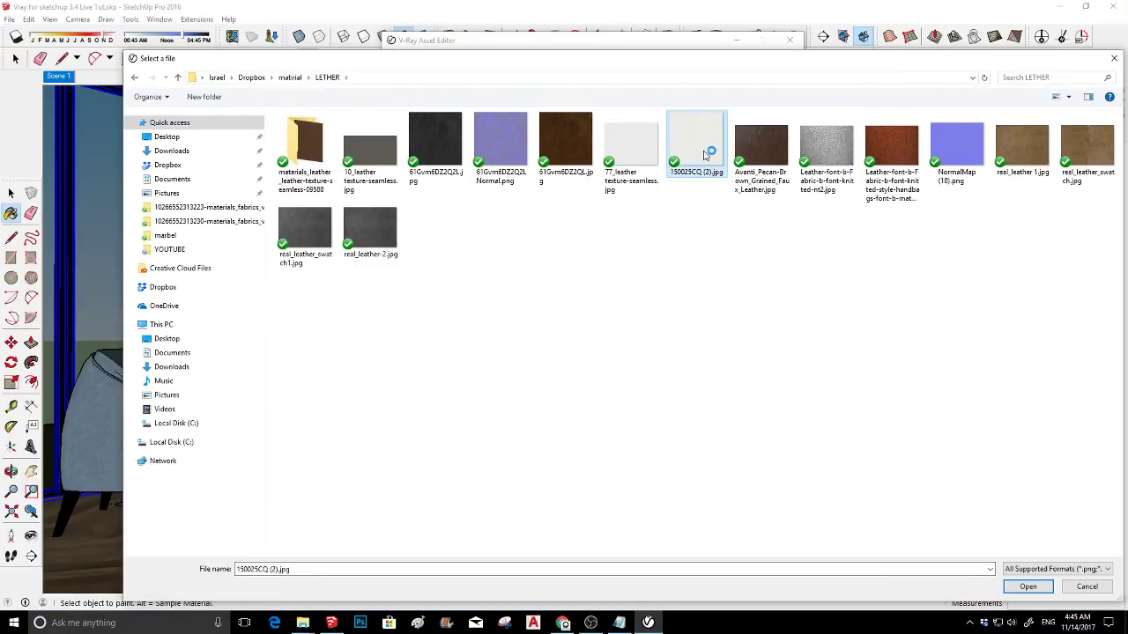
pyautogui.click(592, 517)
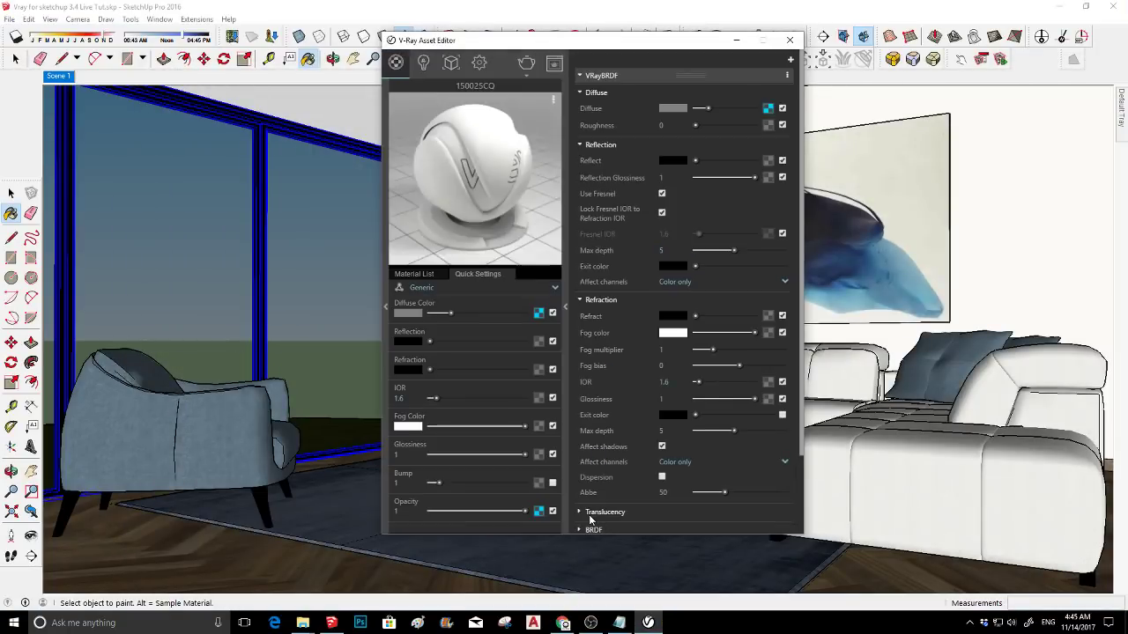
pyautogui.rightClick(767, 109)
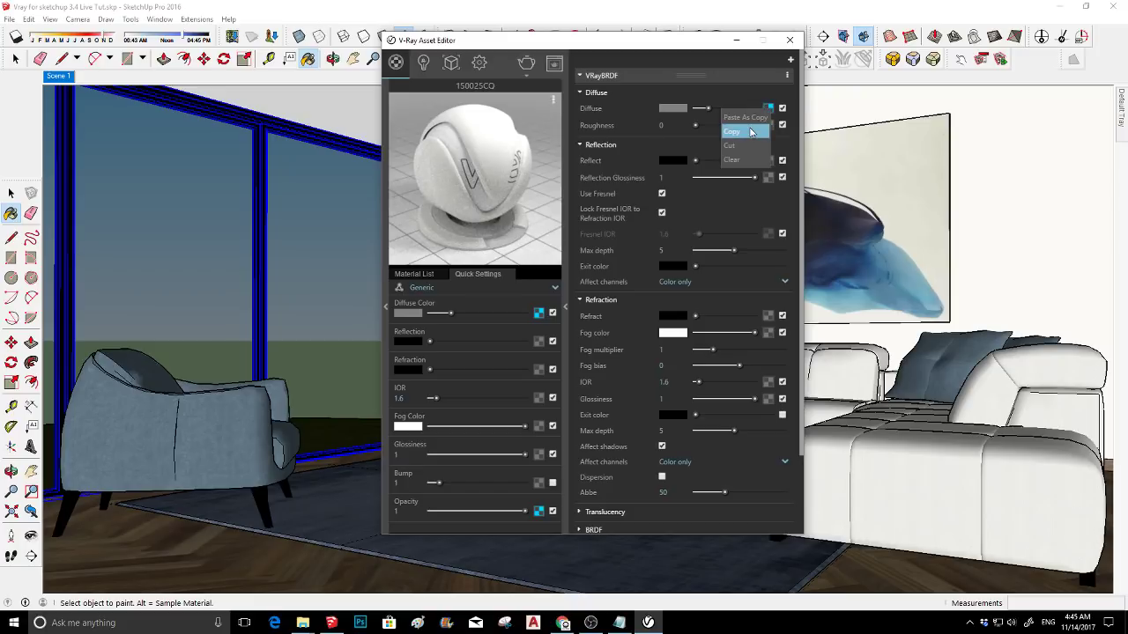
pyautogui.click(751, 133)
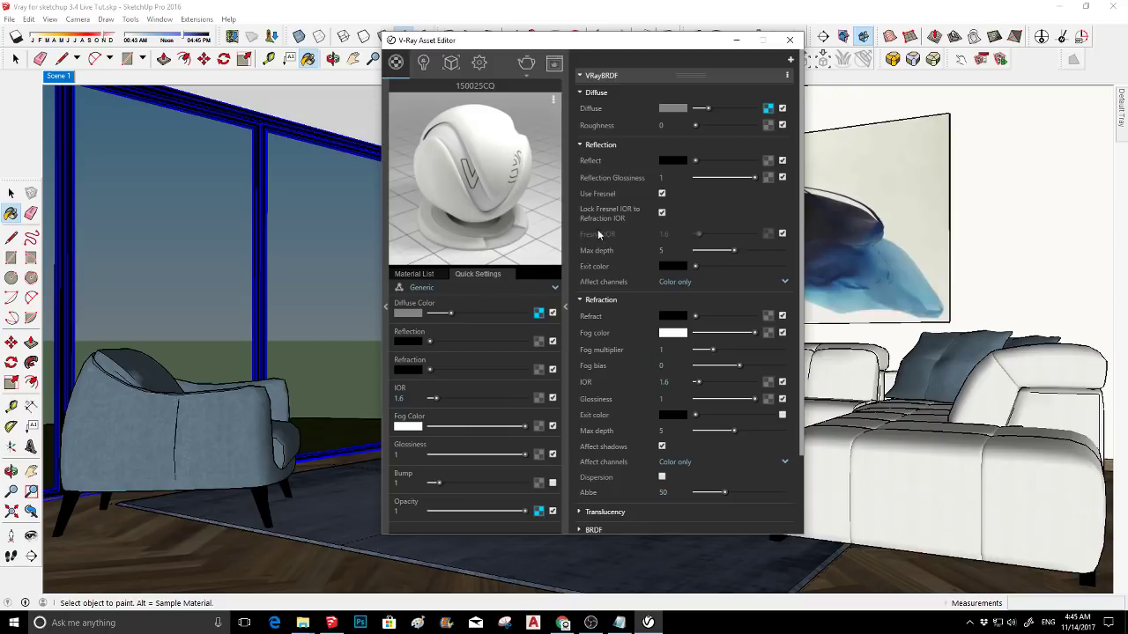
pyautogui.click(767, 108)
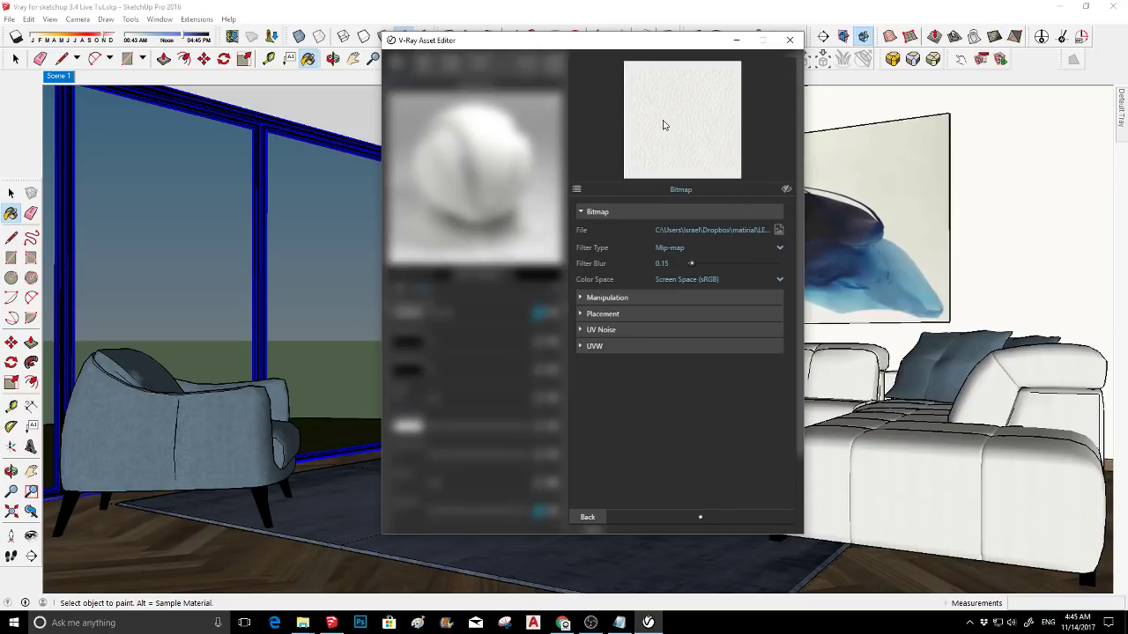
pyautogui.click(587, 517)
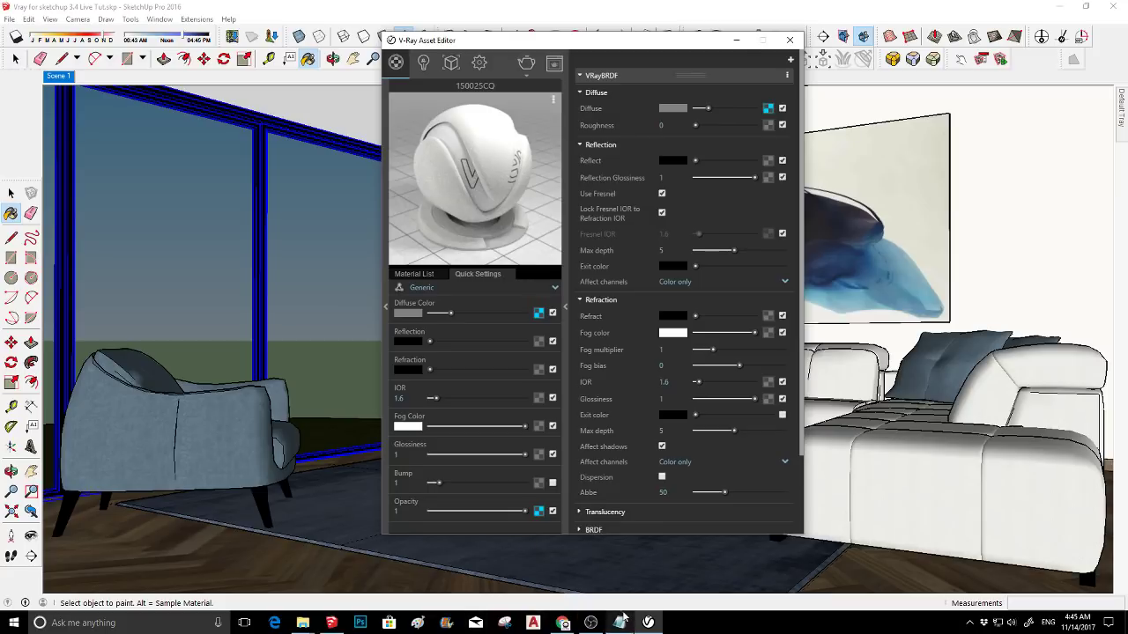
# - Bring OBS Studio to the front and look through its File and View menus
pyautogui.click(587, 627)
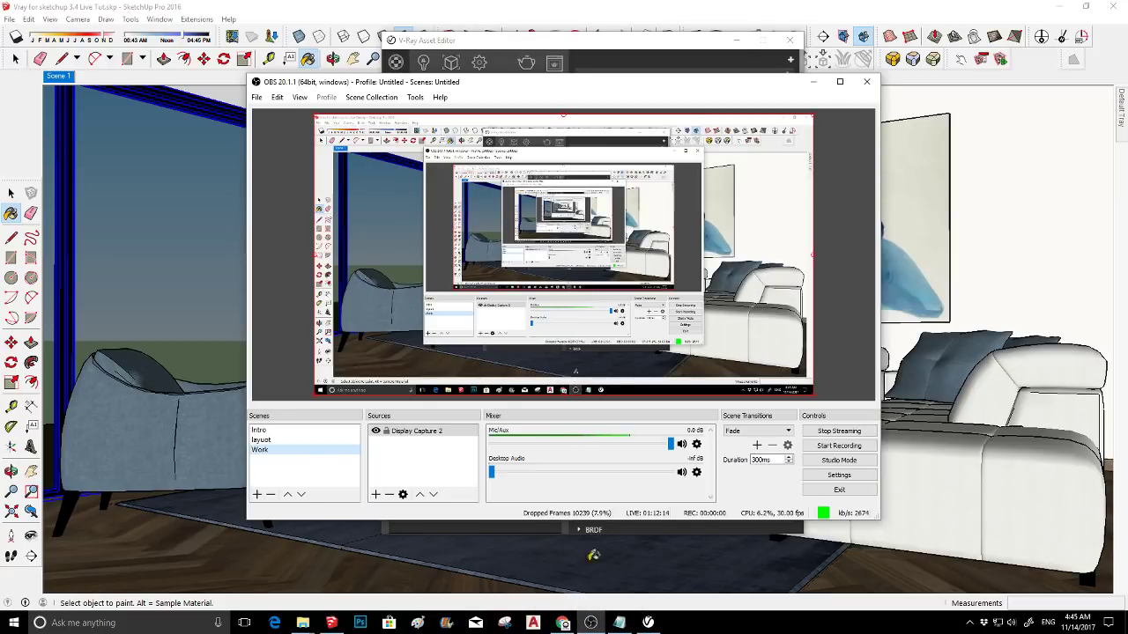
pyautogui.click(257, 97)
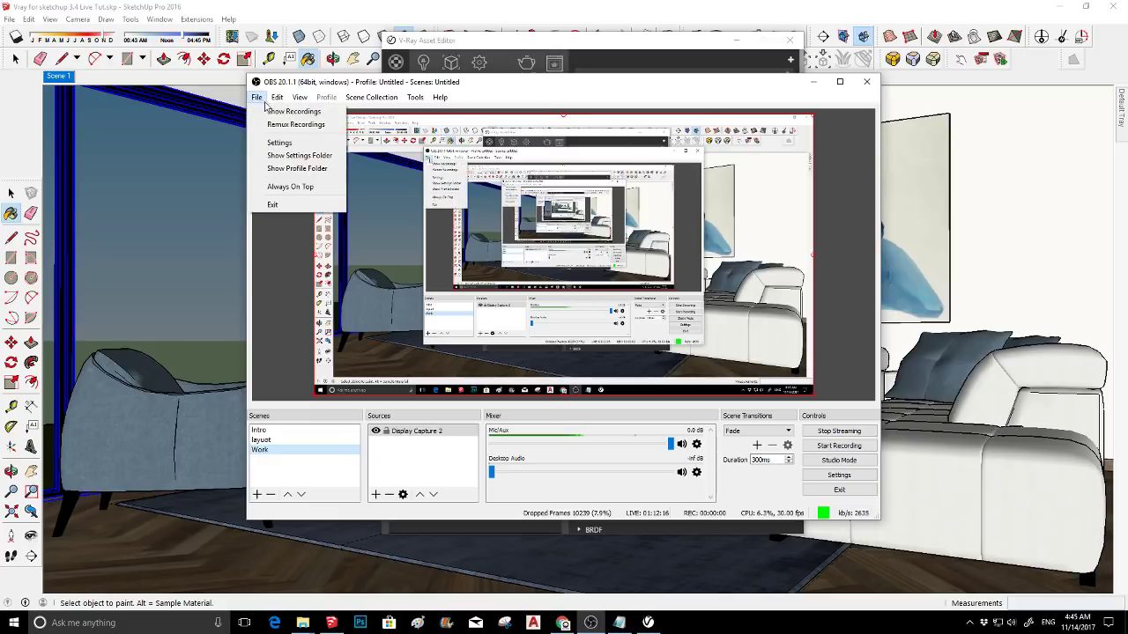
pyautogui.moveTo(280, 98)
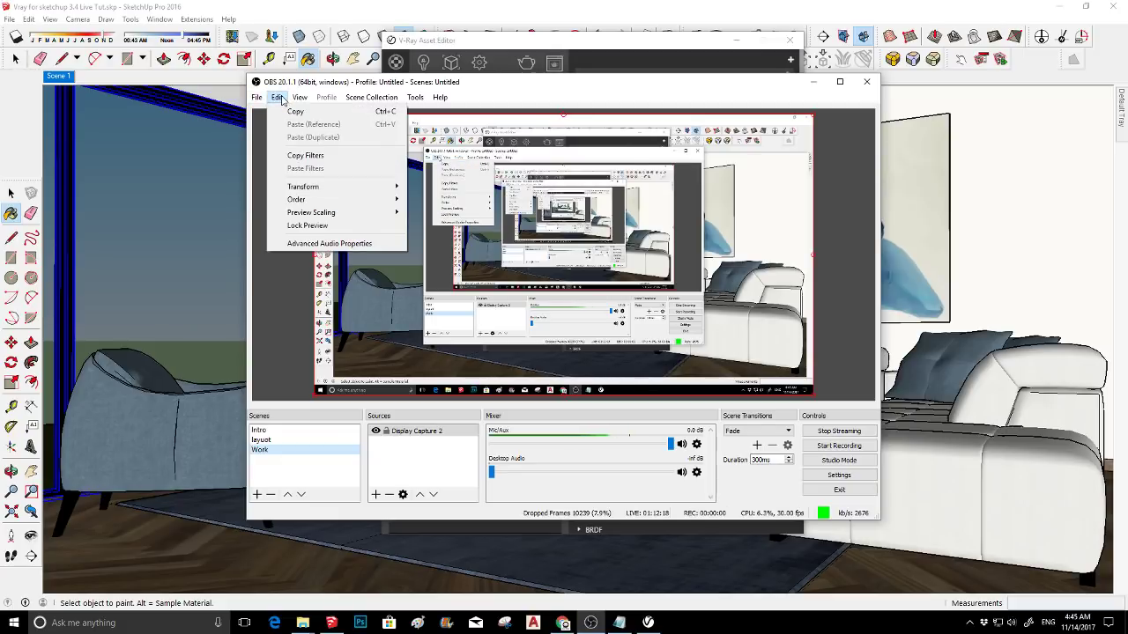
pyautogui.click(813, 85)
pyautogui.click(300, 97)
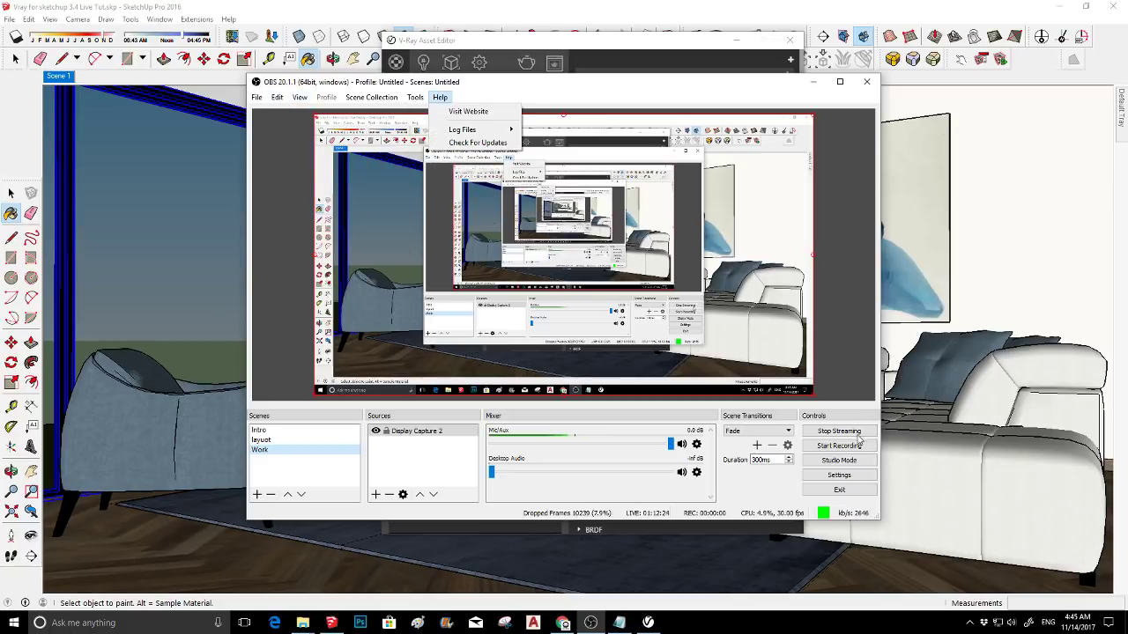
# - Set the OBS output Video Bitrate to 2500 and apply it
pyautogui.click(839, 476)
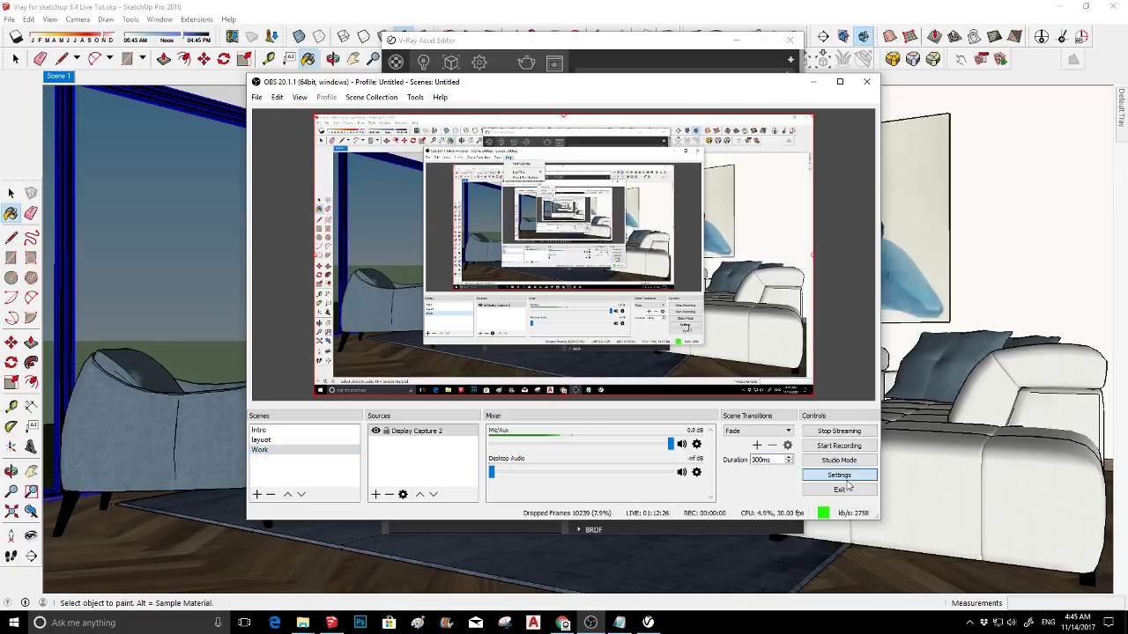
pyautogui.click(326, 137)
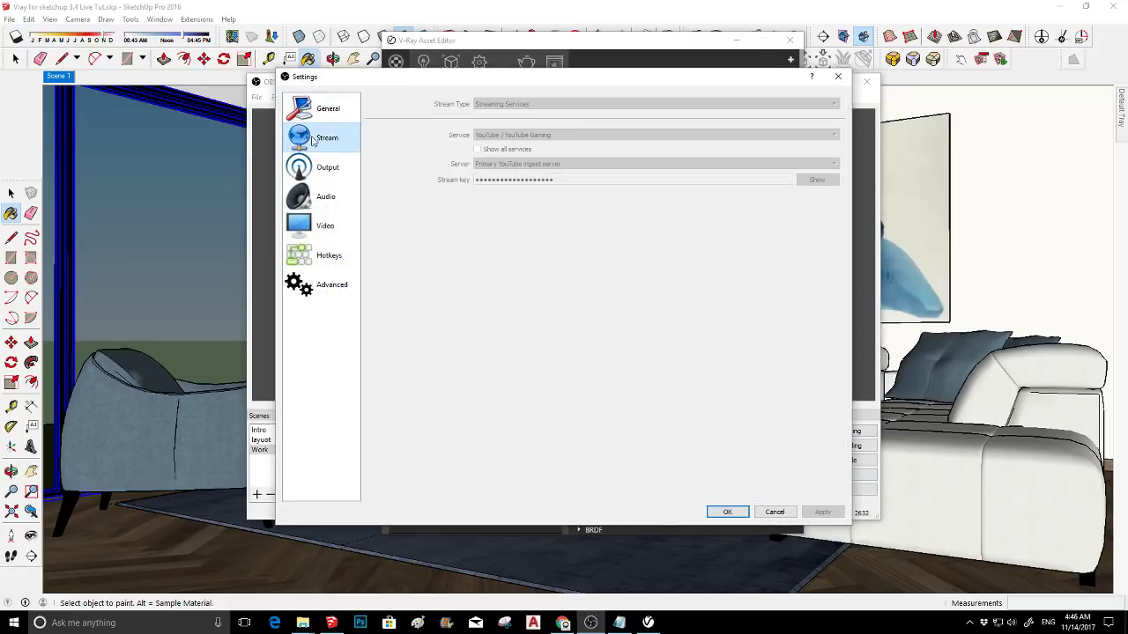
pyautogui.click(328, 121)
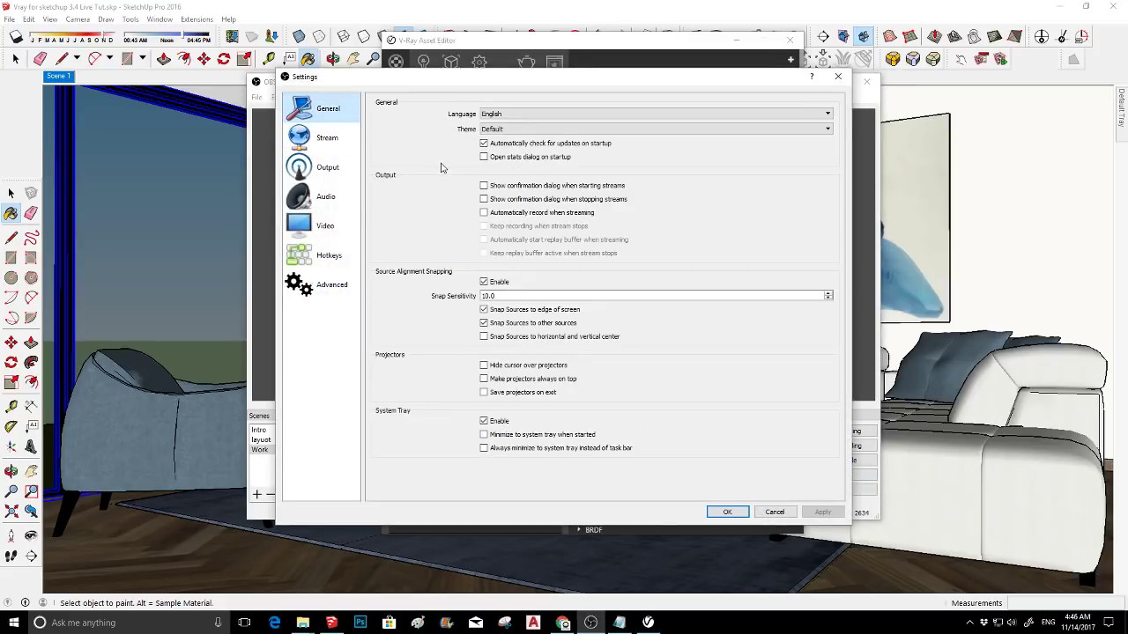
pyautogui.click(327, 170)
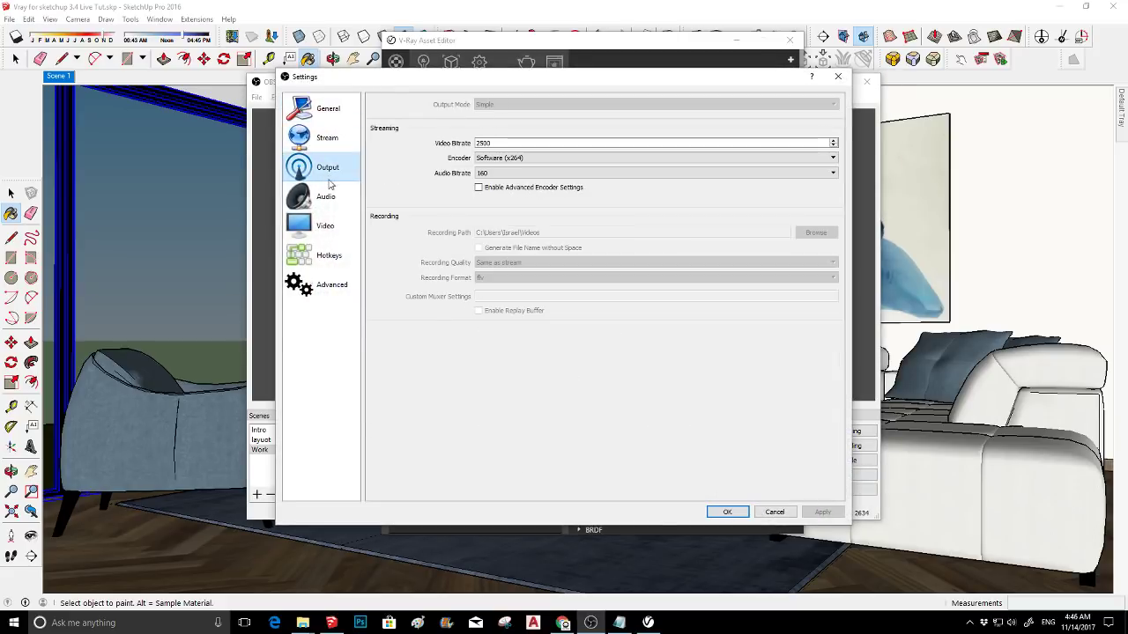
pyautogui.click(481, 143)
pyautogui.write('2500')
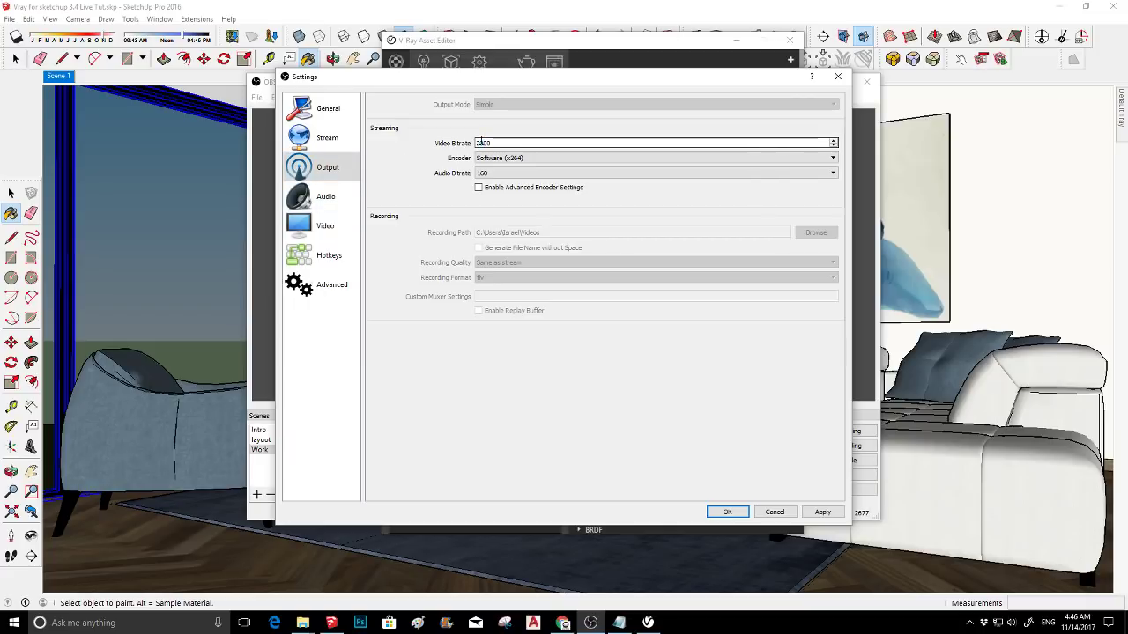
pyautogui.click(819, 512)
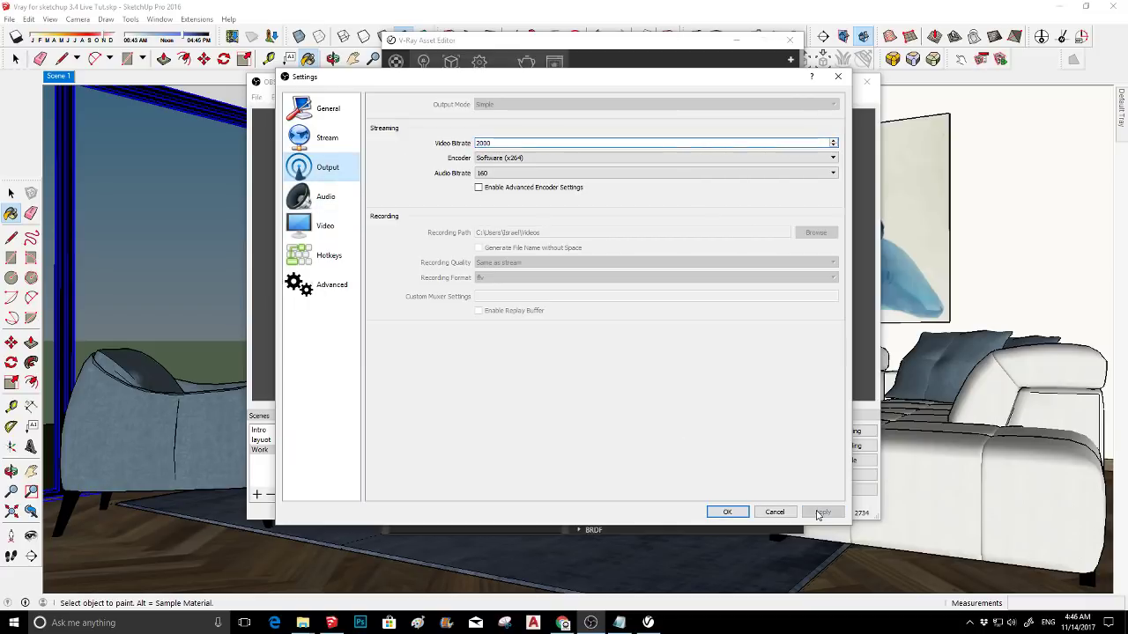
pyautogui.click(837, 78)
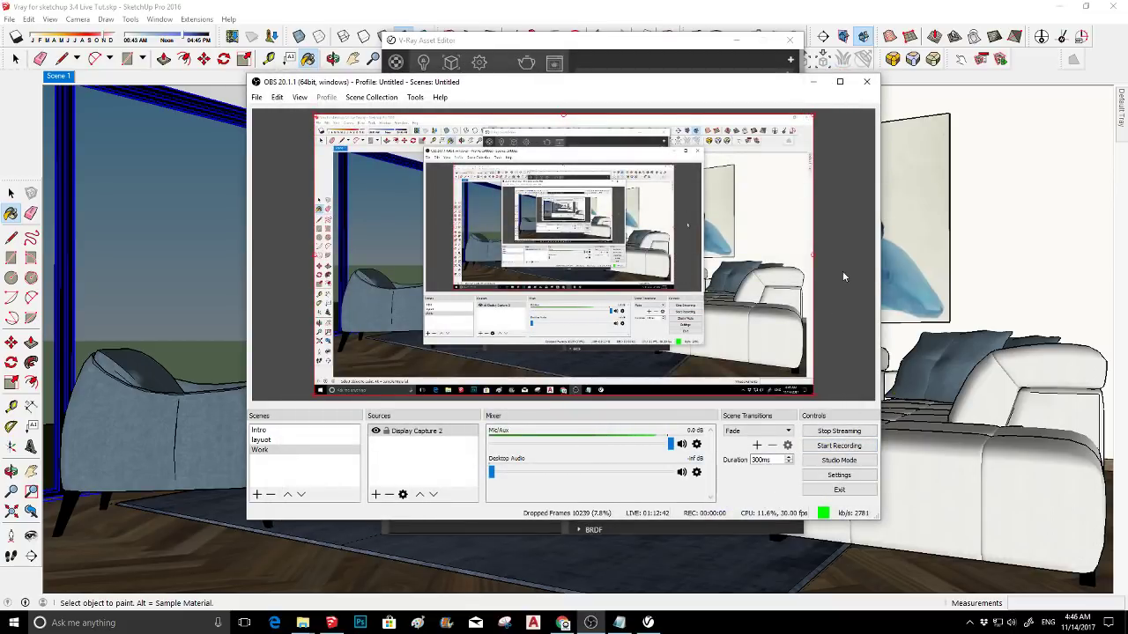
# - Decline quitting OBS so the stream keeps running, and minimize it
pyautogui.click(863, 83)
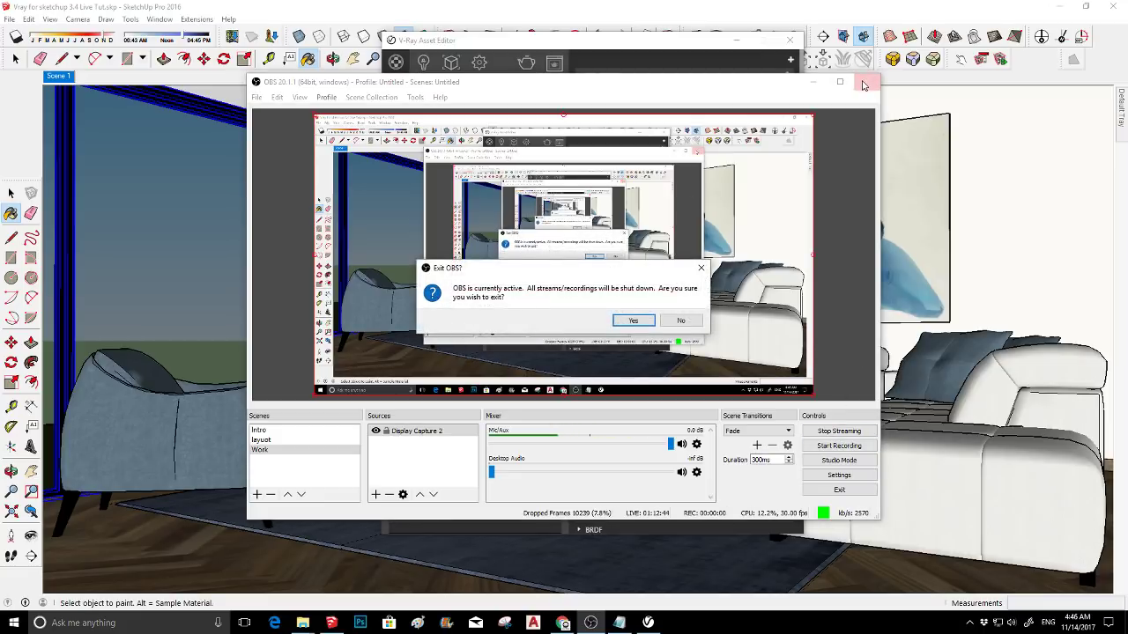
pyautogui.click(680, 321)
pyautogui.click(812, 82)
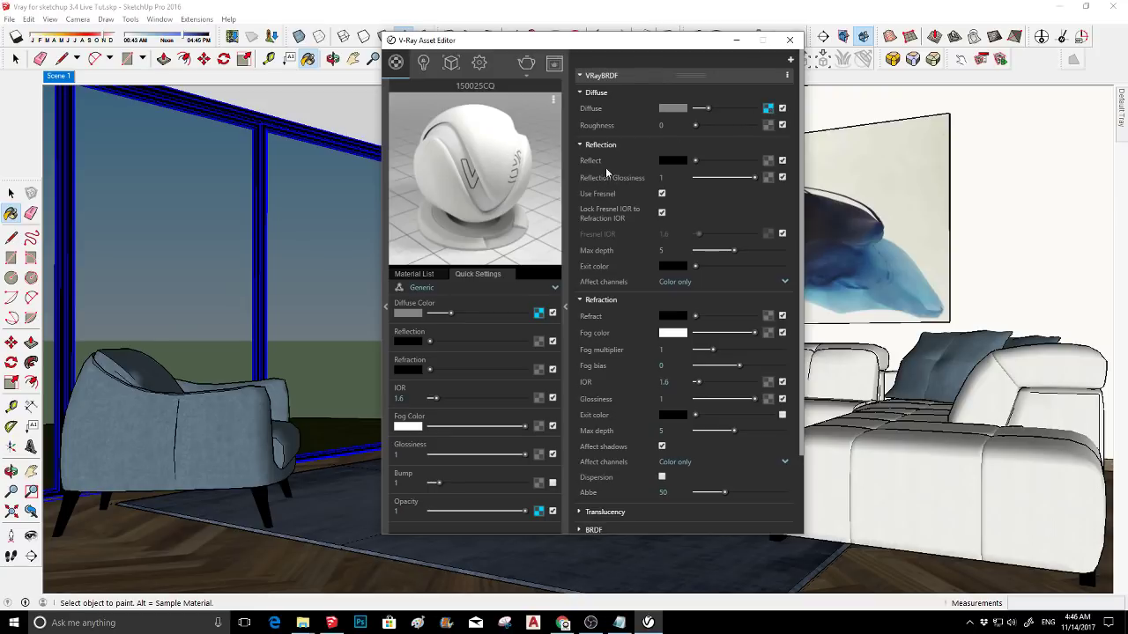
# - Raise the material's reflection and set IOR 1.55 with glossiness 0.65
pyautogui.click(467, 342)
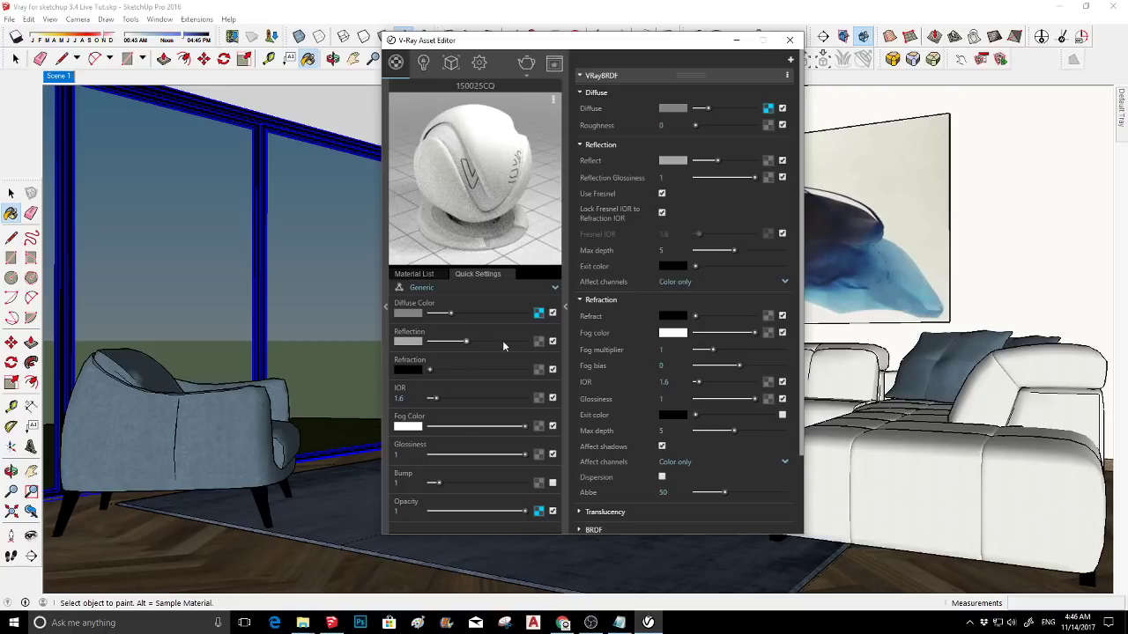
pyautogui.click(503, 343)
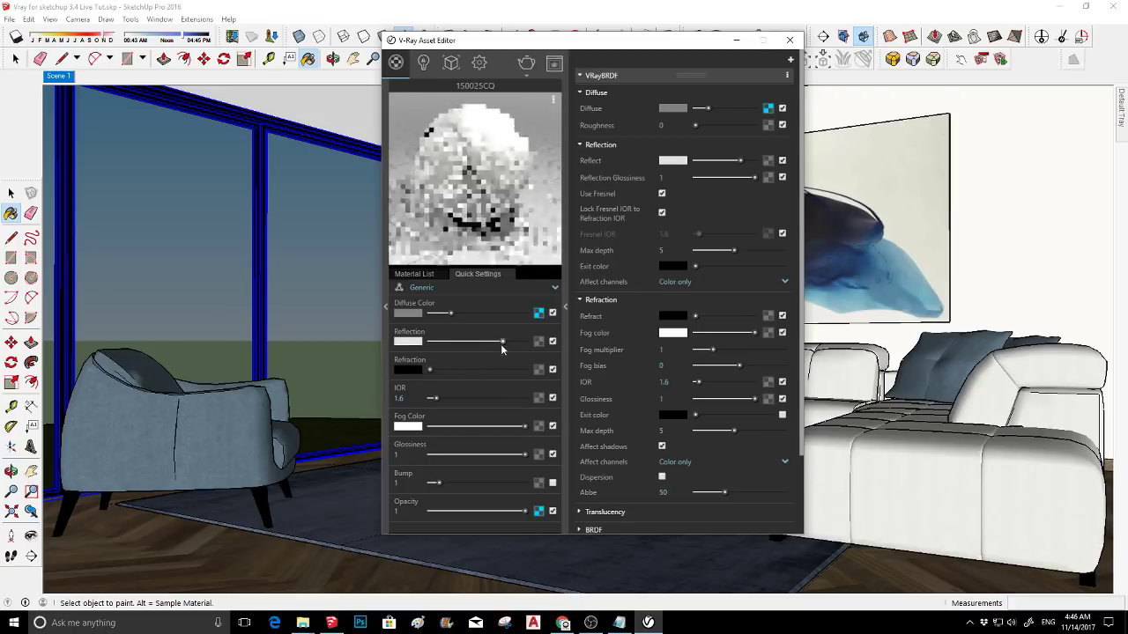
pyautogui.click(436, 399)
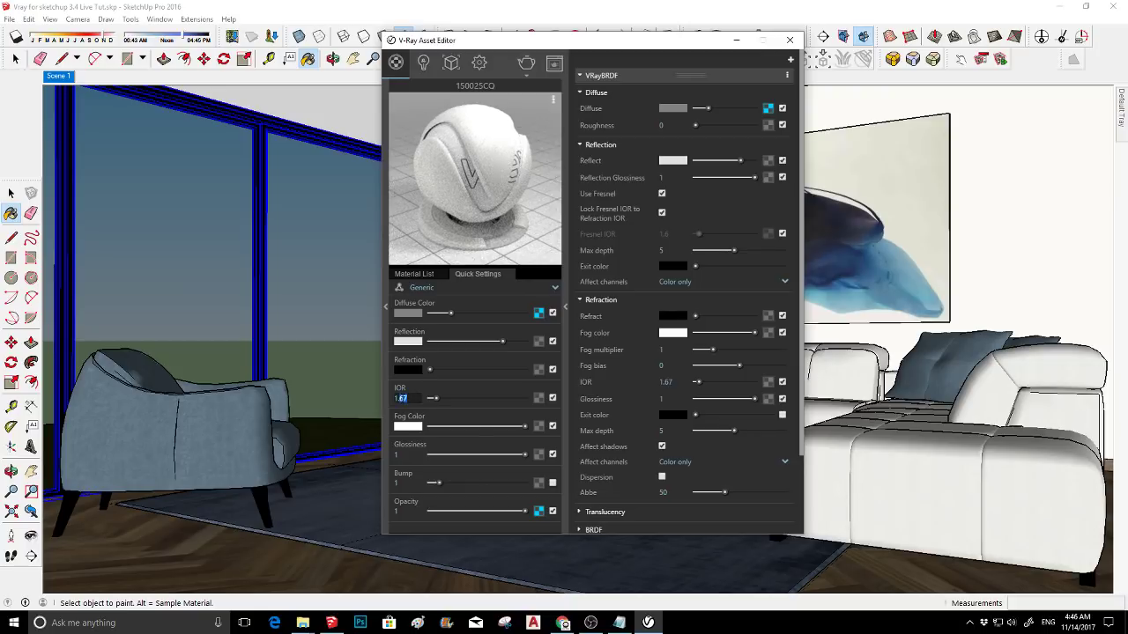
pyautogui.press('Return')
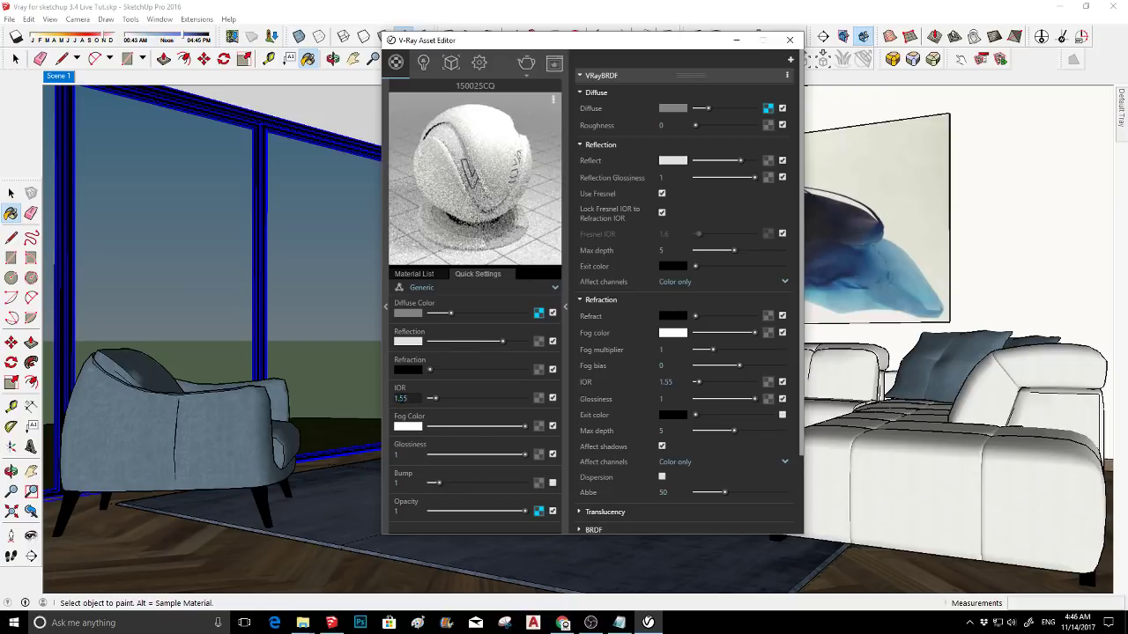
pyautogui.click(491, 454)
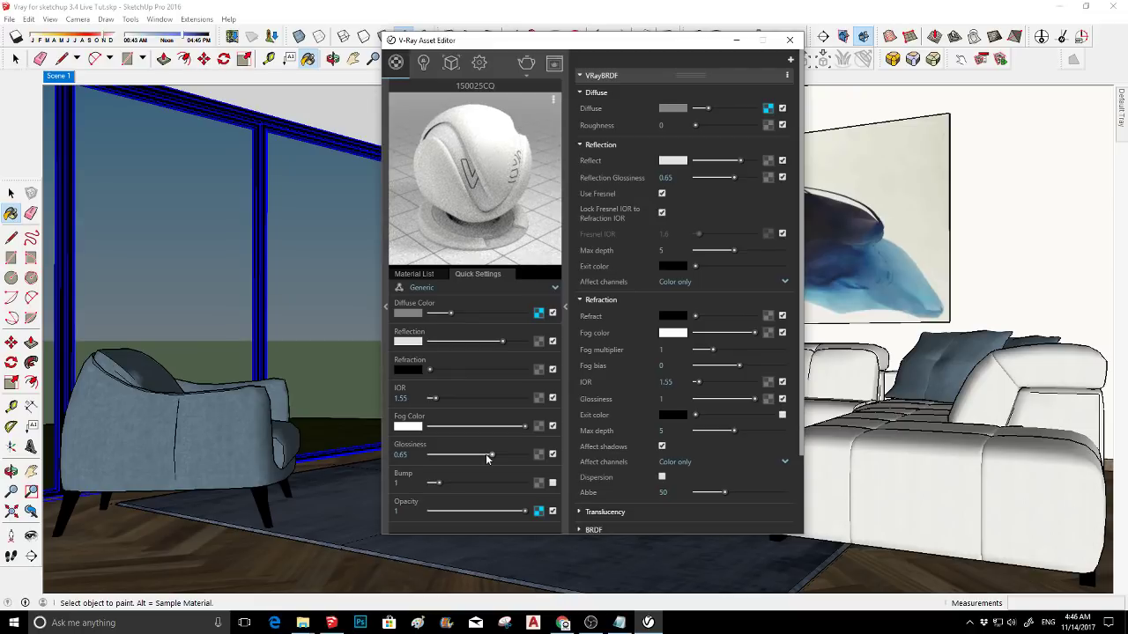
# - Reuse the diffuse texture as a 1.3 bump map, then nudge reflection up and glossiness to 0.55
pyautogui.rightClick(767, 109)
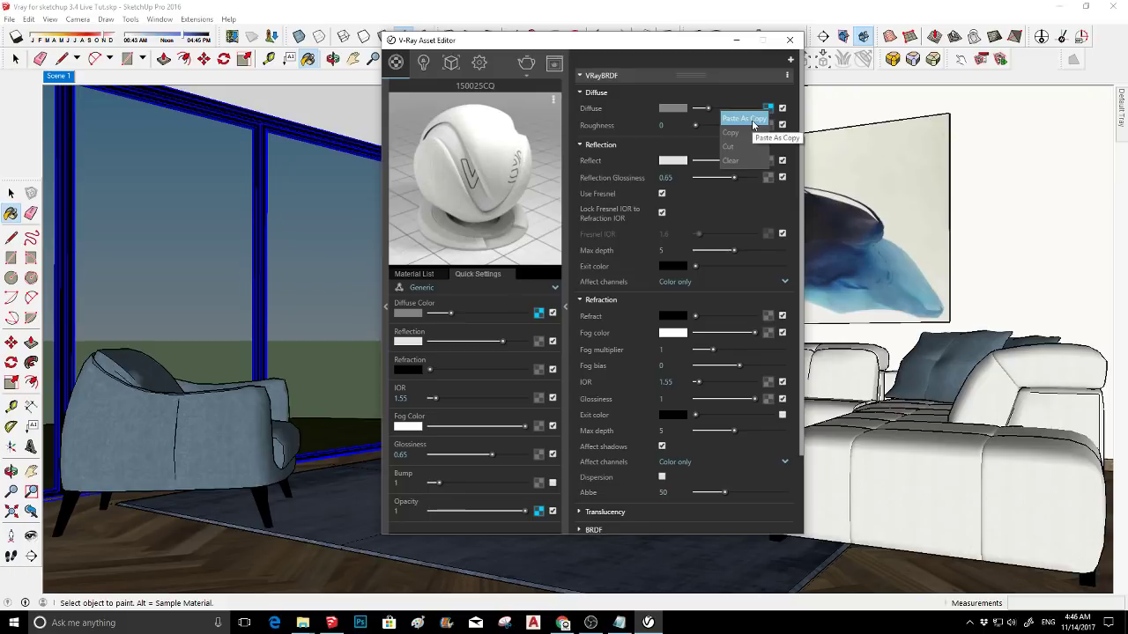
pyautogui.click(744, 134)
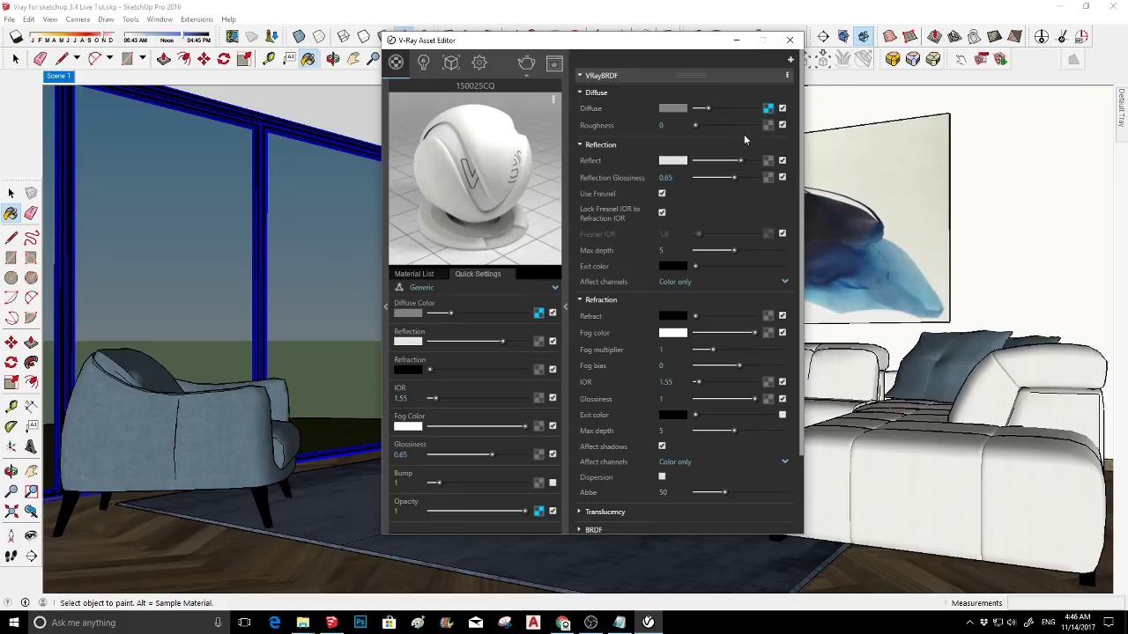
pyautogui.rightClick(540, 482)
pyautogui.click(554, 490)
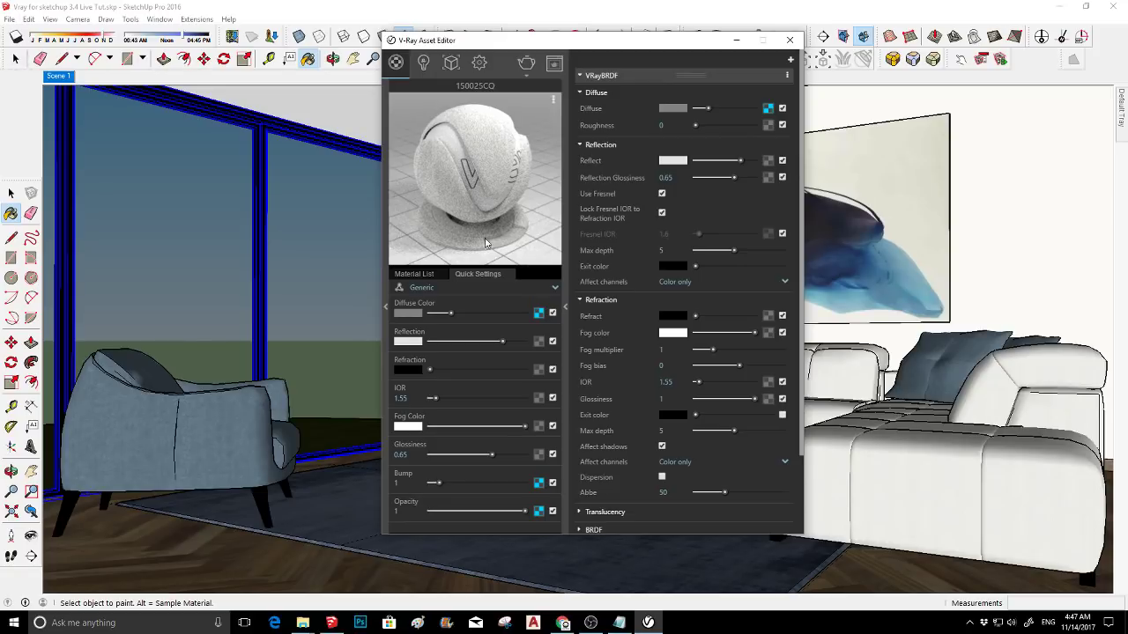
pyautogui.click(401, 483)
pyautogui.write('1')
pyautogui.press('Return')
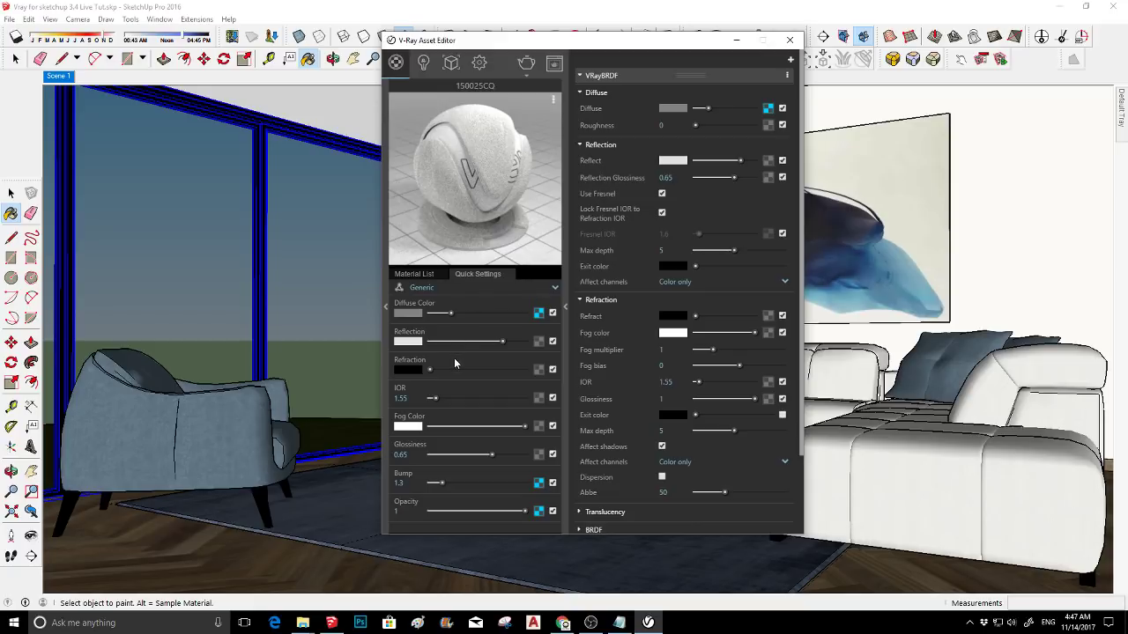
pyautogui.click(513, 342)
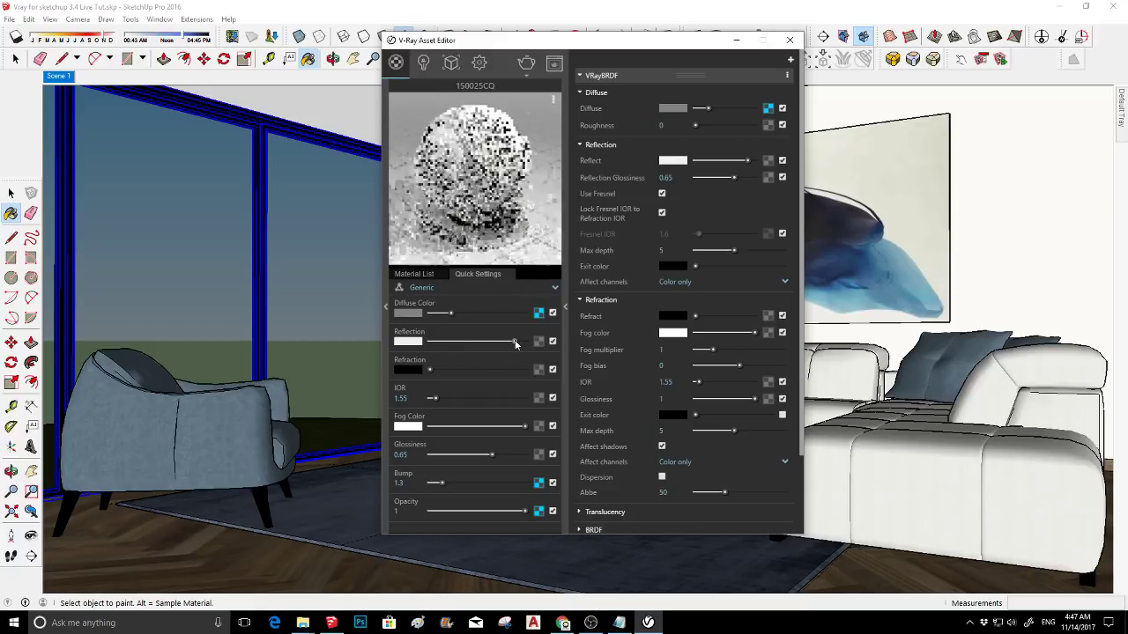
pyautogui.moveTo(491, 455); pyautogui.dragTo(481, 456)
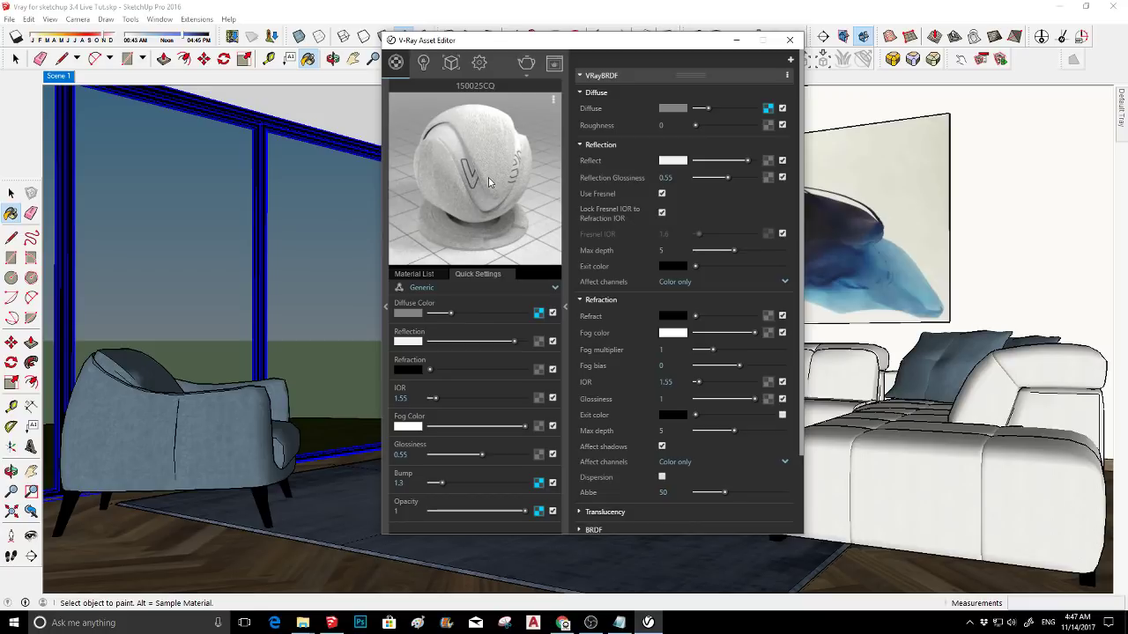
# - Close the editor, zoom toward the curtain and sample its Material6 with the Paint Bucket
pyautogui.click(787, 41)
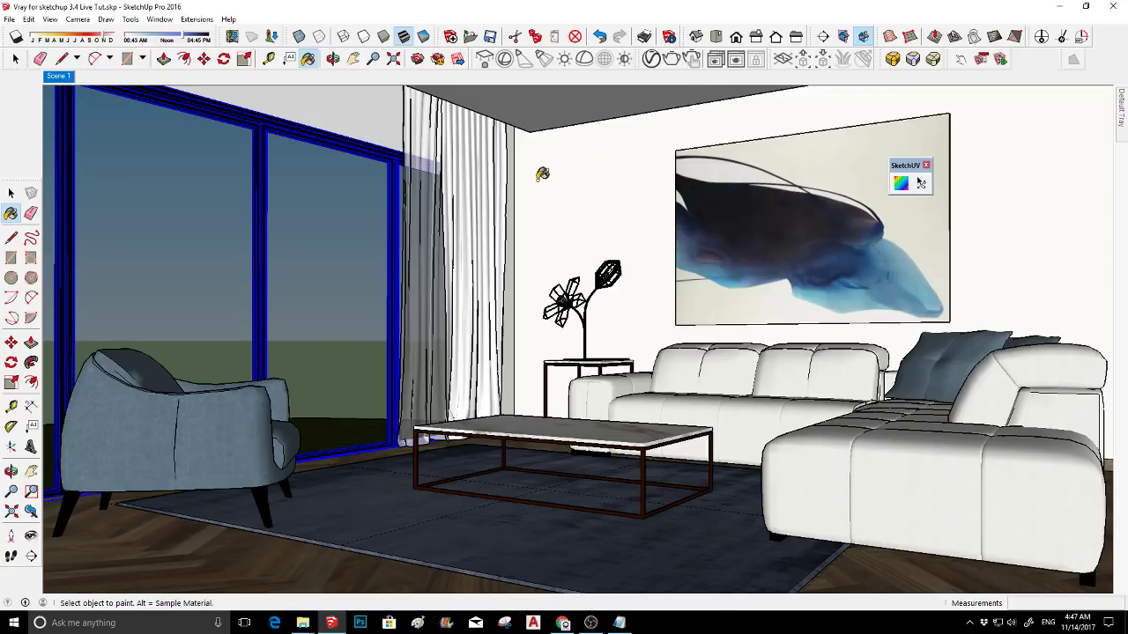
pyautogui.scroll(4, 394, 170)
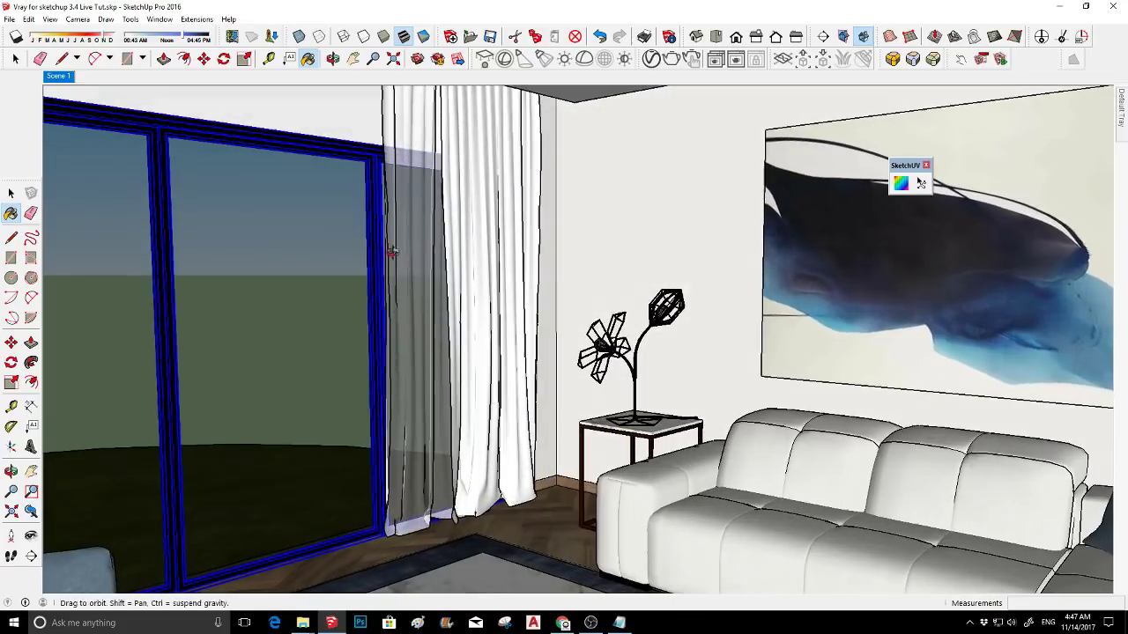
pyautogui.scroll(1, 425, 216)
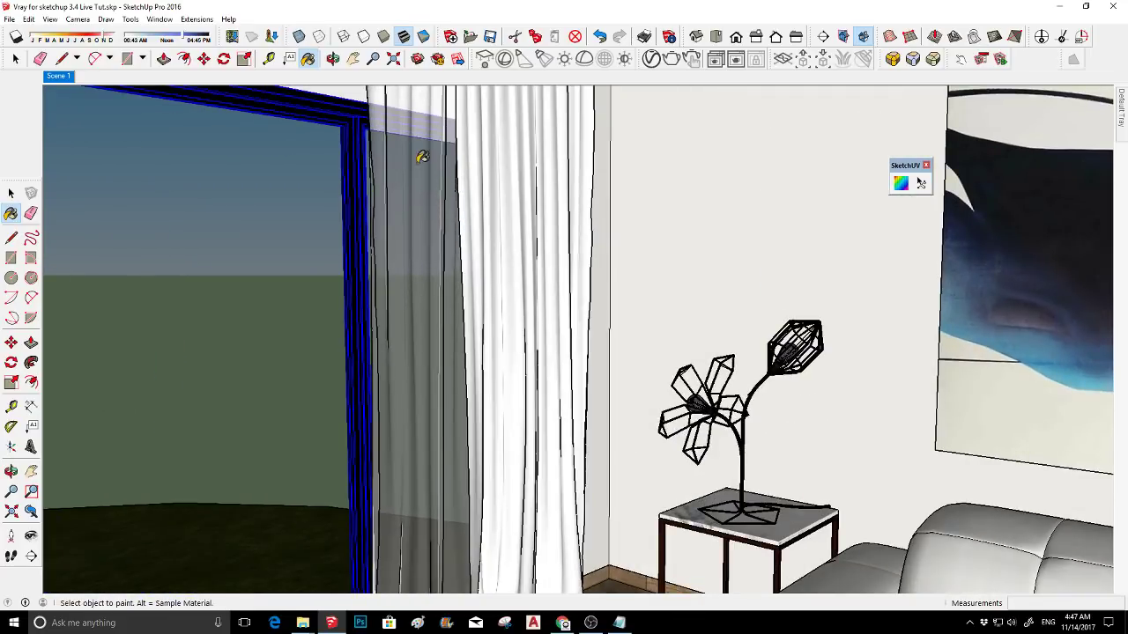
pyautogui.press('alt')
pyautogui.keyDown('alt'); pyautogui.click(429, 93); pyautogui.keyUp('alt')
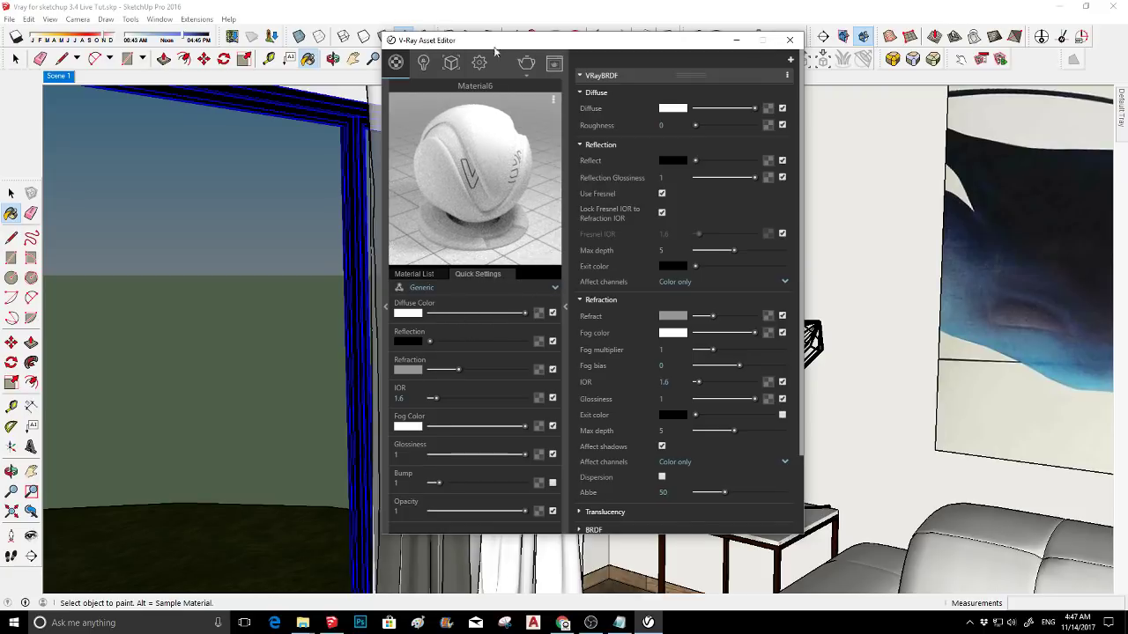
# - Swap Material6's VRayBRDF layer for a plain Diffuse layer and expand its settings
pyautogui.moveTo(494, 42); pyautogui.dragTo(717, 41)
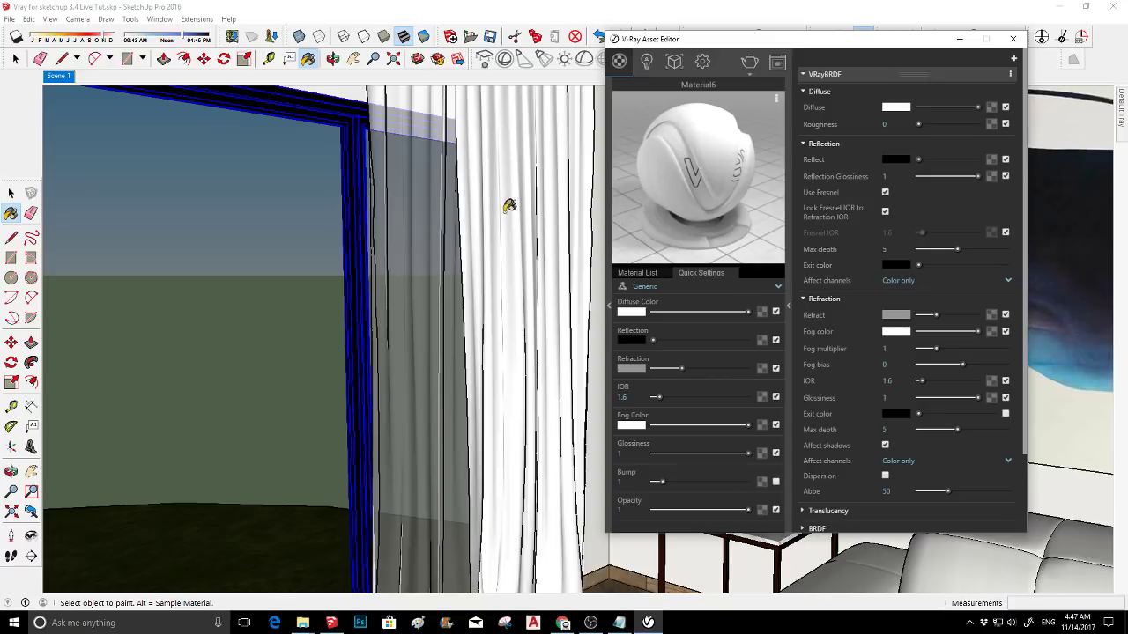
pyautogui.keyDown('alt'); pyautogui.click(516, 151); pyautogui.keyUp('alt')
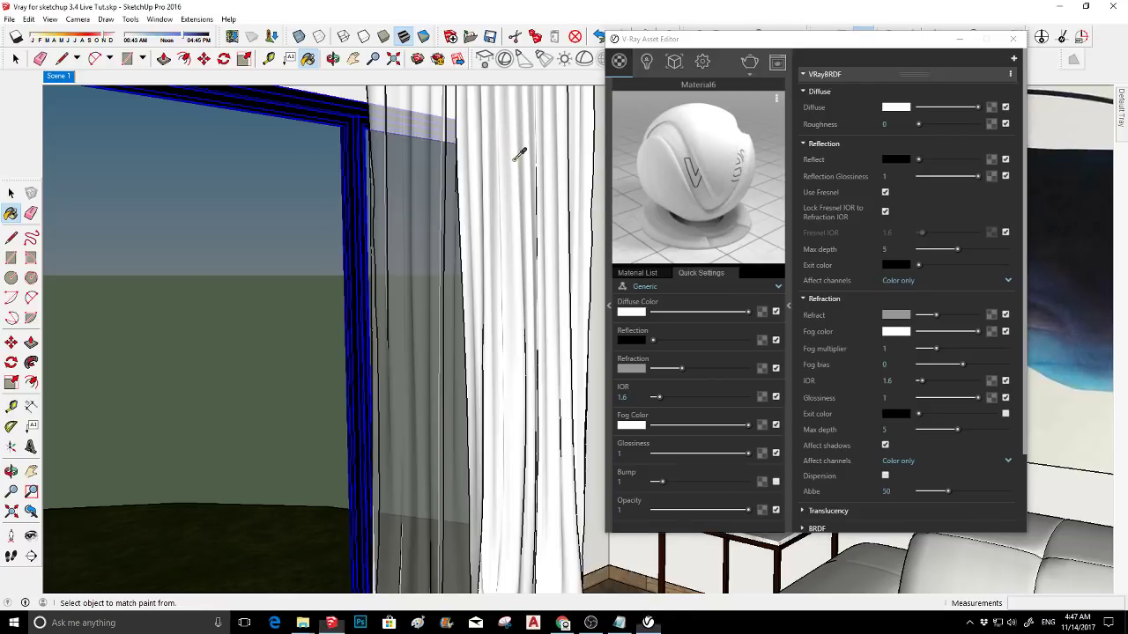
pyautogui.keyDown('alt'); pyautogui.click(426, 159); pyautogui.keyUp('alt')
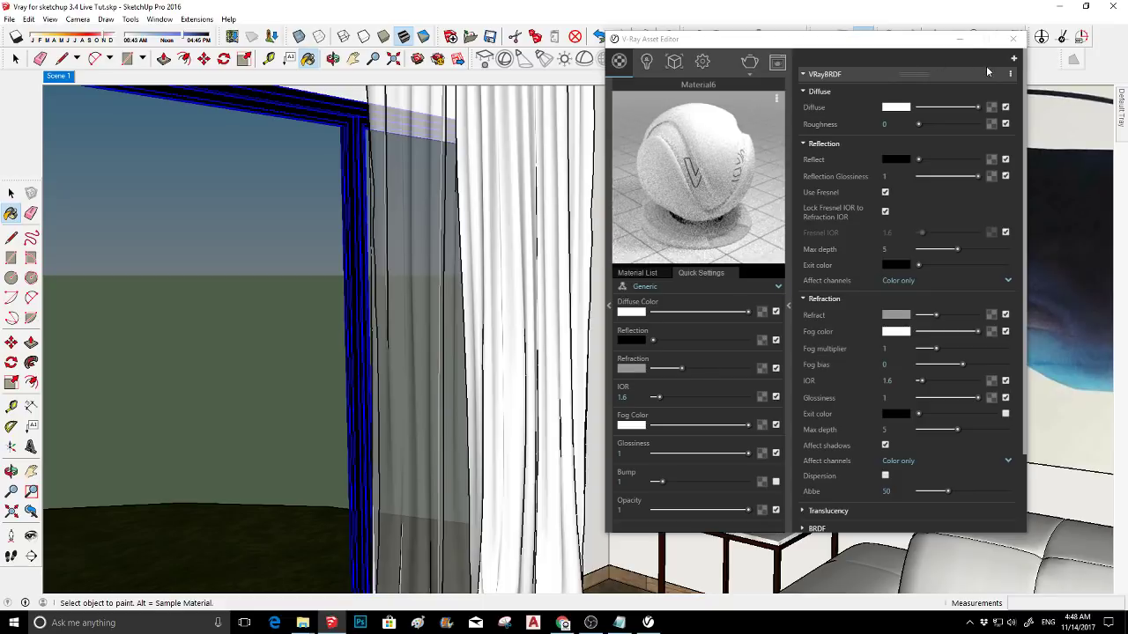
pyautogui.click(1012, 59)
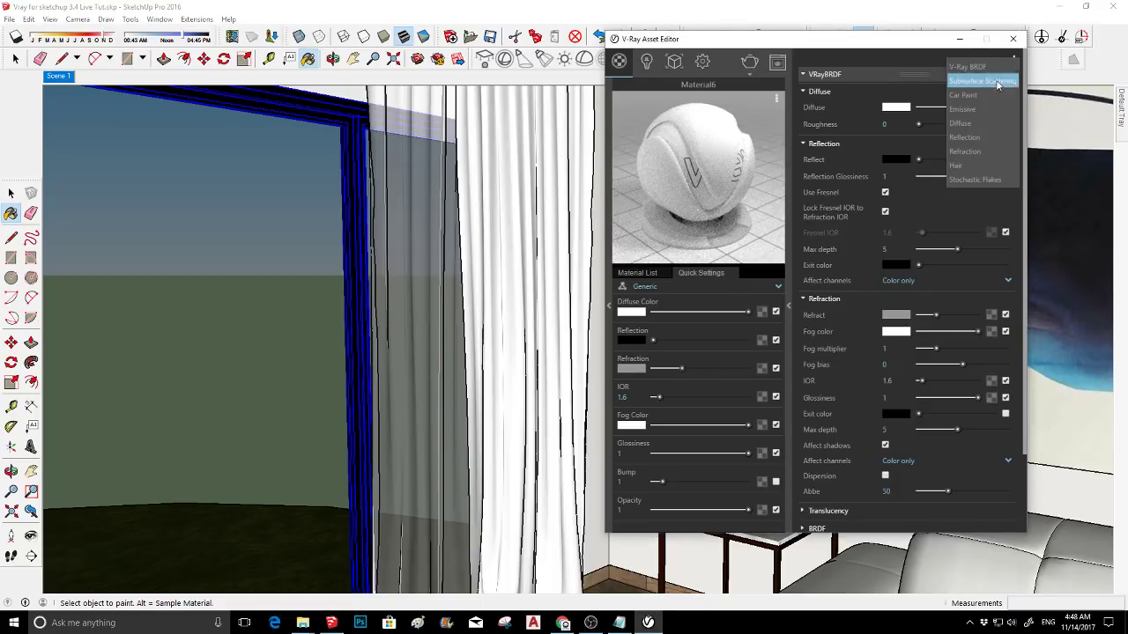
pyautogui.click(976, 125)
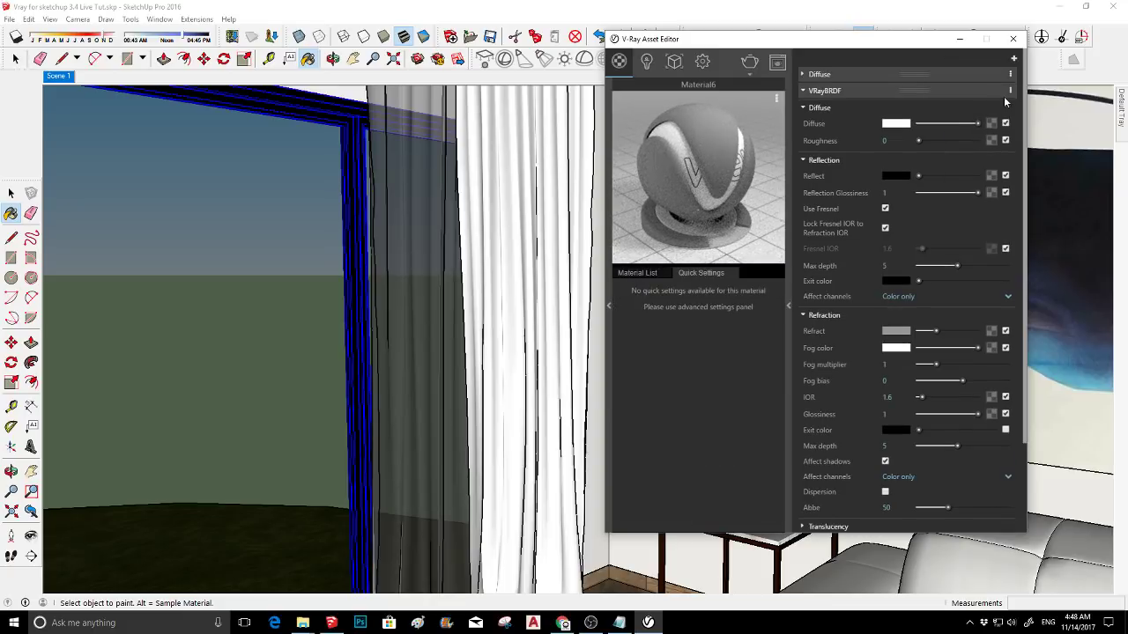
pyautogui.click(1010, 91)
pyautogui.click(995, 130)
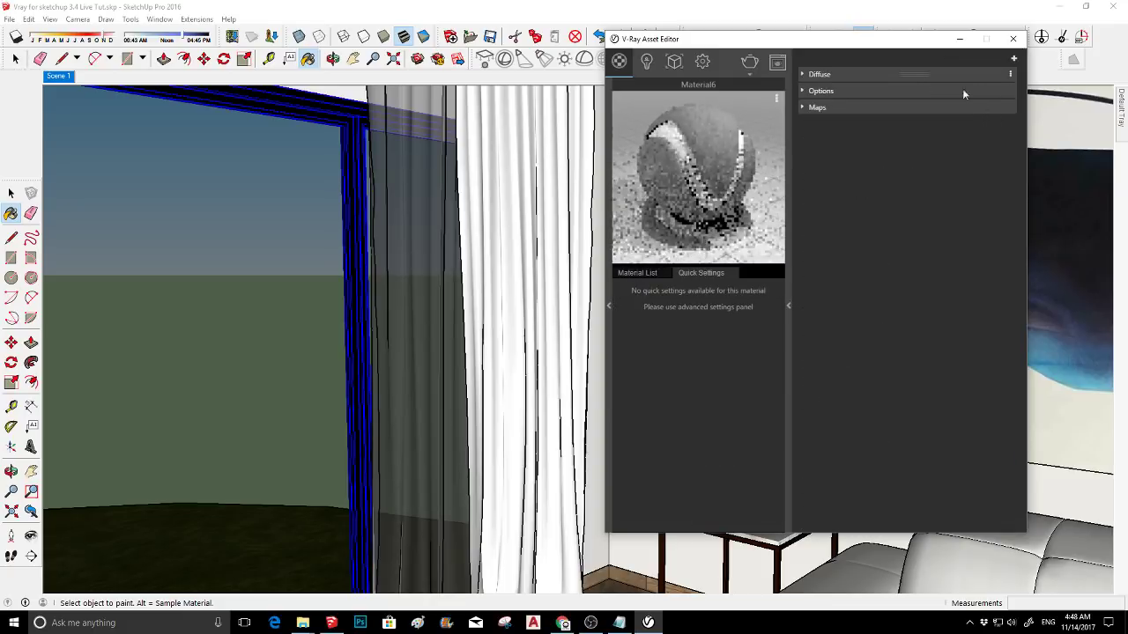
pyautogui.click(947, 77)
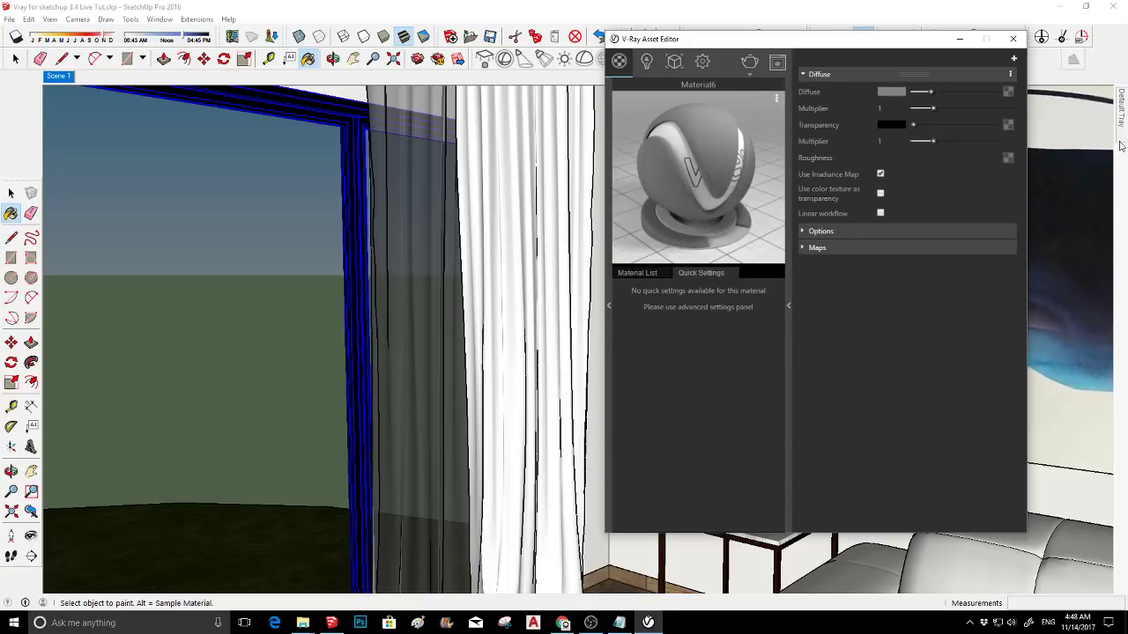
# - Assign 7-light-fabric-texture.jpg from the matirial fabric folder as Material6's diffuse bitmap
pyautogui.click(1007, 92)
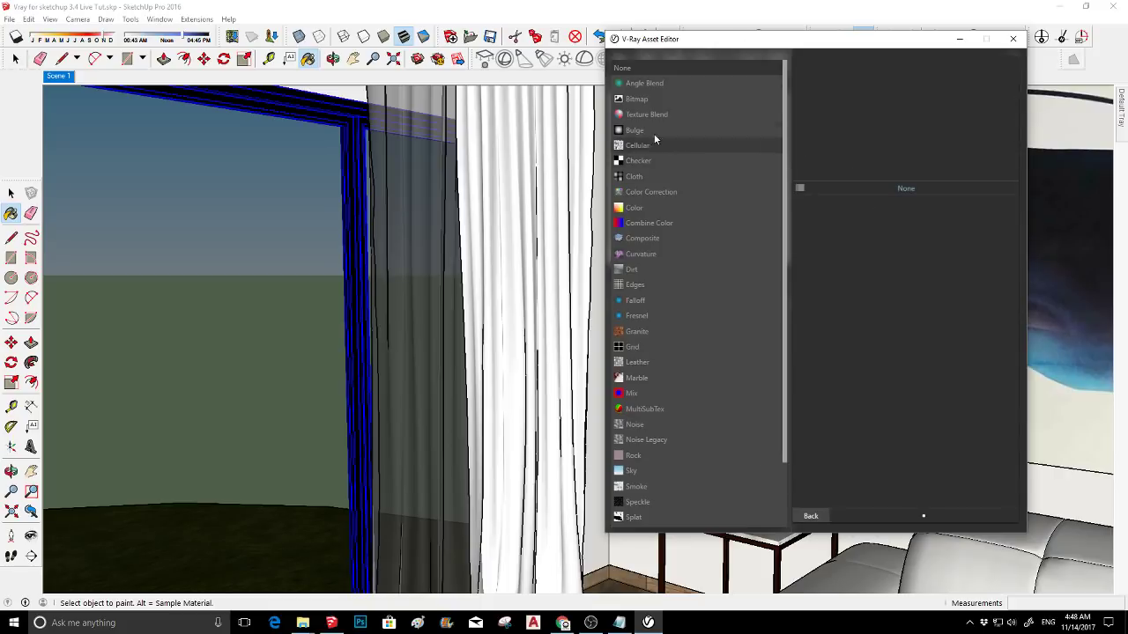
pyautogui.click(649, 98)
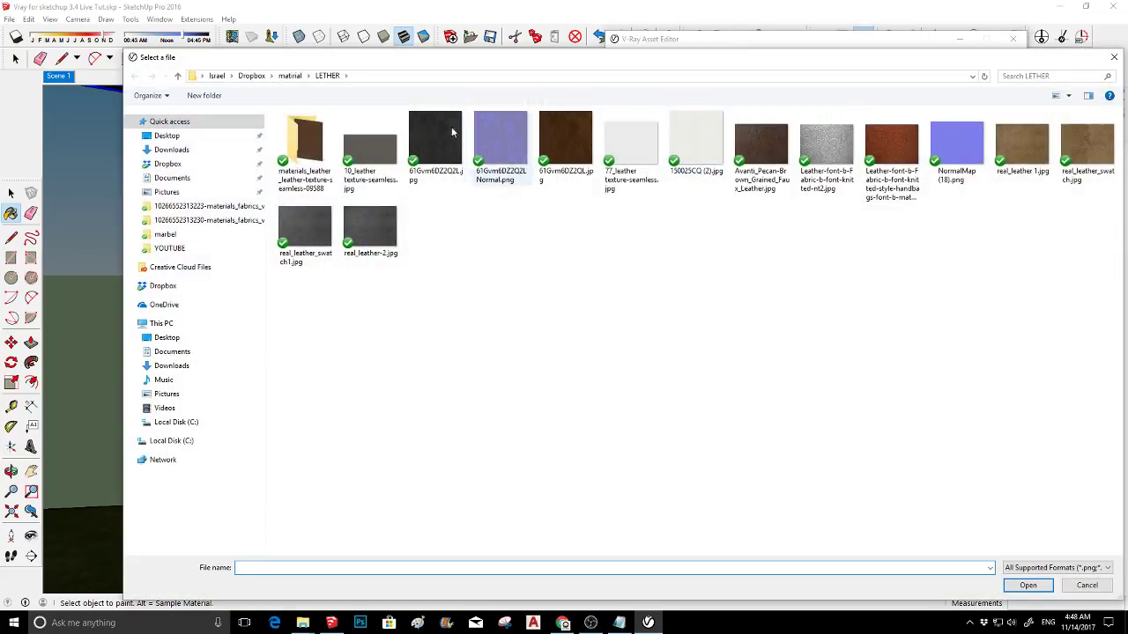
pyautogui.click(292, 76)
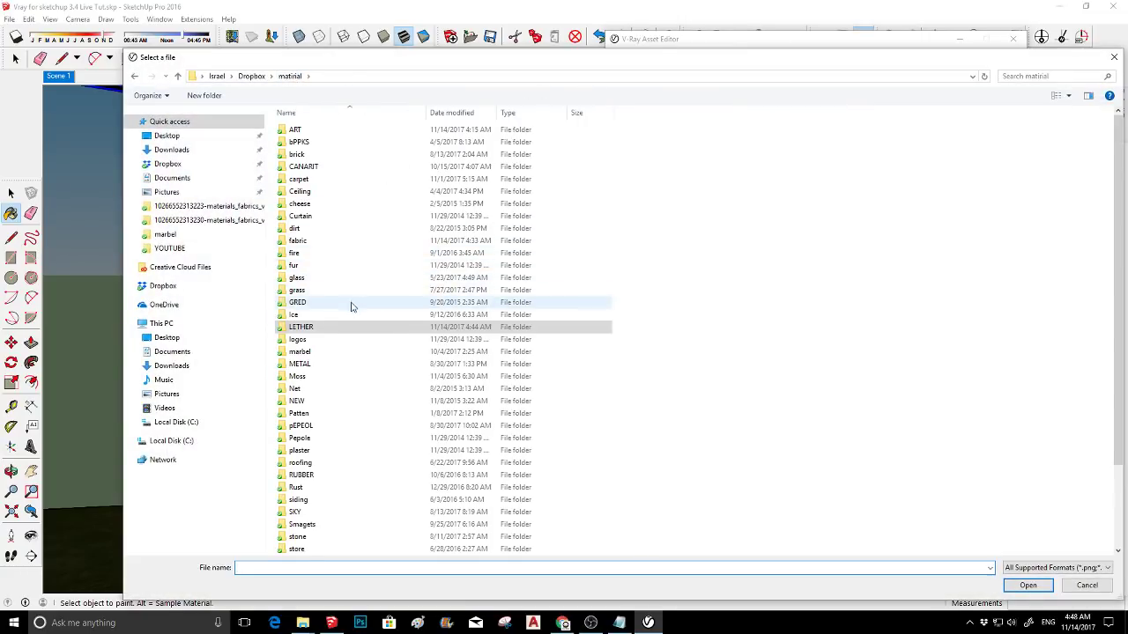
pyautogui.scroll(-3, 352, 308)
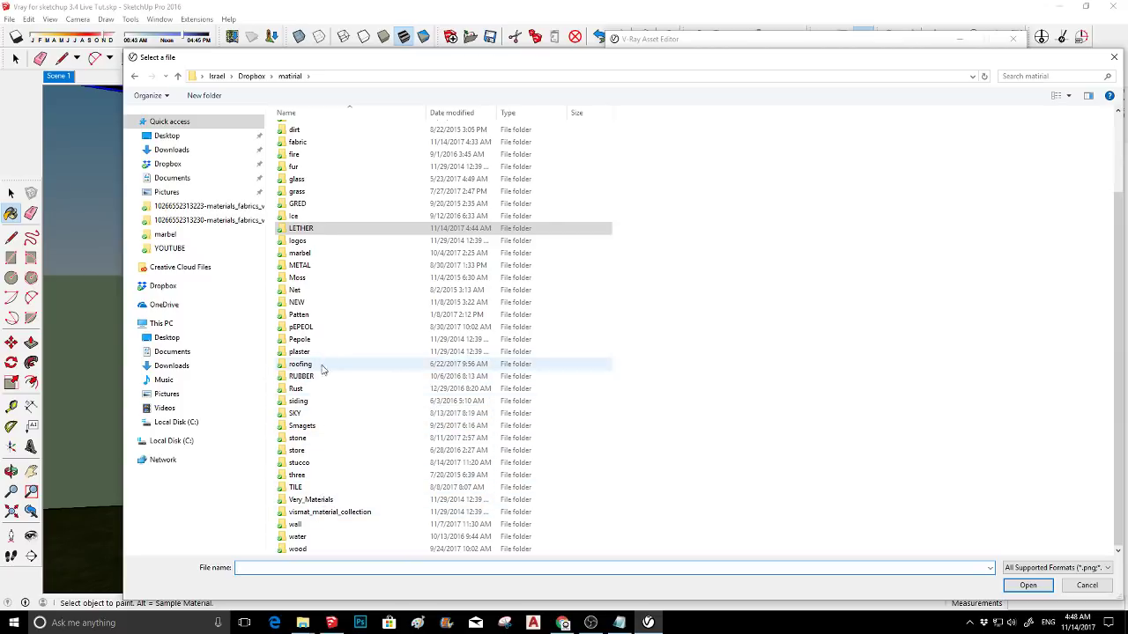
pyautogui.scroll(3, 318, 357)
pyautogui.doubleClick(299, 241)
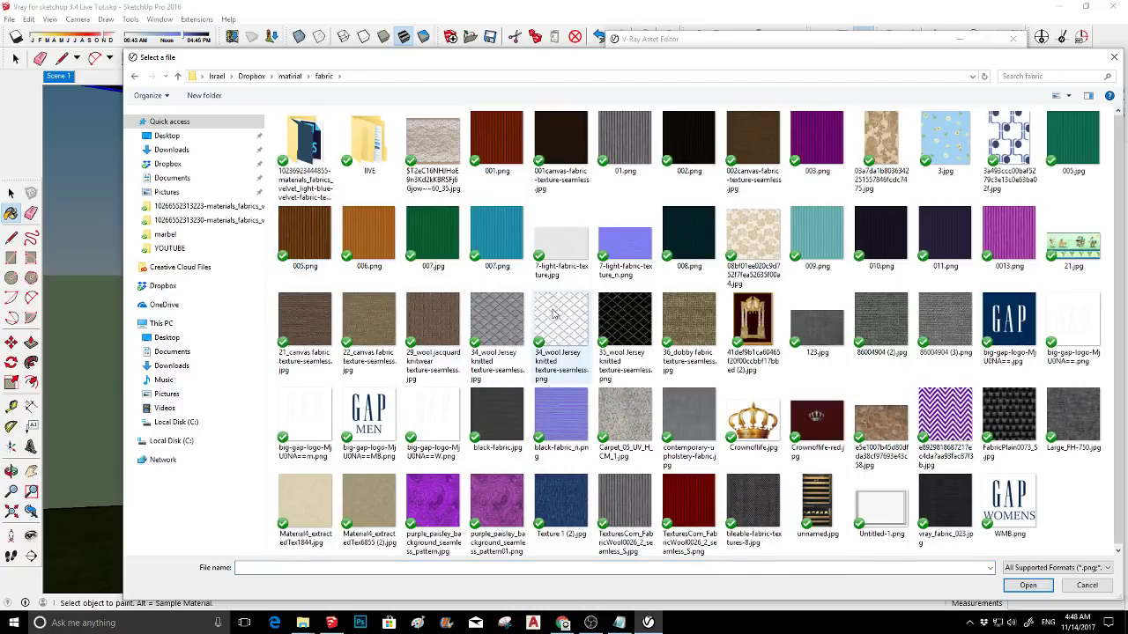
pyautogui.keyDown('ctrl'); pyautogui.scroll(3, 546, 314); pyautogui.keyUp('ctrl')
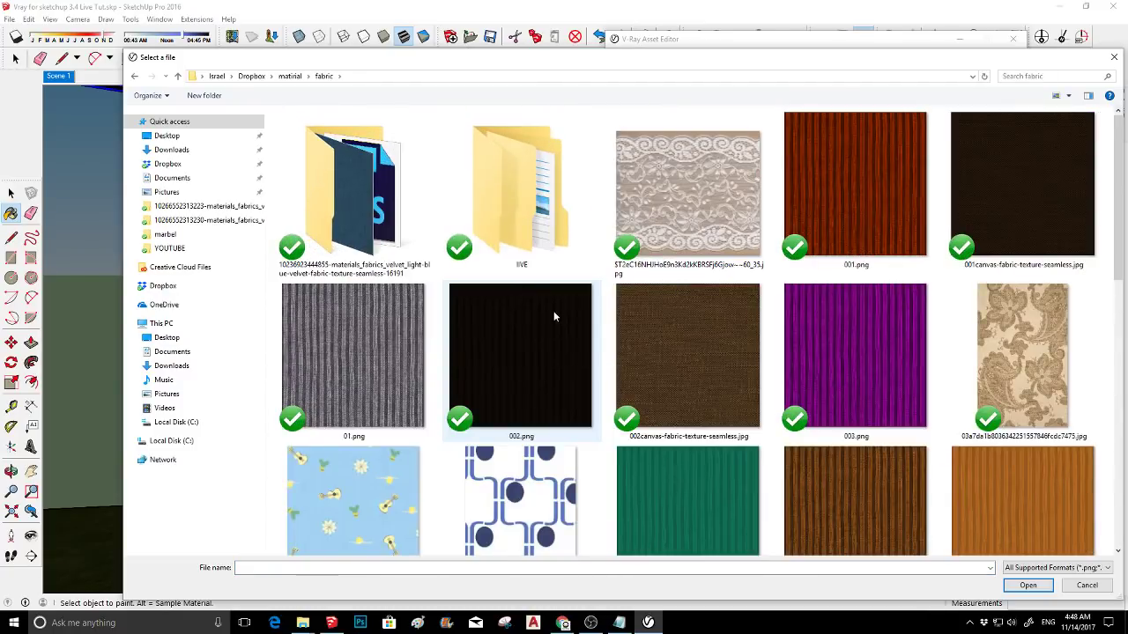
pyautogui.scroll(-5, 553, 315)
pyautogui.scroll(5, 554, 311)
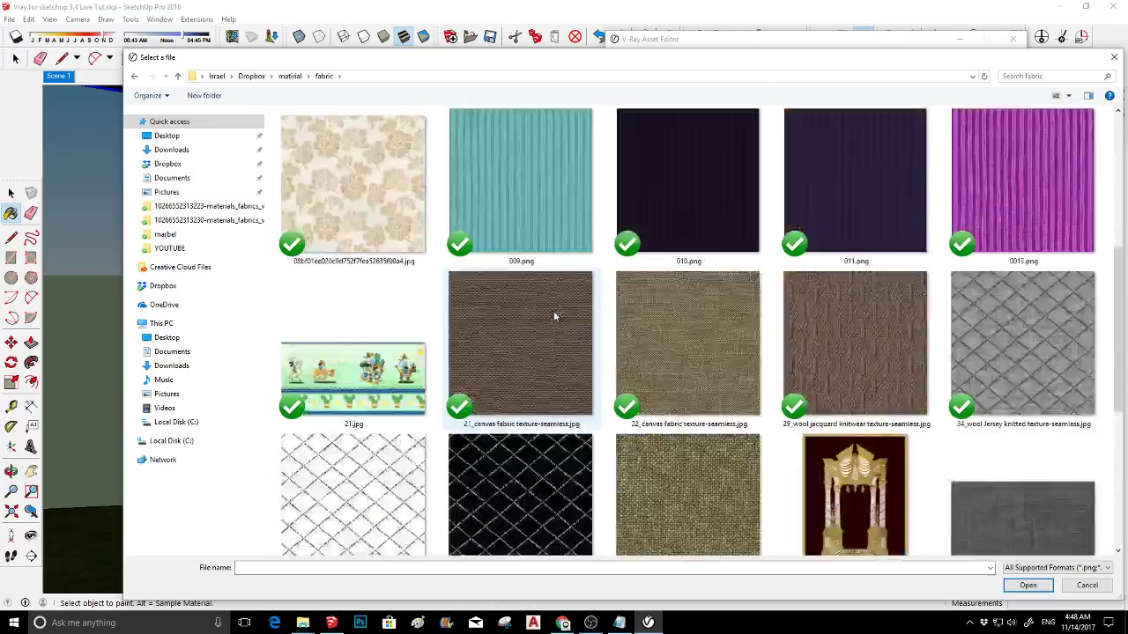
pyautogui.click(690, 227)
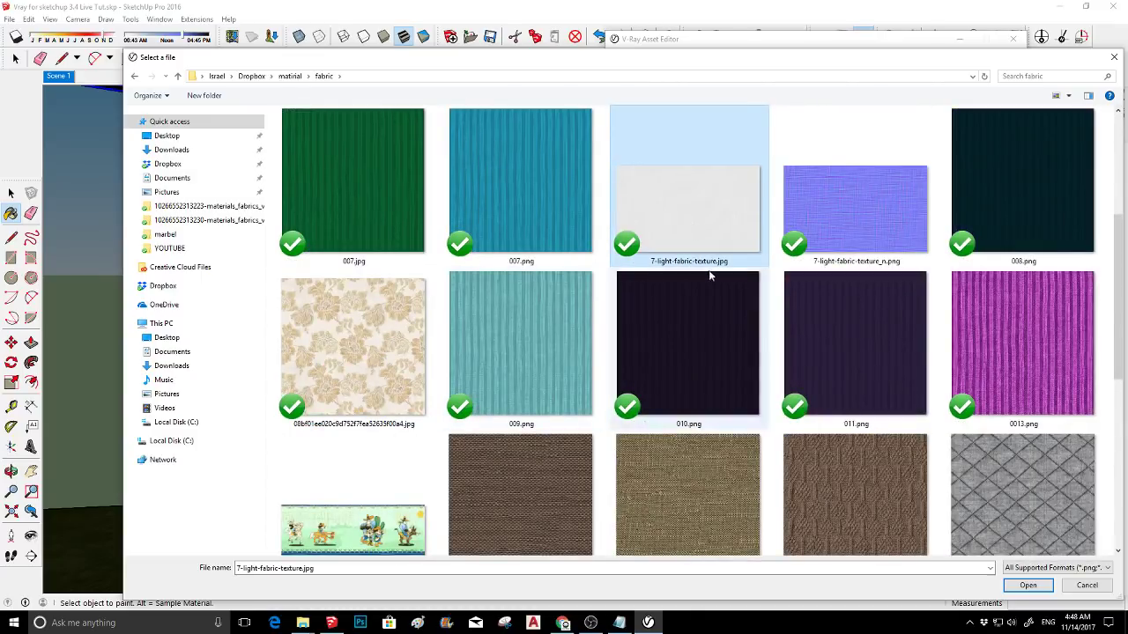
pyautogui.click(1037, 589)
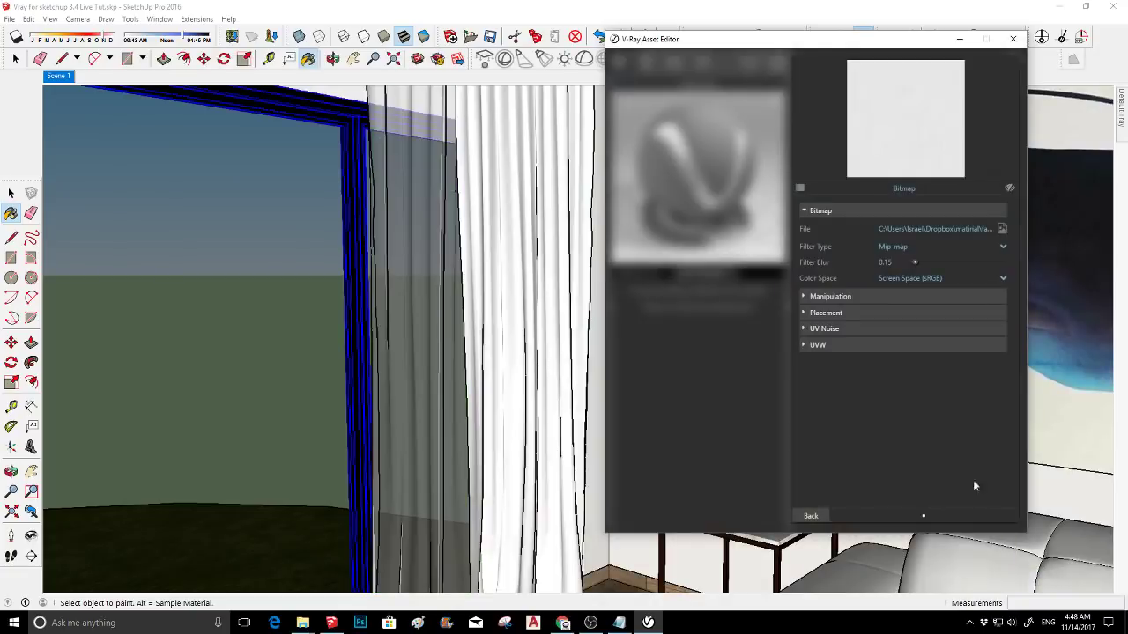
pyautogui.click(810, 516)
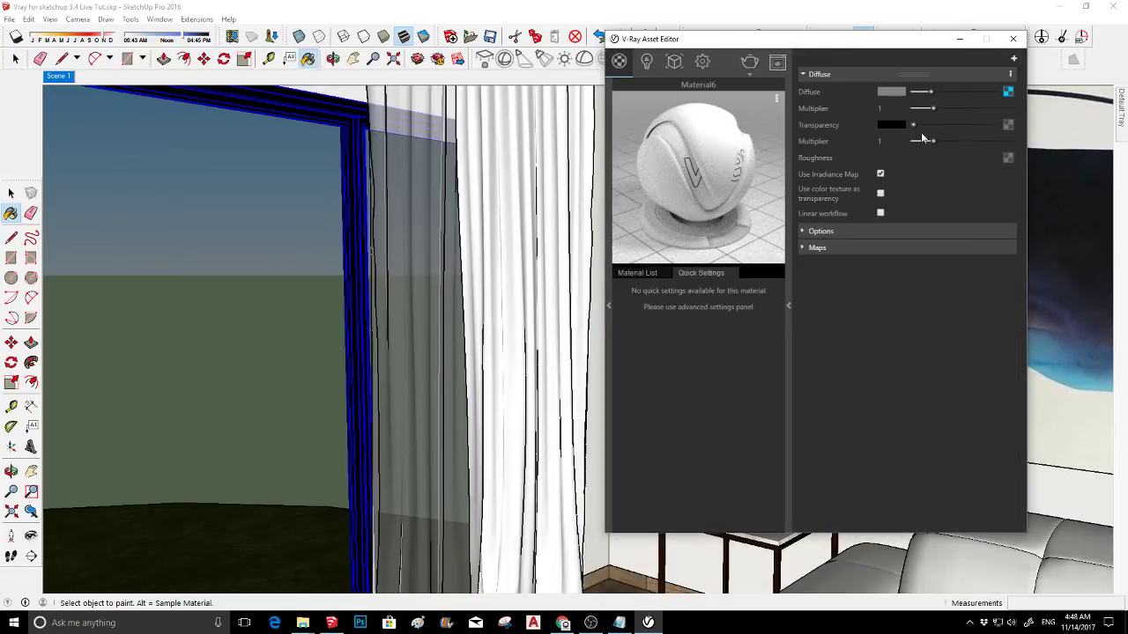
# - Drag Material6's transparency nearly to full, then switch to the curtain's Material4
pyautogui.moveTo(918, 130); pyautogui.dragTo(985, 124)
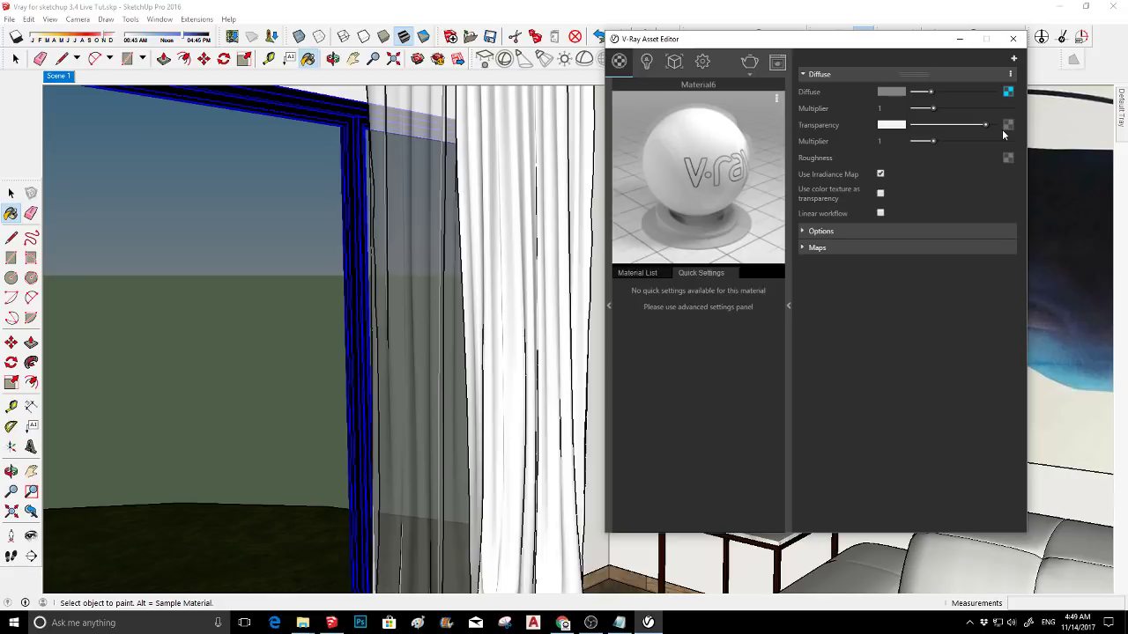
pyautogui.keyDown('alt'); pyautogui.click(553, 189); pyautogui.keyUp('alt')
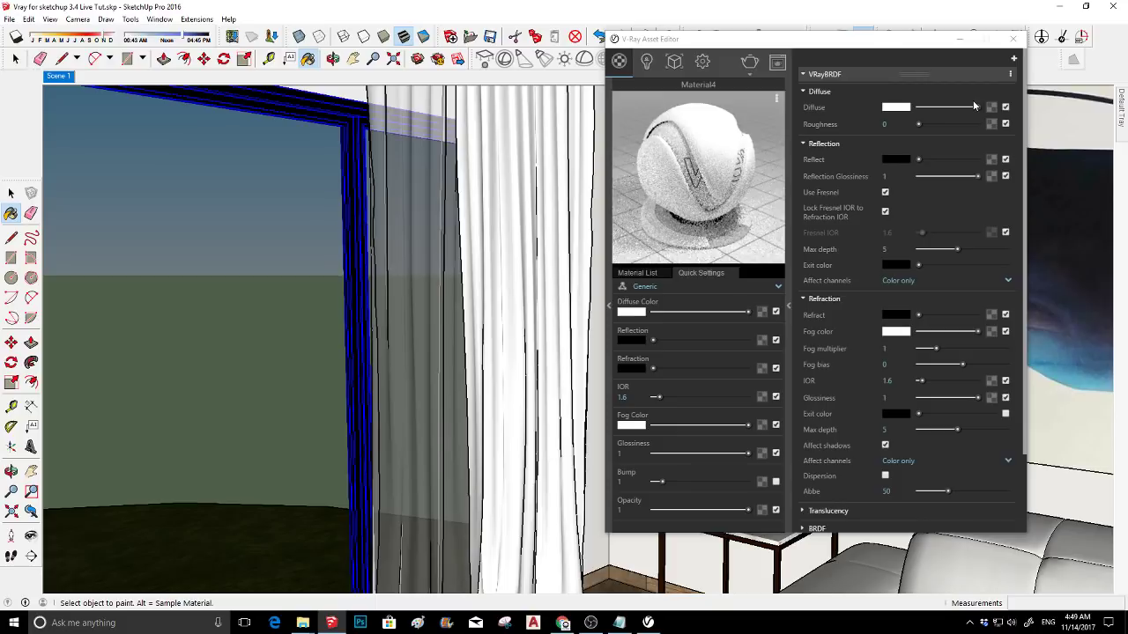
# - Replace Material4's VRayBRDF with a Diffuse layer and give its diffuse colour a Noise texture
pyautogui.click(972, 99)
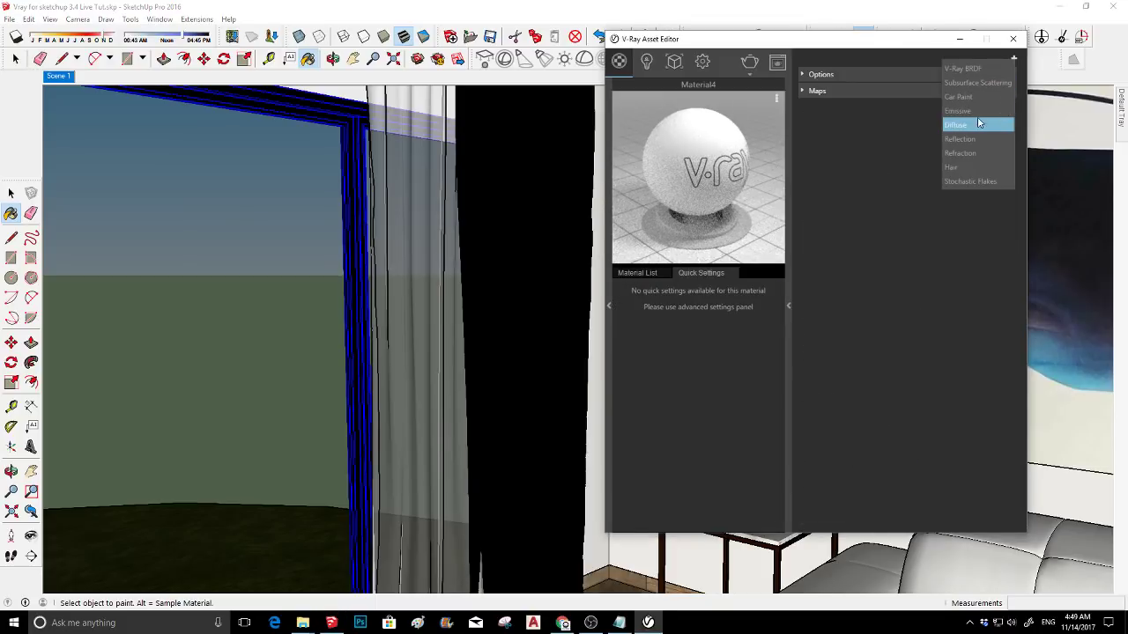
pyautogui.click(975, 118)
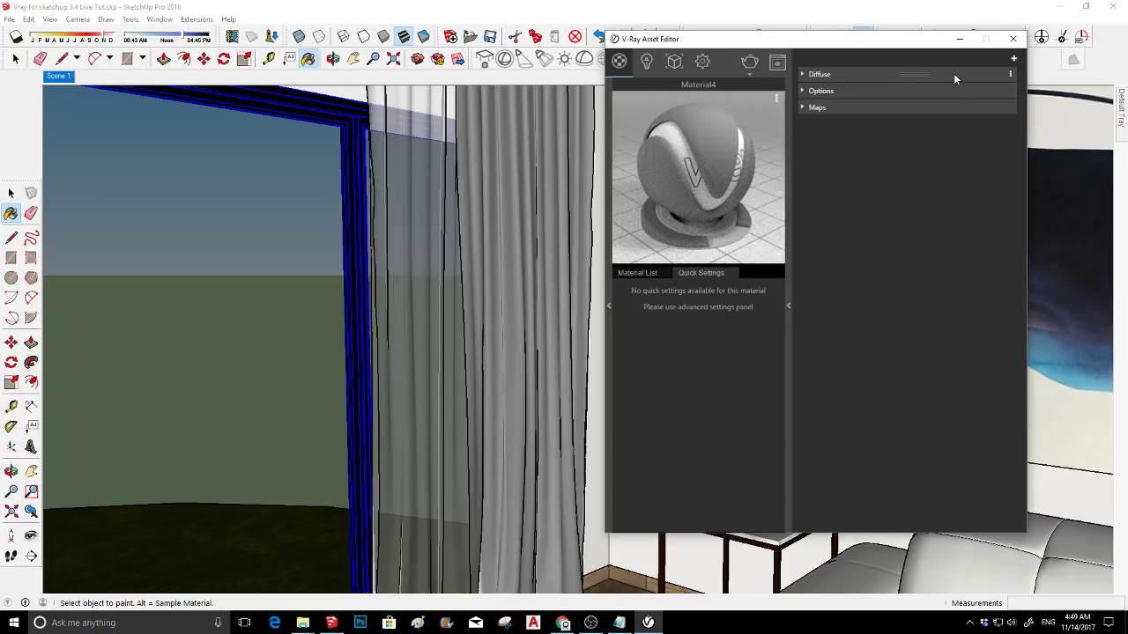
pyautogui.click(953, 73)
pyautogui.click(1006, 92)
pyautogui.click(992, 100)
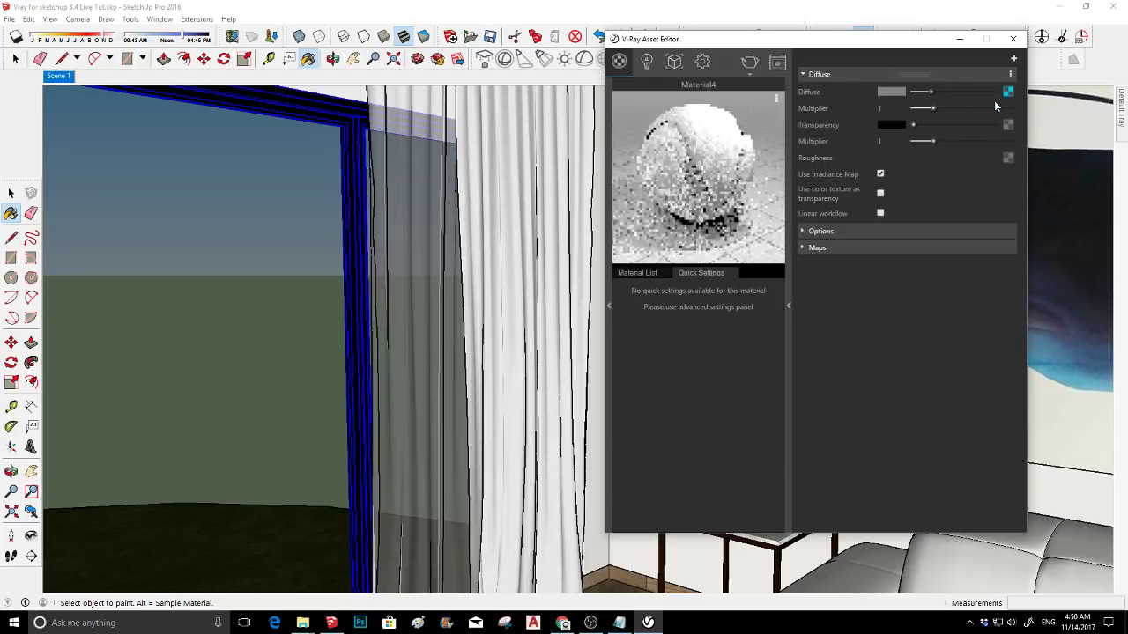
# - Raise Material4's transparency in steps to a light grey partial transparency
pyautogui.click(935, 124)
pyautogui.click(947, 125)
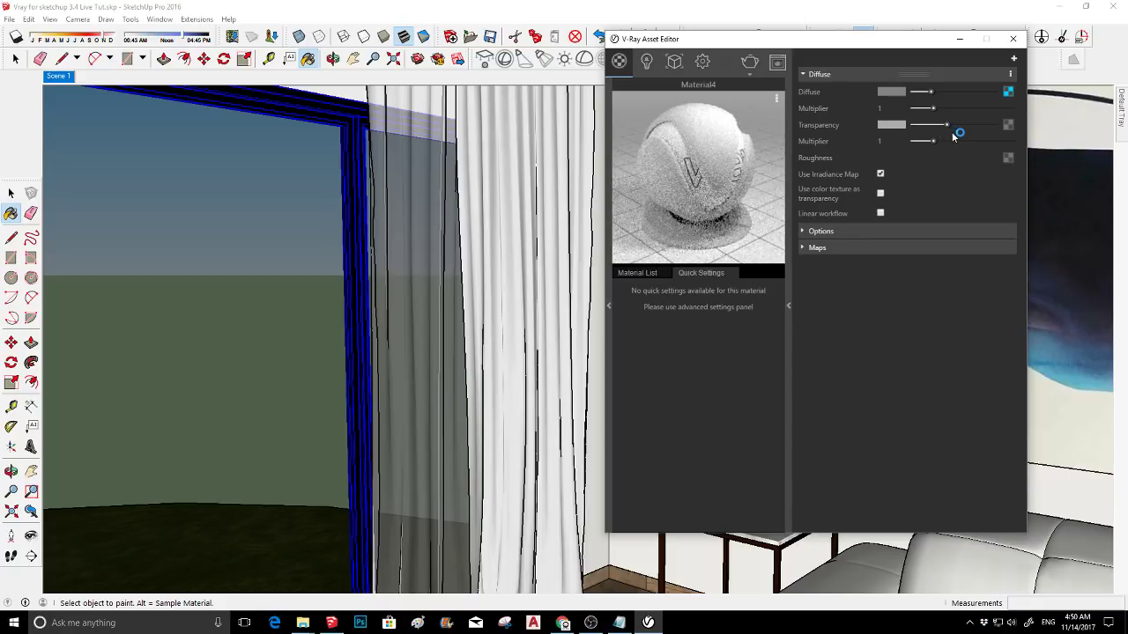
pyautogui.click(954, 124)
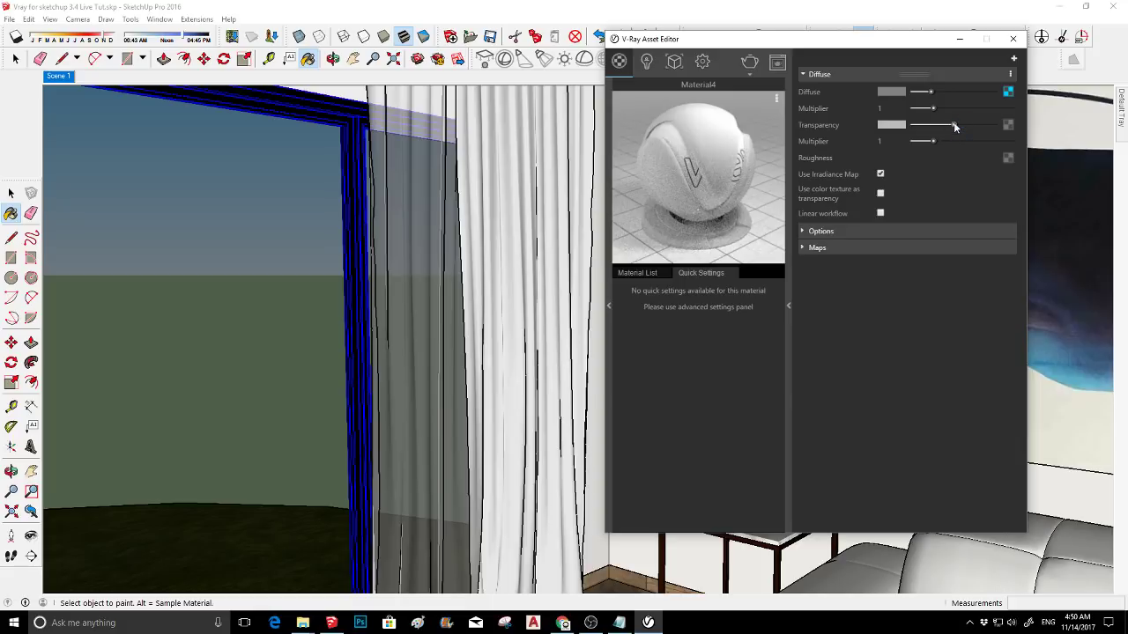
# - Add a Reflection layer to Material4: multiplier 0.62, highlight glossiness 0.46, reflect glossiness 0.42
pyautogui.click(1013, 60)
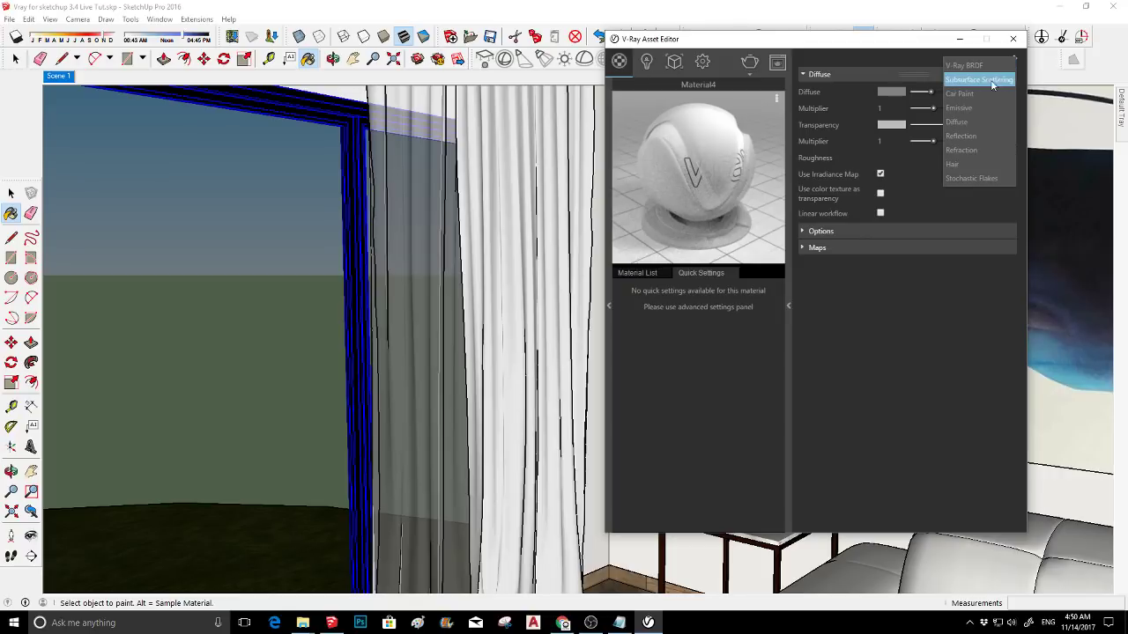
pyautogui.click(980, 136)
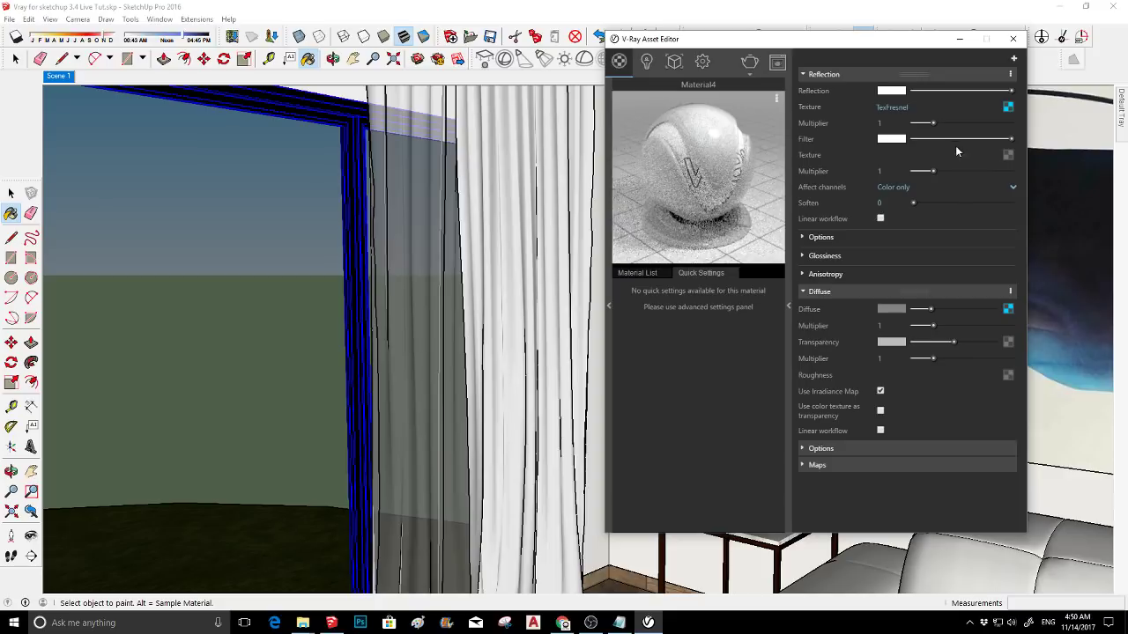
pyautogui.click(897, 237)
pyautogui.click(896, 236)
pyautogui.click(889, 253)
pyautogui.click(961, 271)
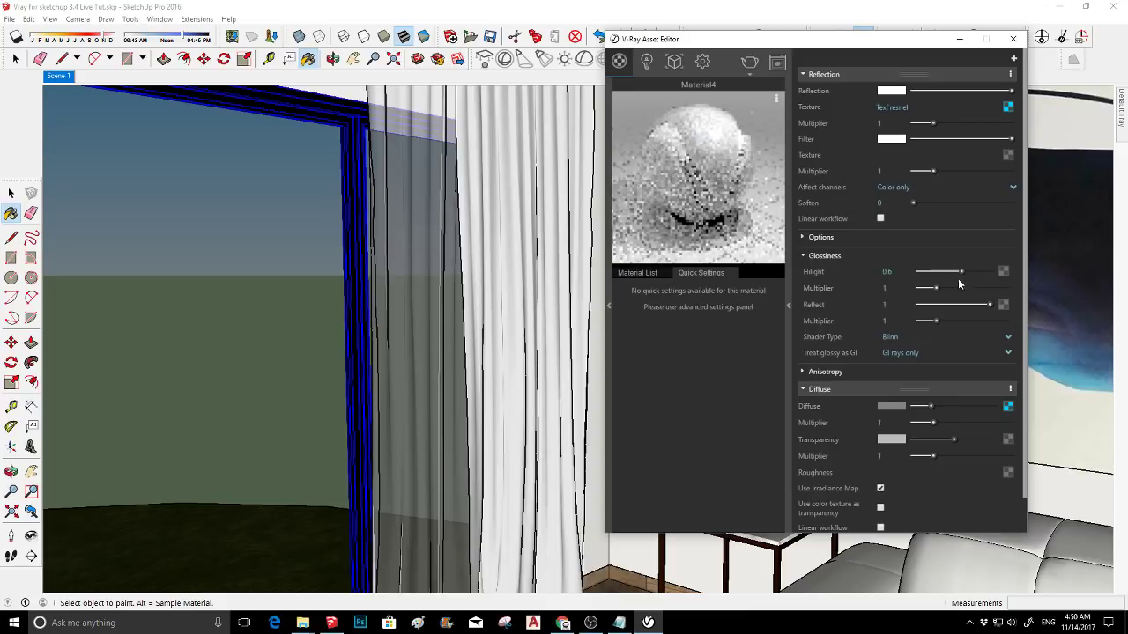
pyautogui.click(961, 305)
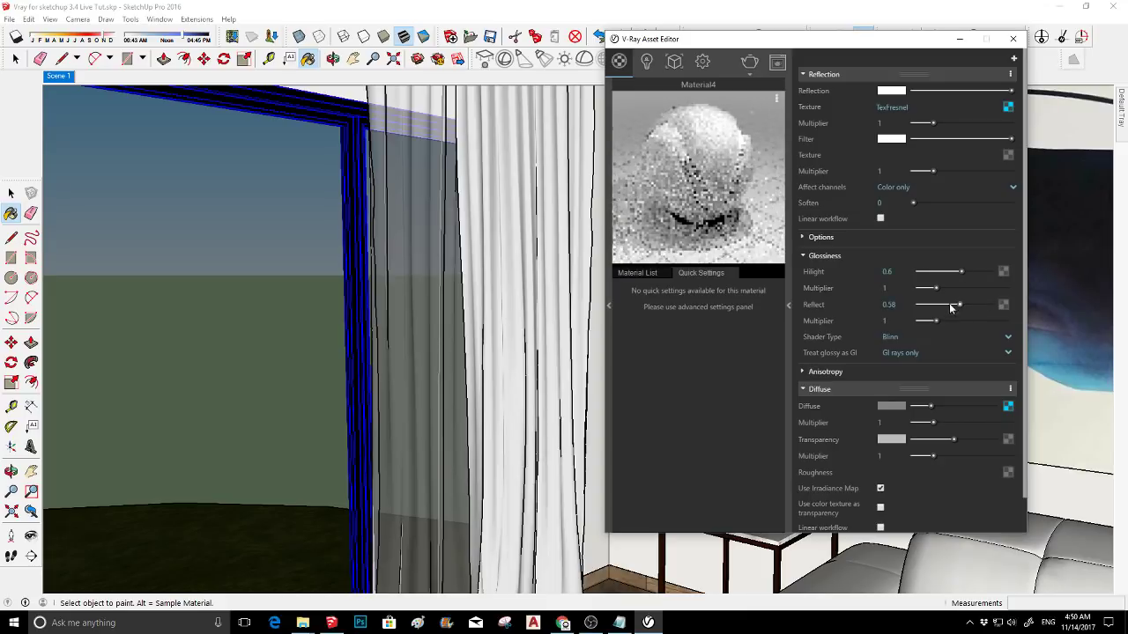
pyautogui.click(951, 272)
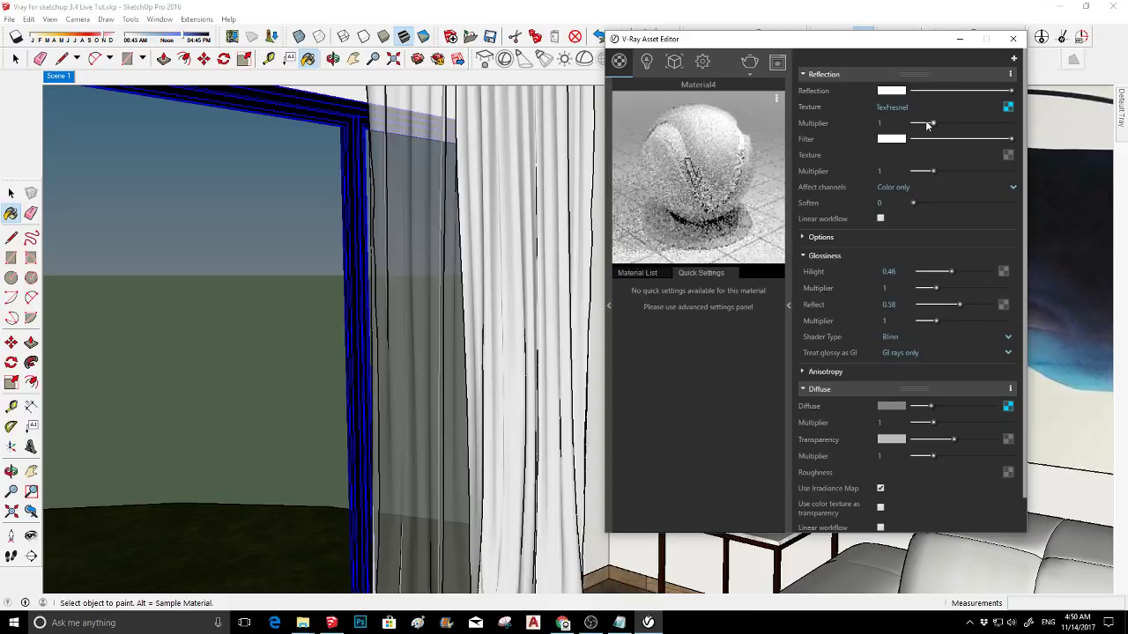
pyautogui.click(926, 124)
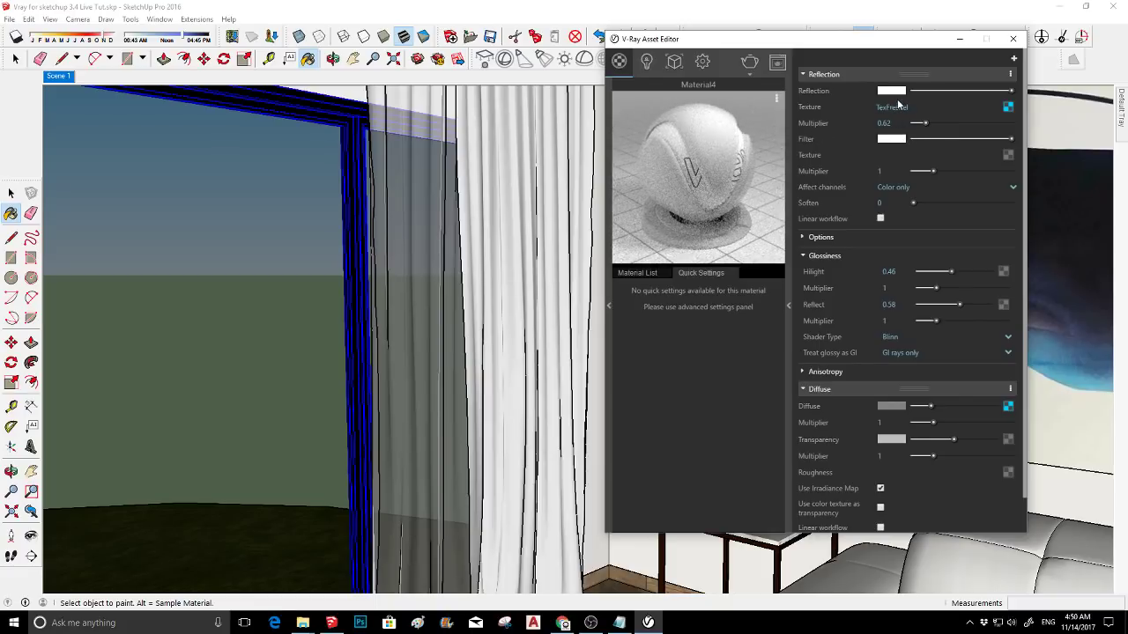
pyautogui.click(949, 305)
pyautogui.click(835, 76)
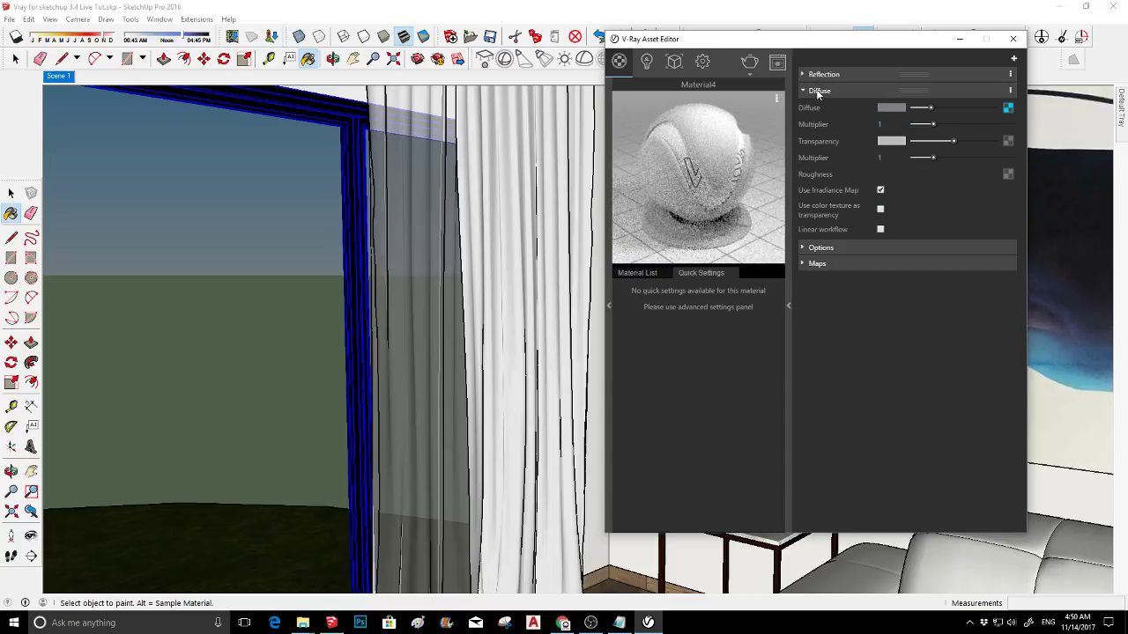
pyautogui.click(848, 92)
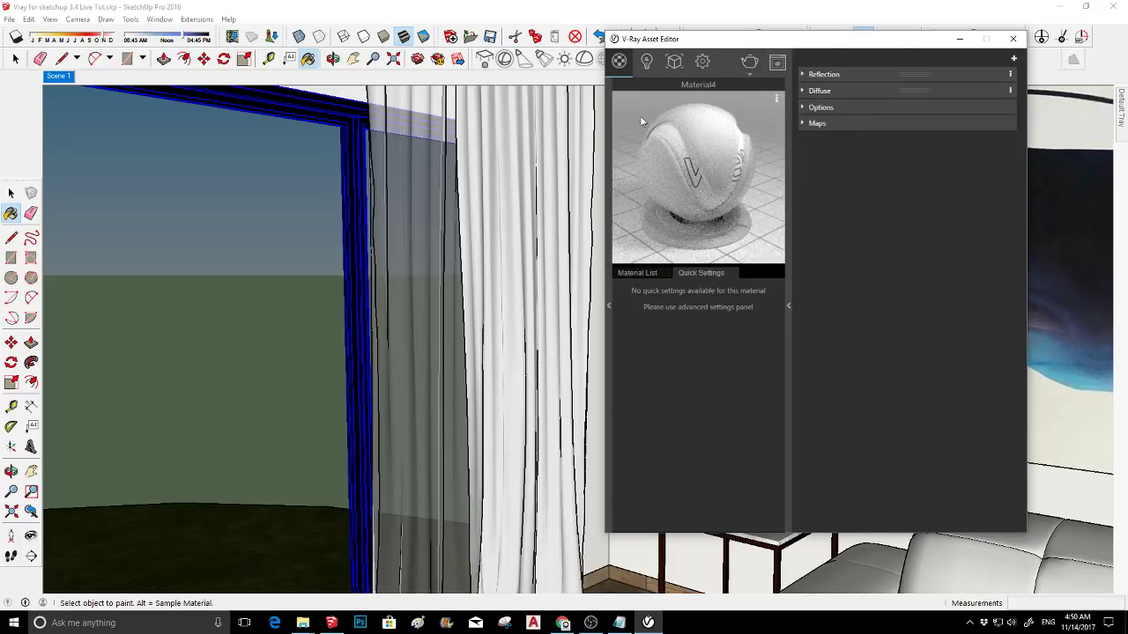
# - Add a Reflection layer to Material6: multiplier 0.53, highlight glossiness 0.49, reflect glossiness 0.46
pyautogui.keyDown('alt'); pyautogui.click(421, 158); pyautogui.keyUp('alt')
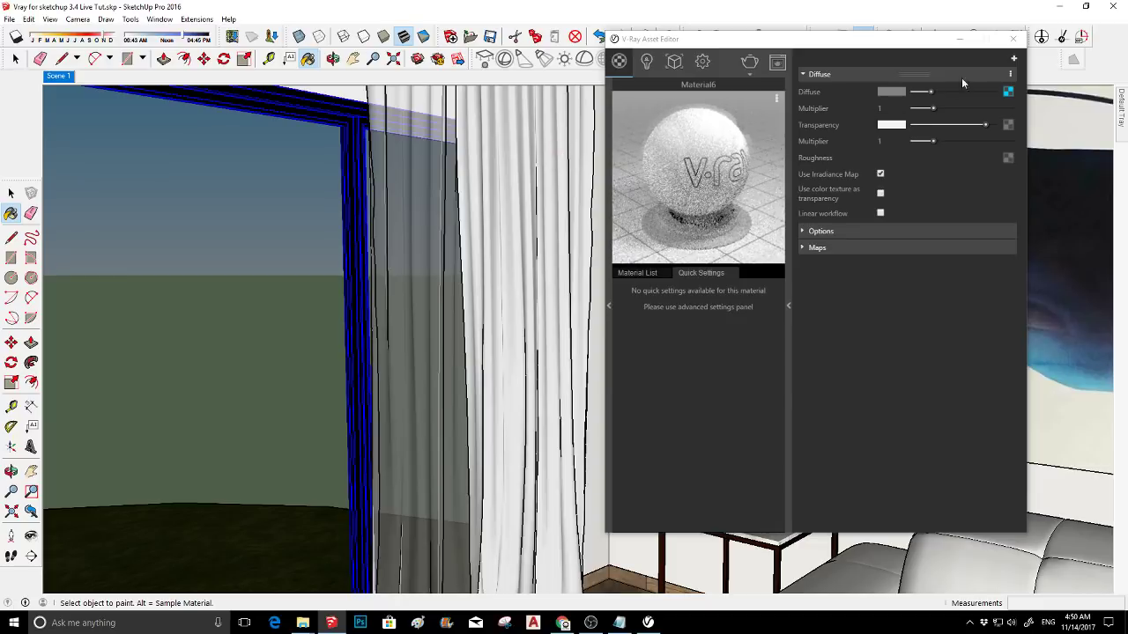
pyautogui.click(1013, 58)
pyautogui.click(976, 137)
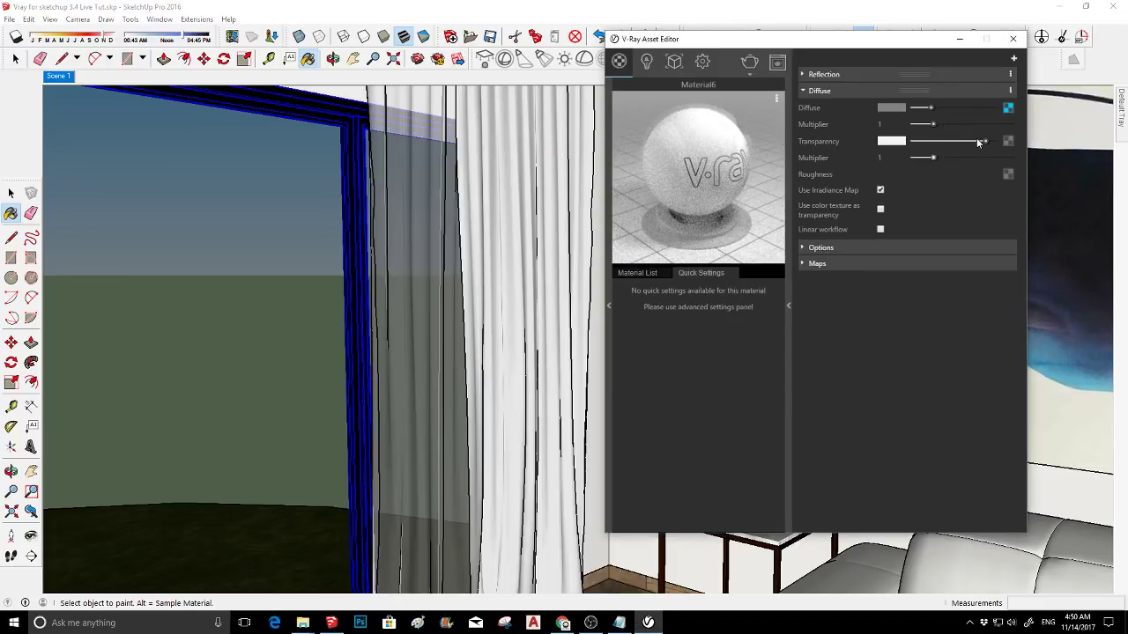
pyautogui.click(936, 75)
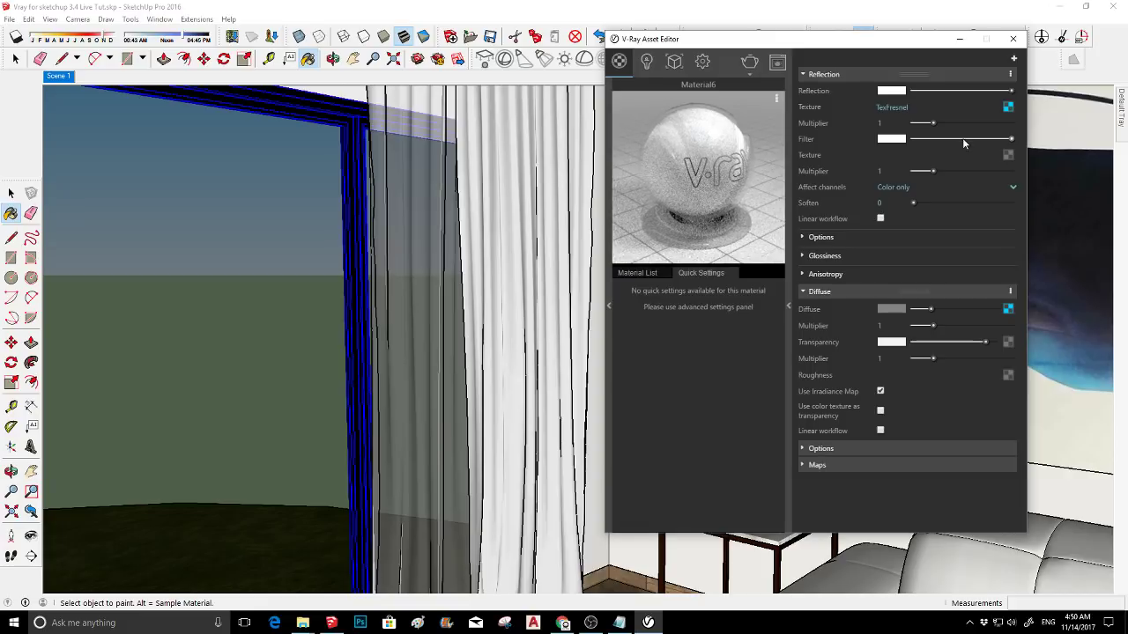
pyautogui.click(923, 125)
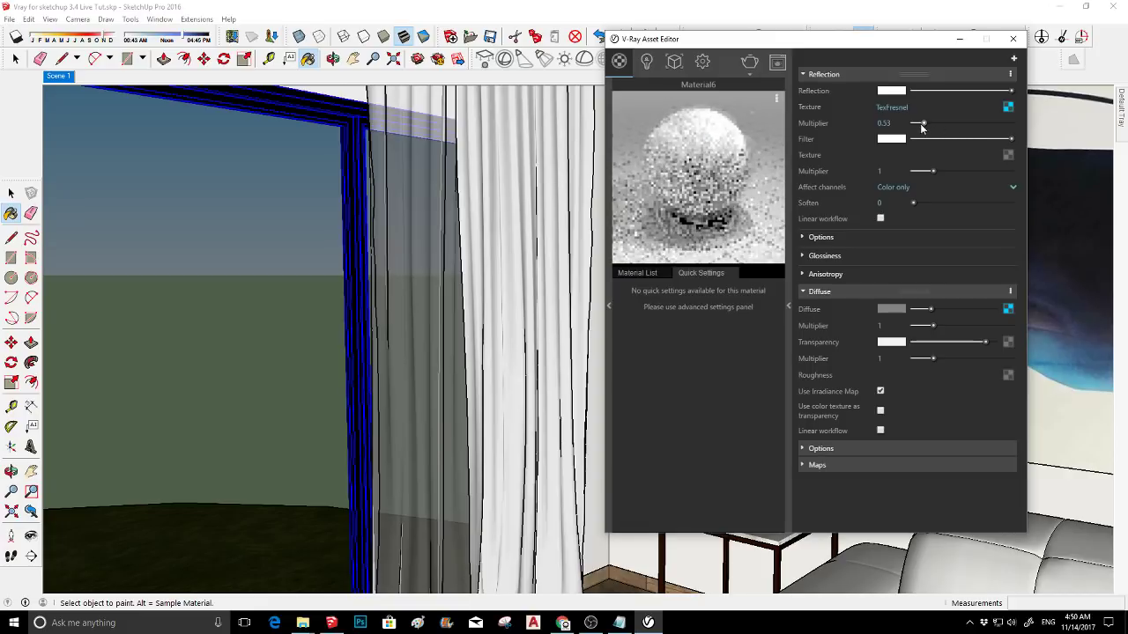
pyautogui.click(895, 256)
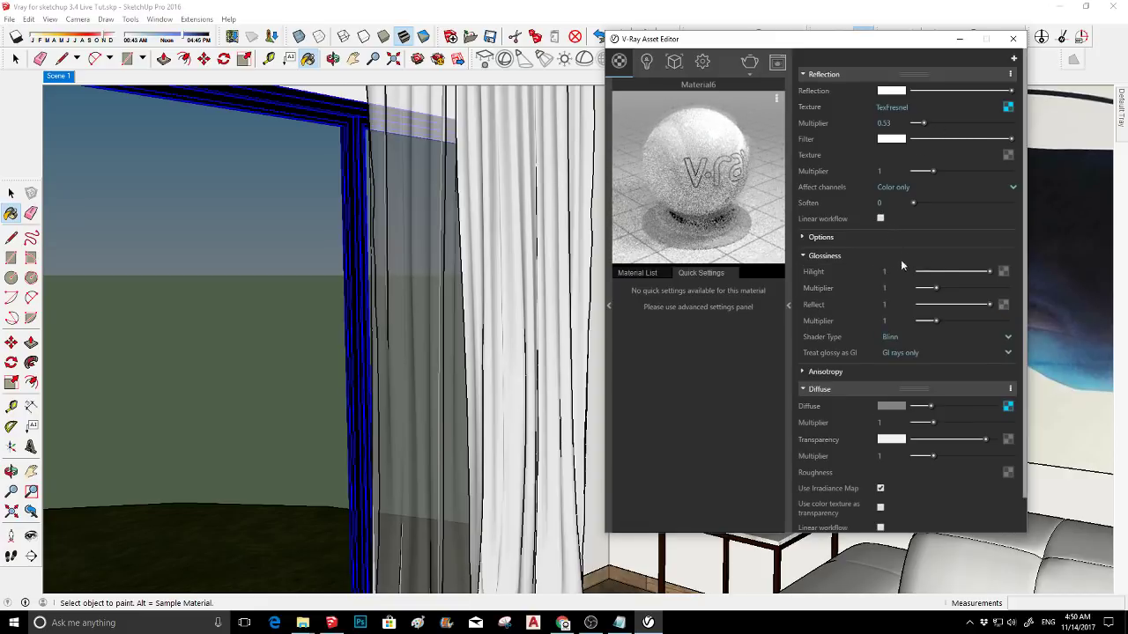
pyautogui.click(953, 272)
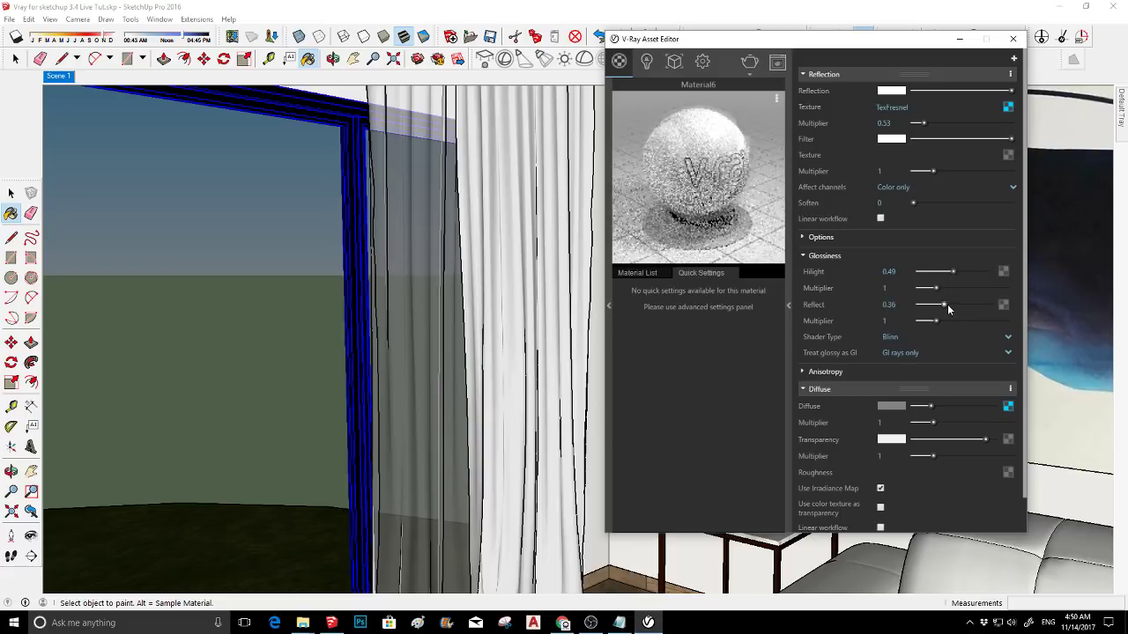
pyautogui.click(952, 305)
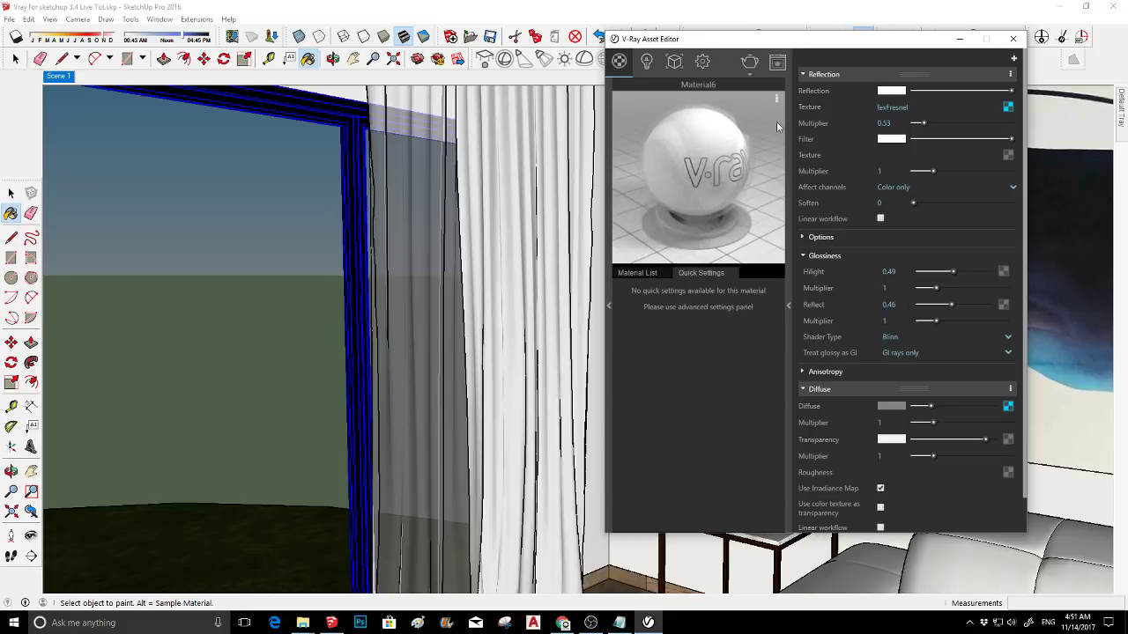
# - Copy the TexFresnel texture from Material6's reflection layer
pyautogui.rightClick(1013, 107)
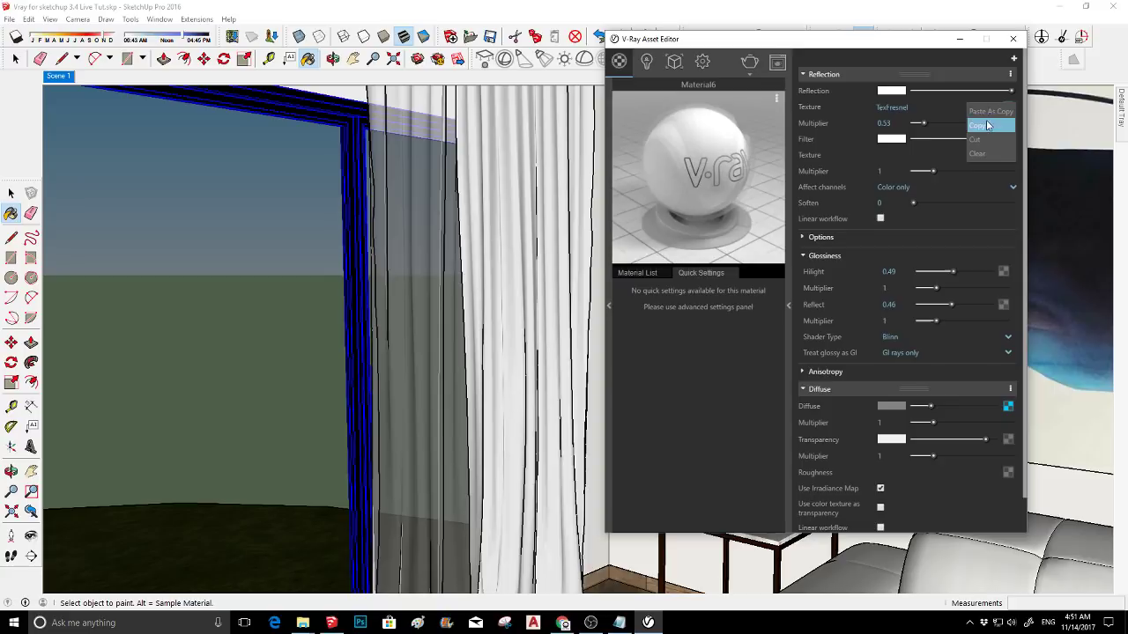
pyautogui.click(987, 126)
pyautogui.scroll(-1, 975, 178)
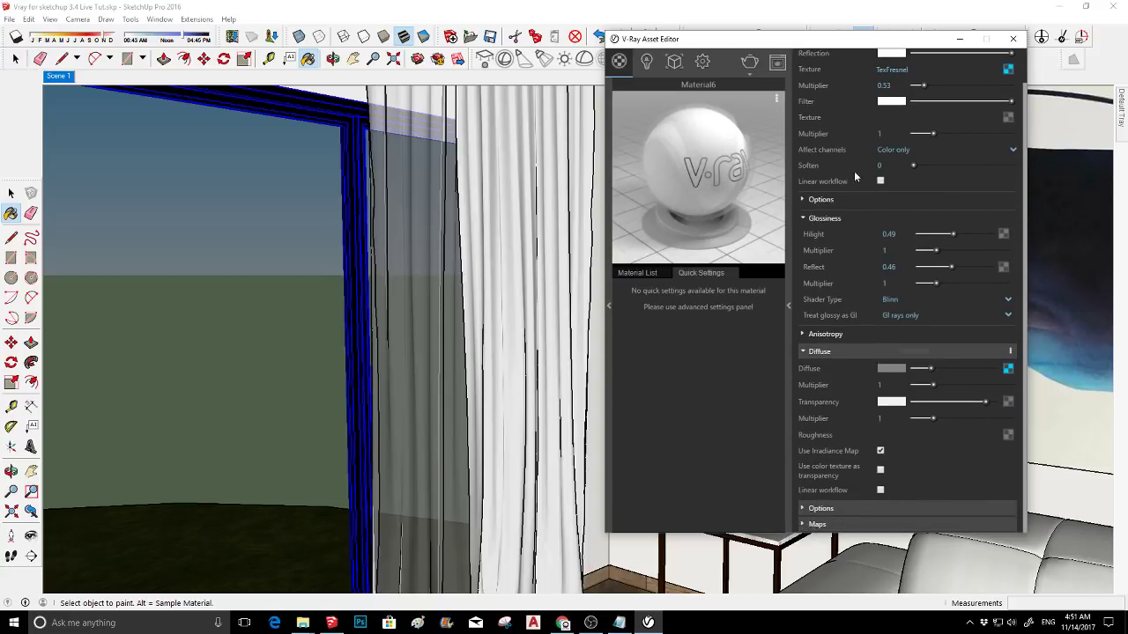
pyautogui.scroll(1, 823, 88)
# - Turn on Material6's bump map and paste TexFresnel as its texture at multiplier 0.29
pyautogui.click(803, 74)
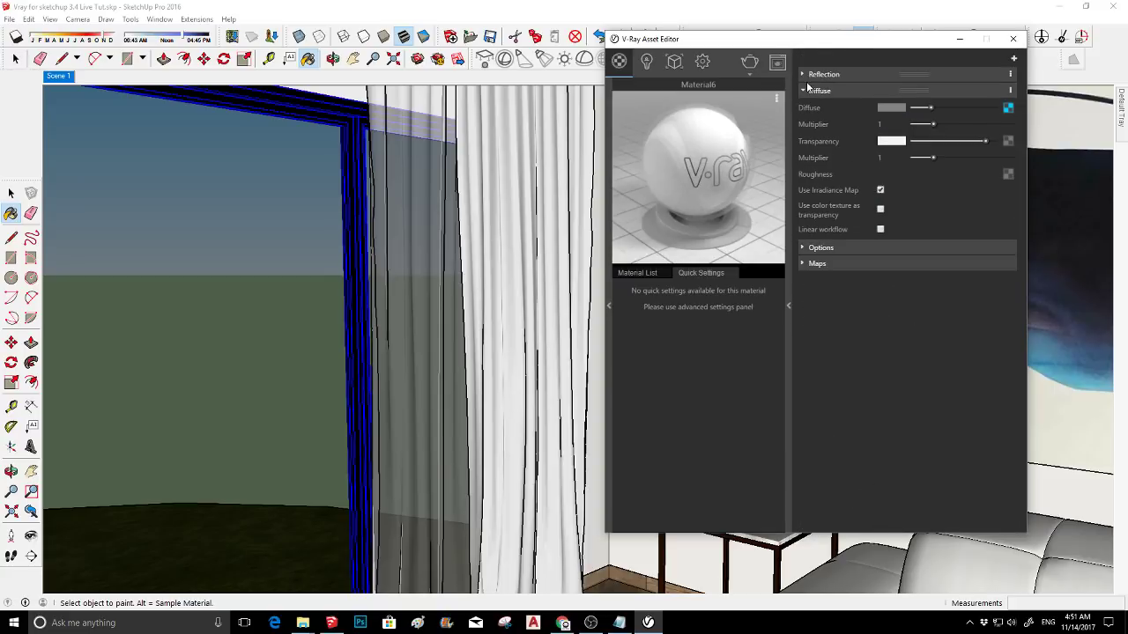
pyautogui.click(803, 90)
pyautogui.click(823, 124)
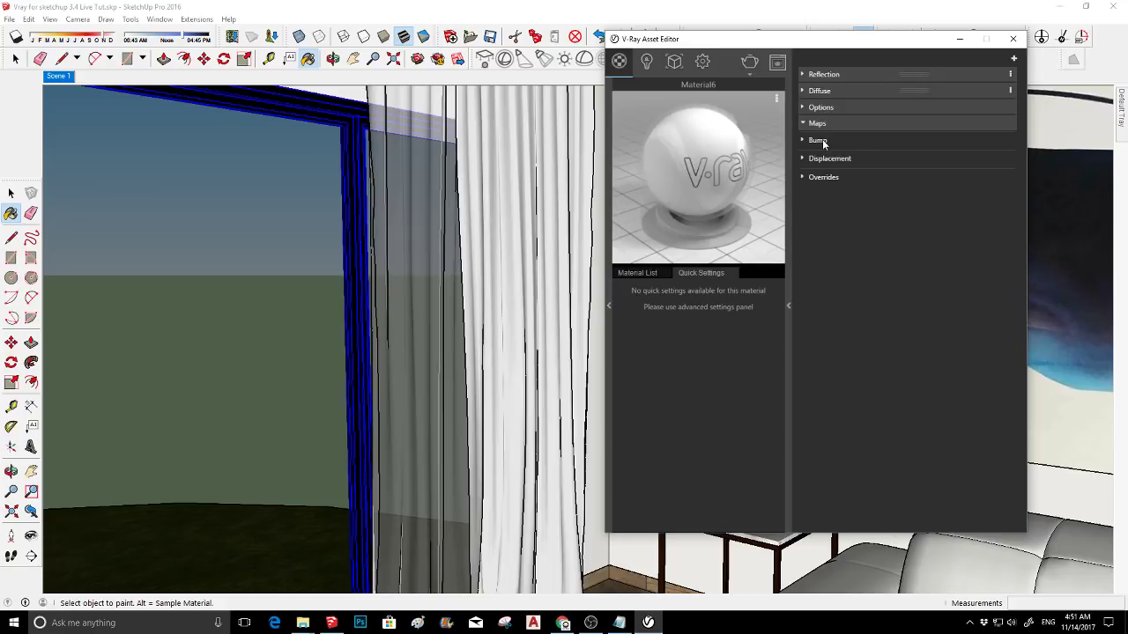
pyautogui.click(820, 140)
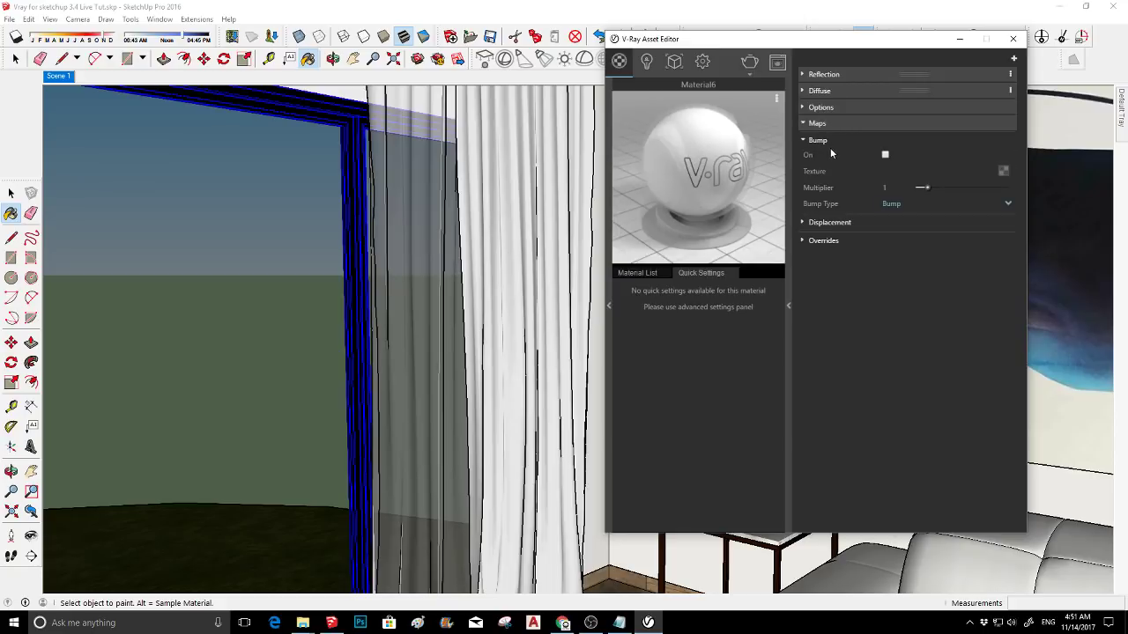
pyautogui.click(885, 155)
pyautogui.rightClick(1003, 173)
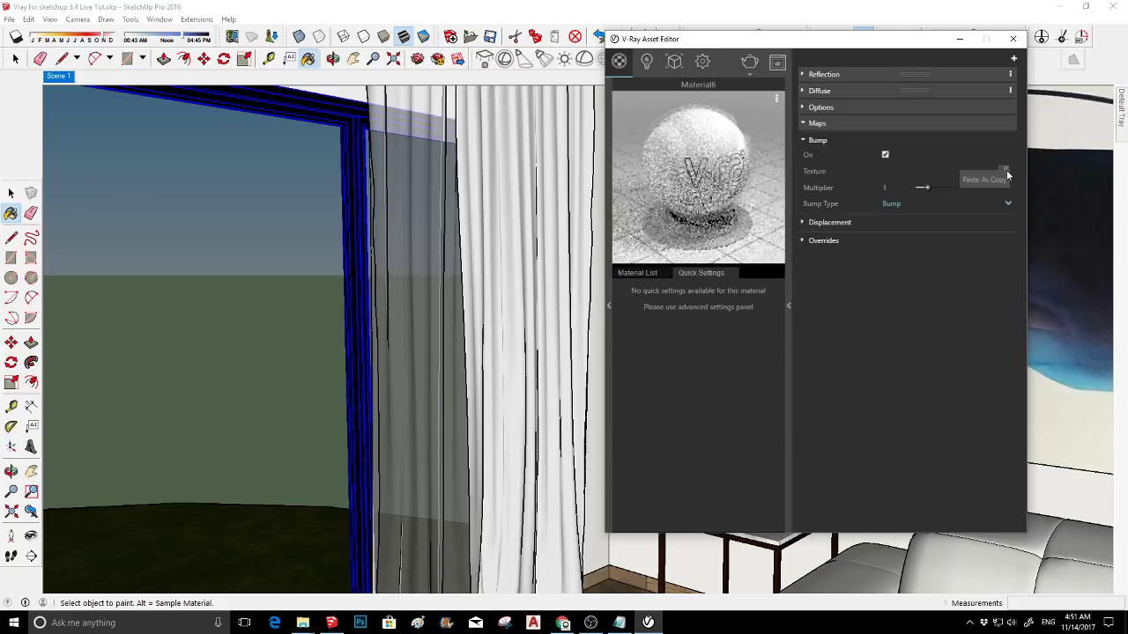
pyautogui.click(1003, 181)
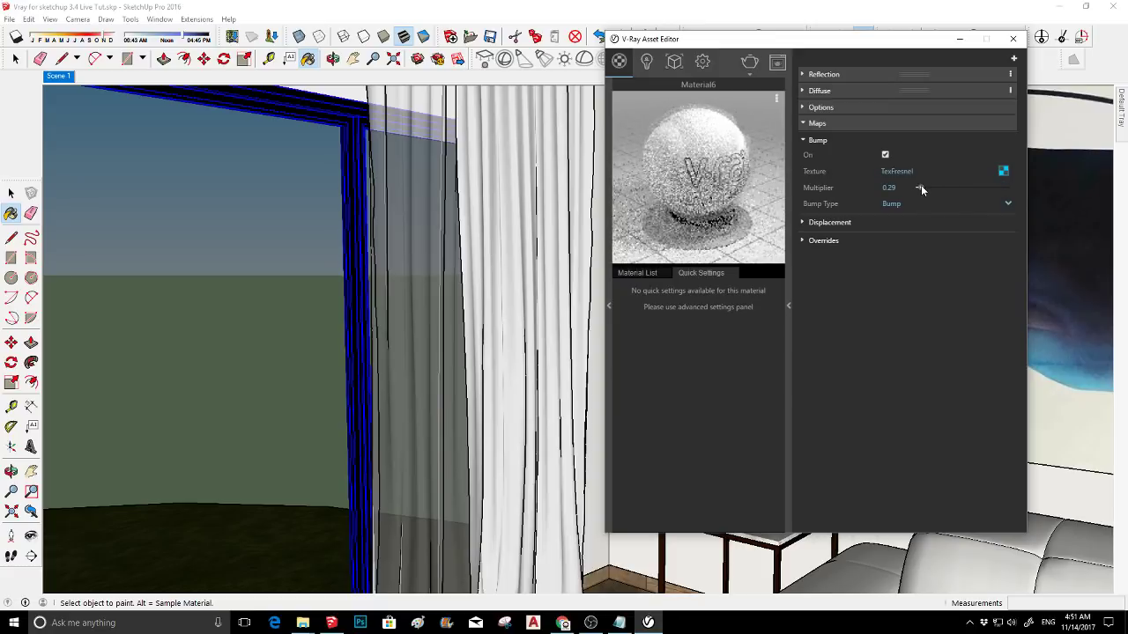
# - Sample the curtain's Material4 and paste TexFresnel into its bump texture
pyautogui.press('alt')
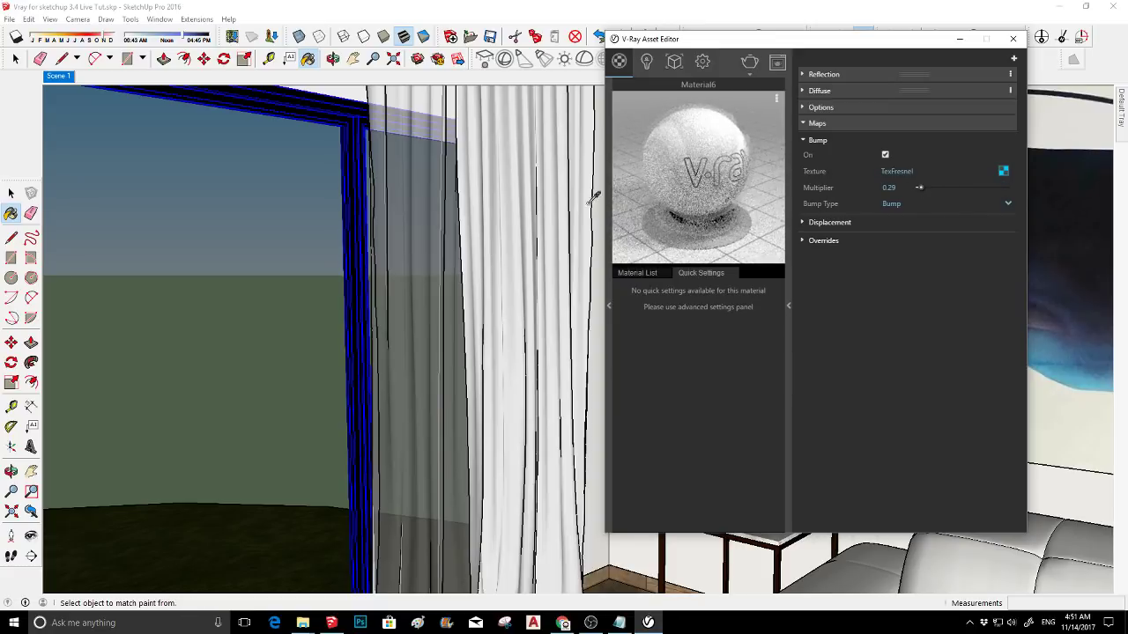
pyautogui.keyDown('alt'); pyautogui.click(587, 185); pyautogui.keyUp('alt')
pyautogui.click(855, 126)
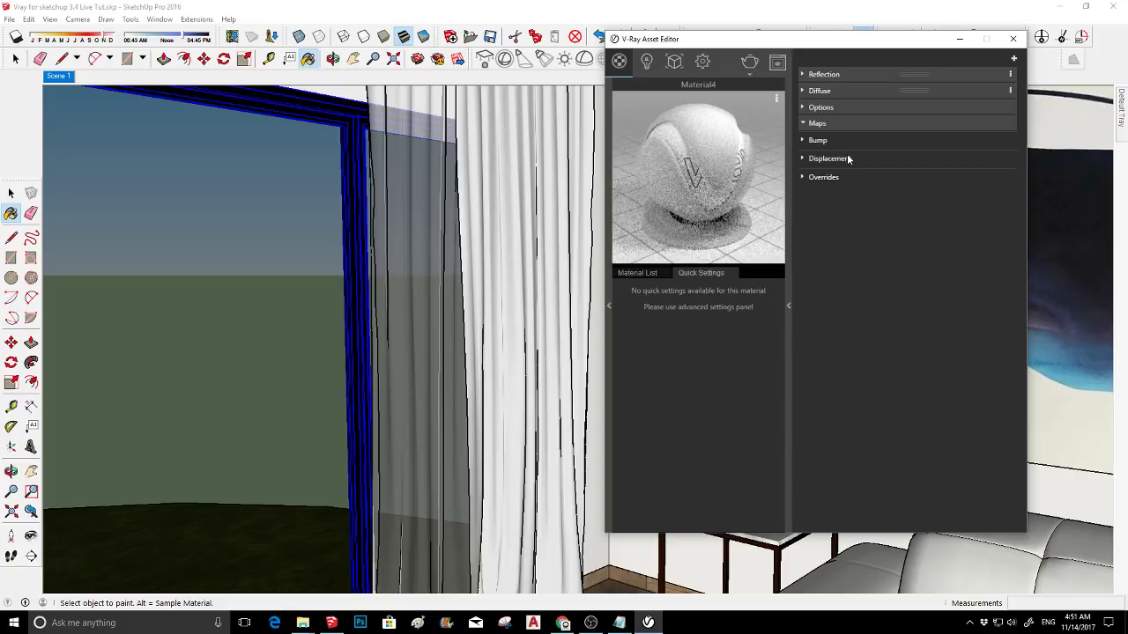
pyautogui.click(845, 143)
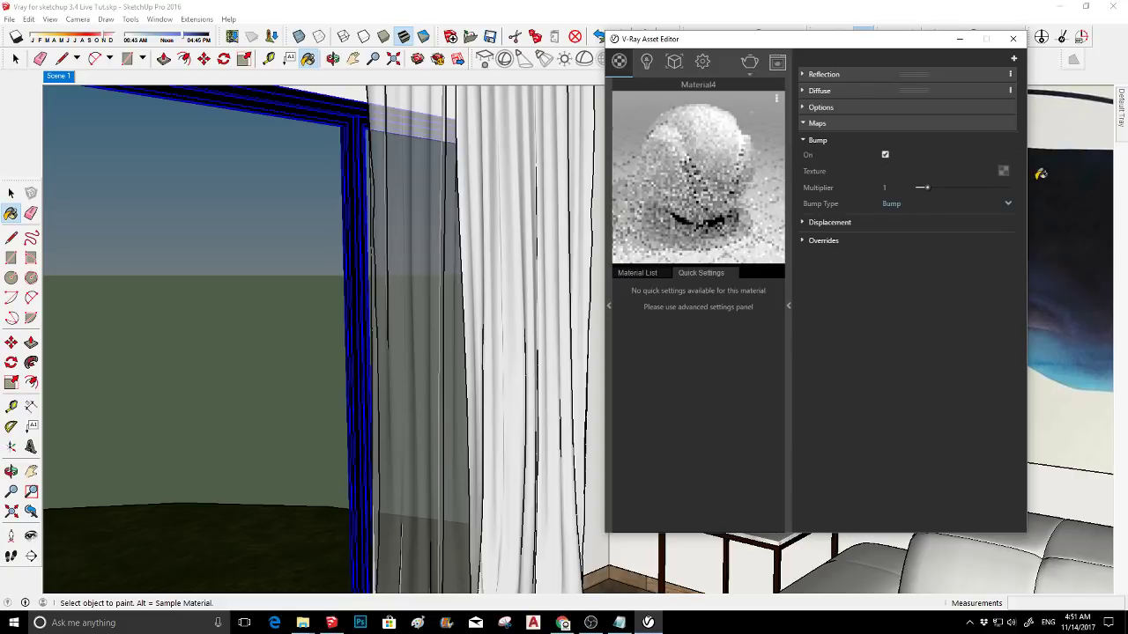
pyautogui.click(1003, 171)
pyautogui.click(993, 181)
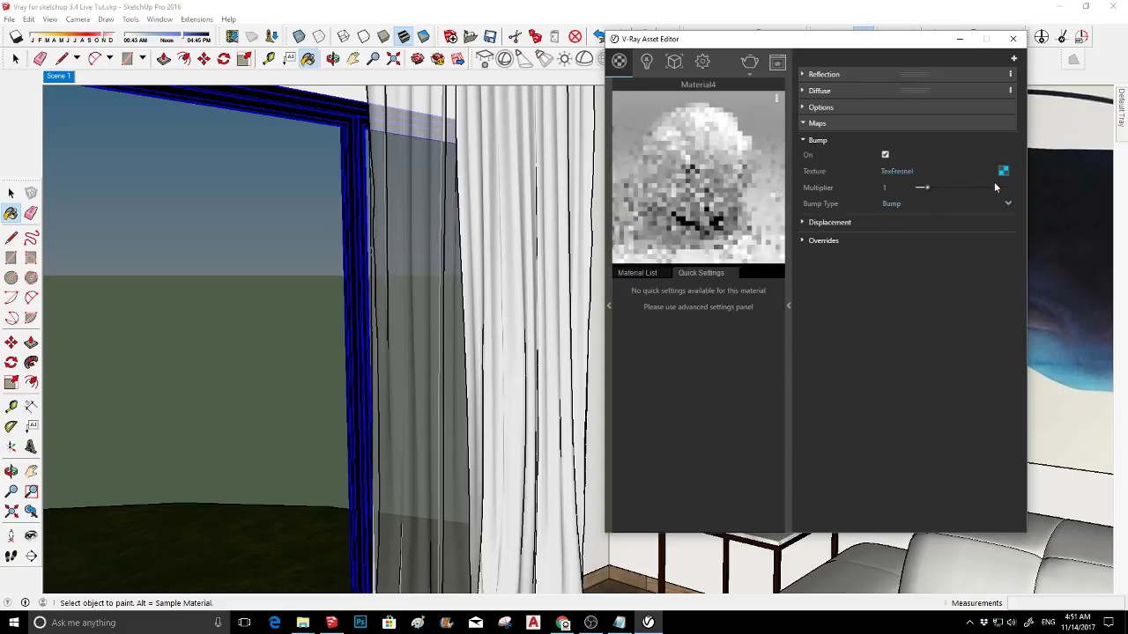
# - Set Material4's bump multiplier to 0.36 and close the material editor
pyautogui.moveTo(924, 188); pyautogui.dragTo(922, 189)
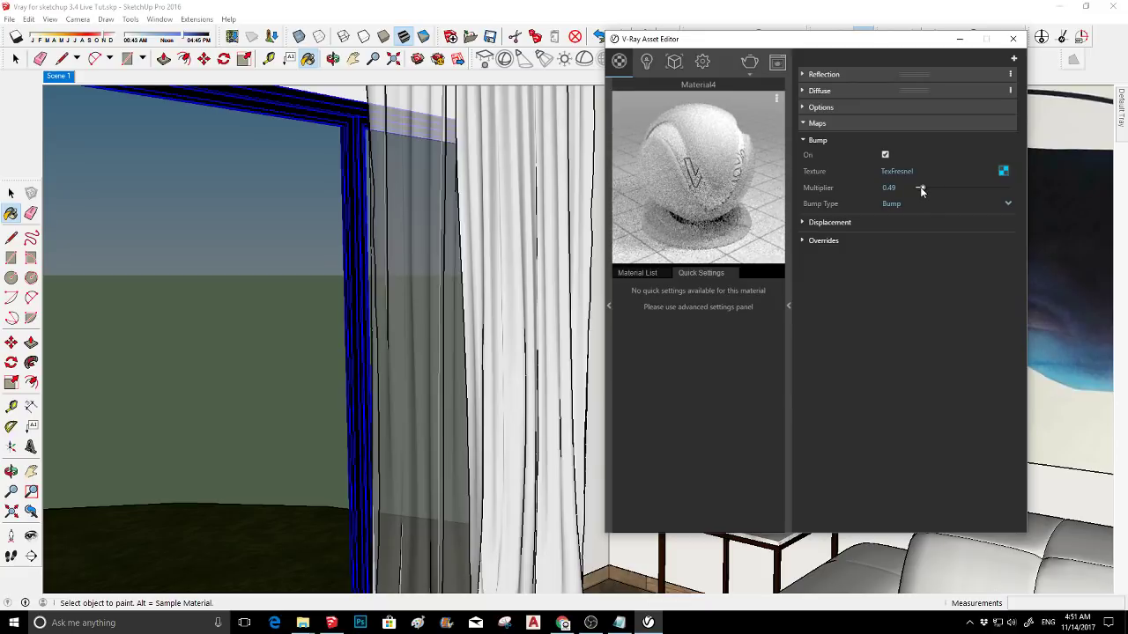
pyautogui.moveTo(919, 187); pyautogui.dragTo(921, 188)
pyautogui.moveTo(920, 188); pyautogui.dragTo(922, 188)
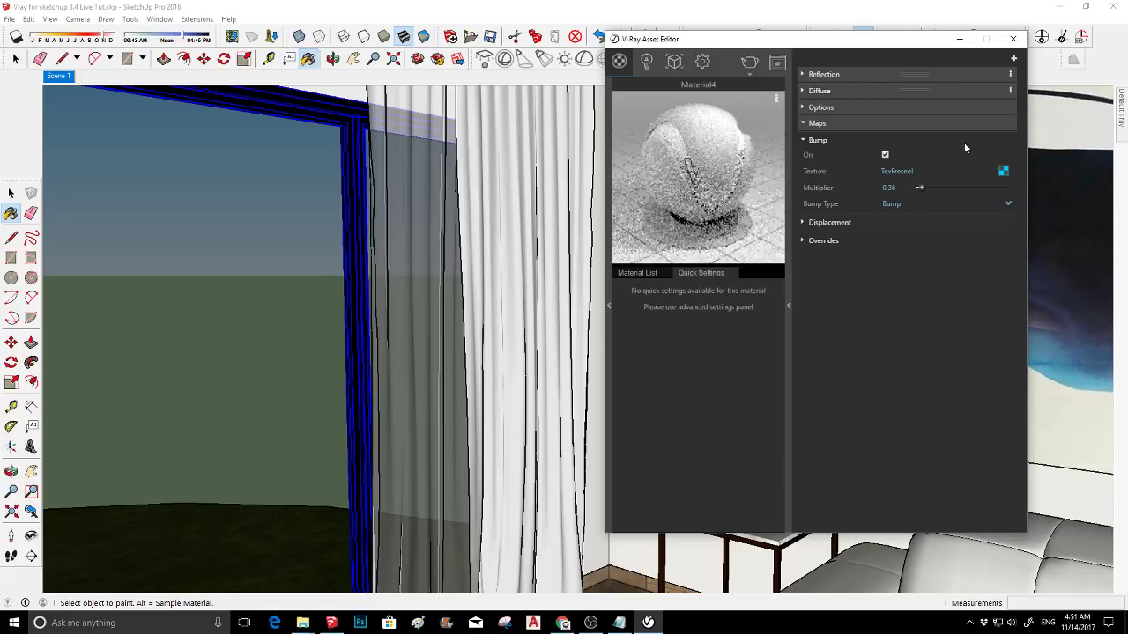
pyautogui.click(1013, 39)
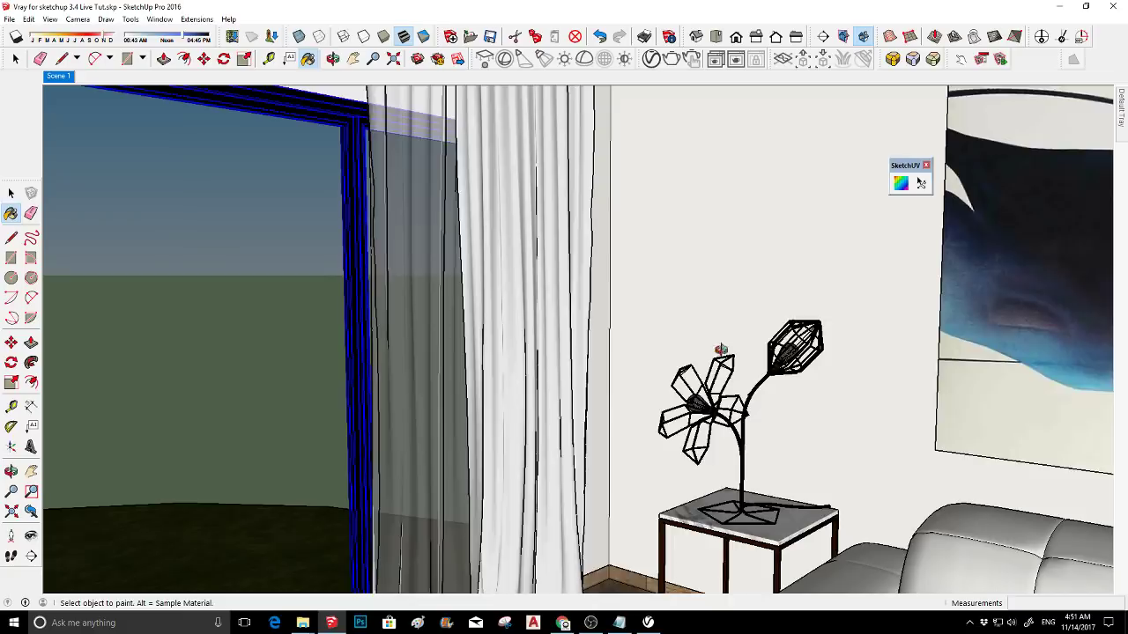
# - From Scene 1, zoom under the flower lamp and show its [Color A02]1 material in the V-Ray Asset Editor
pyautogui.moveTo(755, 263); pyautogui.dragTo(677, 207, button='middle')
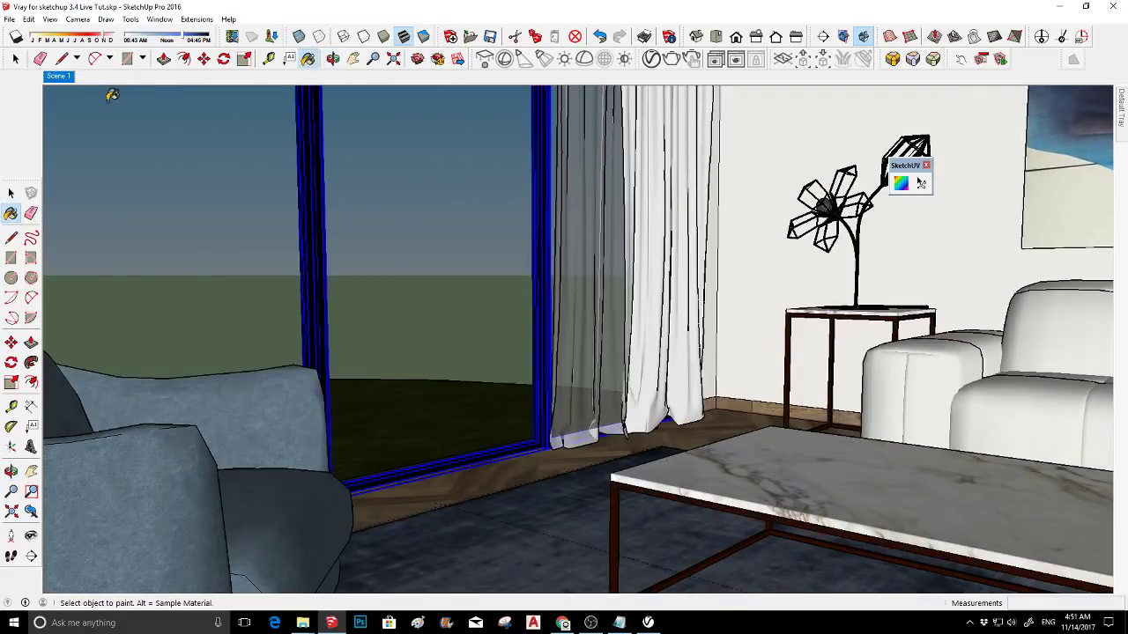
pyautogui.click(58, 77)
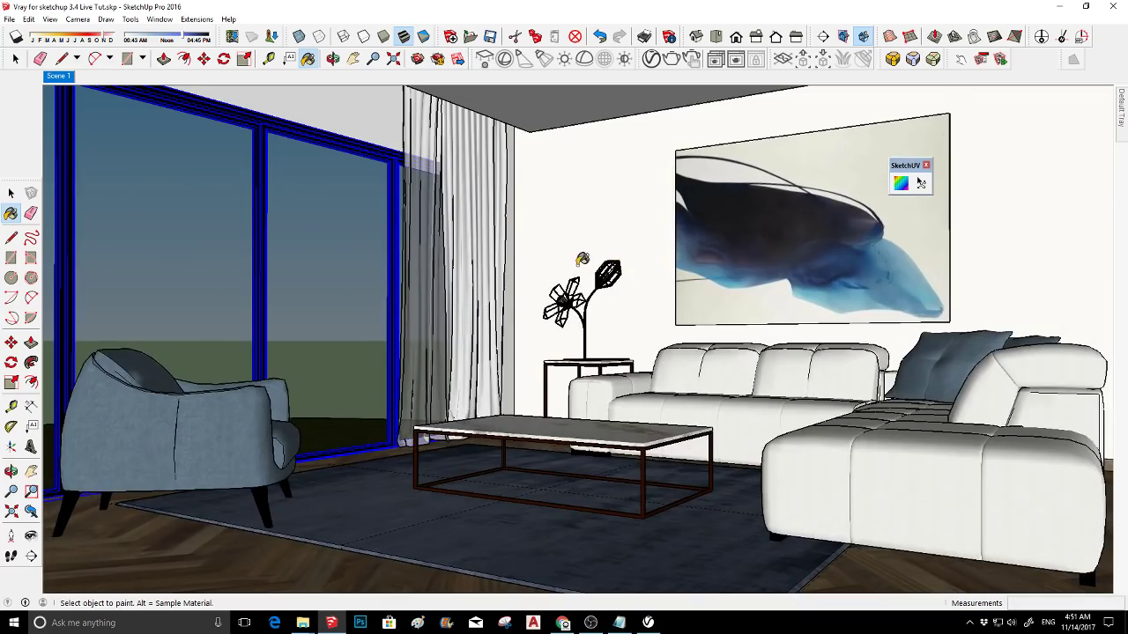
pyautogui.scroll(10, 568, 295)
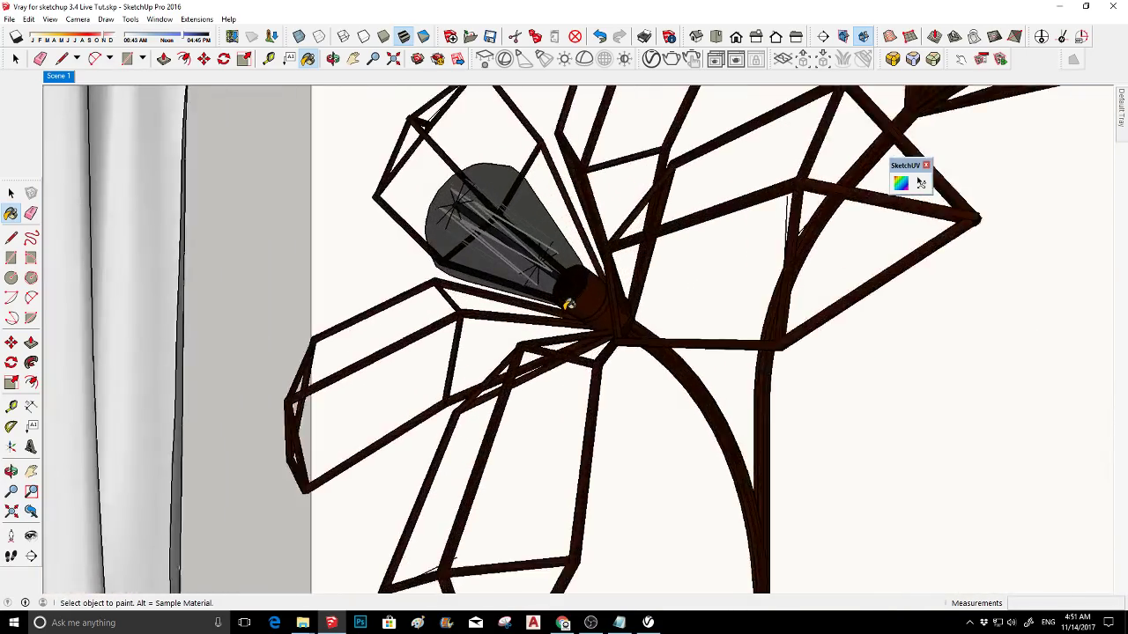
pyautogui.scroll(3, 564, 295)
pyautogui.moveTo(552, 290)
pyautogui.mouseDown(button='middle')
pyautogui.moveTo(554, 352)
pyautogui.moveTo(553, 326)
pyautogui.moveTo(460, 254)
pyautogui.moveTo(725, 447)
pyautogui.moveTo(584, 247)
pyautogui.moveTo(768, 468)
pyautogui.moveTo(581, 261)
pyautogui.mouseUp(button='middle')
pyautogui.scroll(4, 553, 317)
pyautogui.scroll(3, 554, 313)
pyautogui.press('b')
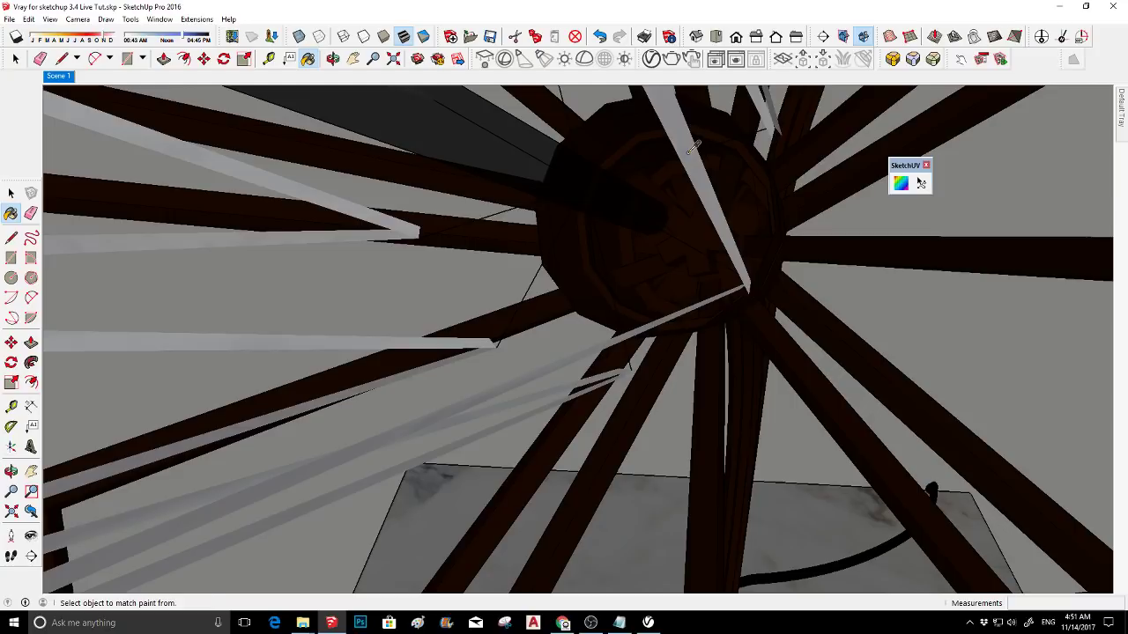
pyautogui.click(651, 59)
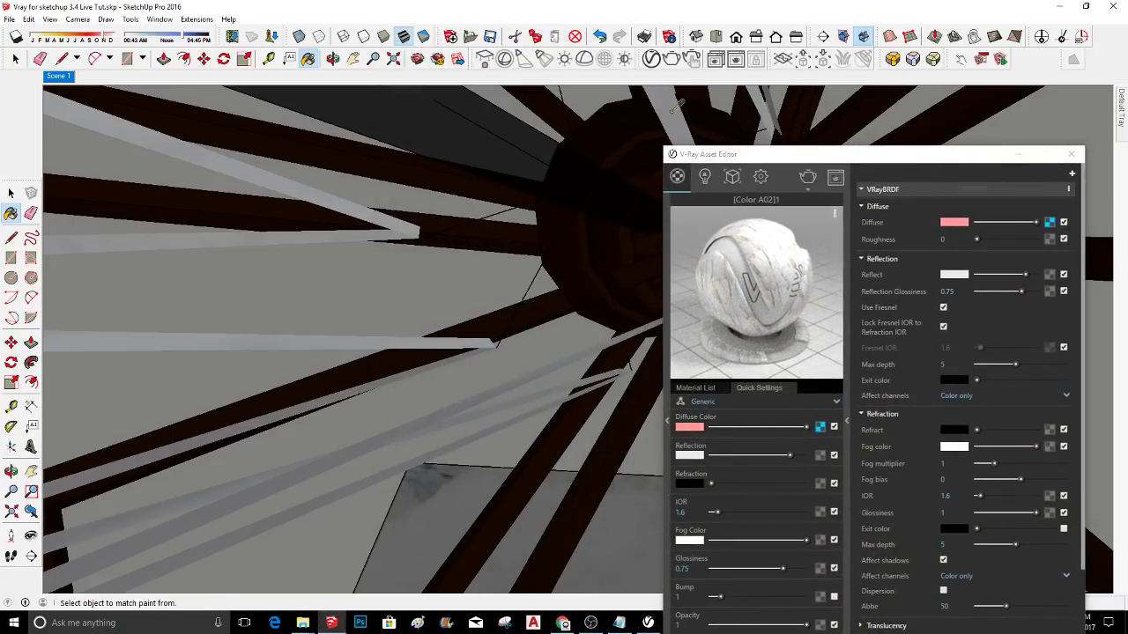
# - Select all the connected thin strips of the flower lamp
pyautogui.press('space')
pyautogui.click(667, 106)
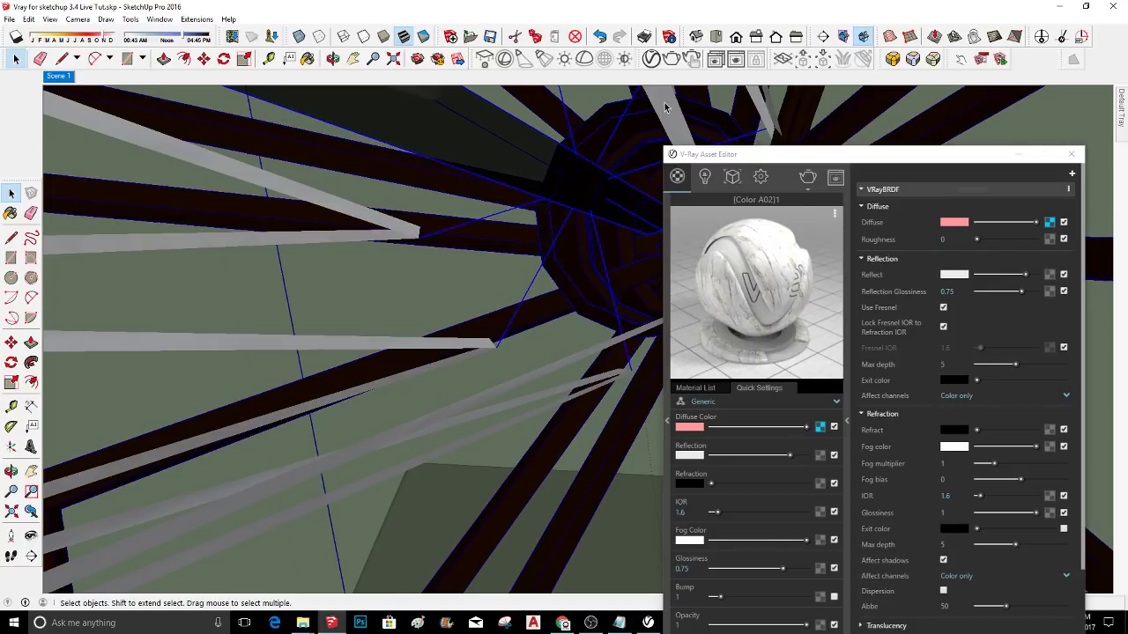
pyautogui.tripleClick(665, 106)
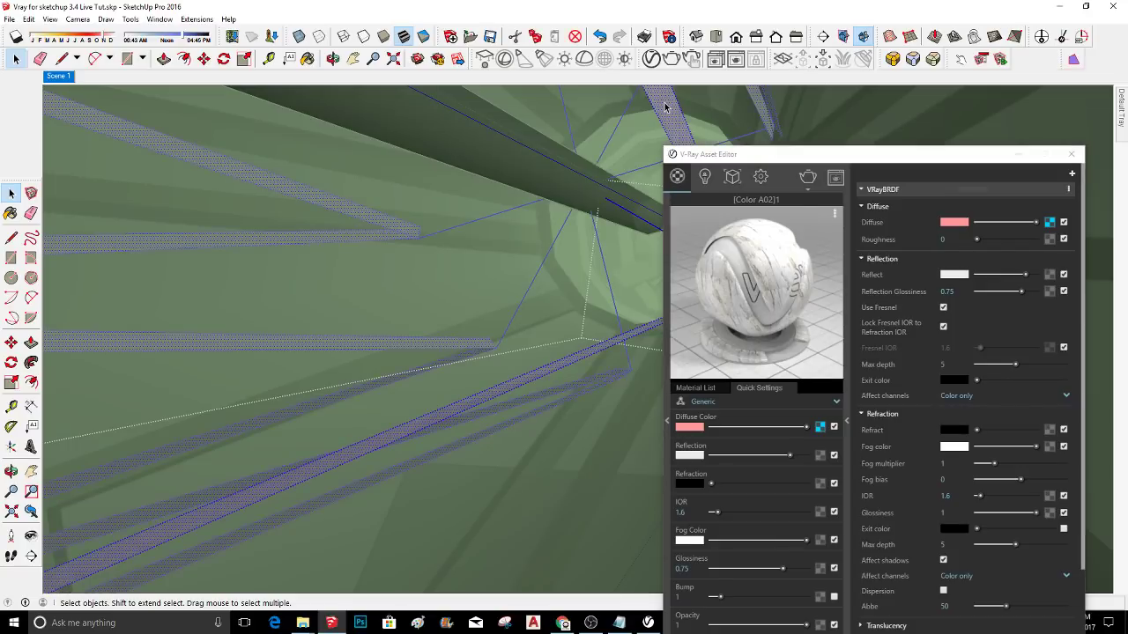
pyautogui.moveTo(397, 232); pyautogui.dragTo(565, 238, button='middle')
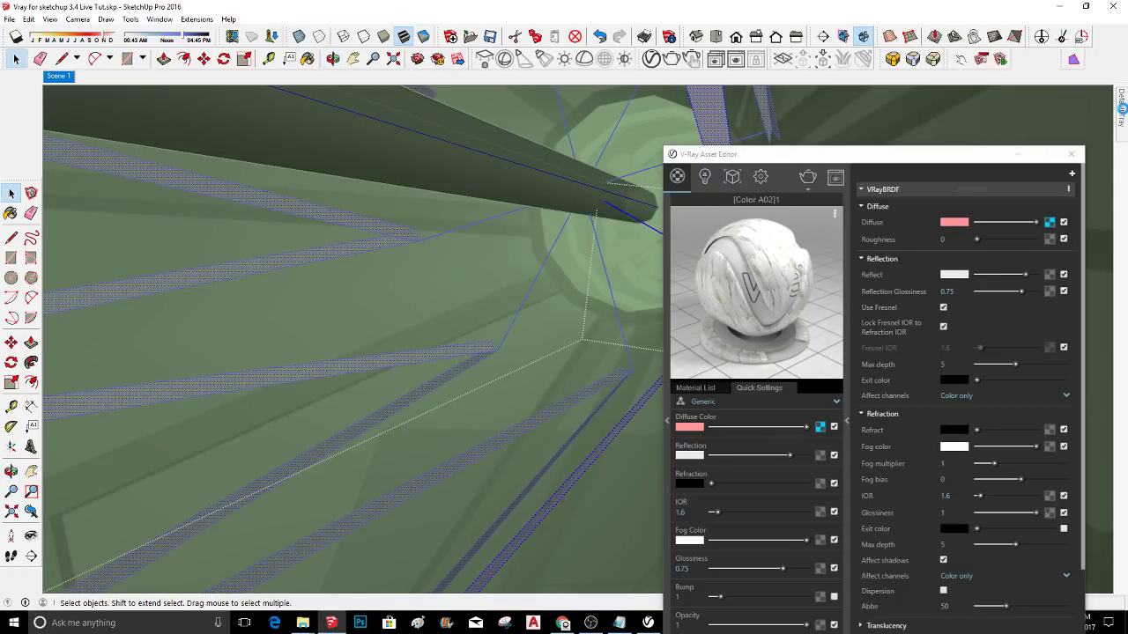
# - Paint the lamp strips pink with Color A02 and return to the Scene 1 view
pyautogui.moveTo(1123, 113)
pyautogui.moveTo(934, 163); pyautogui.dragTo(632, 169)
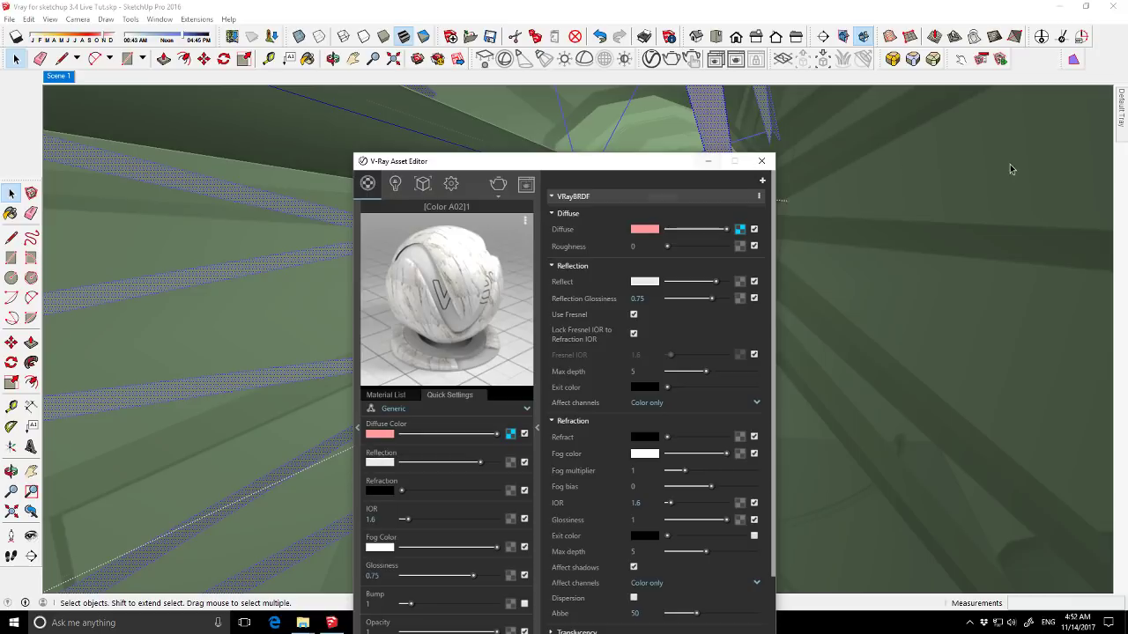
pyautogui.moveTo(1124, 114)
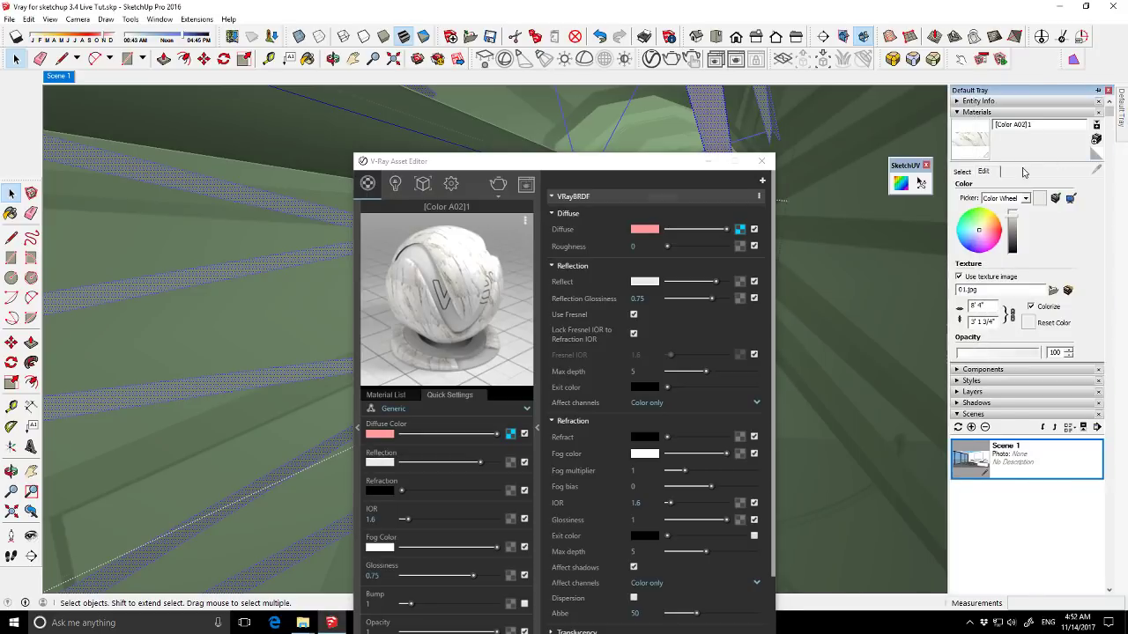
pyautogui.click(963, 172)
pyautogui.click(998, 221)
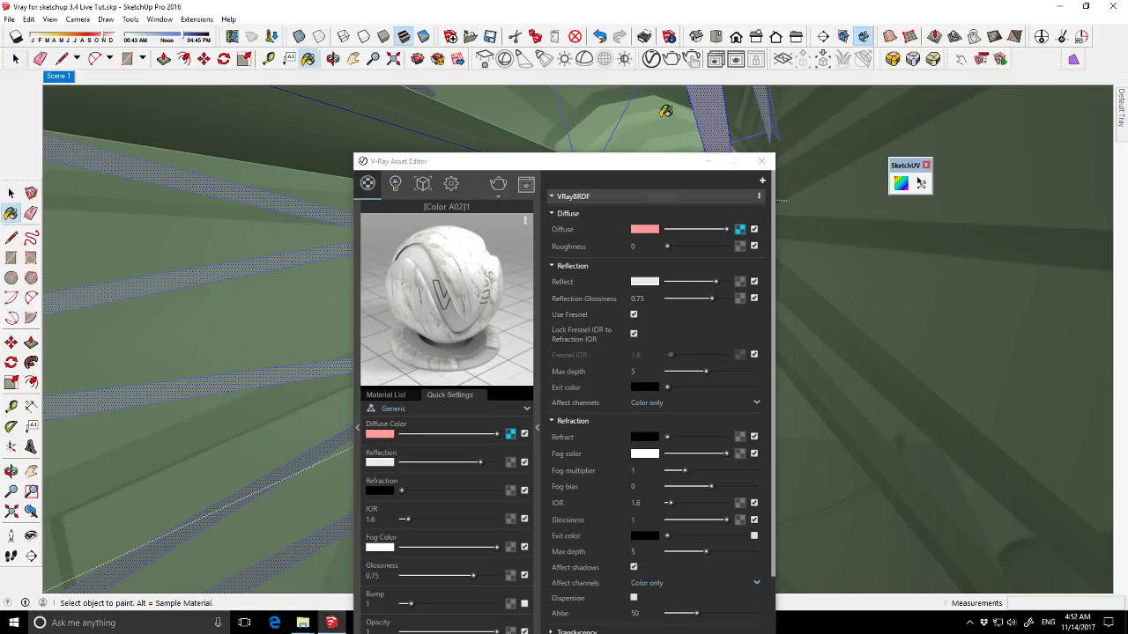
pyautogui.click(715, 108)
pyautogui.press('o')
pyautogui.moveTo(710, 126)
pyautogui.mouseDown()
pyautogui.moveTo(788, 143)
pyautogui.moveTo(674, 101)
pyautogui.mouseUp()
pyautogui.press('b')
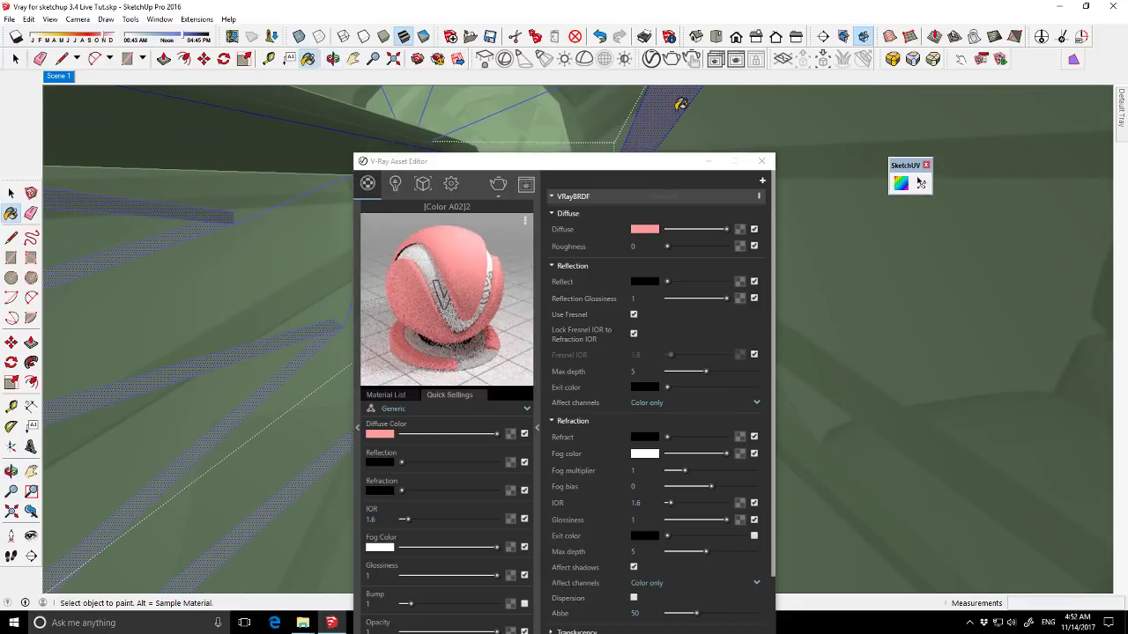
pyautogui.click(675, 101)
pyautogui.press('space')
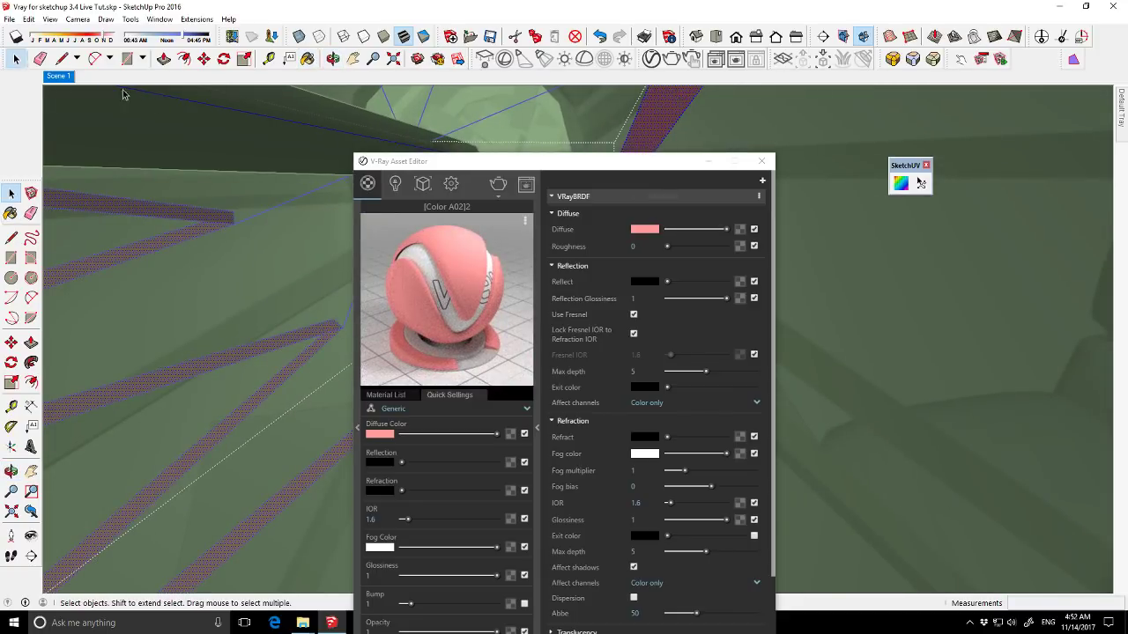
pyautogui.click(67, 78)
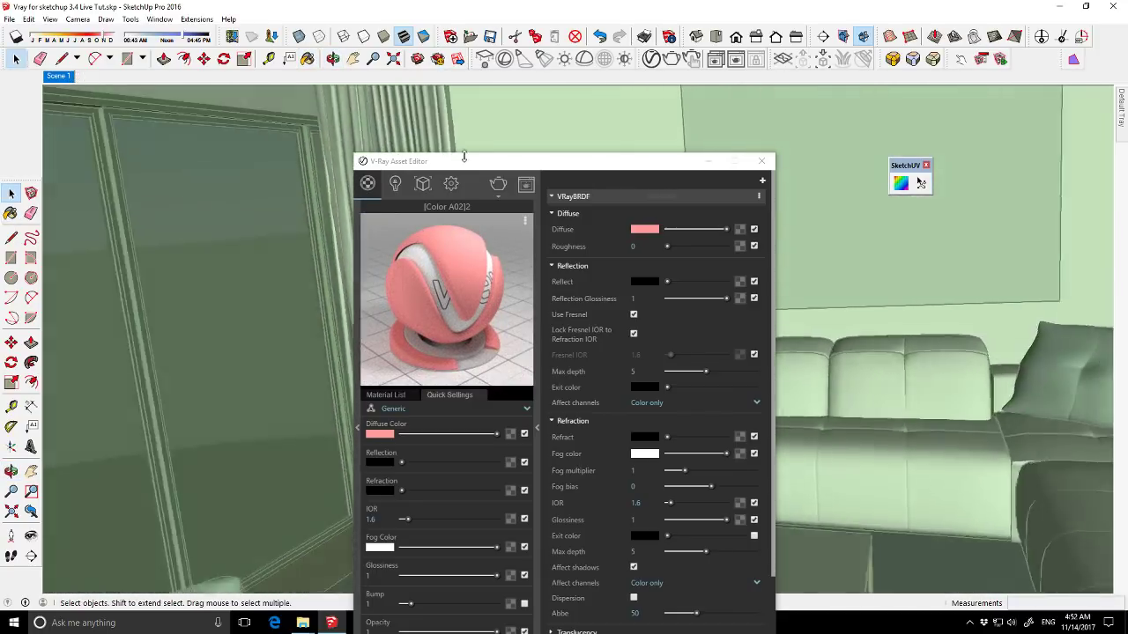
# - Move the Asset Editor aside, exit the lamp component, and zoom back out to the room
pyautogui.moveTo(463, 157); pyautogui.dragTo(818, 101)
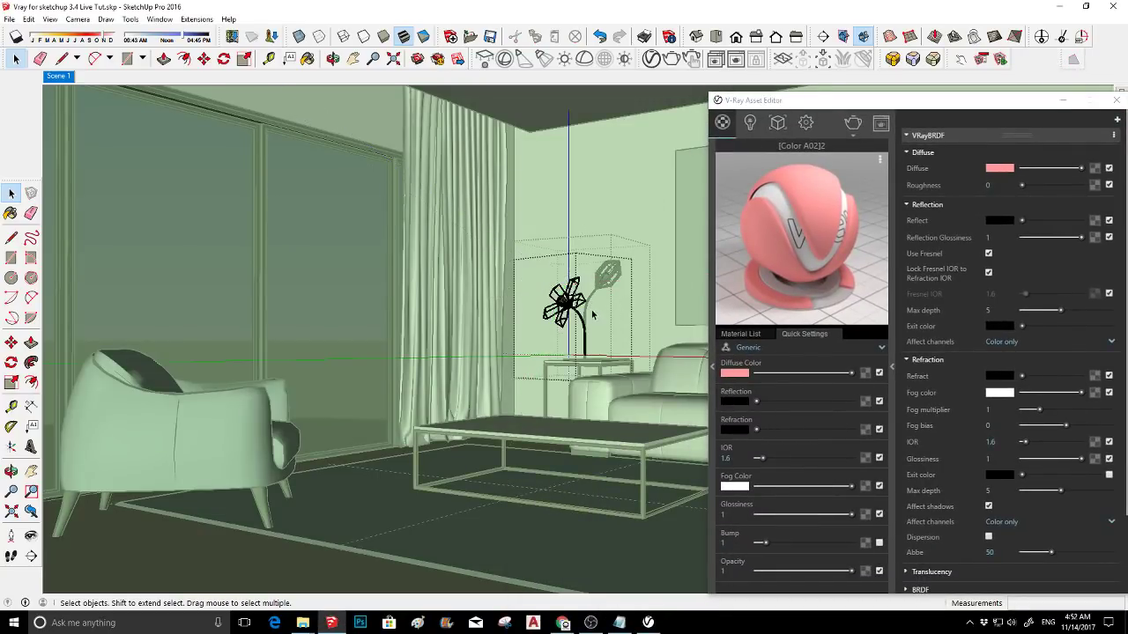
pyautogui.scroll(5, 592, 315)
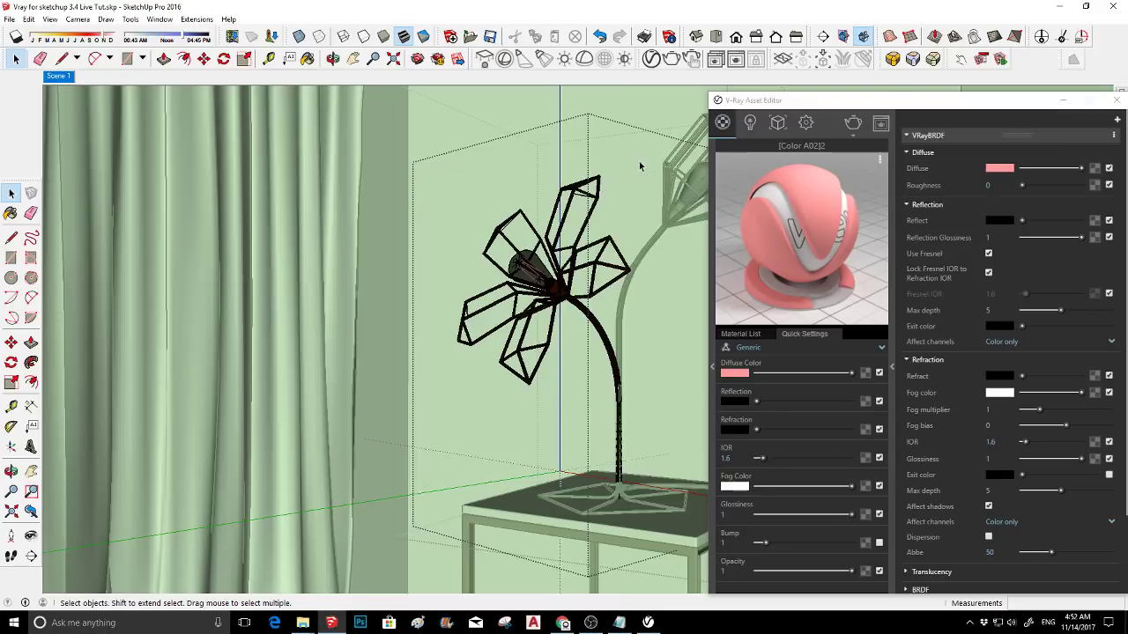
pyautogui.moveTo(638, 162); pyautogui.dragTo(484, 314, button='middle')
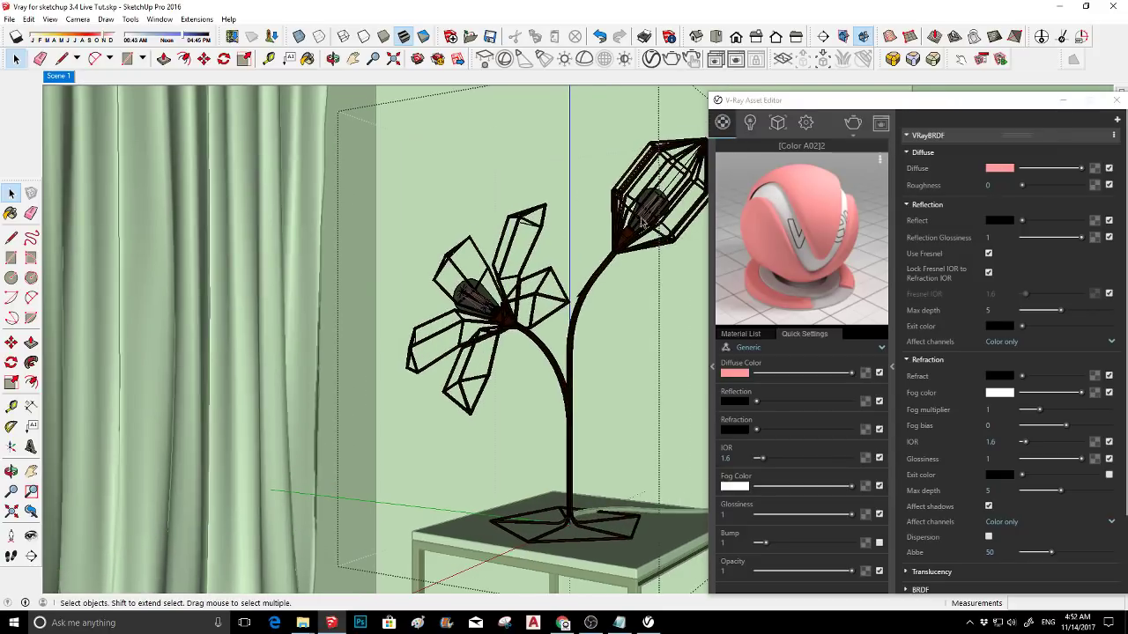
pyautogui.press('Escape')
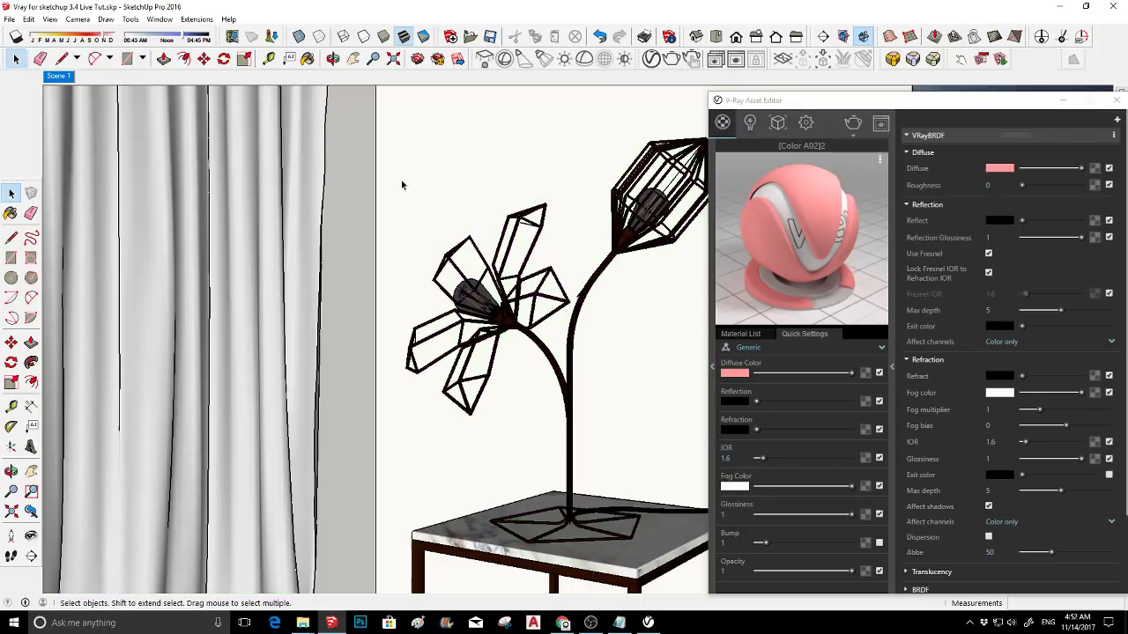
pyautogui.scroll(-10, 350, 171)
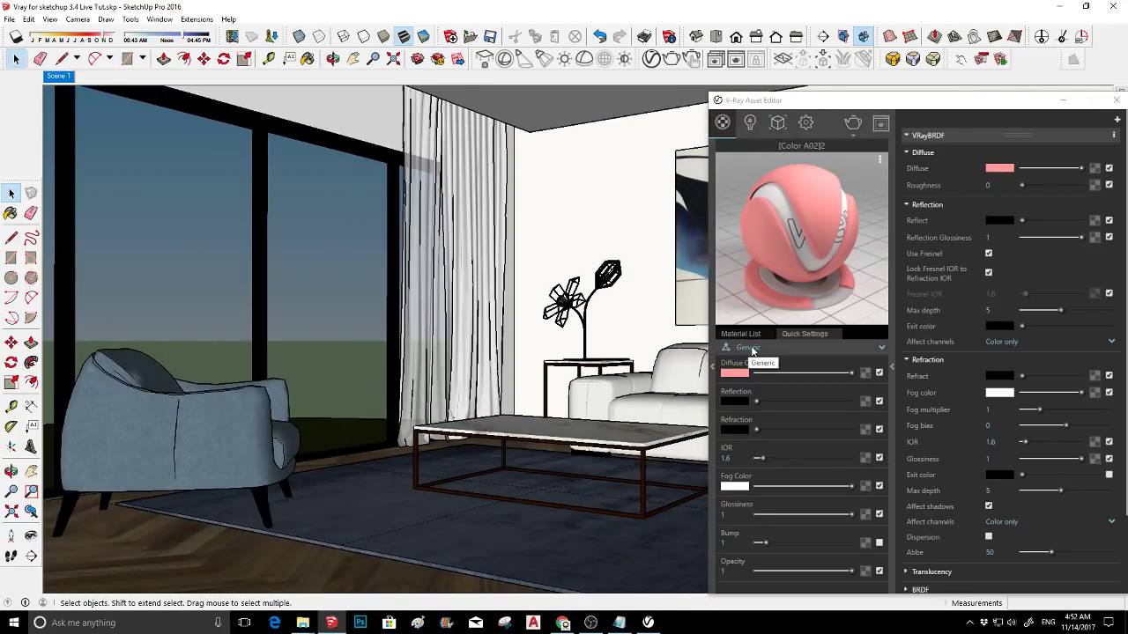
# - Change the [Color A02]2 material type to Emissive with a pale yellow emission colour
pyautogui.click(751, 349)
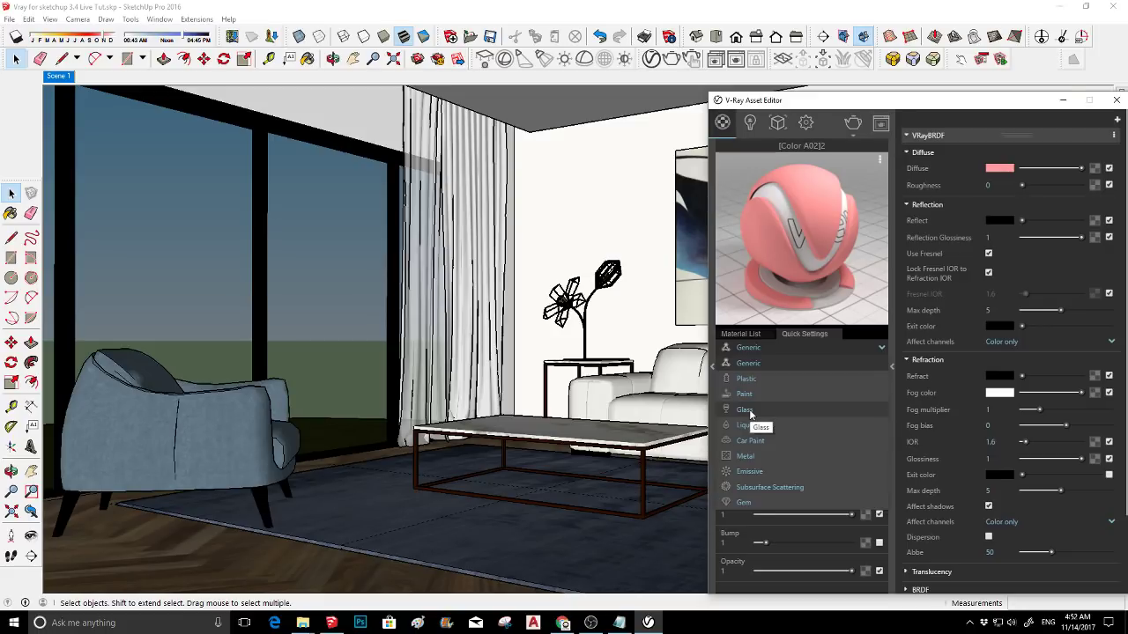
pyautogui.click(761, 473)
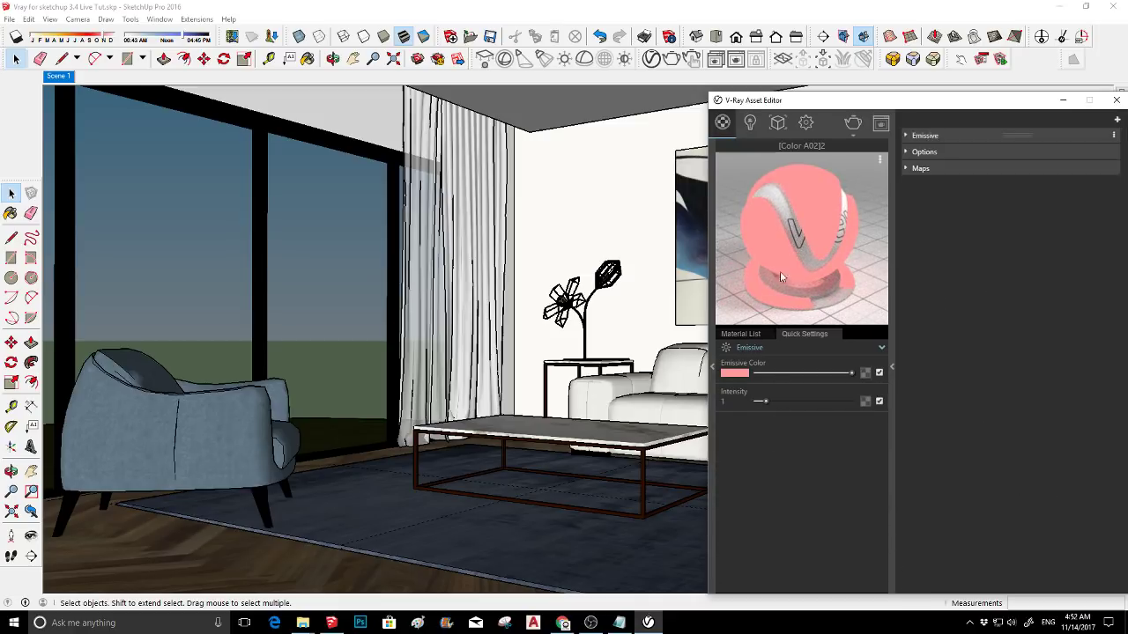
pyautogui.click(744, 374)
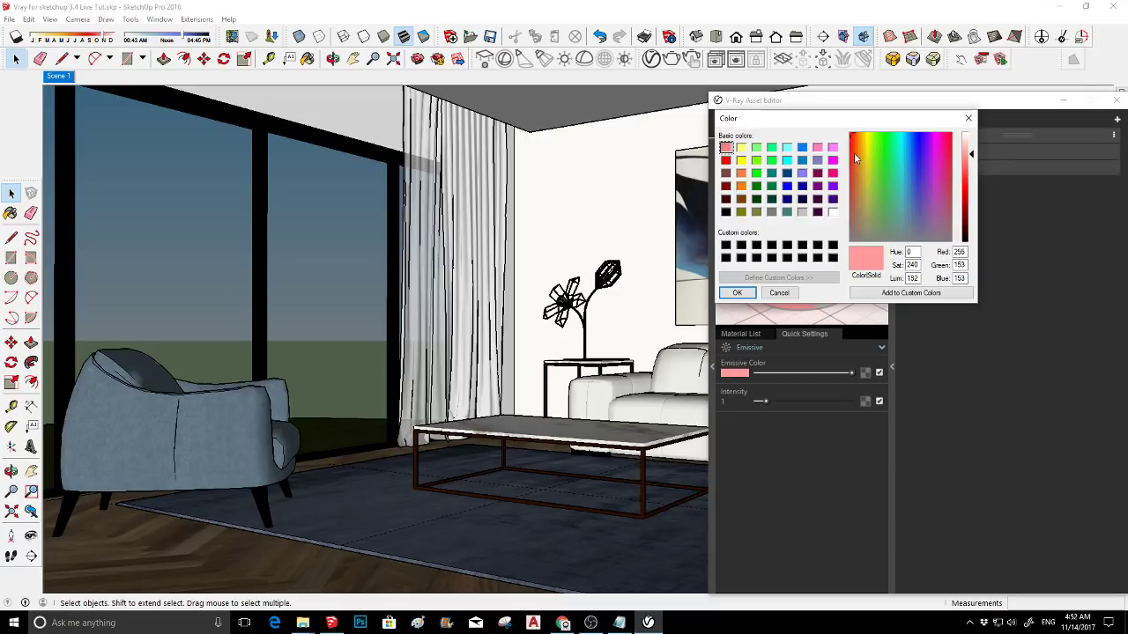
pyautogui.click(864, 140)
pyautogui.moveTo(861, 141)
pyautogui.mouseDown()
pyautogui.moveTo(852, 136)
pyautogui.moveTo(863, 141)
pyautogui.mouseUp()
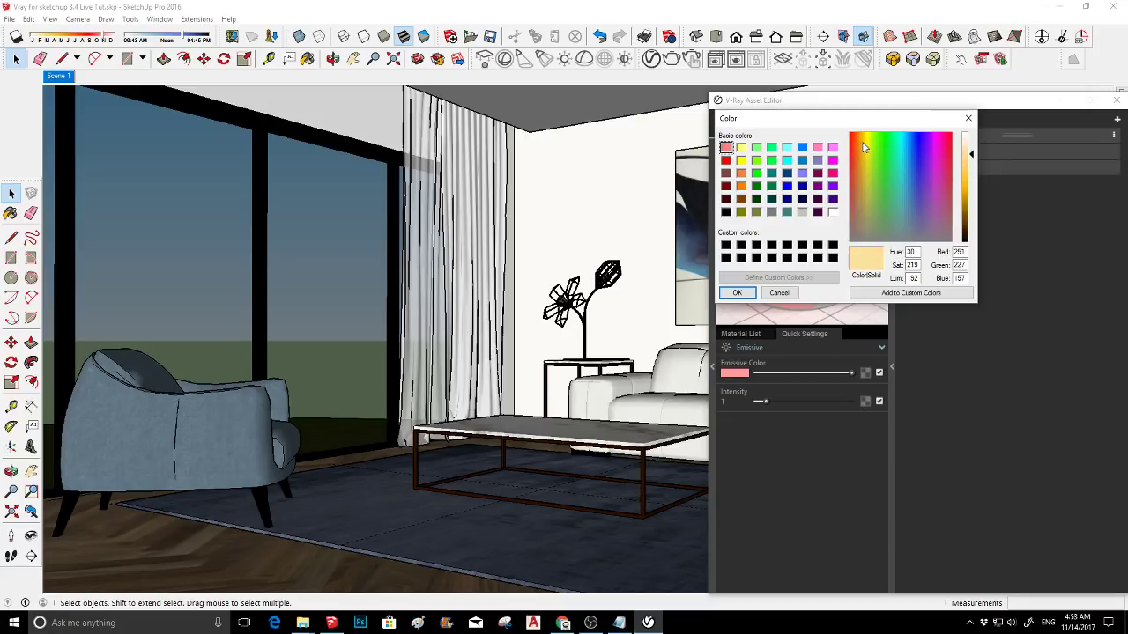
pyautogui.moveTo(969, 151); pyautogui.dragTo(974, 150)
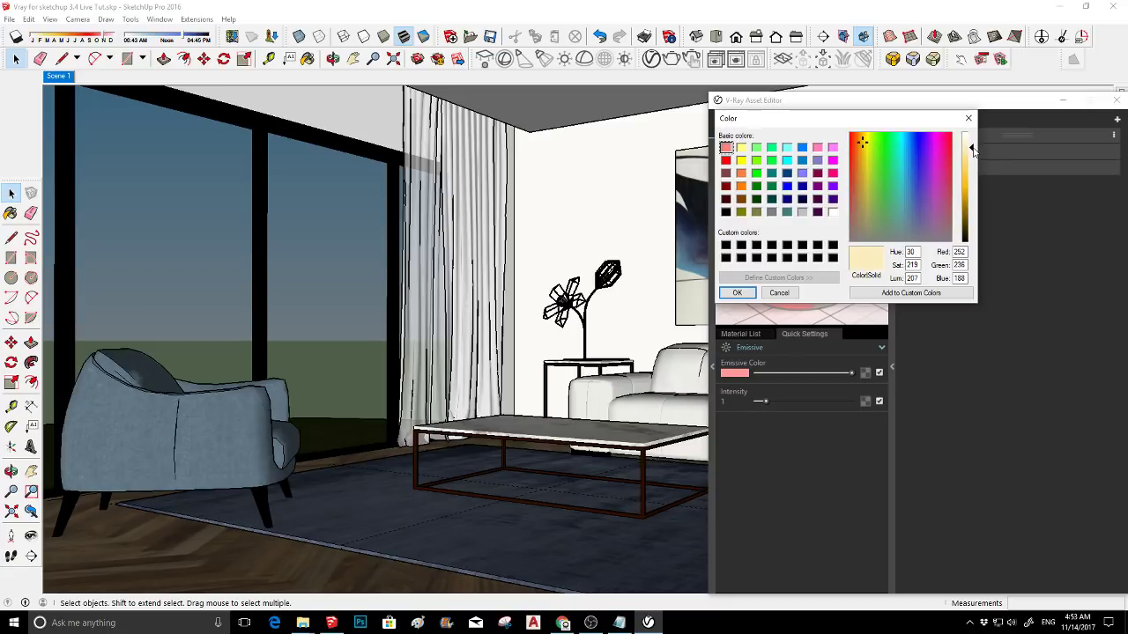
pyautogui.click(738, 293)
# - Set emission intensity to 50, deepen the colour to a richer yellow, and hide the editor
pyautogui.click(731, 400)
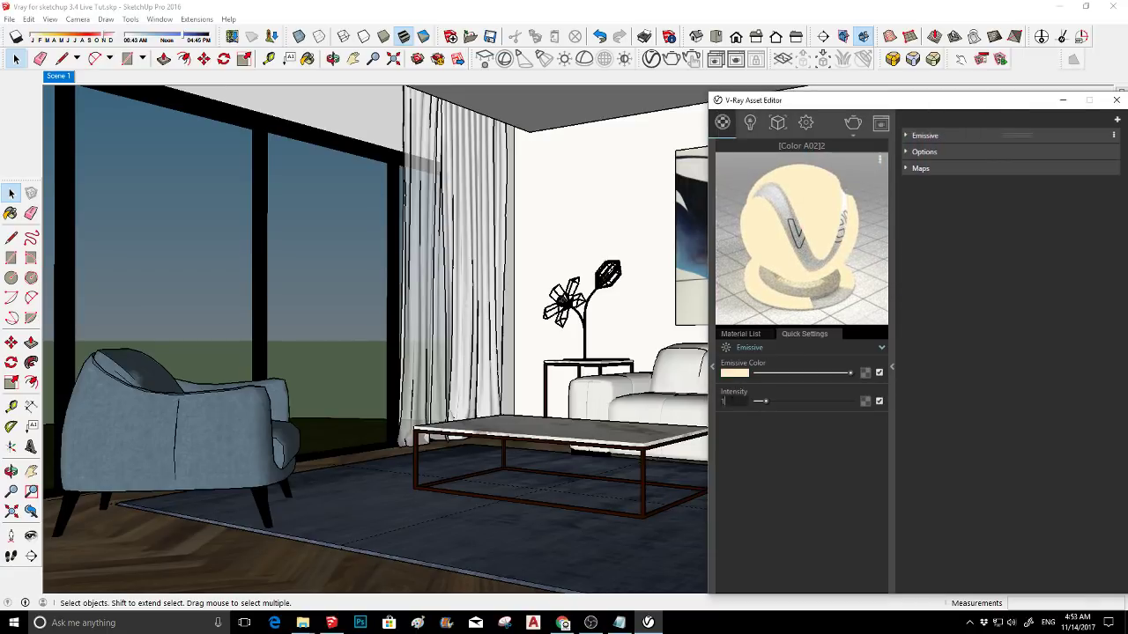
pyautogui.write('50')
pyautogui.press('Return')
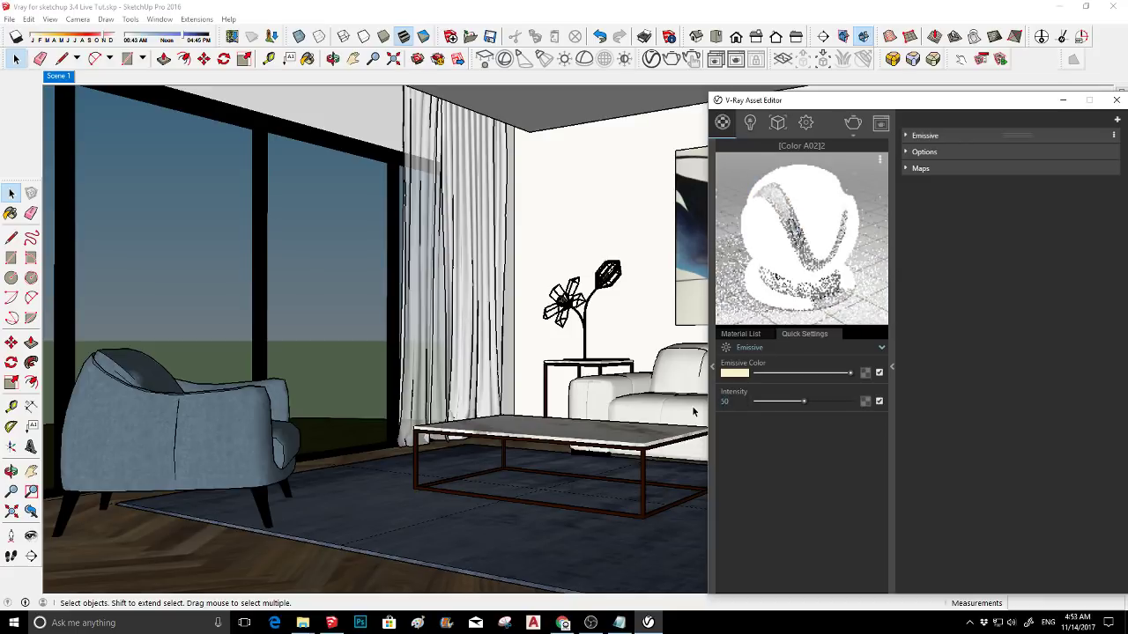
pyautogui.click(742, 374)
pyautogui.moveTo(969, 143); pyautogui.dragTo(969, 157)
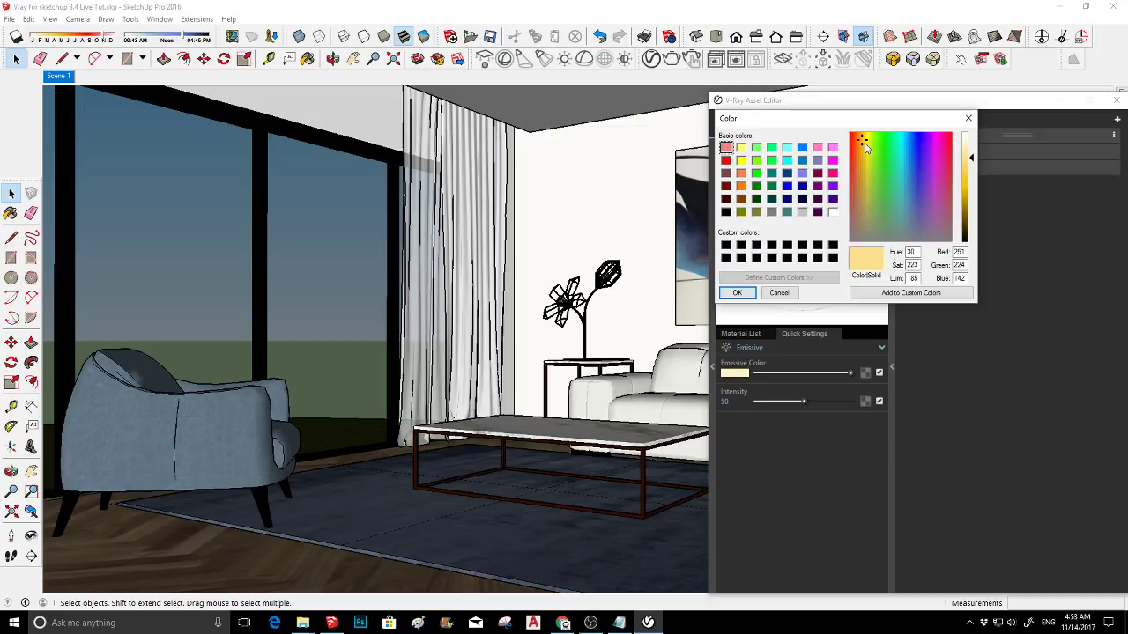
pyautogui.click(734, 293)
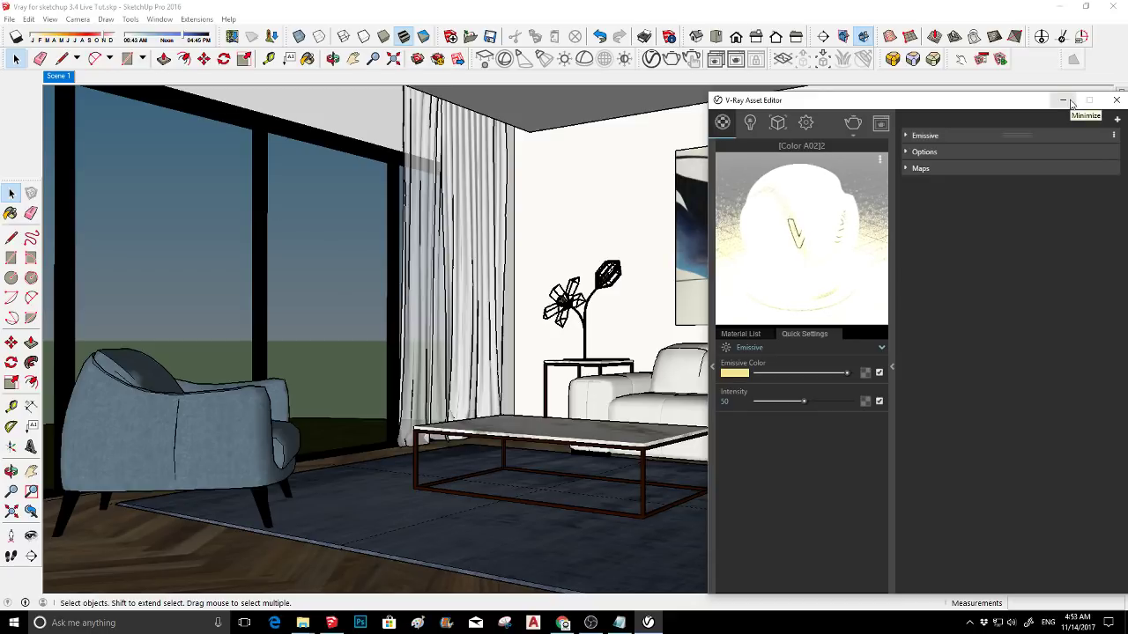
pyautogui.click(1064, 101)
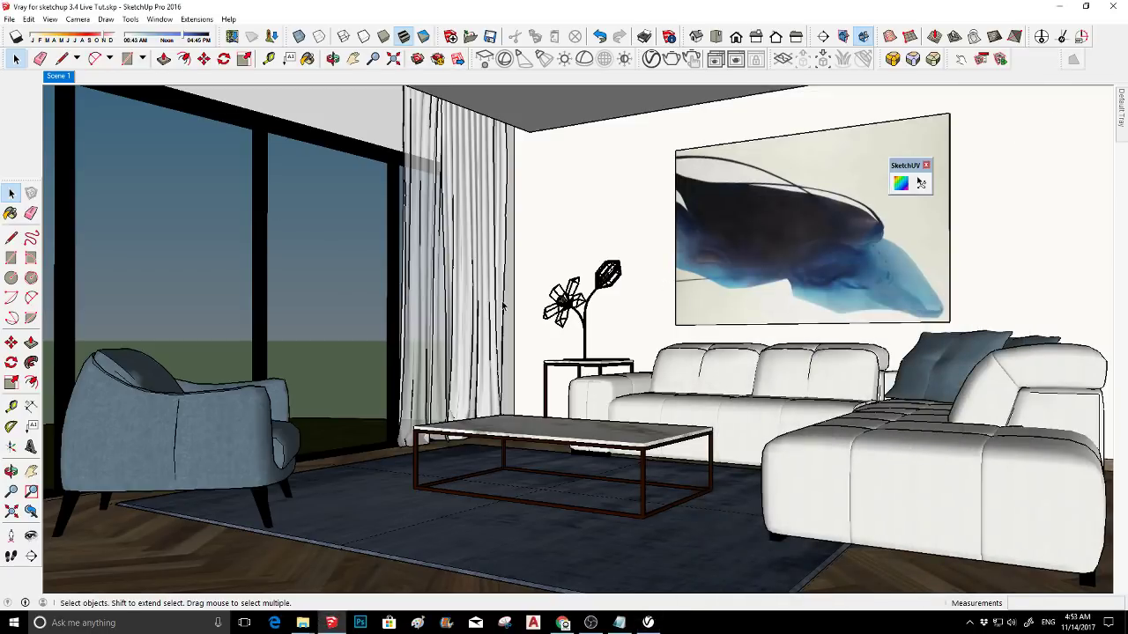
# - Select the lawn group outside the glass doors and bring the view down to lawn level
pyautogui.moveTo(432, 310); pyautogui.dragTo(447, 190, button='middle')
pyautogui.click(490, 487)
pyautogui.press('b')
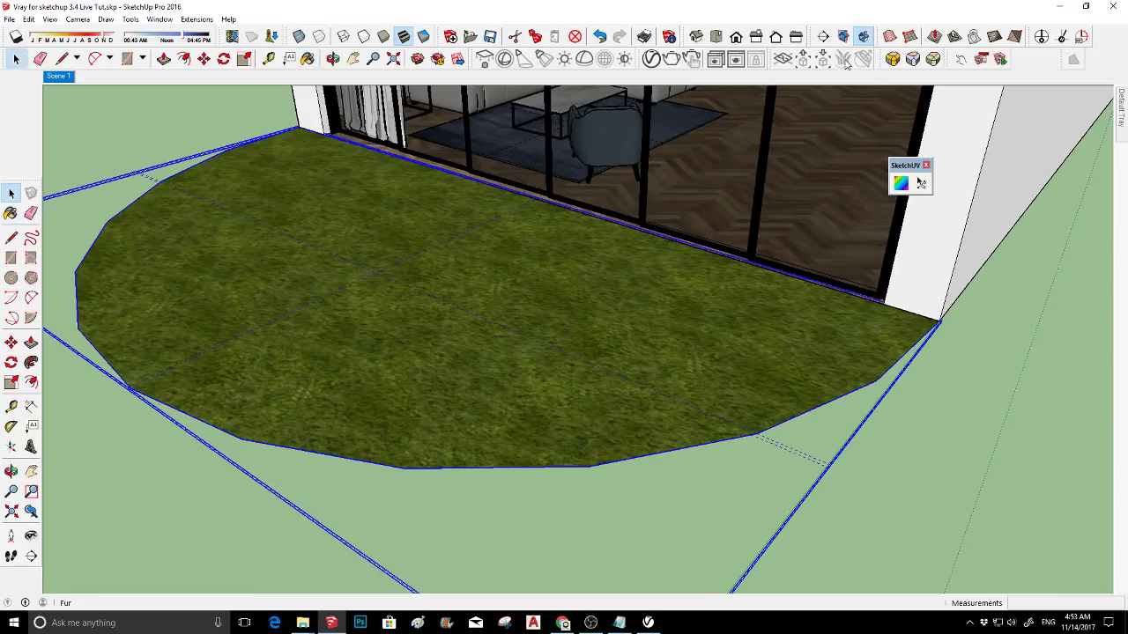
pyautogui.press('o')
pyautogui.moveTo(493, 370); pyautogui.dragTo(266, 332)
pyautogui.press('space')
pyautogui.scroll(3, 367, 294)
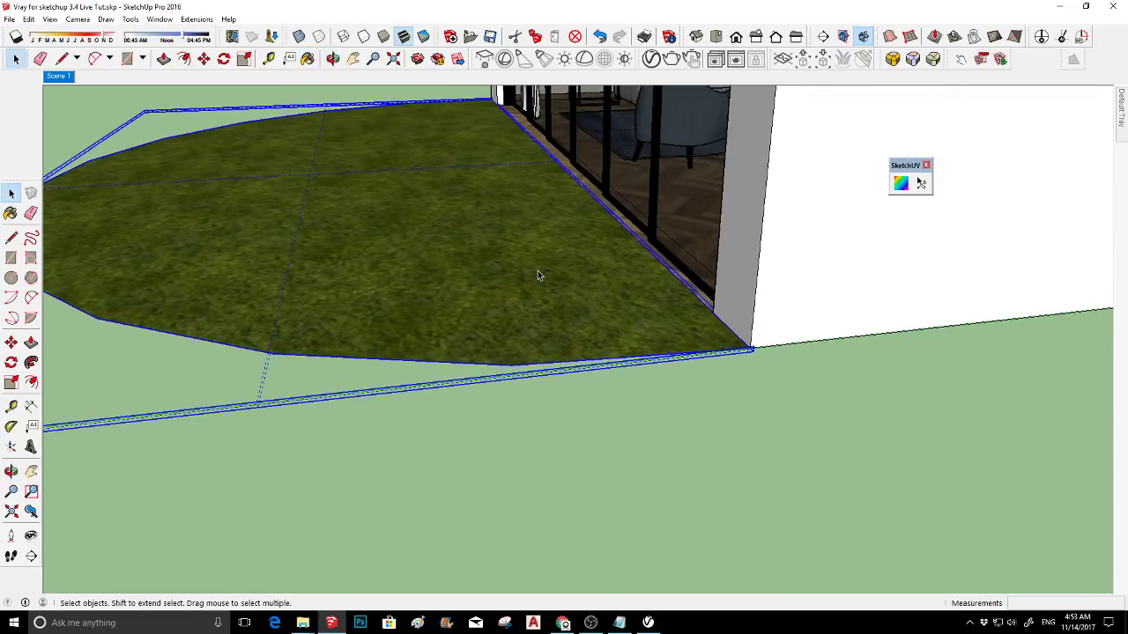
pyautogui.moveTo(538, 270)
pyautogui.mouseDown(button='middle')
pyautogui.moveTo(678, 311)
pyautogui.moveTo(619, 217)
pyautogui.moveTo(543, 227)
pyautogui.moveTo(559, 231)
pyautogui.mouseUp(button='middle')
pyautogui.scroll(2, 588, 212)
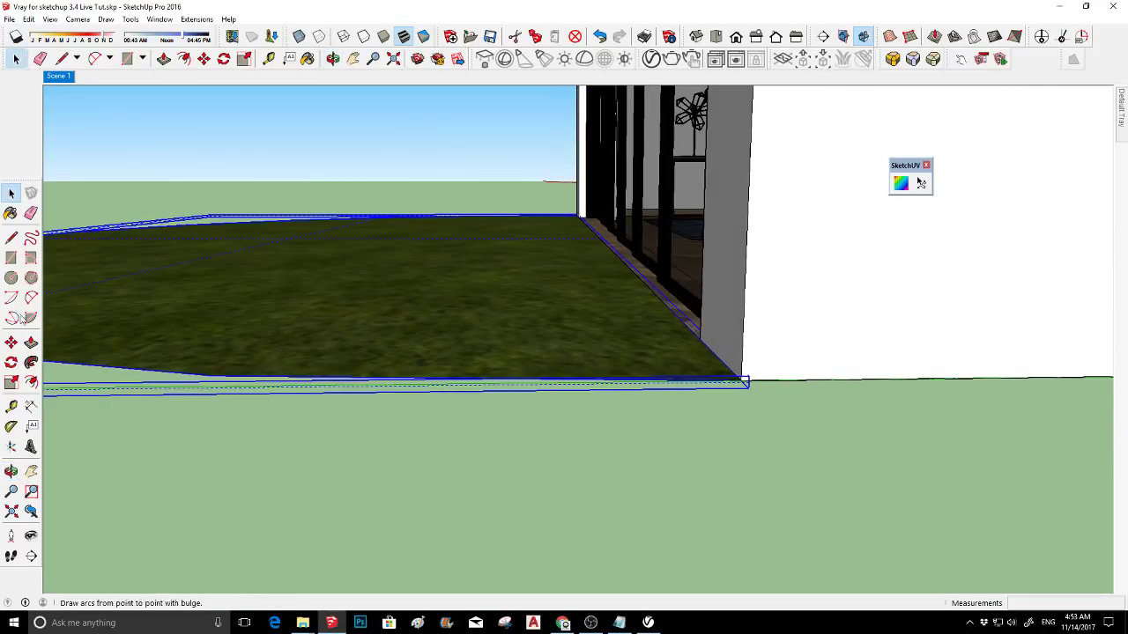
# - Move the lawn vertically into place and return to the Scene 1 view
pyautogui.click(10, 341)
pyautogui.moveTo(785, 312); pyautogui.dragTo(763, 226, button='middle')
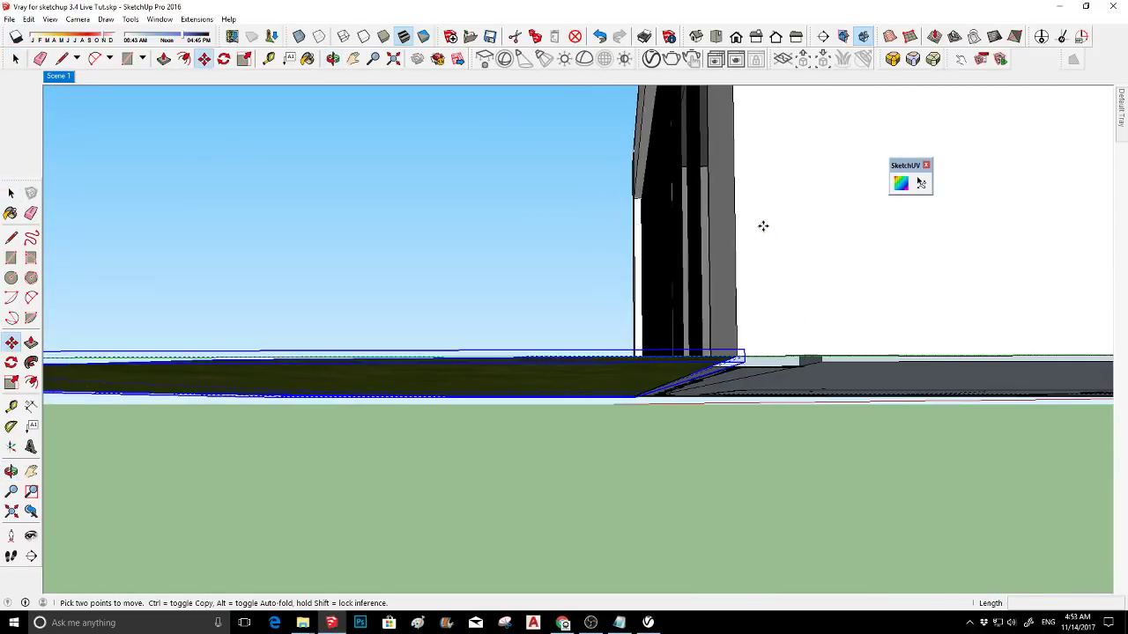
pyautogui.click(763, 226)
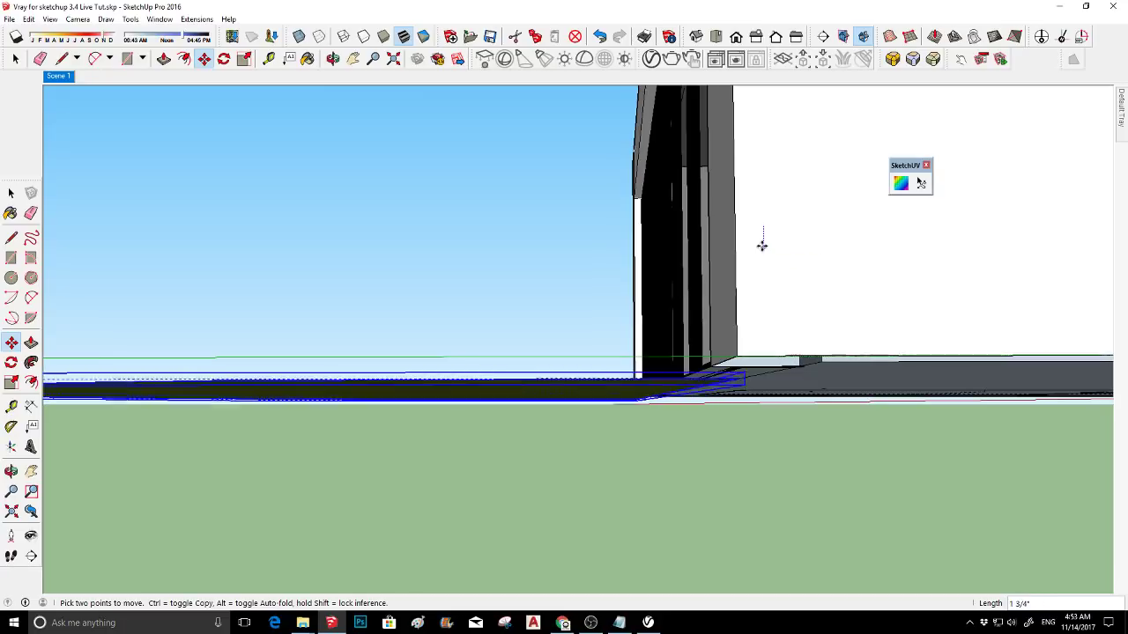
pyautogui.moveTo(760, 242); pyautogui.dragTo(754, 322, button='middle')
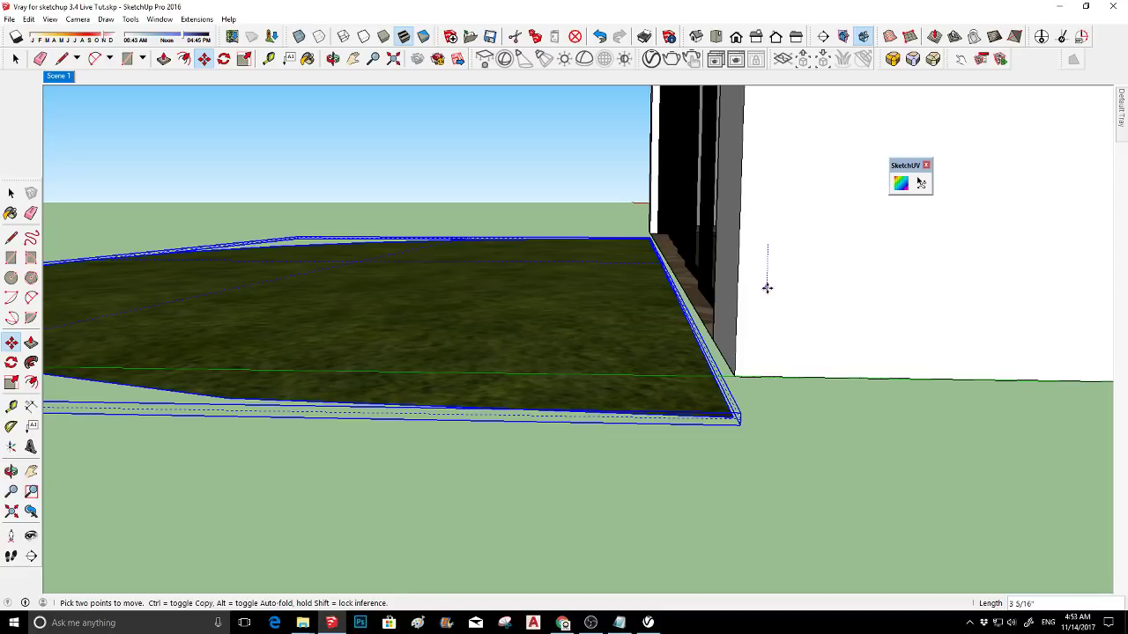
pyautogui.press('Return')
pyautogui.press('space')
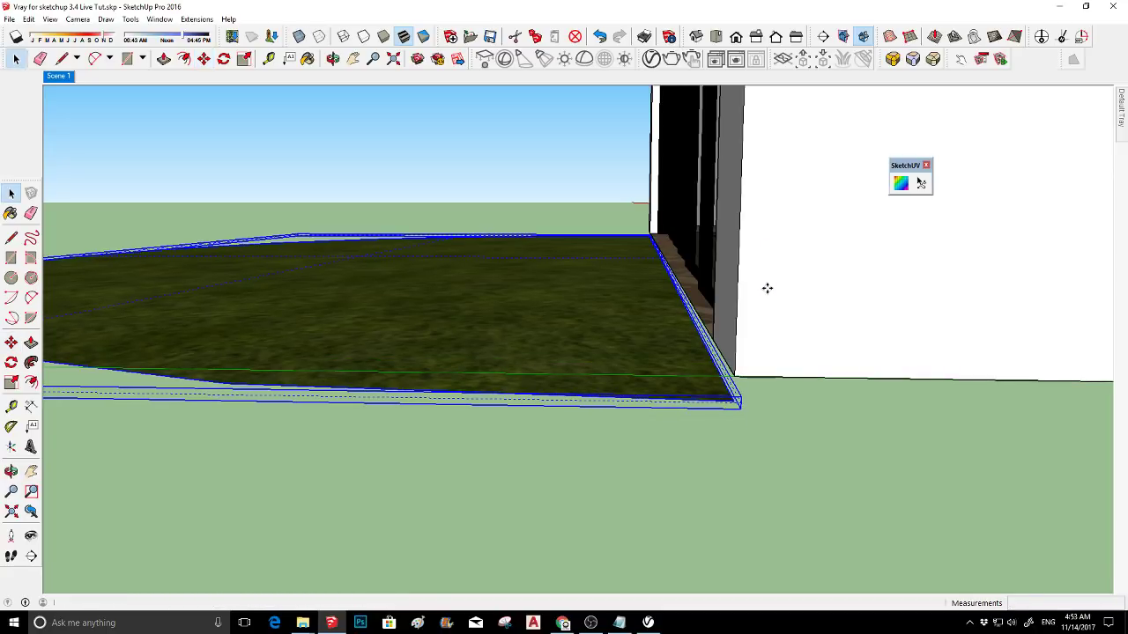
pyautogui.moveTo(766, 288); pyautogui.dragTo(755, 213, button='middle')
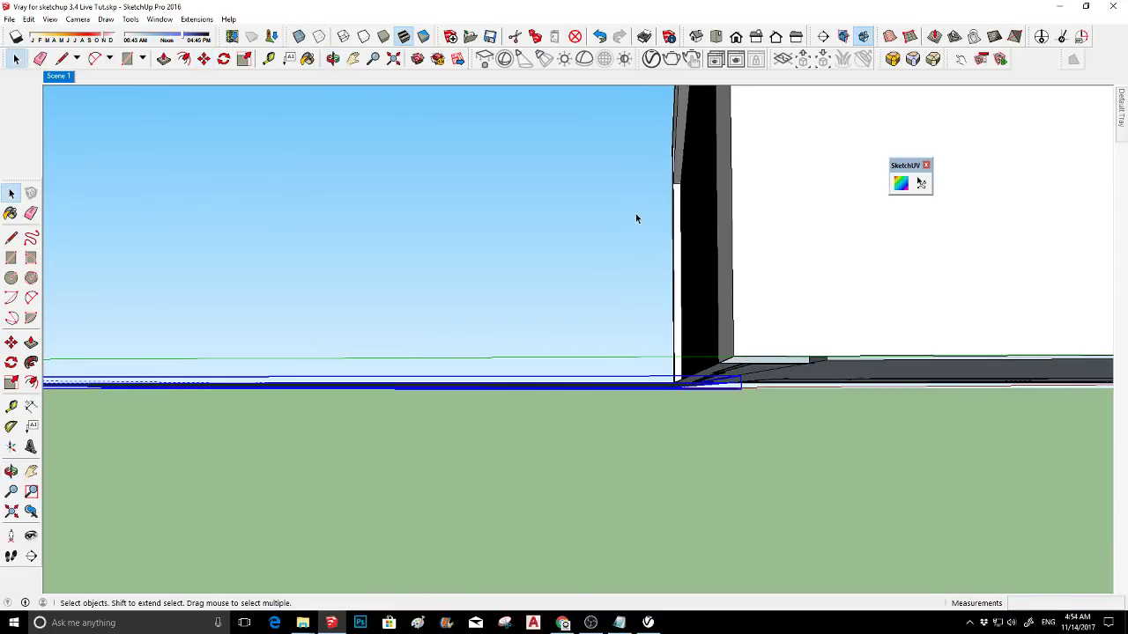
pyautogui.click(67, 78)
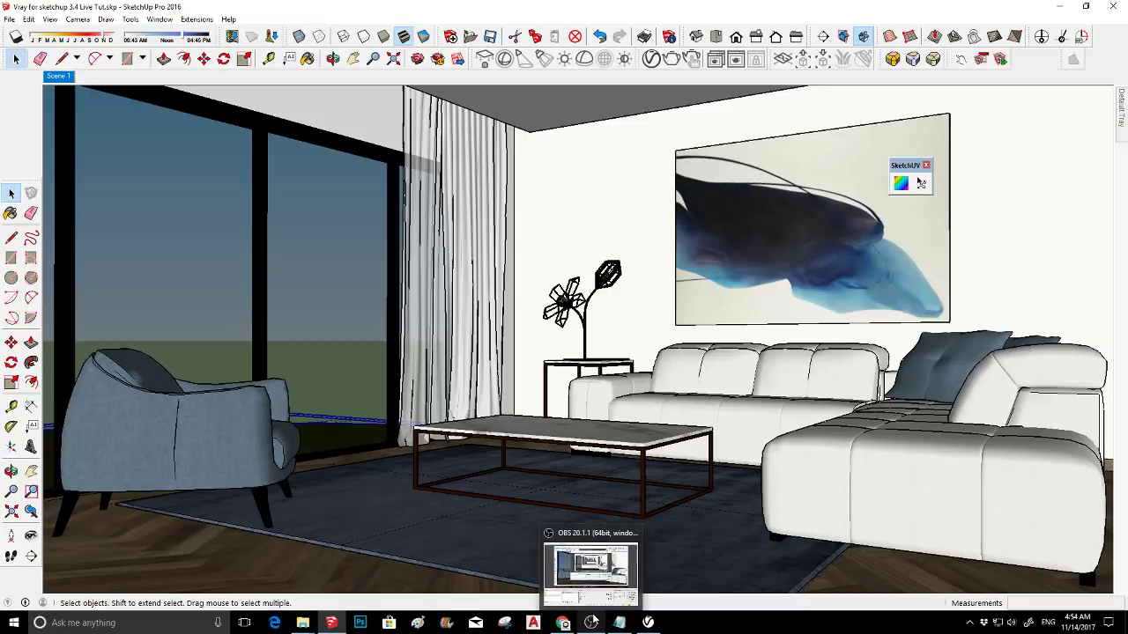
pyautogui.click(596, 622)
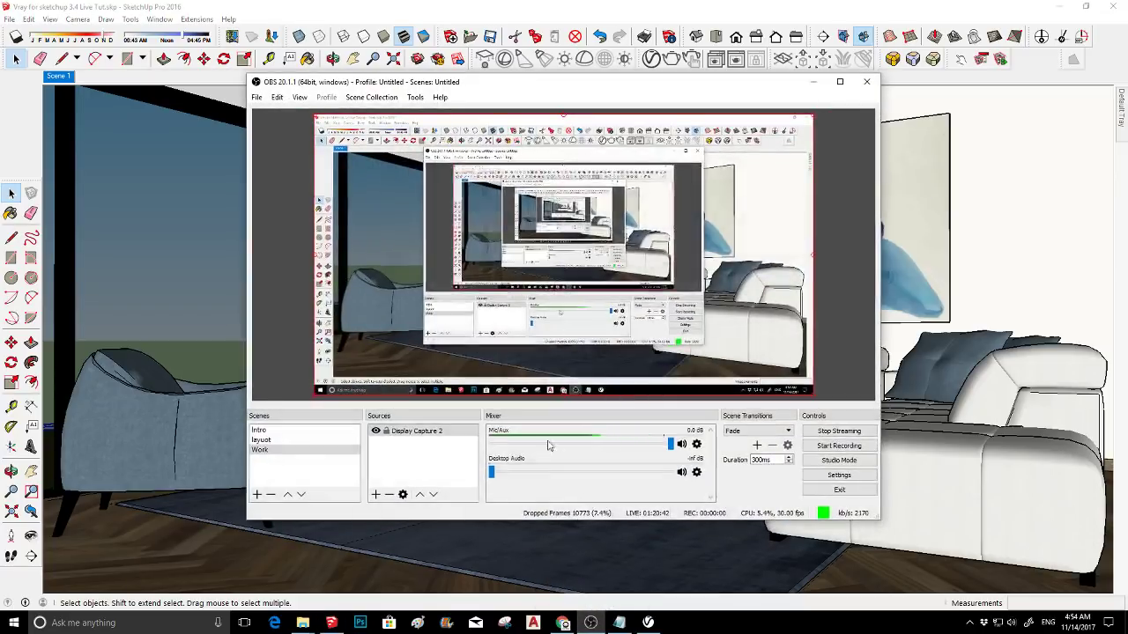
pyautogui.click(286, 445)
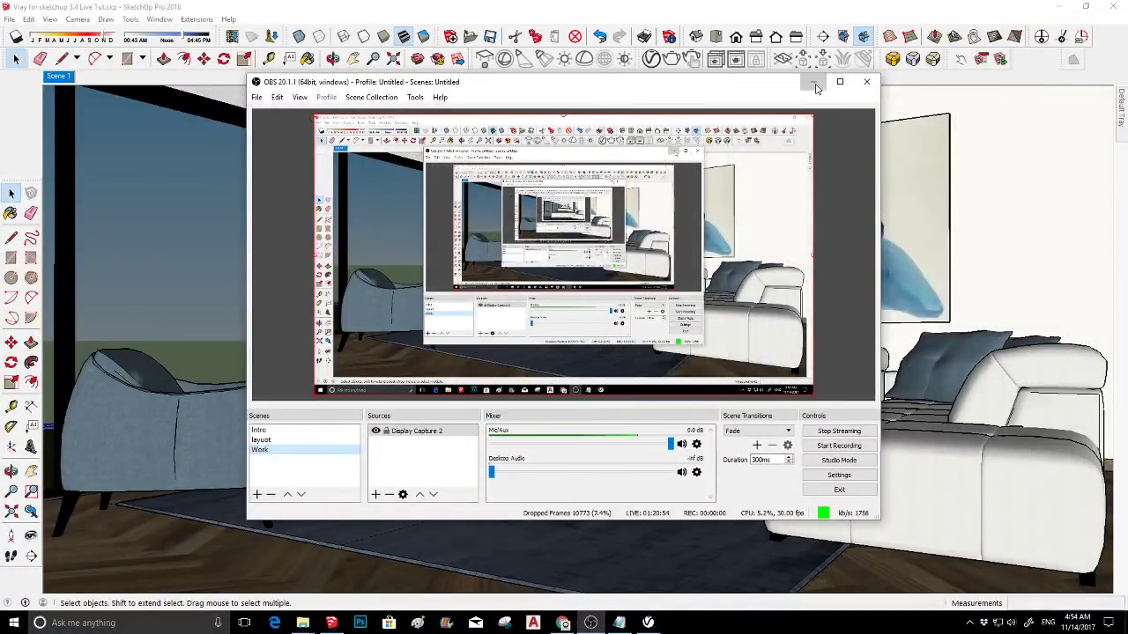
pyautogui.click(814, 84)
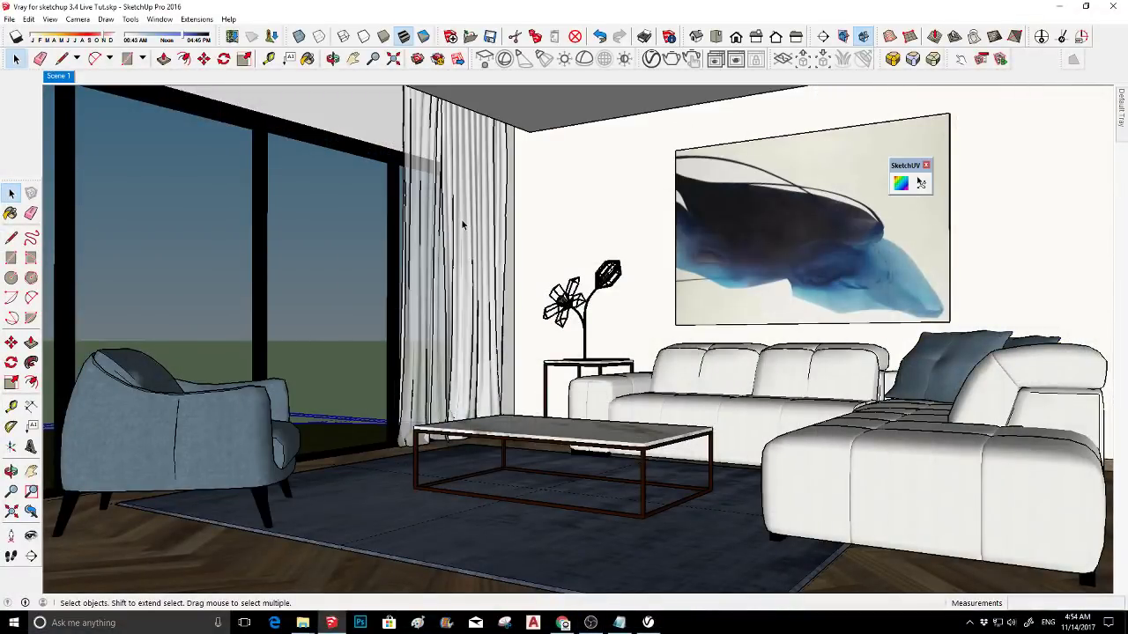
# - Open the V-Ray Asset Editor and review the scene's lights, including V-Ray Omni Light#1
pyautogui.click(653, 59)
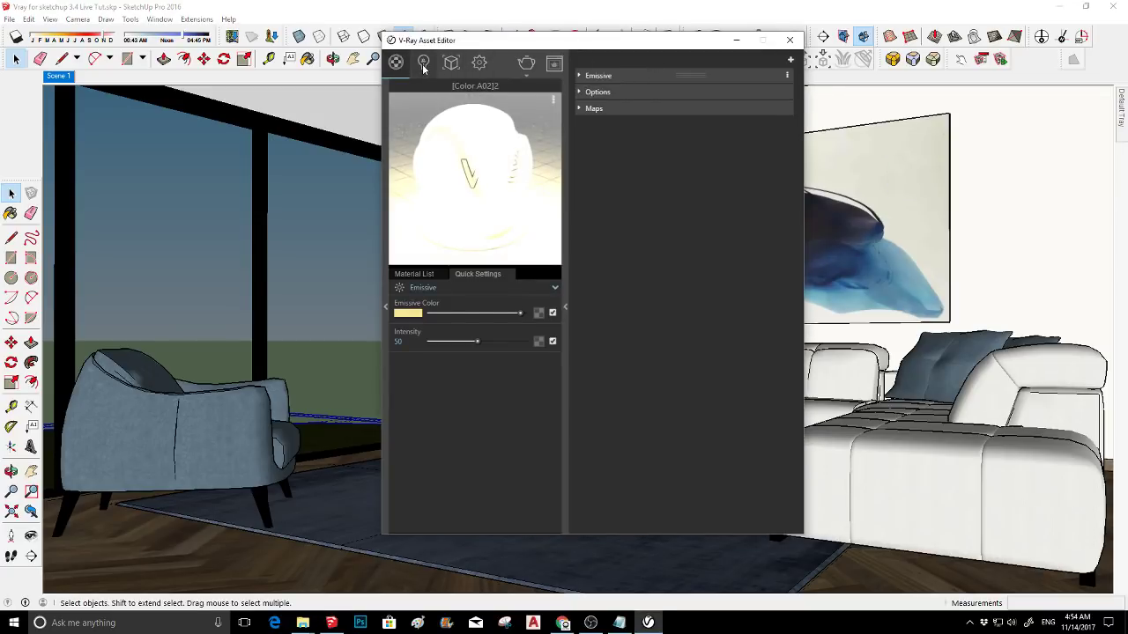
pyautogui.moveTo(482, 47); pyautogui.dragTo(621, 53)
pyautogui.click(564, 69)
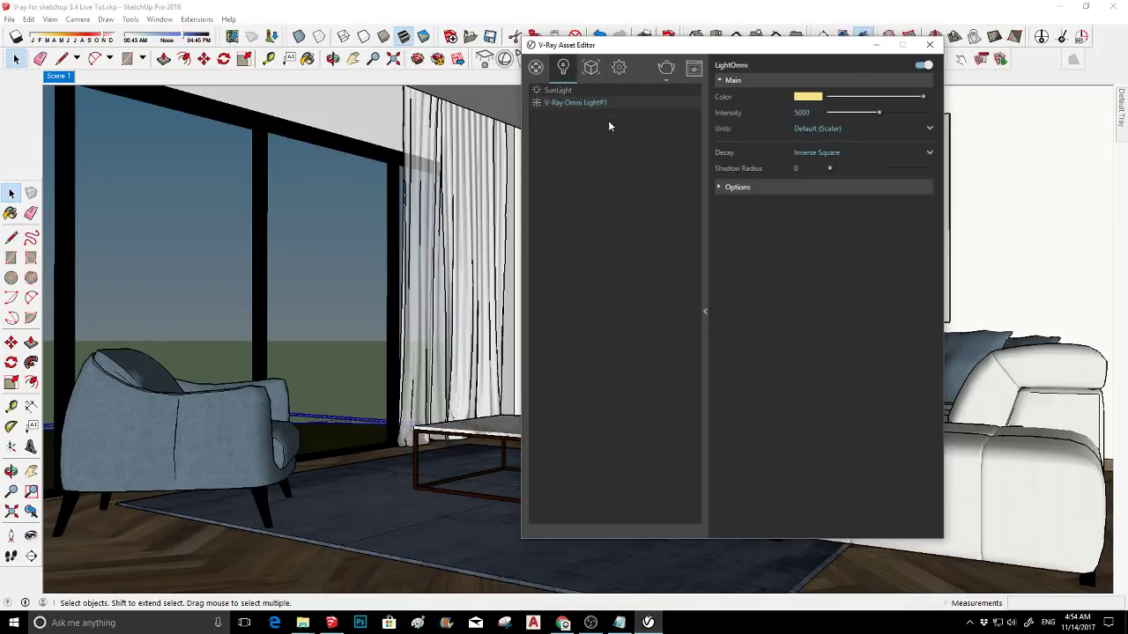
pyautogui.rightClick(562, 105)
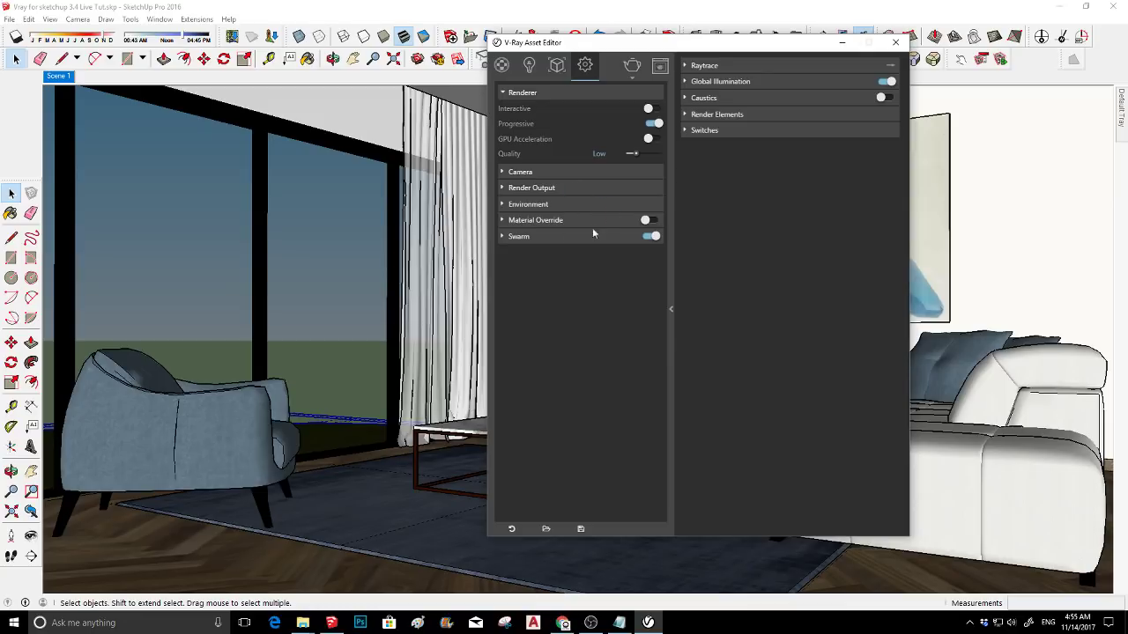
# - Turn on Material Override in the render settings with its section expanded
pyautogui.click(650, 220)
pyautogui.click(584, 224)
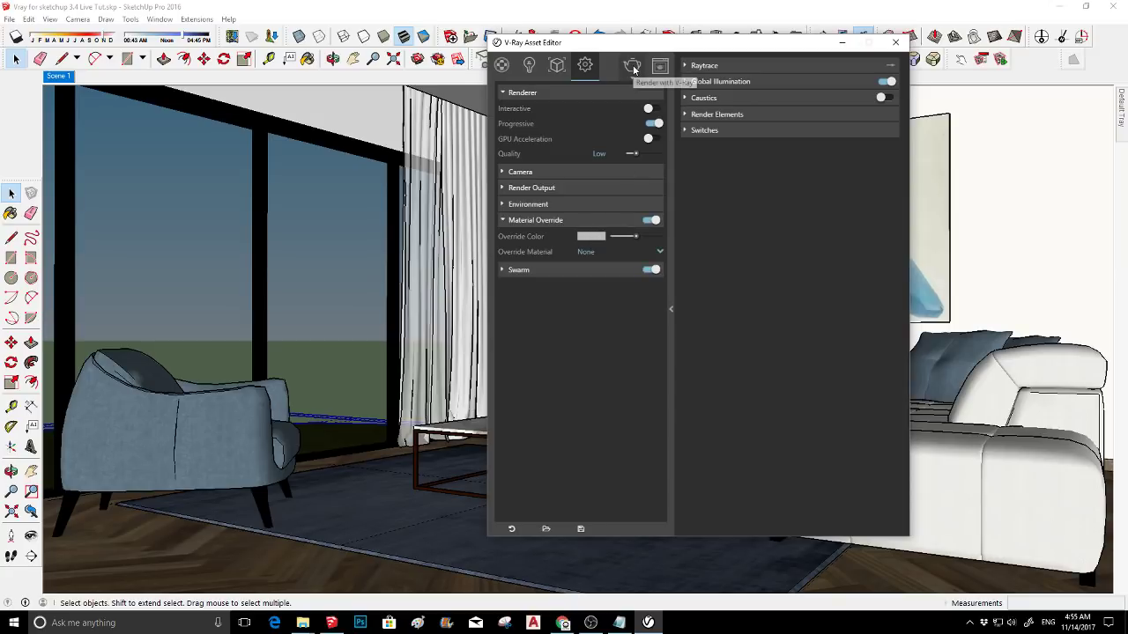
pyautogui.click(650, 221)
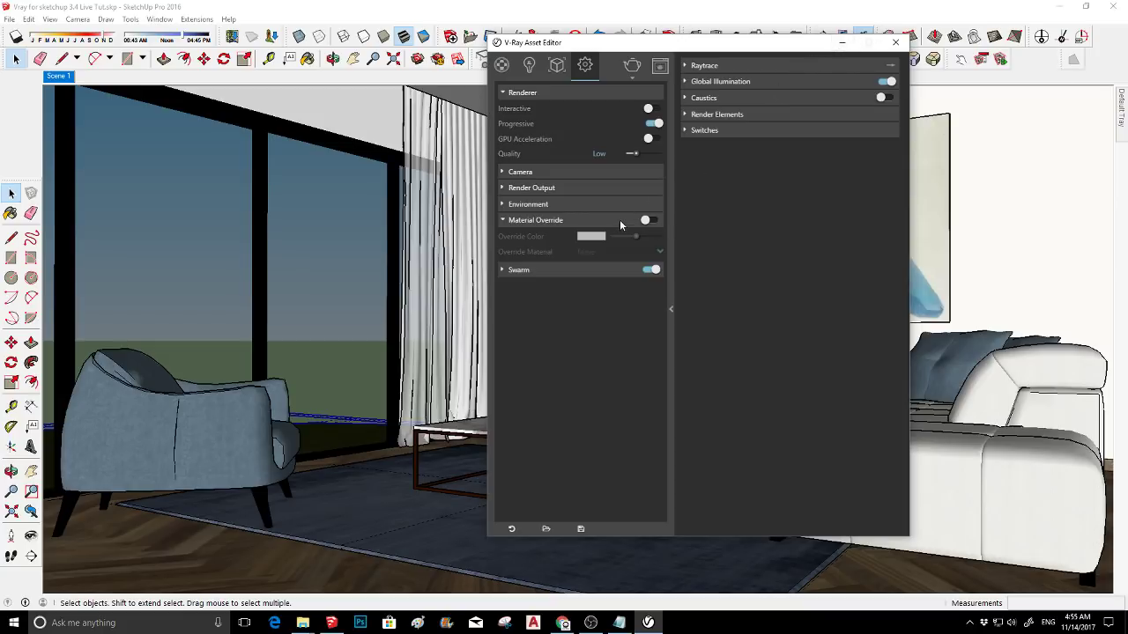
pyautogui.click(652, 220)
# - Render the living room with V-Ray and maximize the frame buffer window
pyautogui.click(633, 67)
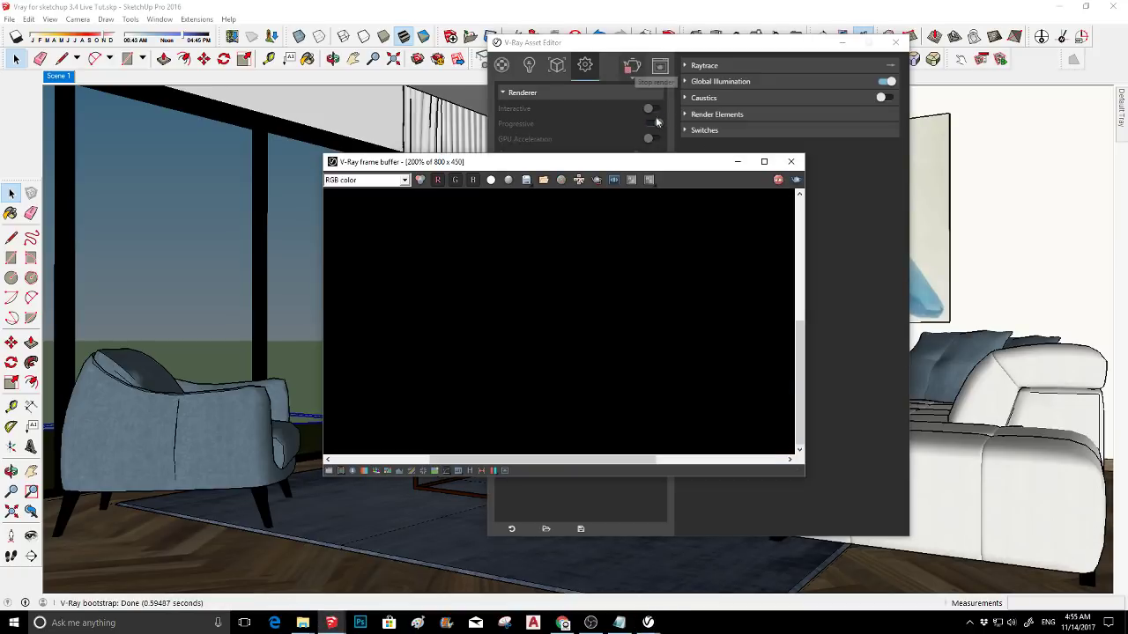
pyautogui.click(764, 161)
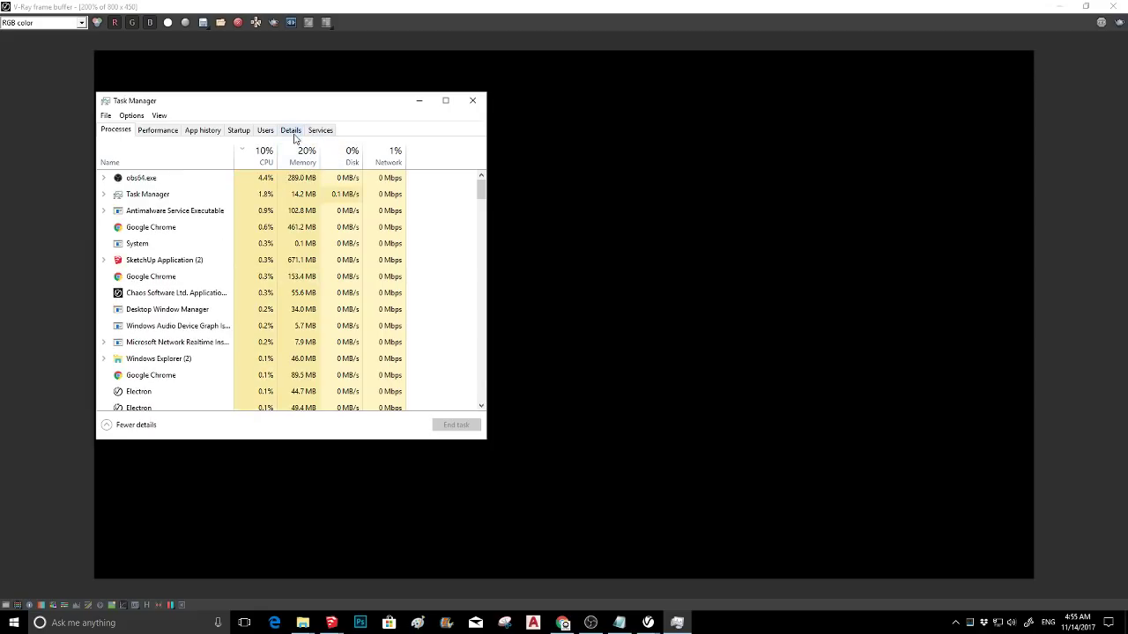
# - Show Task Manager's detailed process list, sorted by CPU and then by memory usage
pyautogui.click(290, 130)
pyautogui.click(292, 152)
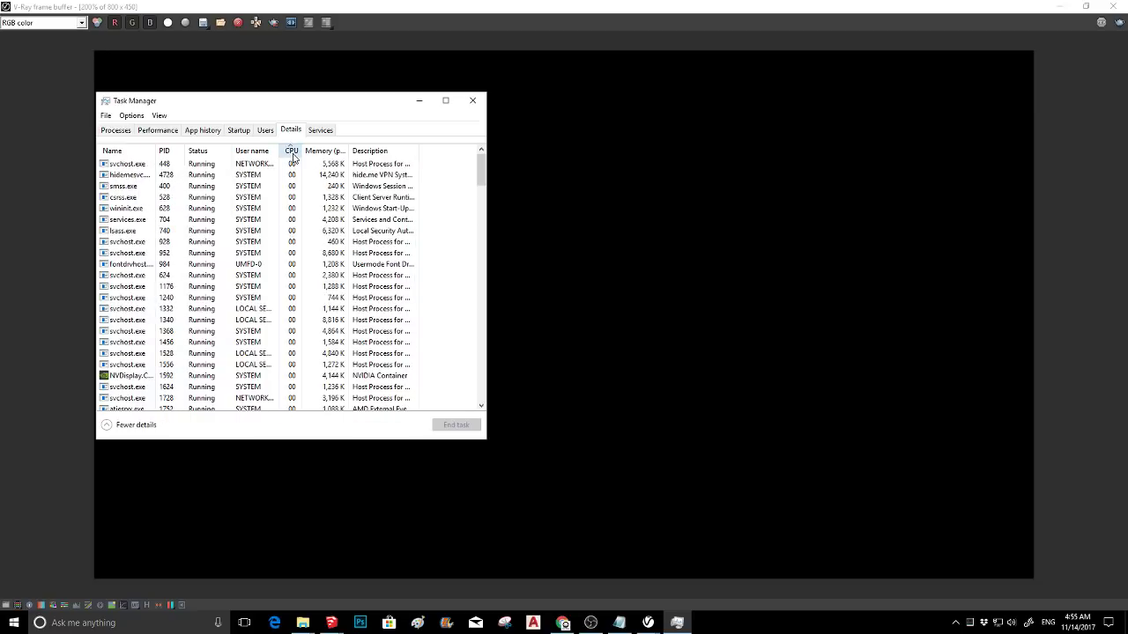
pyautogui.click(292, 152)
pyautogui.click(295, 164)
pyautogui.rightClick(296, 163)
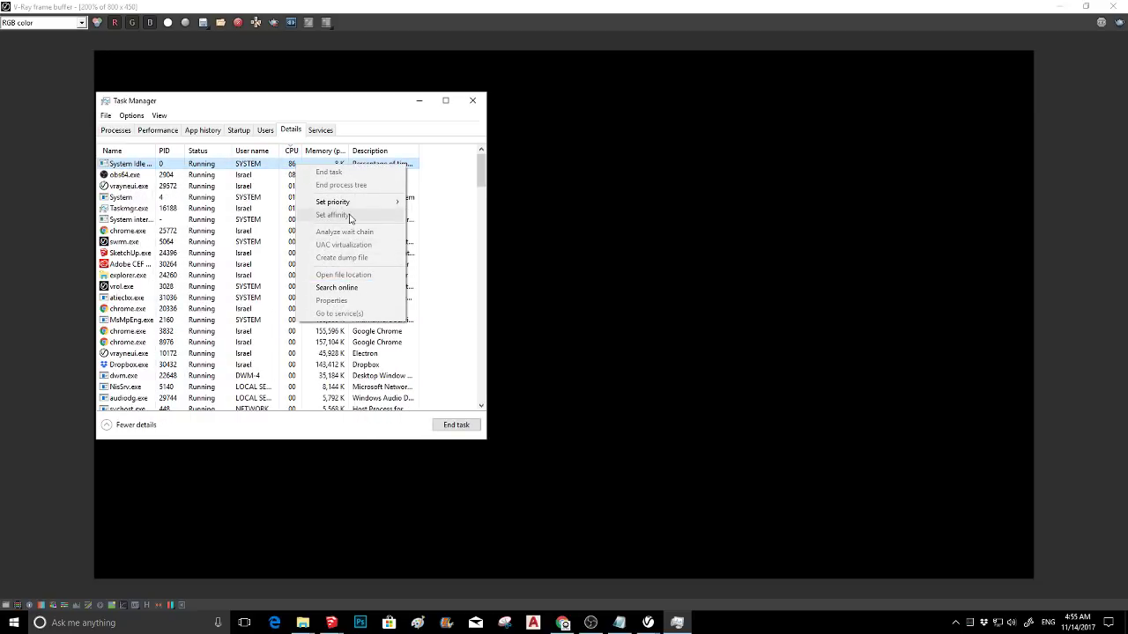
pyautogui.click(318, 151)
# - Remove CPU 6 and CPU 7 from SketchUp.exe's processor affinity and close Task Manager
pyautogui.rightClick(333, 164)
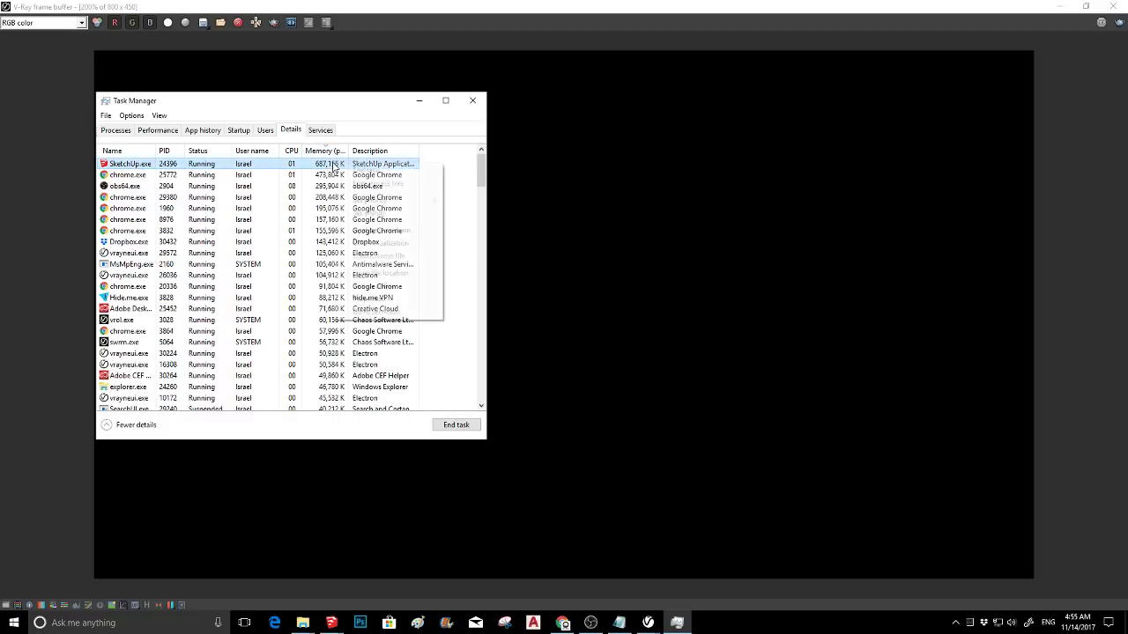
pyautogui.click(371, 214)
pyautogui.click(115, 242)
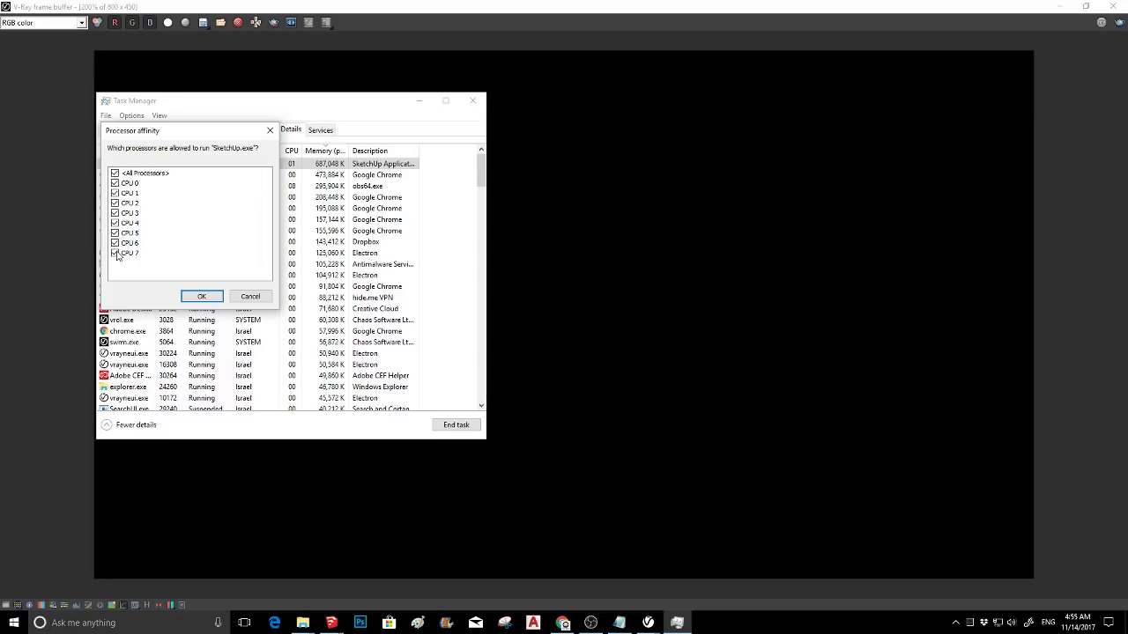
pyautogui.click(115, 253)
pyautogui.click(215, 296)
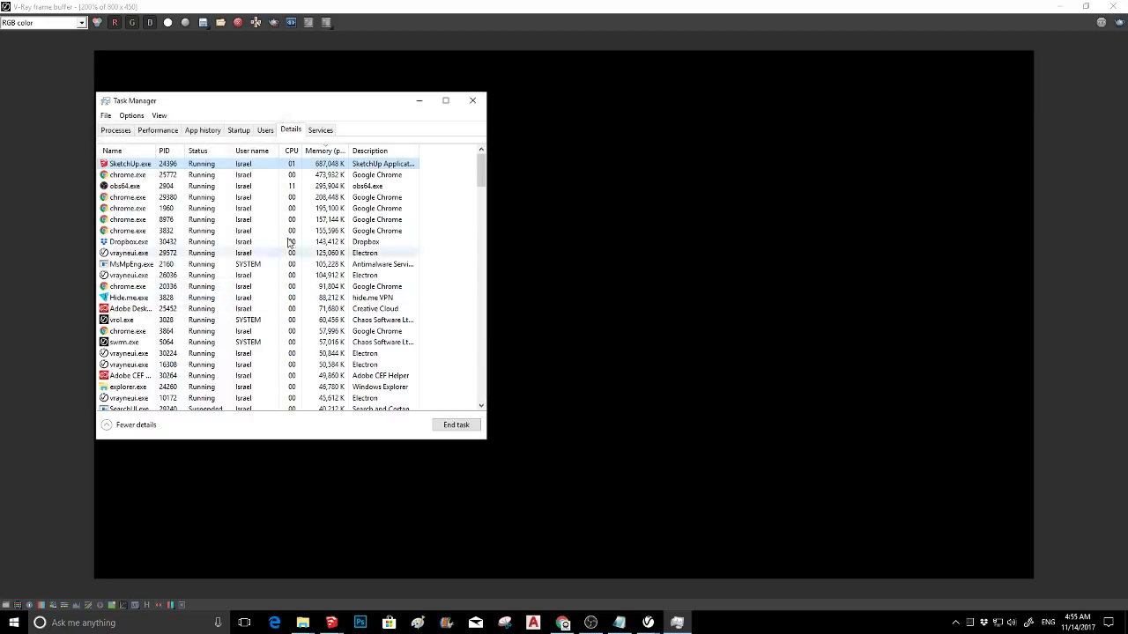
pyautogui.click(472, 101)
pyautogui.scroll(-2, 594, 203)
pyautogui.scroll(1, 594, 203)
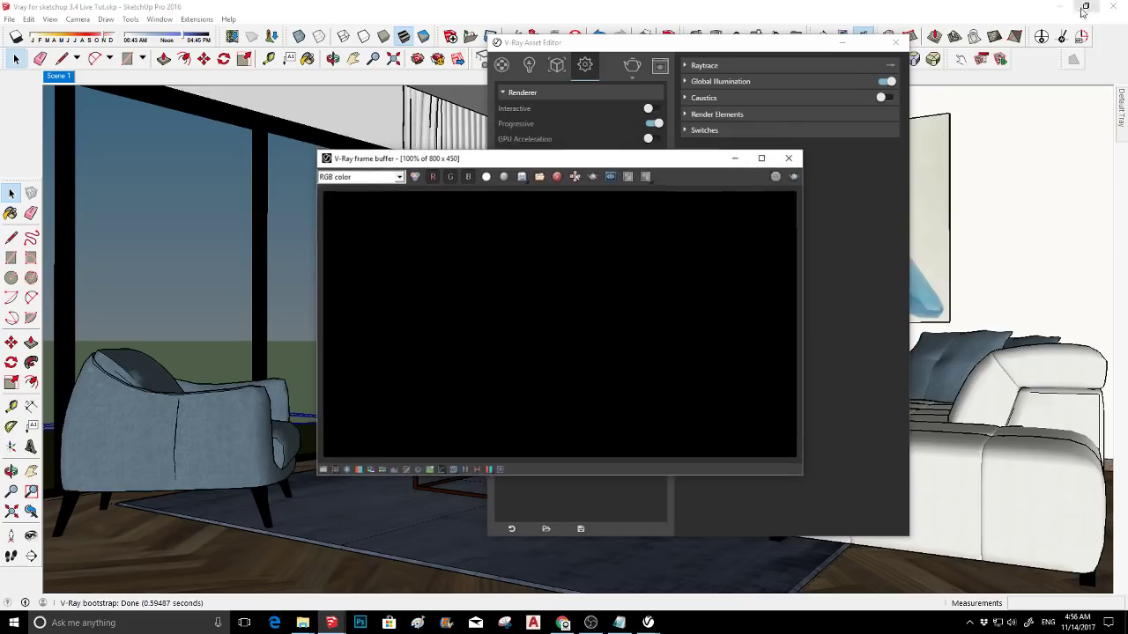
# - Close the render progress log and the V-Ray frame buffer window
pyautogui.click(1084, 7)
pyautogui.moveTo(670, 166); pyautogui.dragTo(893, 221)
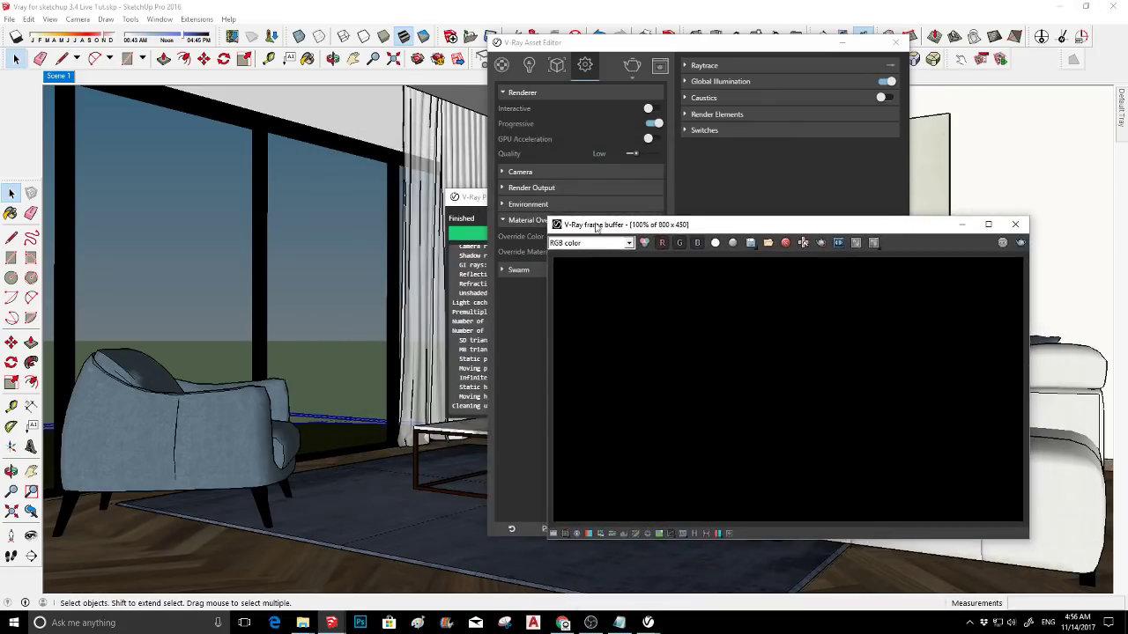
pyautogui.click(479, 207)
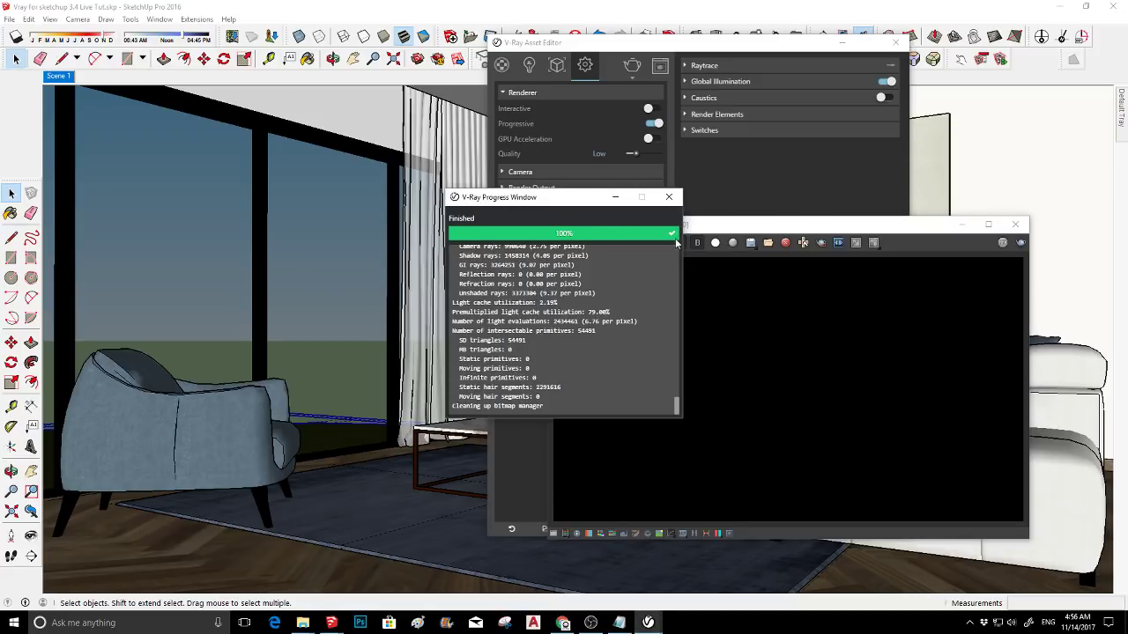
pyautogui.click(669, 197)
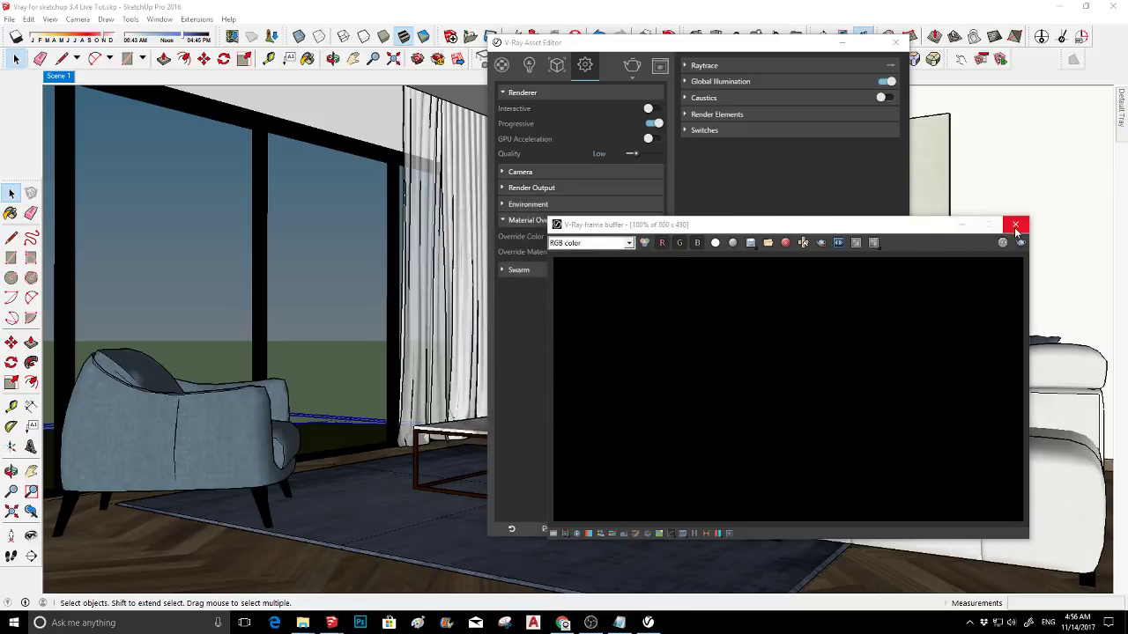
pyautogui.click(1015, 224)
# - Switch off Material Override and render the living room again with real materials
pyautogui.click(653, 225)
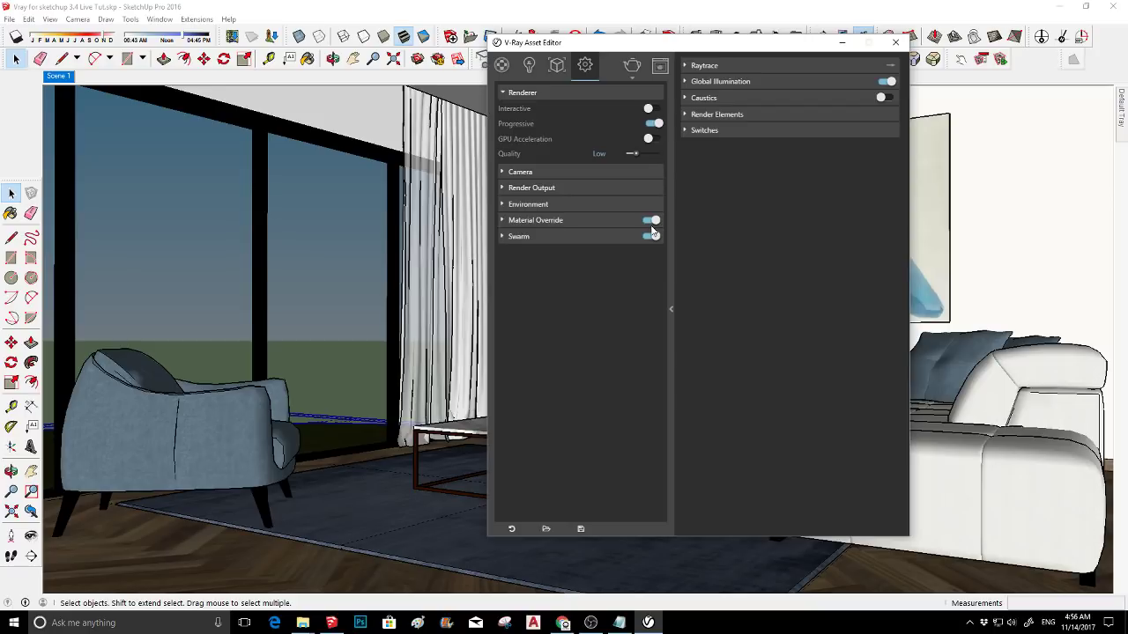
pyautogui.click(650, 221)
pyautogui.click(633, 66)
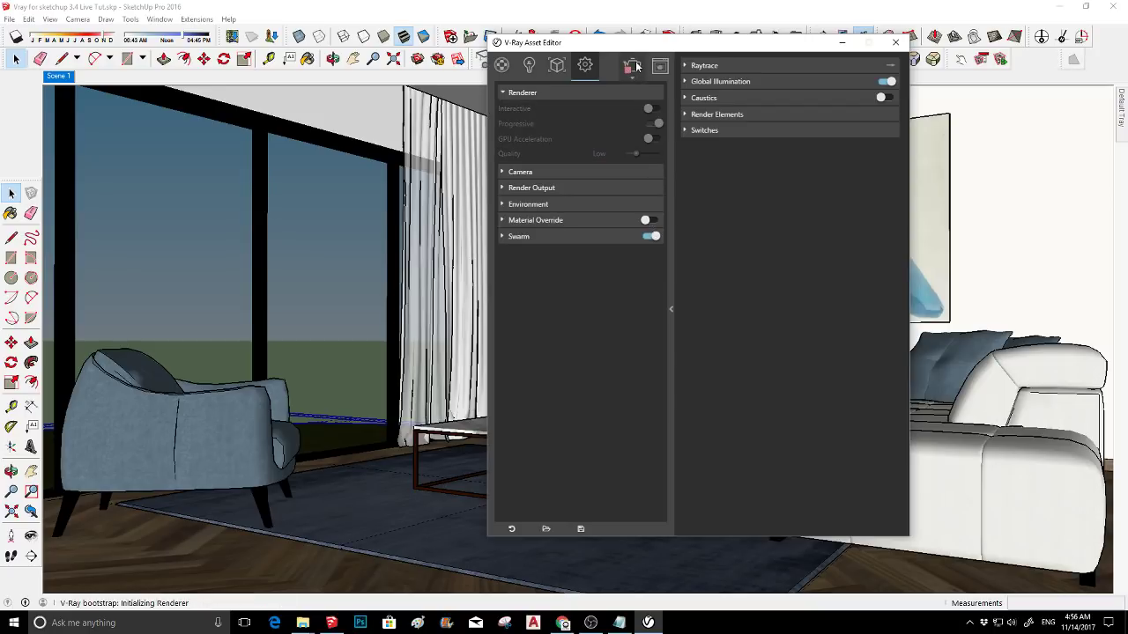
pyautogui.moveTo(665, 225); pyautogui.dragTo(375, 66)
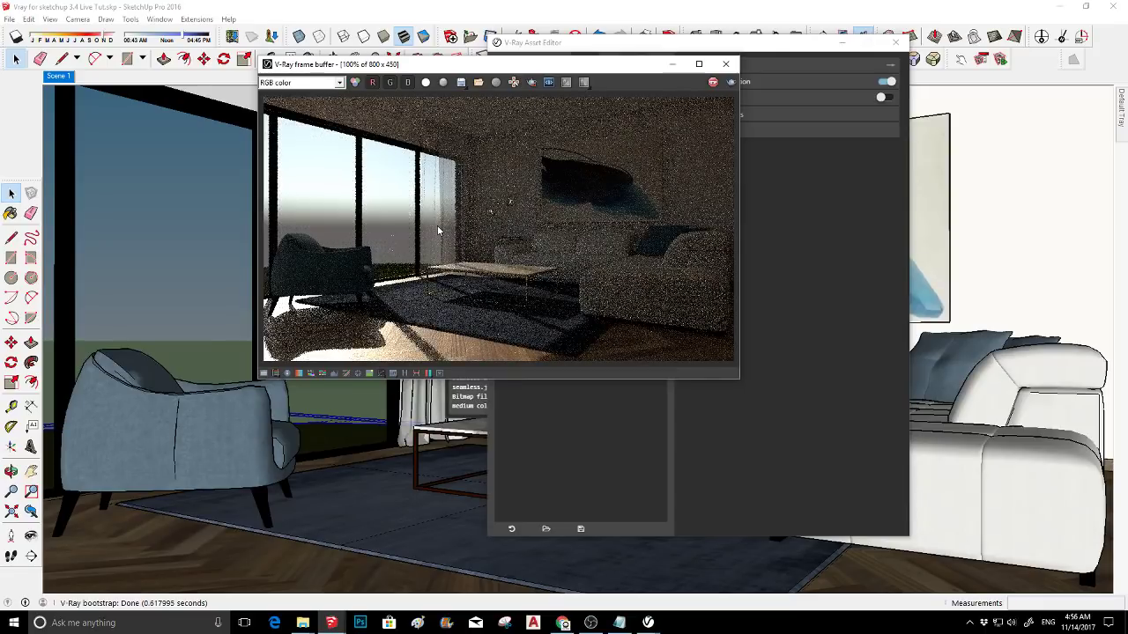
# - Inspect the frame buffer full-screen, then disable Progressive rendering and start a fresh render
pyautogui.click(699, 64)
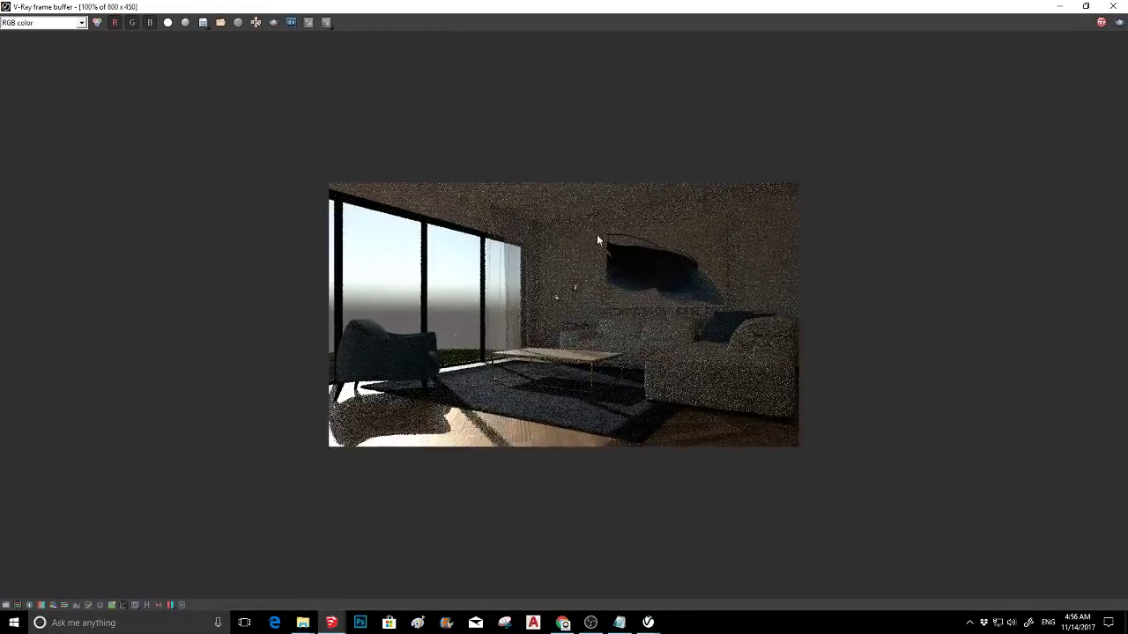
pyautogui.scroll(1, 577, 274)
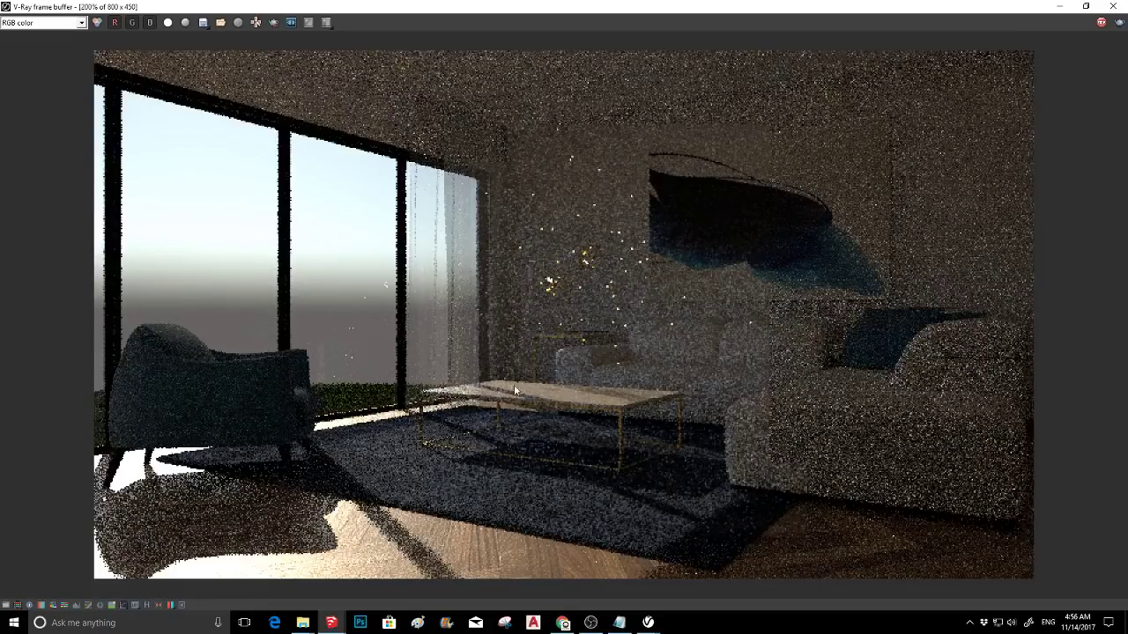
pyautogui.click(1113, 6)
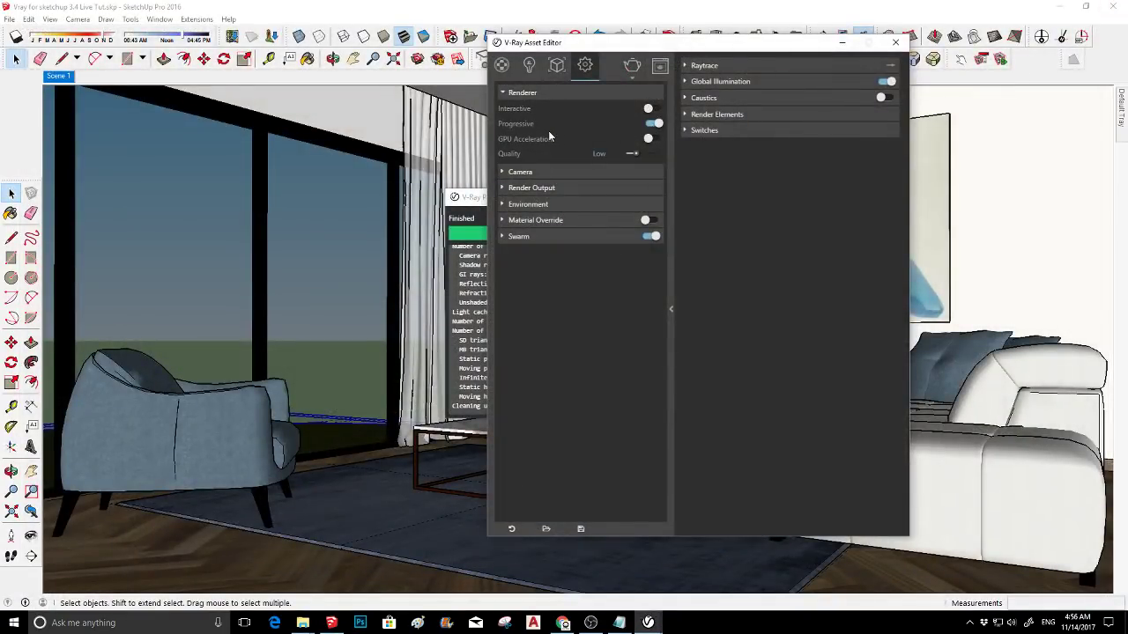
pyautogui.click(653, 124)
pyautogui.click(630, 67)
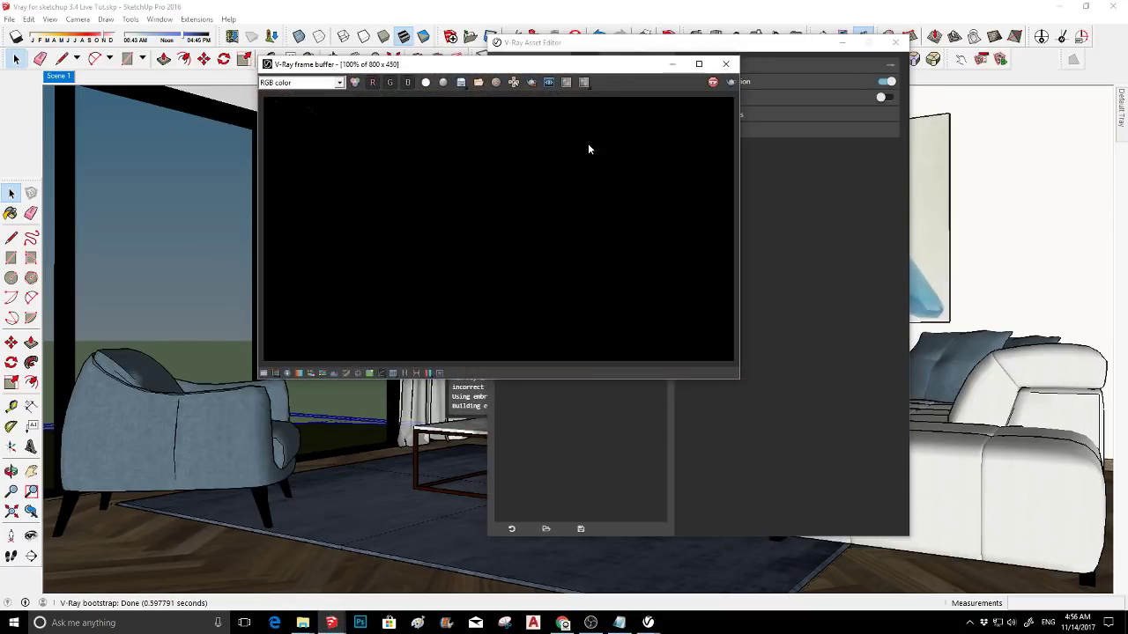
# - Review the finished bucket render full-screen, then close the frame buffer and Asset Editor
pyautogui.click(699, 63)
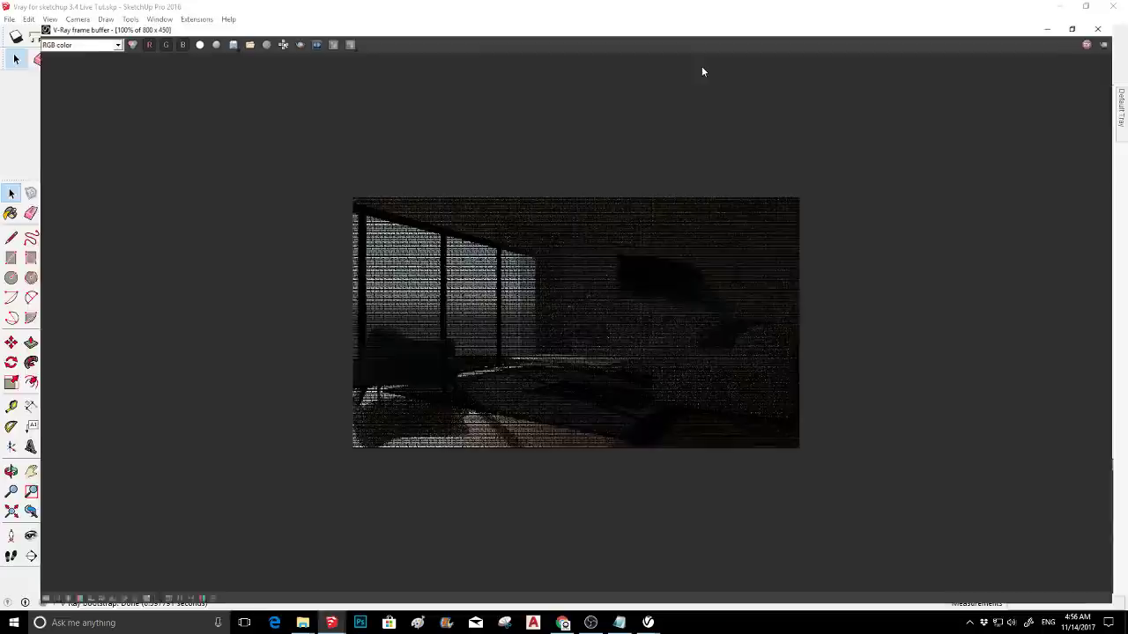
pyautogui.scroll(1, 475, 396)
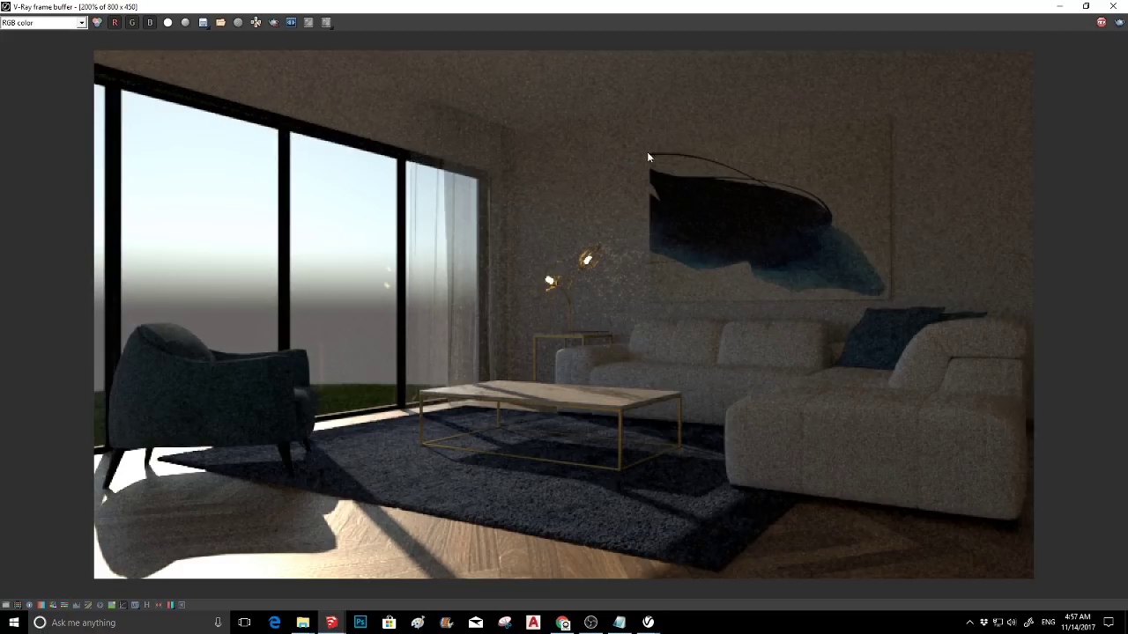
pyautogui.click(1112, 7)
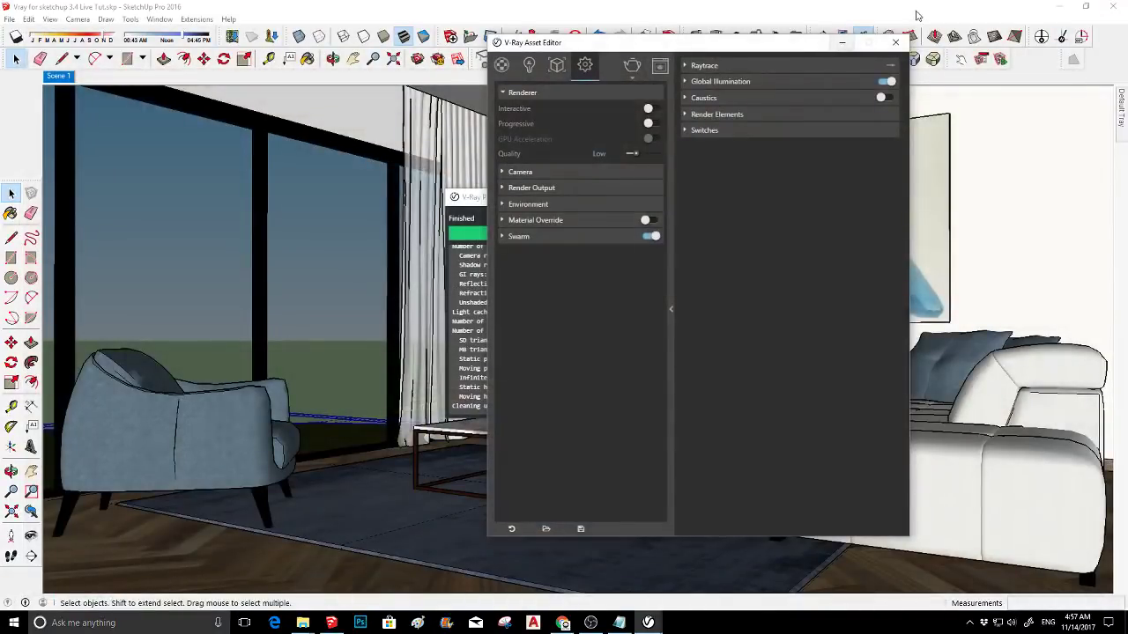
pyautogui.click(893, 38)
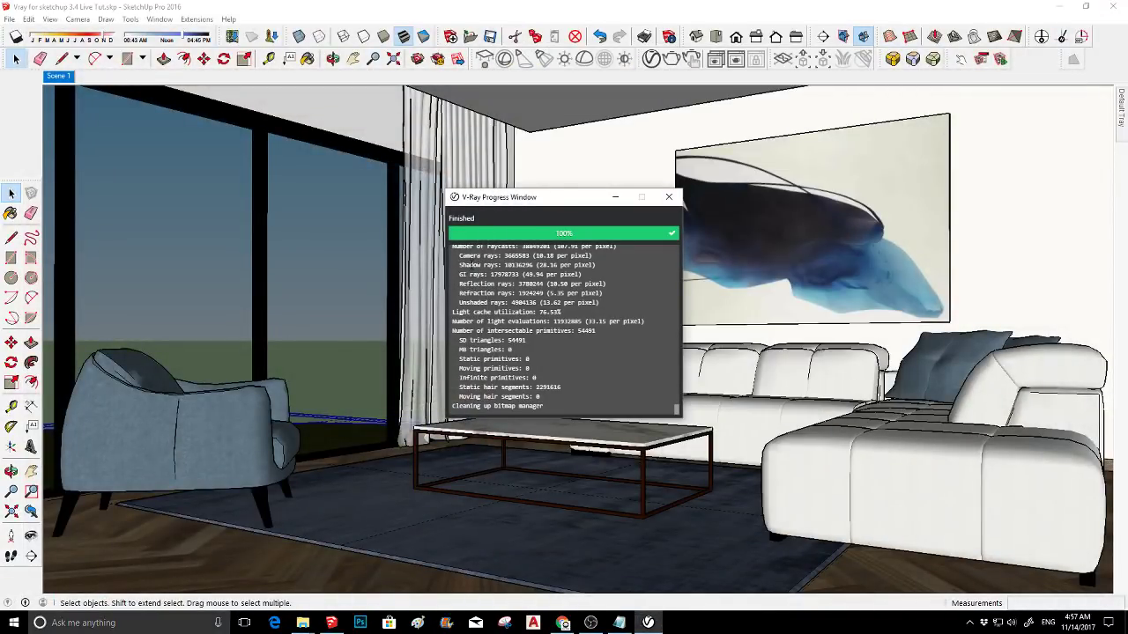
# - Close the finished progress log and orbit the camera up toward the large window frame
pyautogui.click(669, 196)
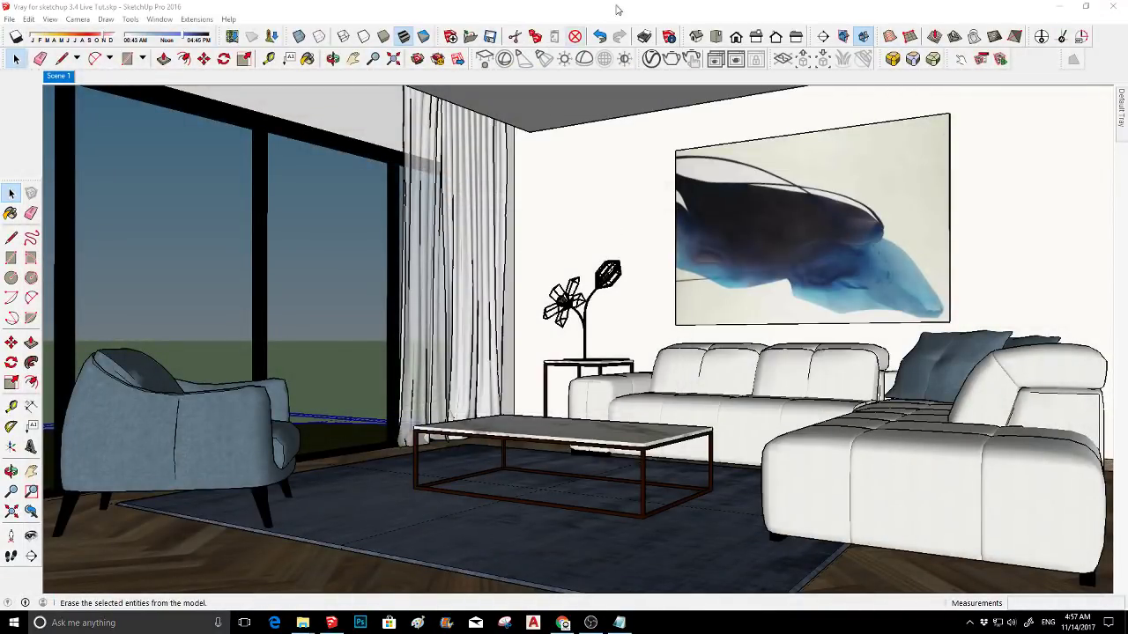
pyautogui.press('o')
pyautogui.moveTo(368, 232); pyautogui.dragTo(707, 226)
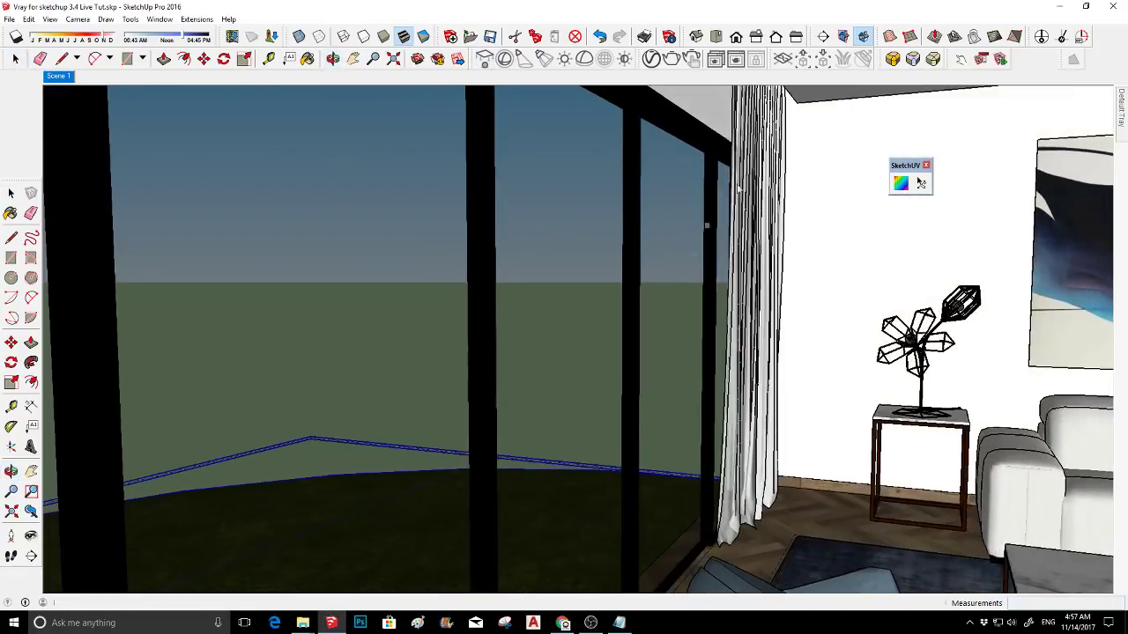
pyautogui.moveTo(757, 105); pyautogui.dragTo(650, 298)
pyautogui.moveTo(651, 298); pyautogui.dragTo(761, 146, button='middle')
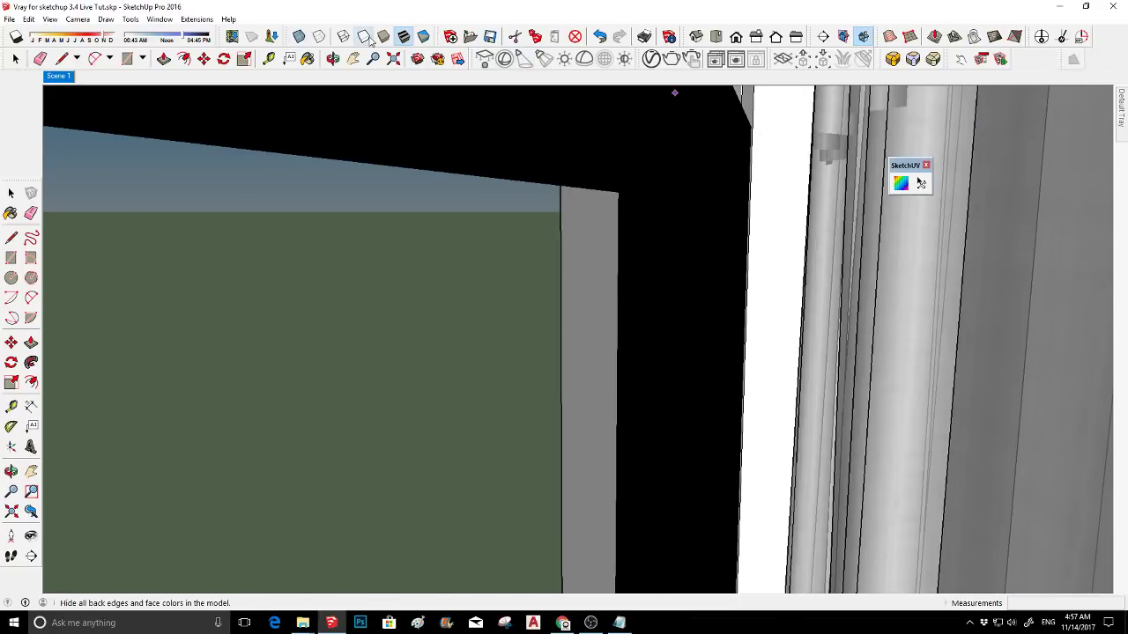
# - Switch to Monochrome face style and orbit to view the window, armchair and table
pyautogui.click(424, 36)
pyautogui.click(749, 155)
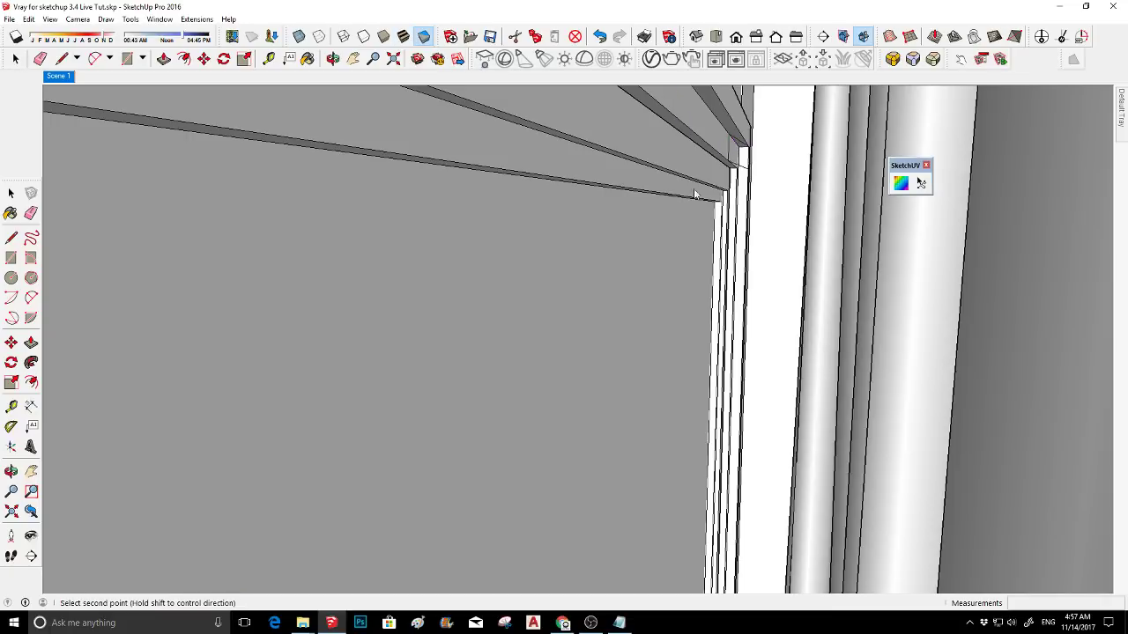
pyautogui.scroll(5, 620, 234)
pyautogui.scroll(-4, 420, 280)
pyautogui.moveTo(172, 356); pyautogui.dragTo(388, 464, button='middle')
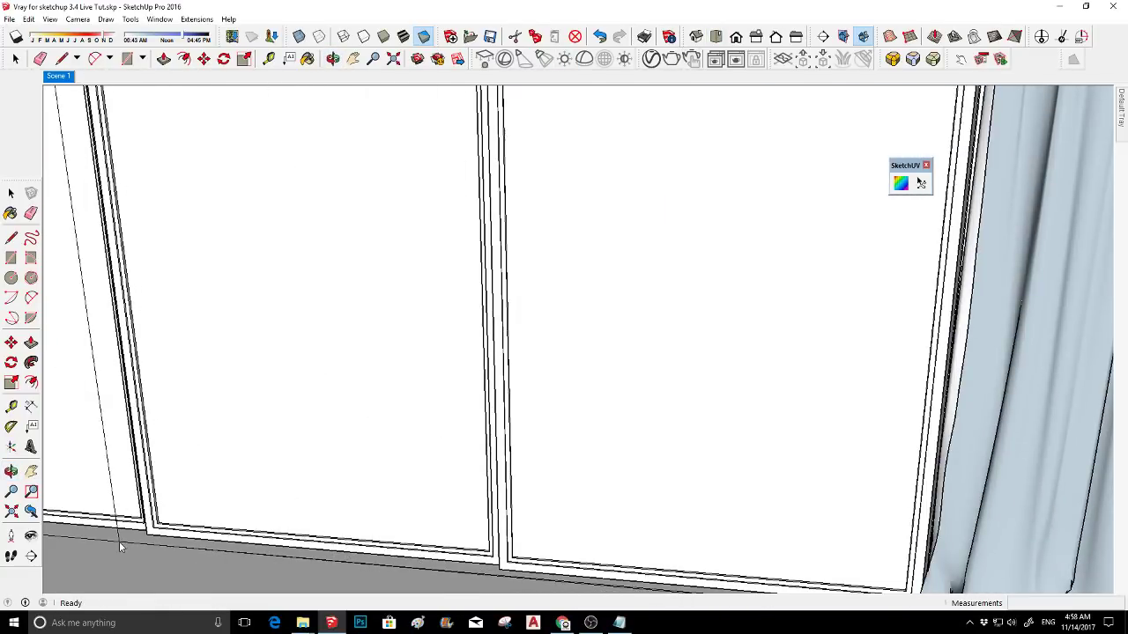
pyautogui.scroll(5, 112, 540)
pyautogui.press('space')
pyautogui.scroll(-3, 285, 456)
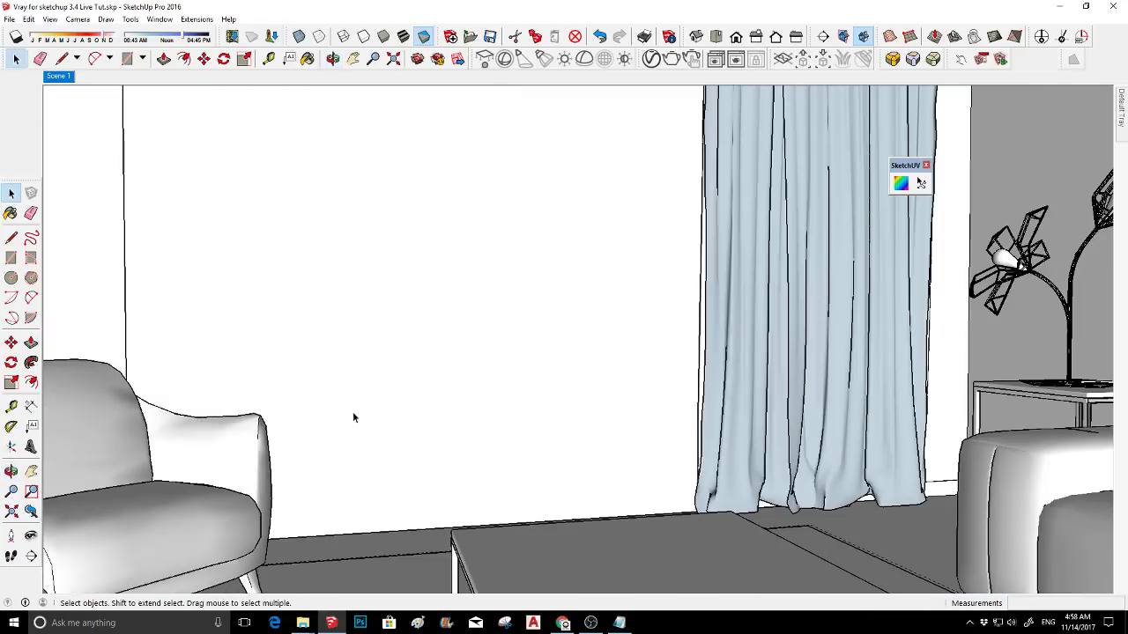
pyautogui.moveTo(352, 415); pyautogui.dragTo(567, 256, button='middle')
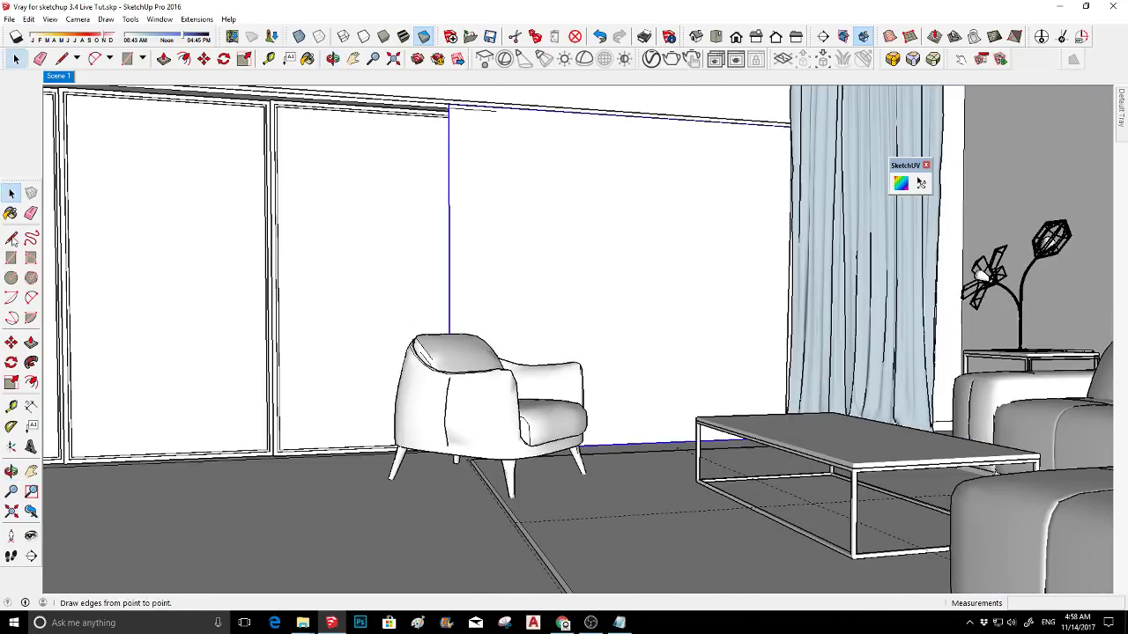
# - Scale the rectangle light sideways across the window opening and open its V-Ray light settings
pyautogui.click(12, 381)
pyautogui.moveTo(448, 279); pyautogui.dragTo(129, 309)
pyautogui.press('space')
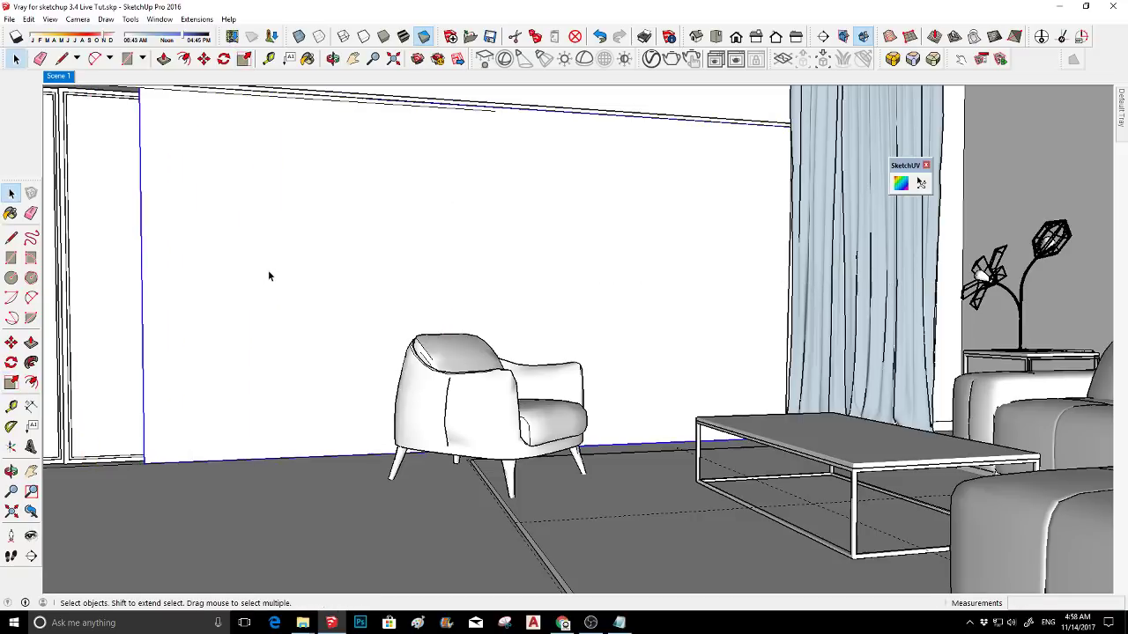
pyautogui.click(644, 58)
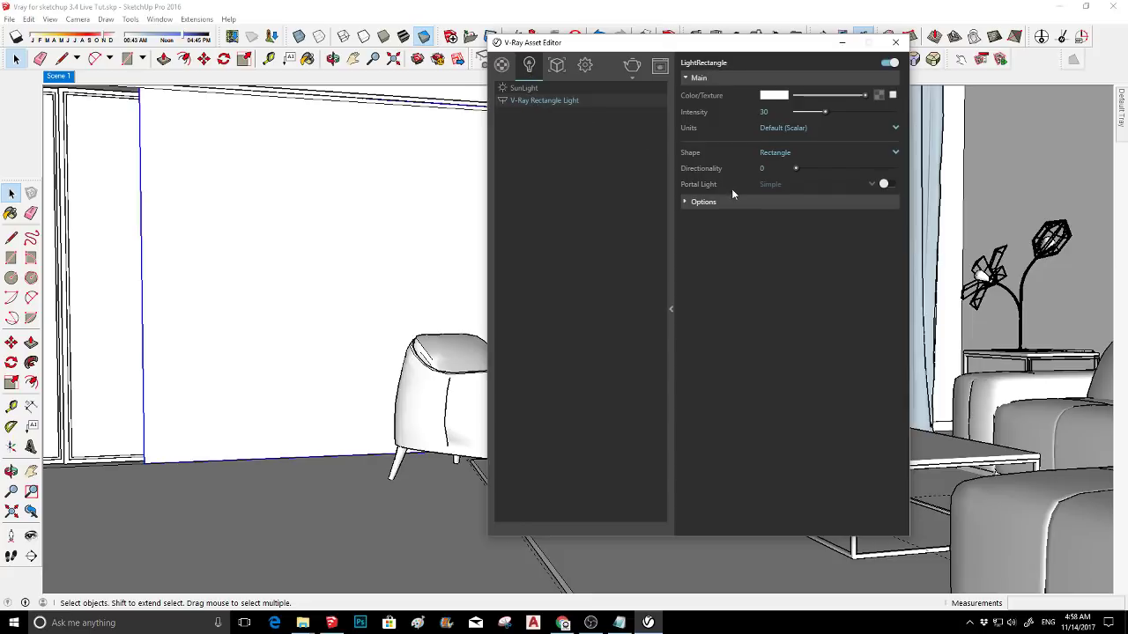
# - Tint the rectangle light pale cream (254, 251, 243), expand its Options, and close the Asset Editor
pyautogui.click(782, 95)
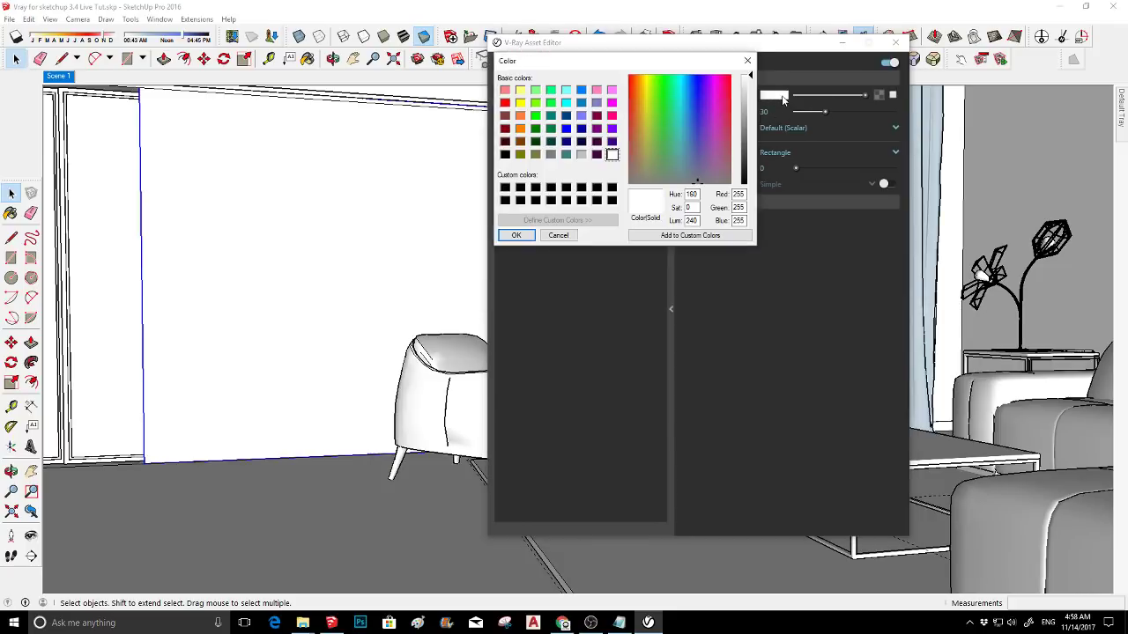
pyautogui.click(644, 94)
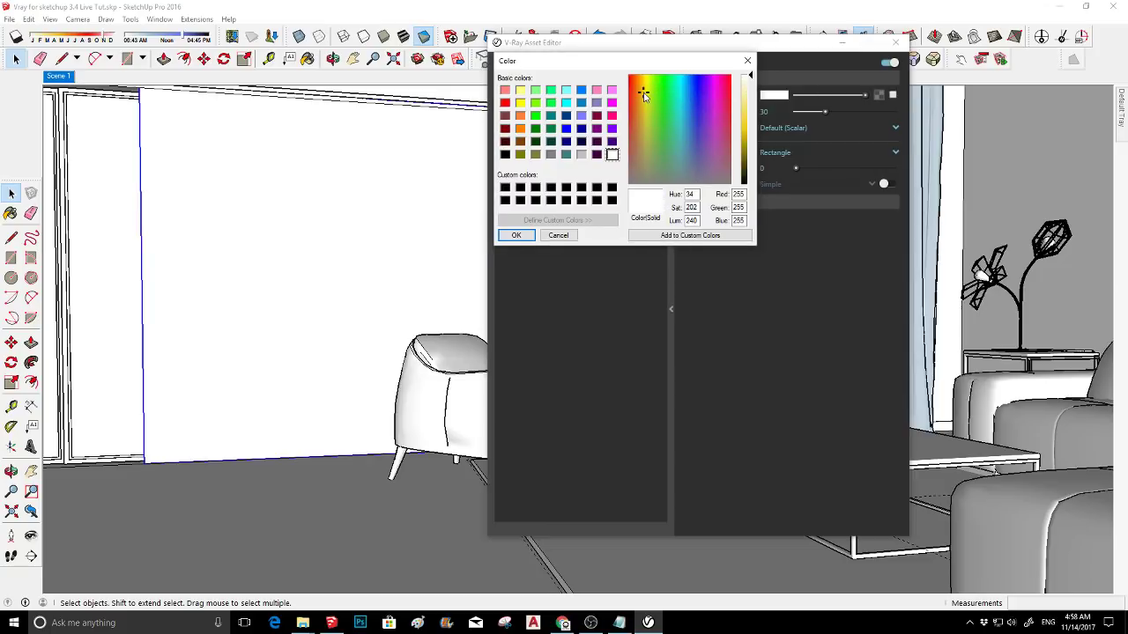
pyautogui.click(640, 86)
pyautogui.click(749, 84)
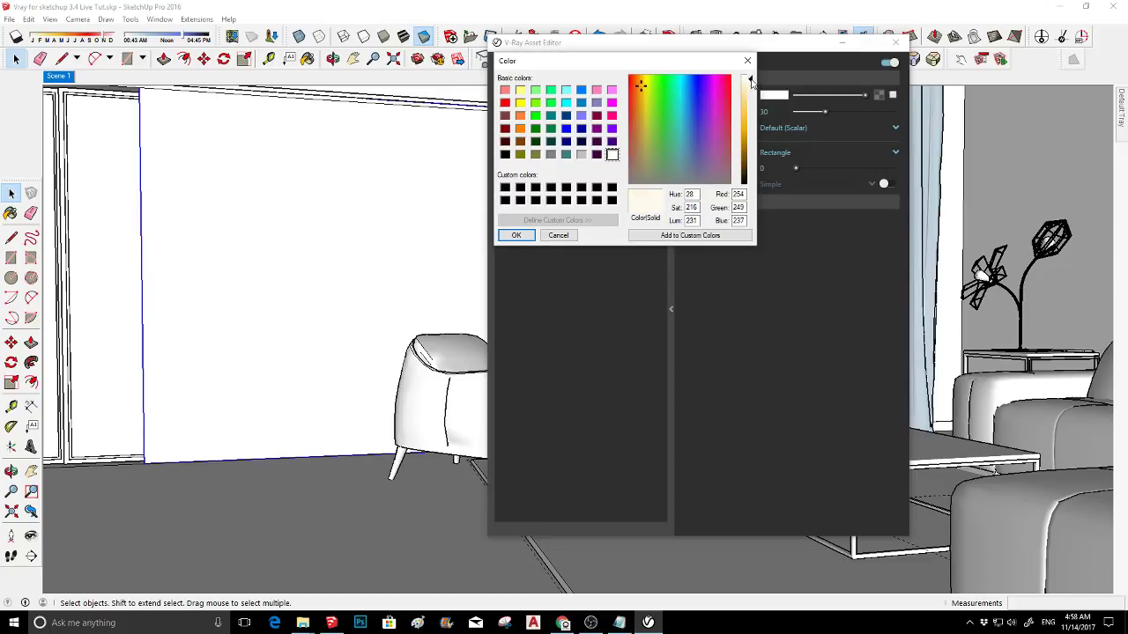
pyautogui.click(515, 236)
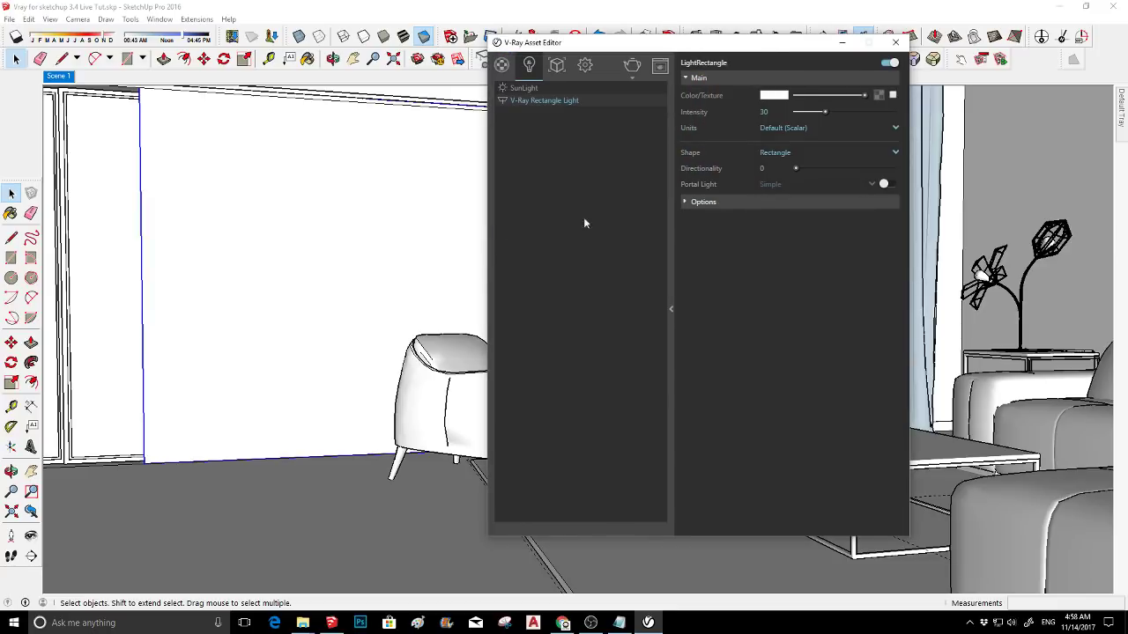
pyautogui.click(747, 201)
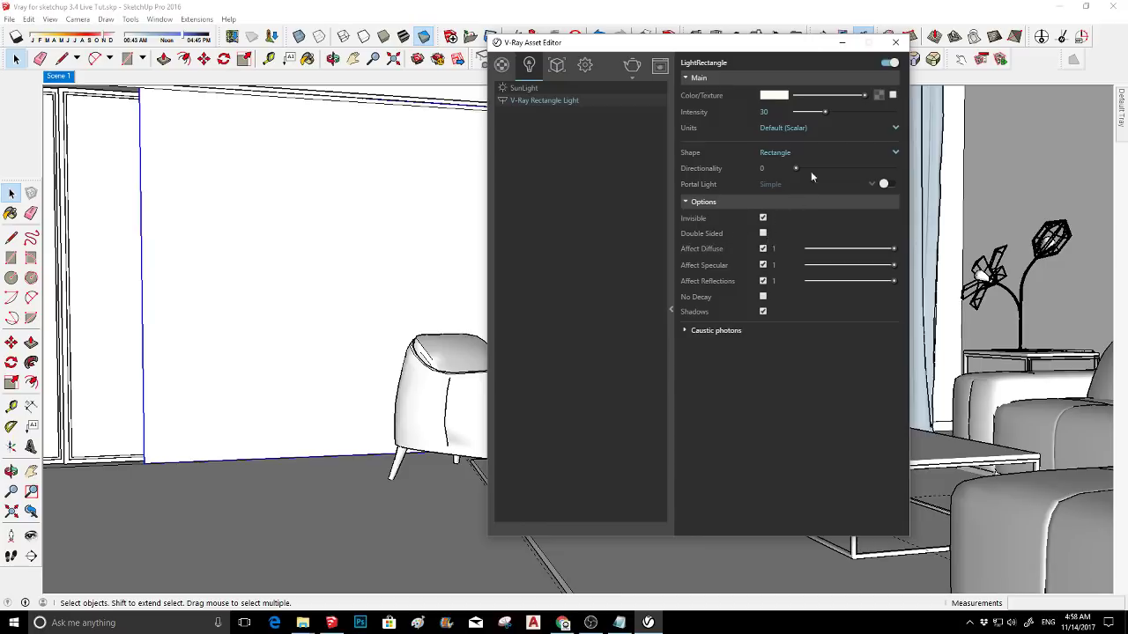
pyautogui.click(895, 41)
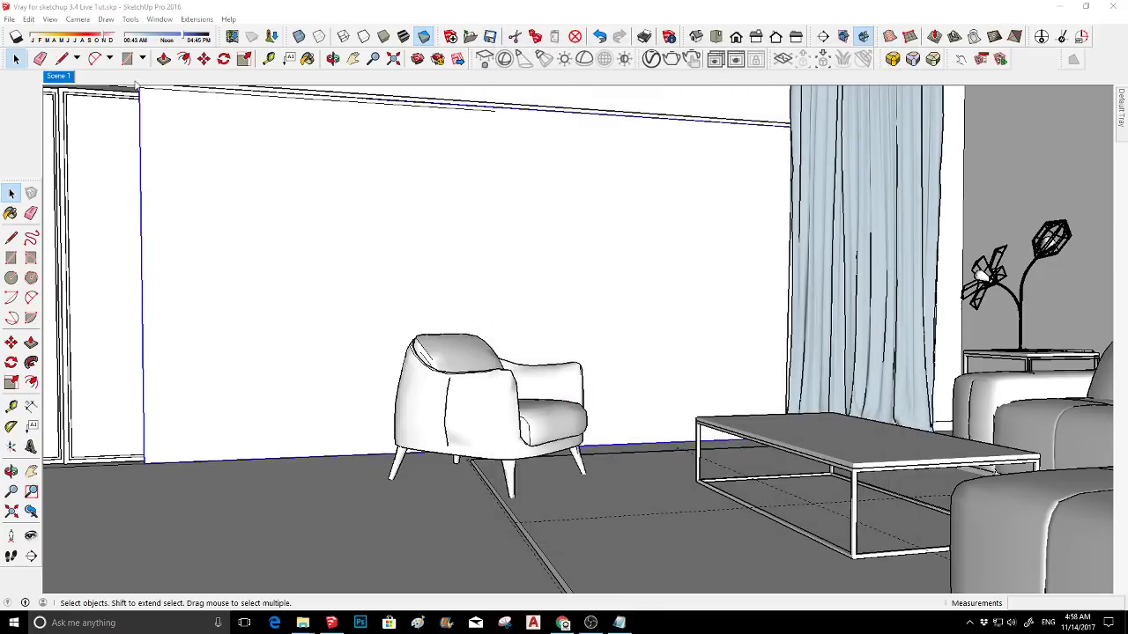
# - Return to the Scene 1 view in Textured style and start a V-Ray render
pyautogui.moveTo(136, 84)
pyautogui.mouseDown(button='middle')
pyautogui.moveTo(572, 279)
pyautogui.moveTo(408, 189)
pyautogui.mouseUp(button='middle')
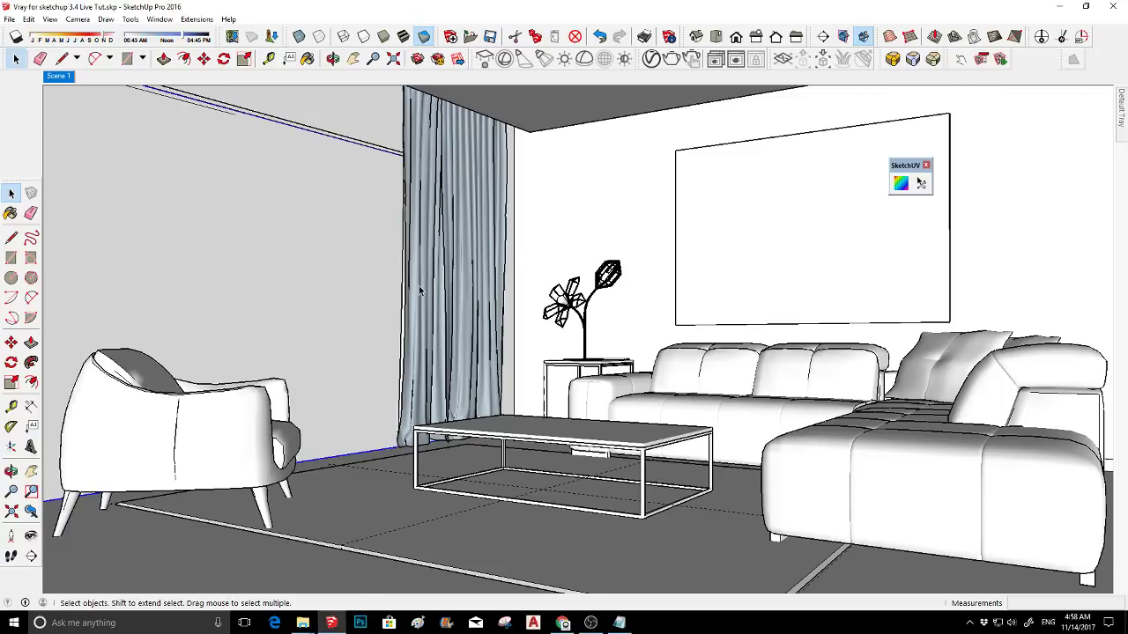
pyautogui.moveTo(419, 291); pyautogui.dragTo(342, 223, button='middle')
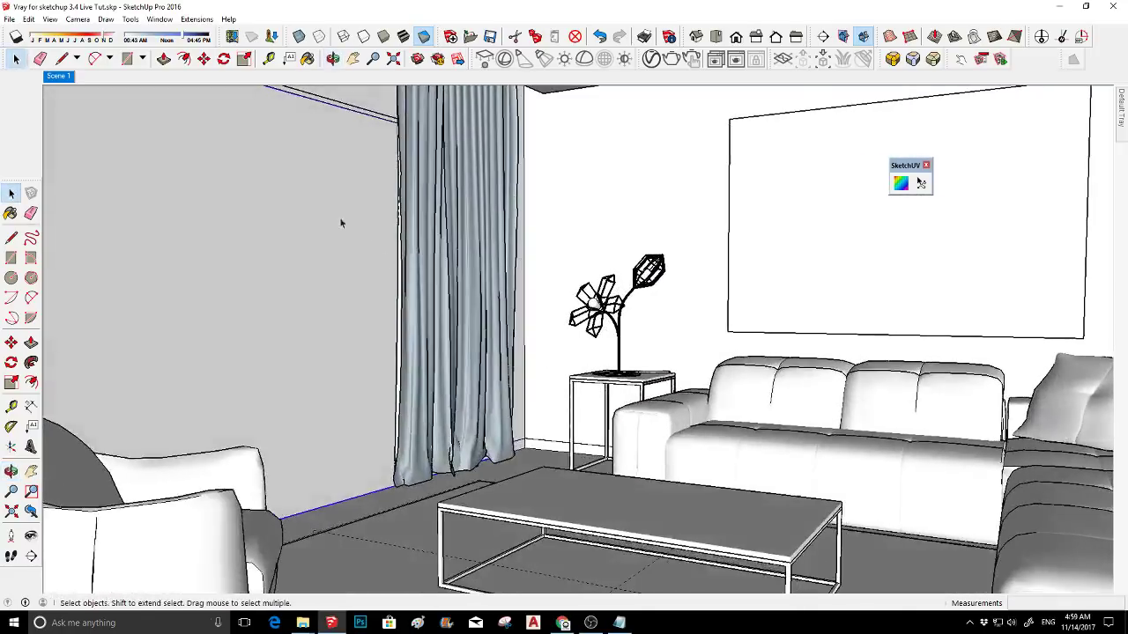
pyautogui.click(53, 77)
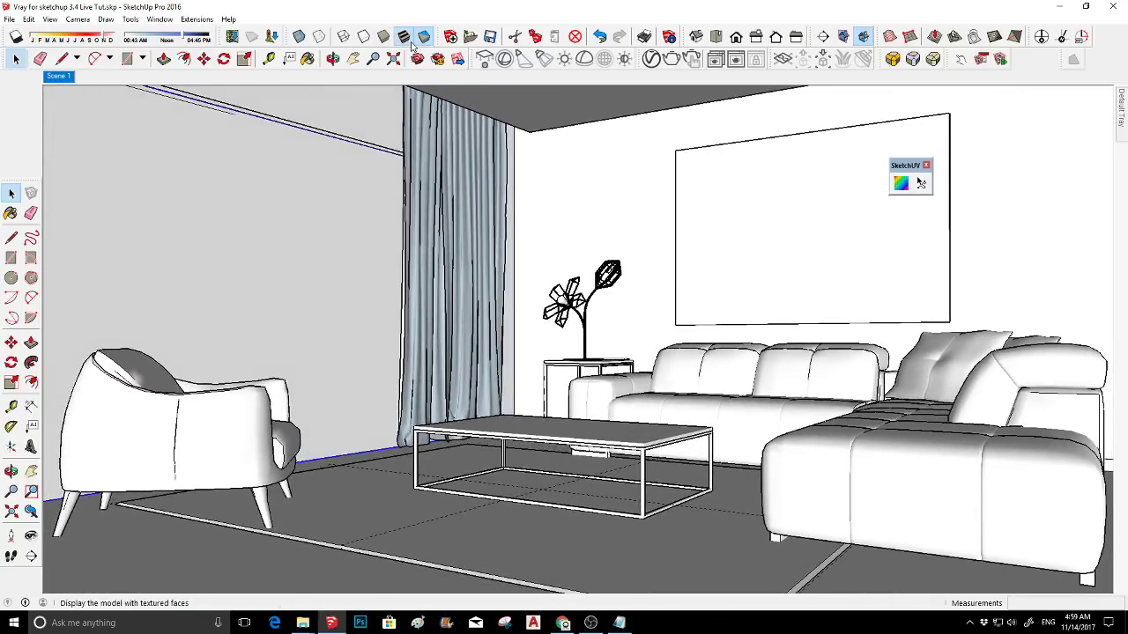
pyautogui.click(411, 43)
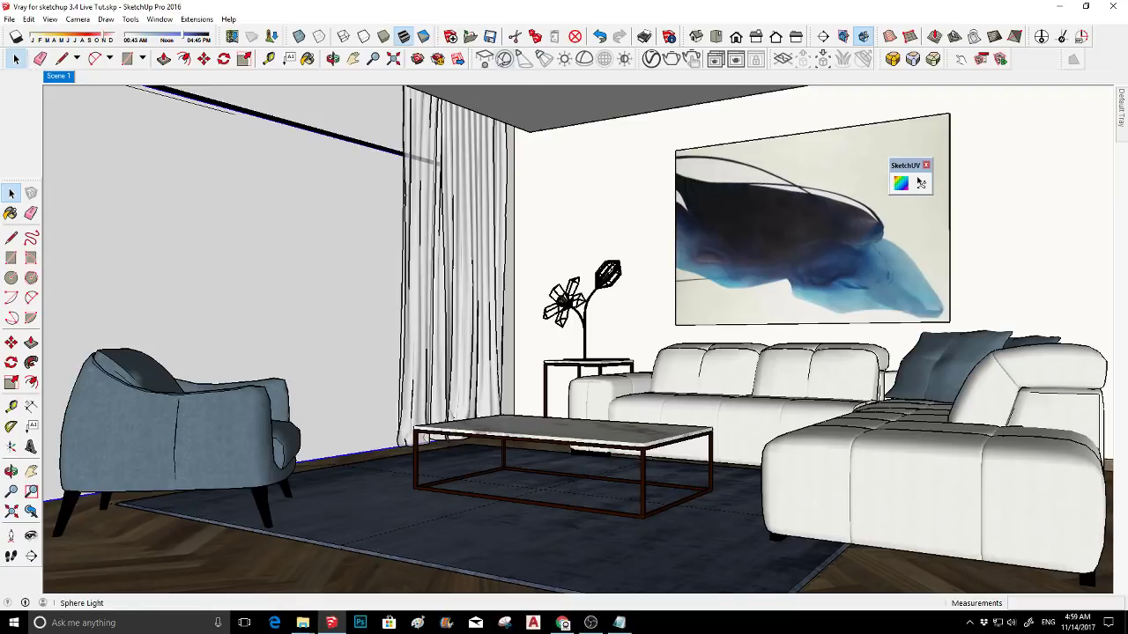
pyautogui.click(673, 64)
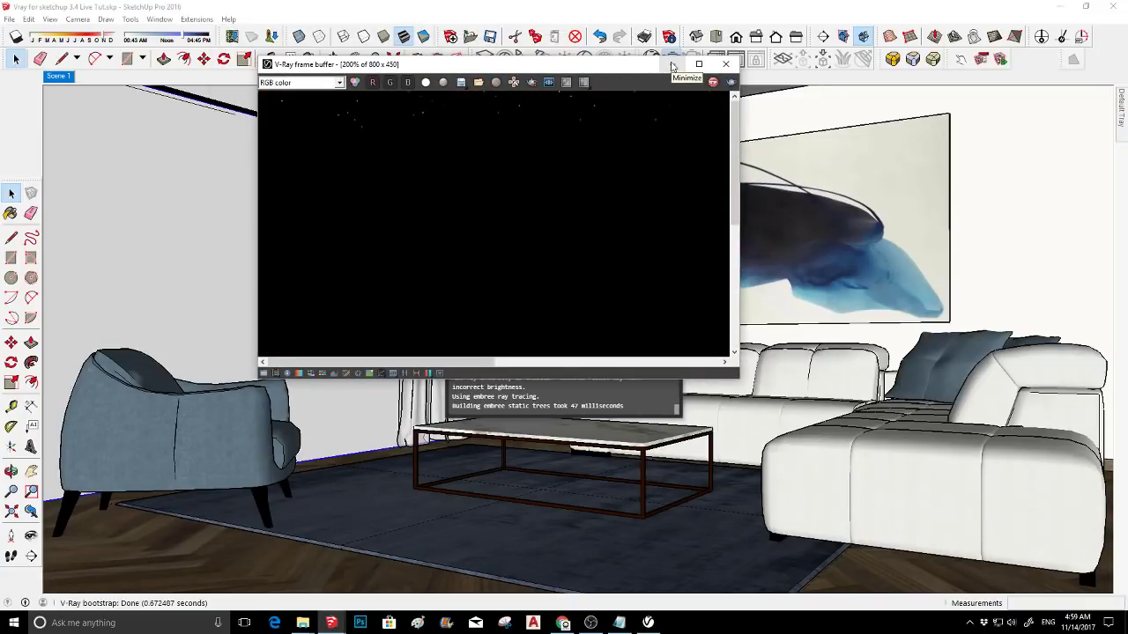
# - Zoom in and out of the frame buffer while the render runs to Finished
pyautogui.scroll(-4, 607, 221)
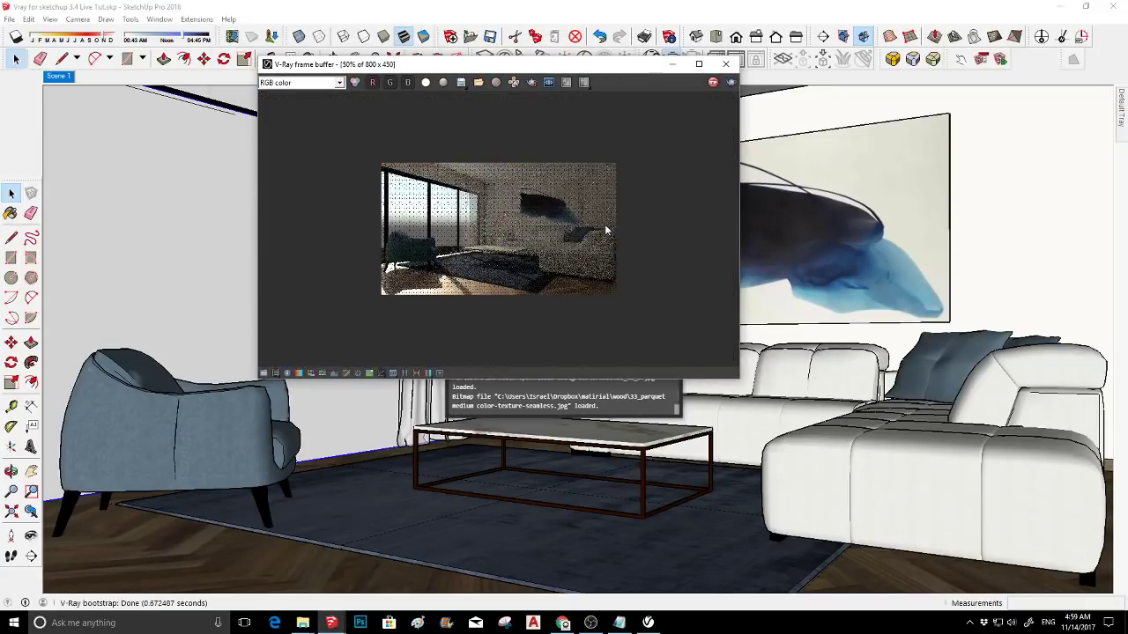
pyautogui.scroll(2, 604, 224)
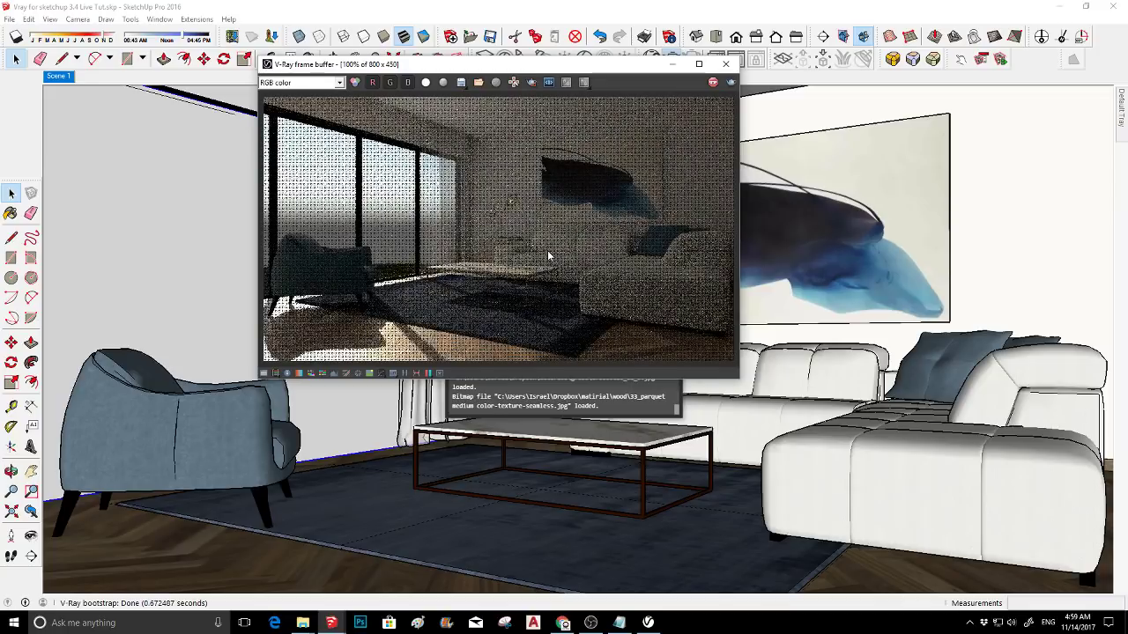
pyautogui.scroll(1, 439, 210)
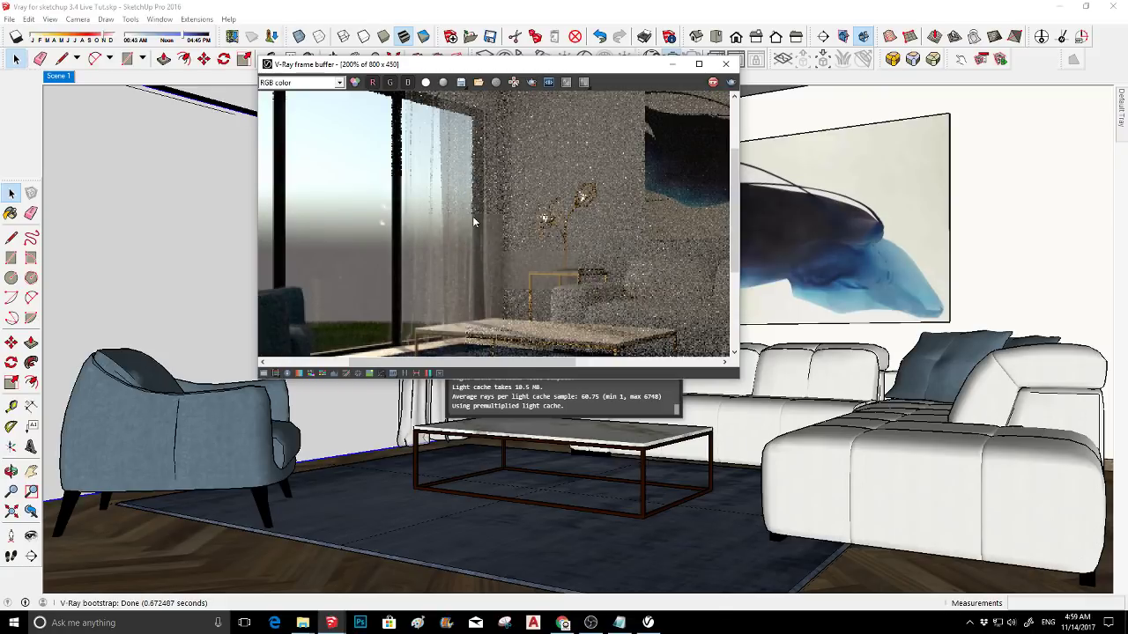
pyautogui.scroll(-1, 473, 222)
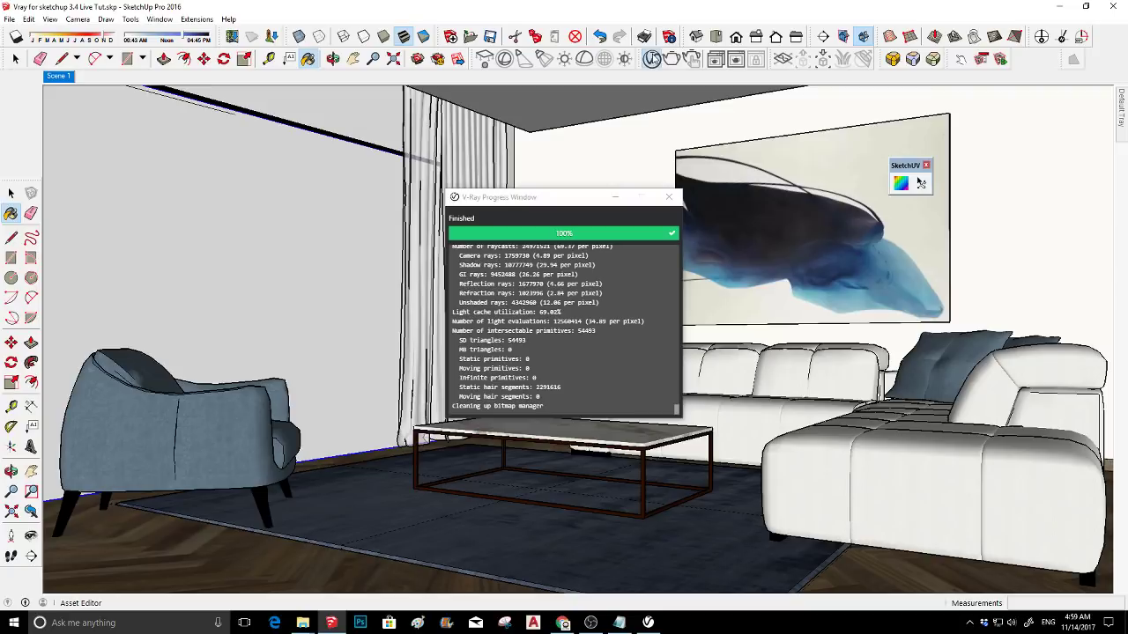
# - Set Color A02's IOR to 1.36 in the V-Ray Asset Editor
pyautogui.click(652, 58)
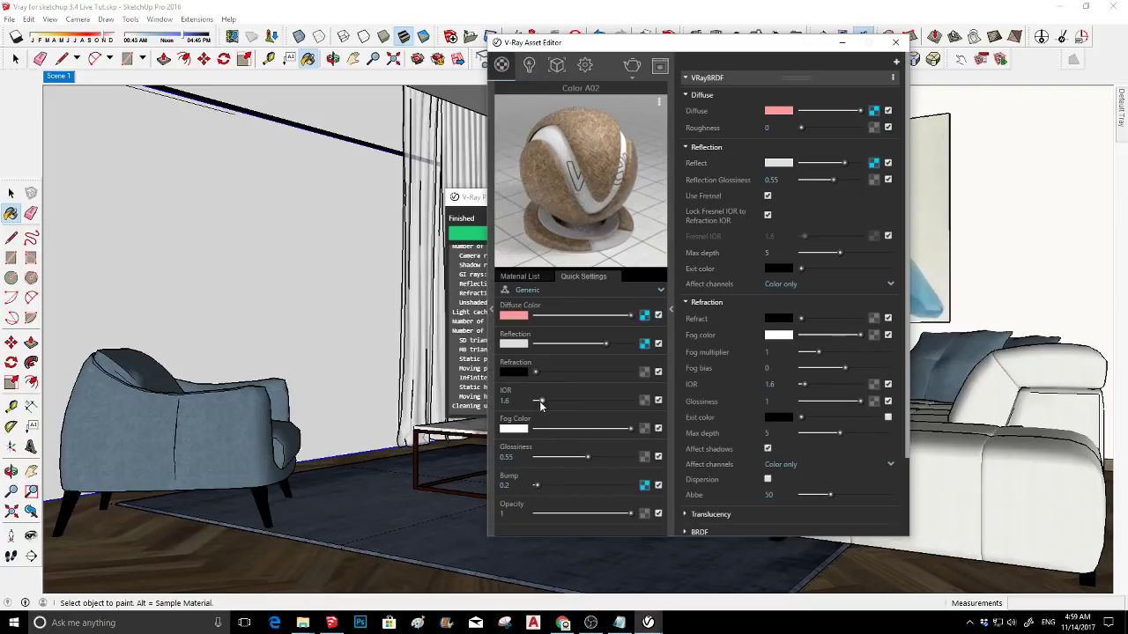
pyautogui.moveTo(540, 405); pyautogui.dragTo(542, 406)
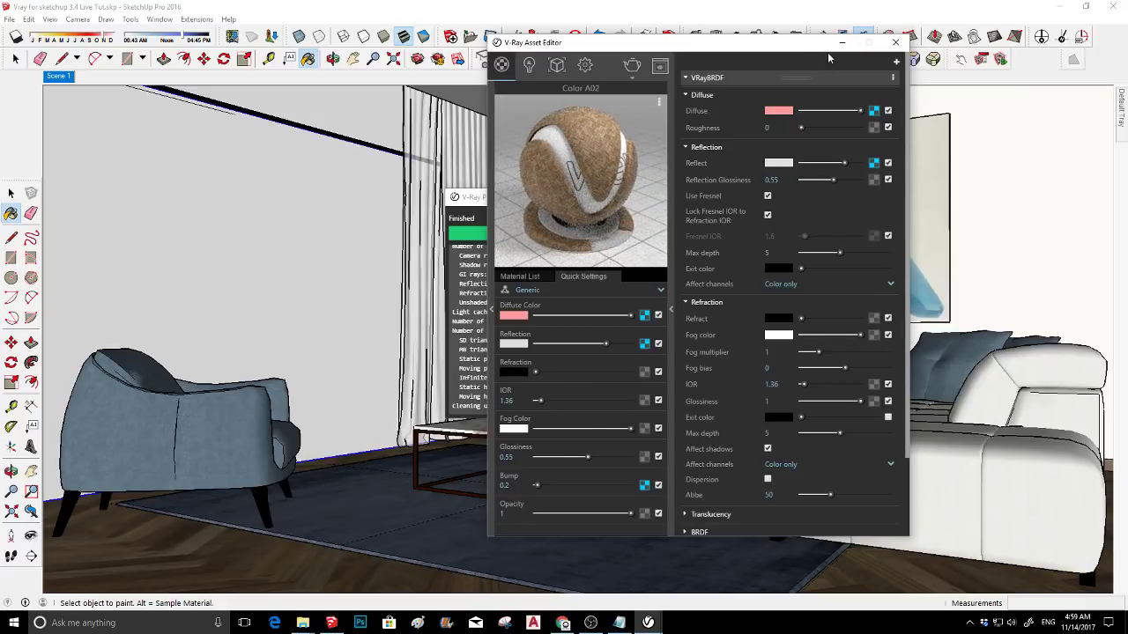
pyautogui.click(528, 67)
pyautogui.click(501, 65)
# - Lower Diffuse Transparency on Material6 and Material4, then close the Asset Editor
pyautogui.keyDown('alt'); pyautogui.click(920, 181); pyautogui.keyUp('alt')
pyautogui.click(751, 80)
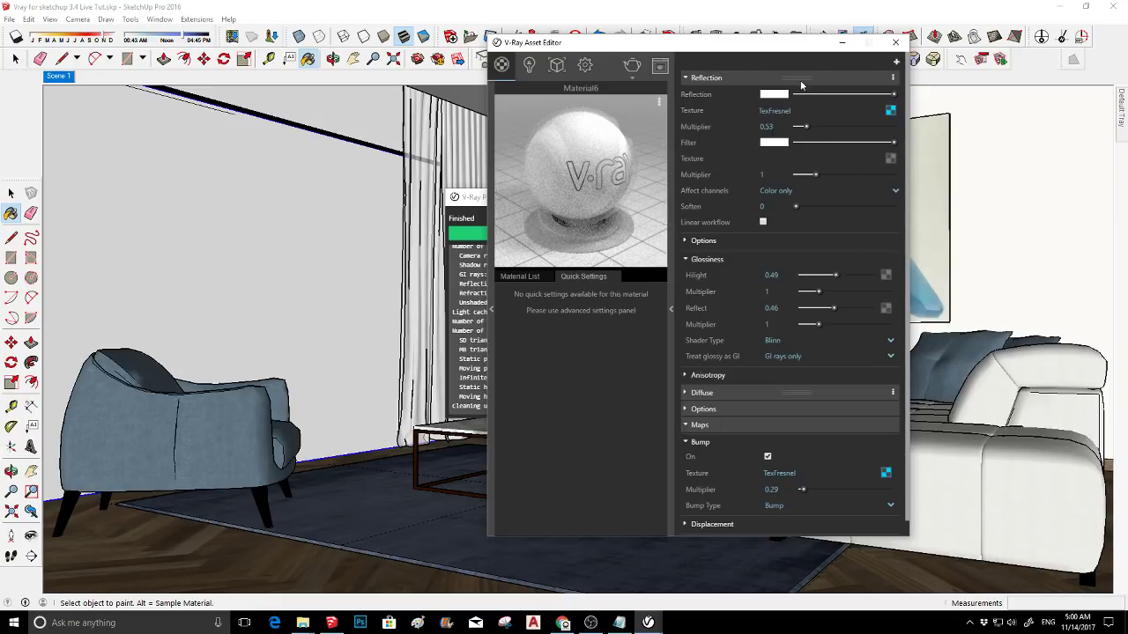
pyautogui.click(800, 80)
pyautogui.click(798, 91)
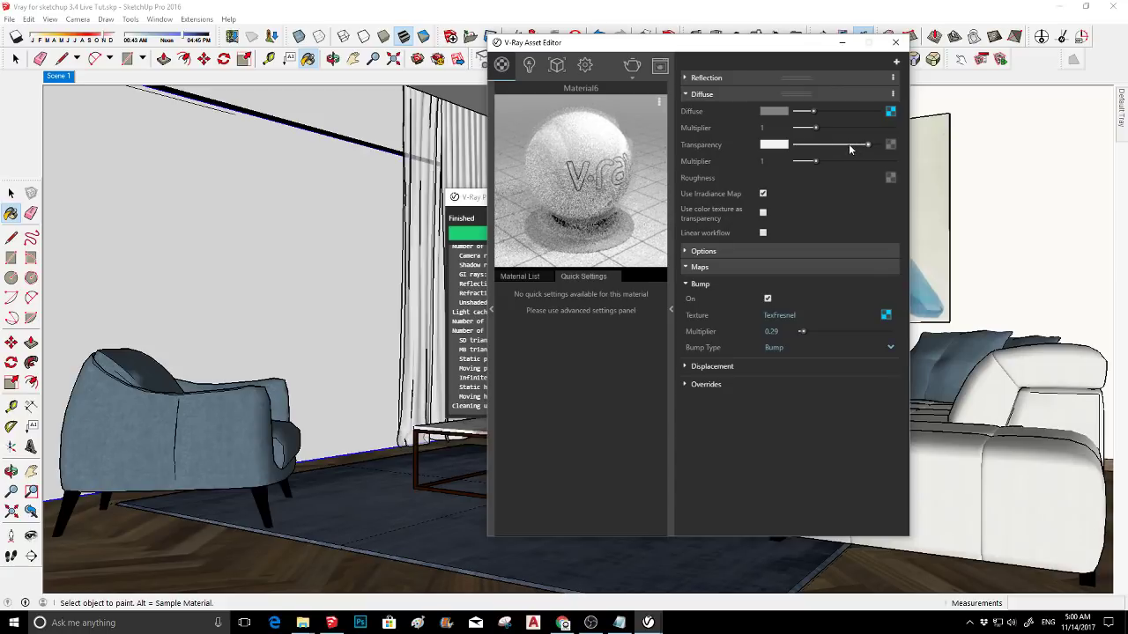
pyautogui.moveTo(853, 146); pyautogui.dragTo(838, 150)
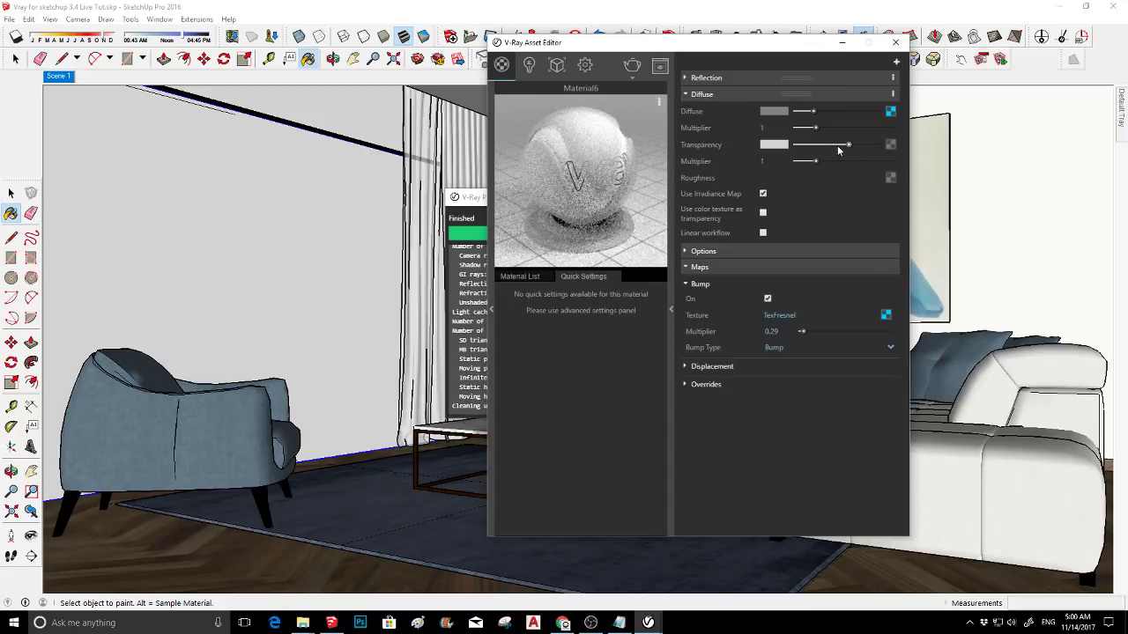
pyautogui.keyDown('alt'); pyautogui.click(452, 143); pyautogui.keyUp('alt')
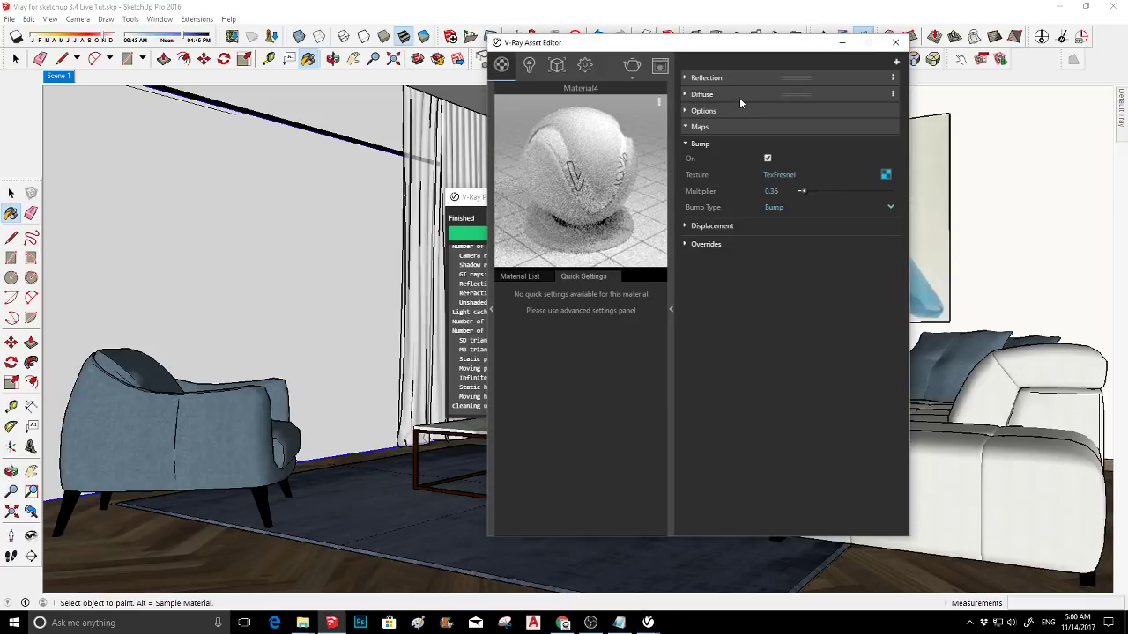
pyautogui.click(739, 95)
pyautogui.moveTo(800, 152); pyautogui.dragTo(811, 152)
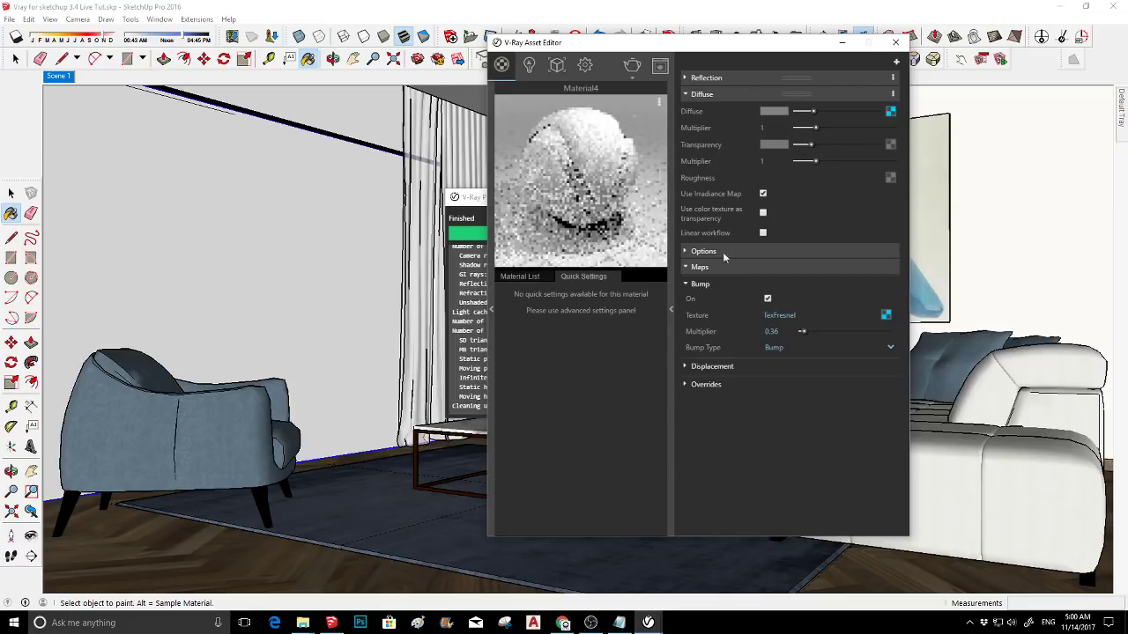
pyautogui.click(842, 42)
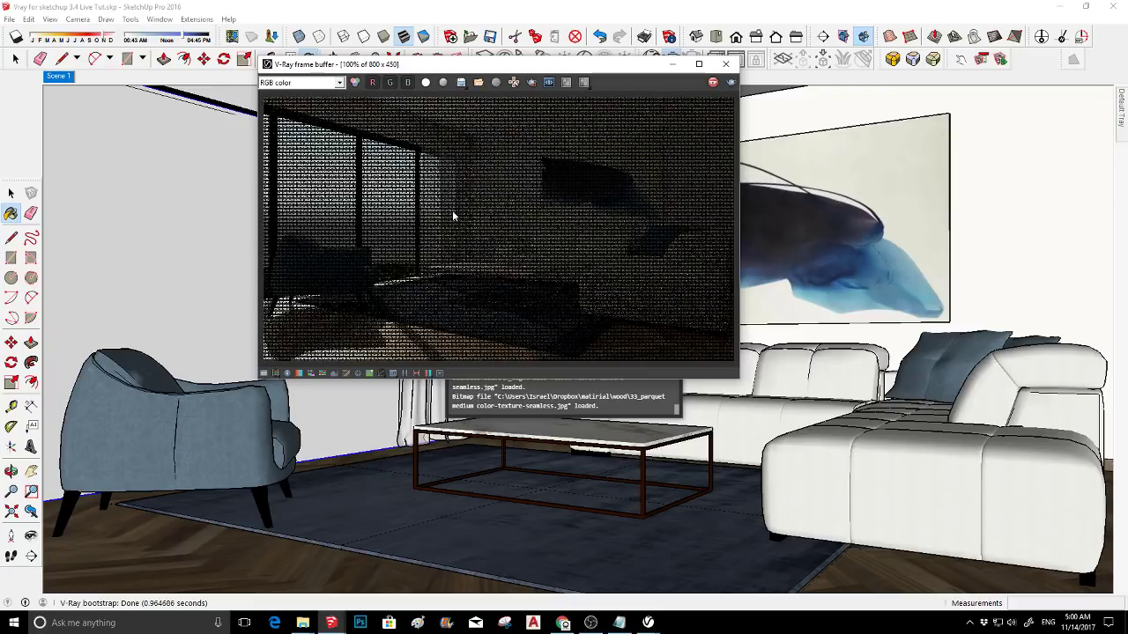
# - Stop the running render and close the V-Ray frame buffer
pyautogui.scroll(2, 451, 212)
pyautogui.scroll(-1, 451, 217)
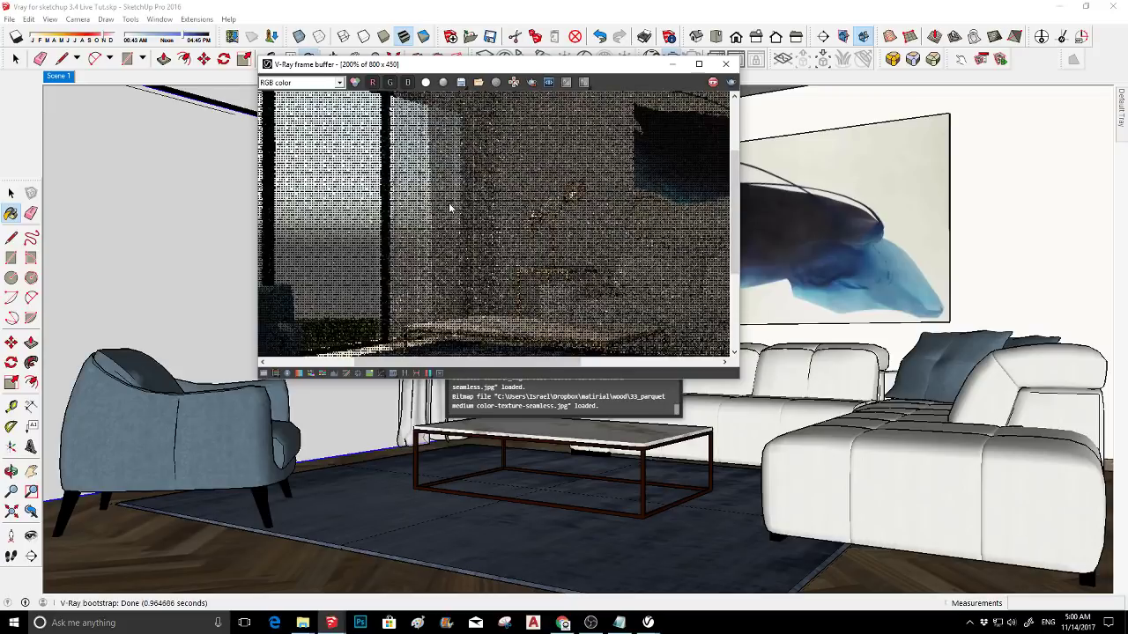
pyautogui.click(713, 84)
pyautogui.click(725, 63)
# - Lower Material4's transparency slightly more, then close the V-Ray editor and progress windows
pyautogui.click(651, 59)
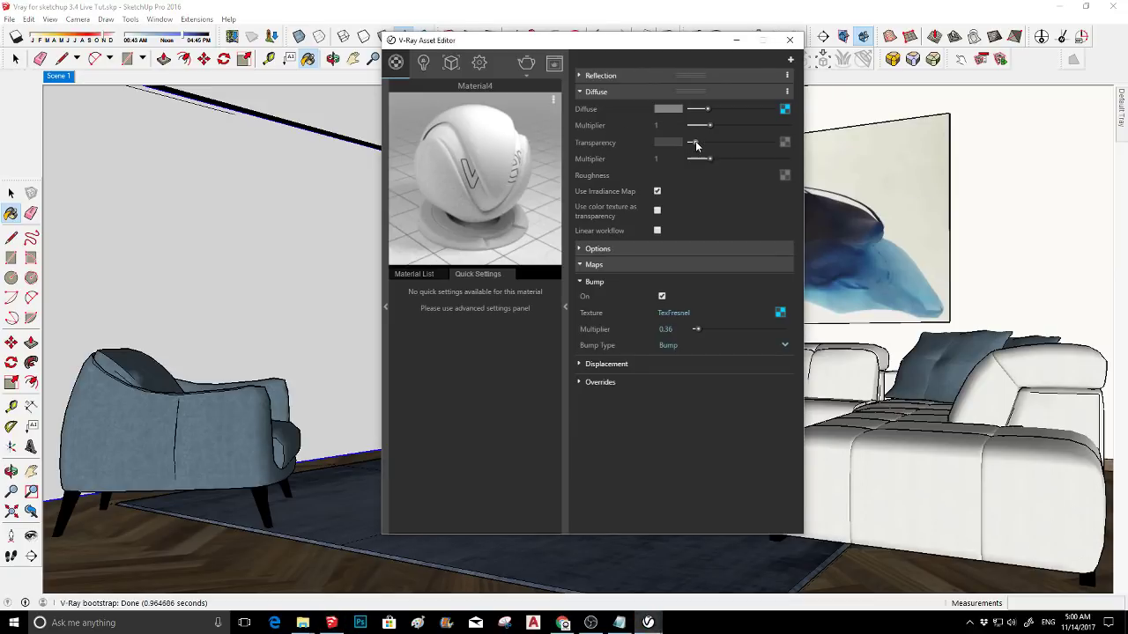
pyautogui.moveTo(695, 141); pyautogui.dragTo(692, 142)
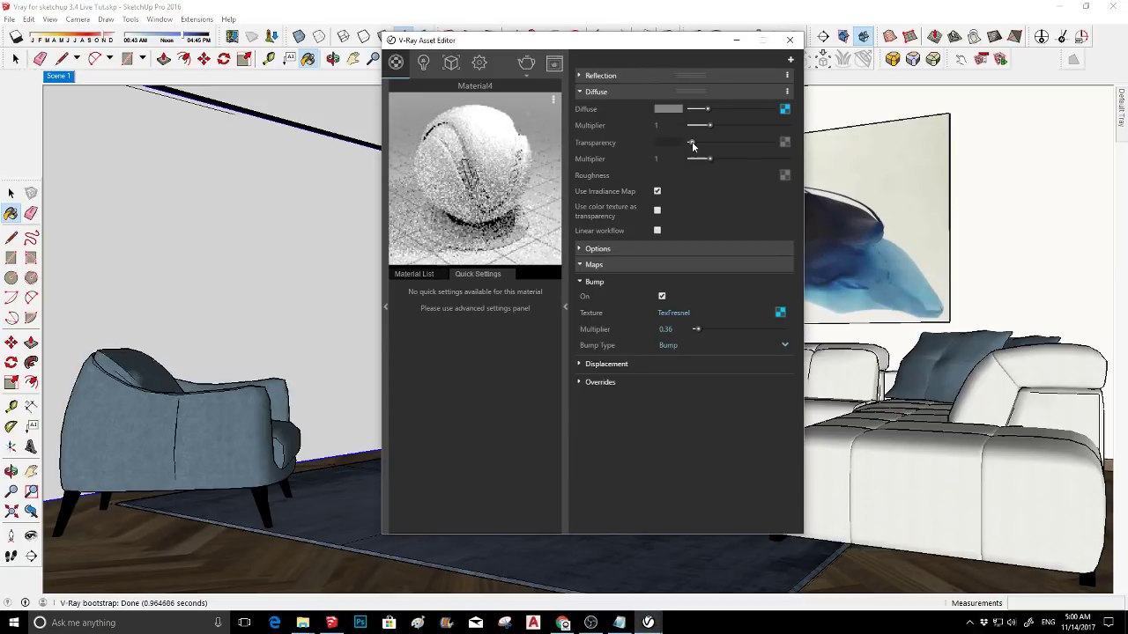
pyautogui.click(789, 42)
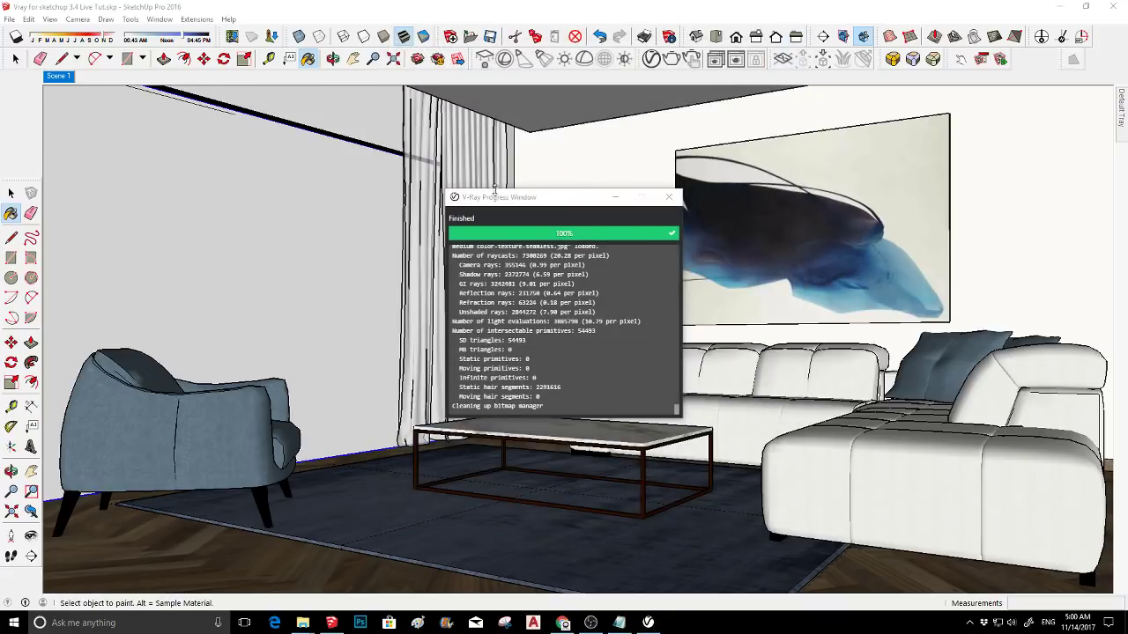
pyautogui.click(617, 201)
pyautogui.press('space')
pyautogui.scroll(5, 564, 304)
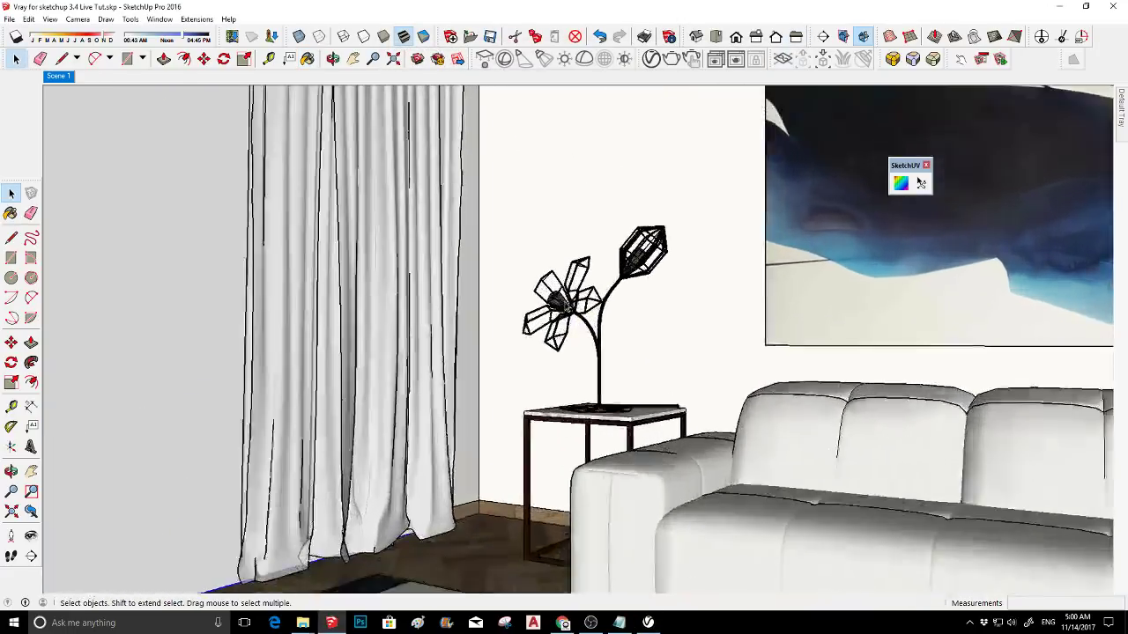
# - From above the side table, select the wireframe flower lamp and zoom in on its bulb
pyautogui.moveTo(563, 304); pyautogui.dragTo(569, 333, button='middle')
pyautogui.click(569, 331)
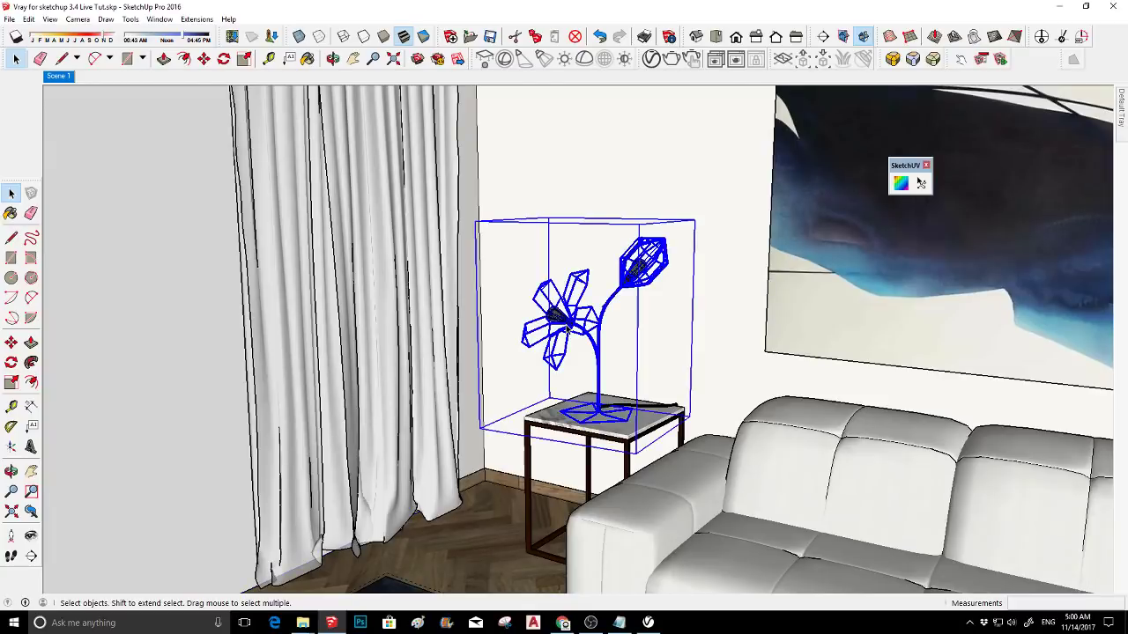
pyautogui.scroll(10, 566, 327)
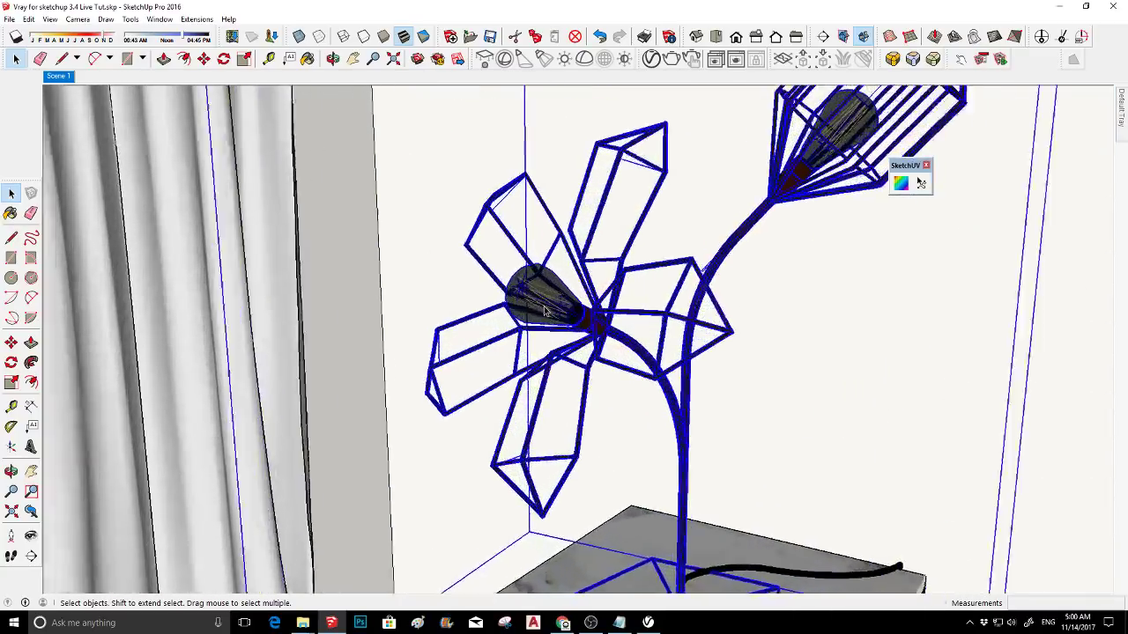
pyautogui.scroll(2, 518, 298)
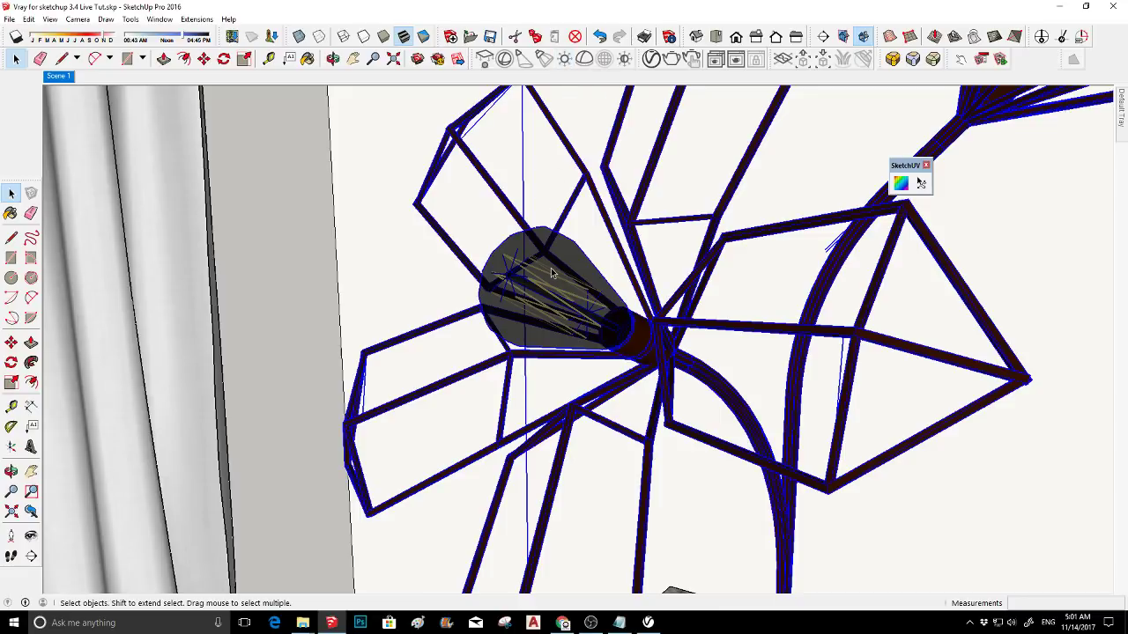
# - Zoom and orbit in close to the left caged lamp's glass bulb
pyautogui.scroll(3, 550, 268)
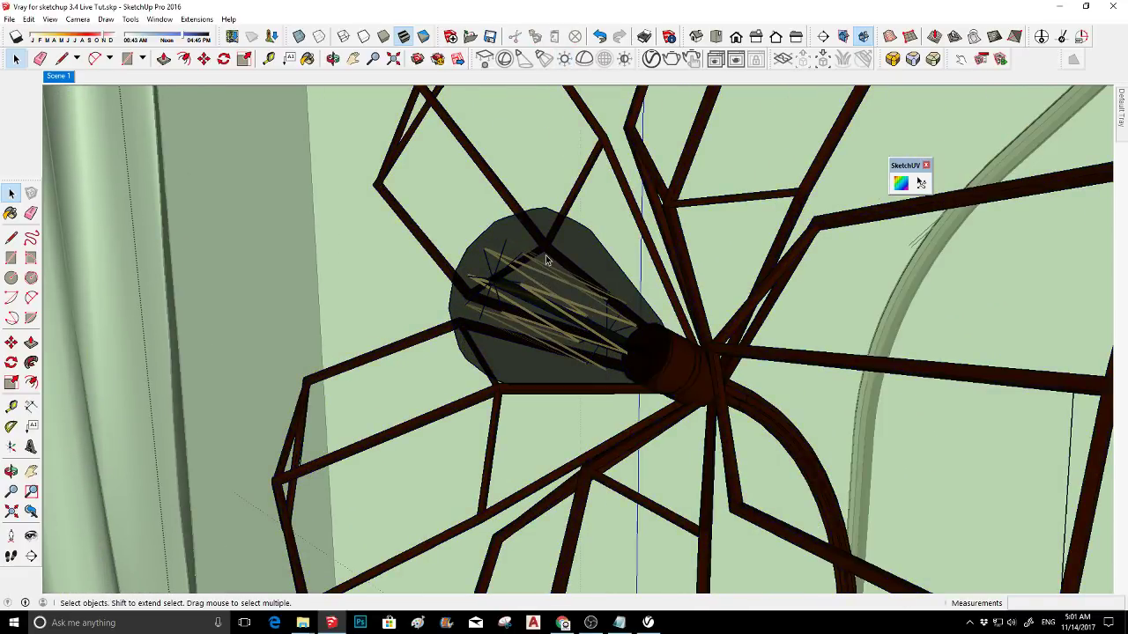
pyautogui.click(545, 261)
pyautogui.moveTo(545, 261); pyautogui.dragTo(667, 364, button='middle')
pyautogui.scroll(-3, 350, 214)
pyautogui.scroll(5, 297, 476)
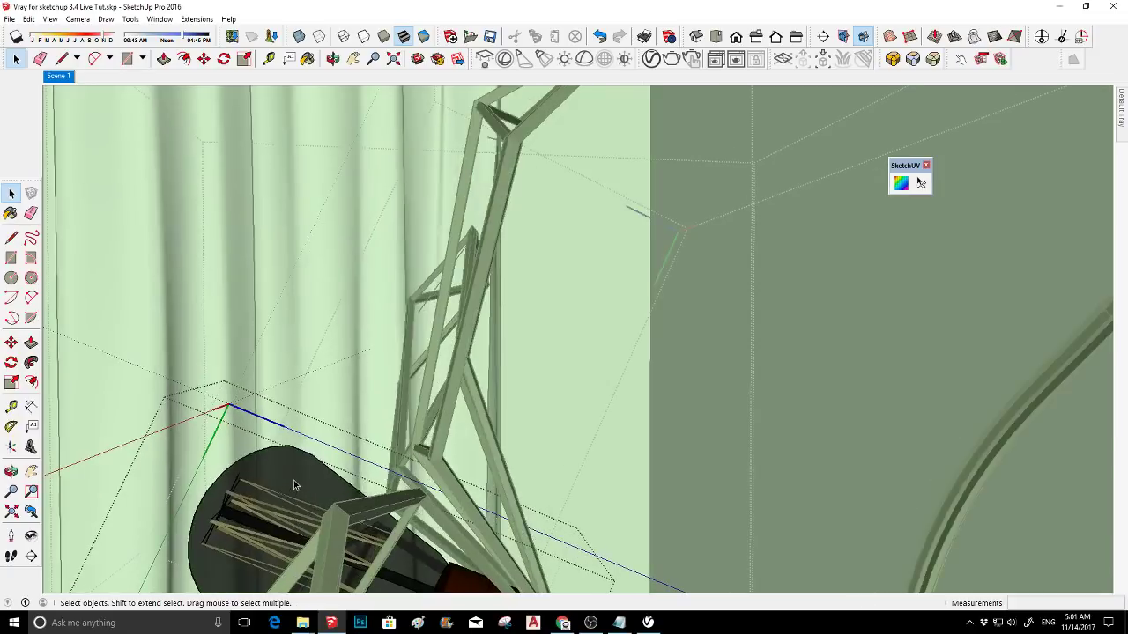
pyautogui.scroll(-3, 284, 430)
pyautogui.scroll(3, 344, 390)
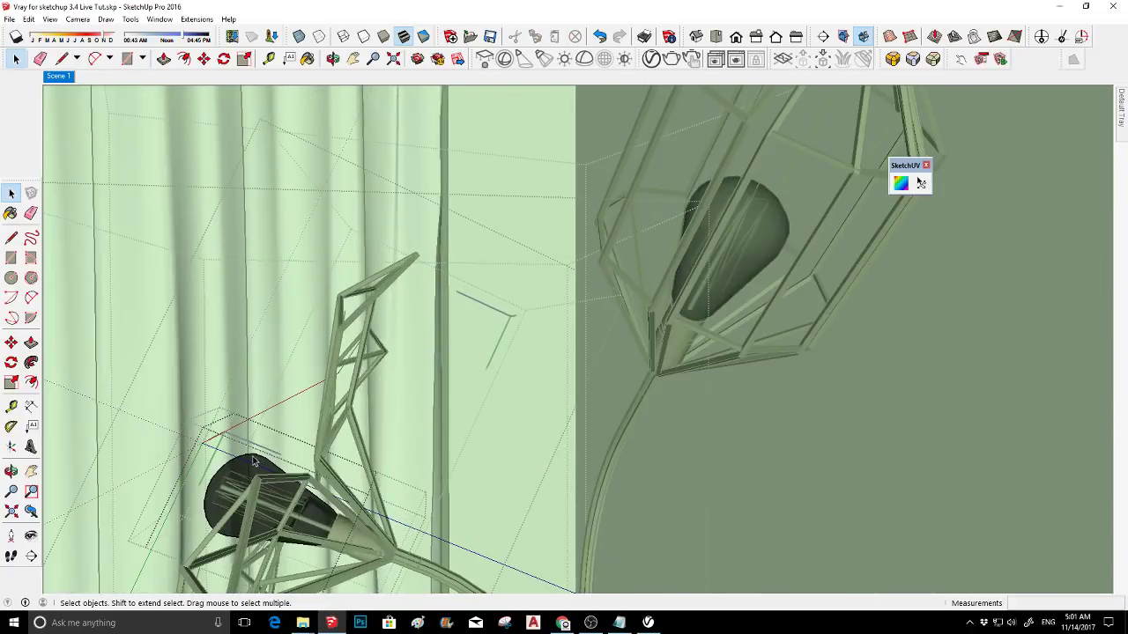
pyautogui.moveTo(344, 390); pyautogui.dragTo(350, 302, button='middle')
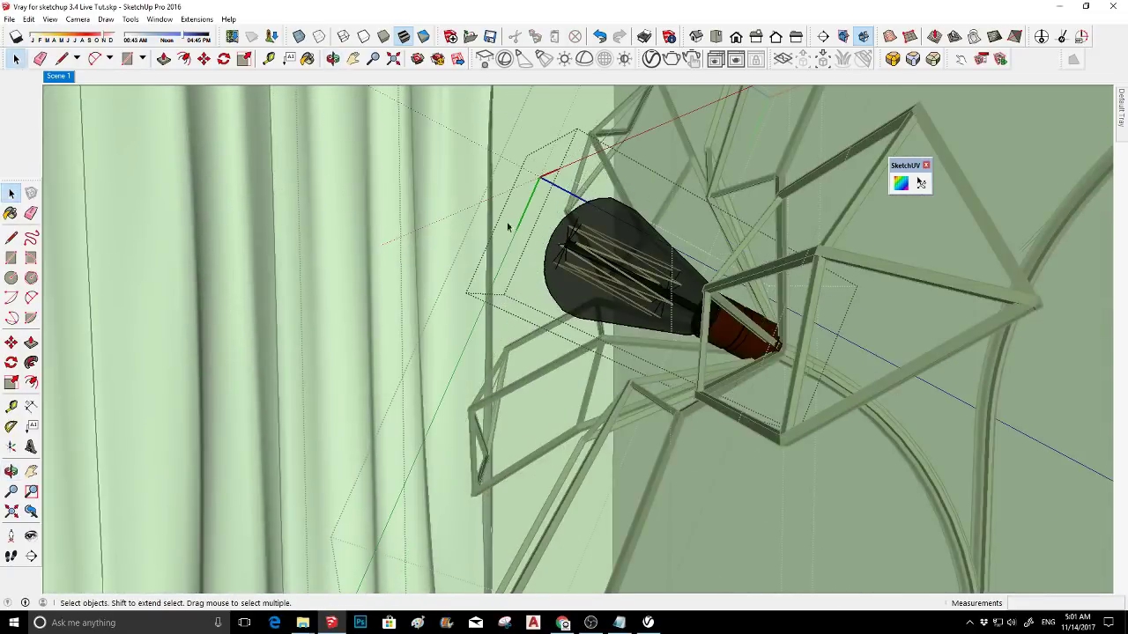
pyautogui.moveTo(564, 78); pyautogui.dragTo(839, 393, button='middle')
pyautogui.scroll(5, 505, 244)
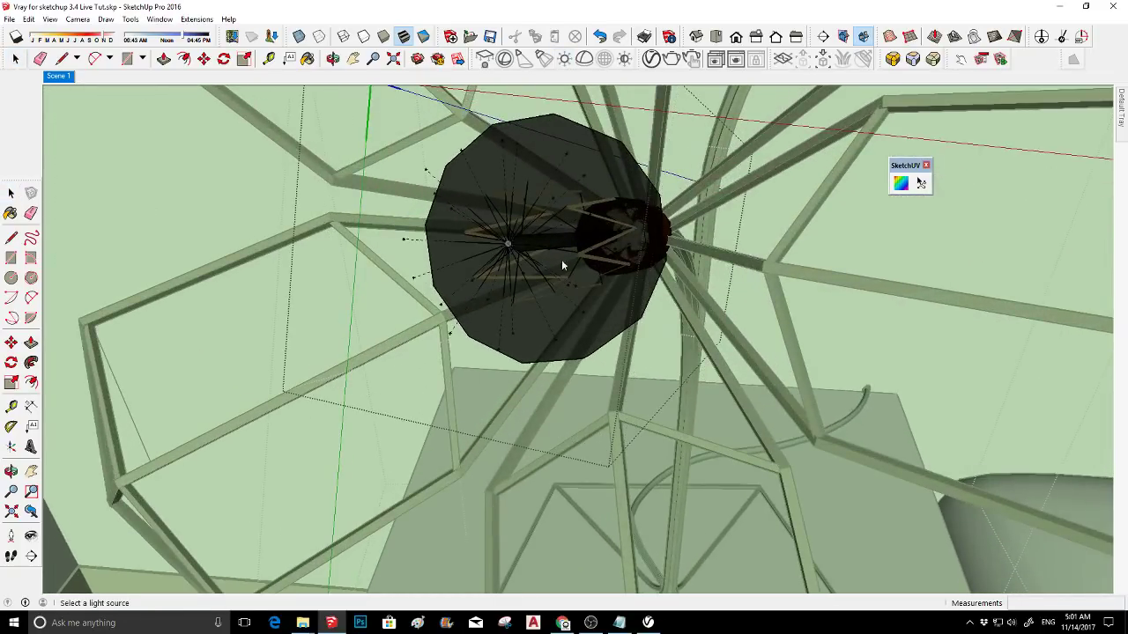
pyautogui.moveTo(506, 244); pyautogui.dragTo(350, 365, button='middle')
pyautogui.scroll(-5, 384, 85)
pyautogui.scroll(6, 466, 319)
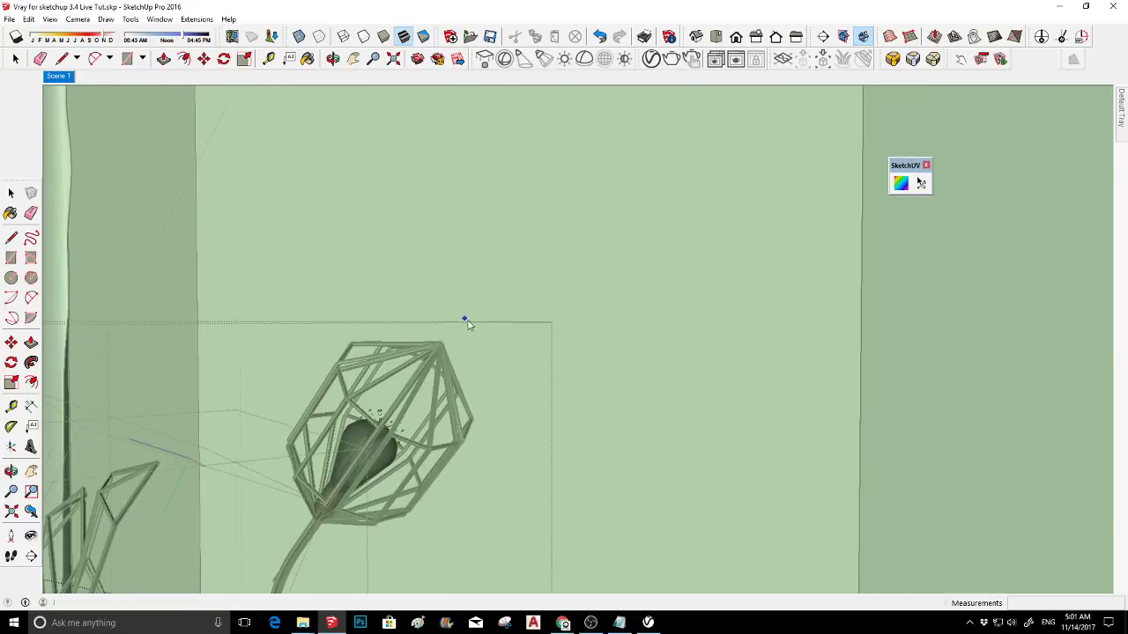
pyautogui.moveTo(302, 521); pyautogui.dragTo(282, 440, button='middle')
pyautogui.scroll(-4, 274, 392)
pyautogui.moveTo(275, 392); pyautogui.dragTo(285, 273, button='middle')
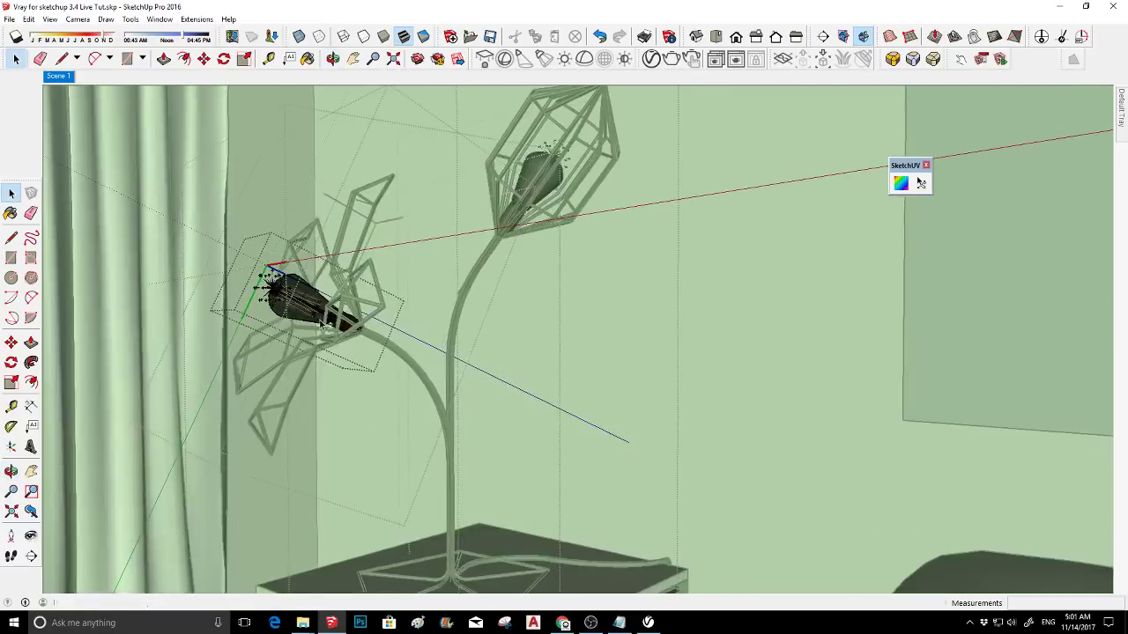
pyautogui.scroll(5, 284, 273)
pyautogui.scroll(3, 284, 273)
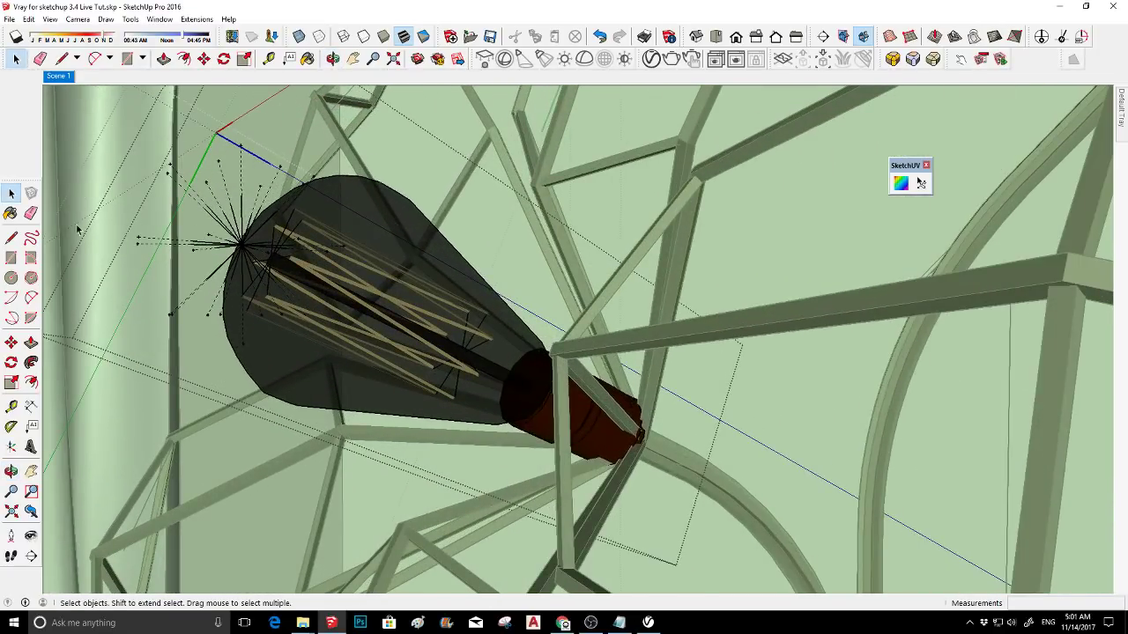
# - Select the V-Ray omni light sitting inside the left bulb
pyautogui.click(11, 342)
pyautogui.scroll(2, 225, 232)
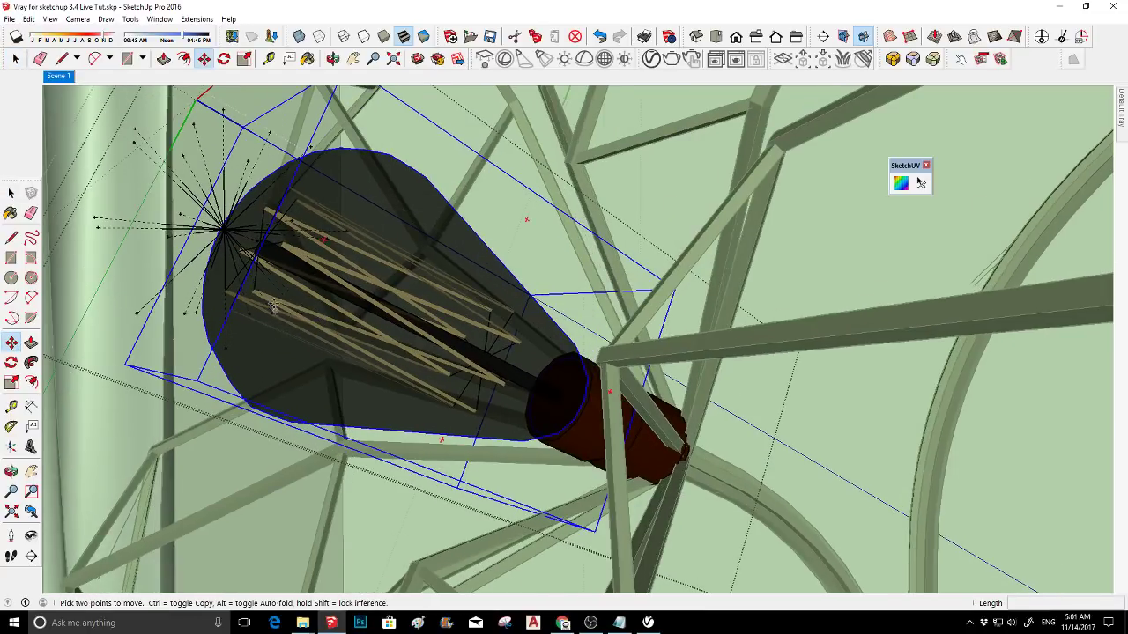
pyautogui.press('space')
pyautogui.scroll(6, 227, 239)
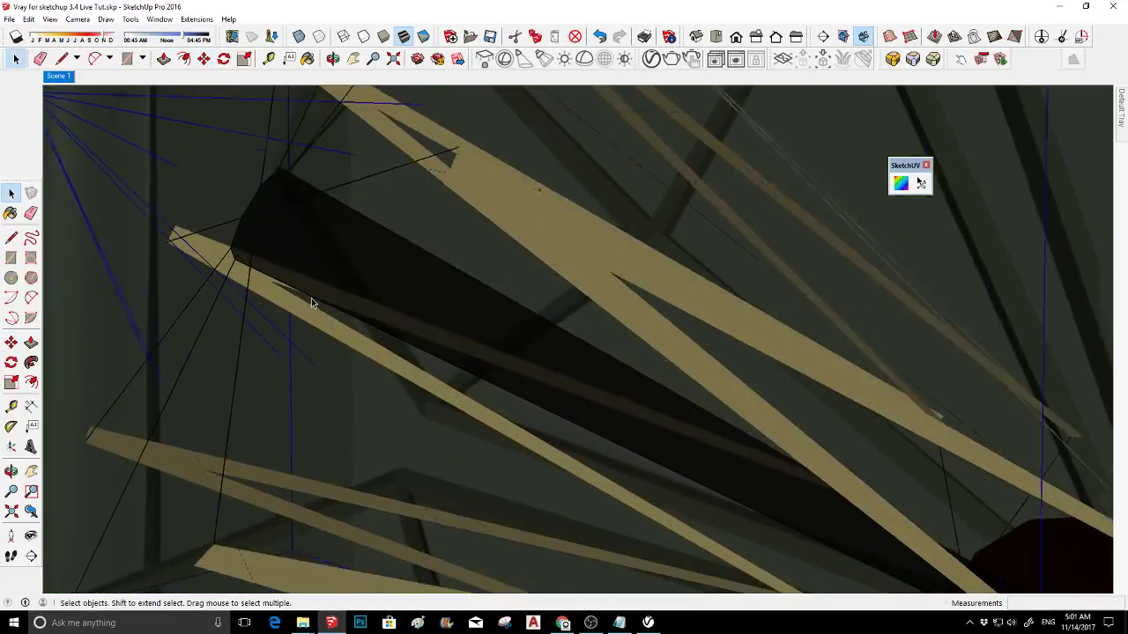
pyautogui.scroll(-7, 225, 295)
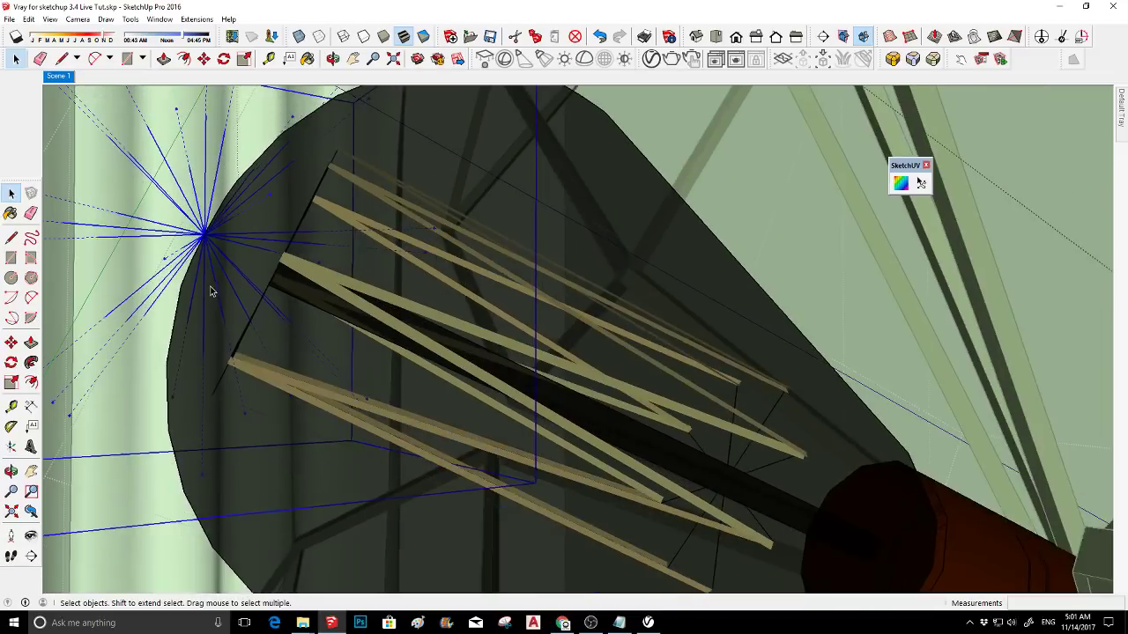
pyautogui.click(11, 341)
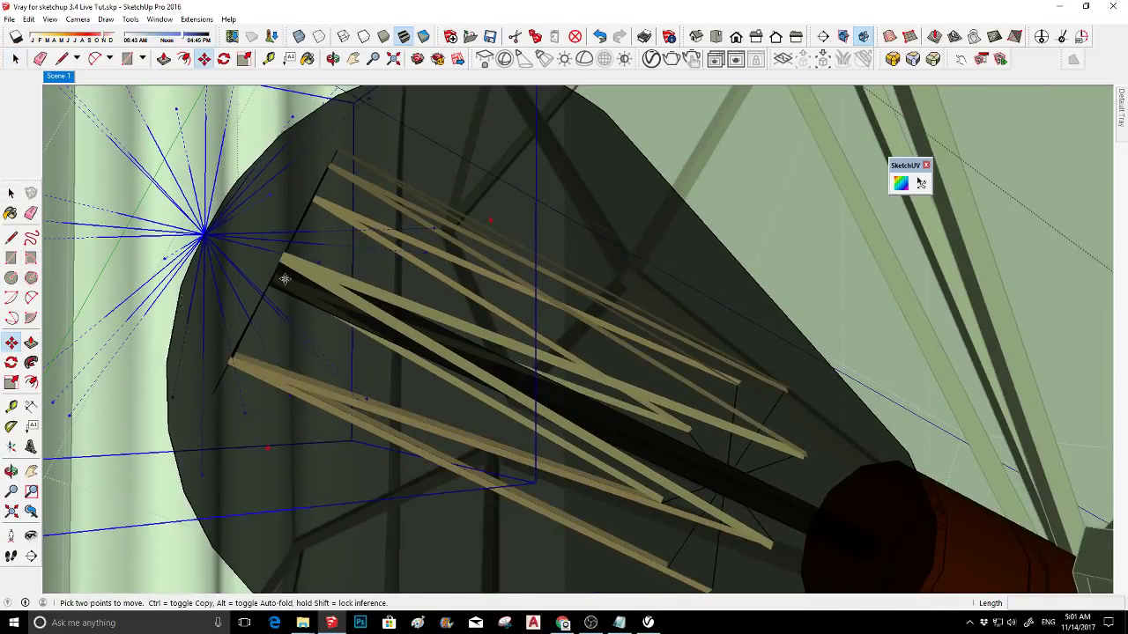
pyautogui.moveTo(290, 343); pyautogui.dragTo(358, 351, button='middle')
pyautogui.scroll(-6, 358, 350)
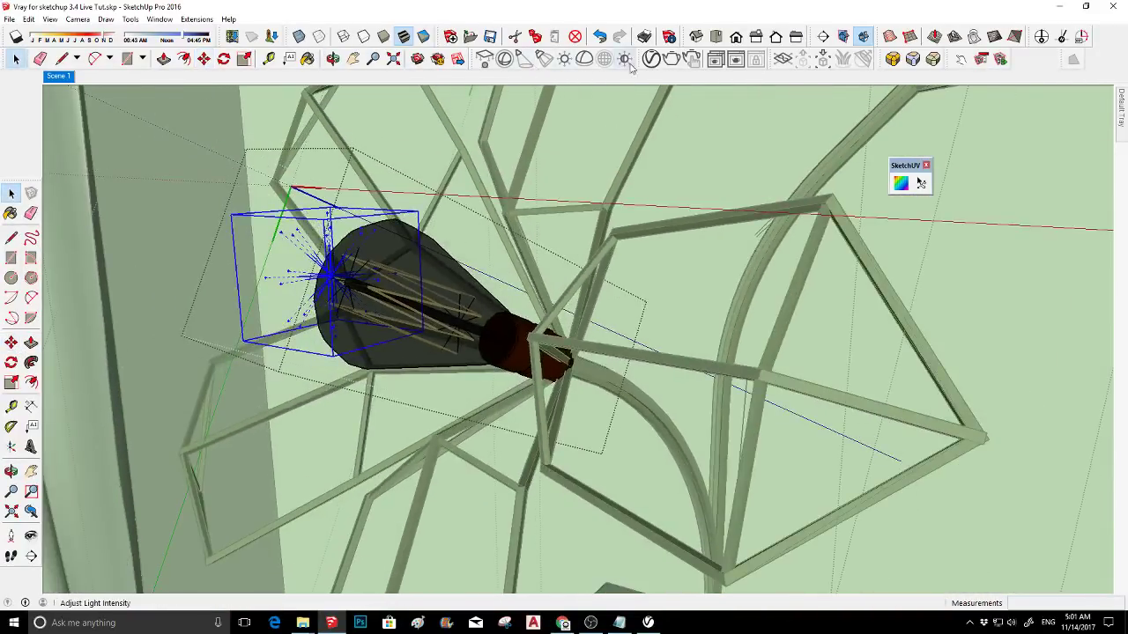
# - Set the bulb's V-Ray Omni Light colour to a warm pale yellow
pyautogui.click(417, 58)
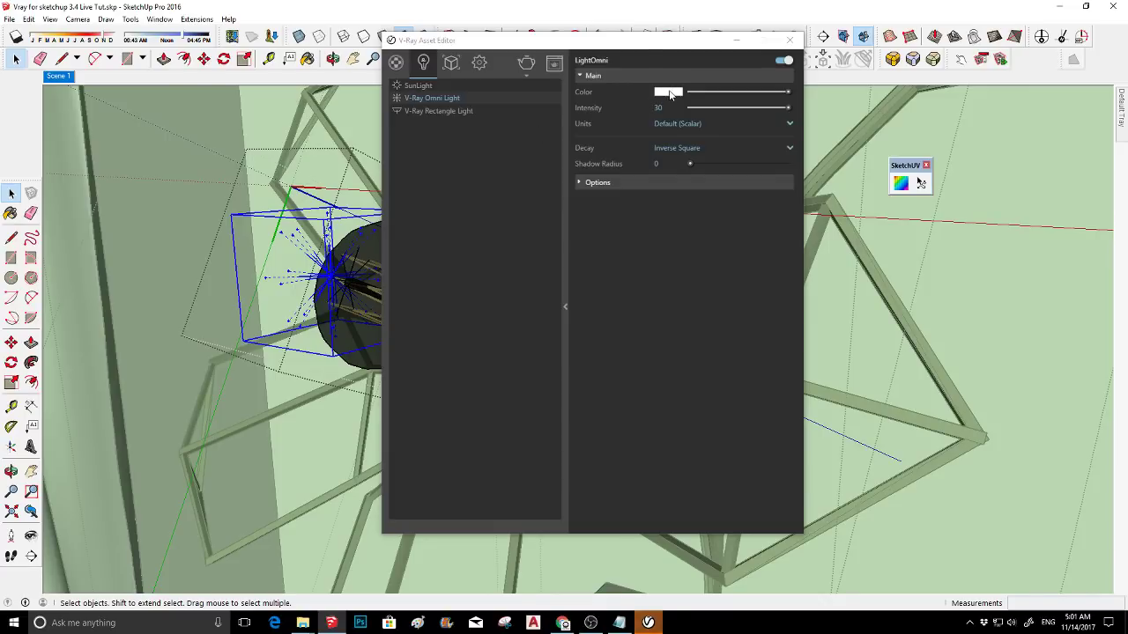
pyautogui.click(670, 92)
pyautogui.click(533, 86)
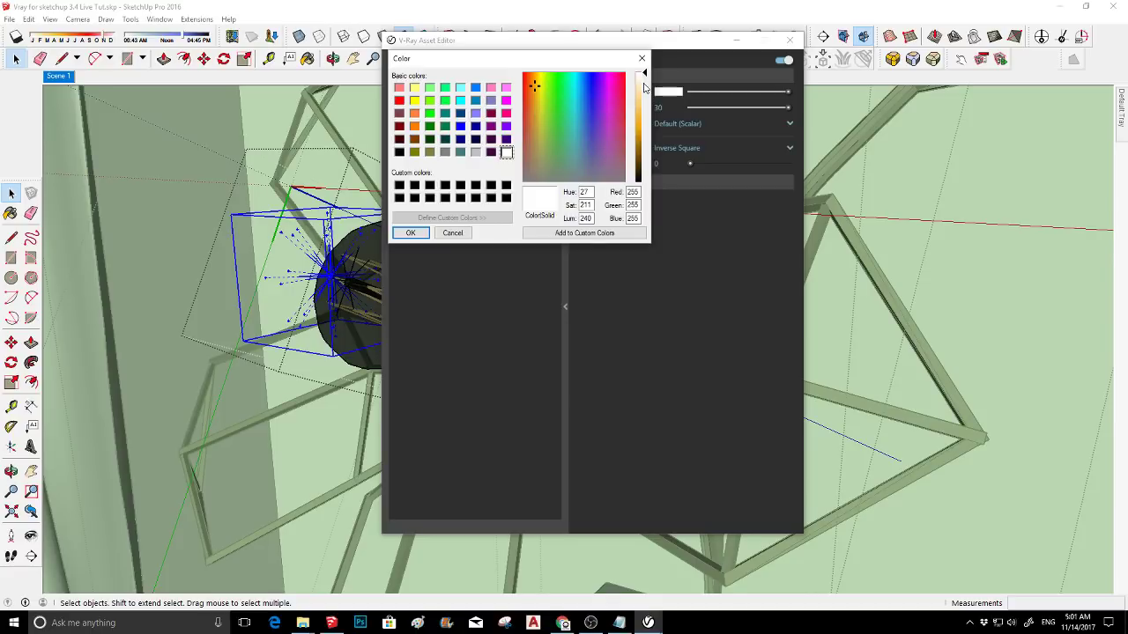
pyautogui.click(643, 92)
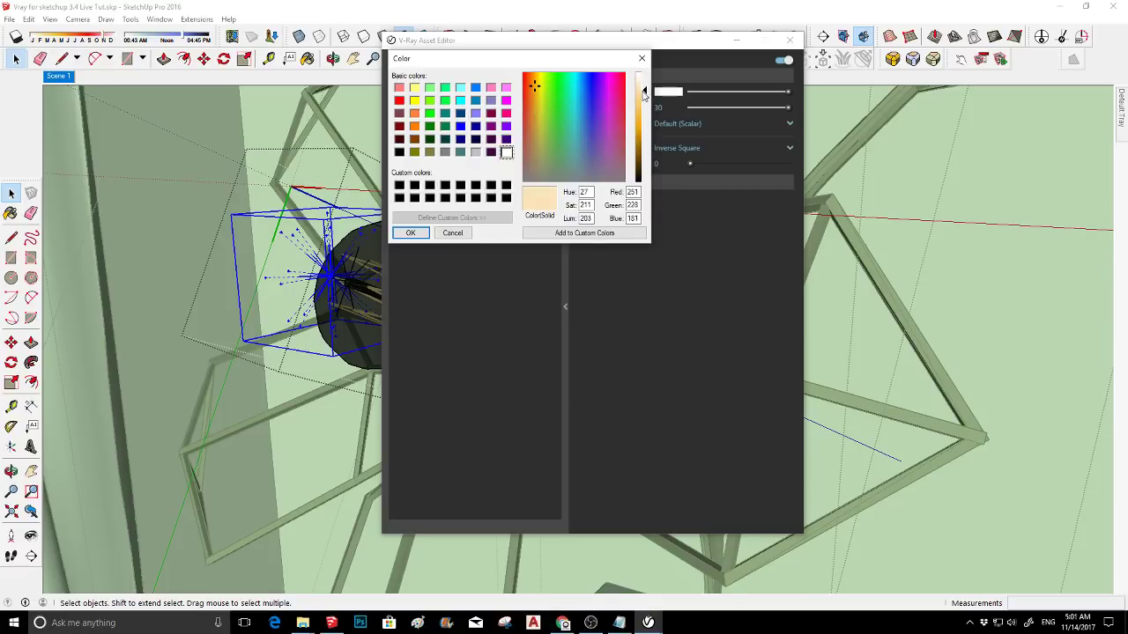
pyautogui.moveTo(644, 95); pyautogui.dragTo(644, 97)
pyautogui.moveTo(534, 81)
pyautogui.mouseDown()
pyautogui.moveTo(534, 92)
pyautogui.moveTo(533, 82)
pyautogui.mouseUp()
pyautogui.click(644, 99)
pyautogui.click(411, 233)
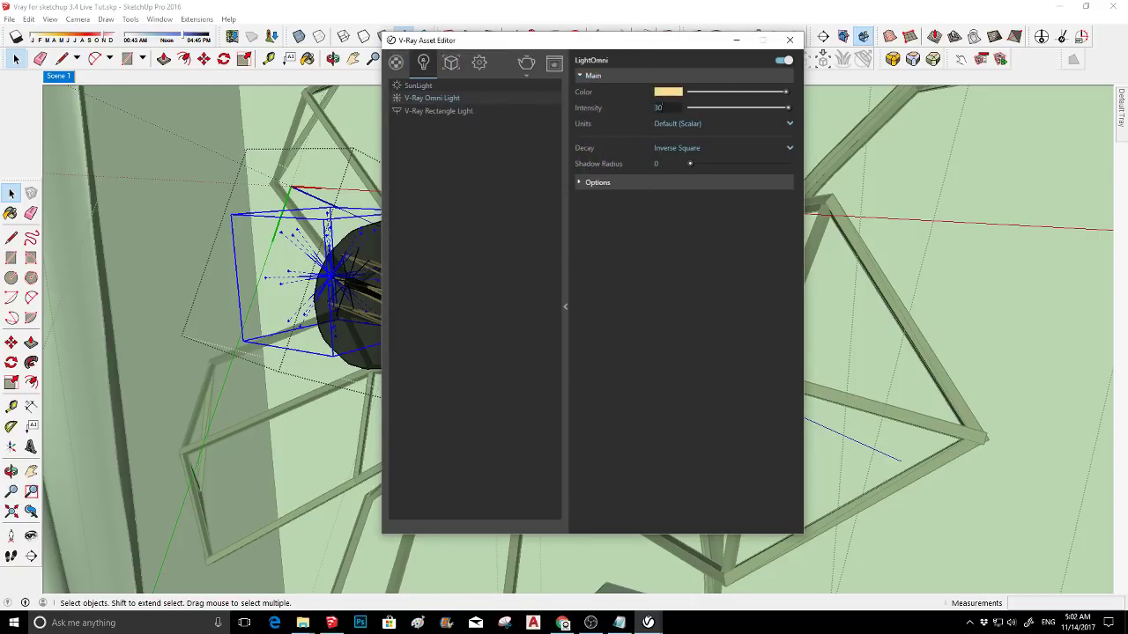
# - Raise the omni light's intensity to 5000 and close the Asset Editor
pyautogui.write('5000')
pyautogui.press('Return')
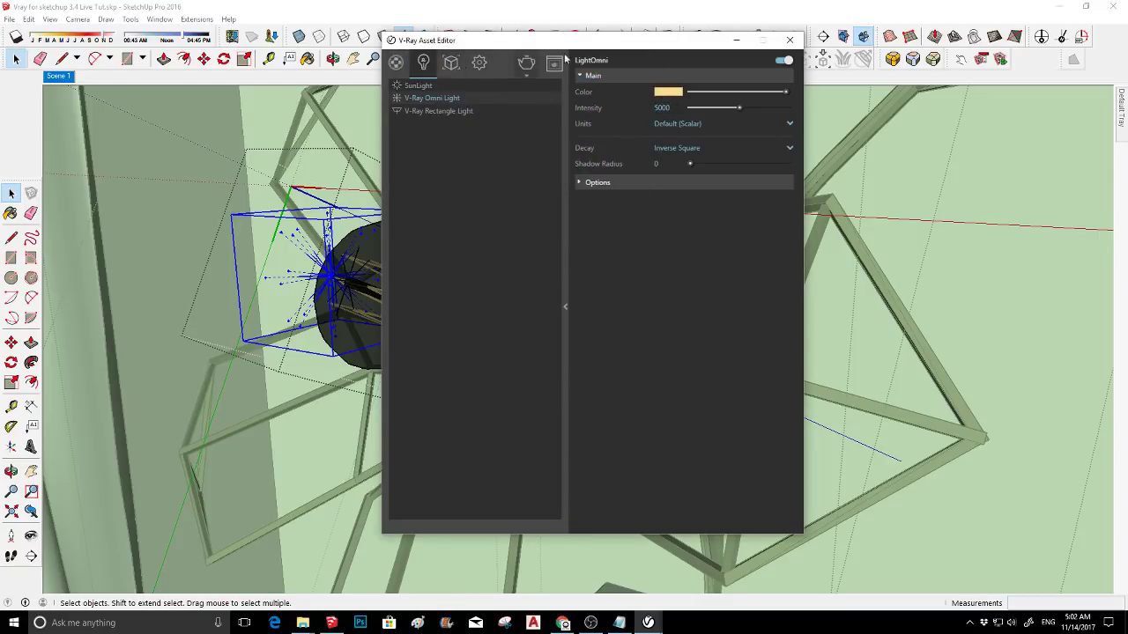
pyautogui.click(789, 40)
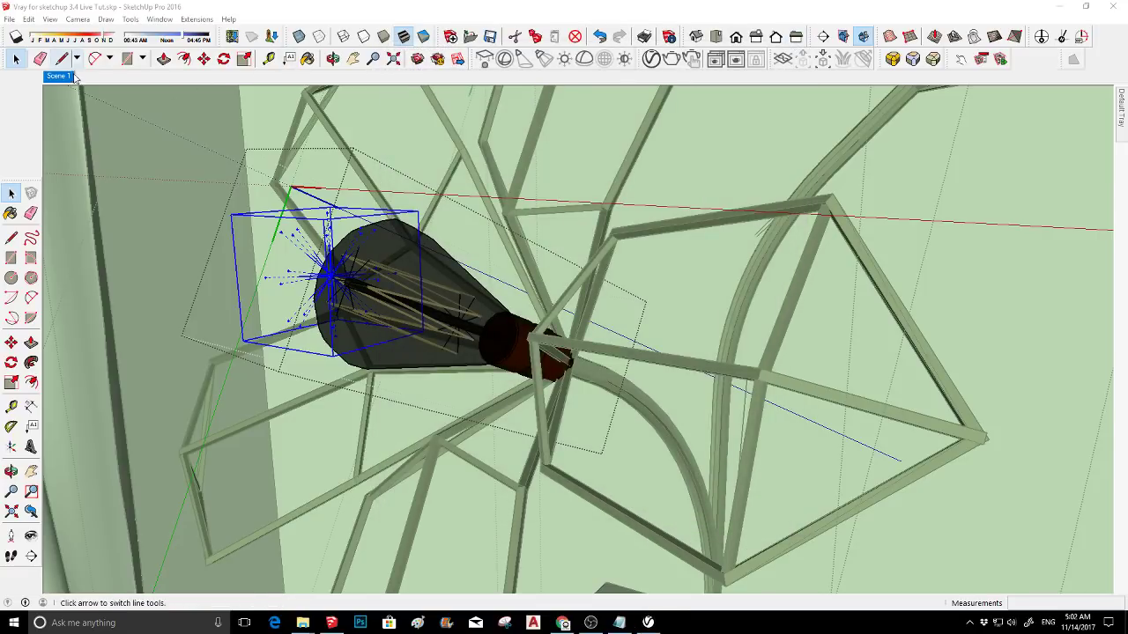
# - From Scene 1, region-render a box around the floor lamp and zoom into the glowing bulbs
pyautogui.click(69, 76)
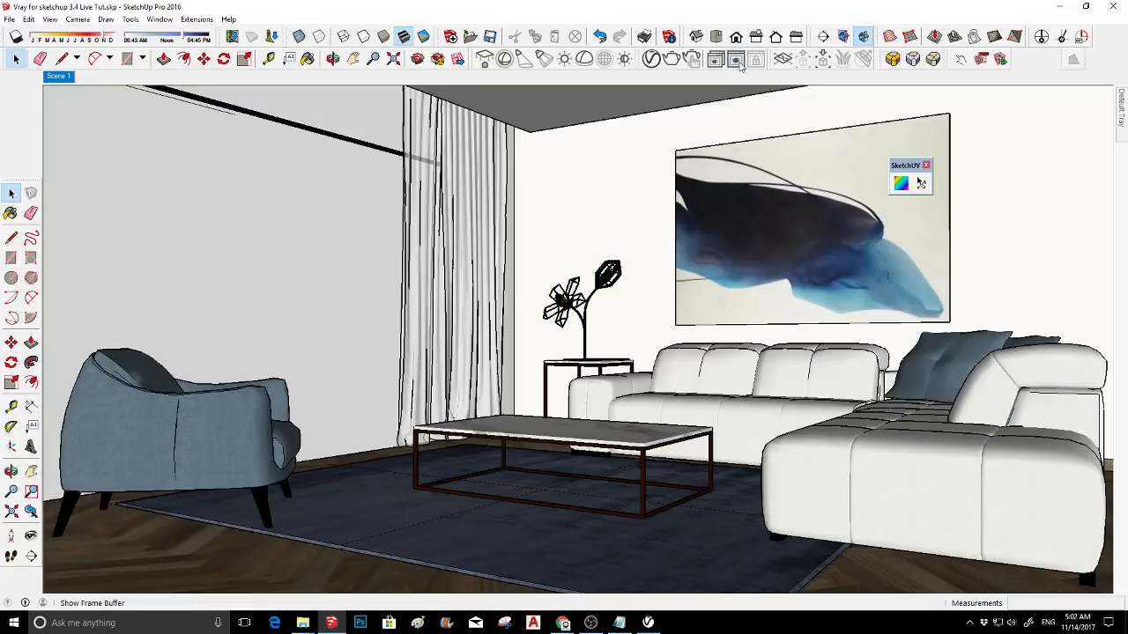
pyautogui.click(737, 61)
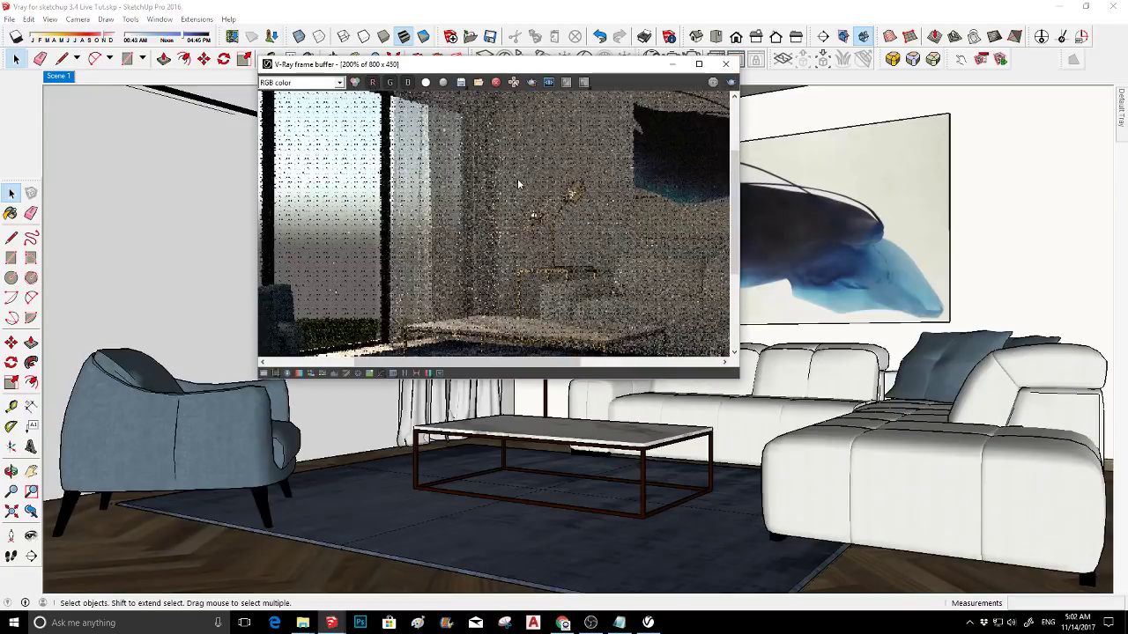
pyautogui.click(531, 81)
pyautogui.moveTo(459, 109); pyautogui.dragTo(640, 325)
pyautogui.click(730, 82)
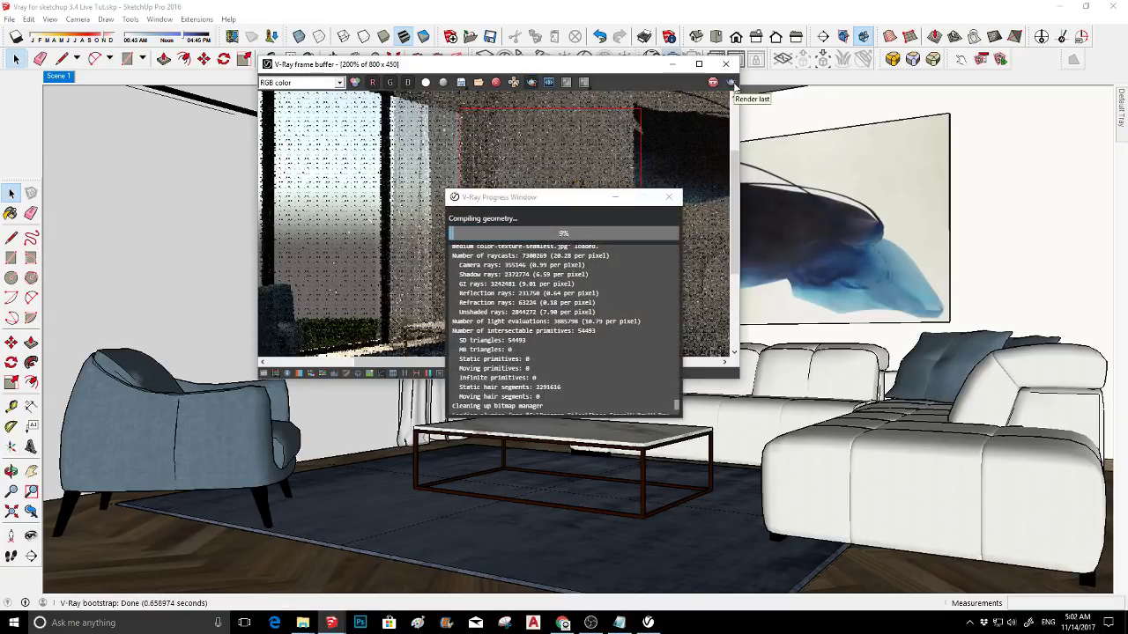
pyautogui.click(617, 199)
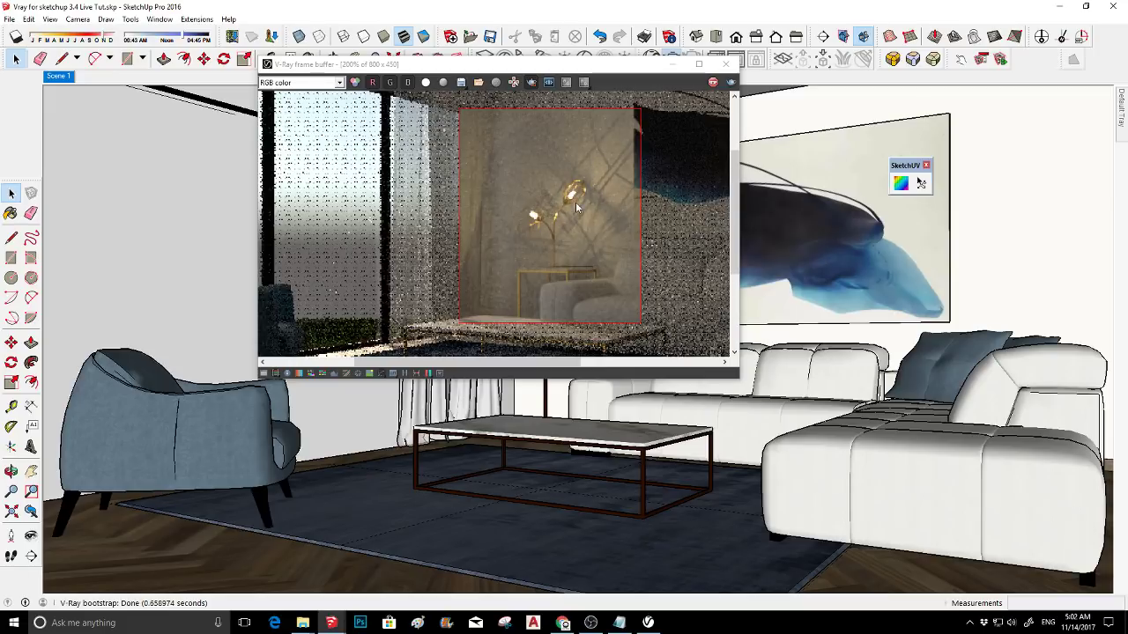
pyautogui.scroll(3, 569, 229)
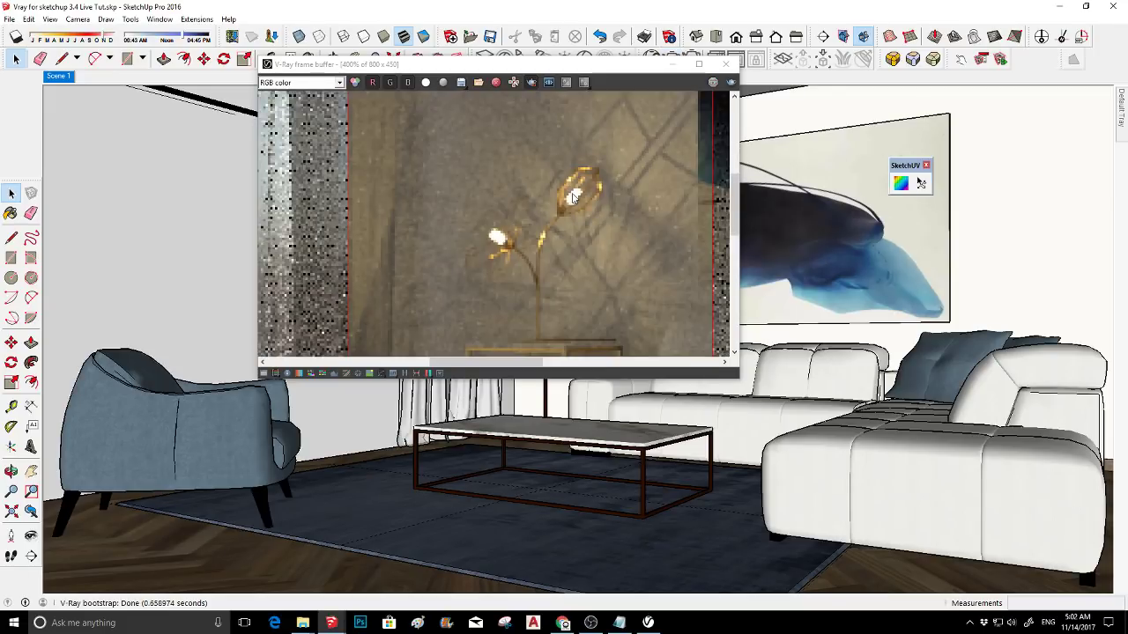
pyautogui.scroll(-2, 575, 218)
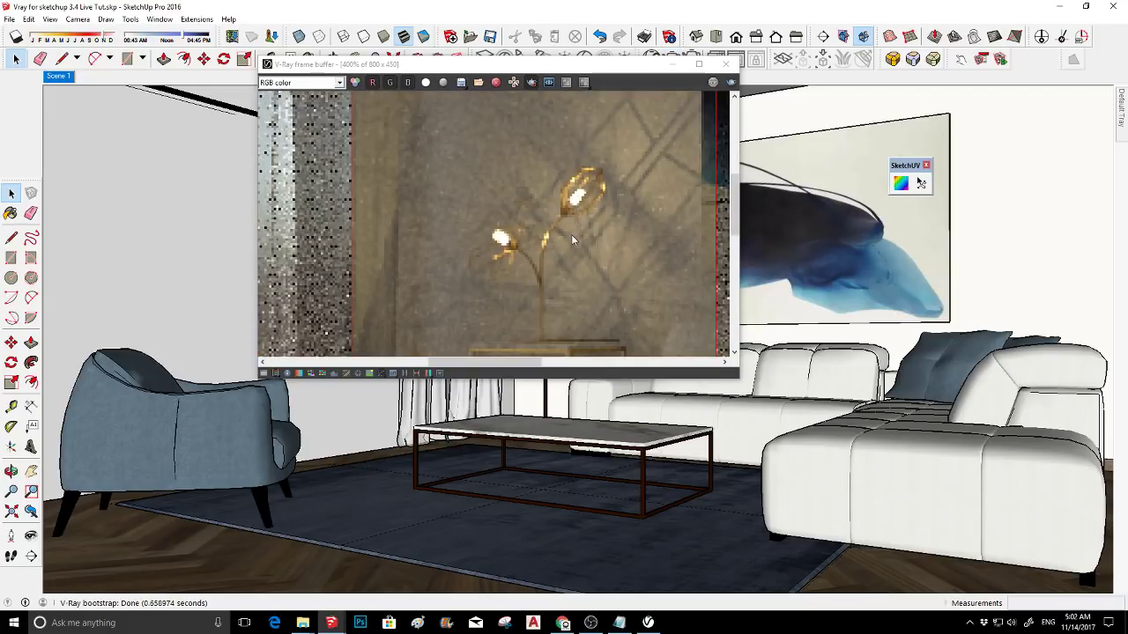
# - Enter the lamp and bulb groups and select the light inside the bulb
pyautogui.click(724, 70)
pyautogui.scroll(6, 605, 234)
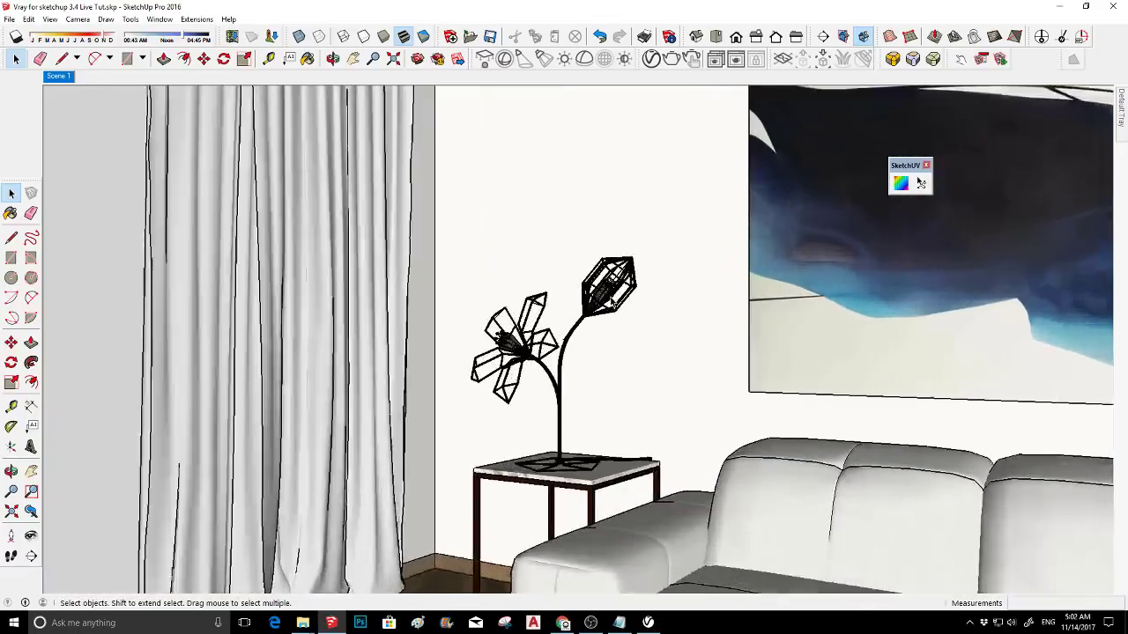
pyautogui.scroll(4, 596, 283)
pyautogui.moveTo(548, 349); pyautogui.dragTo(753, 289, button='middle')
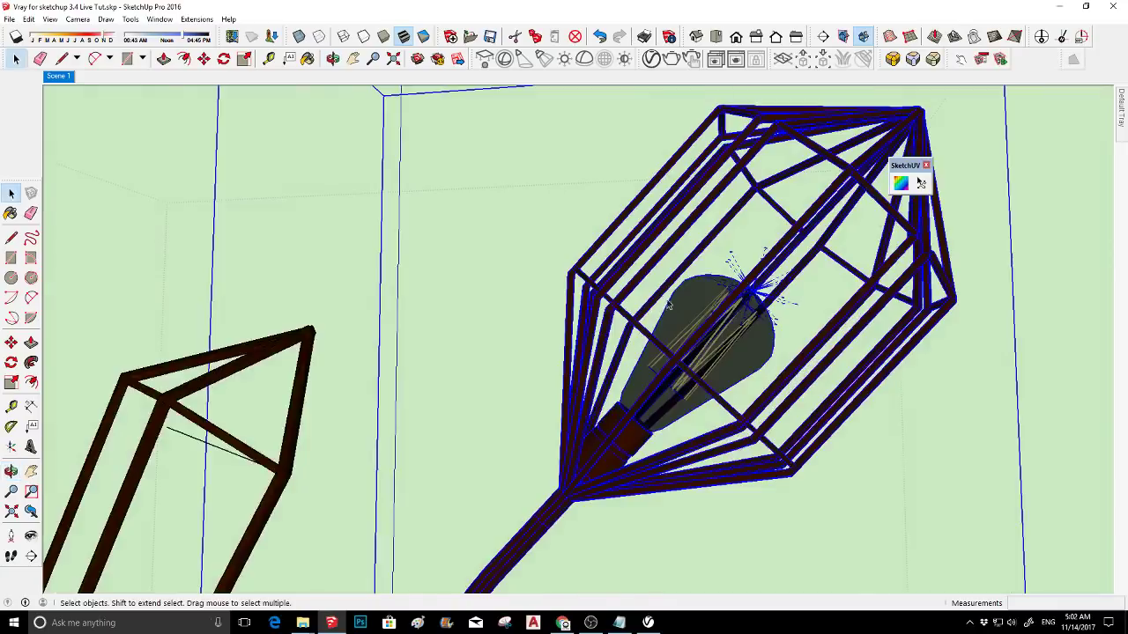
pyautogui.scroll(5, 668, 306)
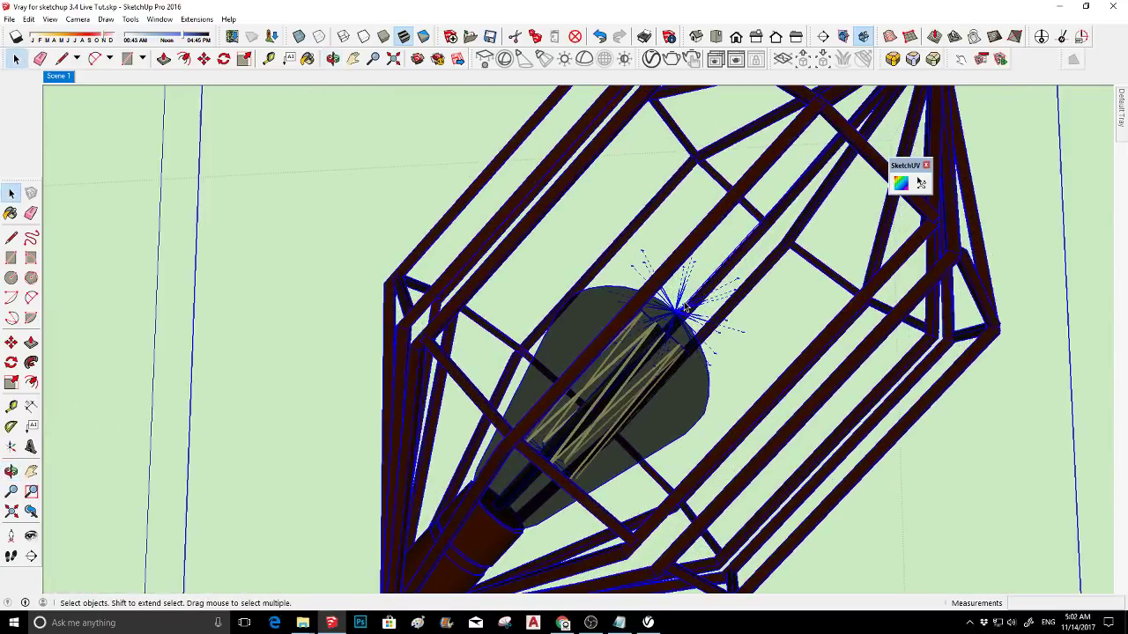
pyautogui.doubleClick(683, 307)
pyautogui.click(682, 308)
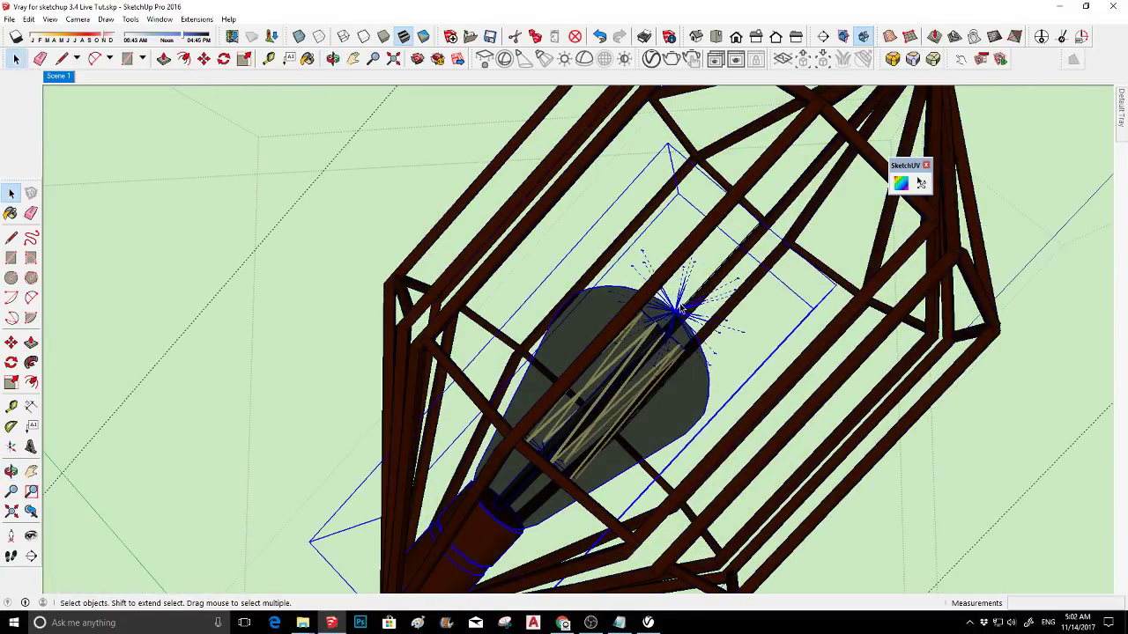
pyautogui.doubleClick(680, 309)
pyautogui.click(678, 306)
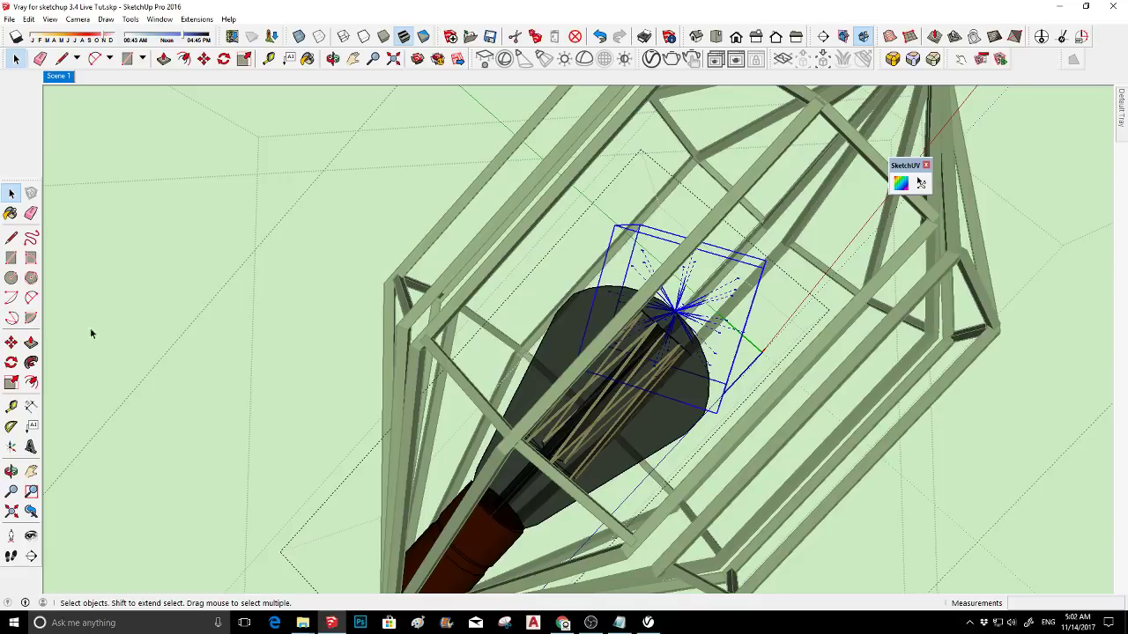
# - Move the light up about 1 1/16", exit the group, and return to Scene 1
pyautogui.click(13, 344)
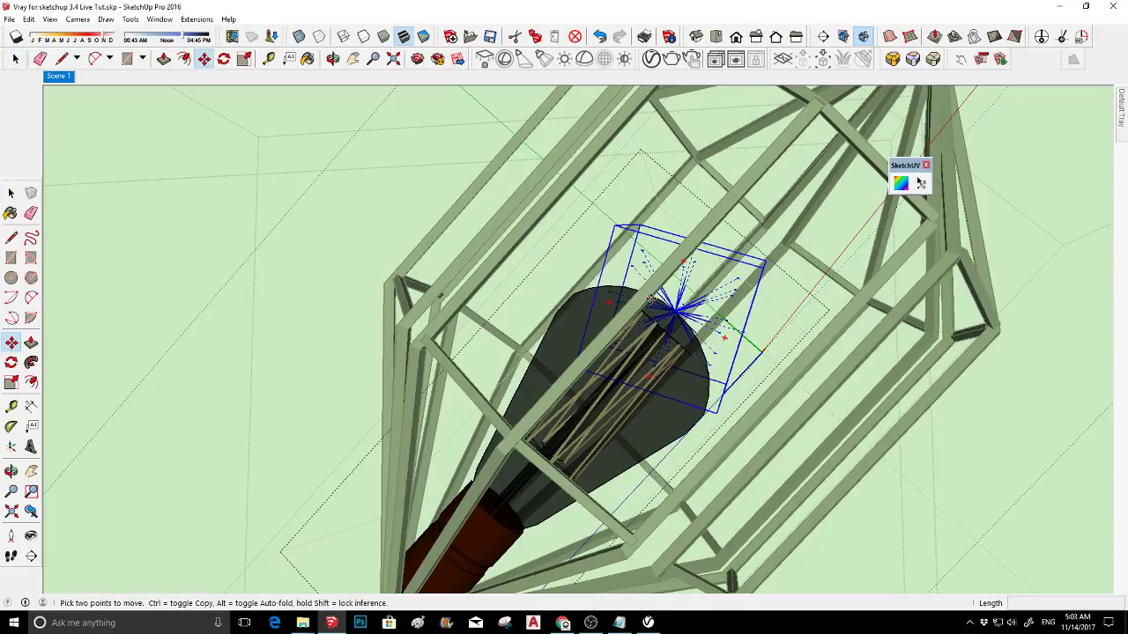
pyautogui.moveTo(649, 296); pyautogui.dragTo(720, 222)
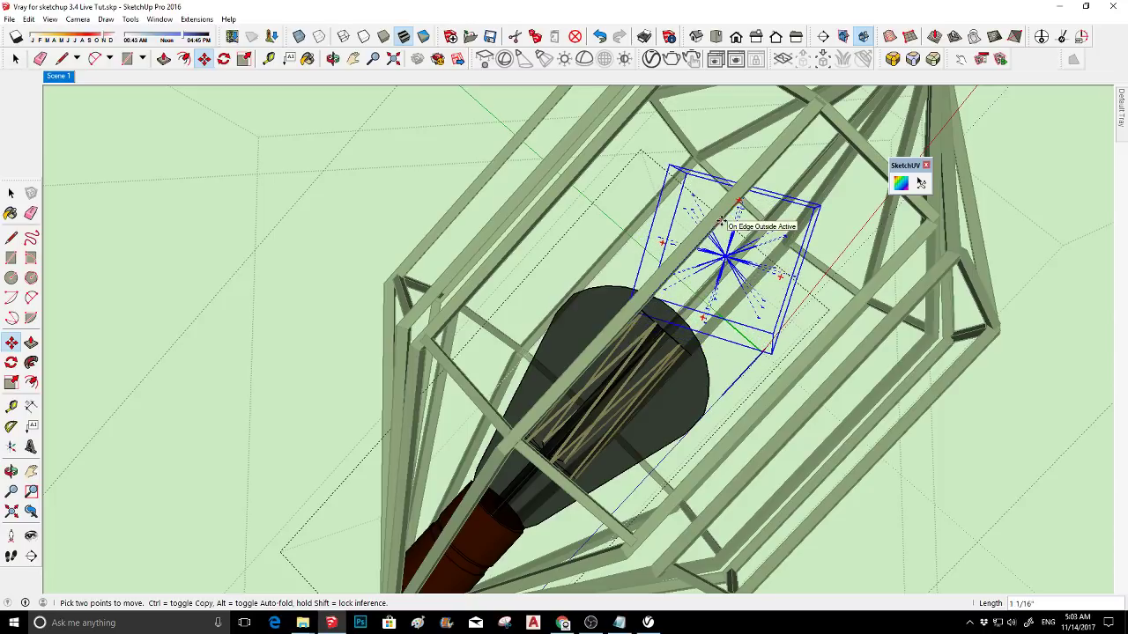
pyautogui.click(721, 222)
pyautogui.moveTo(720, 222); pyautogui.dragTo(749, 264, button='middle')
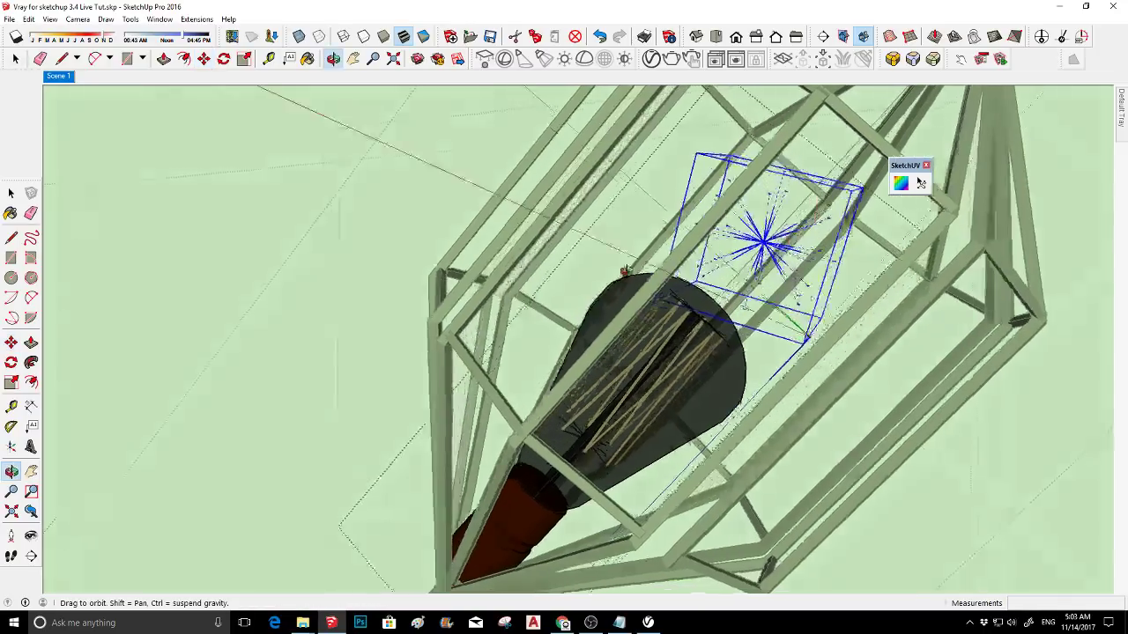
pyautogui.scroll(-5, 616, 326)
pyautogui.press('space')
pyautogui.press('Escape')
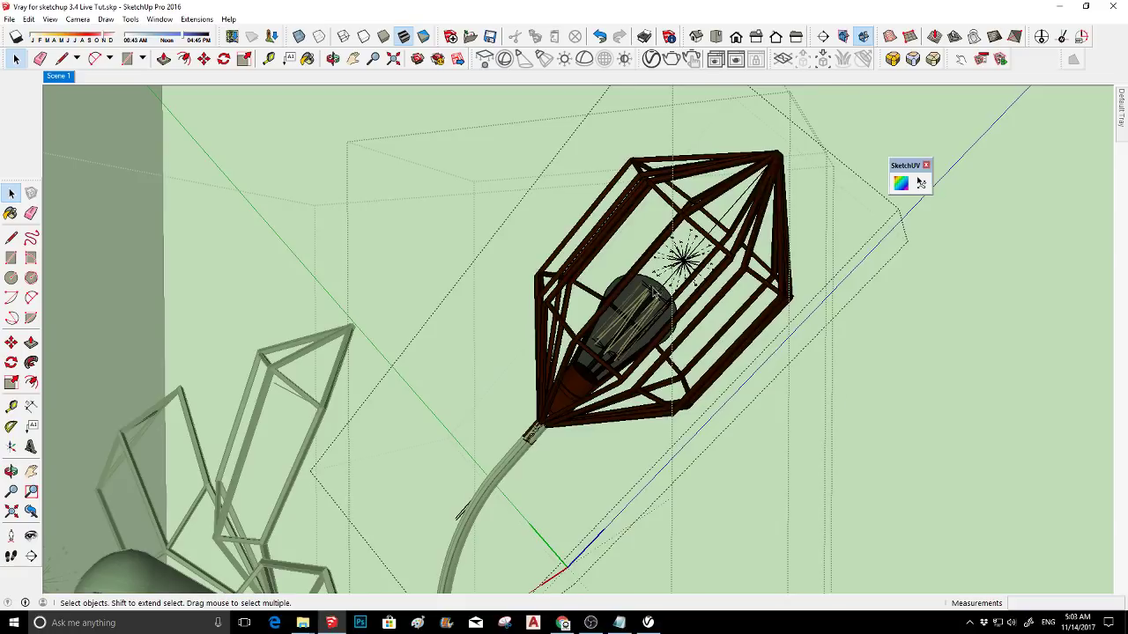
pyautogui.click(517, 209)
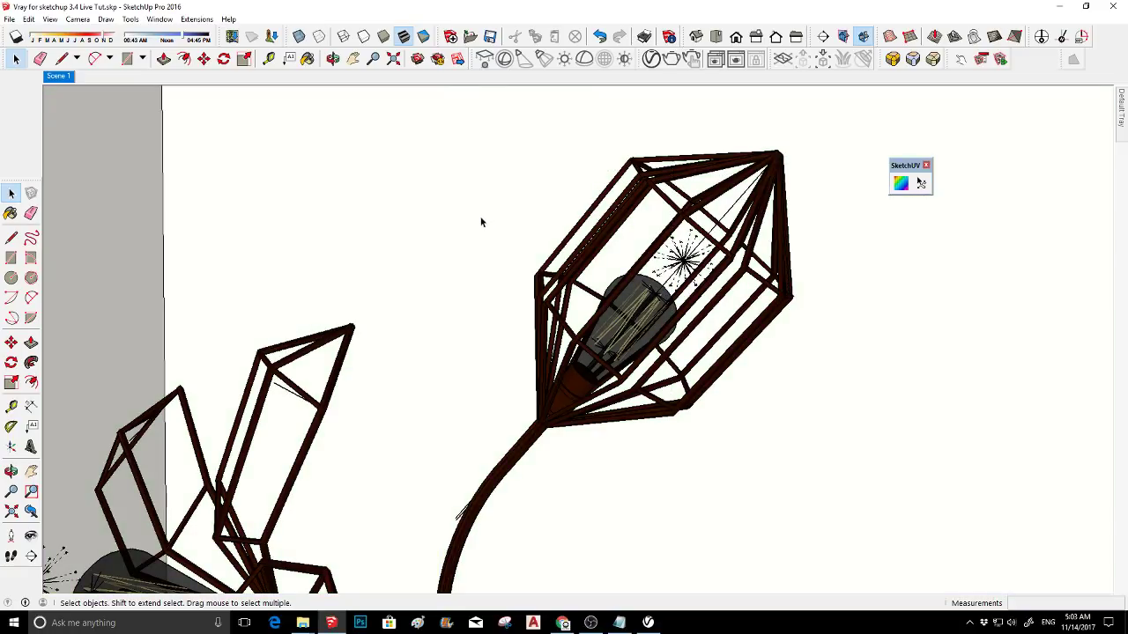
pyautogui.click(67, 76)
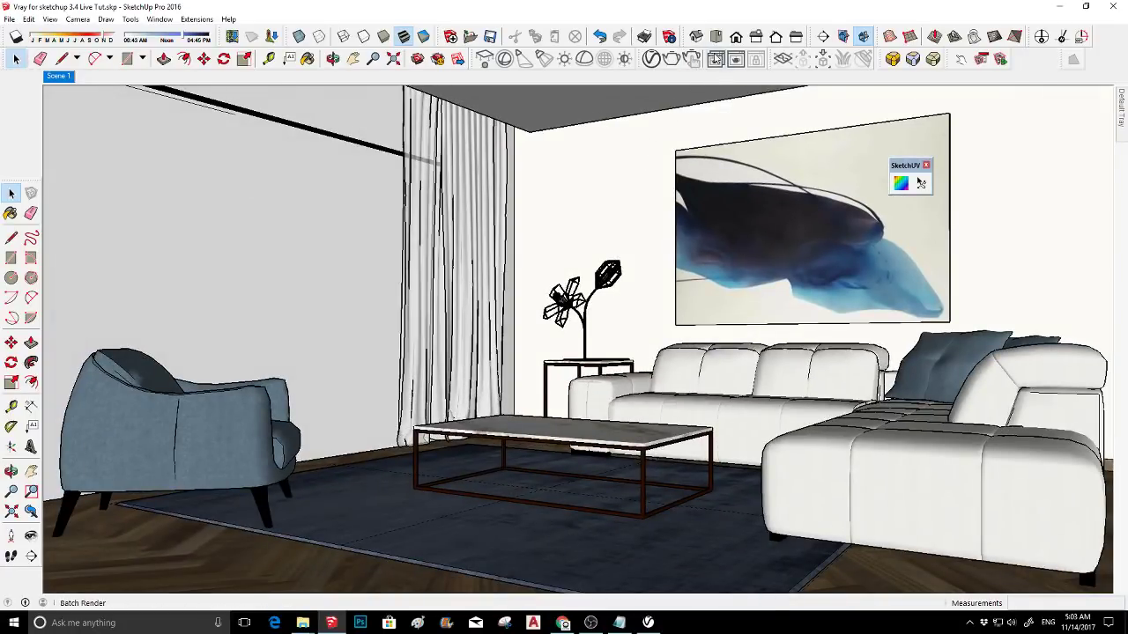
# - Render a preview of the lamp lighting, then show Material4 in the Asset Editor's Materials list
pyautogui.click(650, 60)
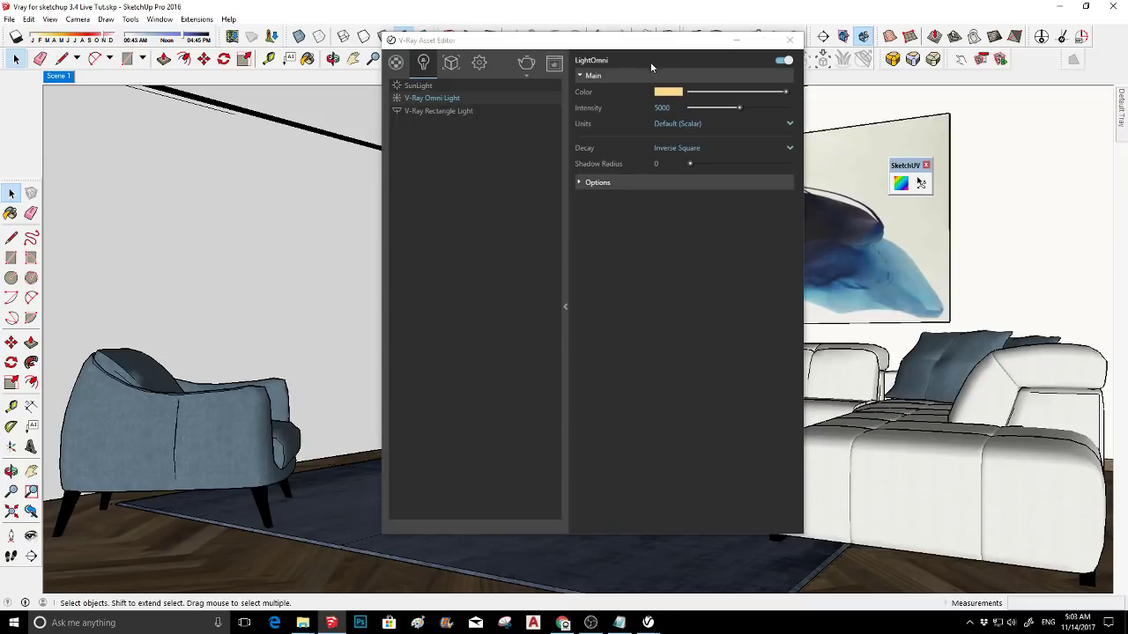
pyautogui.click(789, 40)
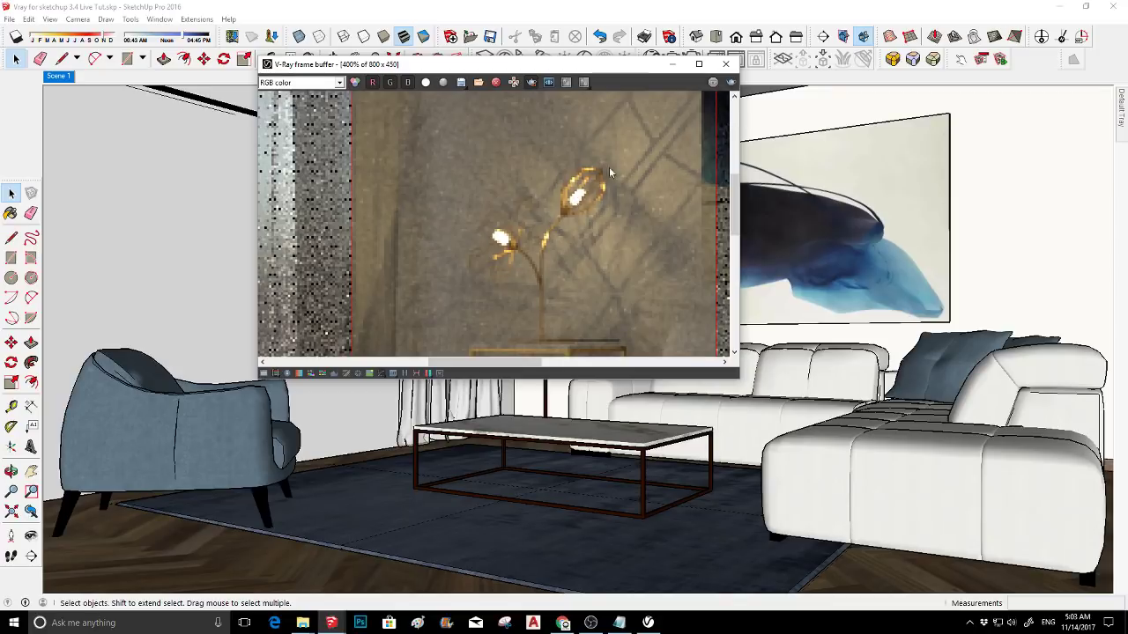
pyautogui.click(725, 64)
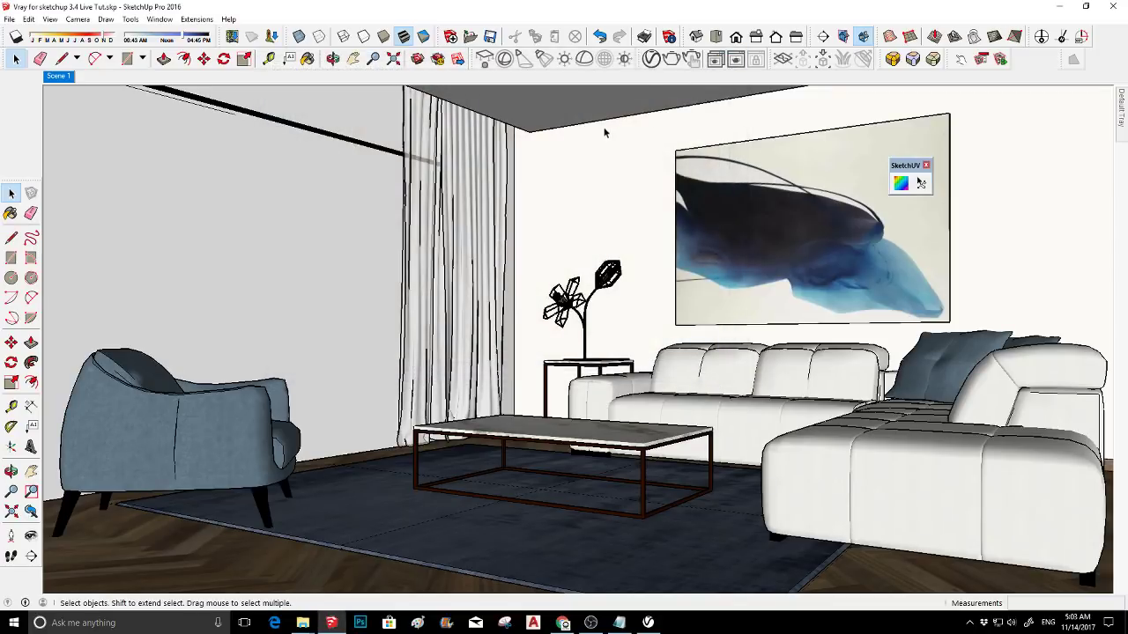
pyautogui.click(649, 60)
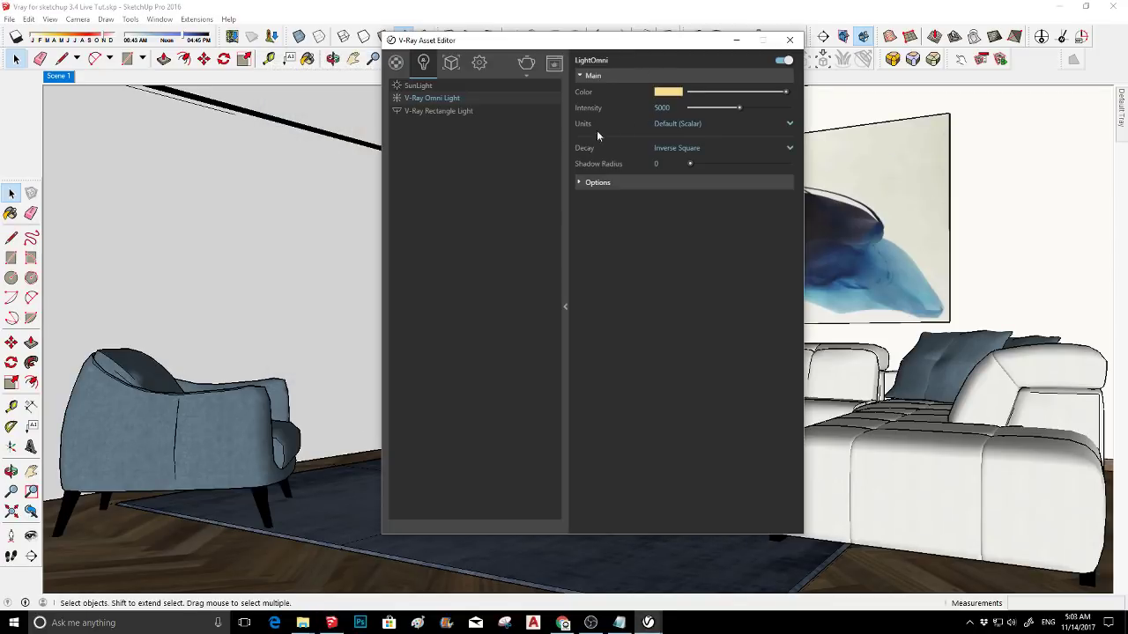
pyautogui.click(395, 61)
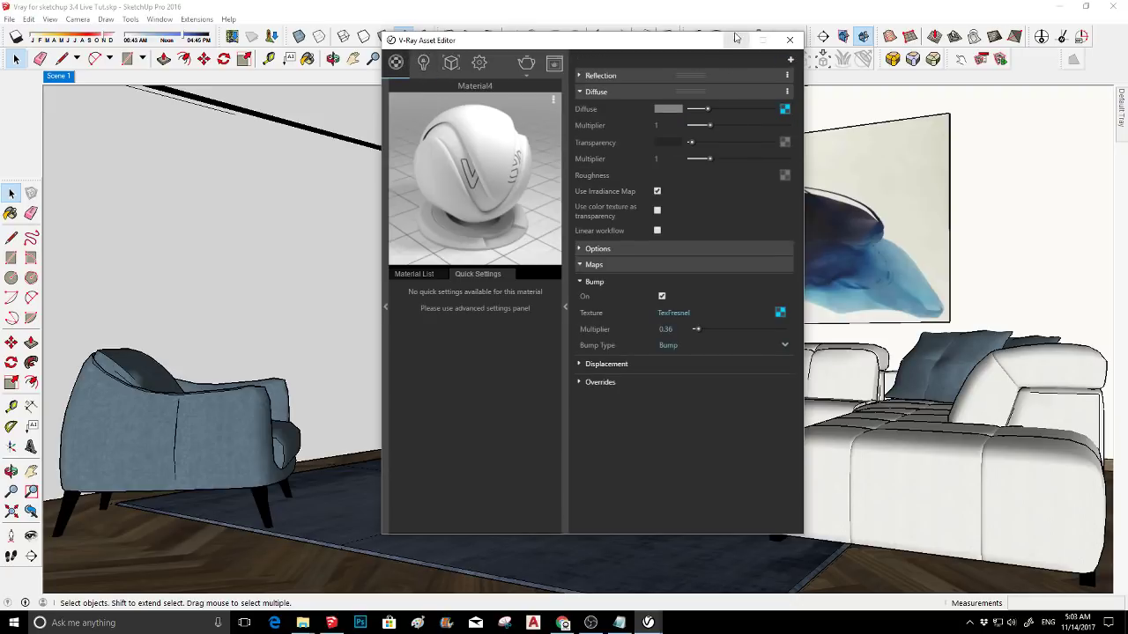
# - Sample the bulb filaments' material [Color A02]2 from below and review its emissive intensity 30
pyautogui.click(789, 39)
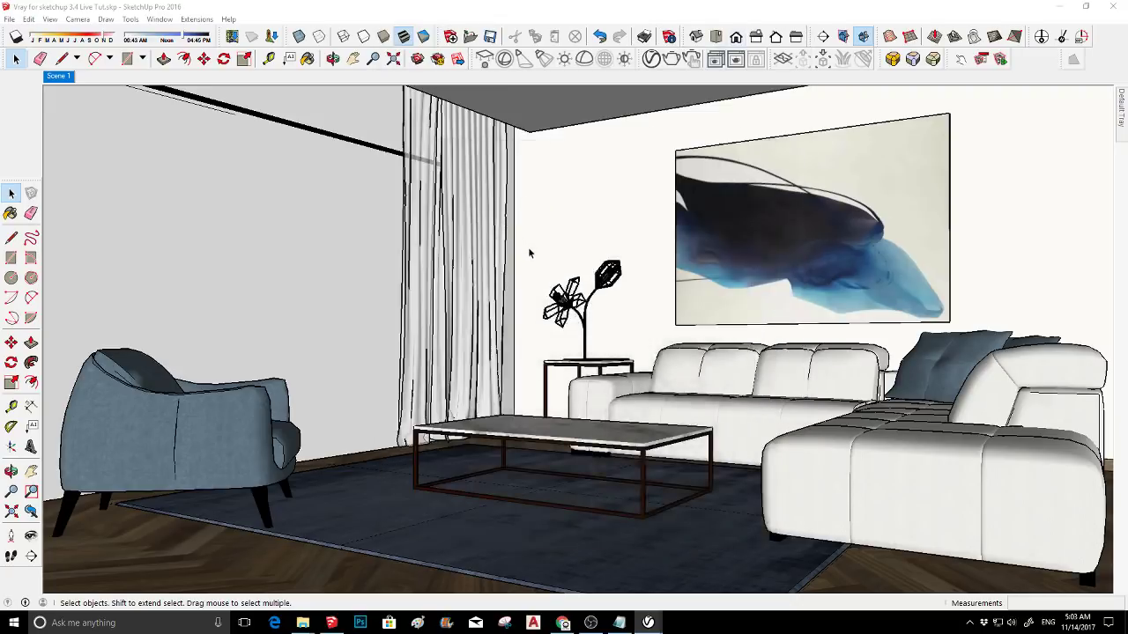
pyautogui.scroll(5, 581, 308)
pyautogui.scroll(10, 564, 326)
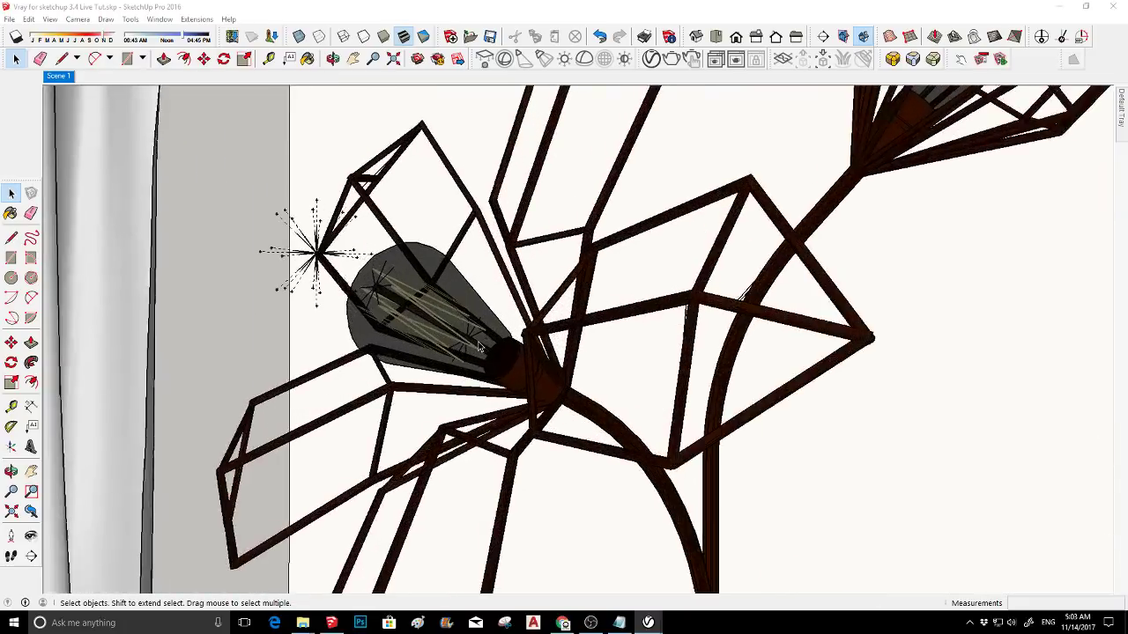
pyautogui.scroll(6, 476, 348)
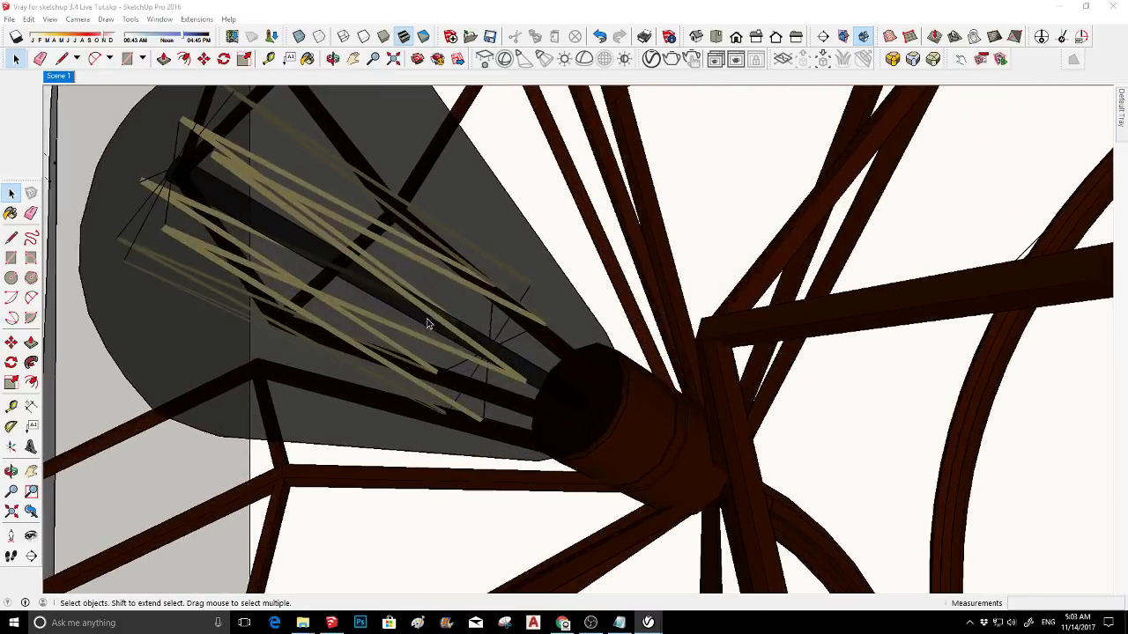
pyautogui.click(408, 307)
pyautogui.moveTo(408, 306)
pyautogui.mouseDown(button='middle')
pyautogui.moveTo(415, 294)
pyautogui.moveTo(549, 402)
pyautogui.moveTo(664, 436)
pyautogui.moveTo(766, 427)
pyautogui.moveTo(710, 438)
pyautogui.moveTo(730, 385)
pyautogui.moveTo(808, 365)
pyautogui.moveTo(846, 340)
pyautogui.mouseUp(button='middle')
pyautogui.press('b')
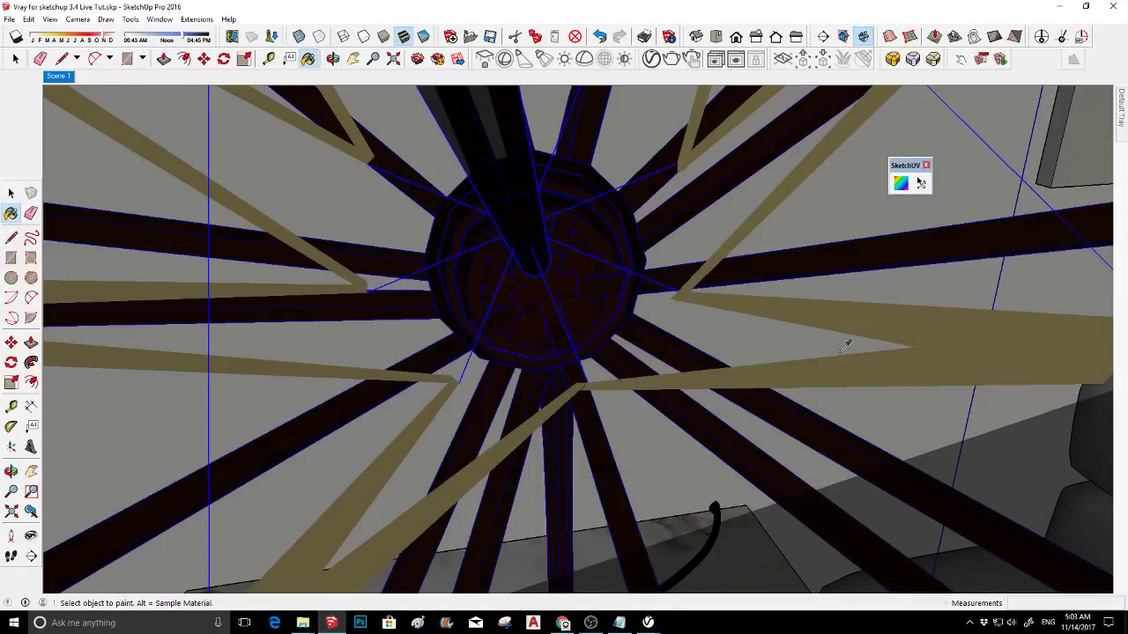
pyautogui.click(660, 58)
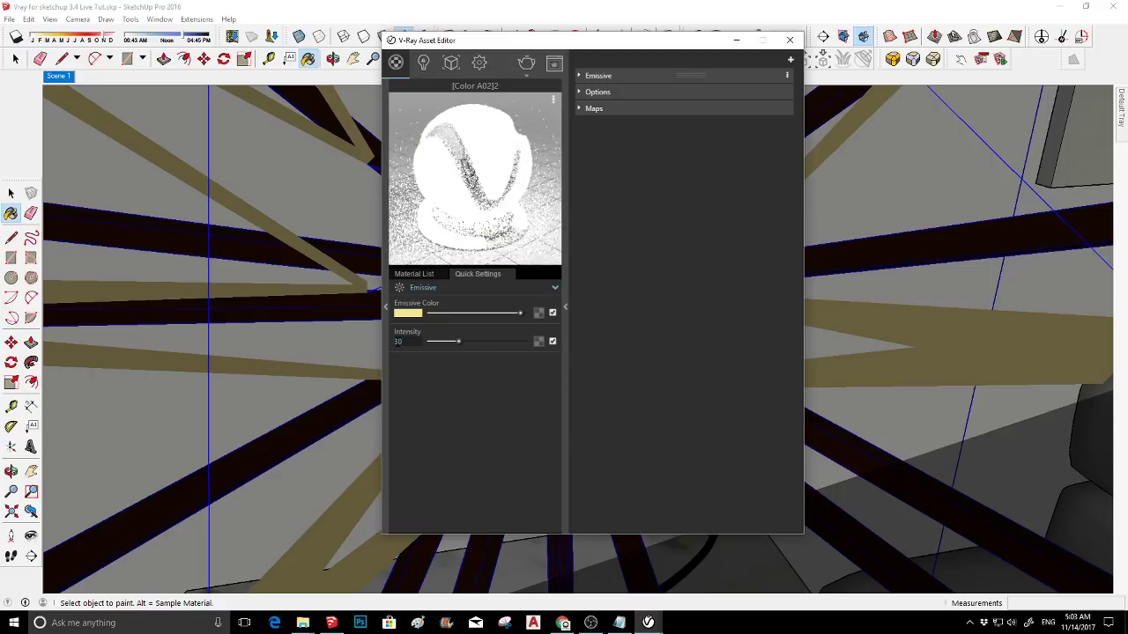
pyautogui.click(790, 39)
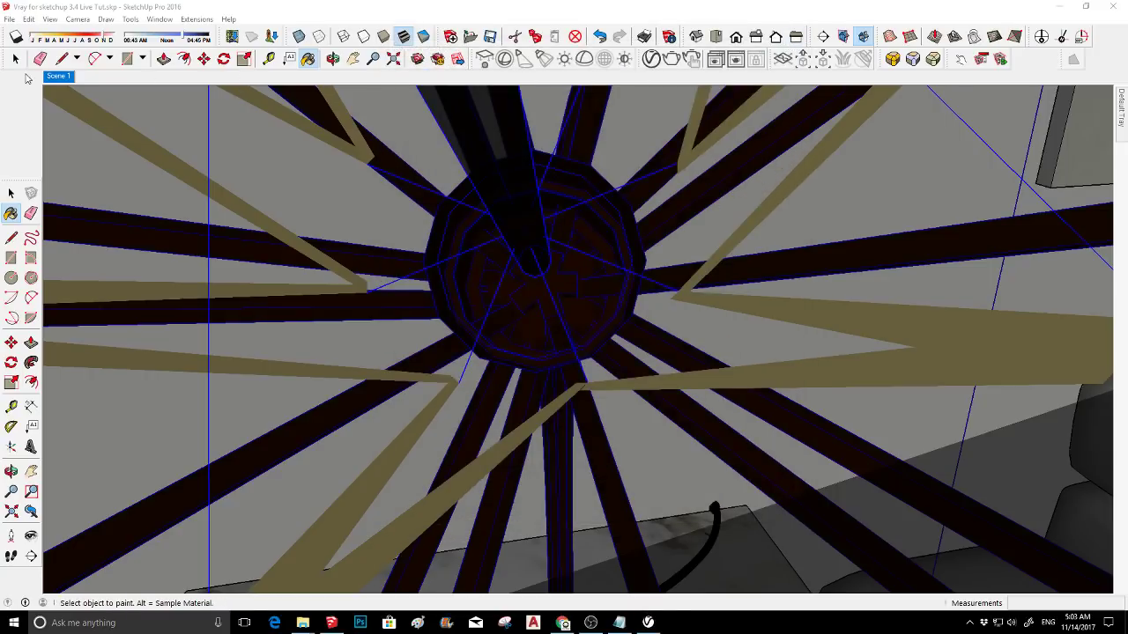
# - Return to Scene 1 and recheck the filament's emissive material settings
pyautogui.click(58, 76)
pyautogui.press('space')
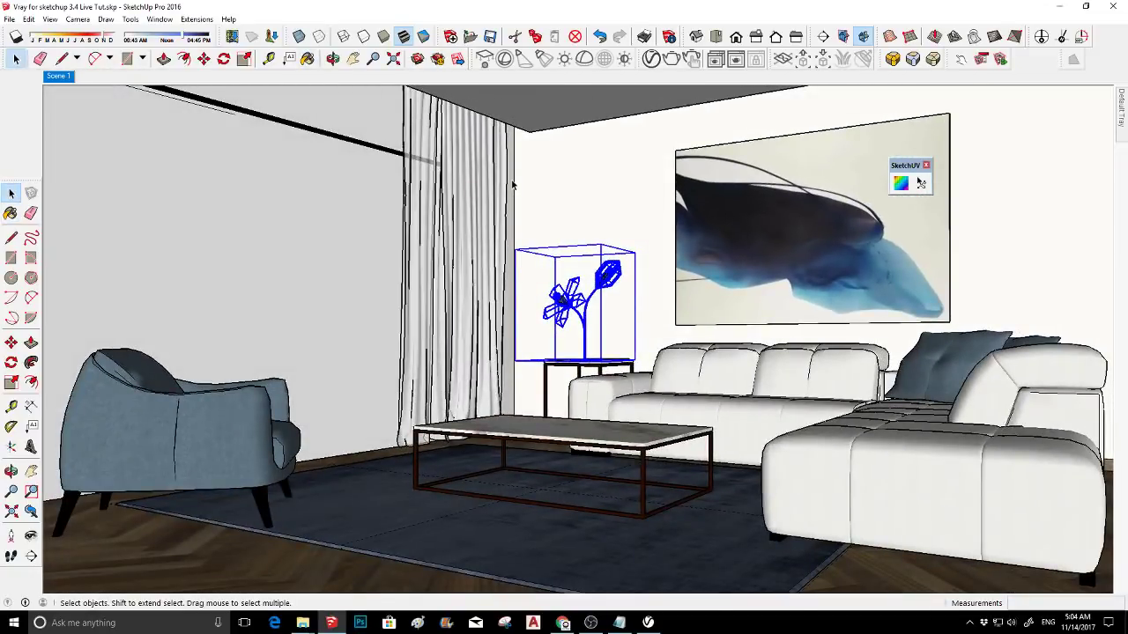
pyautogui.click(651, 58)
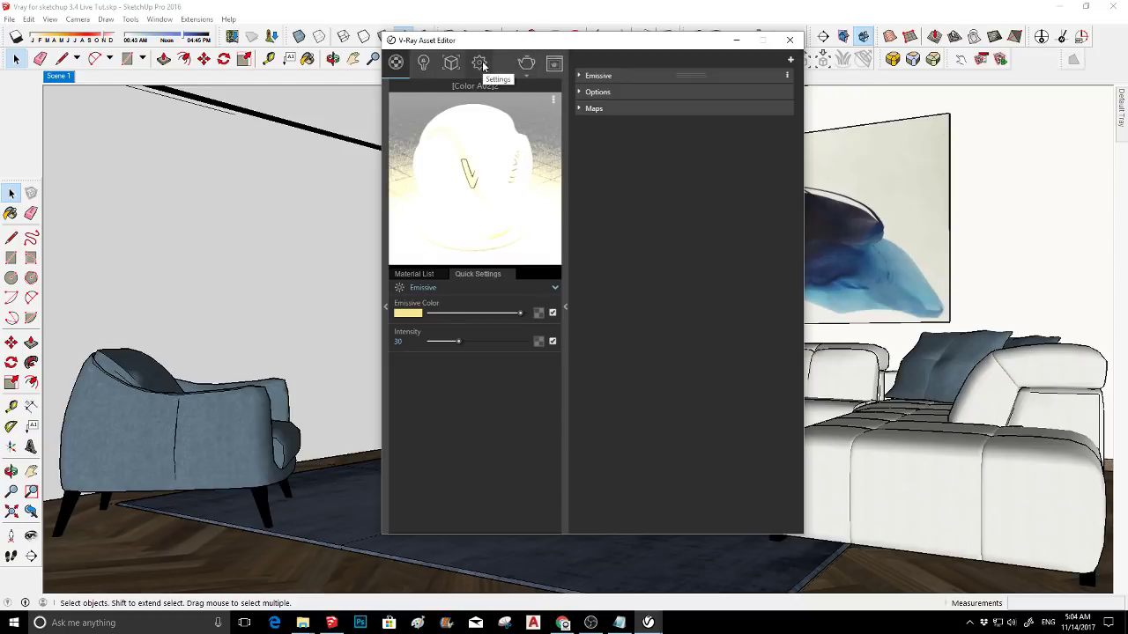
pyautogui.click(737, 40)
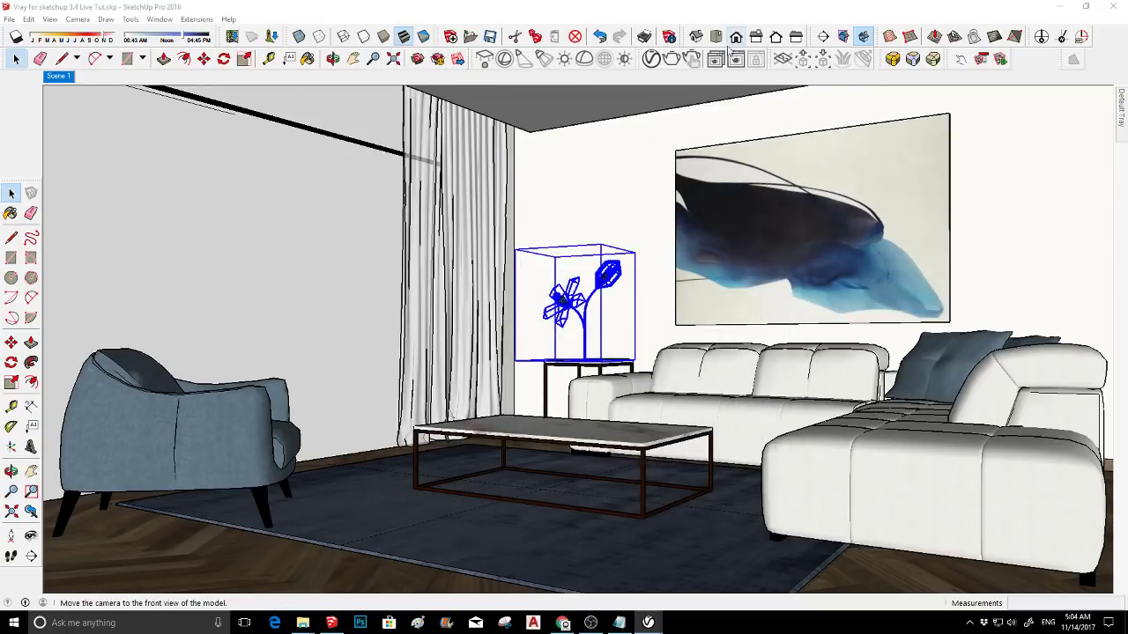
# - Deselect the lamp and orbit to look down on the floor over the walls
pyautogui.click(595, 155)
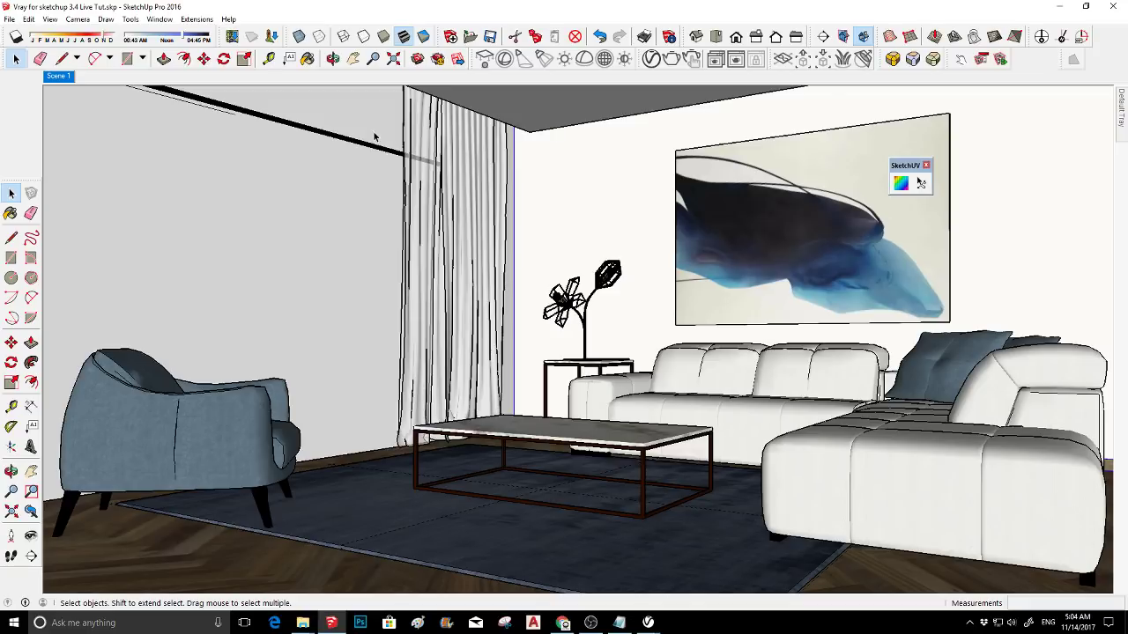
pyautogui.moveTo(507, 140); pyautogui.dragTo(522, 164, button='middle')
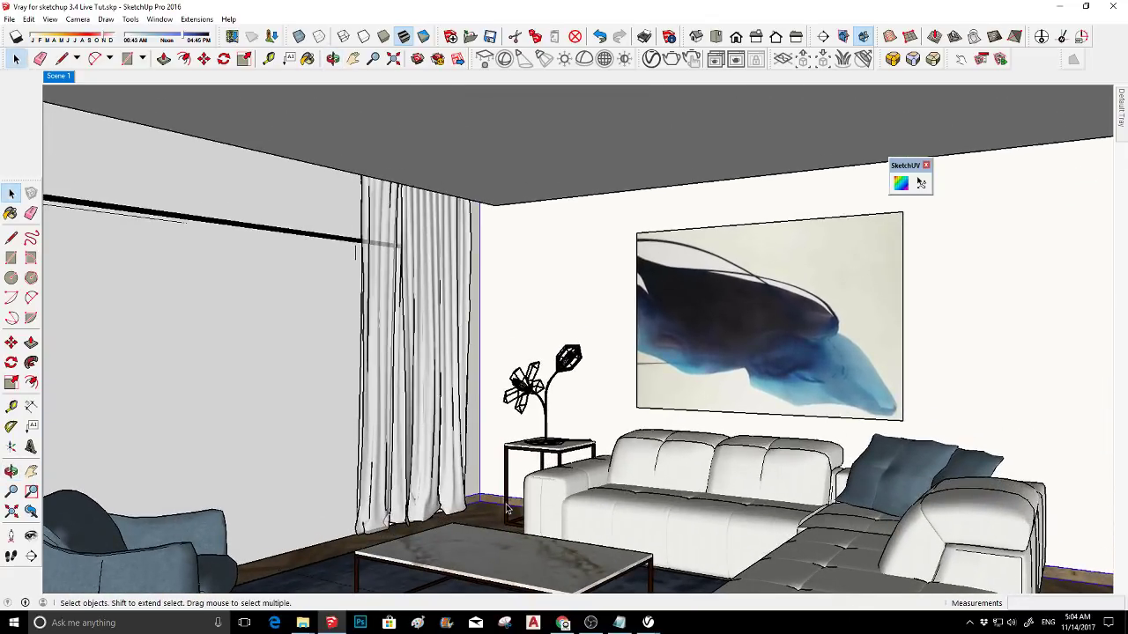
pyautogui.moveTo(663, 221)
pyautogui.mouseDown(button='middle')
pyautogui.moveTo(763, 194)
pyautogui.moveTo(793, 154)
pyautogui.mouseUp(button='middle')
pyautogui.scroll(2, 792, 154)
pyautogui.moveTo(701, 198)
pyautogui.mouseDown(button='middle')
pyautogui.moveTo(624, 196)
pyautogui.moveTo(626, 168)
pyautogui.mouseUp(button='middle')
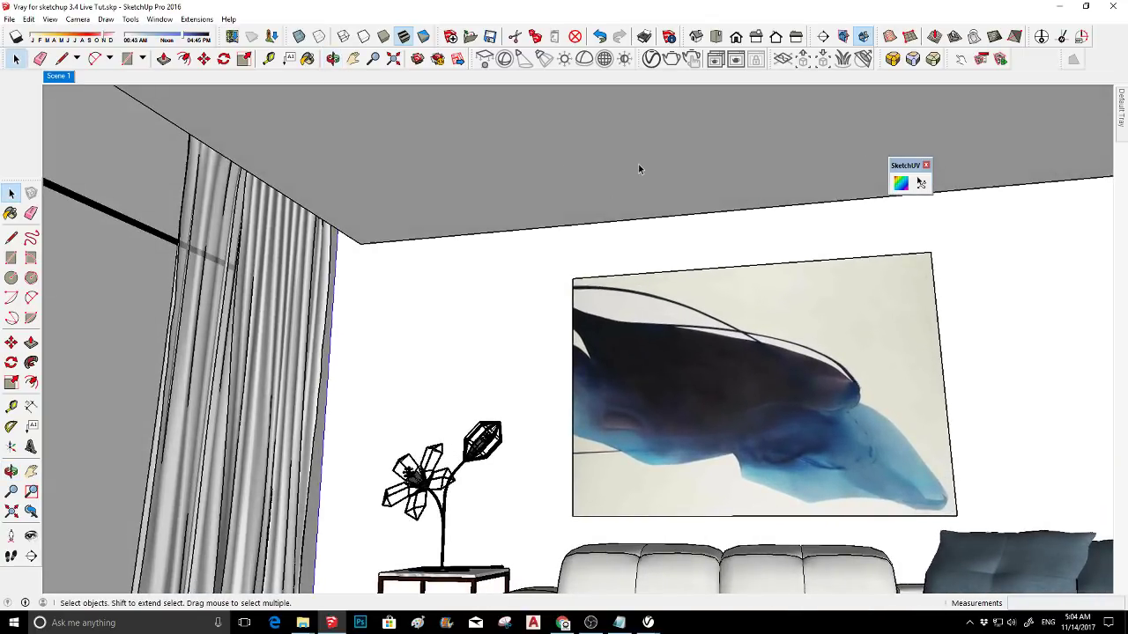
pyautogui.moveTo(564, 156)
pyautogui.mouseDown(button='middle')
pyautogui.moveTo(556, 428)
pyautogui.moveTo(602, 456)
pyautogui.mouseUp(button='middle')
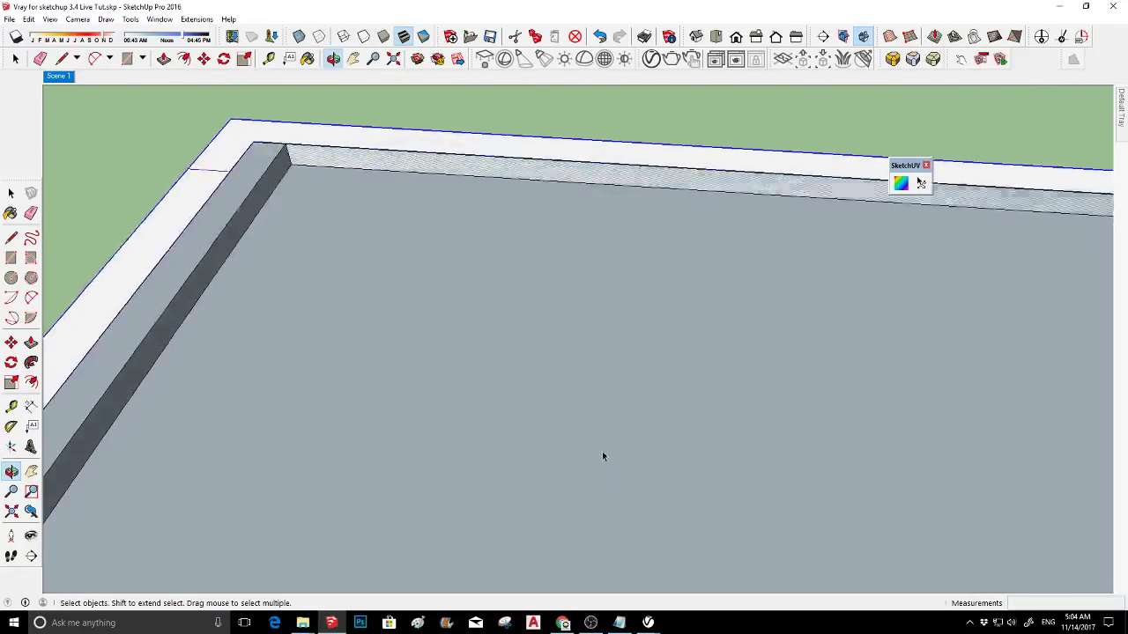
pyautogui.scroll(-3, 603, 456)
pyautogui.moveTo(529, 358)
pyautogui.mouseDown(button='middle')
pyautogui.moveTo(470, 194)
pyautogui.moveTo(514, 318)
pyautogui.moveTo(518, 262)
pyautogui.mouseUp(button='middle')
pyautogui.scroll(-2, 470, 194)
pyautogui.scroll(2, 519, 262)
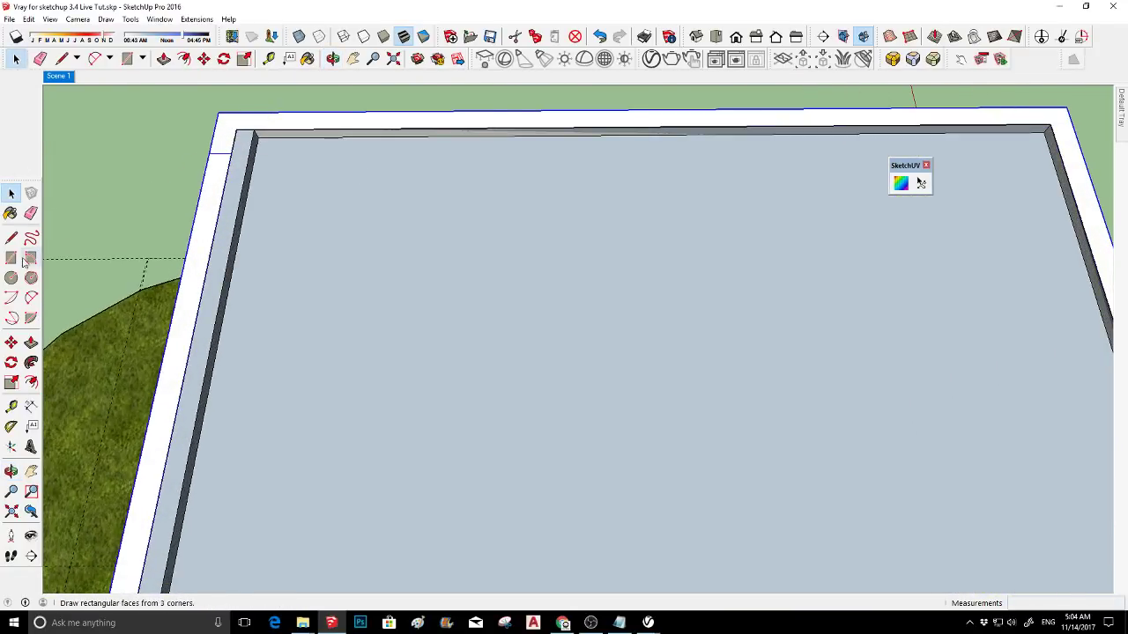
# - Select the floor face and place a circle's centre on it
pyautogui.click(373, 270)
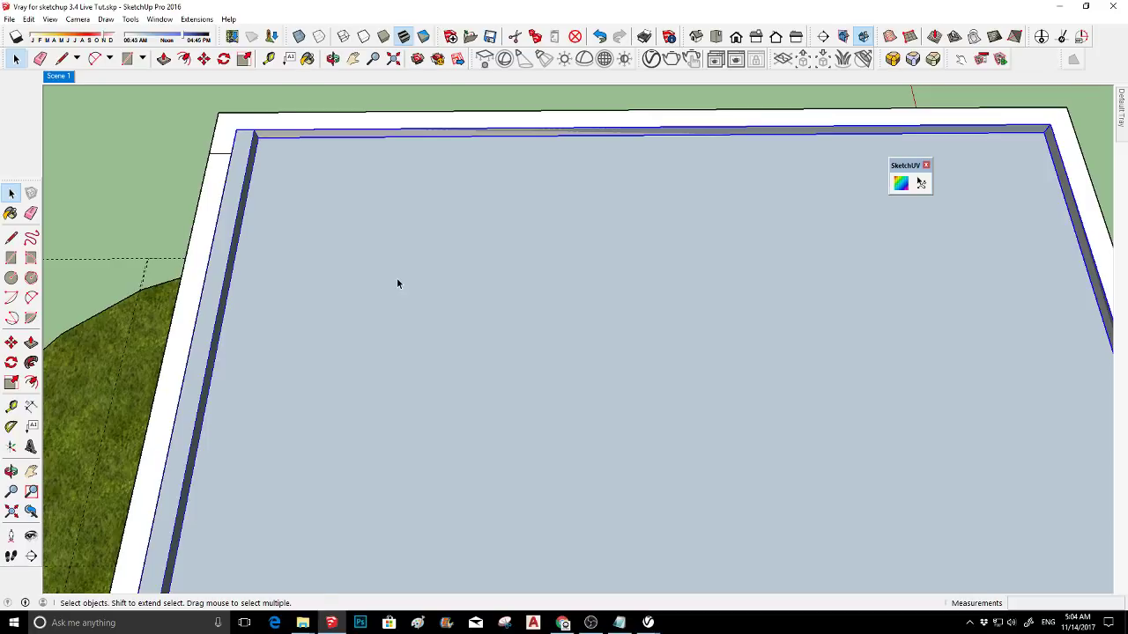
pyautogui.press('c')
pyautogui.scroll(3, 383, 209)
pyautogui.click(391, 205)
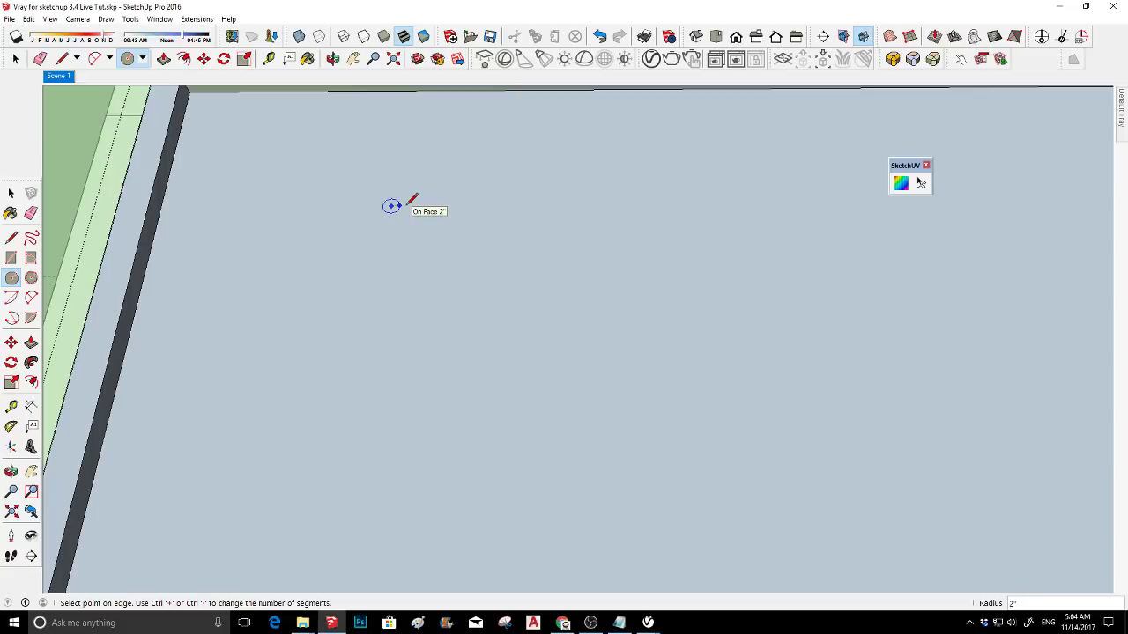
# - Finish the 2-inch circle and push/pull it into a short cylinder
pyautogui.click(411, 203)
pyautogui.scroll(3, 411, 202)
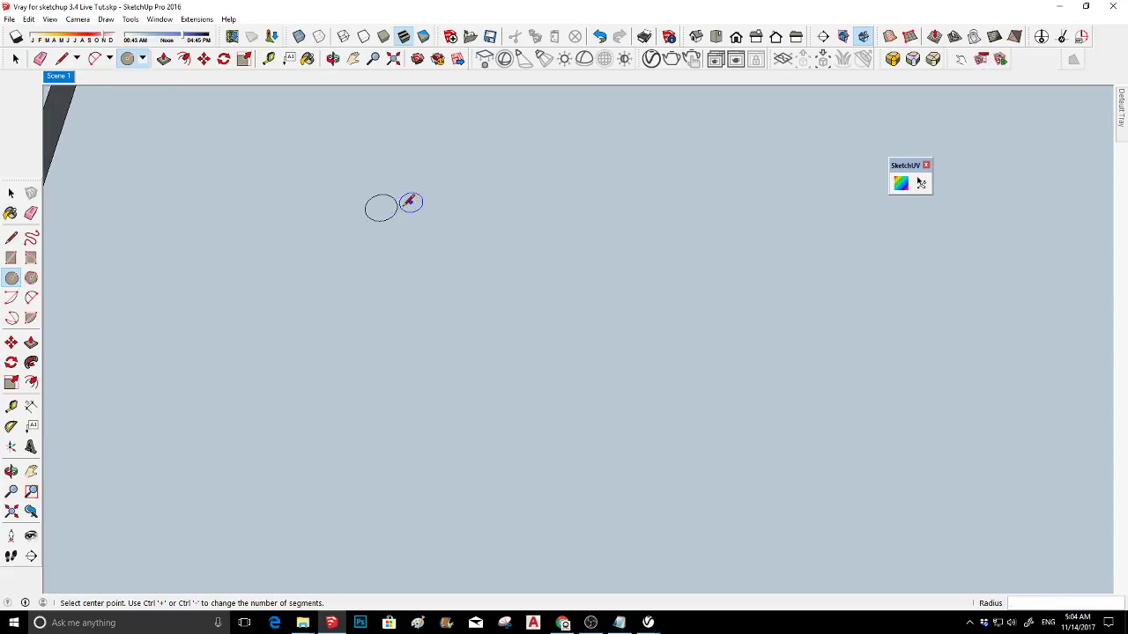
pyautogui.press('space')
pyautogui.click(384, 209)
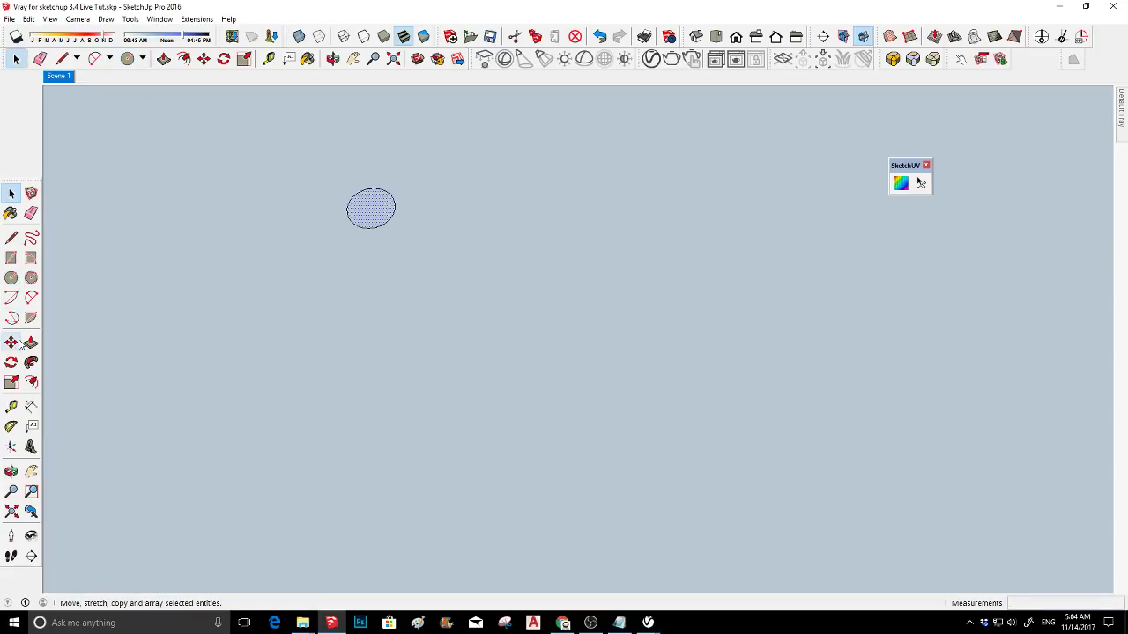
pyautogui.click(31, 343)
pyautogui.click(375, 212)
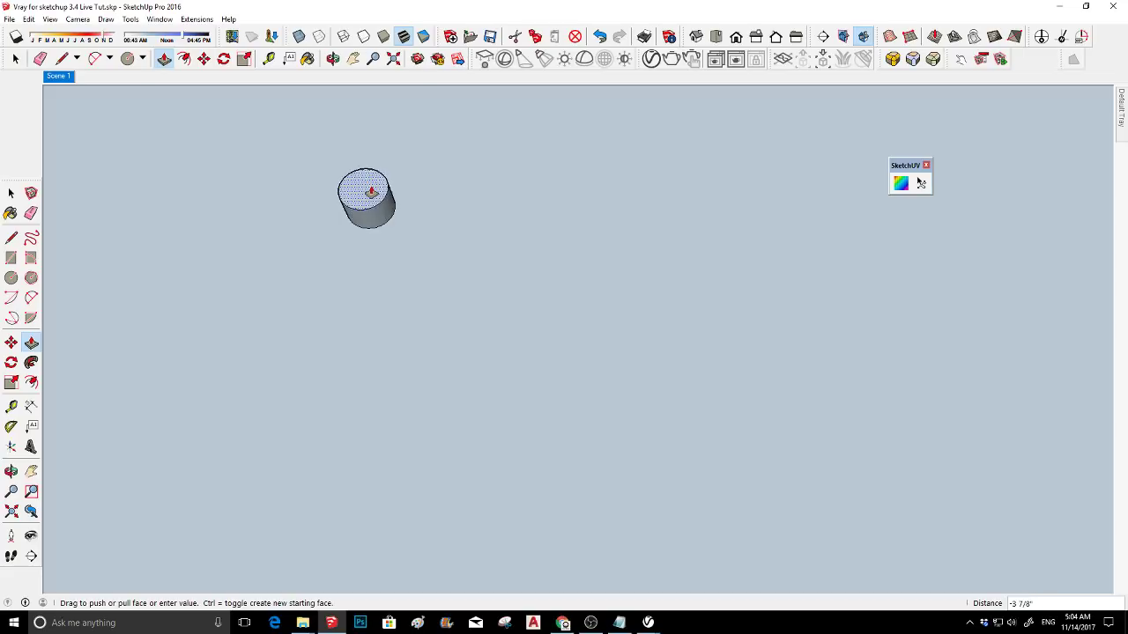
pyautogui.click(383, 210)
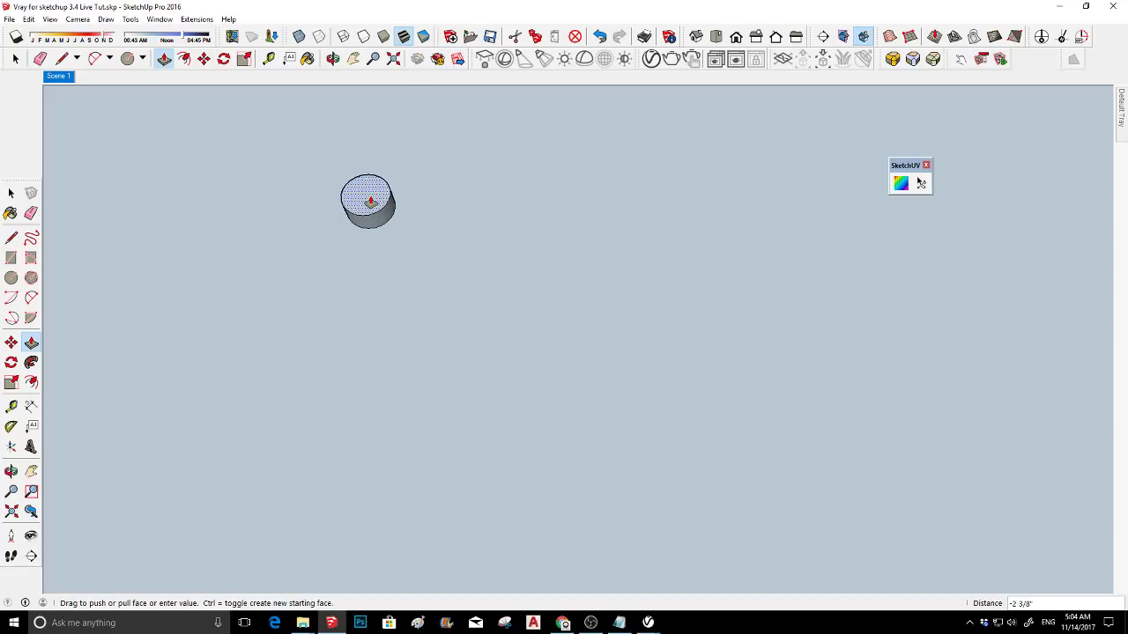
pyautogui.press('space')
# - Group the cylinder and try converting the group to a component, then undo
pyautogui.keyDown('shift'); pyautogui.moveTo(345, 189); pyautogui.dragTo(430, 232, button='middle'); pyautogui.keyUp('shift')
pyautogui.moveTo(377, 203); pyautogui.dragTo(561, 326)
pyautogui.rightClick(441, 263)
pyautogui.click(503, 367)
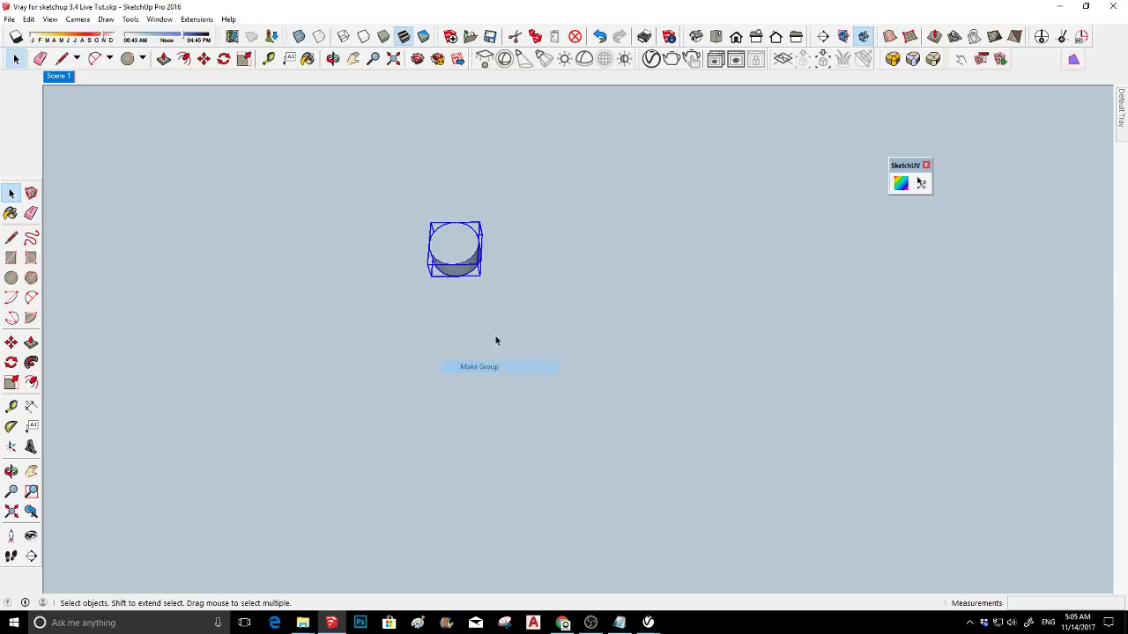
pyautogui.rightClick(467, 263)
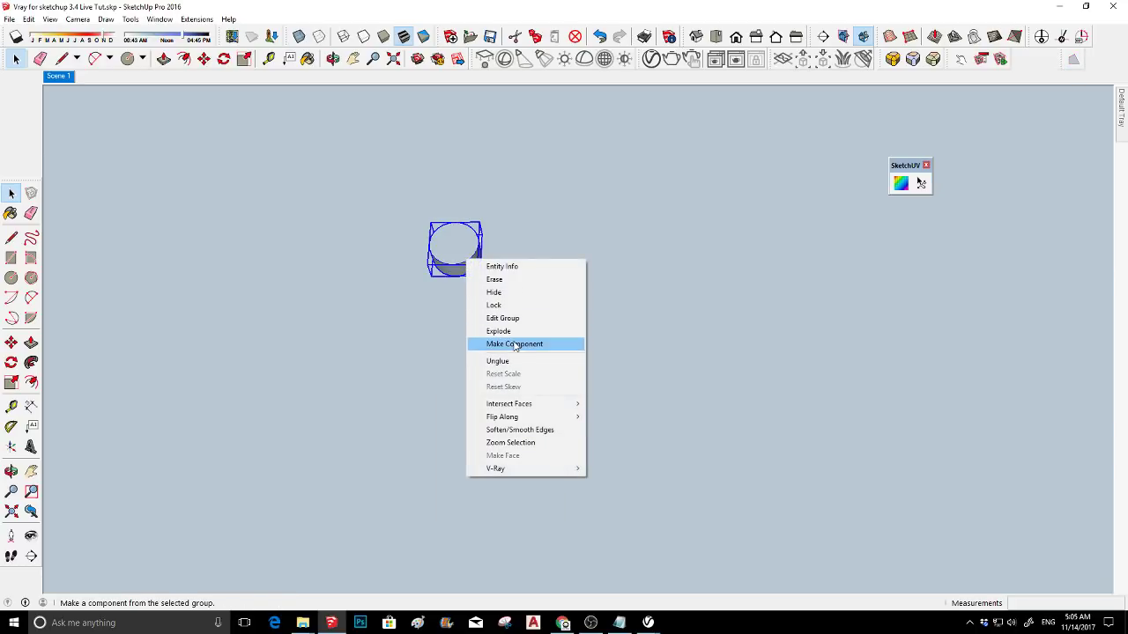
pyautogui.click(511, 344)
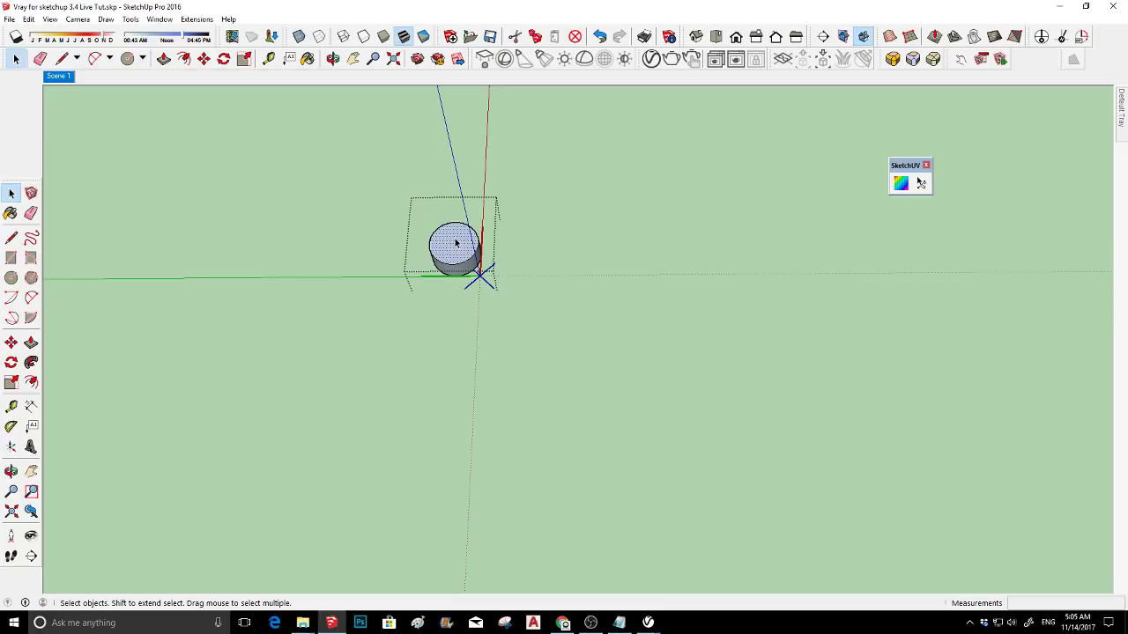
pyautogui.hotkey('ctrl', 'z')
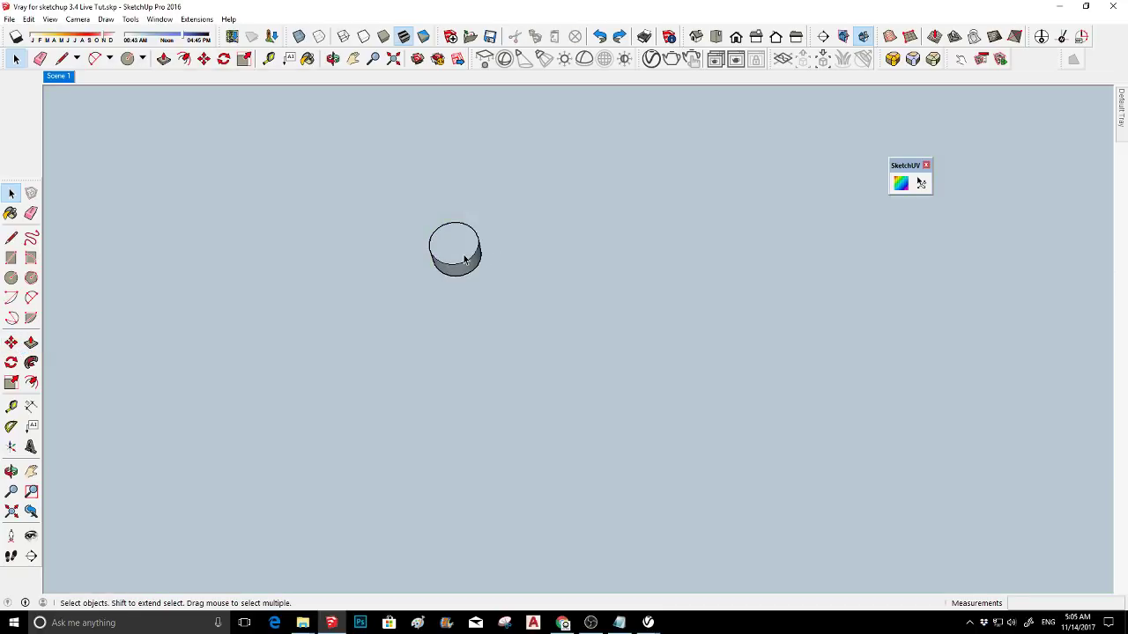
# - Window-select the cylinder and make it a component with Glue to Any
pyautogui.click(470, 259)
pyautogui.click(469, 258)
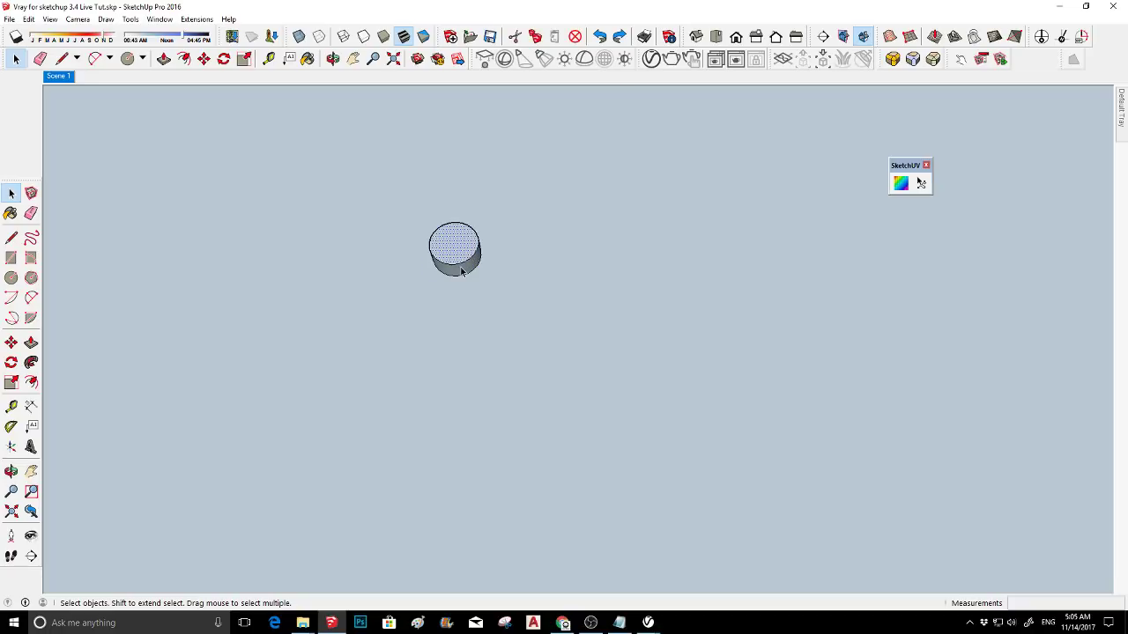
pyautogui.moveTo(393, 208); pyautogui.dragTo(578, 320)
pyautogui.rightClick(464, 255)
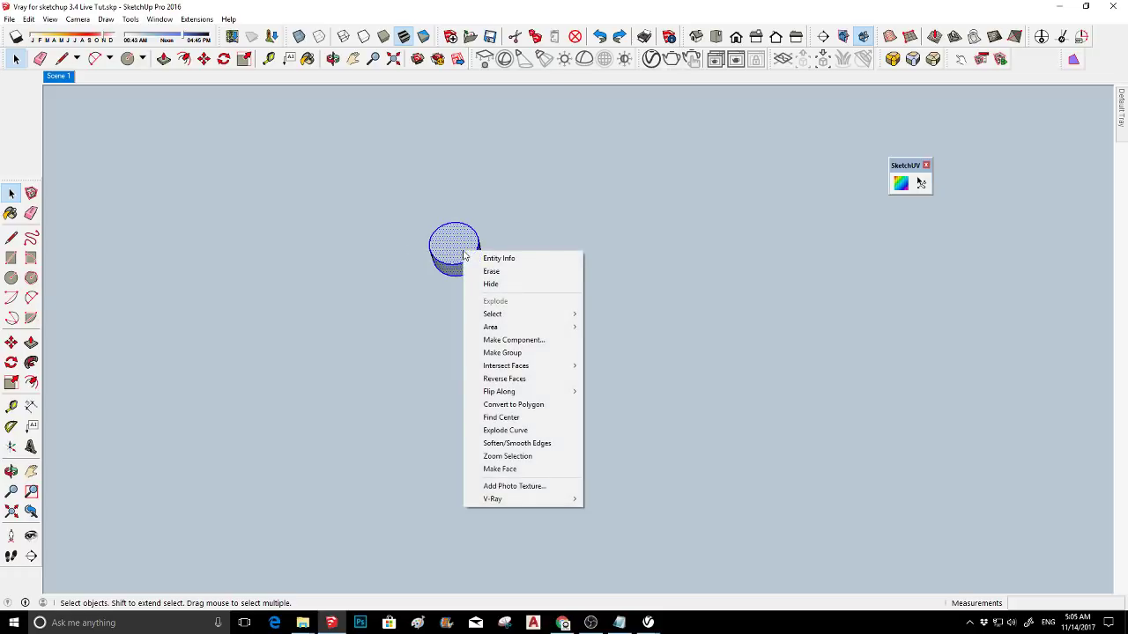
pyautogui.click(527, 341)
pyautogui.click(546, 304)
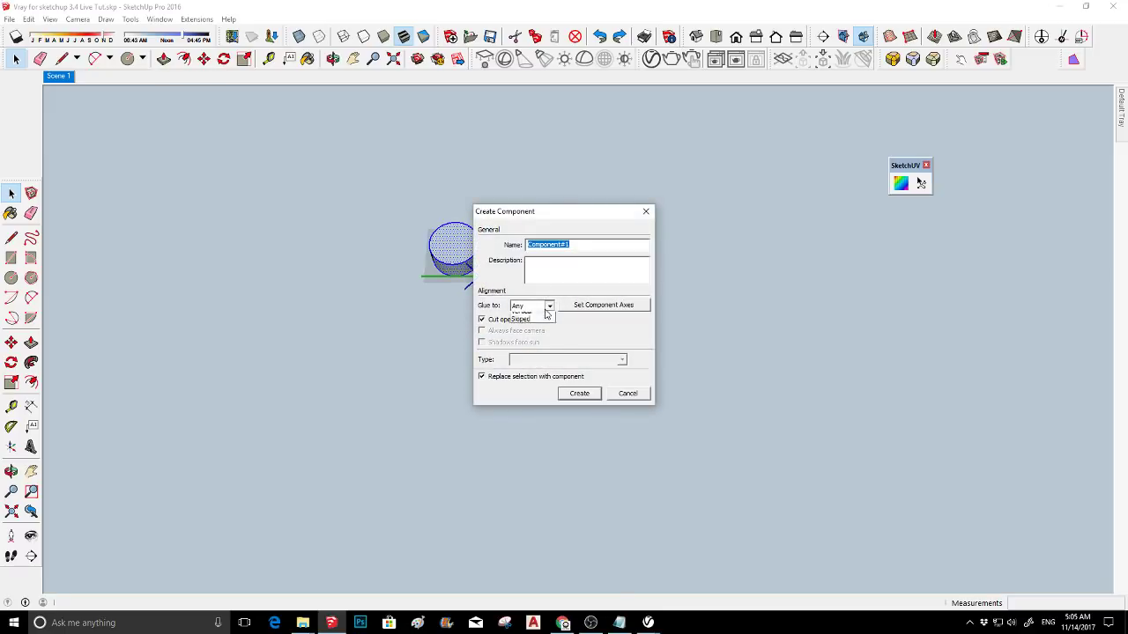
pyautogui.click(546, 314)
pyautogui.click(578, 394)
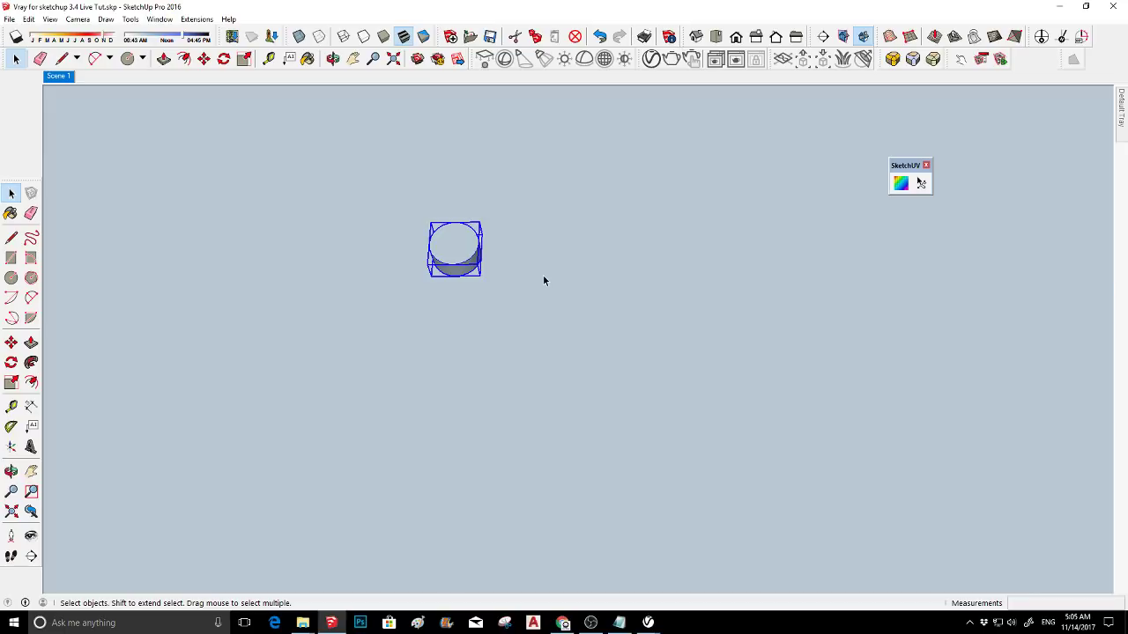
# - Inside the cylinder component, scale the top face inward about its centre to taper the shade
pyautogui.moveTo(544, 280); pyautogui.dragTo(451, 237, button='middle')
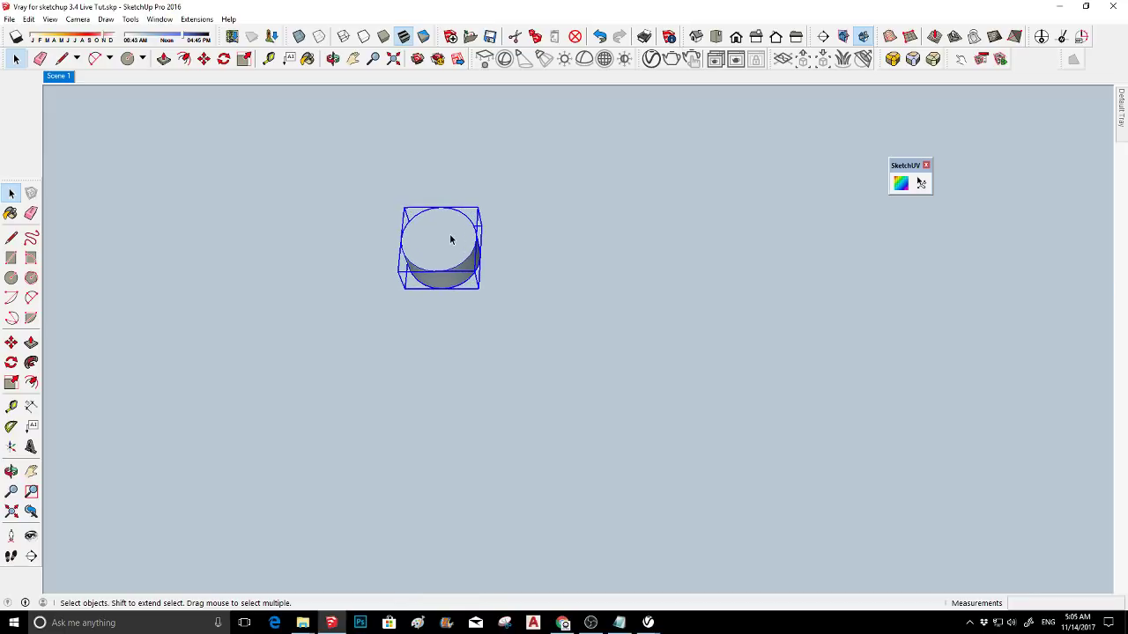
pyautogui.doubleClick(450, 238)
pyautogui.click(450, 239)
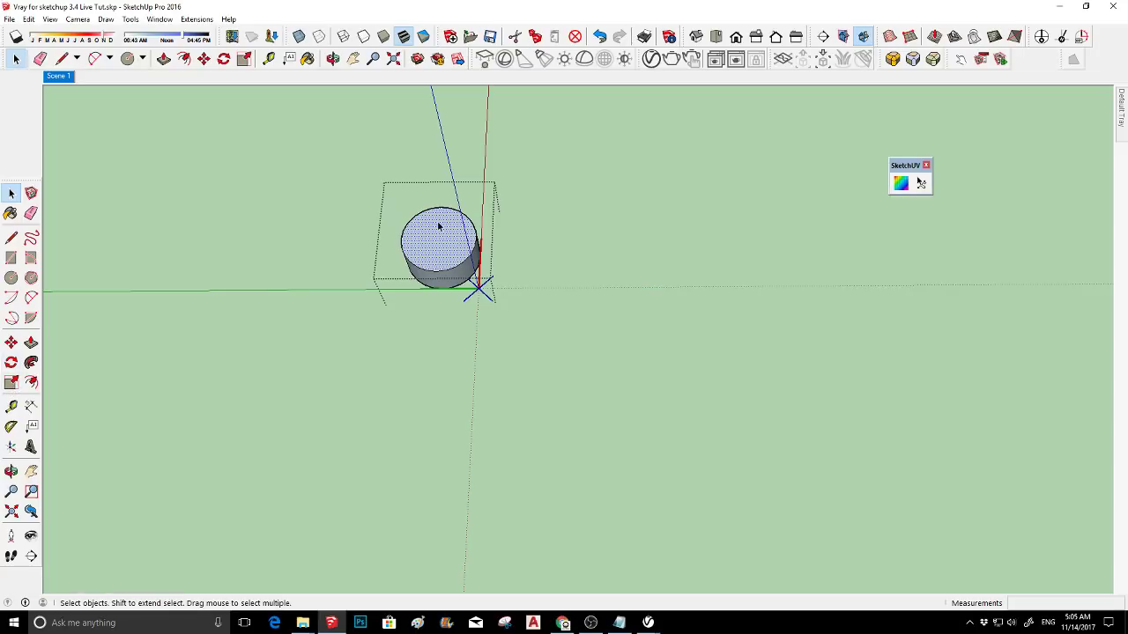
pyautogui.click(11, 382)
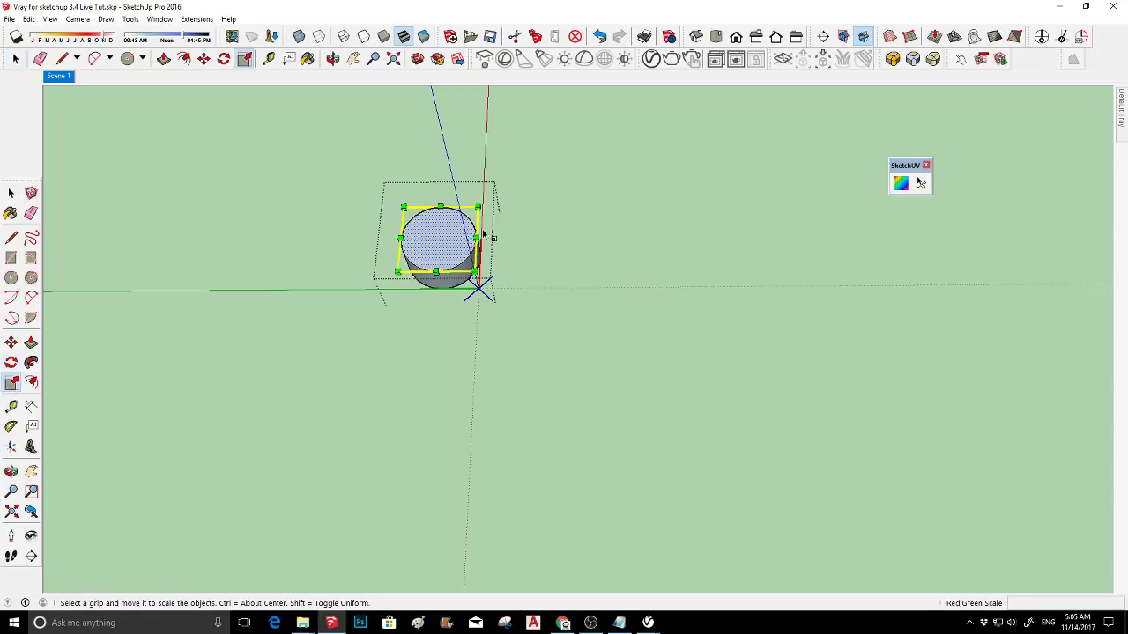
pyautogui.keyDown('ctrl'); pyautogui.moveTo(477, 208); pyautogui.dragTo(471, 212); pyautogui.keyUp('ctrl')
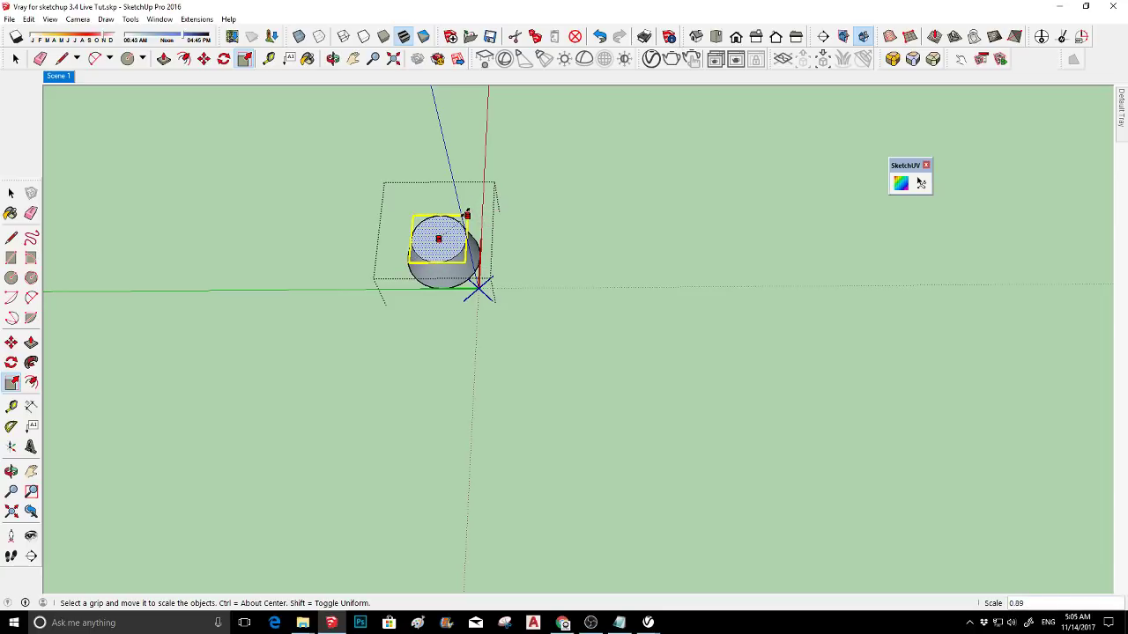
pyautogui.moveTo(472, 213); pyautogui.dragTo(526, 240, button='middle')
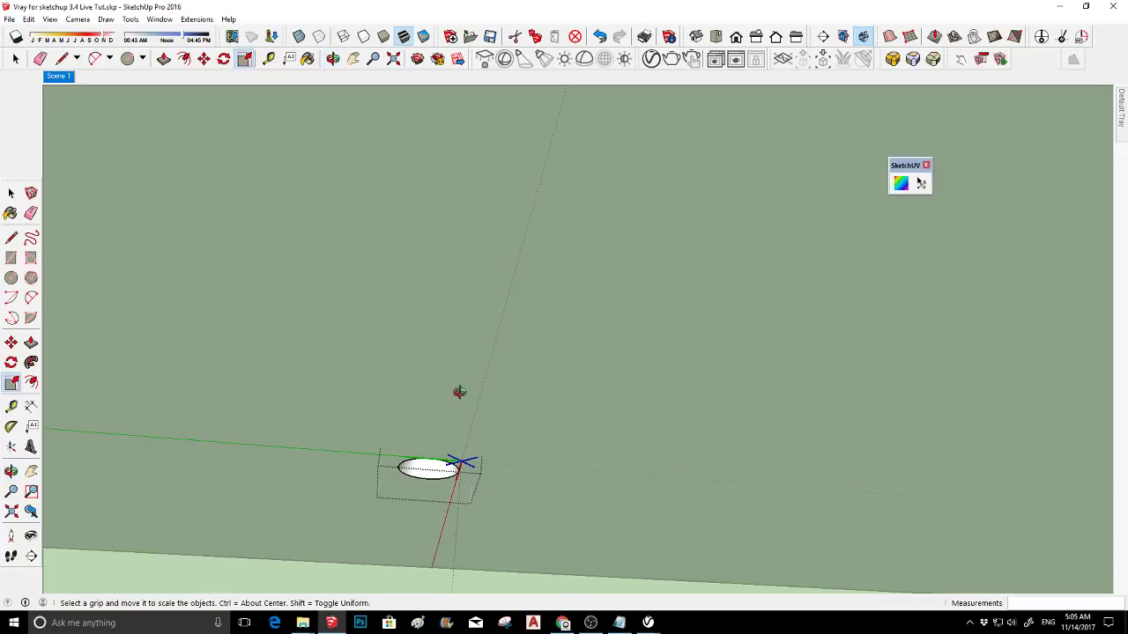
pyautogui.moveTo(458, 390); pyautogui.dragTo(589, 106, button='middle')
# - Paint the shade's top face and move it down to flatten the shade
pyautogui.press('space')
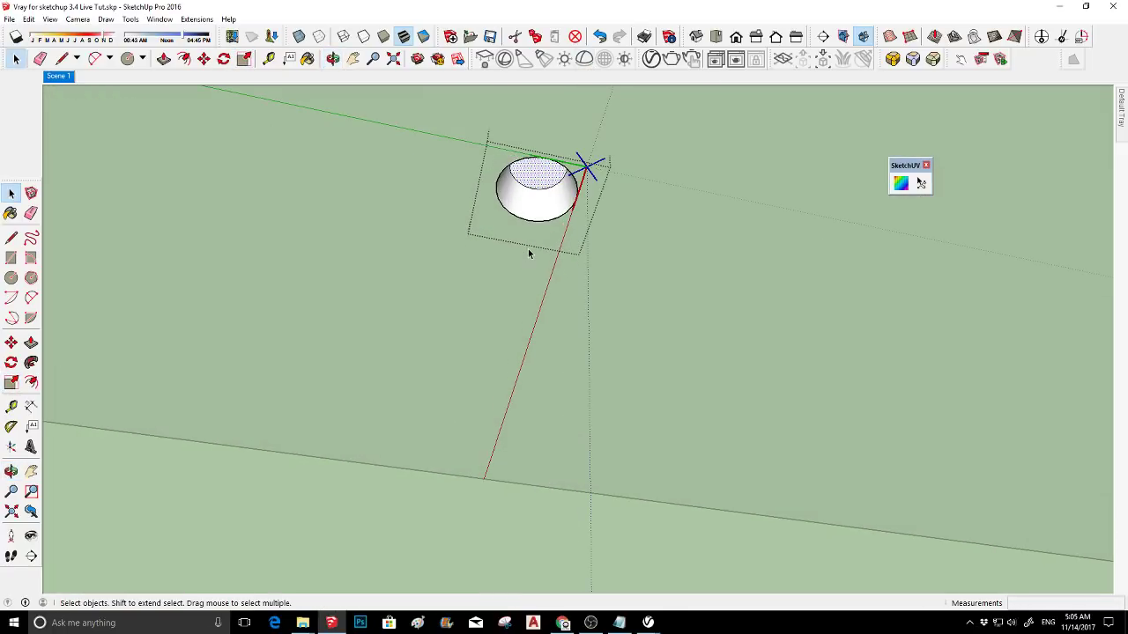
pyautogui.press('b')
pyautogui.click(543, 179)
pyautogui.moveTo(586, 191)
pyautogui.mouseDown(button='middle')
pyautogui.moveTo(511, 143)
pyautogui.moveTo(496, 83)
pyautogui.moveTo(511, 181)
pyautogui.moveTo(415, 254)
pyautogui.moveTo(419, 317)
pyautogui.moveTo(508, 474)
pyautogui.moveTo(555, 403)
pyautogui.mouseUp(button='middle')
pyautogui.moveTo(581, 251); pyautogui.dragTo(458, 304, button='middle')
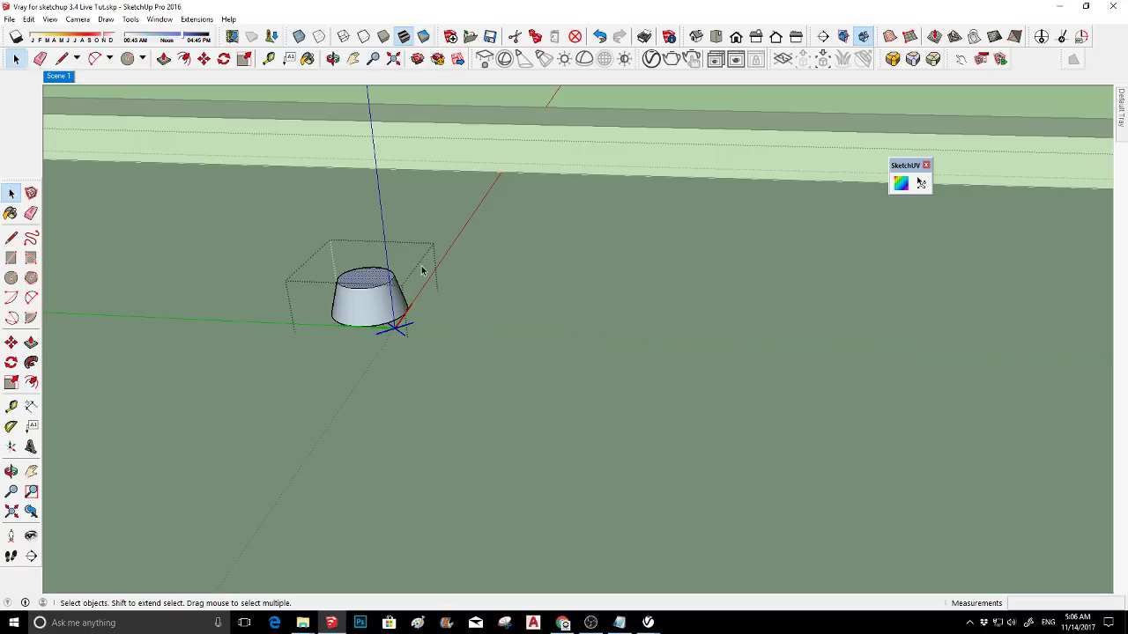
pyautogui.moveTo(360, 310); pyautogui.dragTo(81, 254, button='middle')
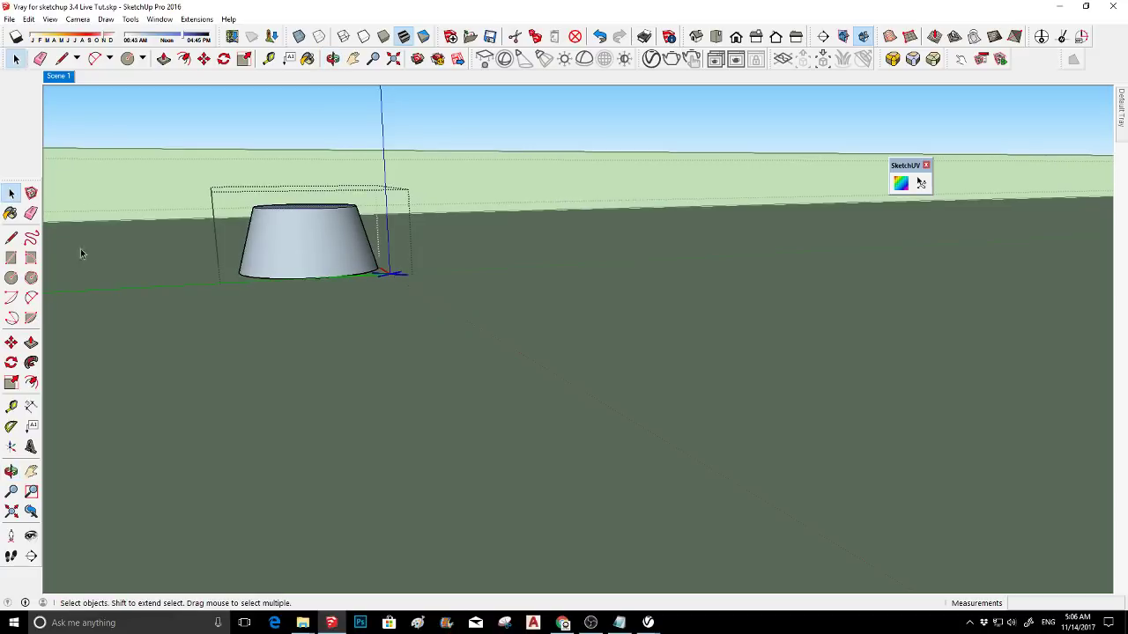
pyautogui.click(10, 342)
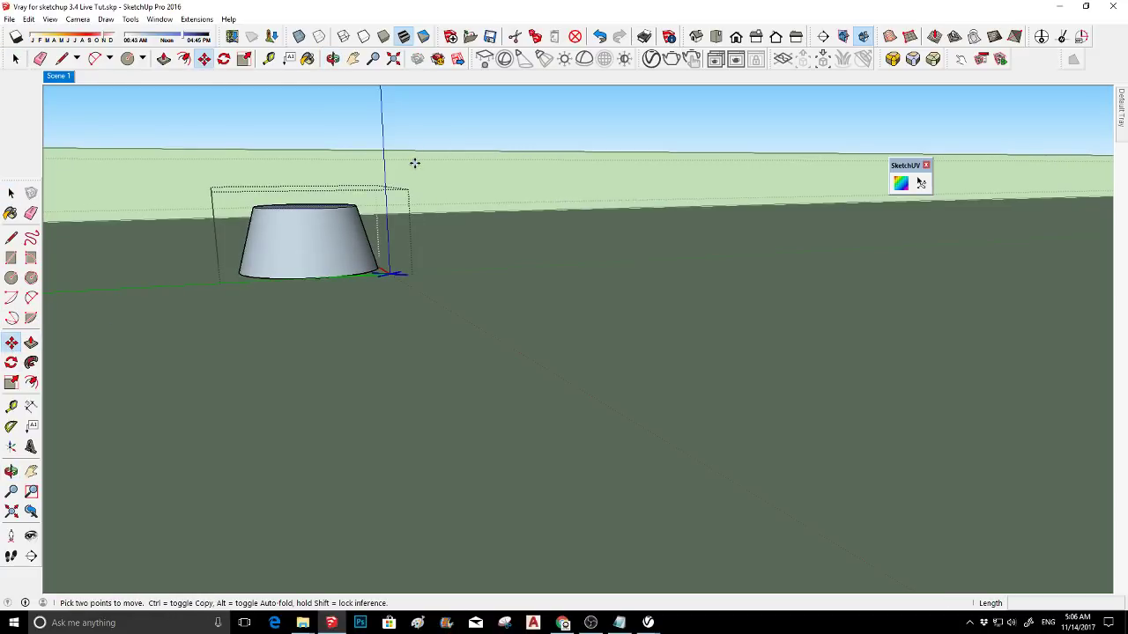
pyautogui.click(414, 163)
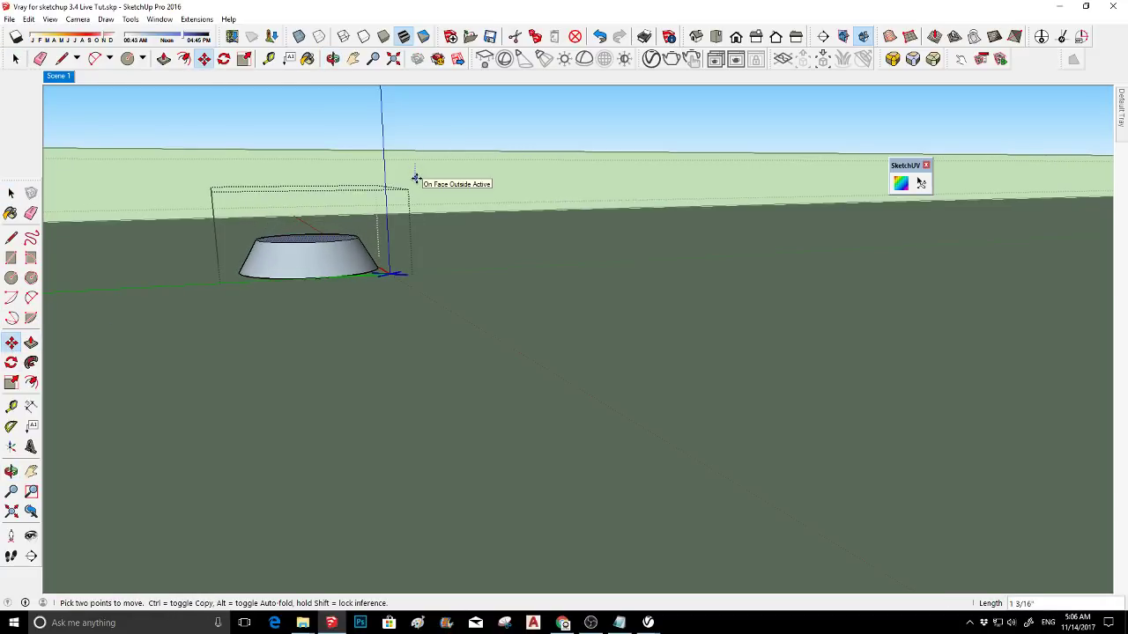
pyautogui.moveTo(423, 209); pyautogui.dragTo(196, 279, button='middle')
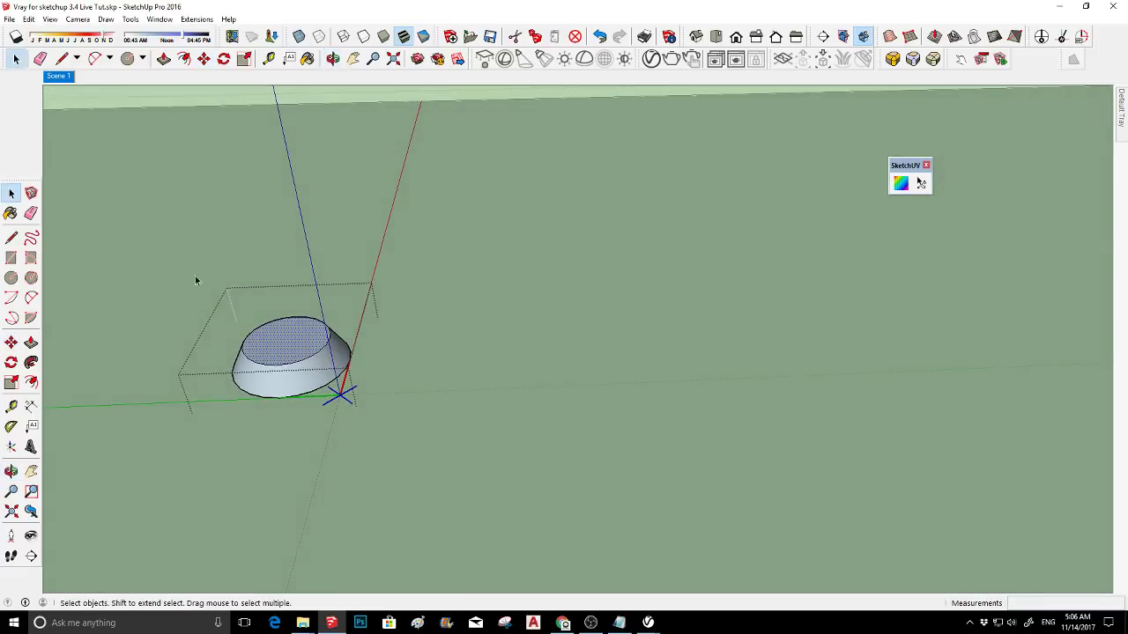
# - Draw a vertical line about 11 1/16" straight down from the top face's centre
pyautogui.click(15, 239)
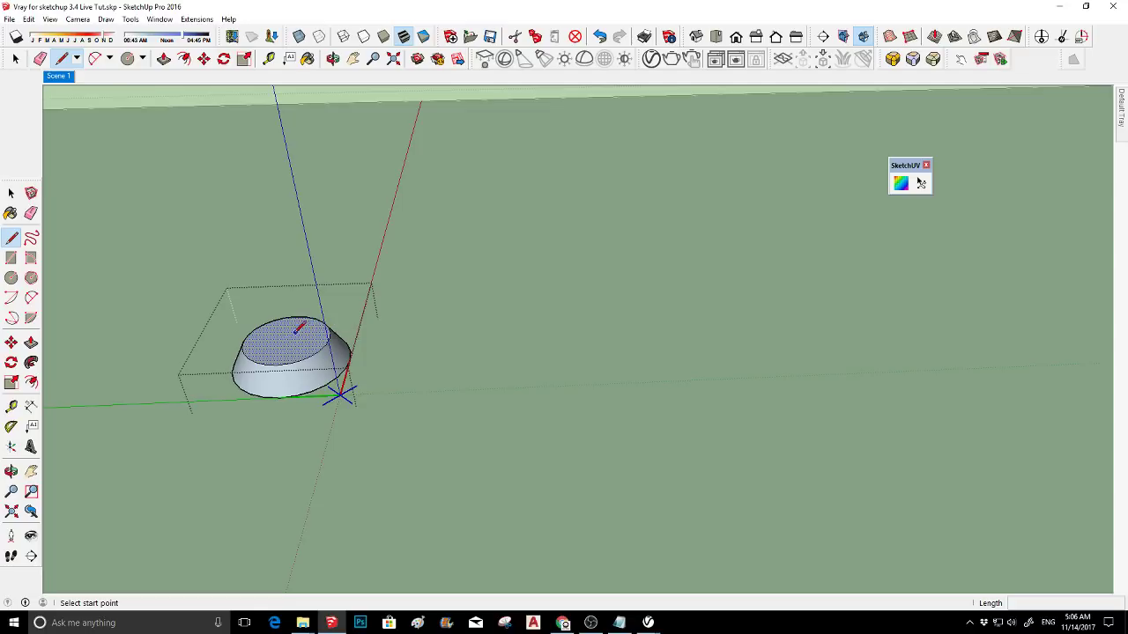
pyautogui.click(291, 336)
pyautogui.moveTo(305, 373); pyautogui.dragTo(325, 172, button='middle')
pyautogui.moveTo(329, 403); pyautogui.dragTo(326, 467, button='middle')
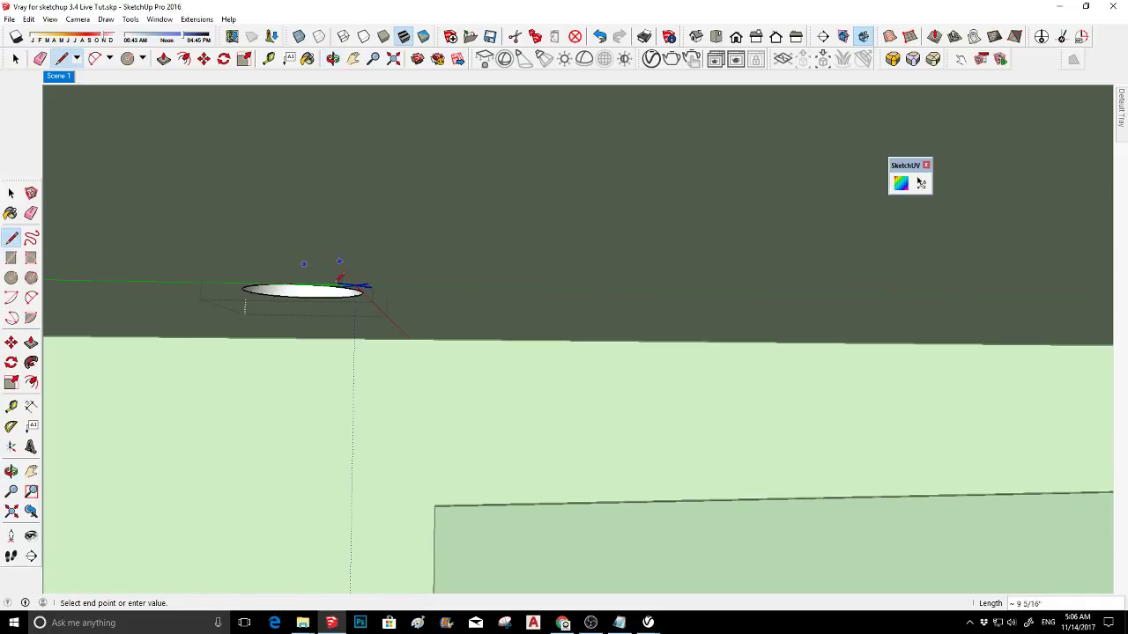
pyautogui.click(299, 515)
pyautogui.press('space')
pyautogui.moveTo(340, 421); pyautogui.dragTo(420, 274, button='middle')
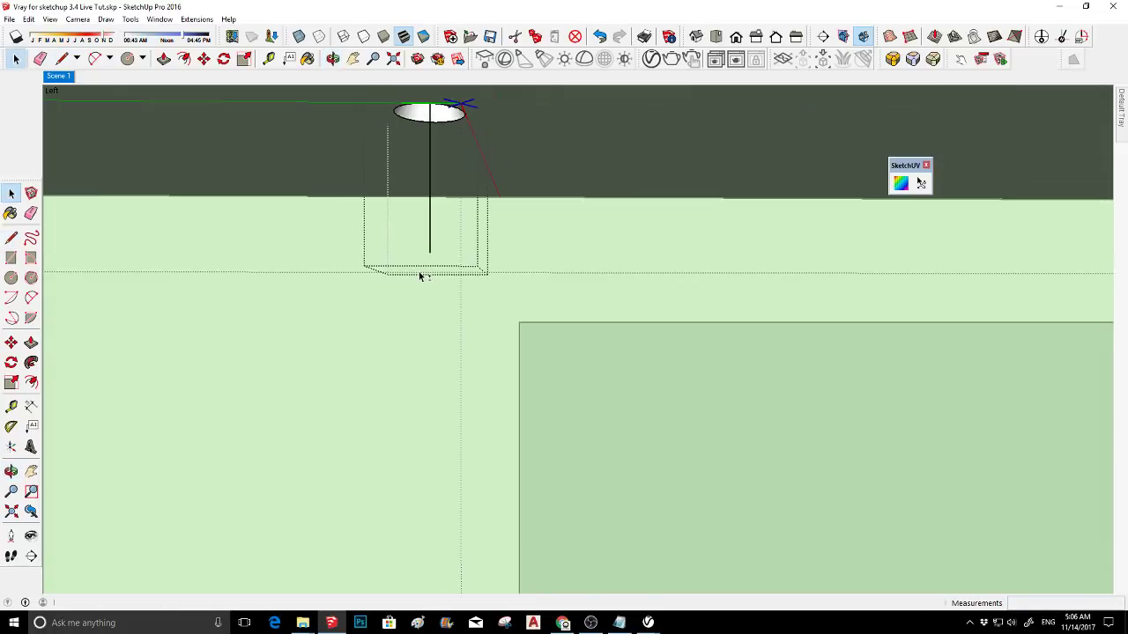
pyautogui.scroll(-2, 420, 276)
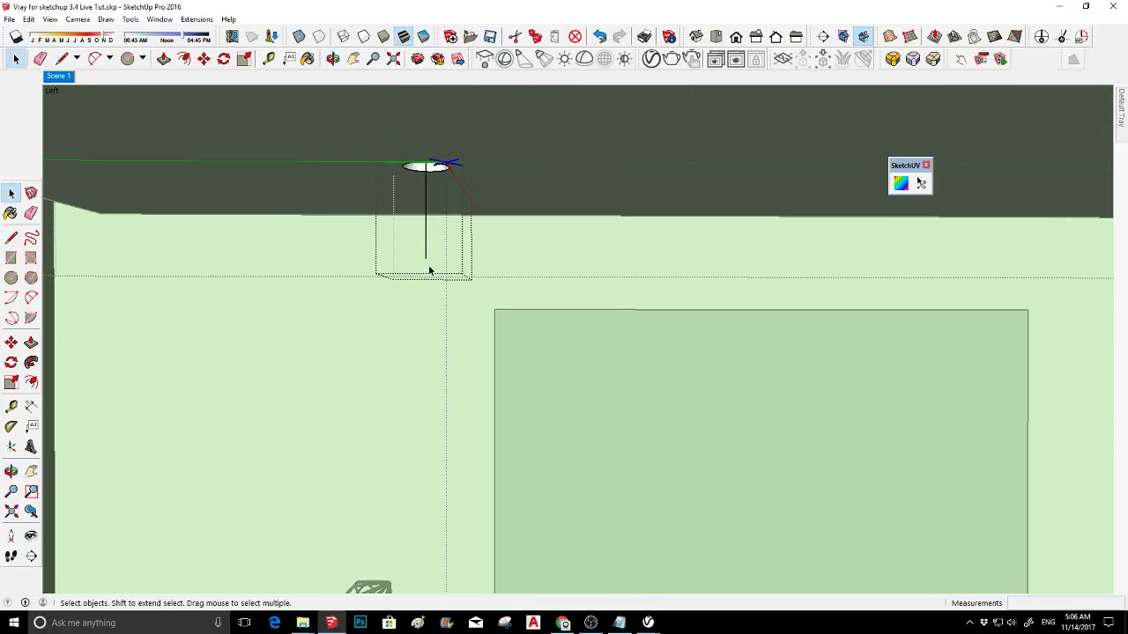
# - Place a first V-Ray spot light below the shade, then delete it as misplaced
pyautogui.click(523, 60)
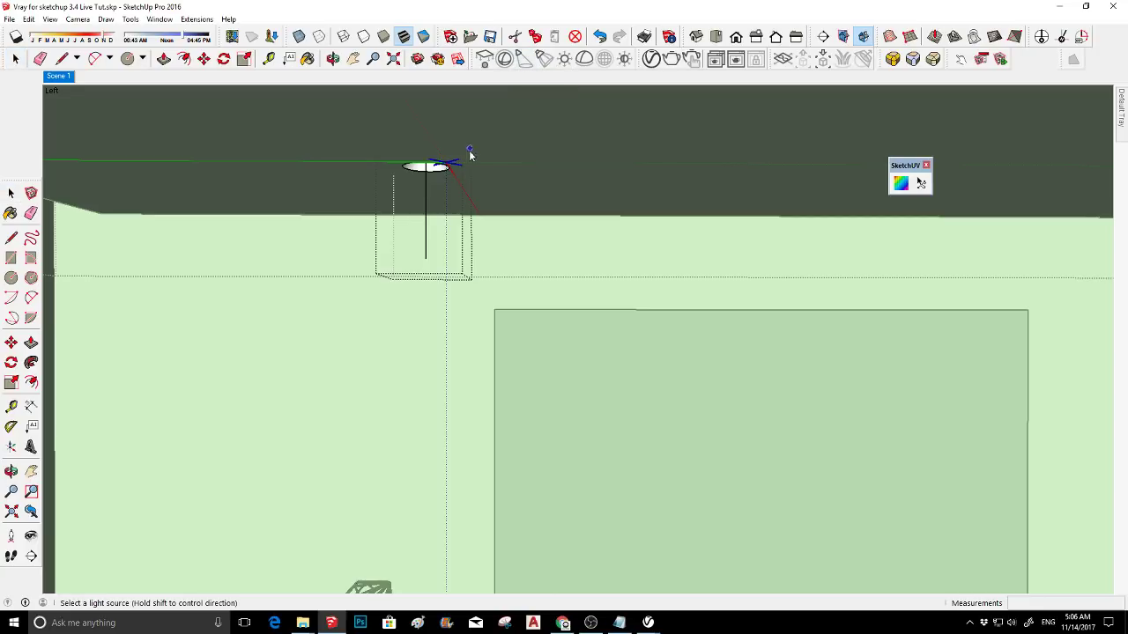
pyautogui.click(429, 205)
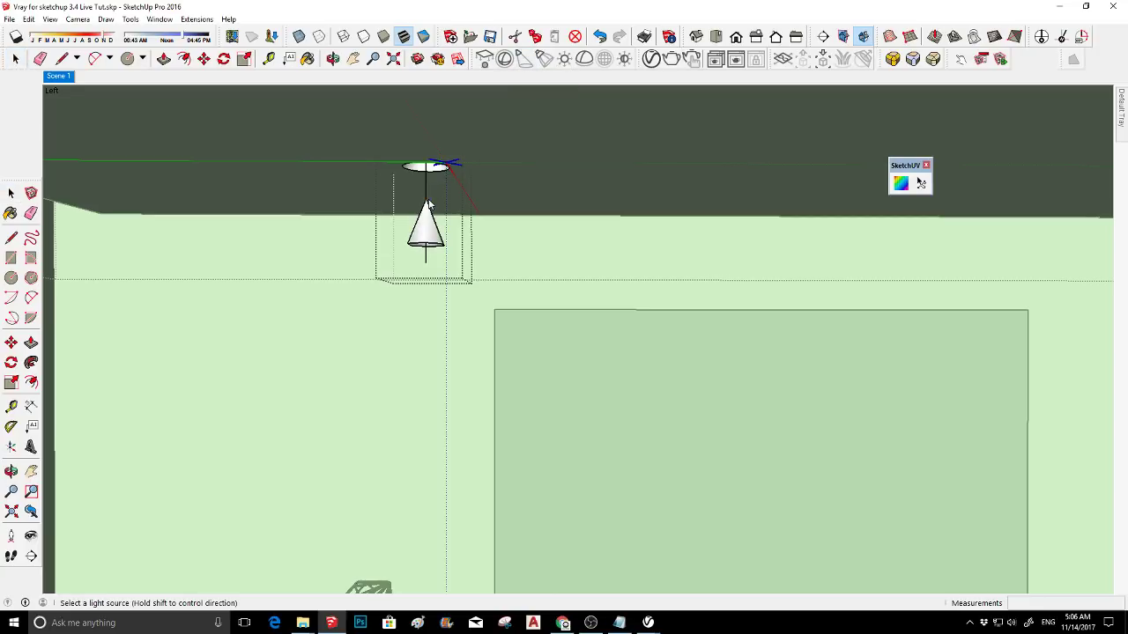
pyautogui.press('space')
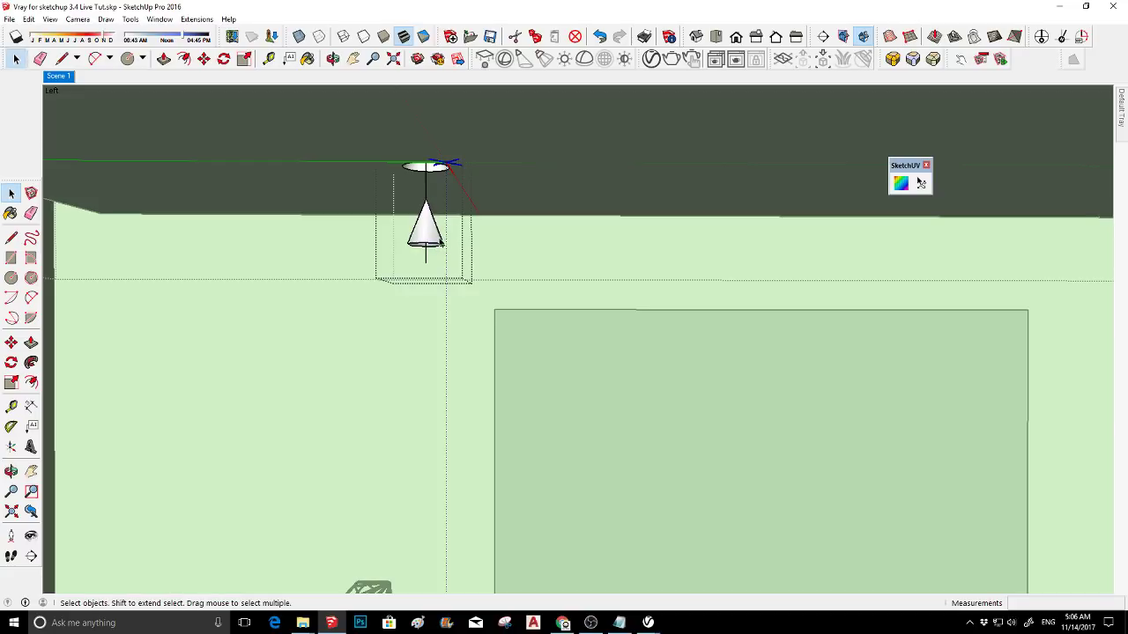
pyautogui.click(440, 243)
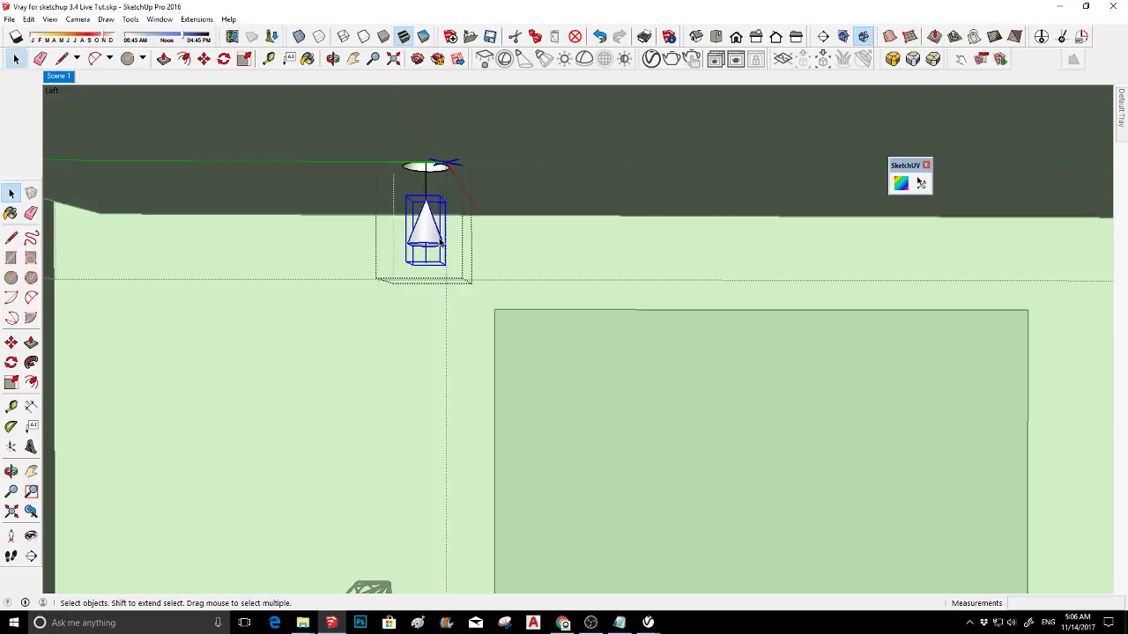
pyautogui.press('Delete')
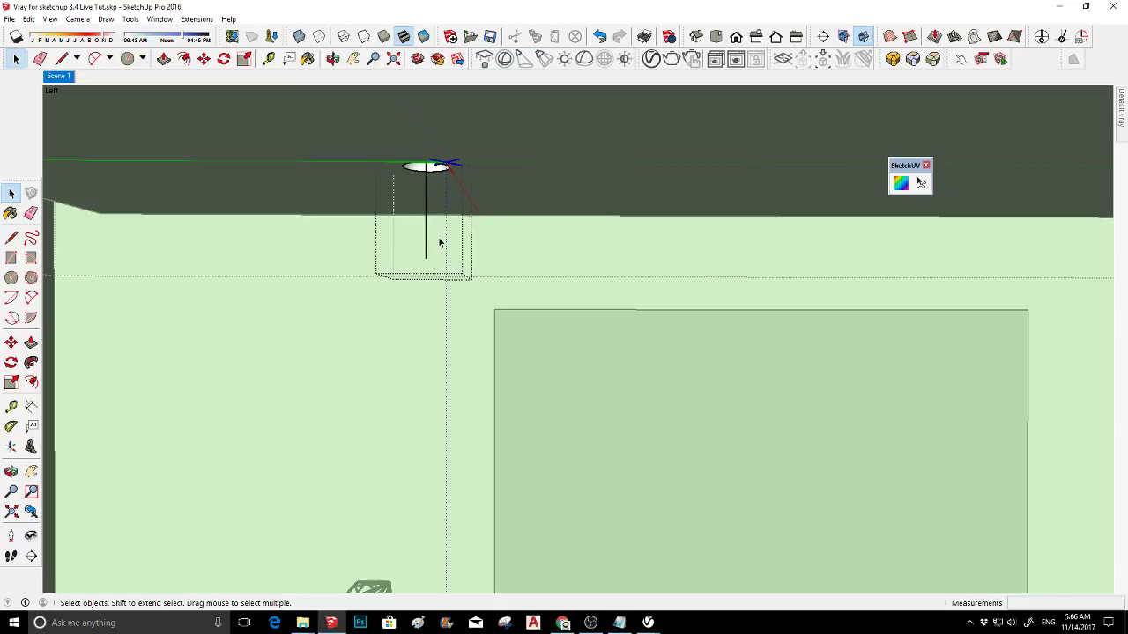
# - Place a V-Ray spot light under the shade aimed straight down, setting cone and penumbra angles
pyautogui.click(529, 57)
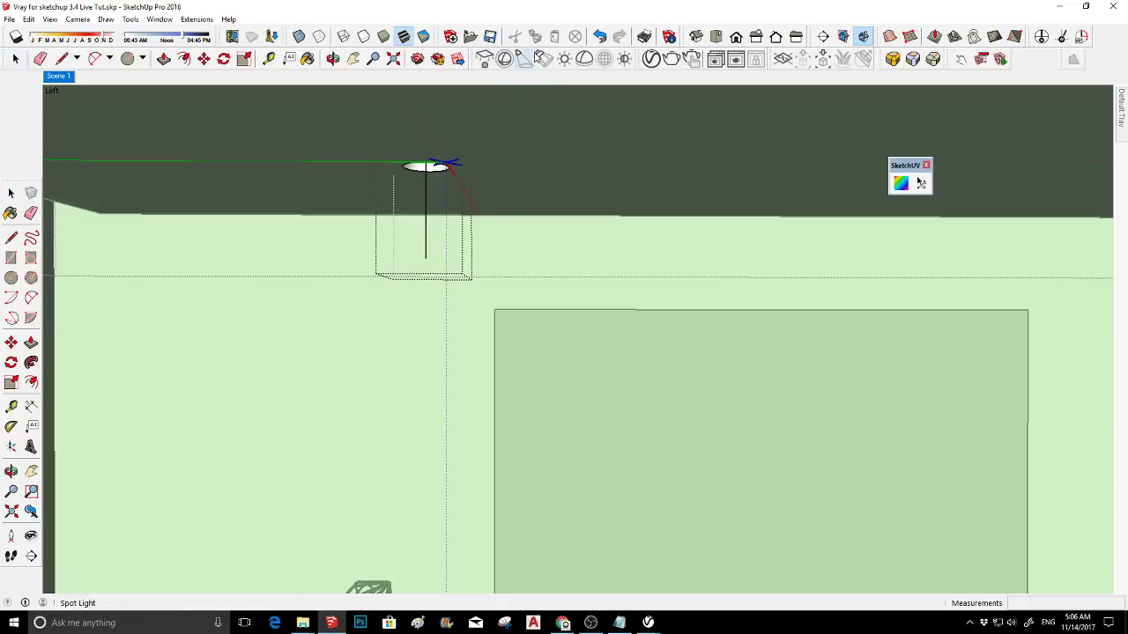
pyautogui.click(426, 209)
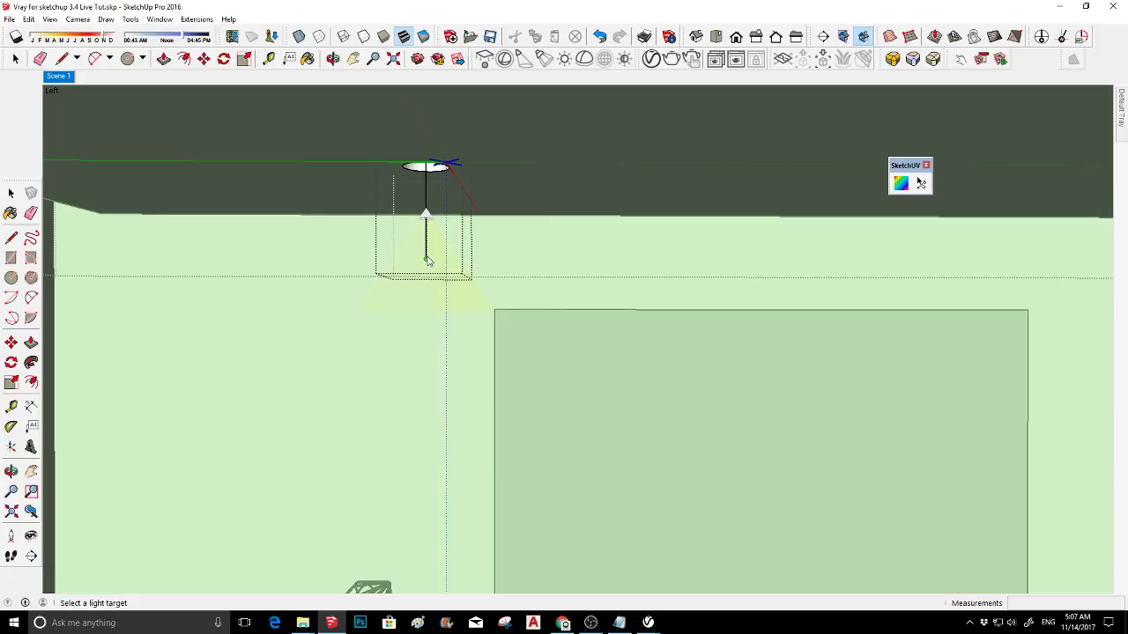
pyautogui.click(427, 260)
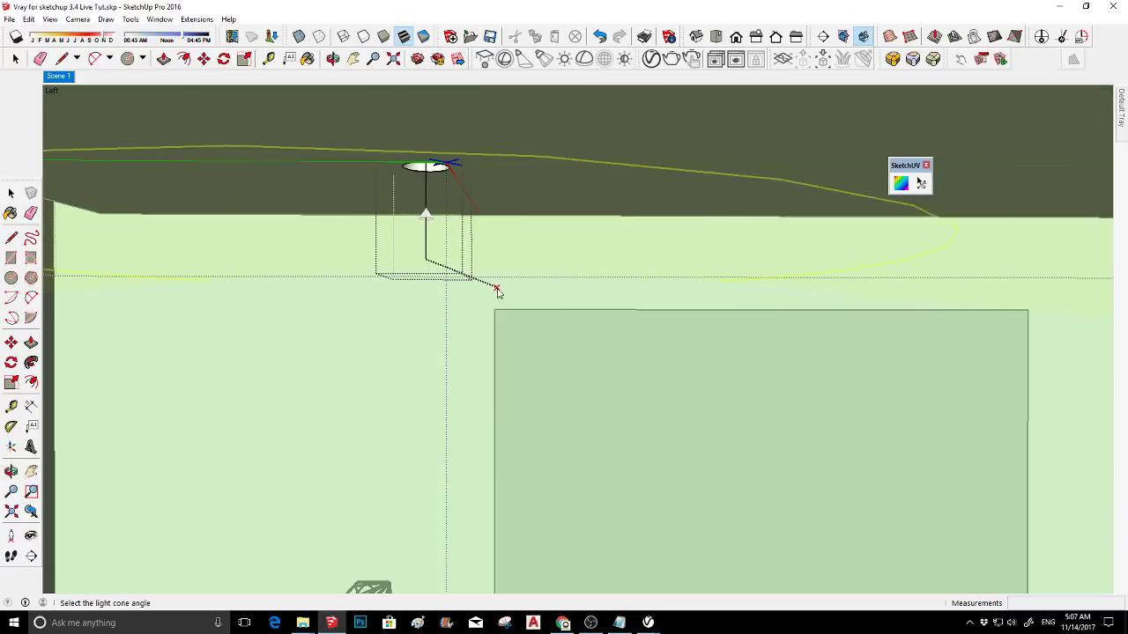
pyautogui.click(449, 278)
pyautogui.moveTo(449, 277); pyautogui.dragTo(615, 180, button='middle')
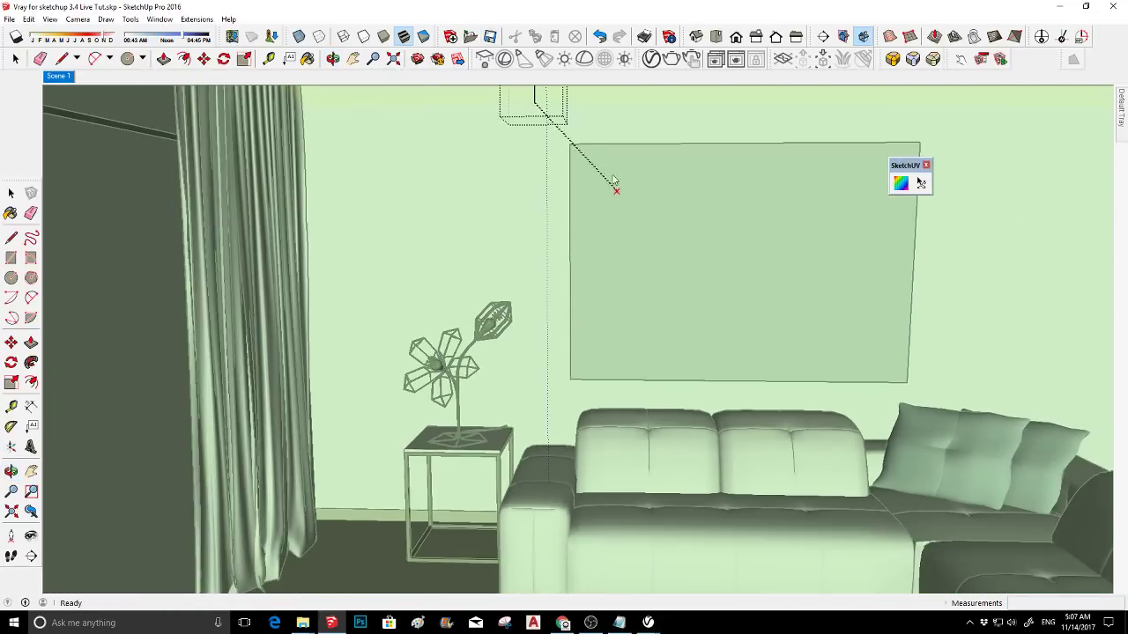
pyautogui.moveTo(535, 97); pyautogui.dragTo(551, 180, button='middle')
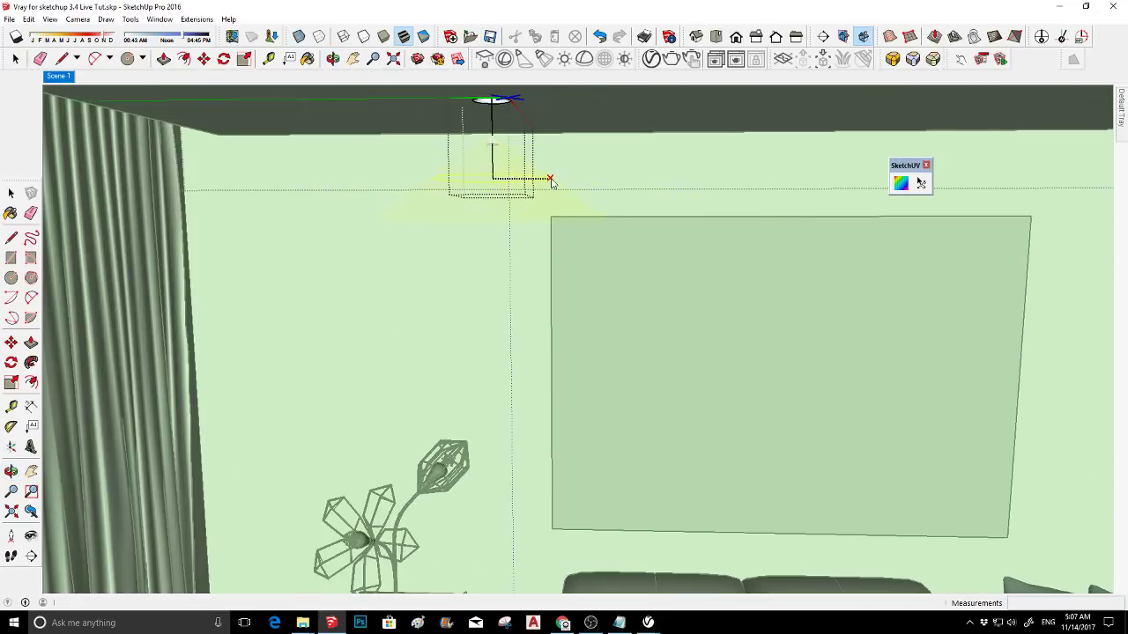
pyautogui.scroll(2, 551, 181)
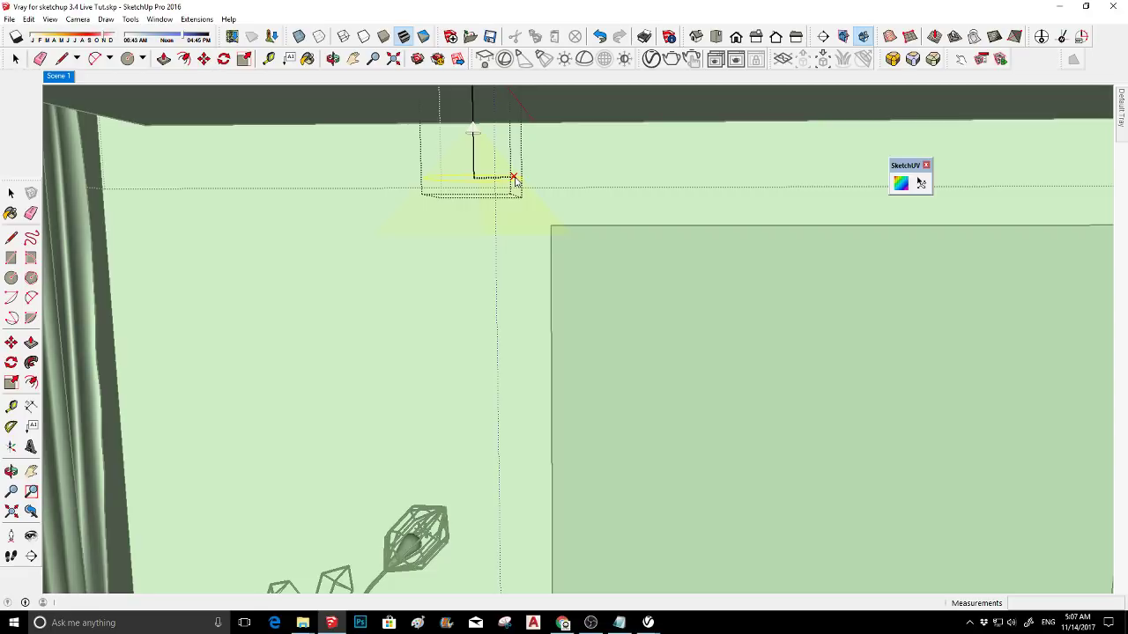
pyautogui.click(514, 179)
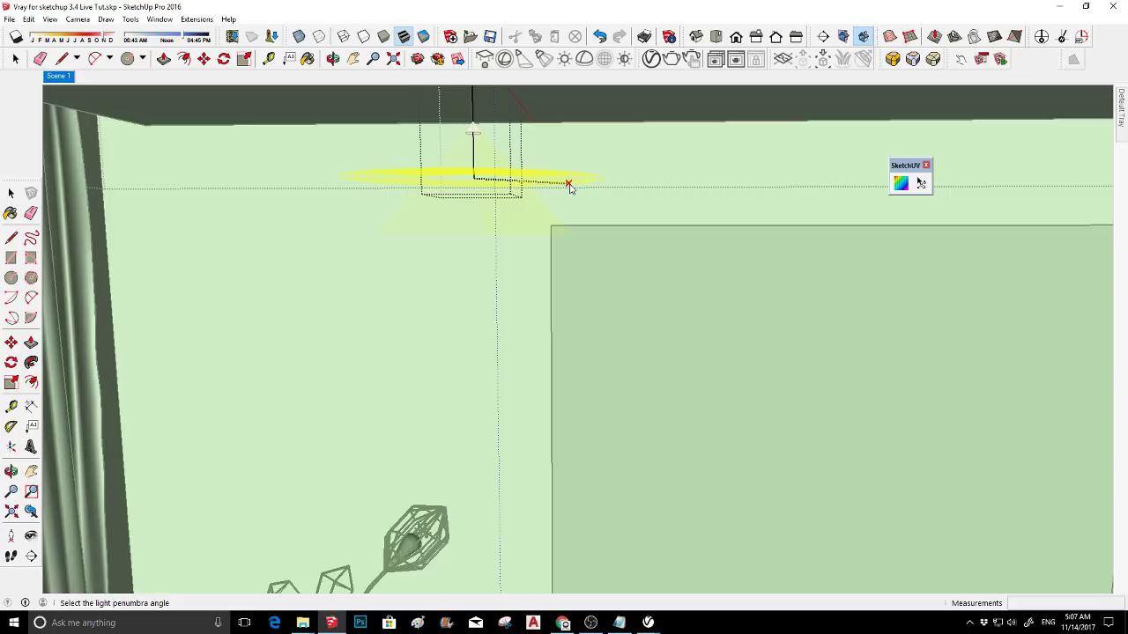
pyautogui.click(569, 186)
# - Move the new spot light up so it sits inside the ceiling disc
pyautogui.moveTo(566, 186); pyautogui.dragTo(478, 144, button='middle')
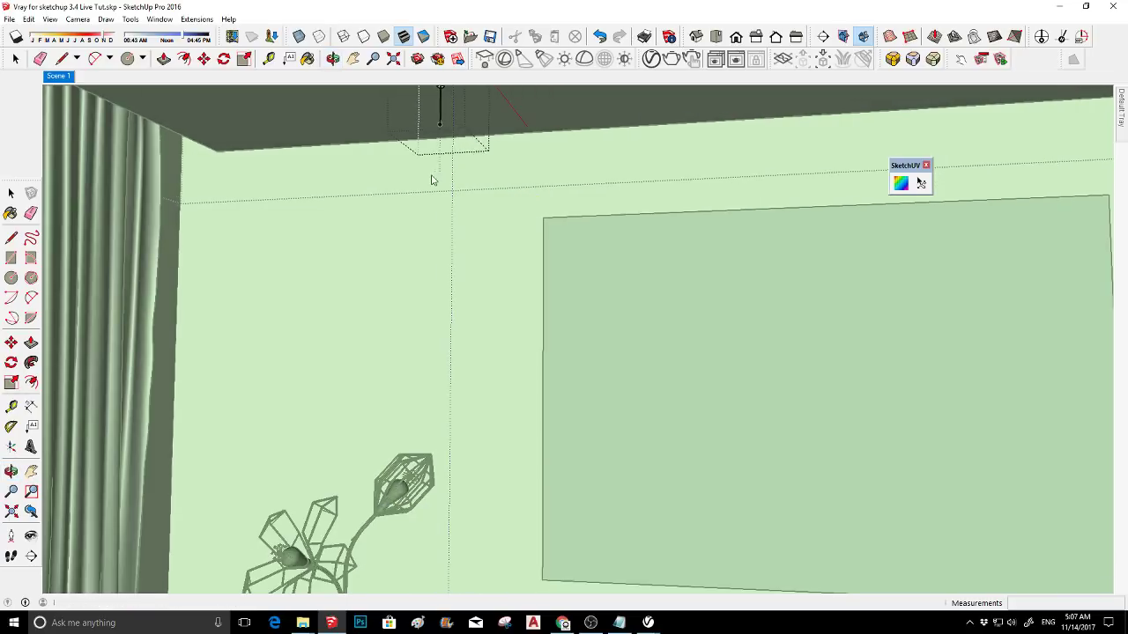
pyautogui.moveTo(432, 180); pyautogui.dragTo(514, 270, button='middle')
pyautogui.scroll(2, 559, 214)
pyautogui.press('space')
pyautogui.click(557, 204)
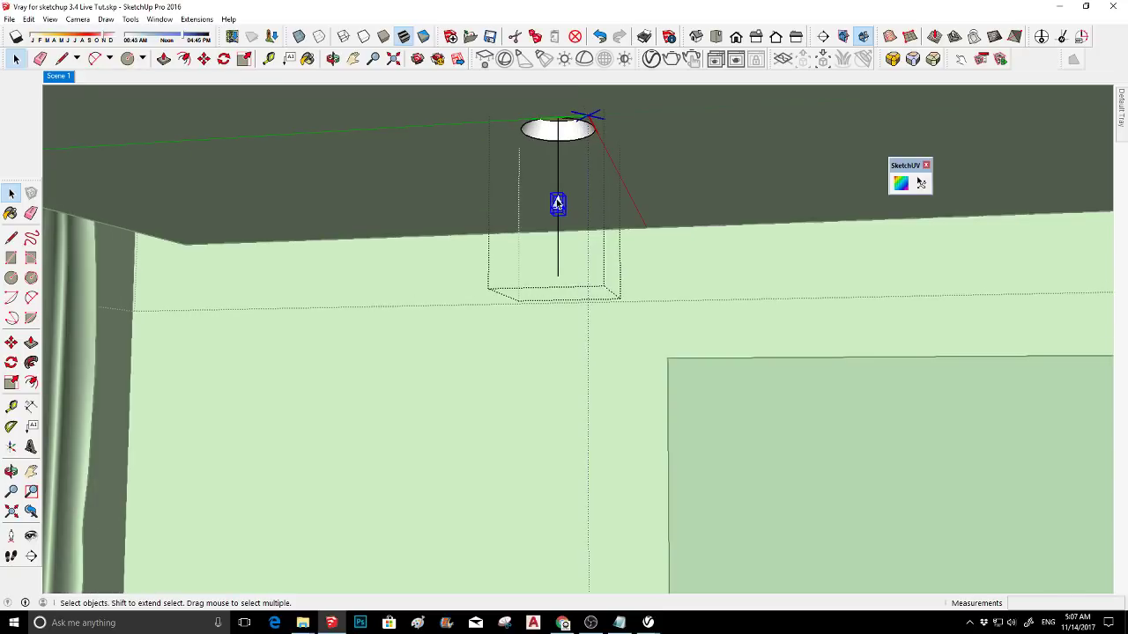
pyautogui.click(10, 342)
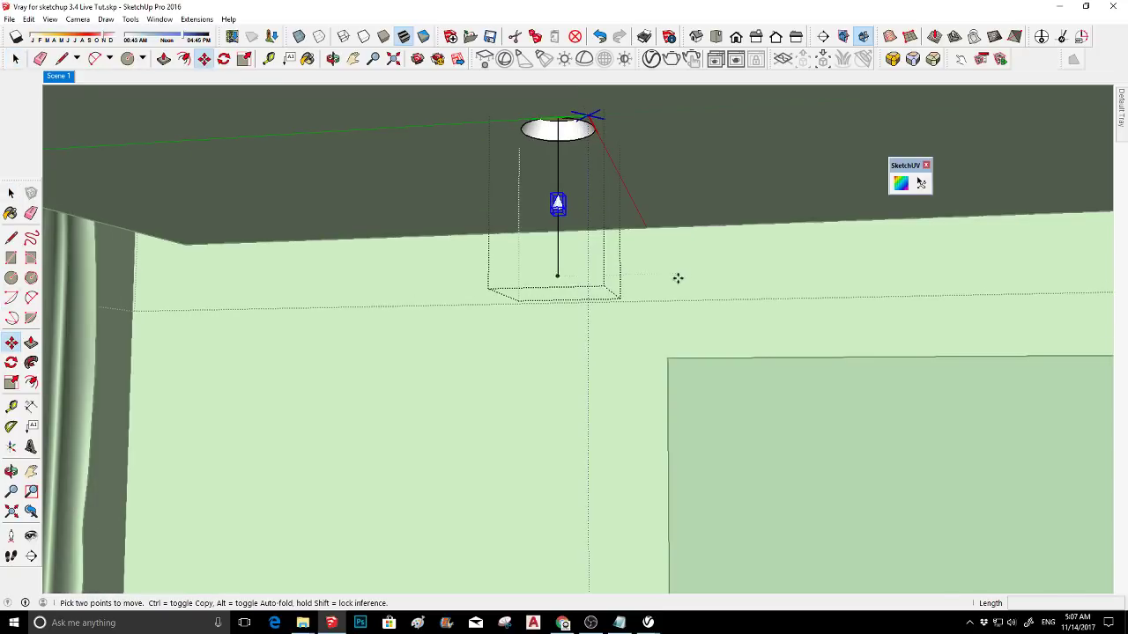
pyautogui.click(666, 314)
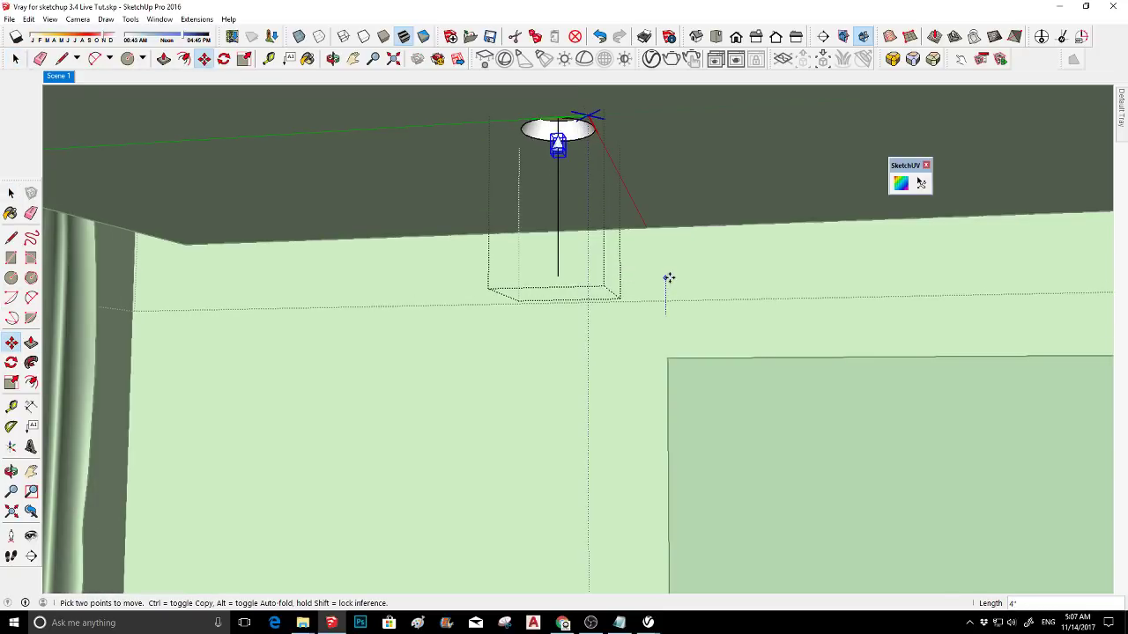
pyautogui.click(667, 271)
pyautogui.moveTo(660, 256); pyautogui.dragTo(599, 211, button='middle')
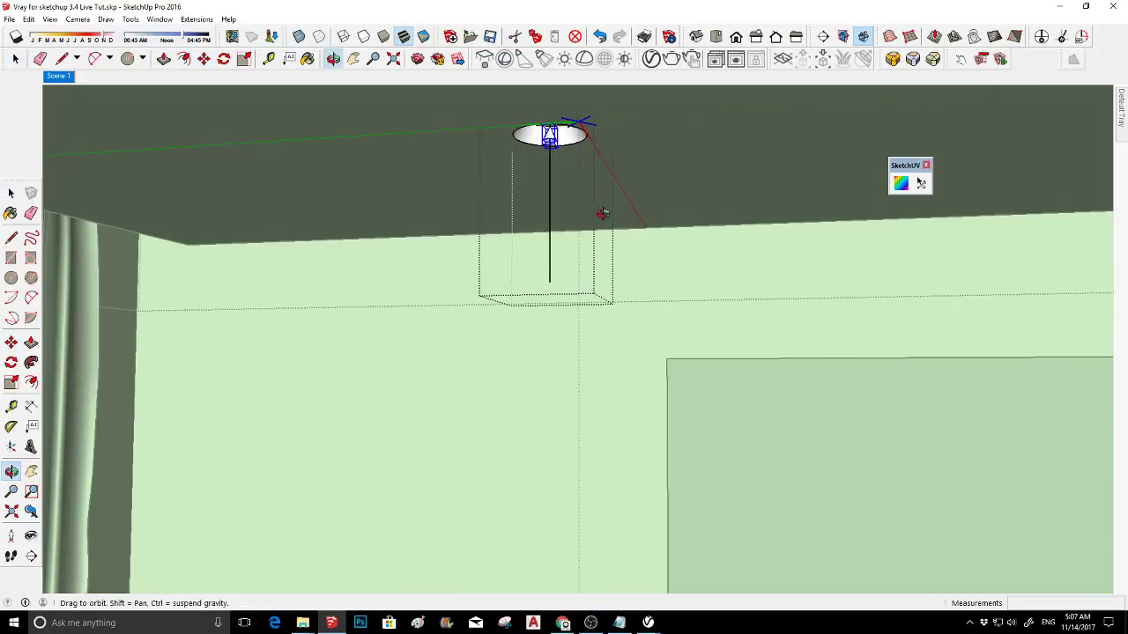
pyautogui.press('space')
pyautogui.click(652, 58)
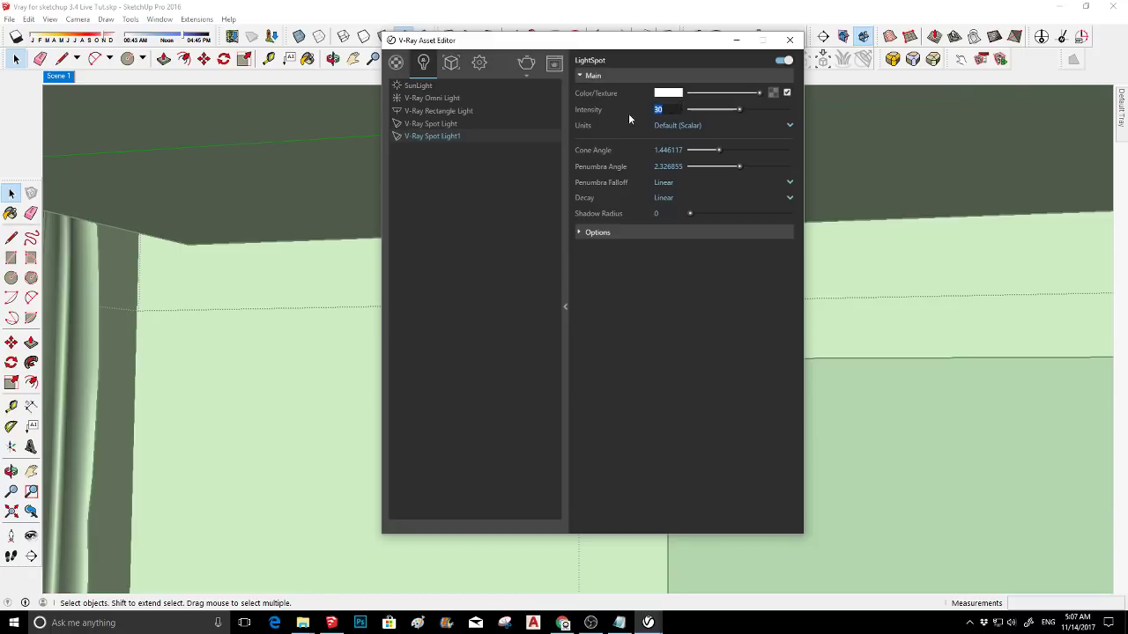
# - Set Spot Light1 intensity to 5 and its colour to pale cream (255, 251, 232)
pyautogui.write('5')
pyautogui.click(675, 347)
pyautogui.click(680, 93)
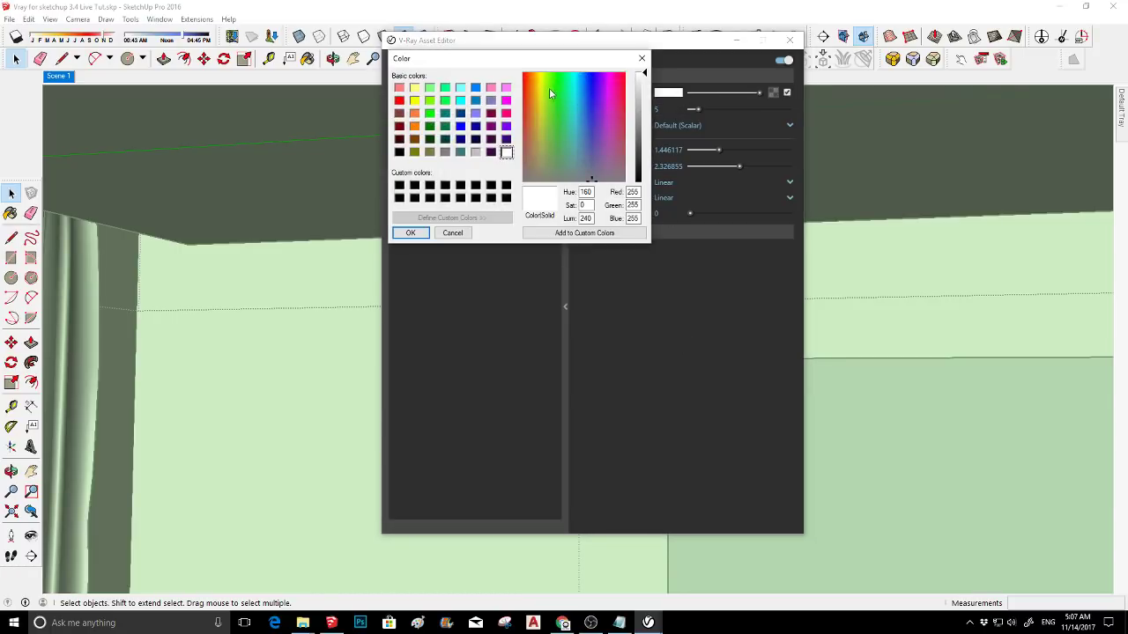
pyautogui.moveTo(549, 88); pyautogui.dragTo(534, 82)
pyautogui.click(537, 78)
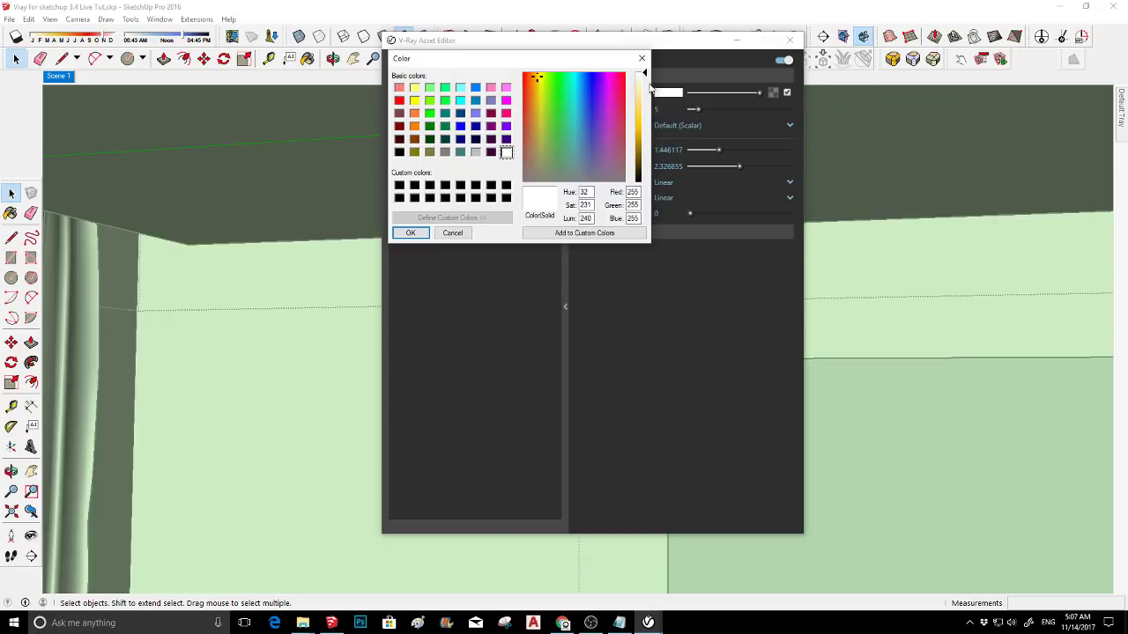
pyautogui.click(649, 78)
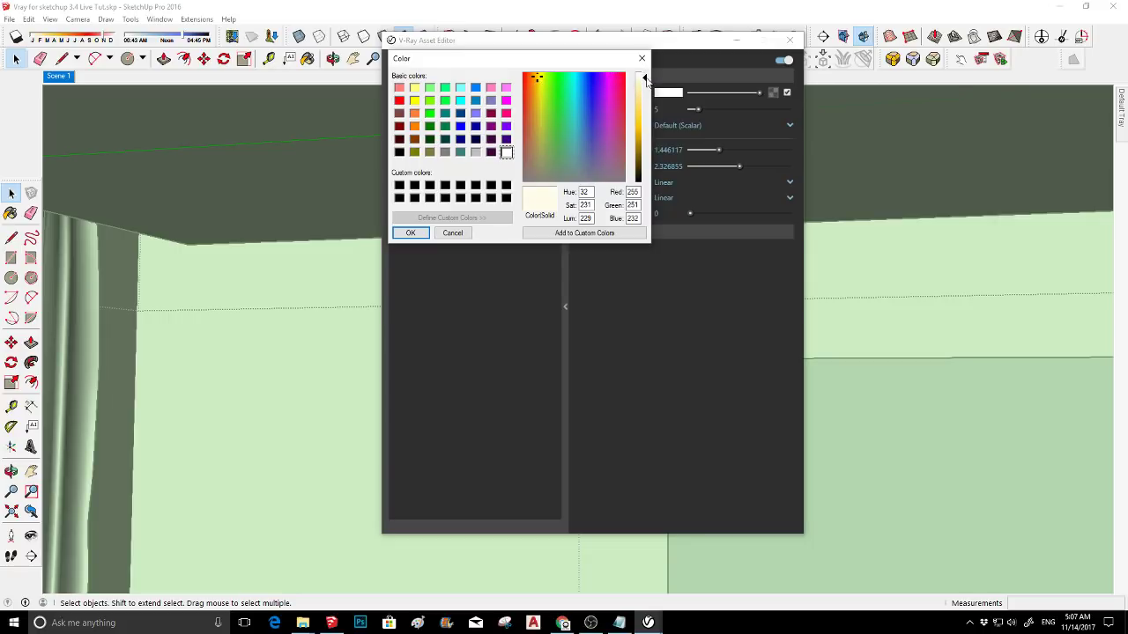
pyautogui.click(410, 233)
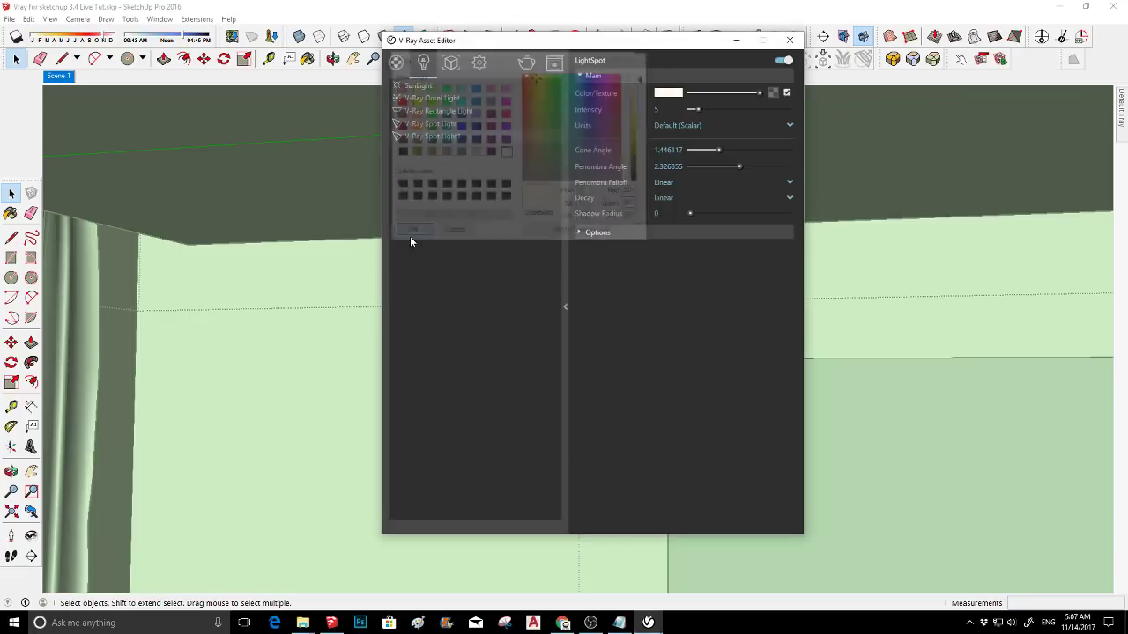
pyautogui.click(656, 233)
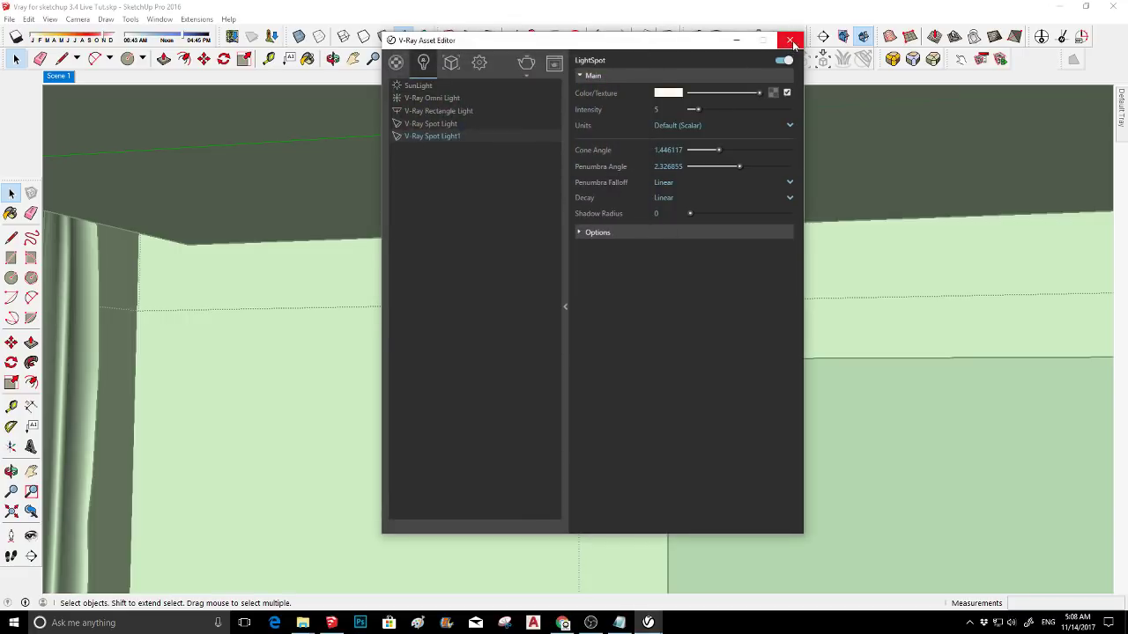
pyautogui.click(790, 41)
# - Move the light to the ceiling's upper-left and copy it rightward into an evenly spaced row
pyautogui.click(684, 204)
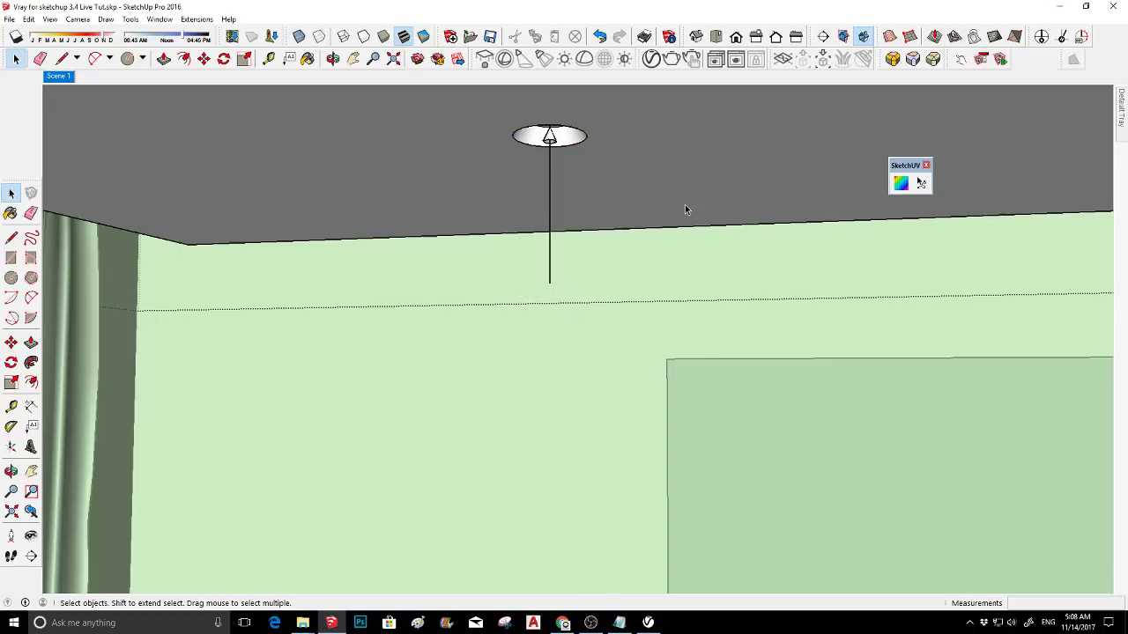
pyautogui.moveTo(684, 204); pyautogui.dragTo(501, 220, button='middle')
pyautogui.click(488, 209)
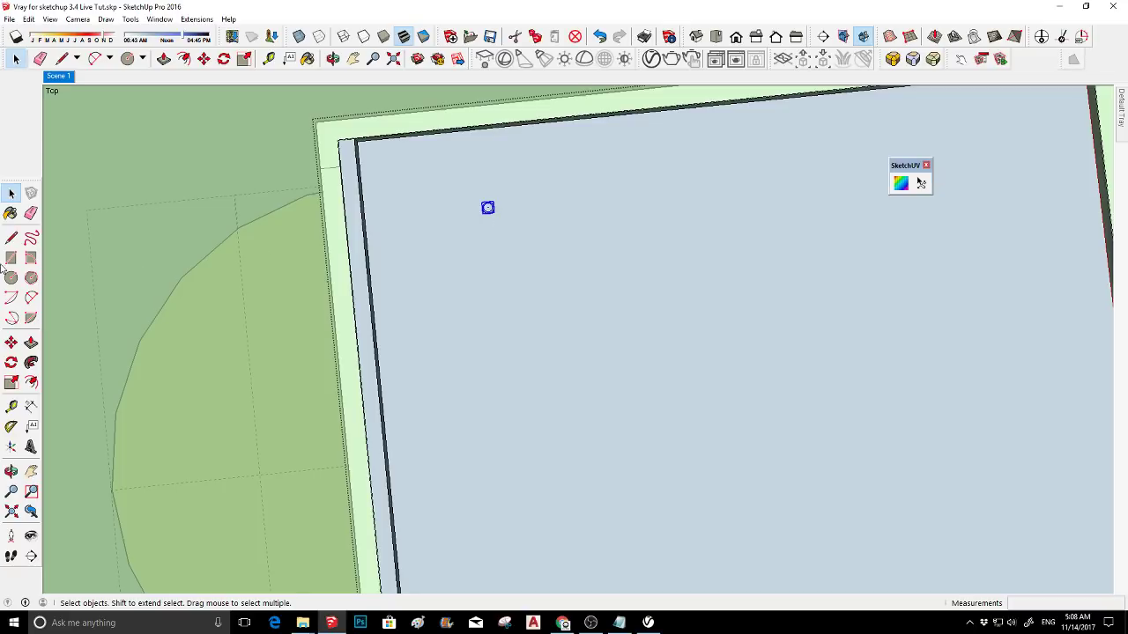
pyautogui.press('m')
pyautogui.click(476, 244)
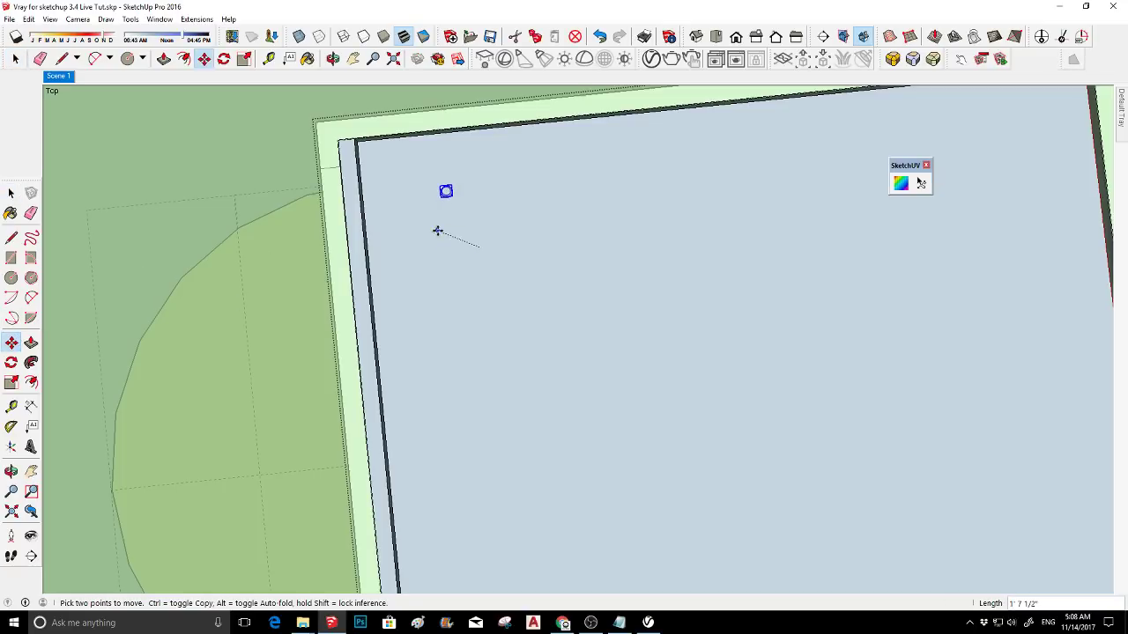
pyautogui.click(438, 232)
pyautogui.press('ctrl')
pyautogui.click(458, 218)
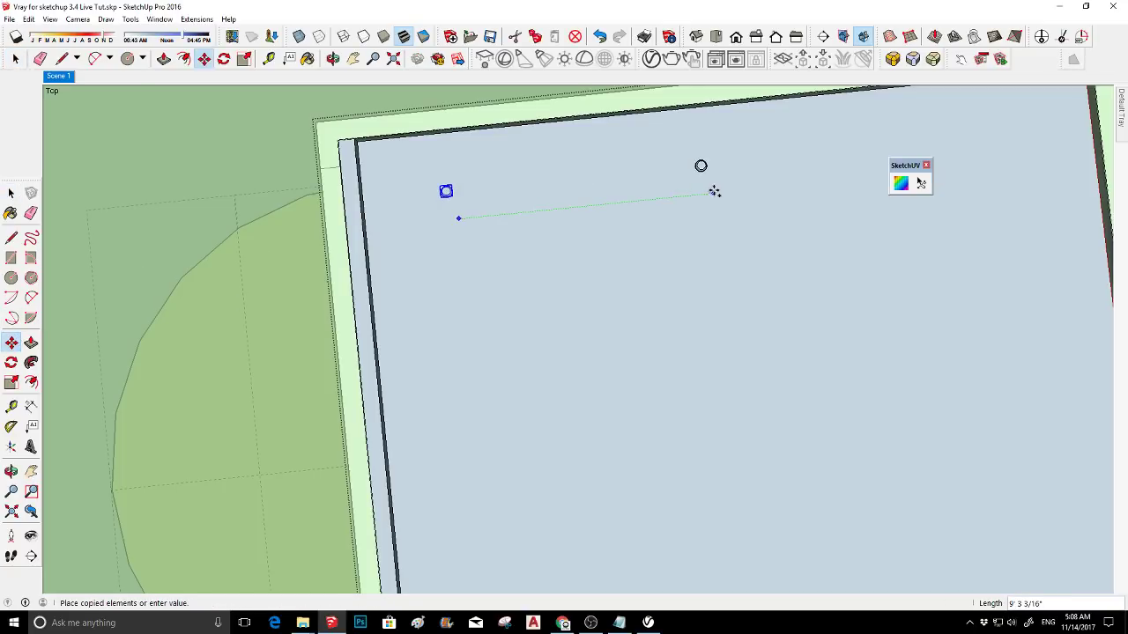
pyautogui.click(725, 190)
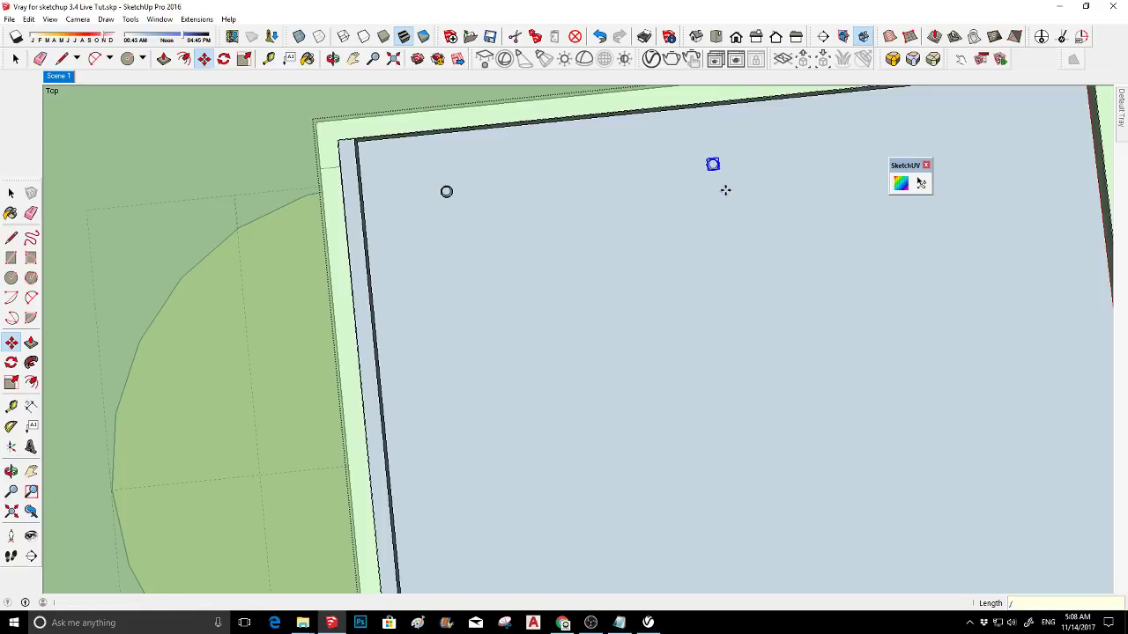
pyautogui.write('/1')
pyautogui.press('Return')
# - Copy the row of three lights downward with /2 to complete the nine-light grid
pyautogui.press('space')
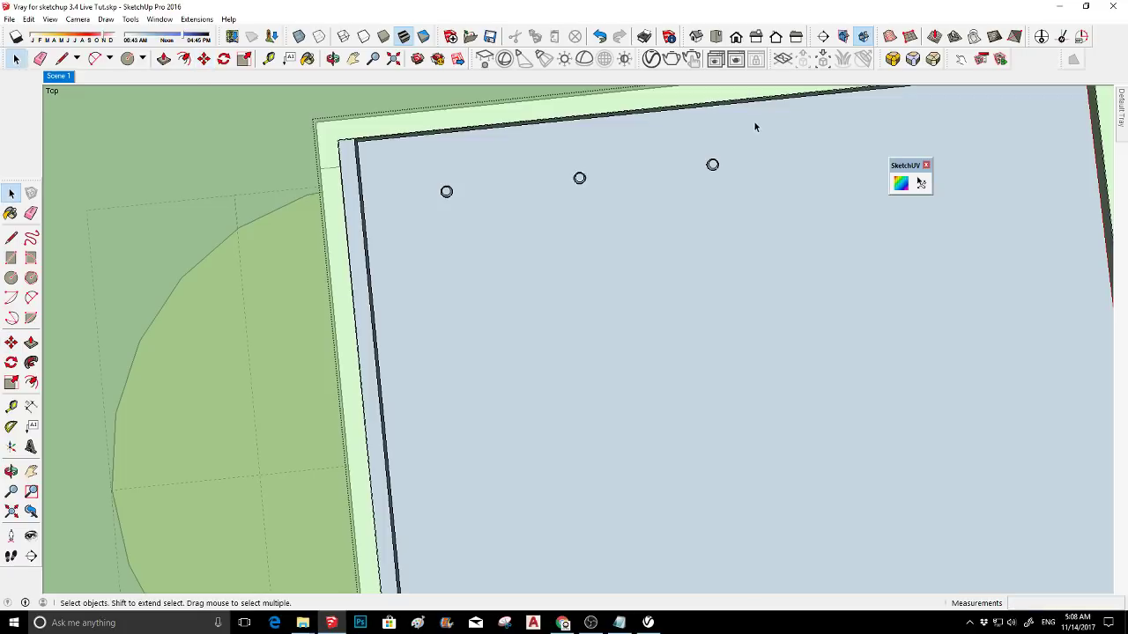
pyautogui.click(713, 165)
pyautogui.keyDown('shift'); pyautogui.click(579, 178); pyautogui.keyUp('shift')
pyautogui.keyDown('shift'); pyautogui.click(446, 191); pyautogui.keyUp('shift')
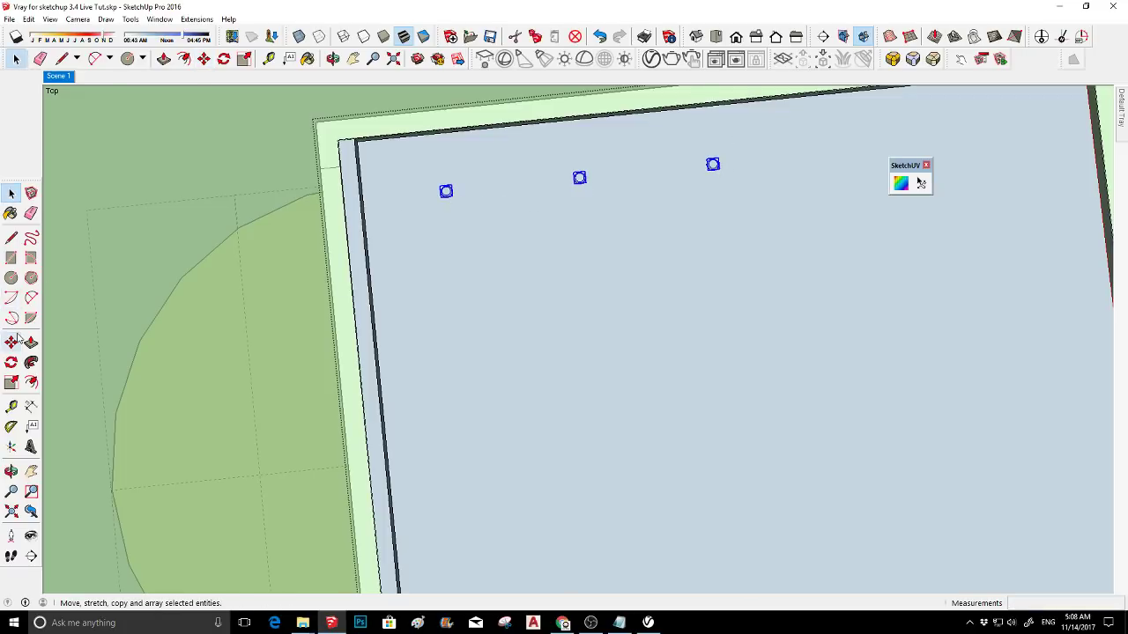
pyautogui.click(10, 342)
pyautogui.press('ctrl')
pyautogui.click(521, 192)
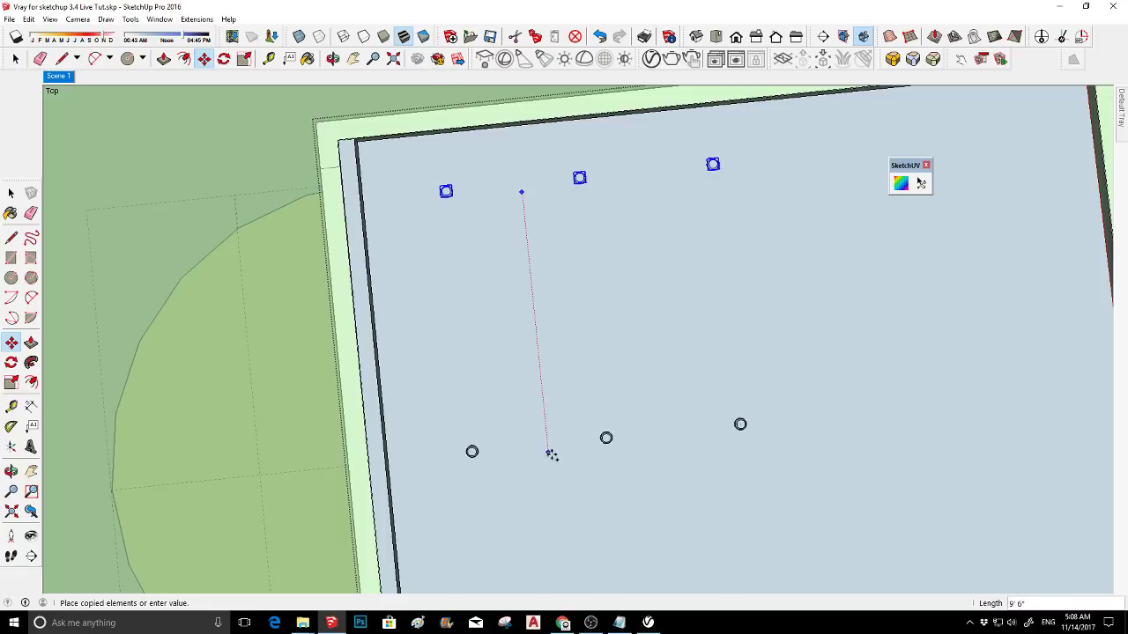
pyautogui.click(560, 512)
pyautogui.write('/')
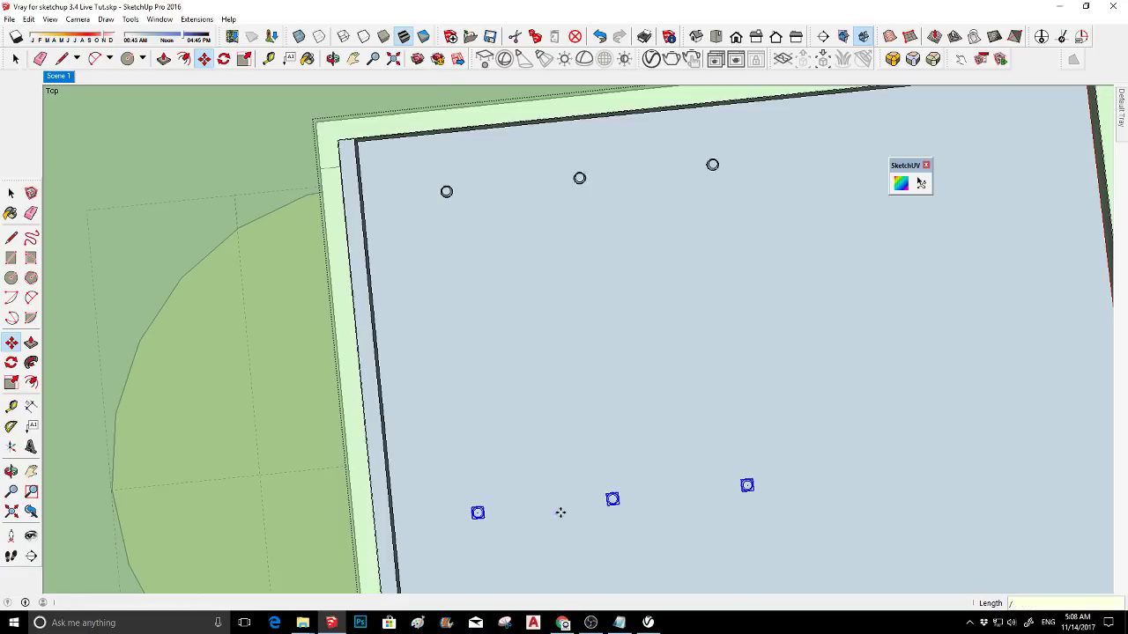
pyautogui.write('2')
pyautogui.press('Return')
pyautogui.press('space')
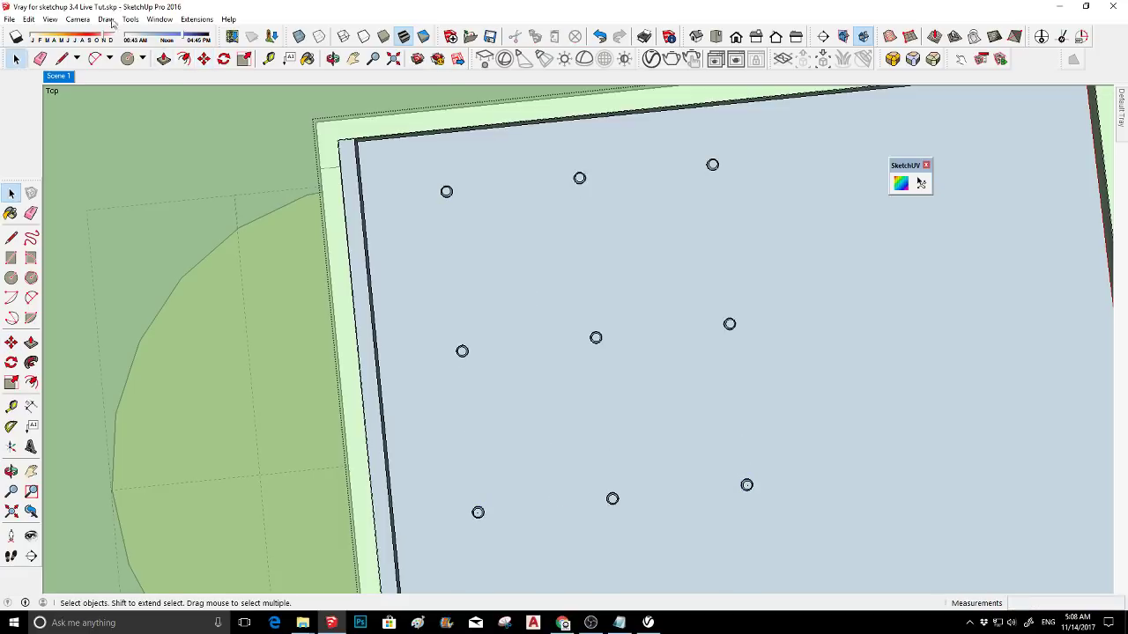
pyautogui.click(71, 77)
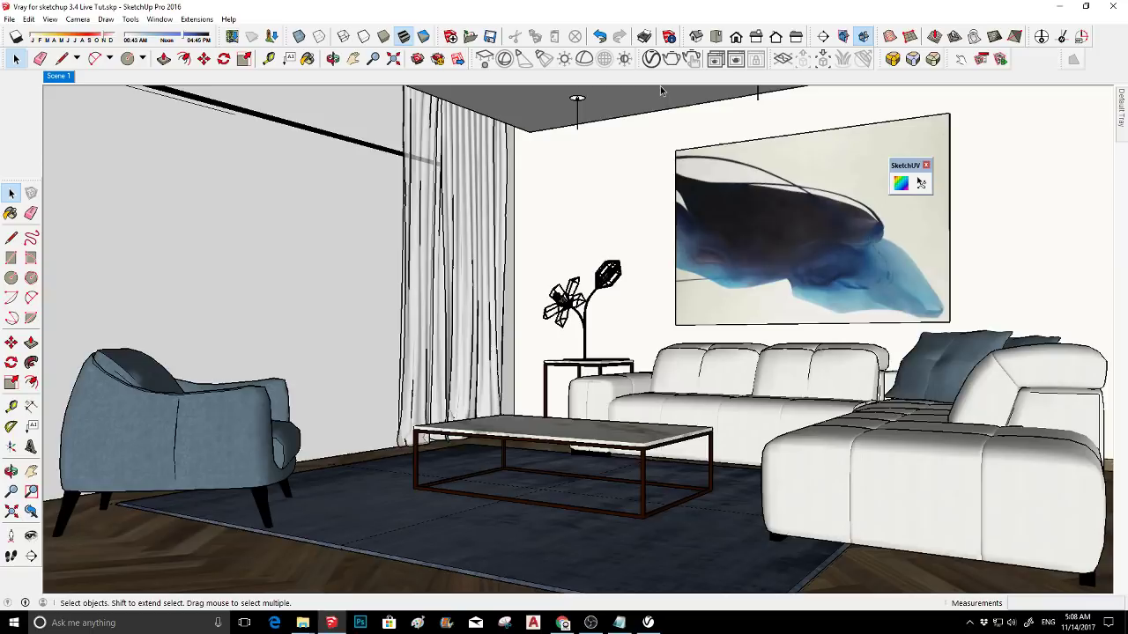
# - Run a V-Ray test render of the Scene 1 living room and close the frame buffer
pyautogui.click(671, 59)
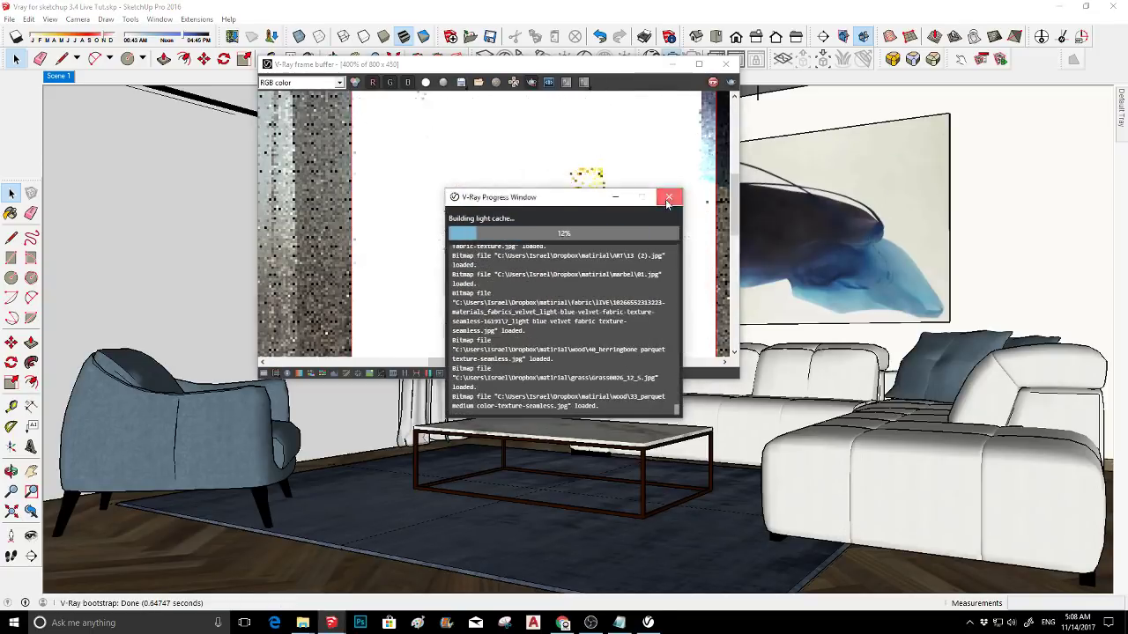
pyautogui.click(667, 199)
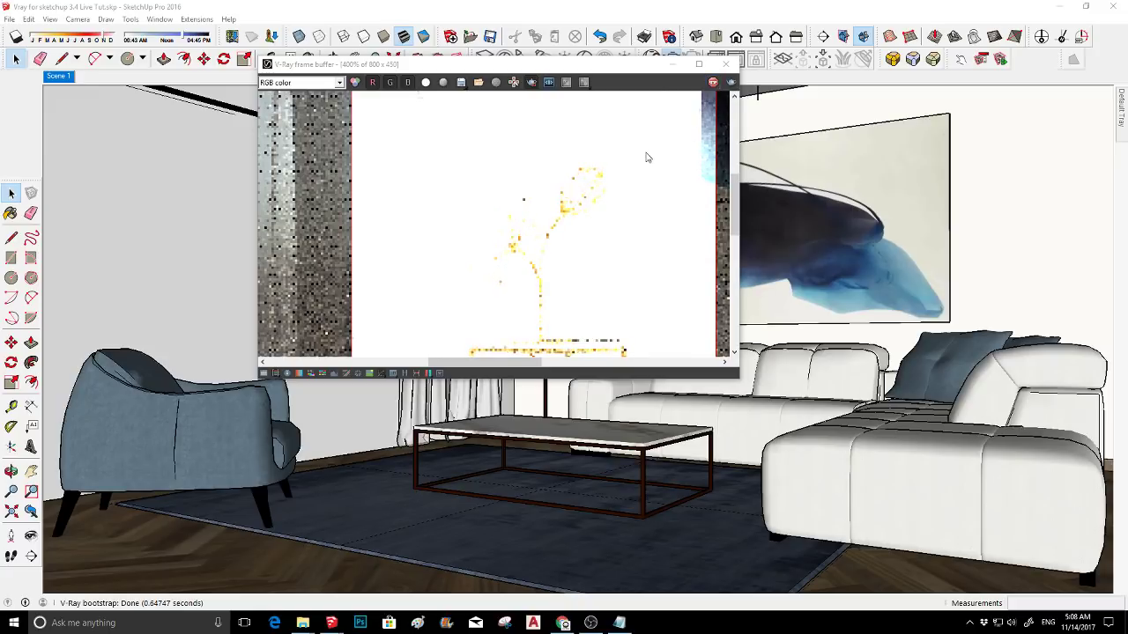
pyautogui.scroll(-3, 546, 213)
pyautogui.scroll(1, 547, 213)
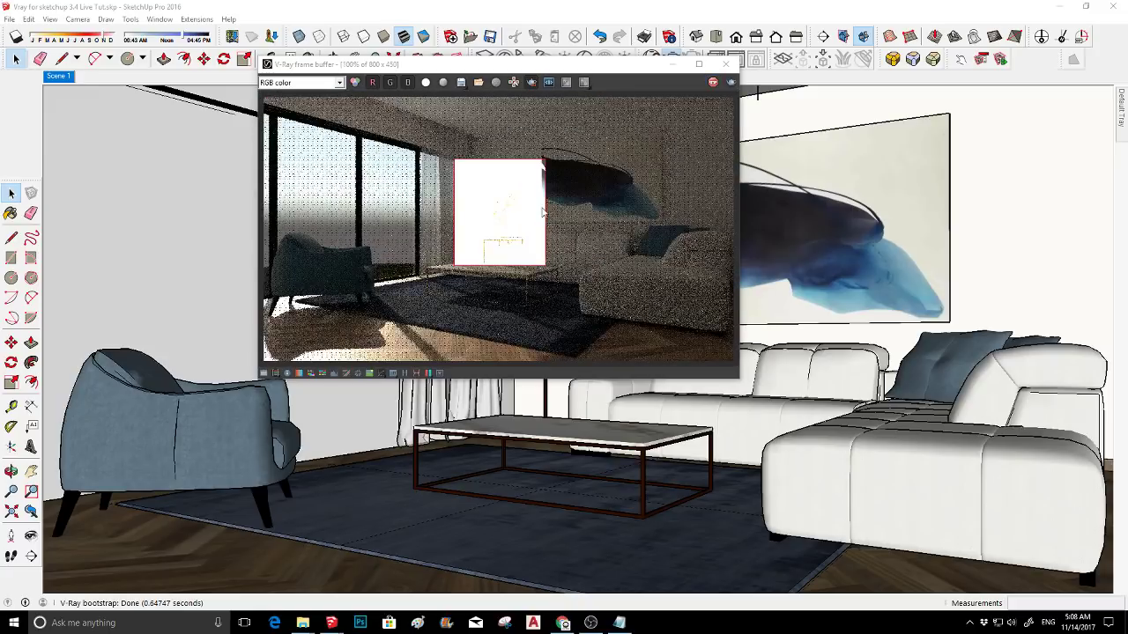
pyautogui.click(725, 63)
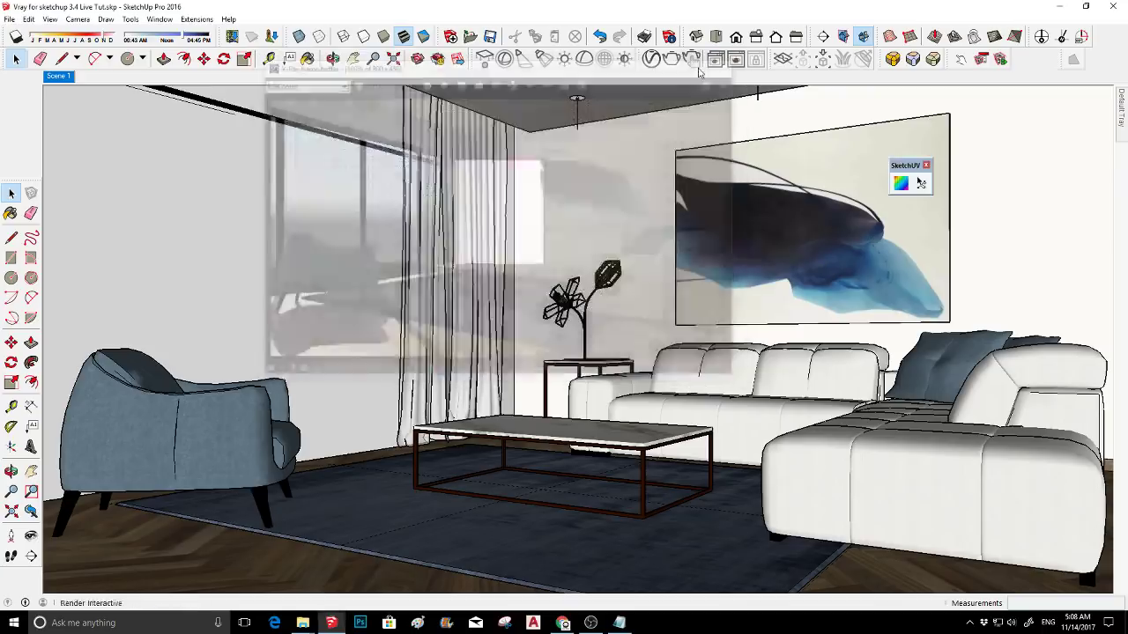
pyautogui.click(651, 59)
# - Set Spot Light1 intensity to 0.5 and start a render with Region render turned off
pyautogui.click(656, 110)
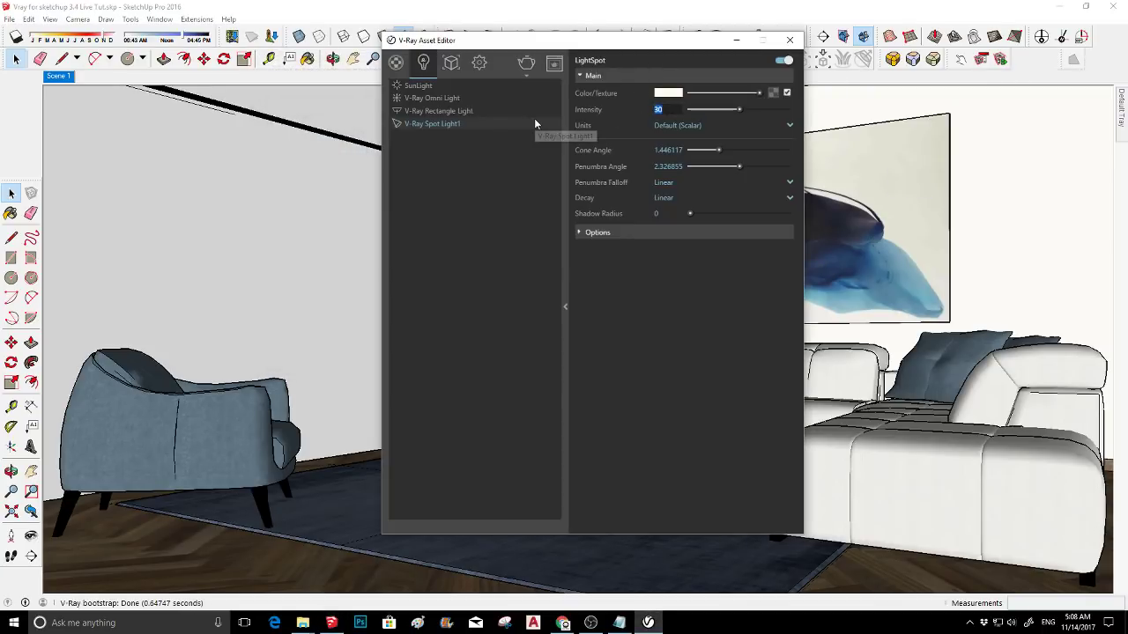
pyautogui.write('.1')
pyautogui.press('BackSpace')
pyautogui.write('5')
pyautogui.click(484, 111)
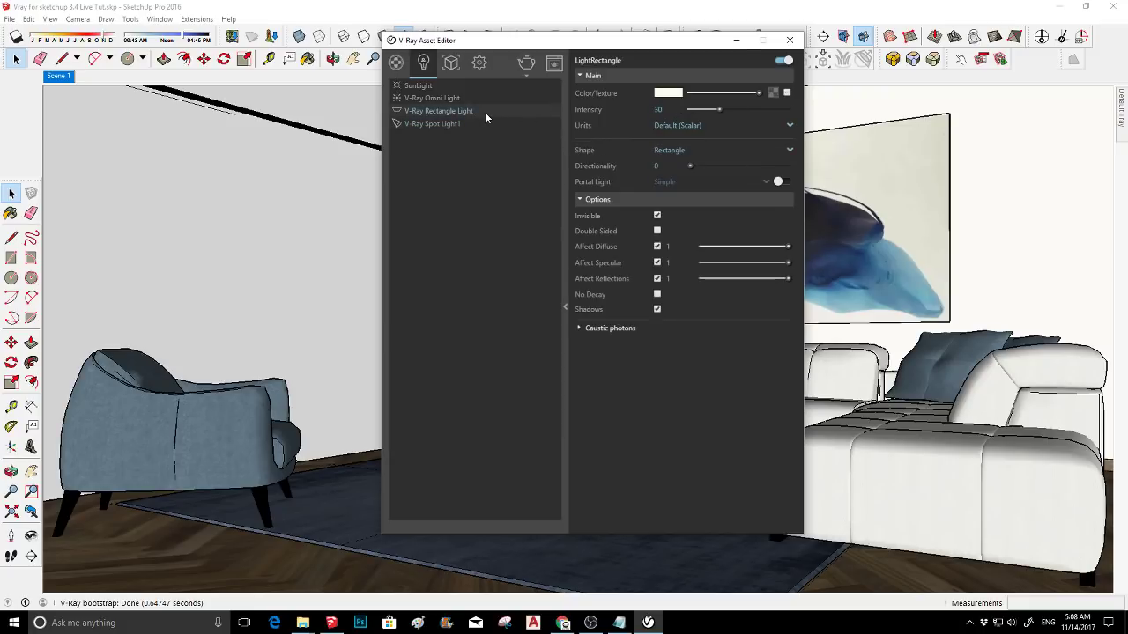
pyautogui.click(479, 98)
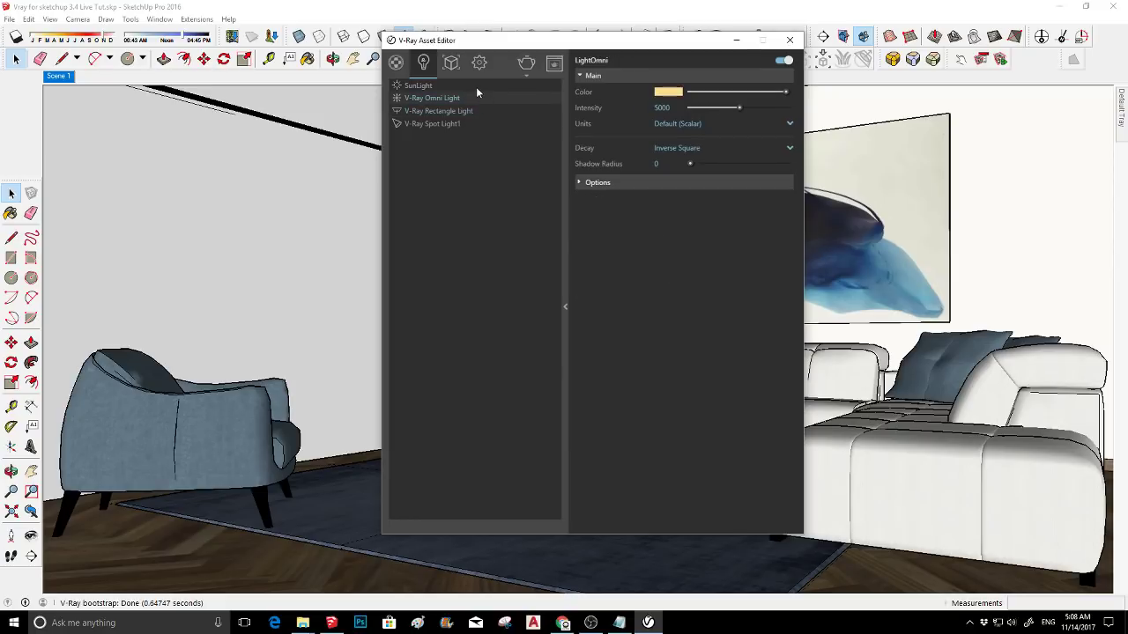
pyautogui.click(475, 87)
pyautogui.click(488, 123)
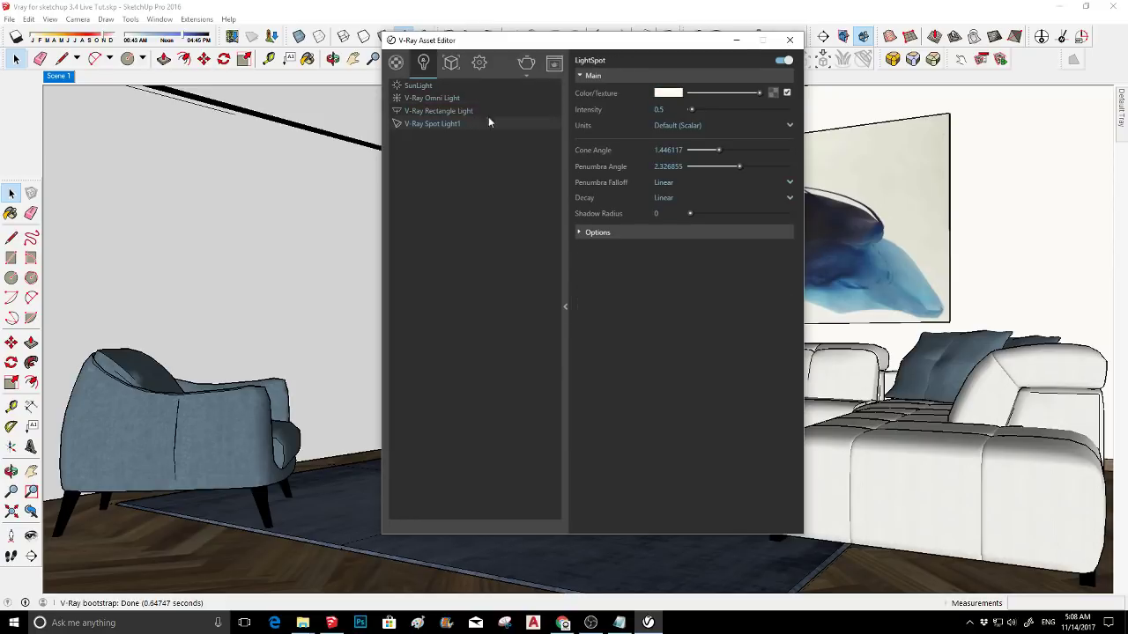
pyautogui.click(526, 64)
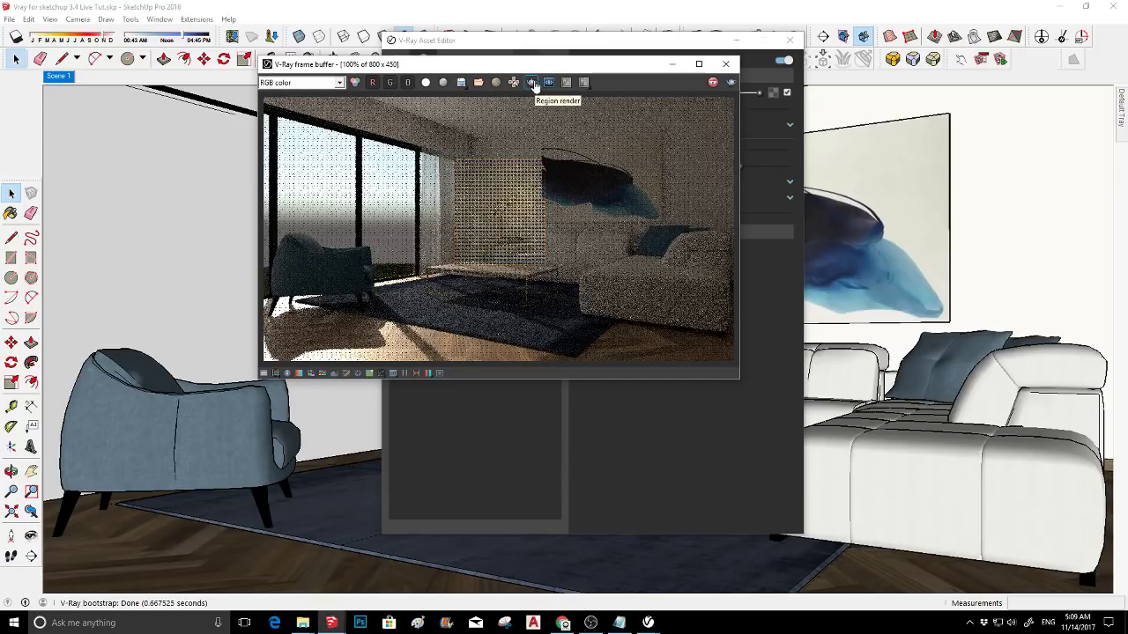
pyautogui.click(534, 84)
# - Re-render, then raise the spot light intensity to 1.5 and render the living room again
pyautogui.click(712, 81)
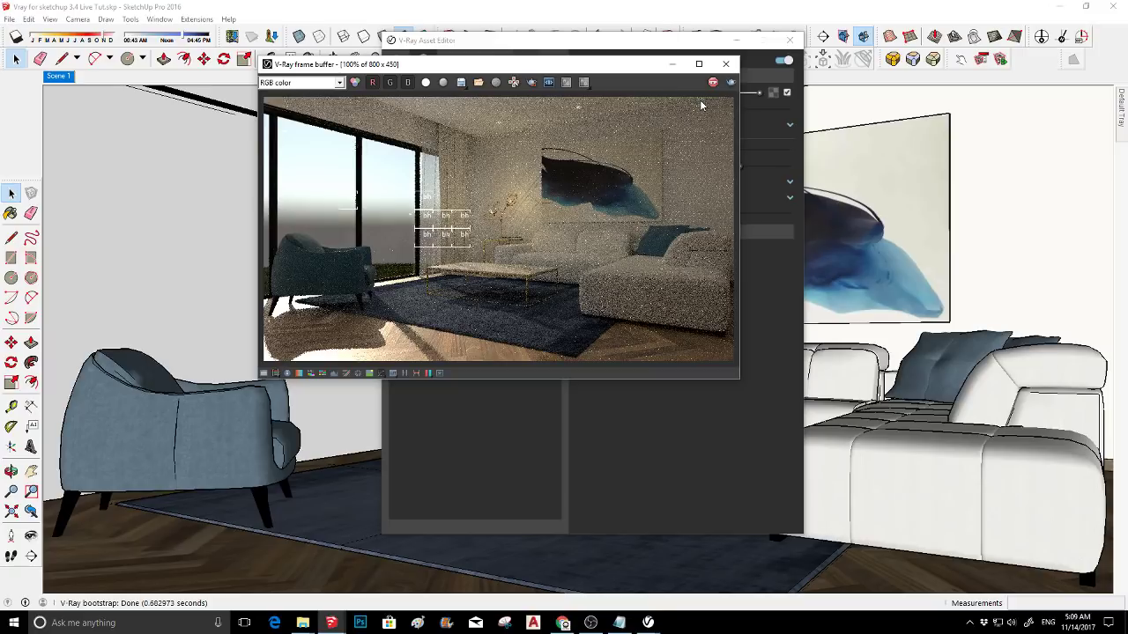
pyautogui.click(725, 64)
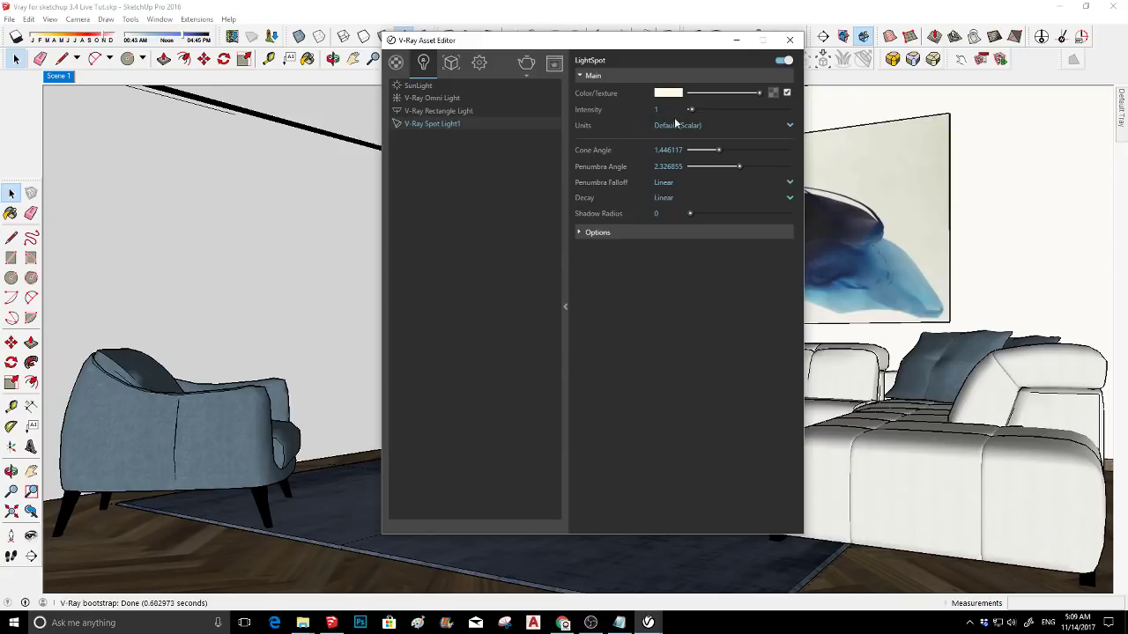
pyautogui.write('1')
pyautogui.click(526, 62)
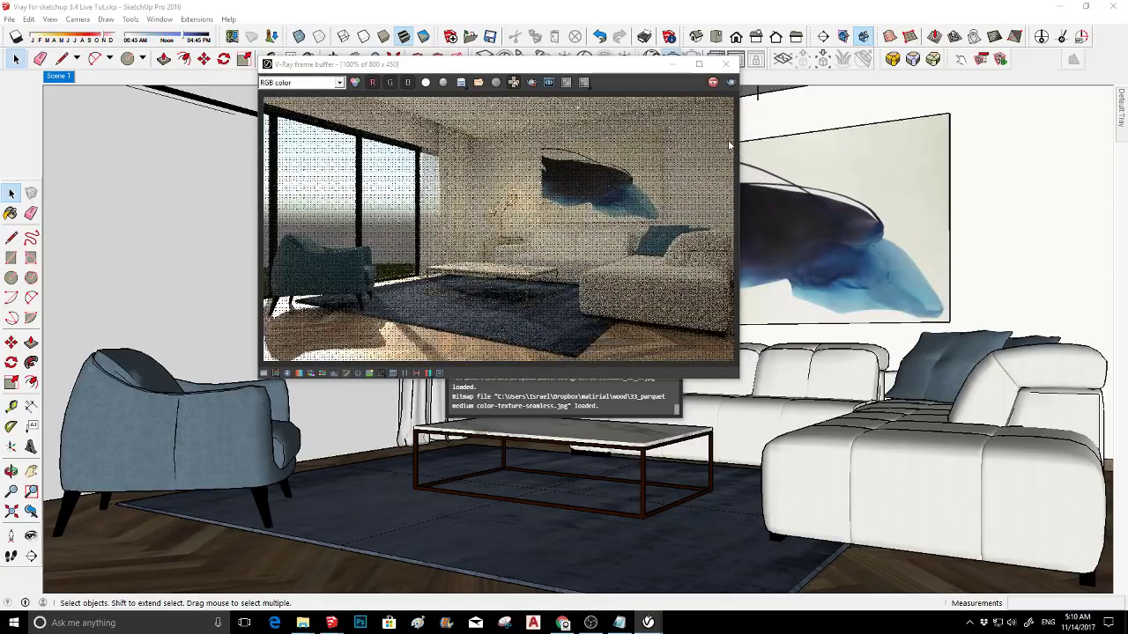
# - Stop the render and Ctrl-copy one ceiling downlight to a new spot on the ceiling
pyautogui.click(712, 83)
pyautogui.click(725, 65)
pyautogui.moveTo(725, 65)
pyautogui.mouseDown(button='middle')
pyautogui.moveTo(640, 205)
pyautogui.moveTo(781, 206)
pyautogui.moveTo(757, 199)
pyautogui.mouseUp(button='middle')
pyautogui.scroll(3, 662, 185)
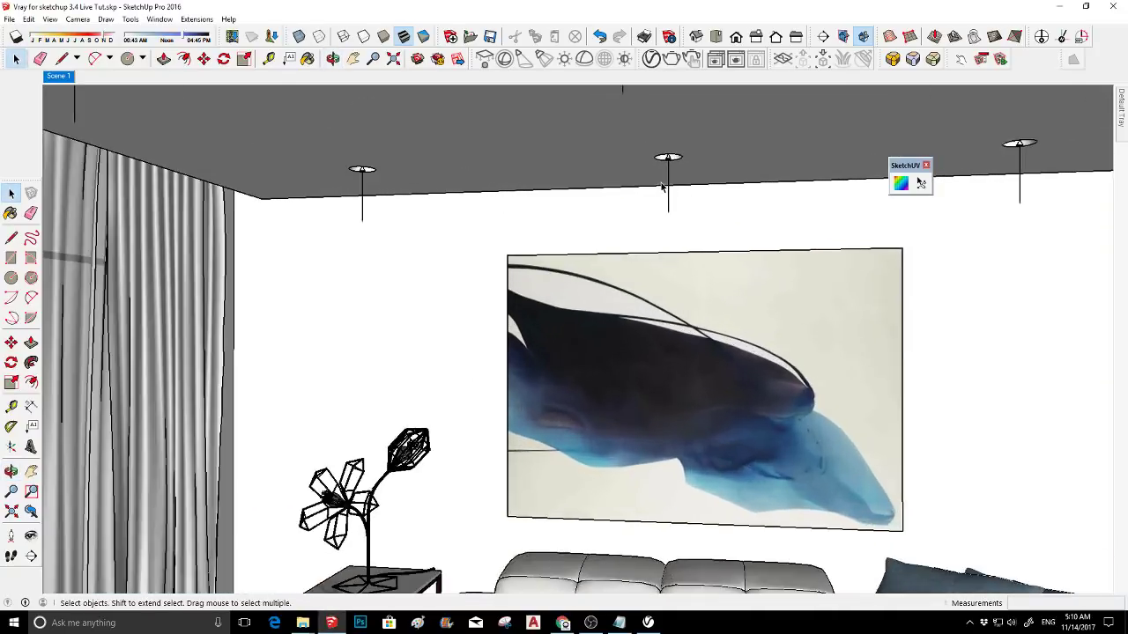
pyautogui.scroll(2, 662, 185)
pyautogui.moveTo(670, 188); pyautogui.dragTo(699, 318, button='middle')
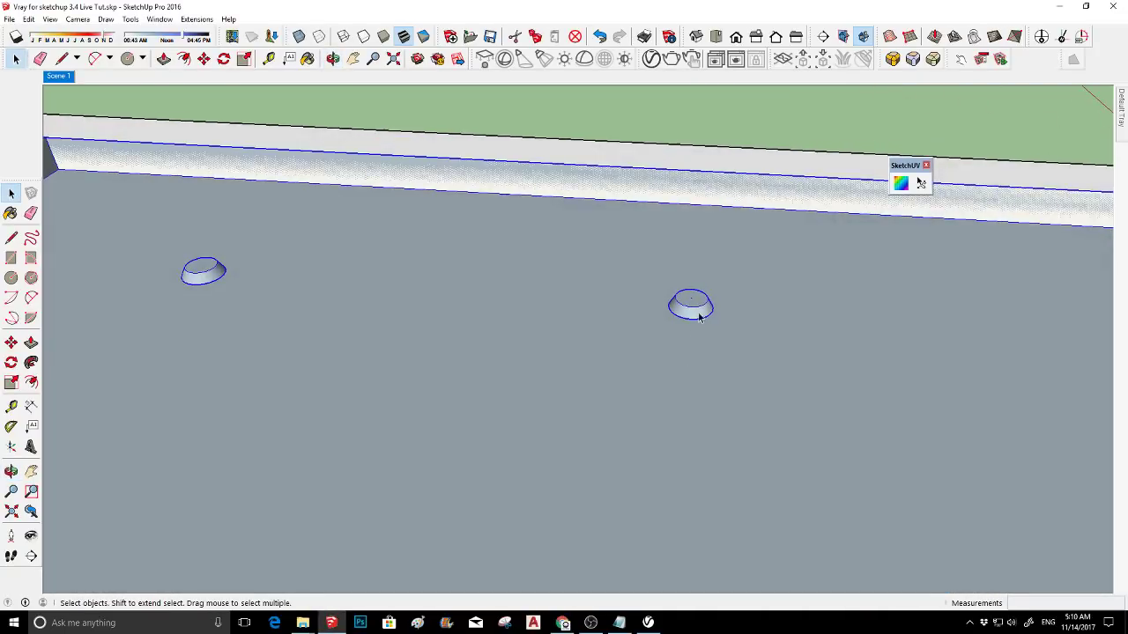
pyautogui.click(699, 317)
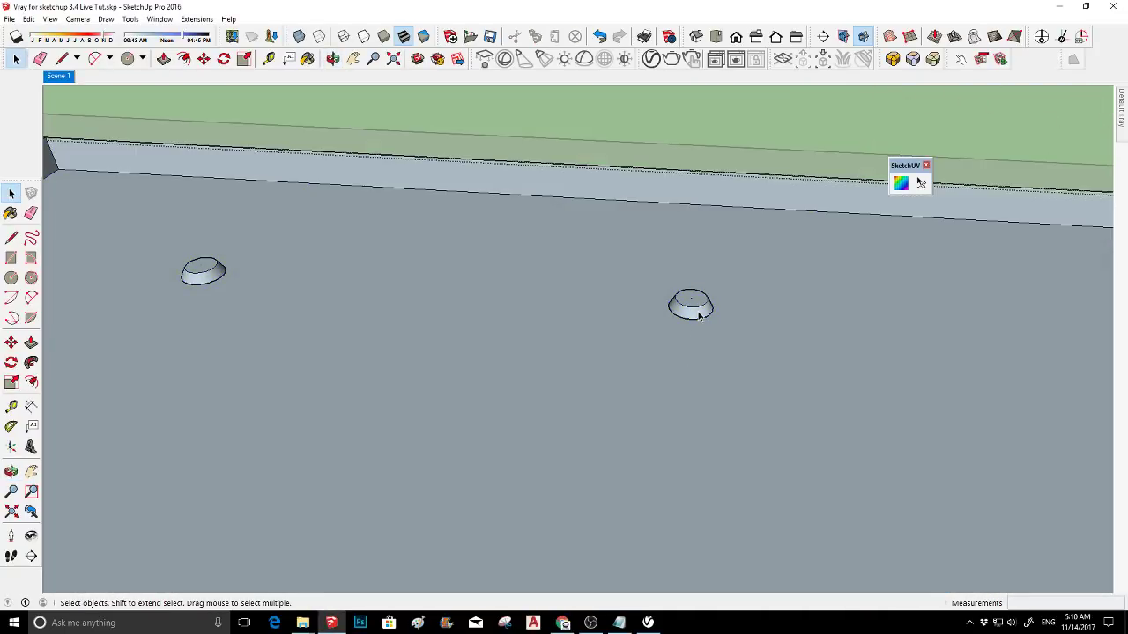
pyautogui.click(11, 342)
pyautogui.moveTo(675, 325); pyautogui.dragTo(708, 450, button='middle')
pyautogui.click(710, 458)
pyautogui.press('ctrl')
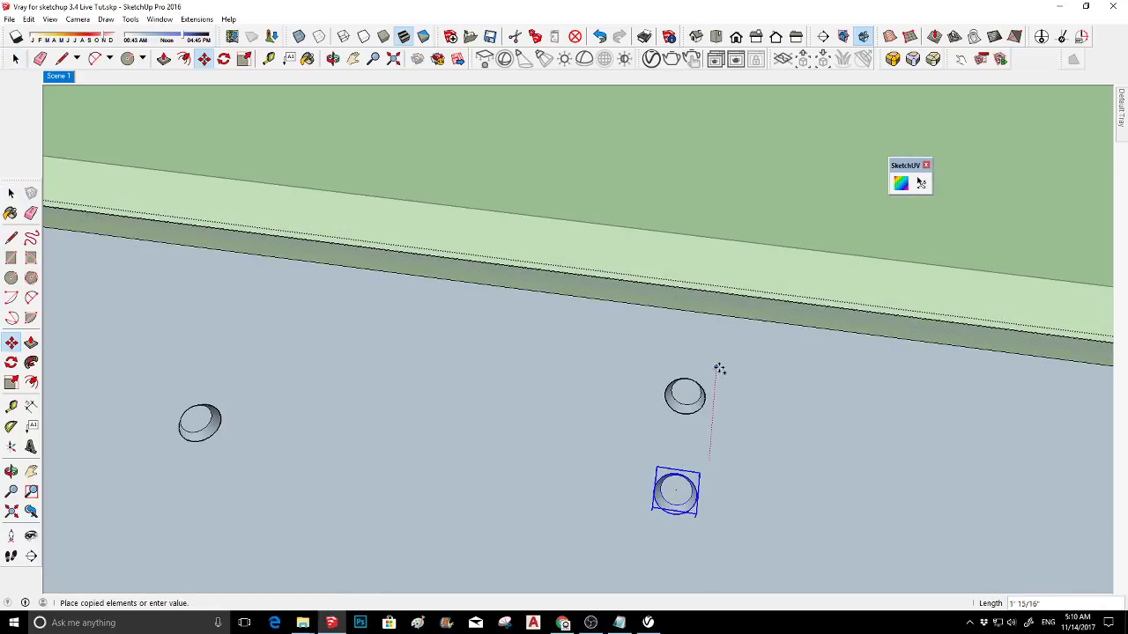
pyautogui.click(719, 367)
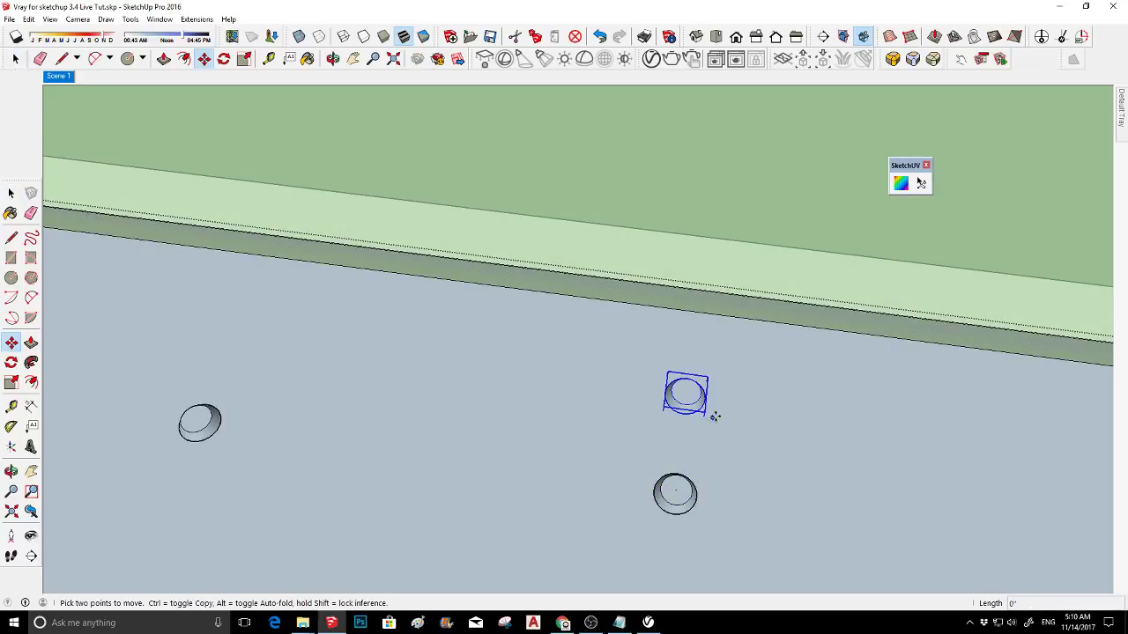
# - Nudge the copied downlight and shrink it slightly, undoing an initial 0.5 scale
pyautogui.click(710, 413)
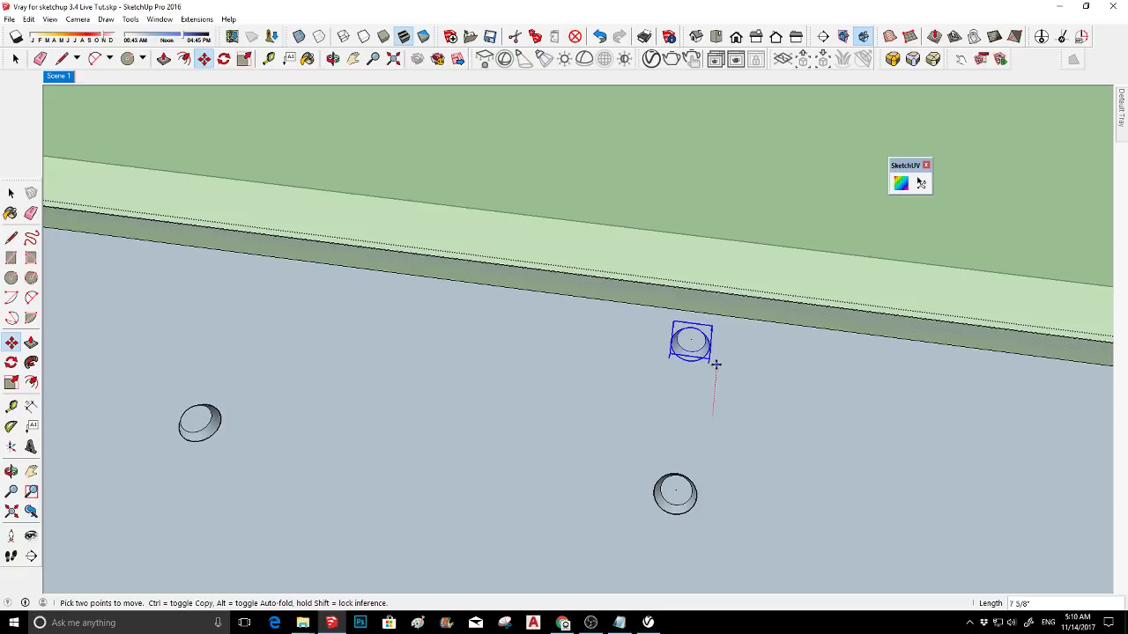
pyautogui.click(710, 368)
pyautogui.press('space')
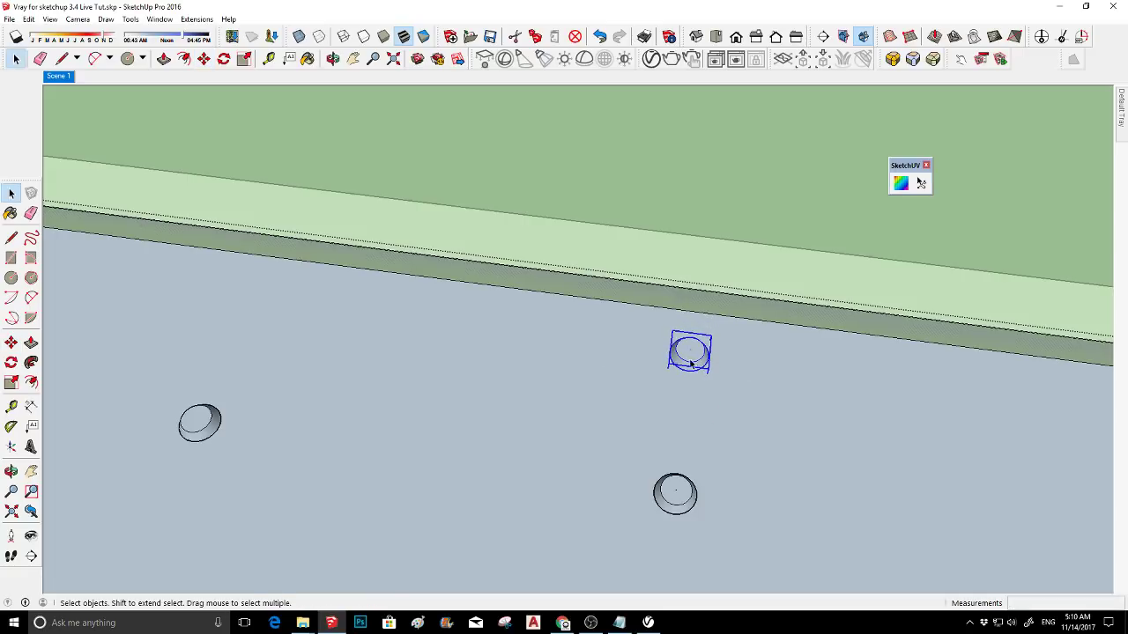
pyautogui.click(10, 382)
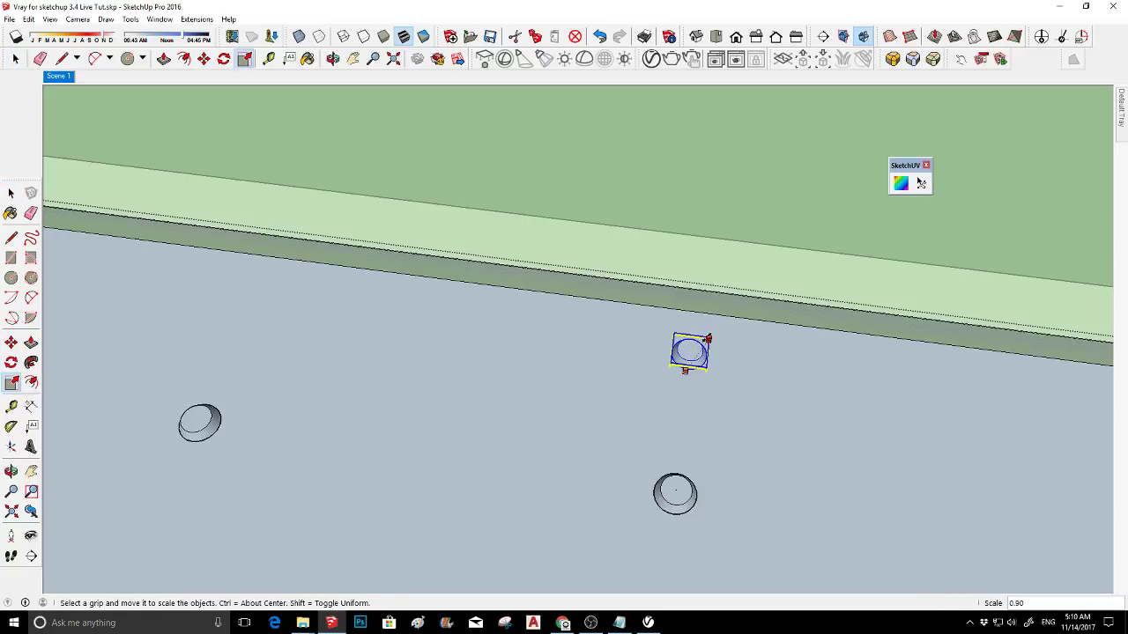
pyautogui.click(710, 351)
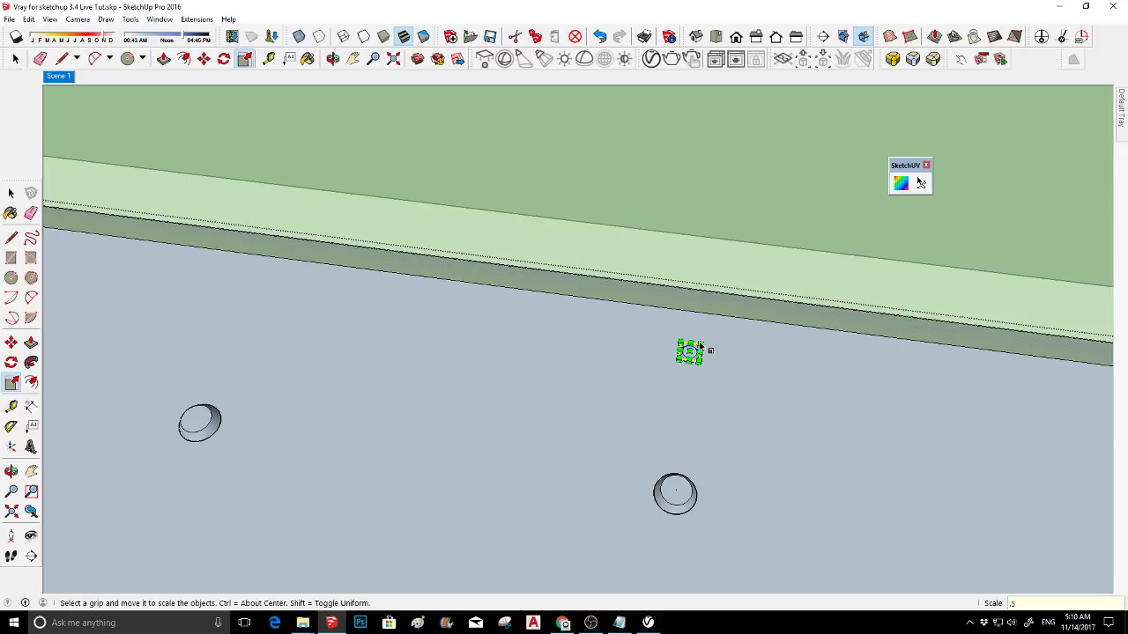
pyautogui.write('.5')
pyautogui.press('Return')
pyautogui.press('space')
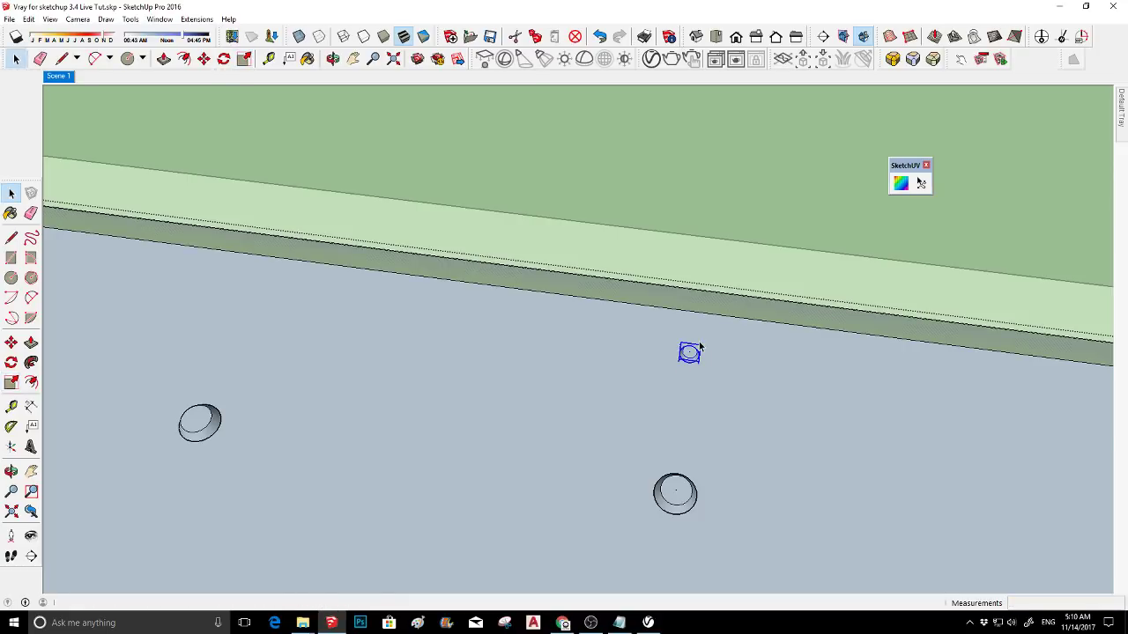
pyautogui.hotkey('ctrl', 'z')
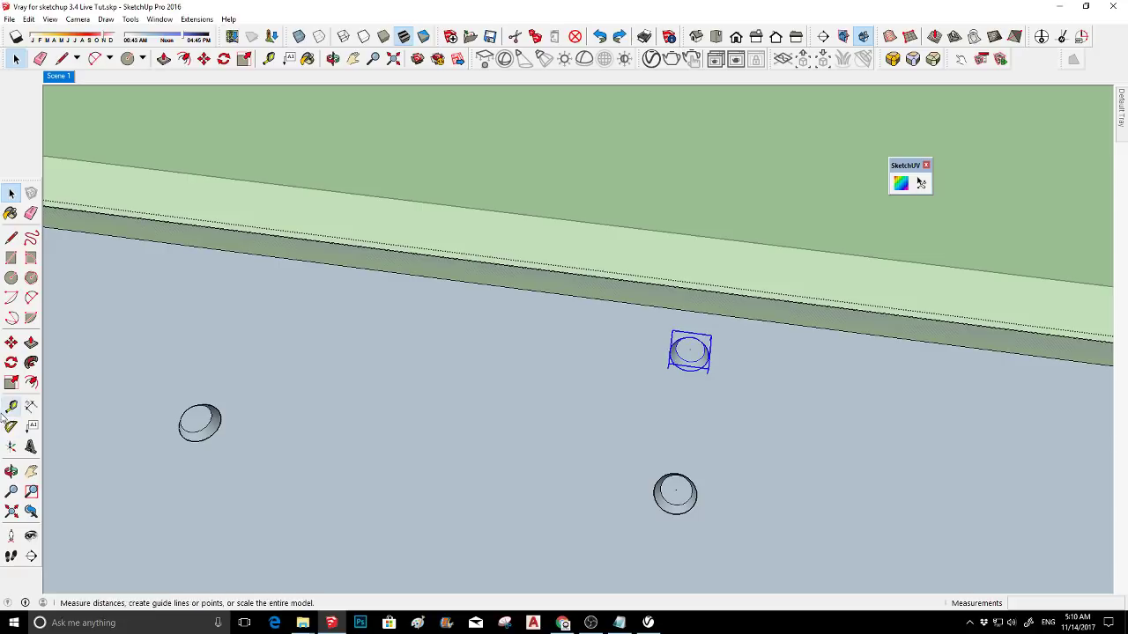
pyautogui.click(10, 383)
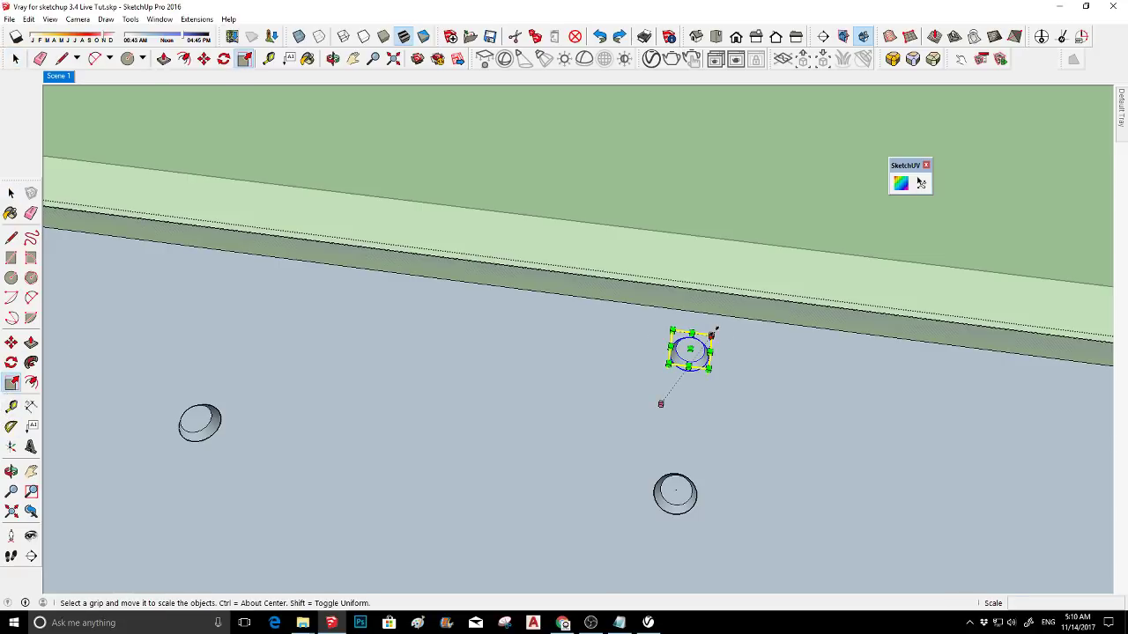
pyautogui.moveTo(660, 403); pyautogui.dragTo(705, 340)
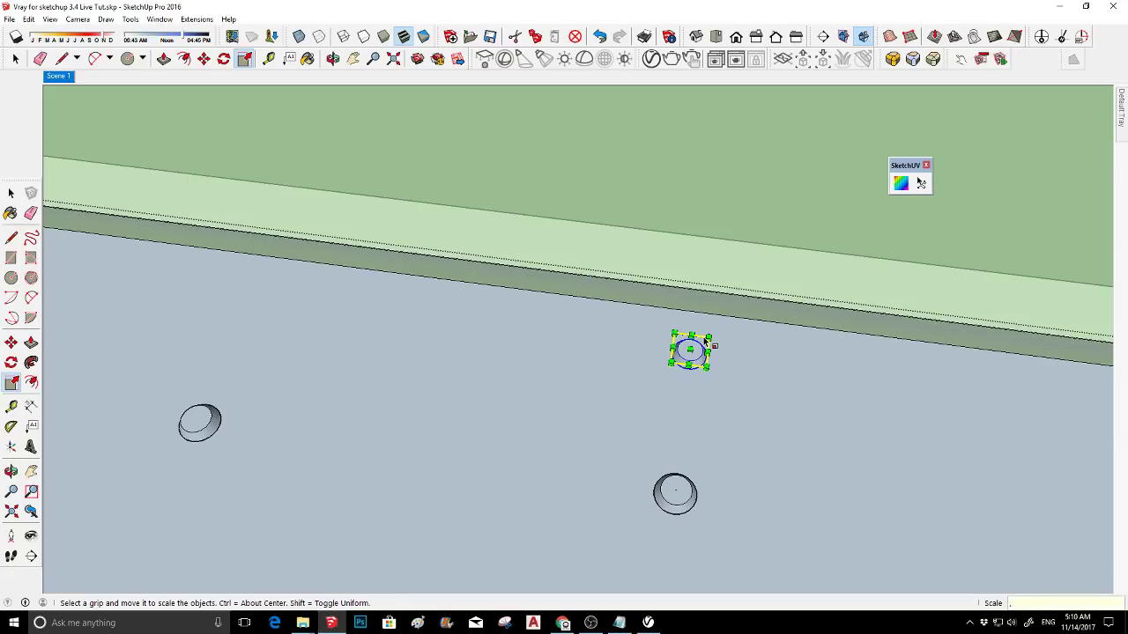
pyautogui.press('space')
# - Reposition the smaller downlight and two other ceiling lights among the ceiling fixtures
pyautogui.moveTo(719, 419); pyautogui.dragTo(702, 294, button='middle')
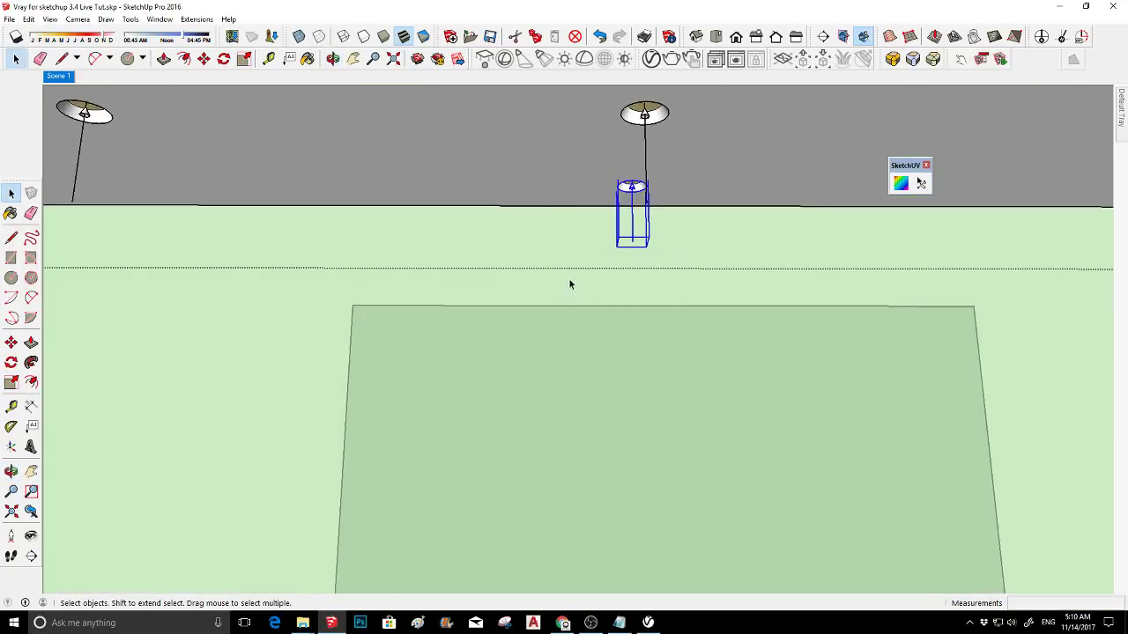
pyautogui.click(11, 341)
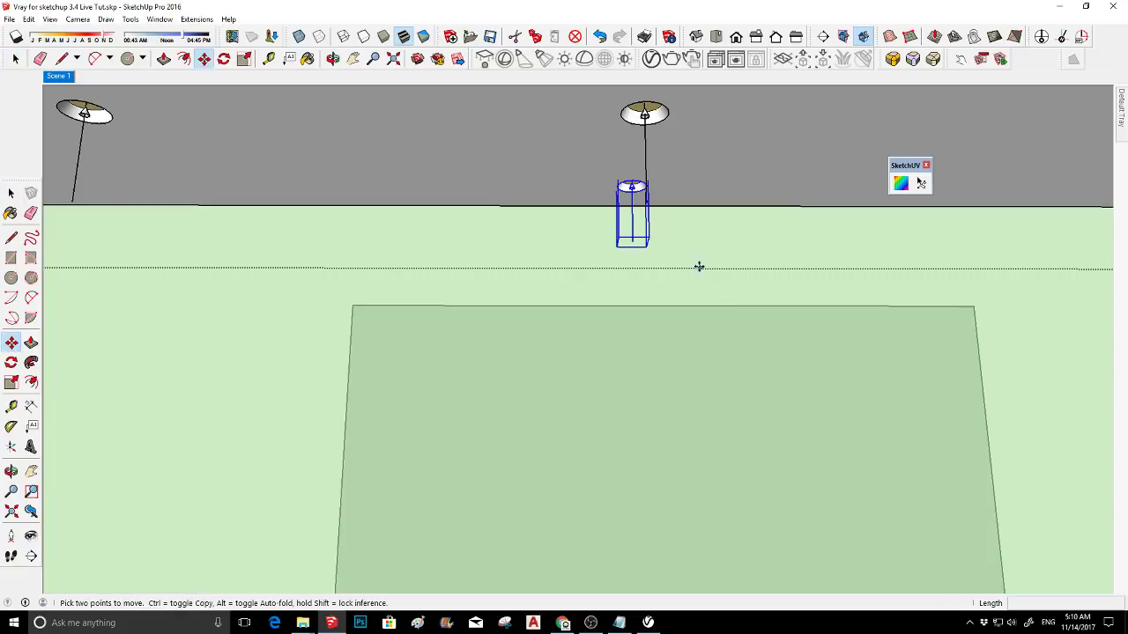
pyautogui.click(633, 240)
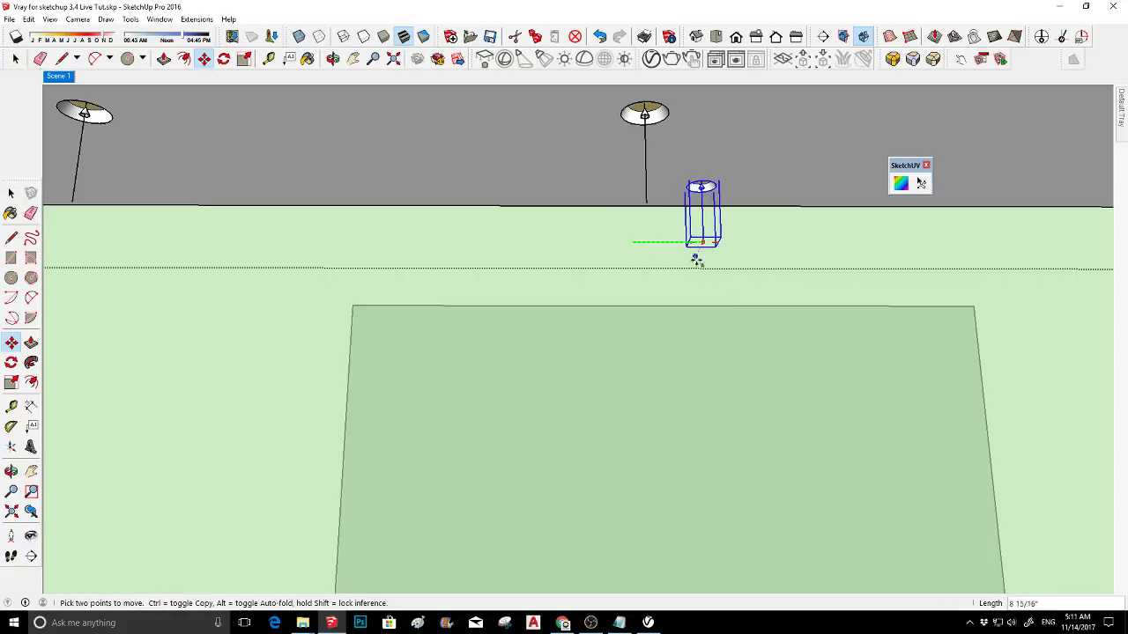
pyautogui.click(667, 307)
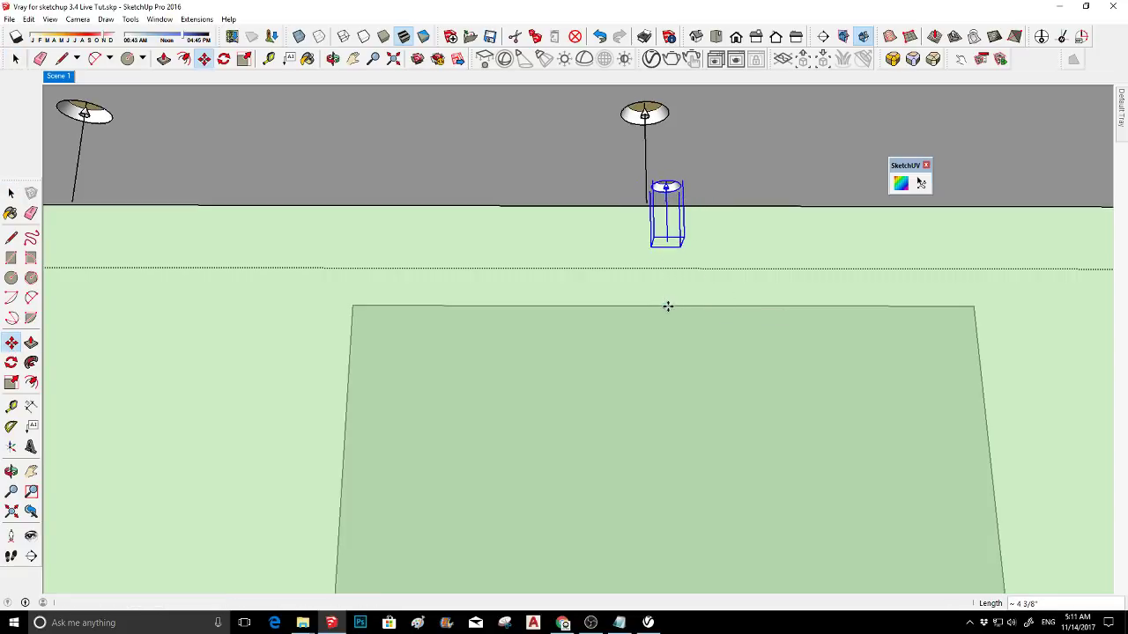
pyautogui.moveTo(667, 307); pyautogui.dragTo(558, 244, button='middle')
pyautogui.press('space')
pyautogui.keyDown('shift'); pyautogui.click(584, 177); pyautogui.keyUp('shift')
pyautogui.keyDown('shift'); pyautogui.click(527, 134); pyautogui.keyUp('shift')
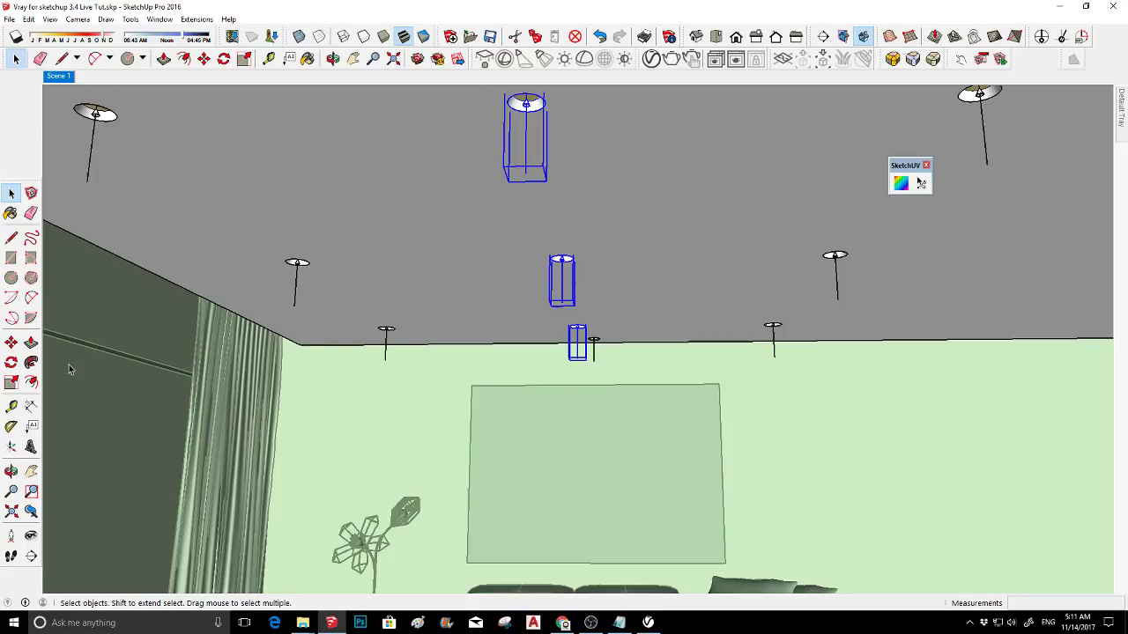
pyautogui.click(10, 342)
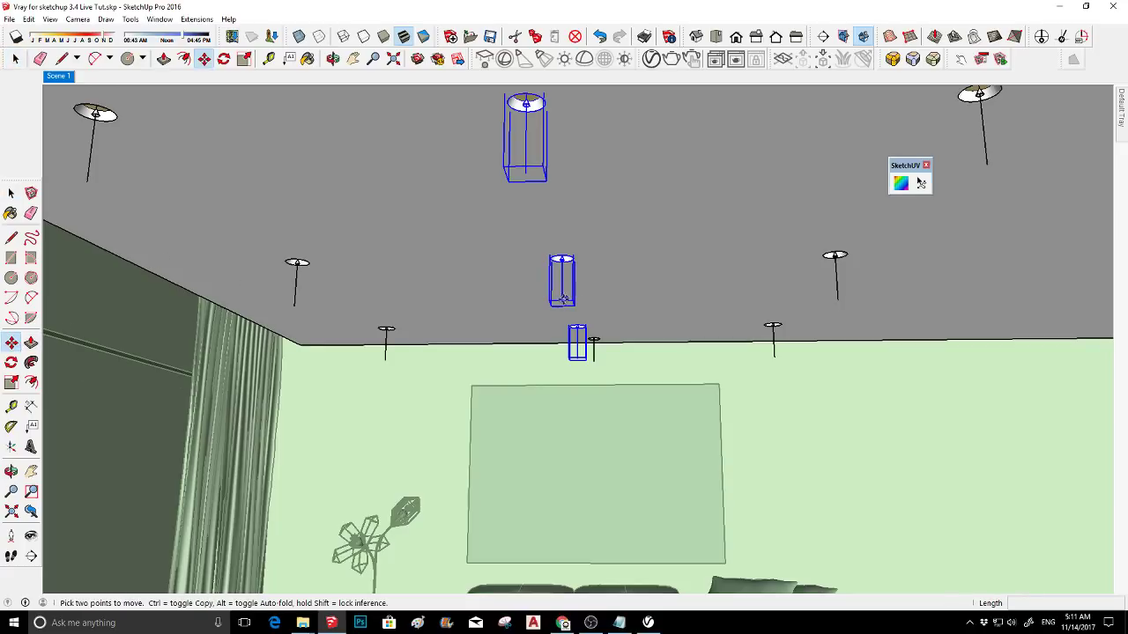
pyautogui.click(562, 304)
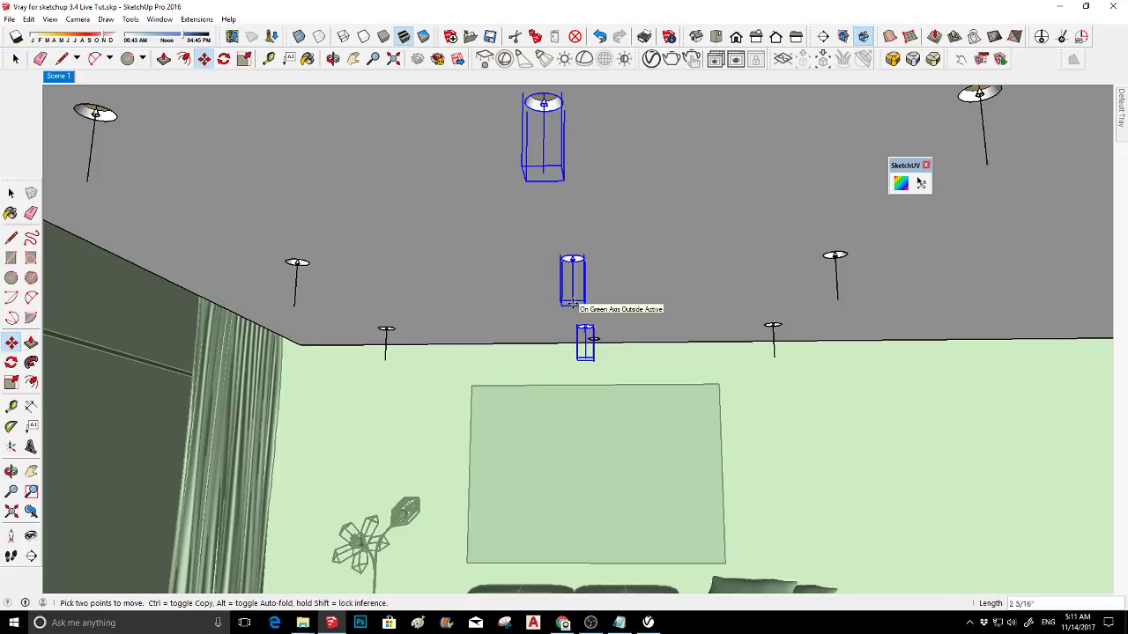
pyautogui.click(592, 361)
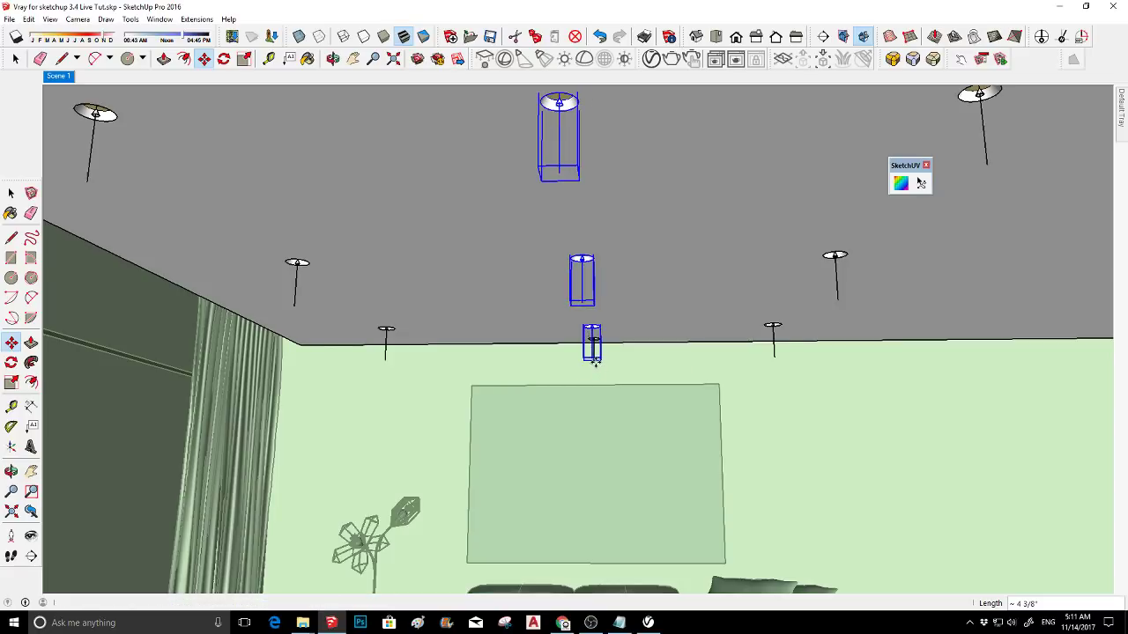
pyautogui.moveTo(592, 361); pyautogui.dragTo(433, 370, button='middle')
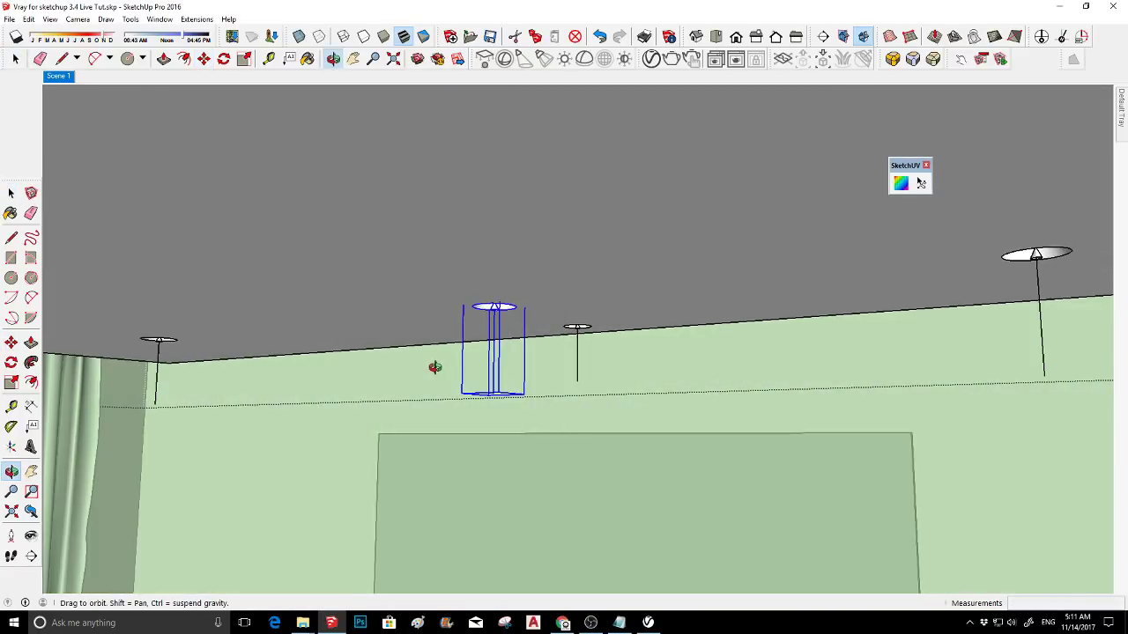
pyautogui.press('space')
pyautogui.scroll(1, 629, 388)
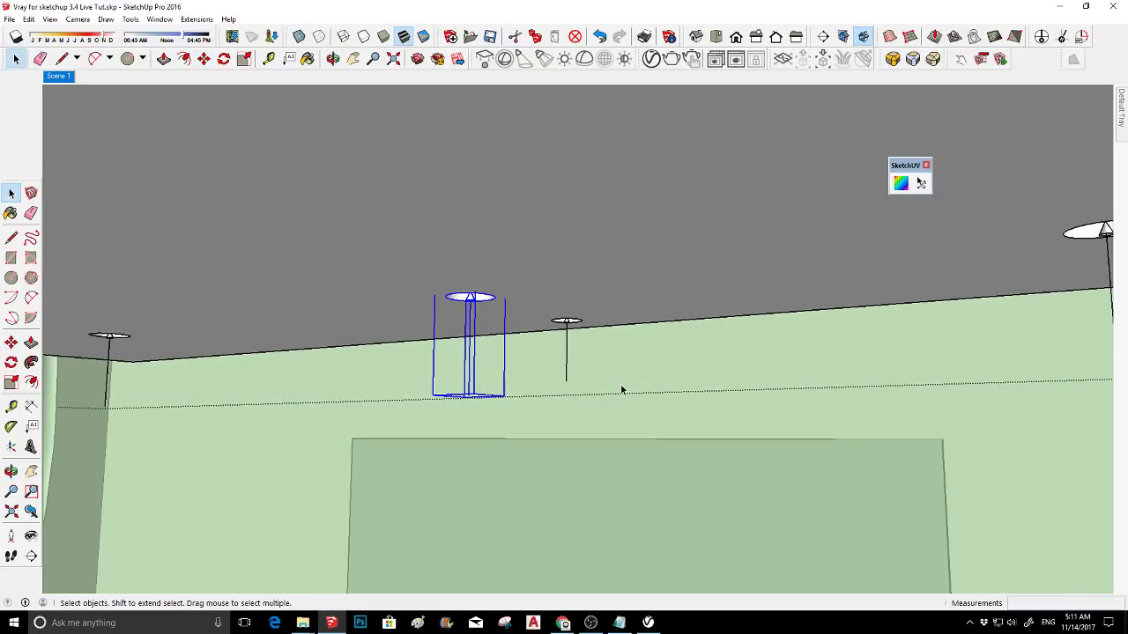
# - Copy the ceiling spot light 30 units to one side of the original
pyautogui.moveTo(621, 390)
pyautogui.mouseDown(button='middle')
pyautogui.moveTo(511, 364)
pyautogui.moveTo(486, 329)
pyautogui.moveTo(674, 389)
pyautogui.moveTo(640, 378)
pyautogui.moveTo(548, 476)
pyautogui.moveTo(654, 410)
pyautogui.moveTo(603, 399)
pyautogui.mouseUp(button='middle')
pyautogui.scroll(1, 491, 326)
pyautogui.scroll(1, 656, 401)
pyautogui.click(638, 361)
pyautogui.click(10, 341)
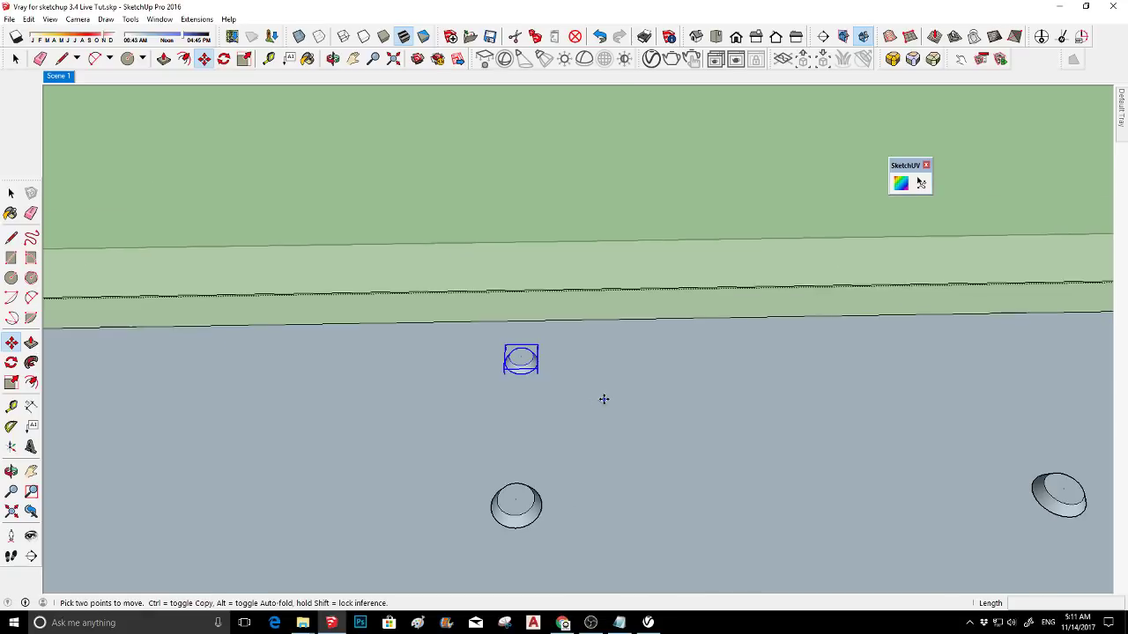
pyautogui.scroll(-1, 603, 399)
pyautogui.click(555, 396)
pyautogui.press('ctrl')
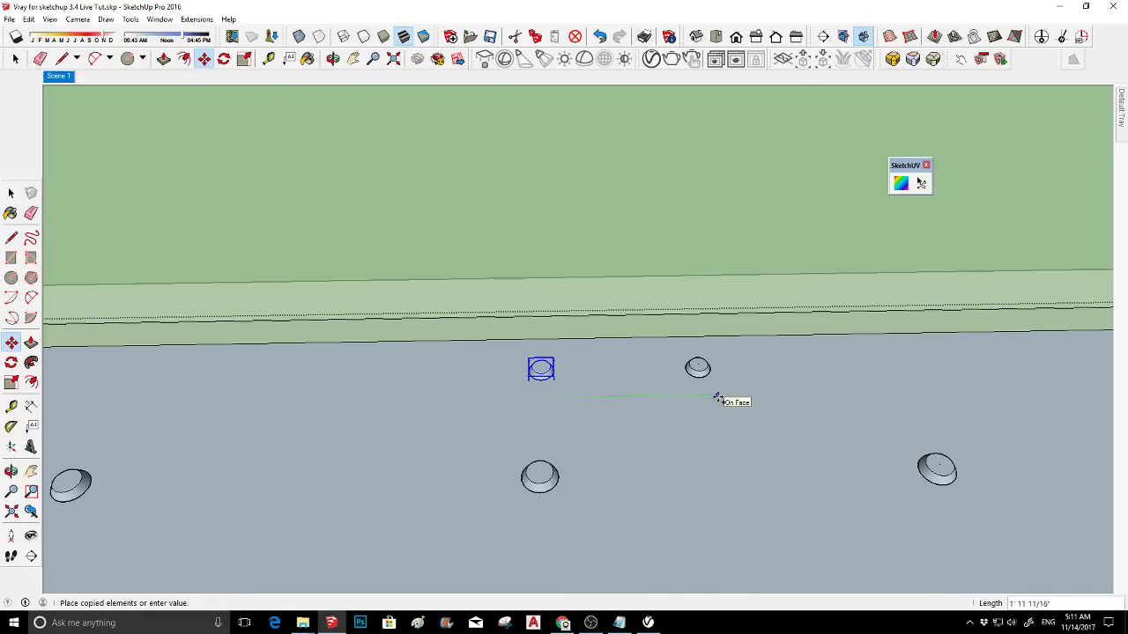
pyautogui.write('20')
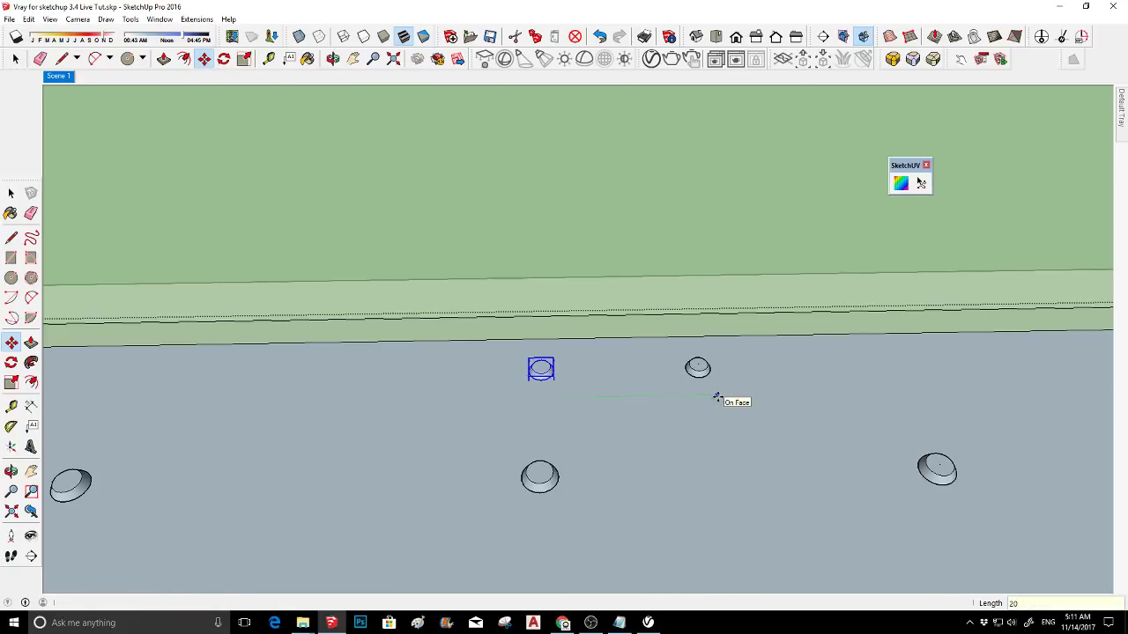
pyautogui.press('Return')
pyautogui.write('25')
pyautogui.press('Return')
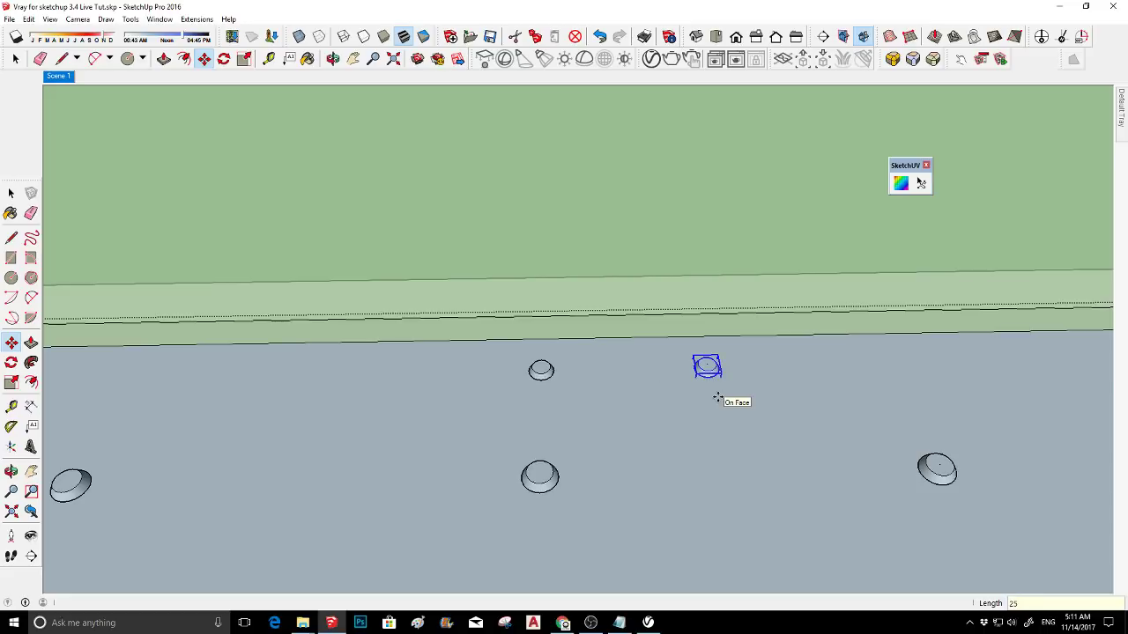
pyautogui.write('30')
pyautogui.press('Return')
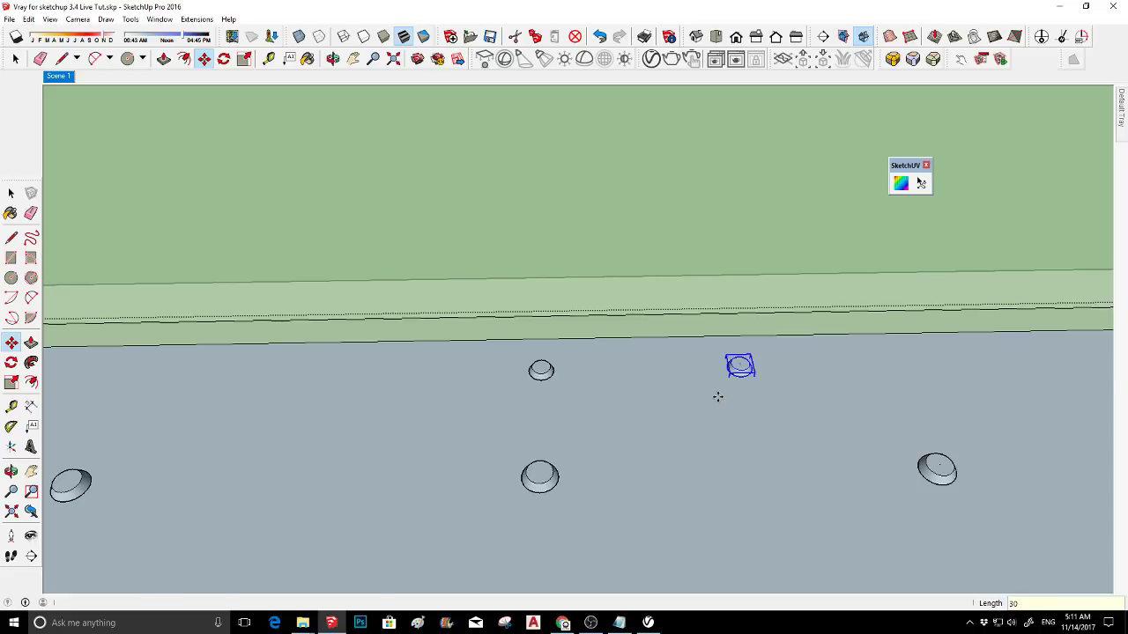
pyautogui.press('space')
# - Copy the original spot light 30 units to the opposite side
pyautogui.click(541, 370)
pyautogui.press('m')
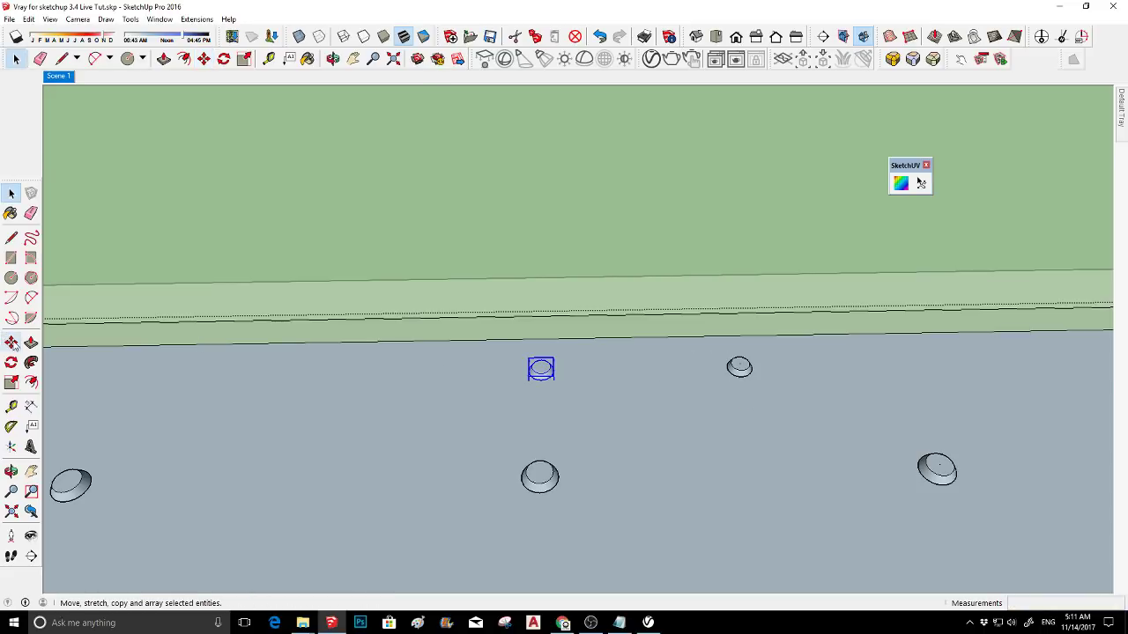
pyautogui.press('ctrl')
pyautogui.click(586, 399)
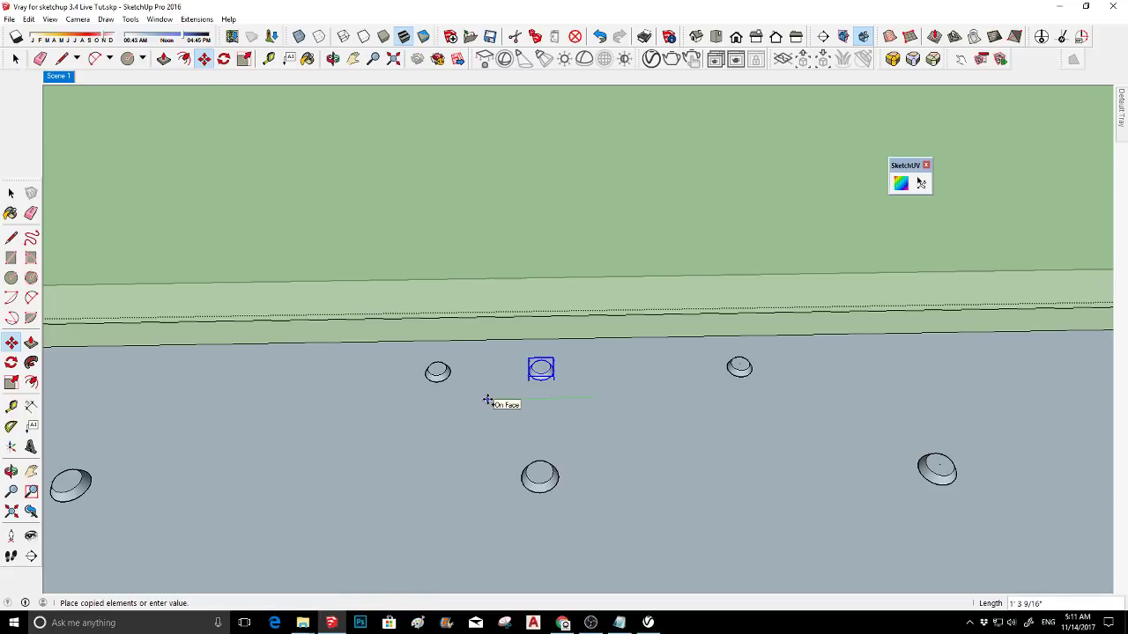
pyautogui.write('30')
pyautogui.press('Return')
pyautogui.press('space')
pyautogui.moveTo(488, 398); pyautogui.dragTo(391, 235, button='middle')
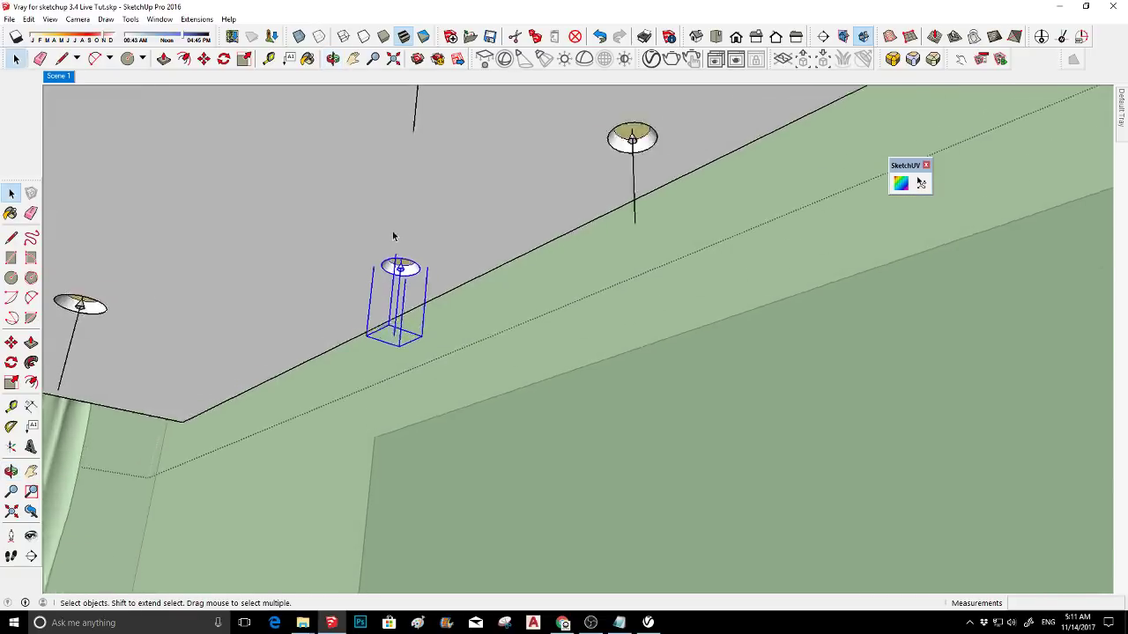
# - Select the three ceiling light fixtures and make them unique
pyautogui.scroll(5, 448, 284)
pyautogui.rightClick(368, 276)
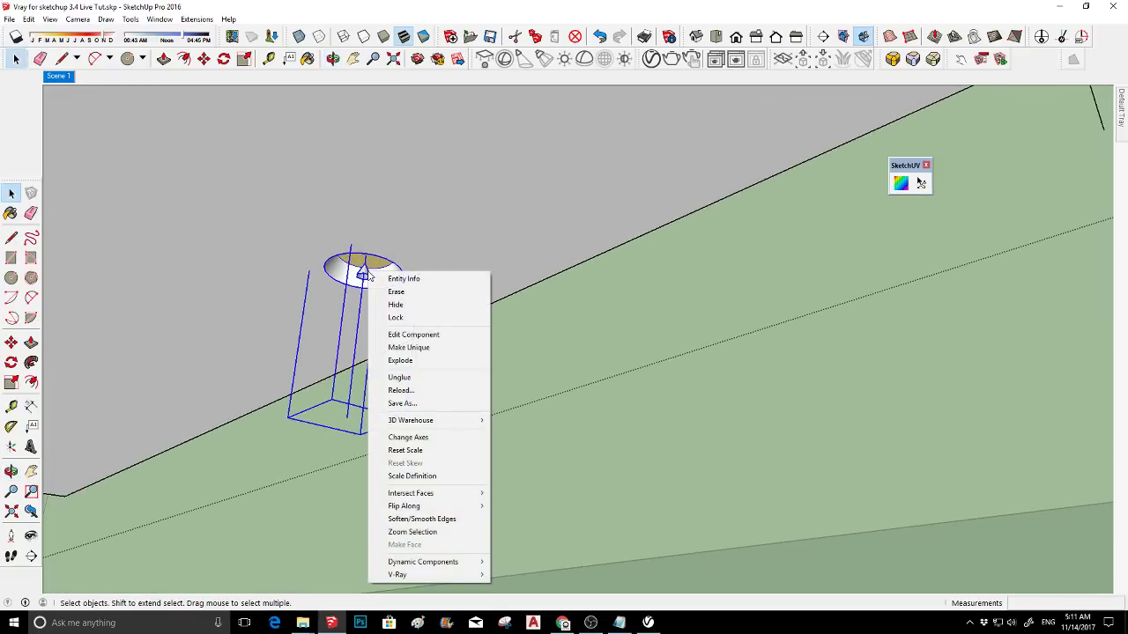
pyautogui.press('Escape')
pyautogui.scroll(-5, 579, 167)
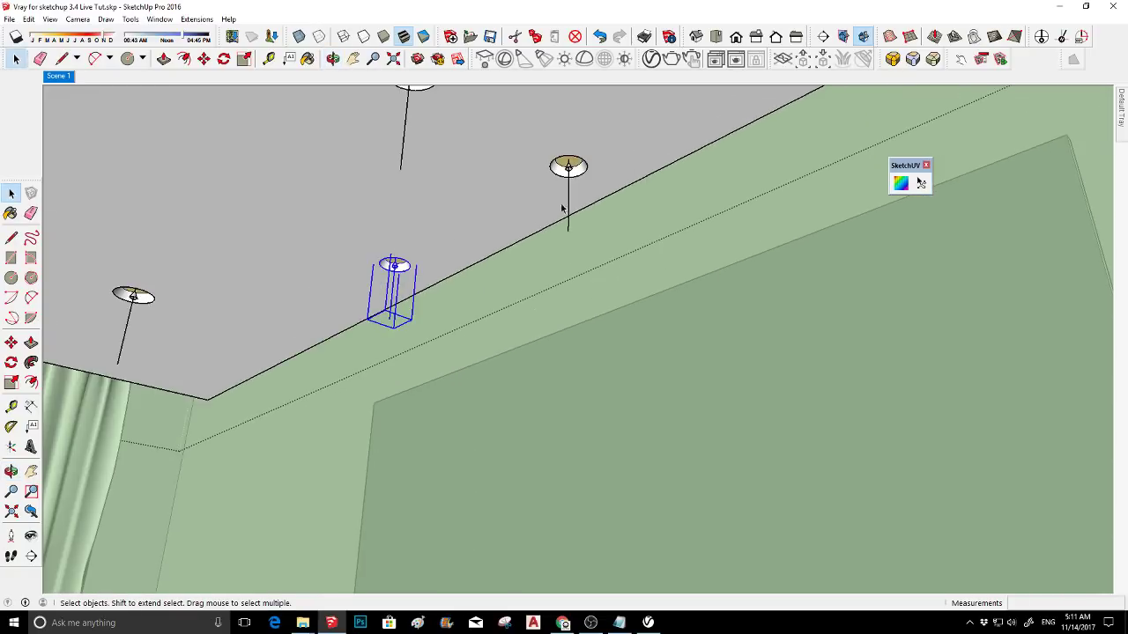
pyautogui.keyDown('shift'); pyautogui.click(571, 168); pyautogui.keyUp('shift')
pyautogui.moveTo(536, 231); pyautogui.dragTo(663, 243, button='middle')
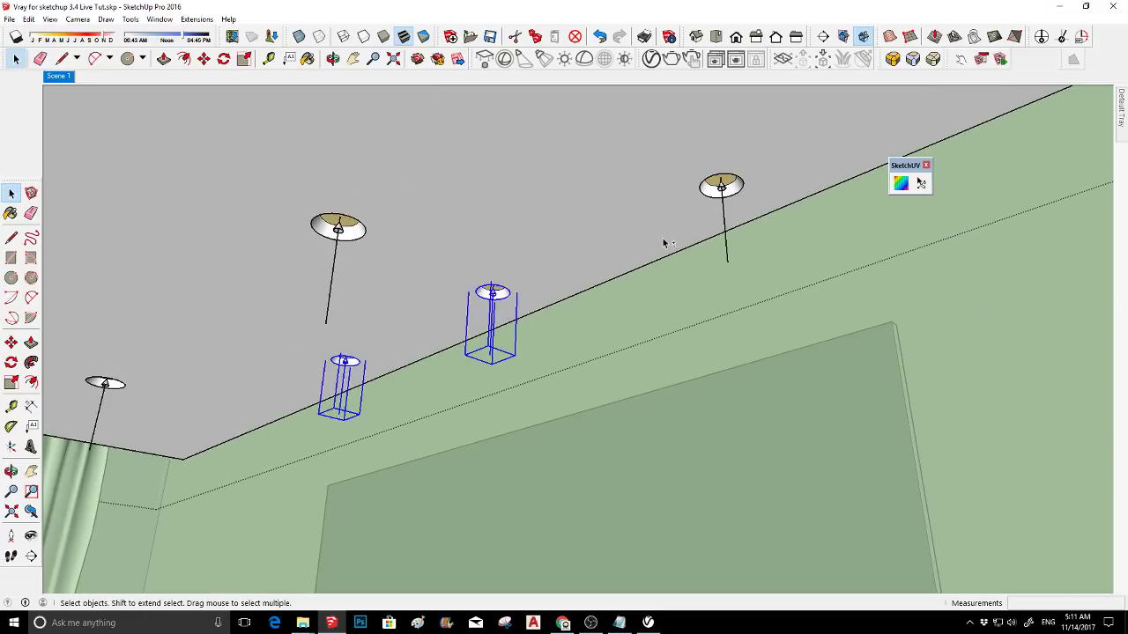
pyautogui.keyDown('shift'); pyautogui.click(721, 186); pyautogui.keyUp('shift')
pyautogui.rightClick(720, 187)
pyautogui.click(754, 319)
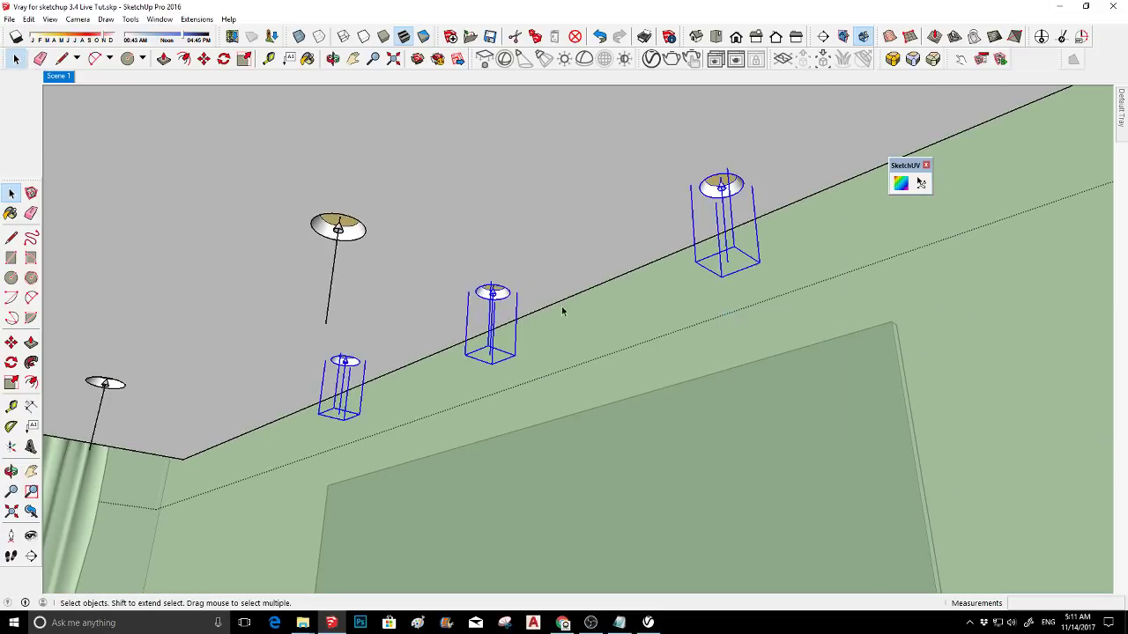
# - Make the fixture's inner spot light unique and set Cone Angle 0.8, Penumbra Angle 0.52
pyautogui.doubleClick(496, 304)
pyautogui.scroll(5, 496, 303)
pyautogui.click(493, 289)
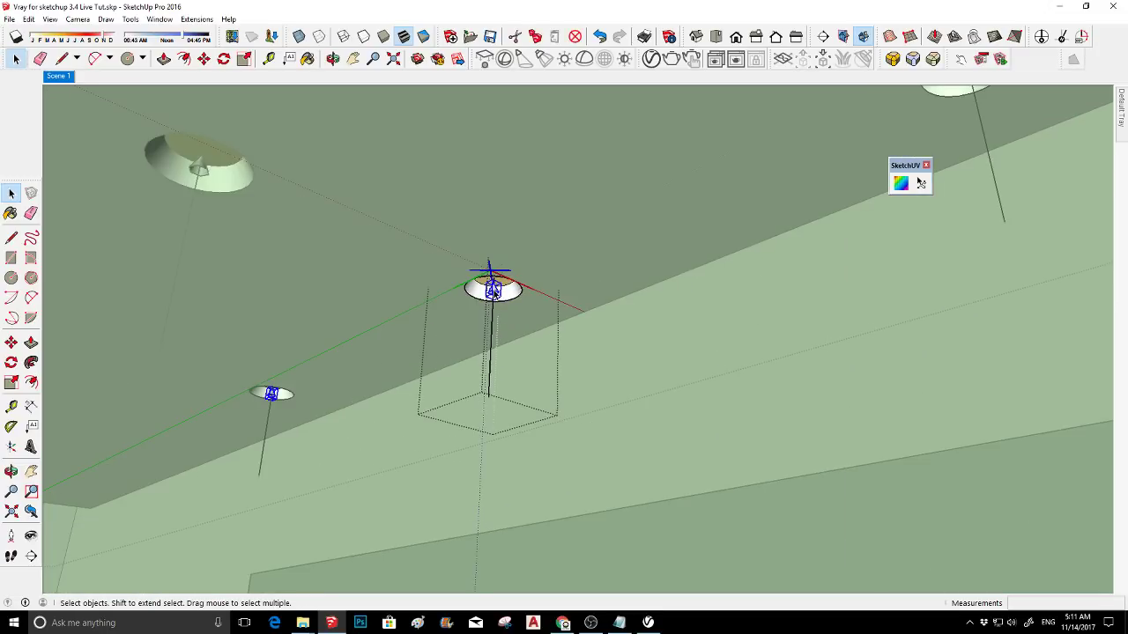
pyautogui.rightClick(493, 289)
pyautogui.click(543, 366)
pyautogui.click(651, 59)
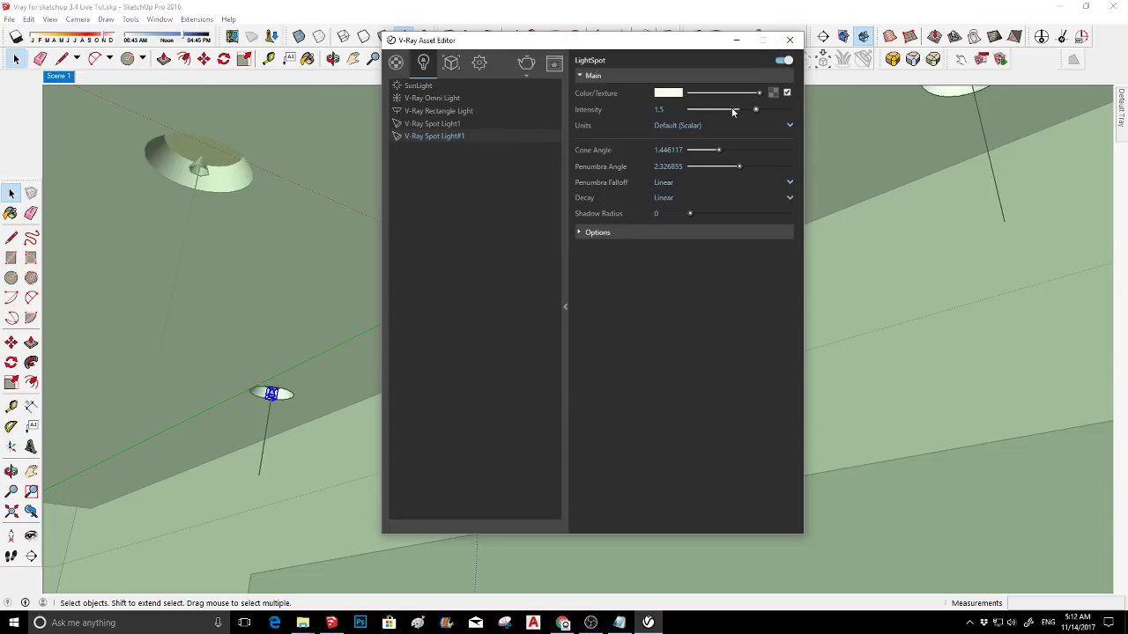
pyautogui.click(706, 152)
pyautogui.moveTo(709, 167); pyautogui.dragTo(704, 169)
# - Rotate the fixture's spot light about 21 degrees toward the wall, then exit the fixture
pyautogui.click(737, 40)
pyautogui.scroll(3, 436, 313)
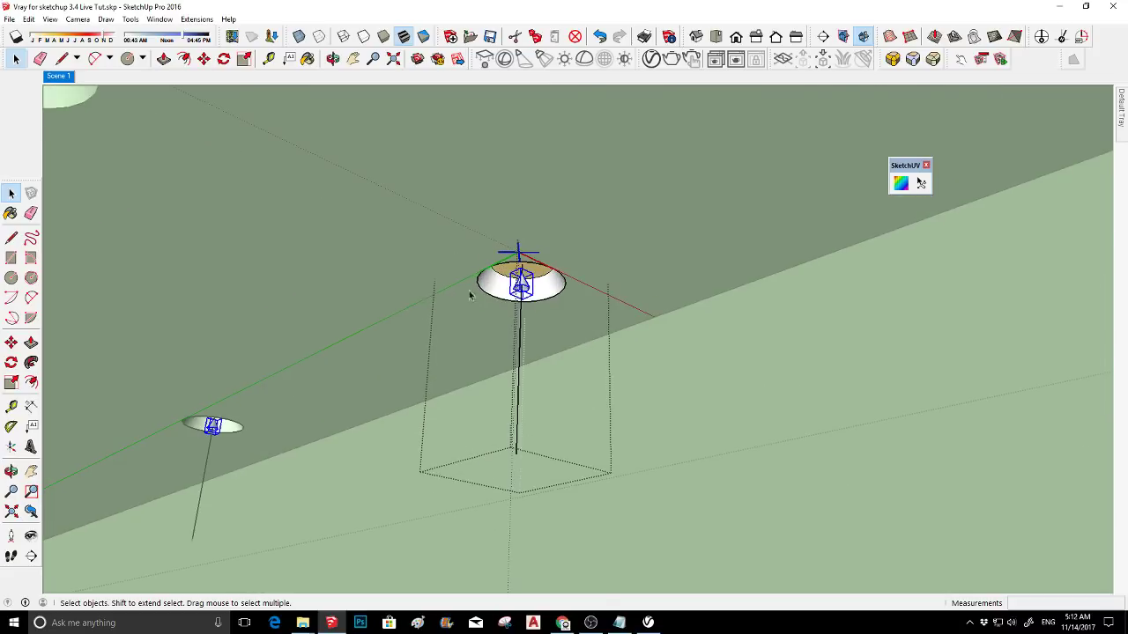
pyautogui.moveTo(468, 292); pyautogui.dragTo(307, 302, button='middle')
pyautogui.scroll(2, 430, 370)
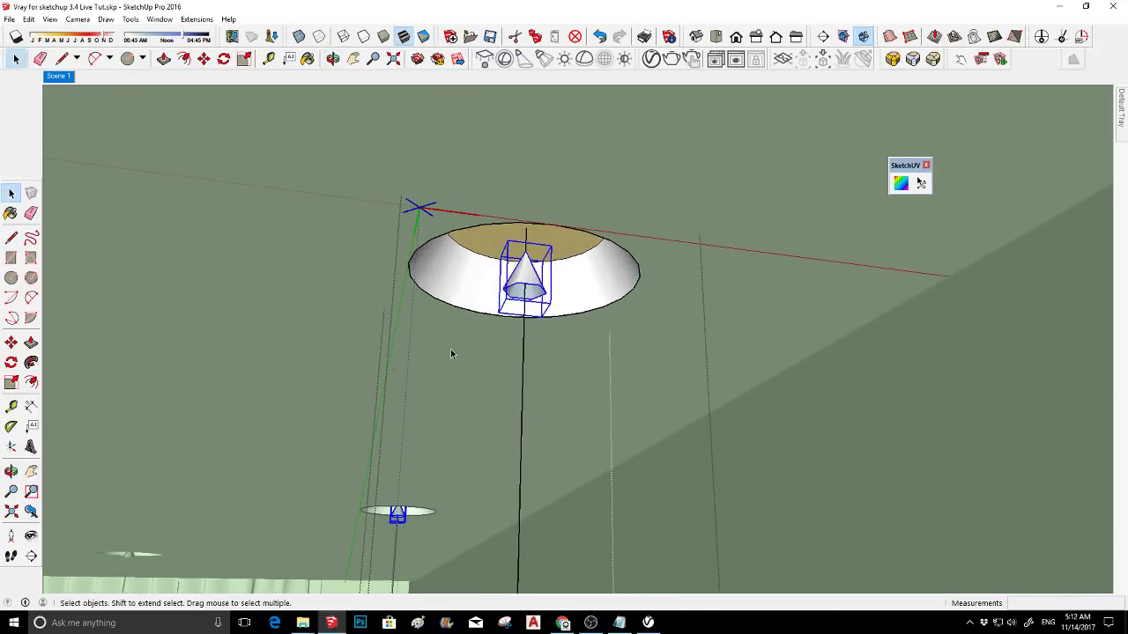
pyautogui.click(11, 362)
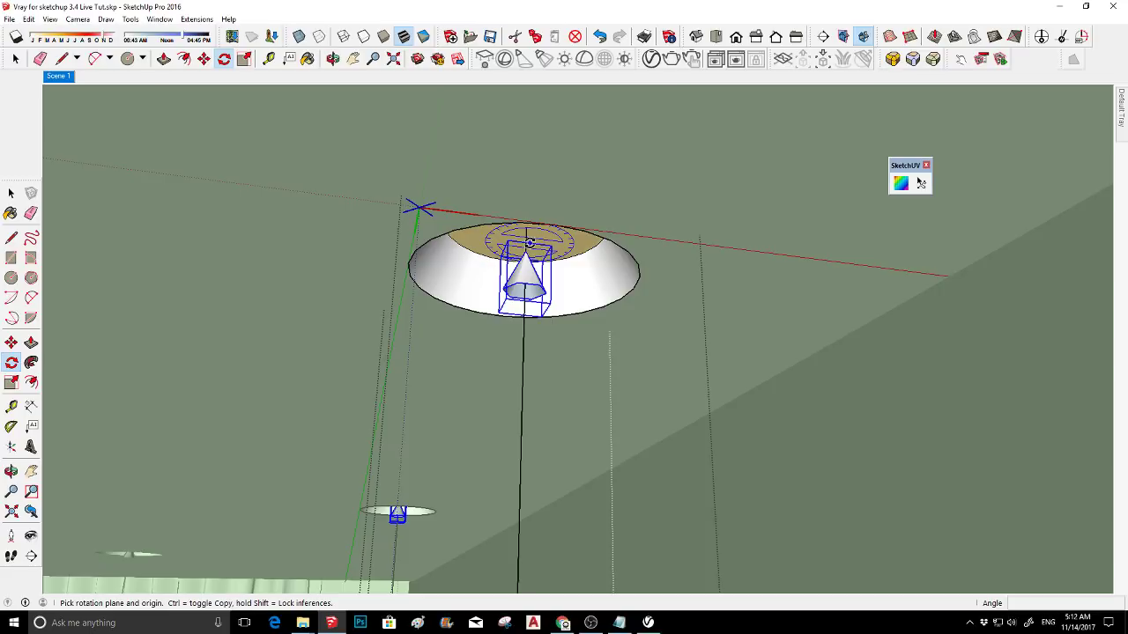
pyautogui.click(523, 251)
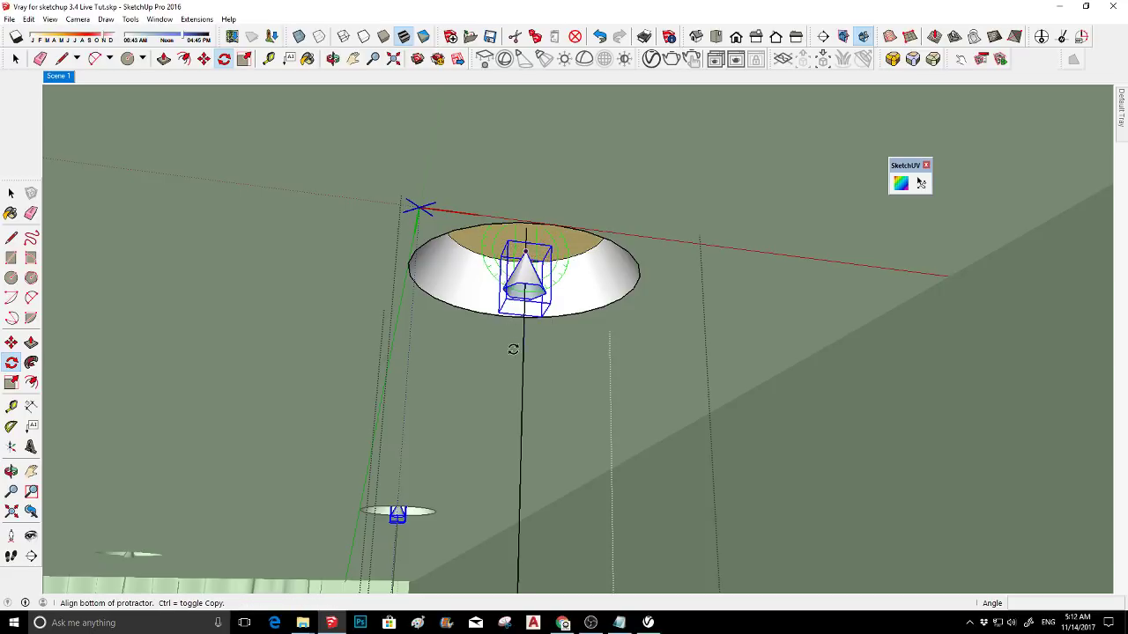
pyautogui.click(522, 357)
pyautogui.scroll(-1, 537, 368)
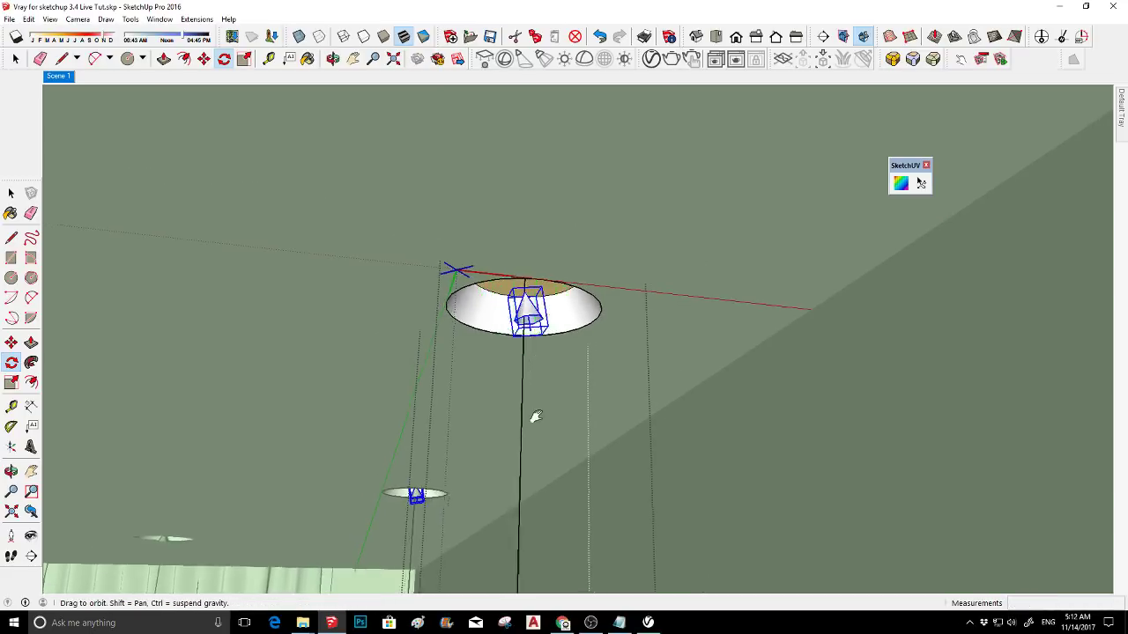
pyautogui.moveTo(531, 415); pyautogui.dragTo(508, 373, button='middle')
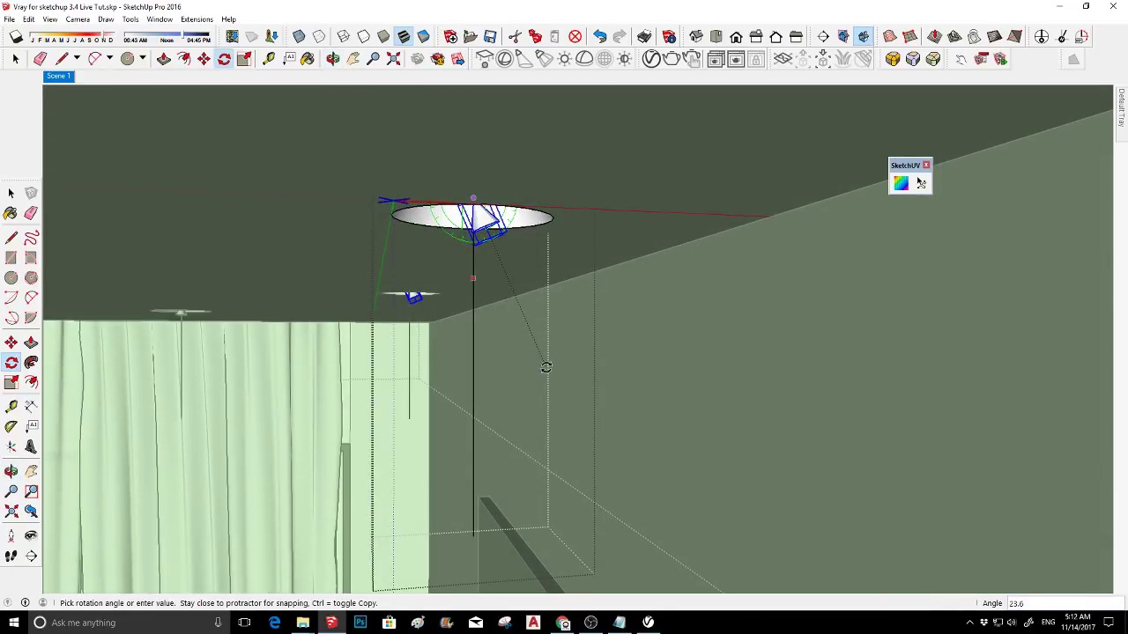
pyautogui.click(536, 374)
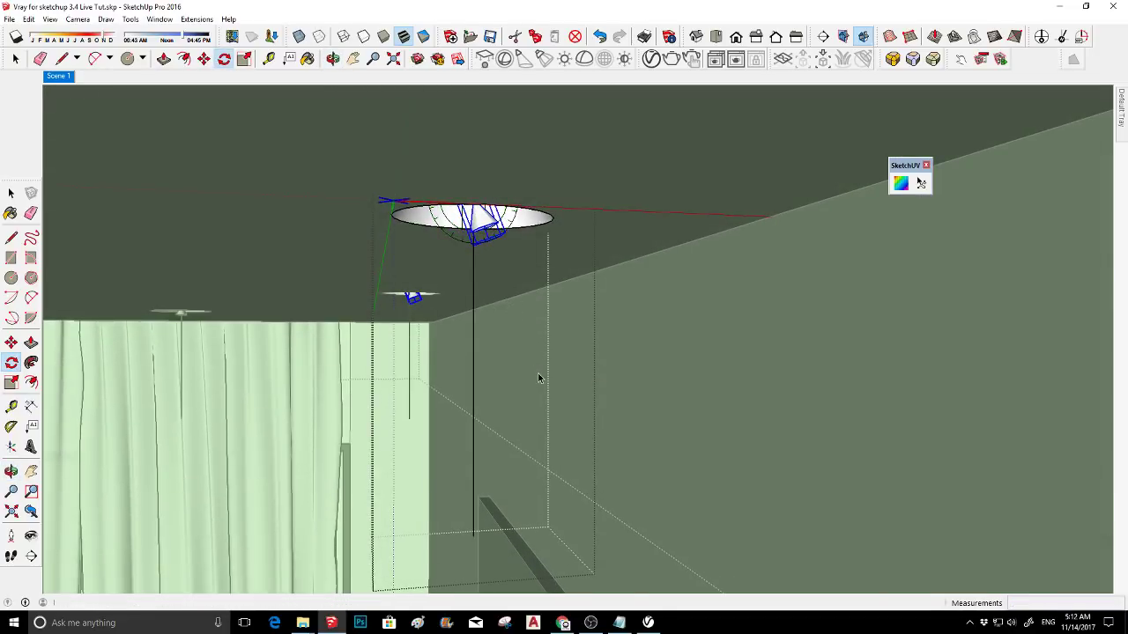
pyautogui.press('space')
pyautogui.click(496, 362)
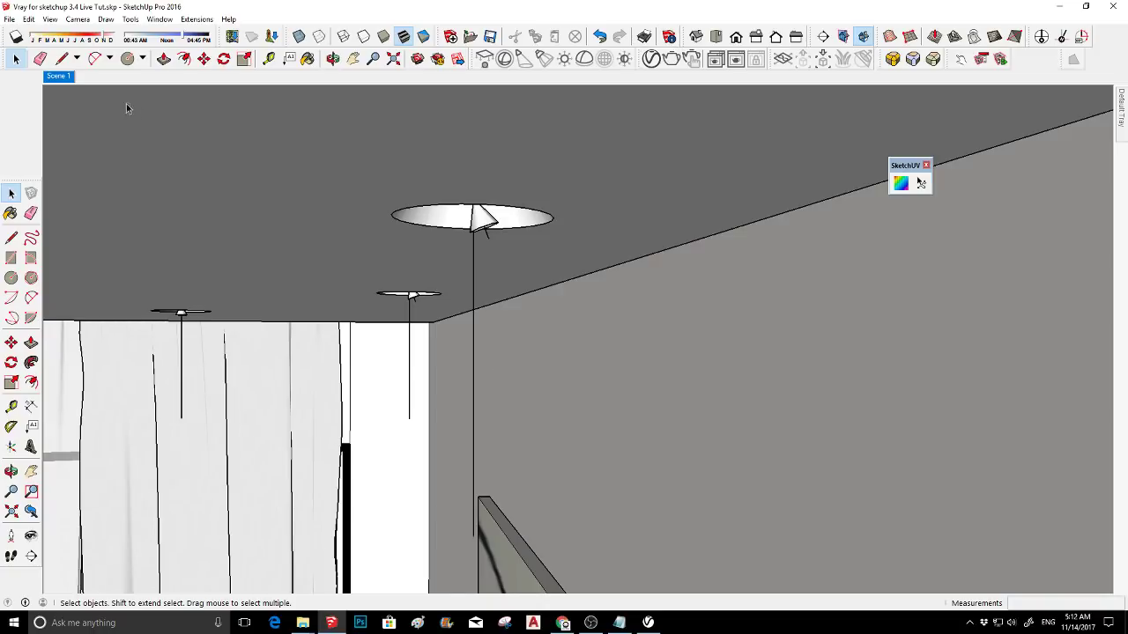
# - Return to the Scene 1 camera view and start a V-Ray render of the living room
pyautogui.click(64, 79)
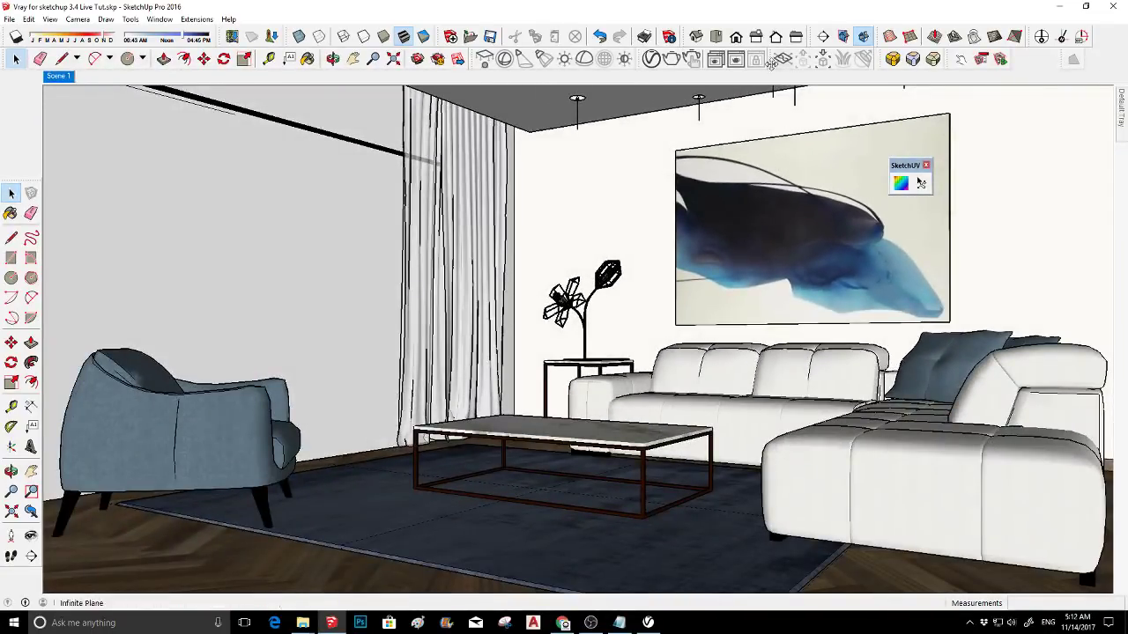
pyautogui.click(735, 59)
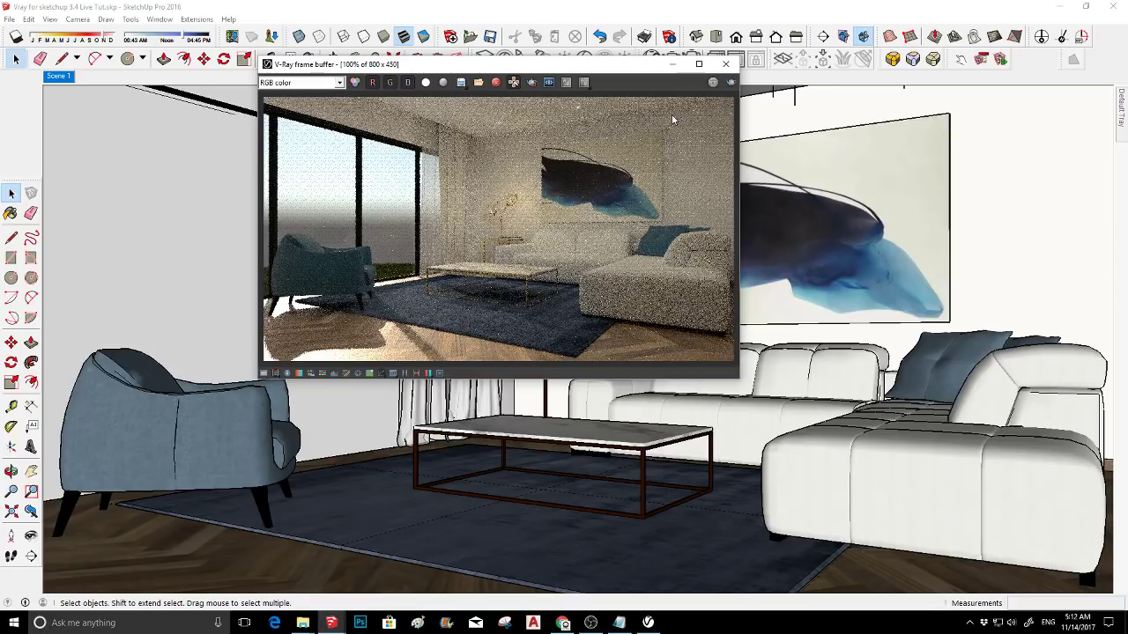
pyautogui.click(713, 82)
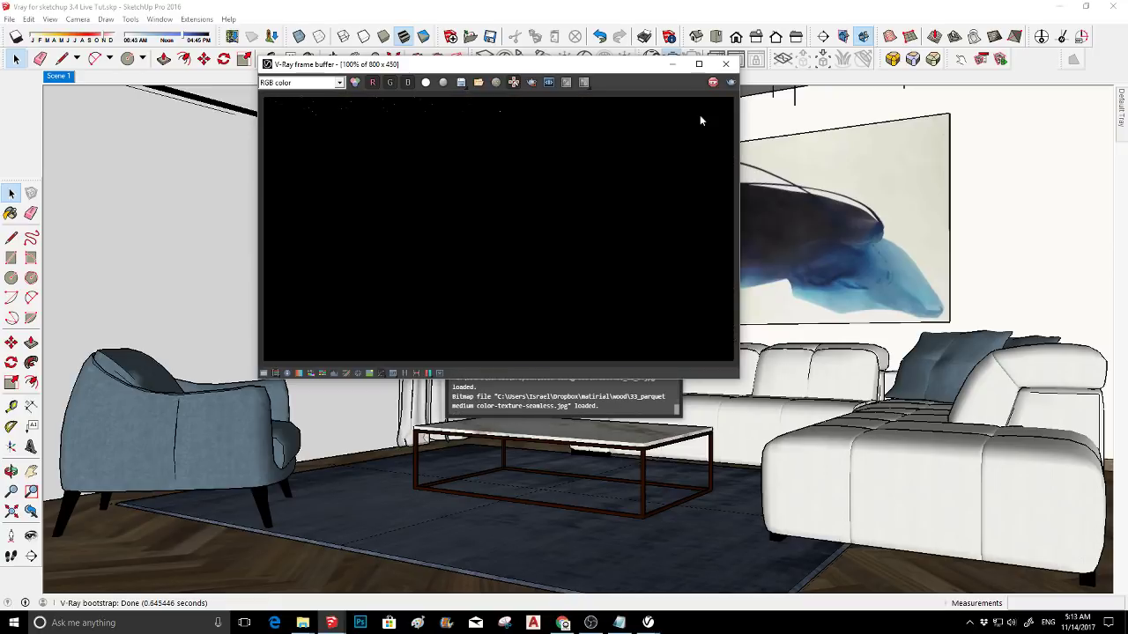
# - Zoom and pan the frame buffer to inspect the painting, then zoom back to 100%
pyautogui.scroll(1, 633, 151)
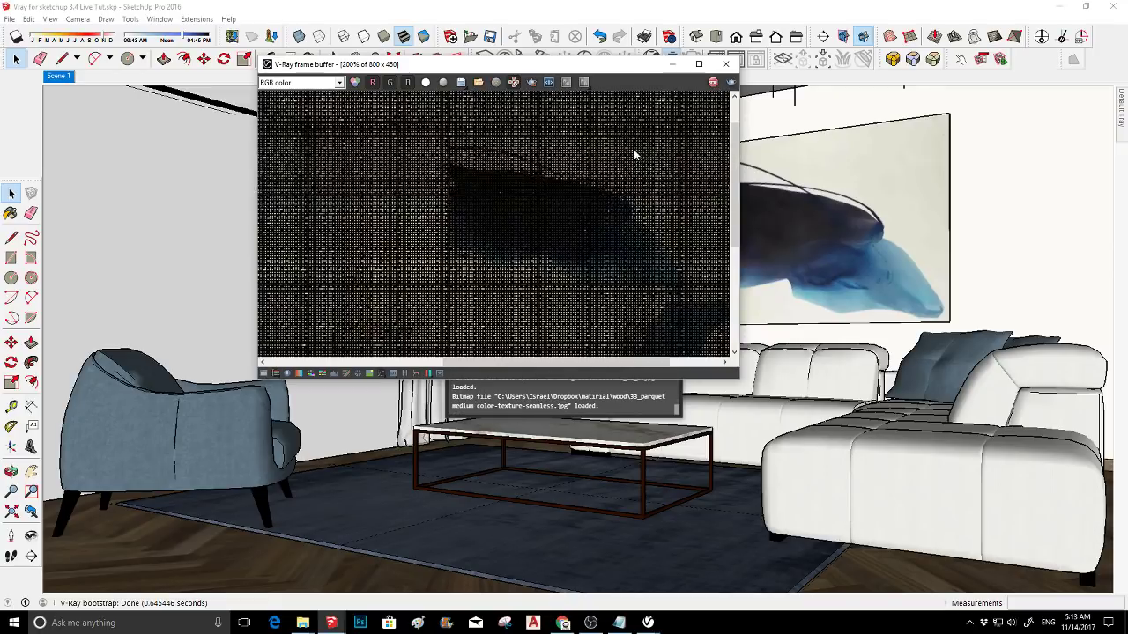
pyautogui.moveTo(625, 154); pyautogui.dragTo(593, 201, button='middle')
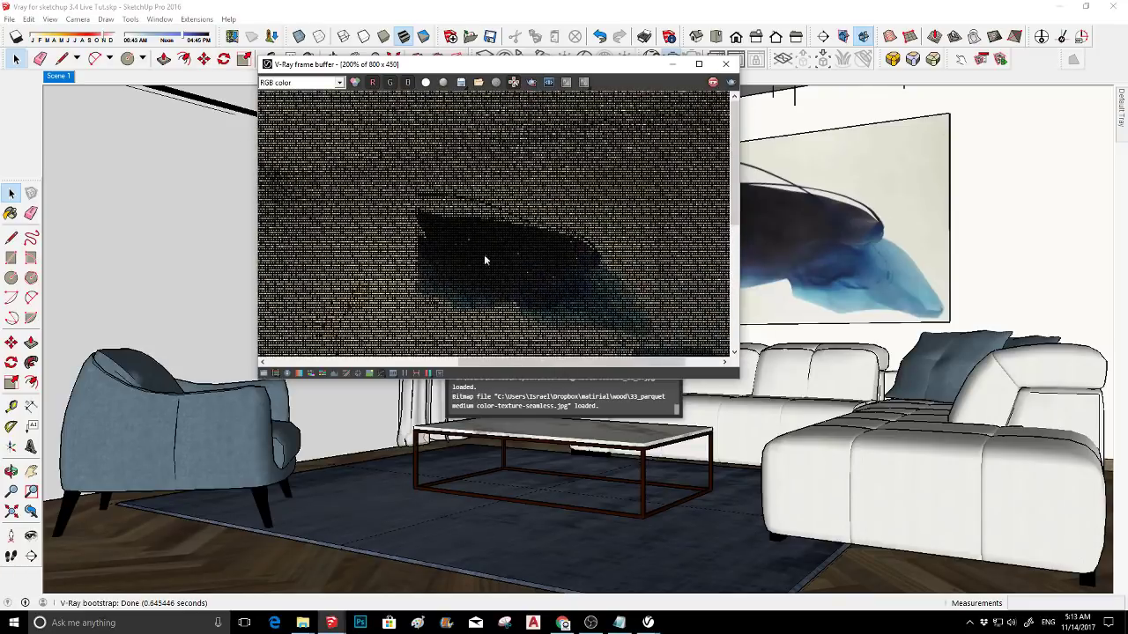
pyautogui.scroll(-1, 559, 194)
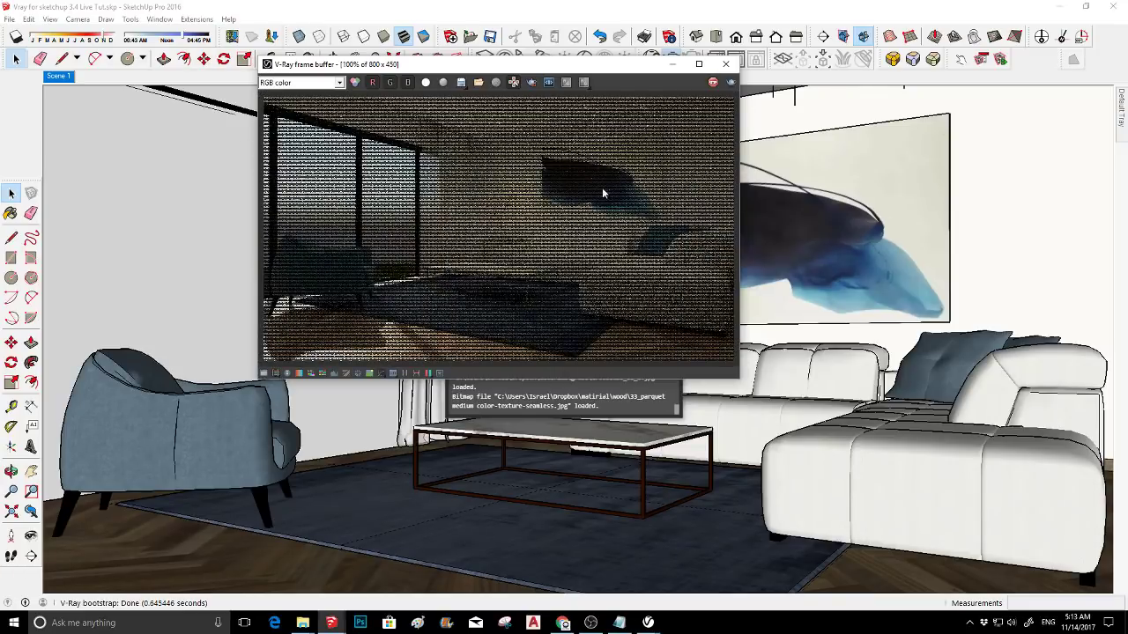
pyautogui.scroll(1, 625, 128)
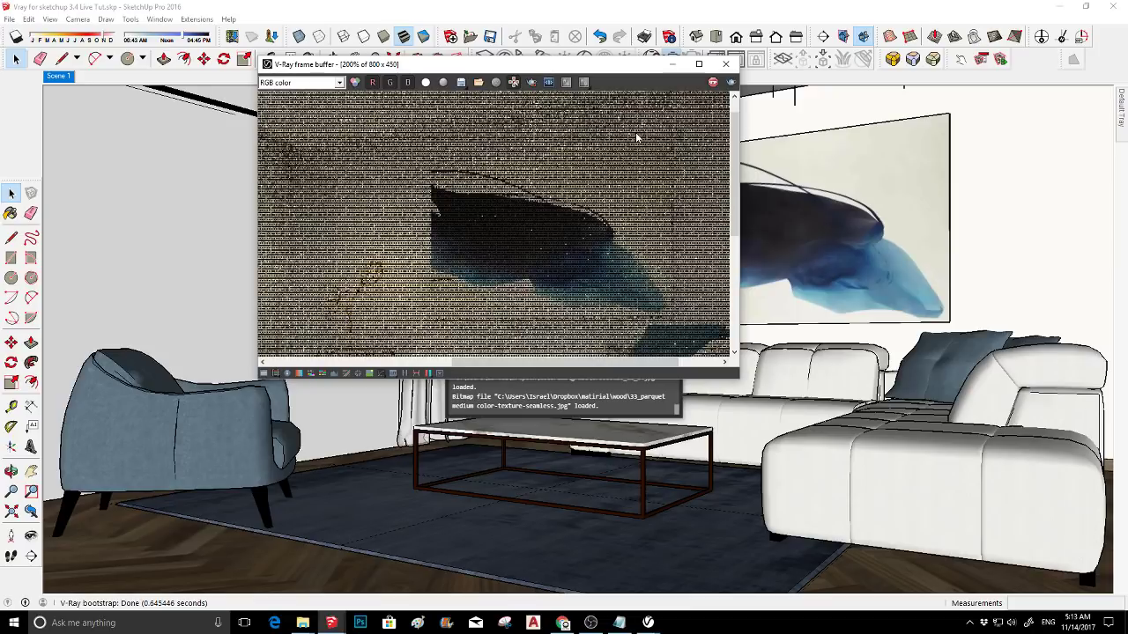
pyautogui.moveTo(583, 130); pyautogui.dragTo(569, 150, button='middle')
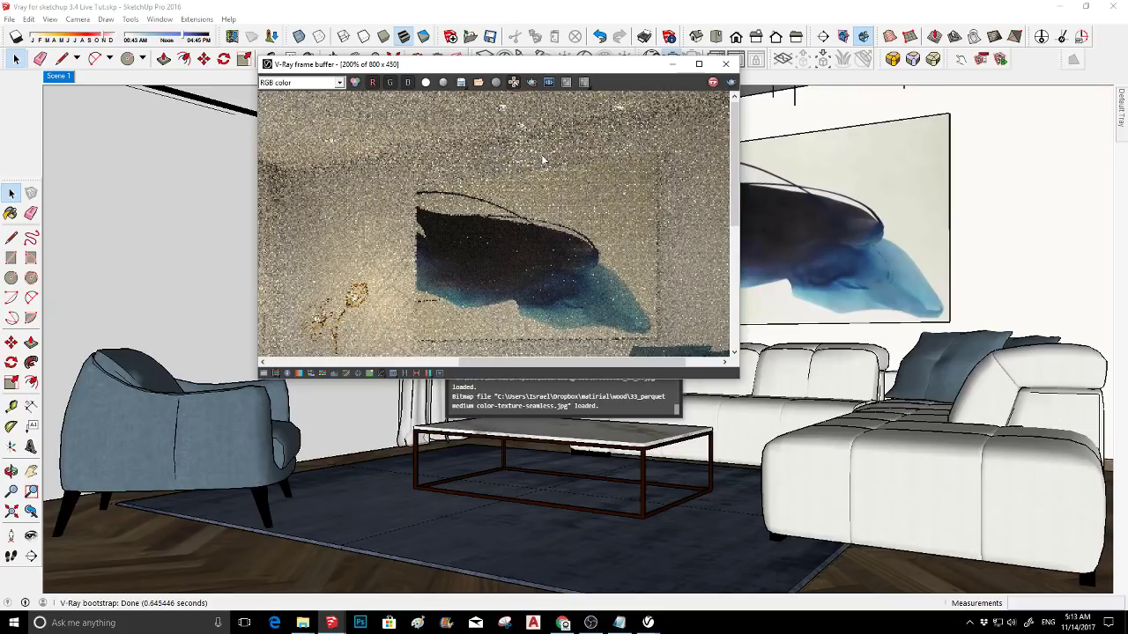
pyautogui.scroll(-1, 540, 178)
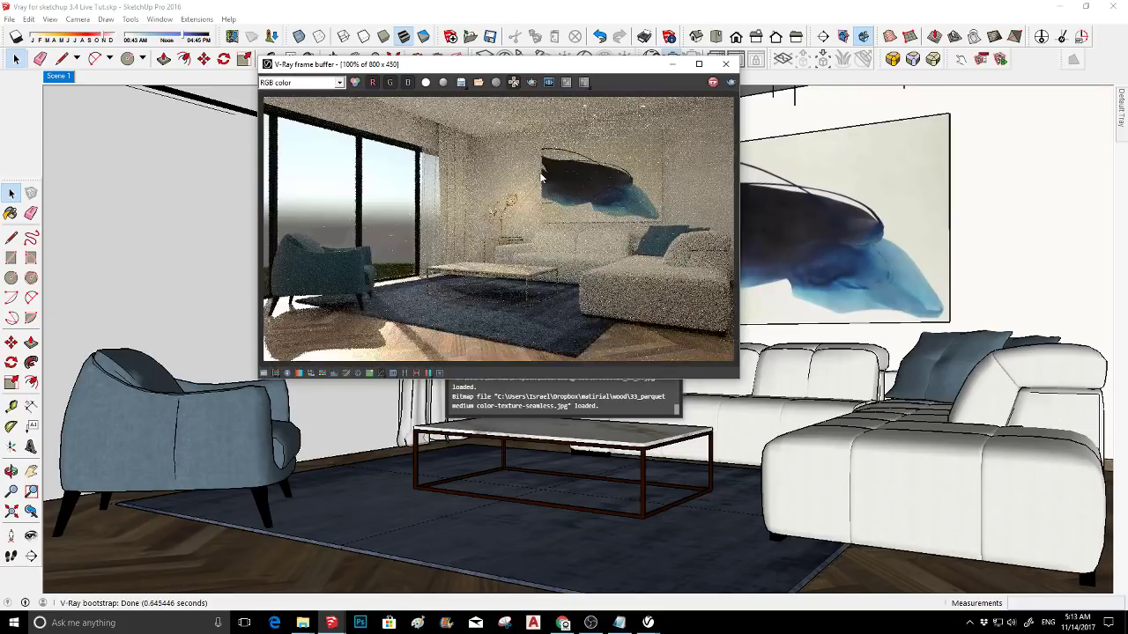
# - Stop the render, mark a render region around the painting, and switch to OBS Studio
pyautogui.click(713, 83)
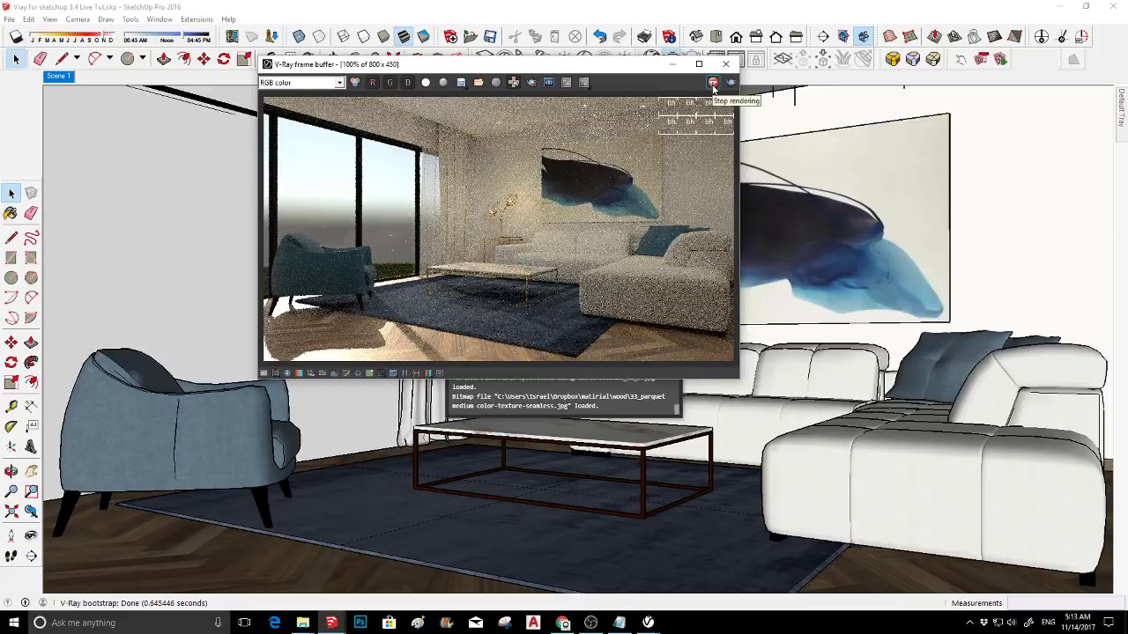
pyautogui.click(532, 82)
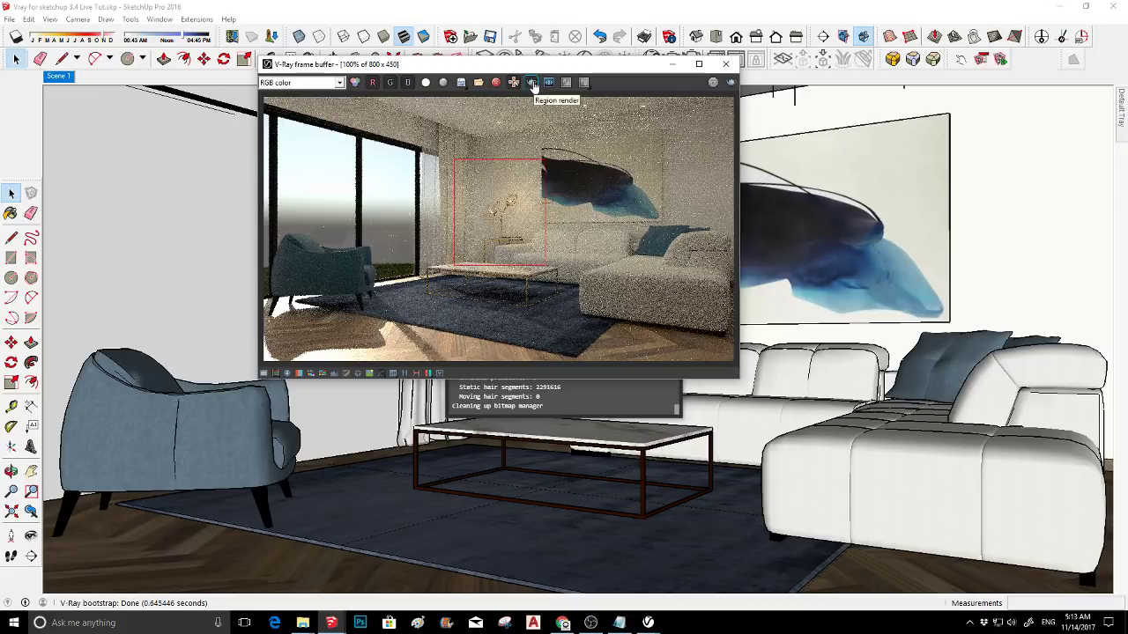
pyautogui.moveTo(525, 110)
pyautogui.mouseDown()
pyautogui.moveTo(672, 231)
pyautogui.moveTo(696, 235)
pyautogui.mouseUp()
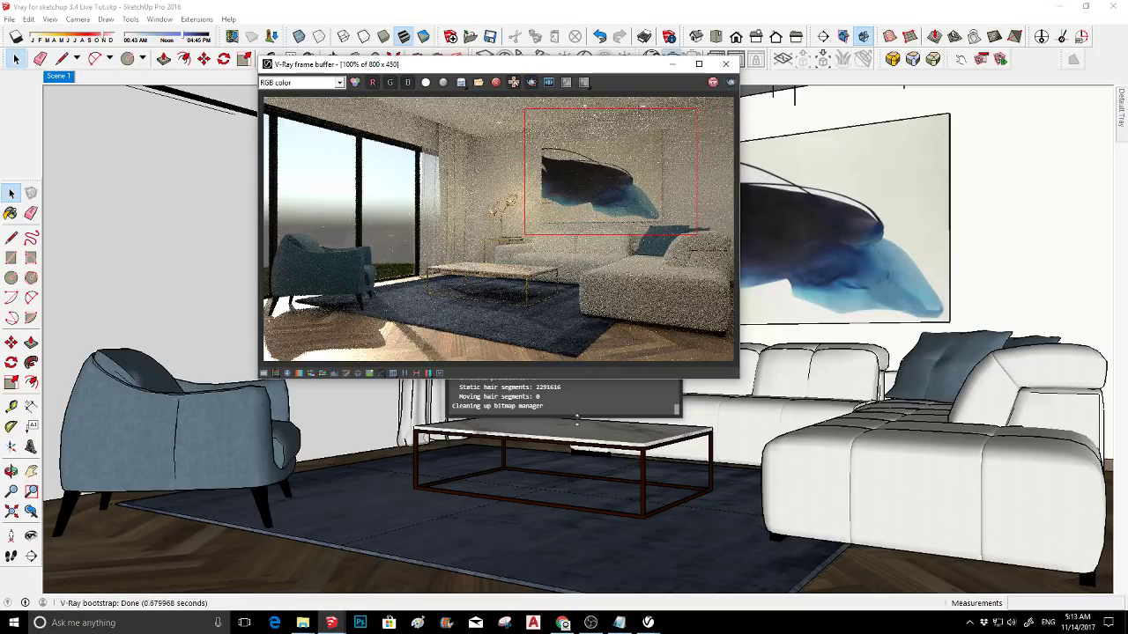
pyautogui.click(591, 623)
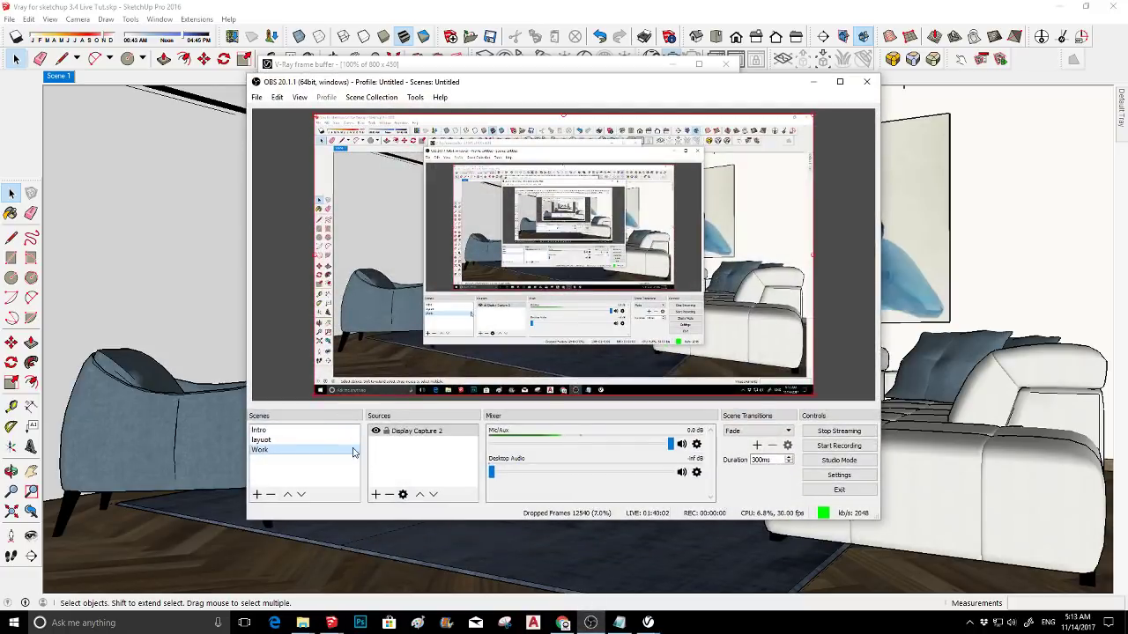
# - Show the Intro scene in OBS, then switch back to the Work scene
pyautogui.click(259, 430)
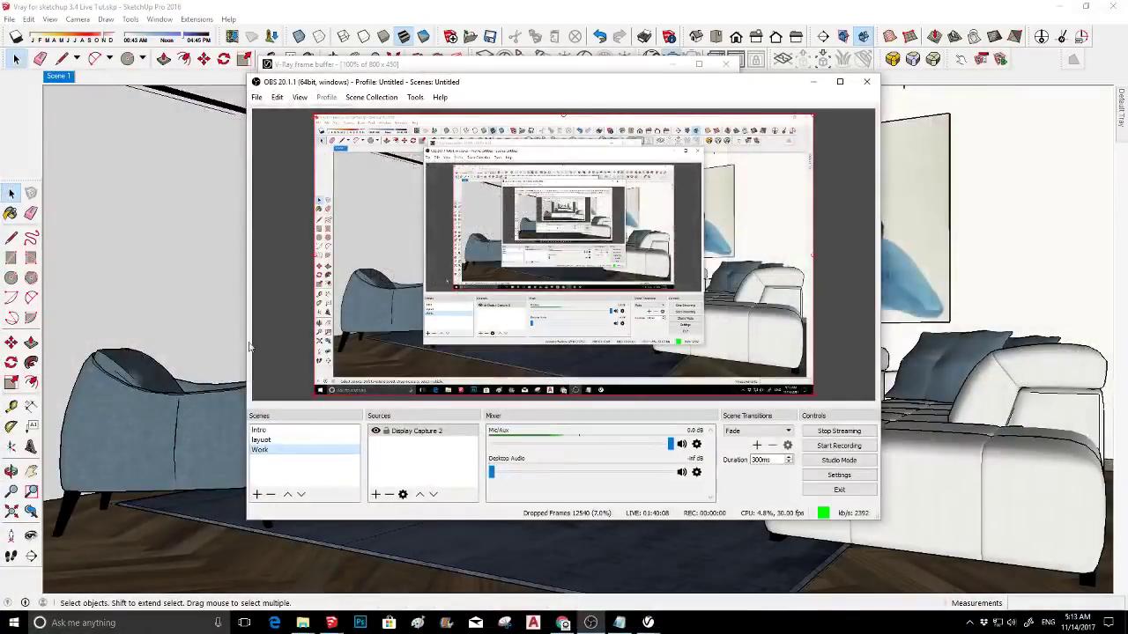
pyautogui.click(189, 306)
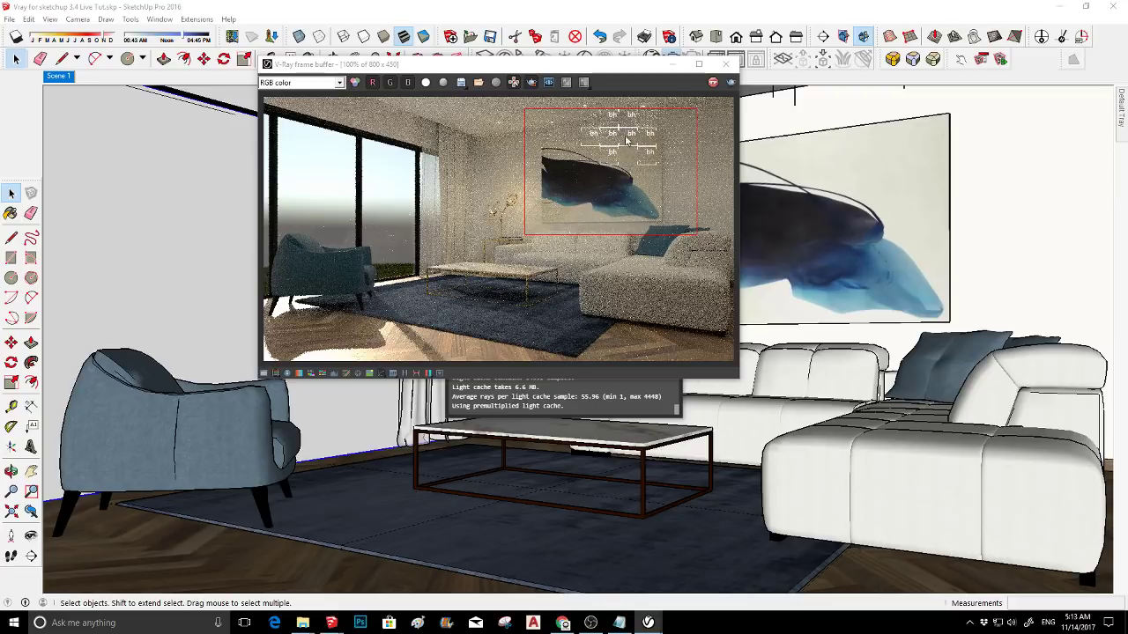
# - Zoom the frame buffer to 200% on the region-rendered painting, then back to 100%
pyautogui.scroll(1, 653, 122)
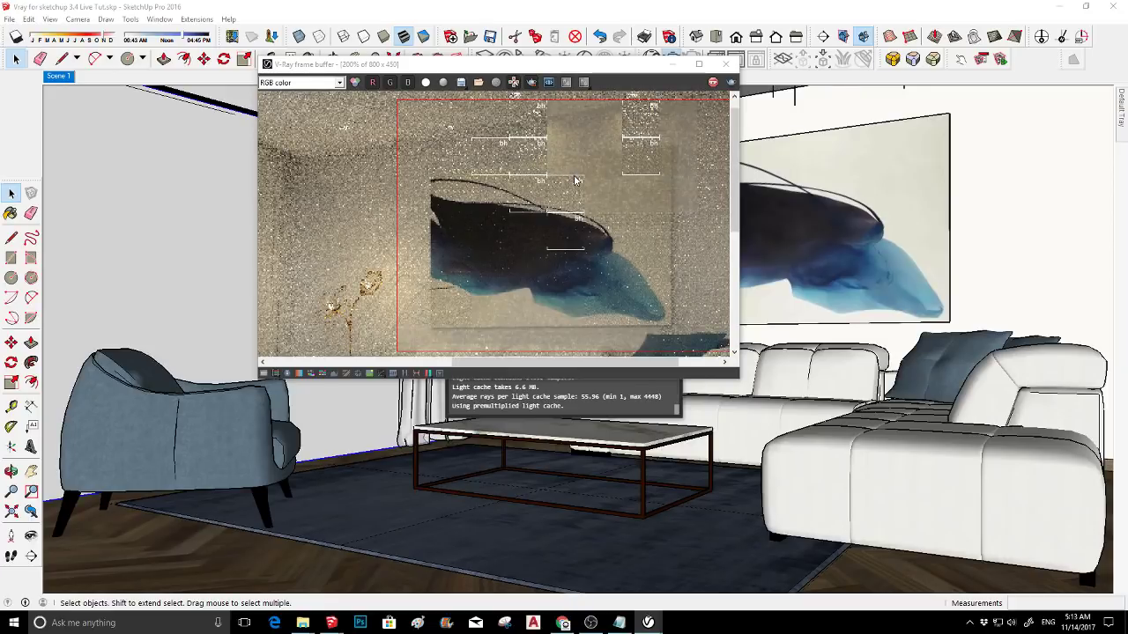
pyautogui.scroll(1, 575, 182)
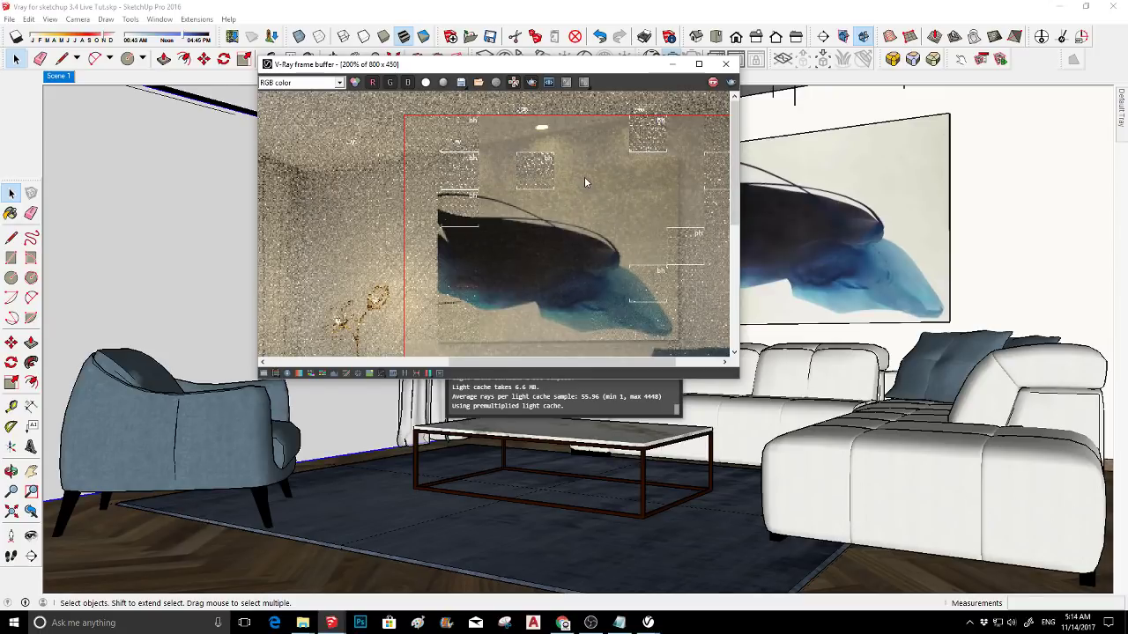
pyautogui.scroll(-1, 584, 176)
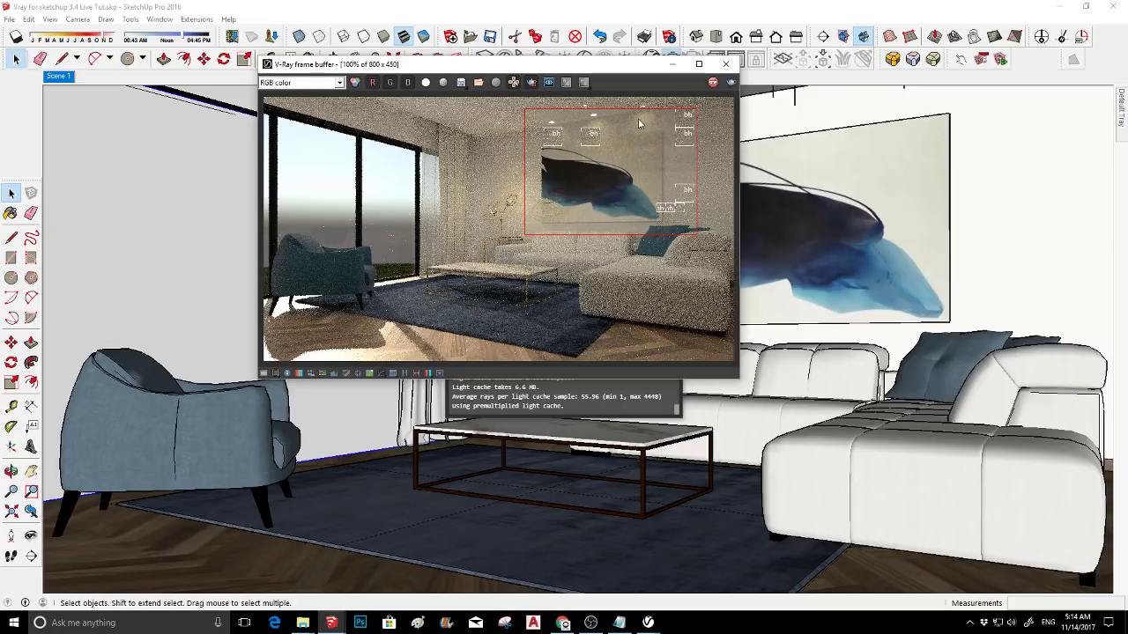
# - Stop rendering and set V-Ray Spot Light#1's colour to near-white (255, 255, 253)
pyautogui.click(713, 82)
pyautogui.click(725, 63)
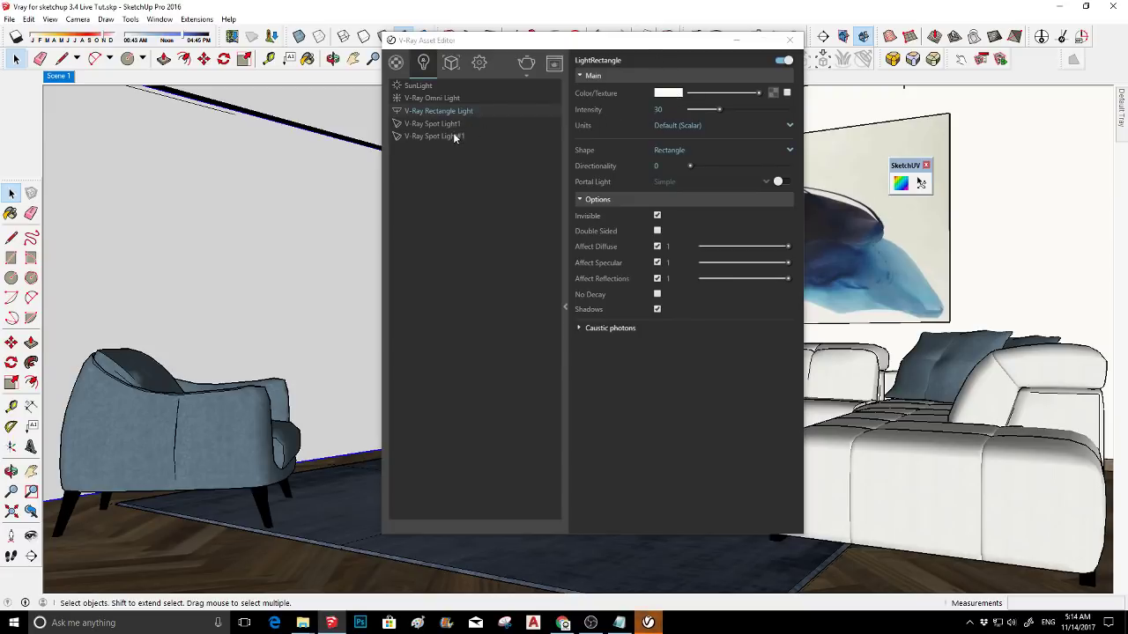
pyautogui.click(513, 136)
pyautogui.click(663, 92)
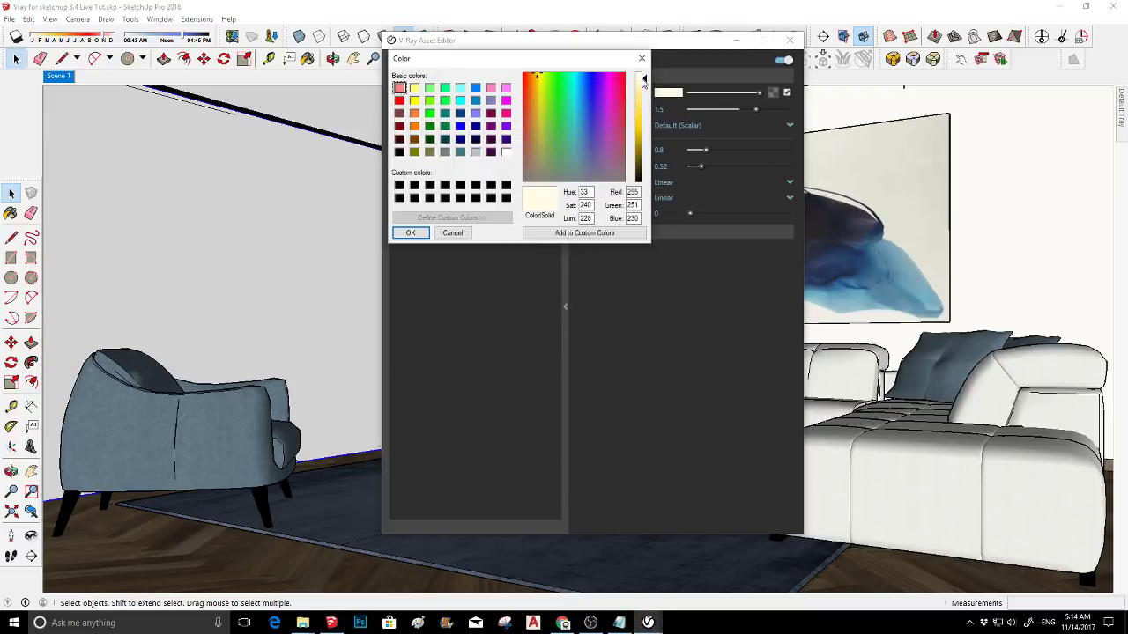
pyautogui.moveTo(645, 79); pyautogui.dragTo(645, 73)
pyautogui.click(411, 234)
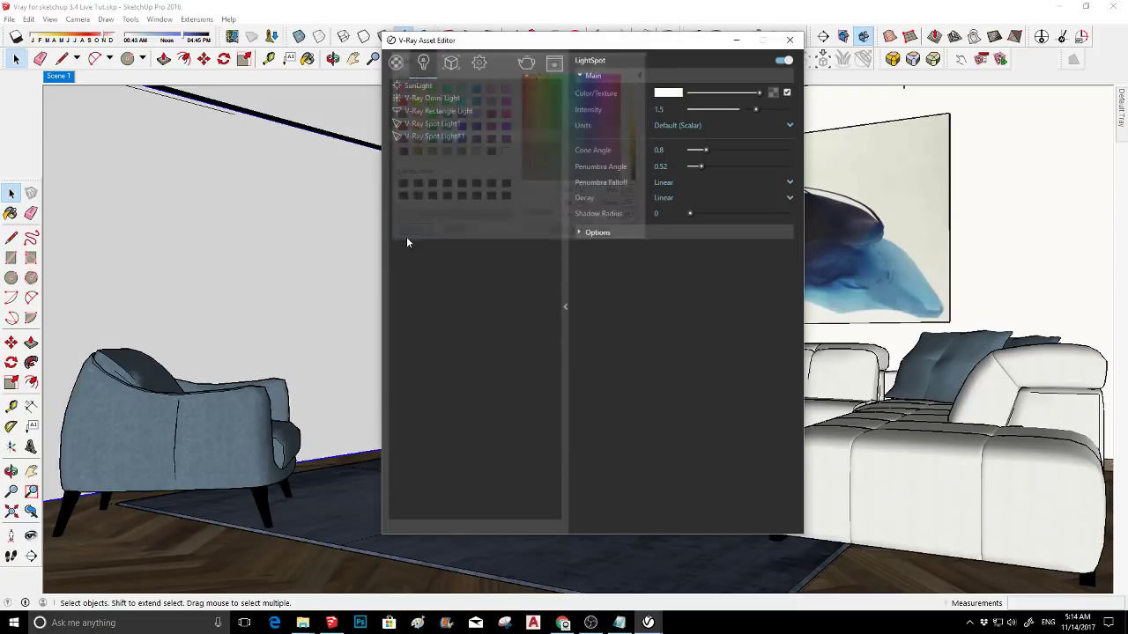
pyautogui.click(790, 40)
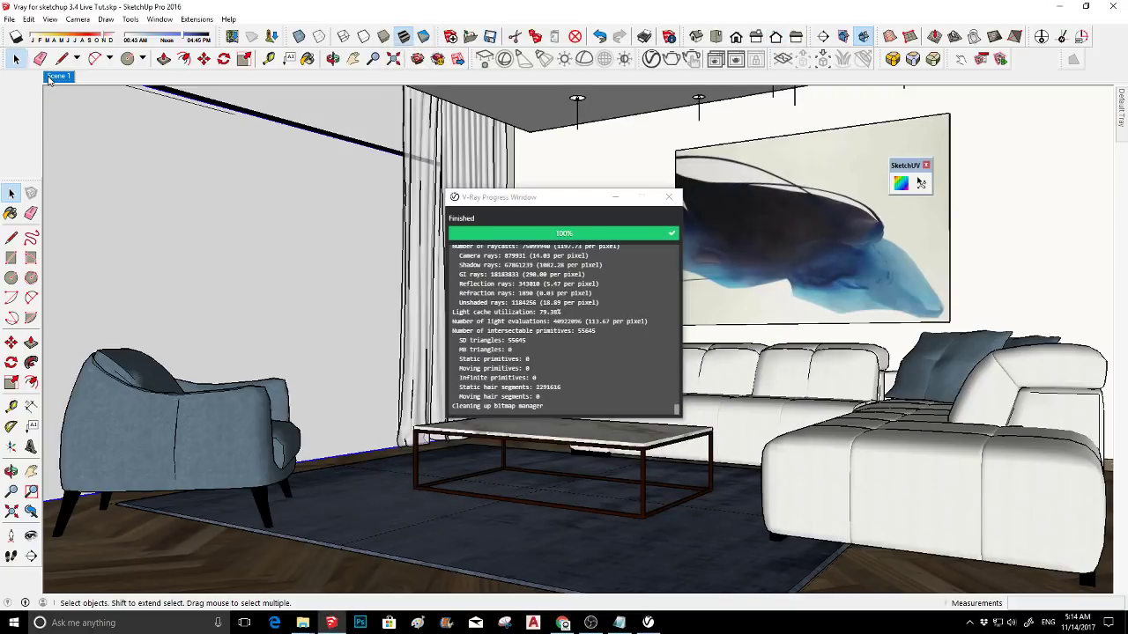
# - Reopen the V-Ray Asset Editor, close the progress window, and return to the Environment settings
pyautogui.click(649, 57)
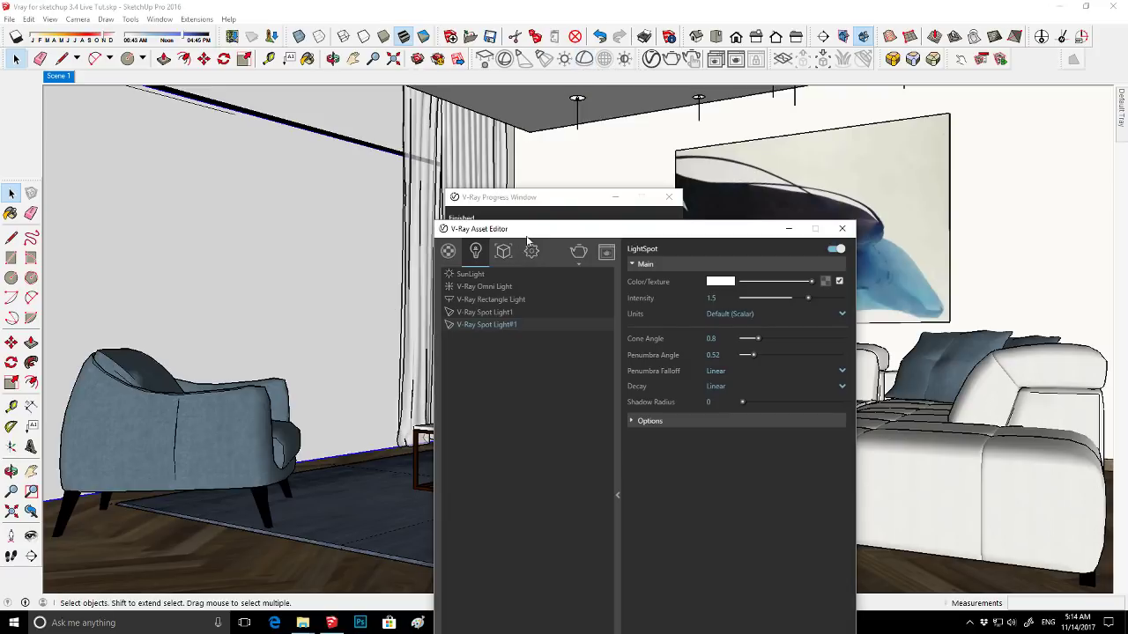
pyautogui.moveTo(521, 230); pyautogui.dragTo(443, 45)
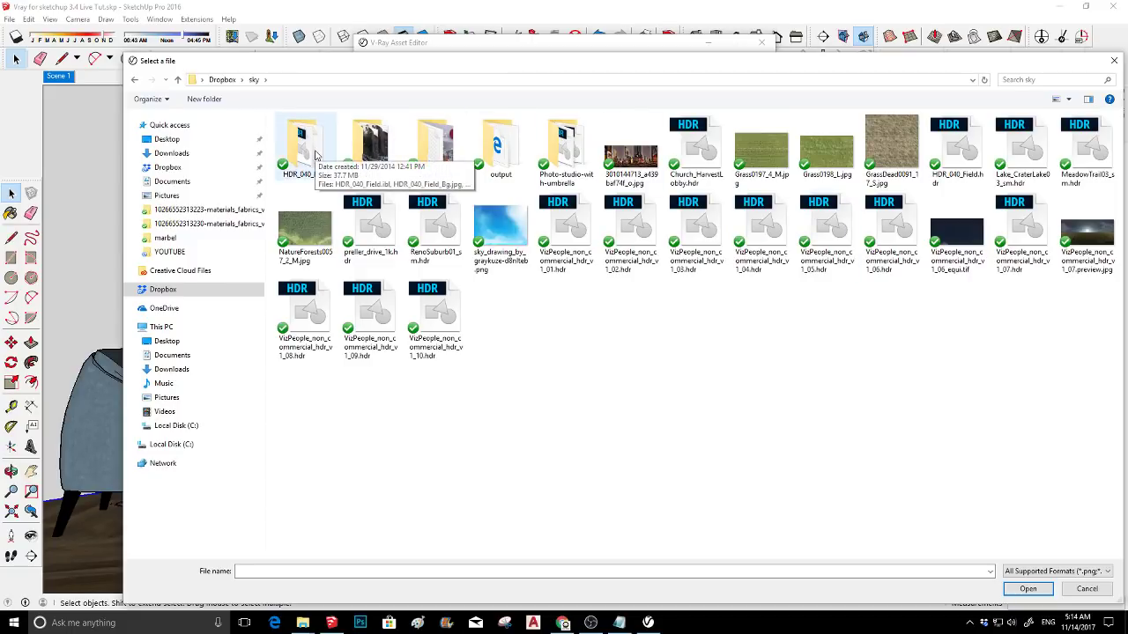
pyautogui.doubleClick(315, 155)
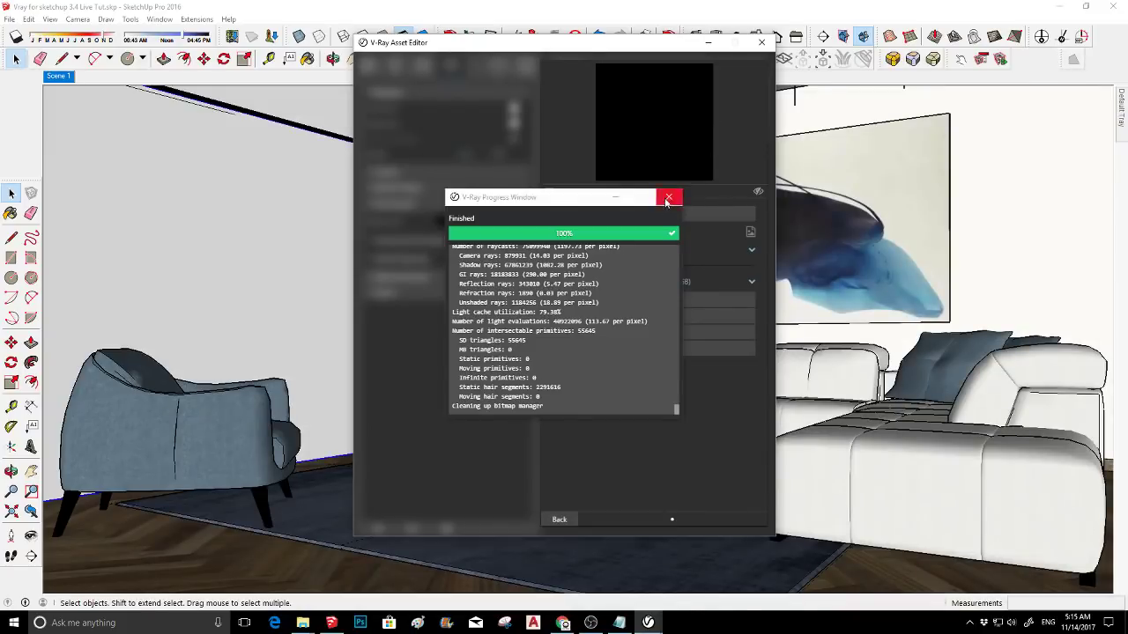
pyautogui.click(669, 196)
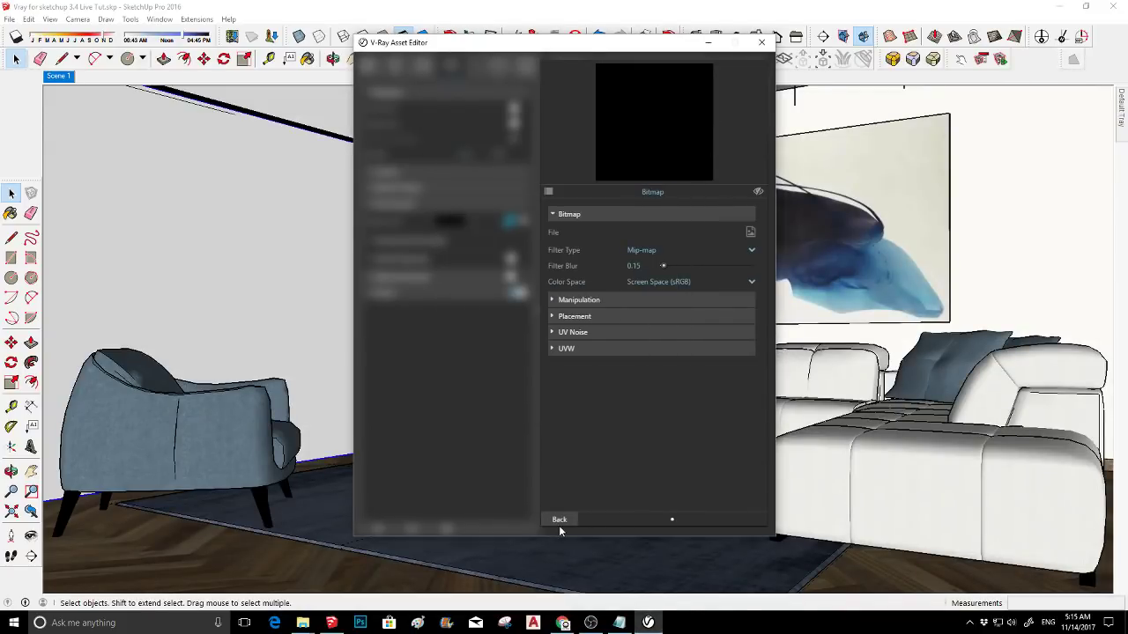
pyautogui.click(559, 521)
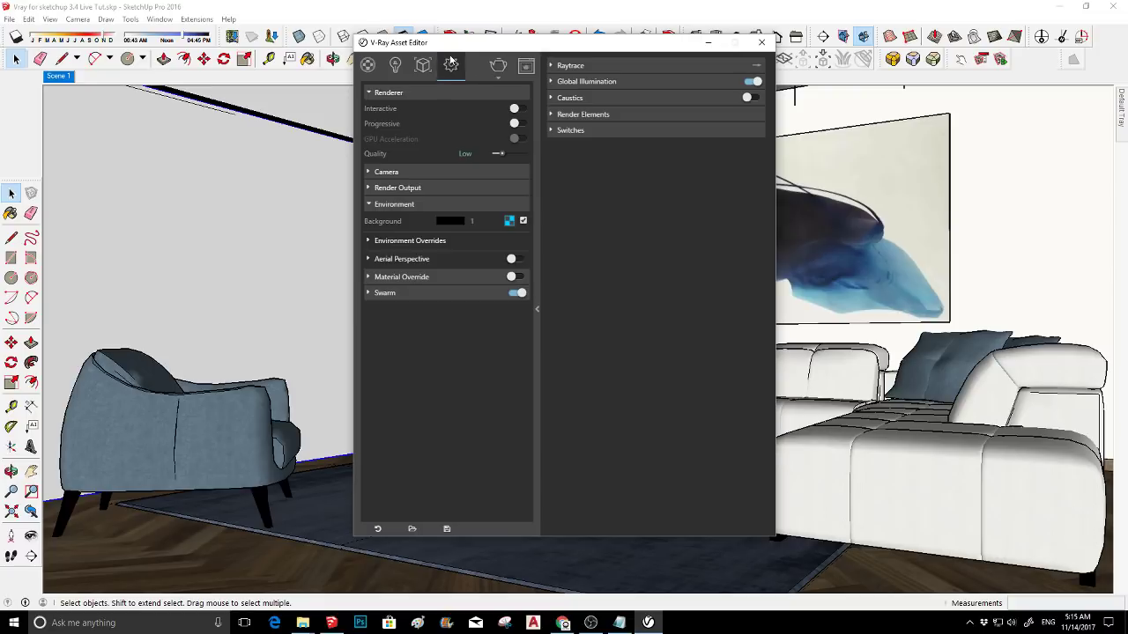
# - Load the .hdr file from Dropbox > sky > HDR_040_Field into the Background texture slot
pyautogui.click(508, 221)
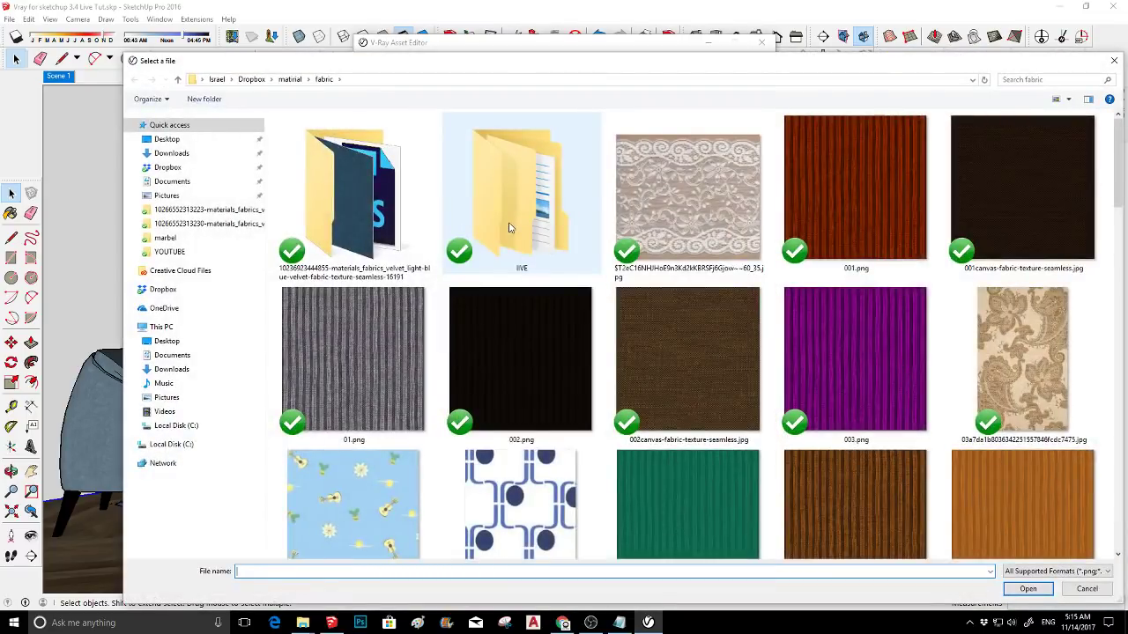
pyautogui.click(175, 293)
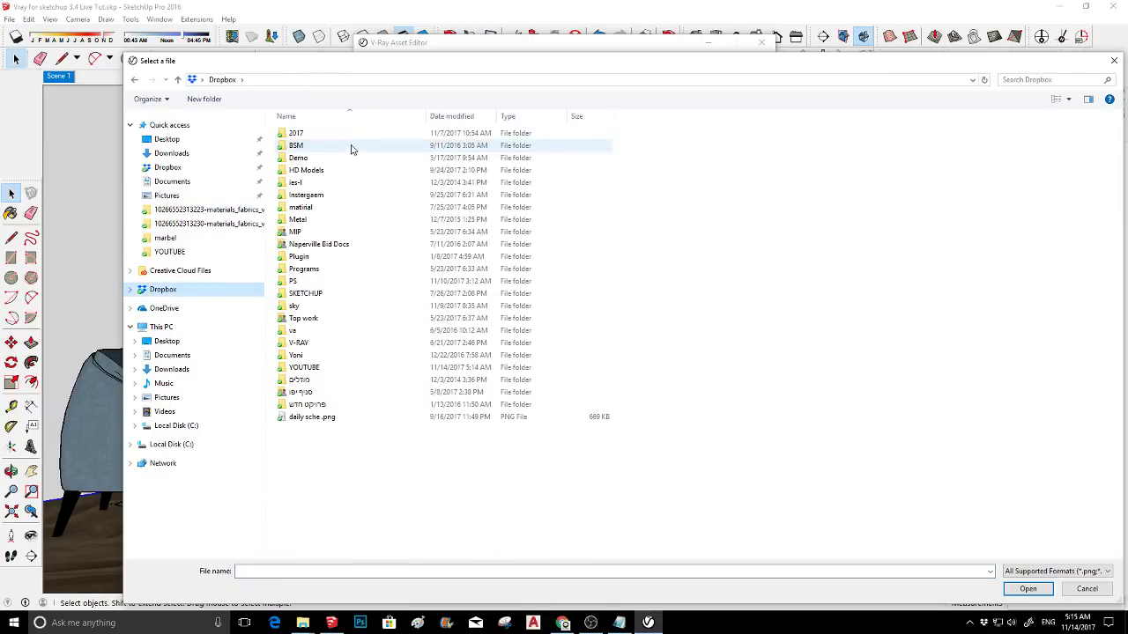
pyautogui.doubleClick(334, 137)
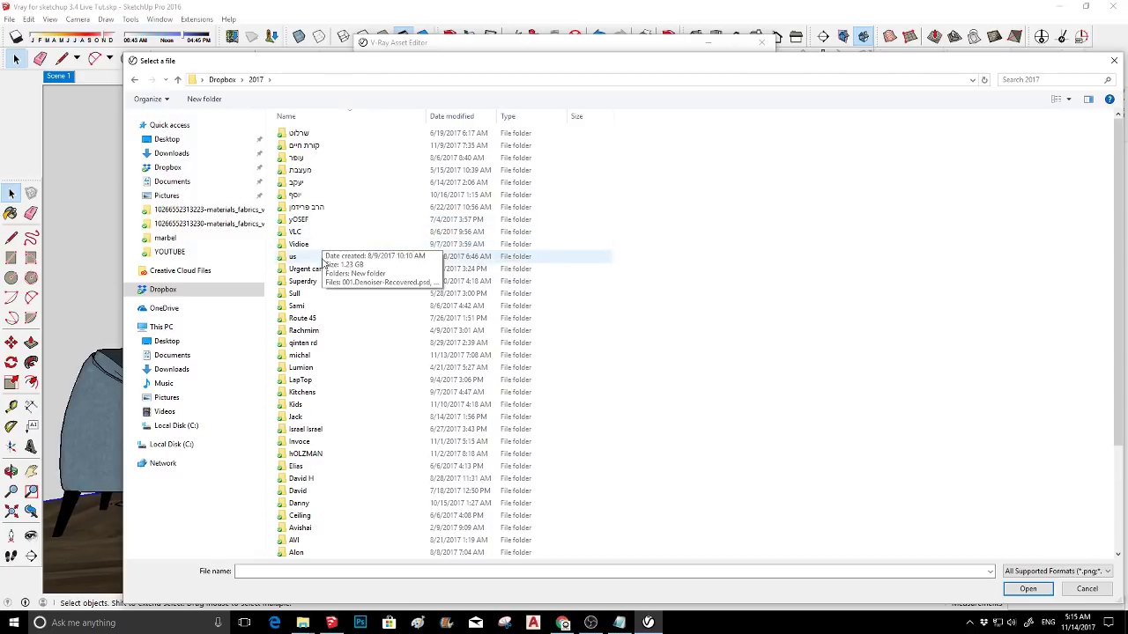
pyautogui.click(189, 292)
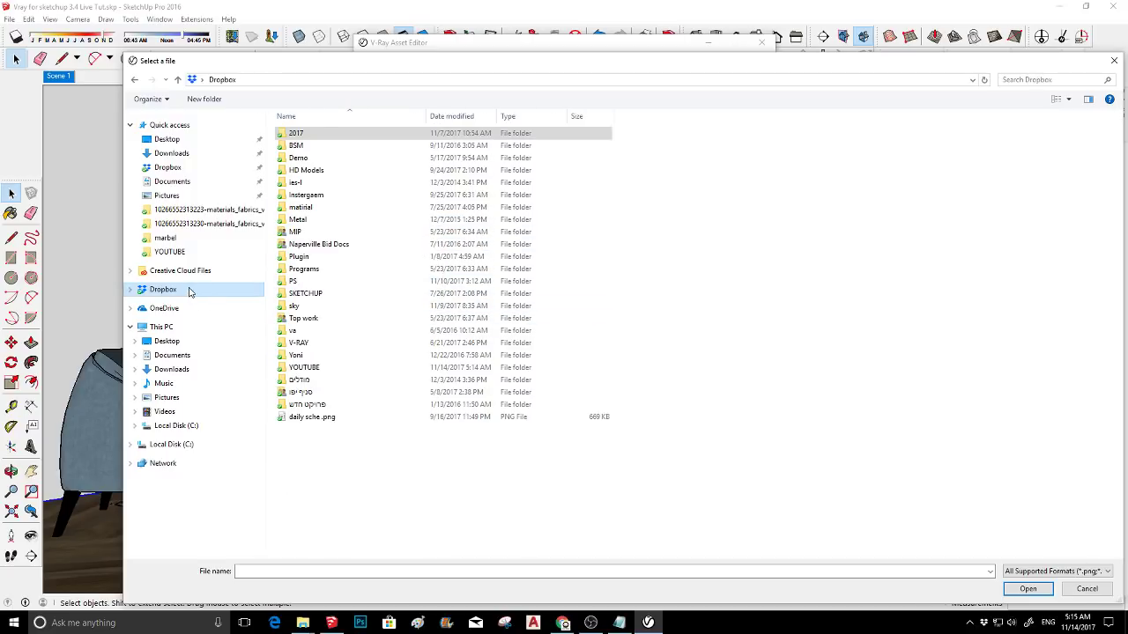
pyautogui.doubleClick(297, 306)
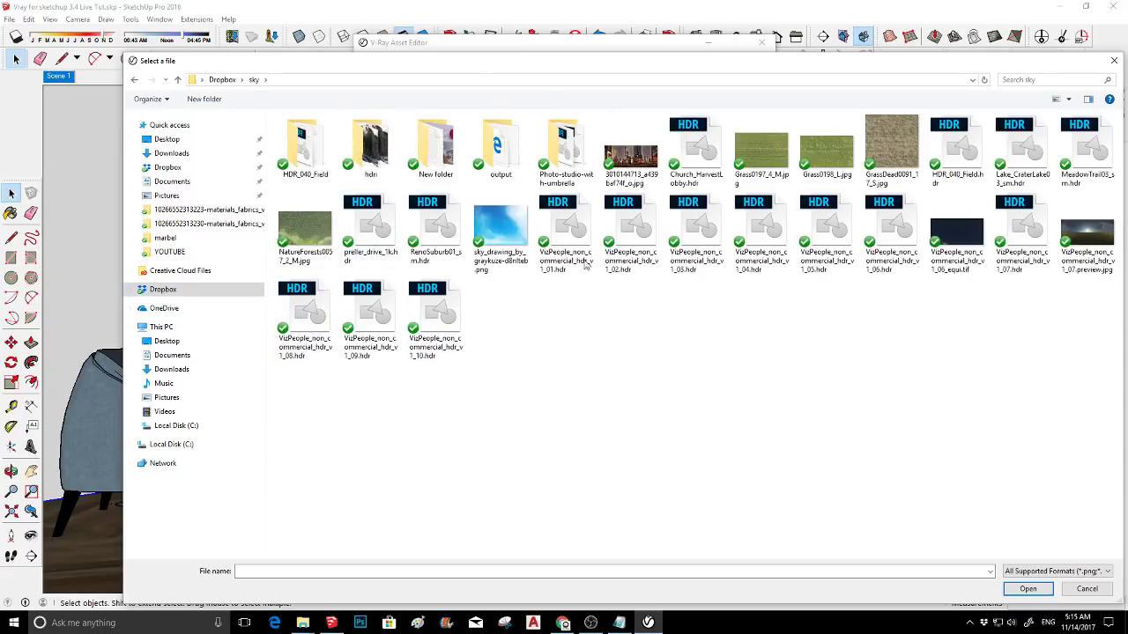
pyautogui.doubleClick(300, 158)
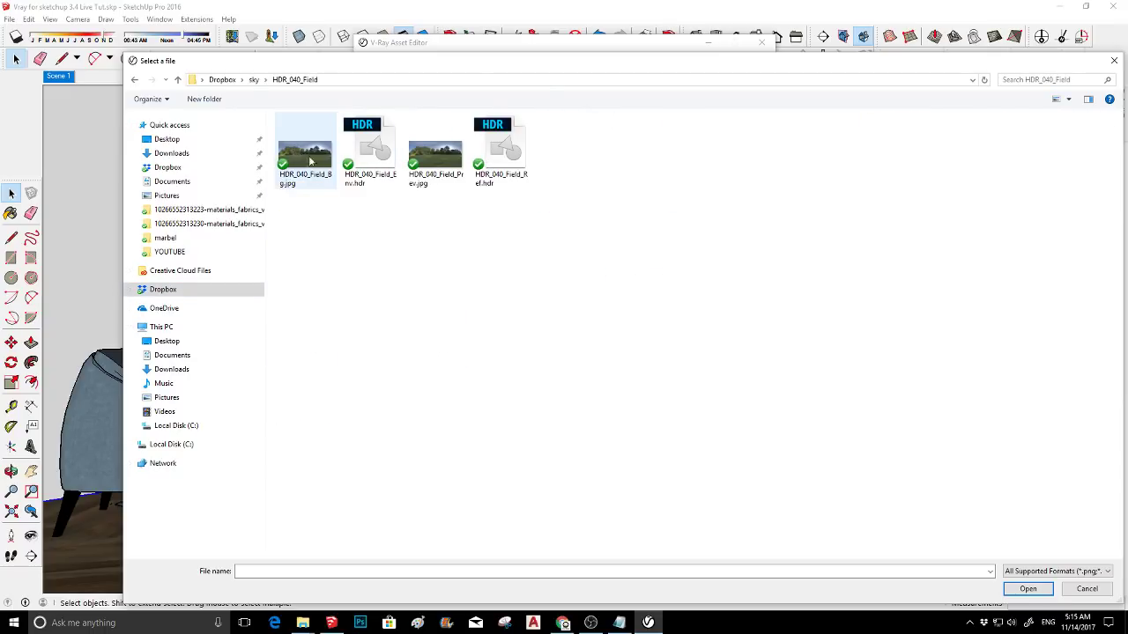
pyautogui.doubleClick(503, 148)
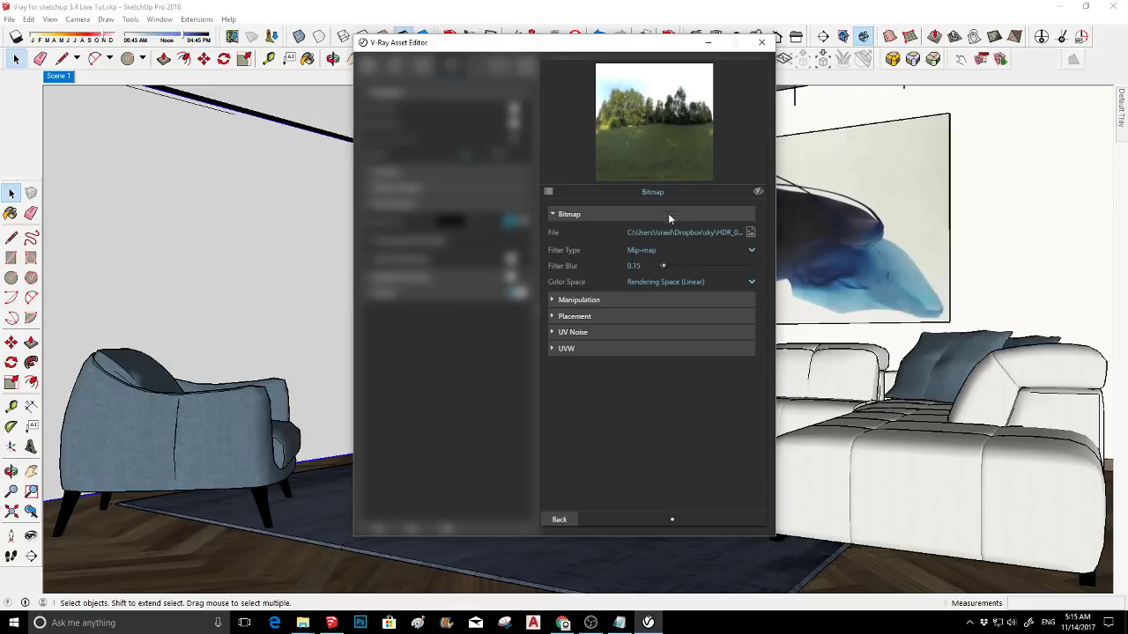
# - Switch the field HDR bitmap's UVW generator to UVWGenEnvironment mapping, then go back to render settings
pyautogui.click(577, 350)
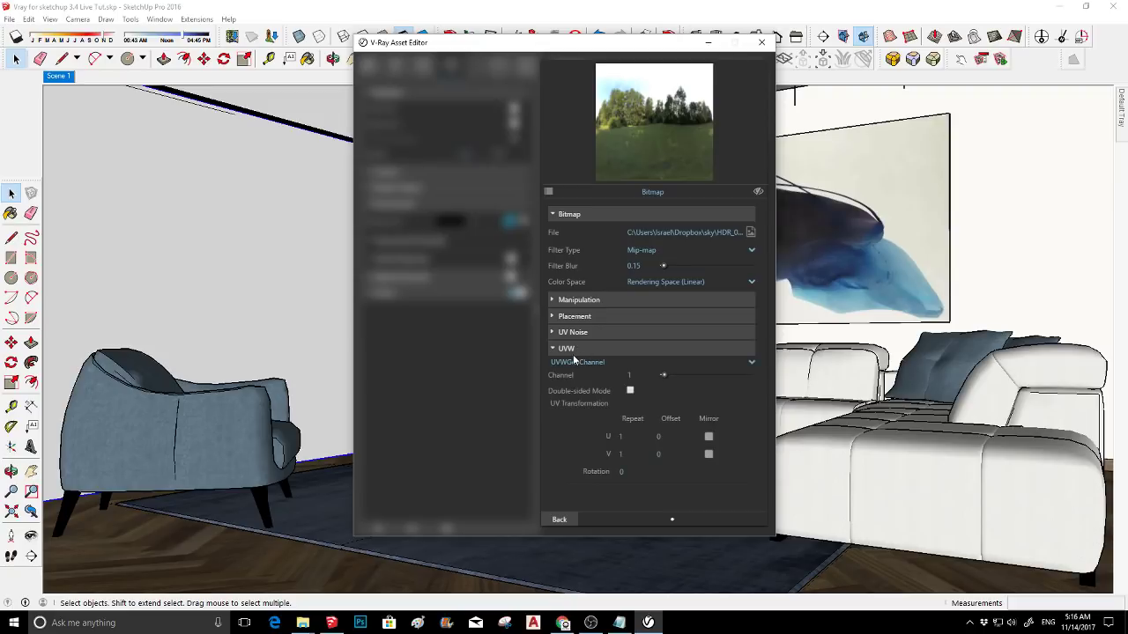
pyautogui.click(617, 363)
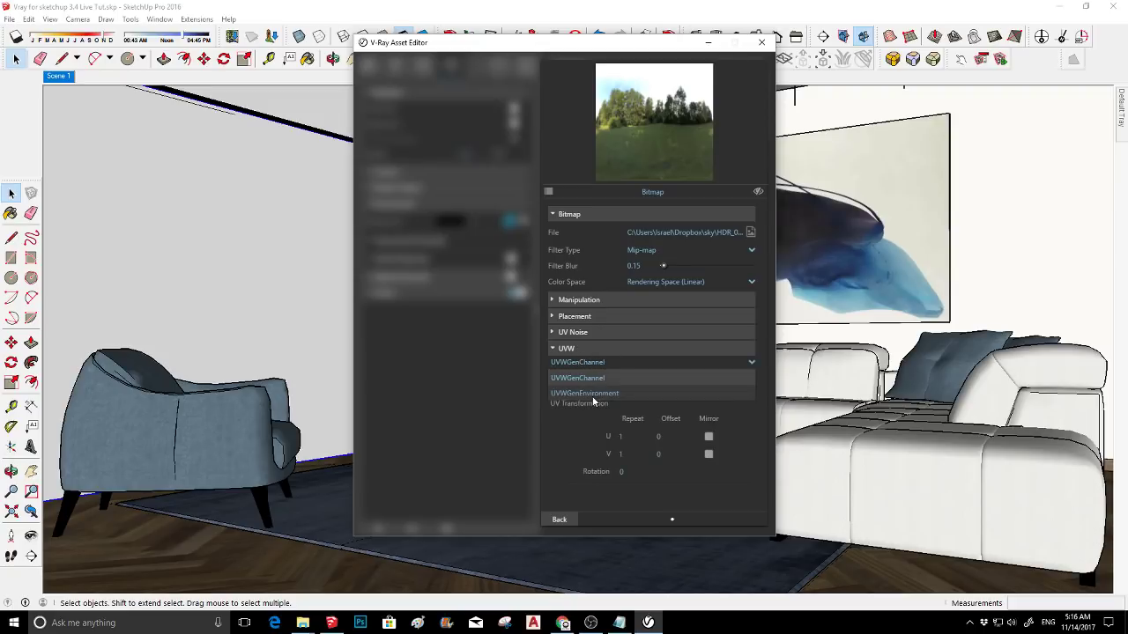
pyautogui.click(592, 395)
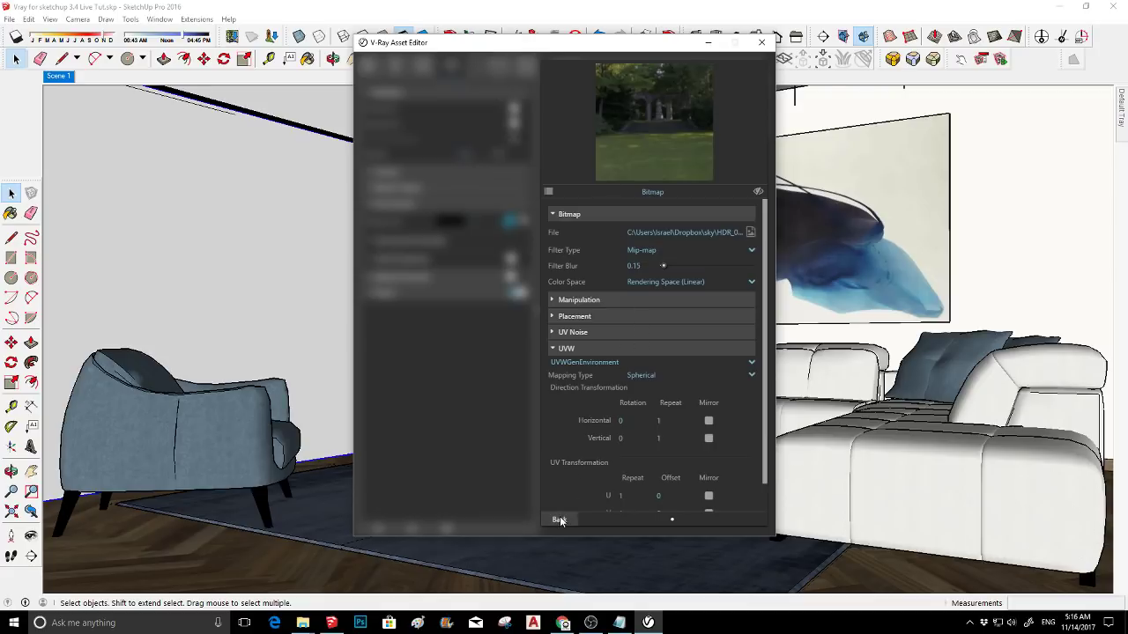
pyautogui.click(622, 421)
pyautogui.moveTo(515, 51); pyautogui.dragTo(504, 81)
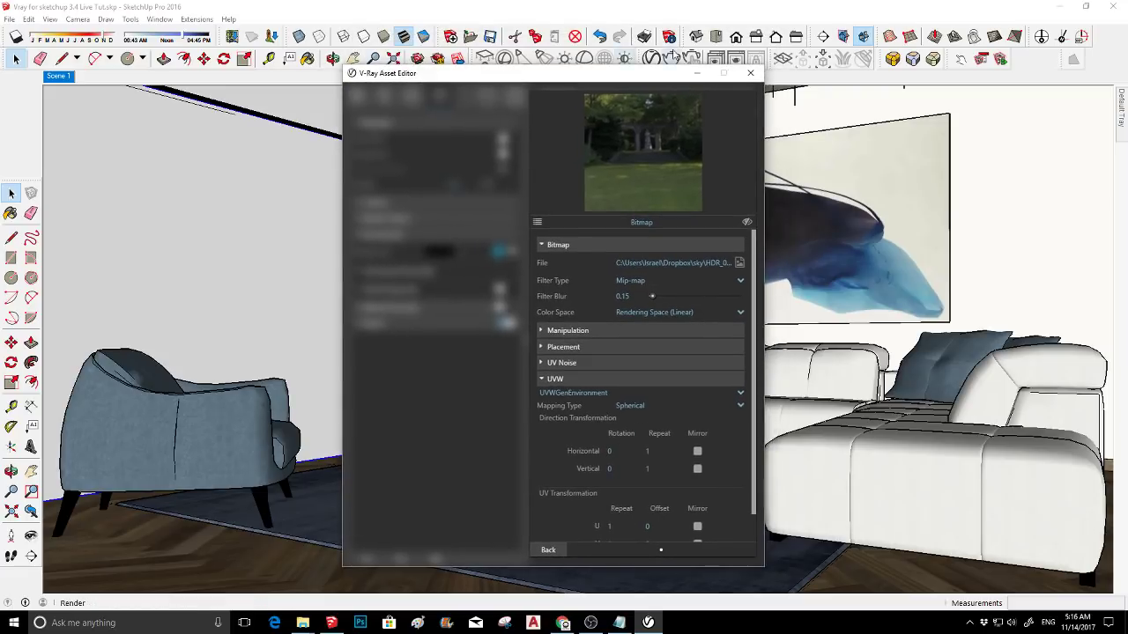
pyautogui.click(547, 549)
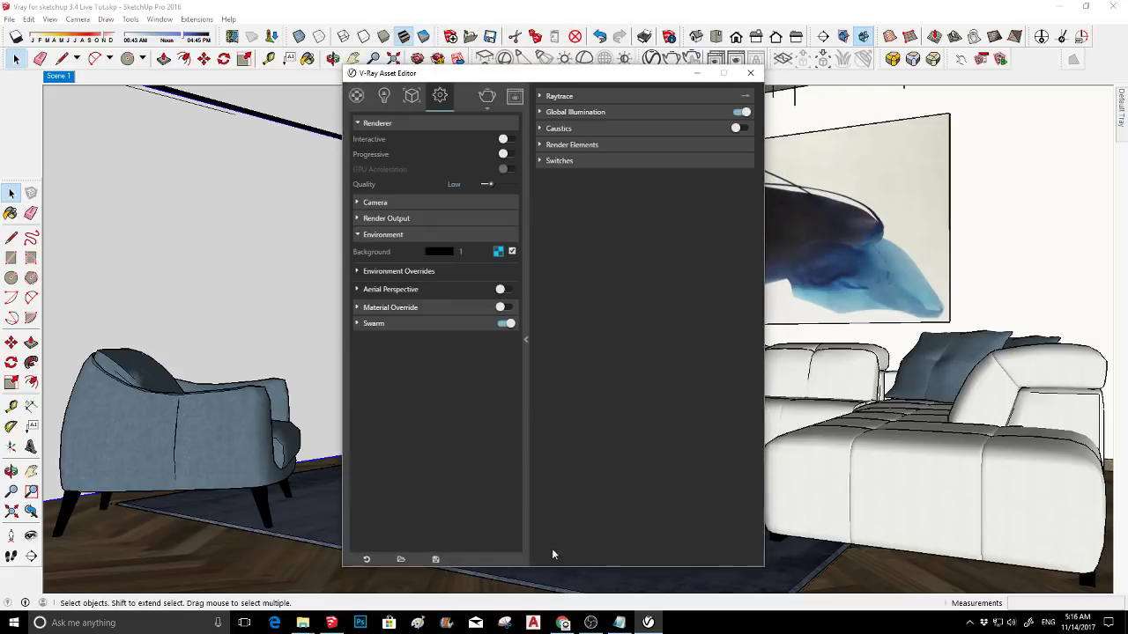
# - Test-render the whole living room with Region Render turned off
pyautogui.click(487, 95)
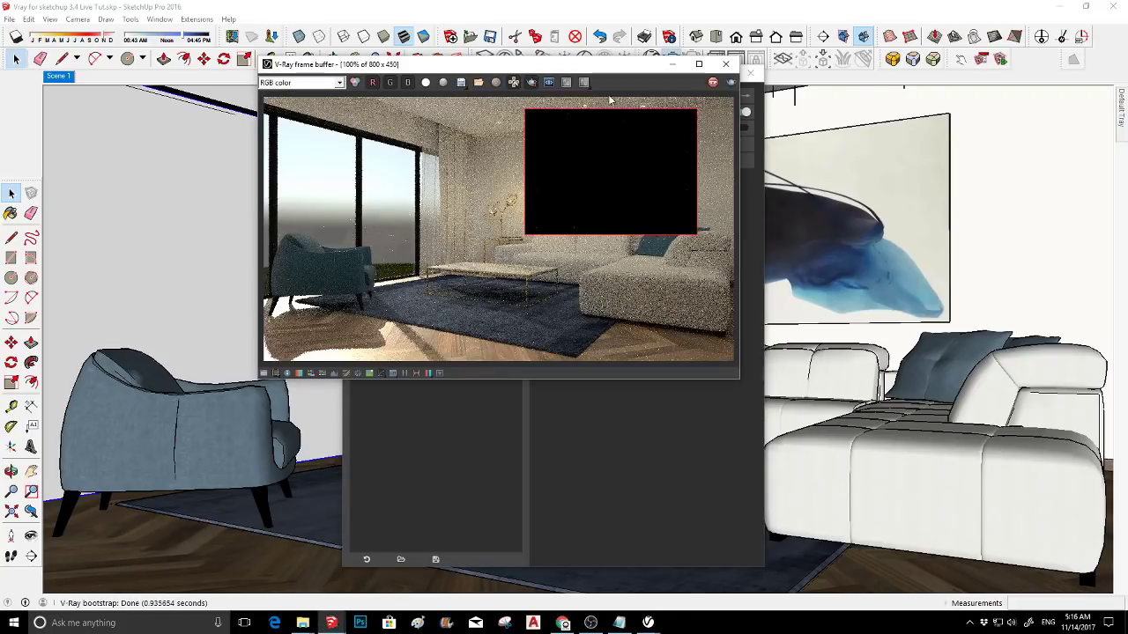
pyautogui.click(712, 83)
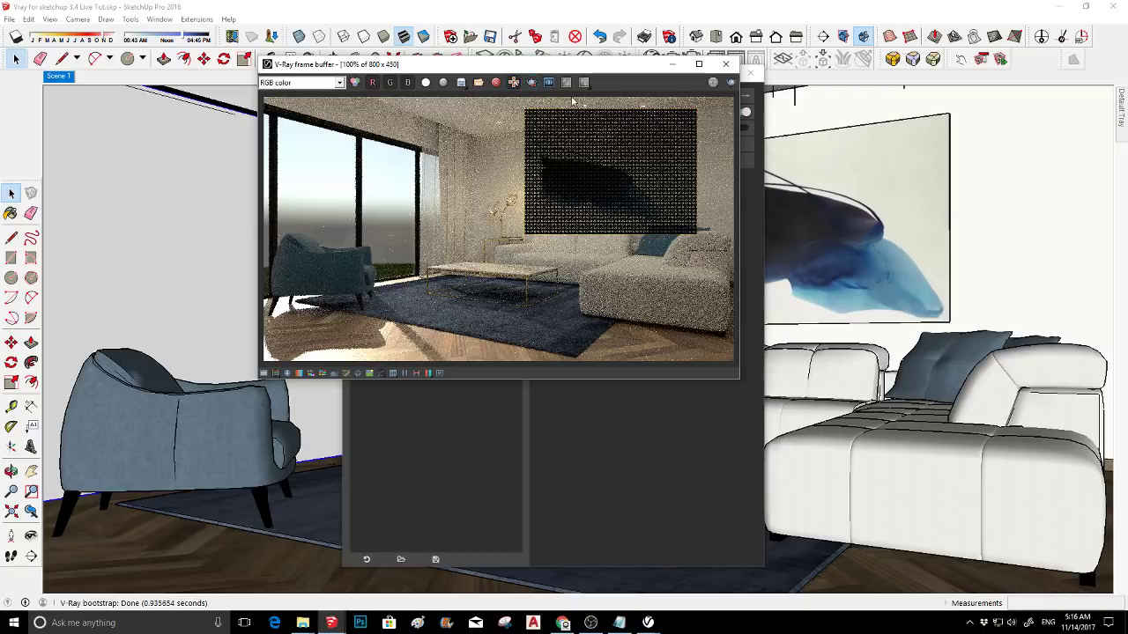
pyautogui.click(730, 83)
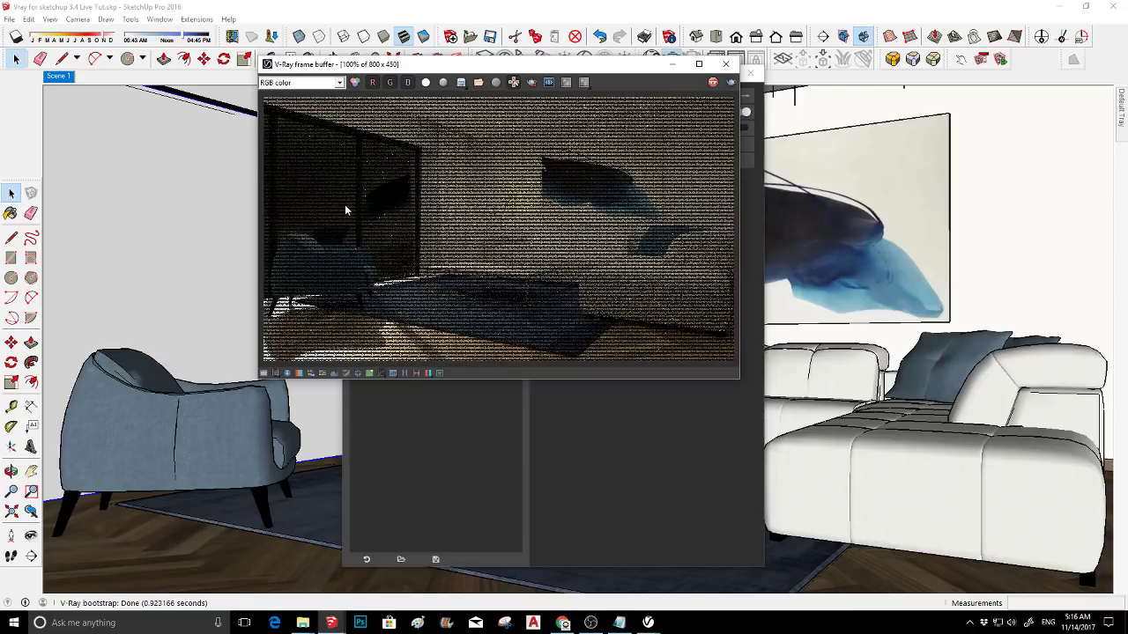
pyautogui.scroll(1, 347, 212)
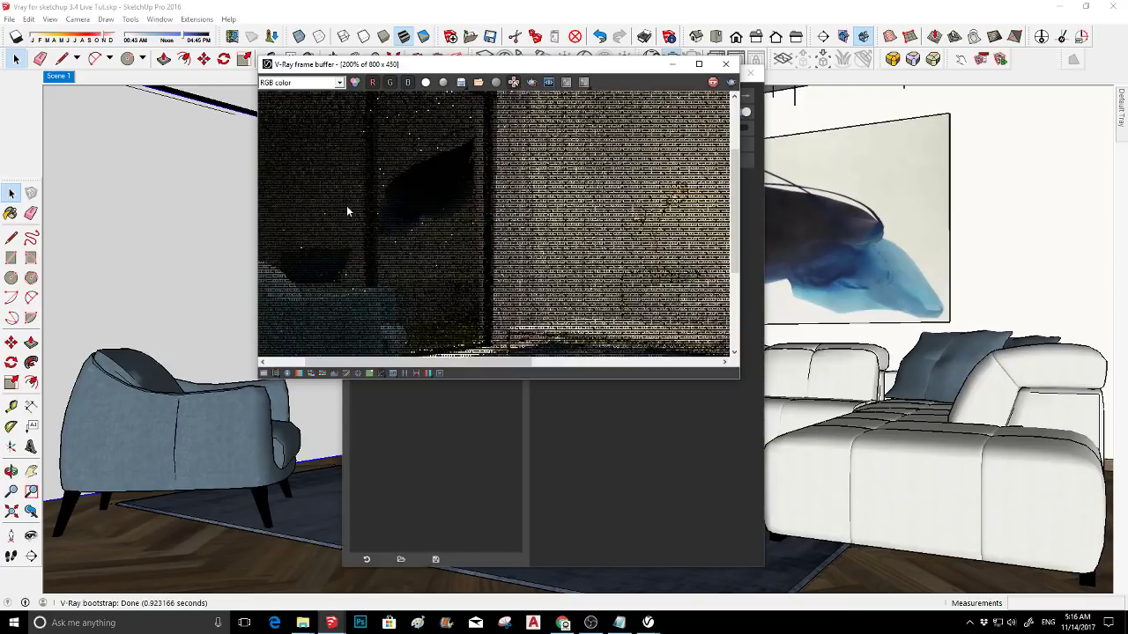
# - Stop the render, close the frame buffer, and open the background HDR bitmap's settings
pyautogui.click(713, 82)
pyautogui.click(725, 64)
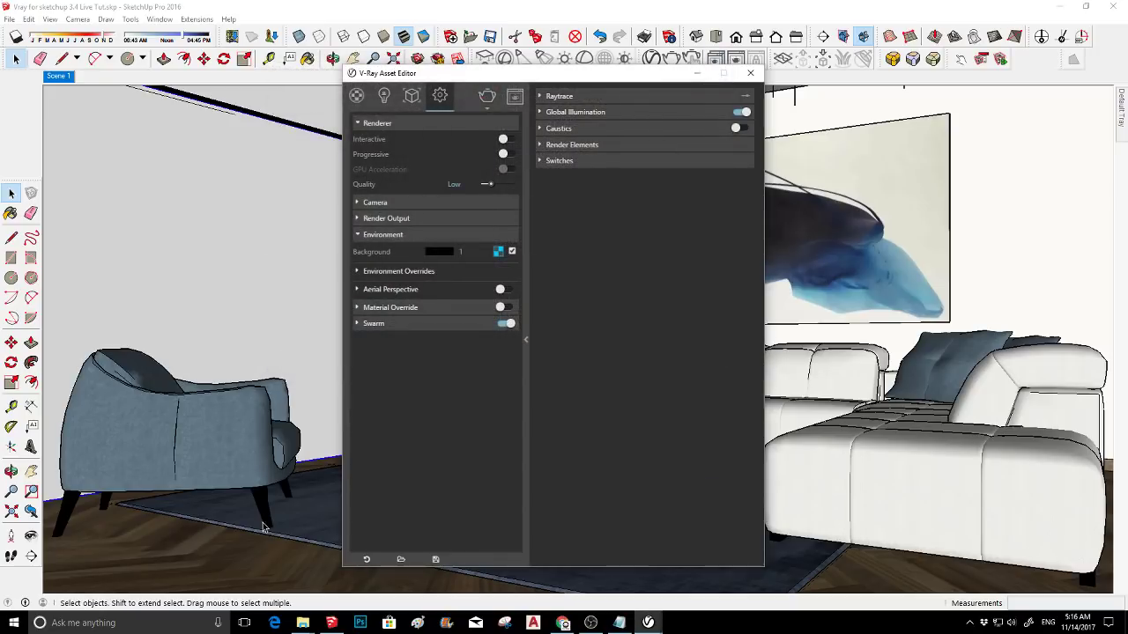
pyautogui.click(498, 251)
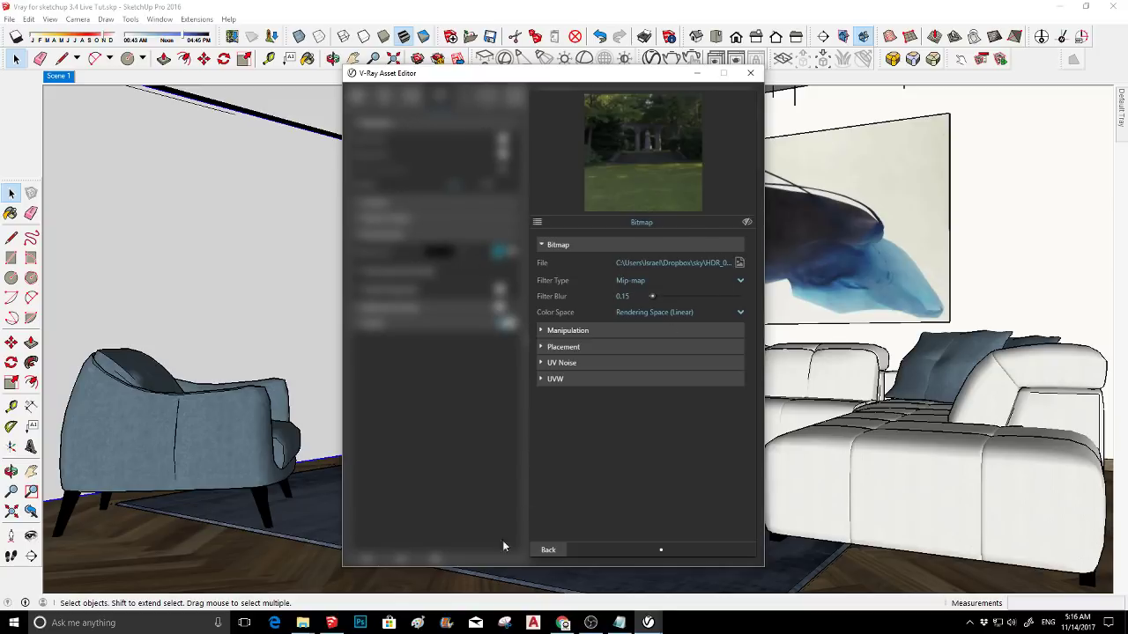
pyautogui.click(302, 623)
# - Open HDR_040_Field_Prev.jpg from Dropbox > sky > HDR_040_Field in File Explorer
pyautogui.click(248, 563)
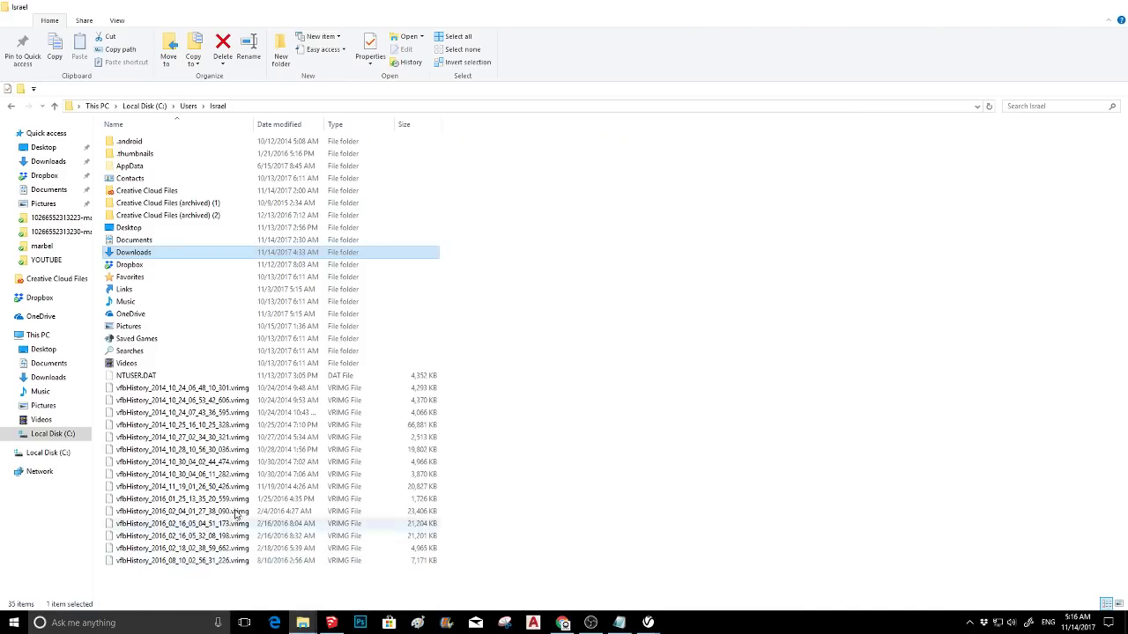
pyautogui.click(39, 300)
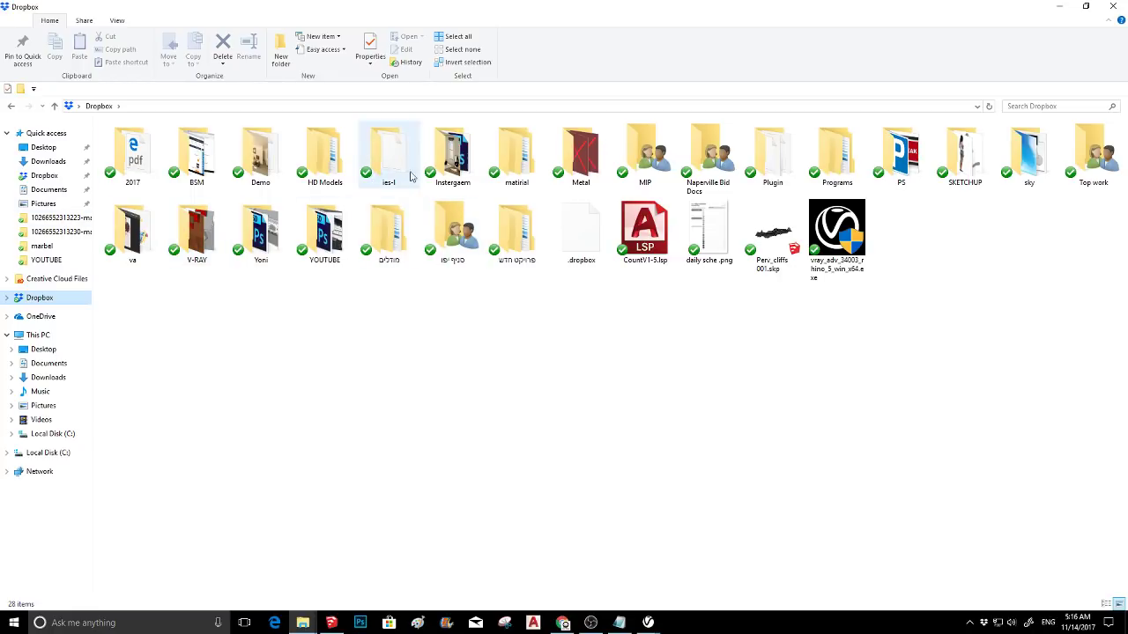
pyautogui.doubleClick(1024, 163)
pyautogui.click(134, 155)
pyautogui.doubleClick(134, 155)
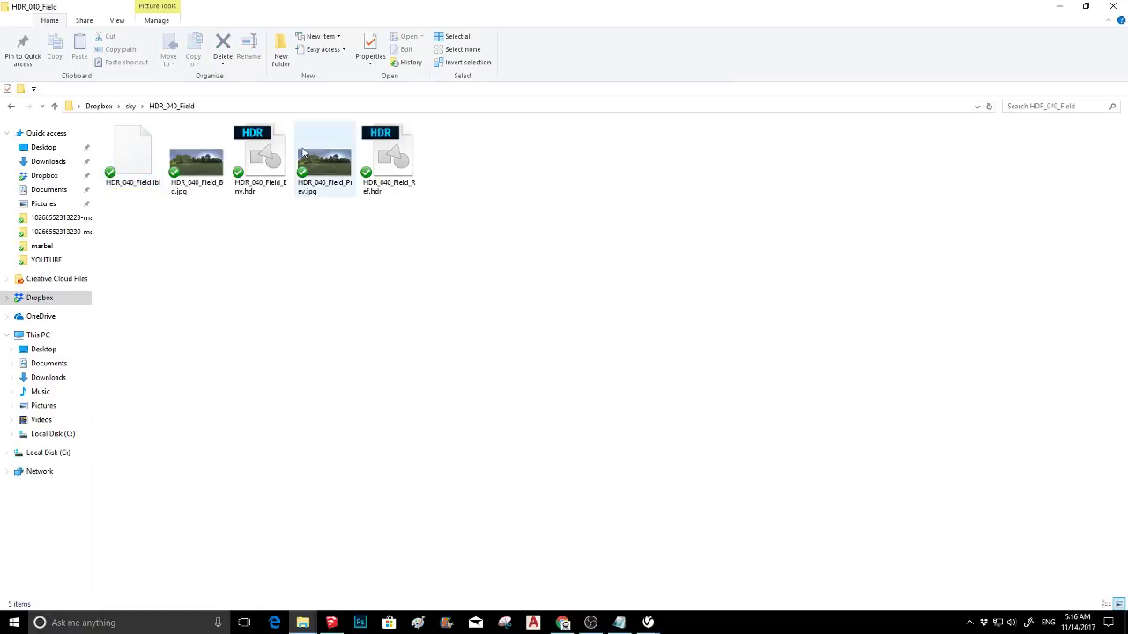
pyautogui.doubleClick(331, 159)
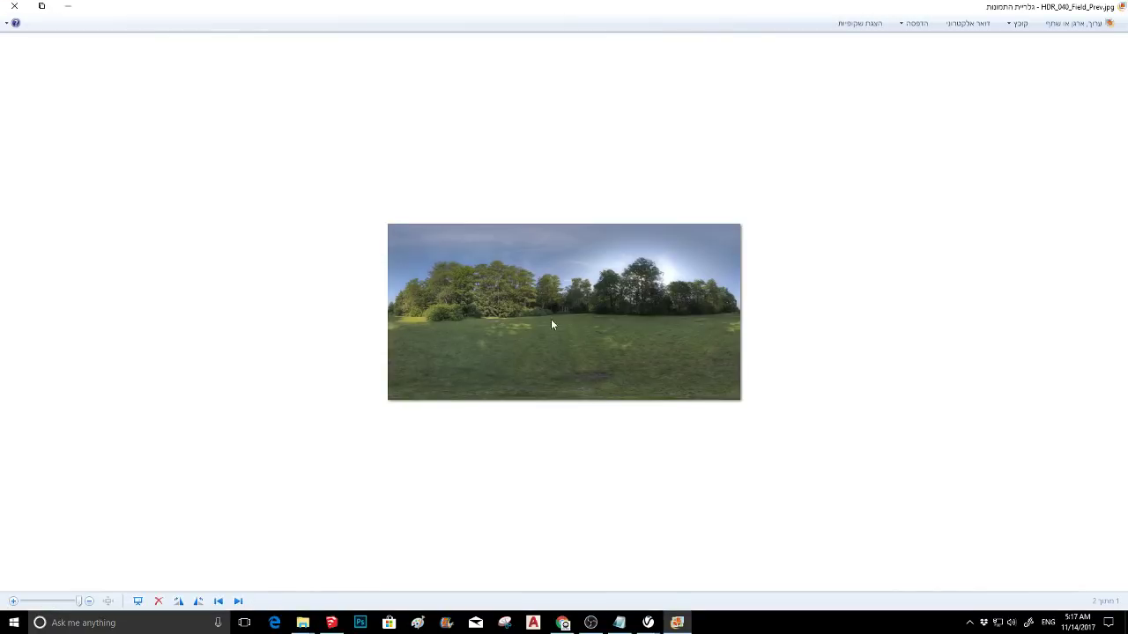
# - Inspect the field panorama preview, then close the viewer and minimize Explorer
pyautogui.scroll(5, 564, 319)
pyautogui.scroll(-4, 582, 308)
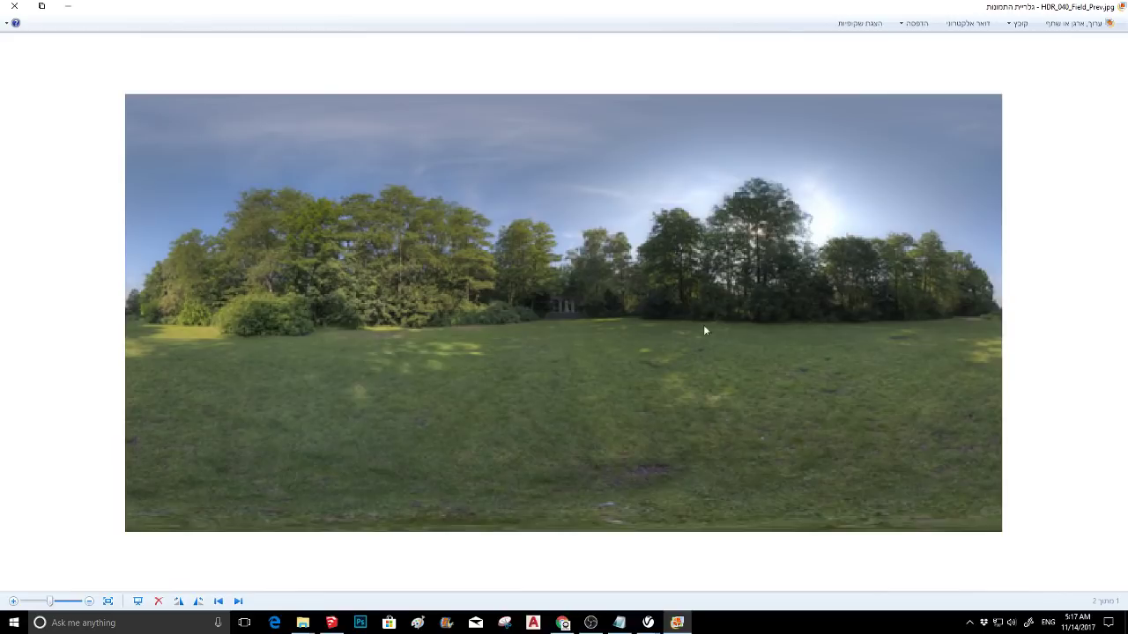
pyautogui.click(14, 8)
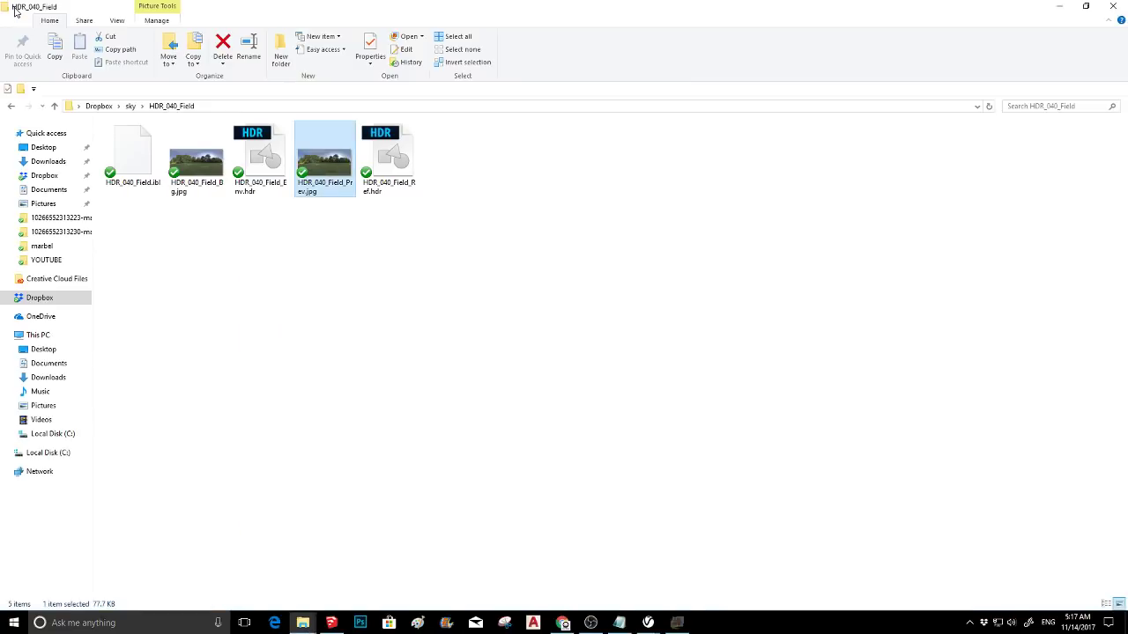
pyautogui.click(1065, 8)
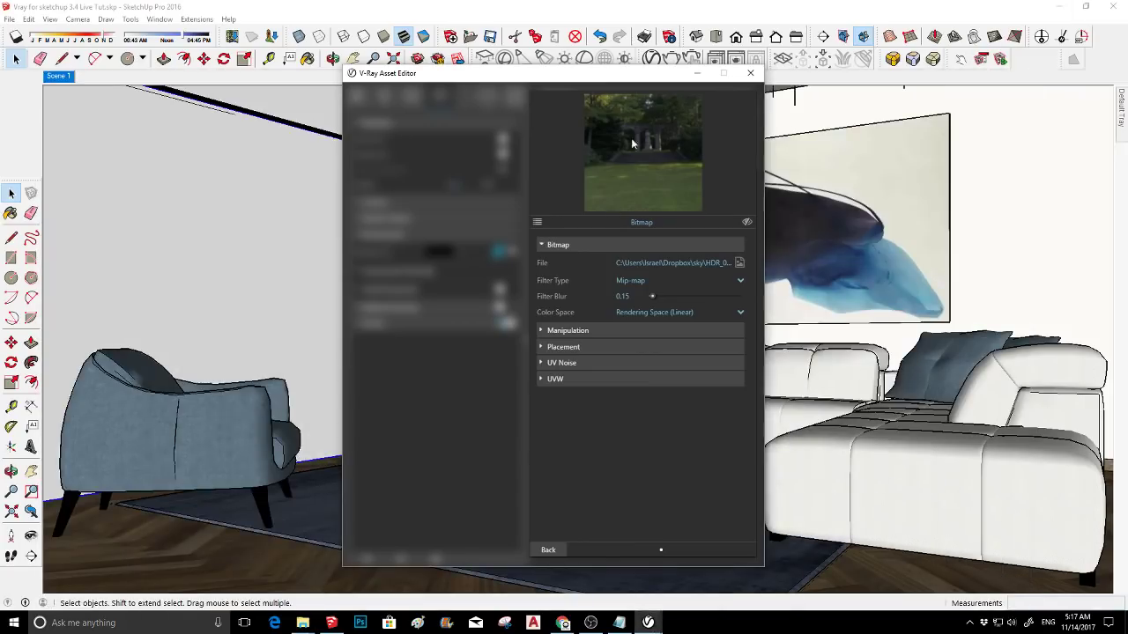
# - Give the field HDR background a horizontal rotation of 50 under UVW, then return to render settings
pyautogui.click(556, 379)
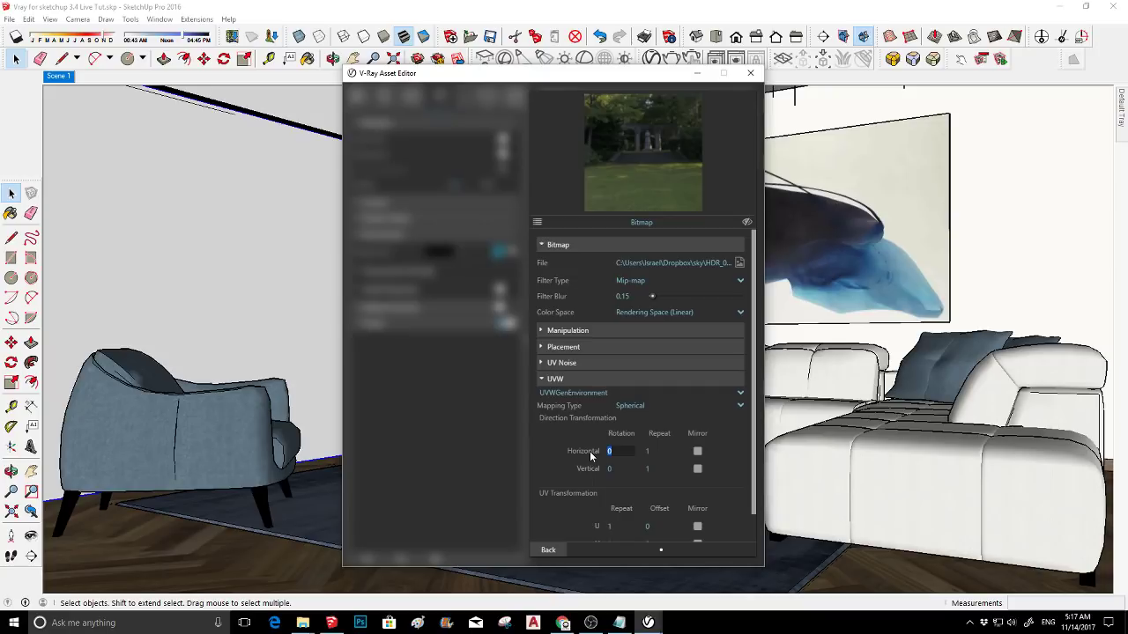
pyautogui.press('Return')
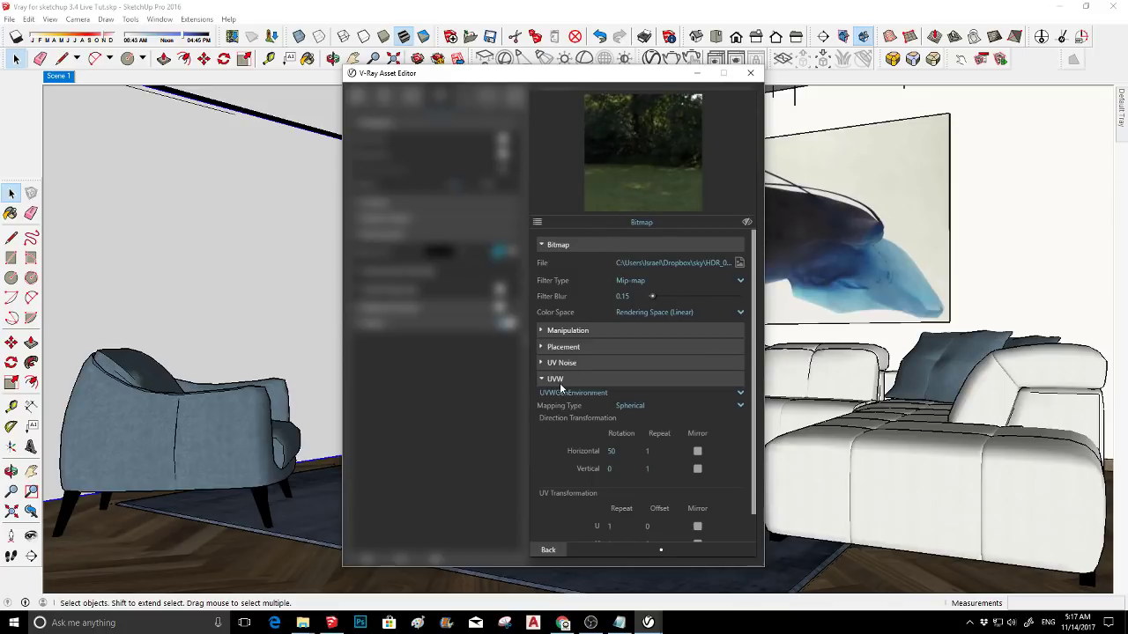
pyautogui.click(548, 549)
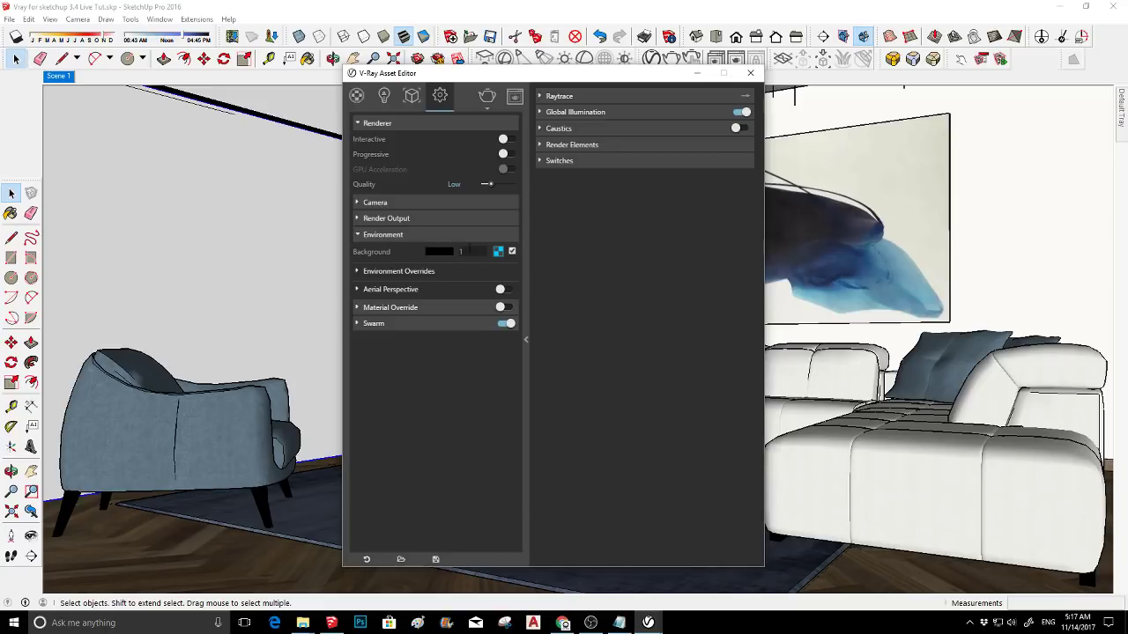
# - Set the environment background intensity to 150 and start a fresh render, clearing the old image
pyautogui.click(516, 96)
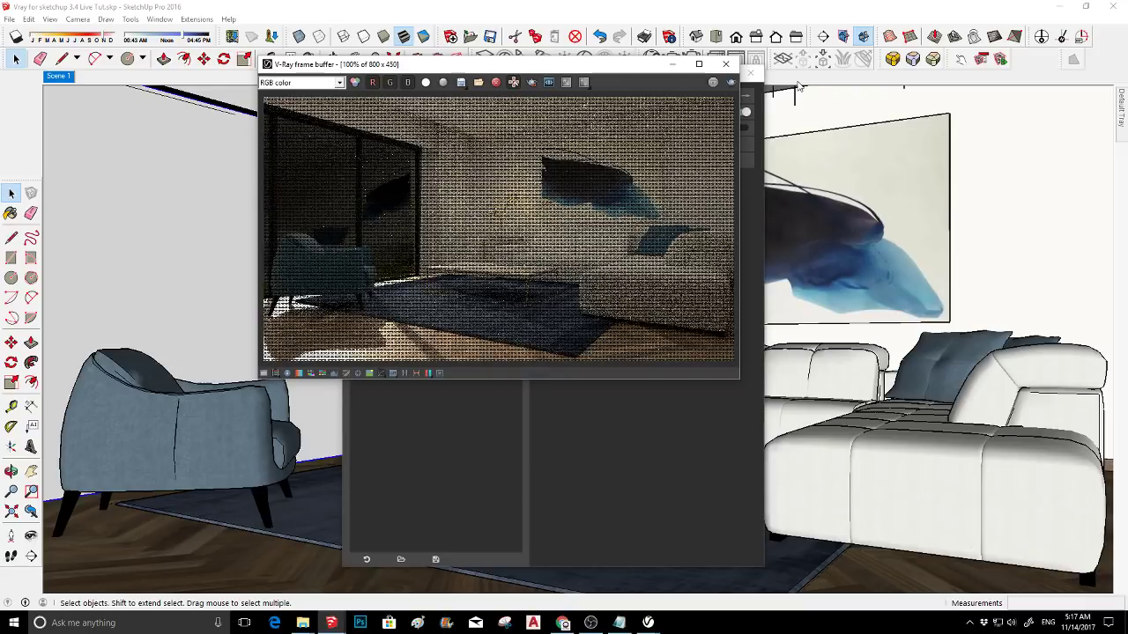
pyautogui.click(725, 63)
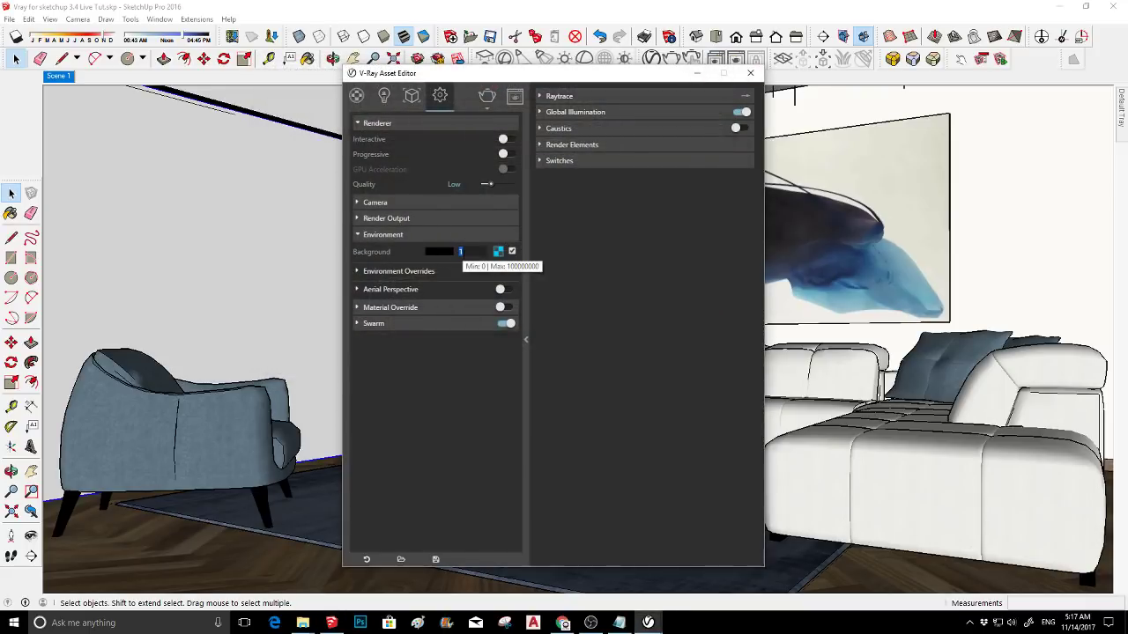
pyautogui.write('150')
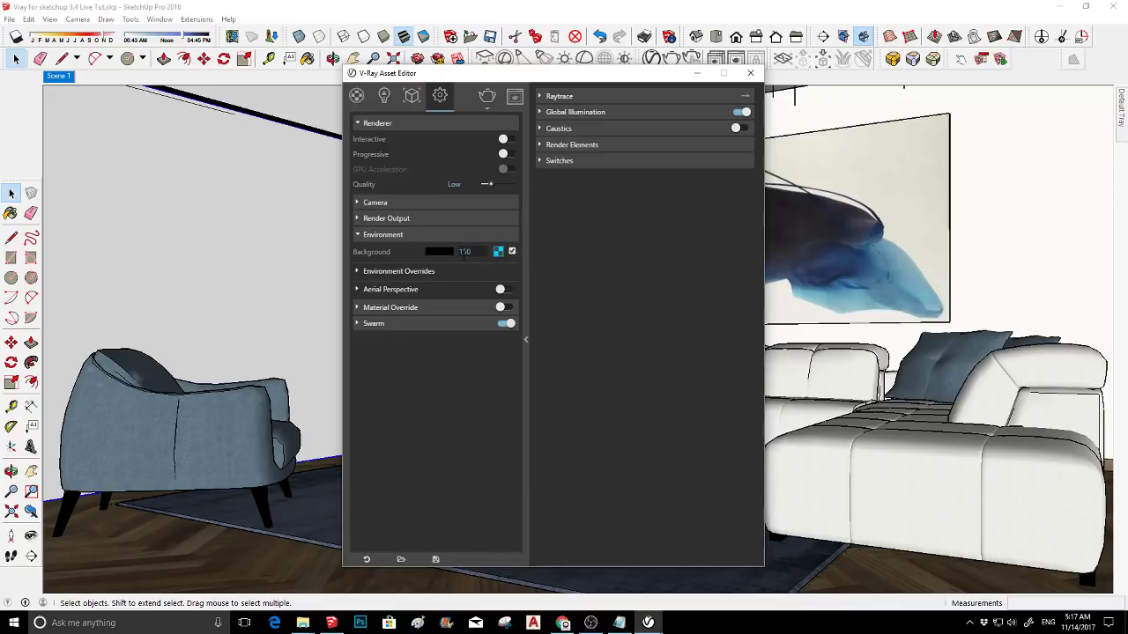
pyautogui.click(490, 97)
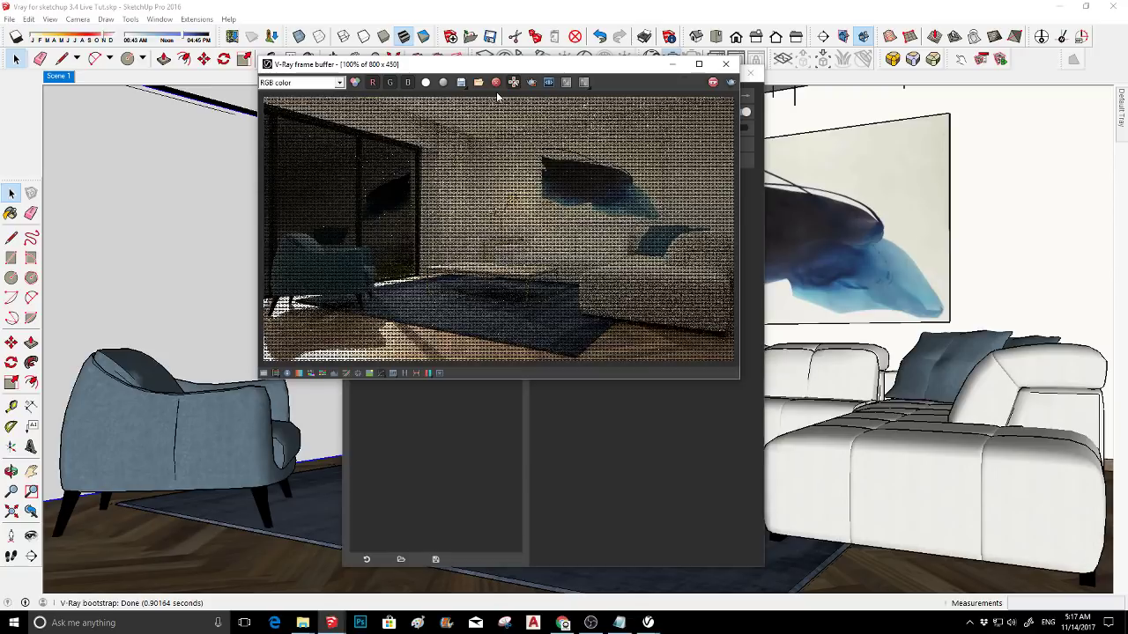
pyautogui.click(496, 85)
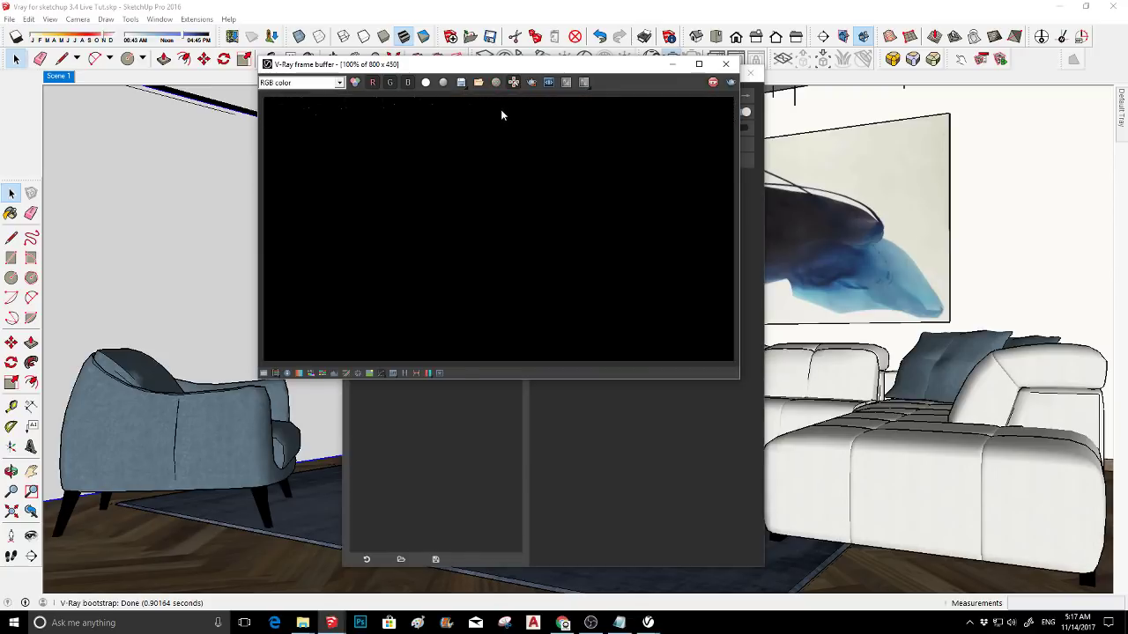
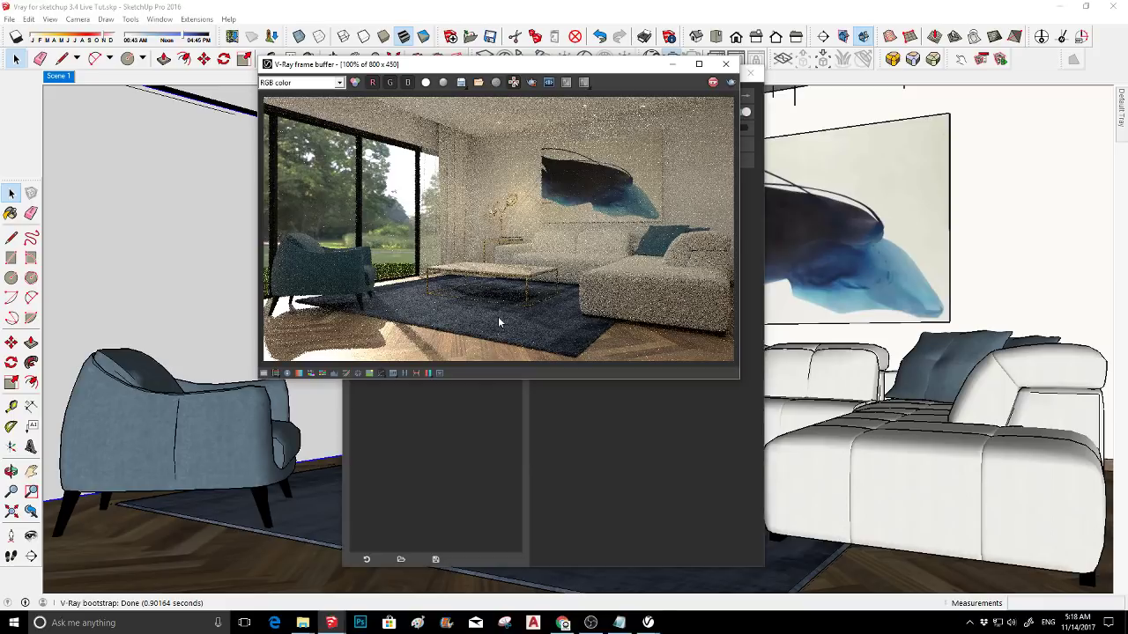
# - Zoom in and out on the noisy living-room render to inspect it
pyautogui.scroll(2, 414, 299)
pyautogui.scroll(-2, 446, 294)
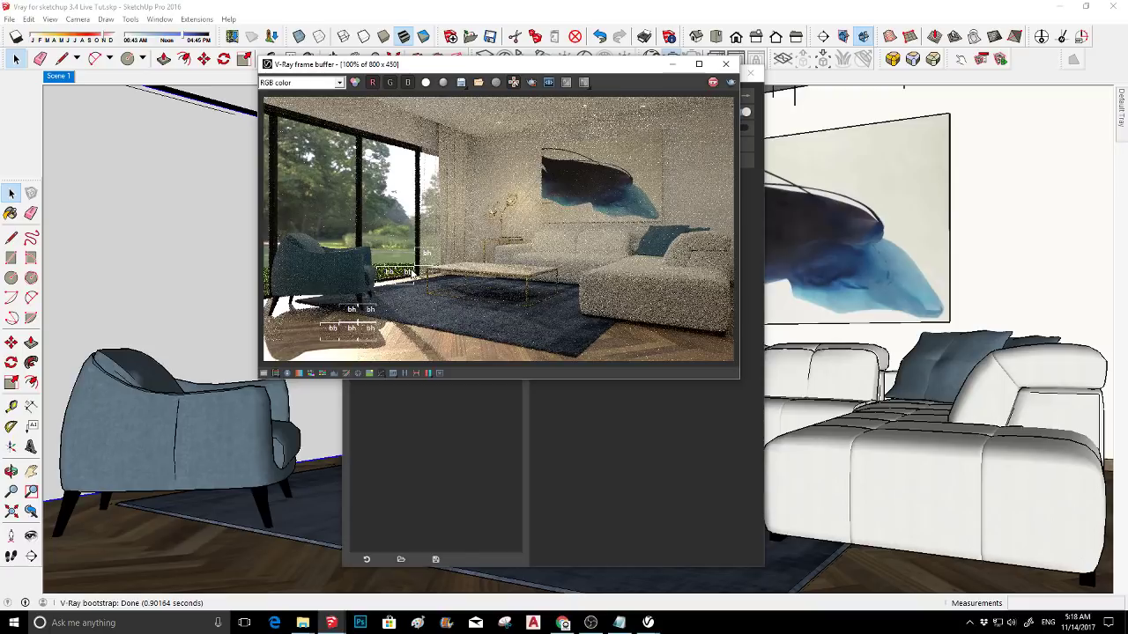
pyautogui.scroll(1, 399, 275)
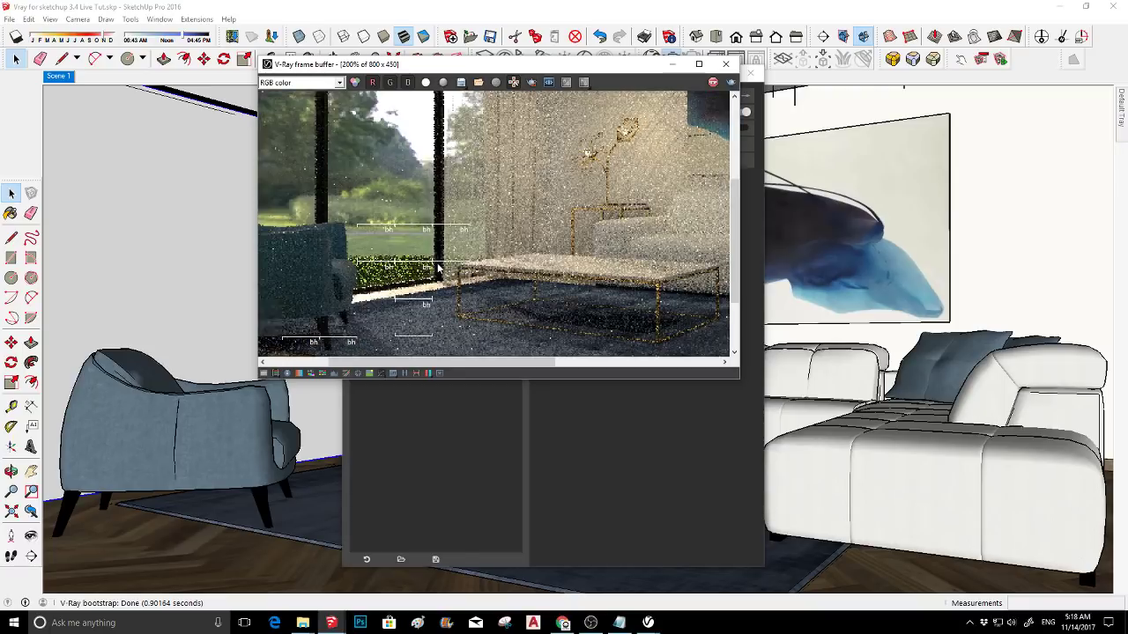
pyautogui.scroll(-1, 421, 276)
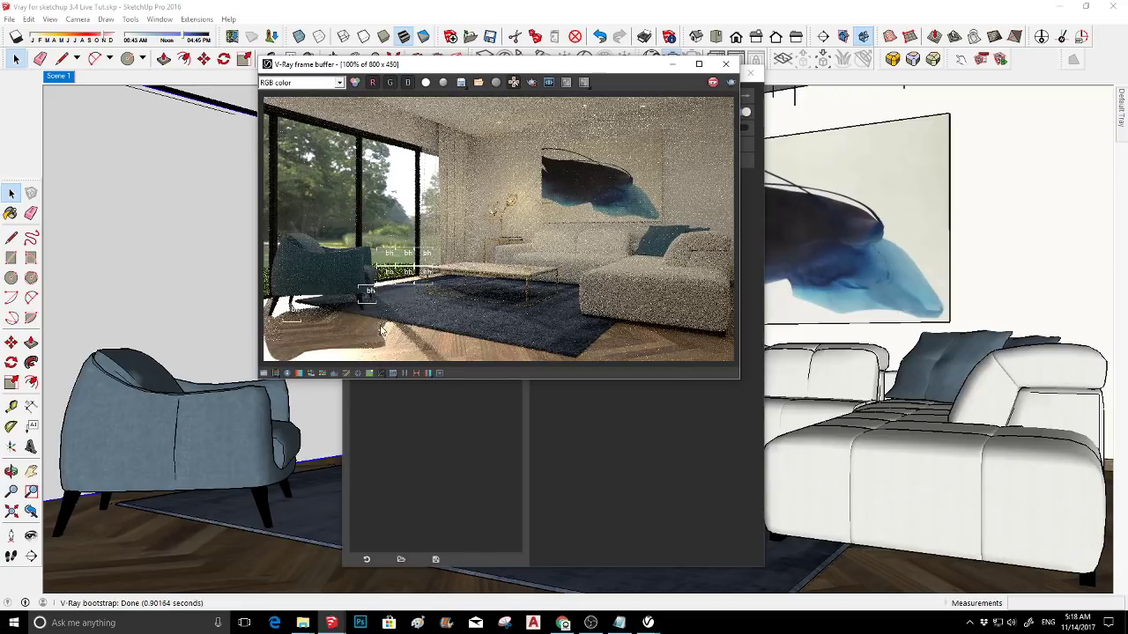
# - Move the frame buffer aside to uncover the Asset Editor, recheck the render, then stop rendering
pyautogui.moveTo(461, 70); pyautogui.dragTo(630, 94)
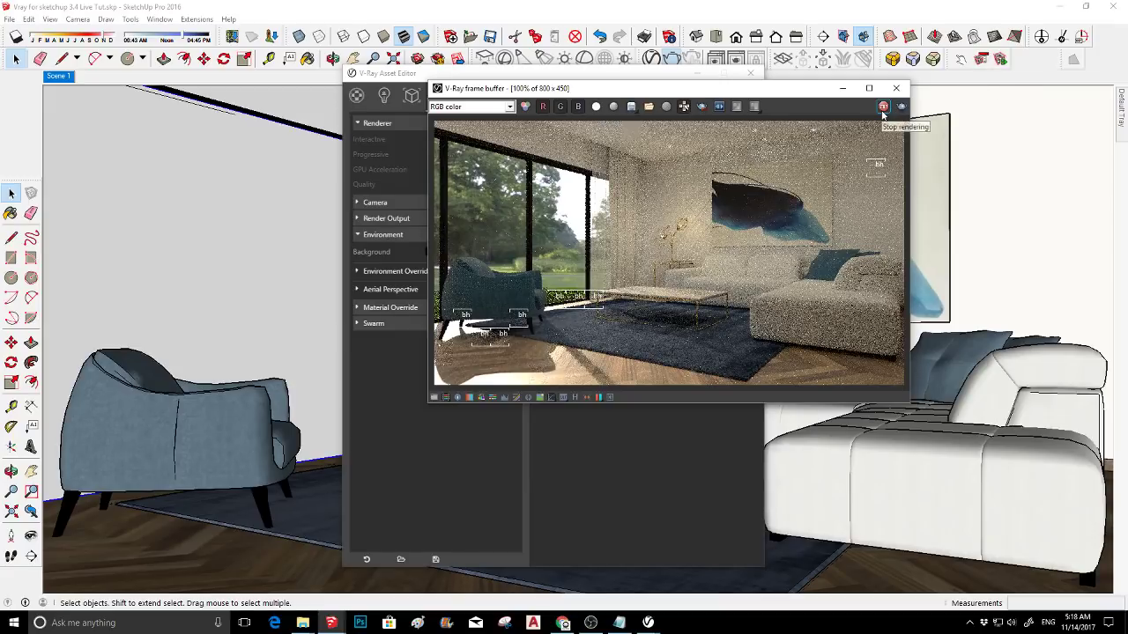
pyautogui.scroll(2, 520, 309)
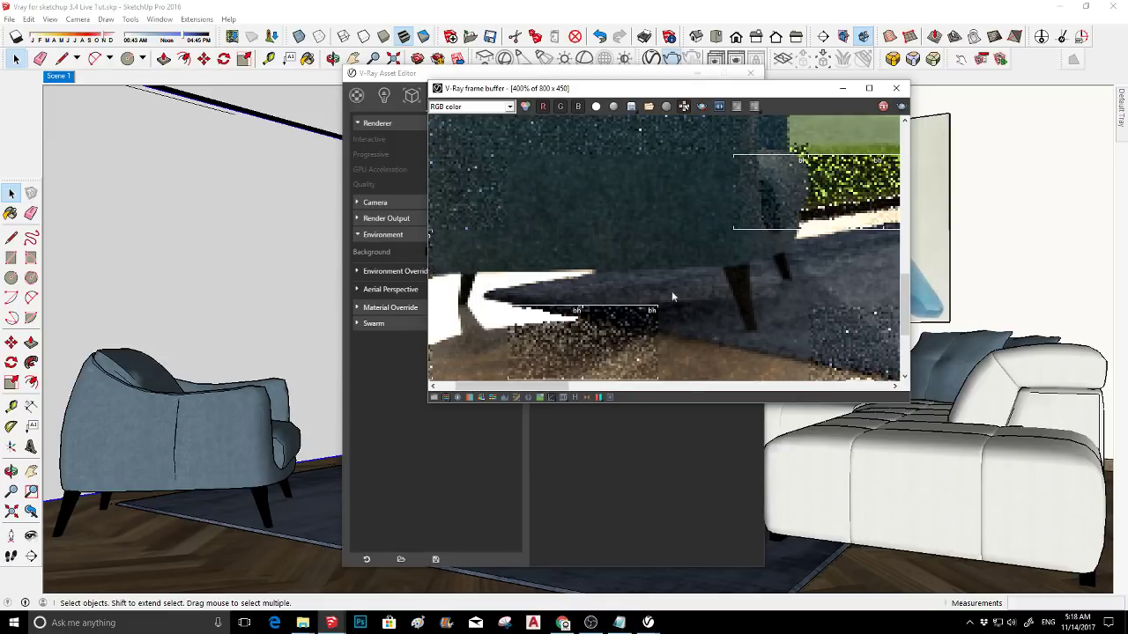
pyautogui.scroll(-2, 669, 295)
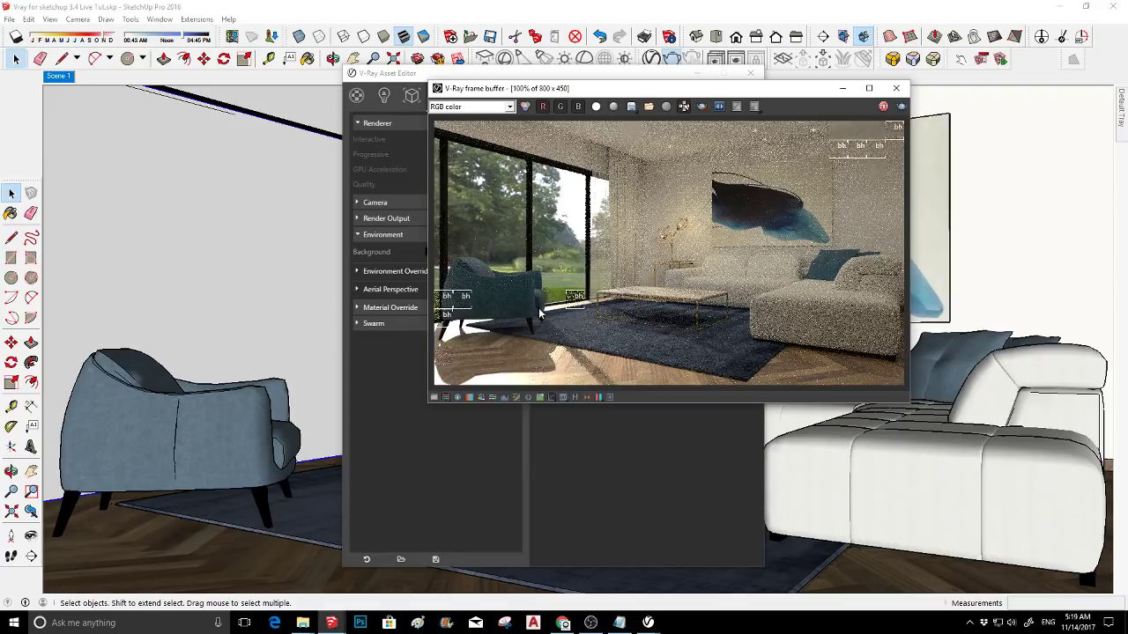
pyautogui.scroll(2, 540, 312)
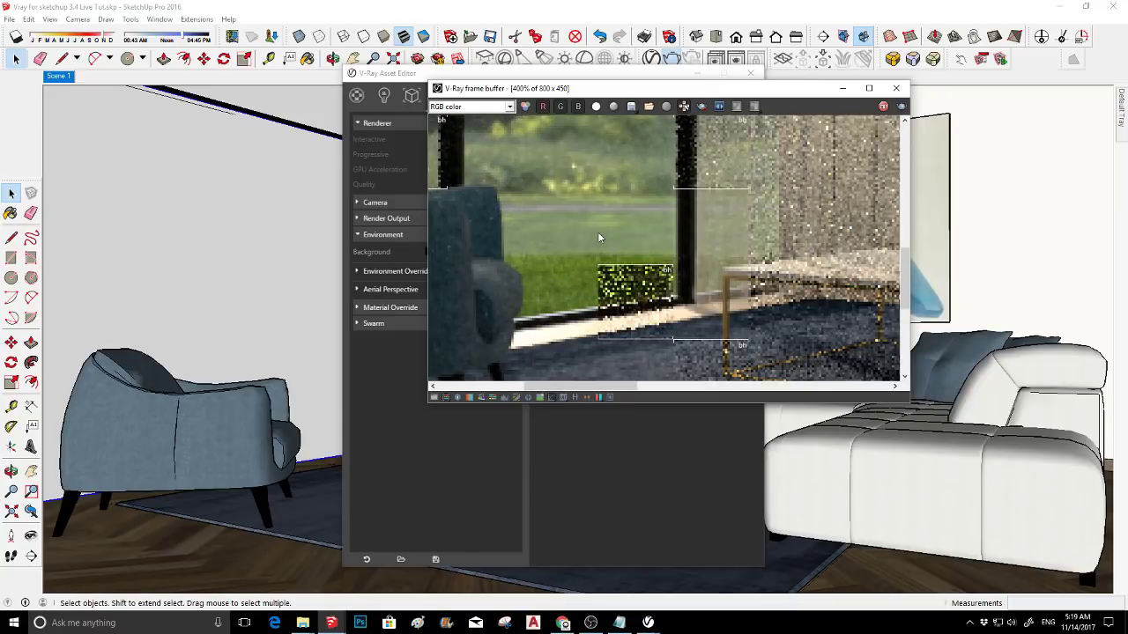
pyautogui.scroll(-2, 596, 243)
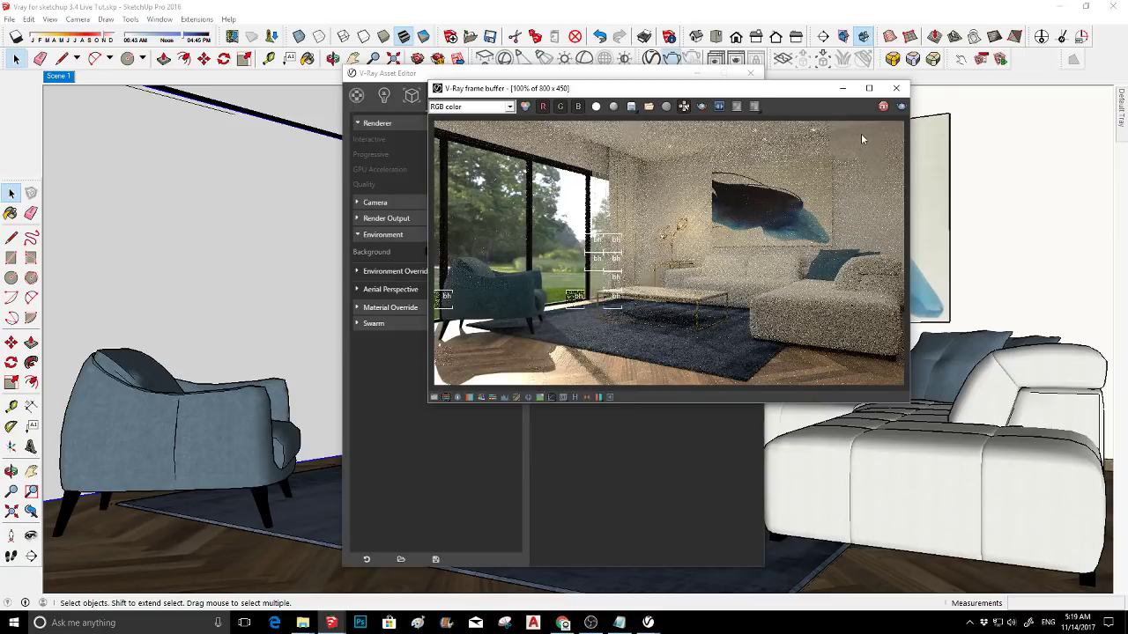
pyautogui.click(884, 108)
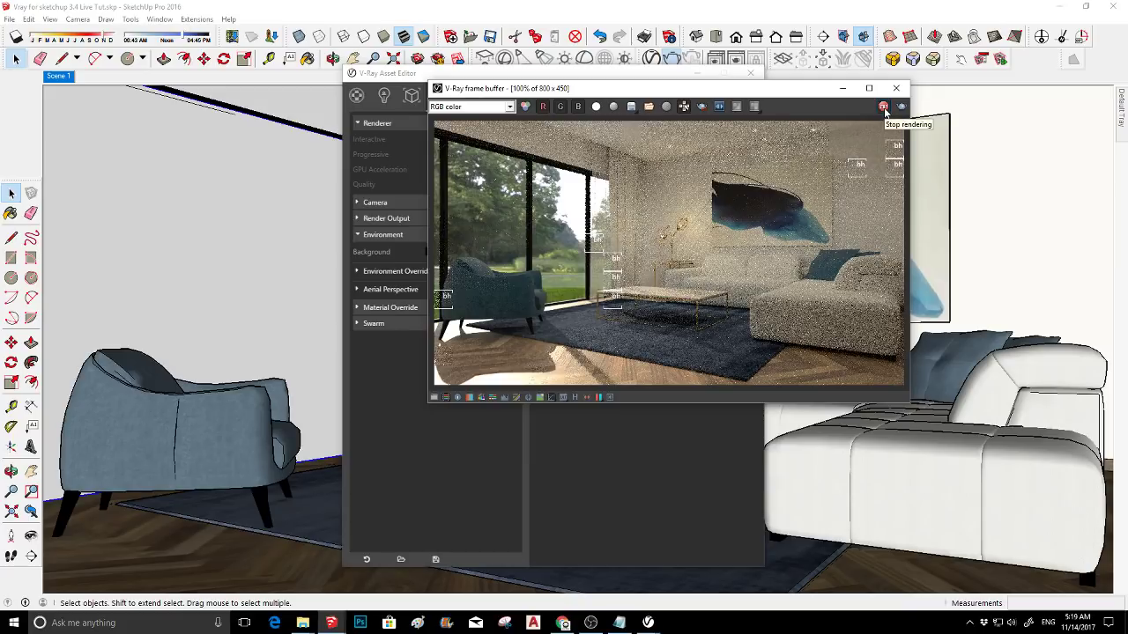
# - Close the frame buffer, switch off V-Ray Rectangle Light in the Lights list, and reopen the frame buffer
pyautogui.click(895, 90)
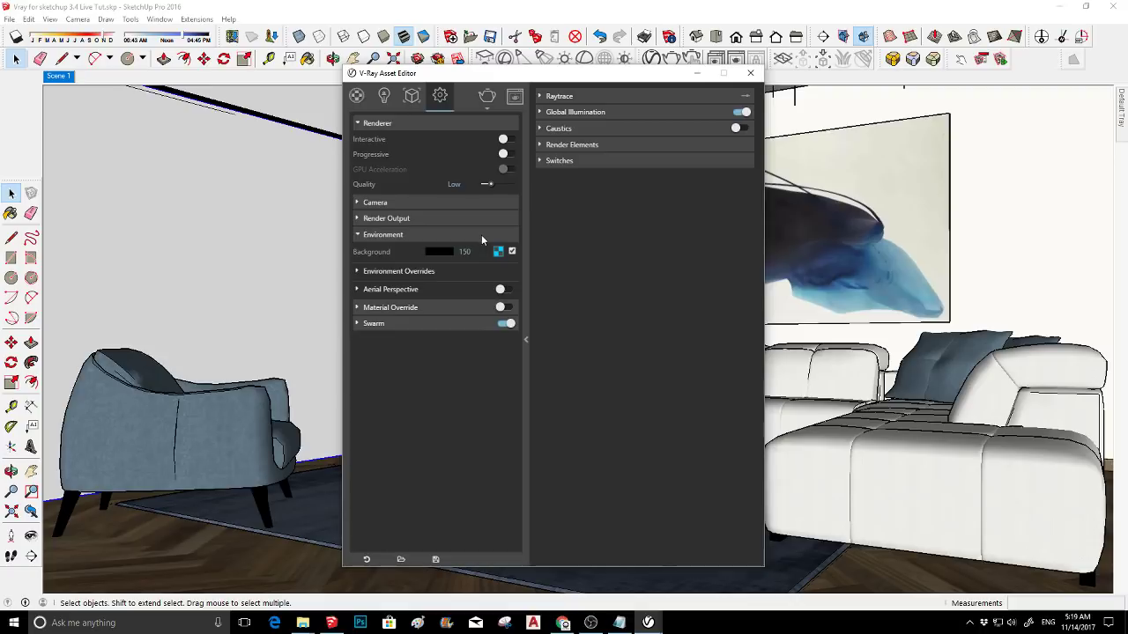
pyautogui.click(413, 220)
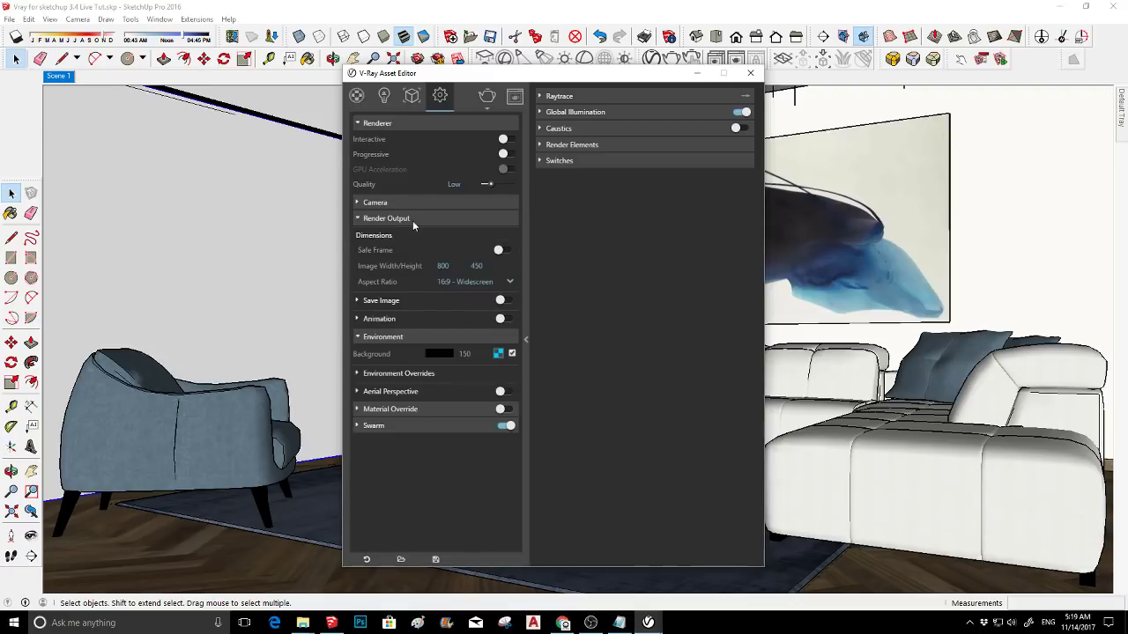
pyautogui.click(413, 220)
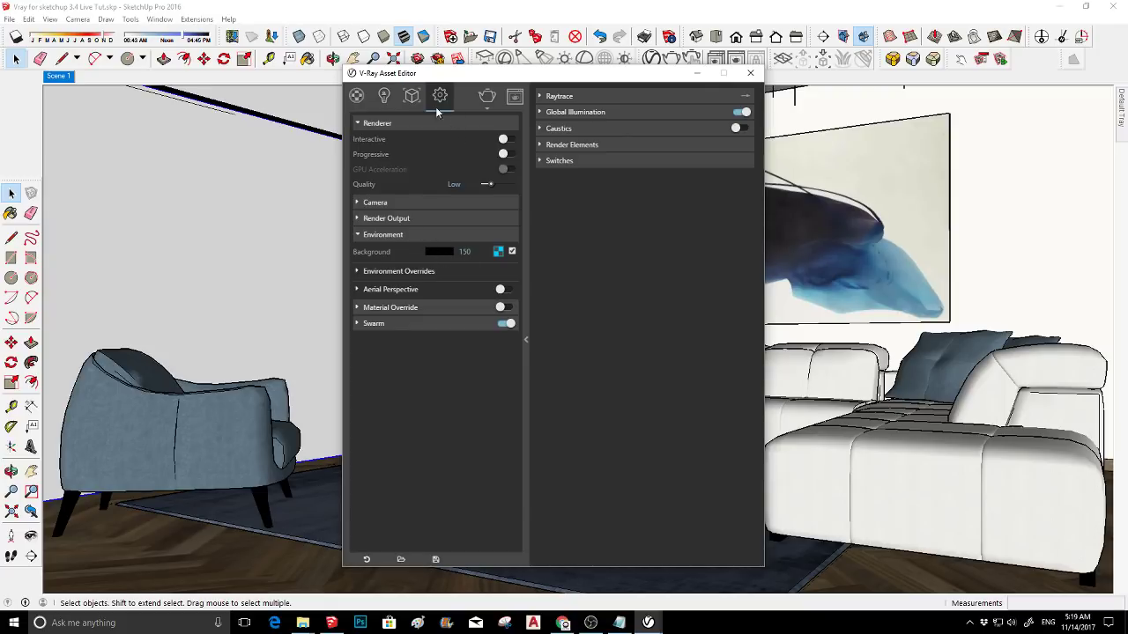
pyautogui.click(384, 95)
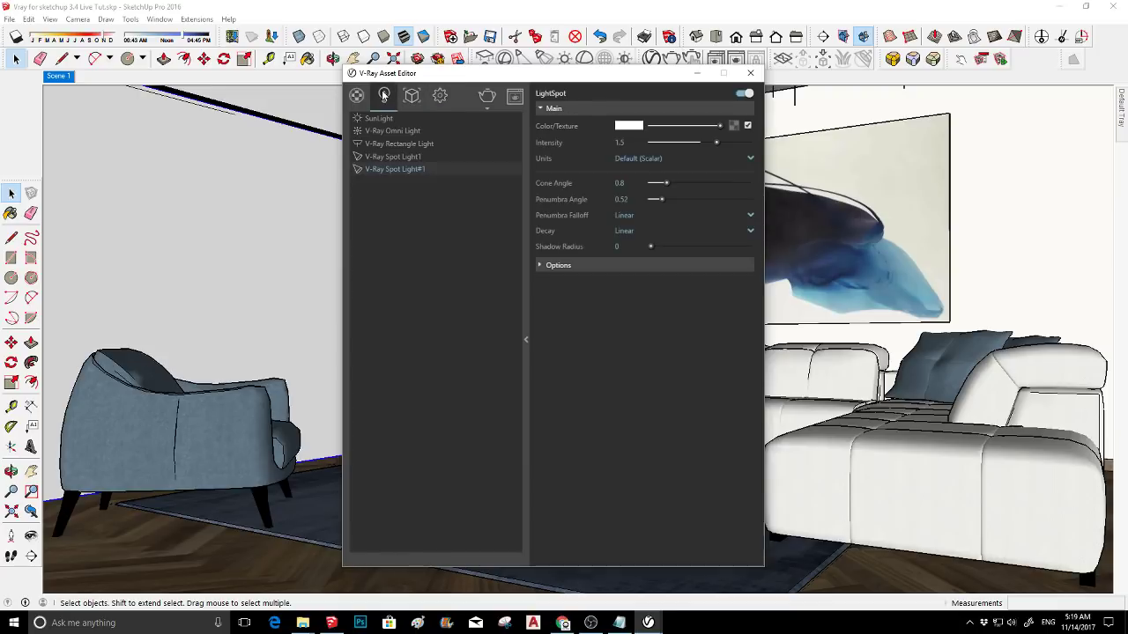
pyautogui.click(408, 143)
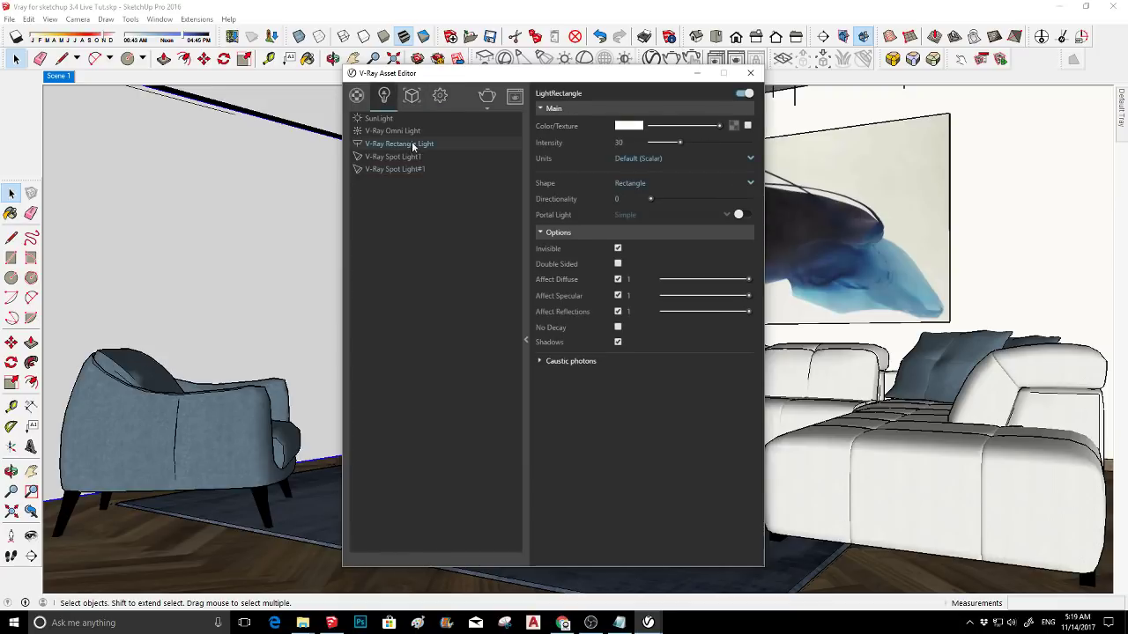
pyautogui.click(743, 94)
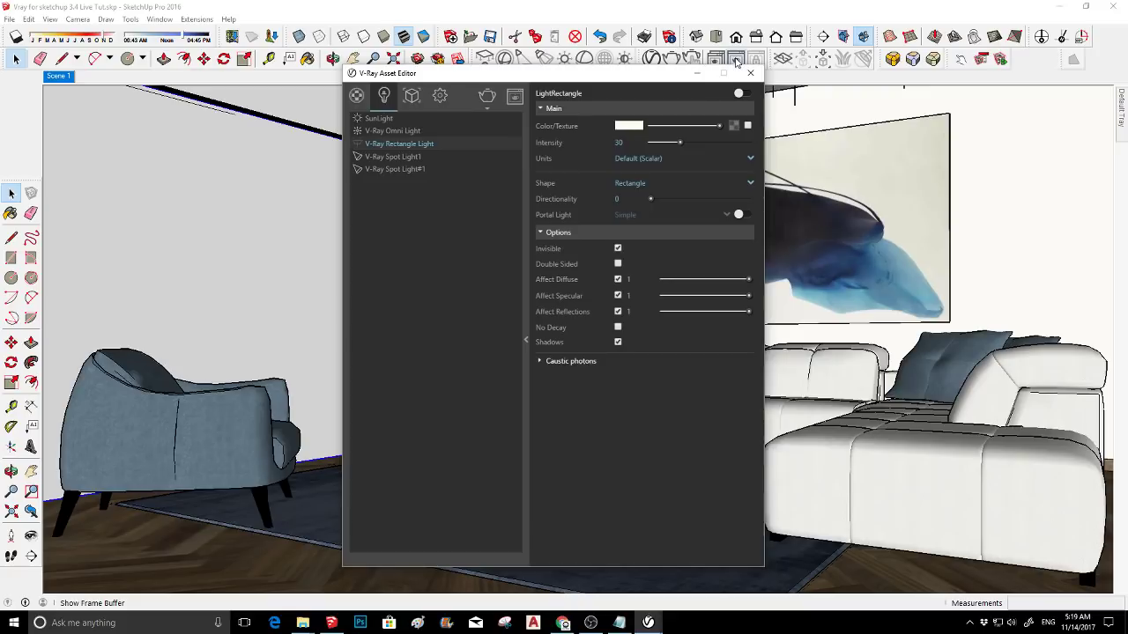
pyautogui.click(735, 60)
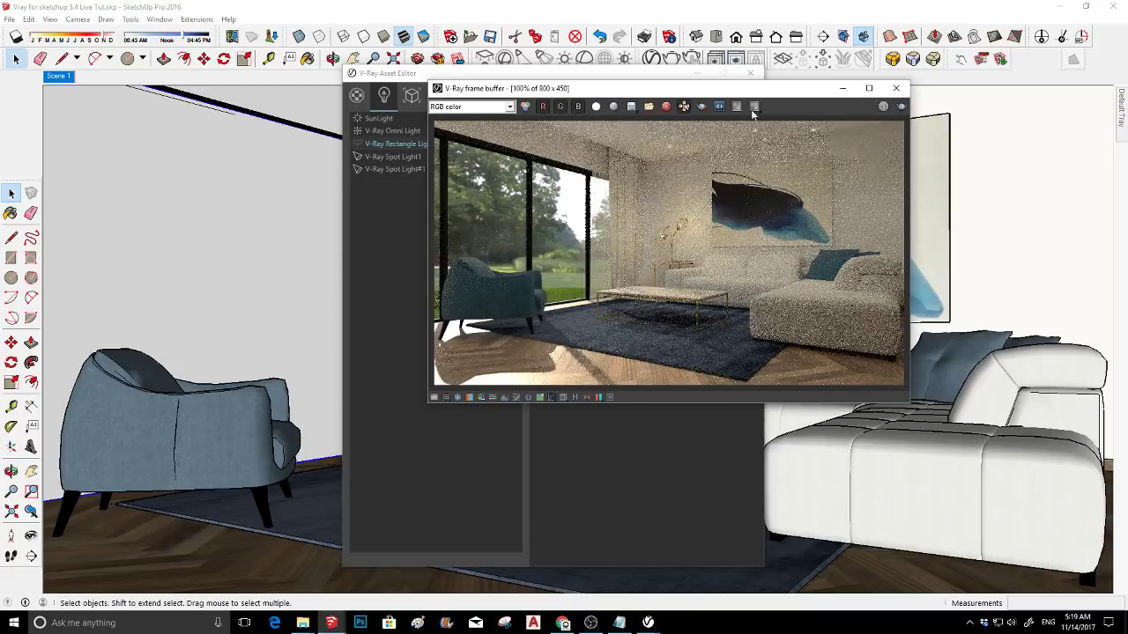
# - Region-render the lower-left floor without the rectangle light, then stop and close the frame buffer
pyautogui.click(701, 107)
pyautogui.moveTo(433, 319)
pyautogui.mouseDown()
pyautogui.moveTo(525, 380)
pyautogui.moveTo(599, 401)
pyautogui.mouseUp()
pyautogui.click(901, 107)
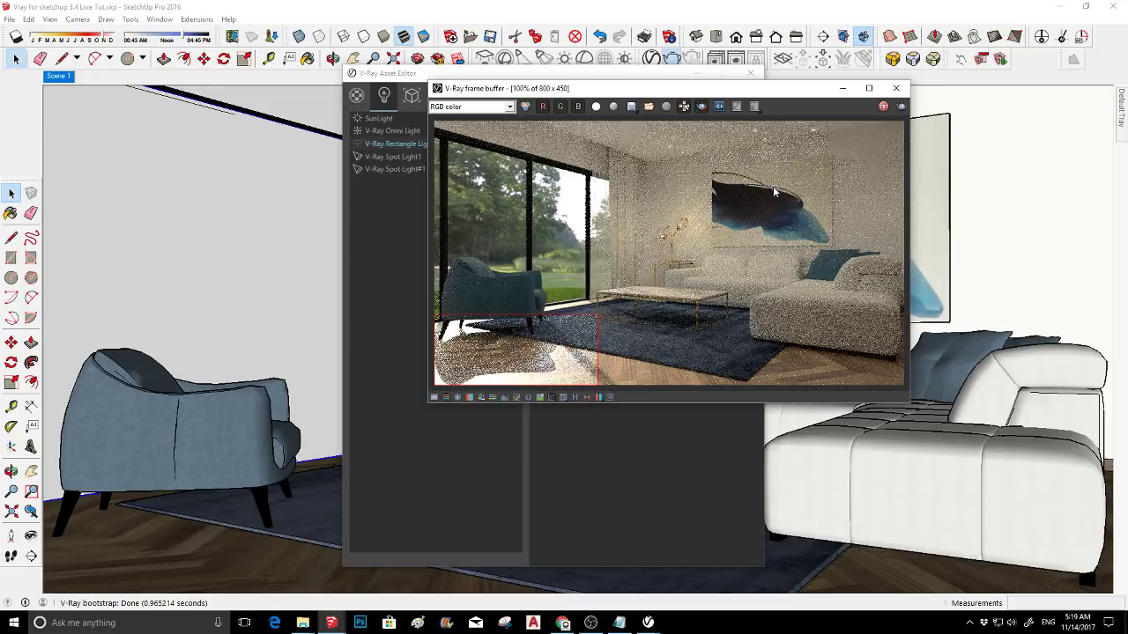
pyautogui.click(882, 106)
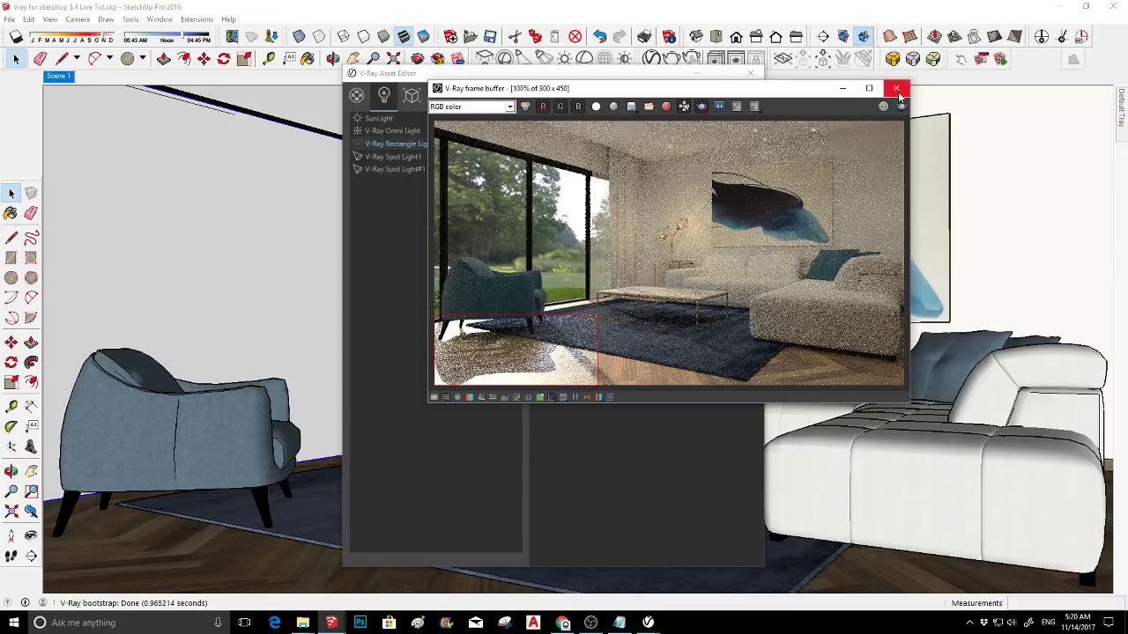
pyautogui.click(895, 88)
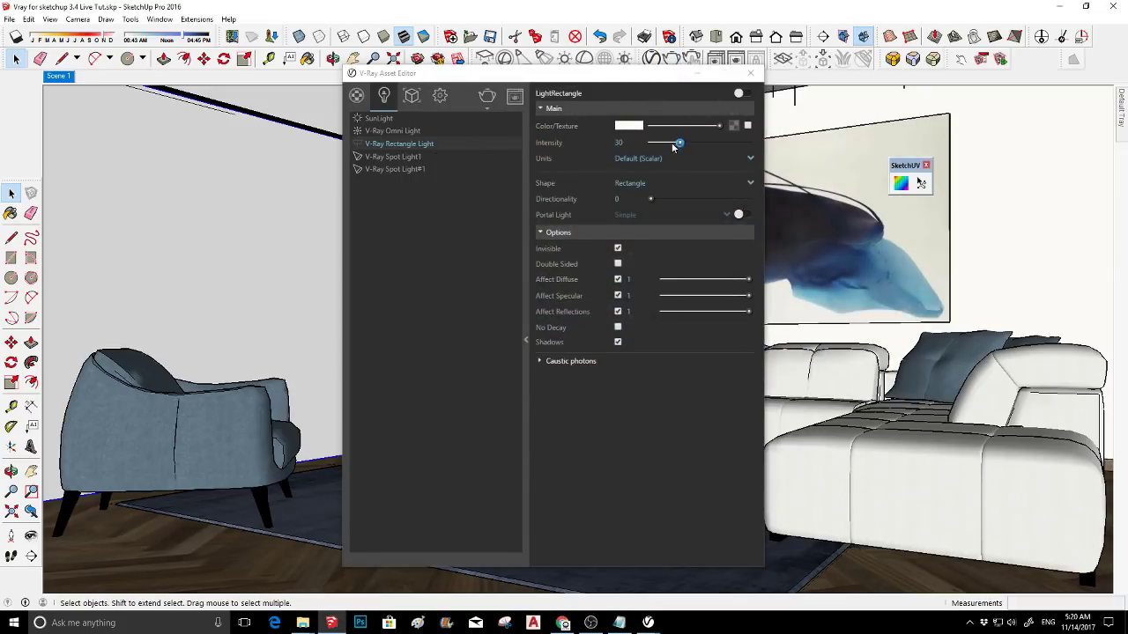
# - Re-enable the rectangle light, lower SunLight Intensity Multiplier to 0.572, and render again
pyautogui.click(750, 94)
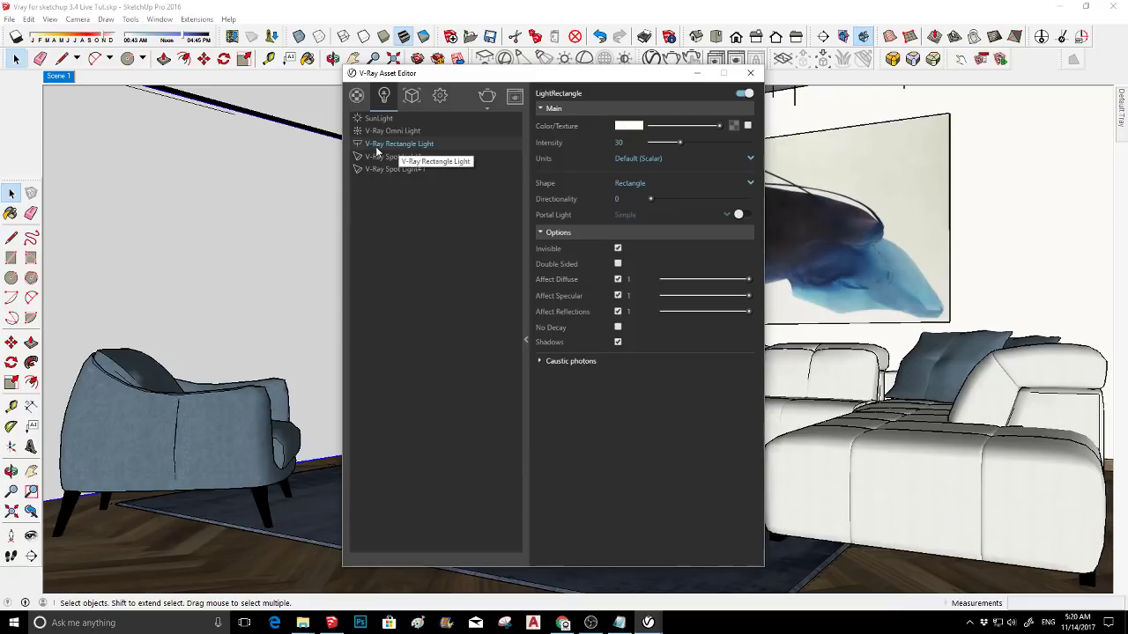
pyautogui.click(380, 119)
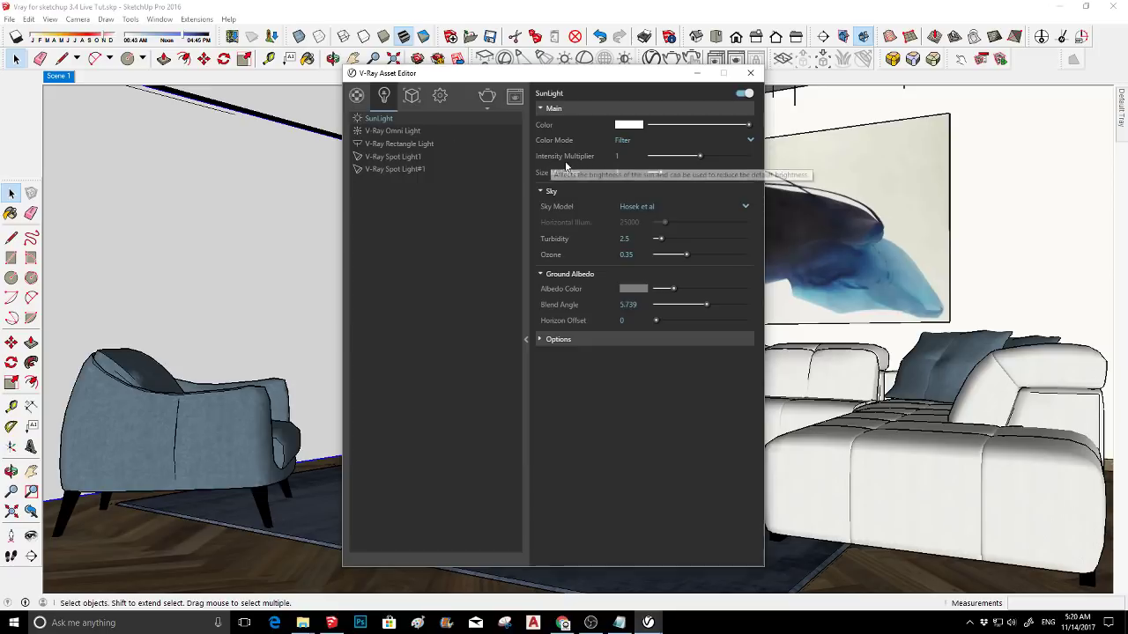
pyautogui.moveTo(699, 156)
pyautogui.mouseDown()
pyautogui.moveTo(666, 156)
pyautogui.moveTo(679, 158)
pyautogui.mouseUp()
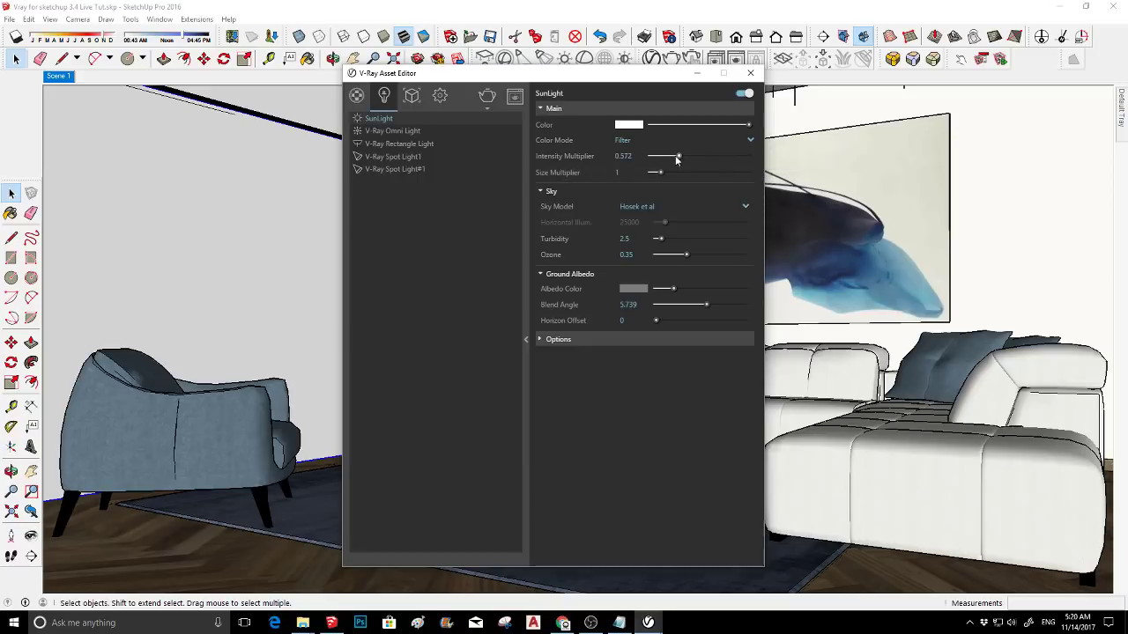
pyautogui.click(486, 98)
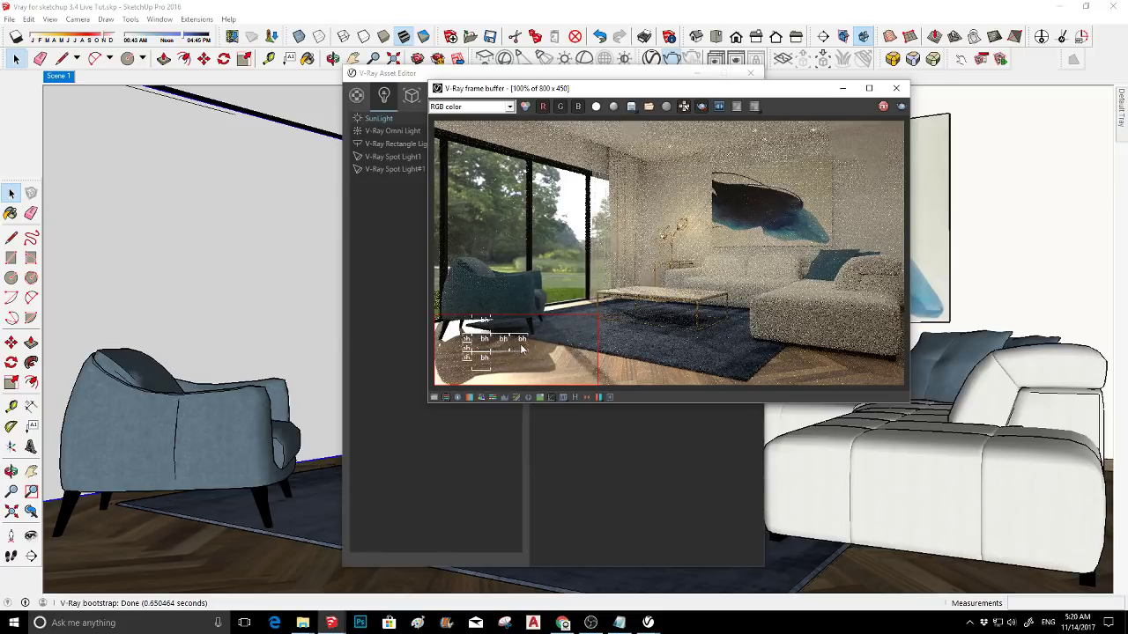
# - Set the sun's Intensity Multiplier to 0.35 and re-render the scene
pyautogui.click(896, 88)
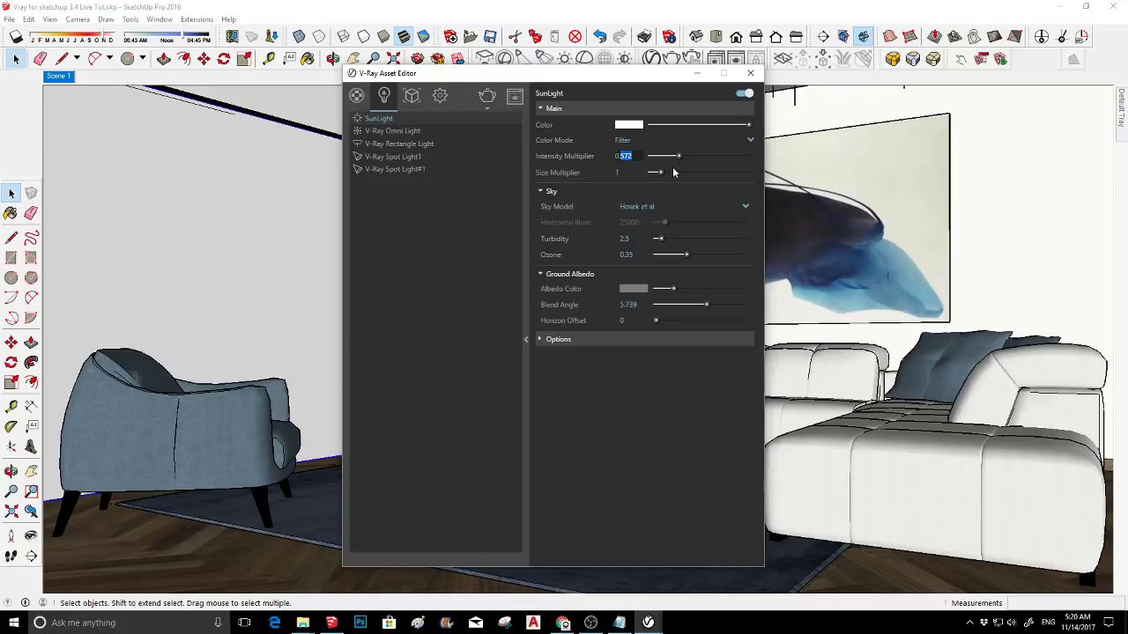
pyautogui.write('3')
pyautogui.press('Return')
pyautogui.click(493, 95)
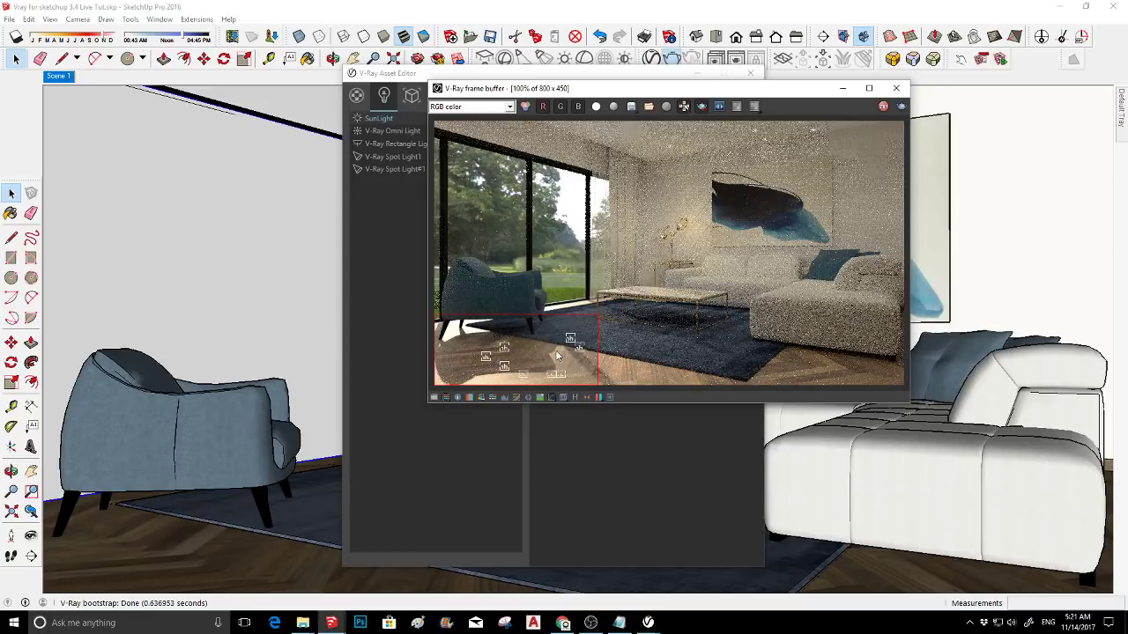
# - Zoom out to 25% and back to 100% to view the whole render
pyautogui.scroll(1, 555, 357)
pyautogui.scroll(-3, 548, 357)
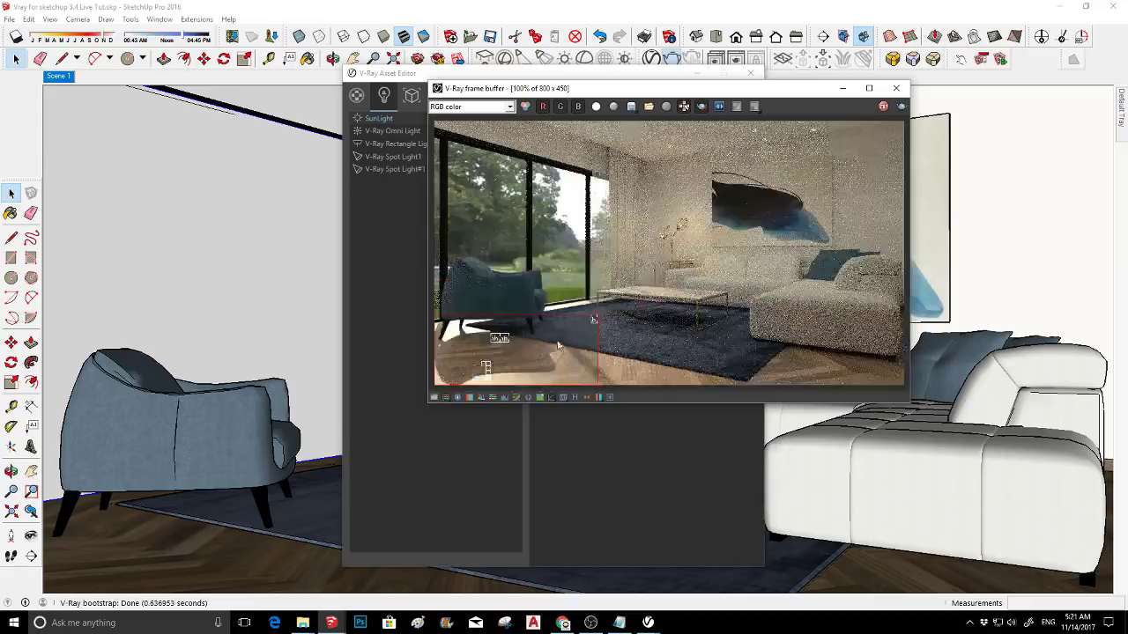
pyautogui.scroll(2, 617, 289)
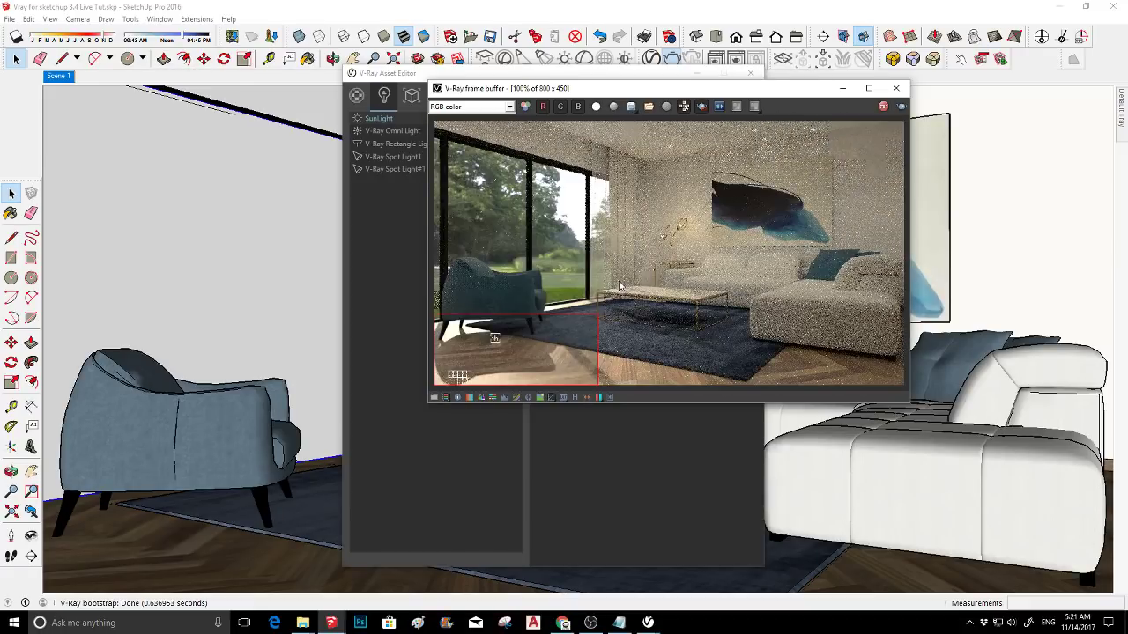
# - Clear the render region, close the frame buffer, and sample the grass material Color L11
pyautogui.click(703, 107)
pyautogui.click(895, 88)
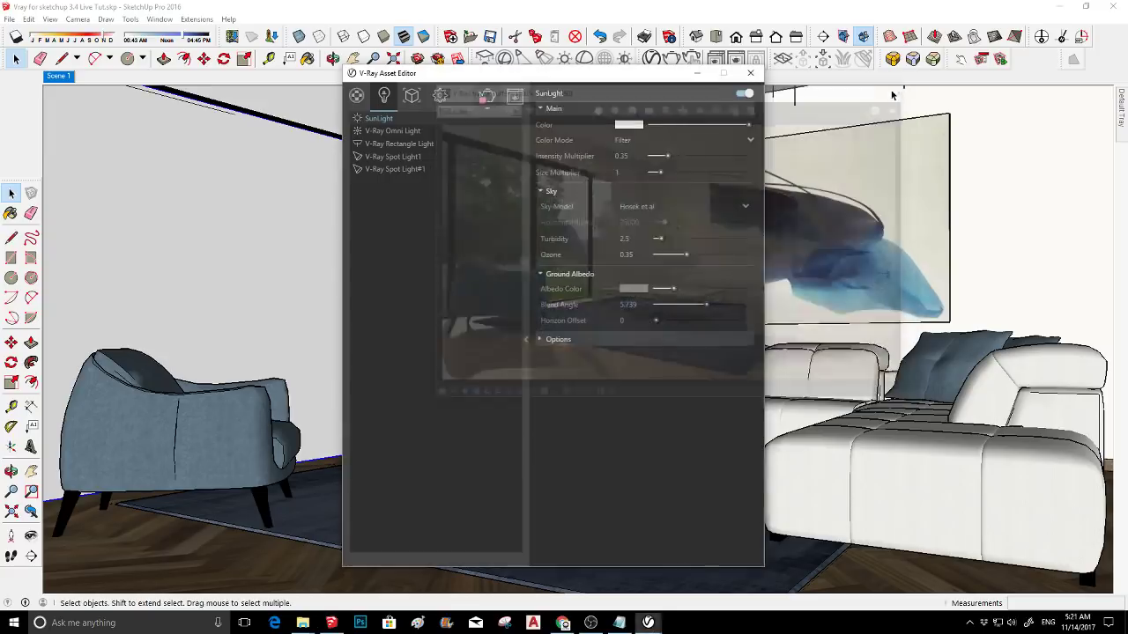
pyautogui.click(357, 96)
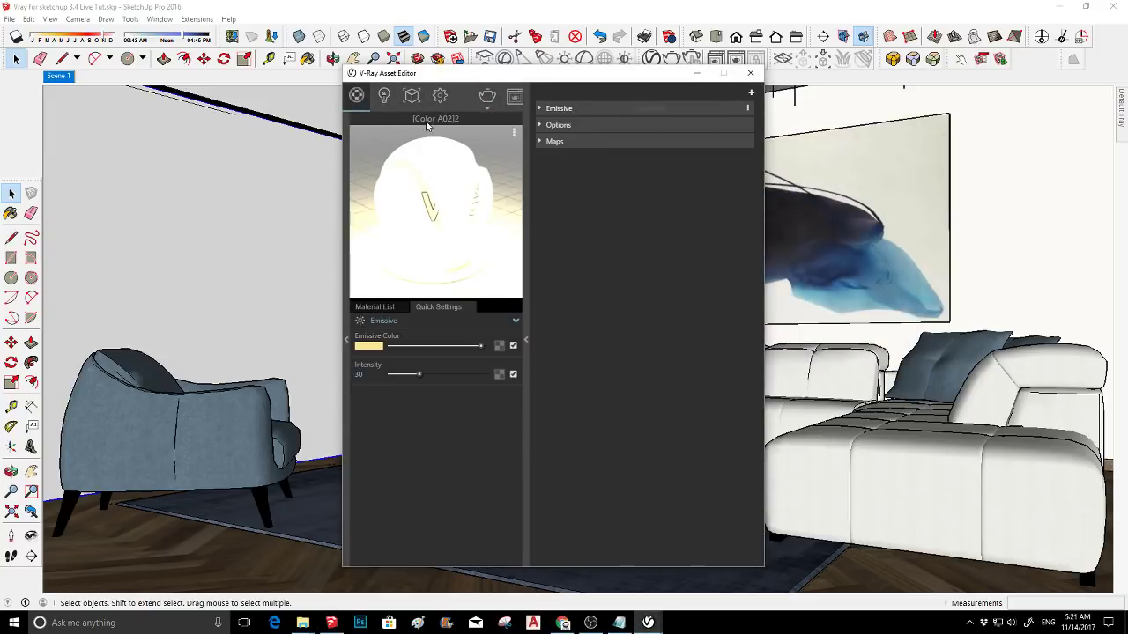
pyautogui.moveTo(209, 295); pyautogui.dragTo(292, 364, button='middle')
pyautogui.press('b')
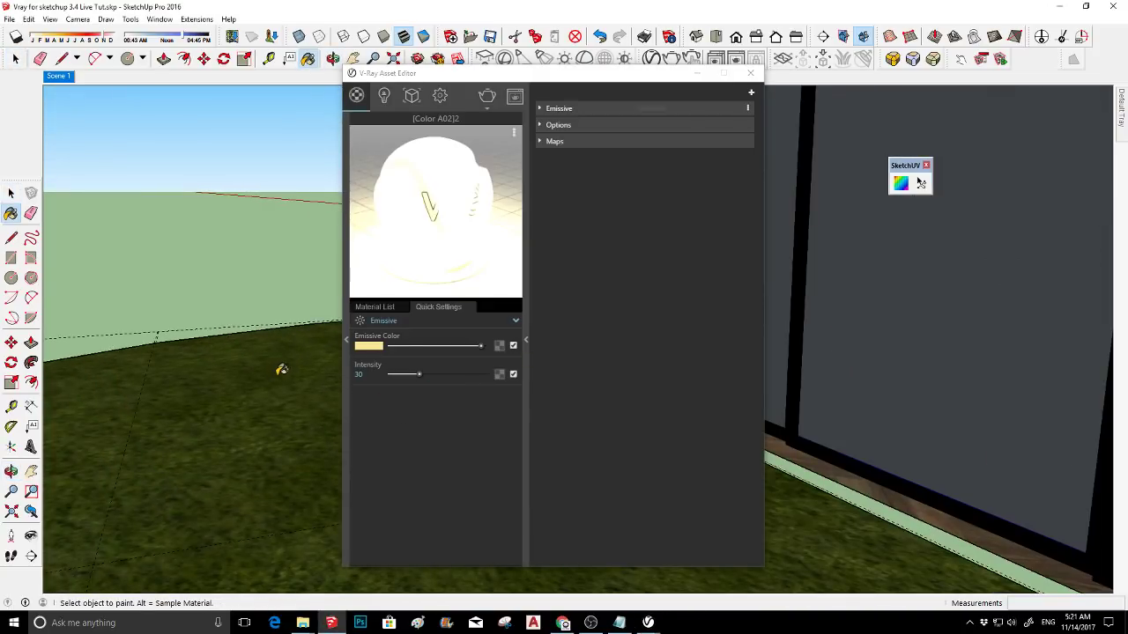
pyautogui.keyDown('alt'); pyautogui.click(254, 374); pyautogui.keyUp('alt')
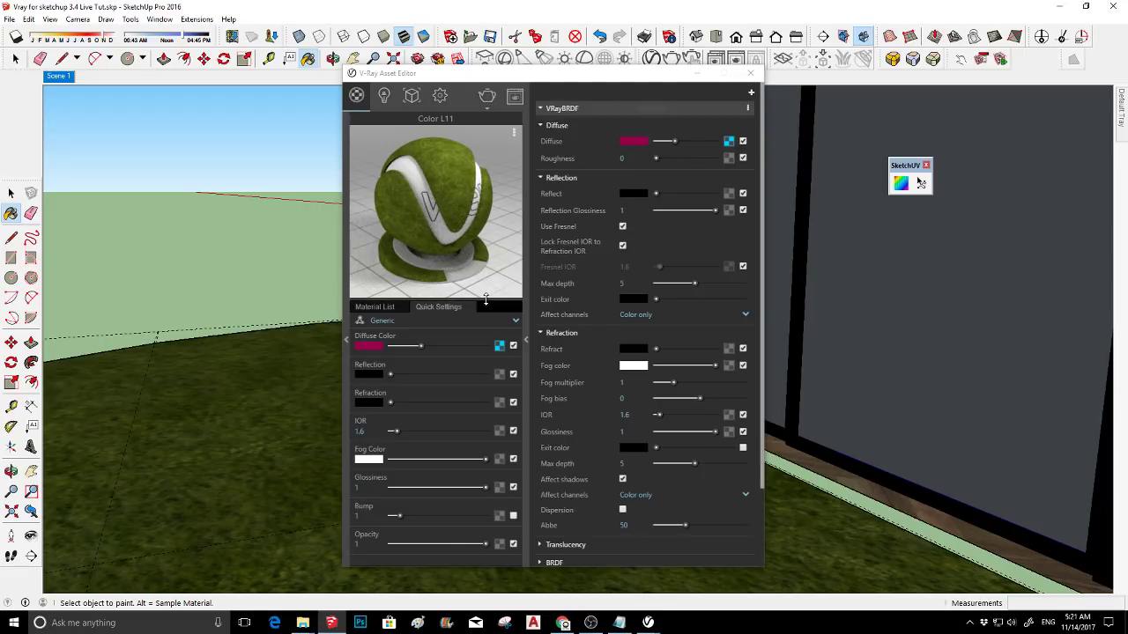
# - Add a Diffuse layer using the copied grass texture, with Transparency at maximum
pyautogui.rightClick(727, 142)
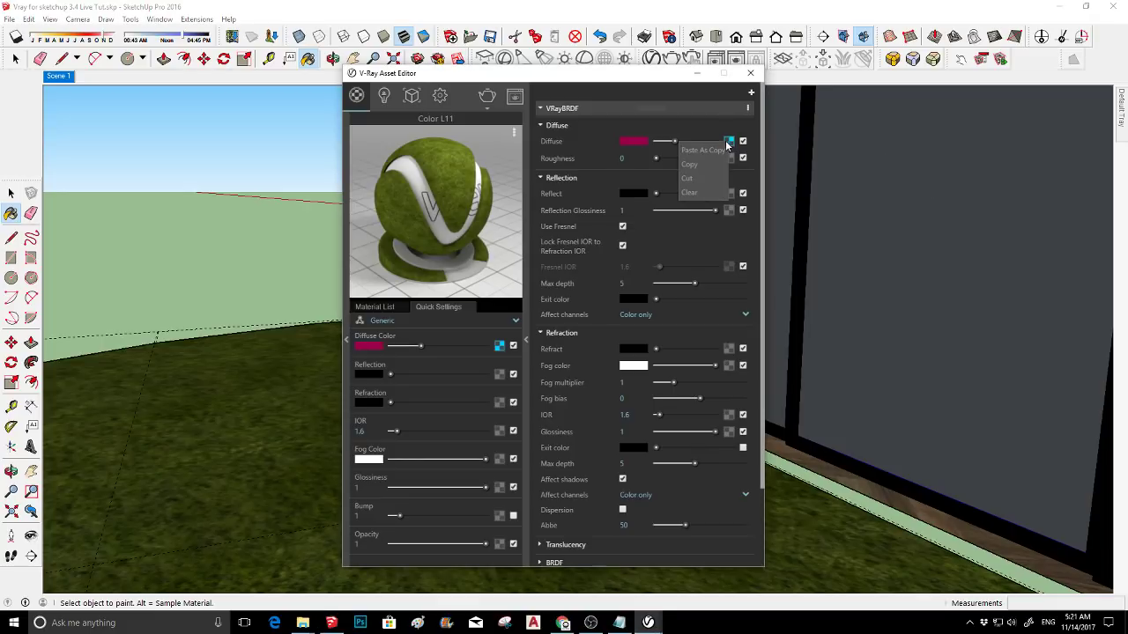
pyautogui.click(712, 164)
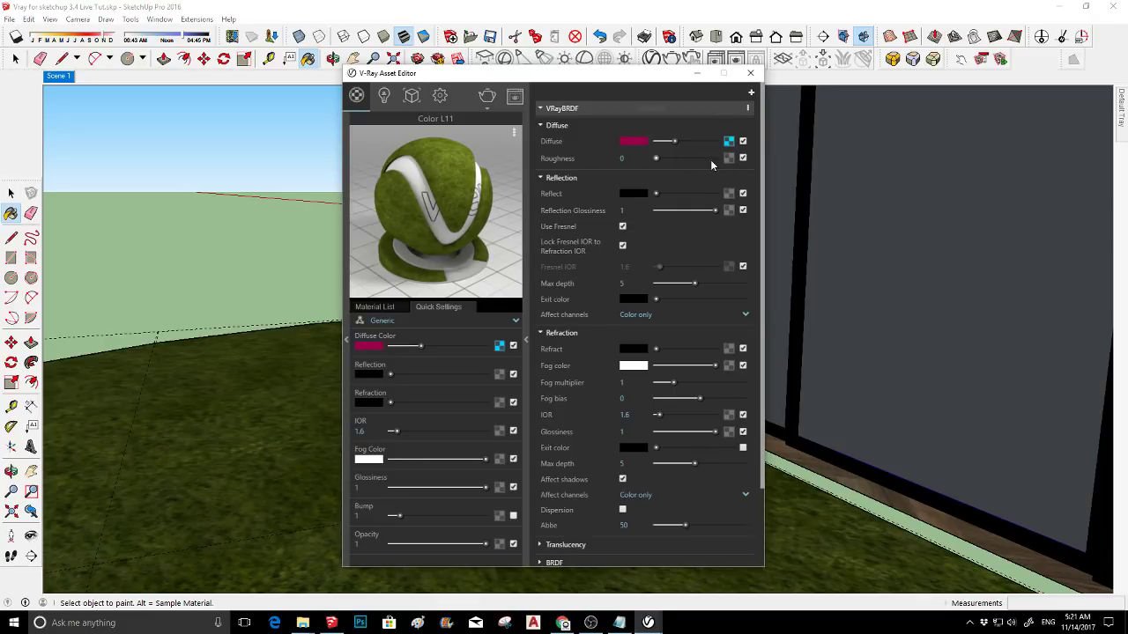
pyautogui.click(751, 93)
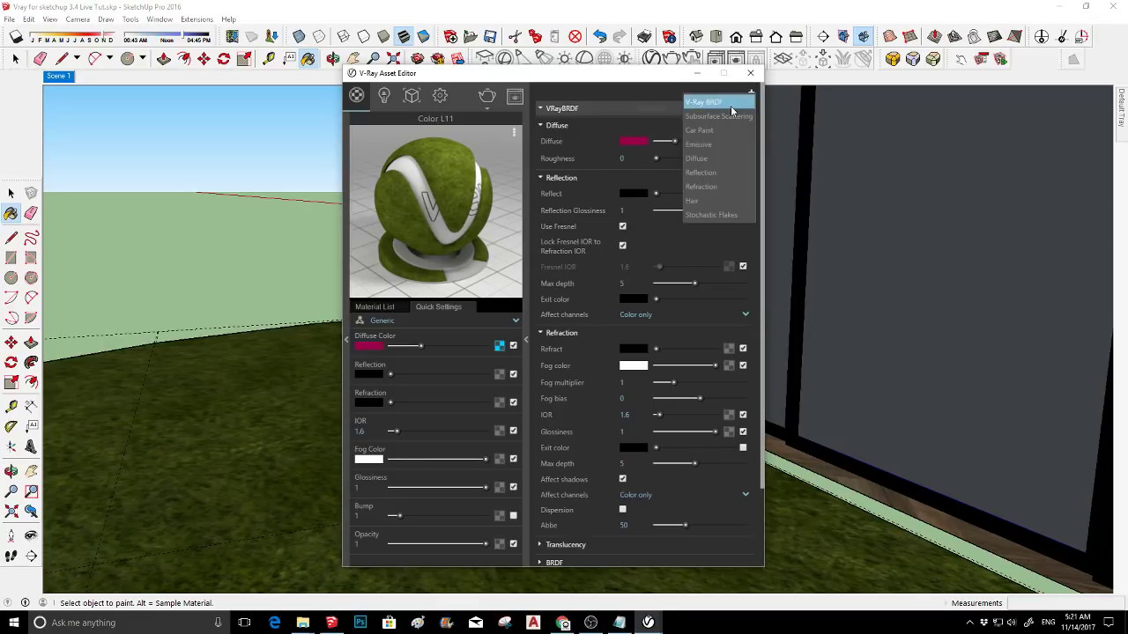
pyautogui.click(710, 158)
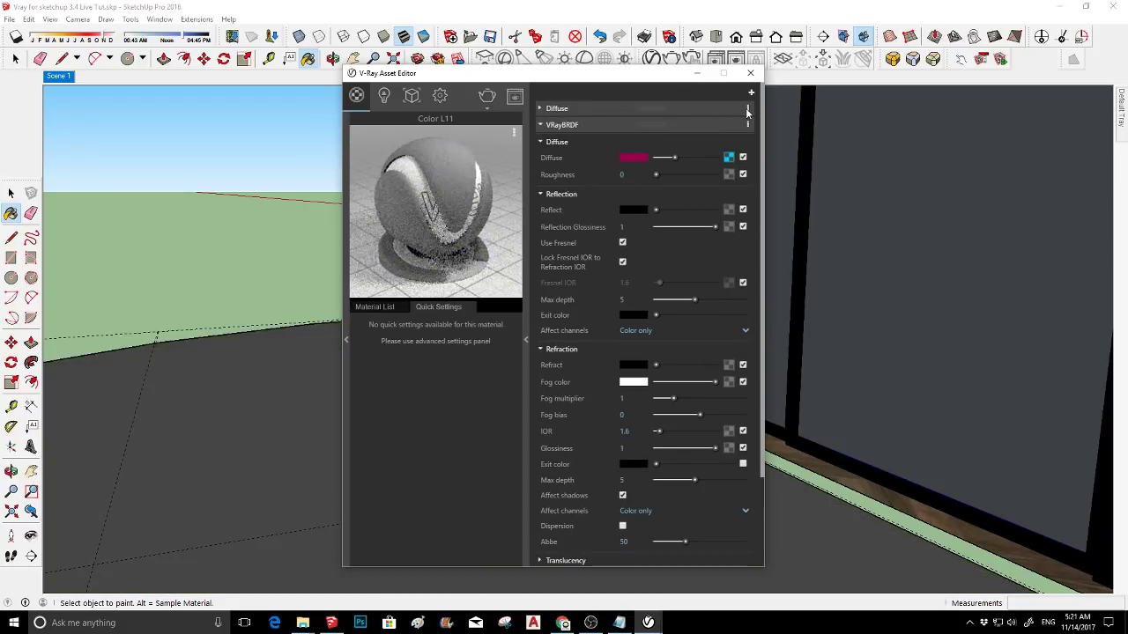
pyautogui.click(747, 108)
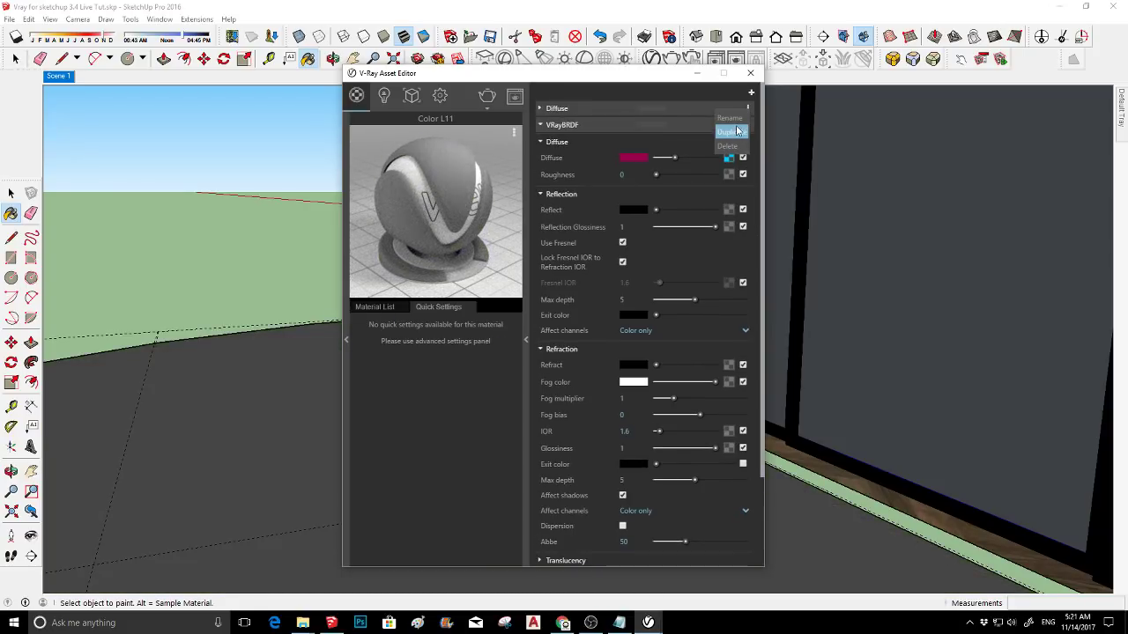
pyautogui.click(702, 110)
pyautogui.rightClick(745, 126)
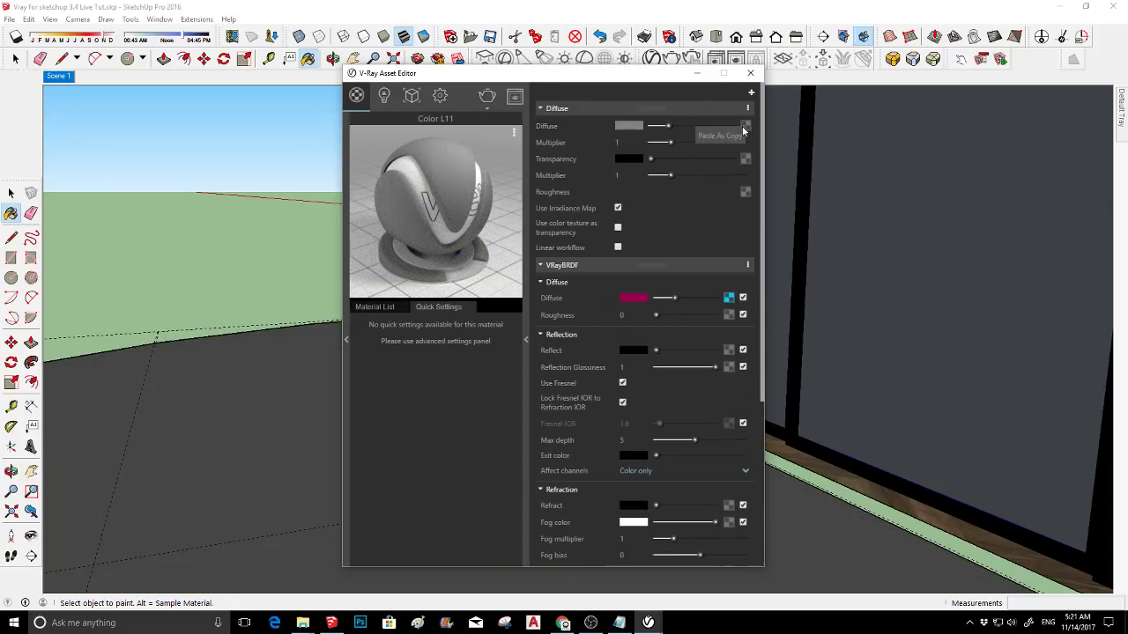
pyautogui.click(724, 136)
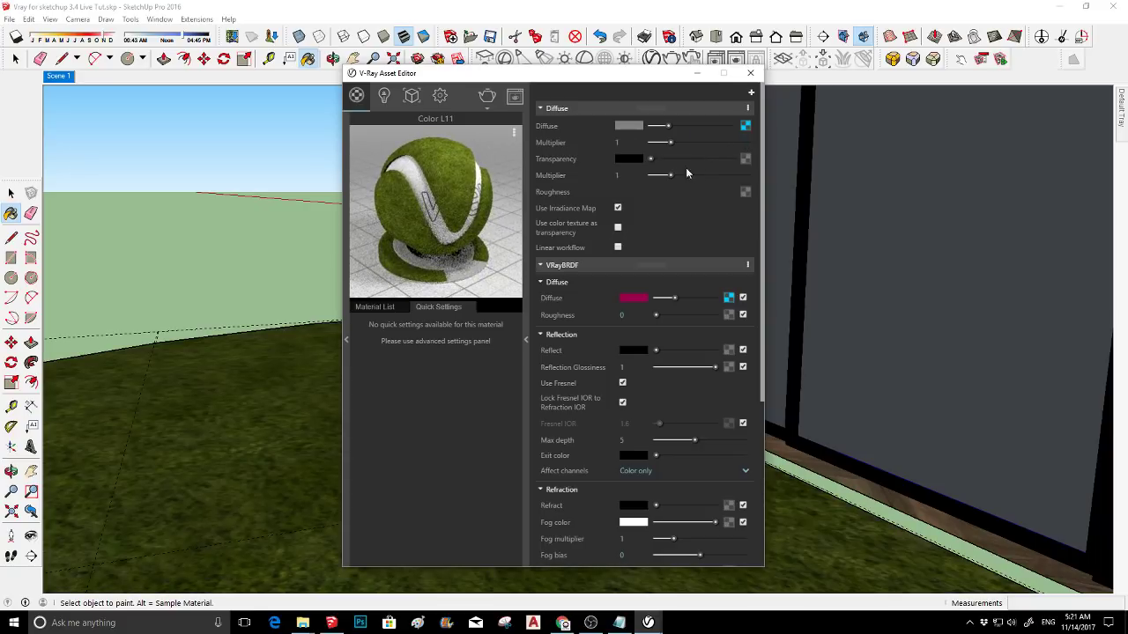
pyautogui.moveTo(650, 159); pyautogui.dragTo(746, 157)
pyautogui.click(669, 109)
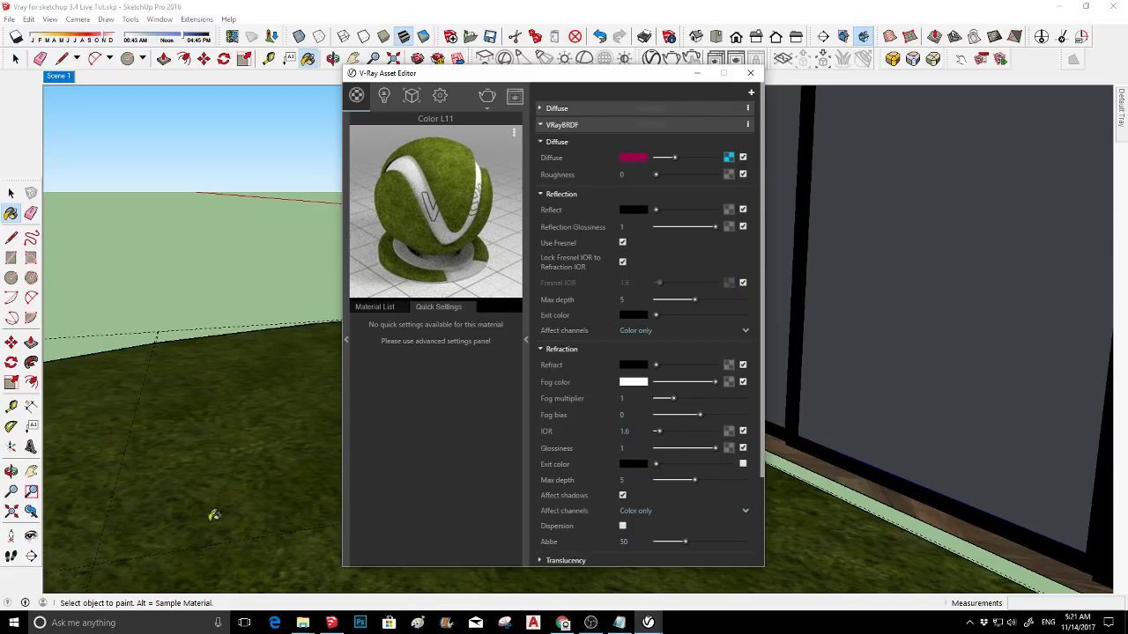
# - Orbit across the grass and collapse then re-expand the VRayBRDF settings
pyautogui.moveTo(215, 515)
pyautogui.mouseDown(button='middle')
pyautogui.moveTo(165, 555)
pyautogui.moveTo(308, 345)
pyautogui.moveTo(275, 374)
pyautogui.moveTo(285, 399)
pyautogui.moveTo(246, 414)
pyautogui.moveTo(208, 373)
pyautogui.mouseUp(button='middle')
pyautogui.moveTo(265, 431)
pyautogui.mouseDown(button='middle')
pyautogui.moveTo(308, 366)
pyautogui.moveTo(216, 336)
pyautogui.moveTo(259, 238)
pyautogui.moveTo(291, 291)
pyautogui.moveTo(317, 264)
pyautogui.mouseUp(button='middle')
pyautogui.click(611, 125)
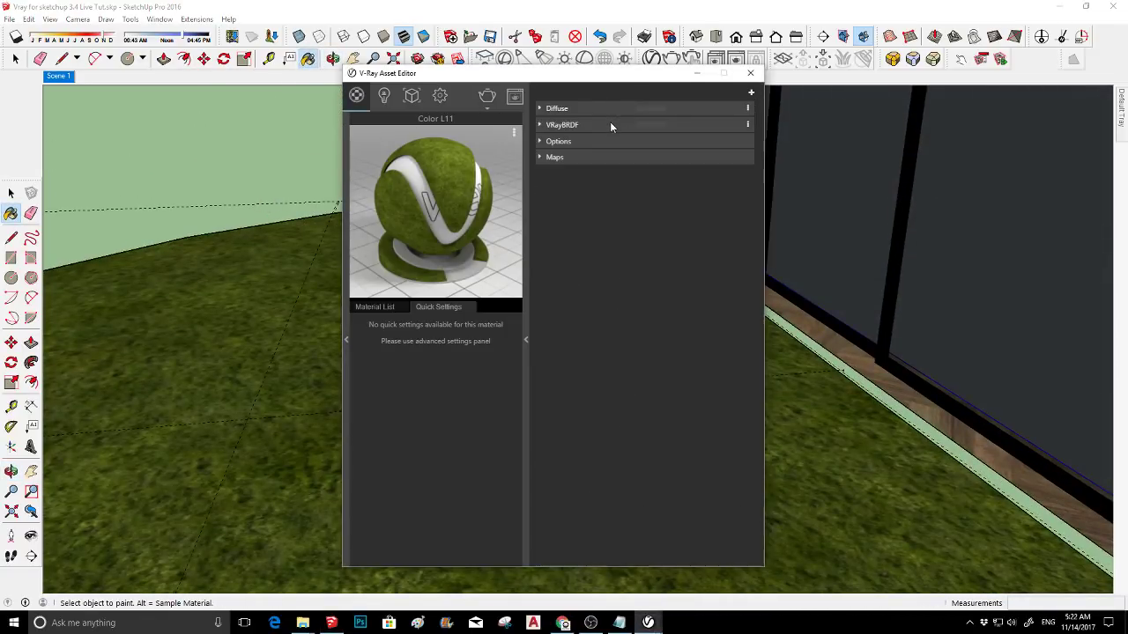
pyautogui.click(610, 126)
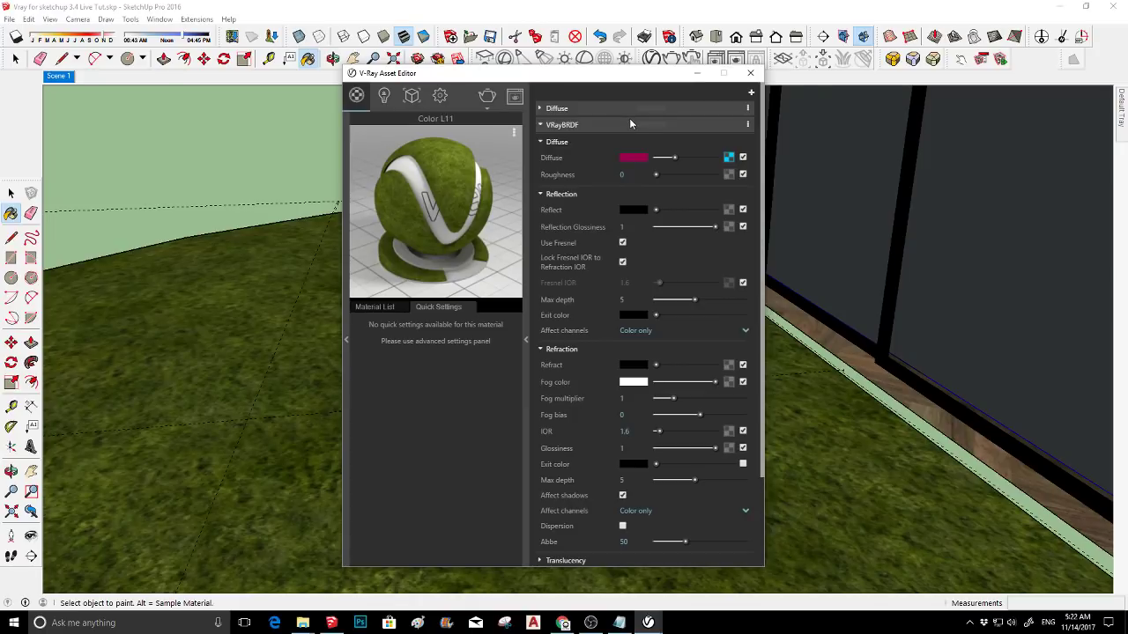
# - Add a Reflection layer with highlight glossiness 0.41, then open the diffuse grass bitmap
pyautogui.click(751, 95)
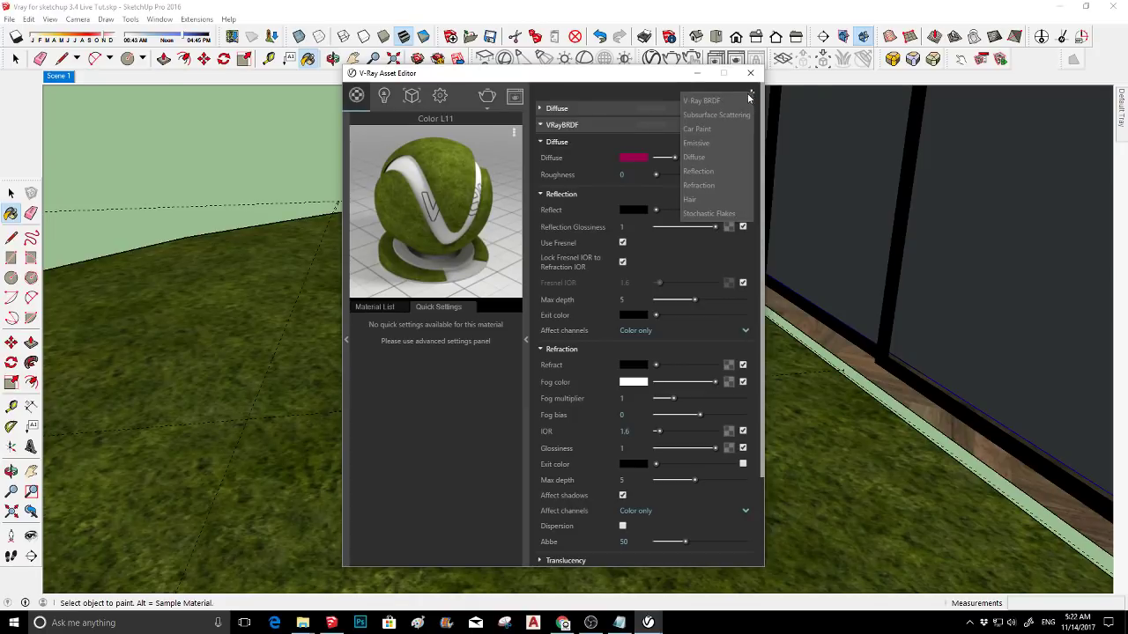
pyautogui.click(720, 173)
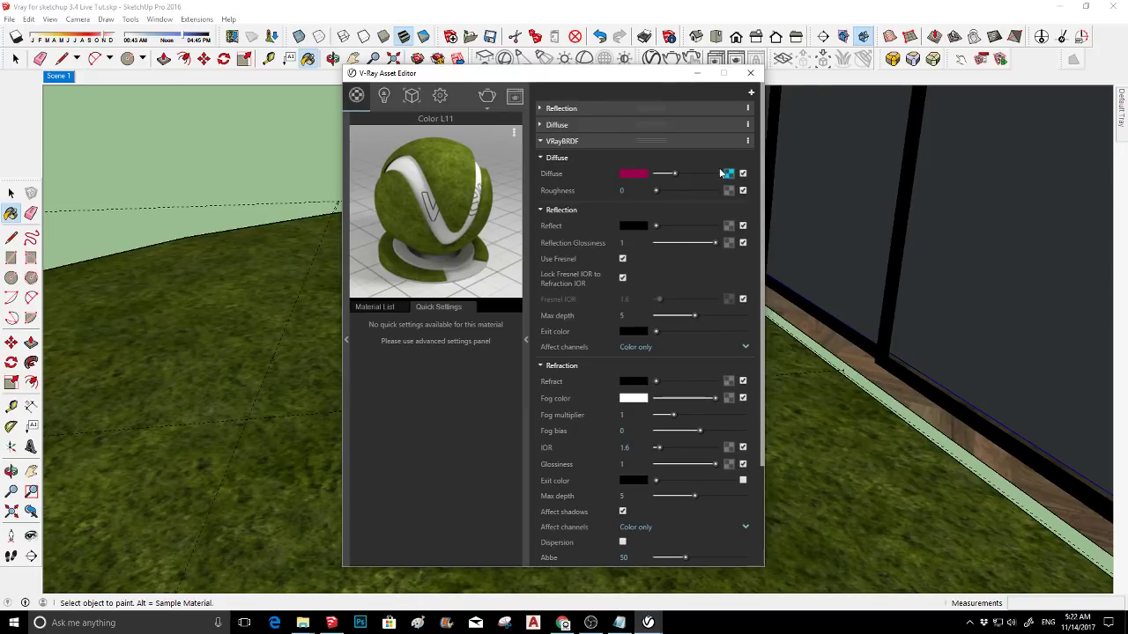
pyautogui.click(668, 109)
pyautogui.click(629, 288)
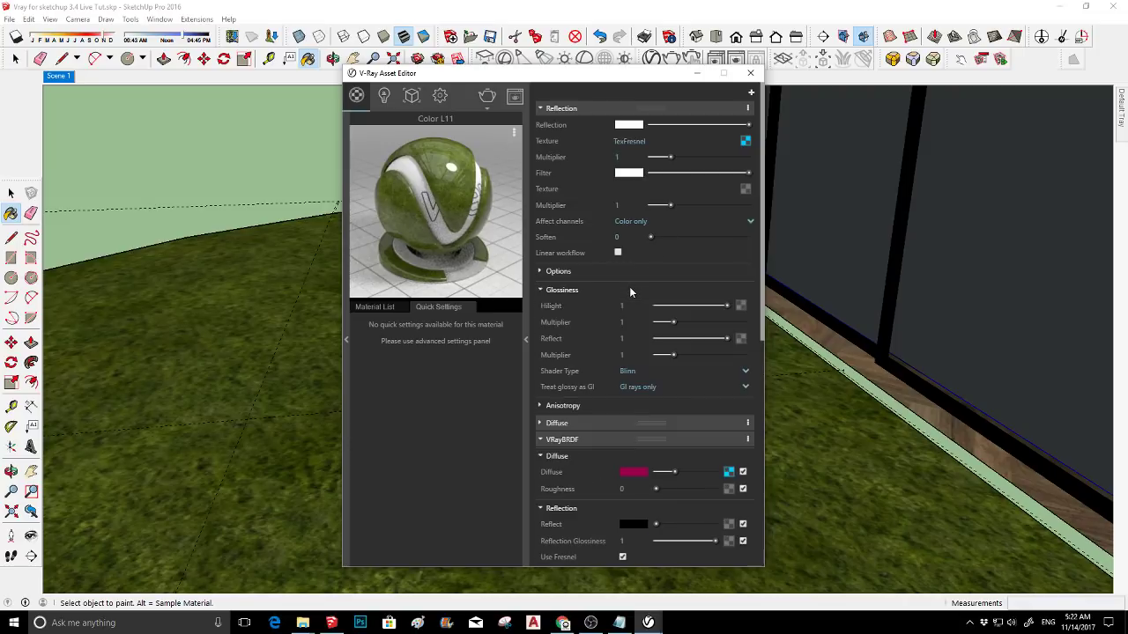
pyautogui.moveTo(696, 306); pyautogui.dragTo(698, 343)
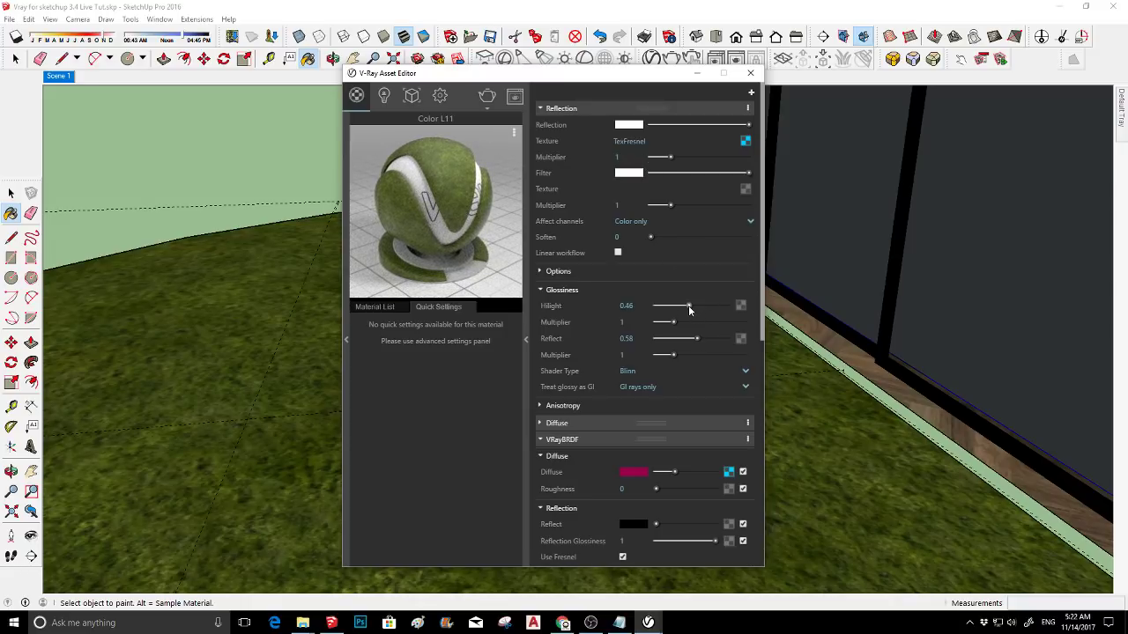
pyautogui.moveTo(689, 309); pyautogui.dragTo(685, 305)
pyautogui.click(668, 115)
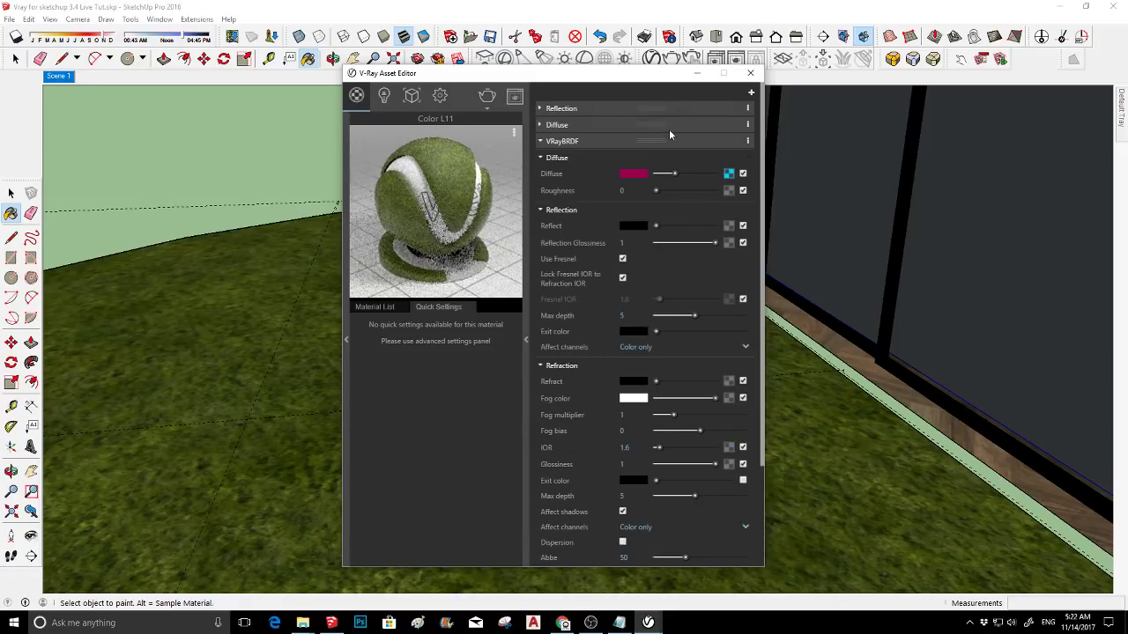
pyautogui.click(728, 174)
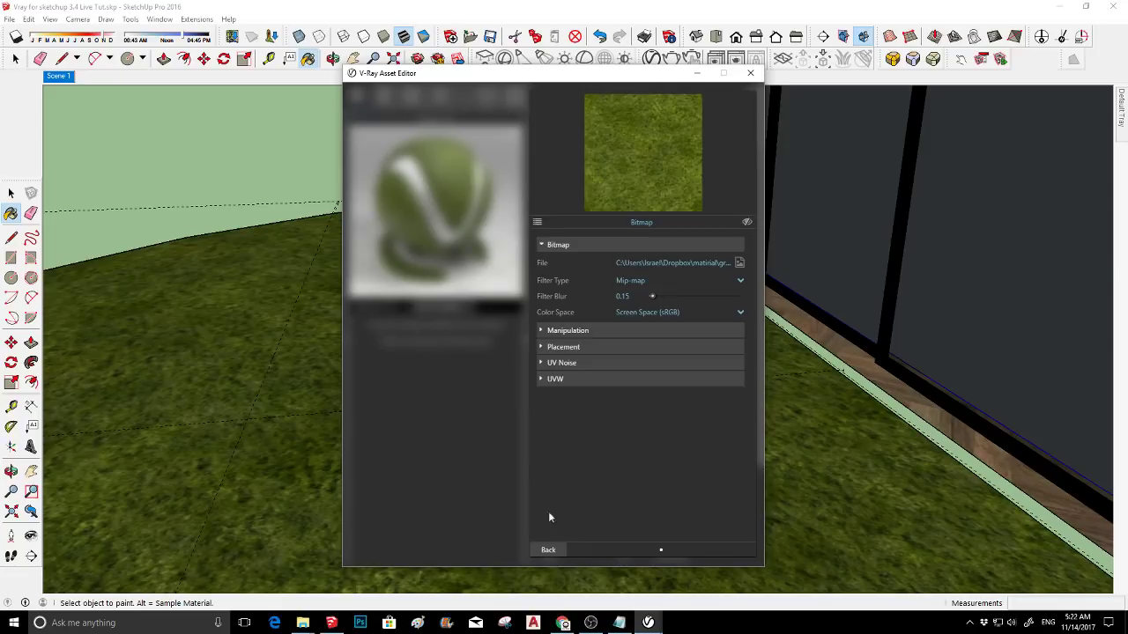
# - Convert the Diffuse texture to Color Correction with the copied grass bitmap as its input
pyautogui.click(547, 550)
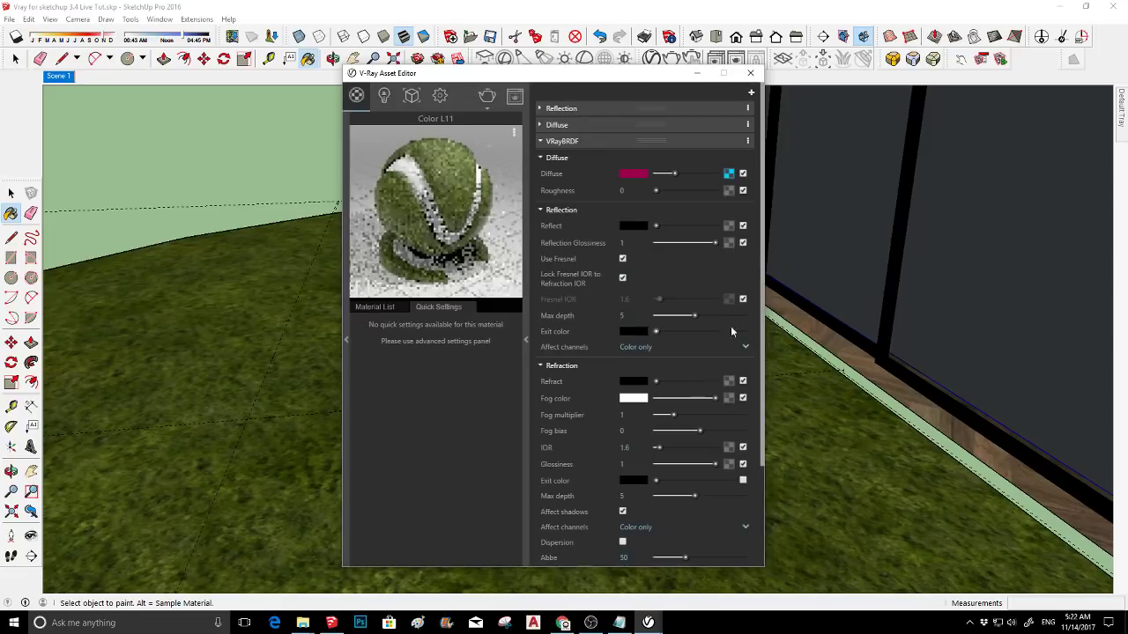
pyautogui.rightClick(728, 174)
pyautogui.click(713, 198)
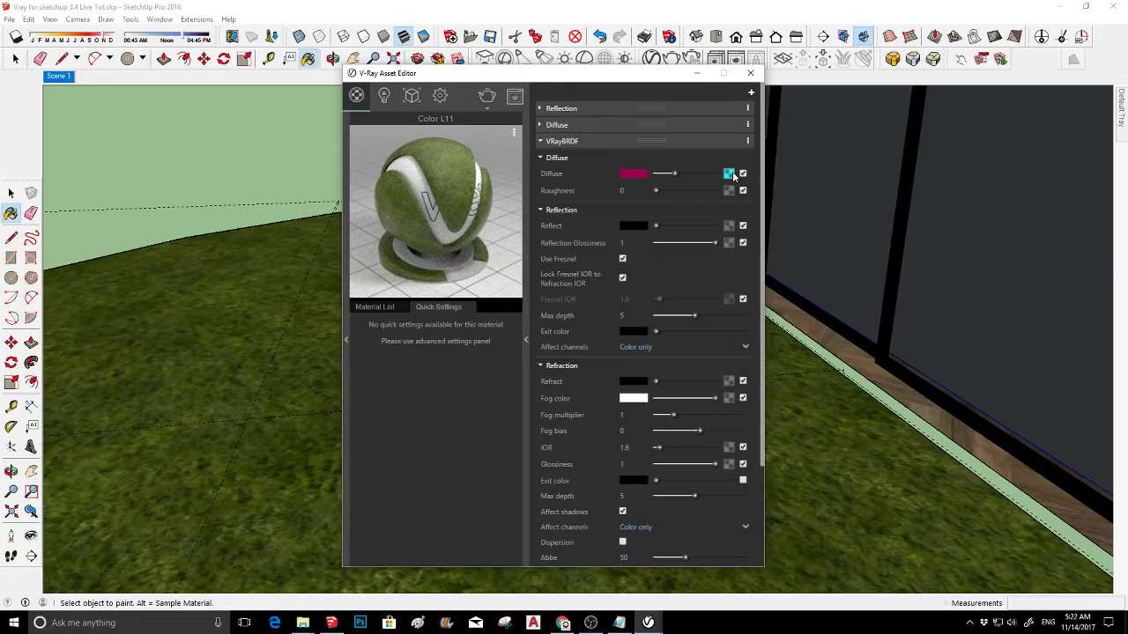
pyautogui.click(729, 173)
pyautogui.click(537, 223)
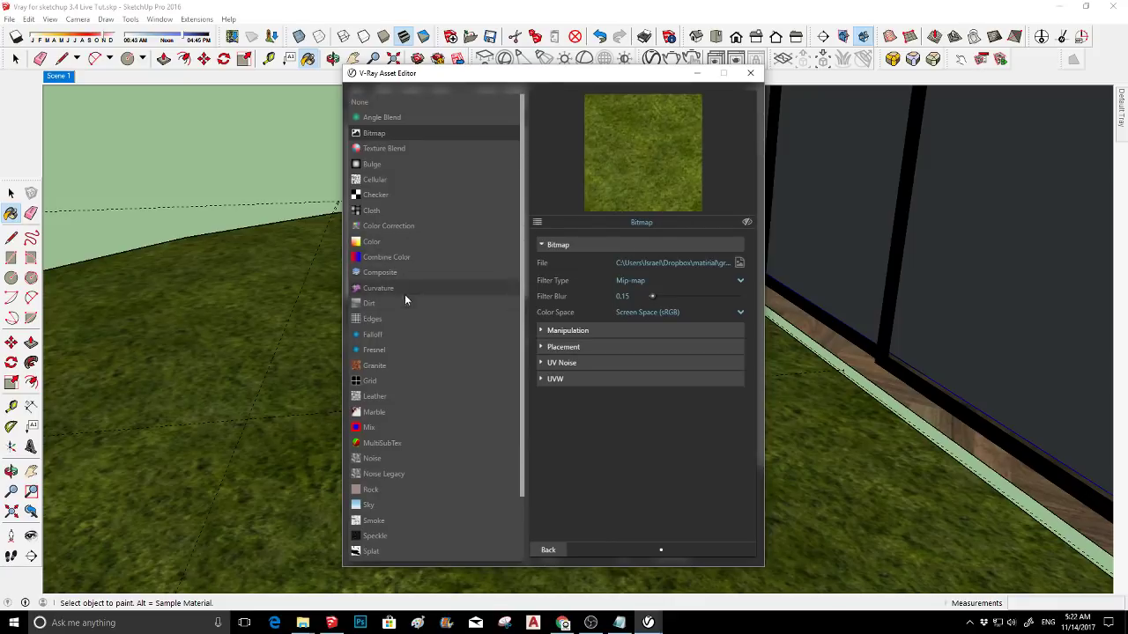
pyautogui.click(408, 226)
pyautogui.rightClick(738, 279)
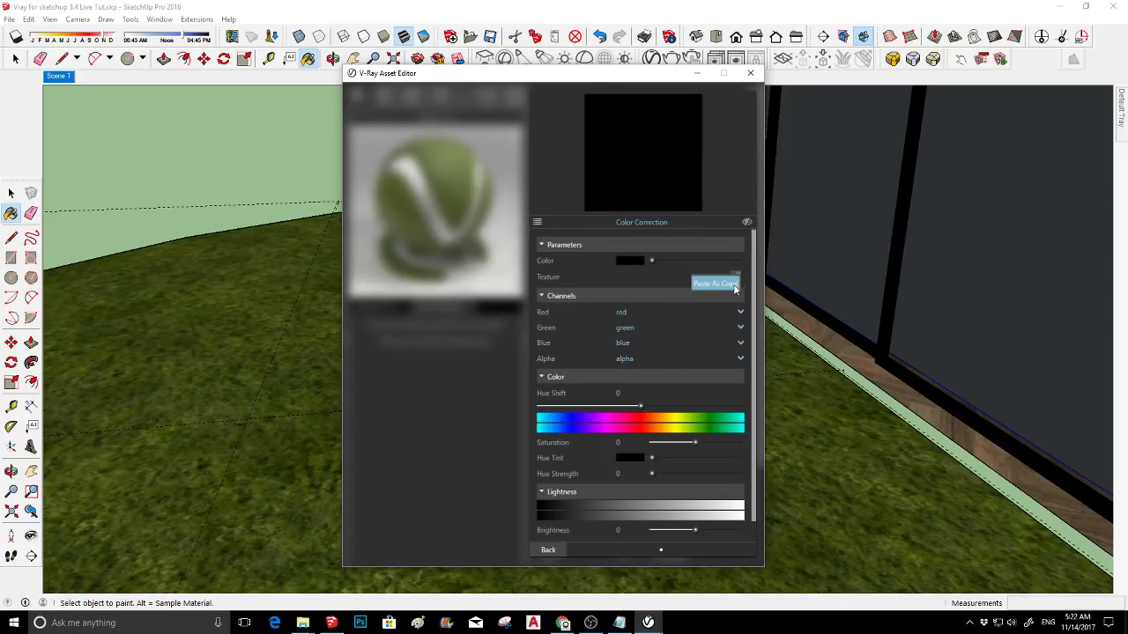
pyautogui.click(735, 283)
# - Set the Color Correction Saturation to -0.42 and return to material Color L11
pyautogui.scroll(-1, 653, 346)
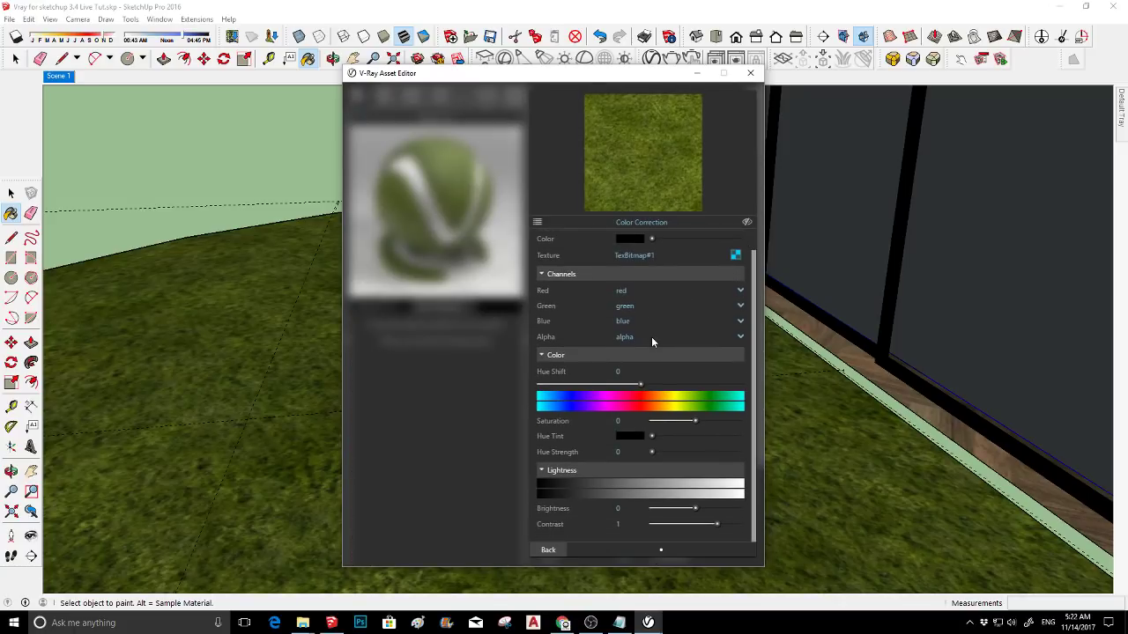
pyautogui.moveTo(693, 421)
pyautogui.mouseDown()
pyautogui.moveTo(706, 423)
pyautogui.moveTo(687, 422)
pyautogui.mouseUp()
pyautogui.moveTo(684, 422); pyautogui.dragTo(682, 421)
pyautogui.moveTo(679, 423); pyautogui.dragTo(677, 422)
pyautogui.click(548, 549)
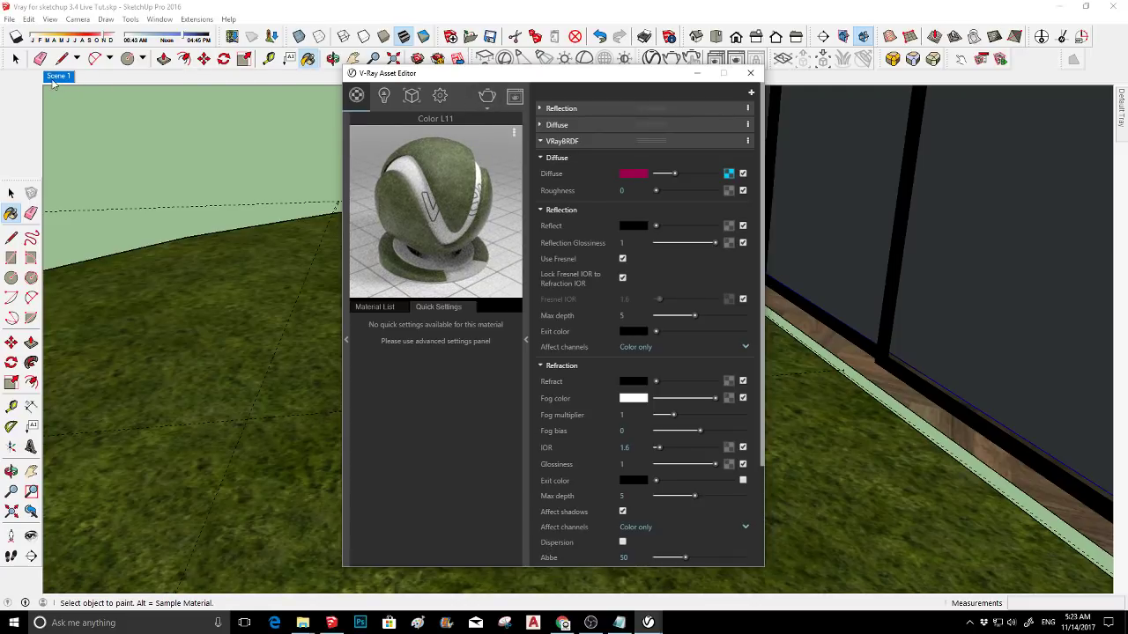
# - Return to the Scene 1 view and raise V-Ray render quality from Low to Medium
pyautogui.click(55, 77)
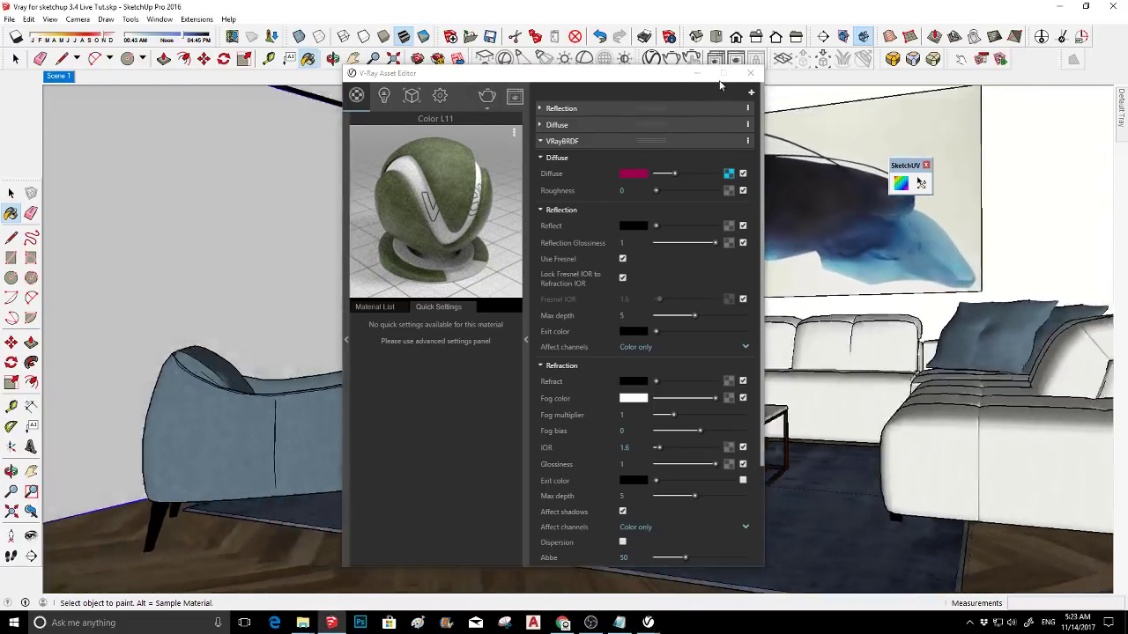
pyautogui.click(693, 77)
pyautogui.click(693, 75)
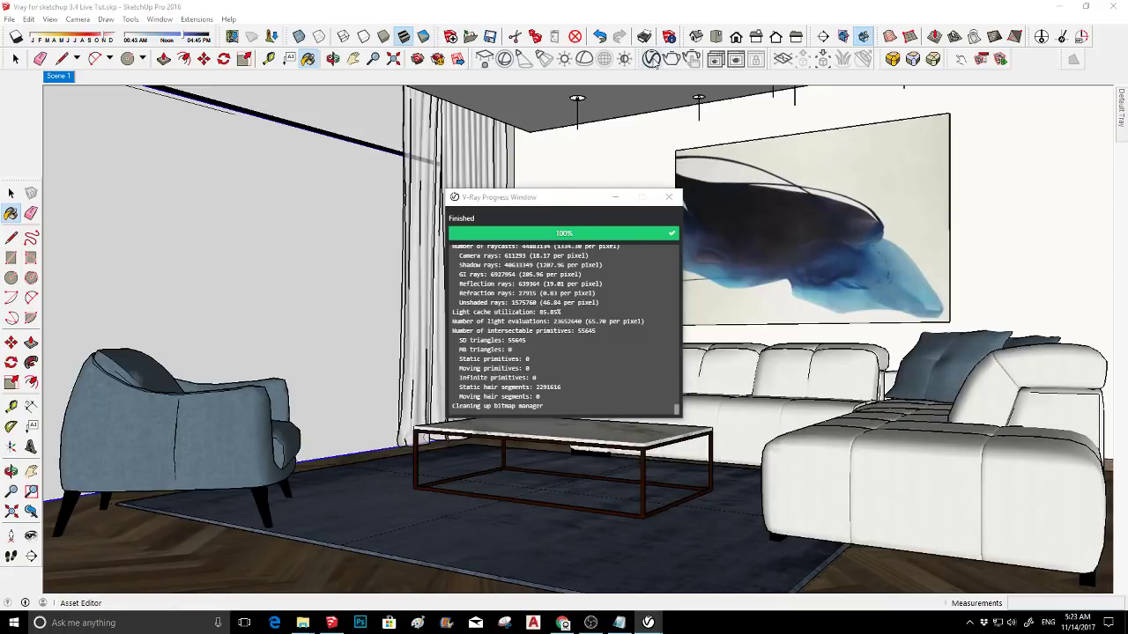
pyautogui.click(652, 59)
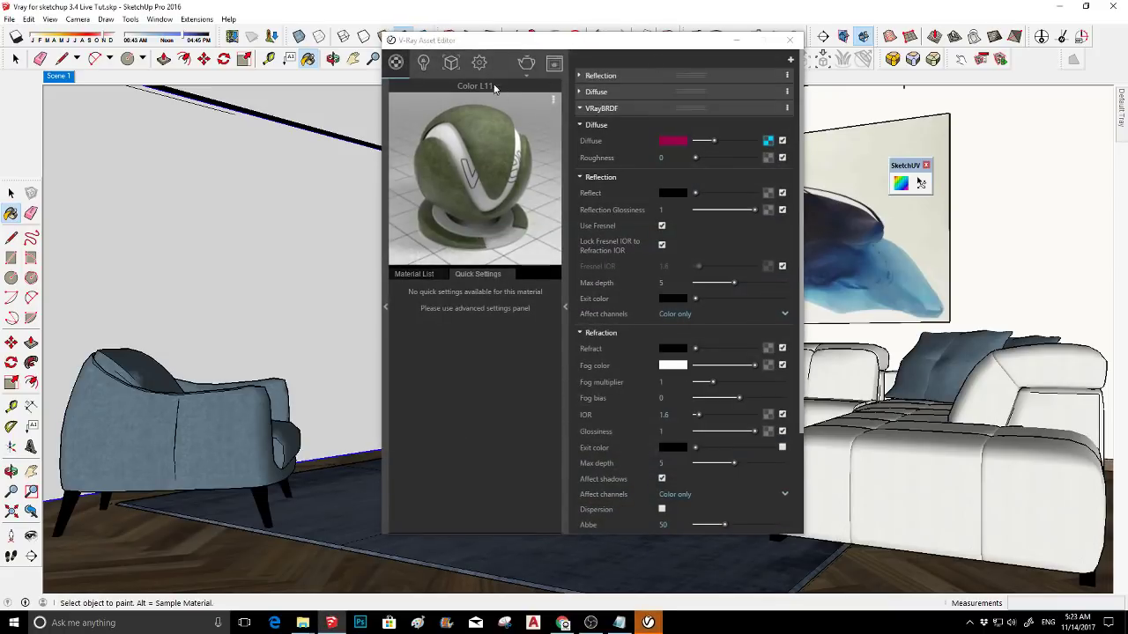
pyautogui.click(479, 63)
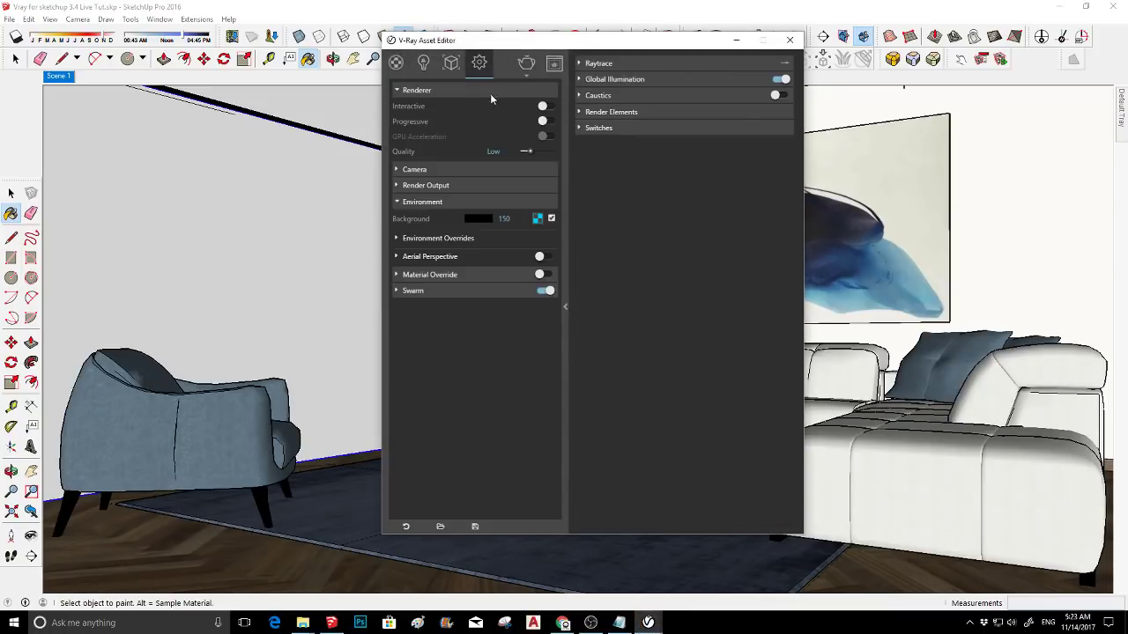
pyautogui.click(537, 152)
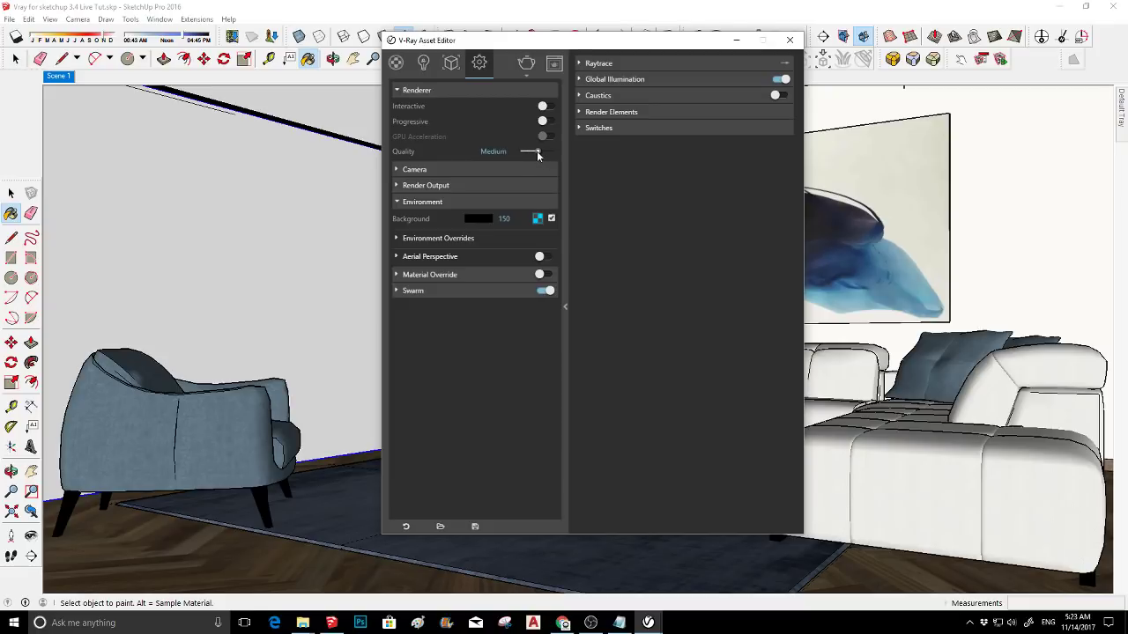
# - Set the output height to 1080 for a 1920×1080 image and start rendering
pyautogui.click(508, 185)
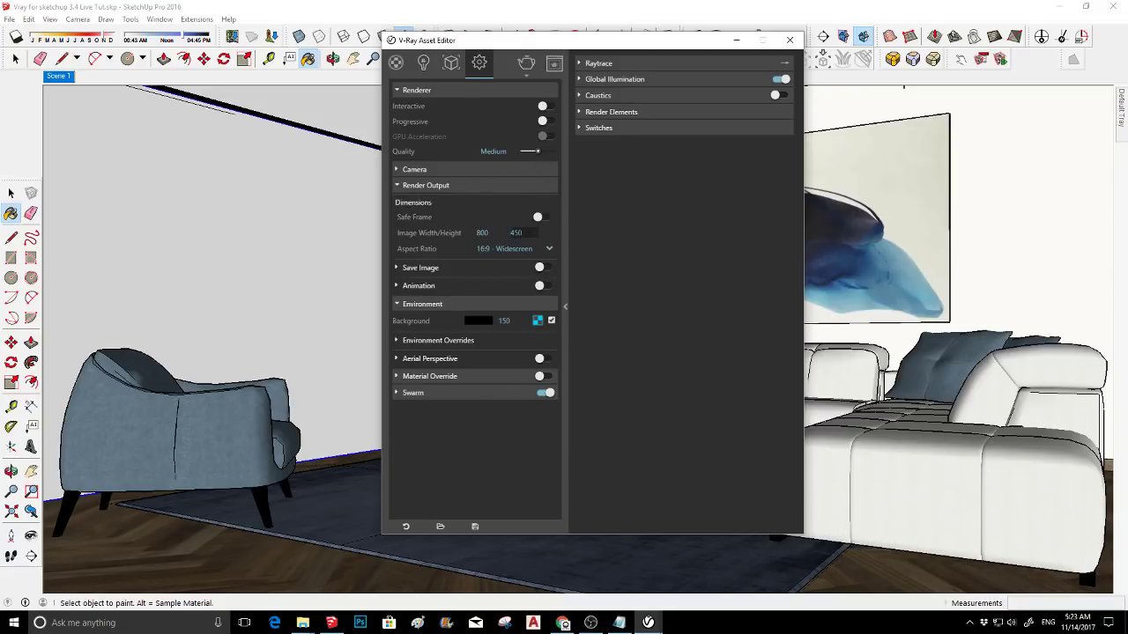
pyautogui.doubleClick(525, 233)
pyautogui.write('1080')
pyautogui.press('Return')
pyautogui.click(526, 62)
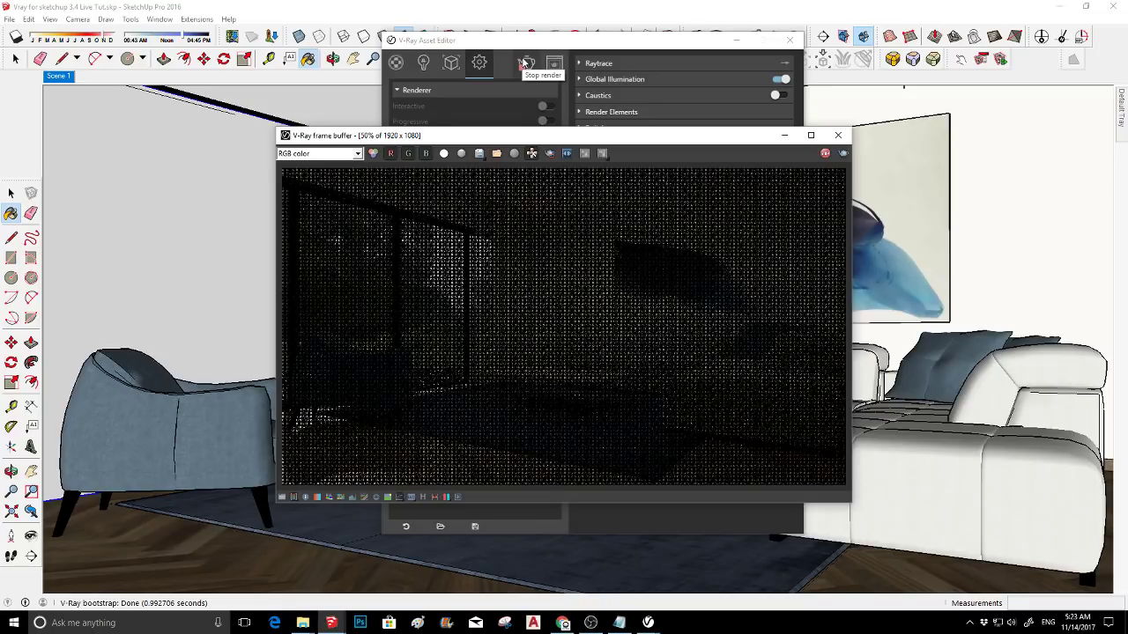
# - Check the window and greenery at 100% zoom while the 1920×1080 render finishes
pyautogui.doubleClick(432, 381)
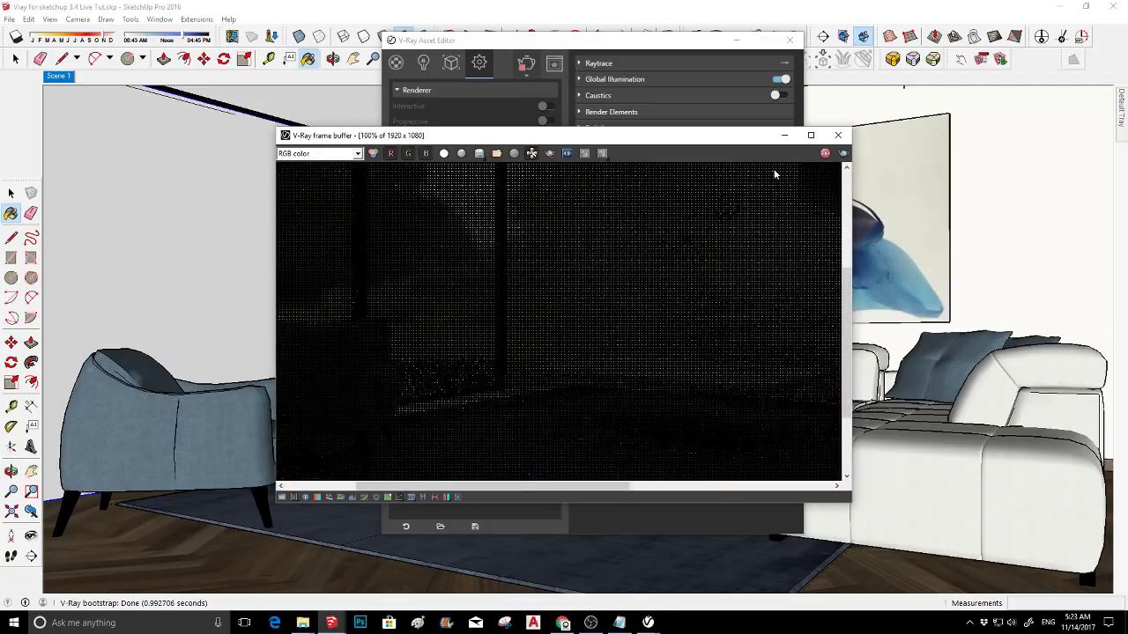
pyautogui.click(811, 136)
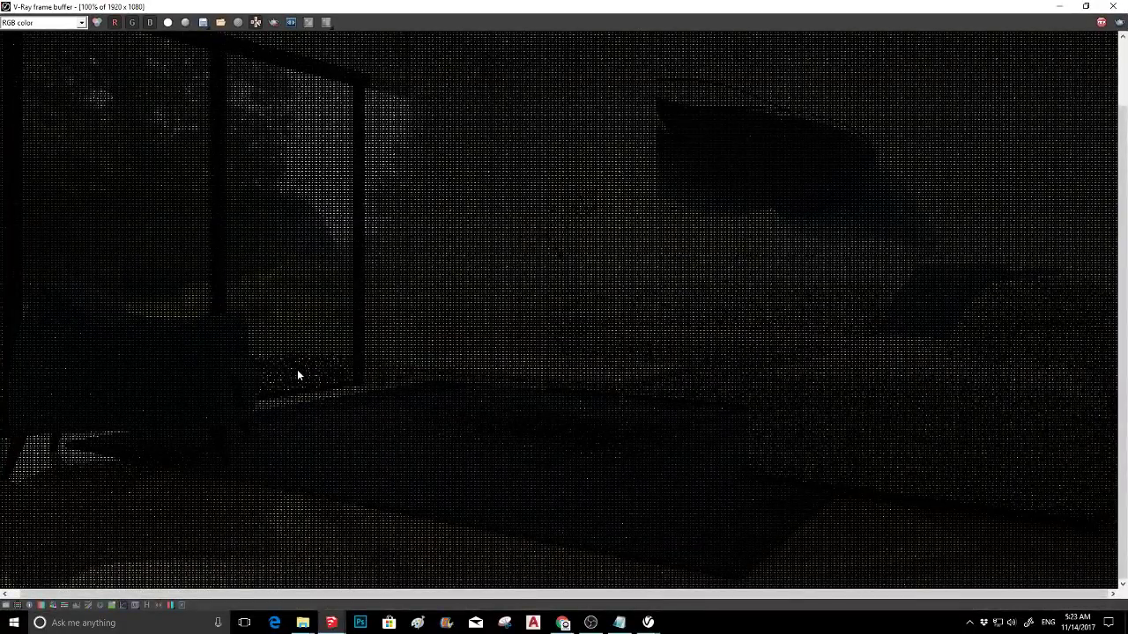
pyautogui.scroll(-2, 317, 356)
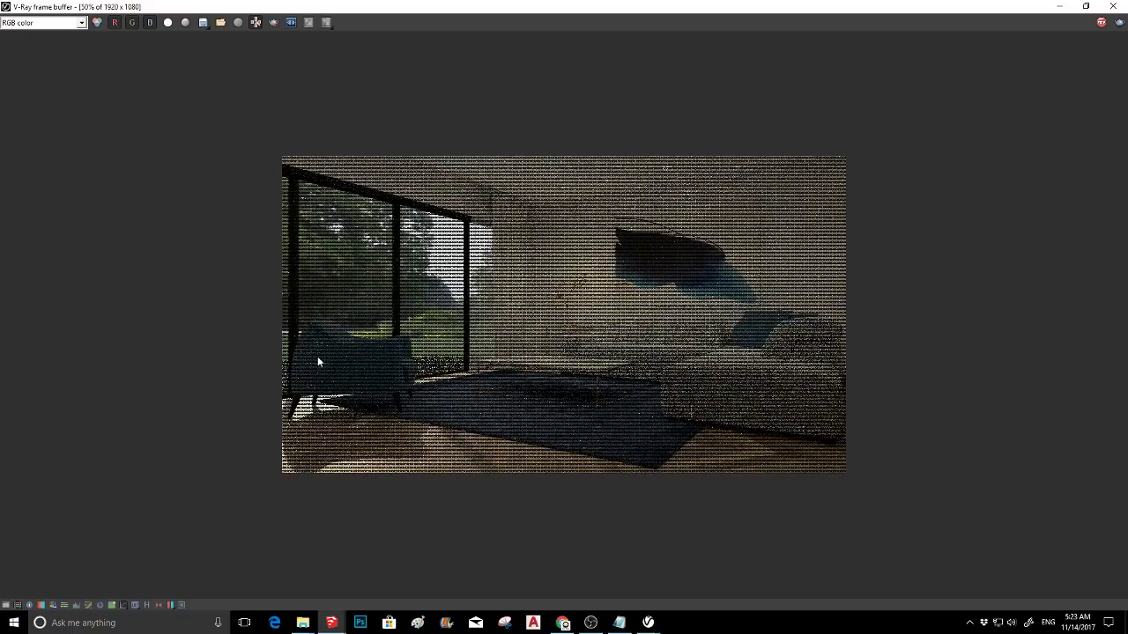
pyautogui.click(1085, 6)
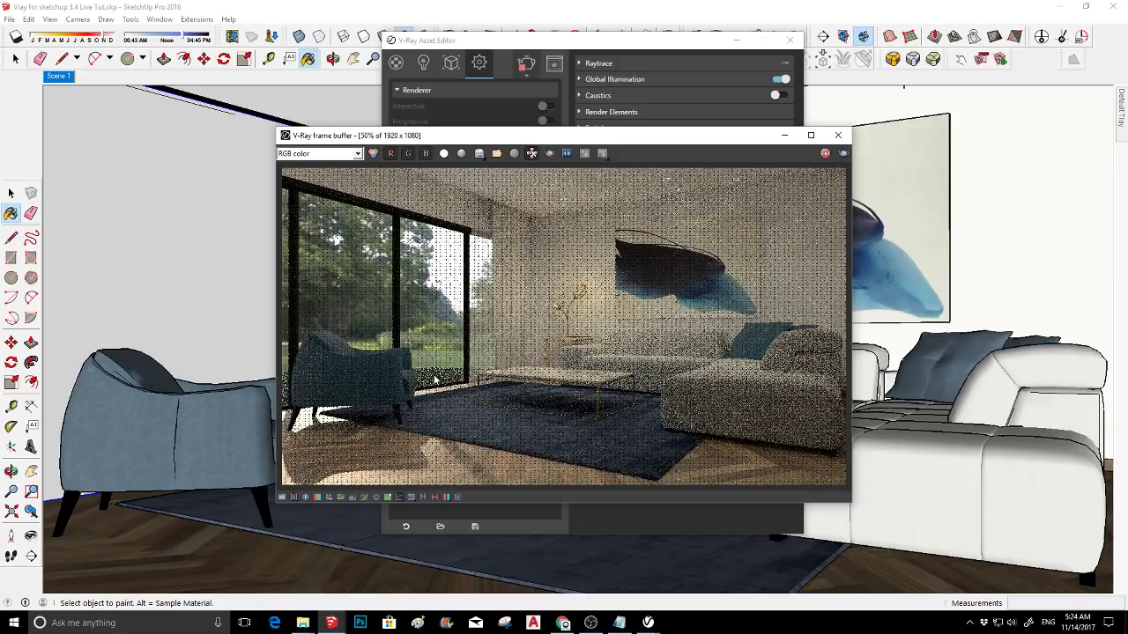
pyautogui.doubleClick(435, 379)
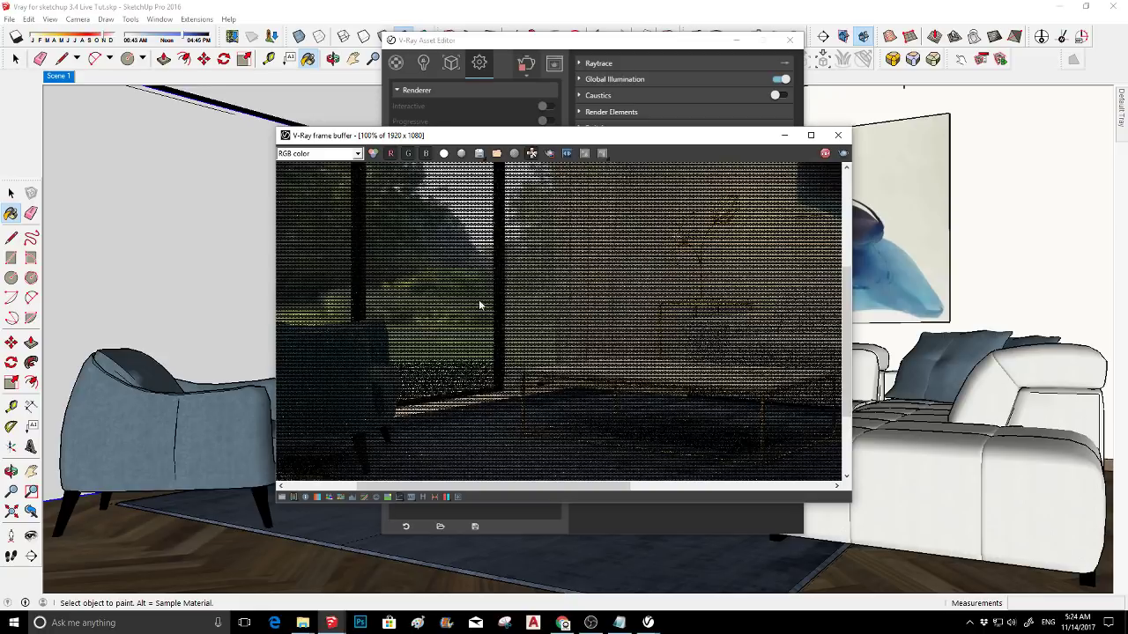
pyautogui.scroll(-1, 569, 235)
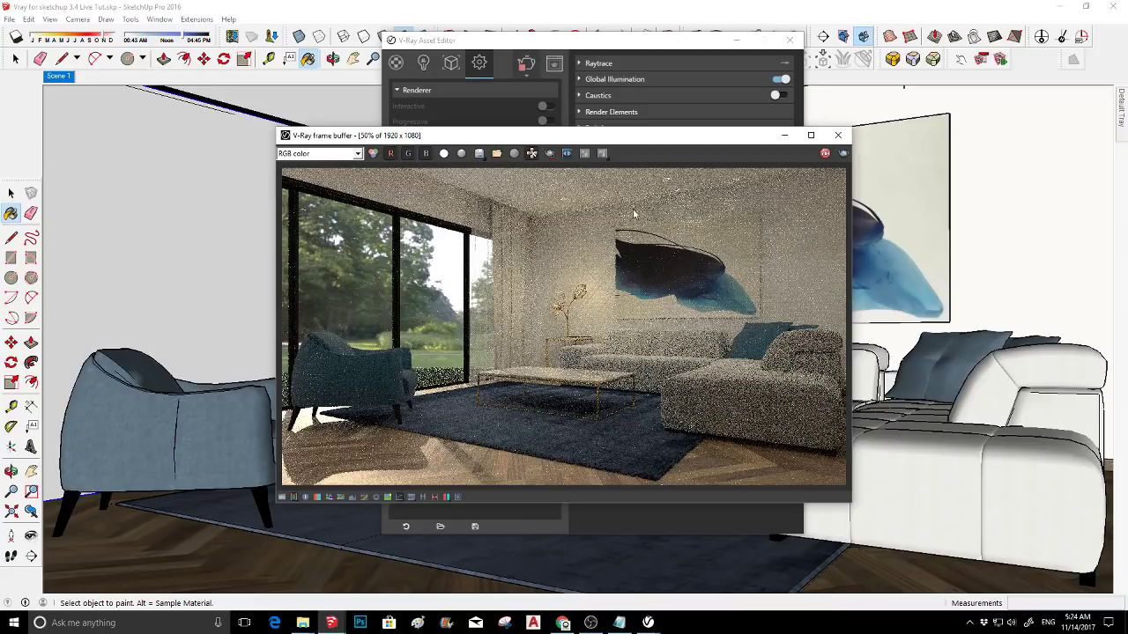
pyautogui.doubleClick(432, 385)
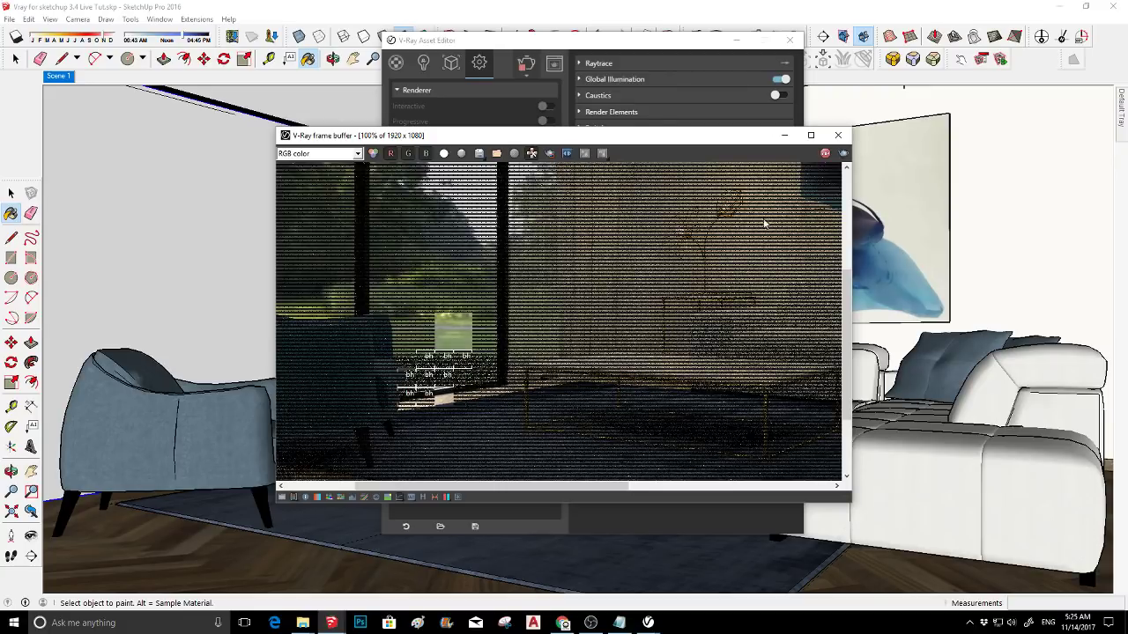
# - Stop the render, delete the Color L11 Reflection layer, and drop render quality from Medium to Low
pyautogui.click(824, 153)
pyautogui.click(838, 136)
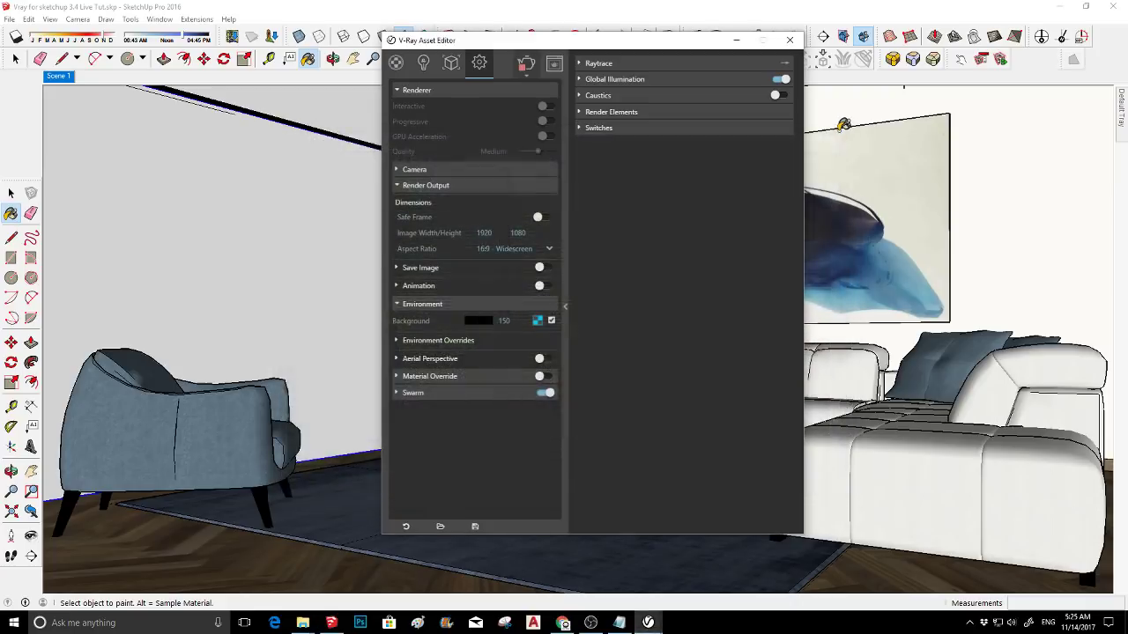
pyautogui.click(395, 62)
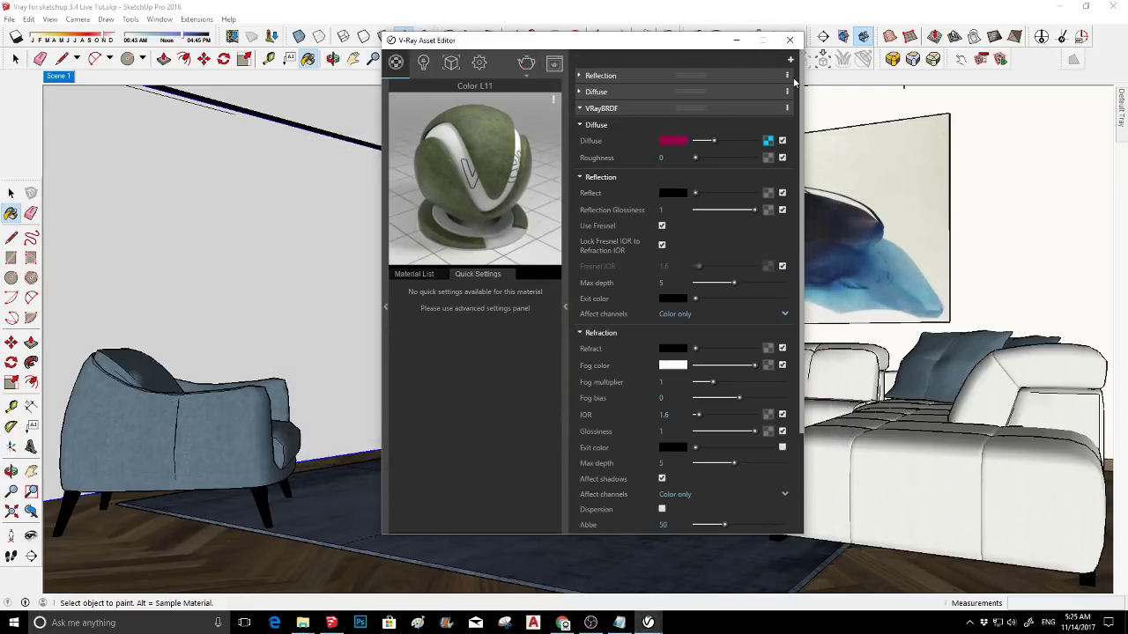
pyautogui.click(787, 75)
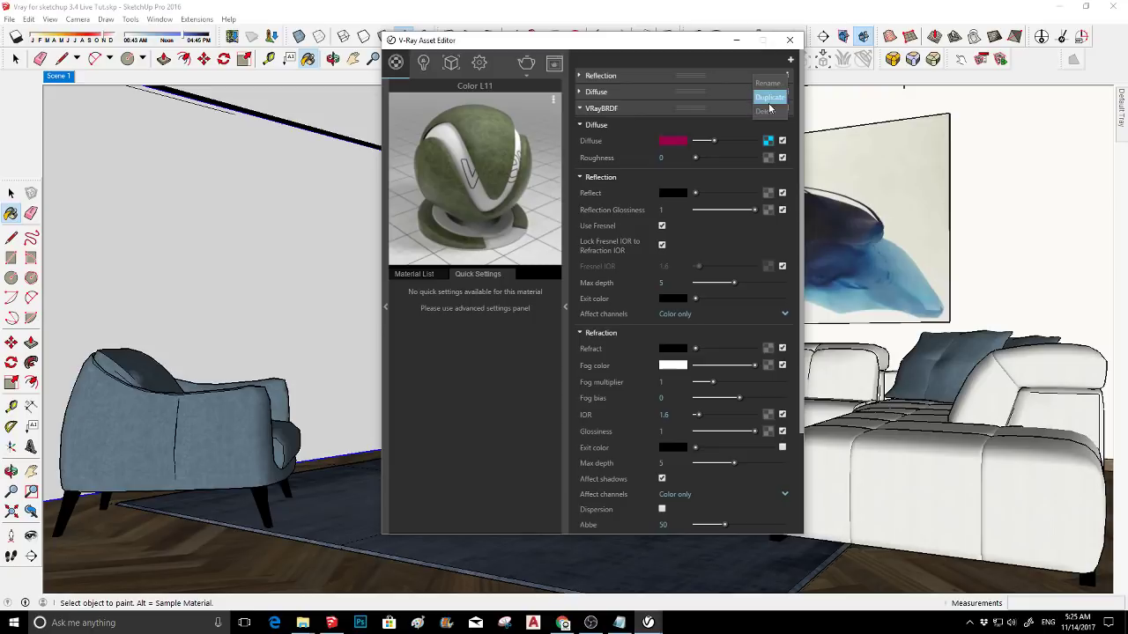
pyautogui.click(765, 113)
pyautogui.click(481, 69)
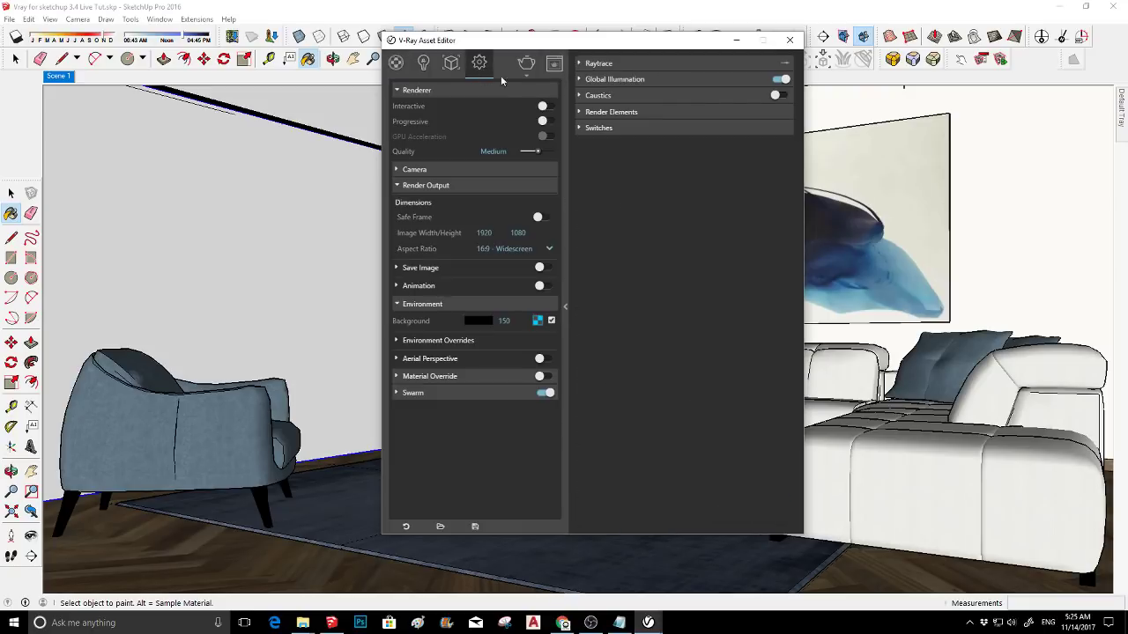
pyautogui.moveTo(536, 155); pyautogui.dragTo(529, 152)
# - Start and restart a Low-quality V-Ray render of the living room, zooming the frame buffer
pyautogui.click(527, 65)
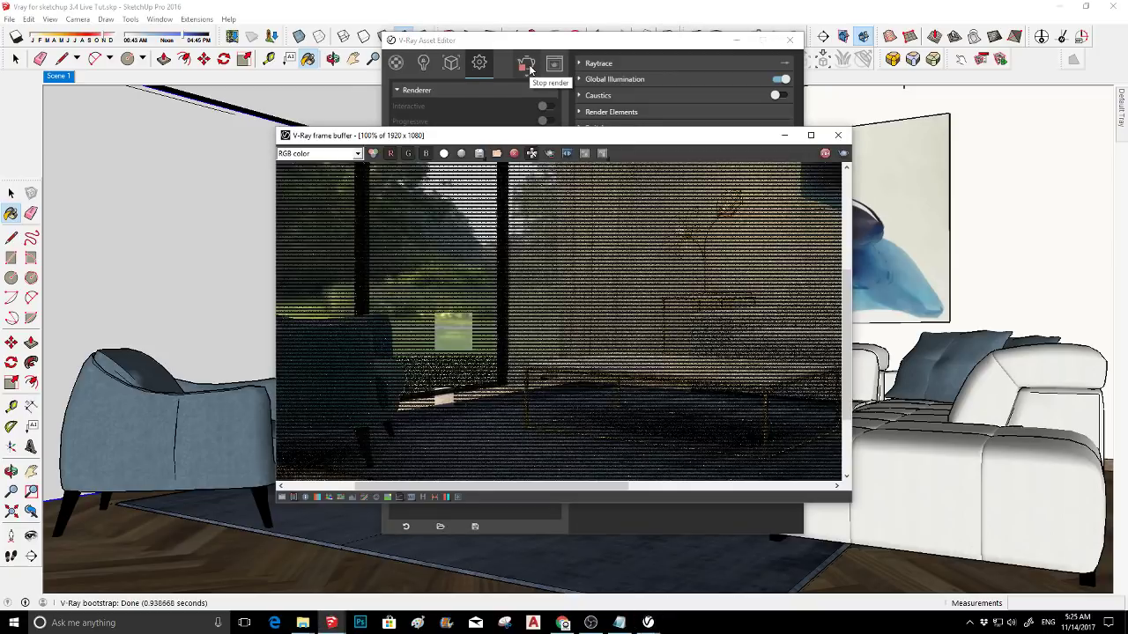
pyautogui.click(529, 66)
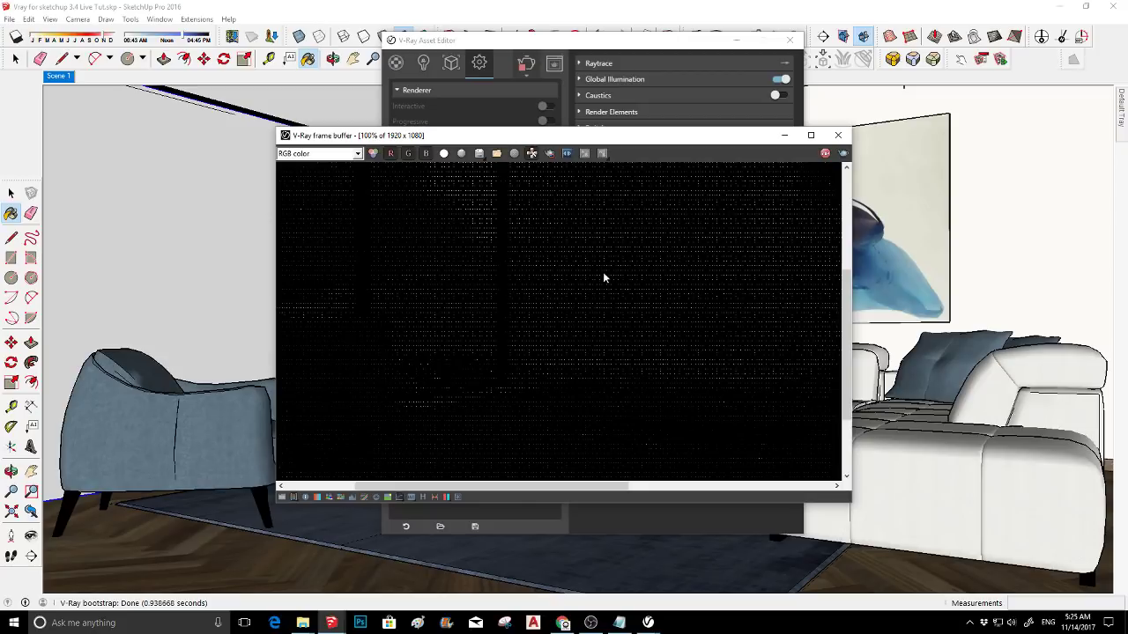
pyautogui.scroll(-2, 605, 280)
pyautogui.scroll(1, 496, 356)
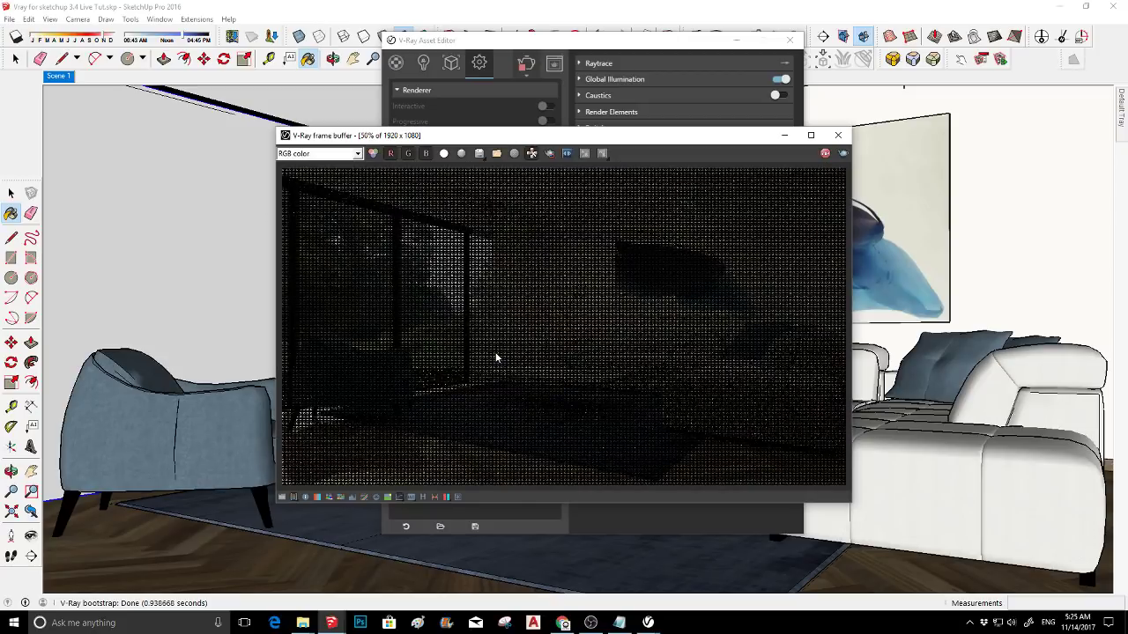
# - Switch the OBS broadcast to the layout scene, then return to the SketchUp window
pyautogui.click(590, 623)
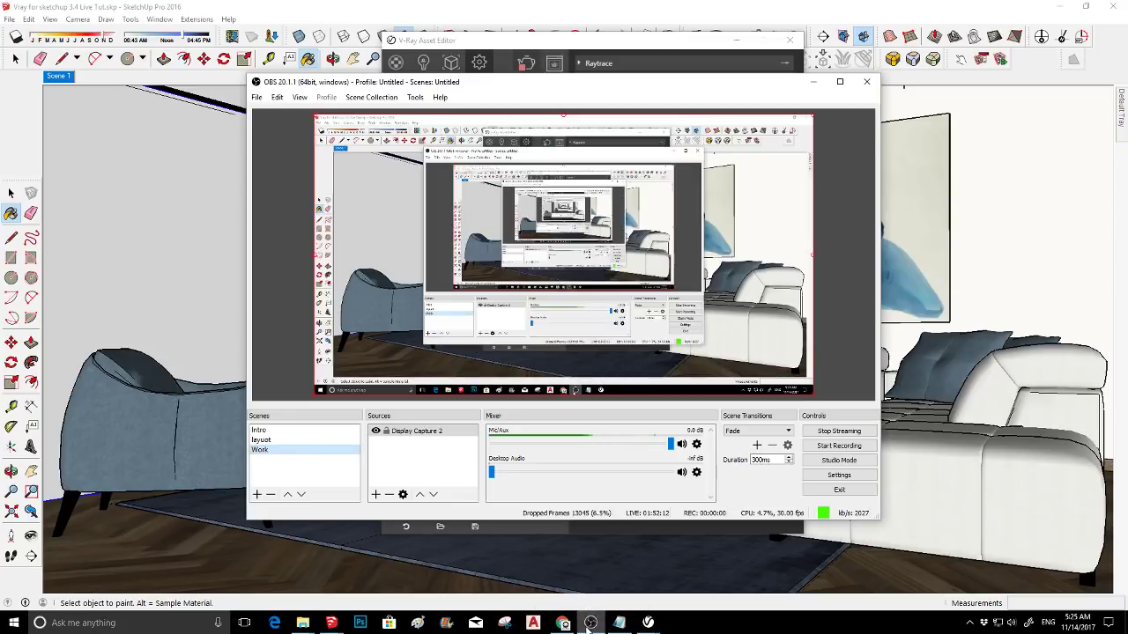
pyautogui.click(261, 440)
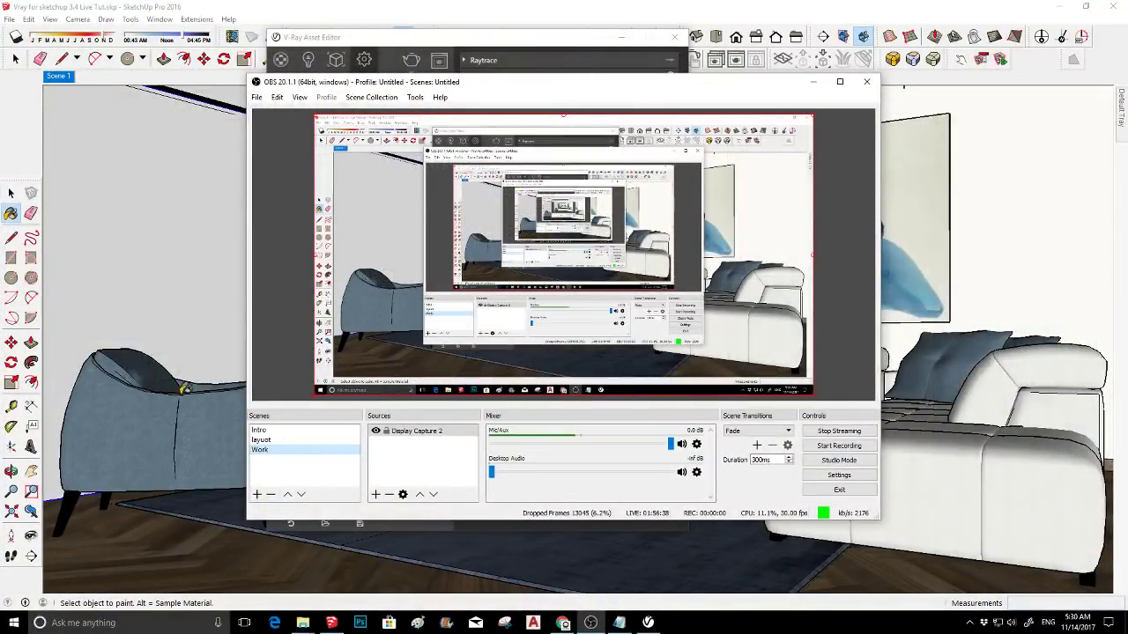
pyautogui.click(154, 368)
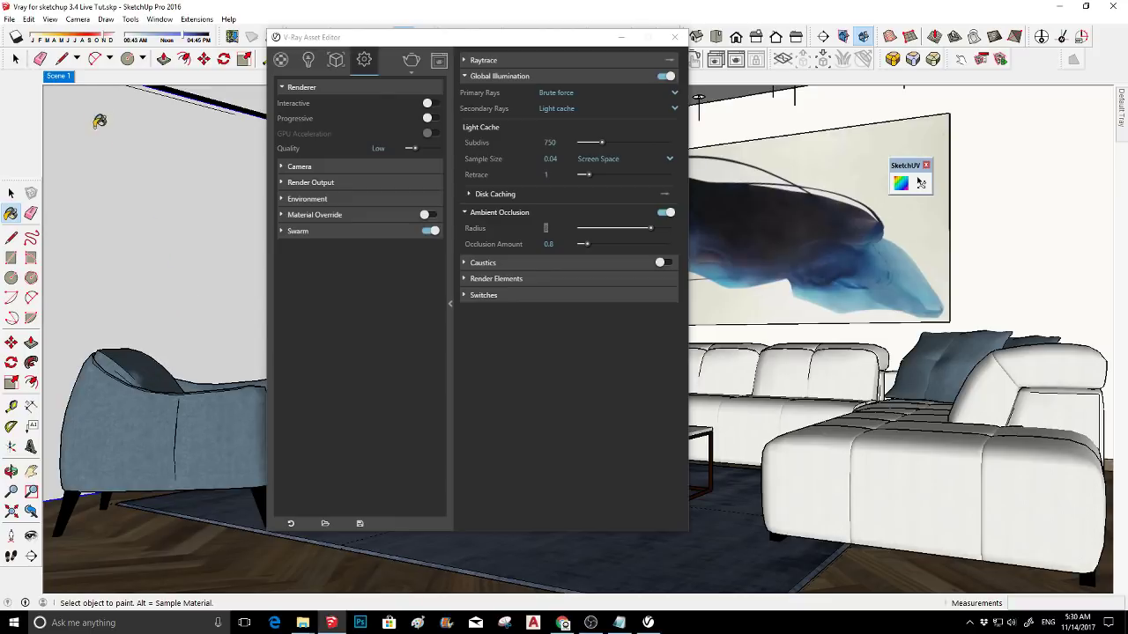
# - Orbit around the room's walls, then restore the saved living-room camera view
pyautogui.click(15, 58)
pyautogui.moveTo(158, 265); pyautogui.dragTo(344, 176, button='middle')
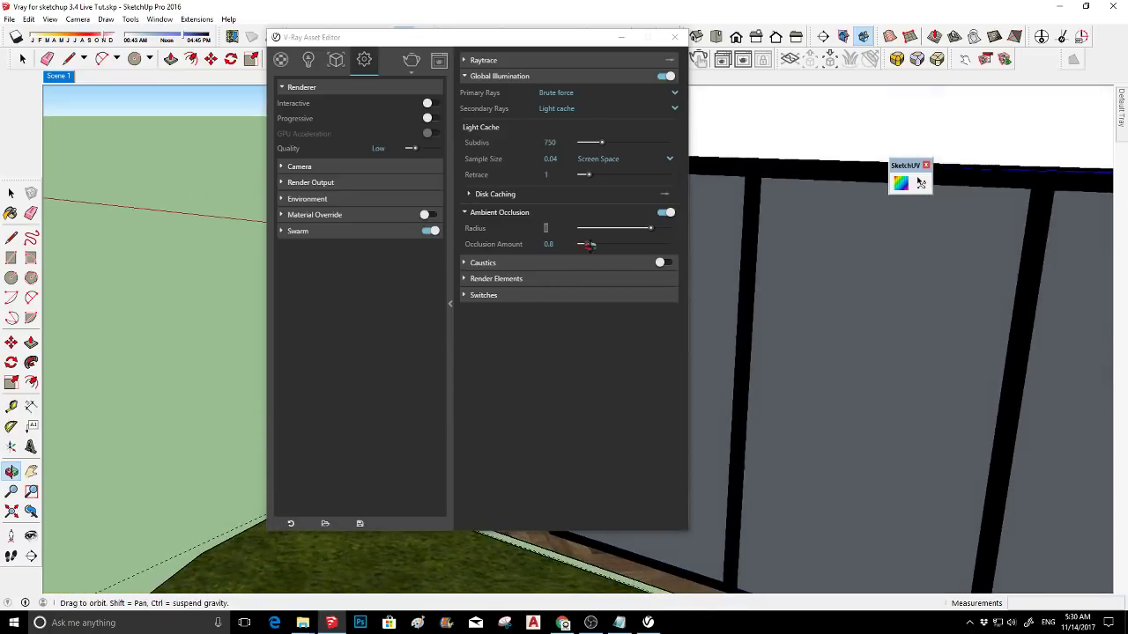
pyautogui.click(58, 76)
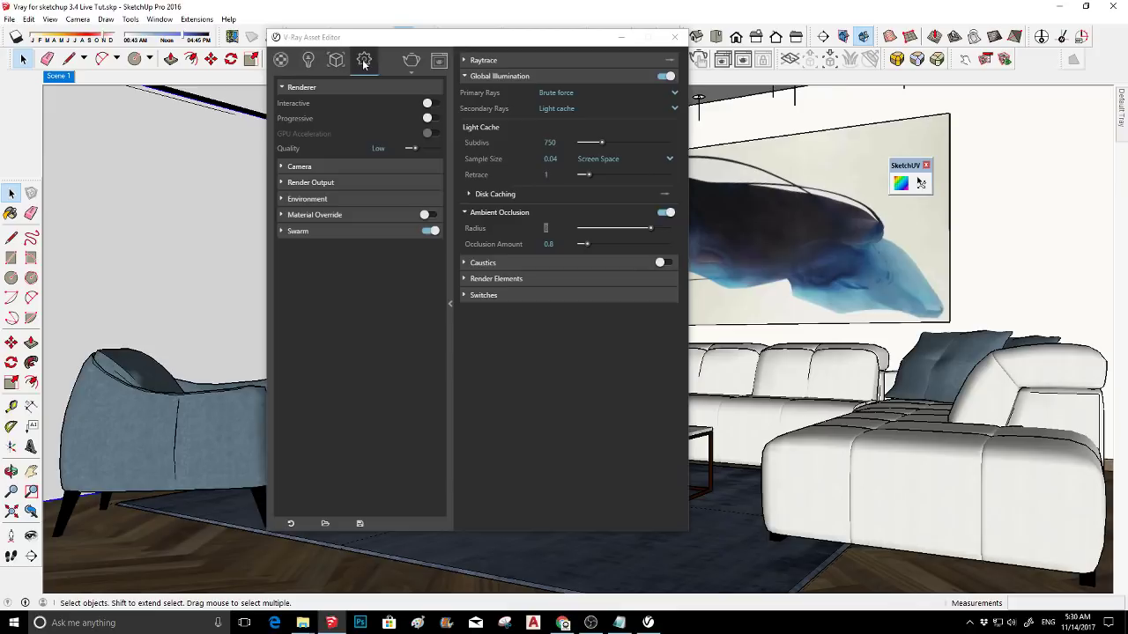
# - Collapse the Global Illumination and Renderer rollouts in the V-Ray settings
pyautogui.click(363, 62)
pyautogui.click(478, 76)
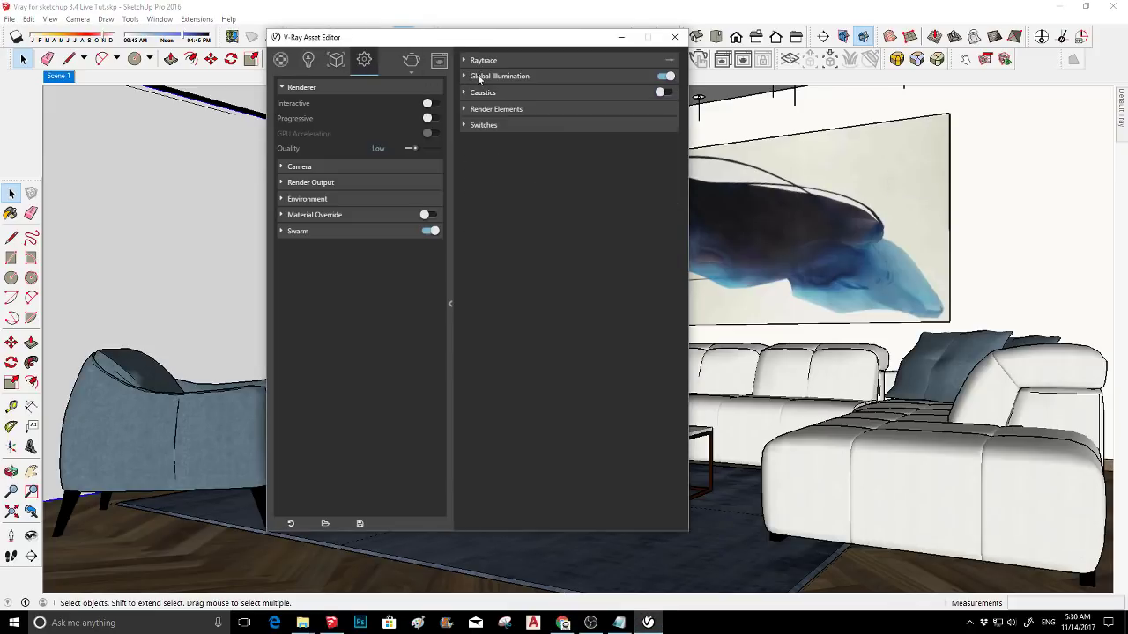
pyautogui.click(382, 86)
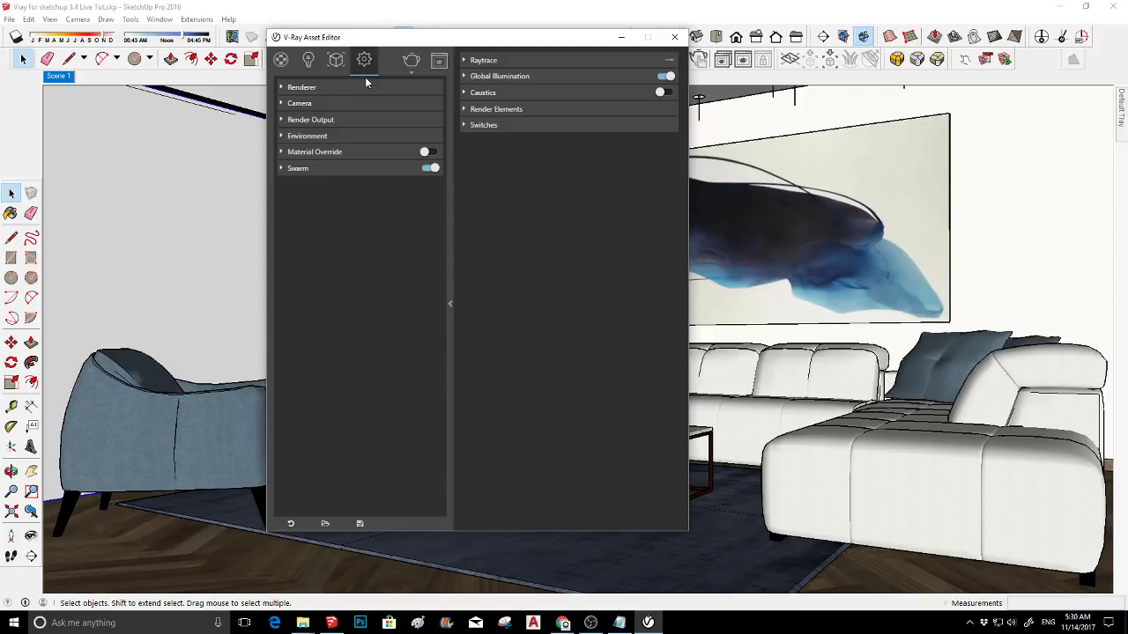
# - Expand Renderer, toggle Progressive on and back off, and leave Quality at Low
pyautogui.click(328, 85)
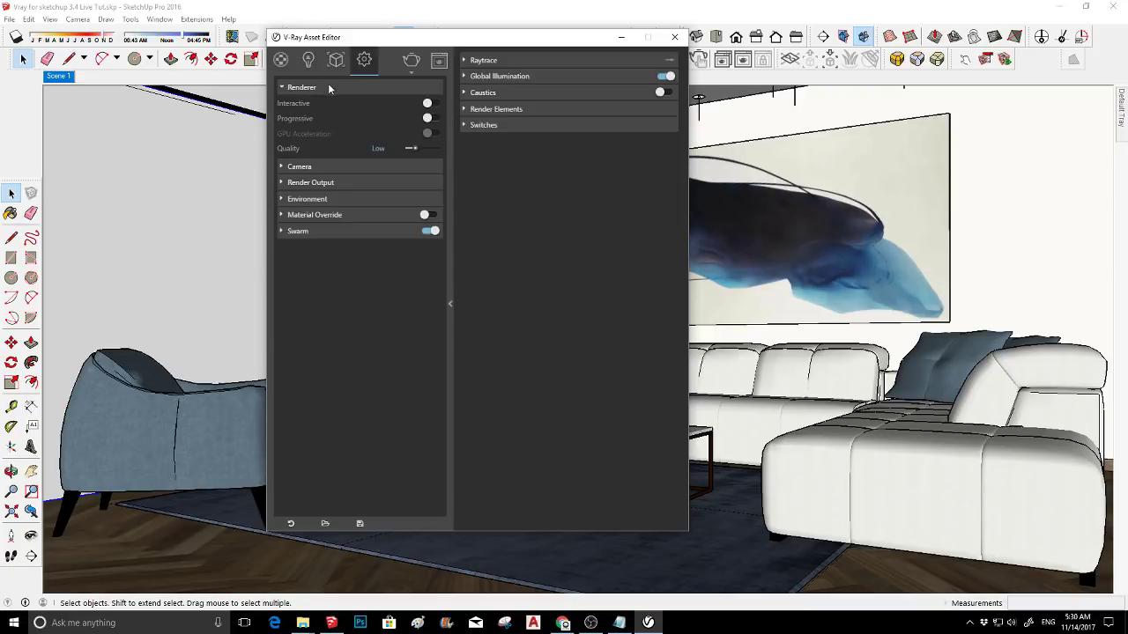
pyautogui.click(429, 120)
pyautogui.click(435, 120)
pyautogui.moveTo(415, 150)
pyautogui.mouseDown()
pyautogui.moveTo(439, 151)
pyautogui.moveTo(418, 155)
pyautogui.mouseUp()
# - Show the Camera settings and briefly expand and hide Depth of Field
pyautogui.click(357, 166)
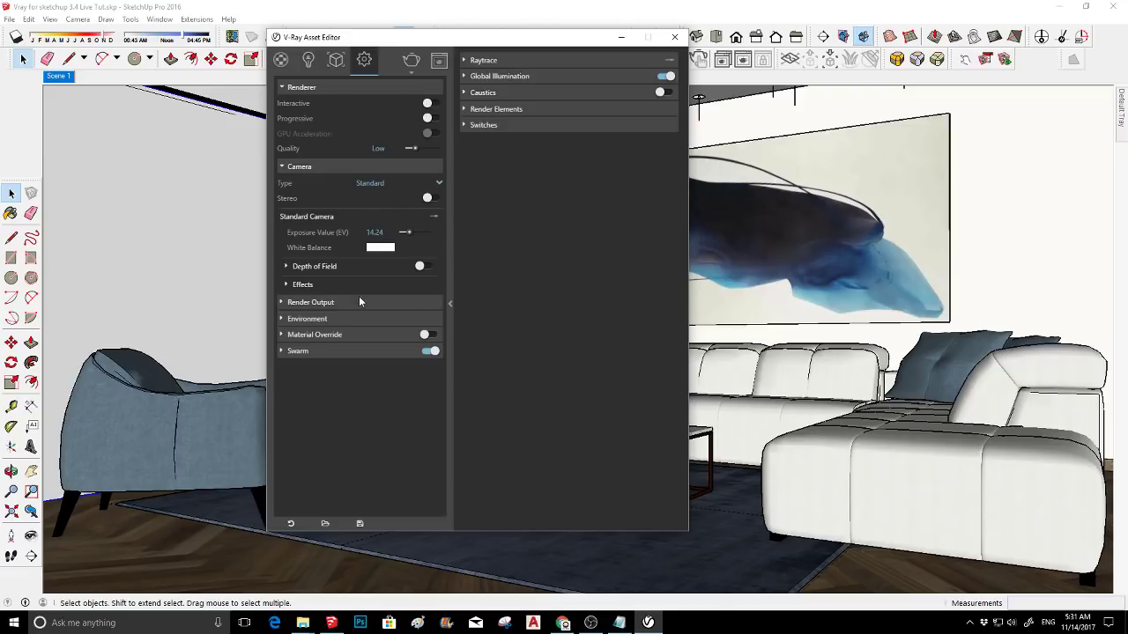
pyautogui.click(307, 266)
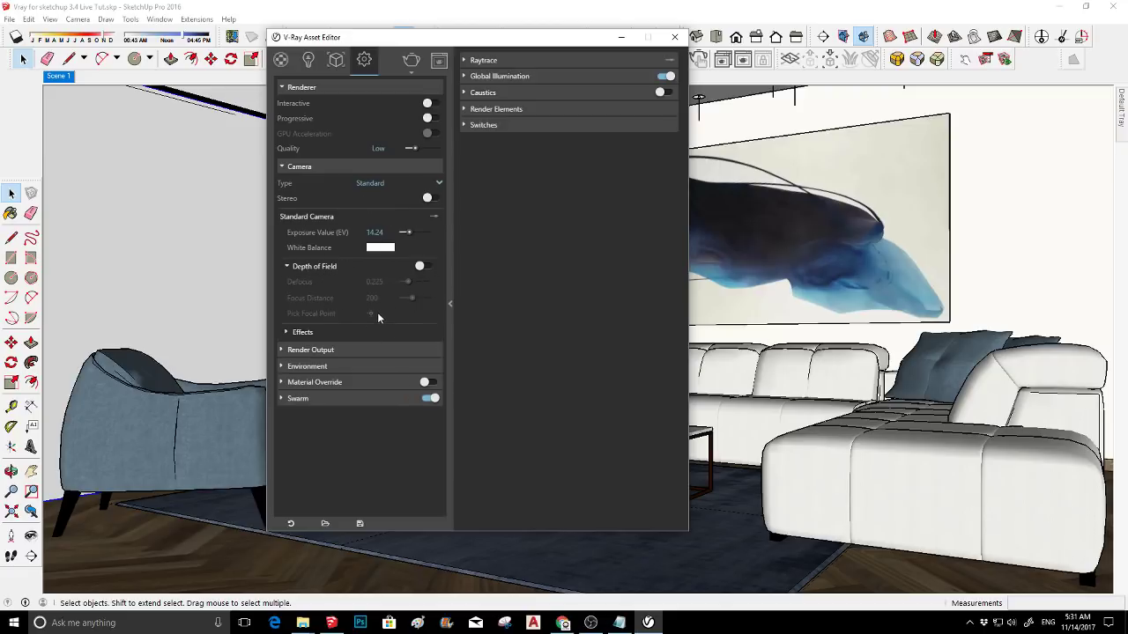
pyautogui.click(296, 267)
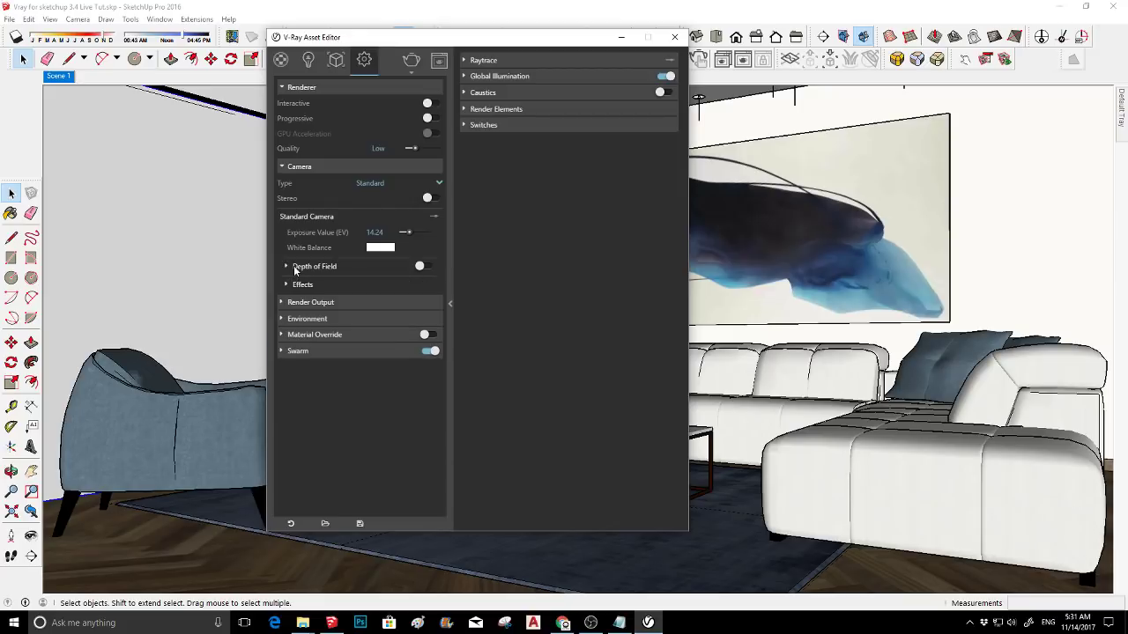
# - Collapse Camera, expand Render Output, and change image height to 640, then back to 1080
pyautogui.click(299, 166)
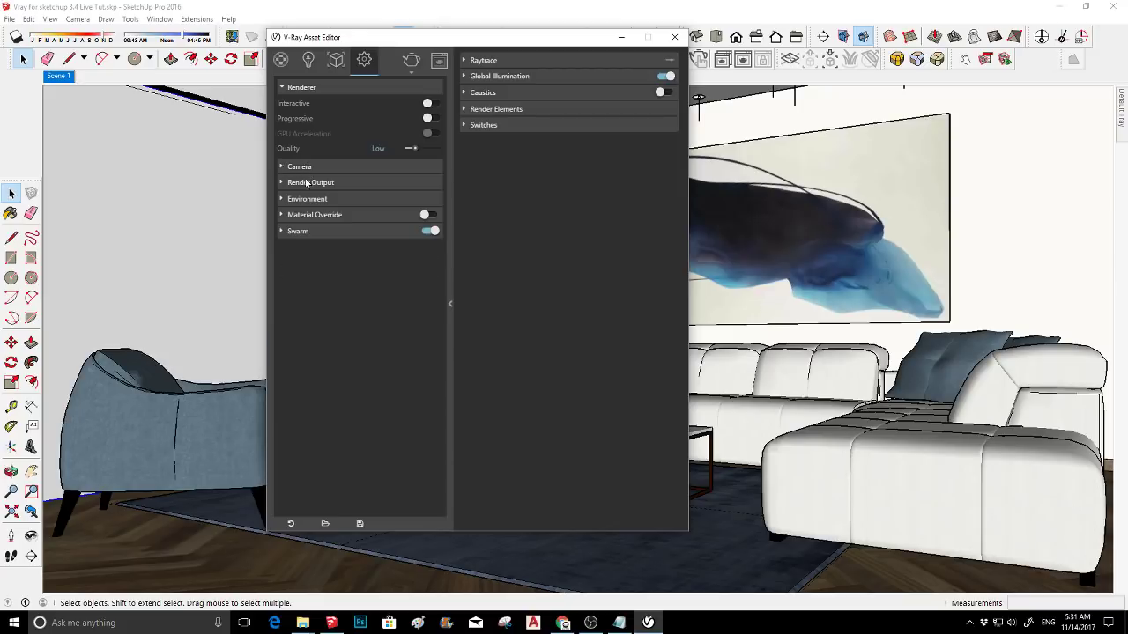
pyautogui.click(315, 182)
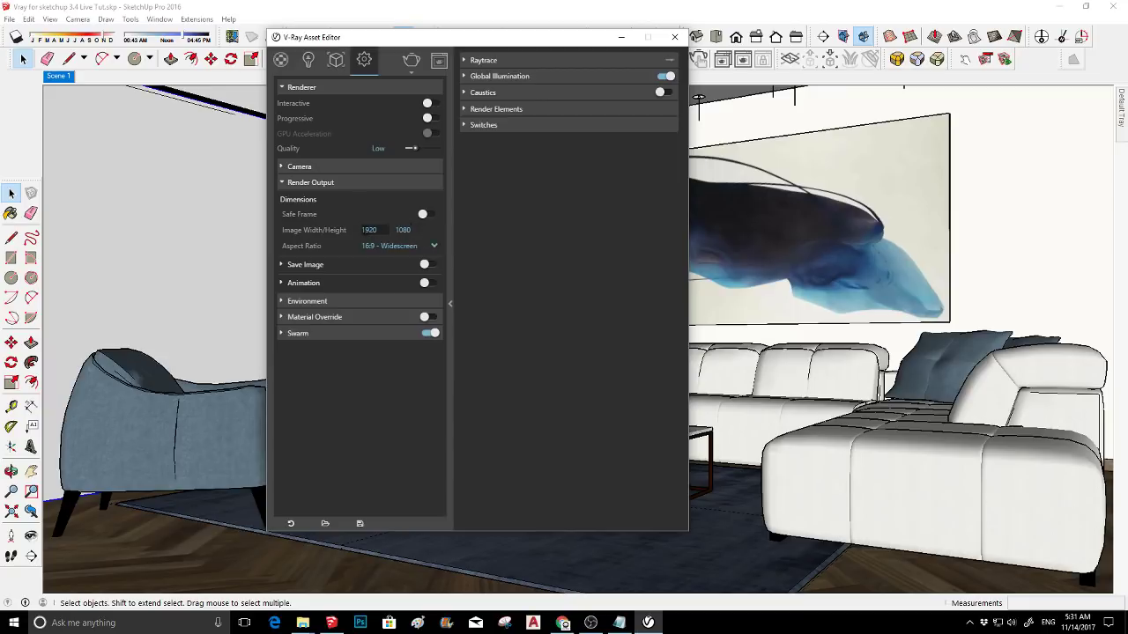
pyautogui.click(416, 230)
pyautogui.doubleClick(407, 230)
pyautogui.write('640')
pyautogui.press('Return')
pyautogui.doubleClick(401, 230)
pyautogui.write('1080')
pyautogui.press('Return')
# - Toggle Safe Frame on and off, collapse Render Output, and expand Environment
pyautogui.click(426, 214)
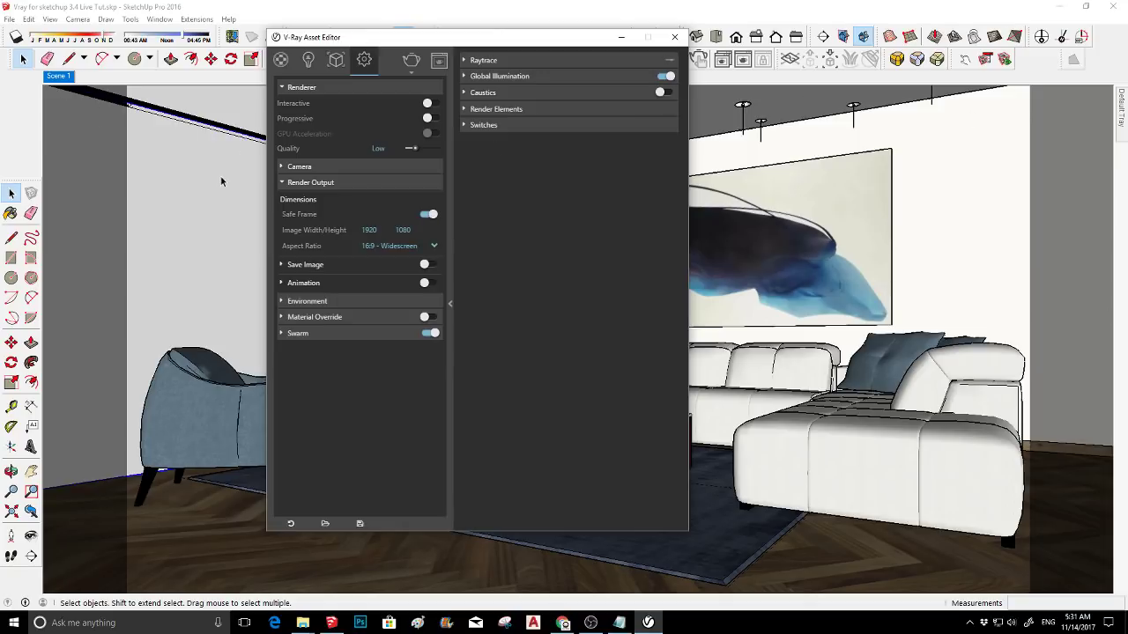
pyautogui.click(426, 214)
pyautogui.click(429, 214)
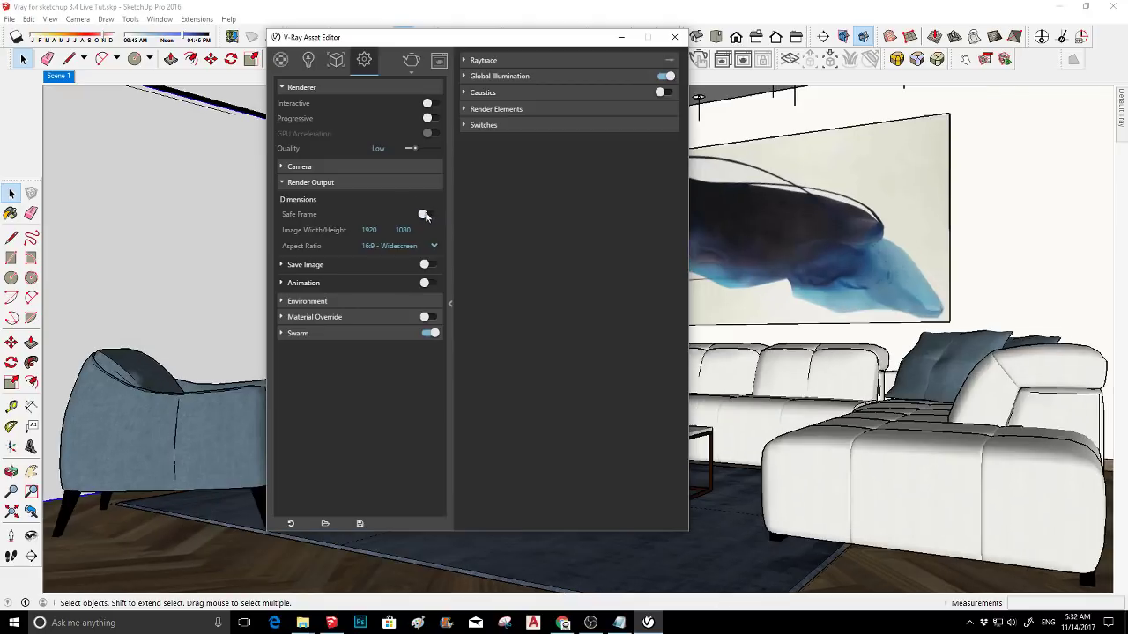
pyautogui.click(402, 183)
pyautogui.click(344, 199)
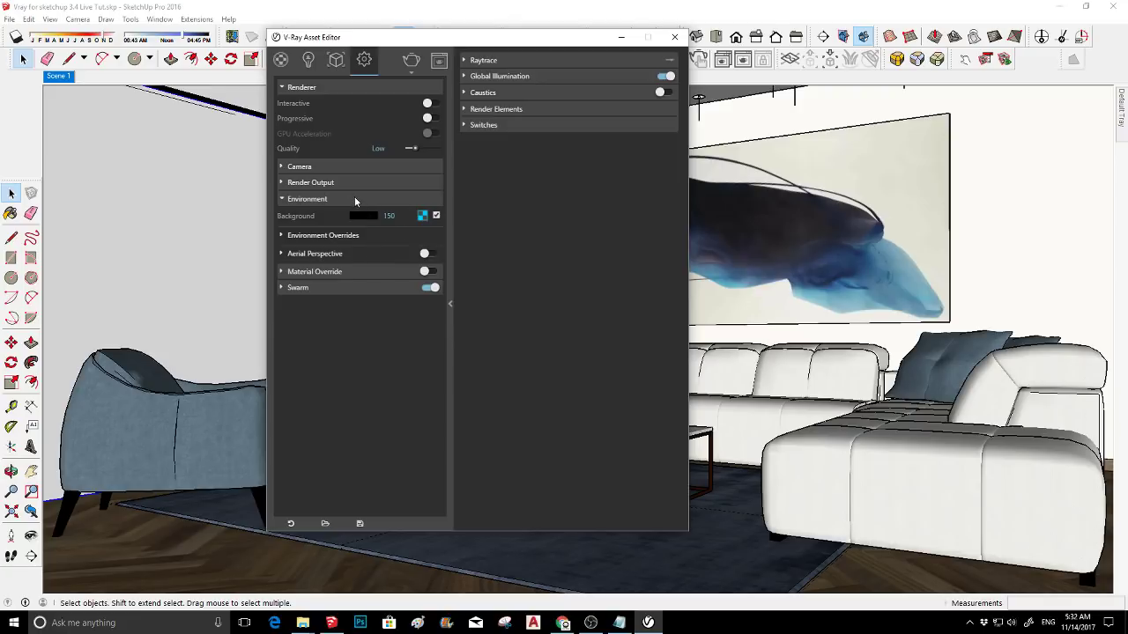
# - Collapse Environment, peek at Material Override and Swarm, then expand the Raytrace settings
pyautogui.click(354, 198)
pyautogui.click(344, 217)
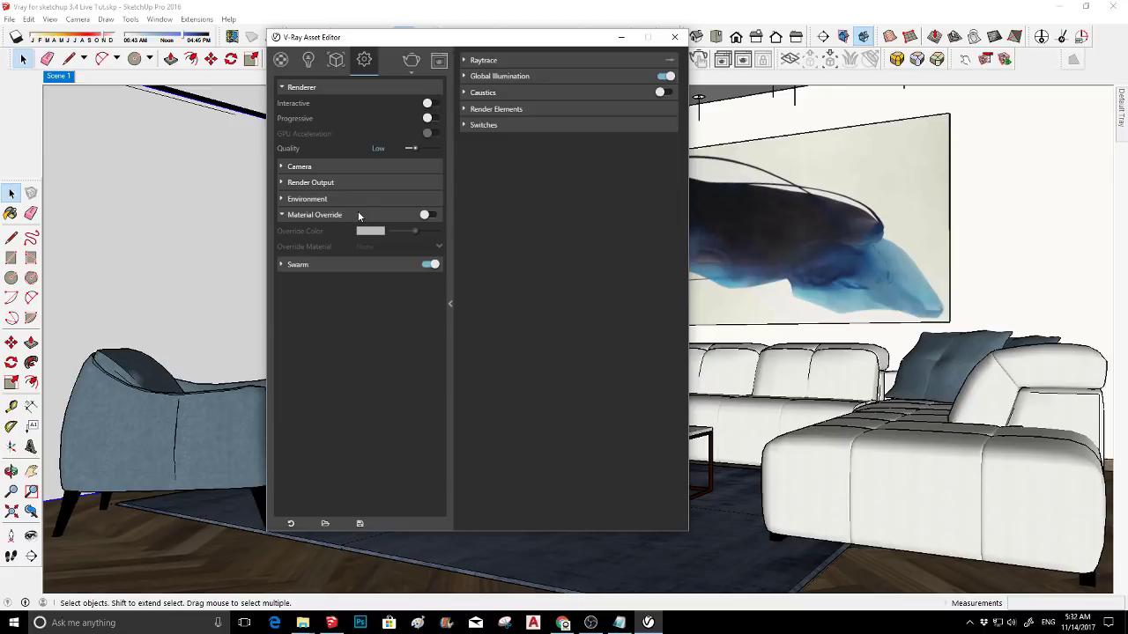
pyautogui.click(357, 214)
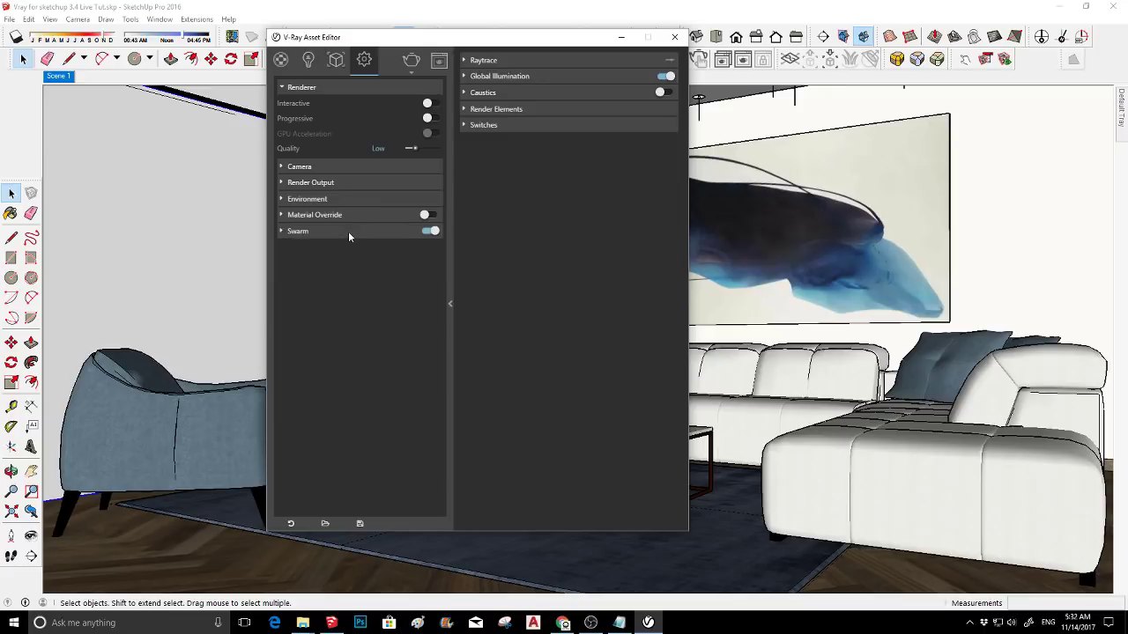
pyautogui.click(343, 231)
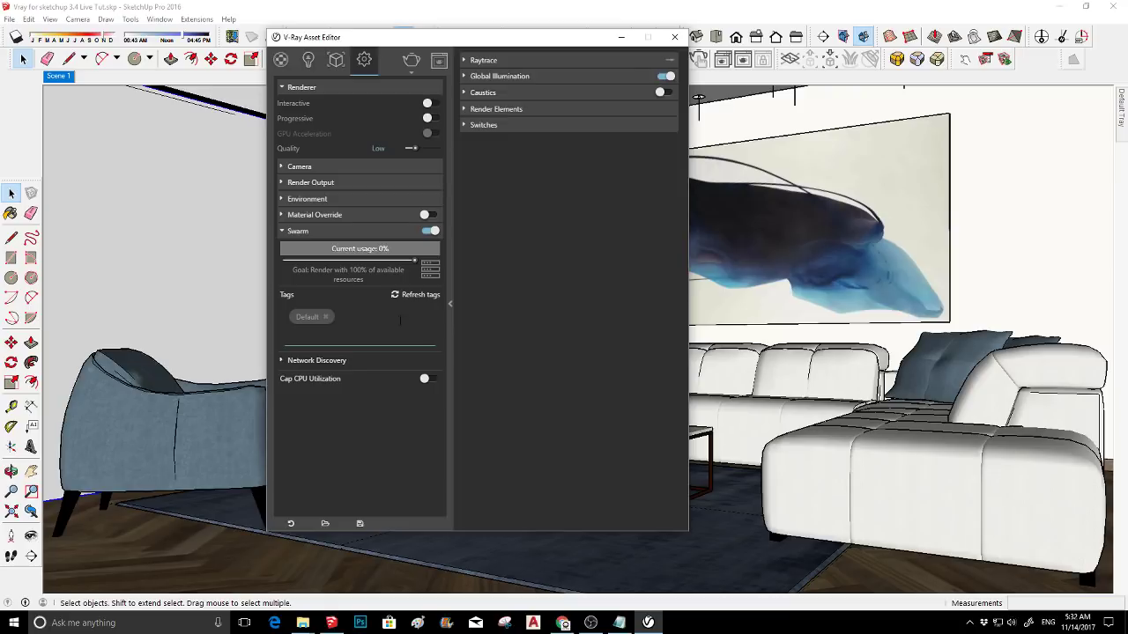
pyautogui.click(338, 230)
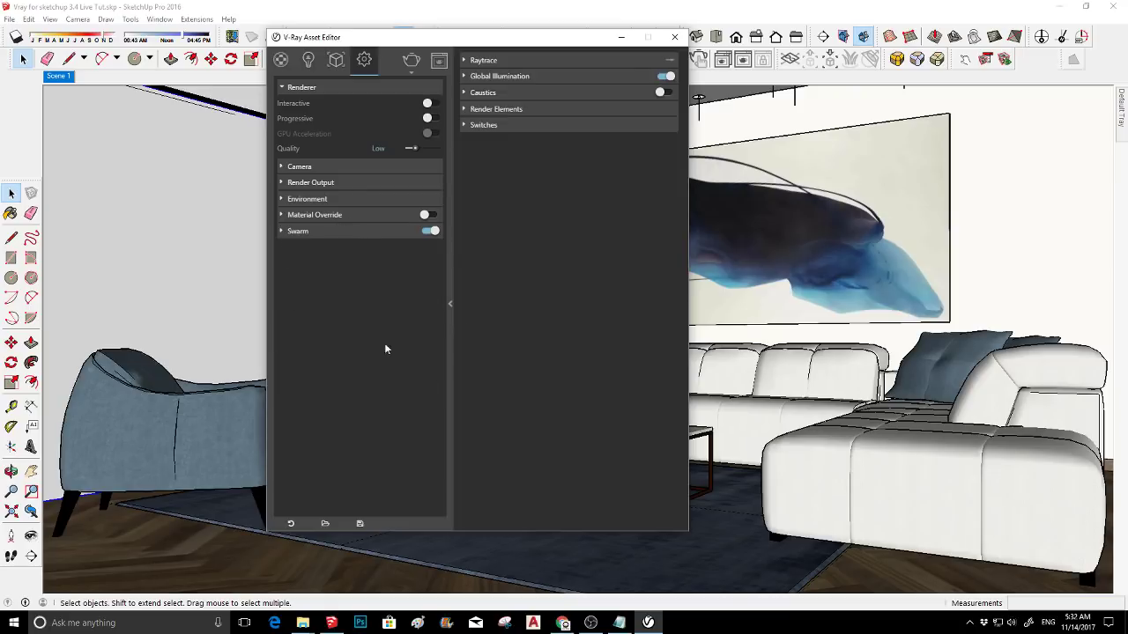
pyautogui.click(535, 57)
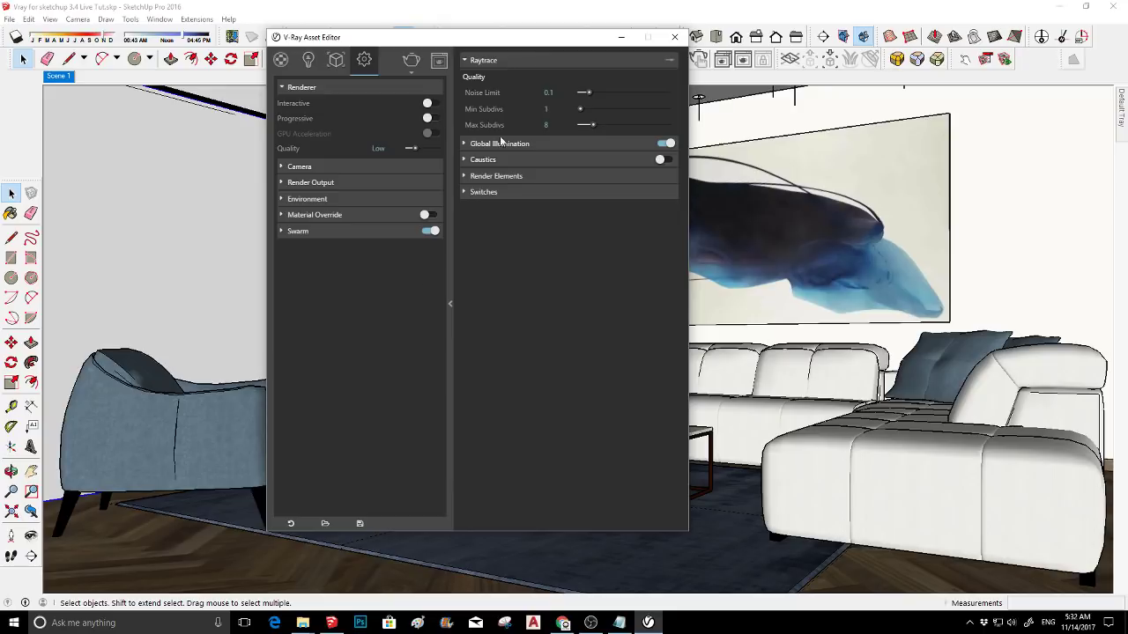
# - Collapse Raytrace, expand Global Illumination, and toggle ambient occlusion off and back on
pyautogui.click(496, 62)
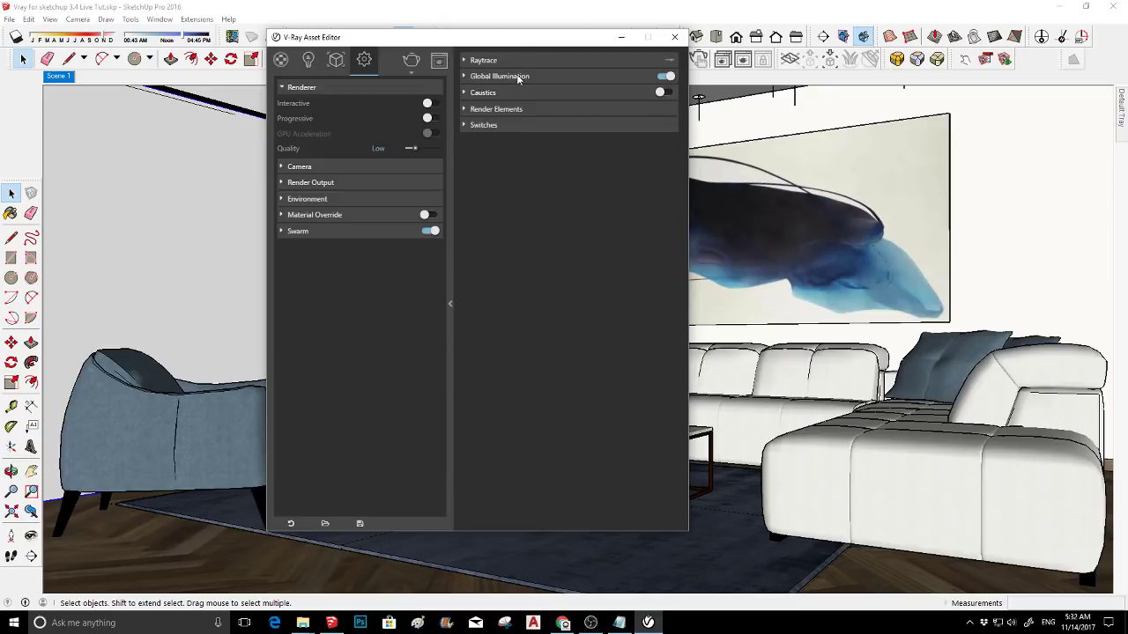
pyautogui.click(520, 77)
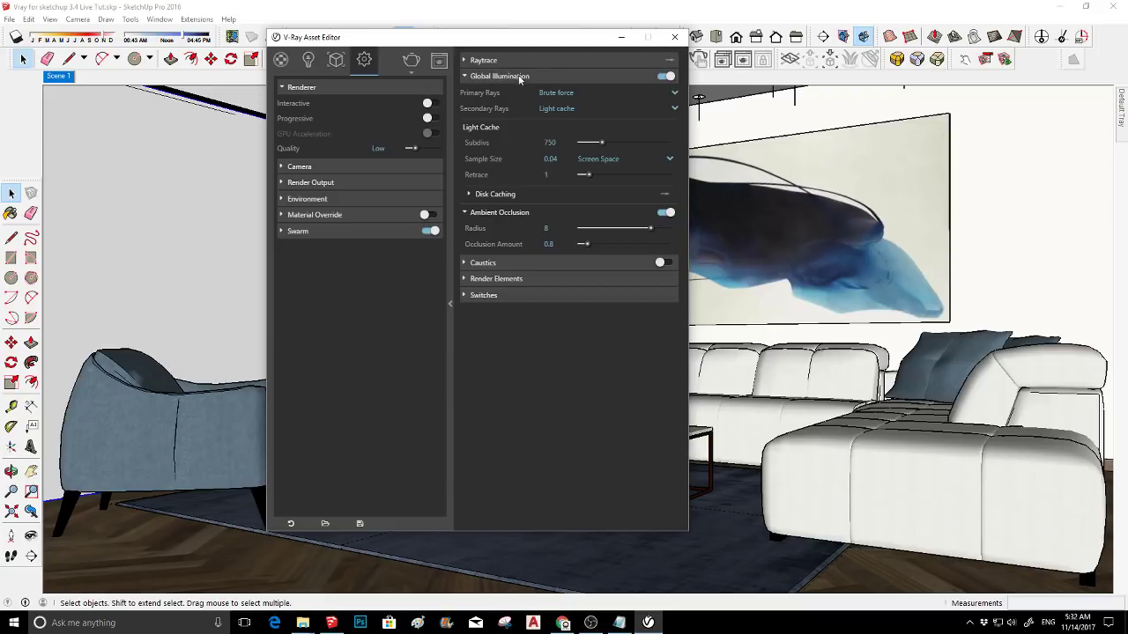
pyautogui.click(666, 214)
pyautogui.click(664, 215)
pyautogui.moveTo(545, 40); pyautogui.dragTo(449, 60)
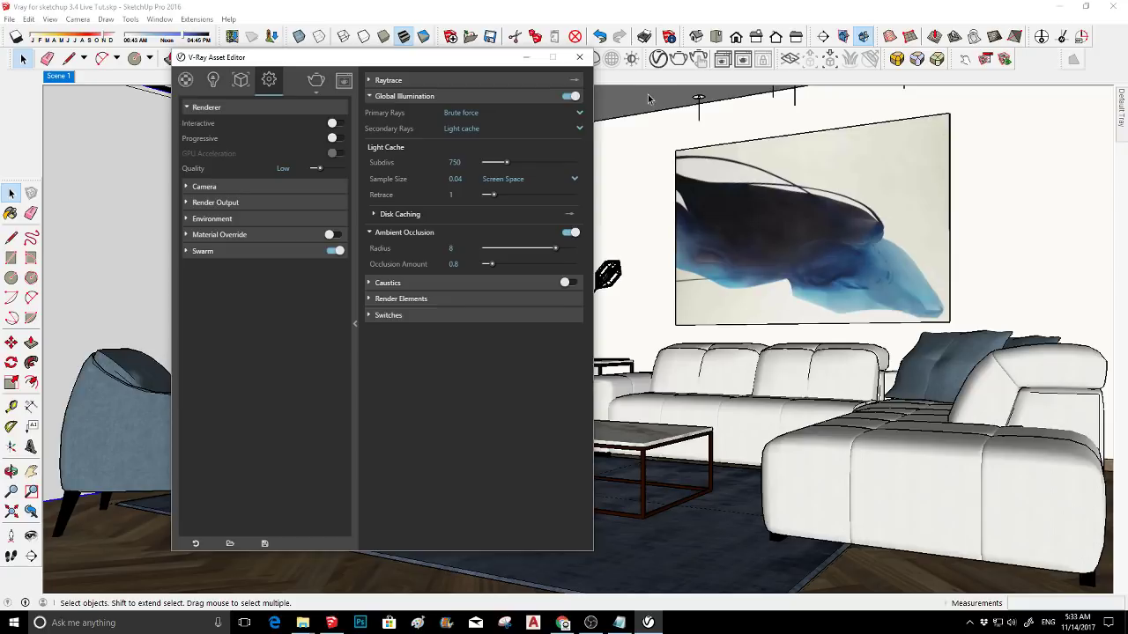
# - Set ambient occlusion radius to 15 and occlusion amount to 1.3, then collapse Global Illumination
pyautogui.doubleClick(452, 249)
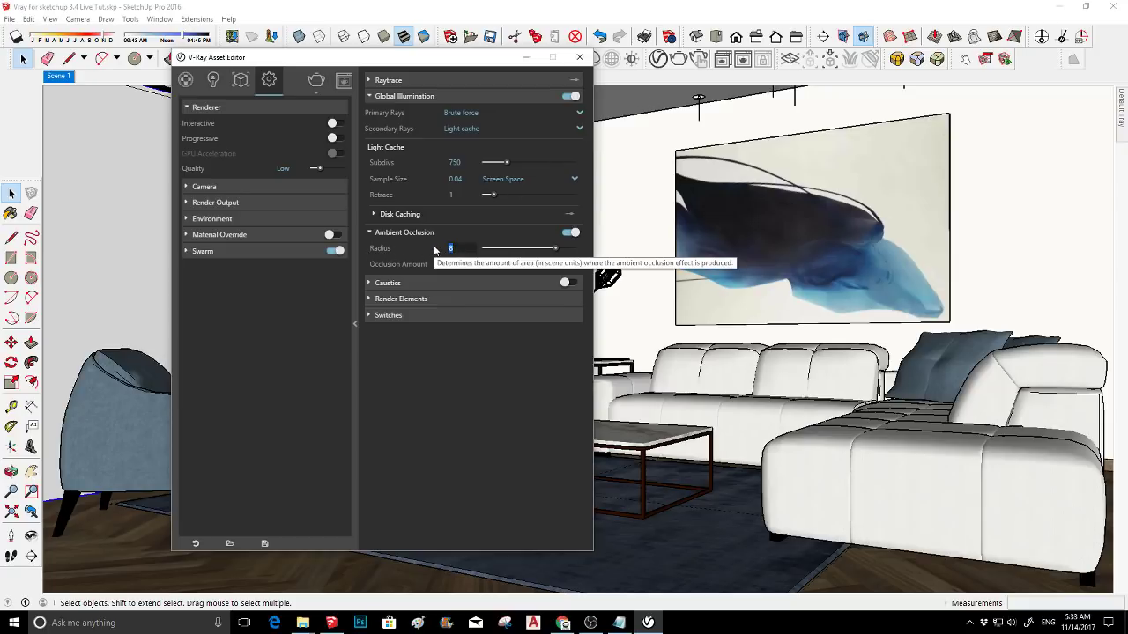
pyautogui.write('1')
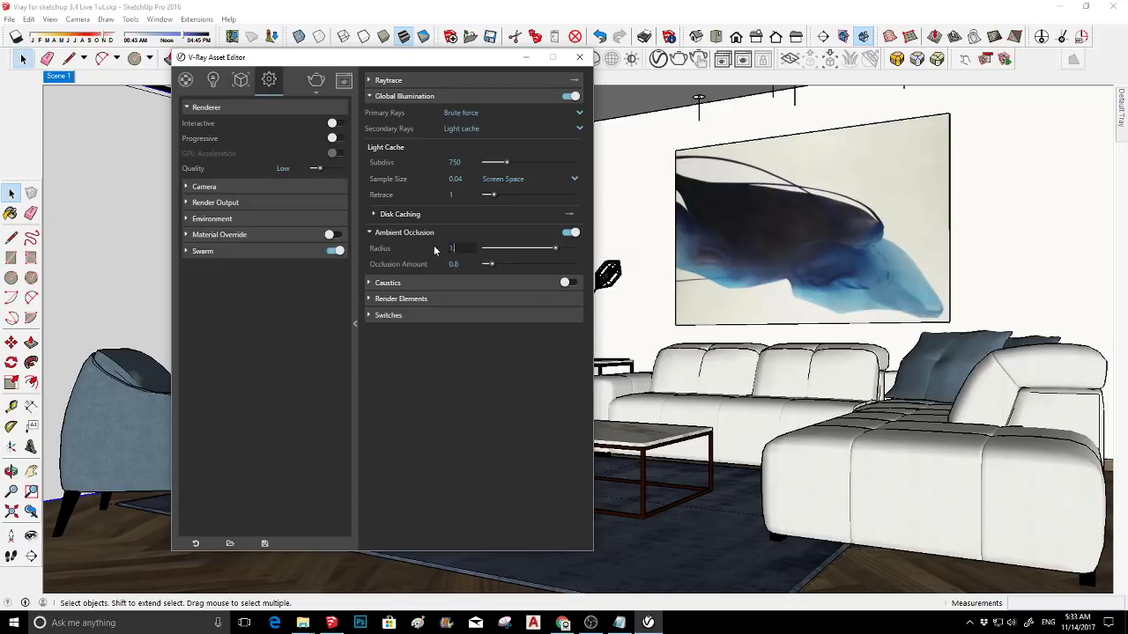
pyautogui.write('.3')
pyautogui.press('Return')
pyautogui.click(454, 249)
pyautogui.write('15')
pyautogui.click(454, 264)
pyautogui.write('1.3')
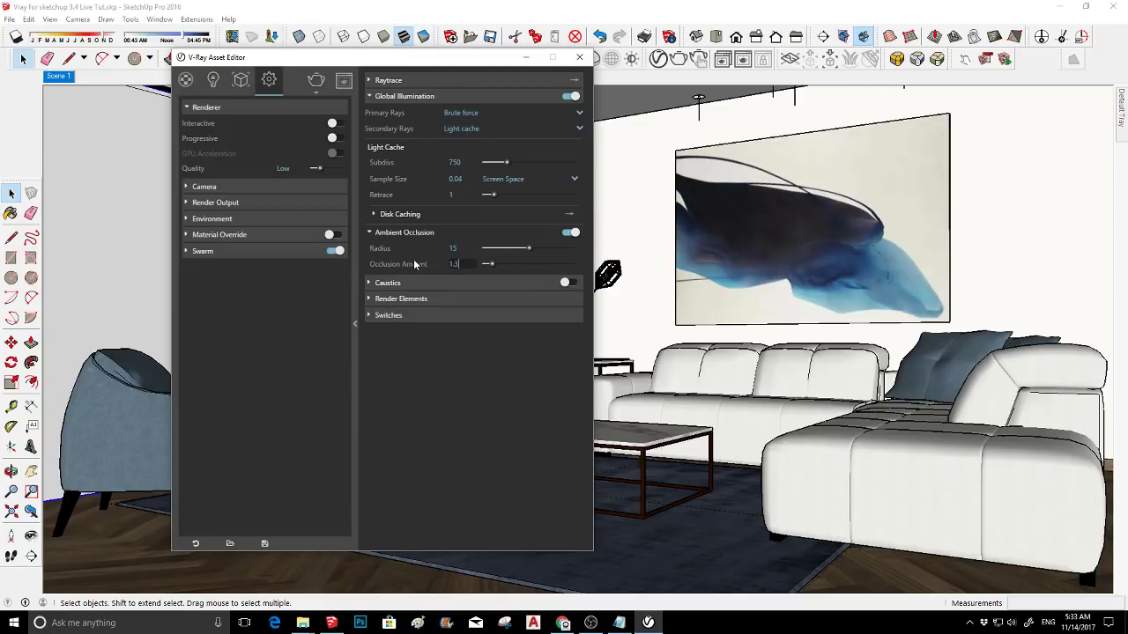
pyautogui.press('Return')
pyautogui.click(462, 97)
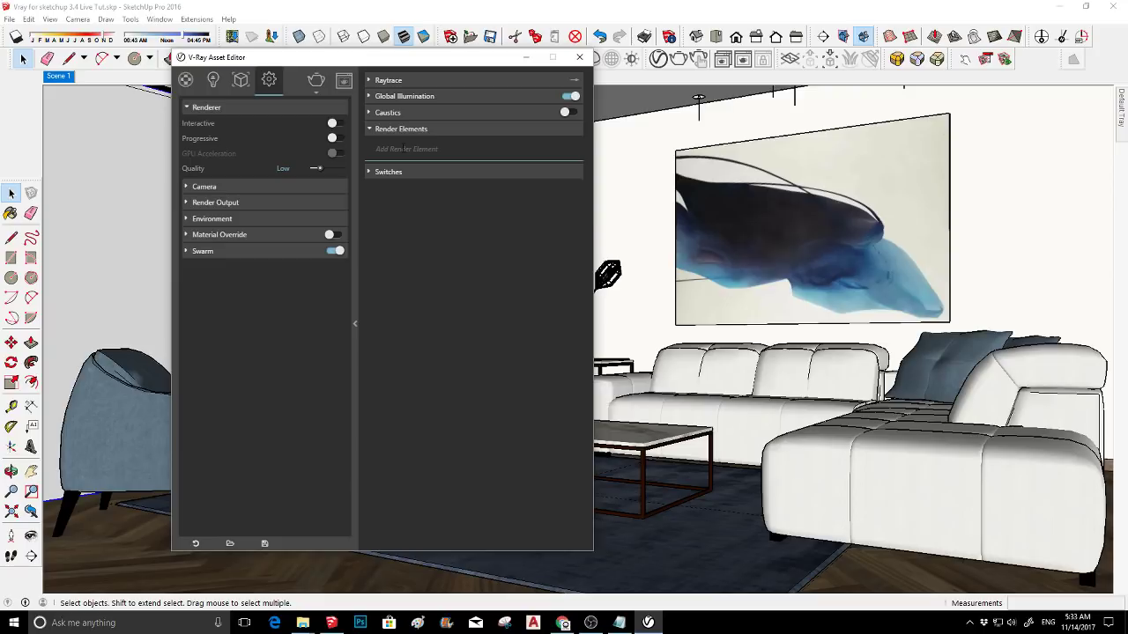
# - Add the Denoiser, Material ID and ZDepth render elements
pyautogui.click(404, 148)
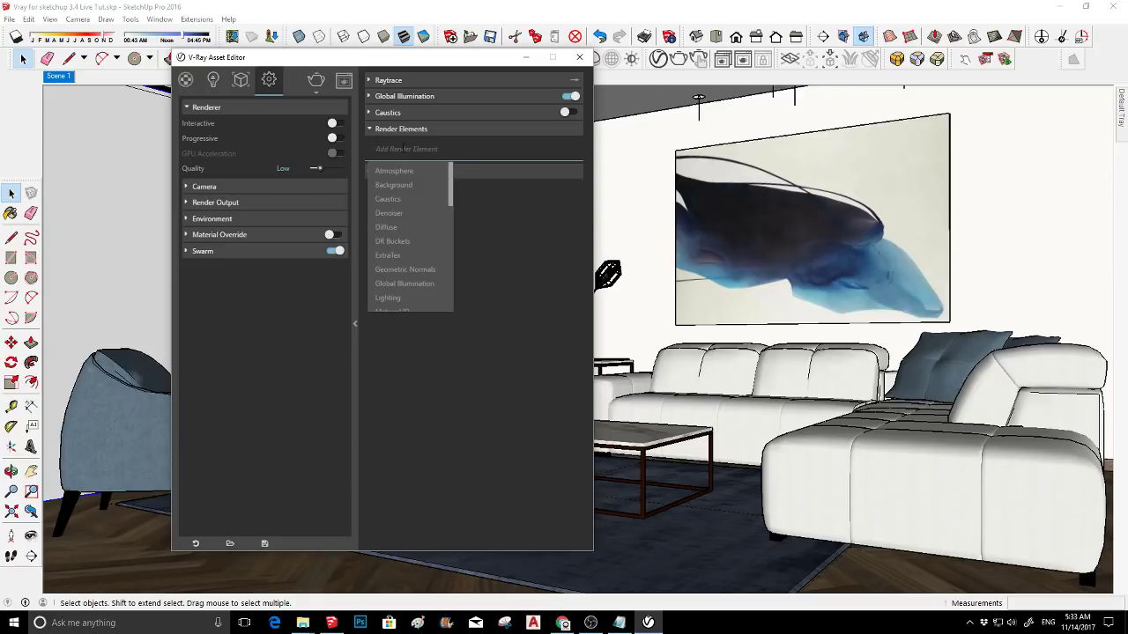
pyautogui.click(395, 213)
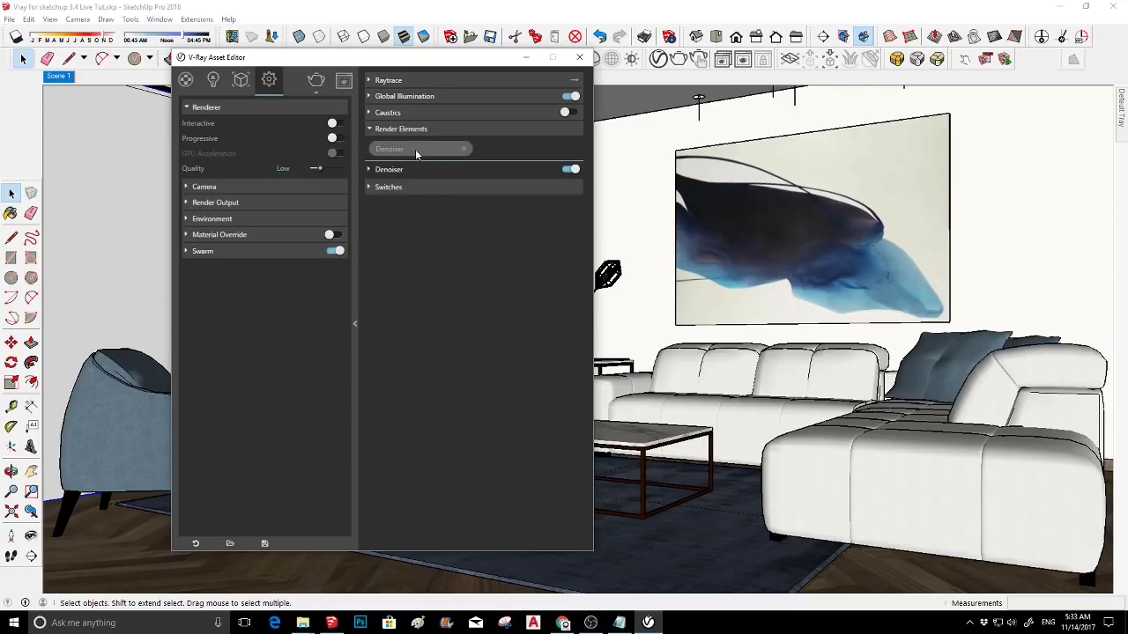
pyautogui.click(483, 147)
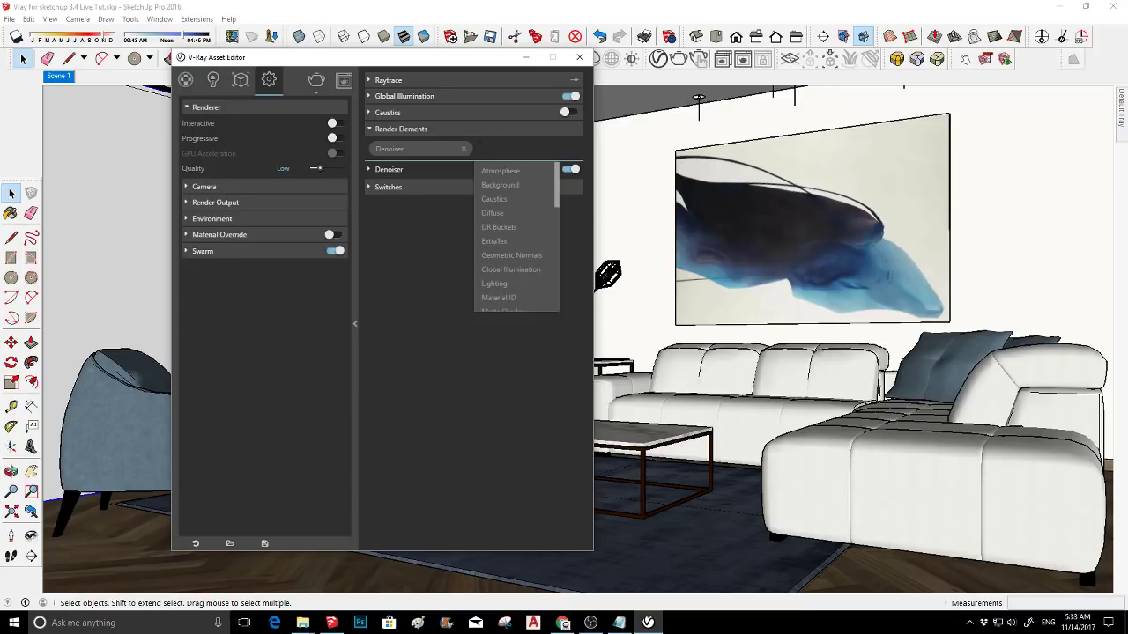
pyautogui.click(509, 297)
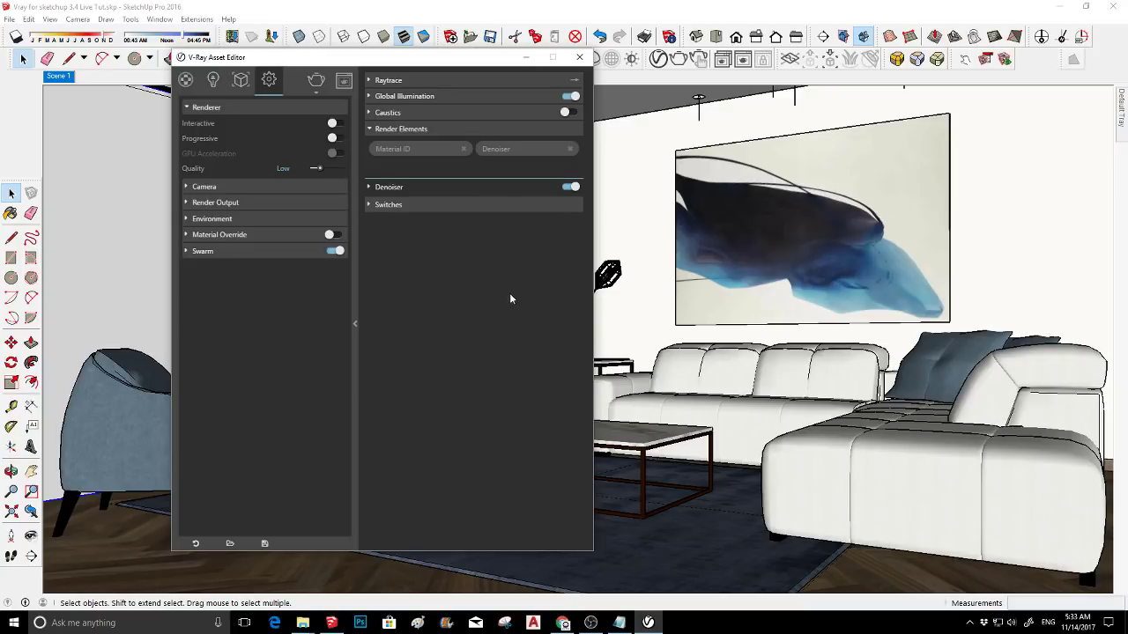
pyautogui.click(414, 166)
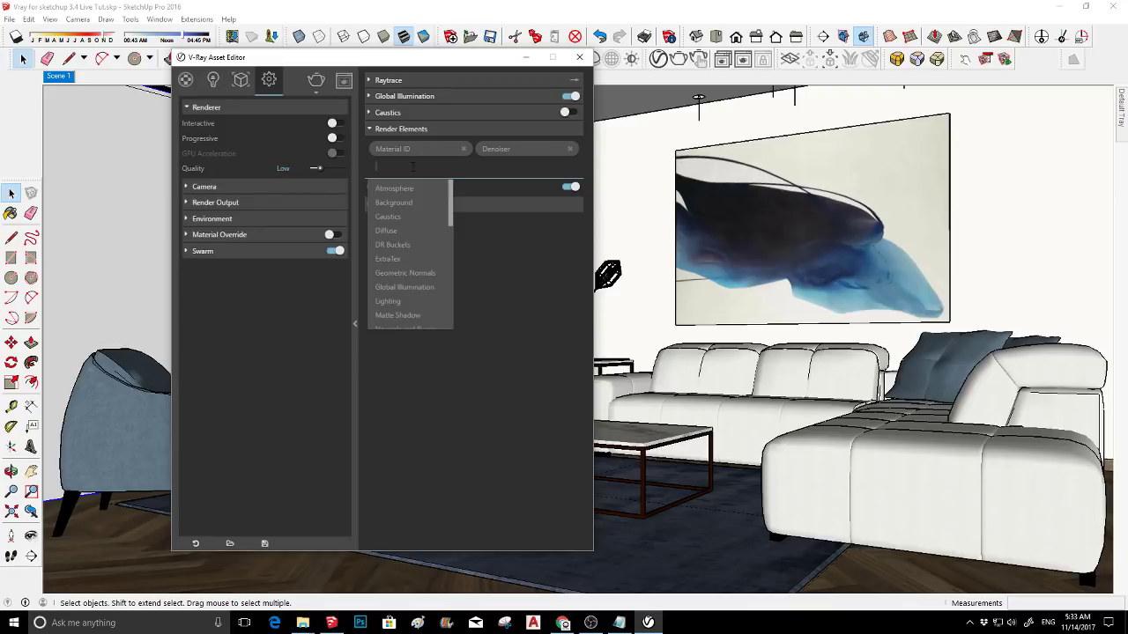
pyautogui.scroll(-2, 416, 264)
pyautogui.scroll(-5, 418, 270)
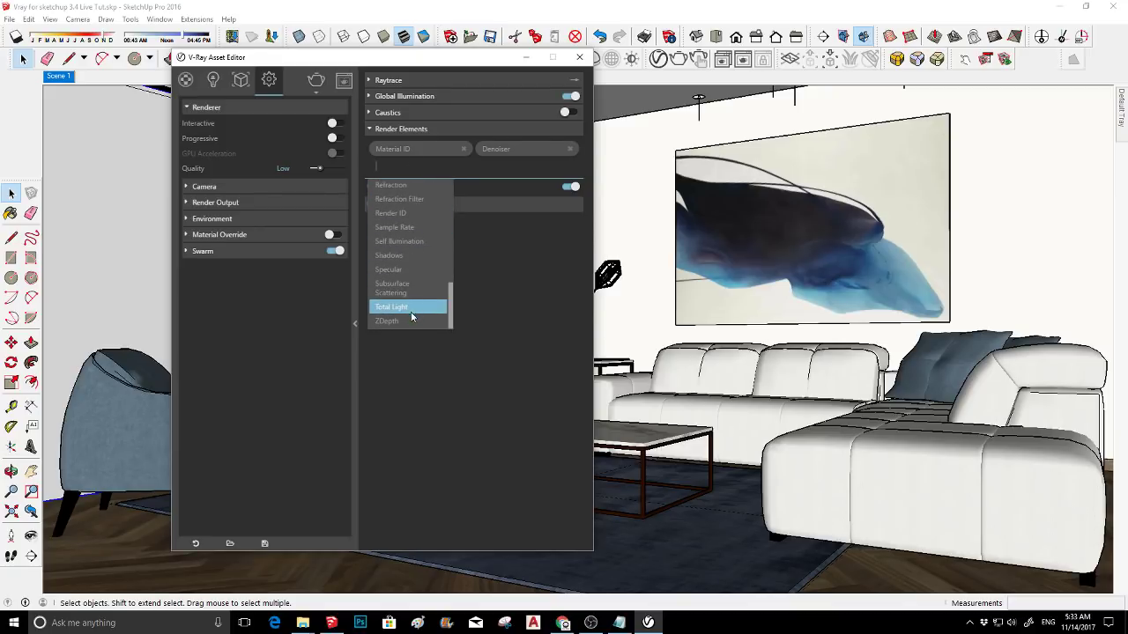
pyautogui.click(408, 318)
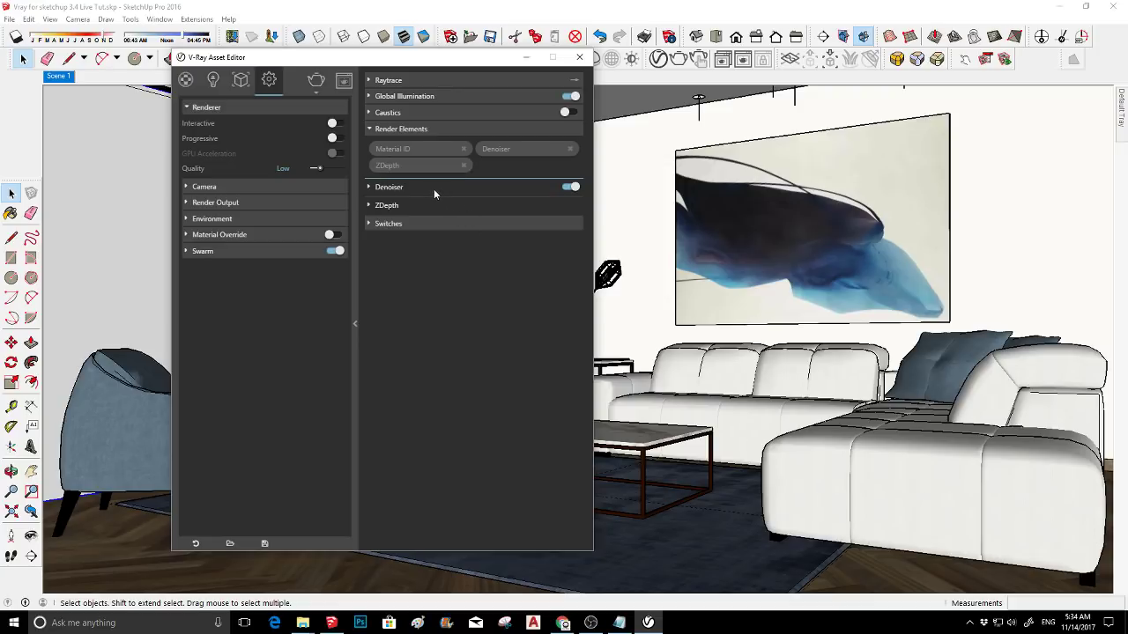
# - Inspect and collapse the Denoiser, ZDepth, Switches, Render Elements and Render Output rollouts
pyautogui.click(387, 195)
pyautogui.click(387, 188)
pyautogui.click(384, 206)
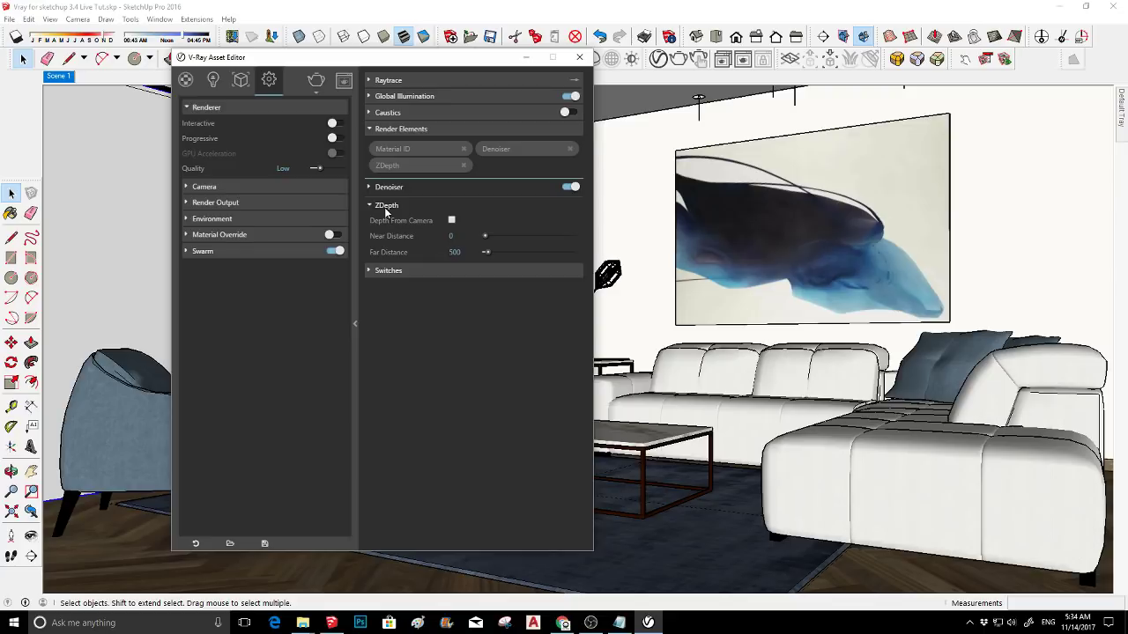
pyautogui.click(397, 204)
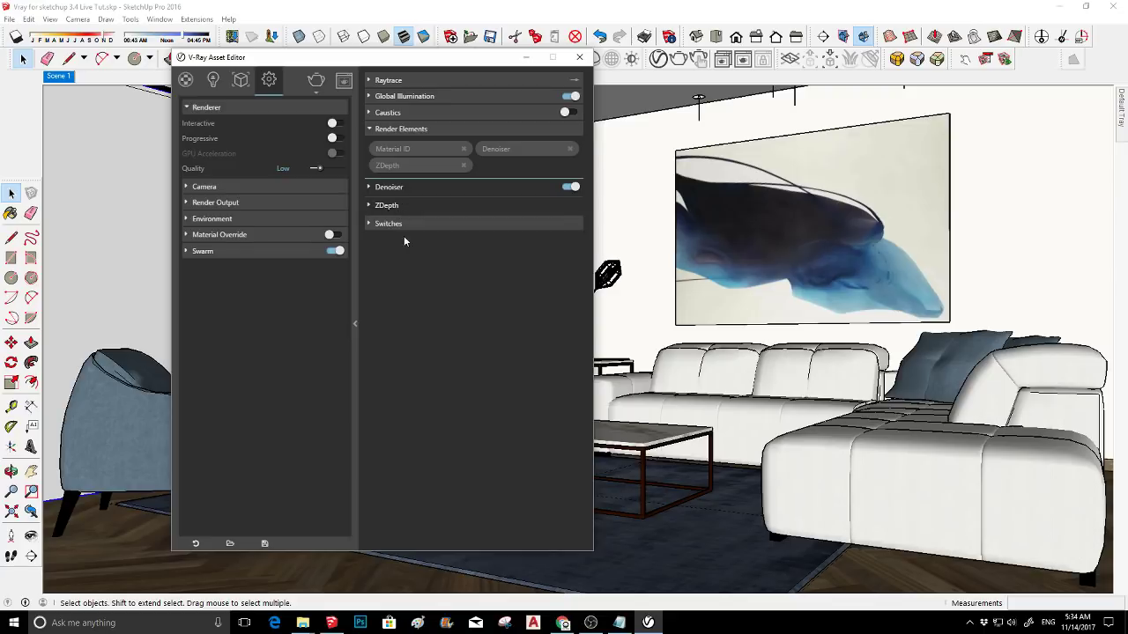
pyautogui.click(403, 224)
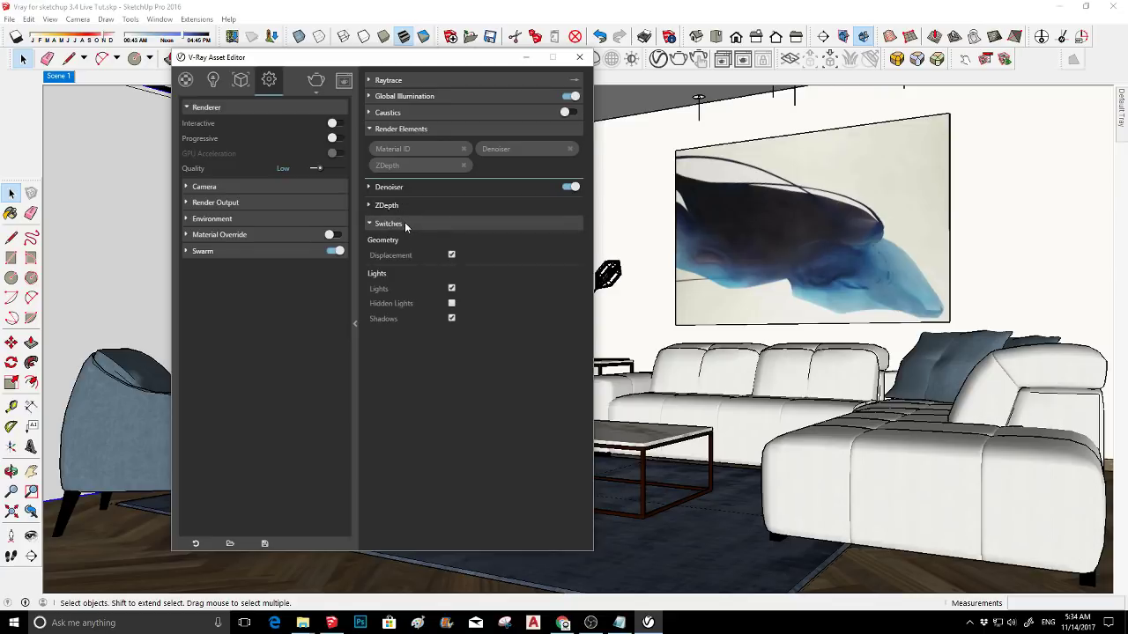
pyautogui.click(405, 223)
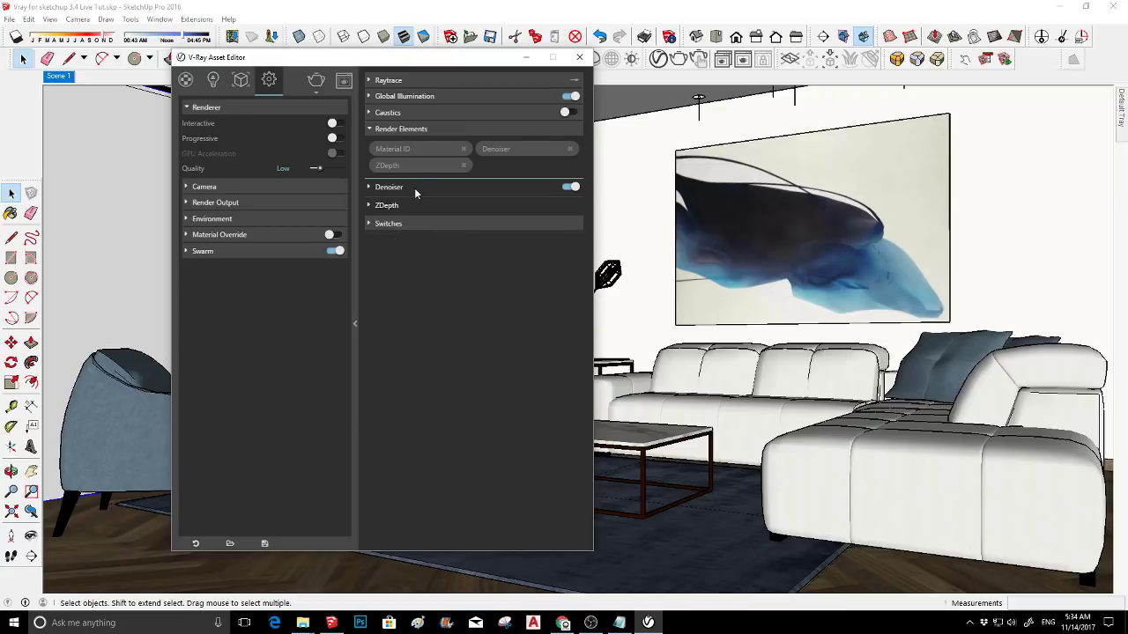
pyautogui.click(411, 131)
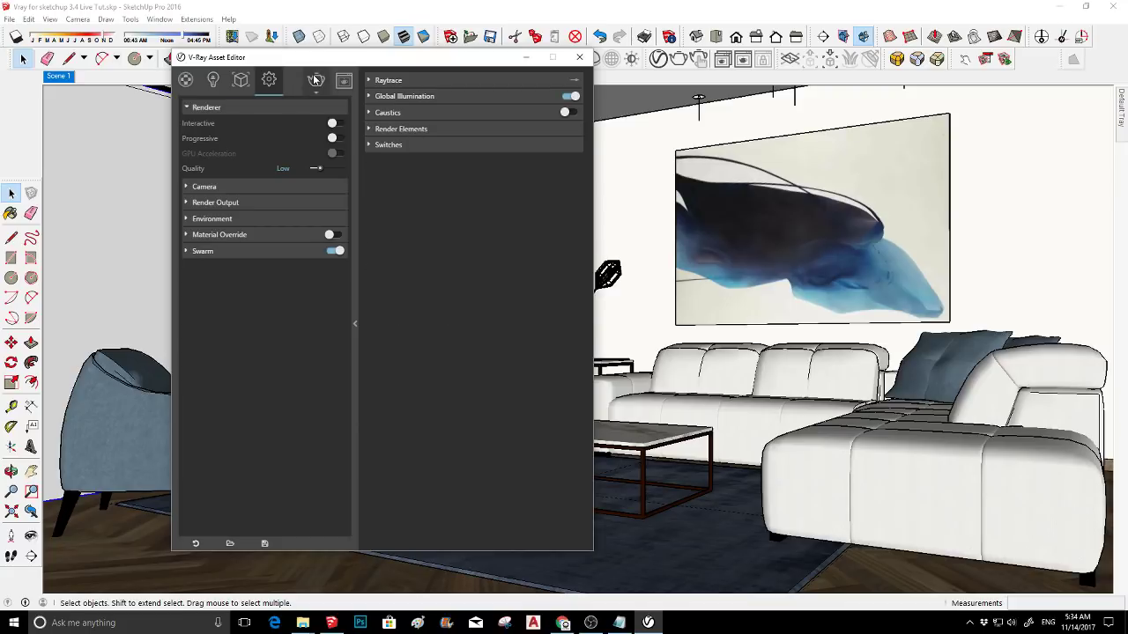
pyautogui.click(263, 203)
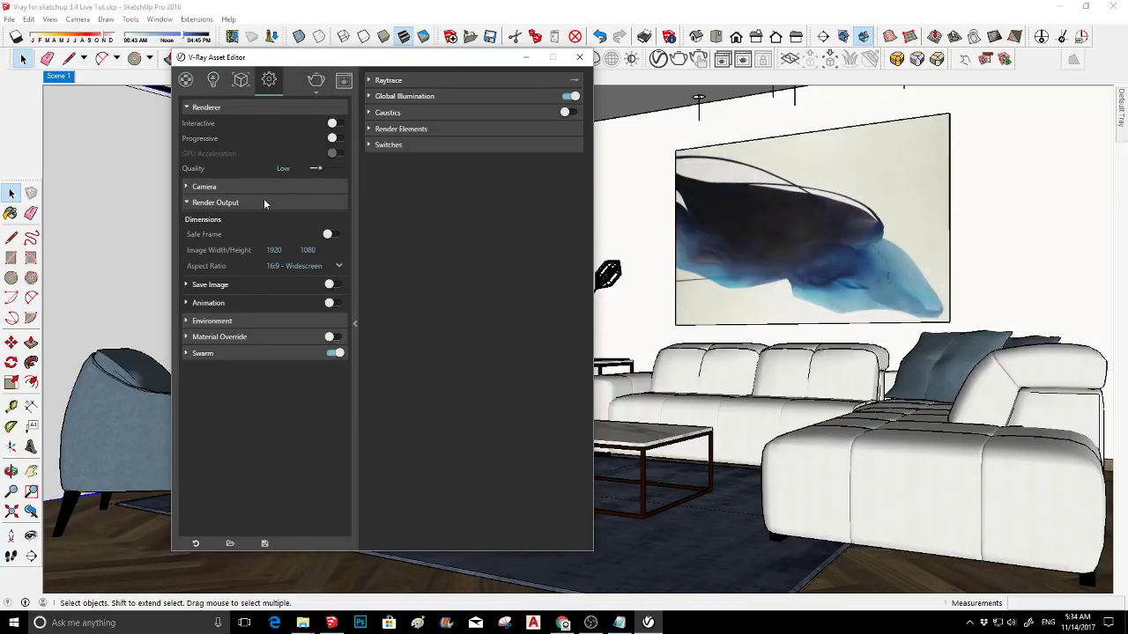
pyautogui.click(263, 202)
# - Start a render, clear the region render, and re-render the full 1920×1080 view
pyautogui.click(319, 79)
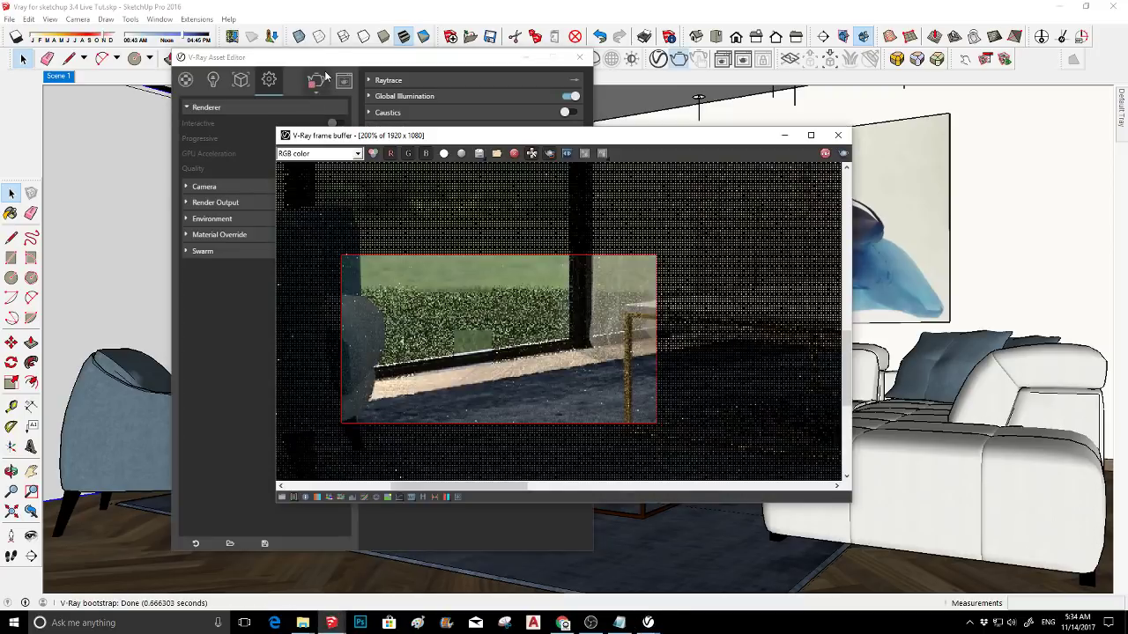
pyautogui.click(565, 156)
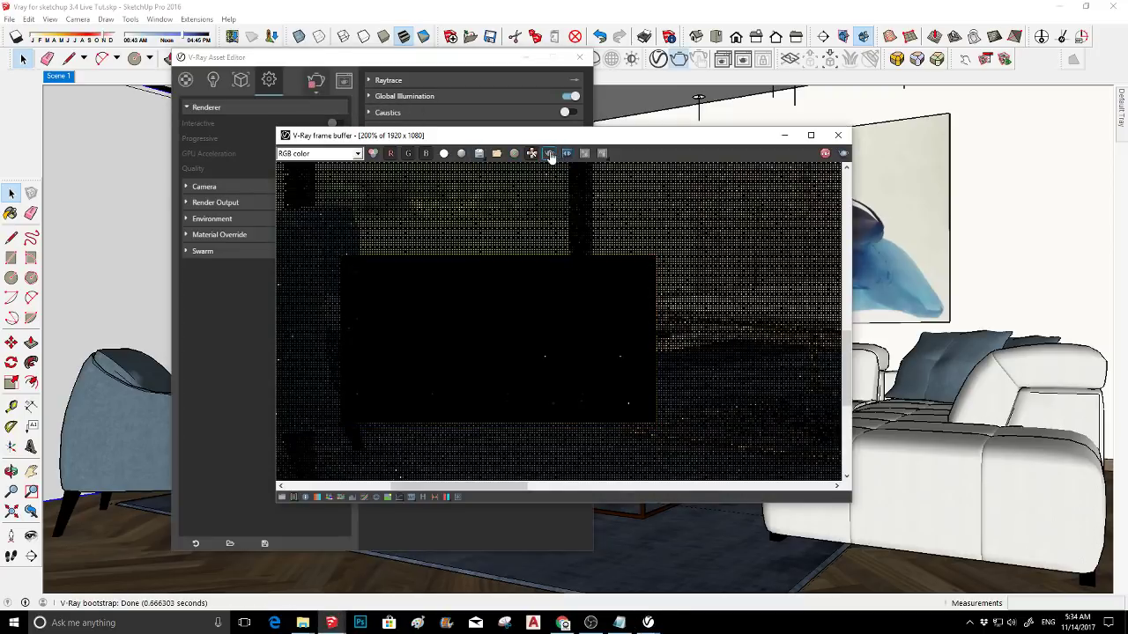
pyautogui.click(842, 154)
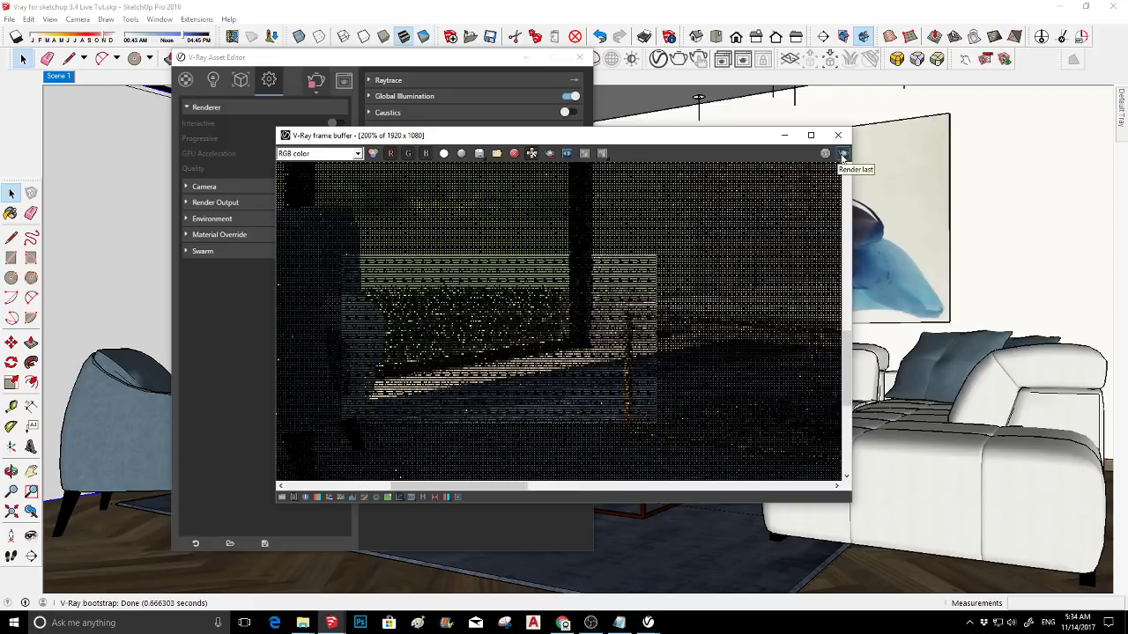
# - Maximize the frame buffer, zoom out to 50%, restore it, and bring OBS Studio forward
pyautogui.click(810, 136)
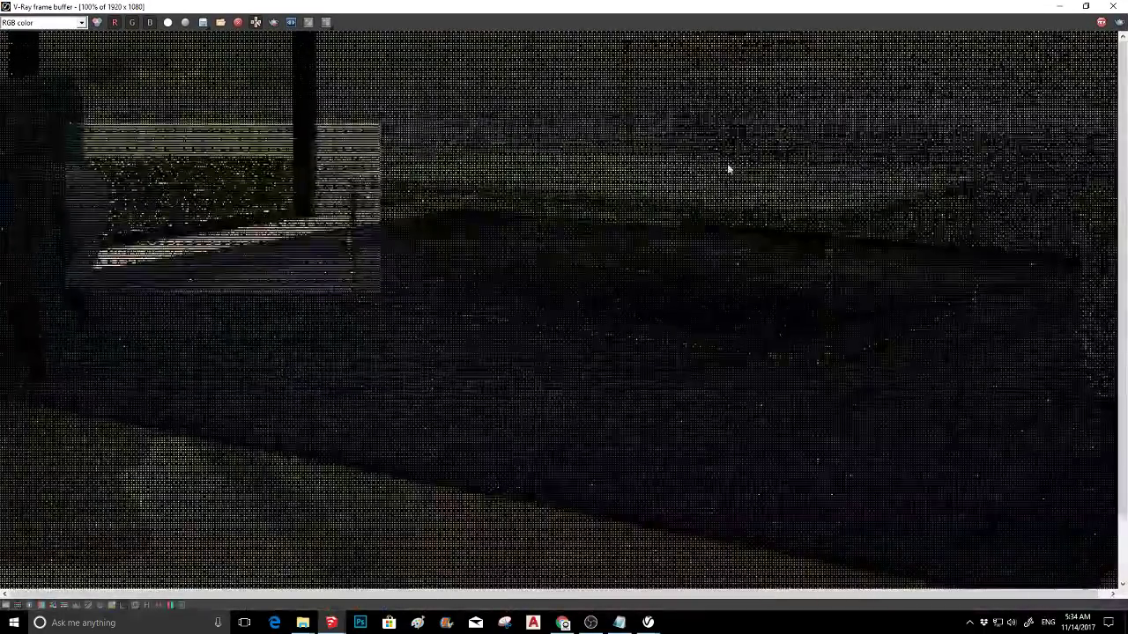
pyautogui.scroll(-1, 681, 190)
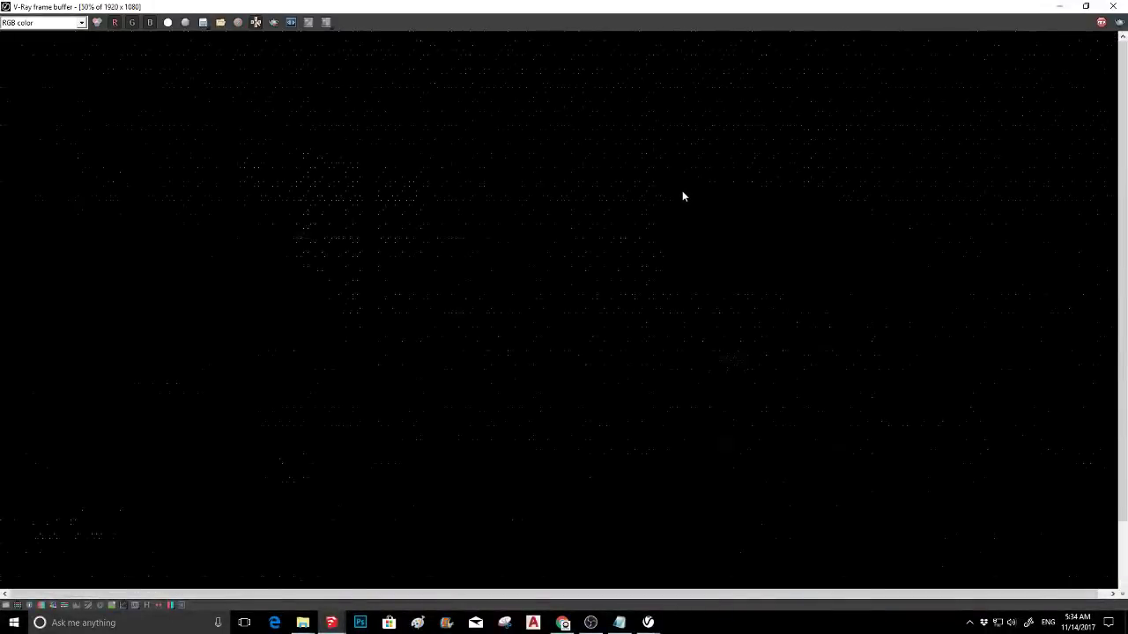
pyautogui.click(1085, 6)
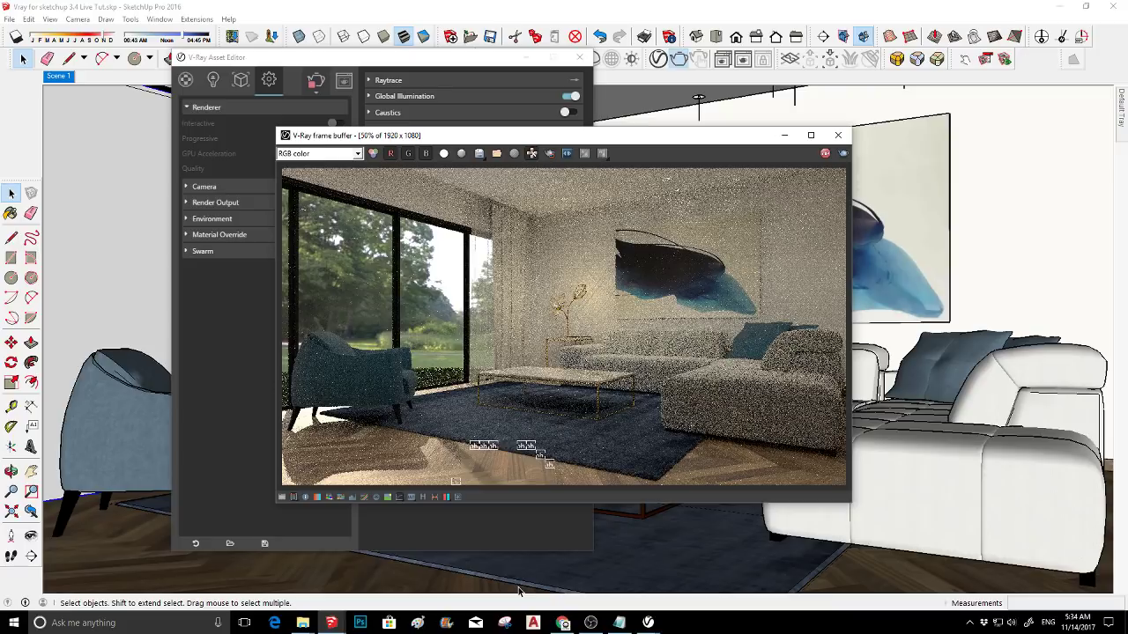
pyautogui.click(590, 623)
# - Pick the stream scene in OBS's Scenes list, then minimize OBS to reveal the V-Ray render
pyautogui.click(260, 430)
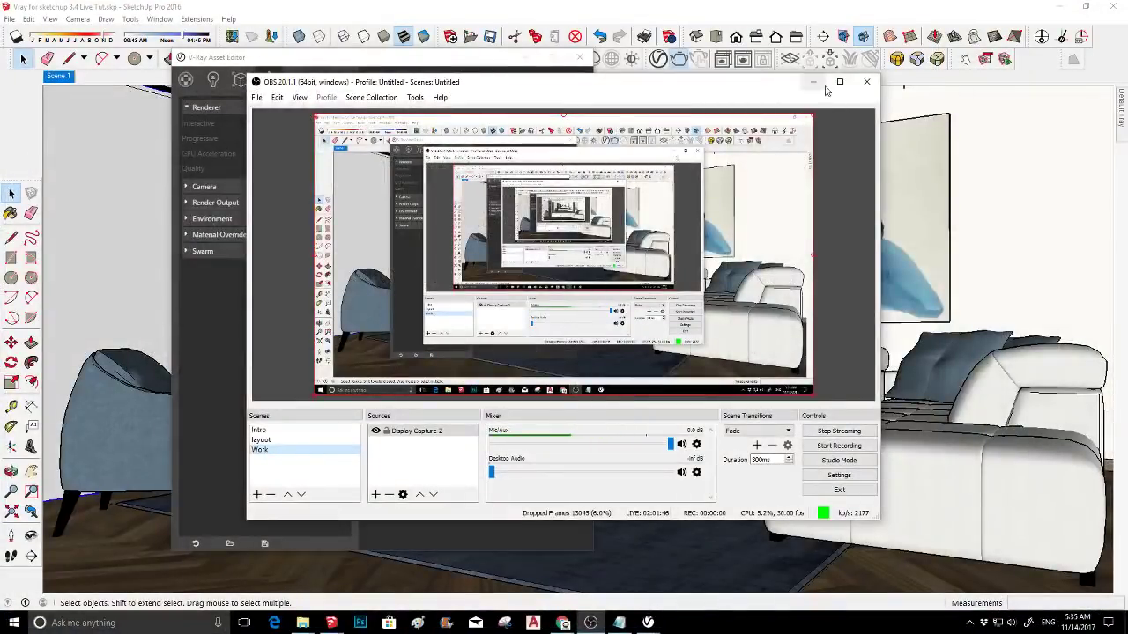
pyautogui.click(814, 82)
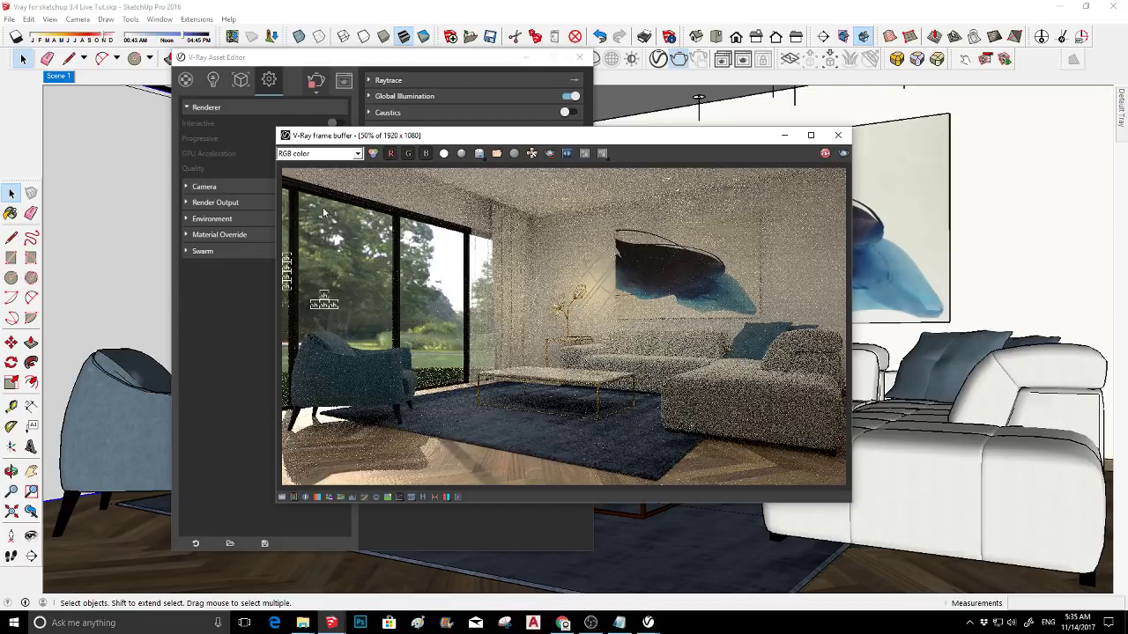
# - Show the frame buffer's colour corrections, move the window up-left, and enable and expand Exposure
pyautogui.click(282, 499)
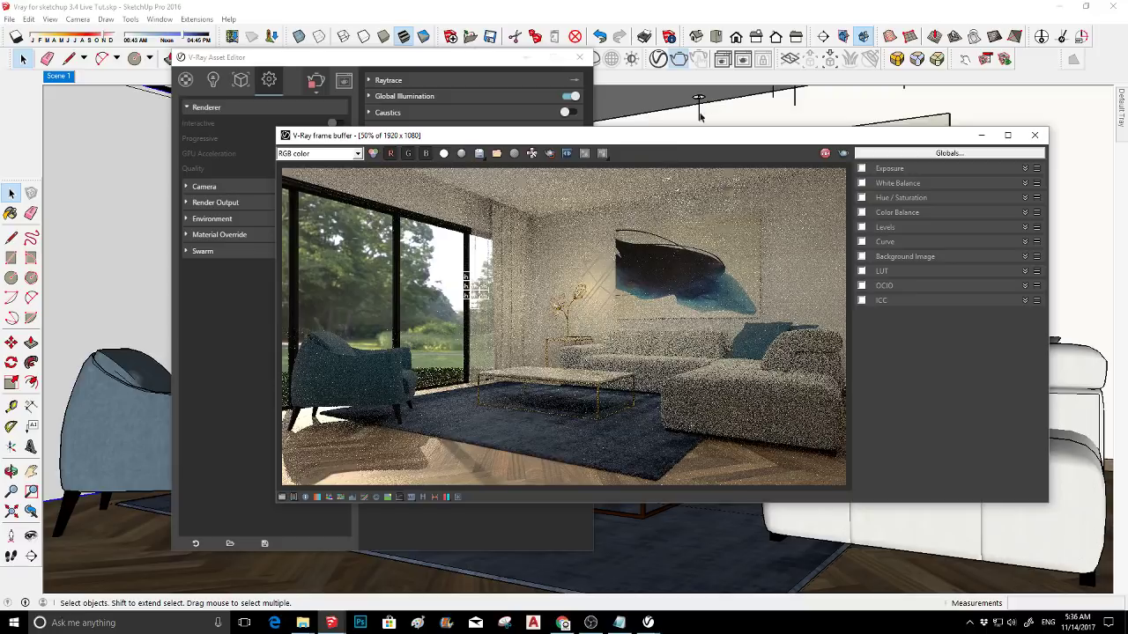
pyautogui.moveTo(696, 135); pyautogui.dragTo(633, 45)
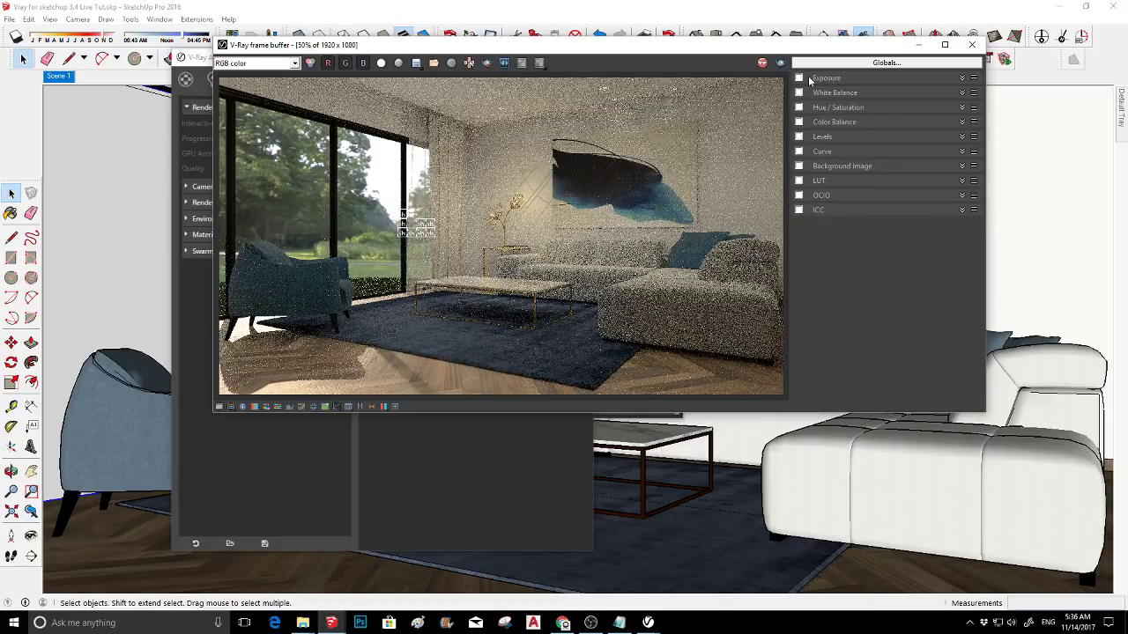
pyautogui.click(799, 79)
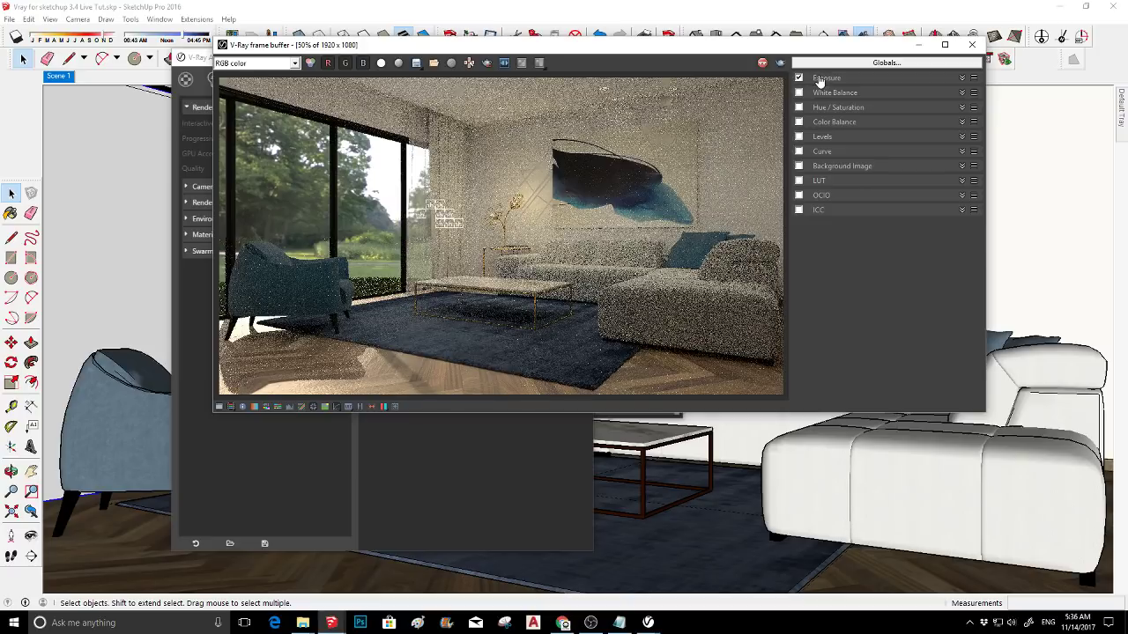
pyautogui.click(816, 80)
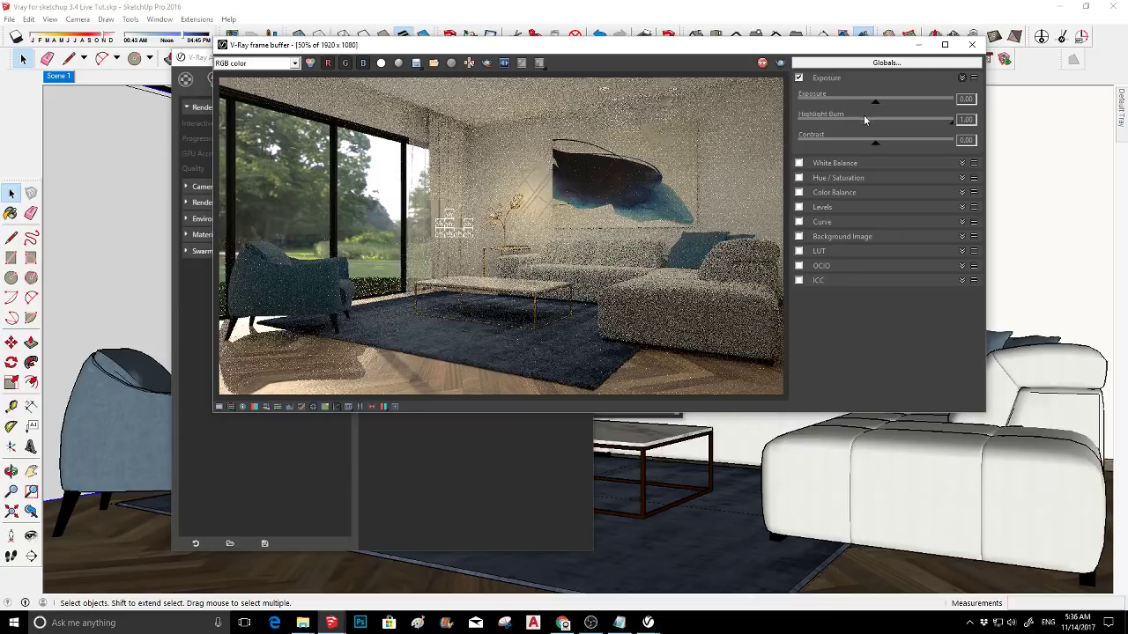
# - Raise Exposure to 1.00, set Highlight Burn near 0.58, and switch on White Balance
pyautogui.click(884, 103)
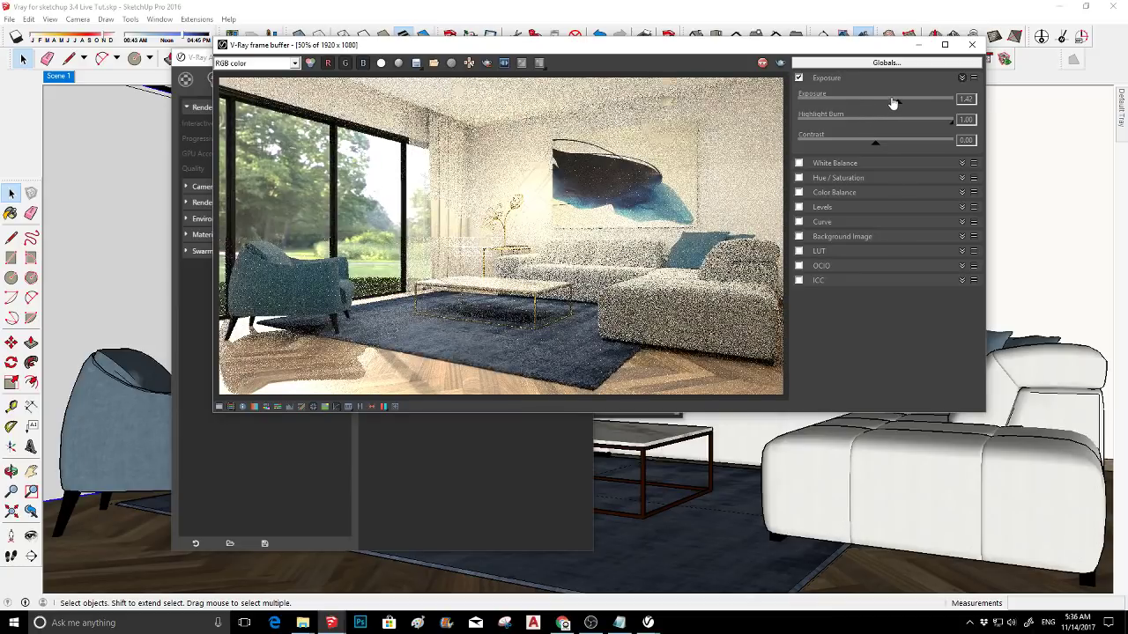
pyautogui.click(893, 103)
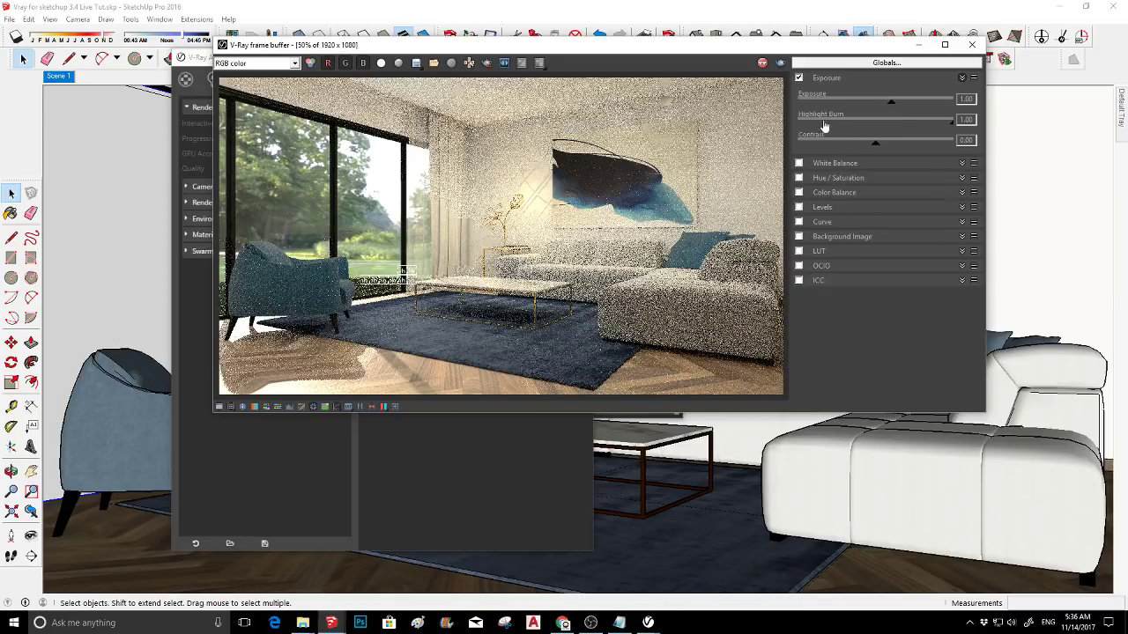
pyautogui.moveTo(876, 126)
pyautogui.mouseDown()
pyautogui.moveTo(895, 126)
pyautogui.moveTo(901, 105)
pyautogui.mouseUp()
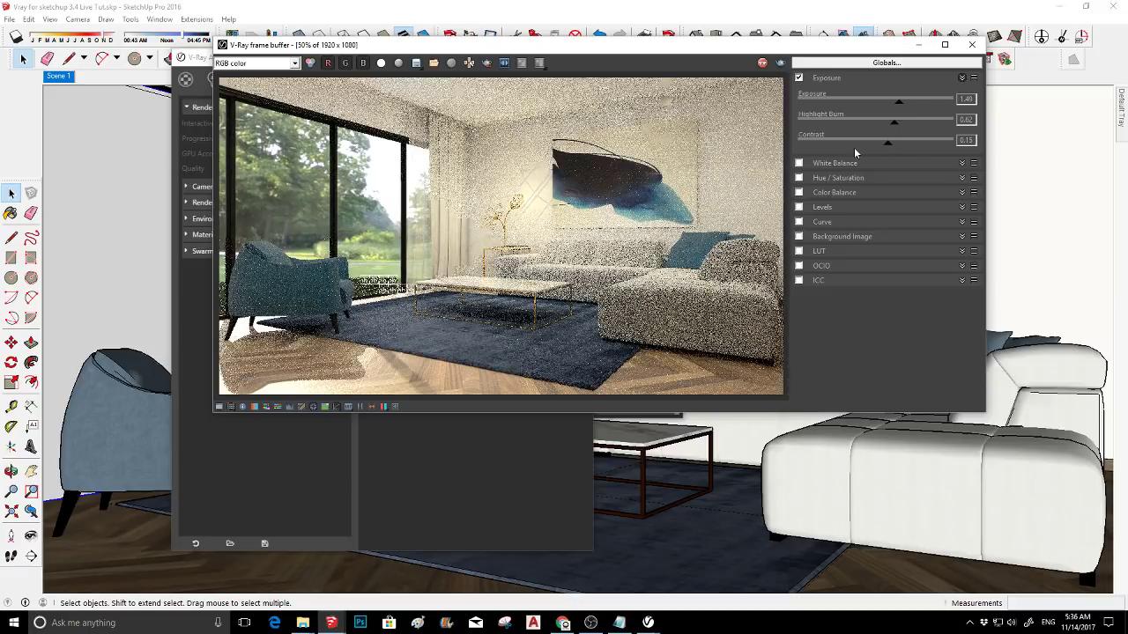
pyautogui.click(799, 164)
# - Expand White Balance and lower its Temperature to 5747 to warm the render
pyautogui.click(817, 166)
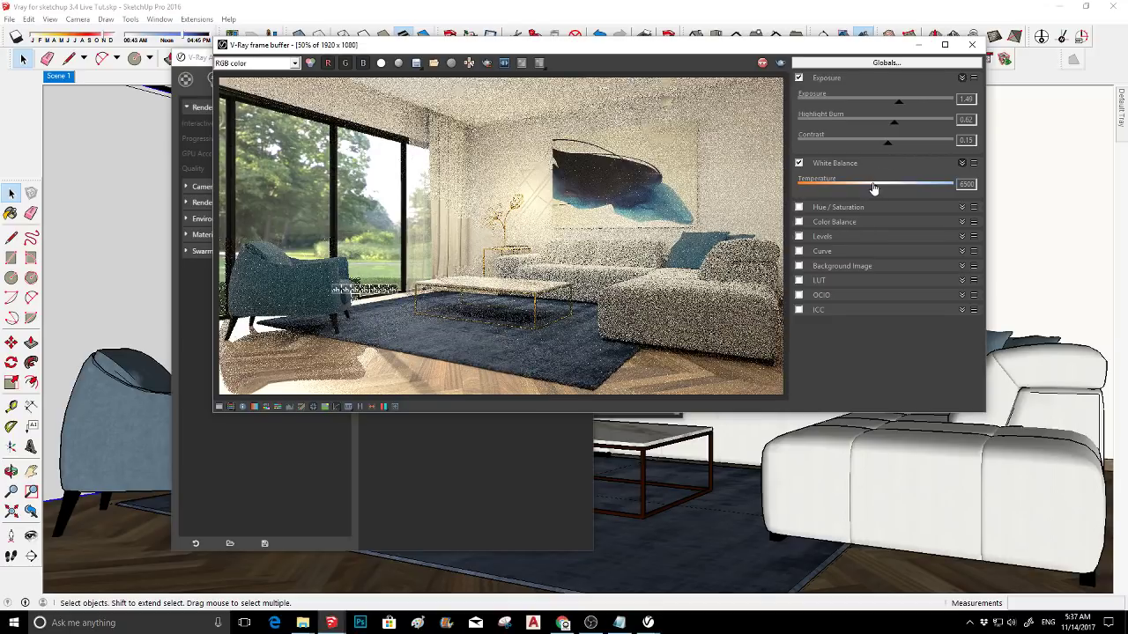
pyautogui.moveTo(868, 191)
pyautogui.mouseDown()
pyautogui.moveTo(843, 191)
pyautogui.moveTo(900, 188)
pyautogui.moveTo(860, 192)
pyautogui.mouseUp()
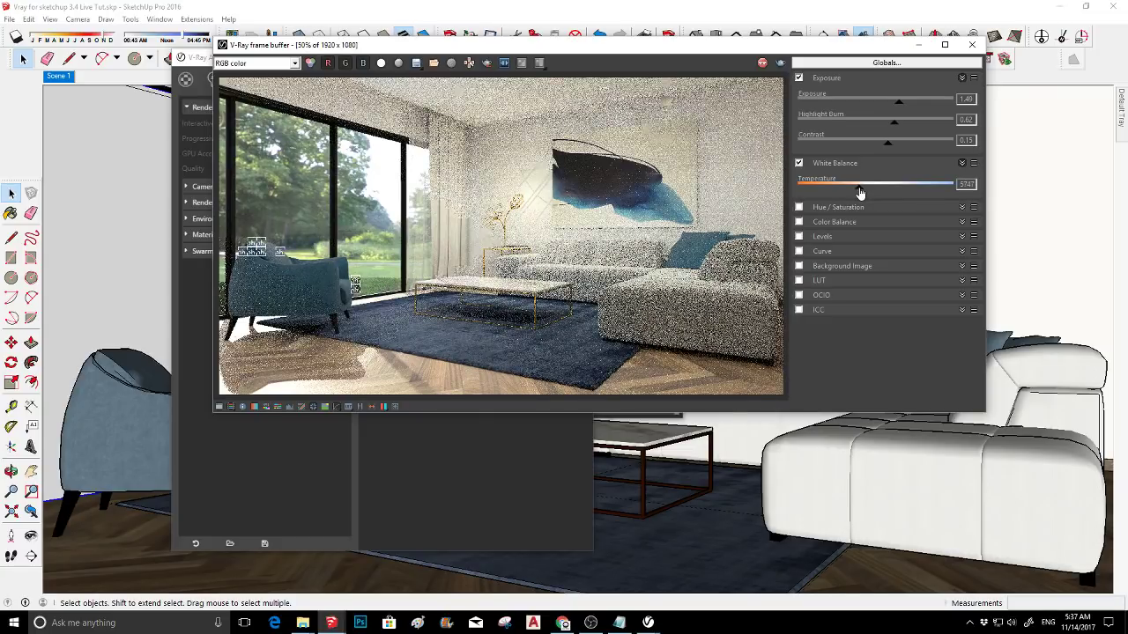
# - Try the Hue / Saturation and Color Balance corrections, leaving both switched off
pyautogui.click(807, 208)
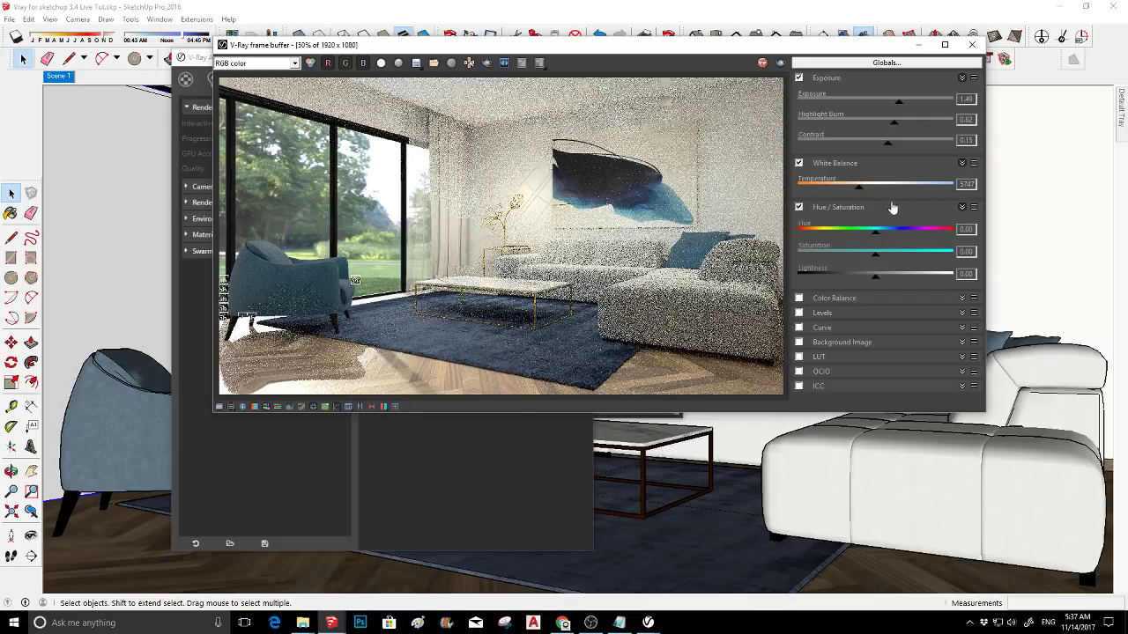
pyautogui.click(803, 208)
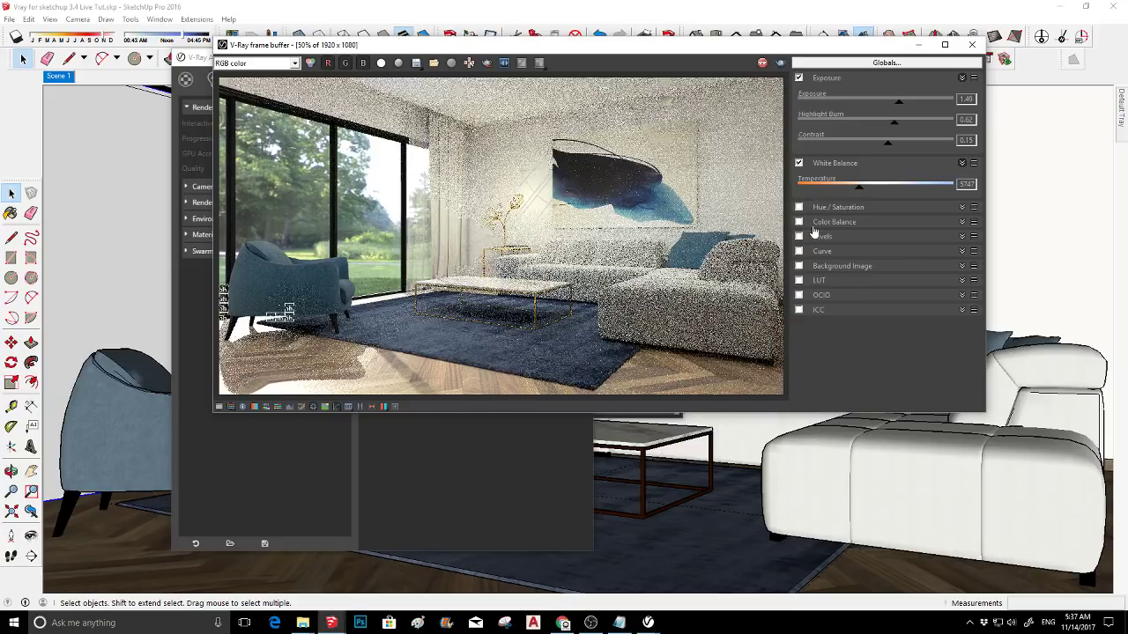
pyautogui.click(811, 224)
pyautogui.click(800, 223)
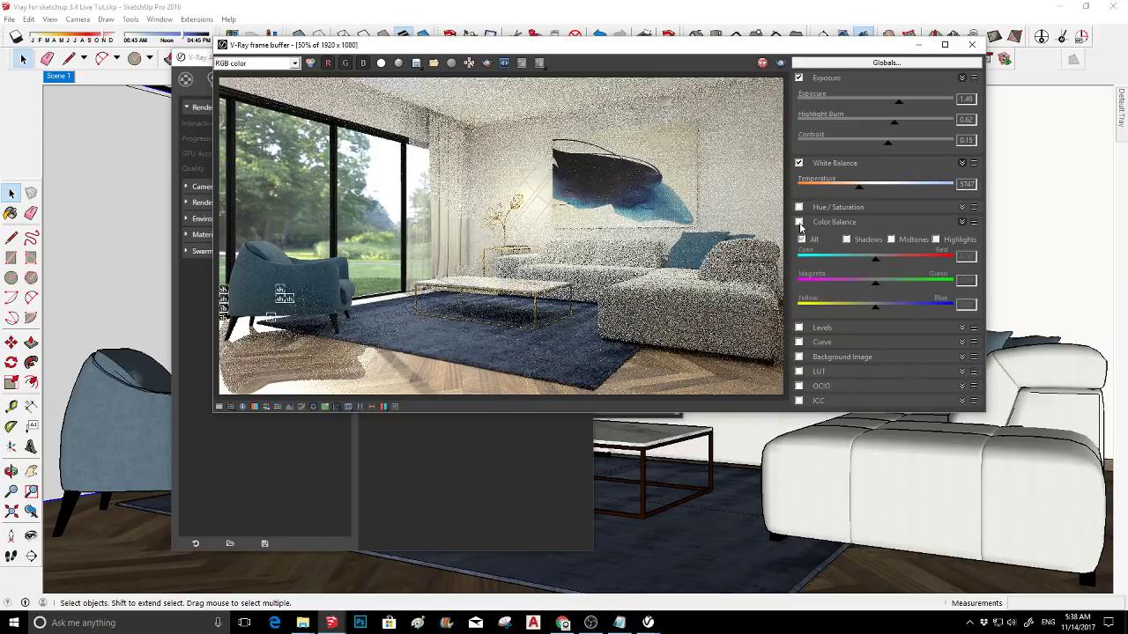
pyautogui.click(799, 222)
# - Enable the Levels and Curve corrections and expand the Curve graph
pyautogui.click(810, 222)
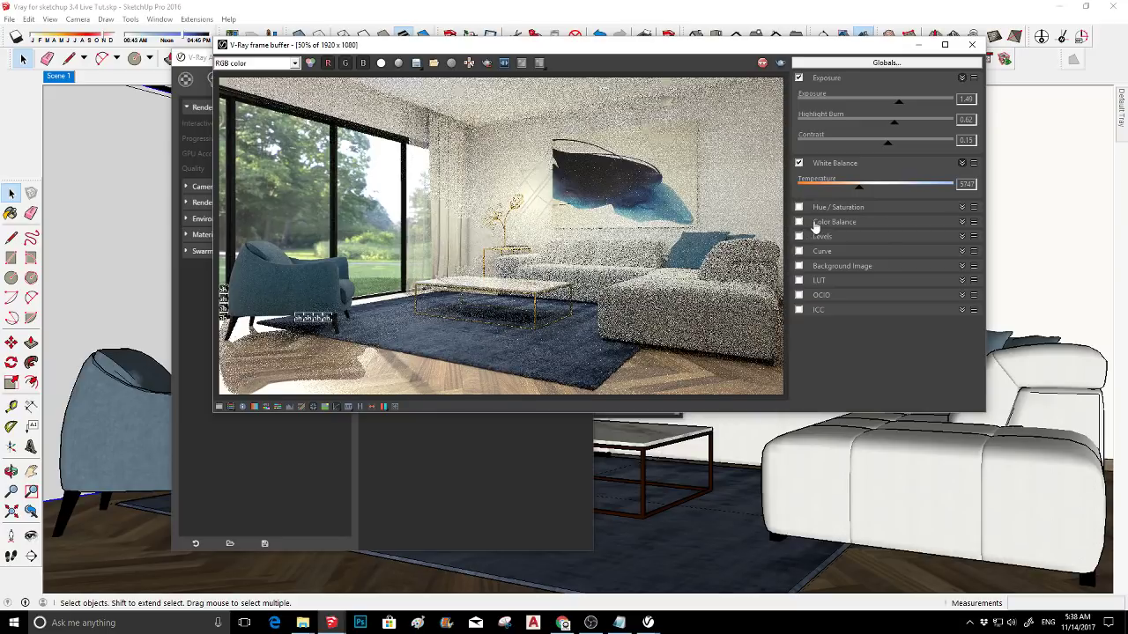
pyautogui.click(823, 237)
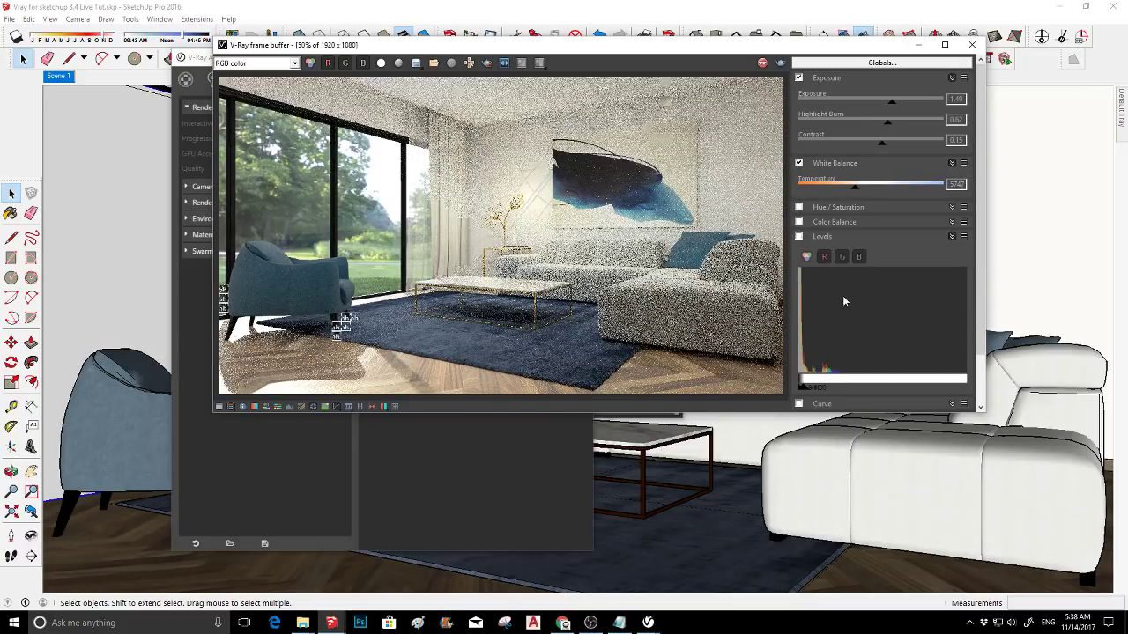
pyautogui.click(799, 237)
pyautogui.click(824, 238)
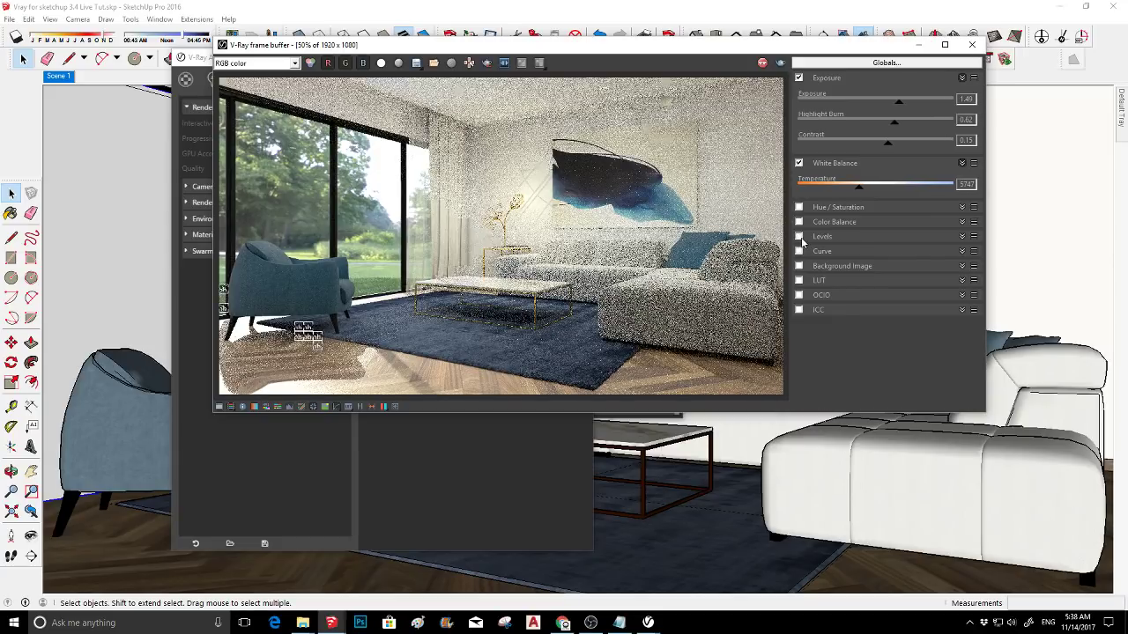
pyautogui.click(833, 246)
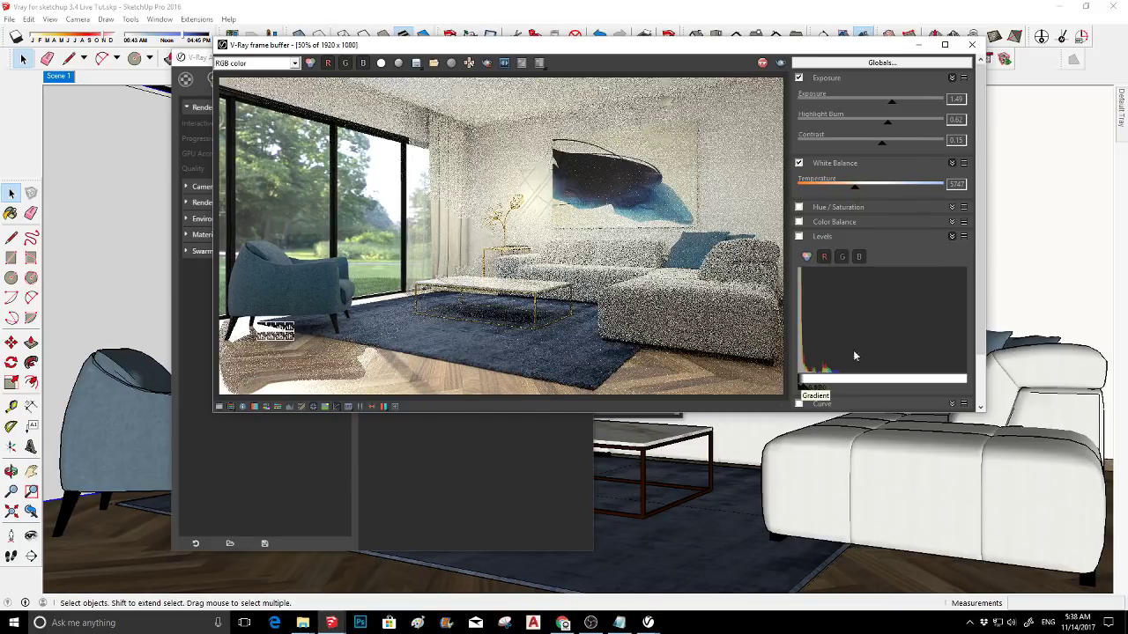
pyautogui.click(799, 237)
pyautogui.click(807, 238)
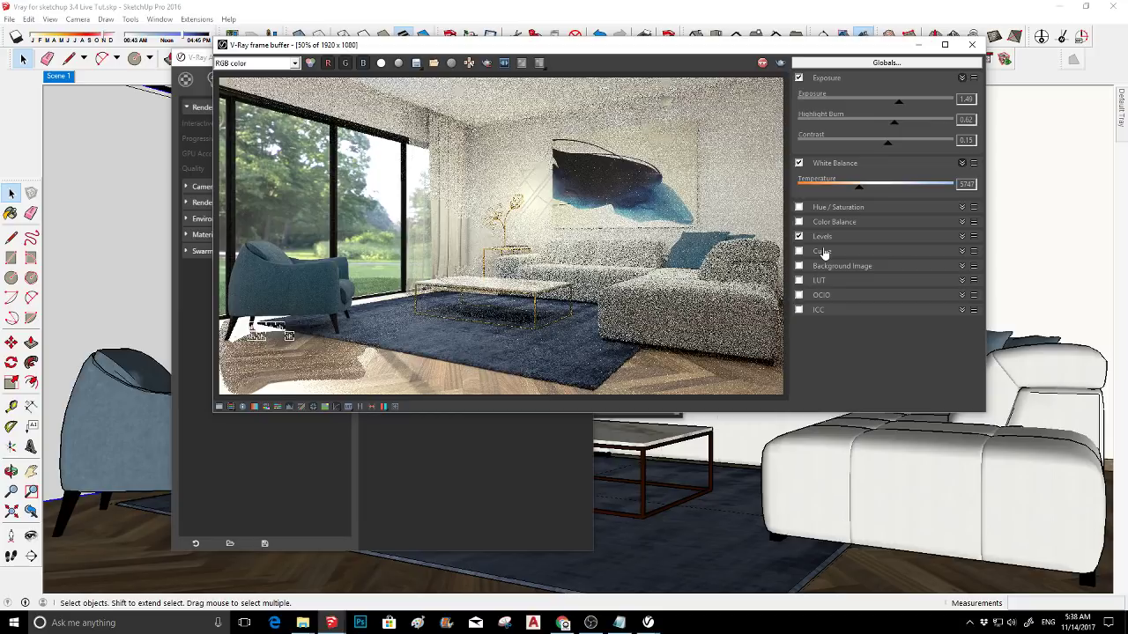
pyautogui.click(821, 252)
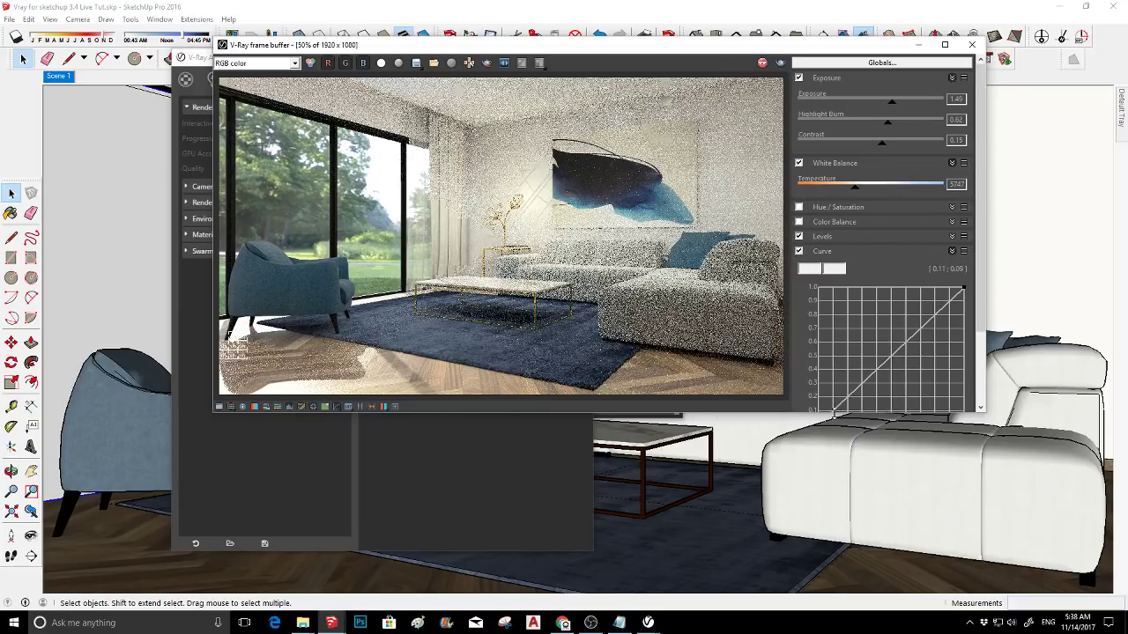
# - Enlarge the frame buffer and bend the tone curve upward with a midpoint to brighten midtones
pyautogui.moveTo(833, 413); pyautogui.dragTo(834, 524)
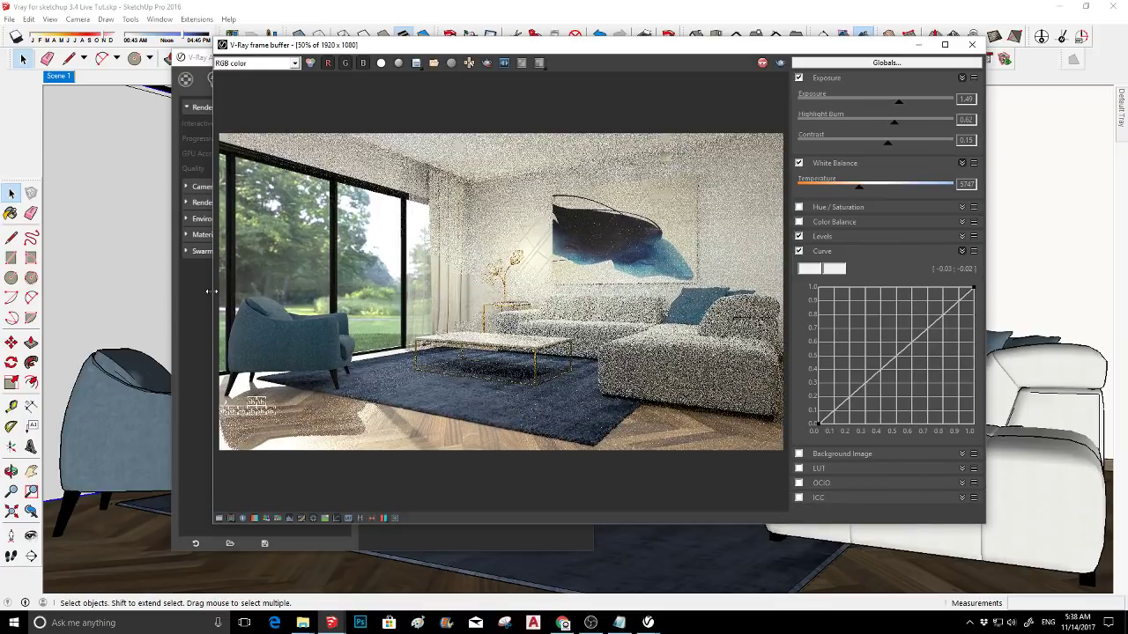
pyautogui.moveTo(195, 297); pyautogui.dragTo(77, 297)
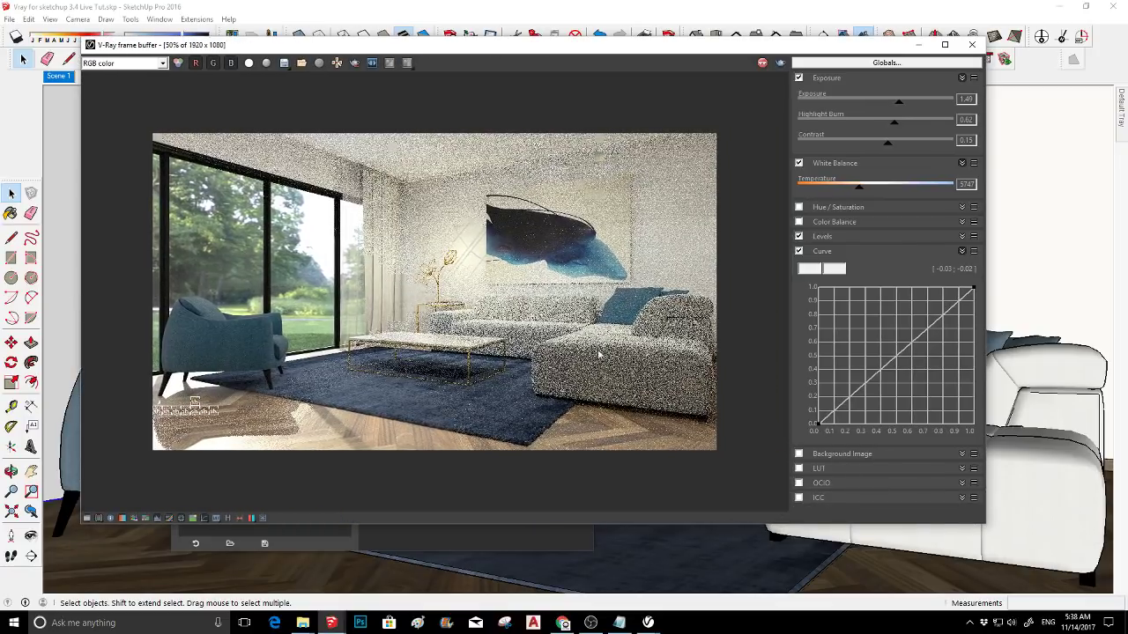
pyautogui.click(971, 288)
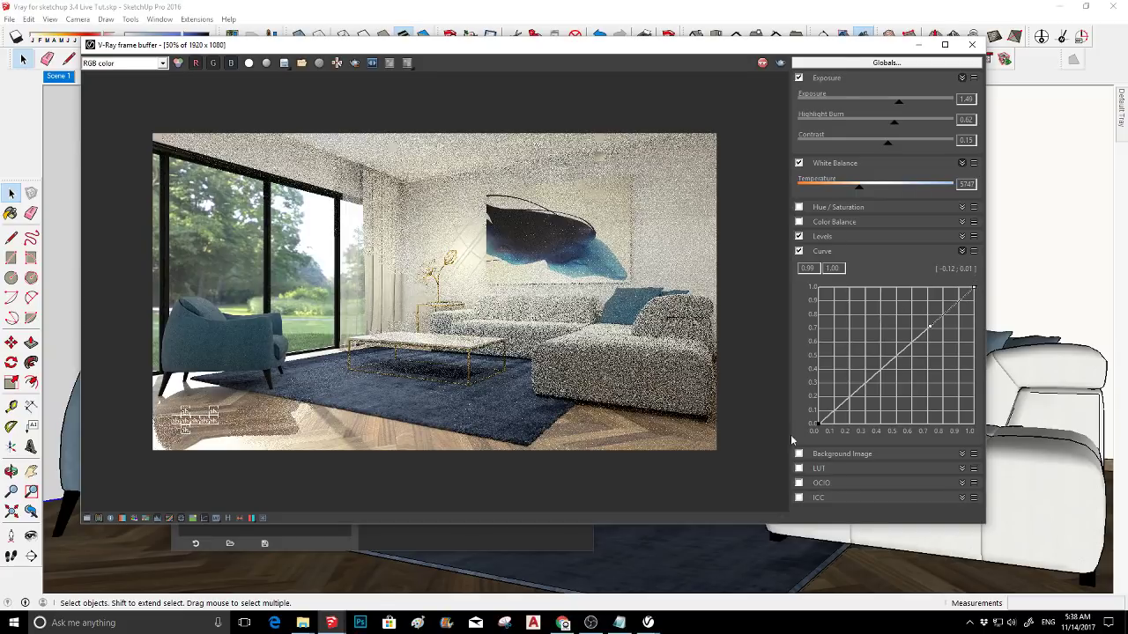
pyautogui.click(818, 423)
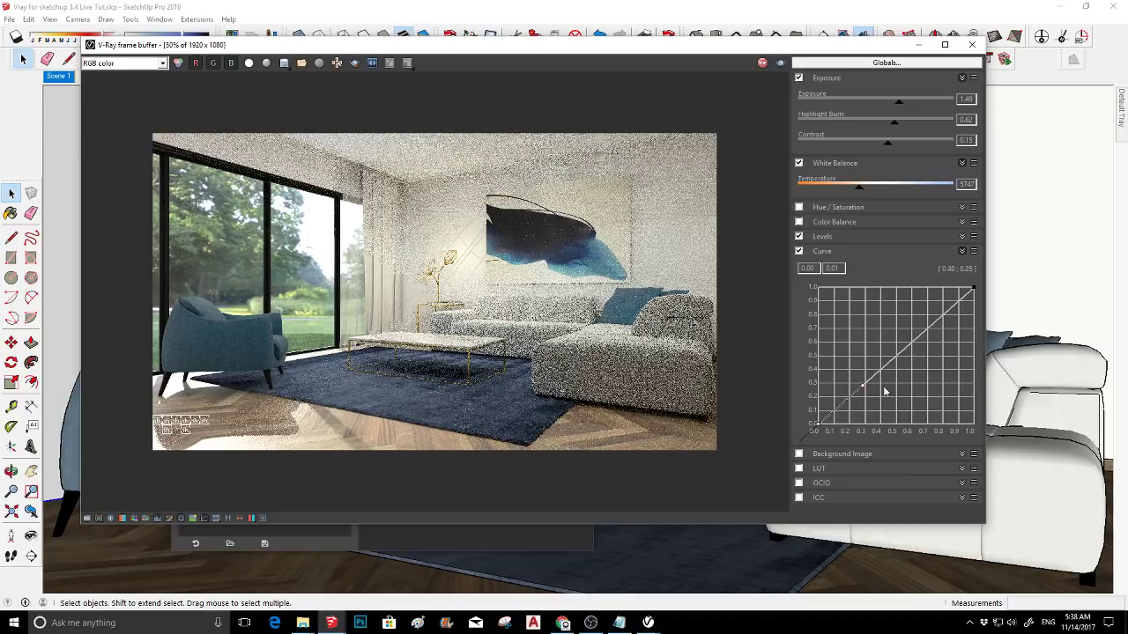
pyautogui.click(972, 288)
pyautogui.moveTo(928, 328); pyautogui.dragTo(815, 424)
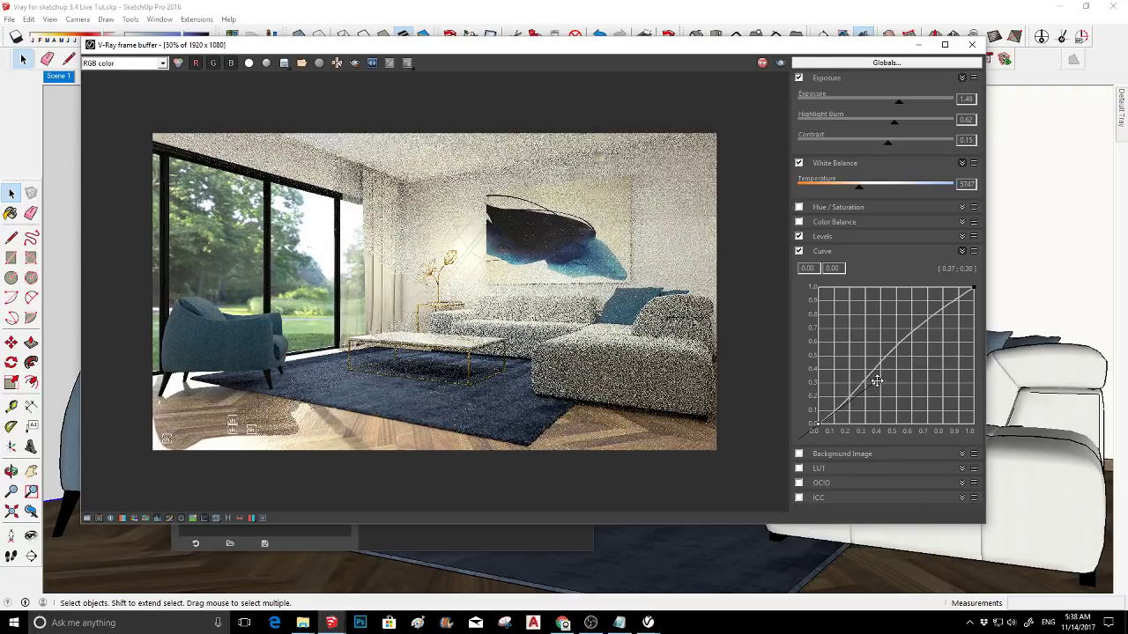
pyautogui.moveTo(875, 378); pyautogui.dragTo(891, 369)
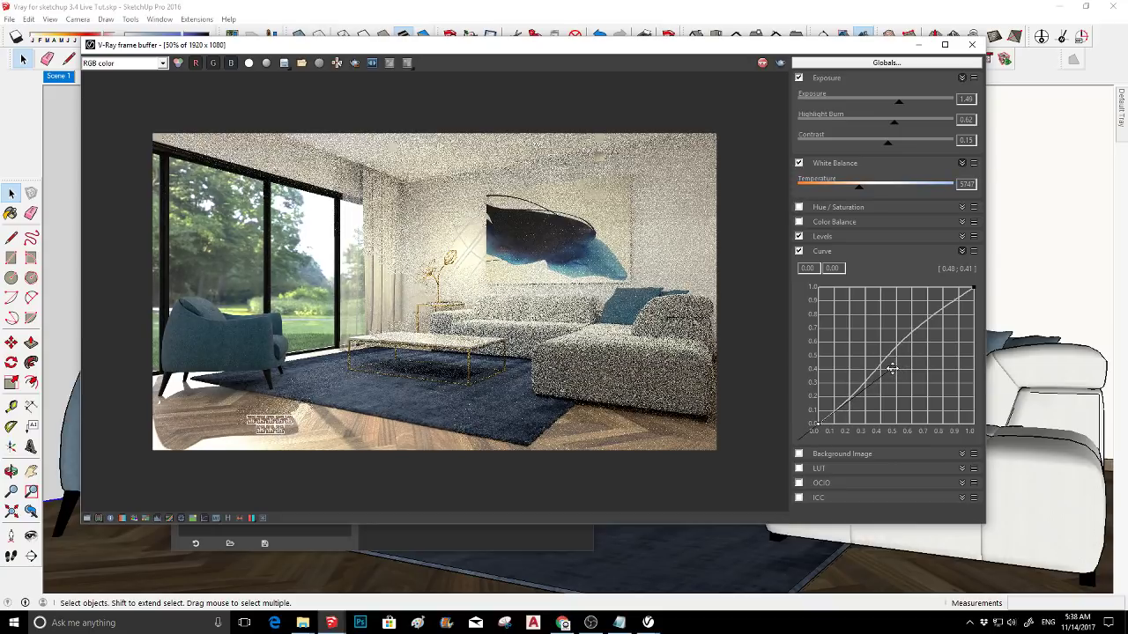
pyautogui.click(970, 289)
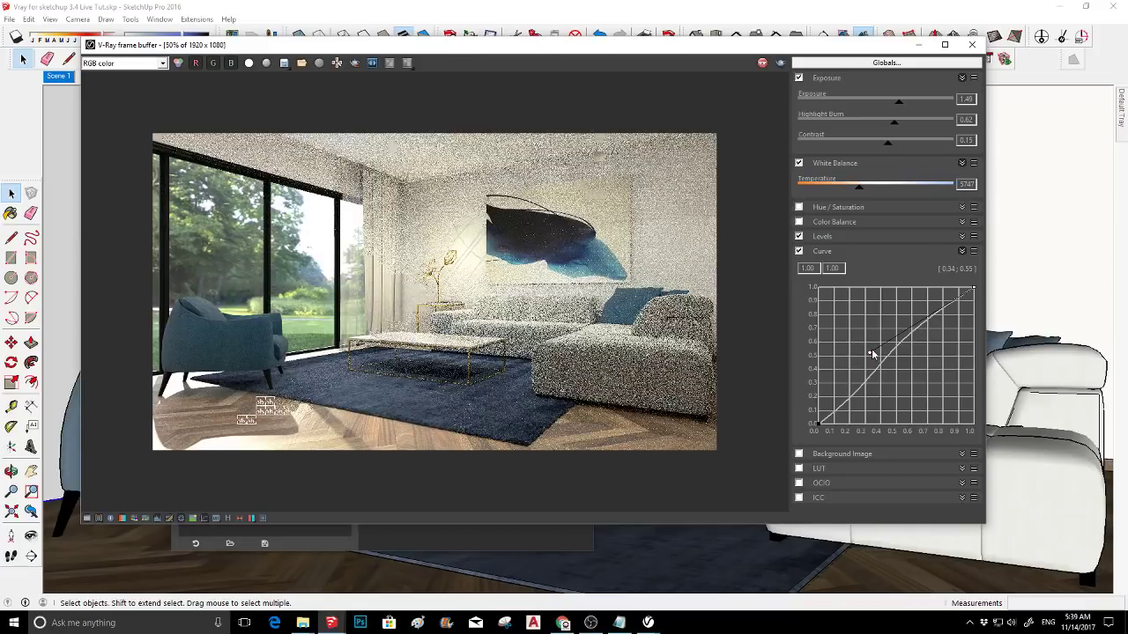
pyautogui.moveTo(871, 350); pyautogui.dragTo(869, 351)
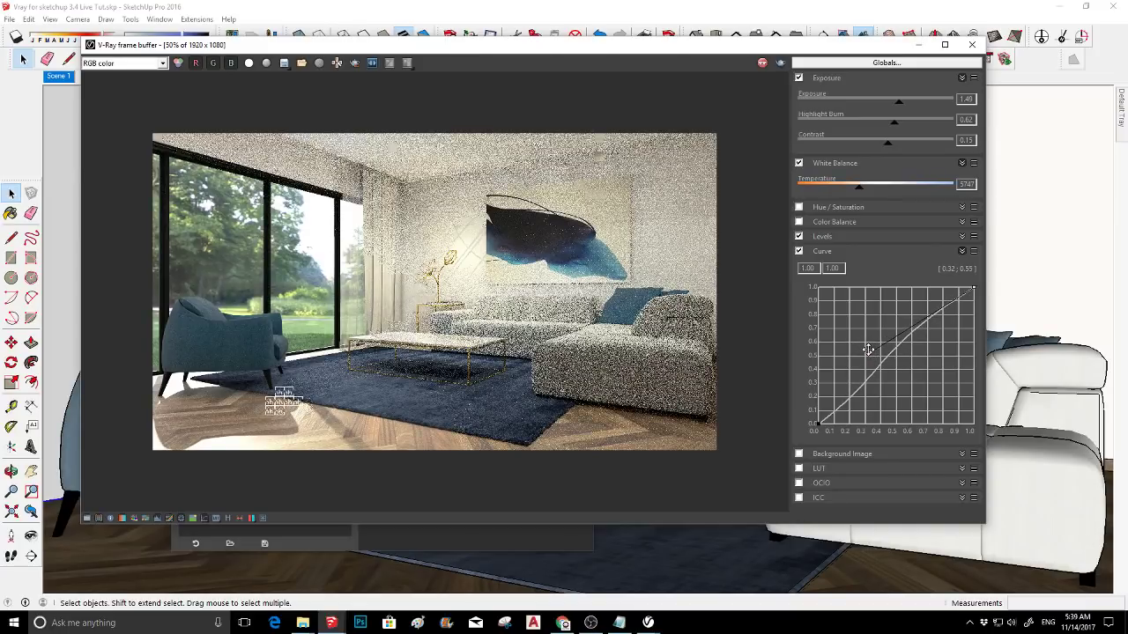
# - Lower Exposure to 1.30 and toggle the Curve off and on to compare
pyautogui.click(896, 104)
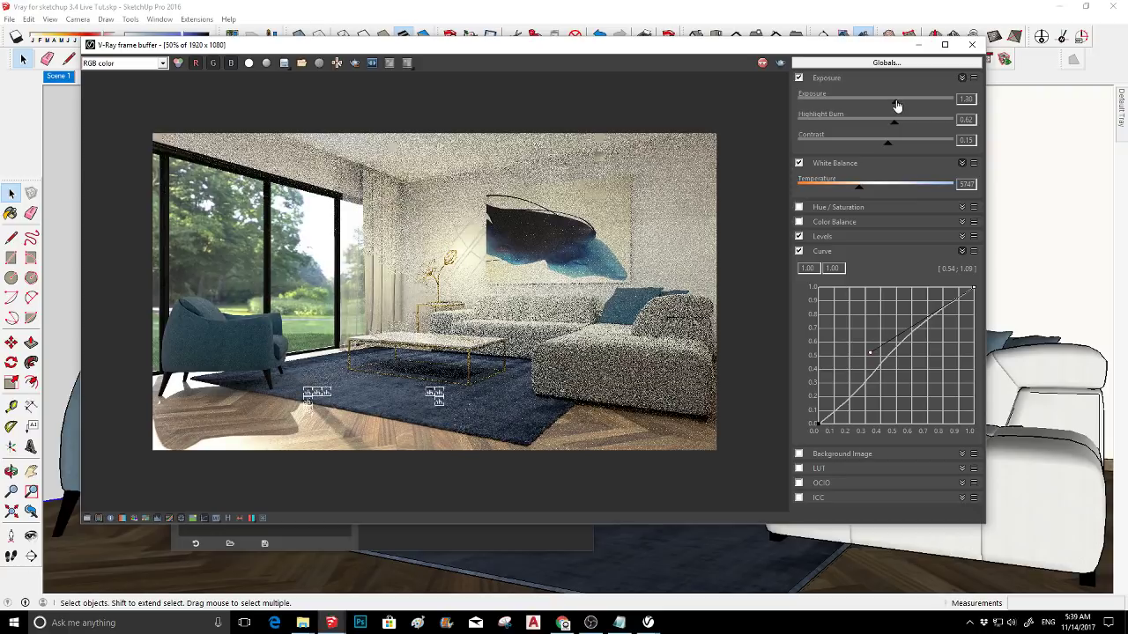
pyautogui.click(799, 251)
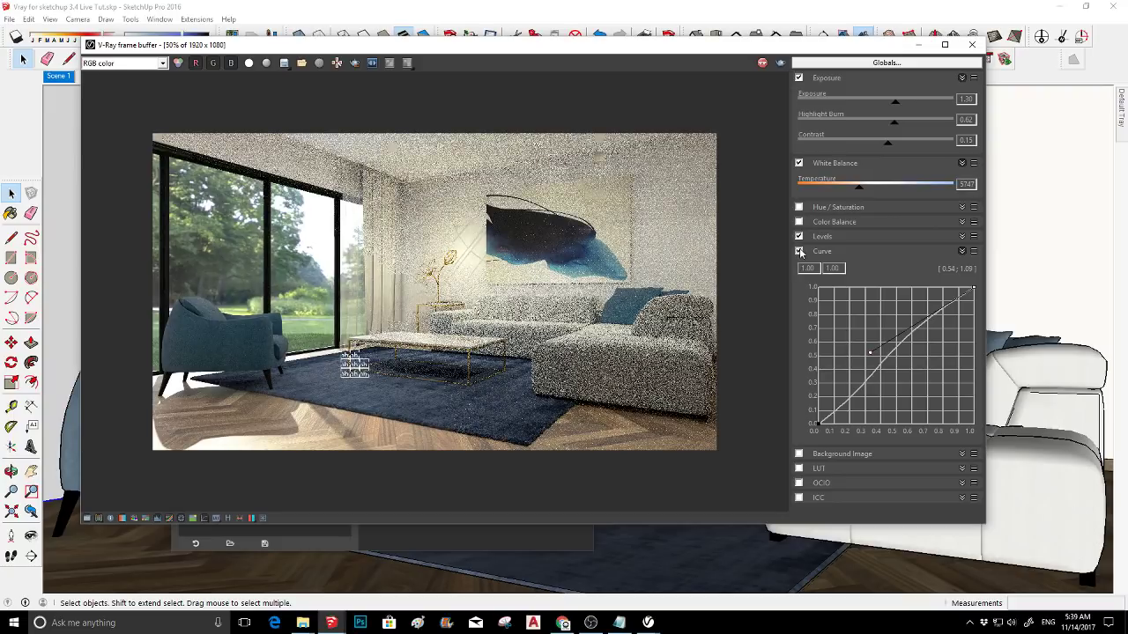
pyautogui.click(799, 251)
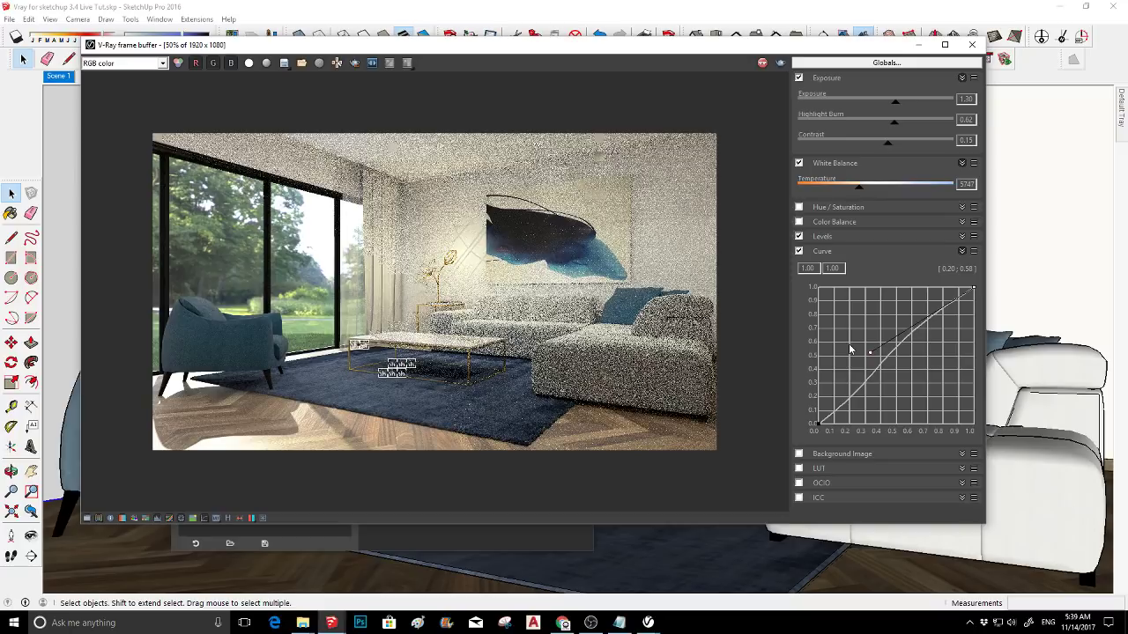
# - Zoom in and out on the tone curve graph, ending on a close-up of its lower-middle range
pyautogui.scroll(-2, 850, 350)
pyautogui.scroll(-2, 850, 350)
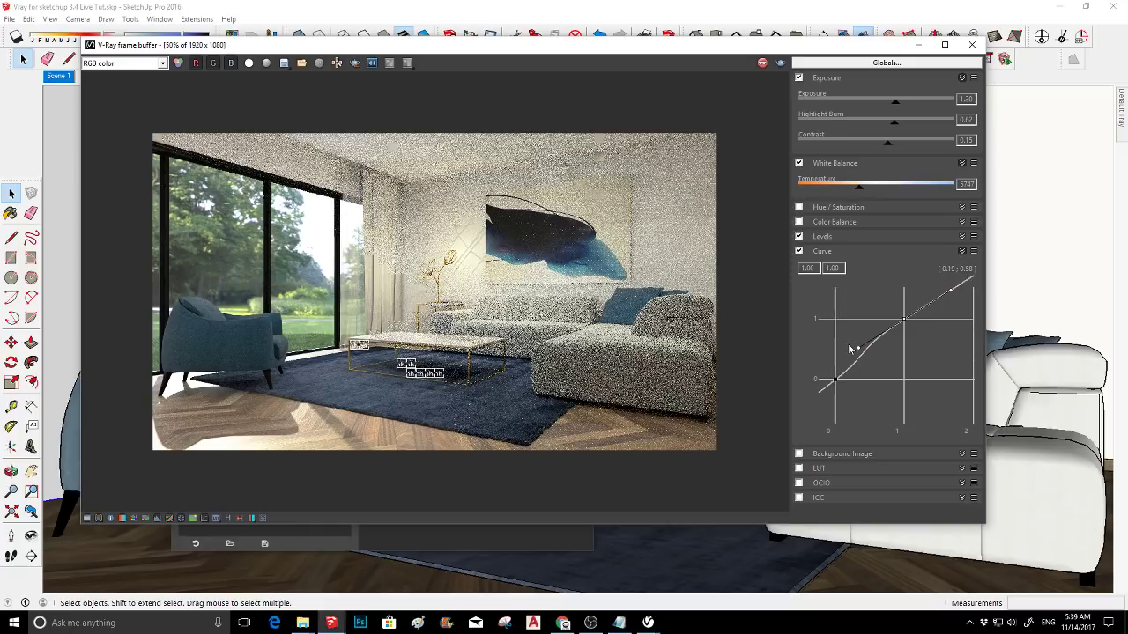
pyautogui.scroll(-4, 851, 352)
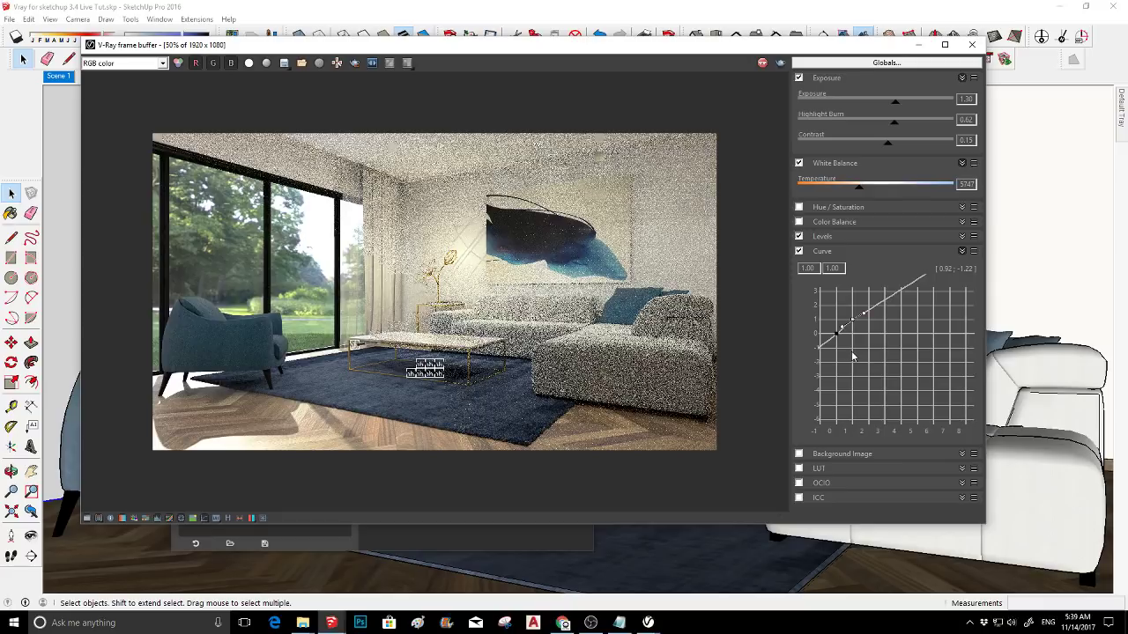
pyautogui.scroll(7, 855, 352)
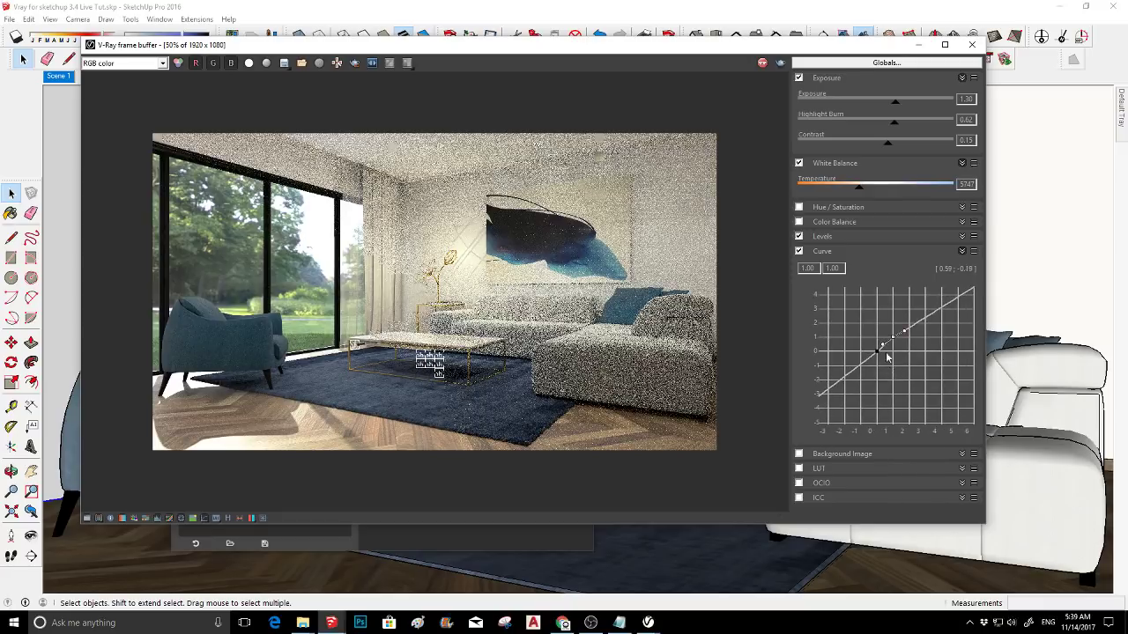
pyautogui.scroll(5, 856, 344)
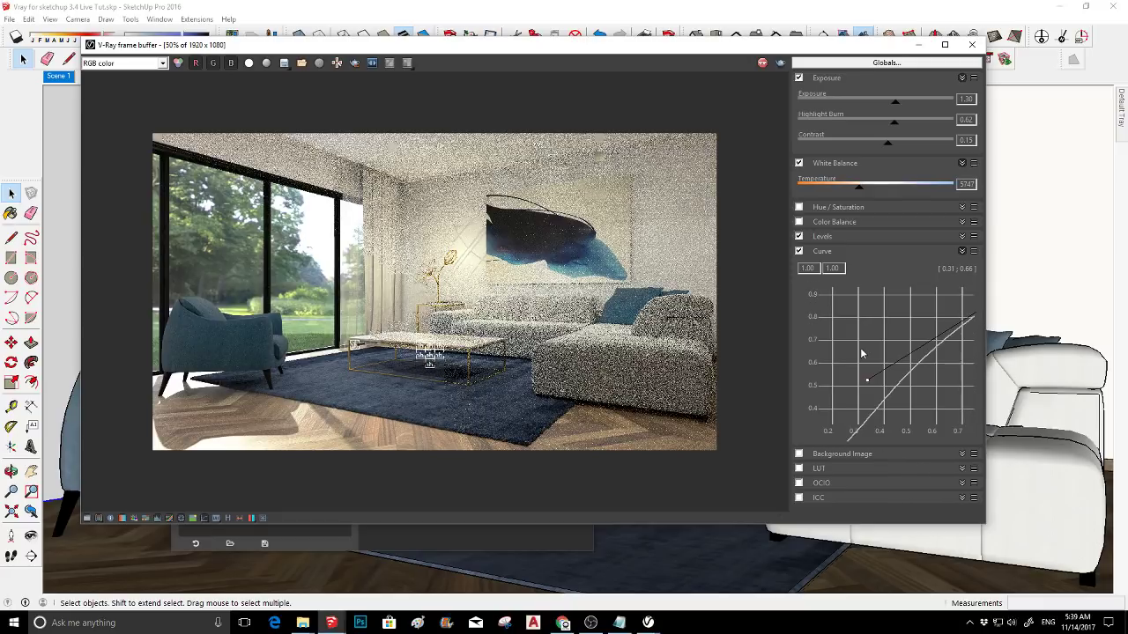
pyautogui.scroll(-2, 851, 330)
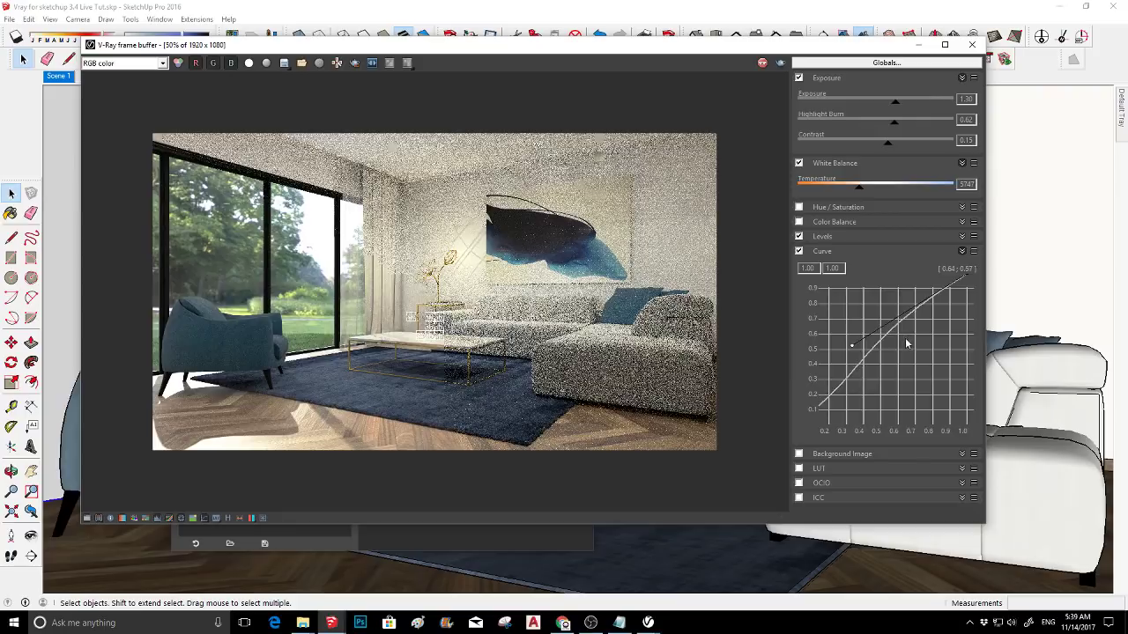
pyautogui.scroll(5, 907, 340)
pyautogui.scroll(-10, 906, 340)
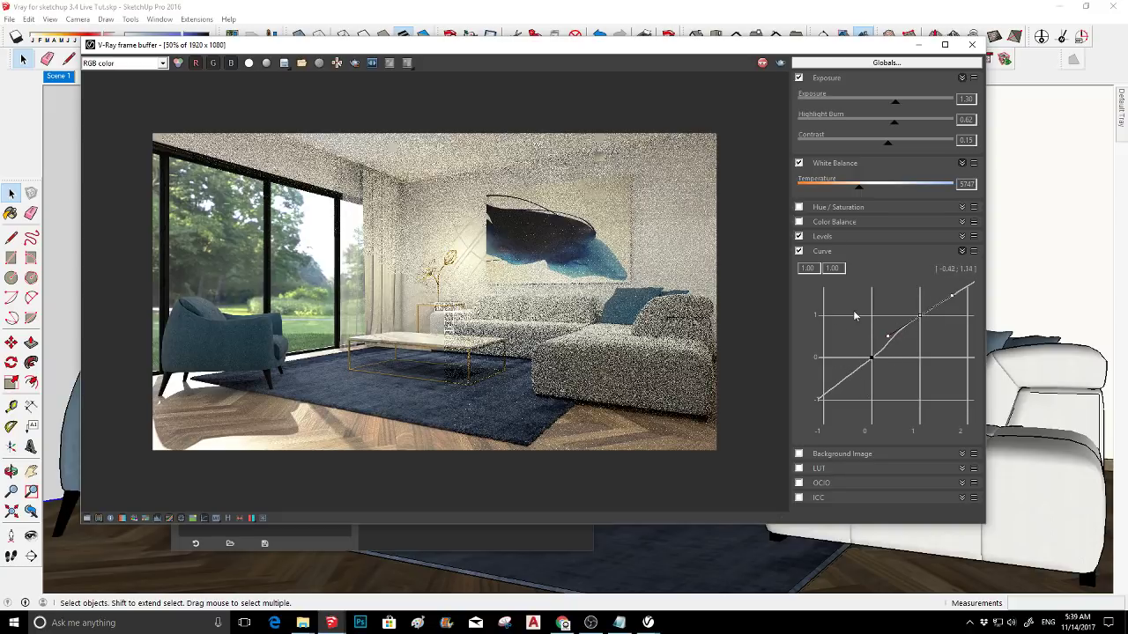
pyautogui.scroll(4, 855, 313)
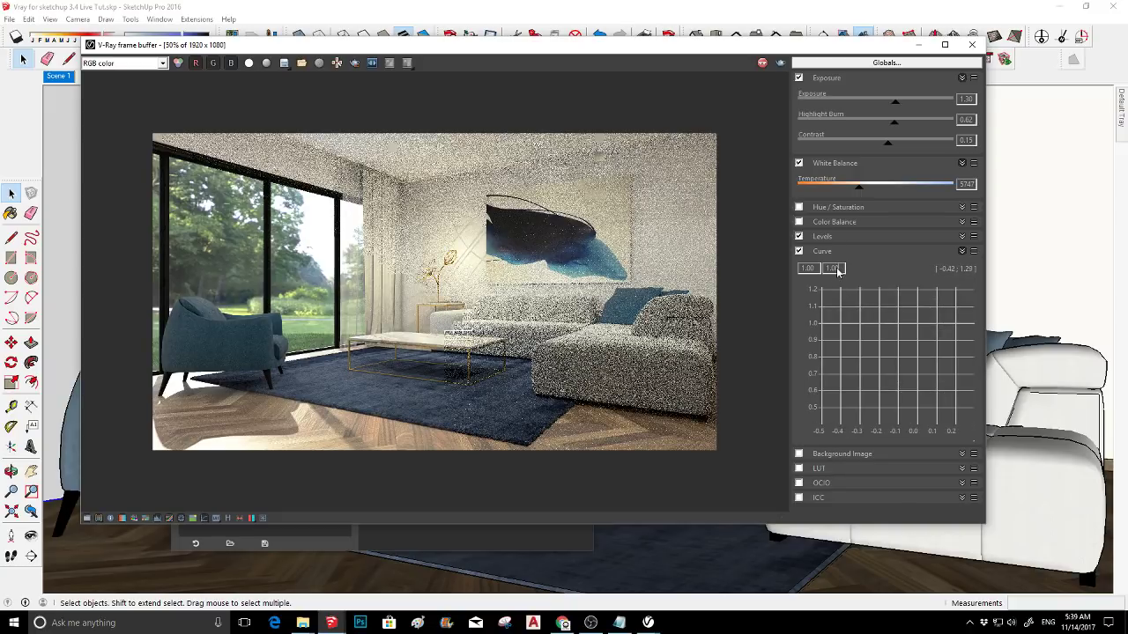
pyautogui.scroll(-4, 857, 363)
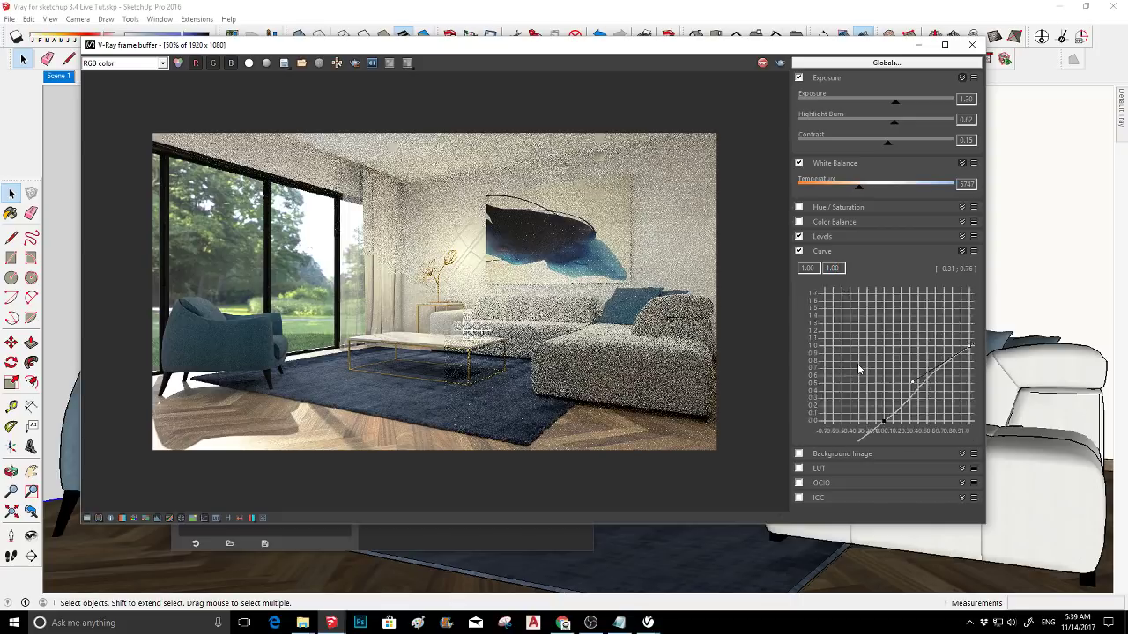
pyautogui.scroll(4, 839, 340)
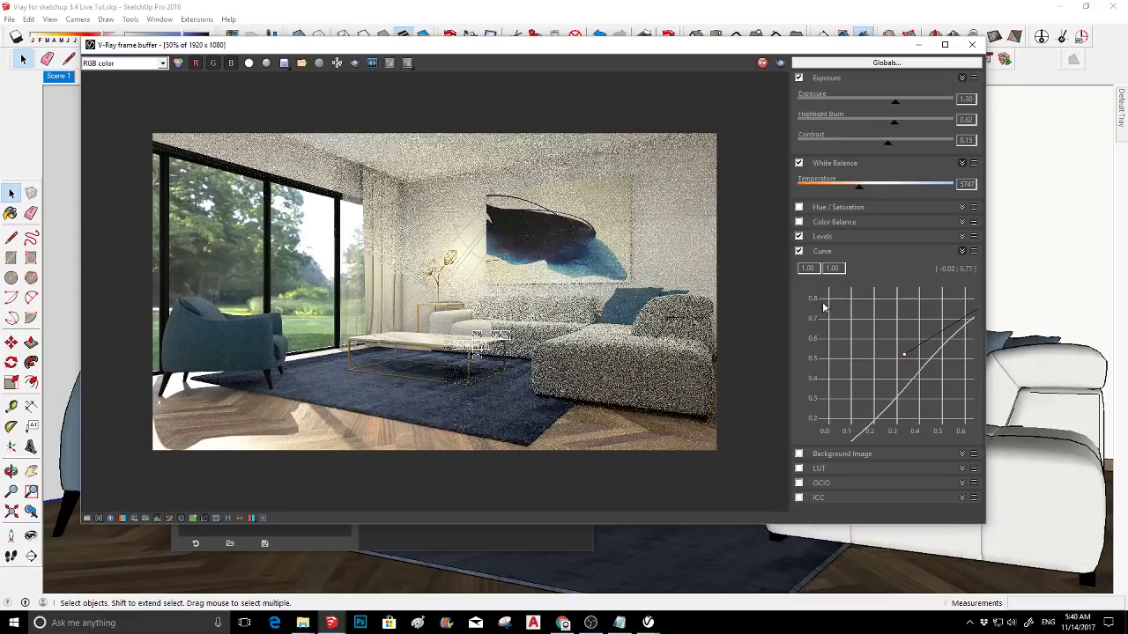
# - Collapse the Curve rollout and briefly check the Background Image and LUT settings
pyautogui.click(962, 251)
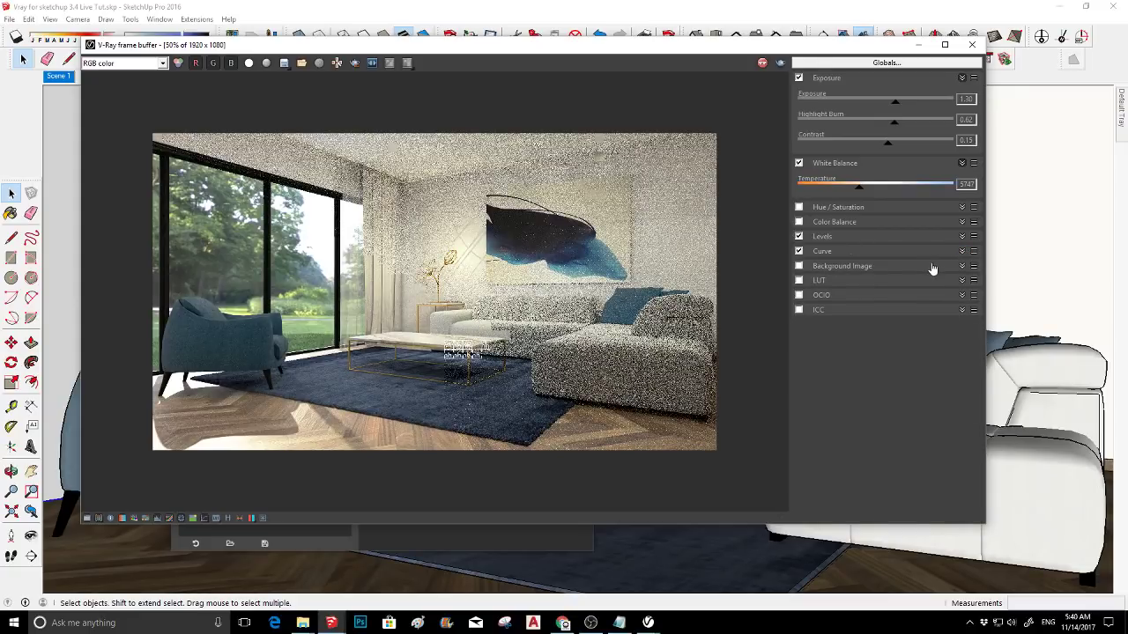
pyautogui.click(931, 267)
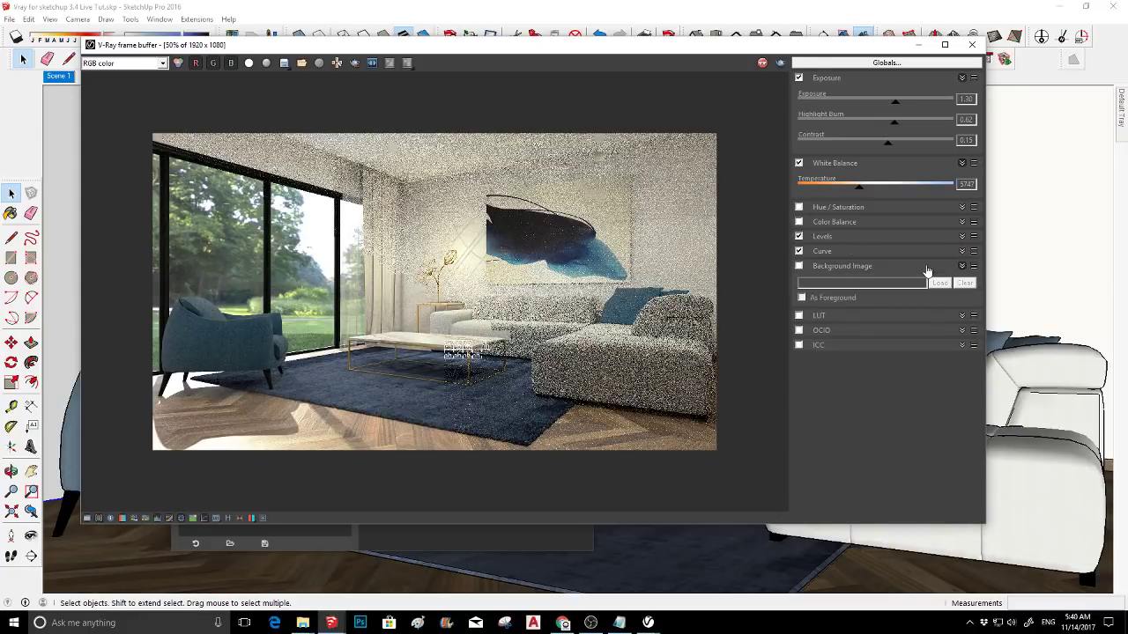
pyautogui.click(839, 268)
pyautogui.click(847, 282)
pyautogui.click(849, 283)
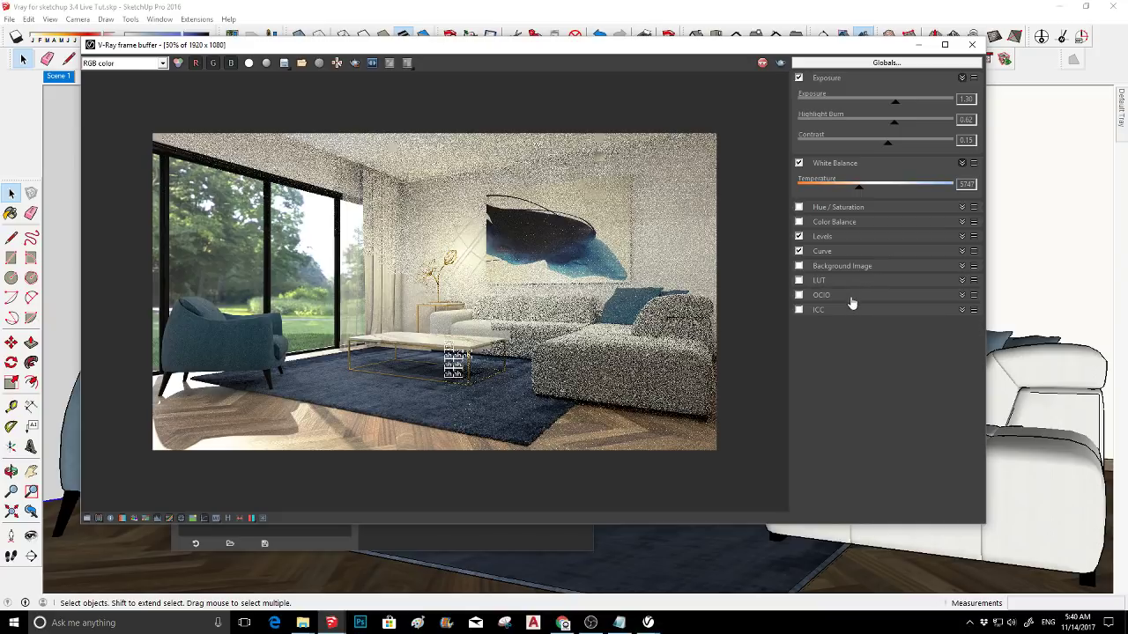
# - Inspect the armchair, rug, table leg and sofa up close, then lower Highlight Burn to 0.53
pyautogui.scroll(2, 280, 251)
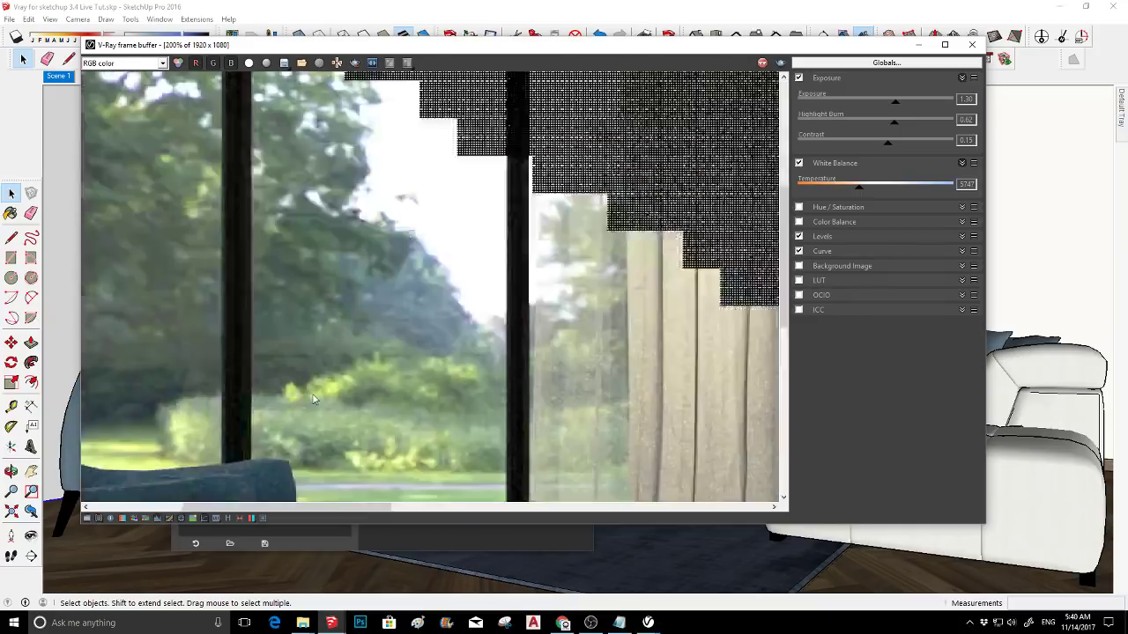
pyautogui.moveTo(341, 429); pyautogui.dragTo(406, 121, button='middle')
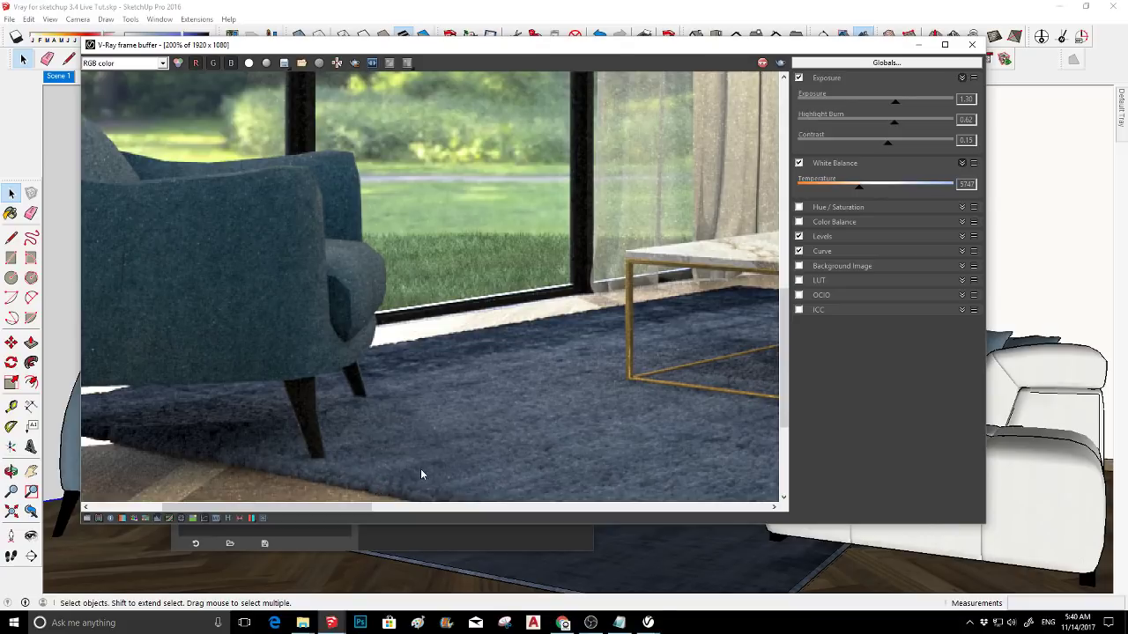
pyautogui.scroll(1, 420, 469)
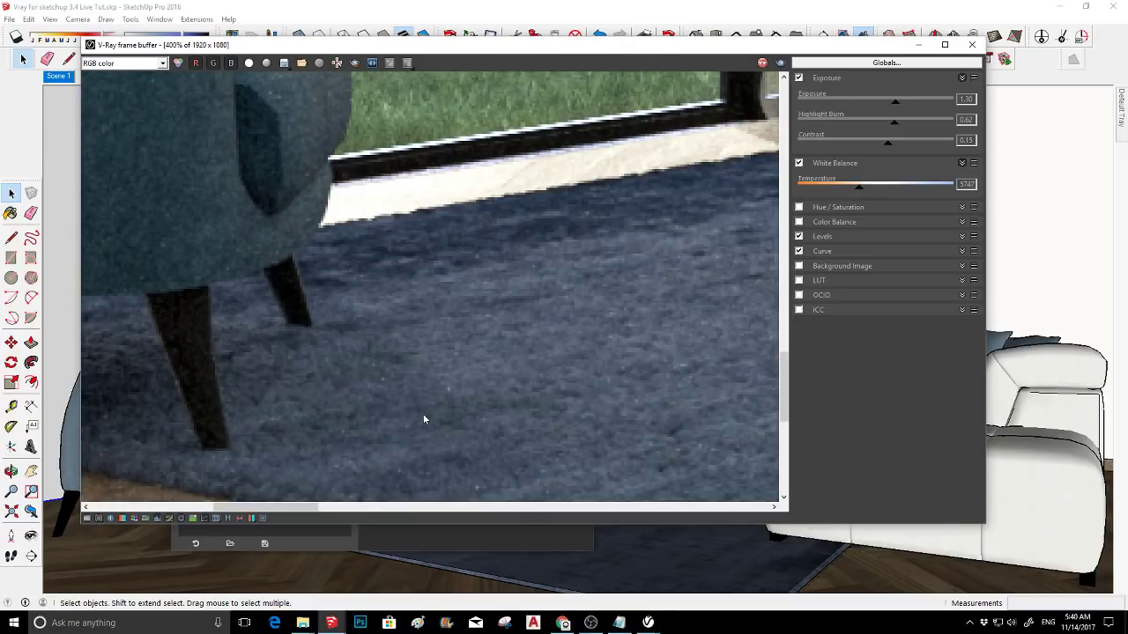
pyautogui.scroll(-1, 423, 413)
pyautogui.moveTo(613, 393); pyautogui.dragTo(429, 296, button='middle')
pyautogui.scroll(1, 429, 296)
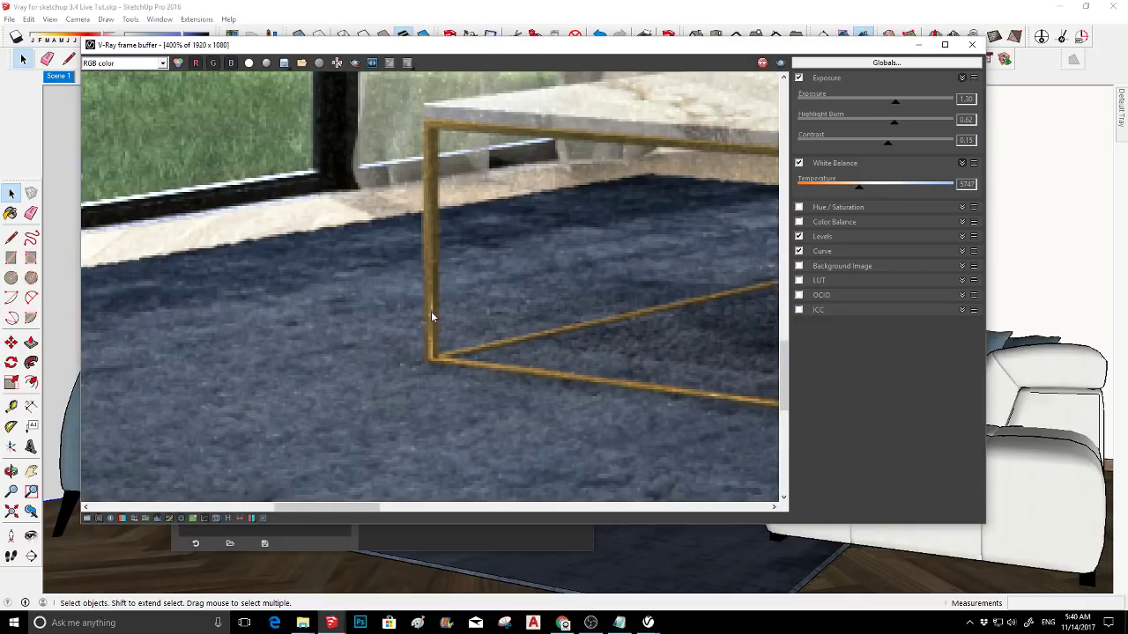
pyautogui.moveTo(426, 219); pyautogui.dragTo(385, 247, button='middle')
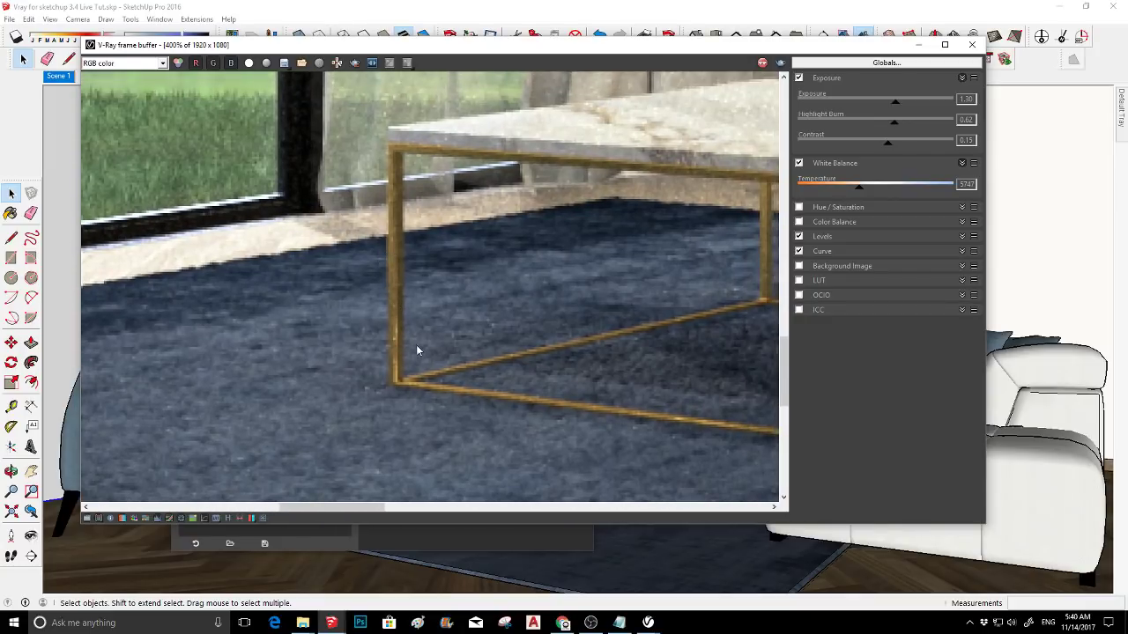
pyautogui.scroll(-1, 478, 374)
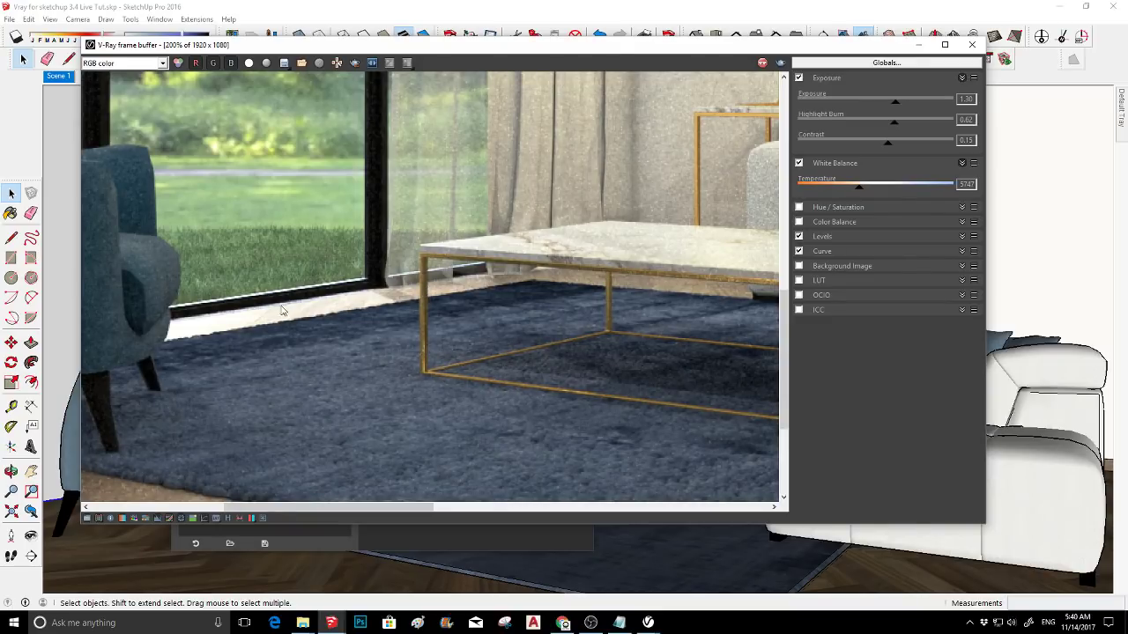
pyautogui.moveTo(284, 312); pyautogui.dragTo(492, 280, button='middle')
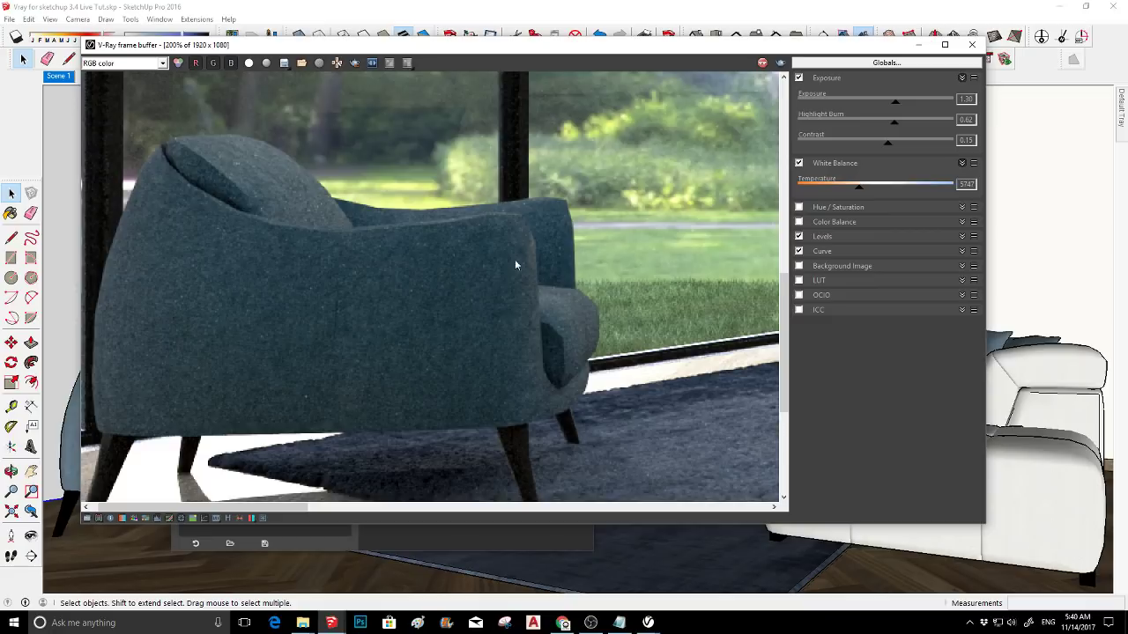
pyautogui.scroll(-2, 396, 301)
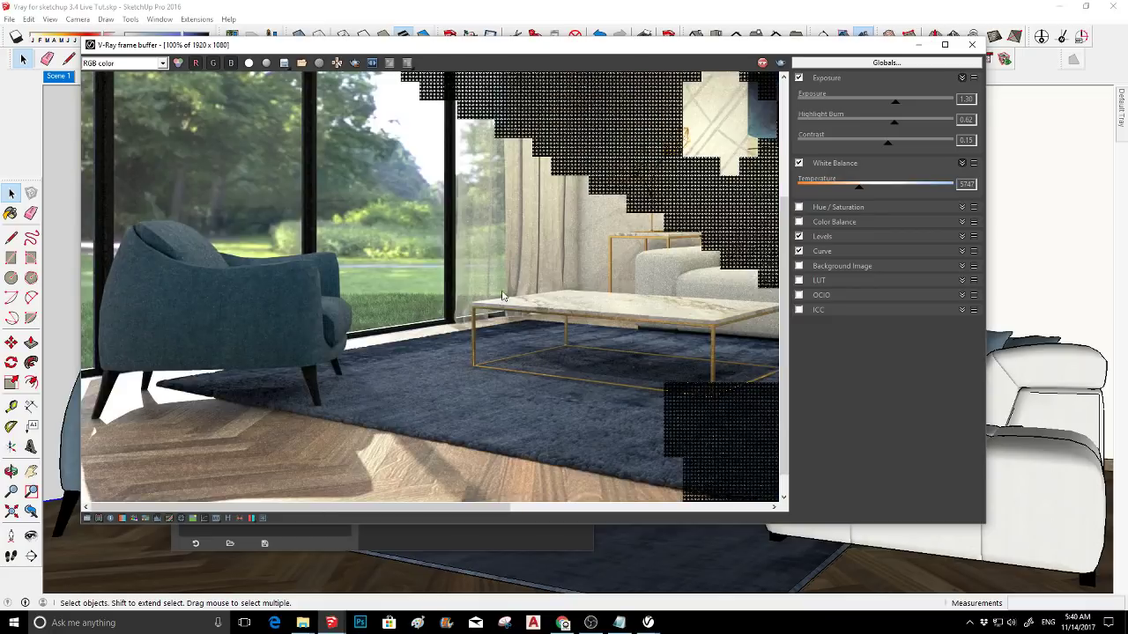
pyautogui.moveTo(560, 265); pyautogui.dragTo(433, 318, button='middle')
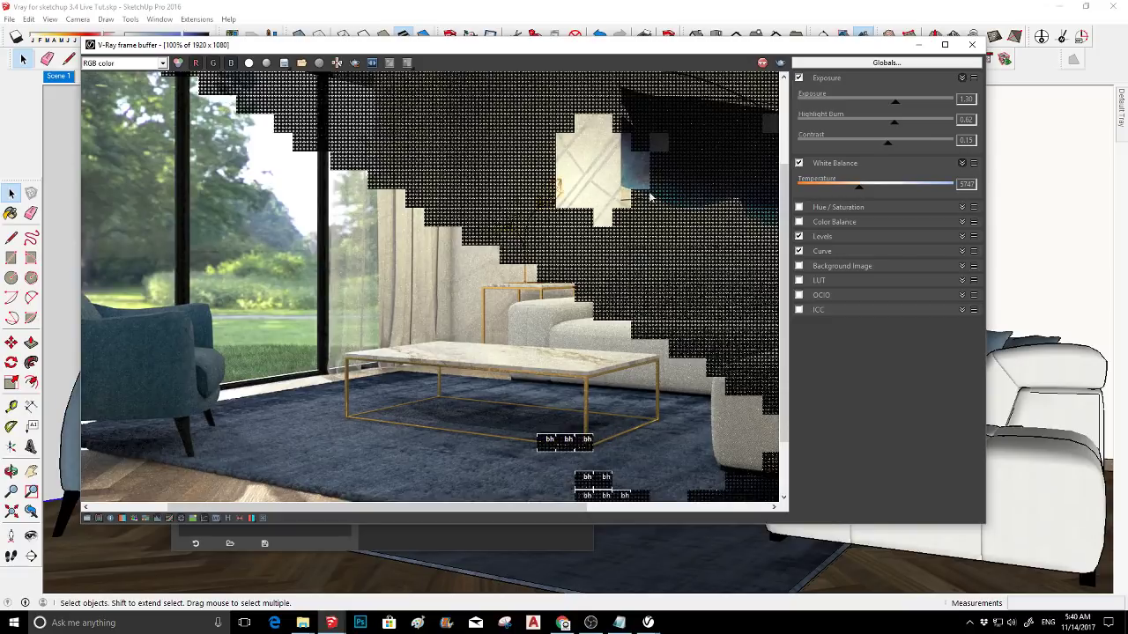
pyautogui.click(885, 123)
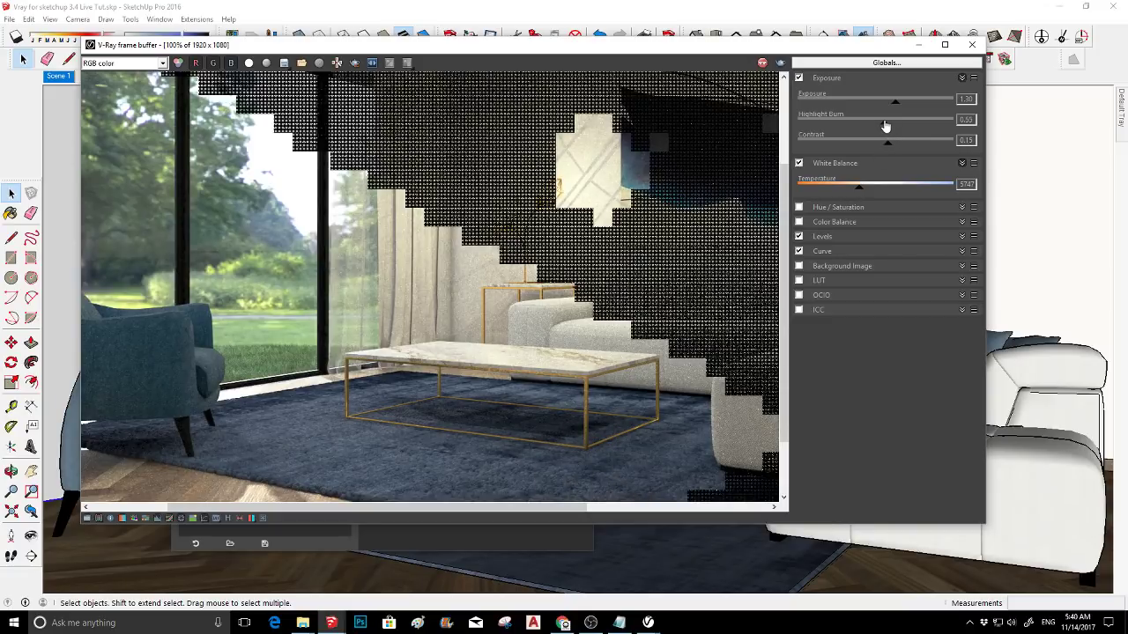
pyautogui.moveTo(885, 125); pyautogui.dragTo(881, 127)
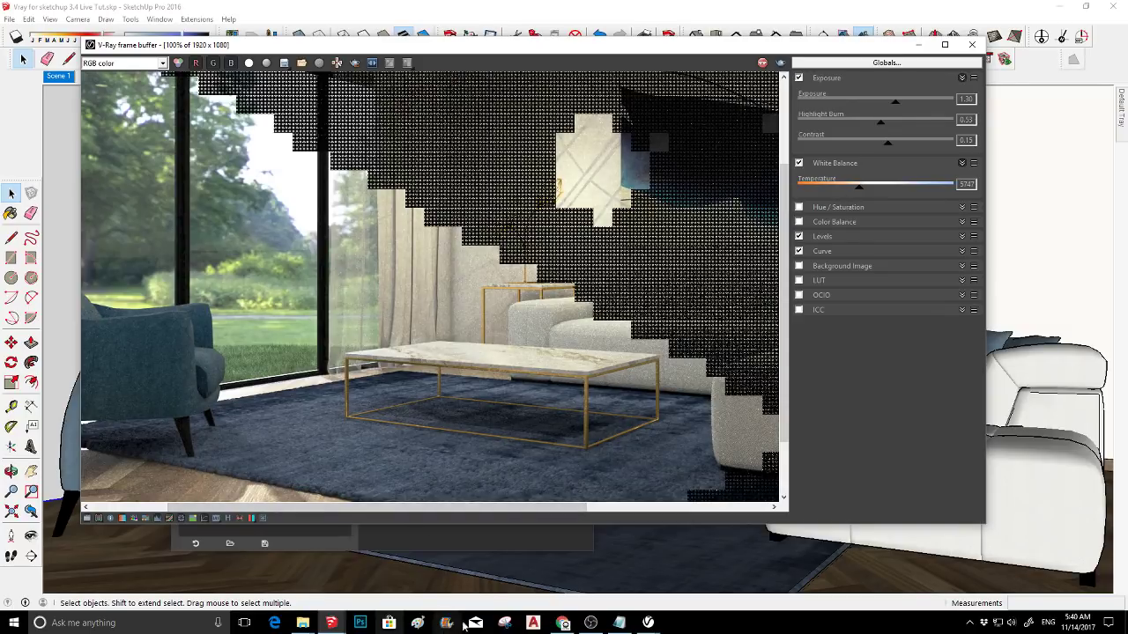
# - Copy the Facebook page link from the Notepad notes and switch to OBS
pyautogui.click(619, 623)
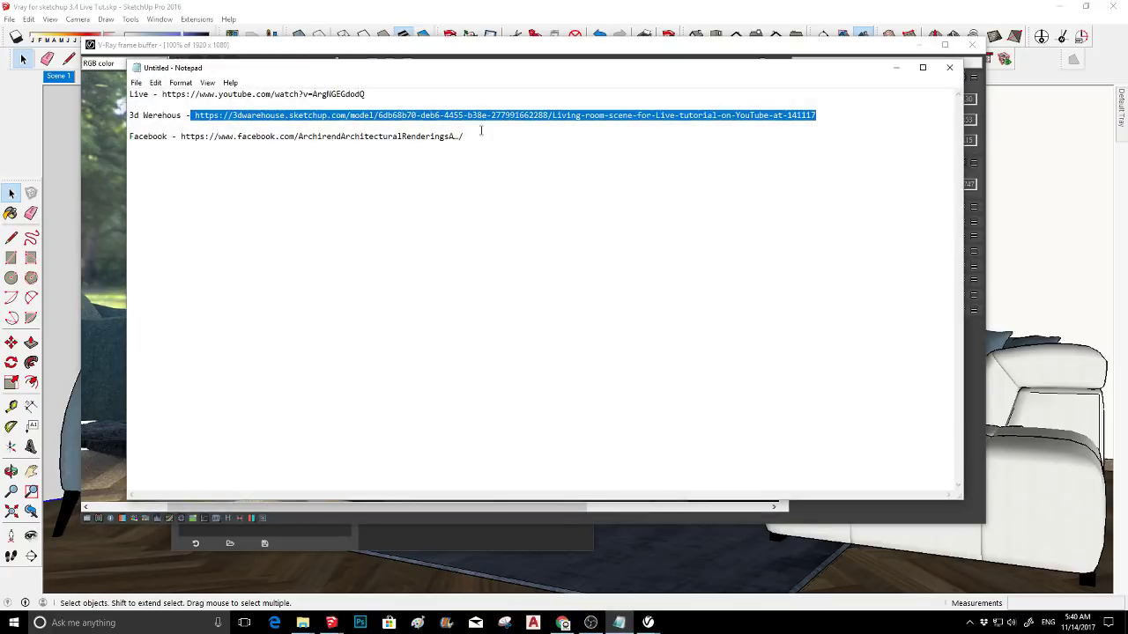
pyautogui.doubleClick(399, 136)
pyautogui.rightClick(399, 134)
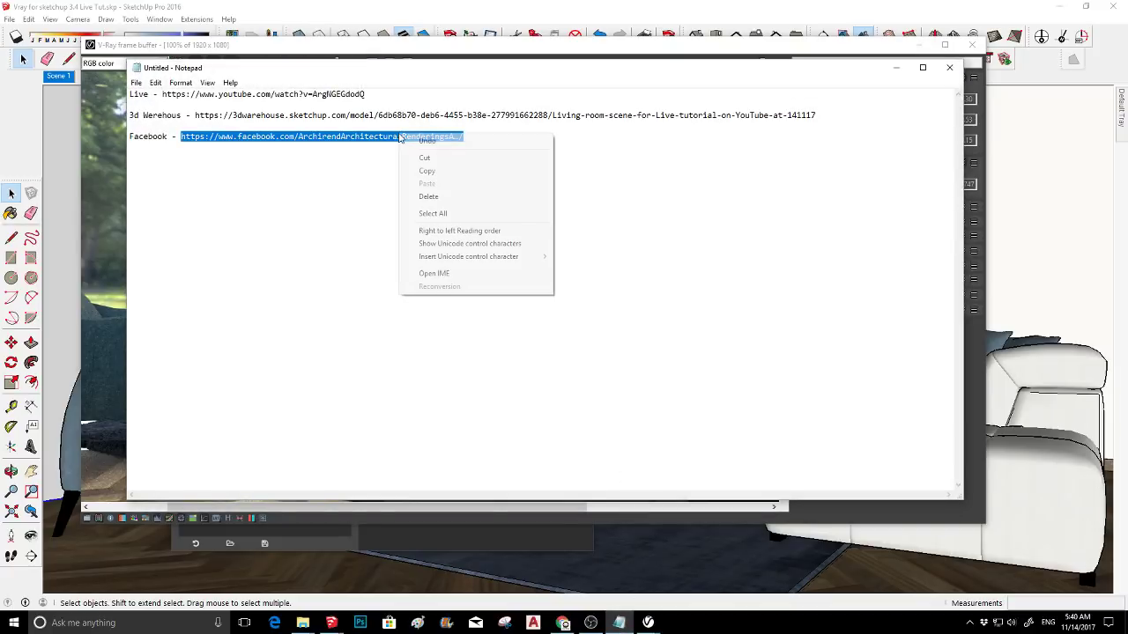
pyautogui.click(431, 170)
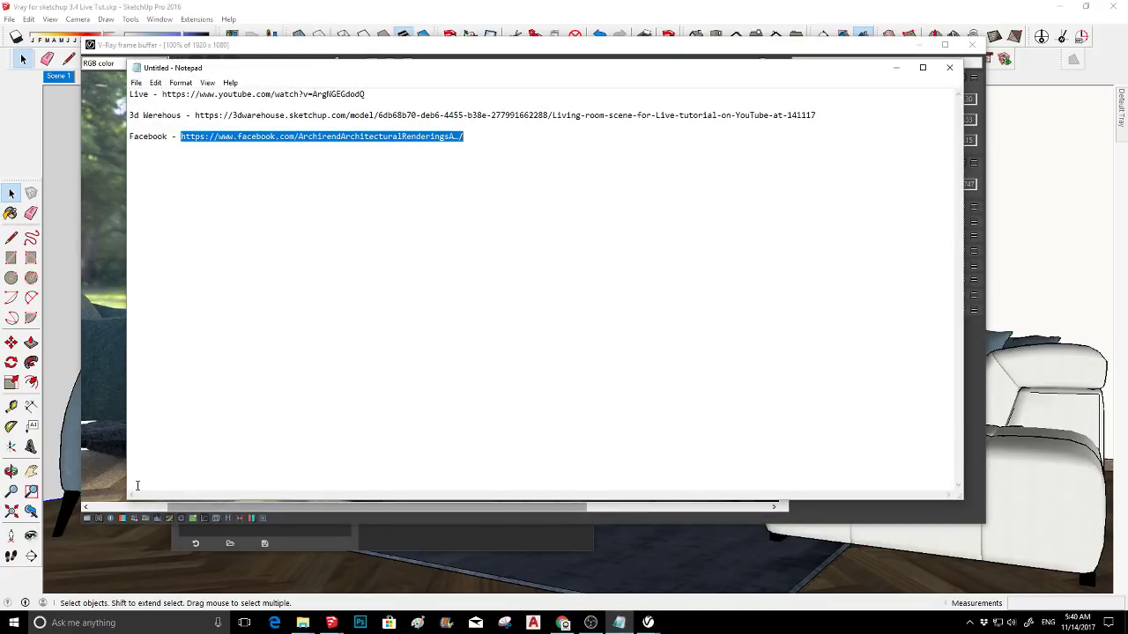
pyautogui.click(590, 623)
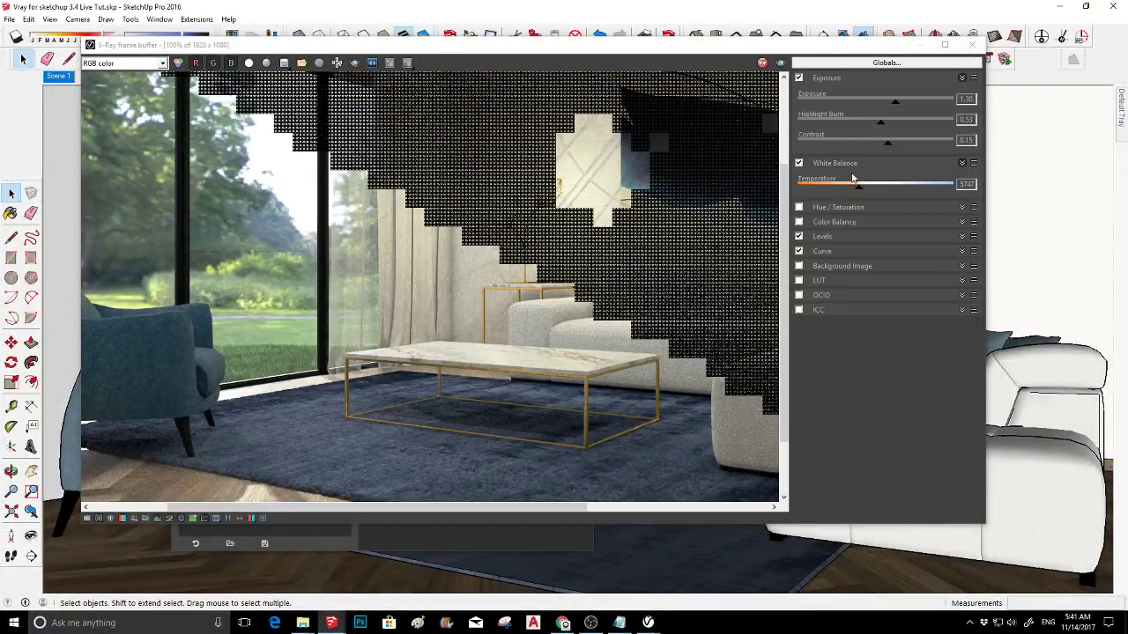
# - Zoom the frame buffer out from 100% to 50% to show the whole living-room render
pyautogui.scroll(-1, 647, 205)
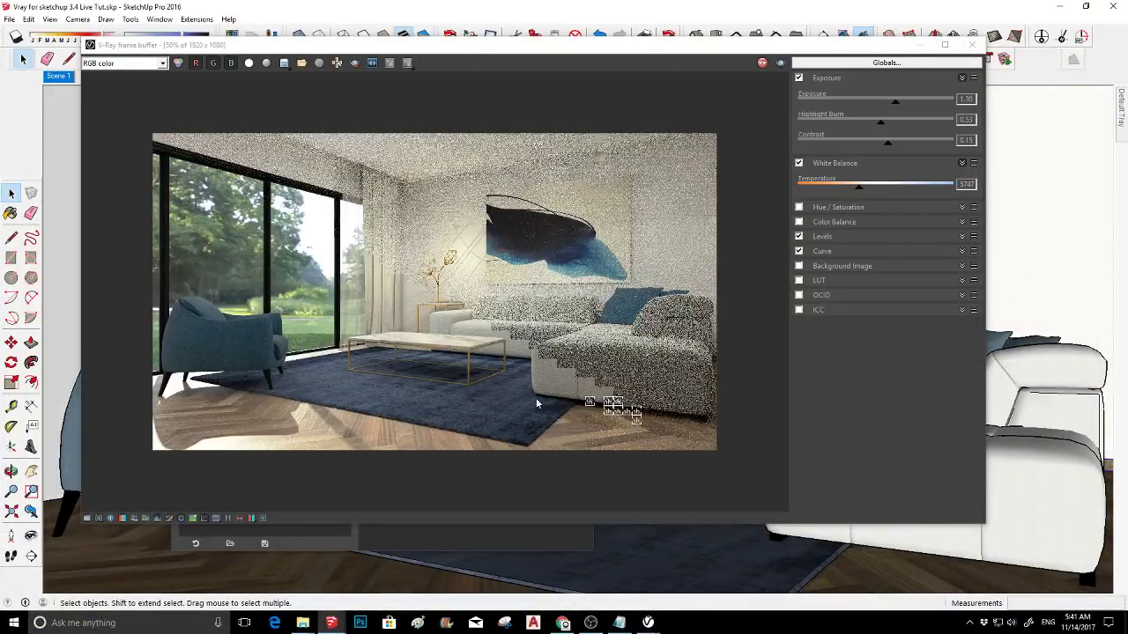
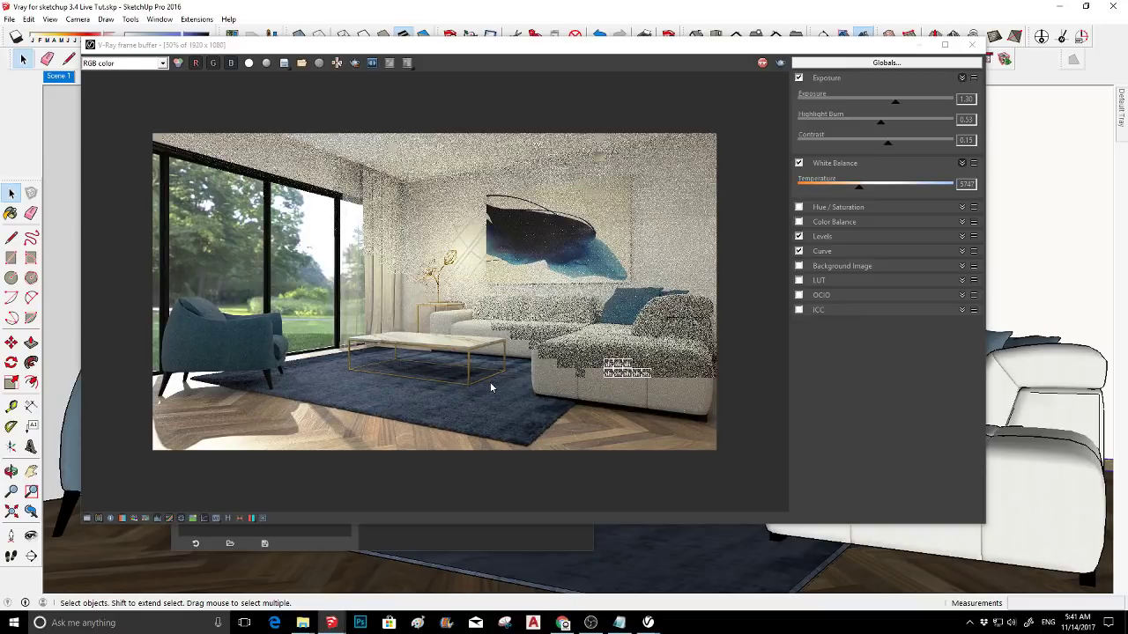
# - Zoom the frame buffer to 100% and lower the exposure from 1.30 to 1.26
pyautogui.doubleClick(458, 355)
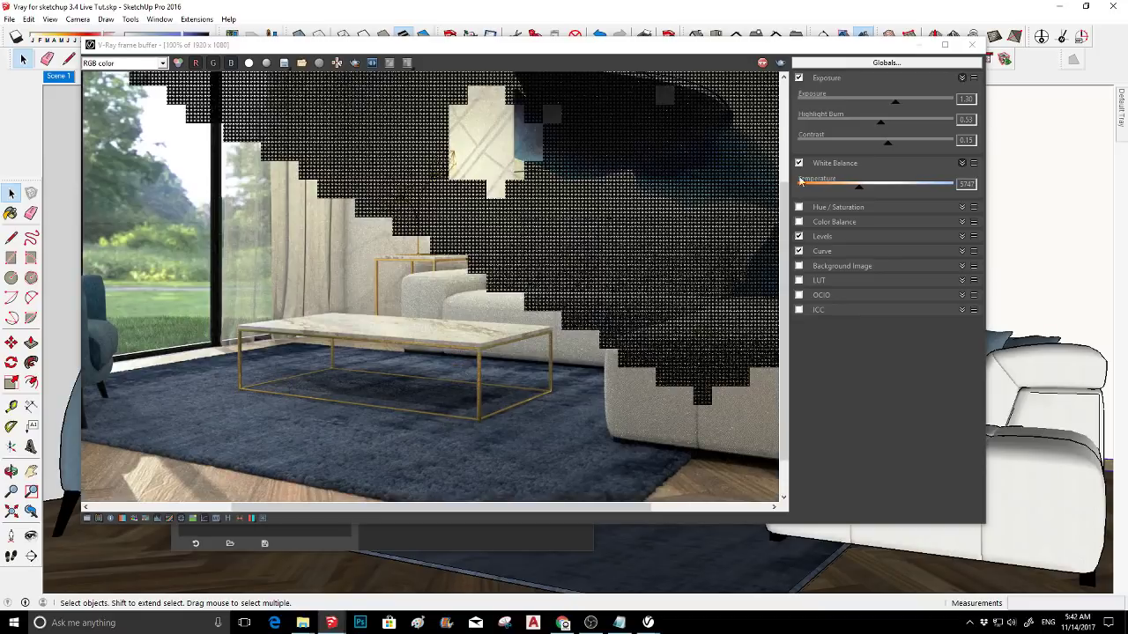
pyautogui.moveTo(895, 102); pyautogui.dragTo(896, 105)
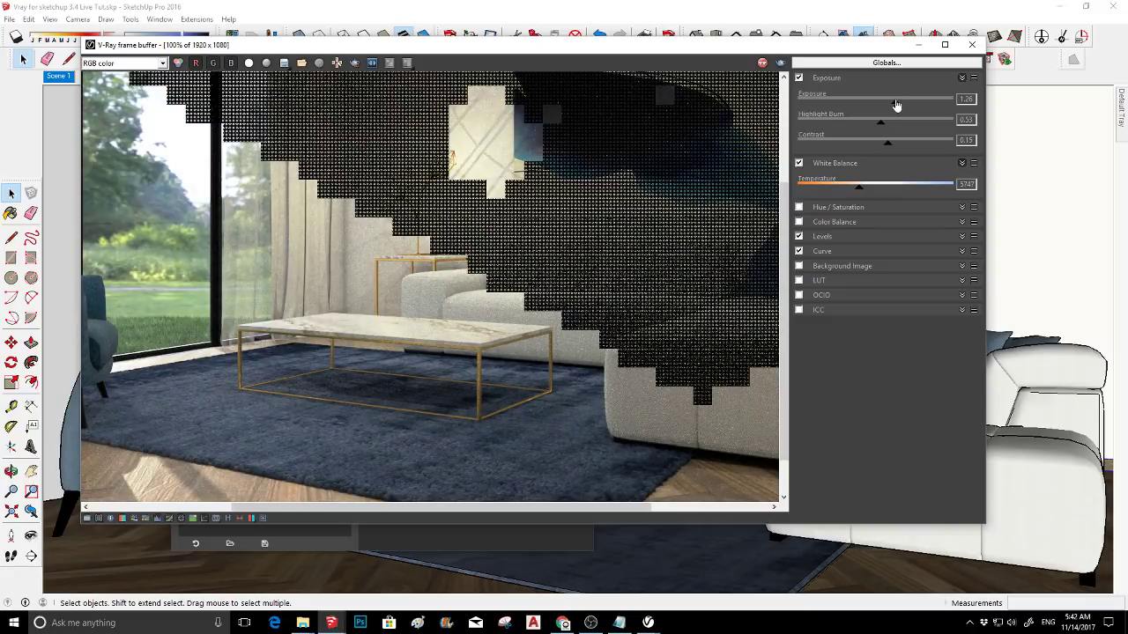
pyautogui.scroll(-1, 533, 285)
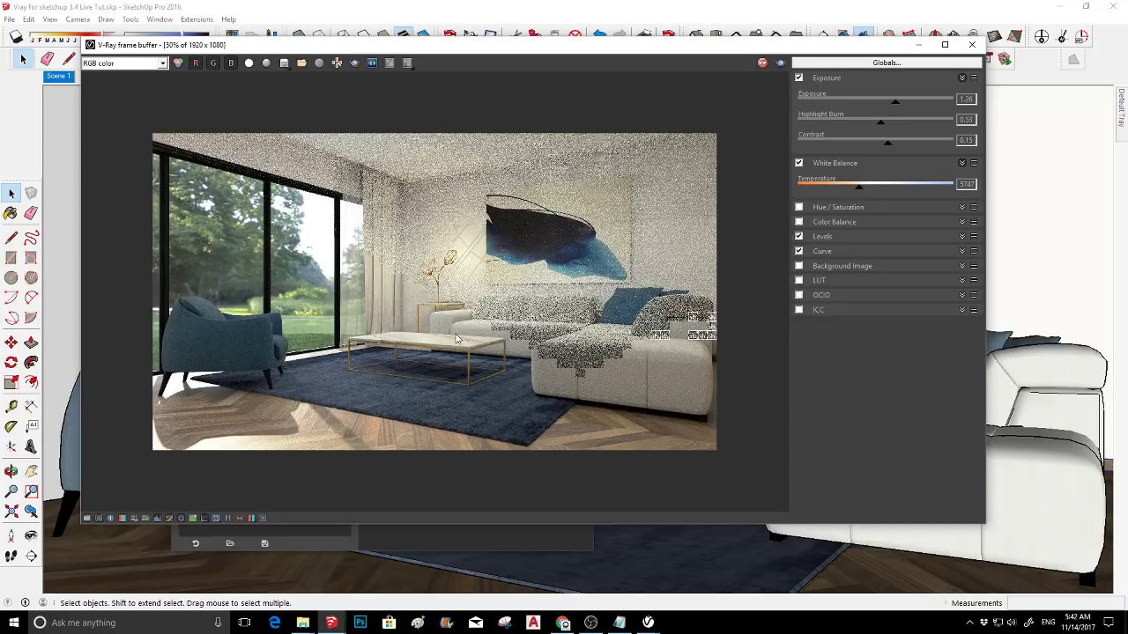
pyautogui.scroll(2, 675, 361)
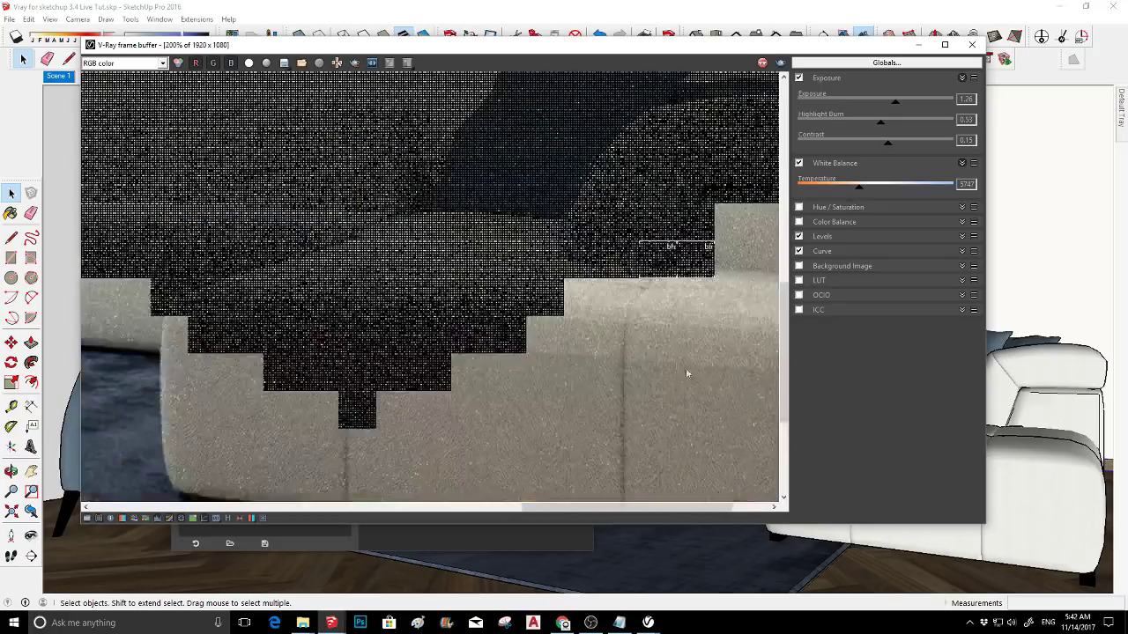
# - Pan and zoom around the sofa to check the render's noise
pyautogui.moveTo(691, 377); pyautogui.dragTo(536, 256, button='middle')
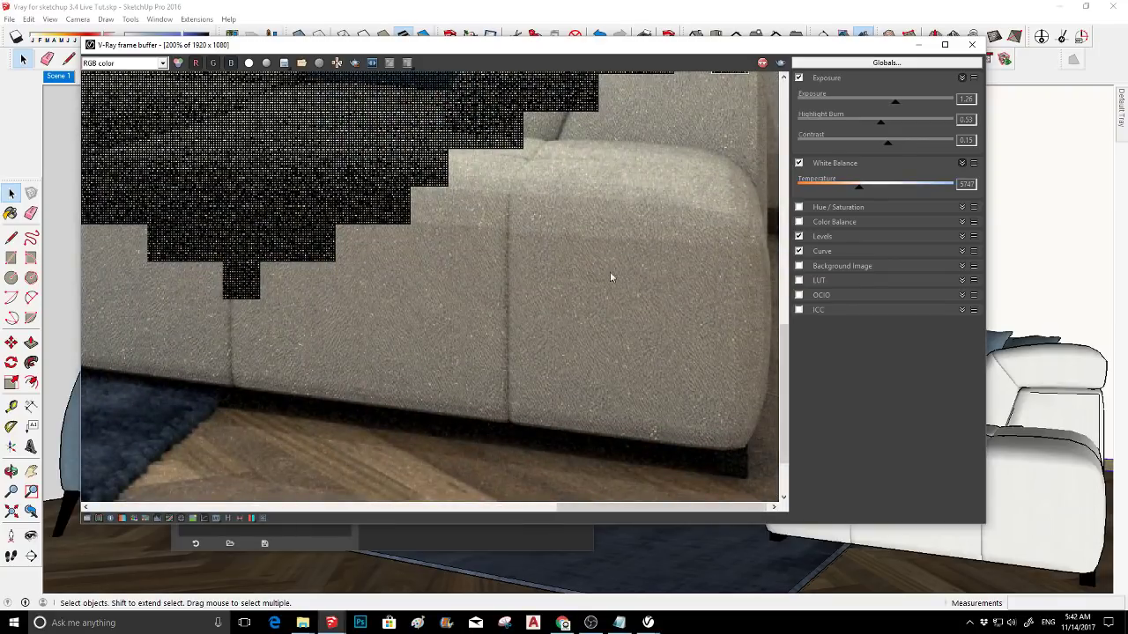
pyautogui.moveTo(438, 285); pyautogui.dragTo(493, 315, button='middle')
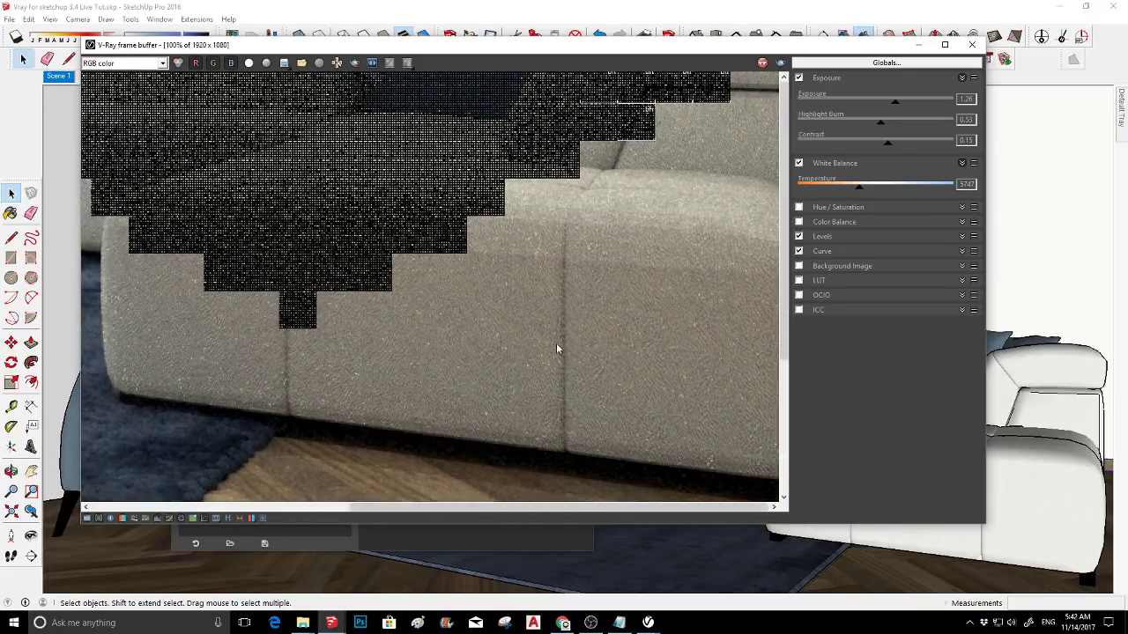
pyautogui.scroll(-1, 553, 343)
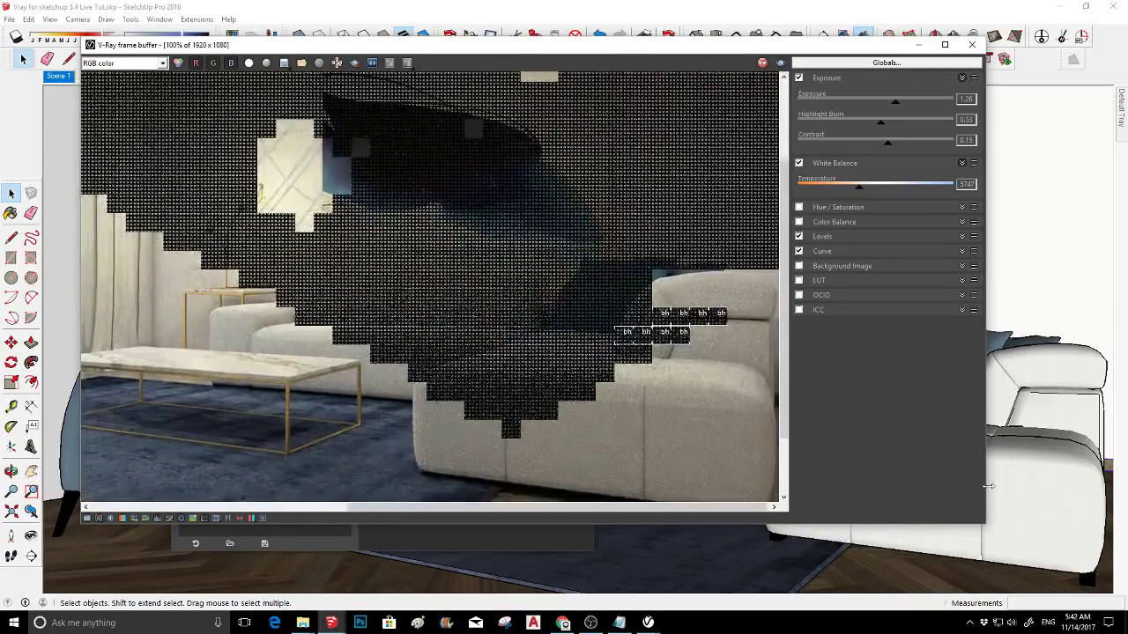
pyautogui.scroll(5, 1023, 514)
pyautogui.scroll(4, 1039, 509)
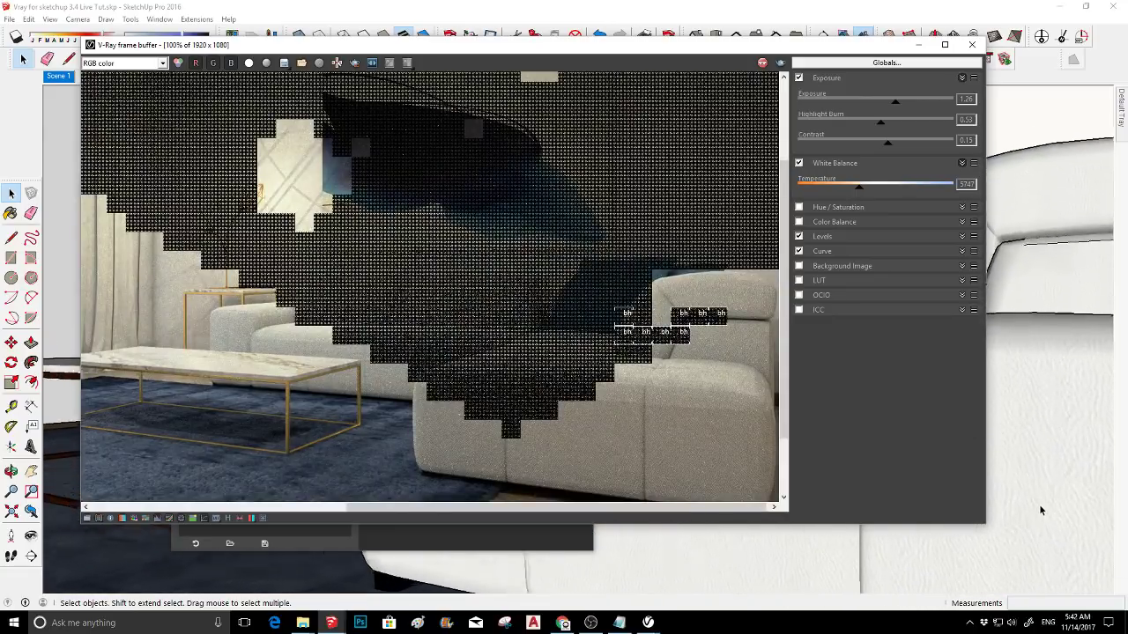
pyautogui.scroll(5, 731, 435)
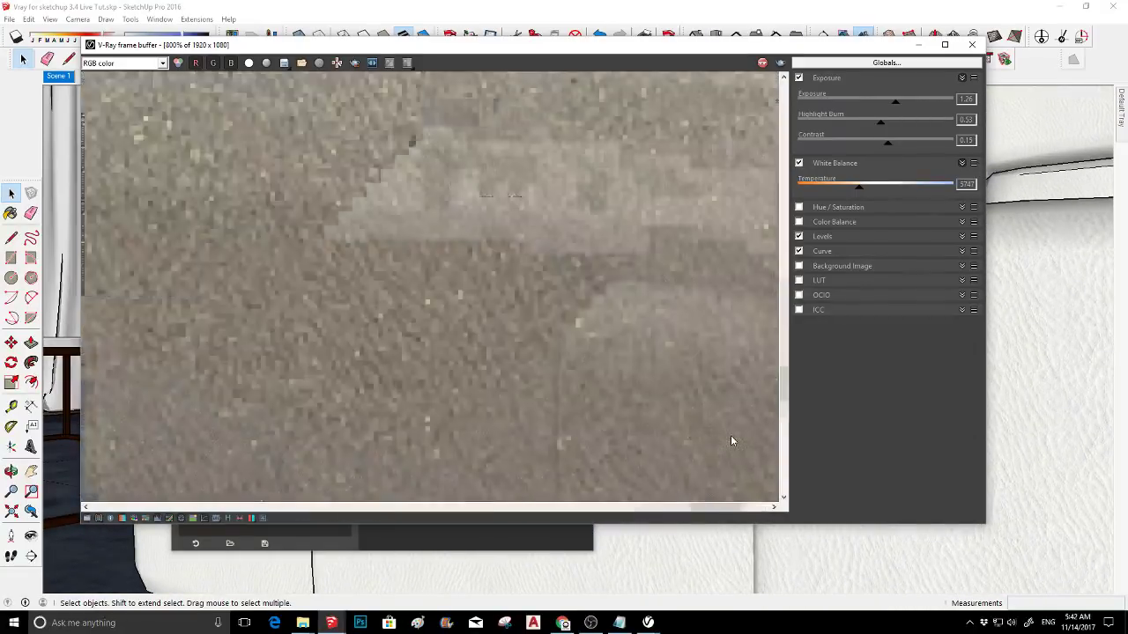
pyautogui.scroll(-4, 730, 435)
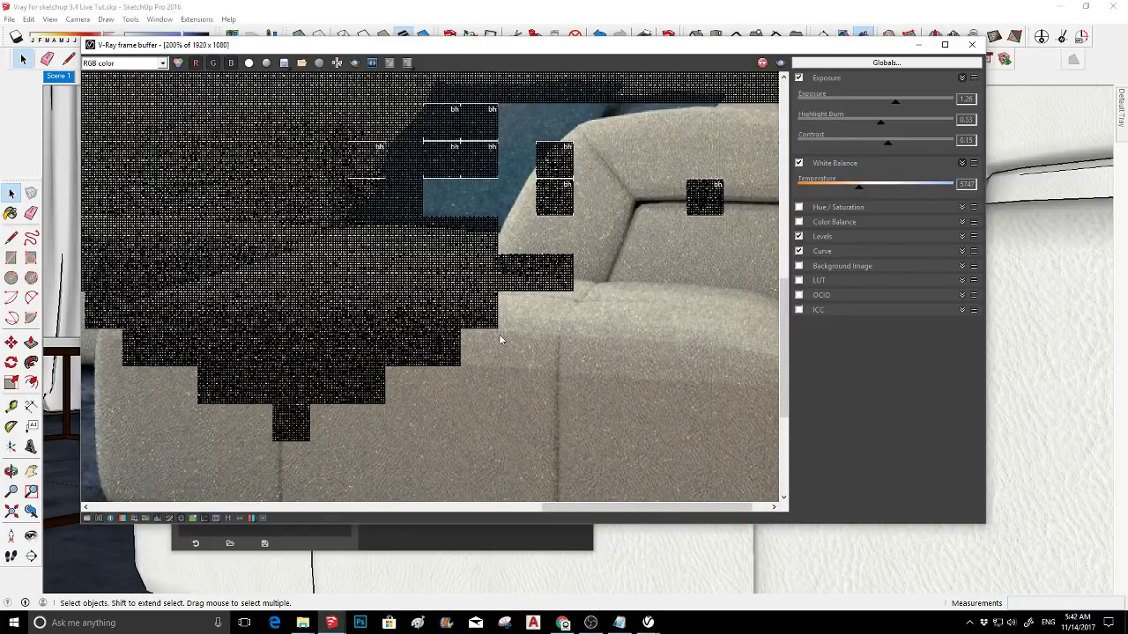
pyautogui.scroll(-1, 499, 334)
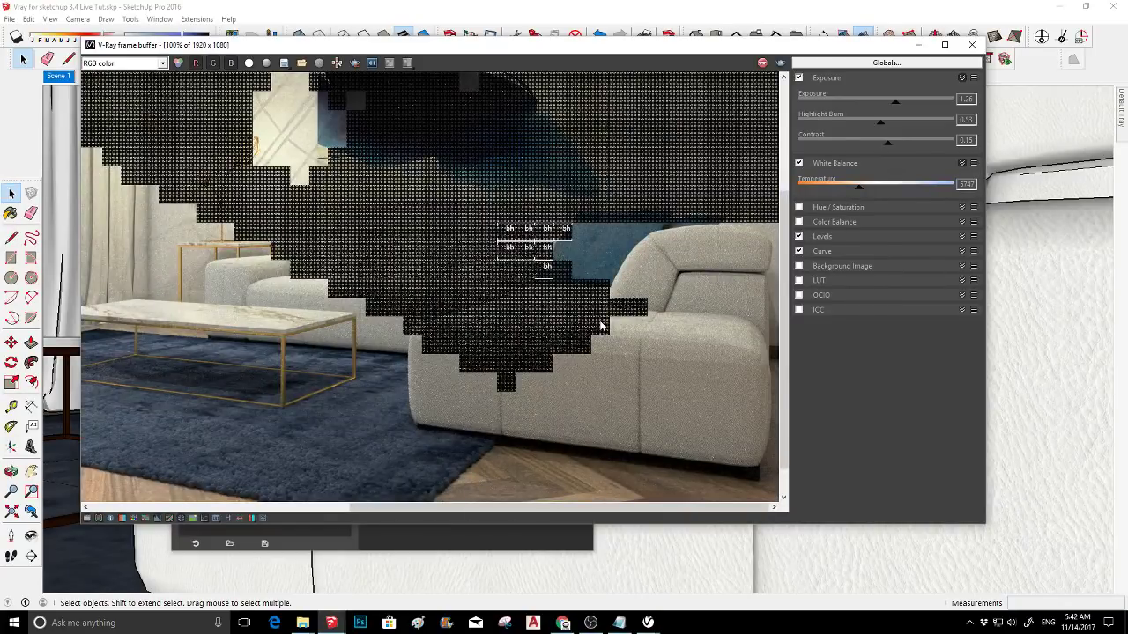
pyautogui.scroll(-1, 599, 327)
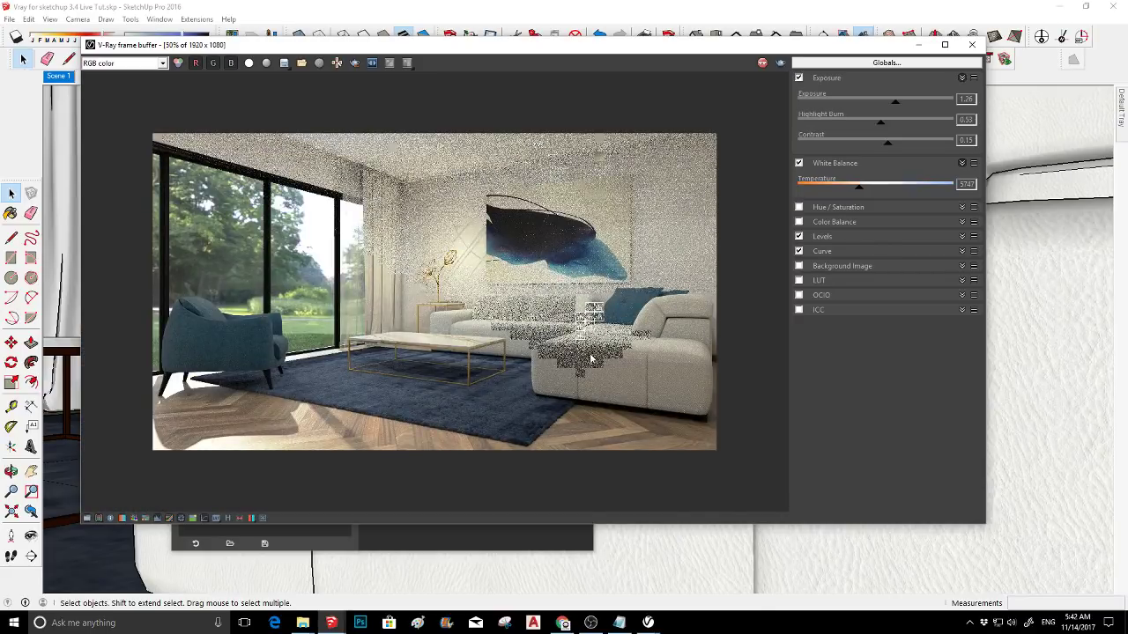
pyautogui.click(1055, 357)
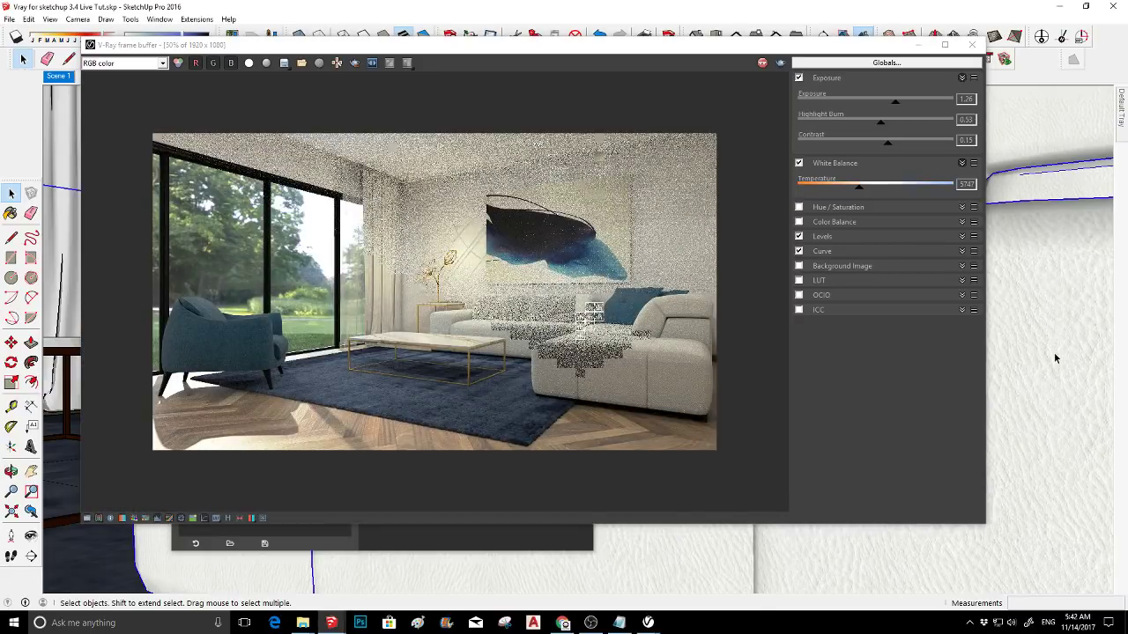
# - Sample the sofa's 150025CQ material into the Asset Editor's Materials list
pyautogui.click(919, 44)
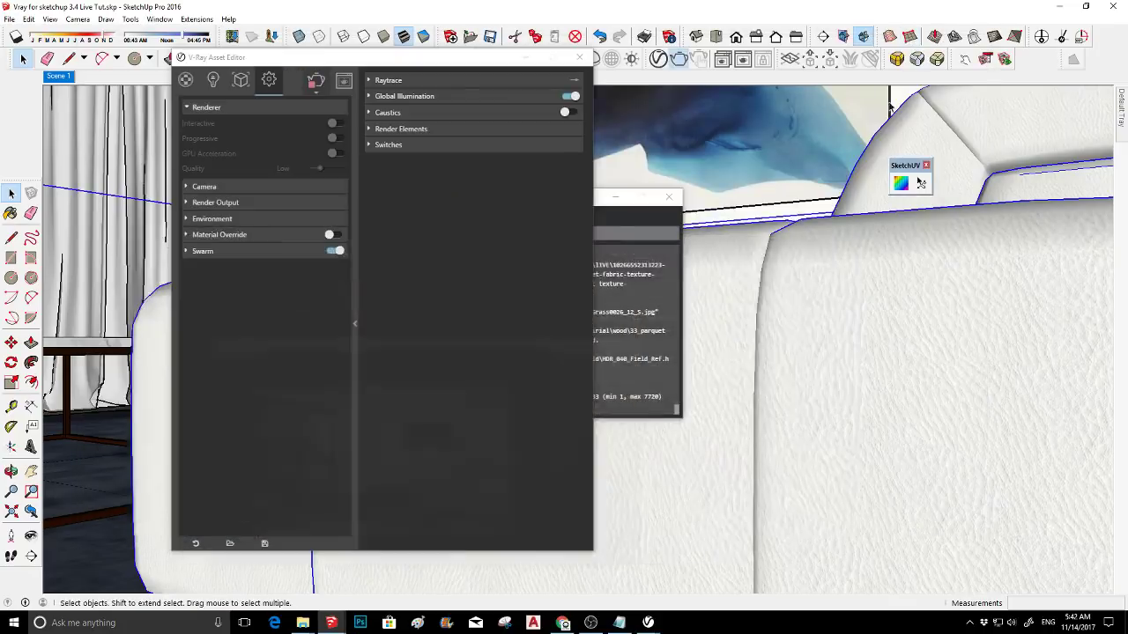
pyautogui.press('alt')
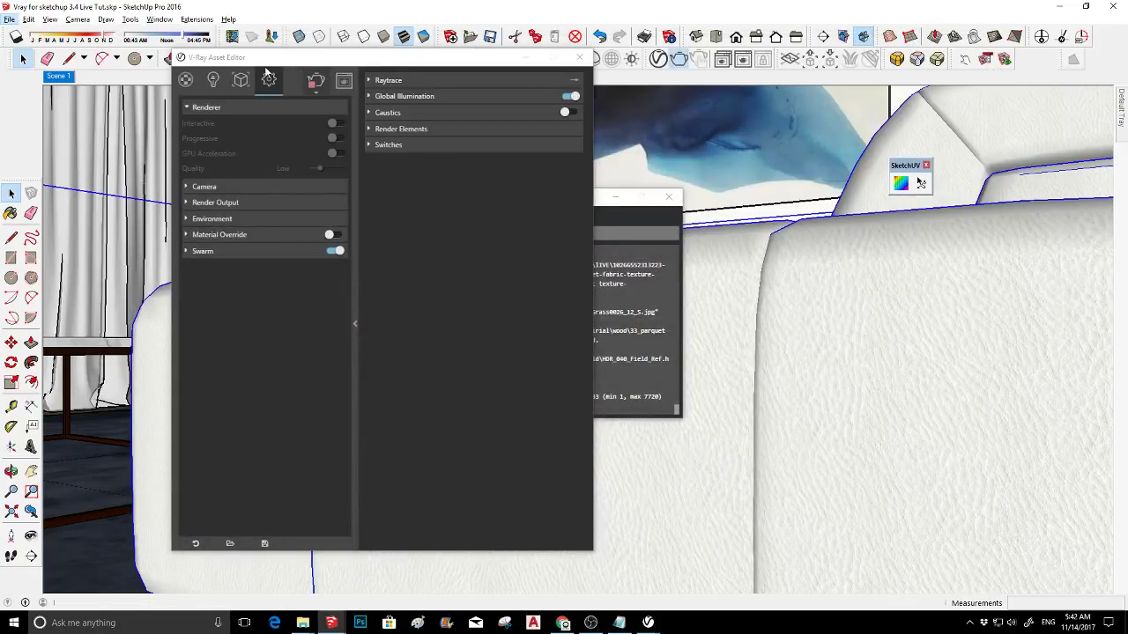
pyautogui.click(185, 80)
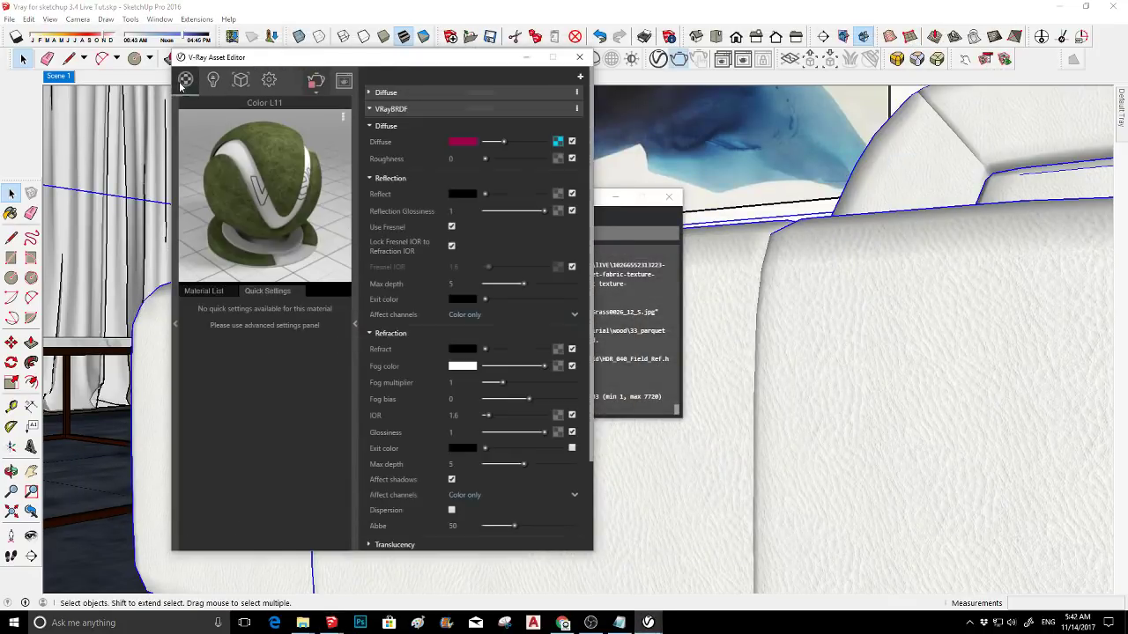
pyautogui.click(834, 297)
pyautogui.press('b')
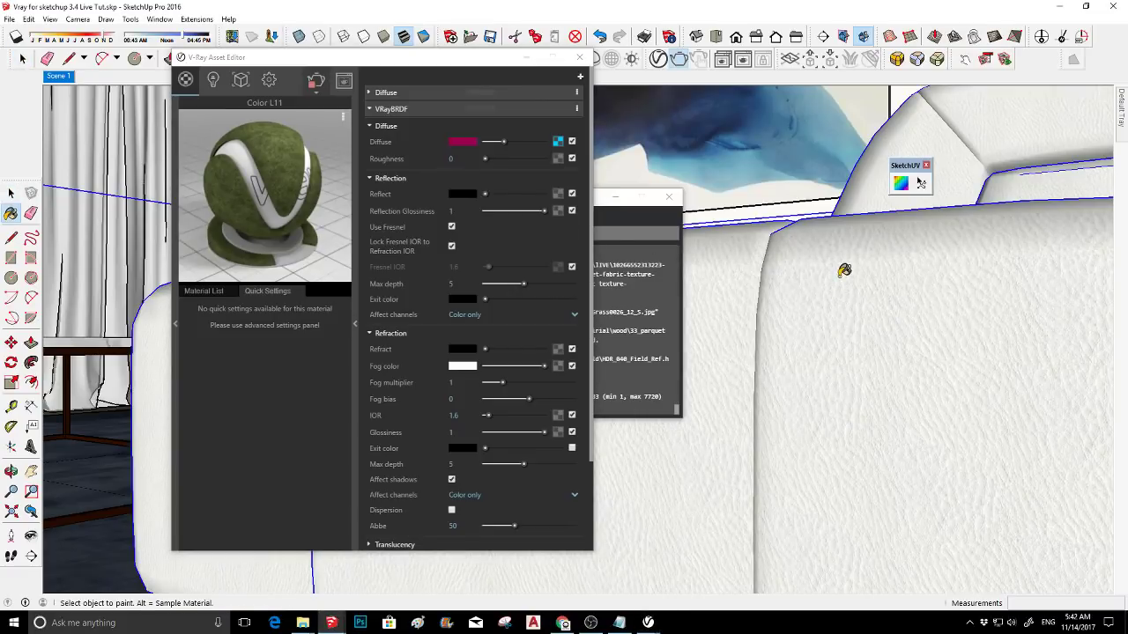
pyautogui.press('super')
pyautogui.keyDown('alt'); pyautogui.click(835, 262); pyautogui.keyUp('alt')
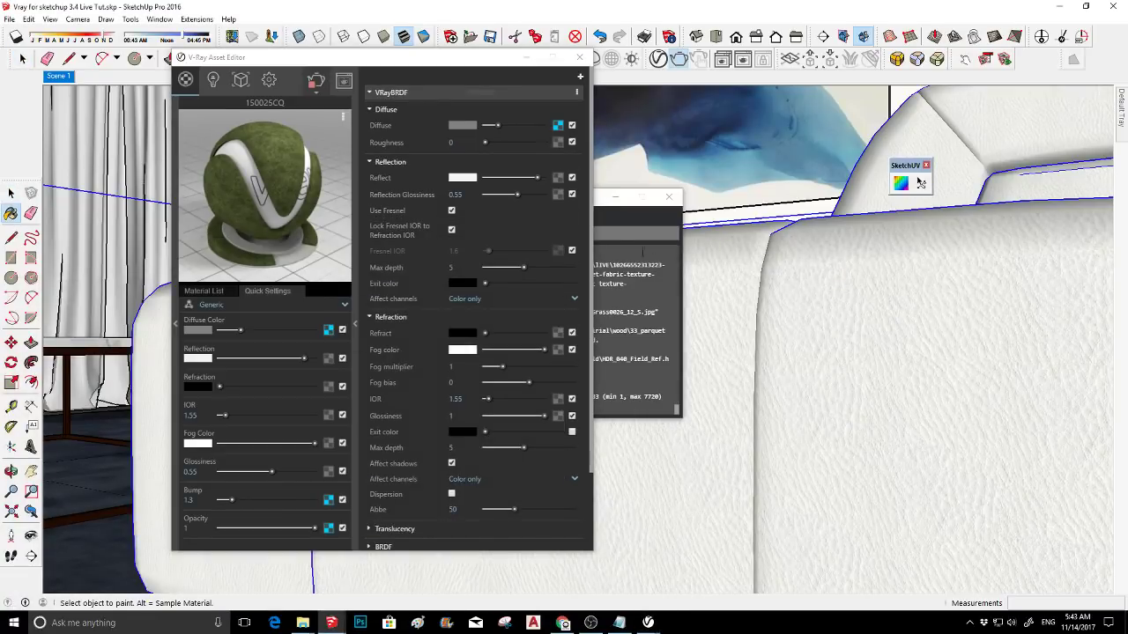
# - Set the material's Bump to 0.75 and bring the frame buffer back up
pyautogui.doubleClick(188, 499)
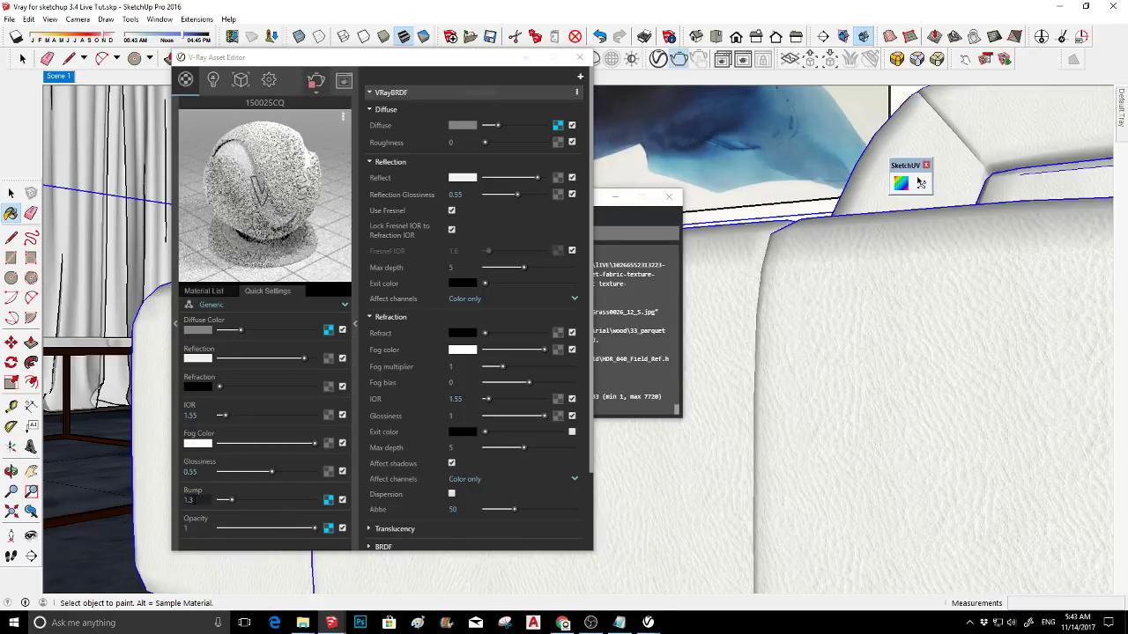
pyautogui.write('7')
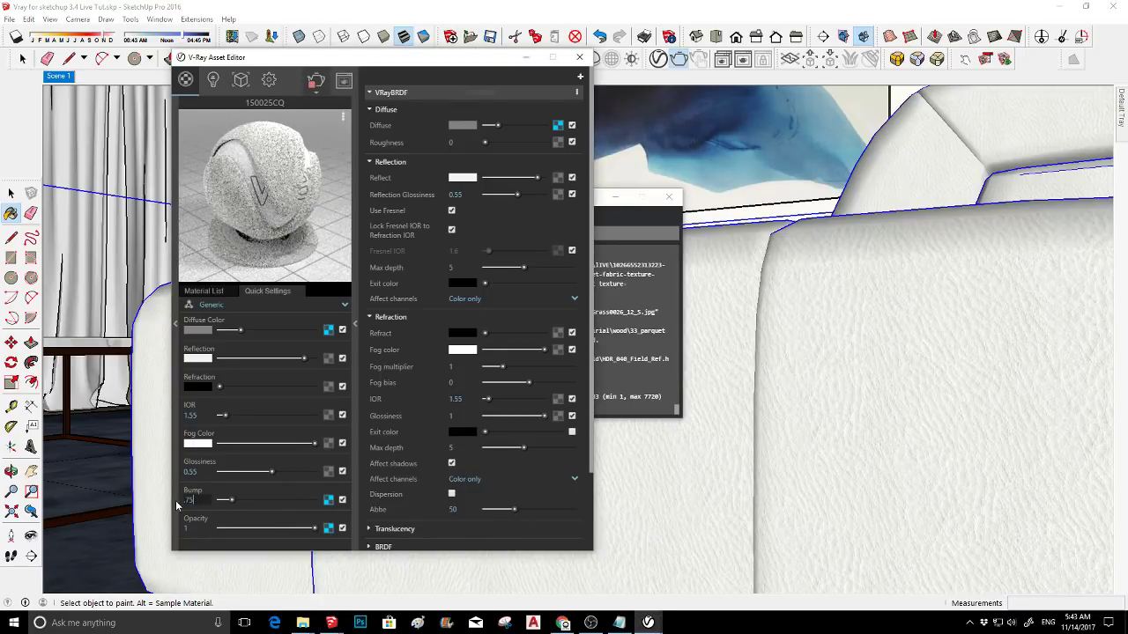
pyautogui.write('5')
pyautogui.press('Return')
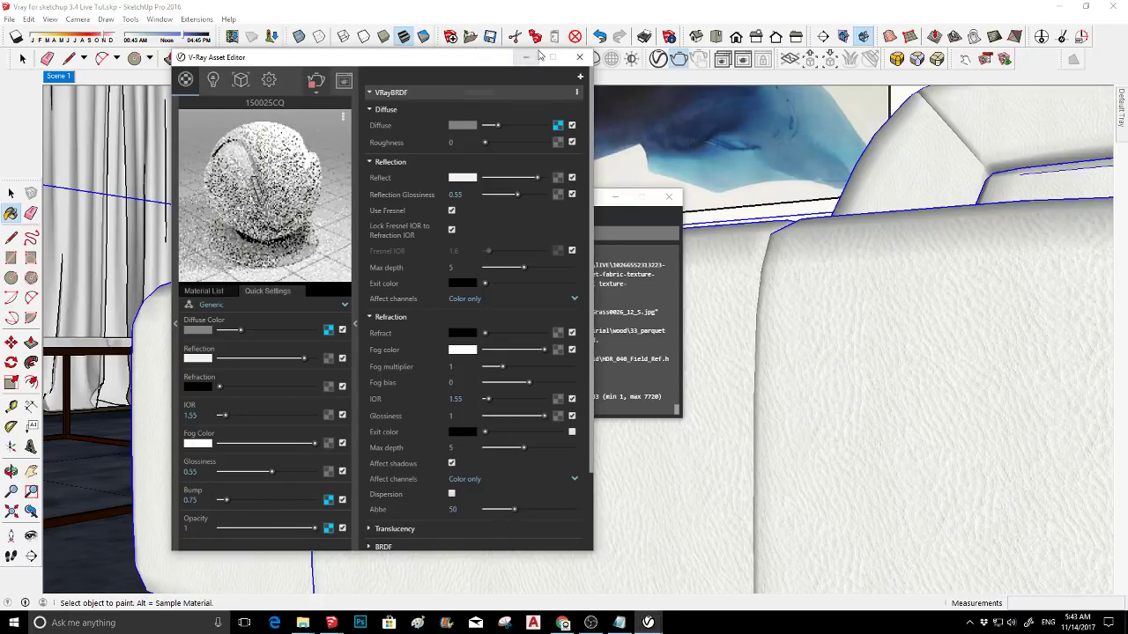
pyautogui.click(526, 56)
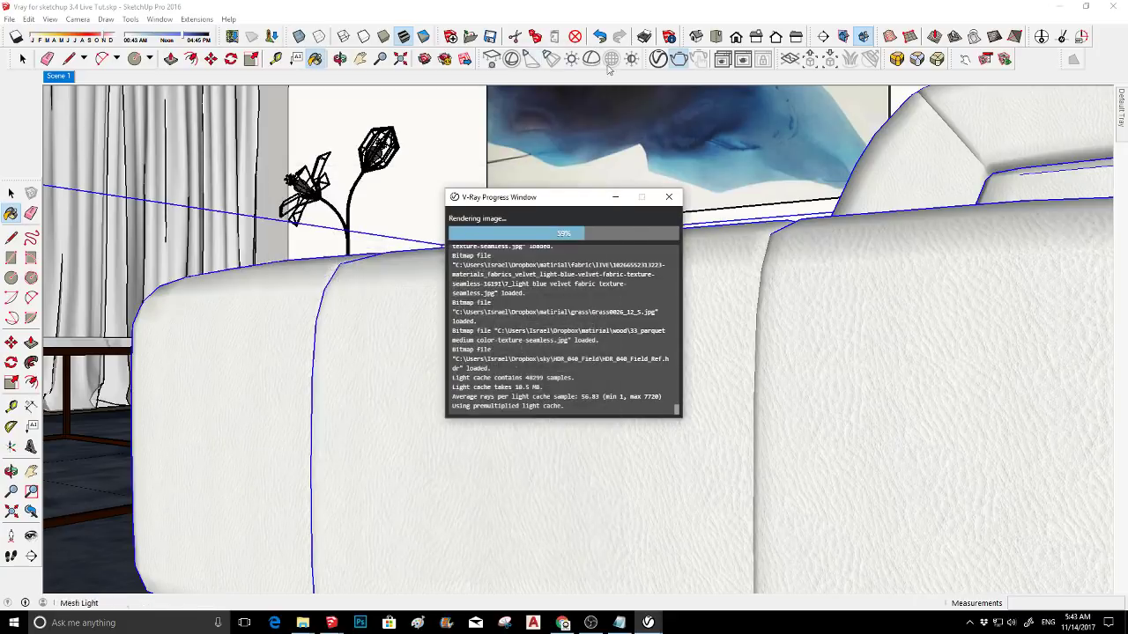
pyautogui.click(744, 60)
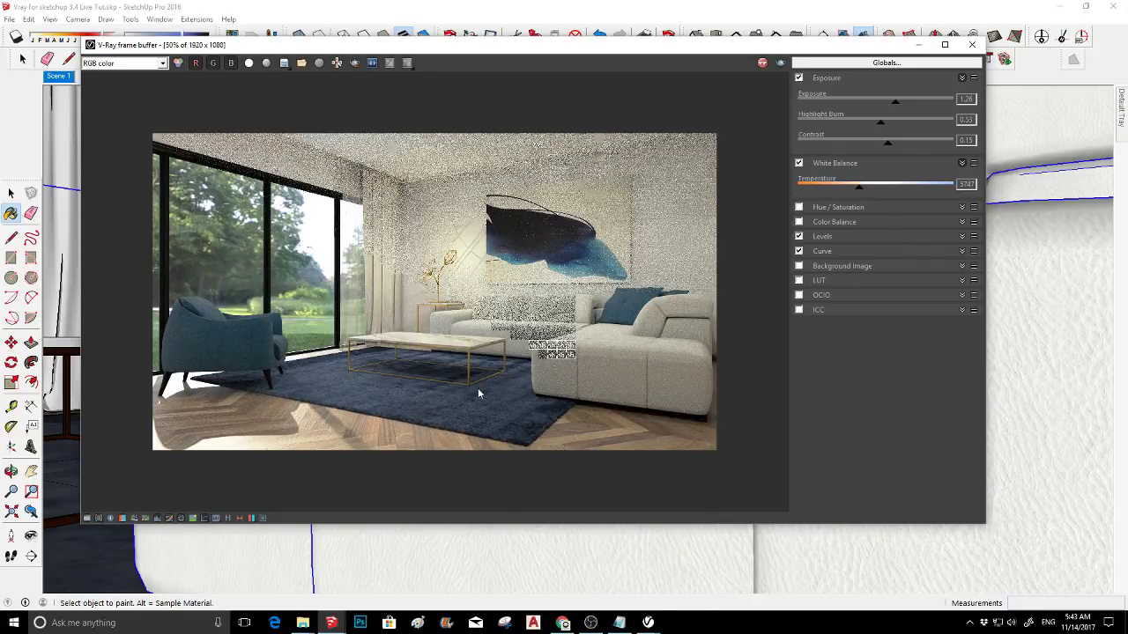
# - Inspect the coffee table in the zoomed render, then maximize the frame buffer window
pyautogui.scroll(1, 477, 387)
pyautogui.moveTo(374, 238); pyautogui.dragTo(415, 278, button='middle')
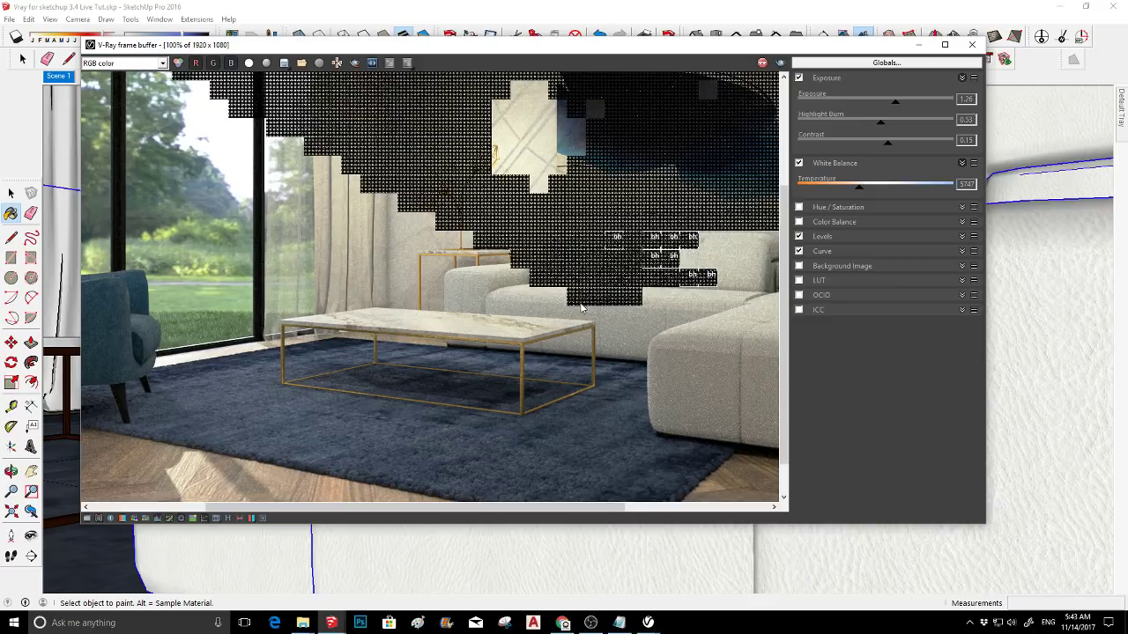
pyautogui.scroll(2, 580, 308)
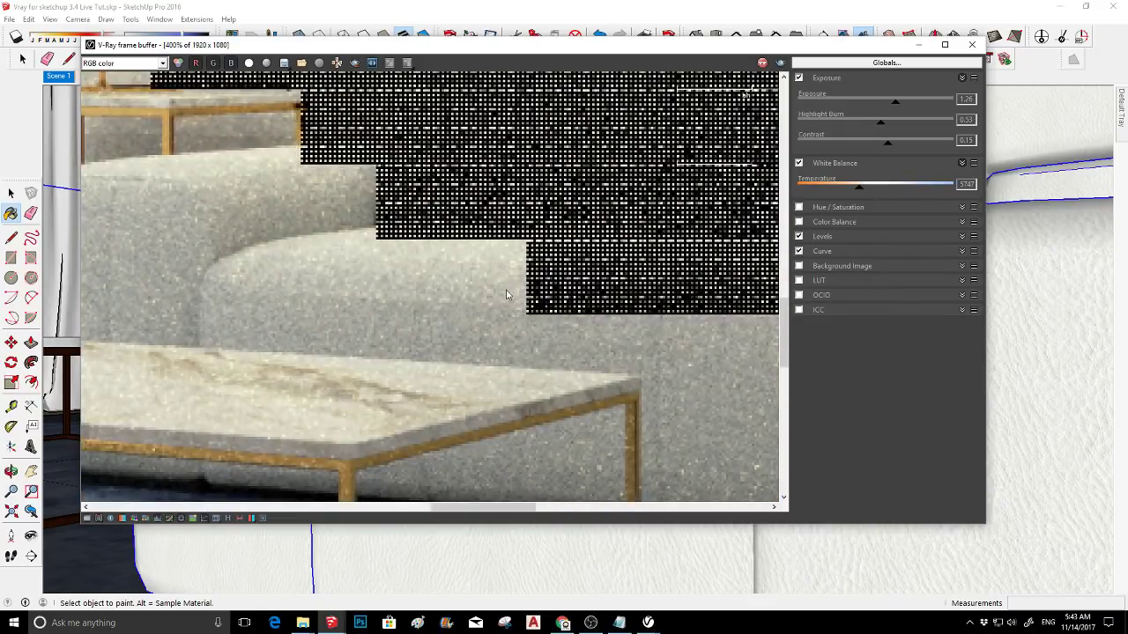
pyautogui.scroll(-2, 493, 300)
pyautogui.scroll(-1, 490, 300)
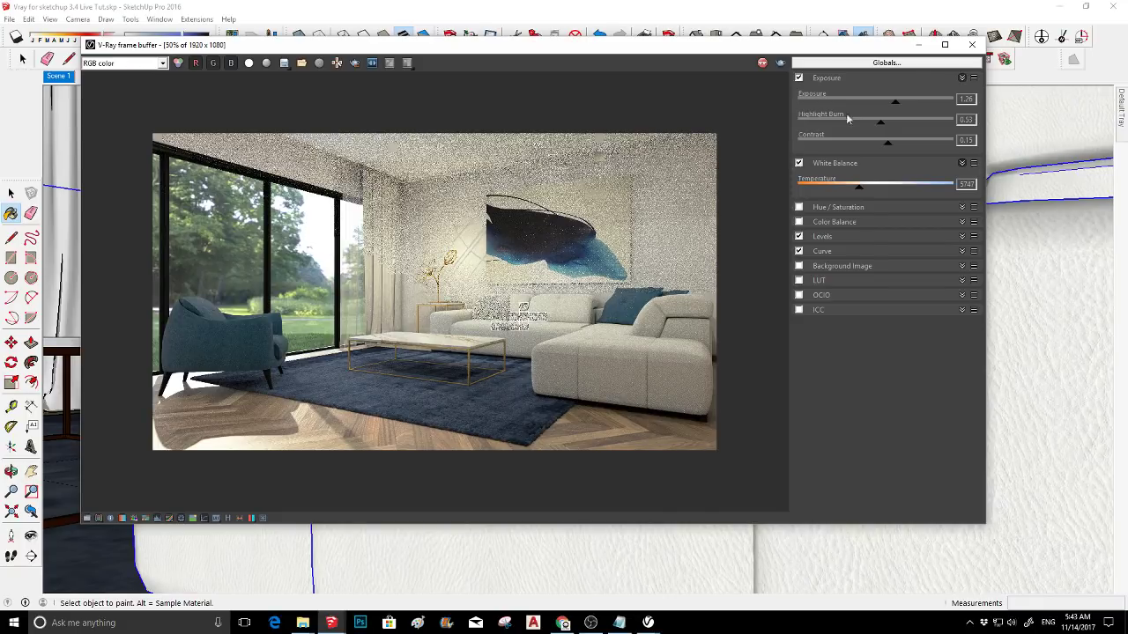
pyautogui.click(944, 44)
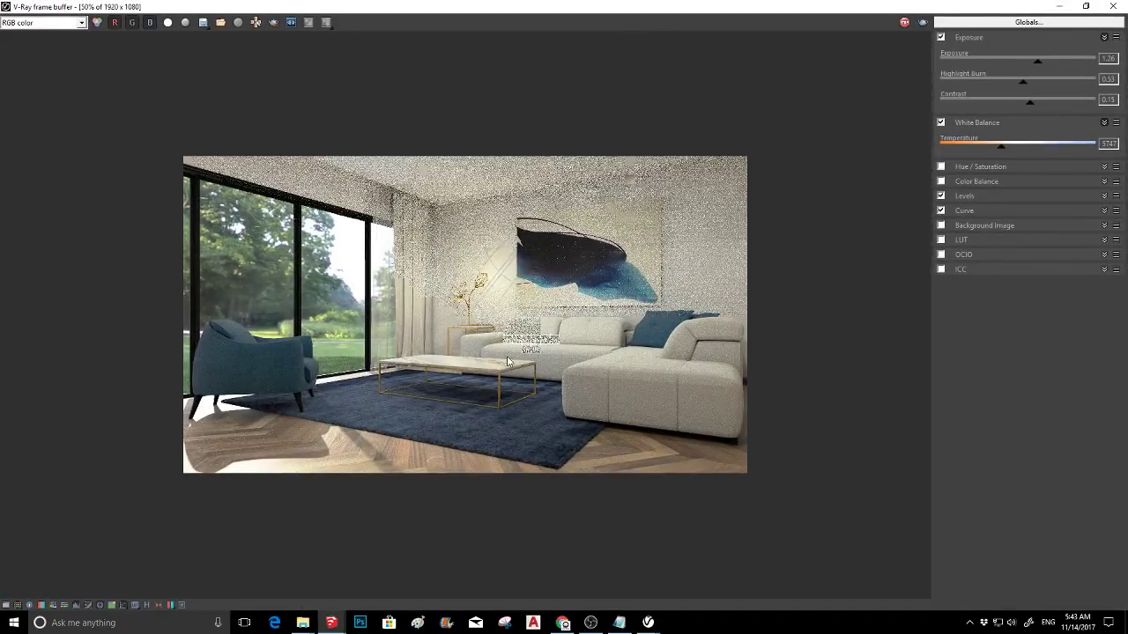
pyautogui.scroll(1, 476, 402)
pyautogui.scroll(-1, 476, 402)
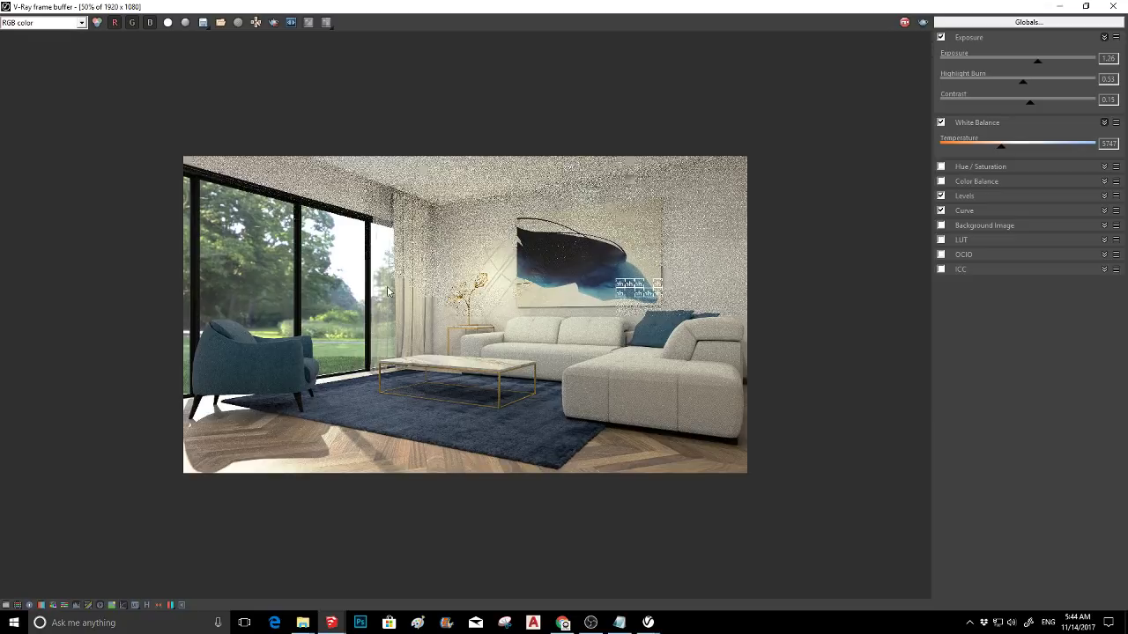
pyautogui.scroll(1, 388, 291)
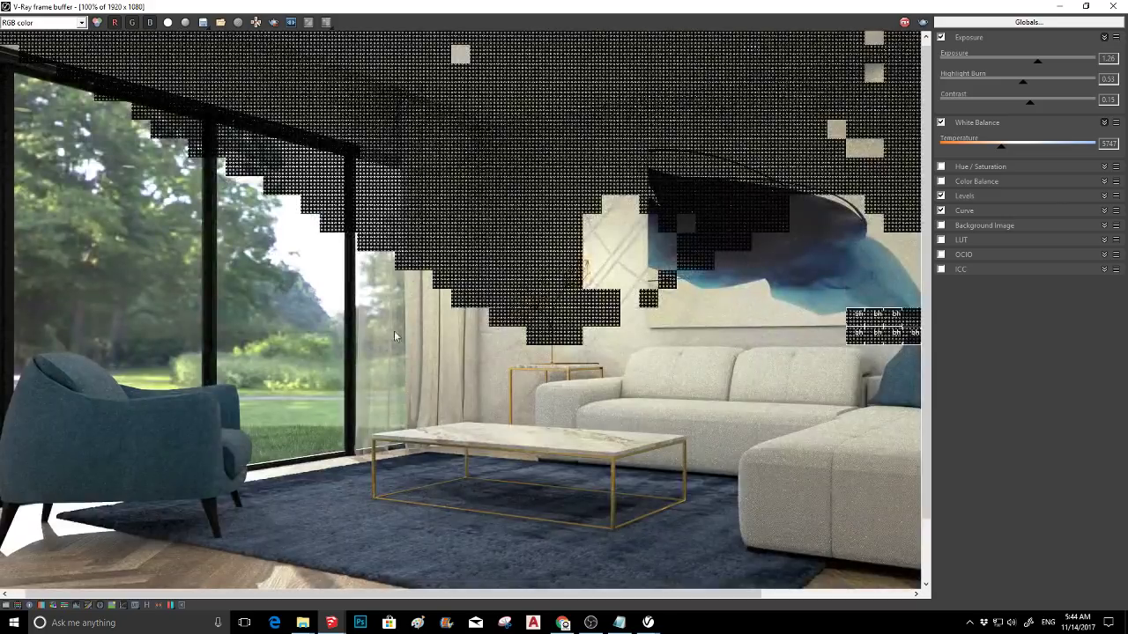
# - Return to Scene 1 and lower Material6's diffuse transparency in the Asset Editor
pyautogui.click(1066, 11)
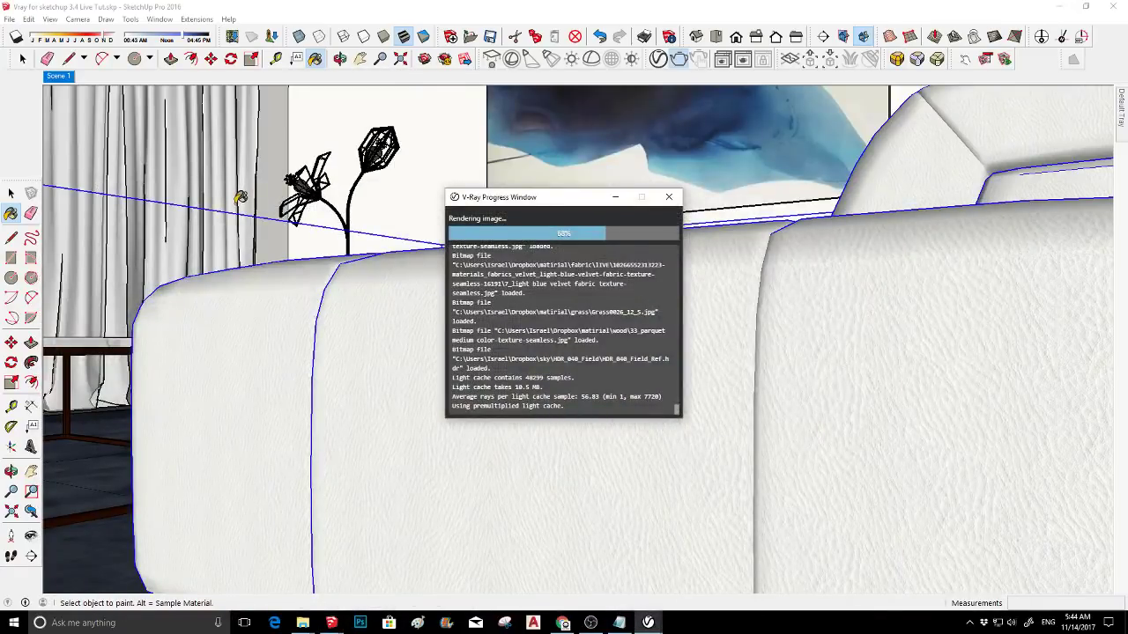
pyautogui.click(60, 77)
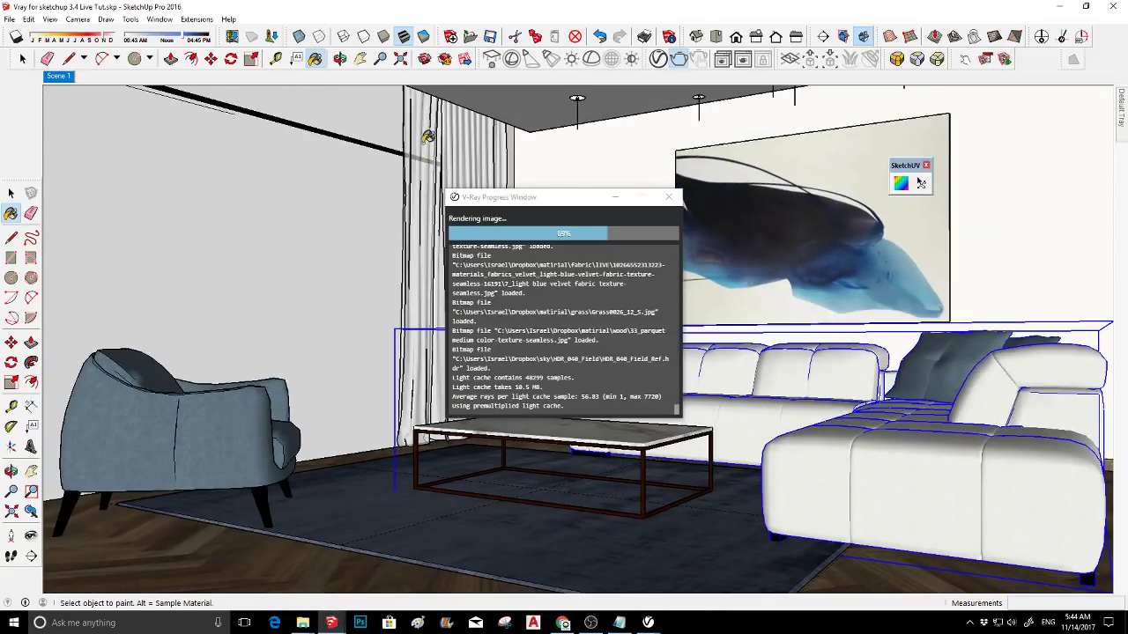
pyautogui.click(659, 58)
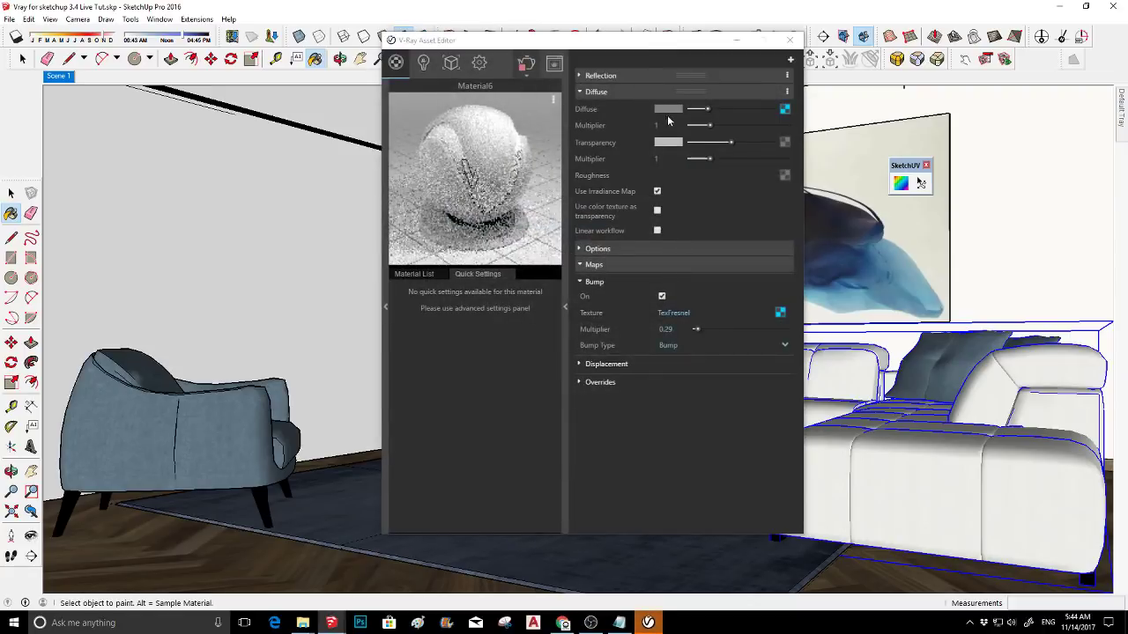
pyautogui.moveTo(730, 142); pyautogui.dragTo(706, 147)
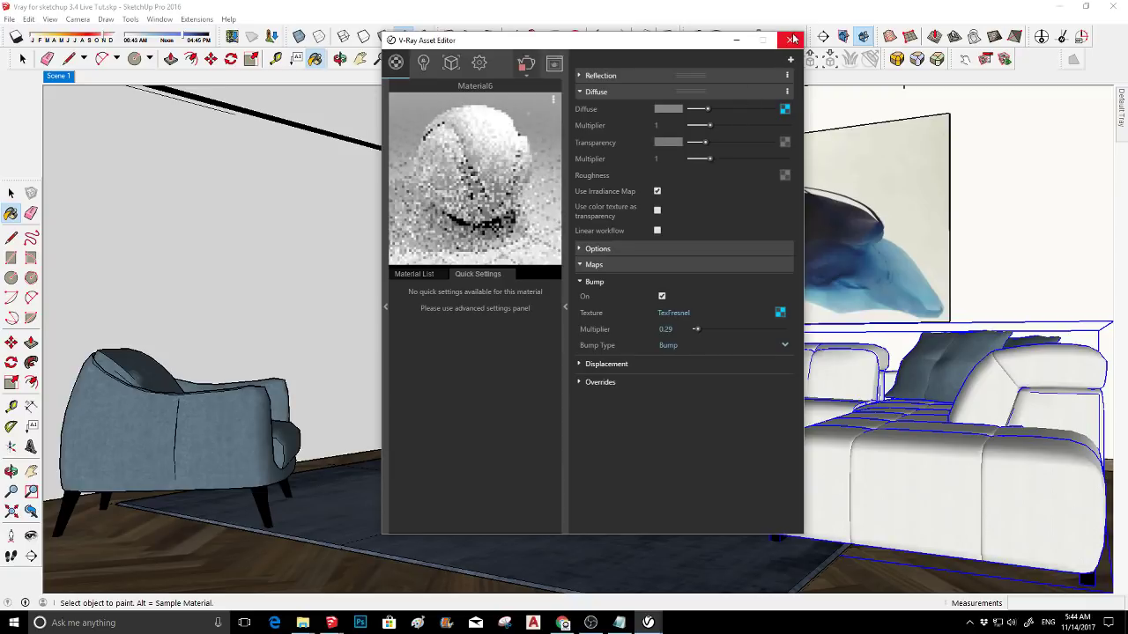
# - Check the render, put the Asset Editor away, and restore the frame buffer
pyautogui.click(554, 62)
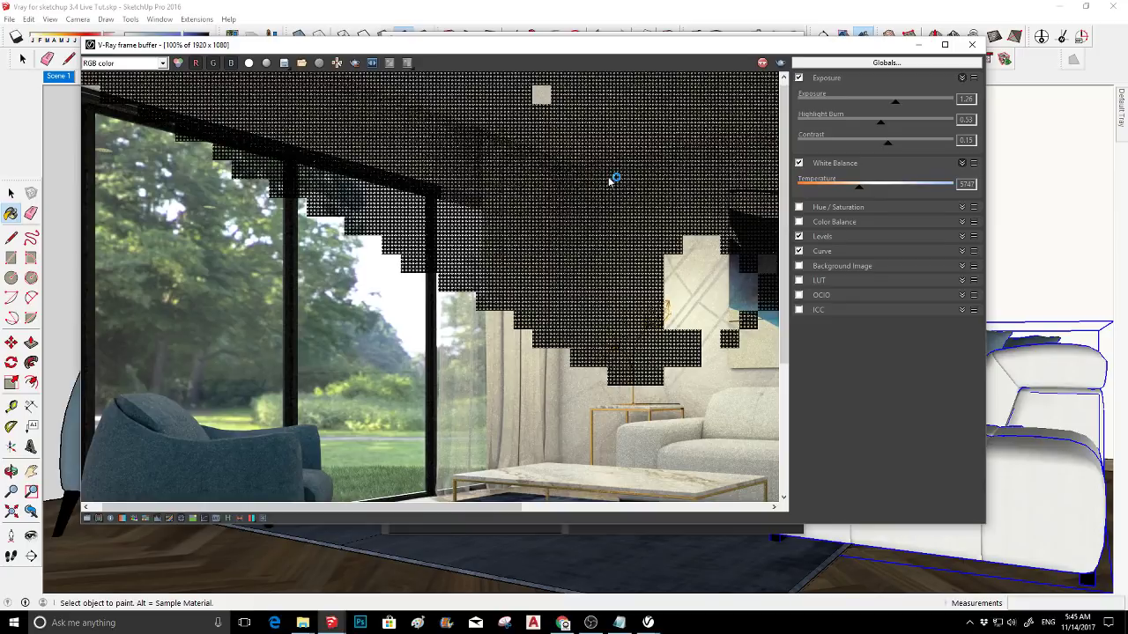
pyautogui.click(918, 45)
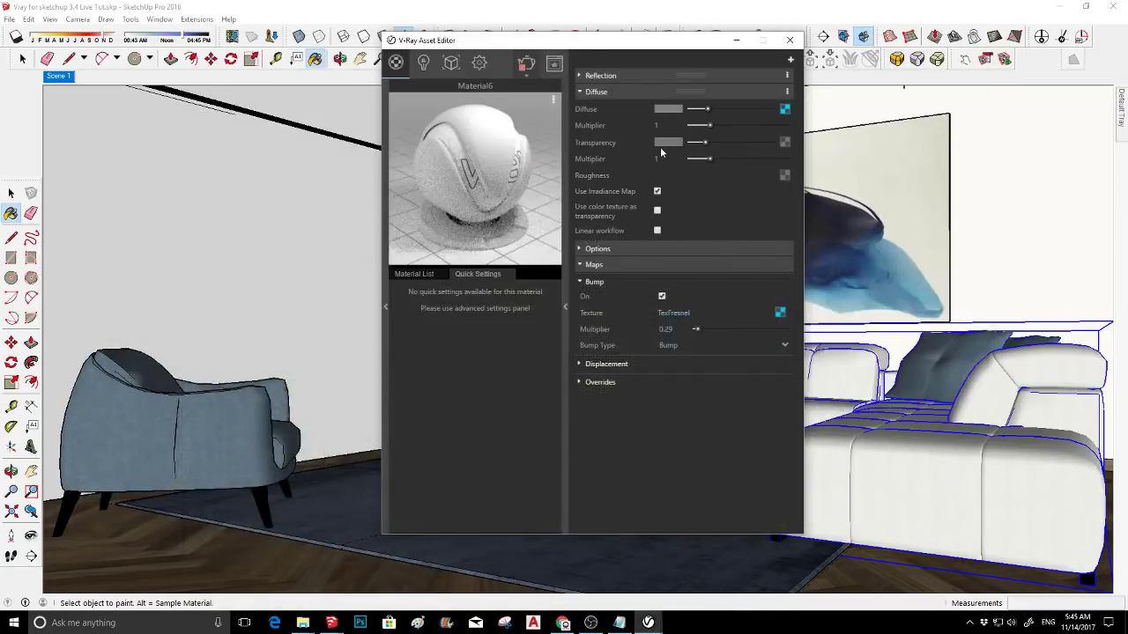
pyautogui.click(735, 40)
pyautogui.click(745, 62)
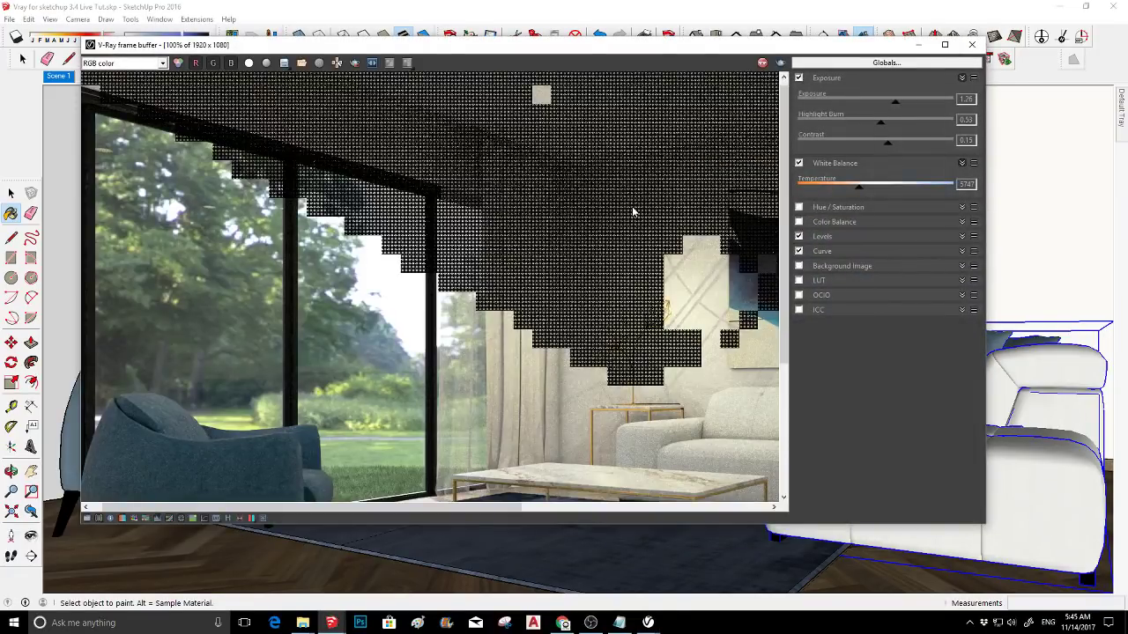
pyautogui.scroll(-2, 719, 199)
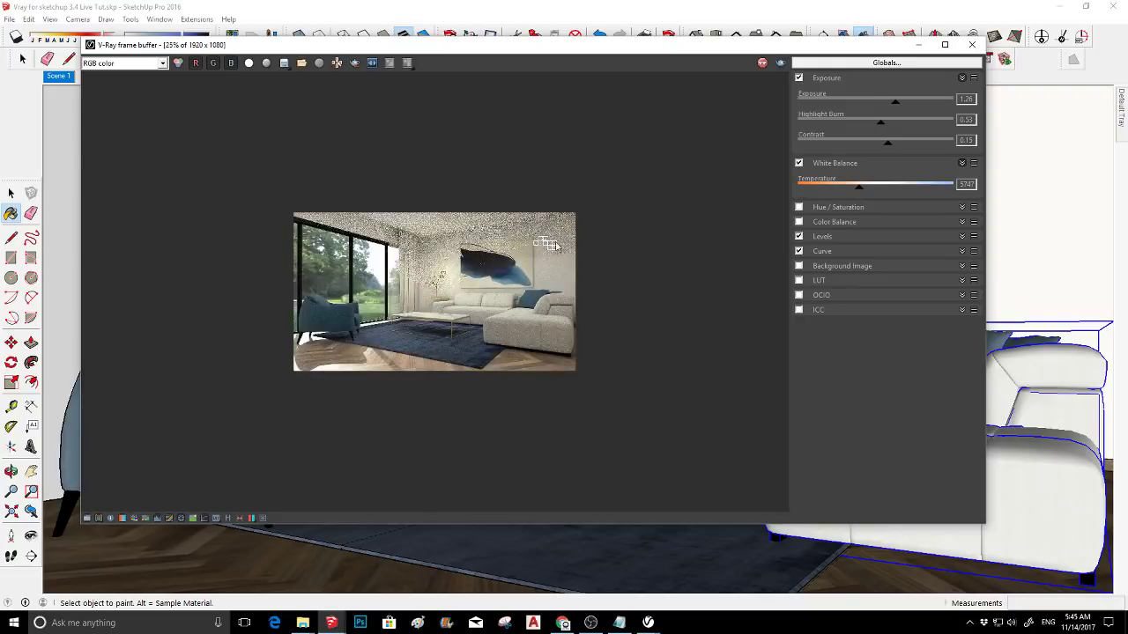
pyautogui.scroll(1, 492, 267)
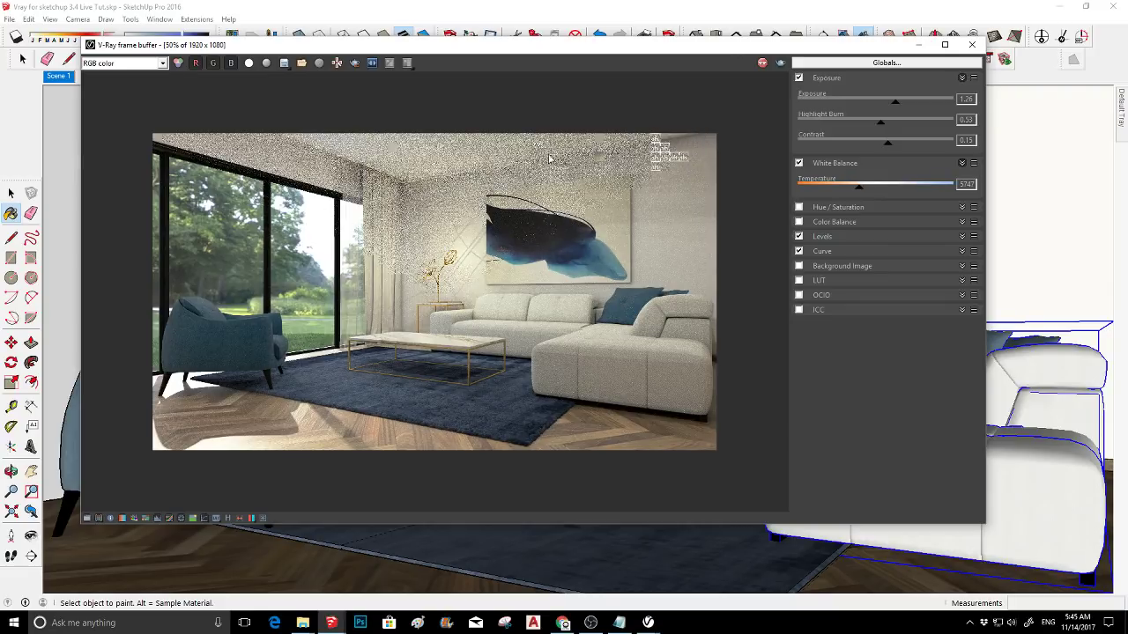
pyautogui.doubleClick(706, 150)
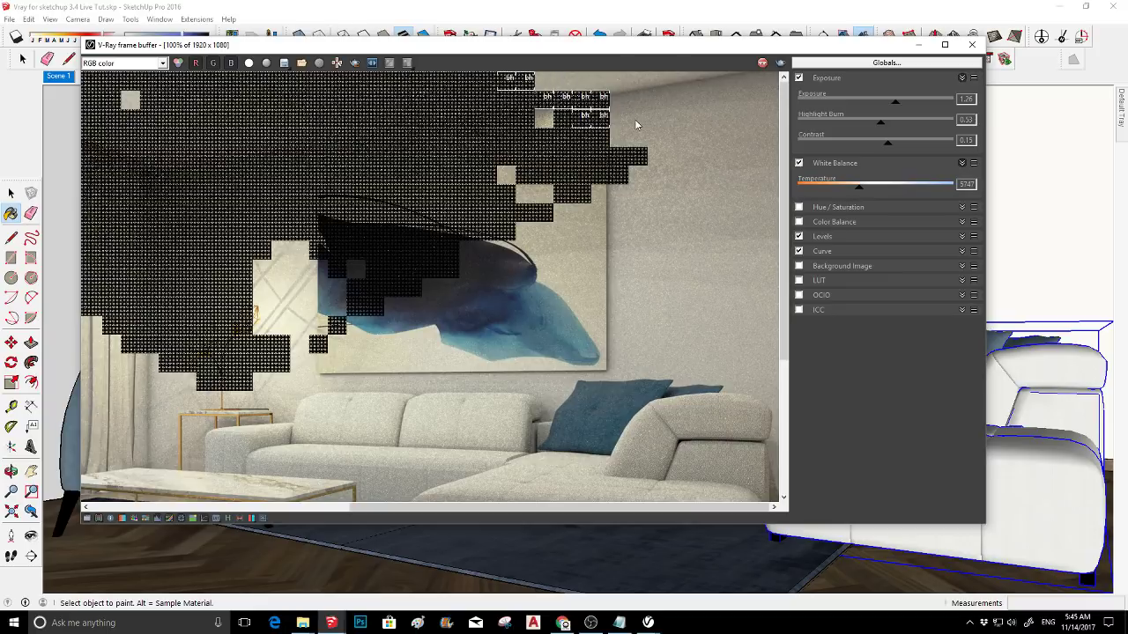
pyautogui.scroll(-1, 635, 119)
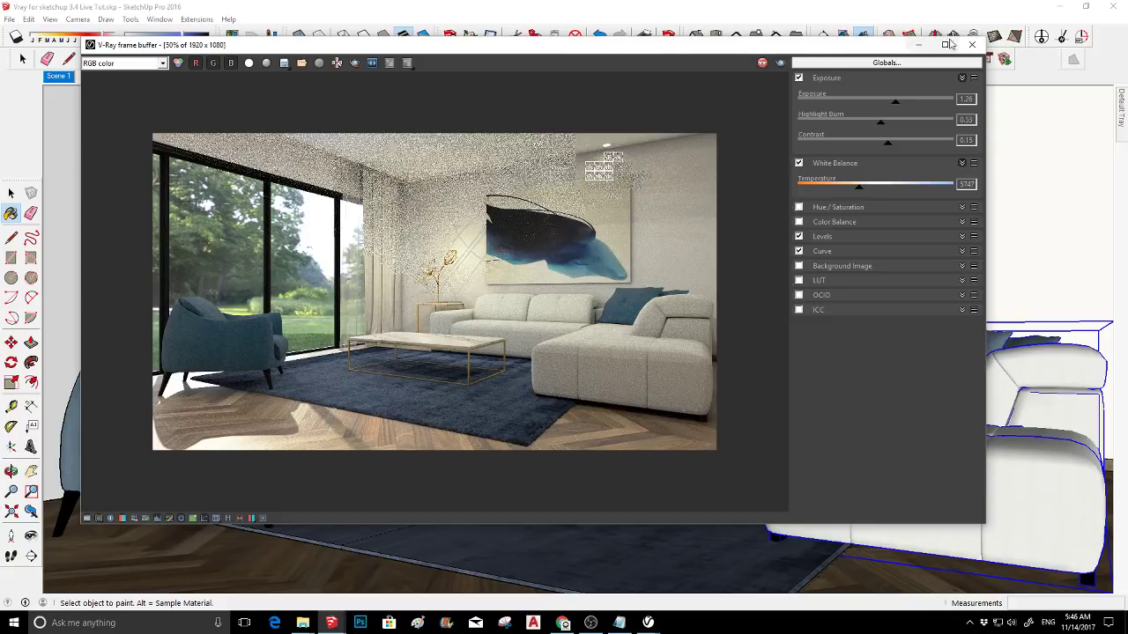
# - Minimize the frame buffer and progress window and switch to the Select tool
pyautogui.click(919, 44)
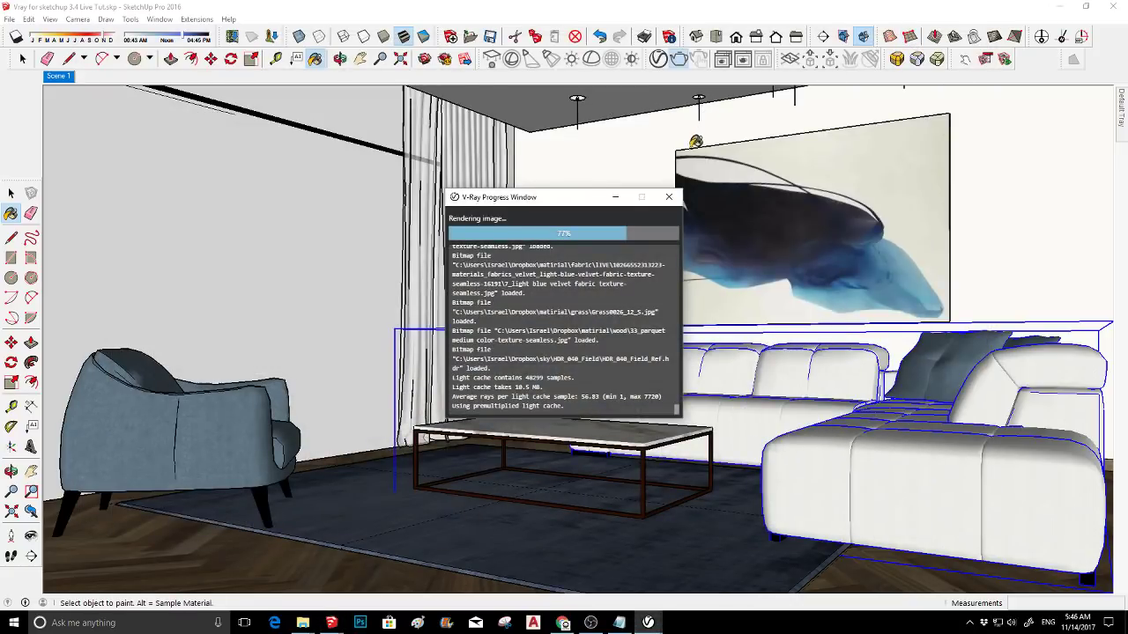
pyautogui.click(615, 197)
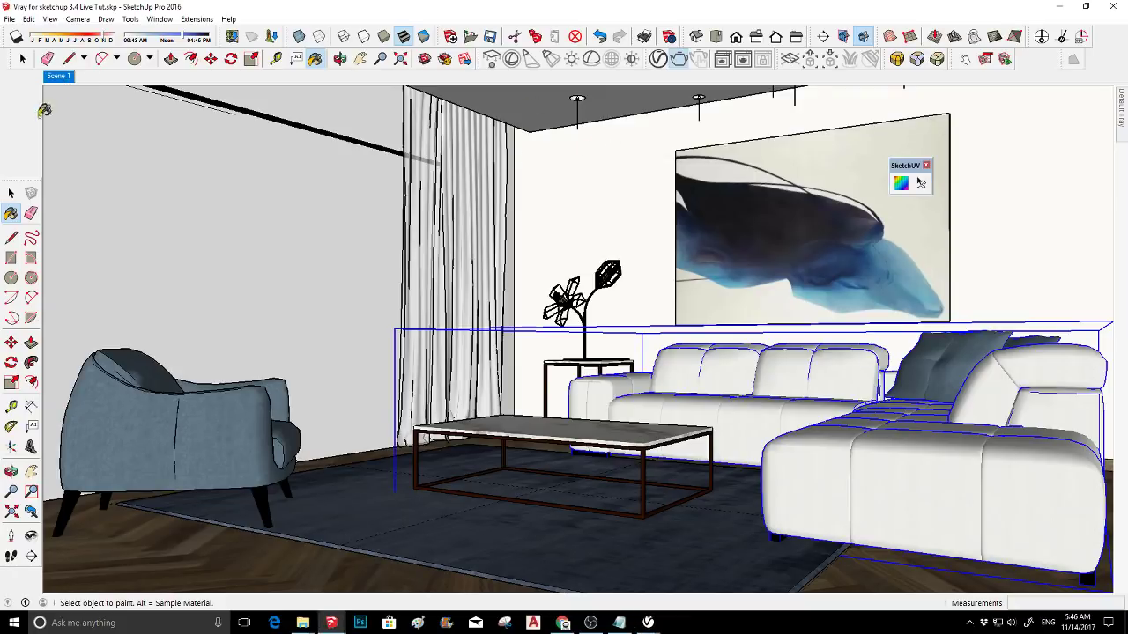
pyautogui.click(10, 195)
pyautogui.click(10, 195)
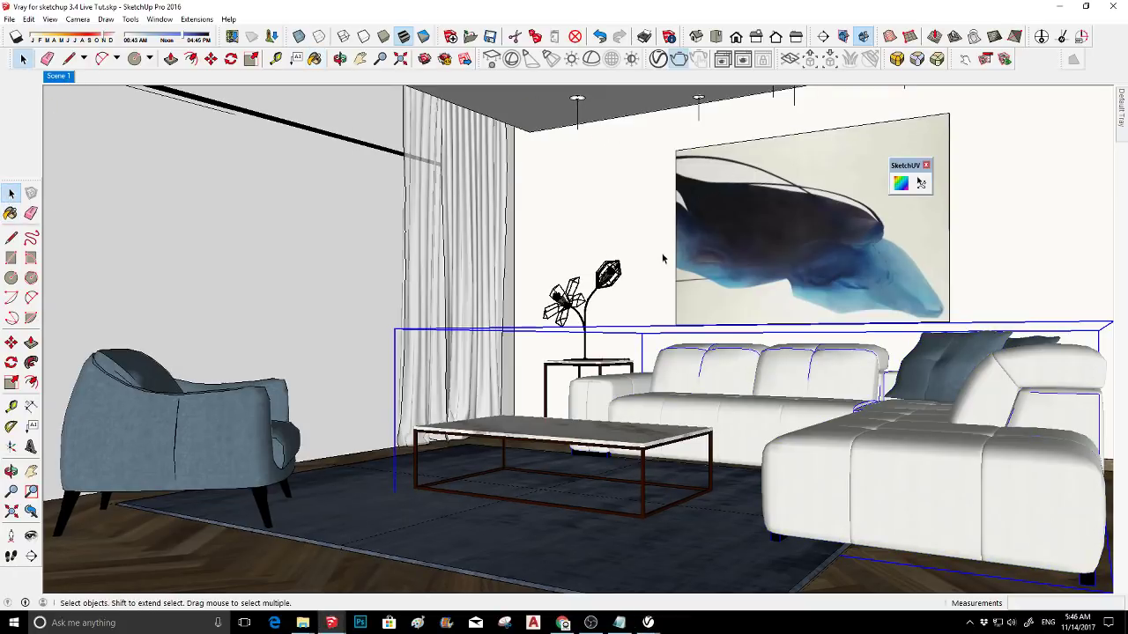
# - Zoom to the ceiling and select the light inside the fixture above the painting
pyautogui.moveTo(655, 272); pyautogui.dragTo(732, 146, button='middle')
pyautogui.scroll(5, 732, 146)
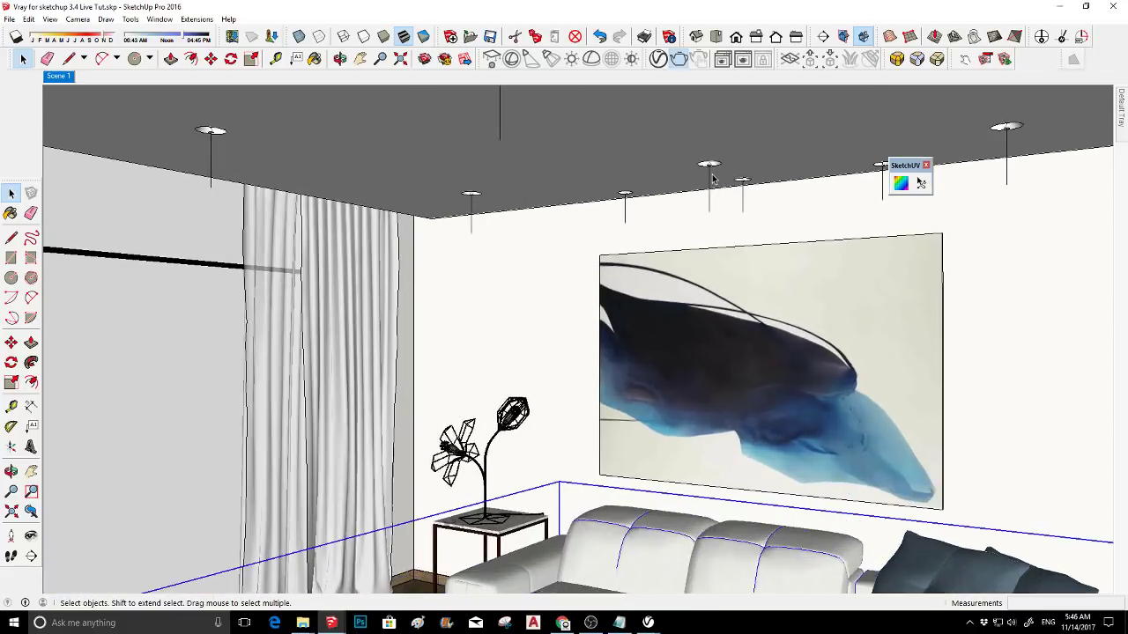
pyautogui.scroll(2, 712, 179)
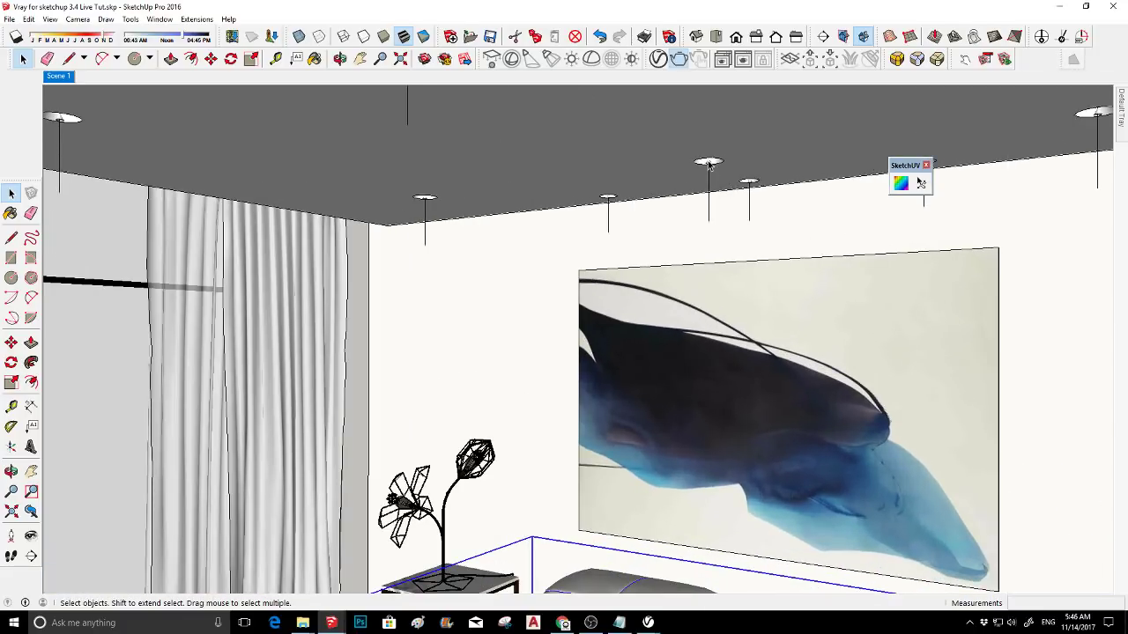
pyautogui.scroll(3, 709, 165)
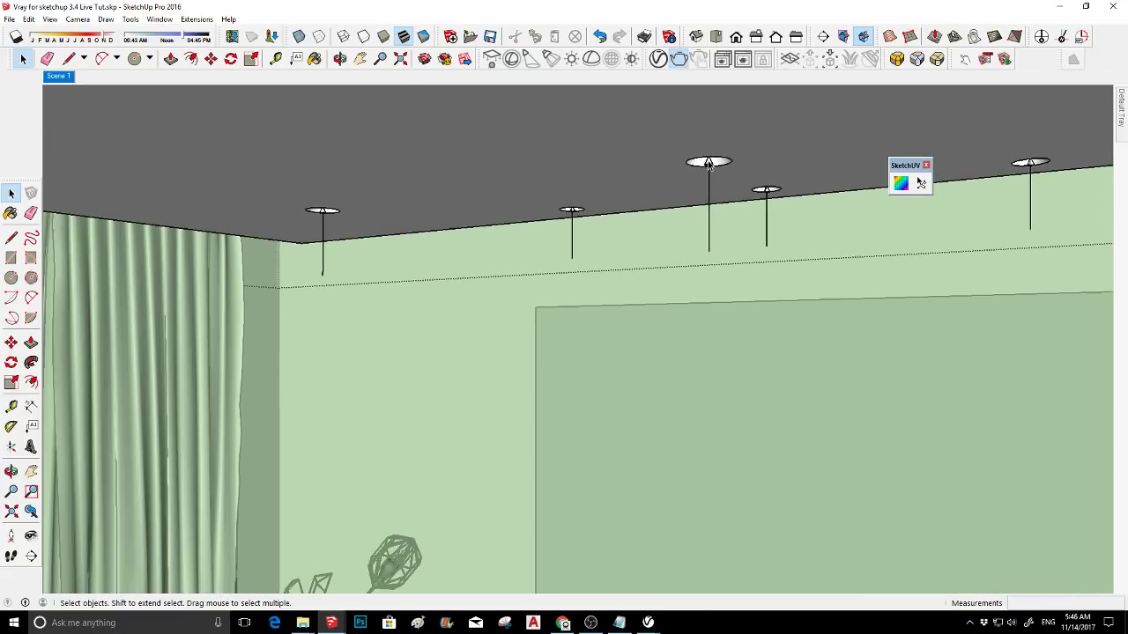
pyautogui.doubleClick(707, 165)
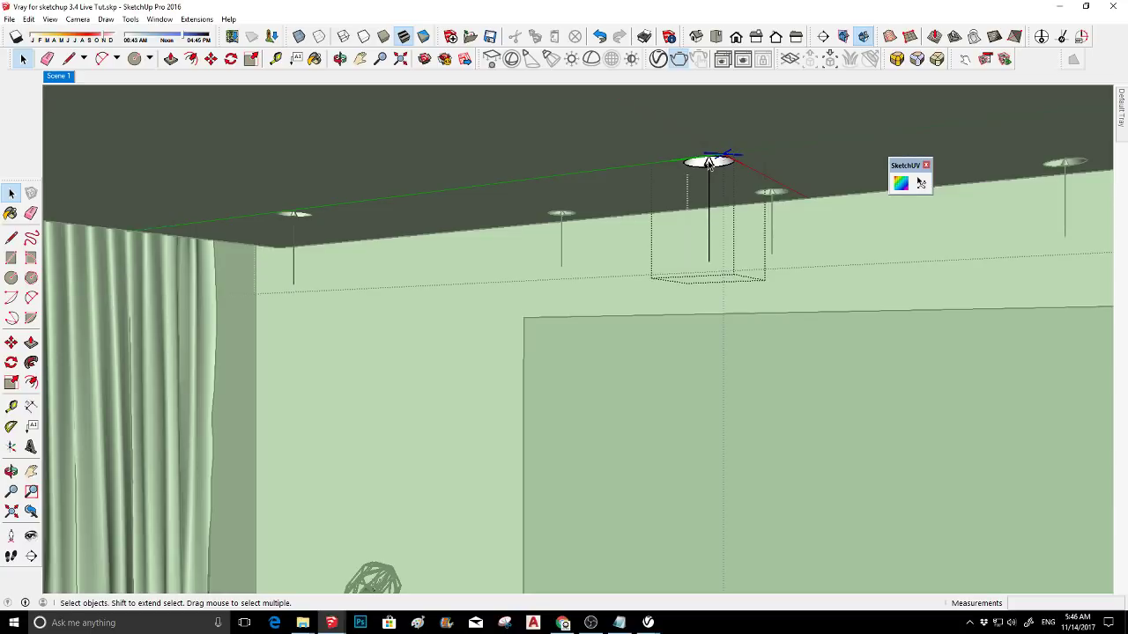
pyautogui.click(707, 164)
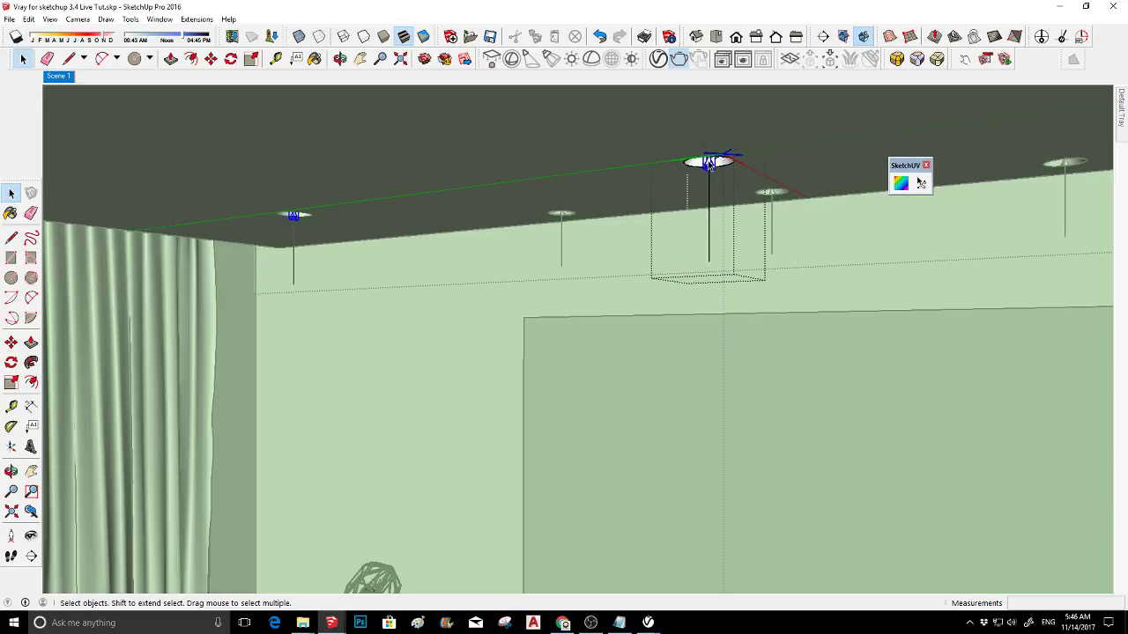
# - Copy the spot light downward below the fixture with Move and Ctrl
pyautogui.click(12, 343)
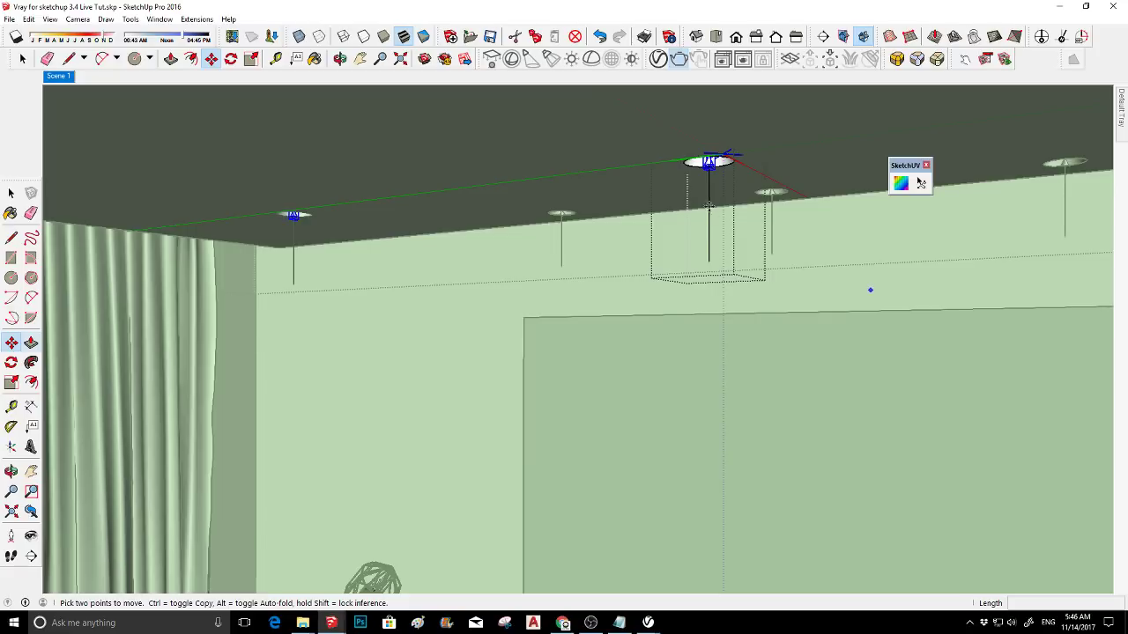
pyautogui.click(701, 212)
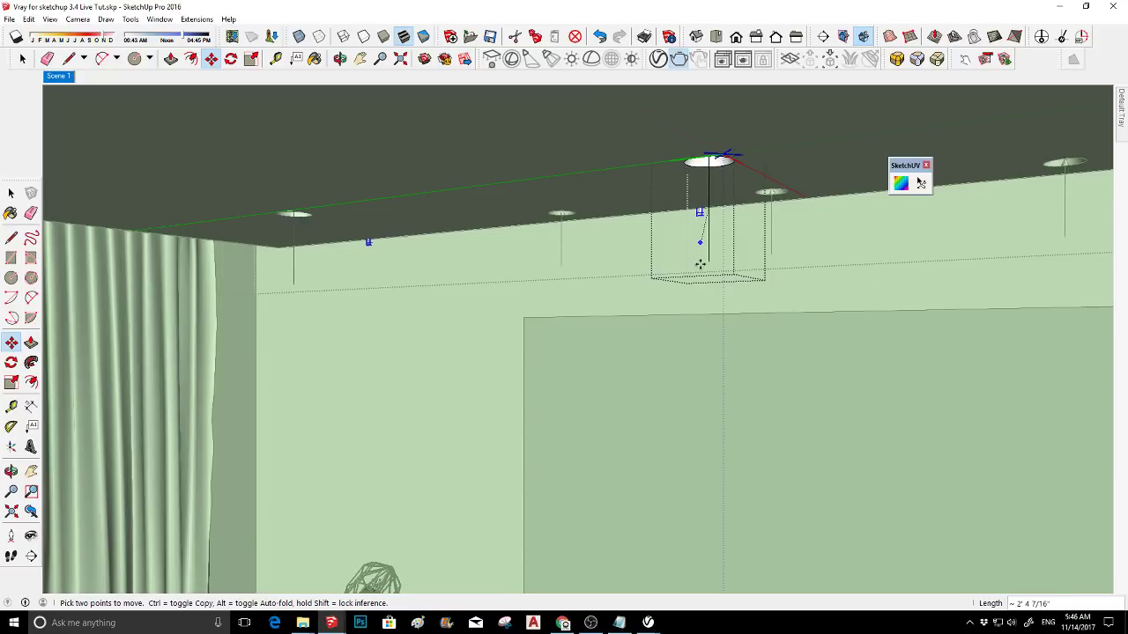
pyautogui.press('ctrl')
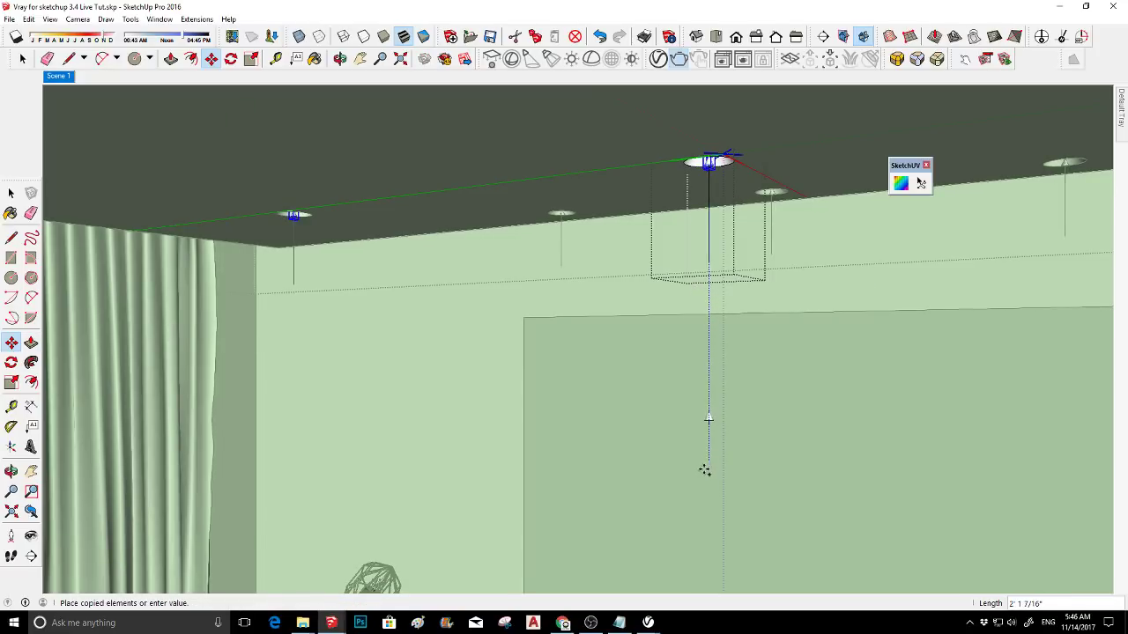
pyautogui.moveTo(702, 466); pyautogui.dragTo(722, 314, button='middle')
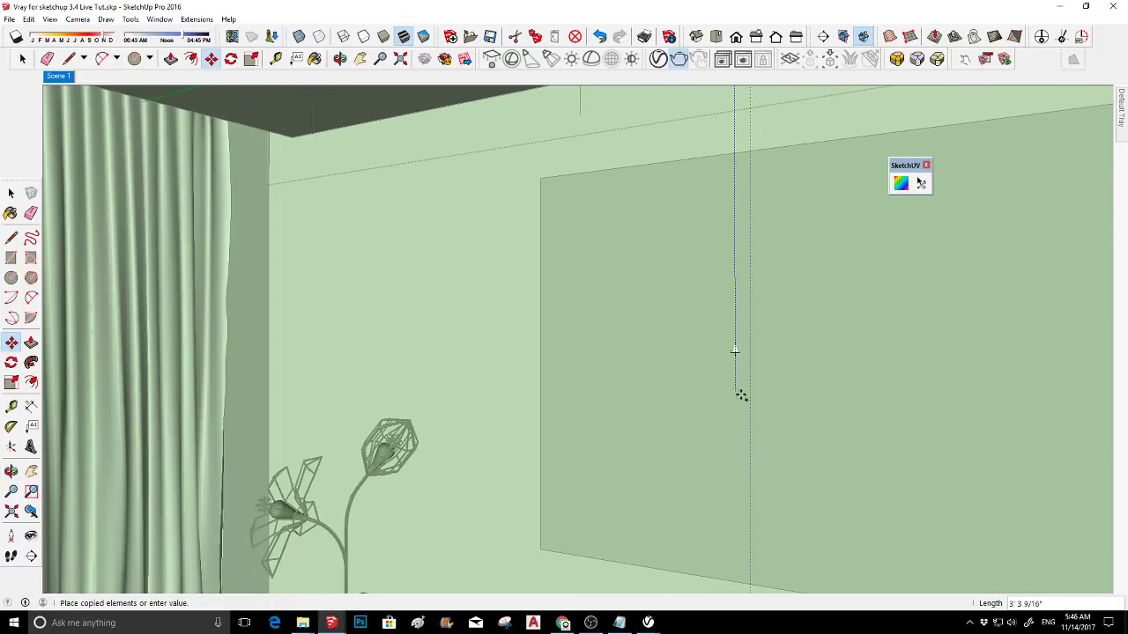
pyautogui.click(736, 465)
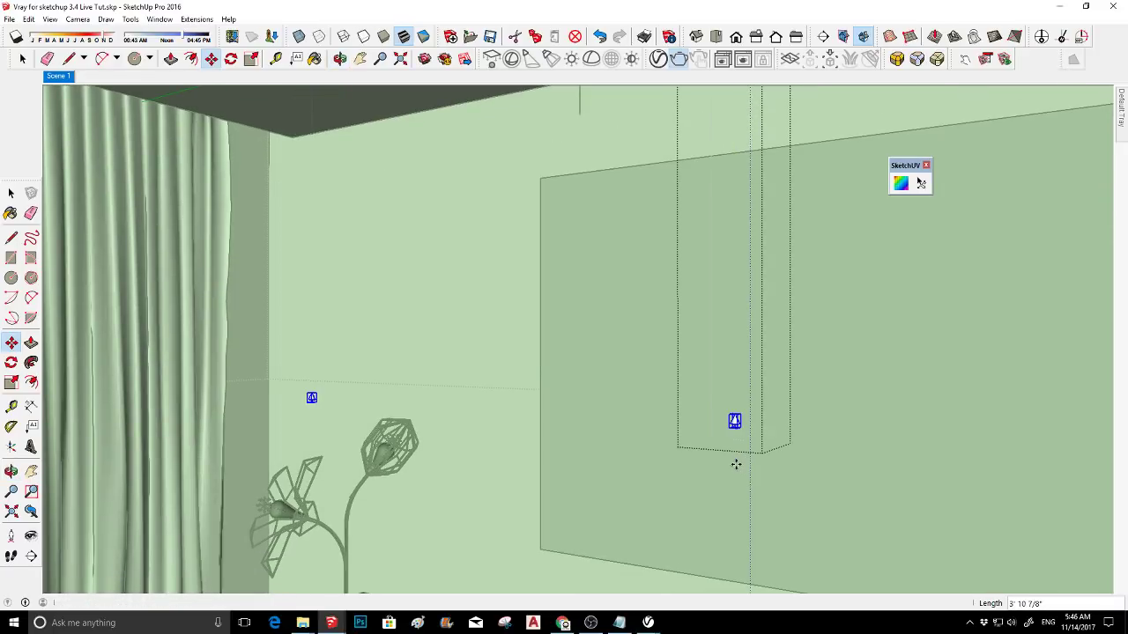
# - Mirror the copied light vertically with a Scale of -1
pyautogui.click(12, 385)
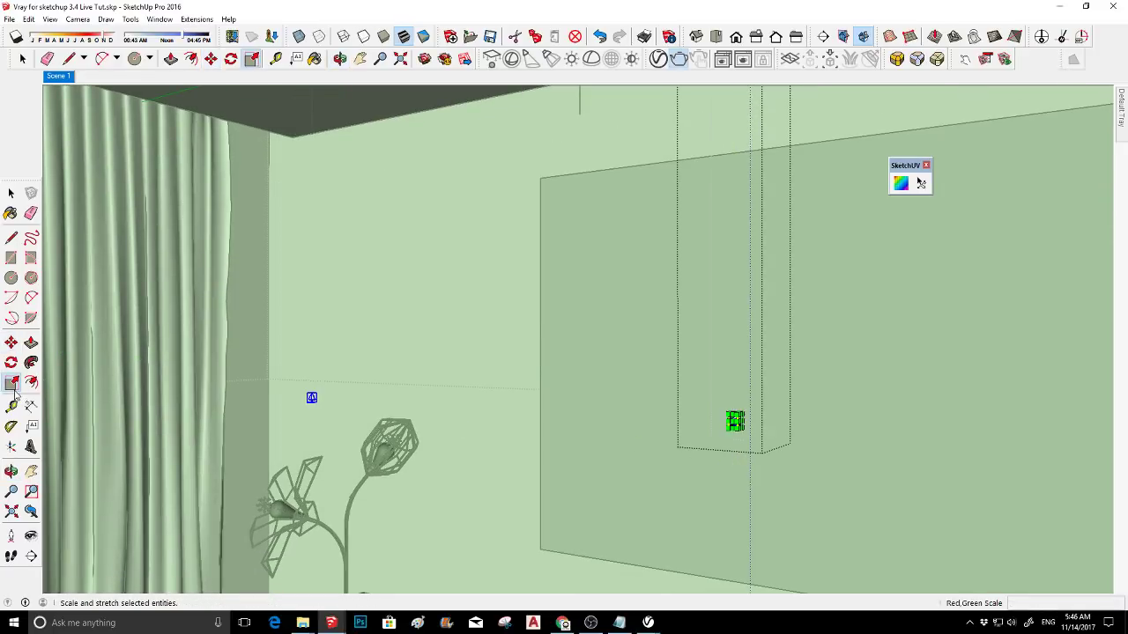
pyautogui.scroll(6, 731, 436)
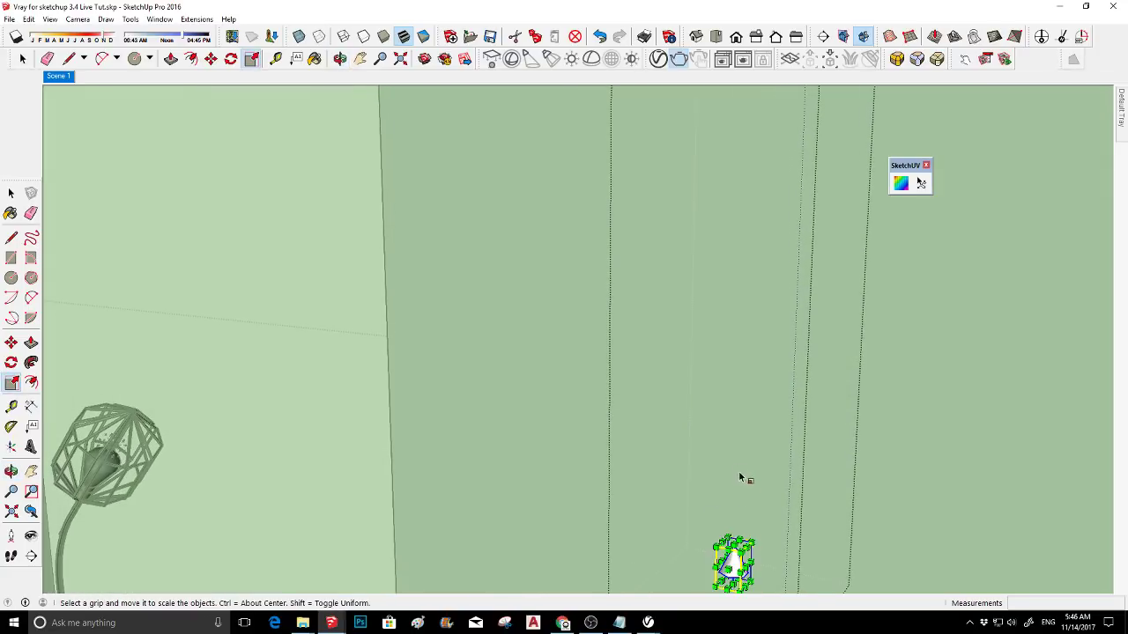
pyautogui.moveTo(733, 537); pyautogui.dragTo(733, 590)
pyautogui.write('-')
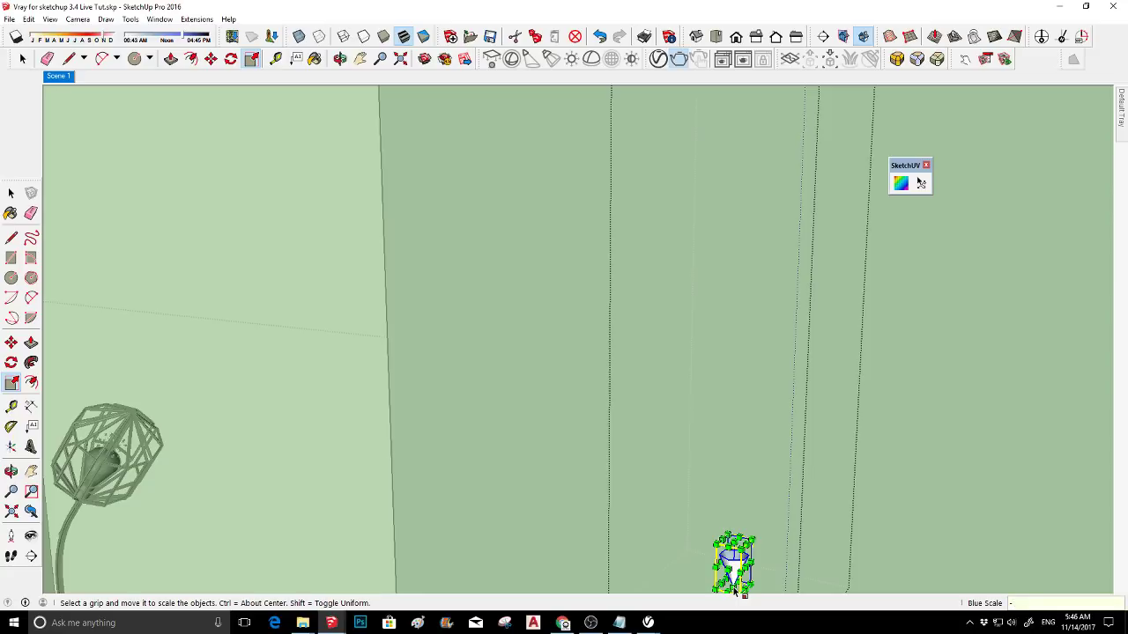
pyautogui.write('1')
pyautogui.press('Return')
pyautogui.press('space')
pyautogui.moveTo(730, 574); pyautogui.dragTo(702, 356, button='middle')
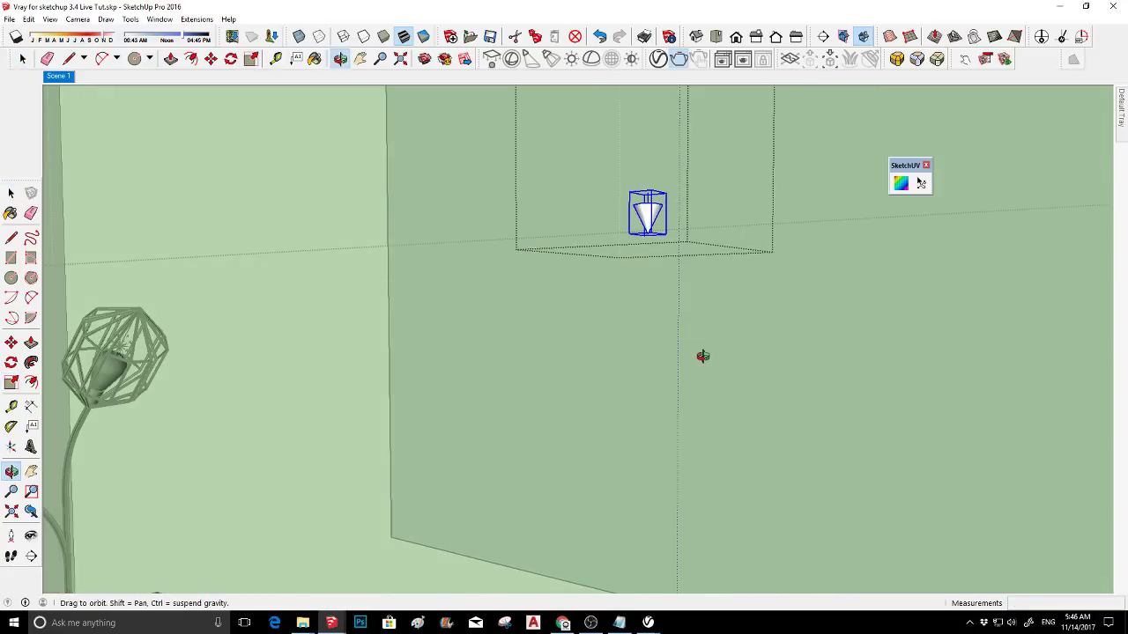
# - Make the copied spot light unique so it appears as V-Ray Spot Light#2
pyautogui.click(660, 60)
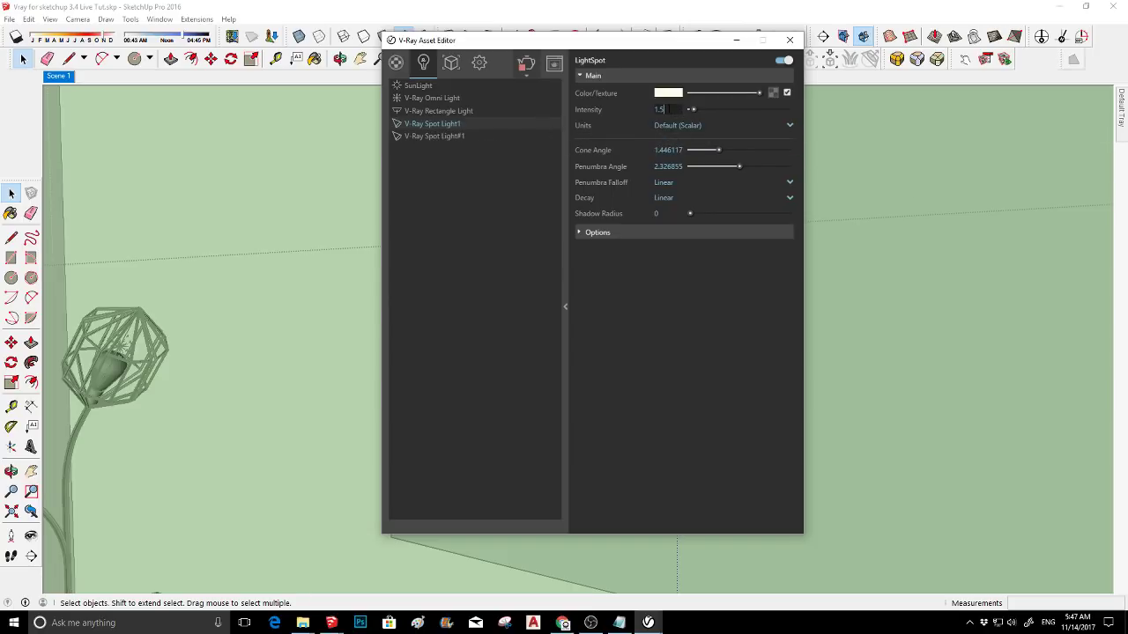
pyautogui.click(790, 40)
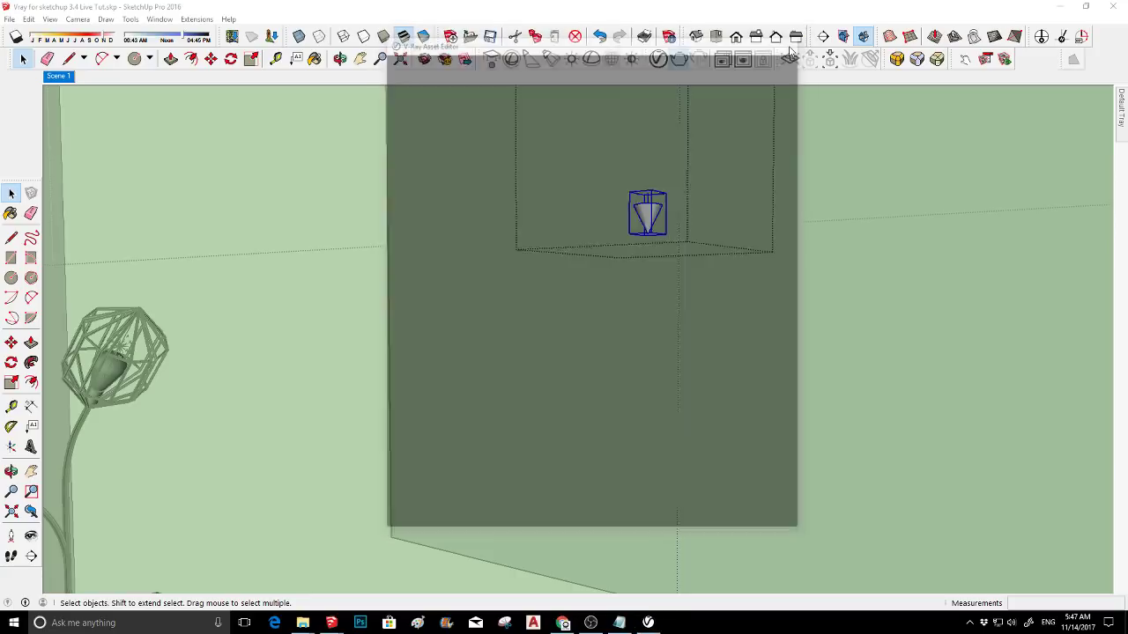
pyautogui.rightClick(658, 218)
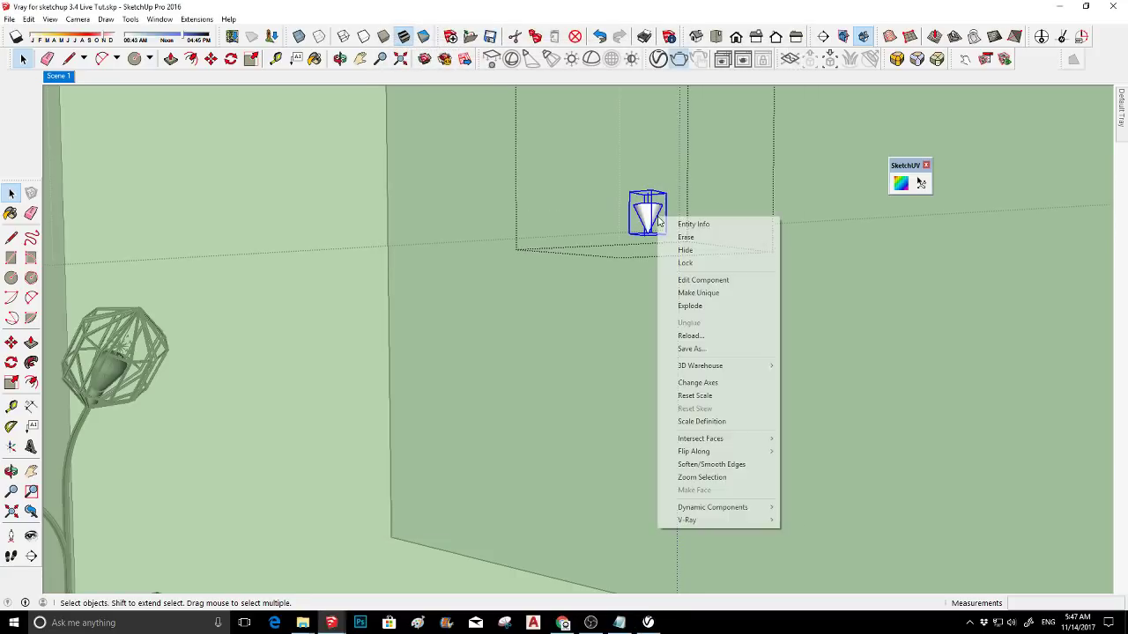
pyautogui.click(695, 298)
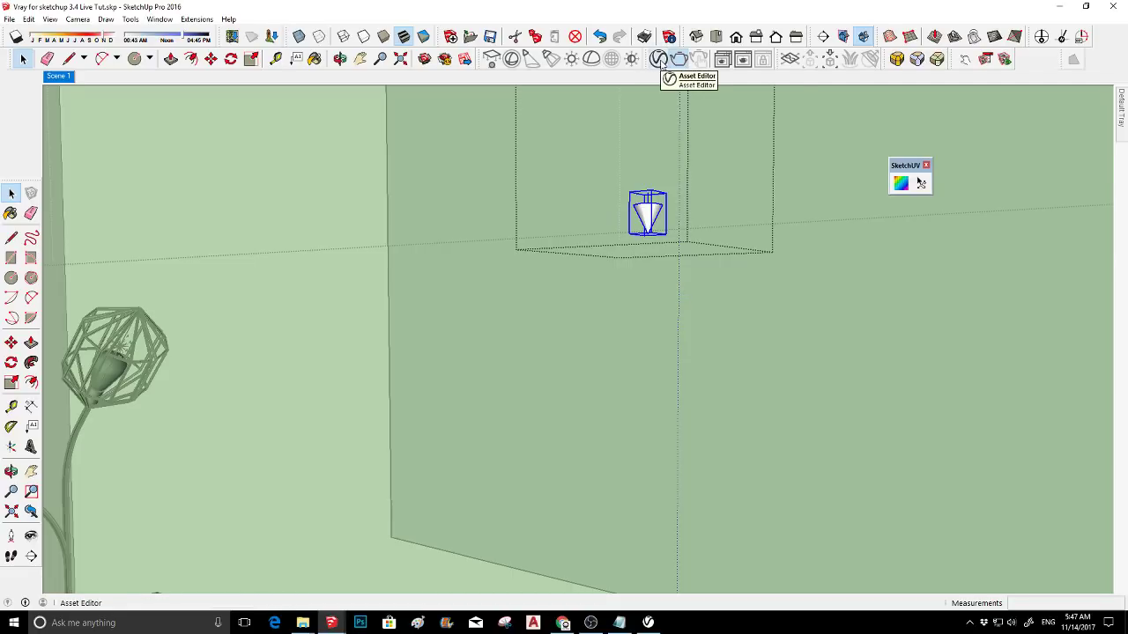
pyautogui.click(659, 59)
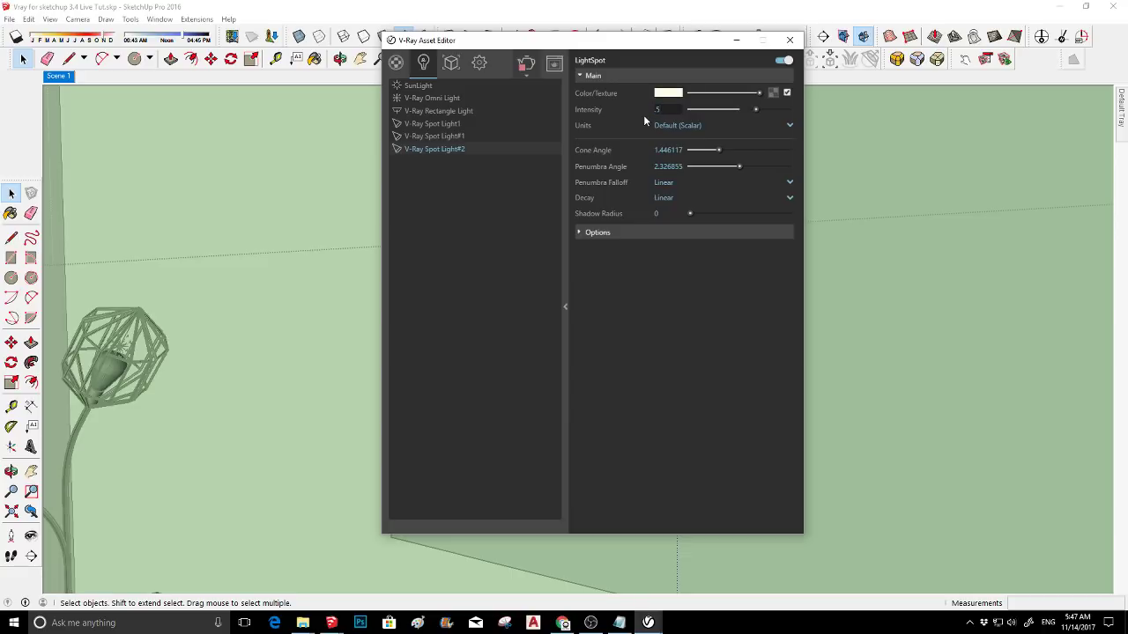
pyautogui.click(736, 40)
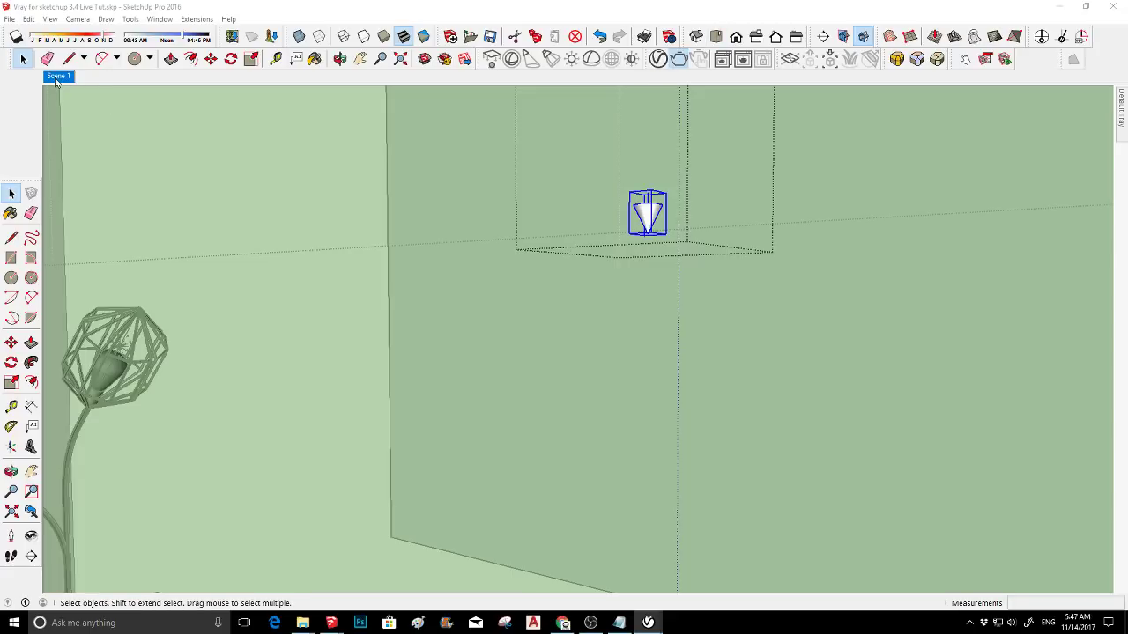
# - Go back to Scene 1, deselect the light, and start a V-Ray render
pyautogui.click(56, 77)
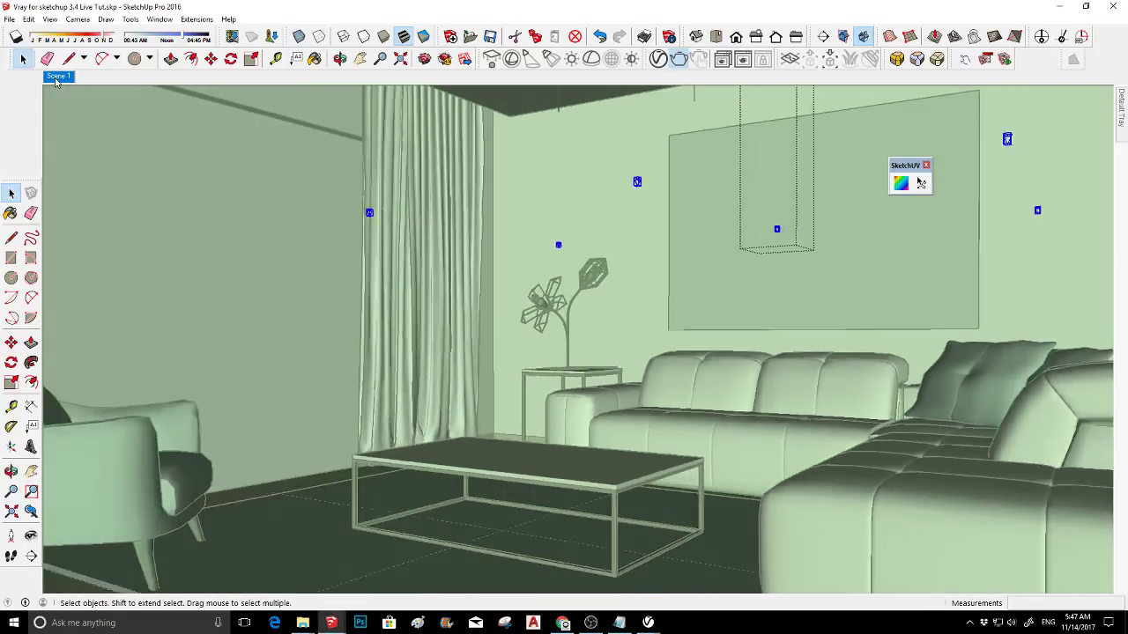
pyautogui.hotkey('ctrl', 't')
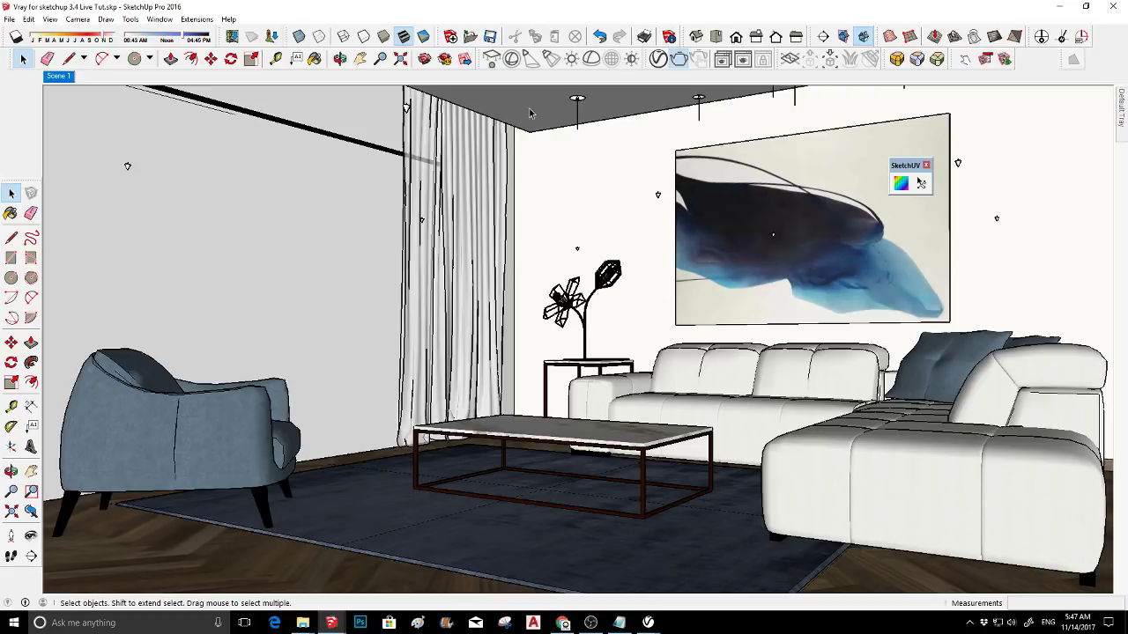
pyautogui.click(742, 58)
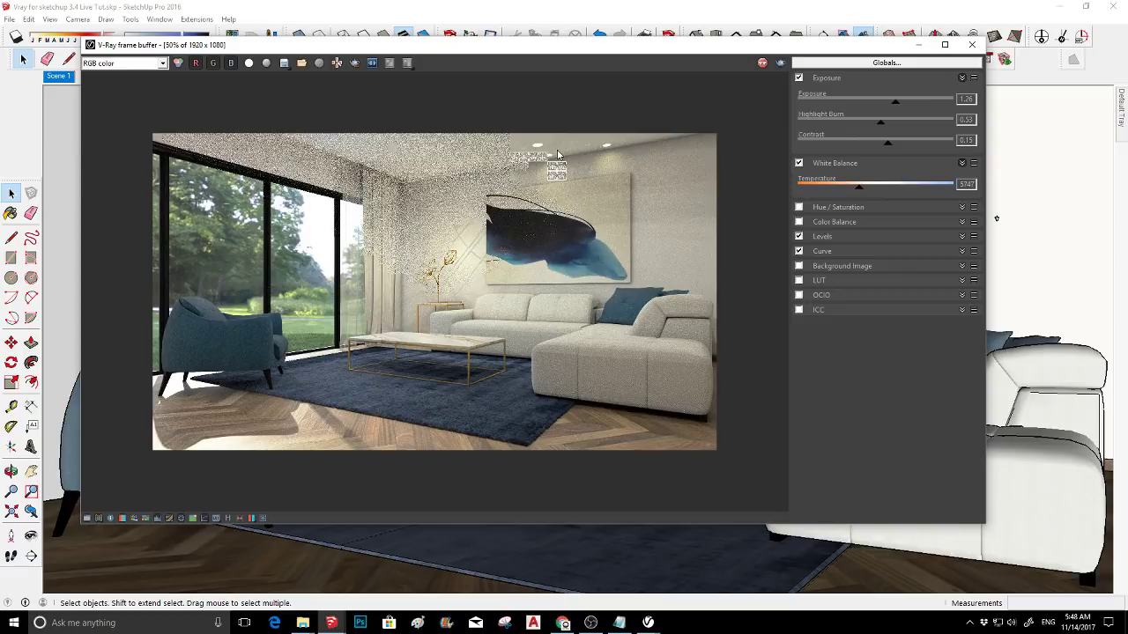
# - Inspect the armchair and window at 100%, then maximize the frame buffer
pyautogui.doubleClick(453, 257)
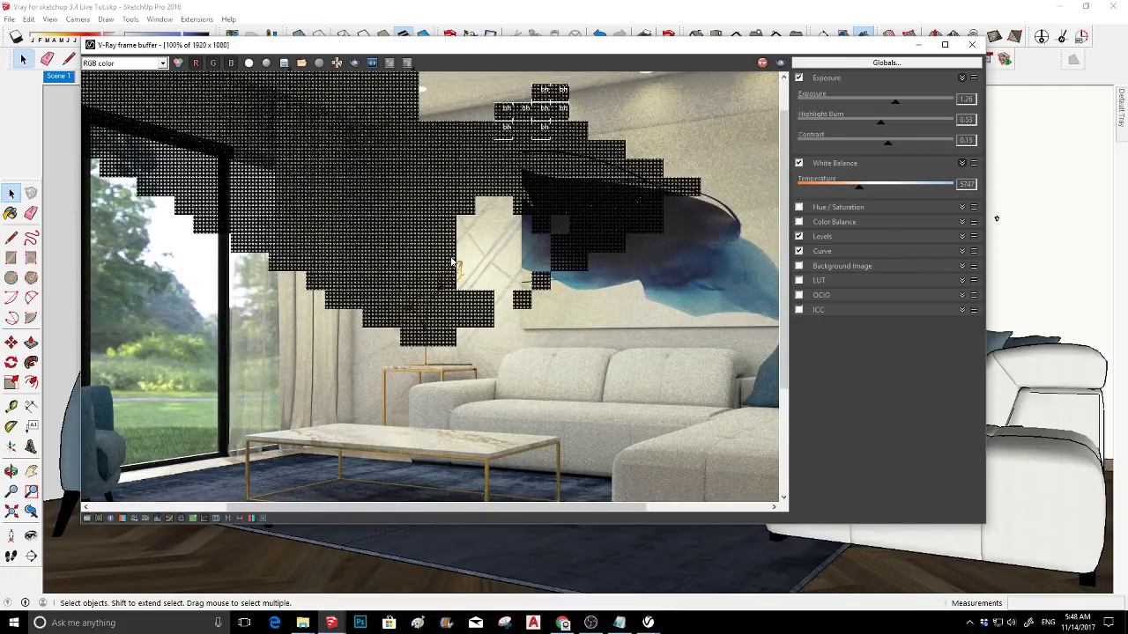
pyautogui.moveTo(277, 373); pyautogui.dragTo(466, 290, button='middle')
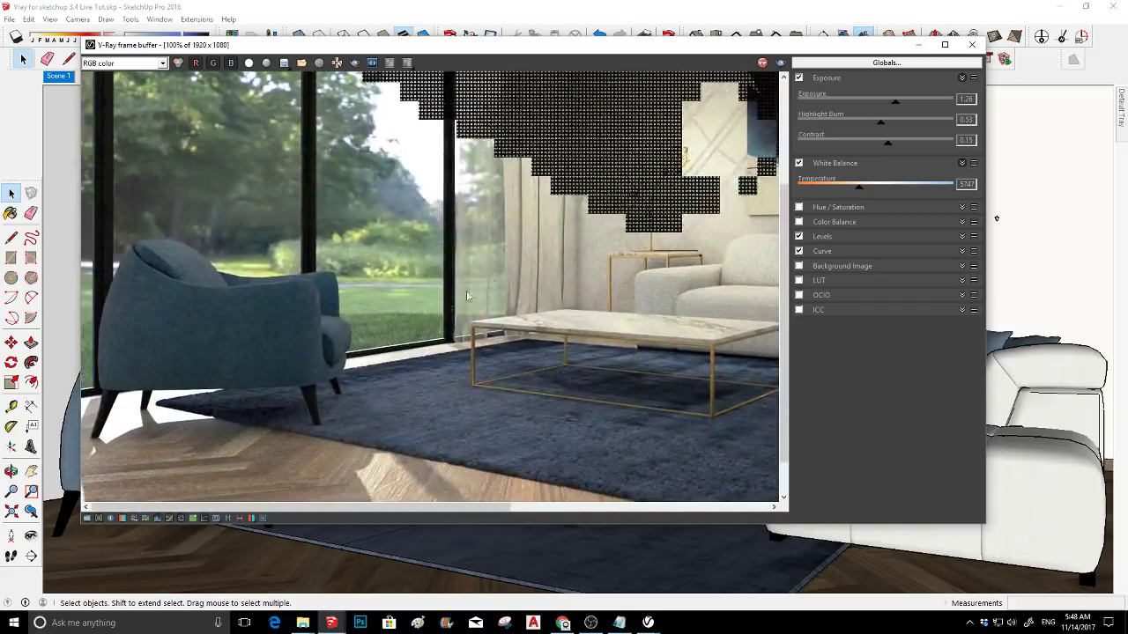
pyautogui.scroll(1, 388, 311)
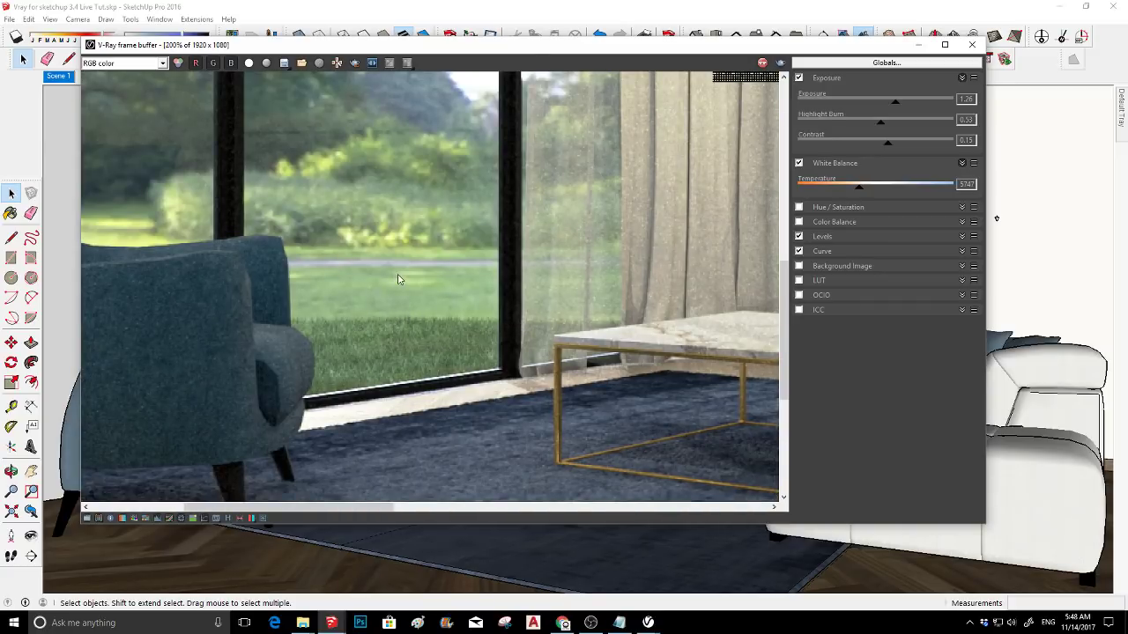
pyautogui.scroll(-1, 430, 288)
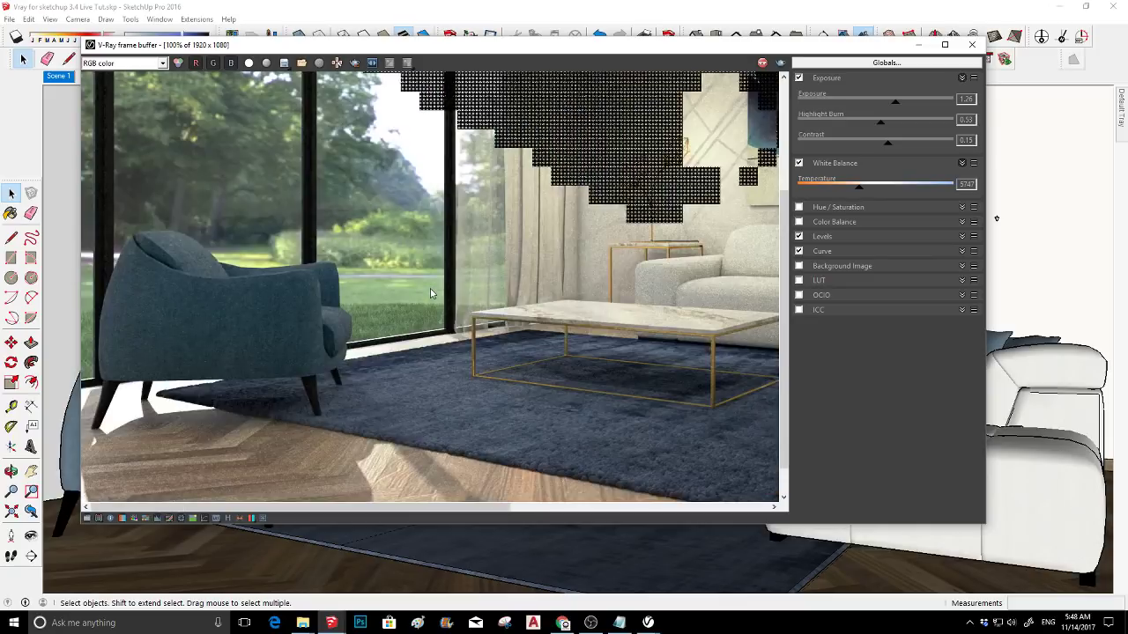
pyautogui.scroll(-1, 430, 288)
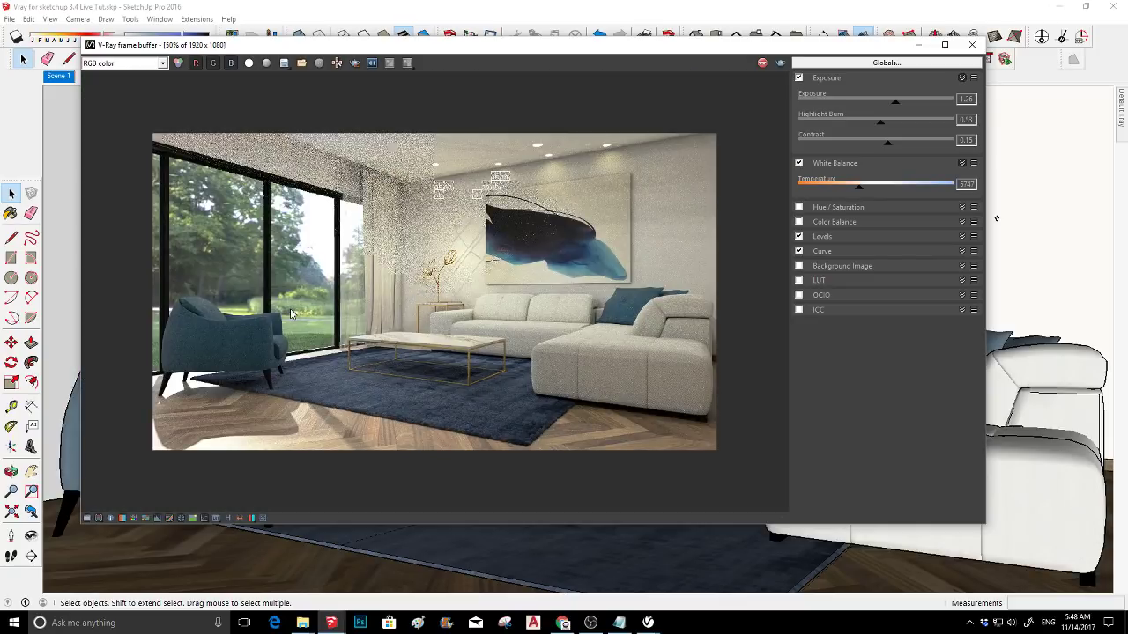
pyautogui.click(944, 44)
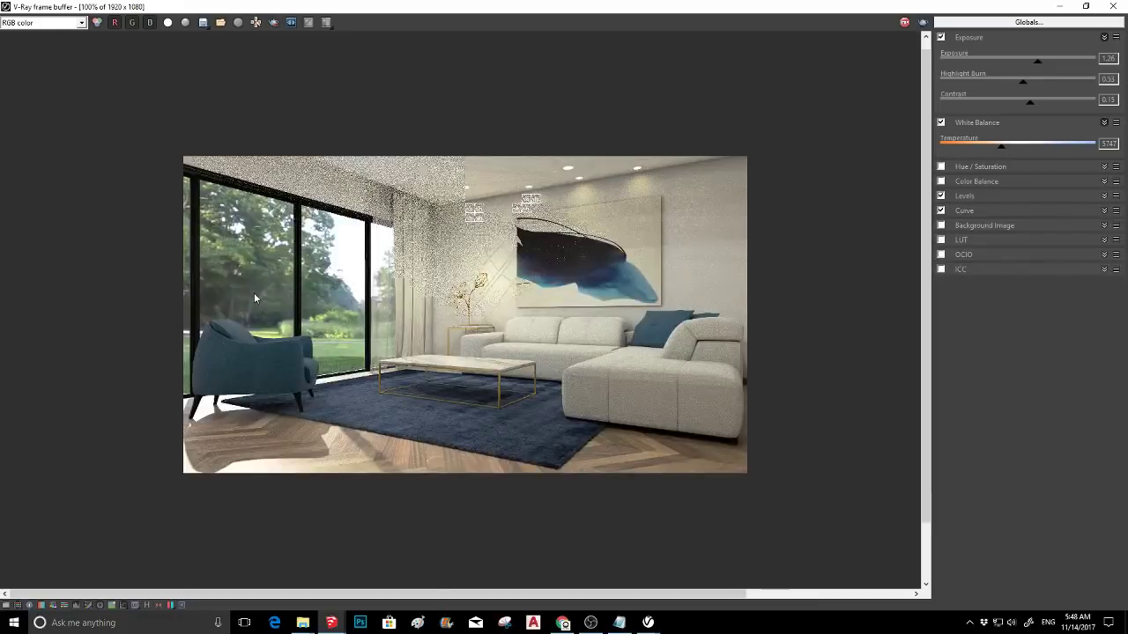
pyautogui.scroll(1, 253, 292)
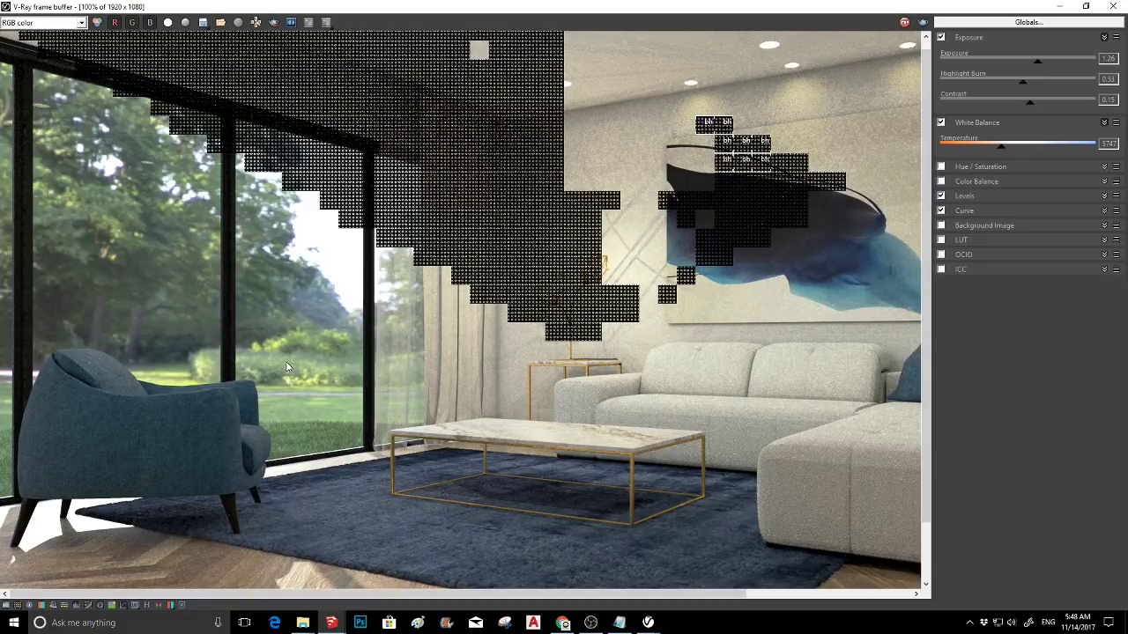
pyautogui.scroll(-2, 290, 410)
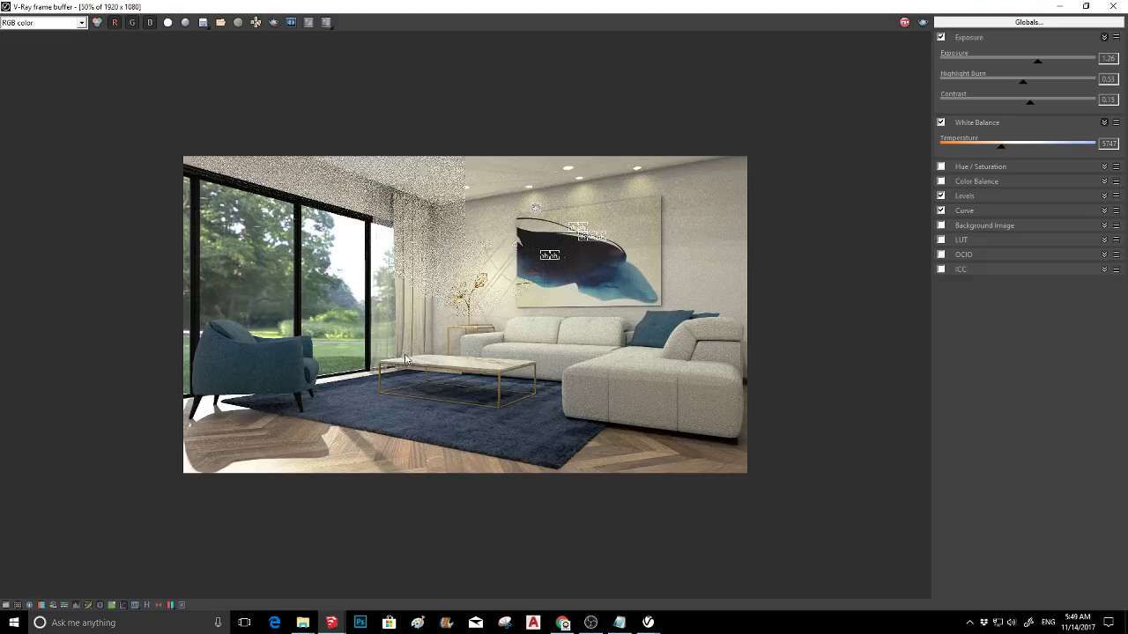
# - Minimize the frame buffer, check the V-Ray Progress Window, then reopen the render
pyautogui.click(1059, 6)
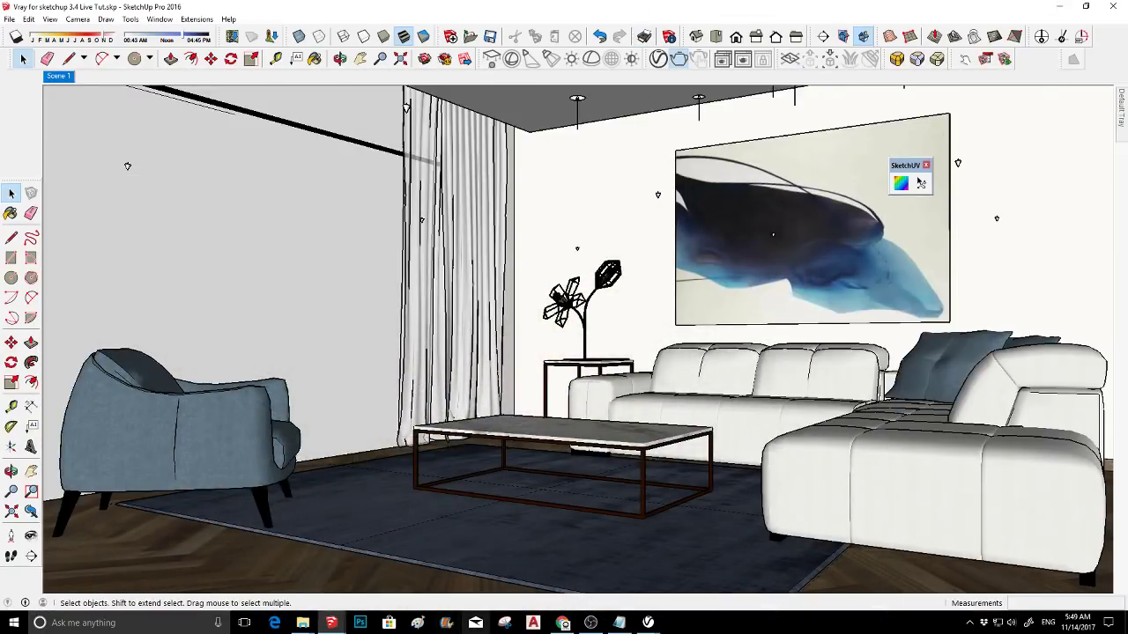
pyautogui.moveTo(647, 623)
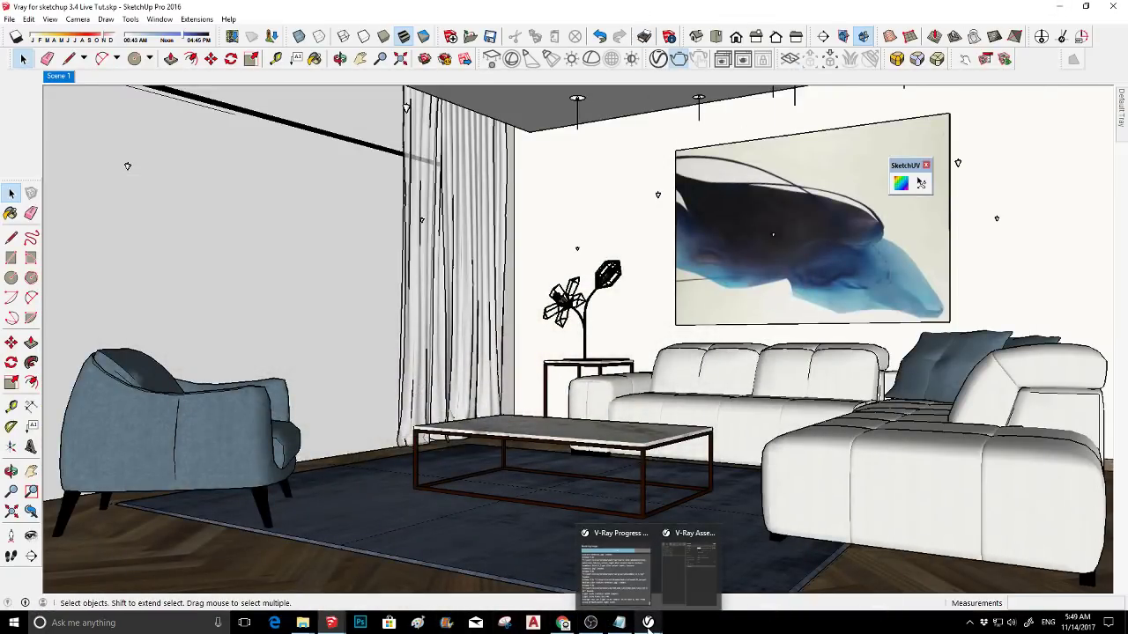
pyautogui.click(616, 569)
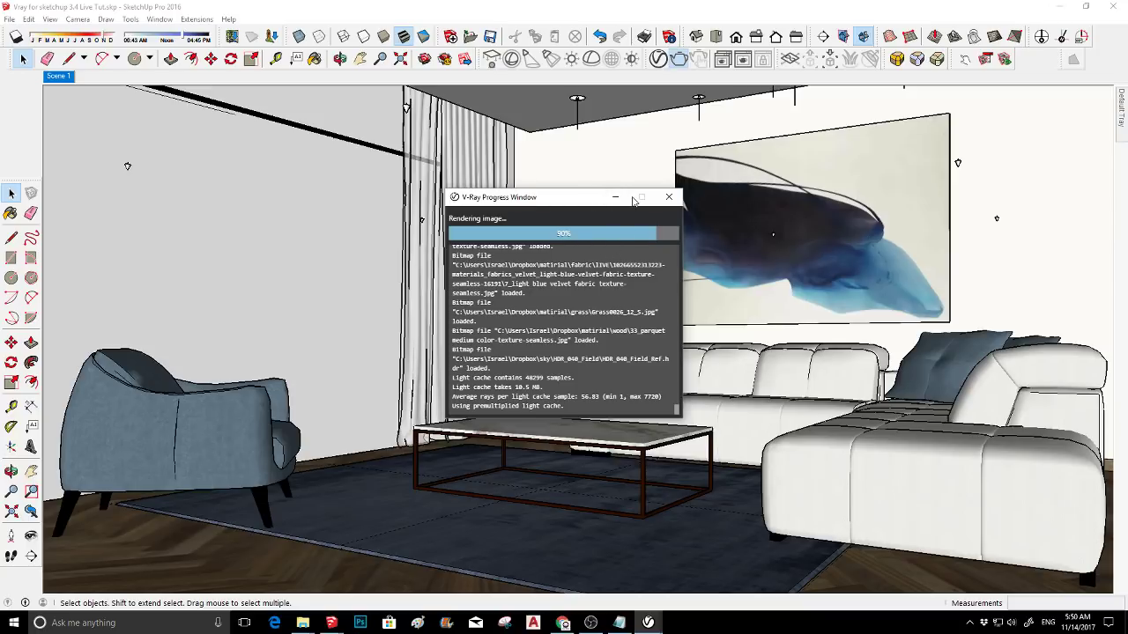
pyautogui.click(742, 61)
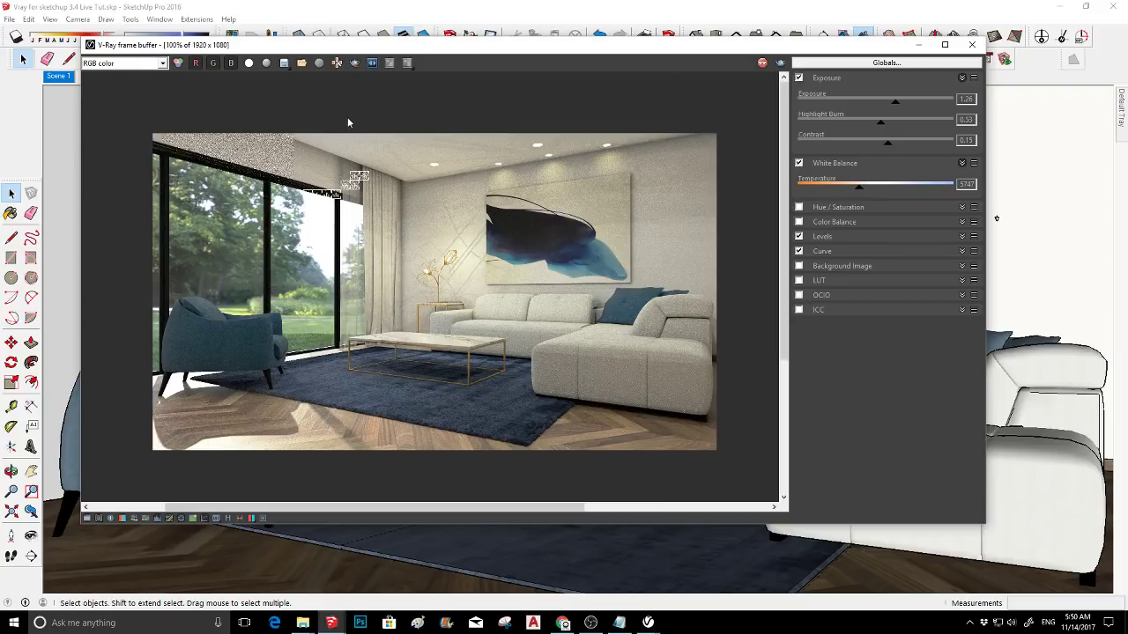
# - Zoom into the frame buffer and pan across the noisy curtains and ceiling corner
pyautogui.scroll(2, 352, 132)
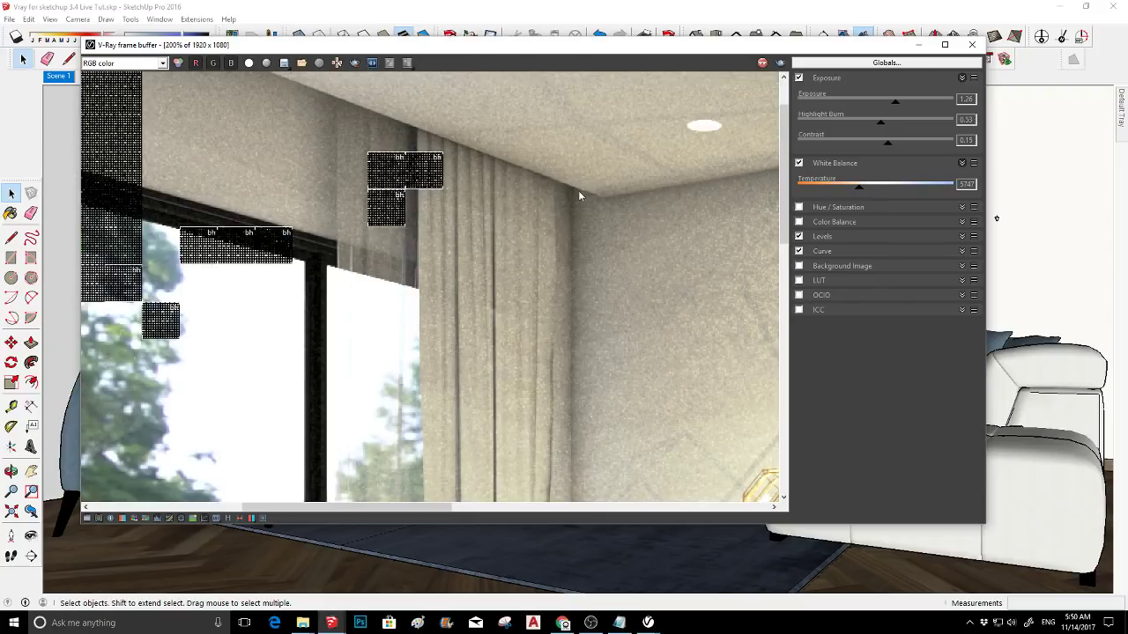
pyautogui.moveTo(281, 102); pyautogui.dragTo(529, 251, button='middle')
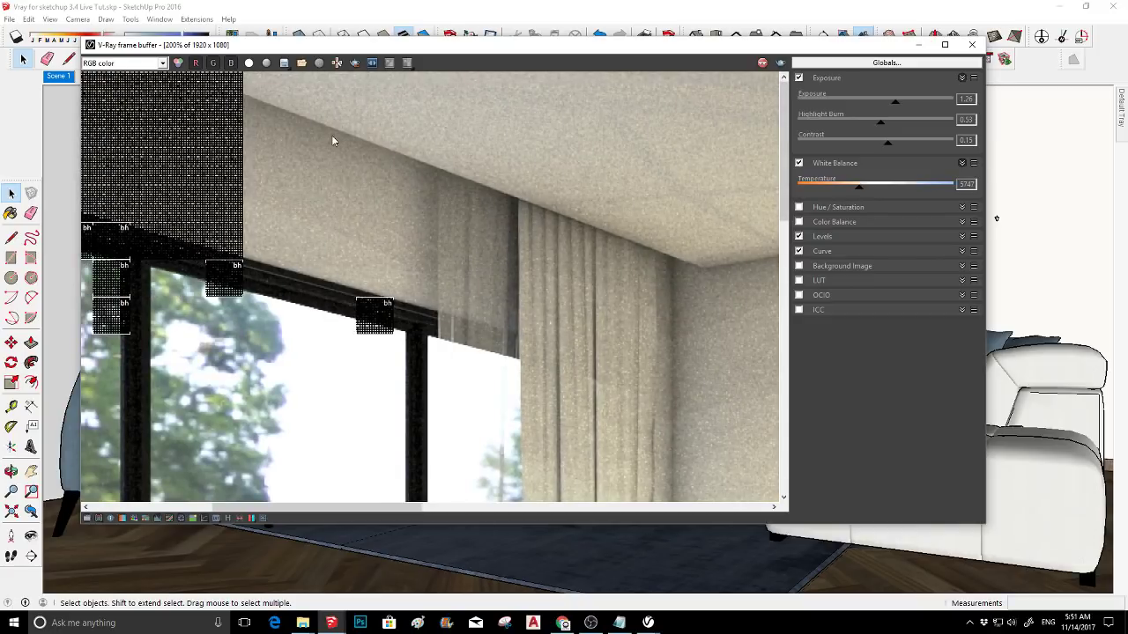
pyautogui.moveTo(367, 244); pyautogui.dragTo(444, 243, button='middle')
pyautogui.scroll(-2, 443, 243)
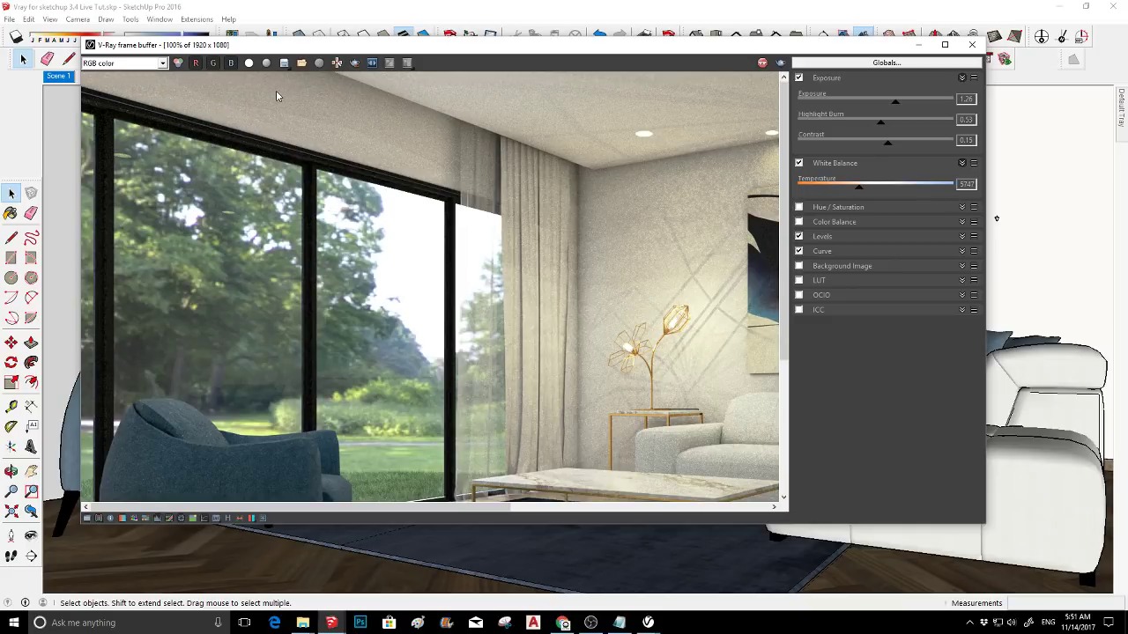
pyautogui.scroll(-3, 304, 119)
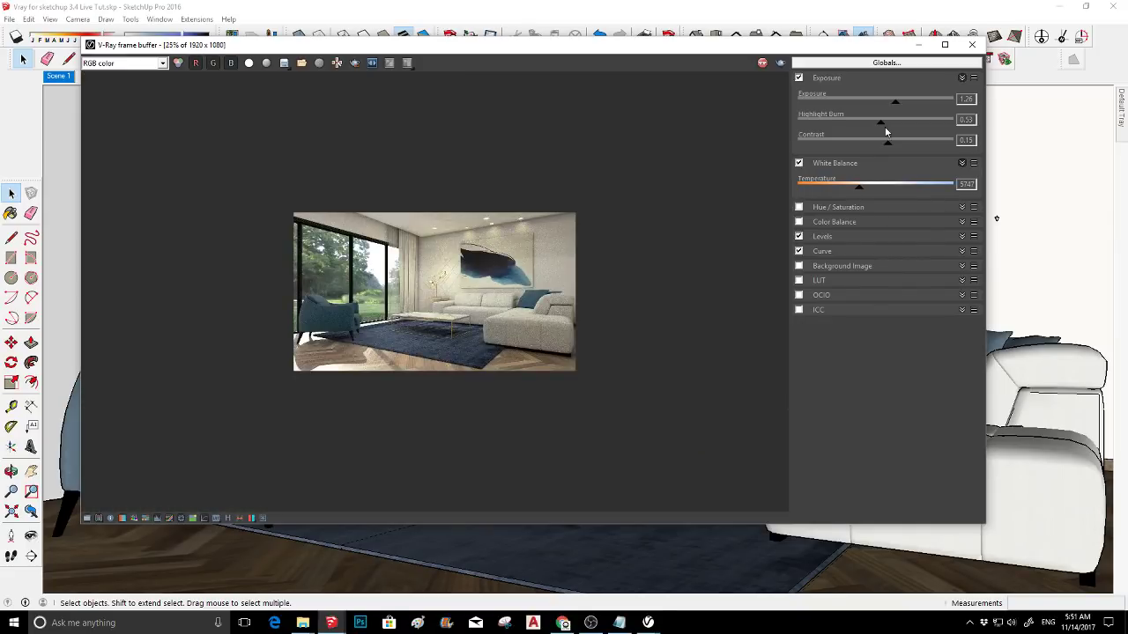
# - Maximize the frame buffer and view the whole render at 50% zoom
pyautogui.click(945, 44)
pyautogui.scroll(1, 522, 285)
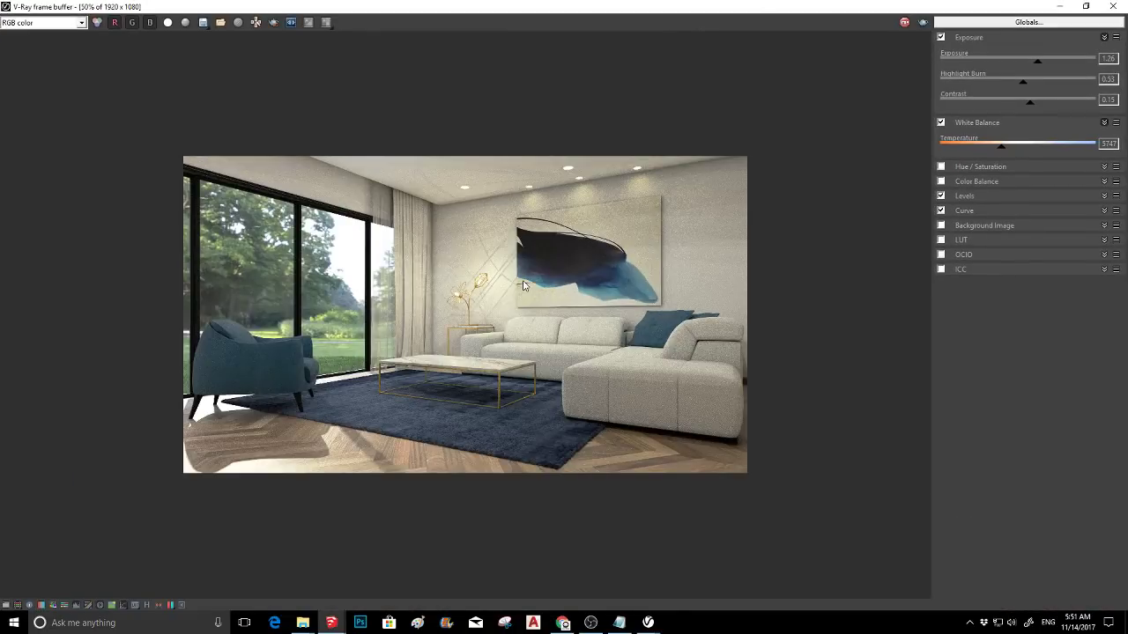
pyautogui.scroll(1, 523, 285)
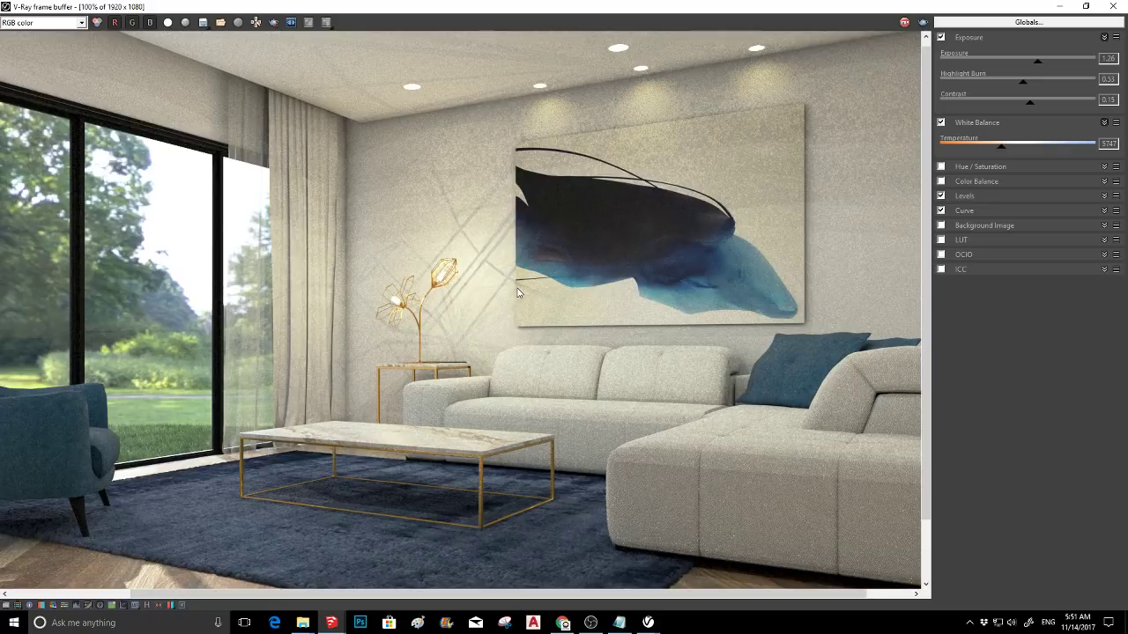
pyautogui.scroll(-1, 518, 293)
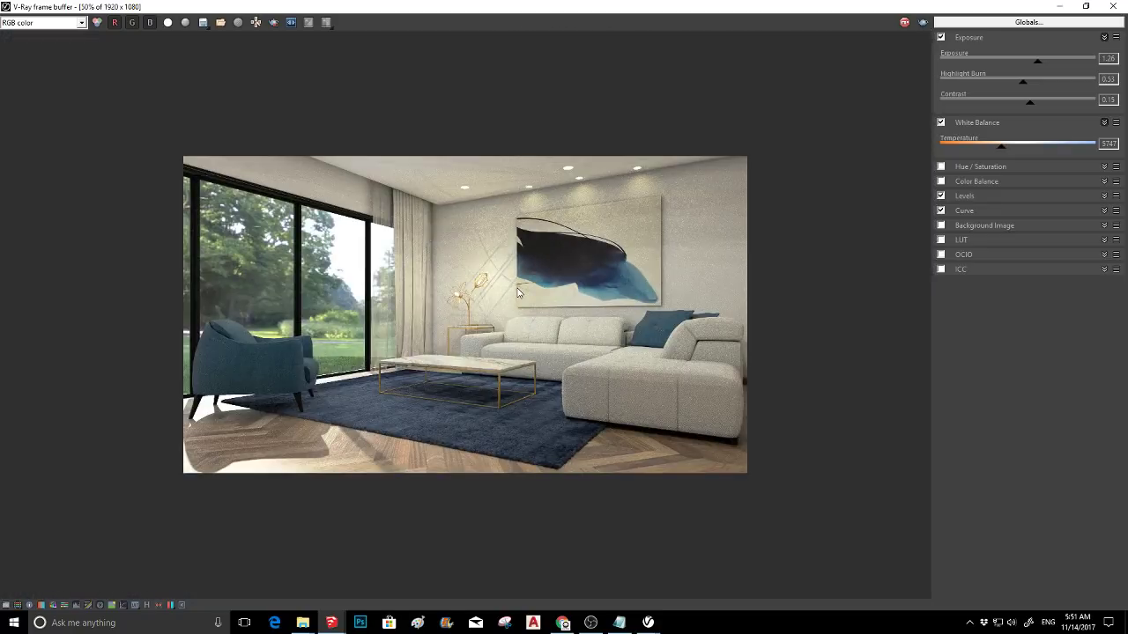
# - Show the Denoiser channel and restore the frame buffer to a smaller window
pyautogui.click(46, 27)
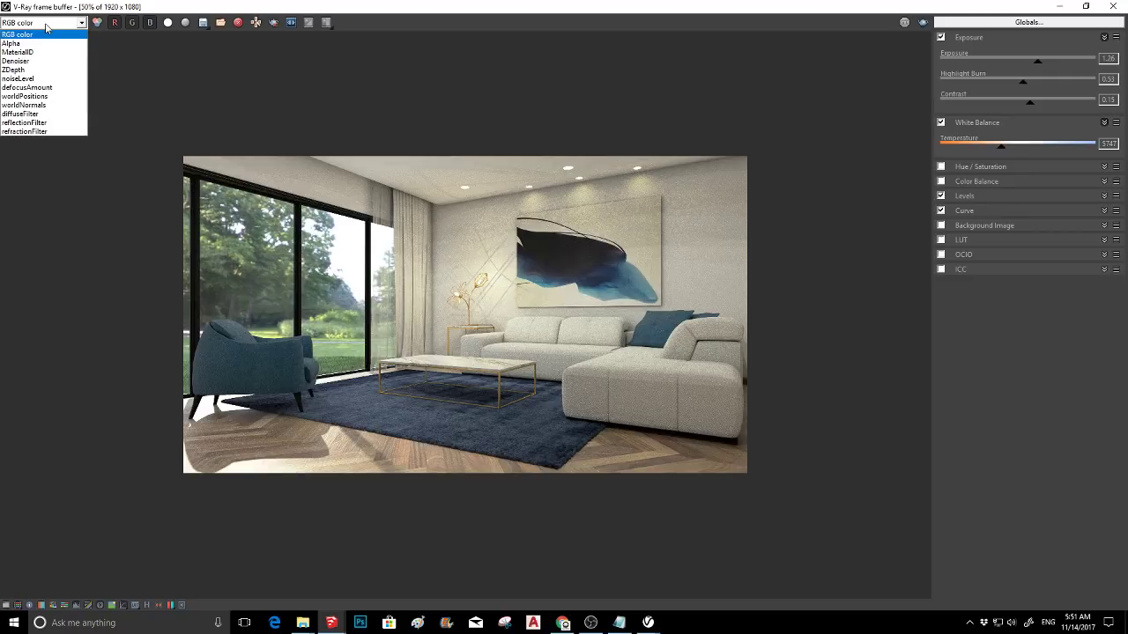
pyautogui.click(25, 66)
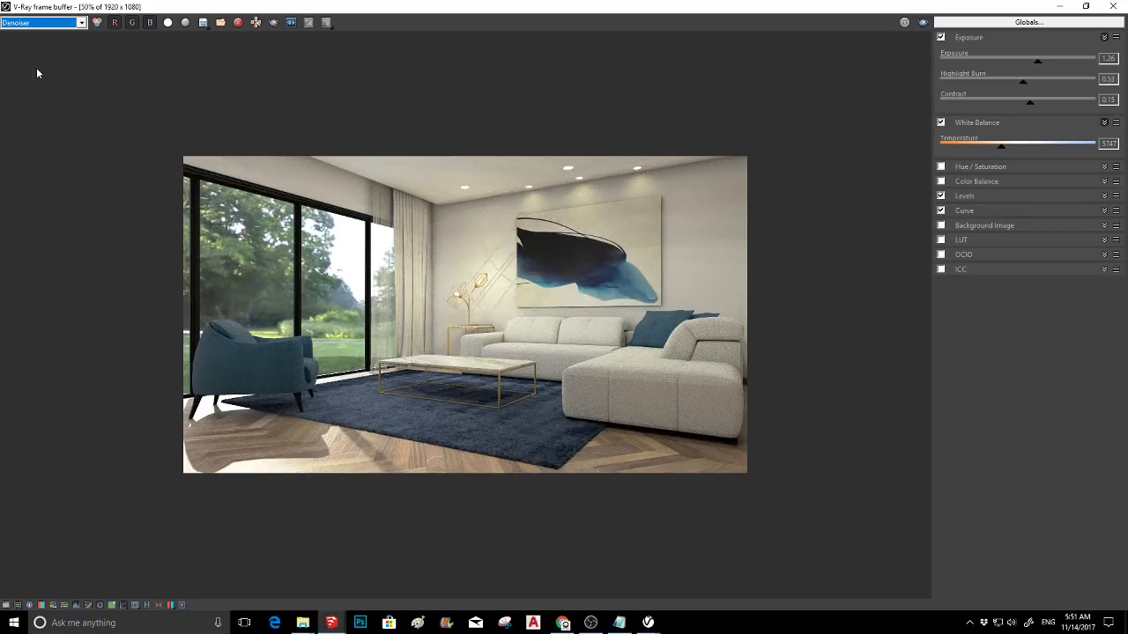
pyautogui.click(25, 26)
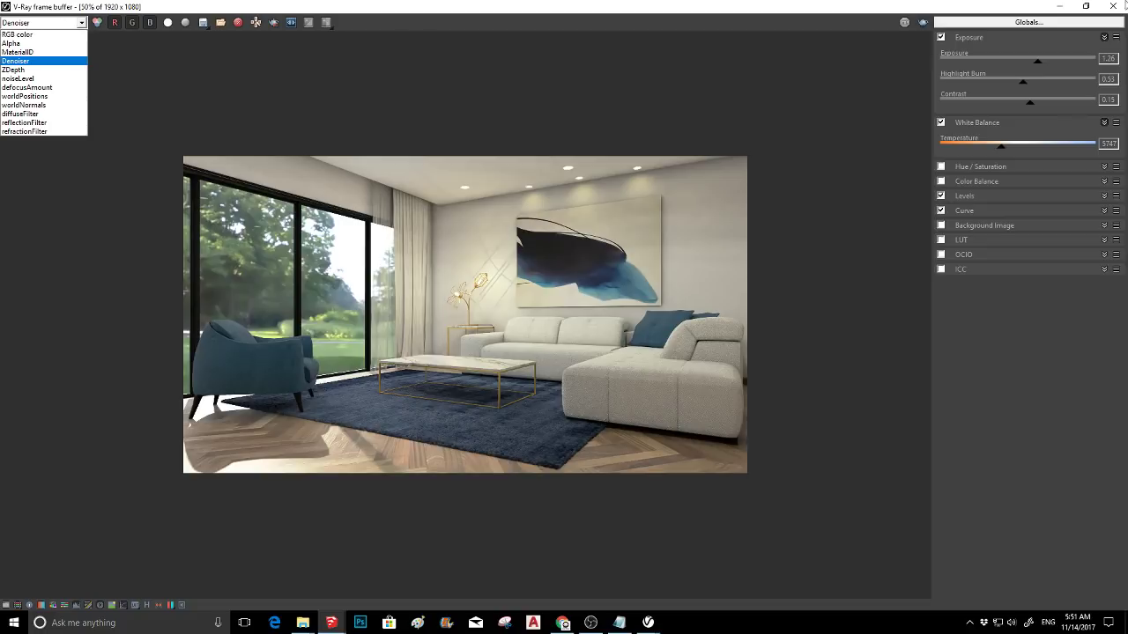
pyautogui.click(1089, 5)
pyautogui.click(1088, 5)
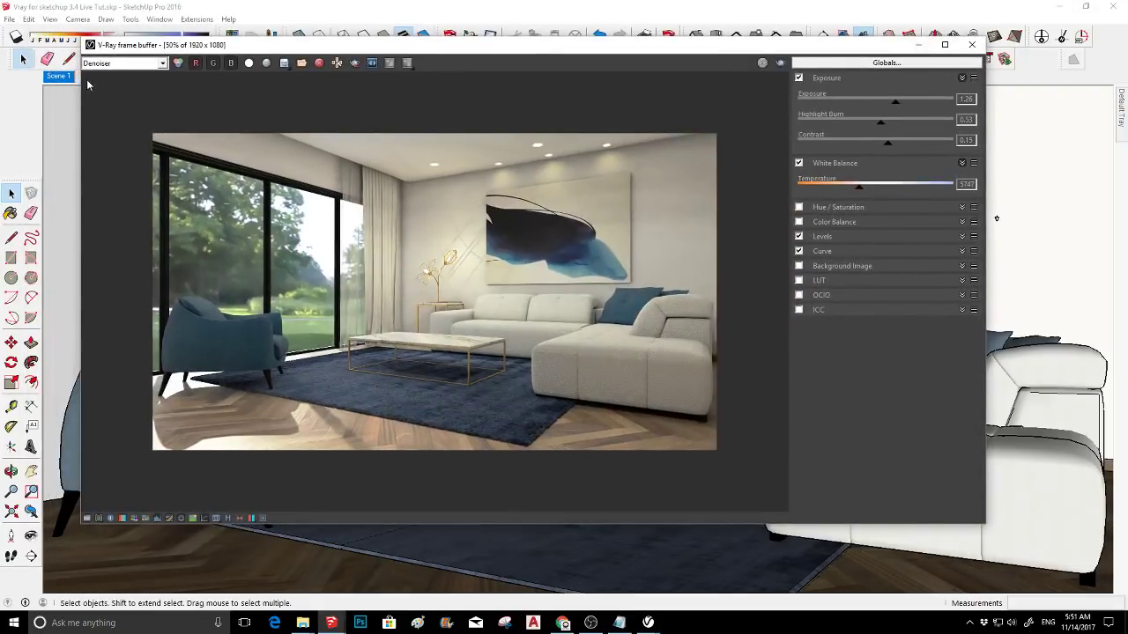
# - View the MaterialID pass, then return to the denoised render and inspect the painting
pyautogui.click(112, 65)
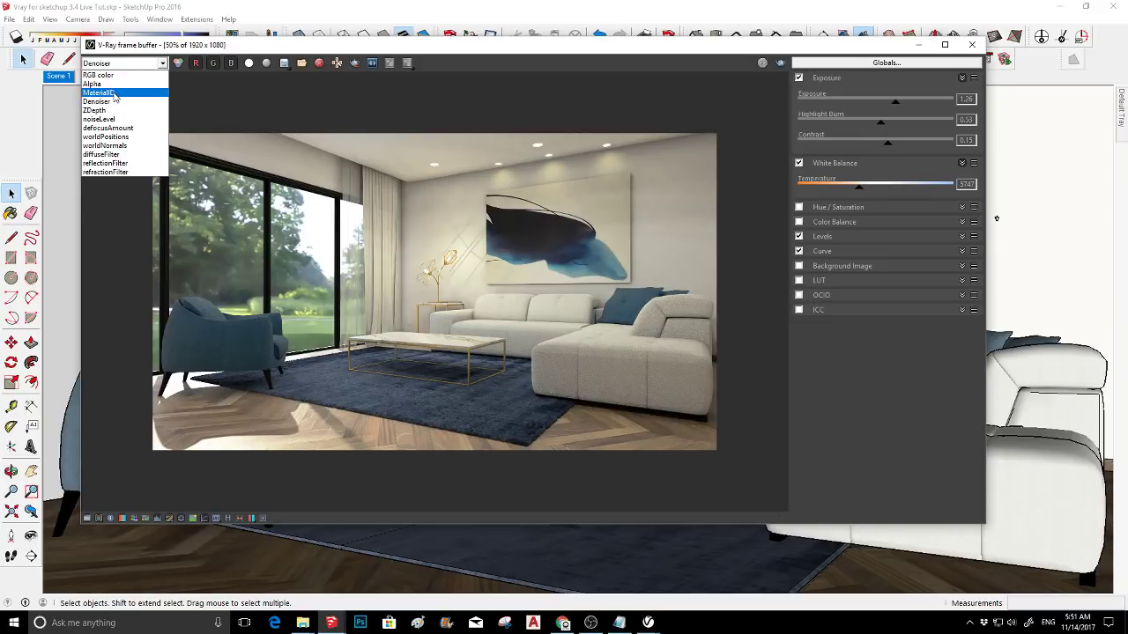
pyautogui.click(99, 92)
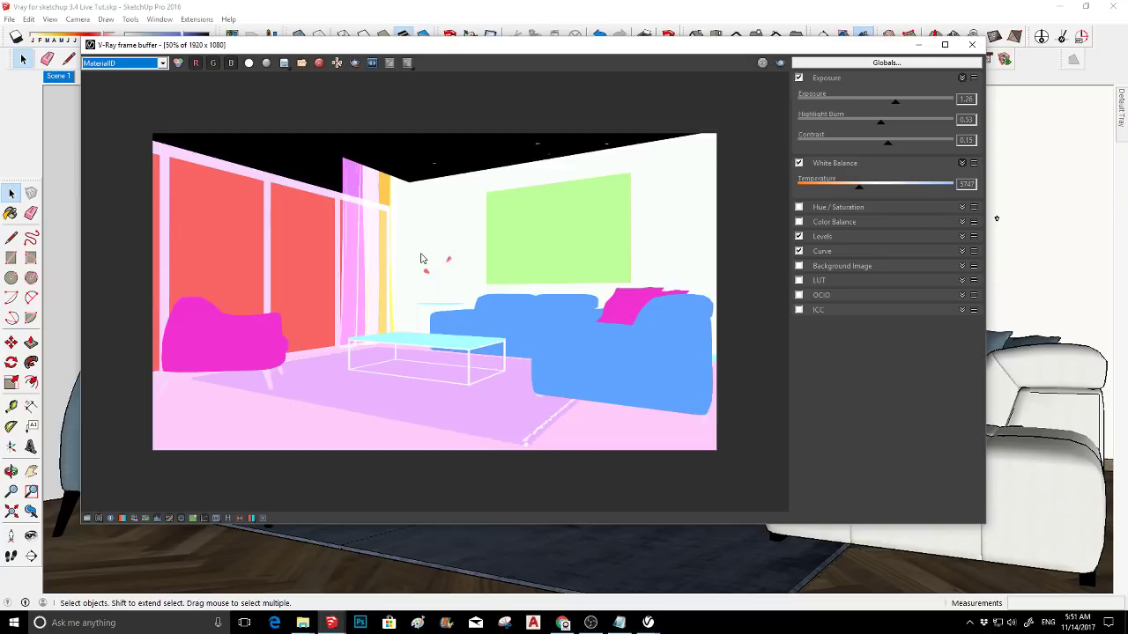
pyautogui.click(100, 65)
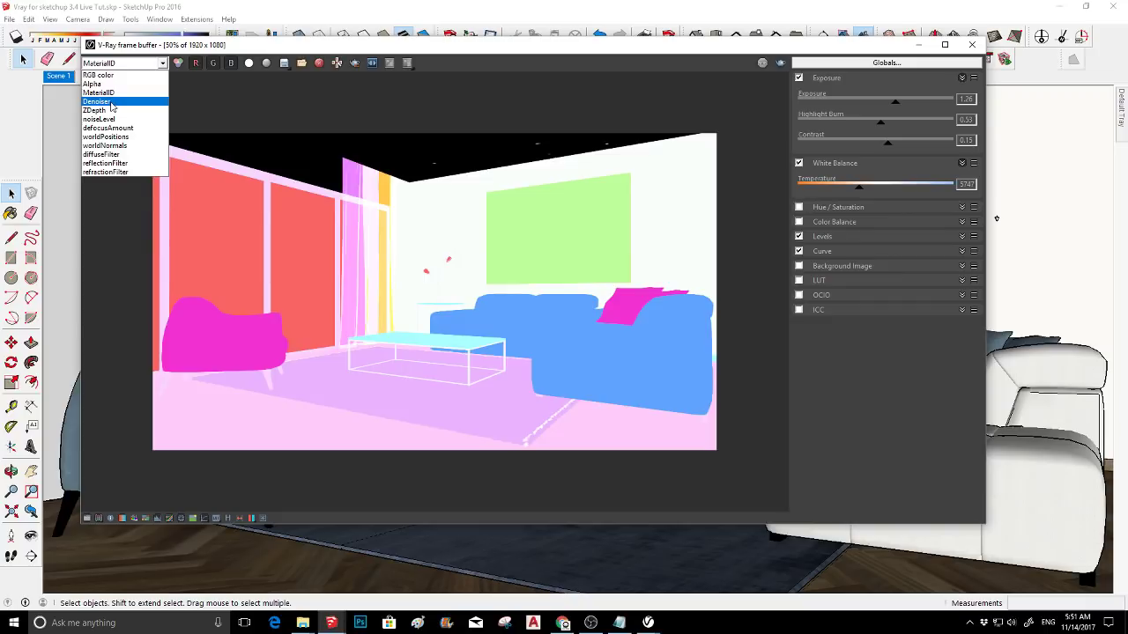
pyautogui.click(111, 102)
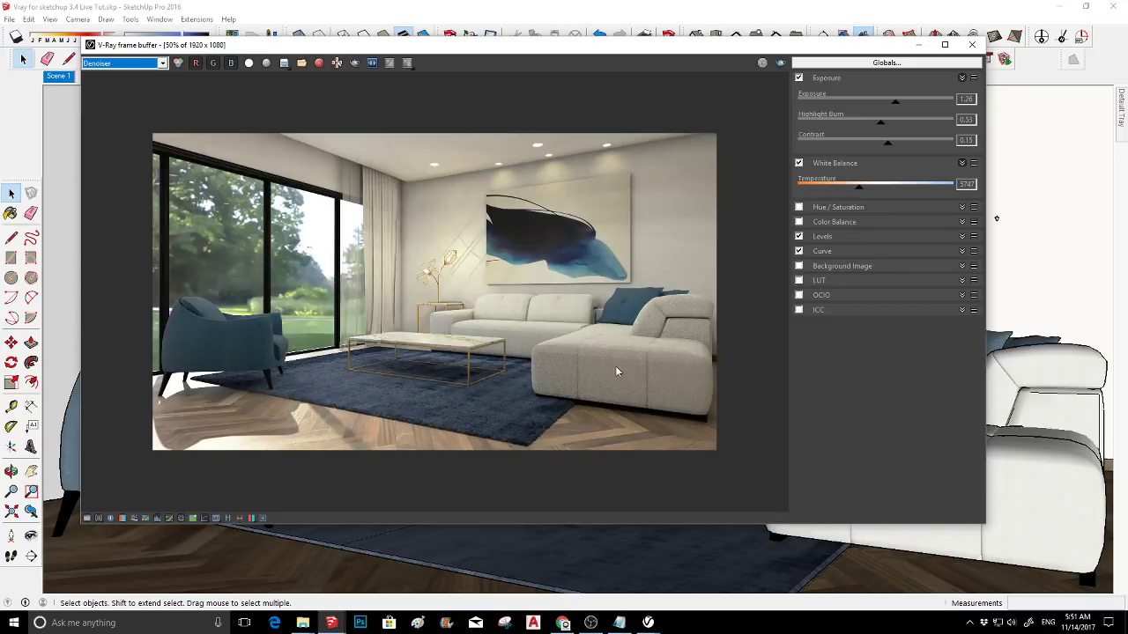
pyautogui.scroll(2, 615, 366)
pyautogui.moveTo(604, 294); pyautogui.dragTo(623, 428, button='middle')
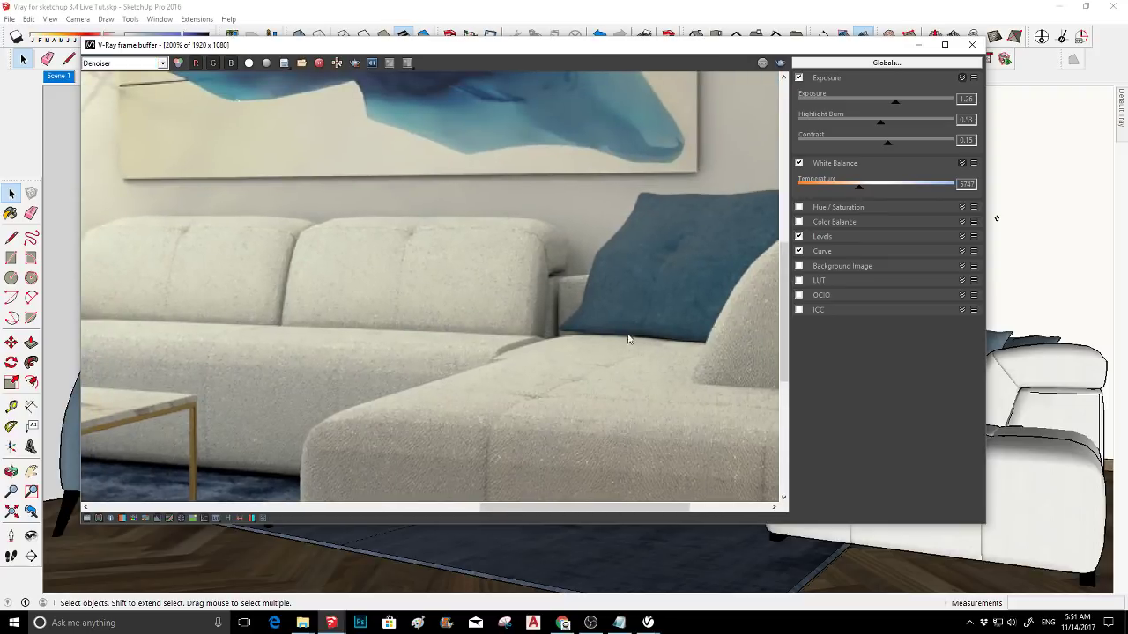
pyautogui.scroll(-2, 572, 290)
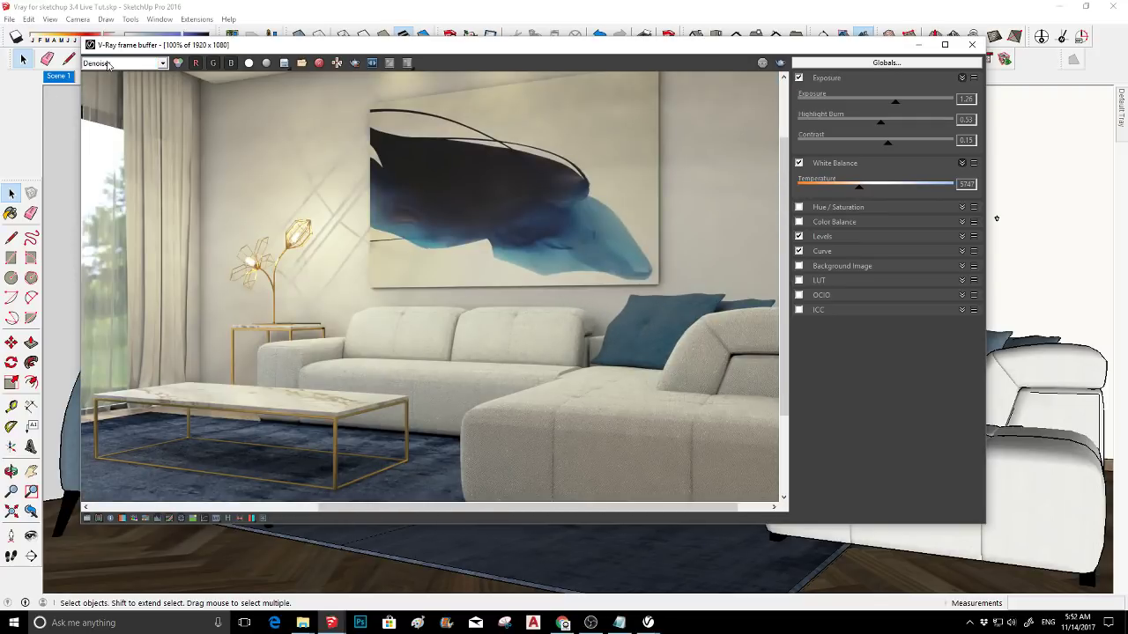
# - Compare the raw RGB color render against the denoised version
pyautogui.click(107, 64)
pyautogui.click(116, 78)
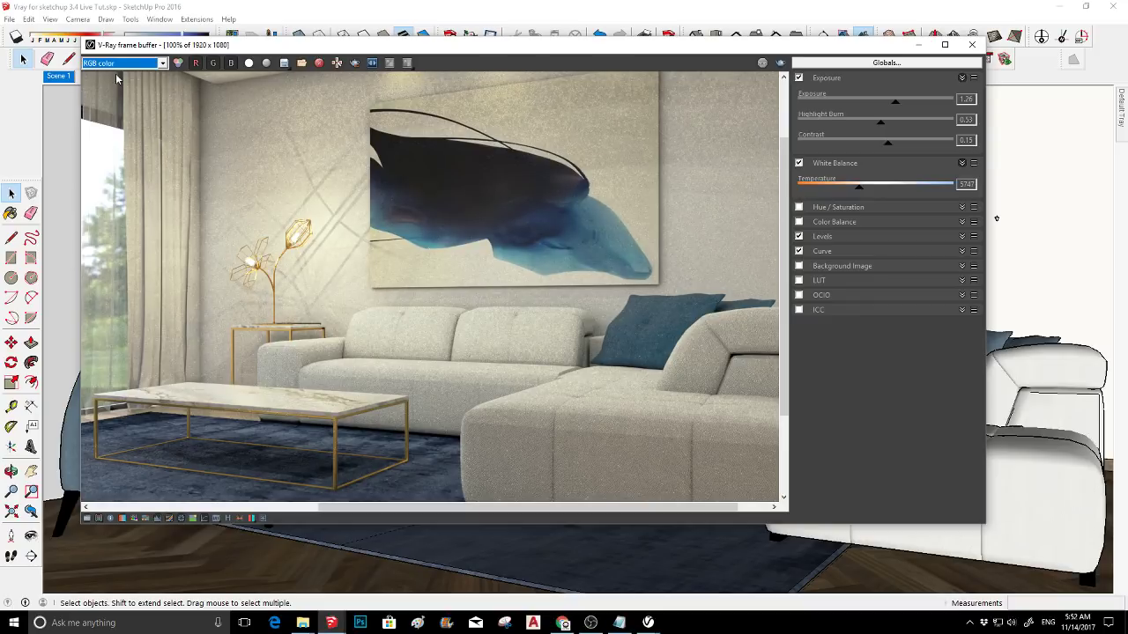
pyautogui.click(118, 63)
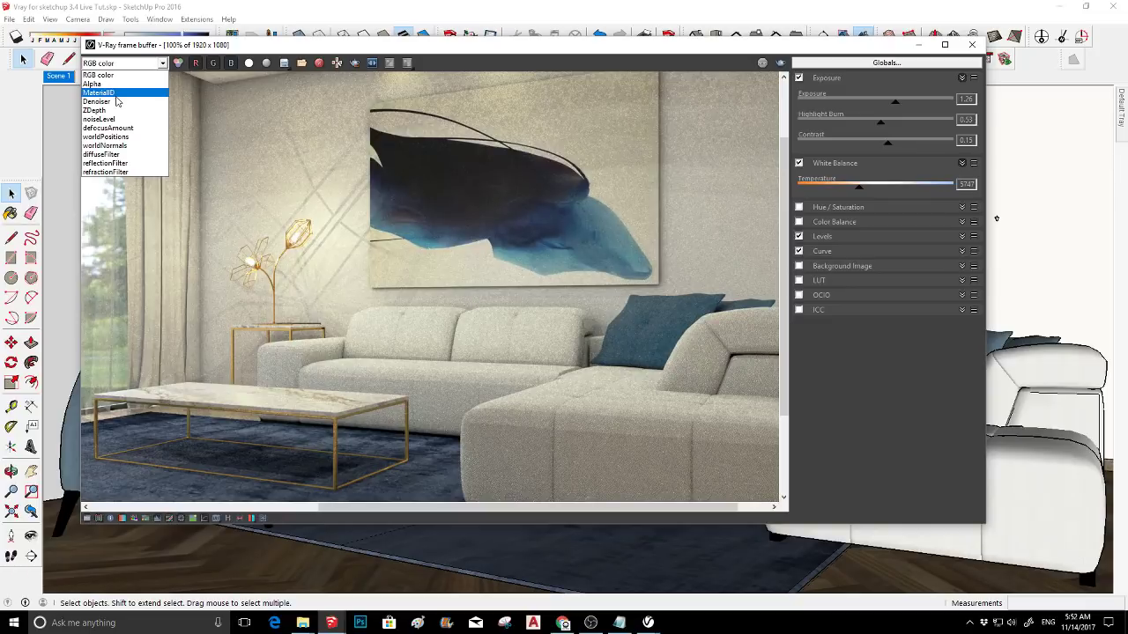
pyautogui.click(116, 102)
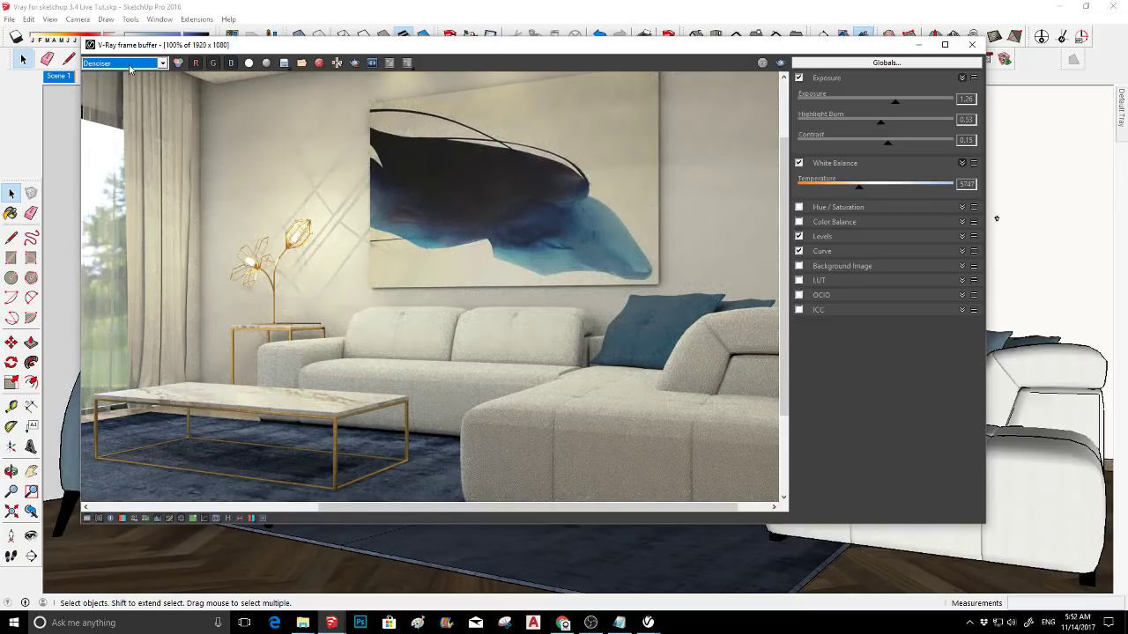
pyautogui.scroll(-2, 220, 174)
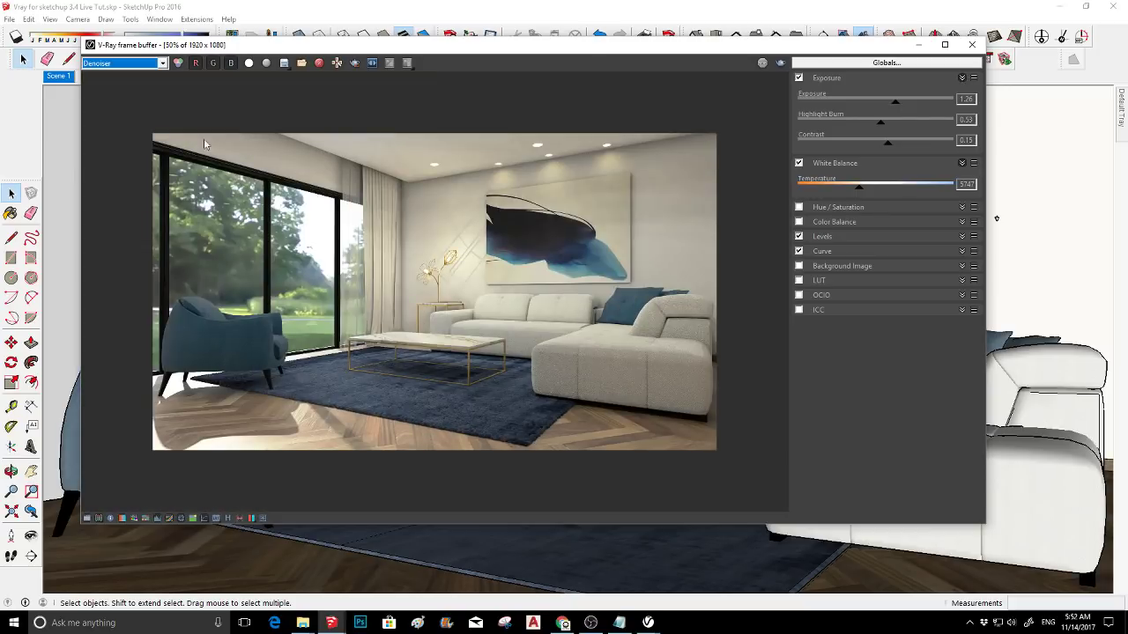
# - Switch to the ZDepth pass, then move the frame buffer right and narrow it
pyautogui.click(123, 65)
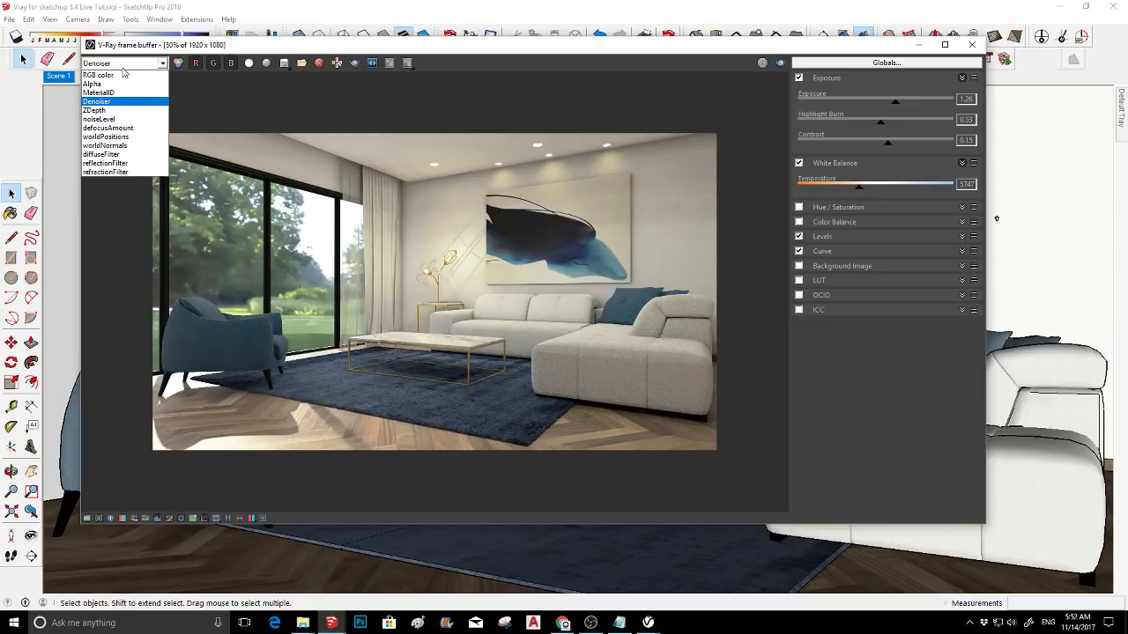
pyautogui.click(123, 110)
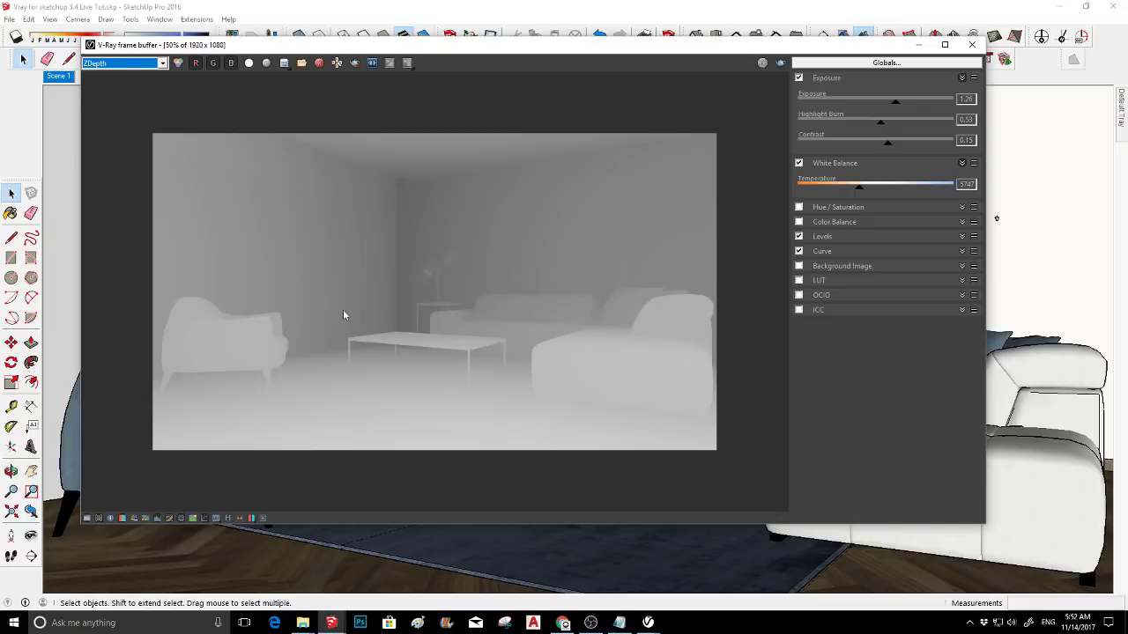
pyautogui.click(116, 65)
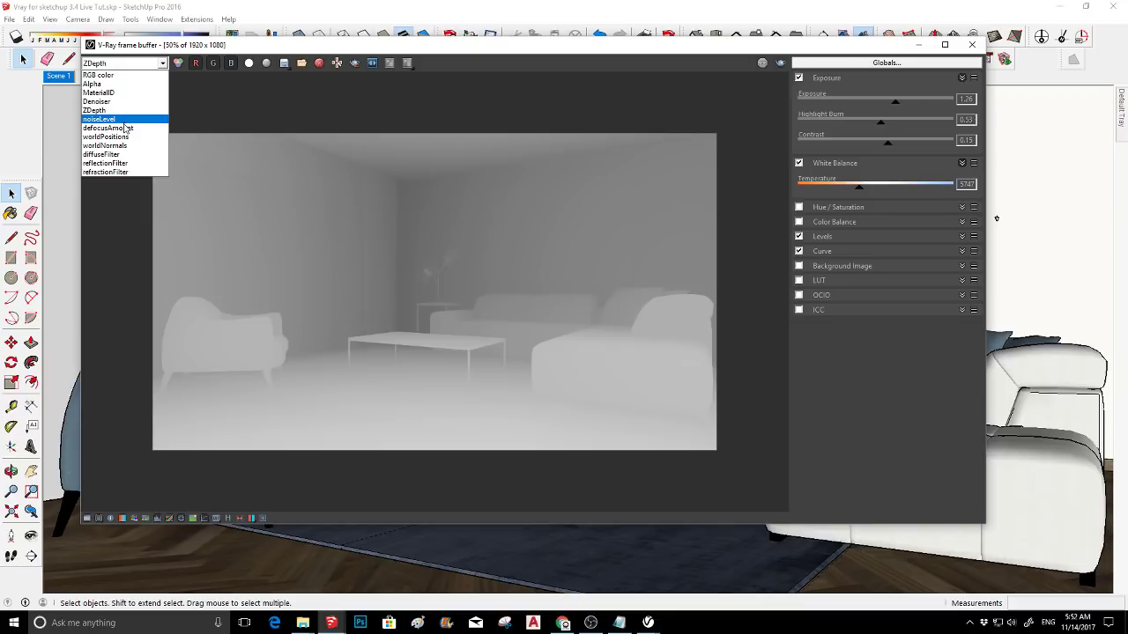
pyautogui.click(197, 89)
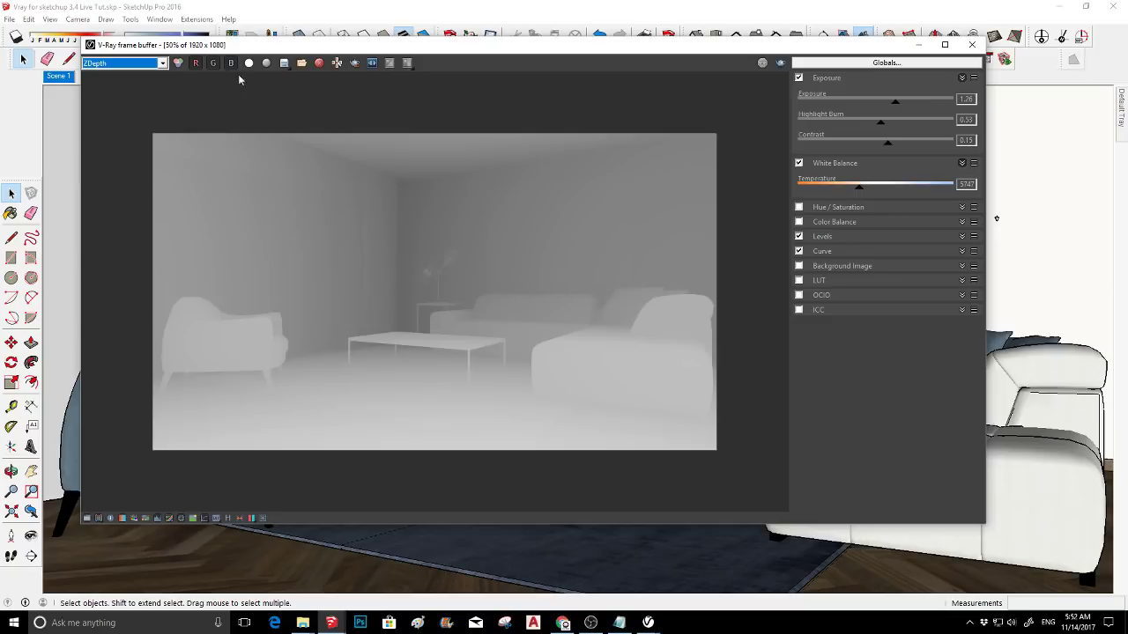
pyautogui.moveTo(302, 46)
pyautogui.mouseDown()
pyautogui.moveTo(311, 31)
pyautogui.moveTo(372, 29)
pyautogui.mouseUp()
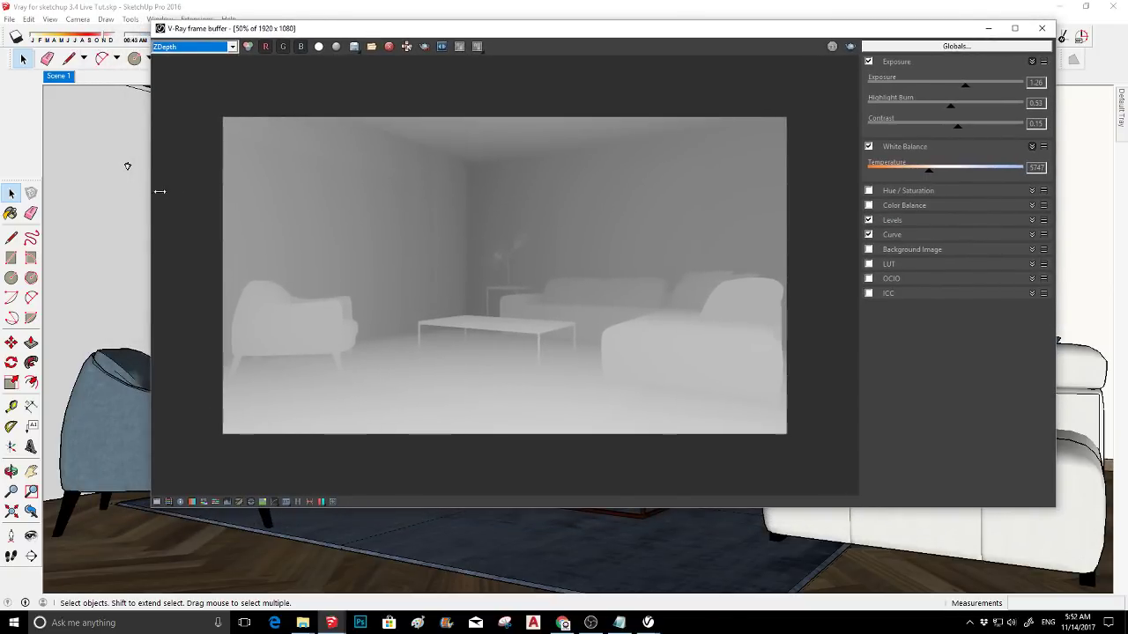
pyautogui.moveTo(153, 192); pyautogui.dragTo(255, 199)
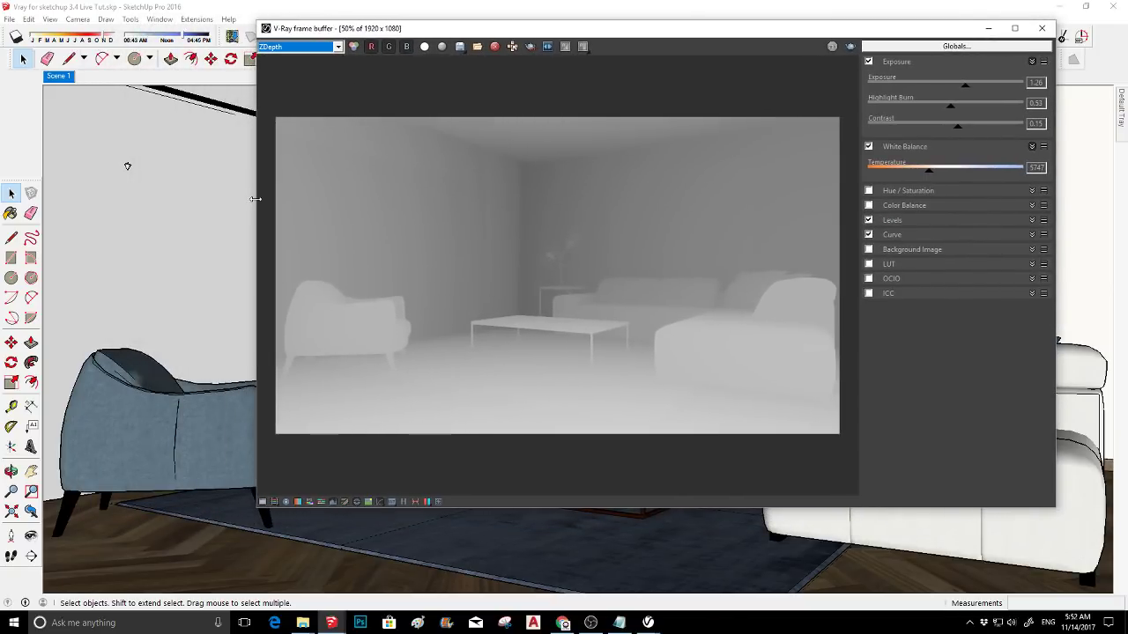
# - Switch the frame buffer channel back to Denoiser
pyautogui.click(459, 46)
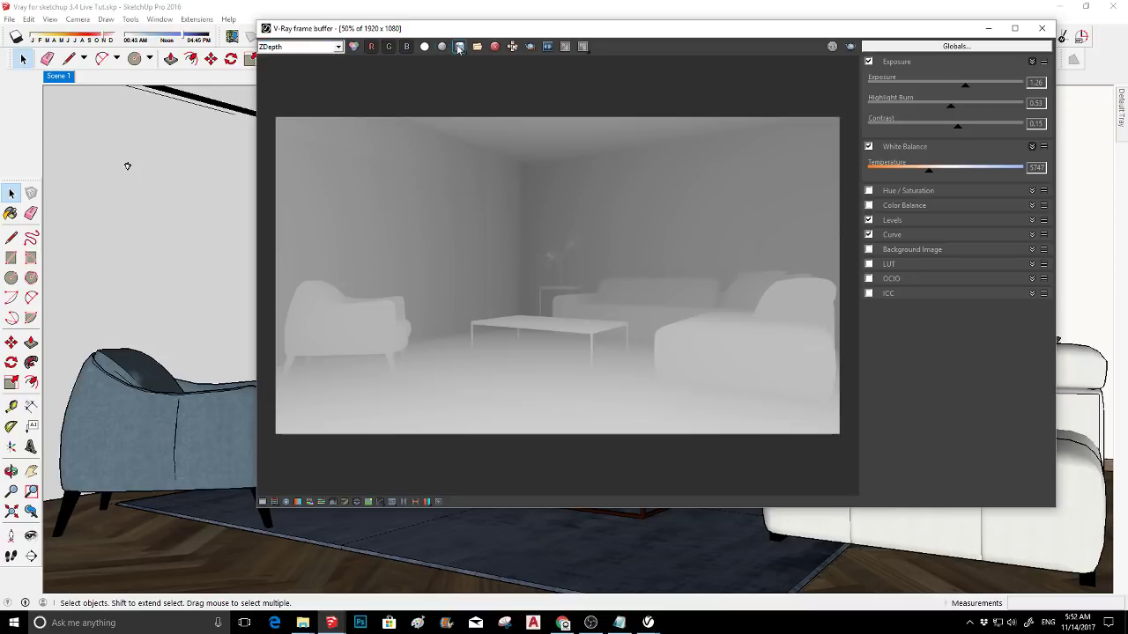
pyautogui.click(299, 46)
pyautogui.click(286, 86)
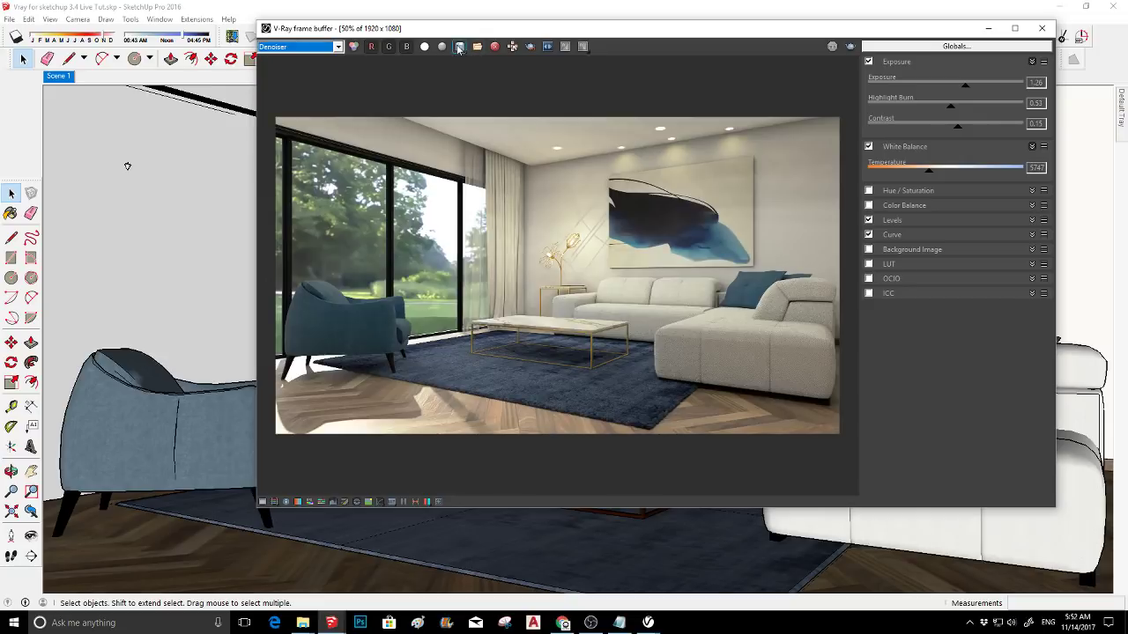
# - Open the Save image dialog, browse to the YOUTUBE folder, then cancel
pyautogui.click(459, 46)
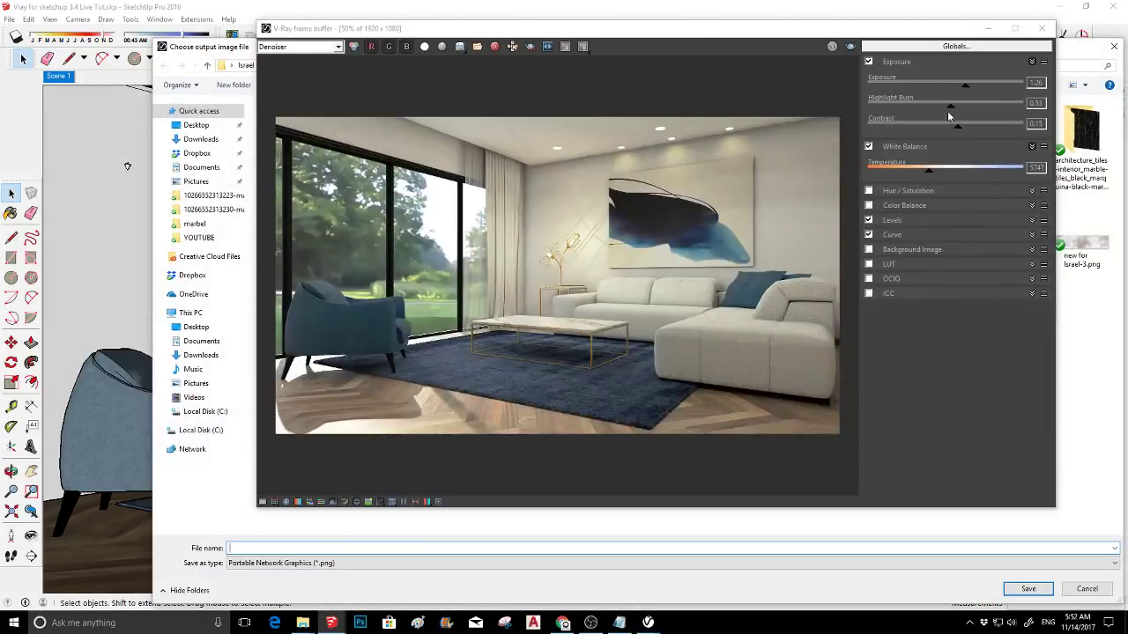
pyautogui.click(1075, 53)
pyautogui.click(200, 238)
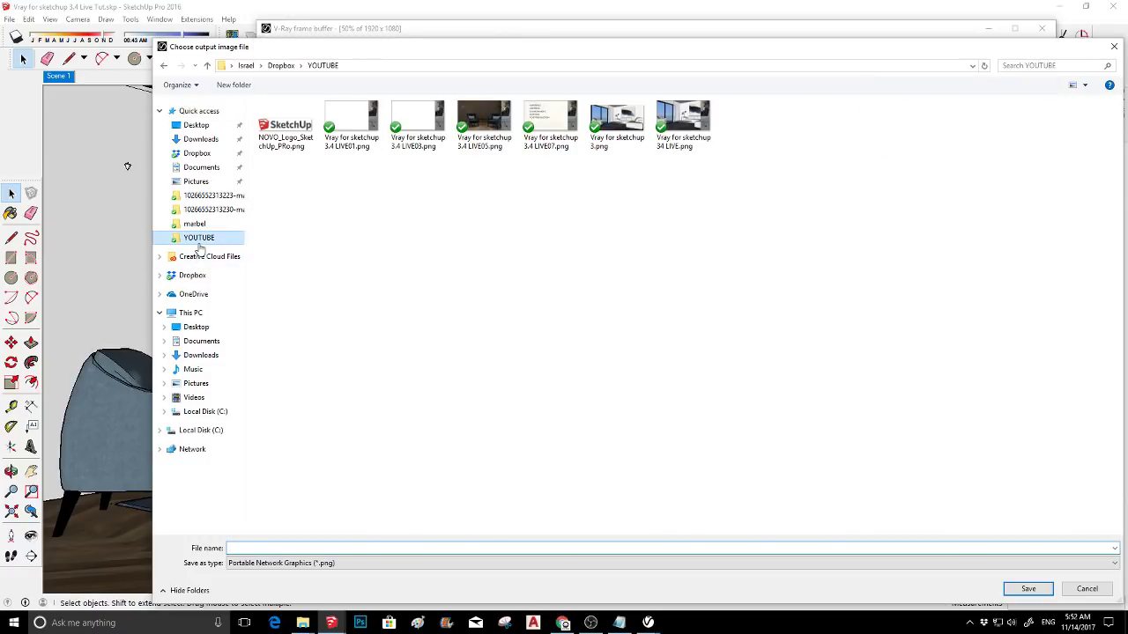
pyautogui.press('Escape')
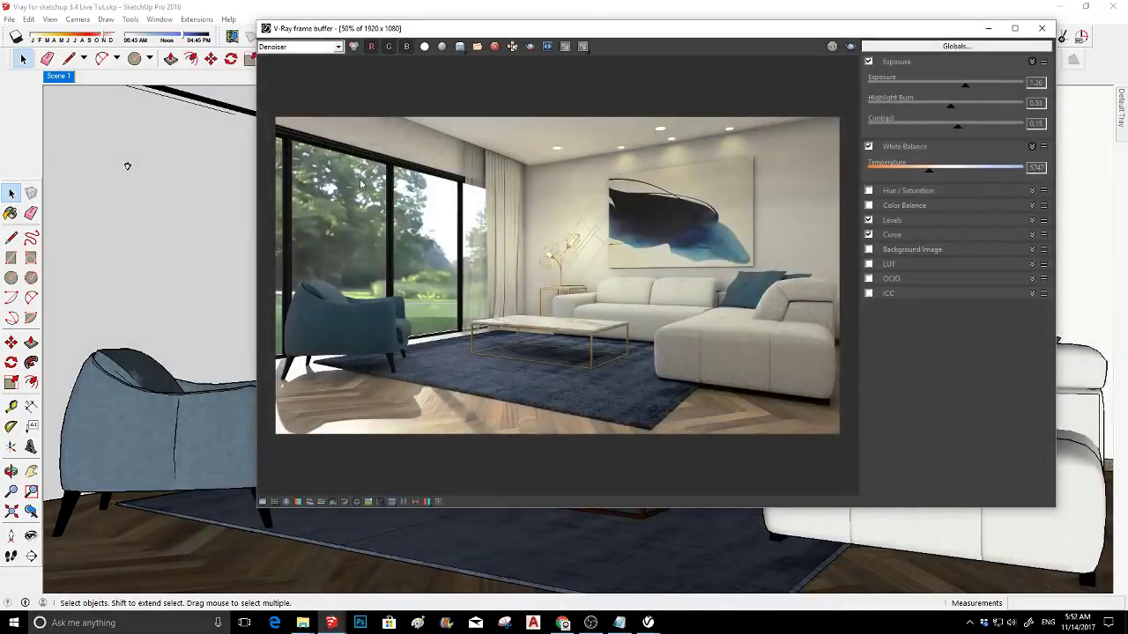
# - Keep the Denoiser channel selected and cancel a second save attempt
pyautogui.click(319, 50)
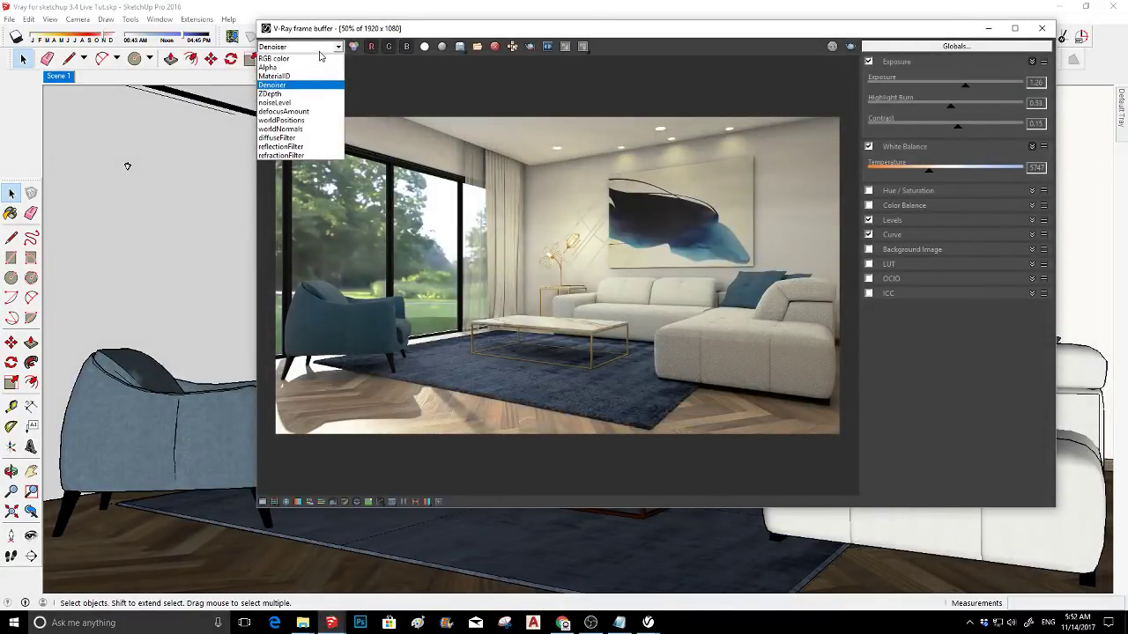
pyautogui.click(477, 53)
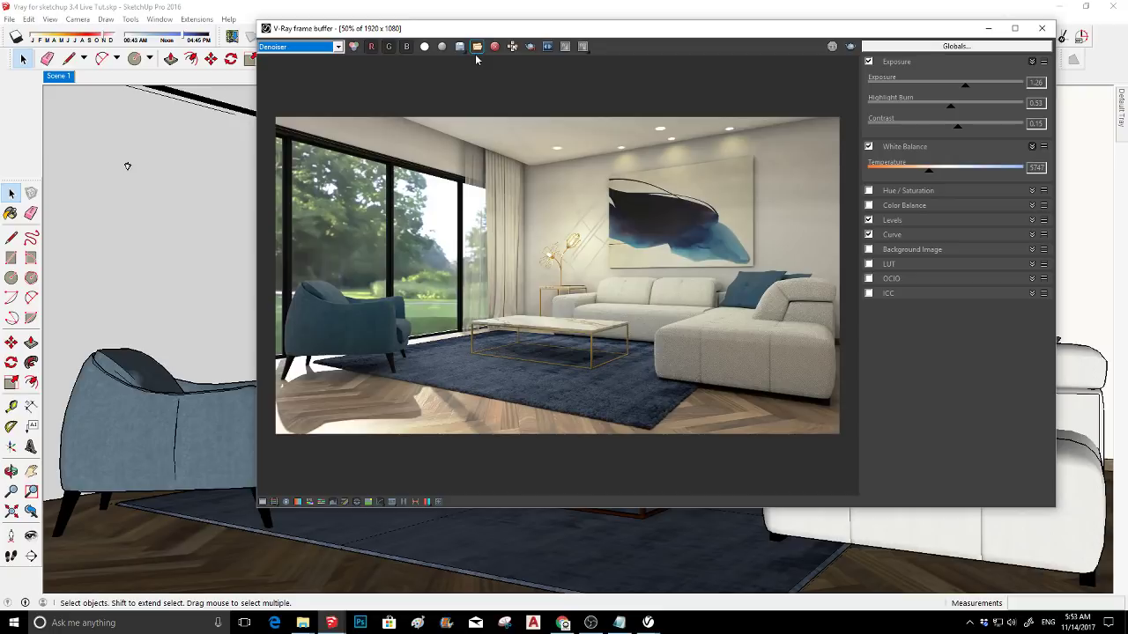
pyautogui.click(477, 49)
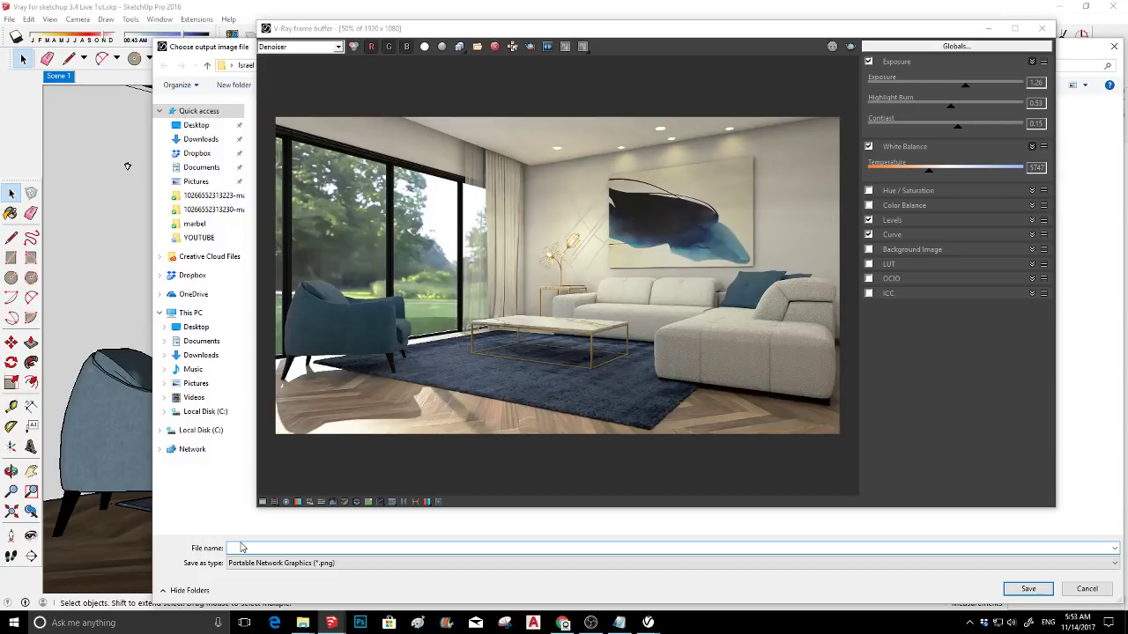
pyautogui.press('Escape')
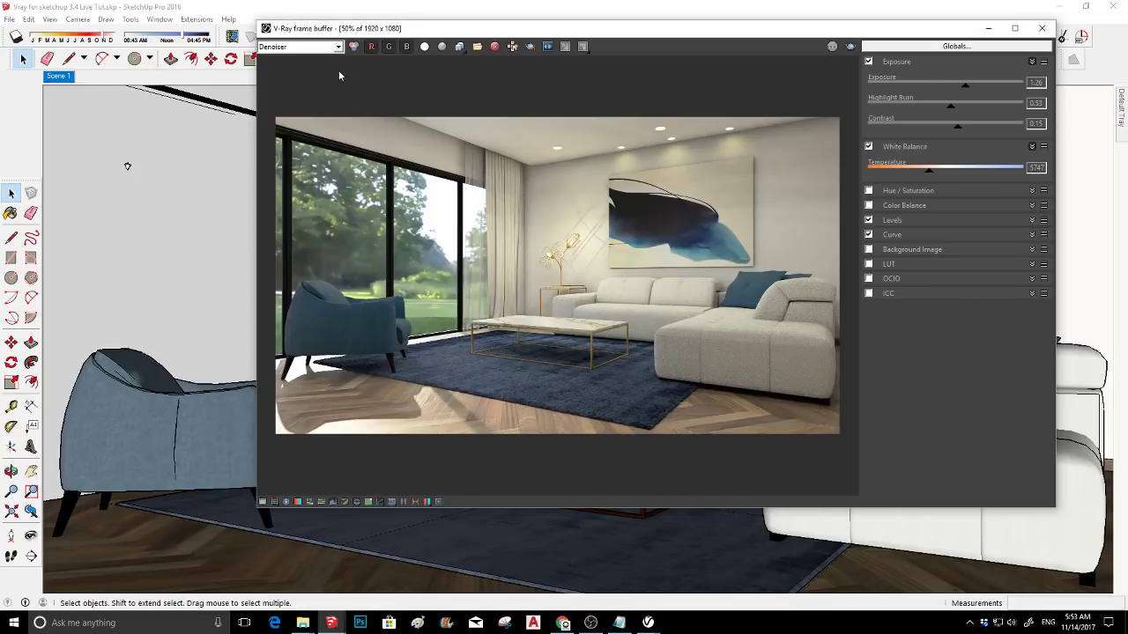
# - Enable Bloom in Lens Effects and toggle it on the RGB color channel to compare
pyautogui.click(439, 502)
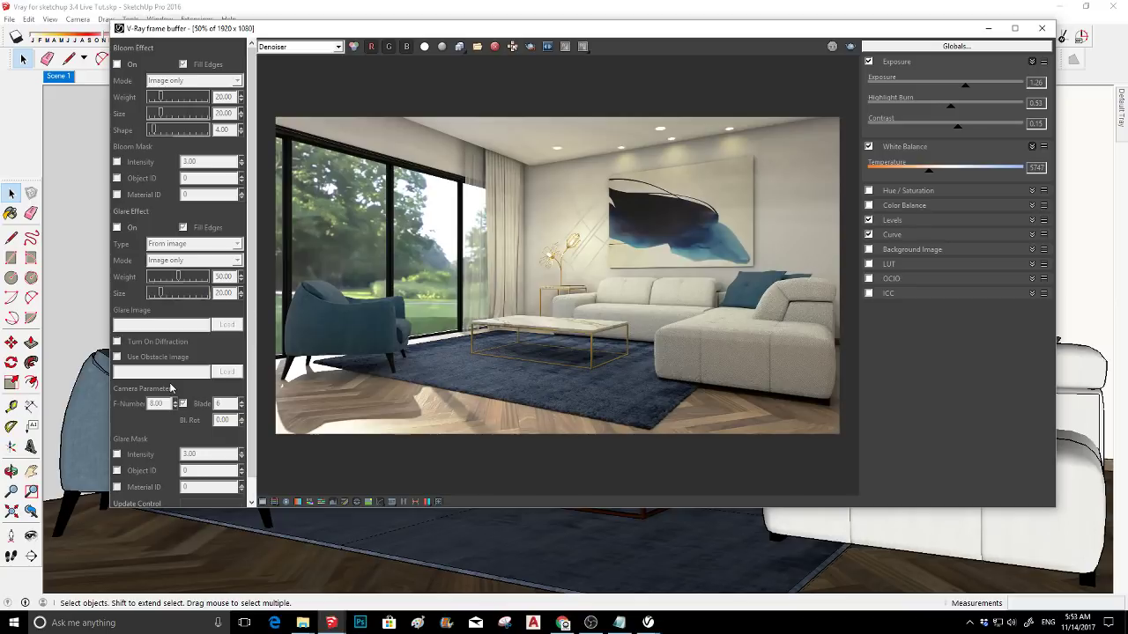
pyautogui.click(117, 65)
pyautogui.click(287, 49)
pyautogui.click(280, 58)
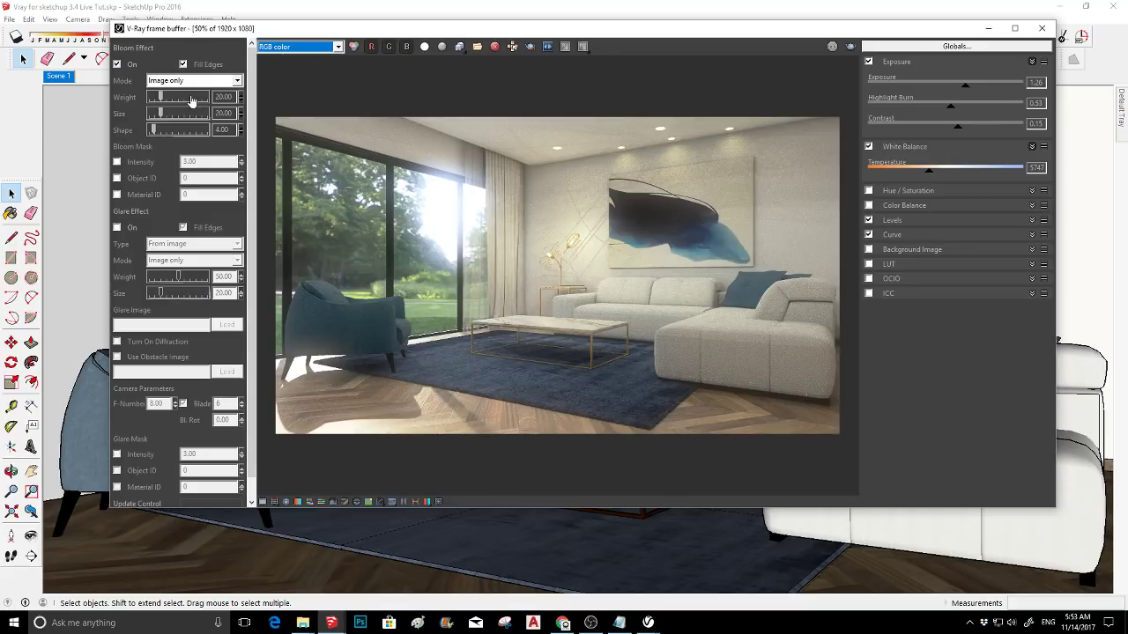
pyautogui.click(117, 65)
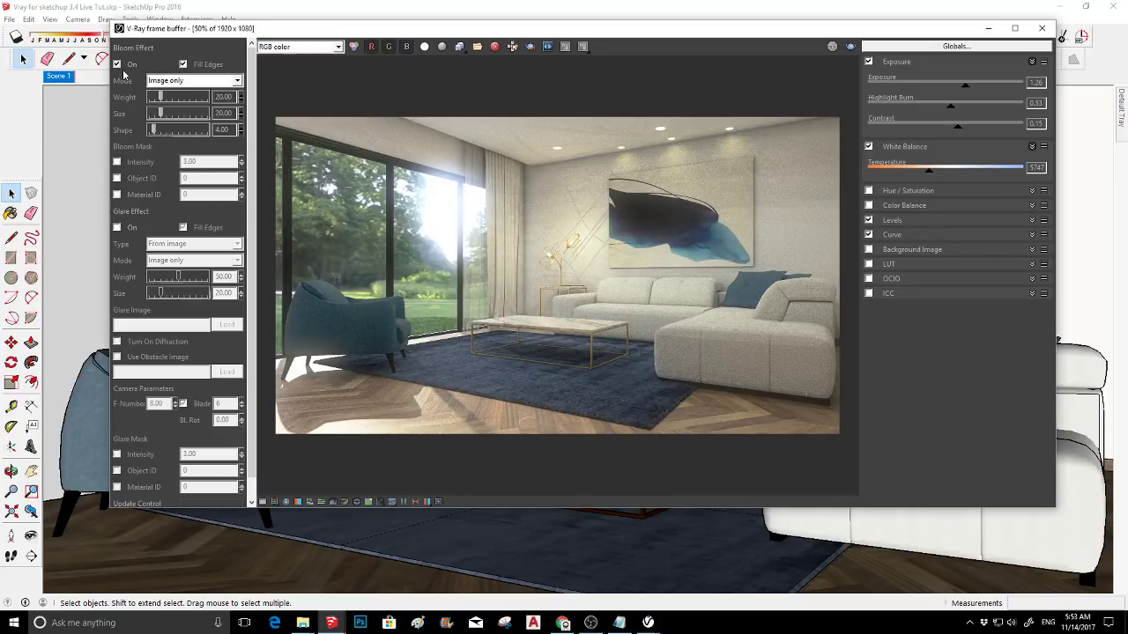
# - Try out different bloom weight, size and shape values
pyautogui.click(181, 100)
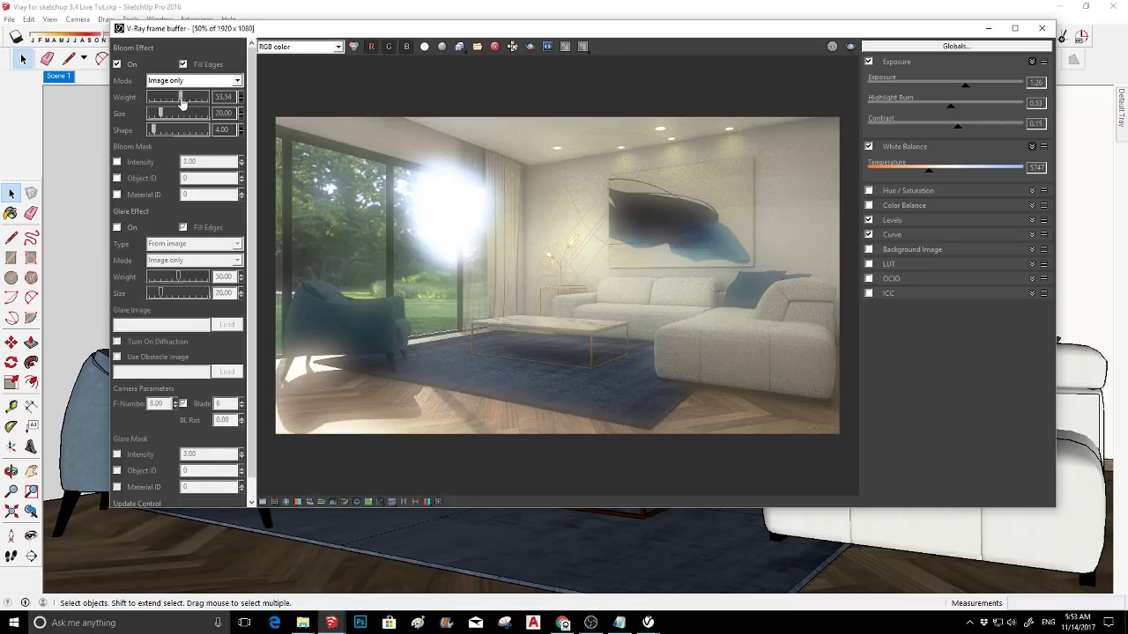
pyautogui.moveTo(181, 102); pyautogui.dragTo(174, 101)
pyautogui.click(188, 115)
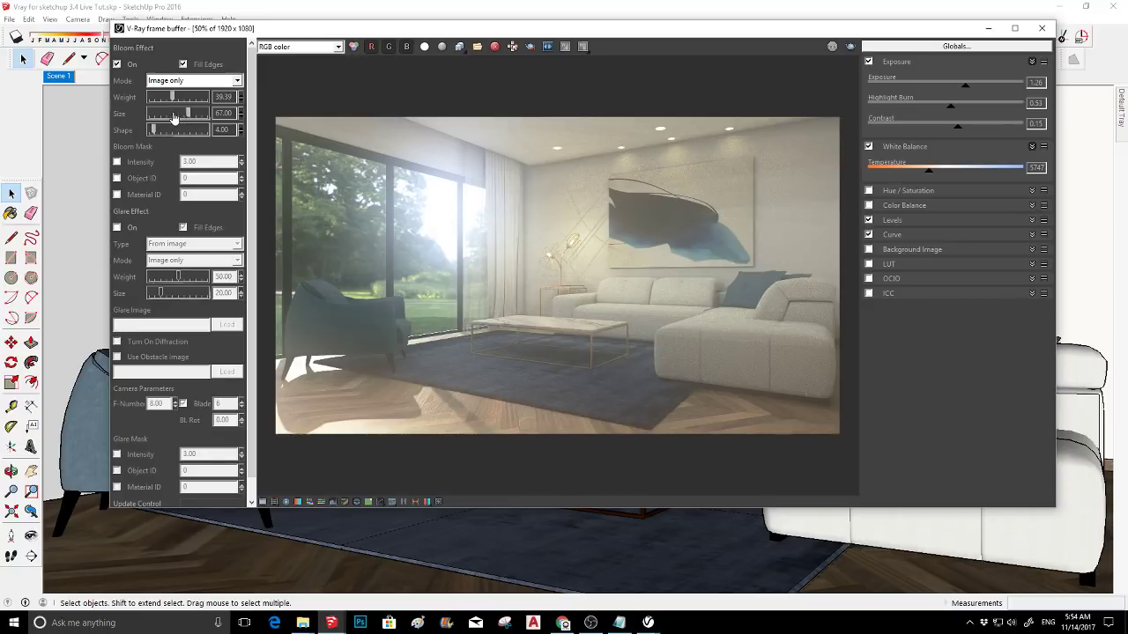
pyautogui.click(159, 114)
pyautogui.moveTo(160, 115); pyautogui.dragTo(153, 117)
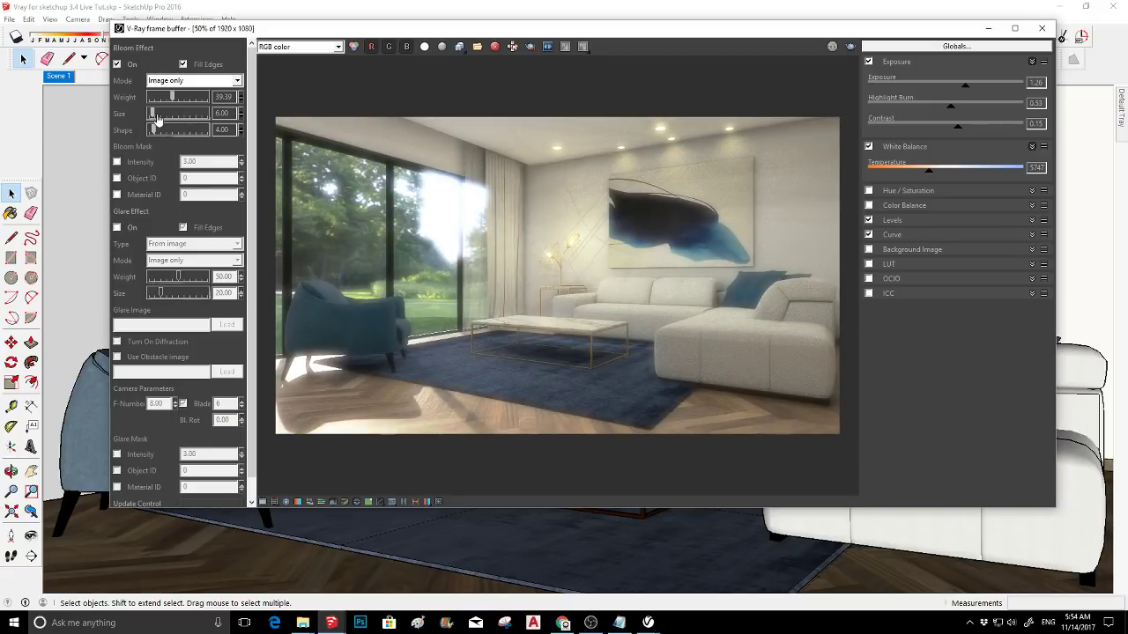
pyautogui.click(178, 130)
pyautogui.moveTo(178, 132); pyautogui.dragTo(173, 133)
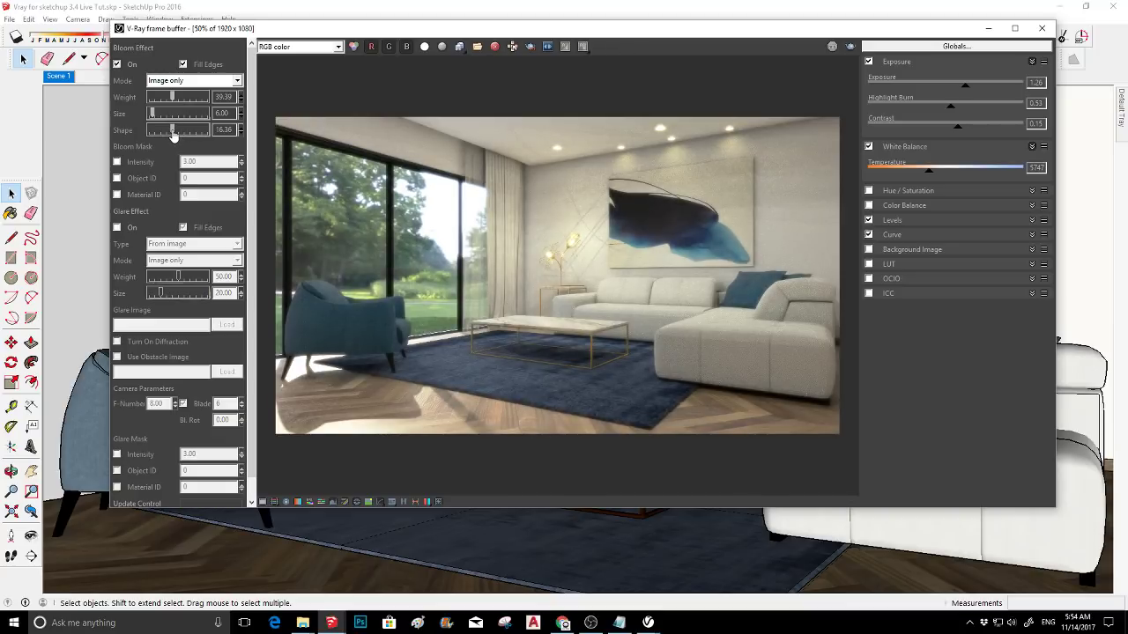
pyautogui.moveTo(174, 133); pyautogui.dragTo(167, 134)
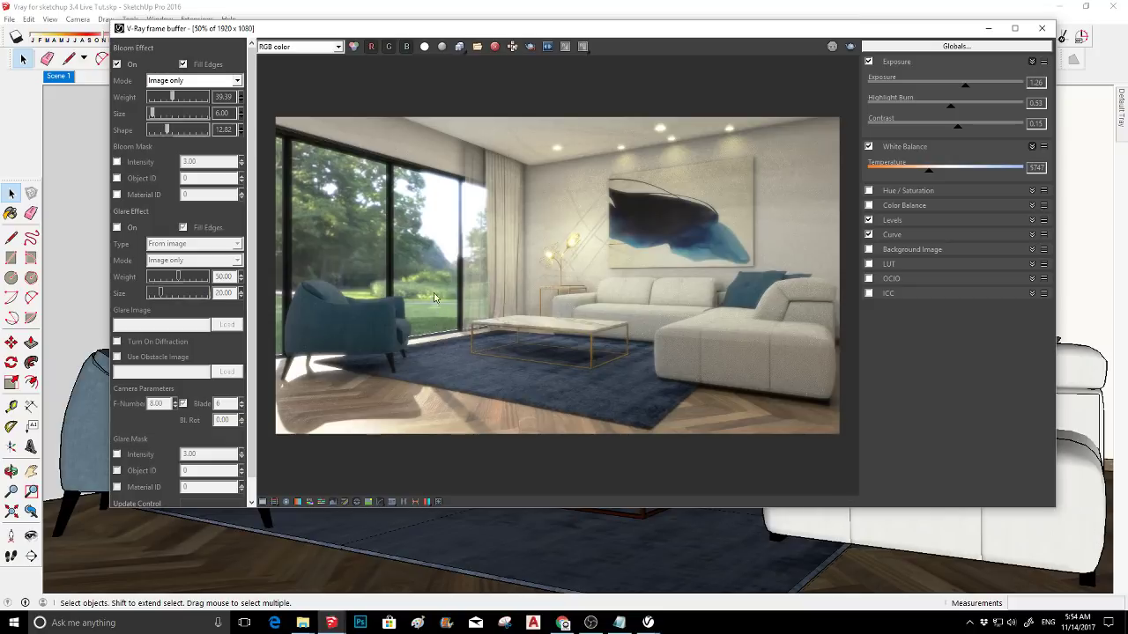
# - Settle bloom at weight 22.22, size 16, shape 23.45 and raise contrast to 0.22
pyautogui.click(162, 99)
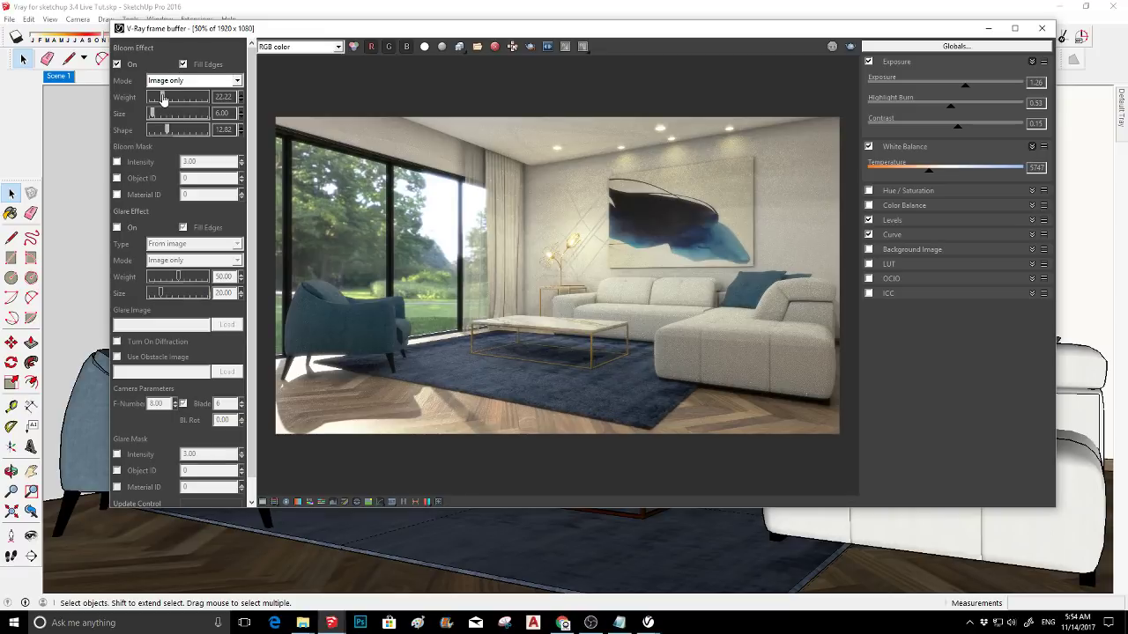
pyautogui.click(159, 114)
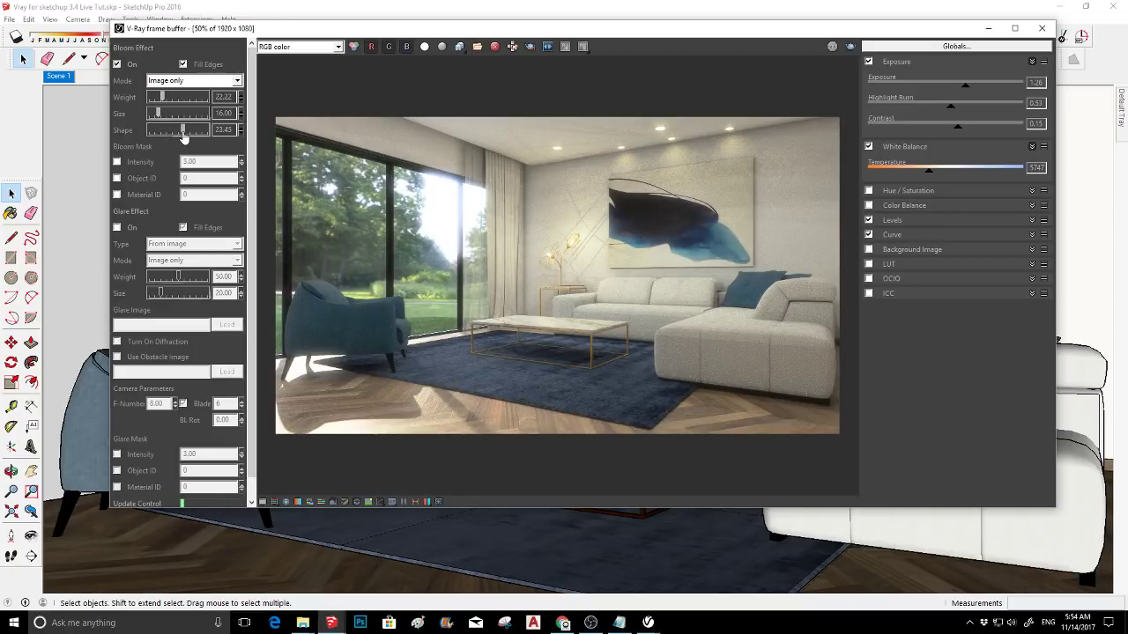
pyautogui.click(184, 132)
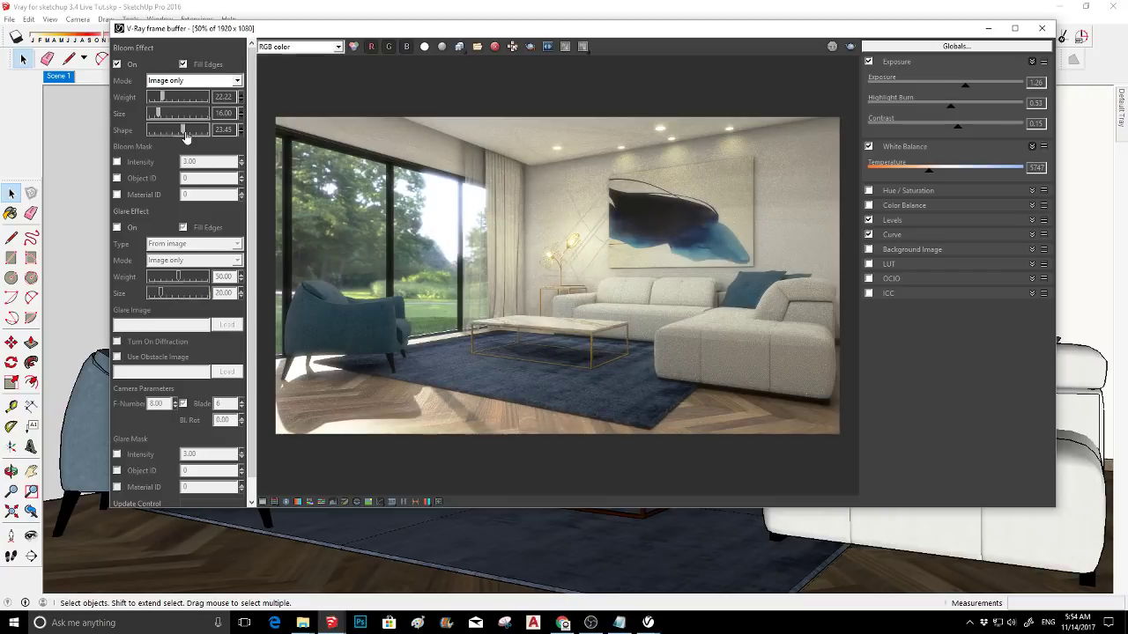
pyautogui.click(190, 131)
pyautogui.moveTo(191, 132); pyautogui.dragTo(182, 132)
pyautogui.moveTo(976, 130); pyautogui.dragTo(964, 131)
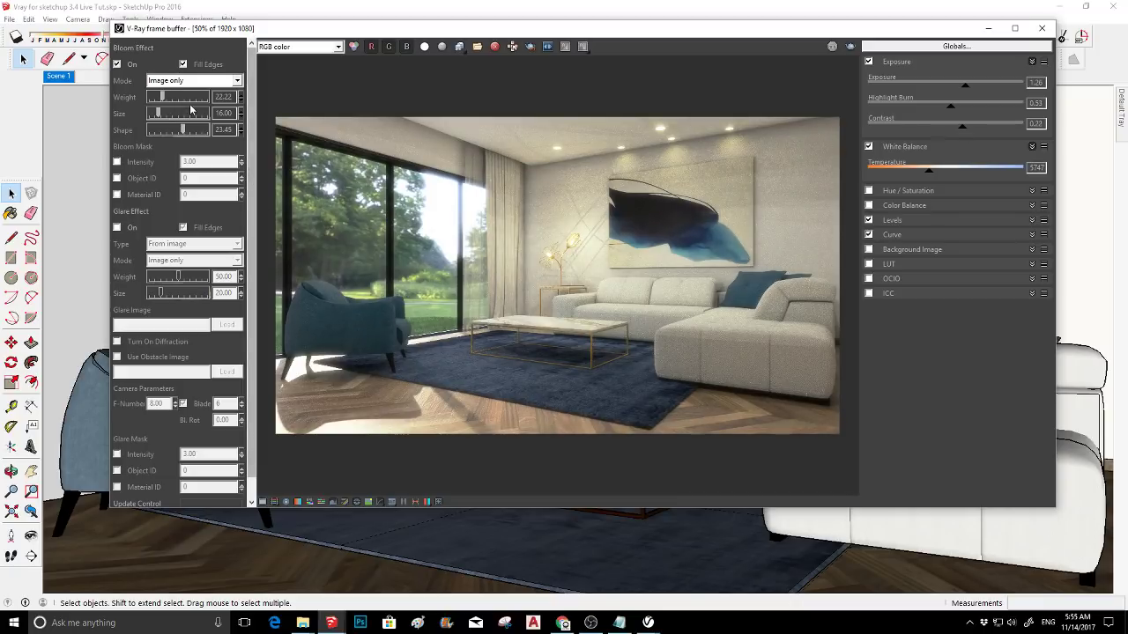
pyautogui.click(118, 64)
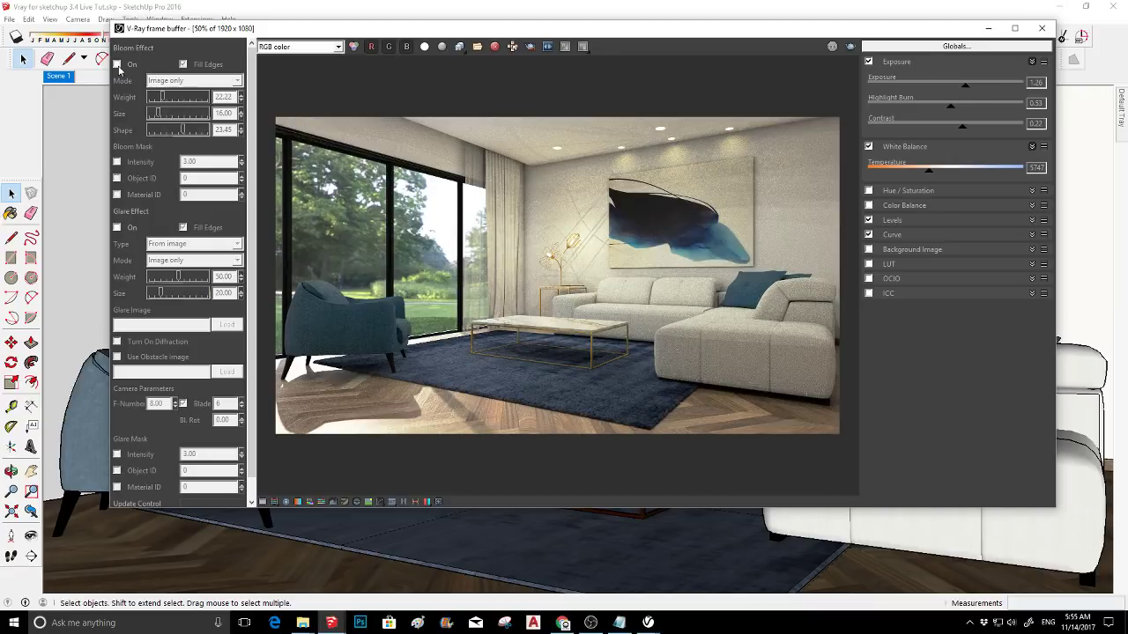
pyautogui.click(118, 65)
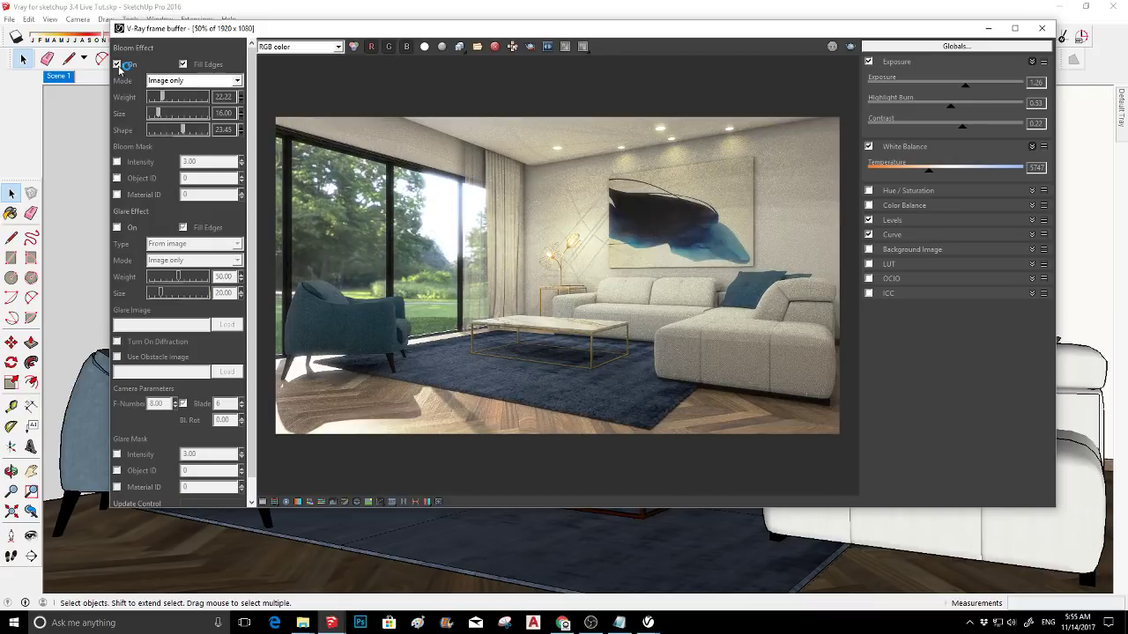
pyautogui.click(117, 65)
pyautogui.click(117, 65)
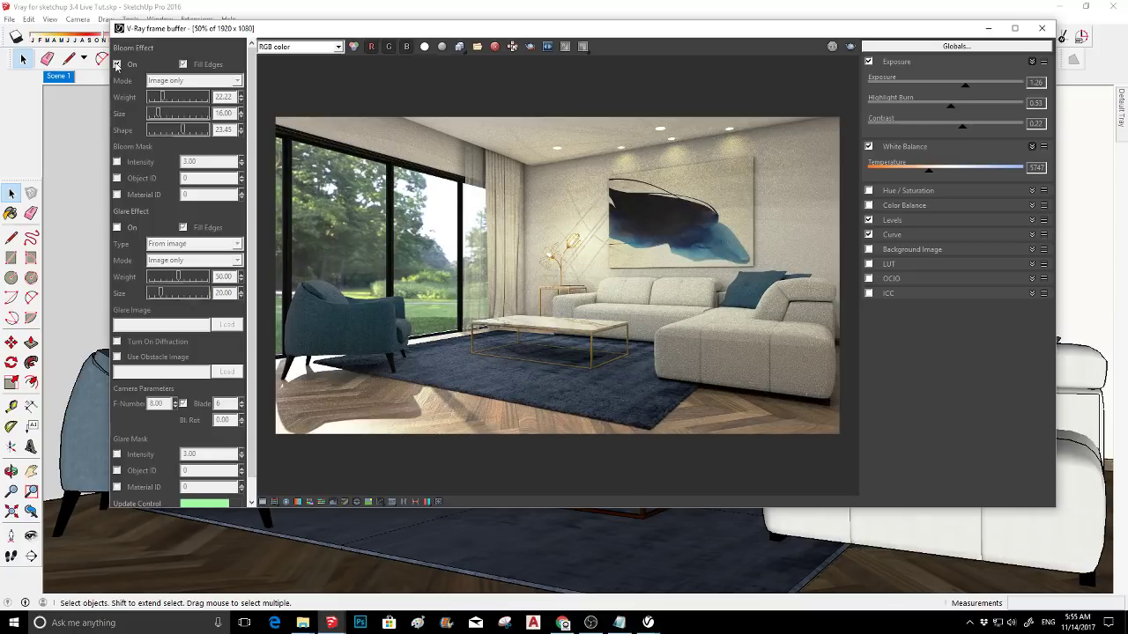
pyautogui.click(117, 65)
pyautogui.click(117, 65)
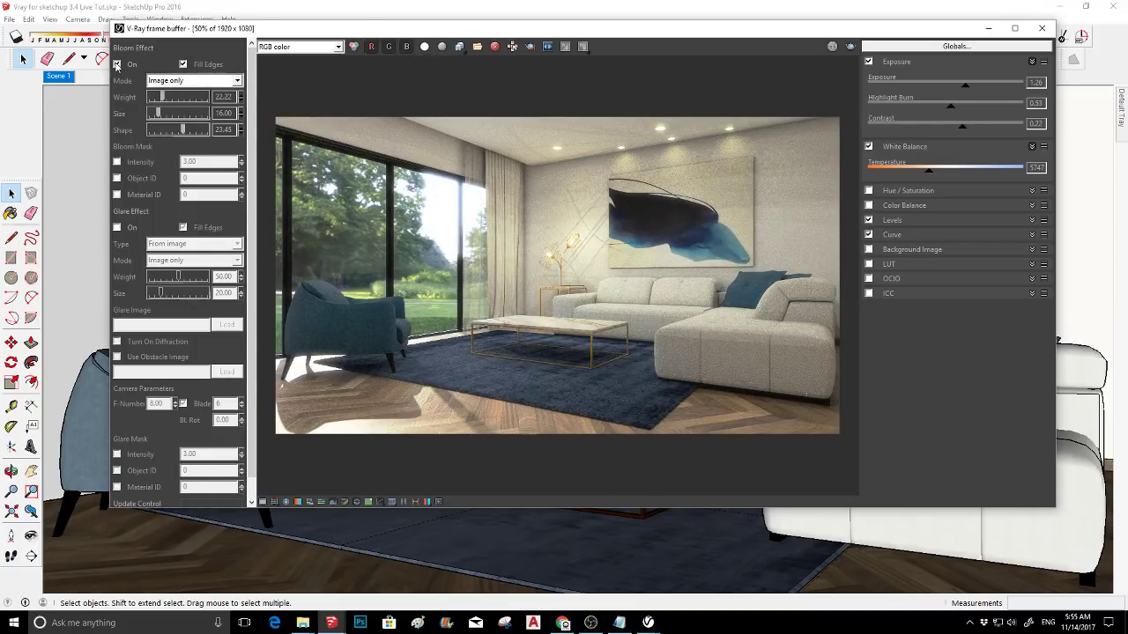
pyautogui.click(118, 64)
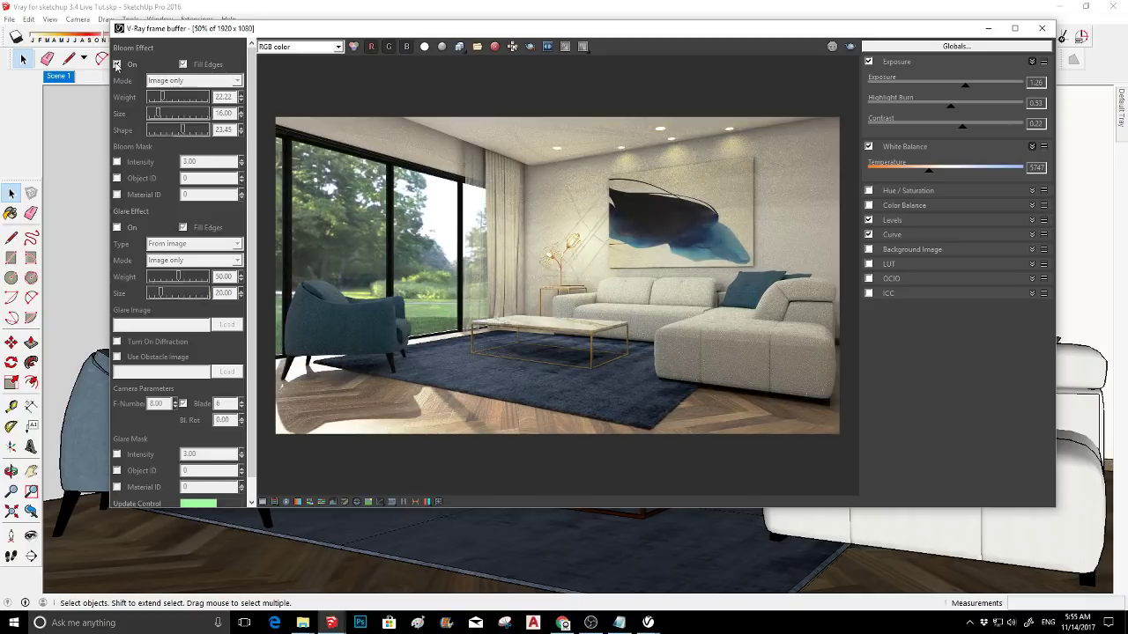
pyautogui.click(117, 65)
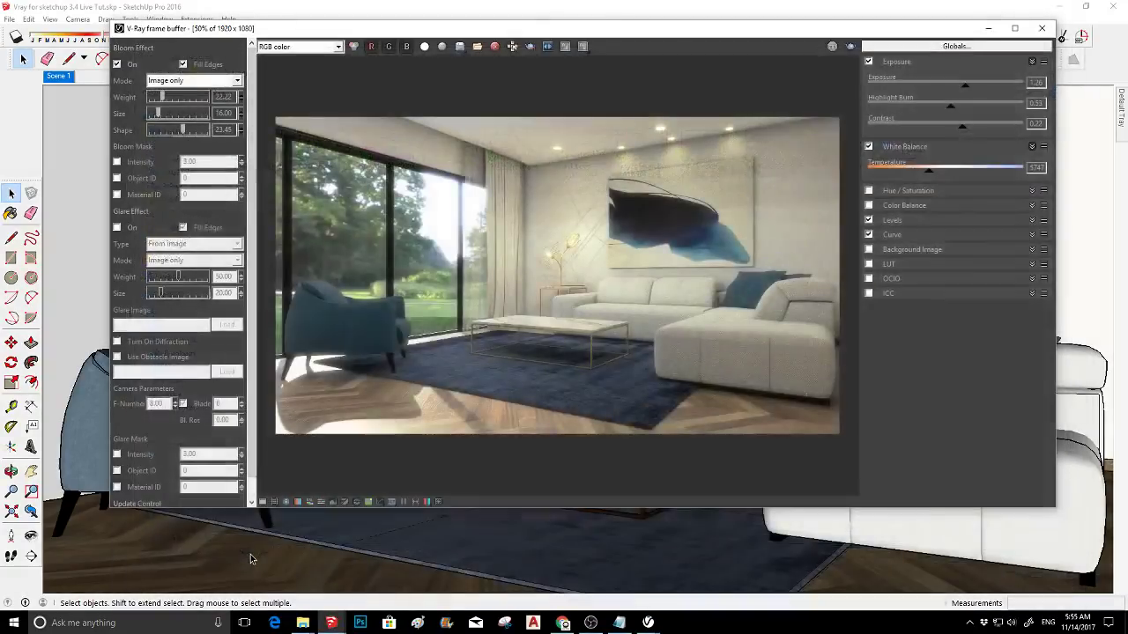
pyautogui.click(590, 622)
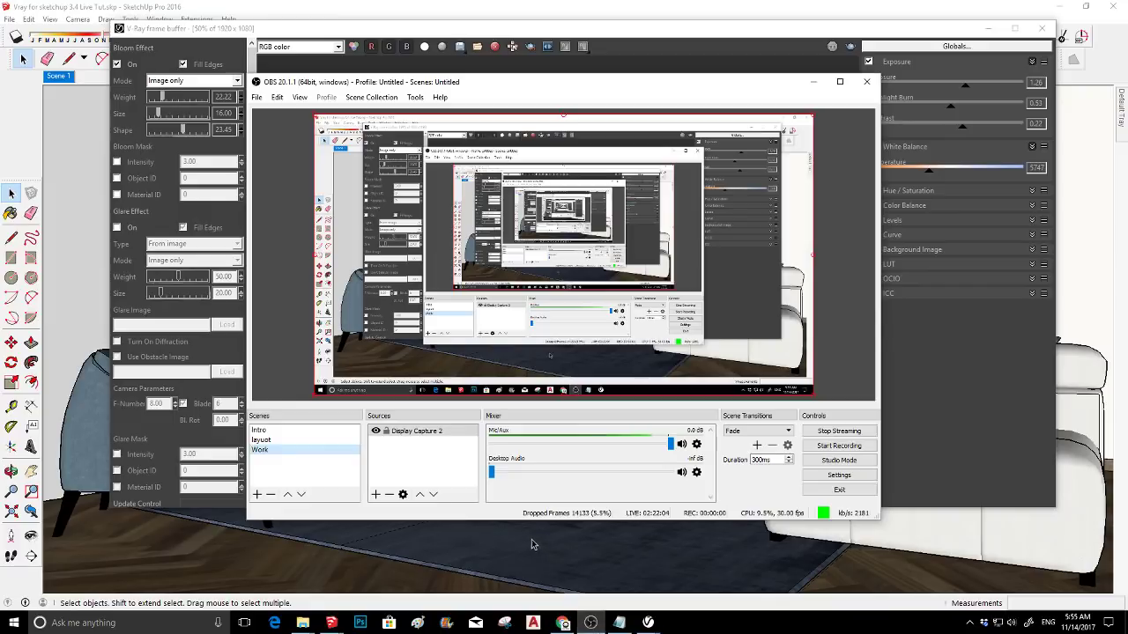
pyautogui.click(375, 494)
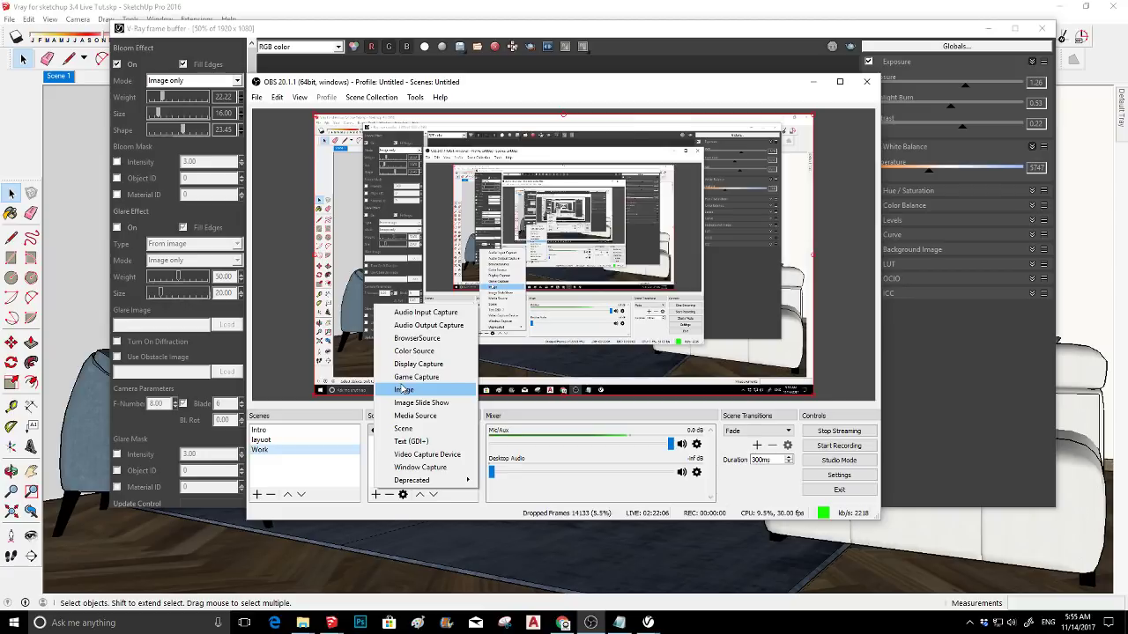
pyautogui.click(403, 388)
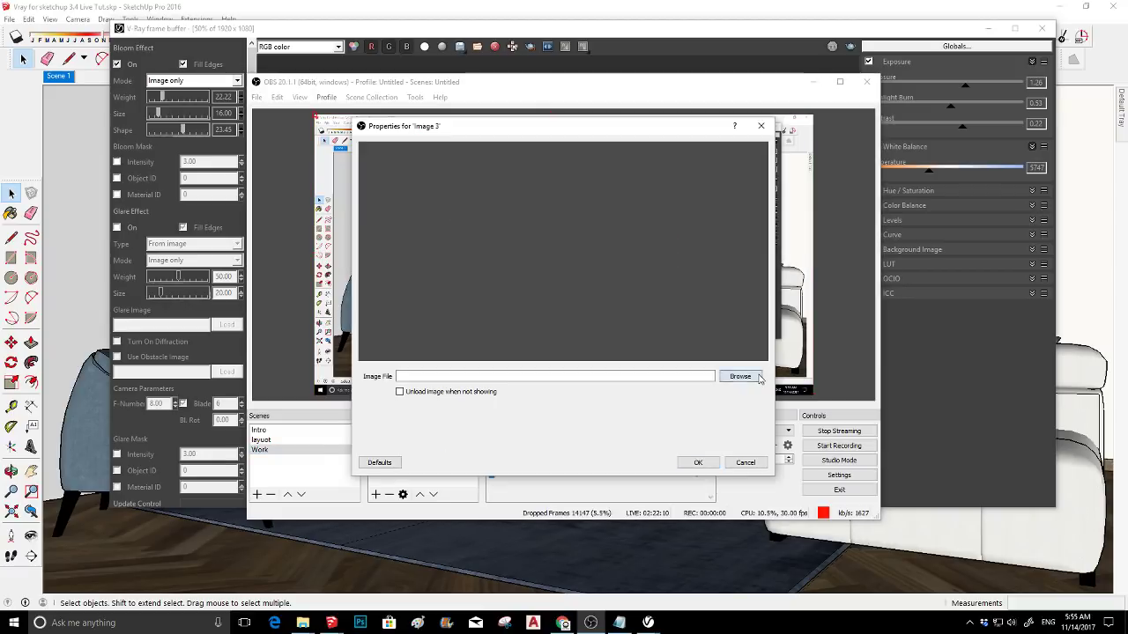
pyautogui.click(746, 378)
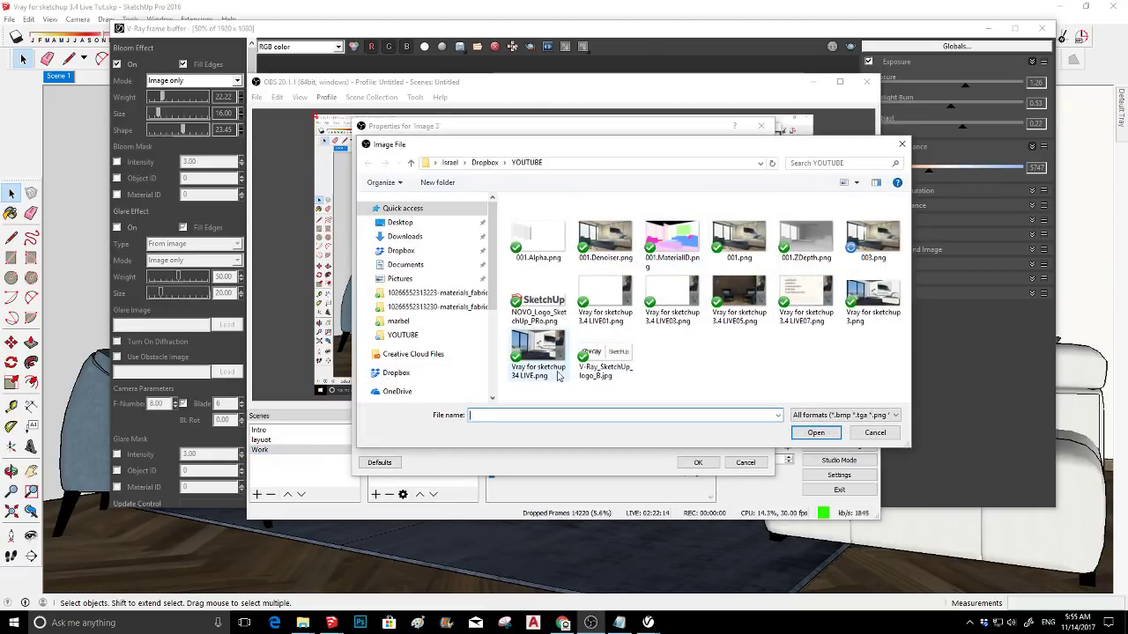
pyautogui.click(825, 414)
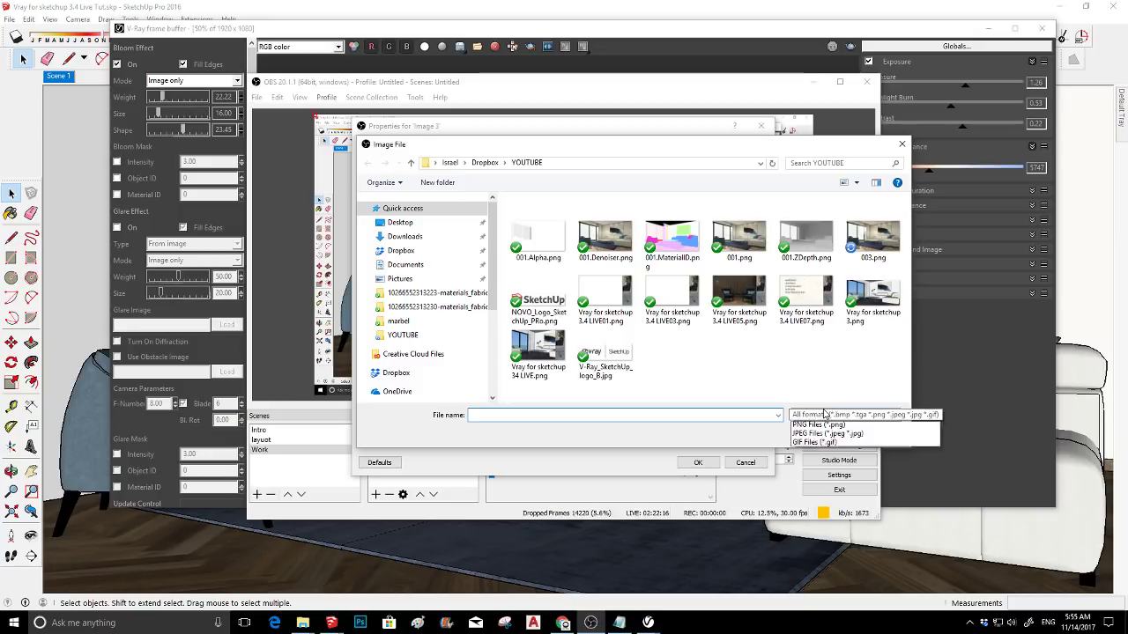
pyautogui.click(826, 443)
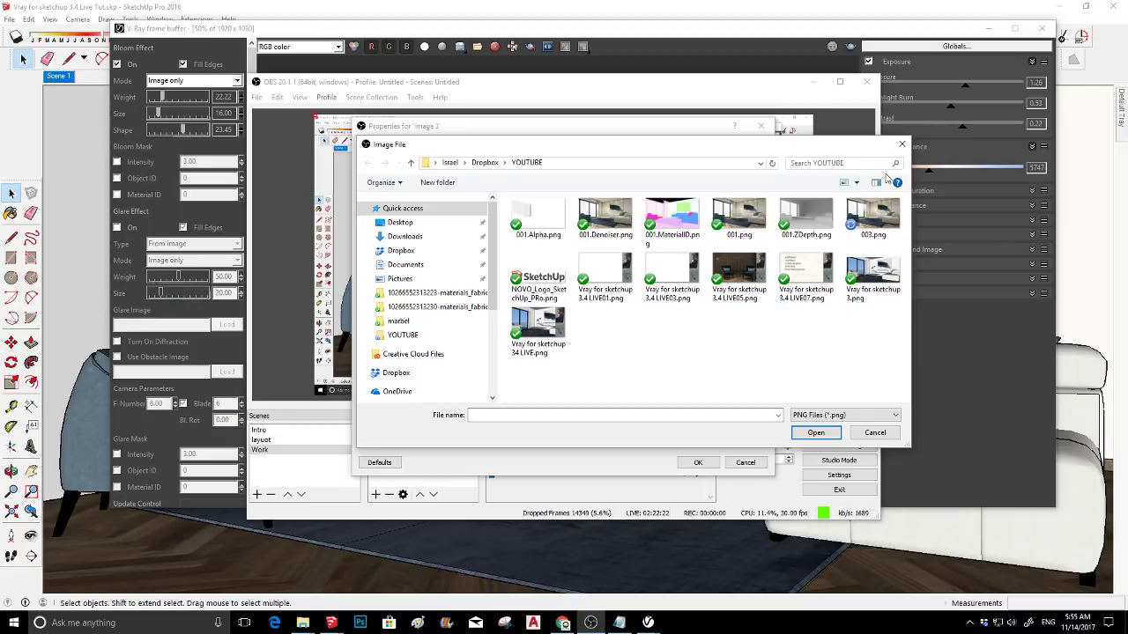
pyautogui.click(901, 144)
pyautogui.click(868, 83)
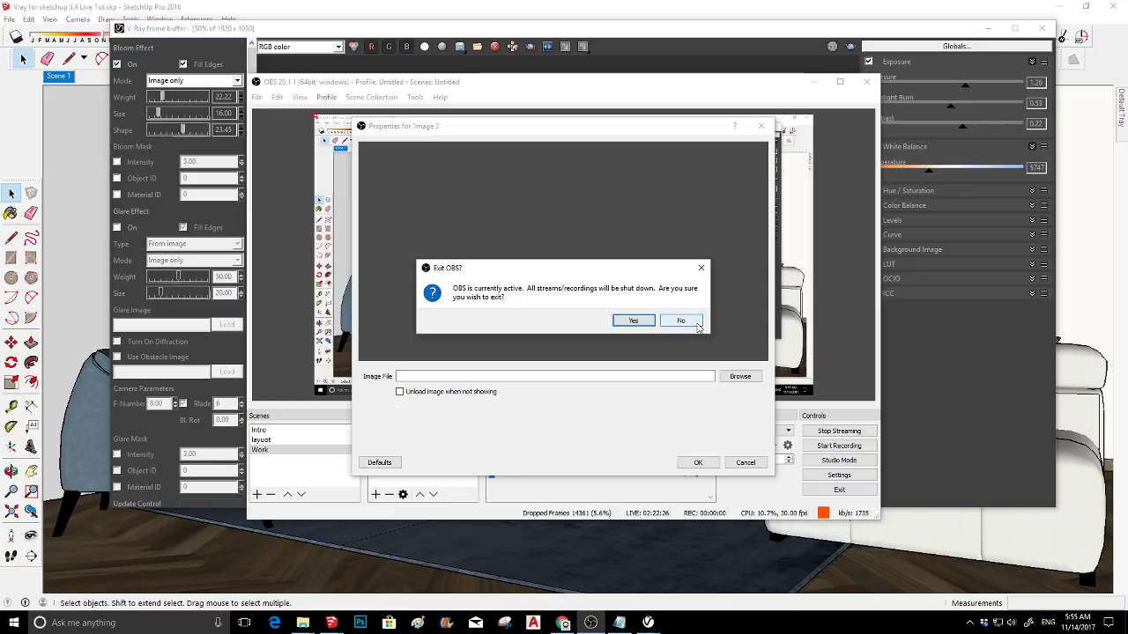
pyautogui.click(697, 327)
pyautogui.click(813, 82)
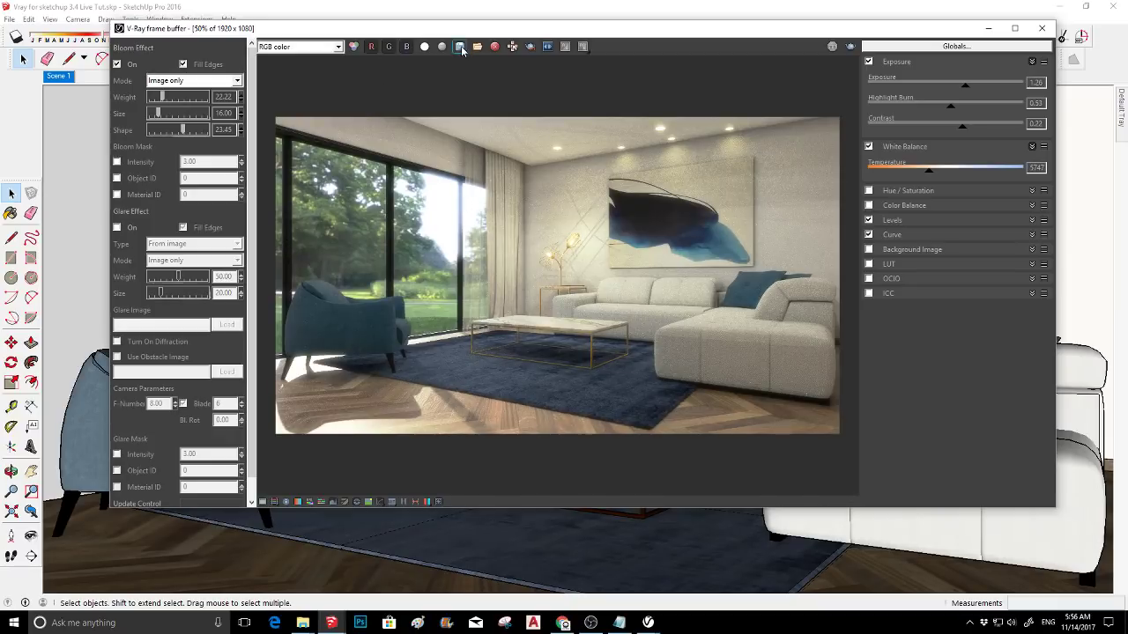
# - Open the save dialog, choose JPEG format and enter 001 as the file name
pyautogui.moveTo(459, 46)
pyautogui.click(460, 65)
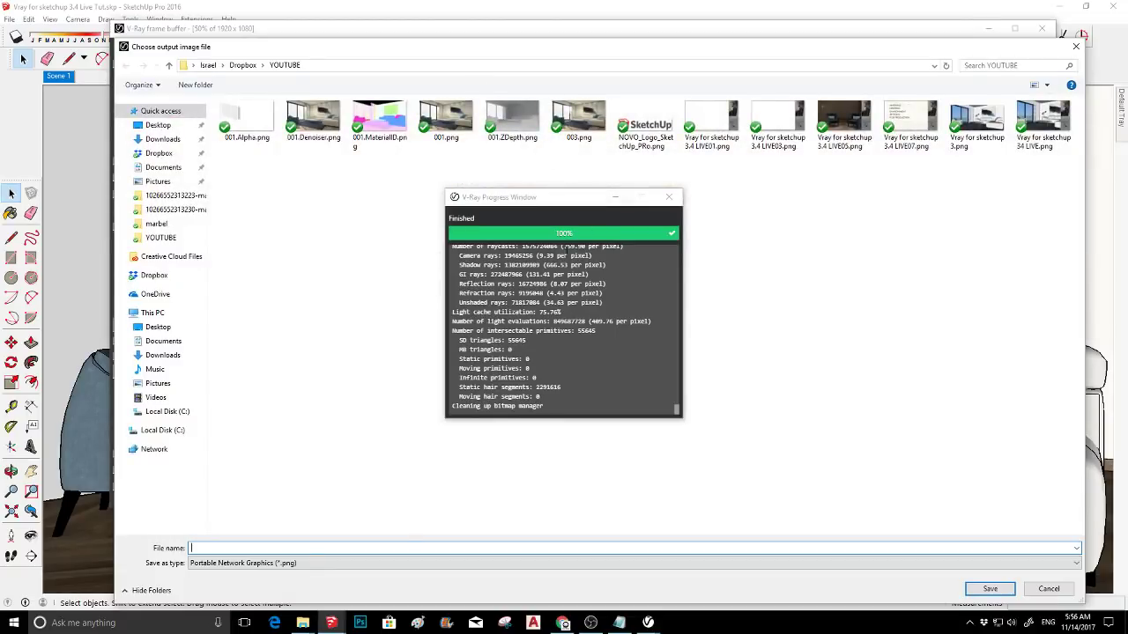
pyautogui.click(251, 550)
pyautogui.click(256, 562)
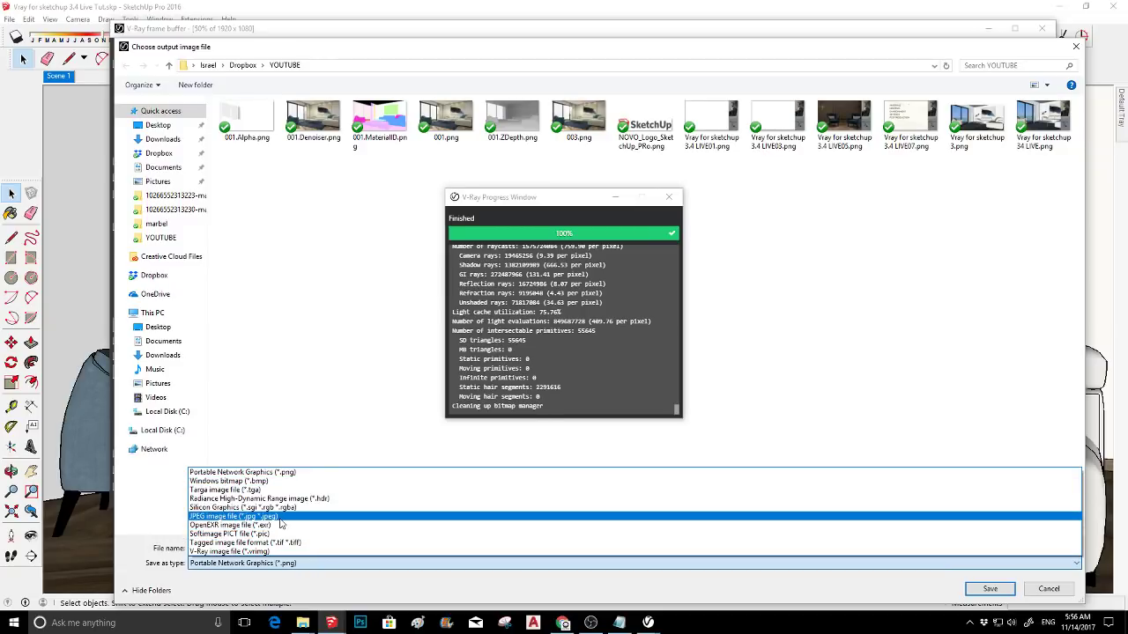
pyautogui.click(278, 524)
pyautogui.click(255, 548)
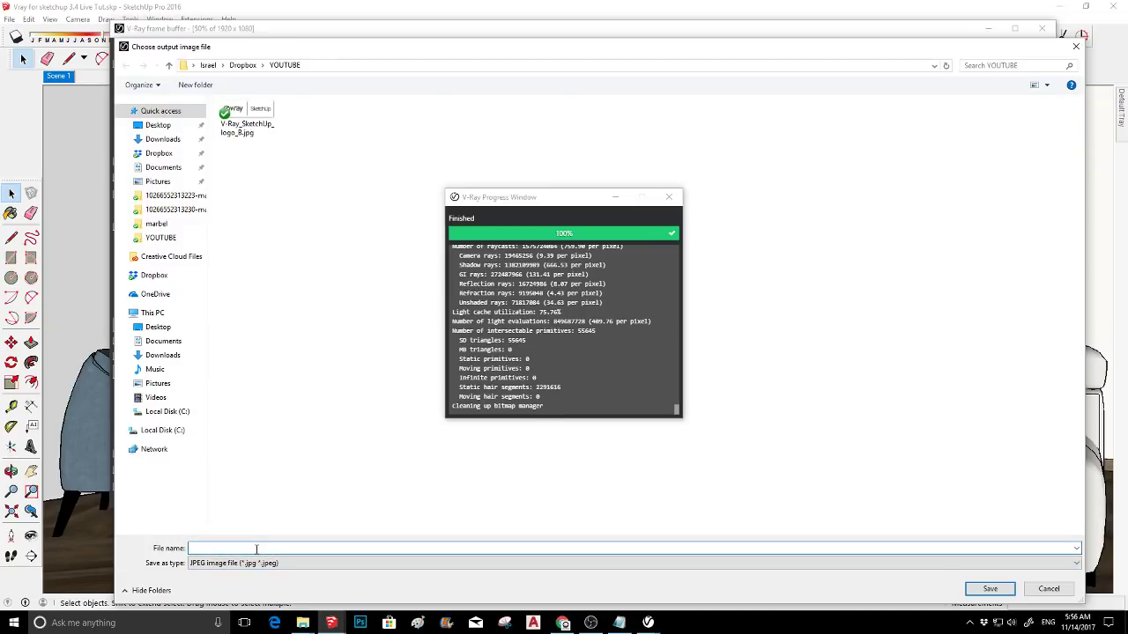
pyautogui.write('001')
pyautogui.click(257, 548)
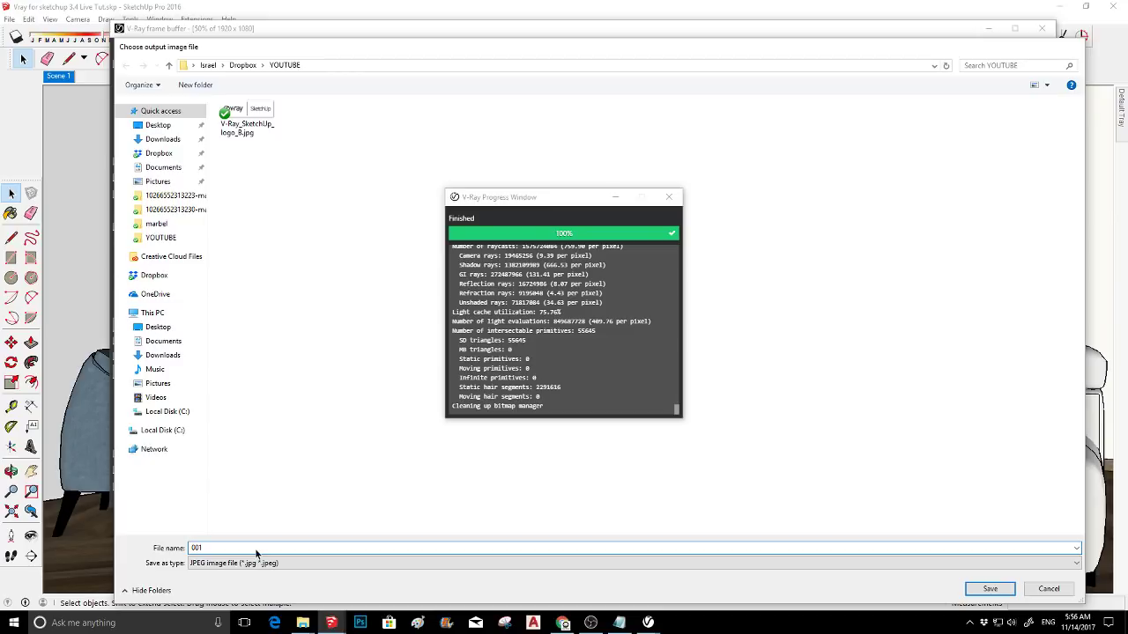